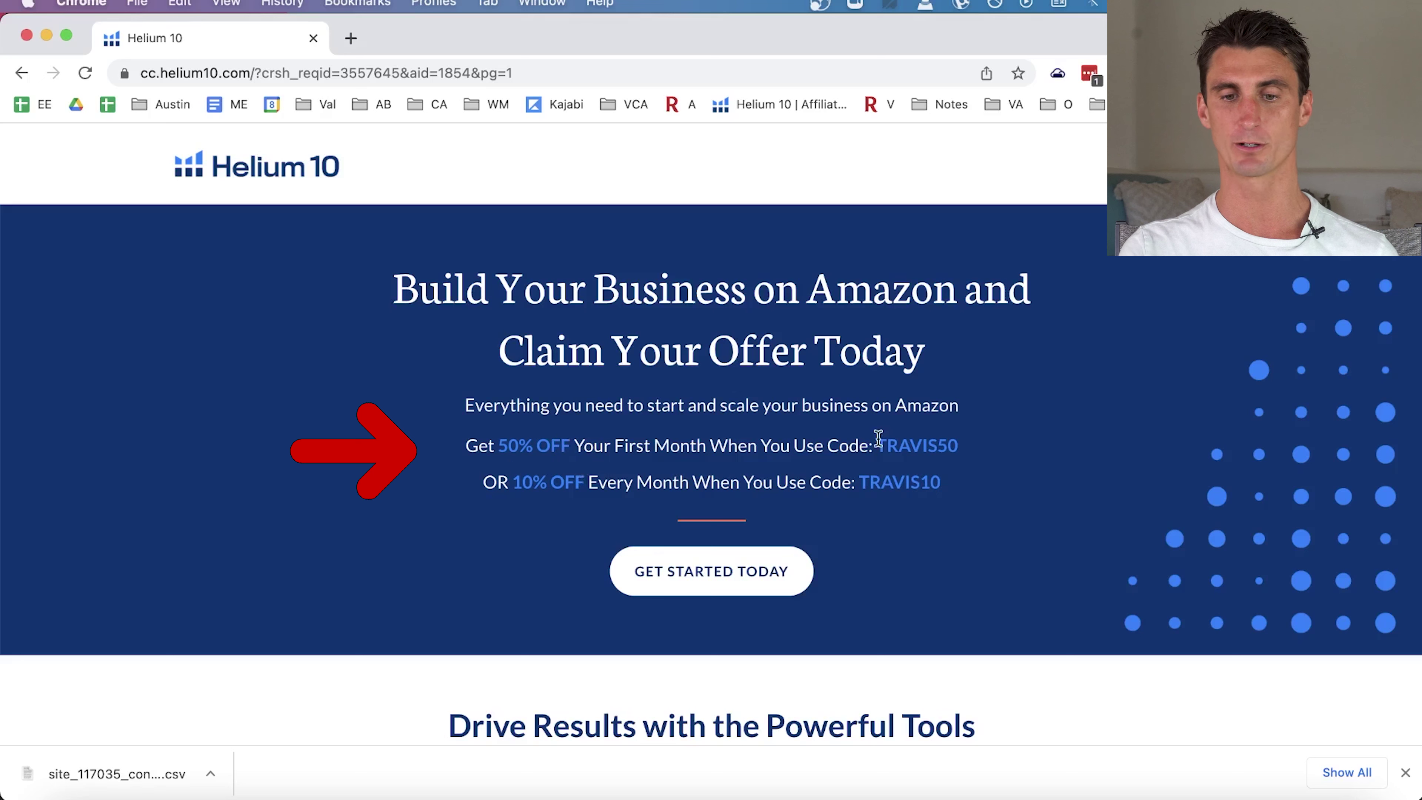
Copy the 50% off coupon code TRAVIS50 from the offer page and open the Helium 10 pricing page.
{"action": "double_click", "coordinate": [913, 447]}
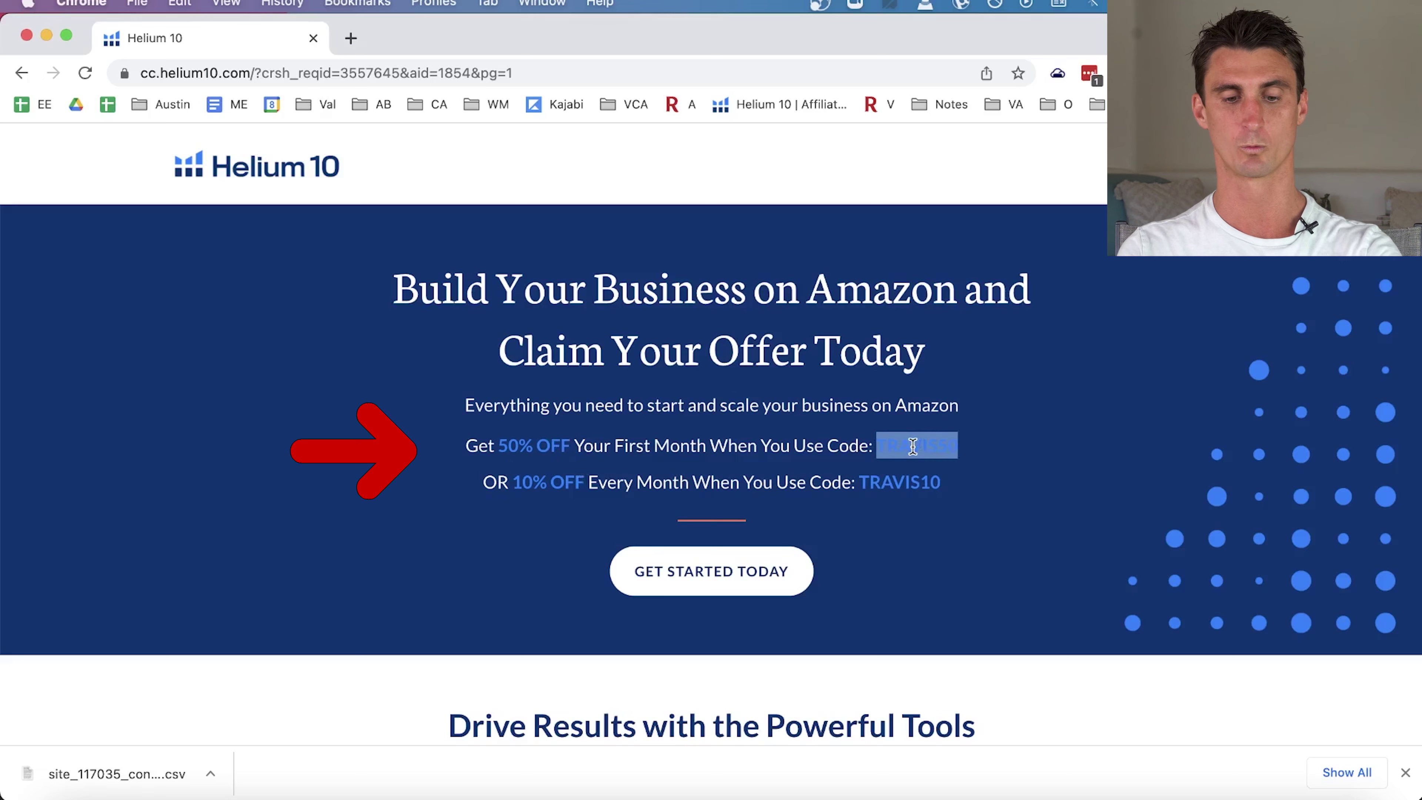
{"action": "left_click", "coordinate": [771, 586]}
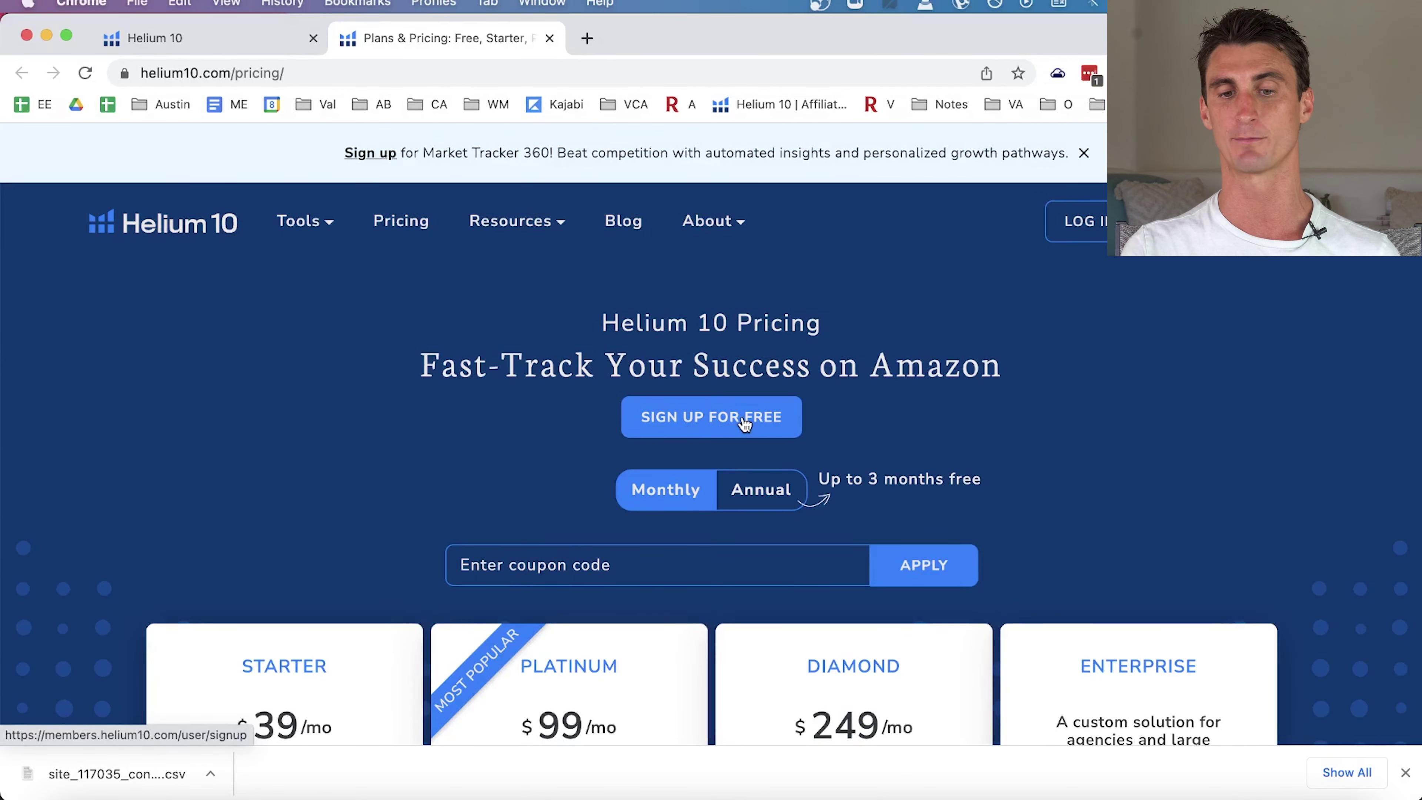
Compare the pricing plans and their product research and keyword research features, accepting the cookie notice along the way.
{"action": "scroll", "coordinate": [940, 495], "scroll_direction": "down", "scroll_amount": 5}
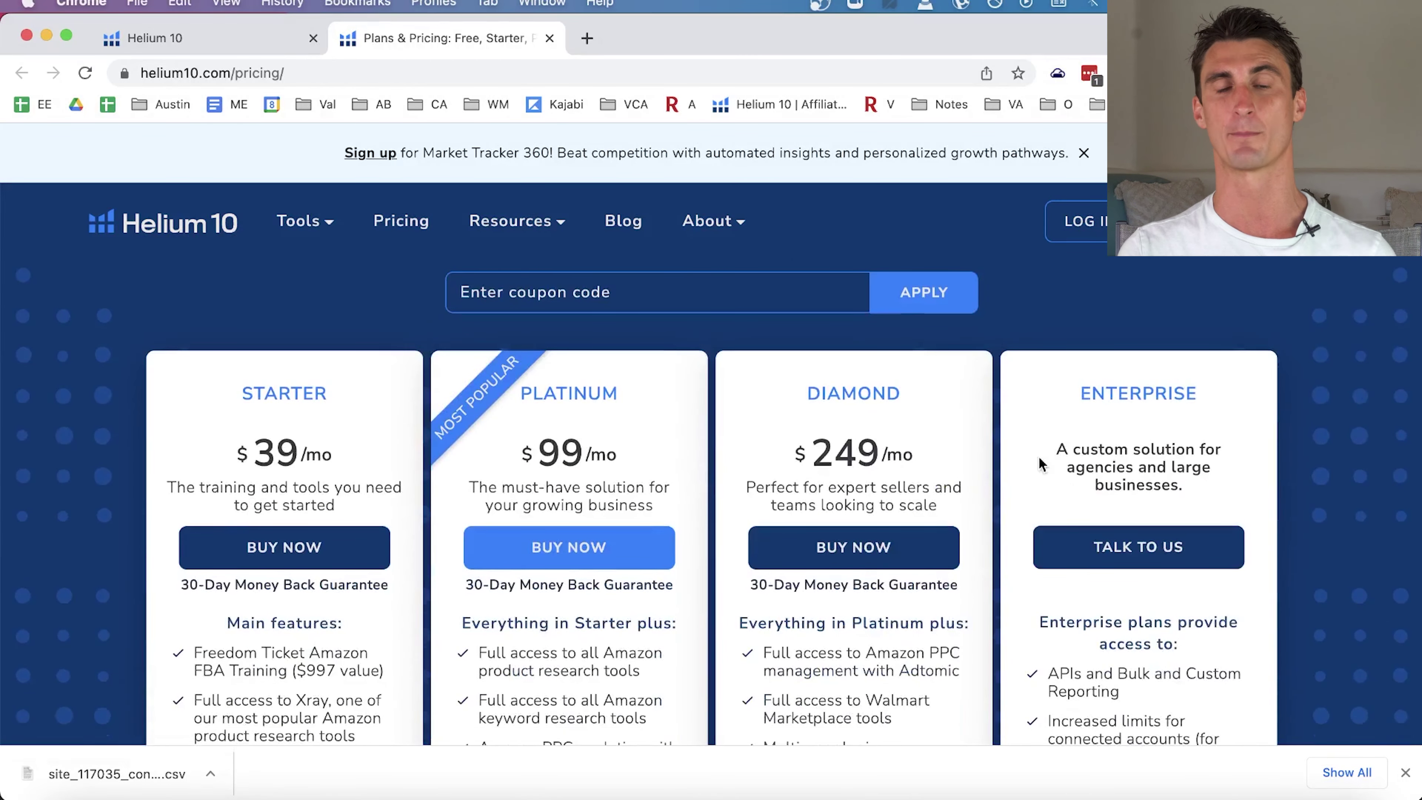
{"action": "scroll", "coordinate": [1003, 598], "scroll_direction": "down", "scroll_amount": 6}
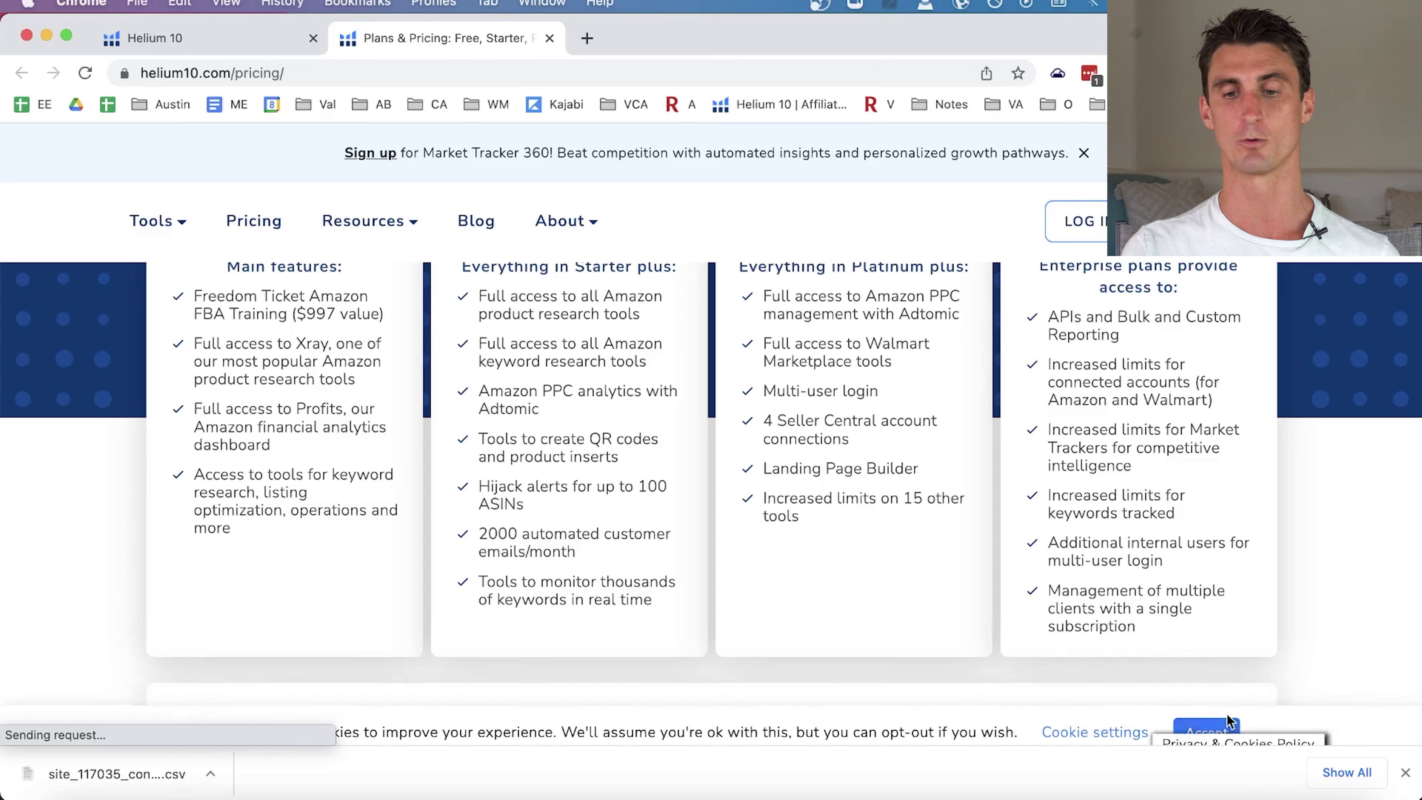
{"action": "left_click", "coordinate": [1227, 724]}
{"action": "scroll", "coordinate": [971, 555], "scroll_direction": "down", "scroll_amount": 15}
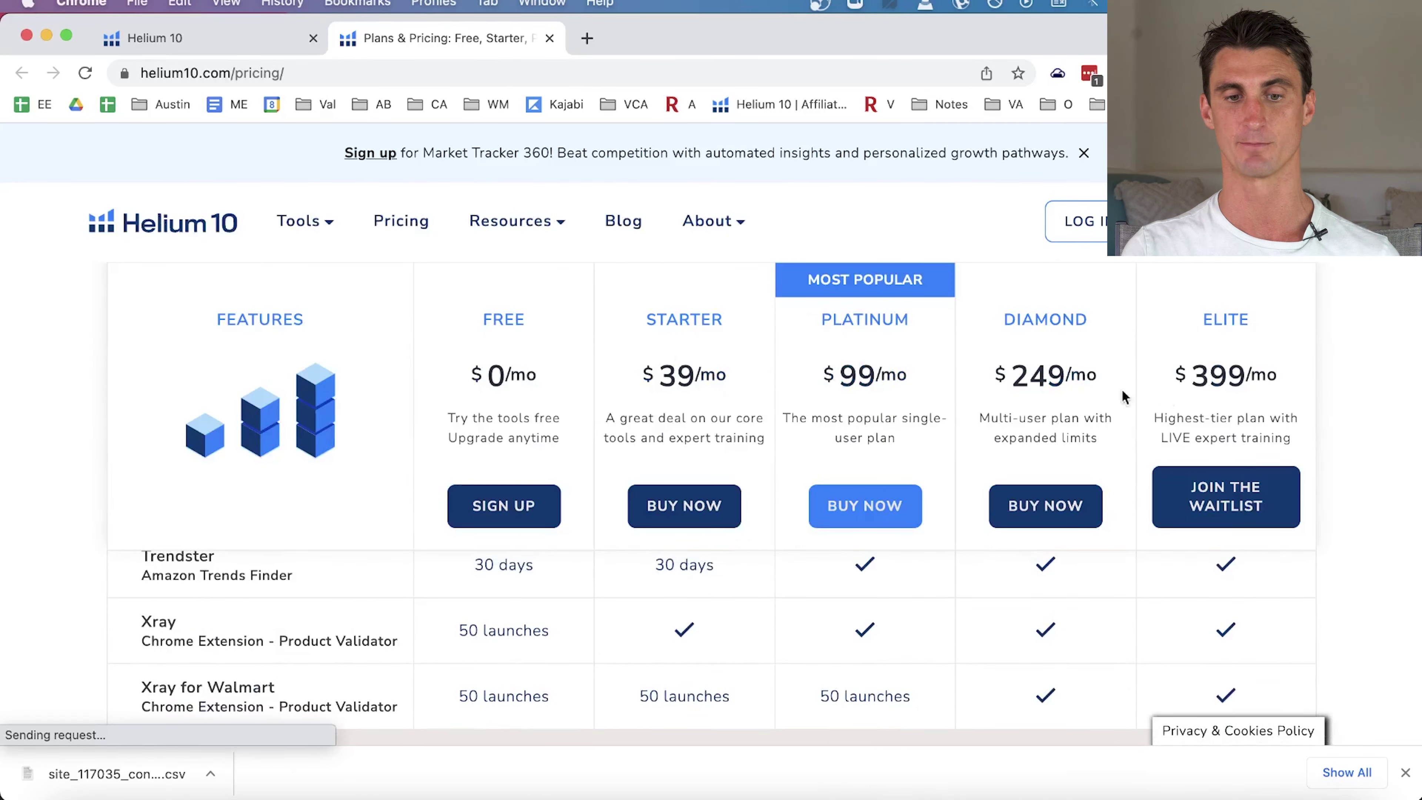
{"action": "scroll", "coordinate": [1121, 390], "scroll_direction": "up", "scroll_amount": 3}
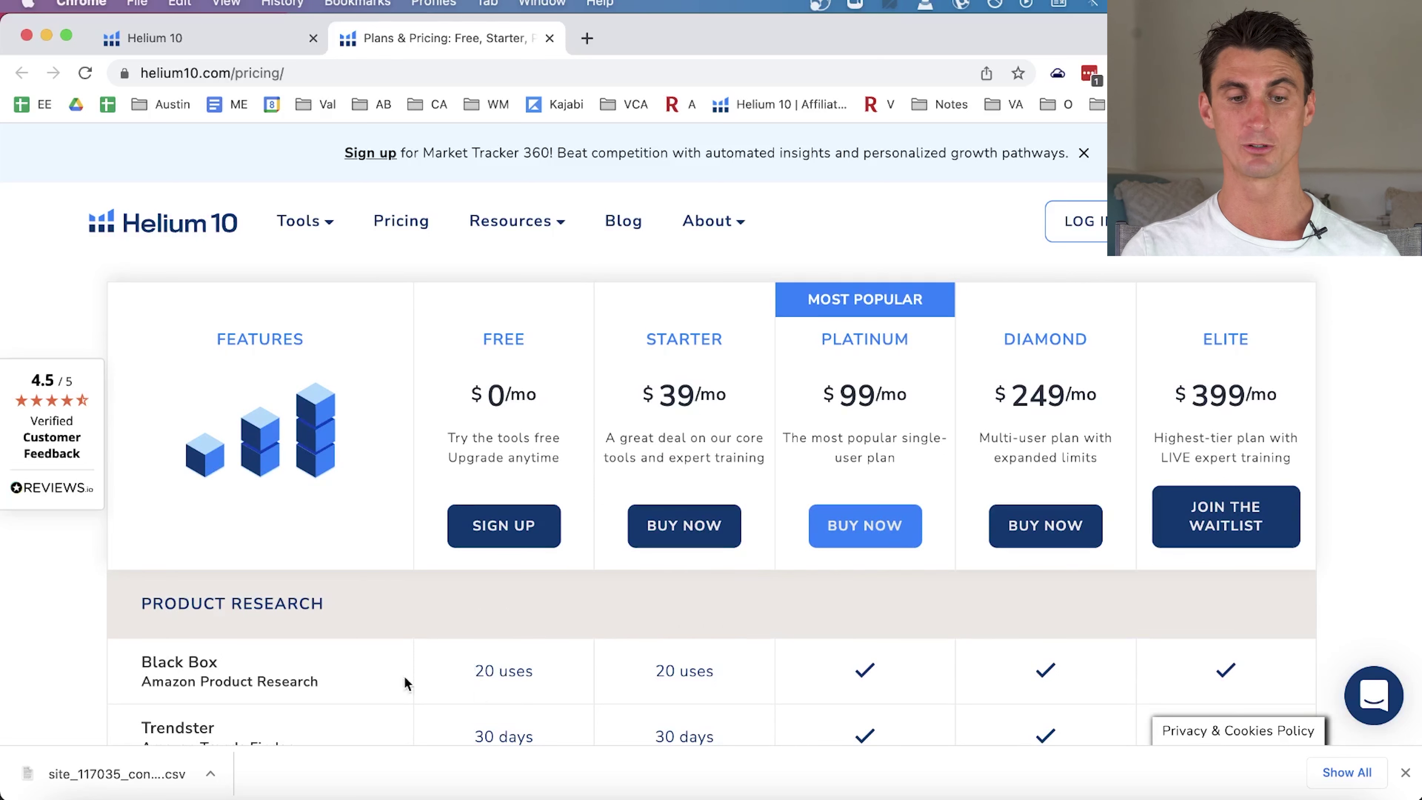
{"action": "scroll", "coordinate": [200, 677], "scroll_direction": "down", "scroll_amount": 3}
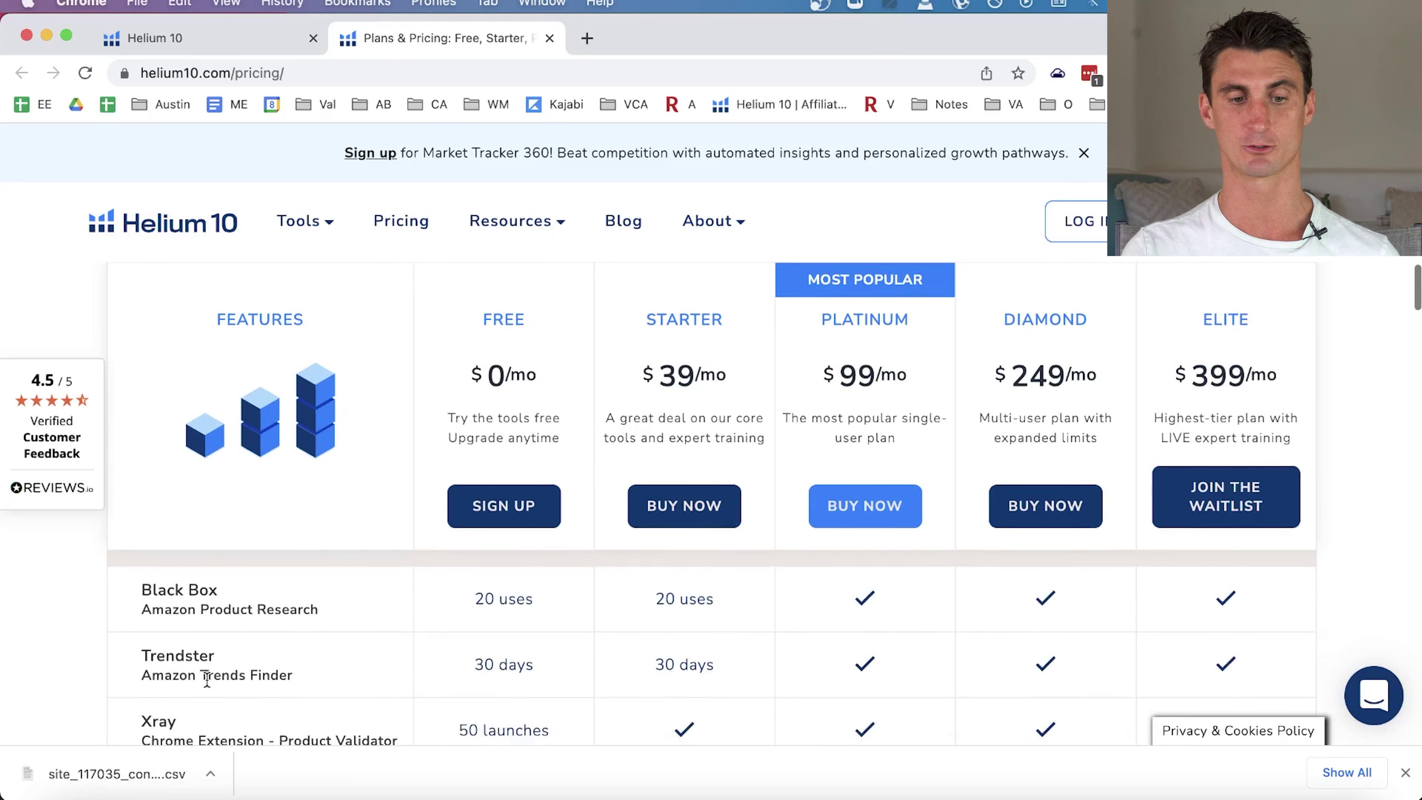
{"action": "scroll", "coordinate": [274, 674], "scroll_direction": "down", "scroll_amount": 5}
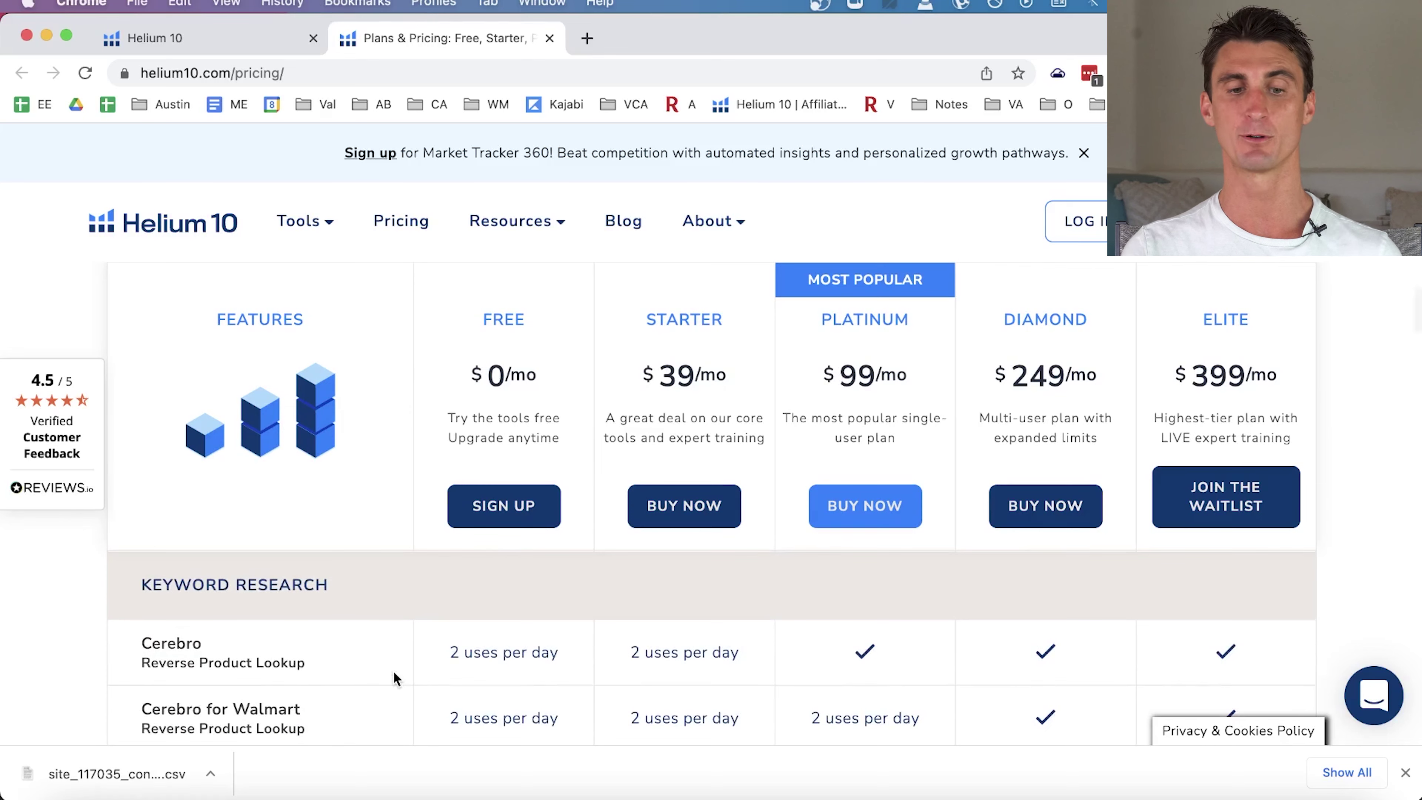
{"action": "scroll", "coordinate": [393, 671], "scroll_direction": "up", "scroll_amount": 1}
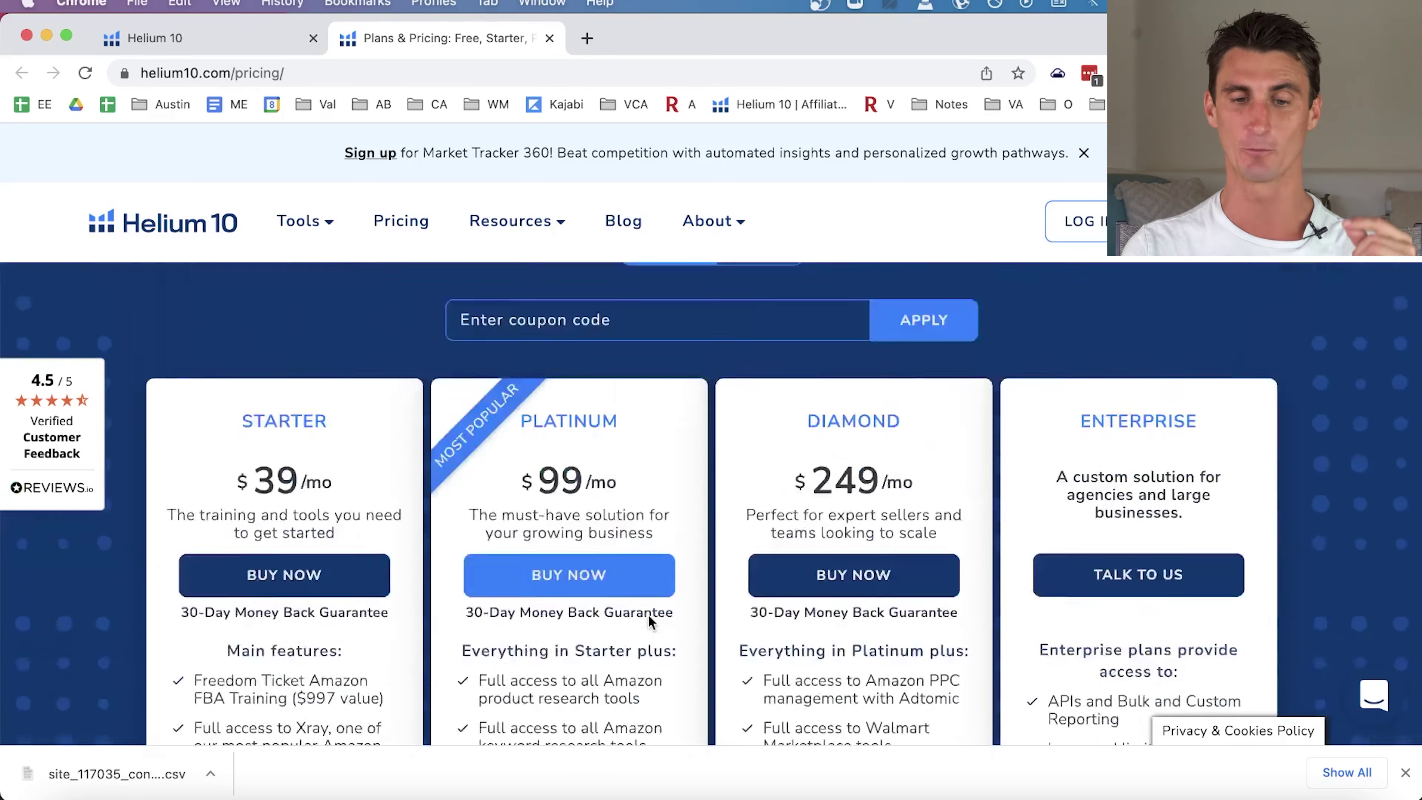
Apply the coupon code TRAVIS50 to the plan prices.
{"action": "scroll", "coordinate": [648, 614], "scroll_direction": "up", "scroll_amount": 5}
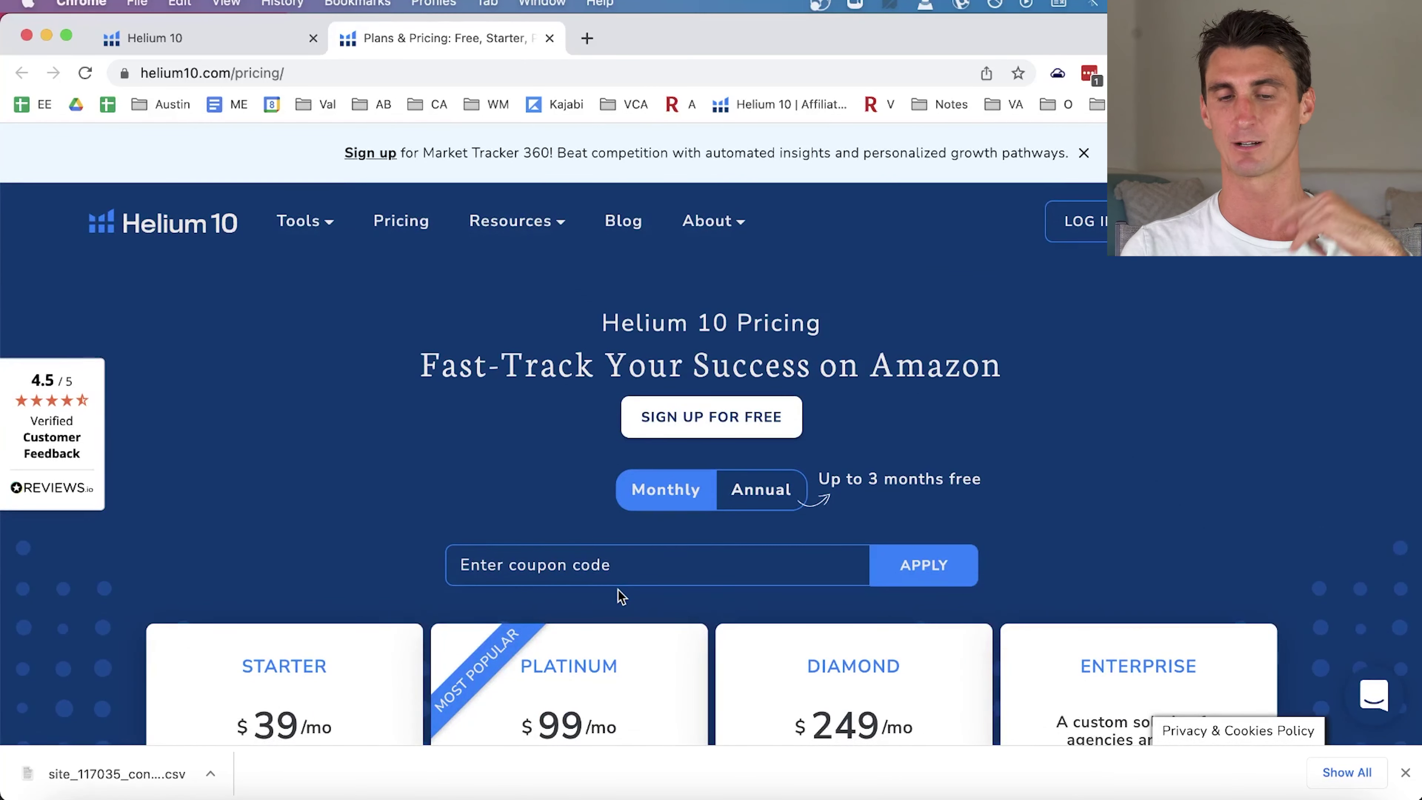
{"action": "left_click", "coordinate": [572, 556]}
{"action": "type", "text": "TRAVIS50"}
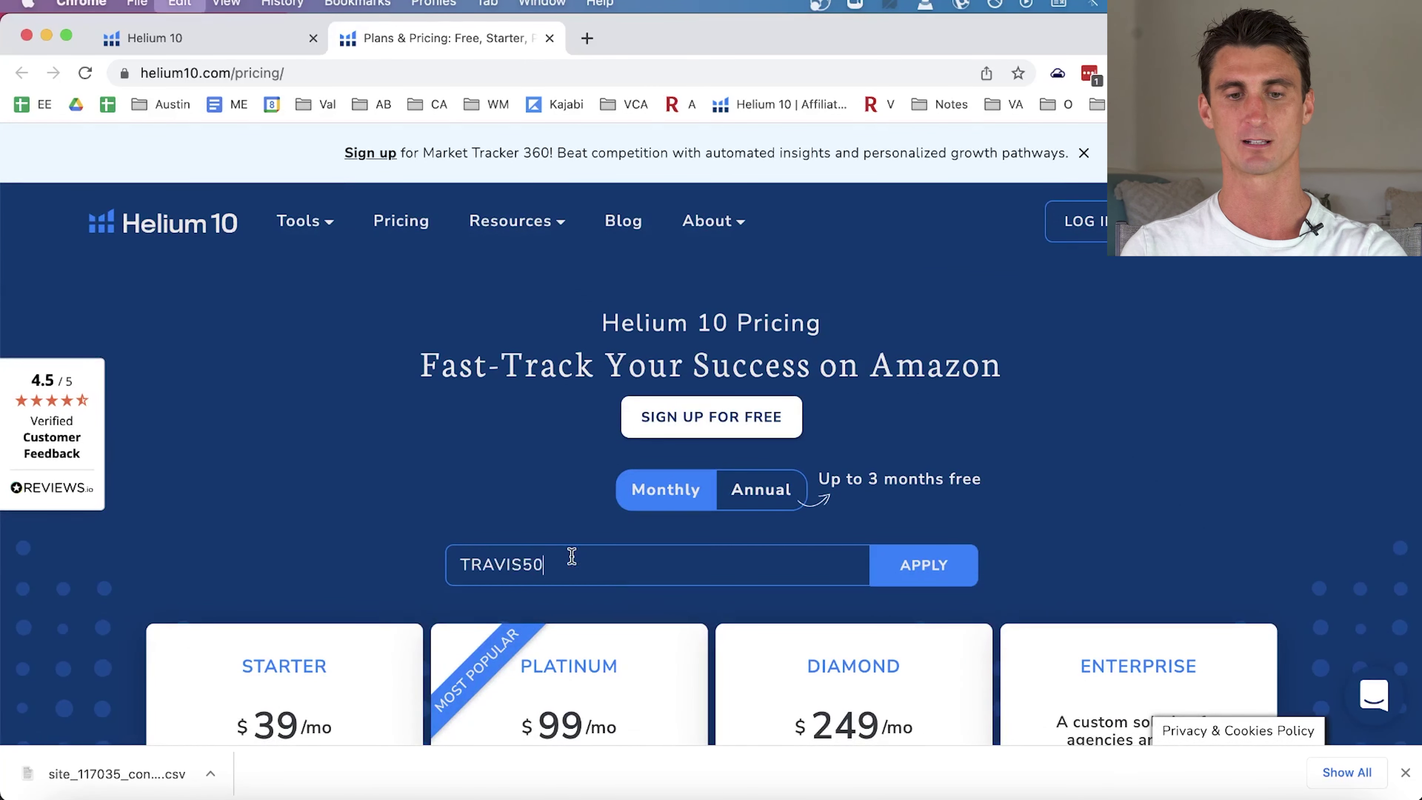
{"action": "left_click", "coordinate": [968, 567]}
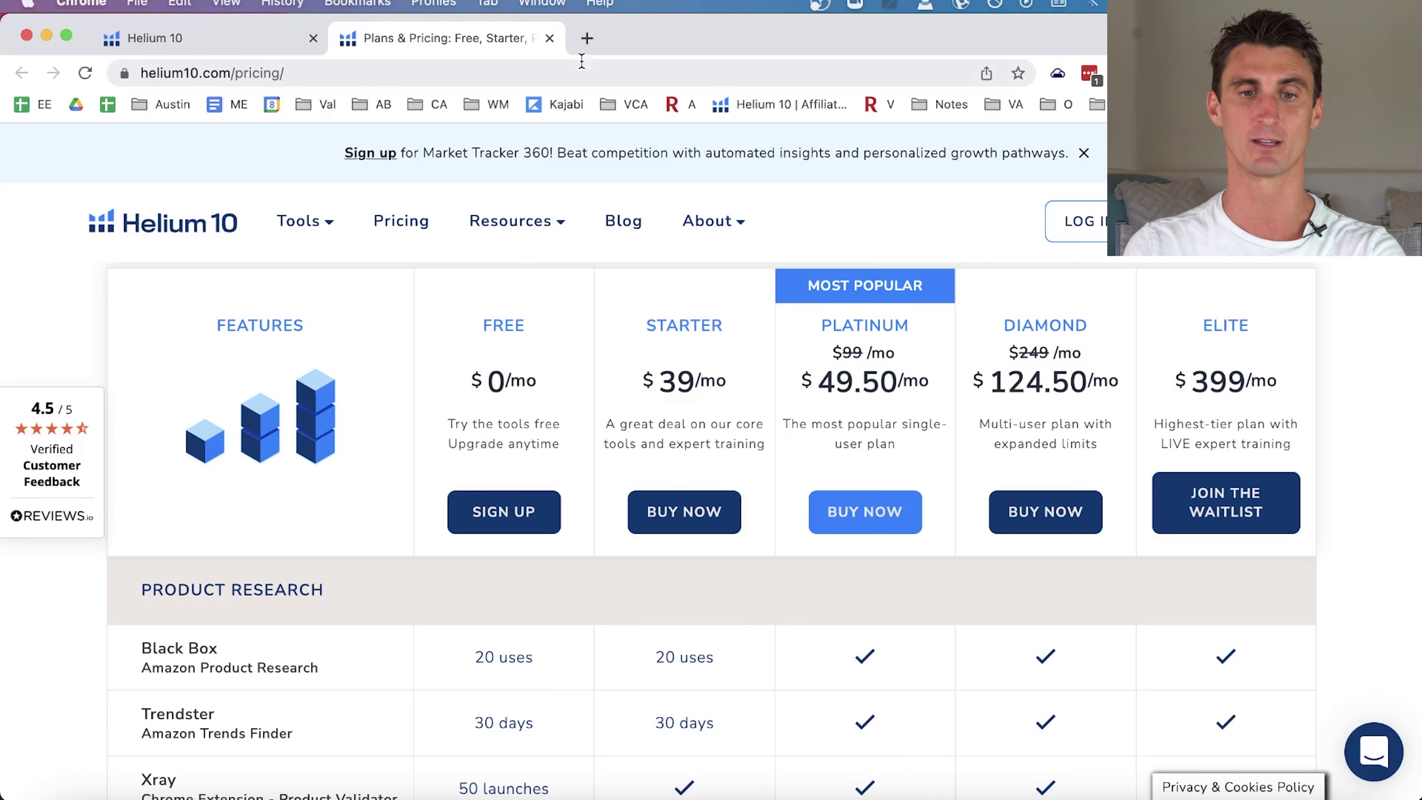
Open amazon.com in a new tab and check which tools the Helium 10 extension offers there.
{"action": "left_click", "coordinate": [587, 38]}
{"action": "type", "text": "amazon.com"}
{"action": "key", "text": "Return"}
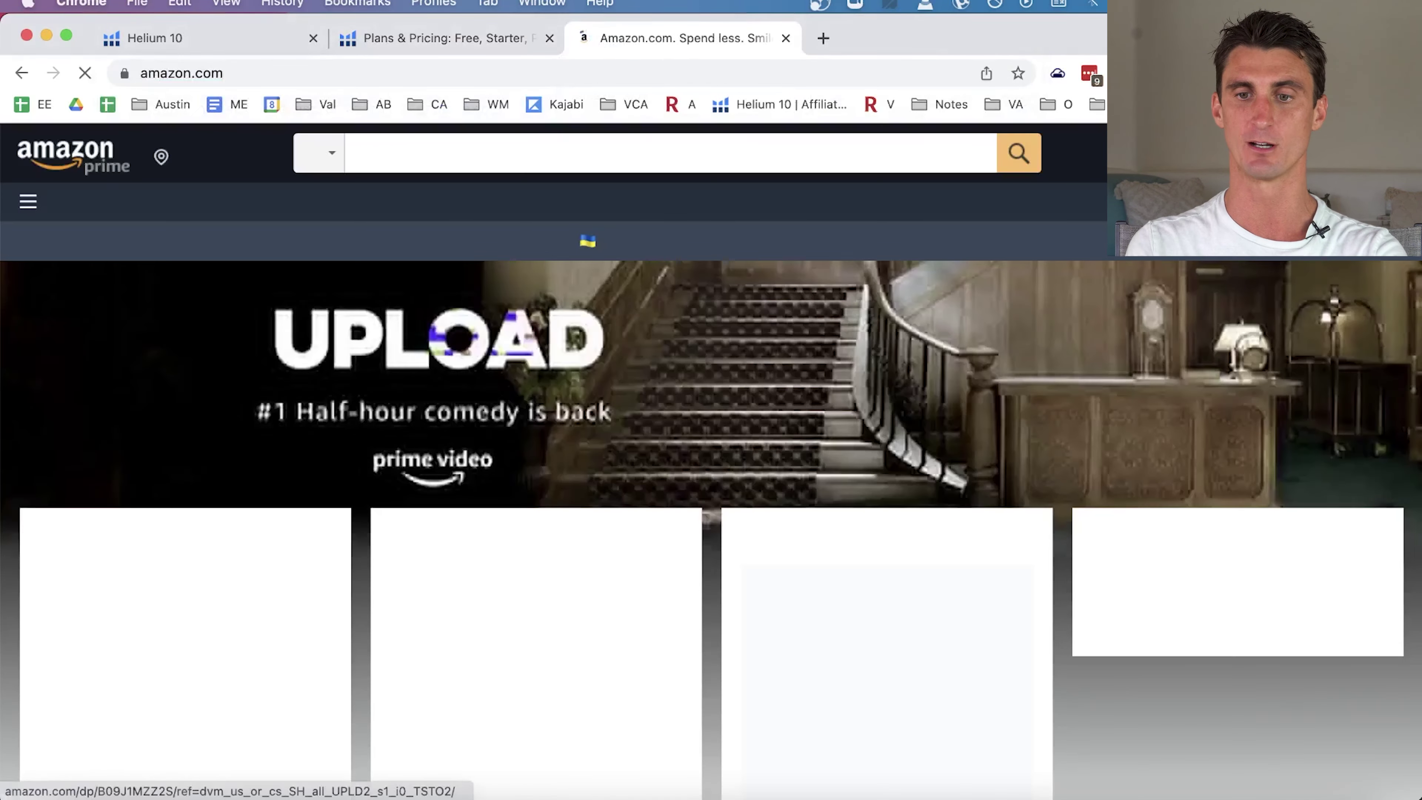
{"action": "left_click", "coordinate": [1185, 75]}
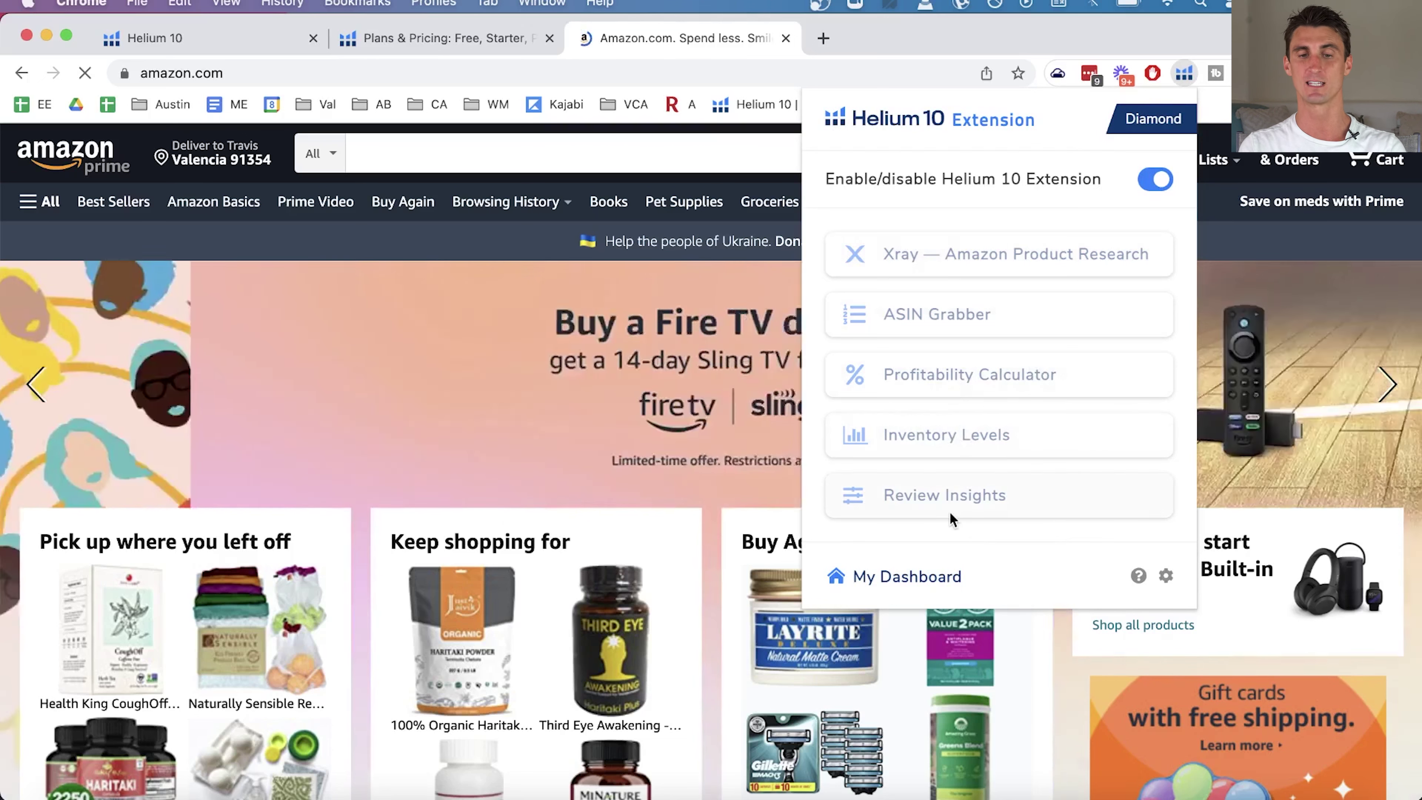
{"action": "left_click", "coordinate": [487, 180]}
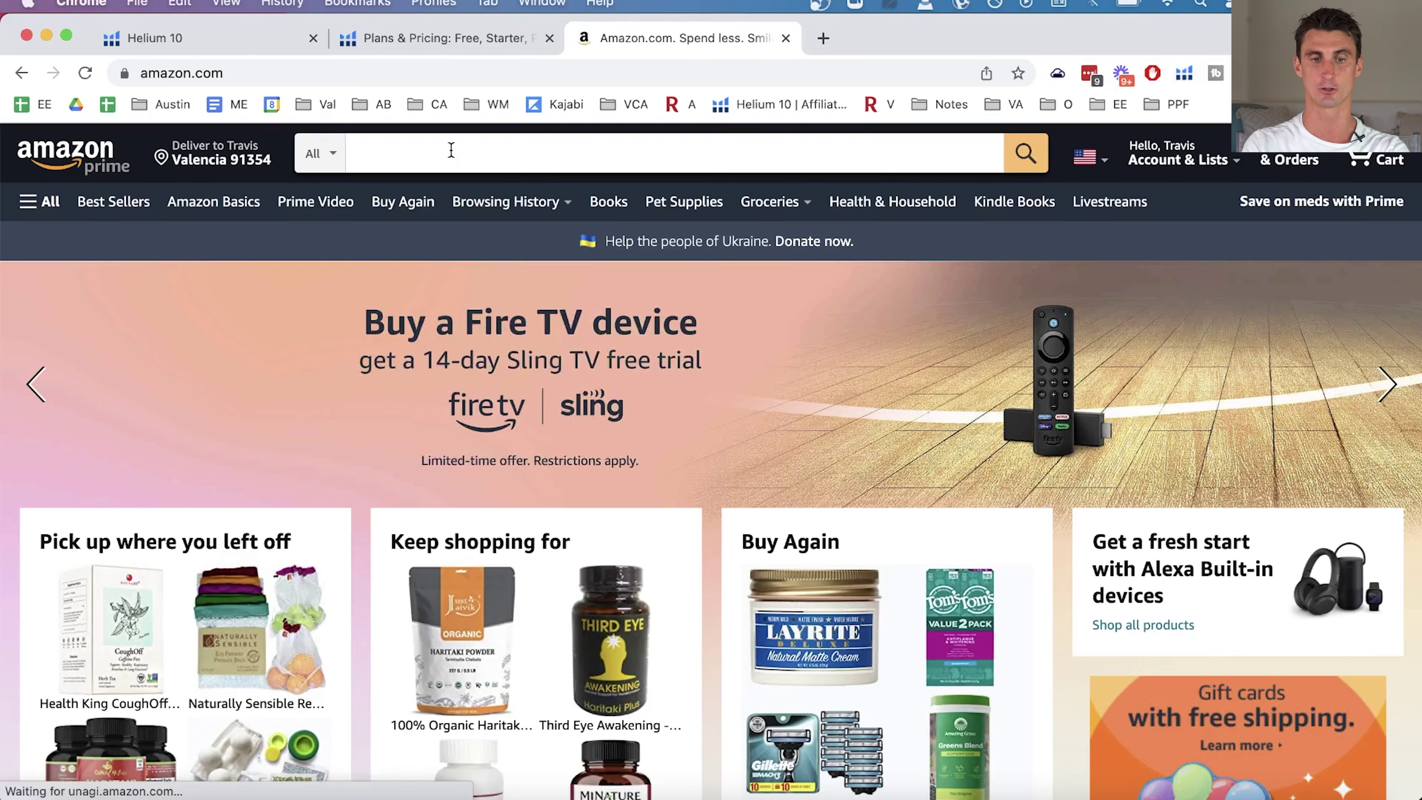
Search Amazon for "KETO NUT BUTTER".
{"action": "left_click", "coordinate": [451, 150]}
{"action": "type", "text": "KETO NUT BUTTER"}
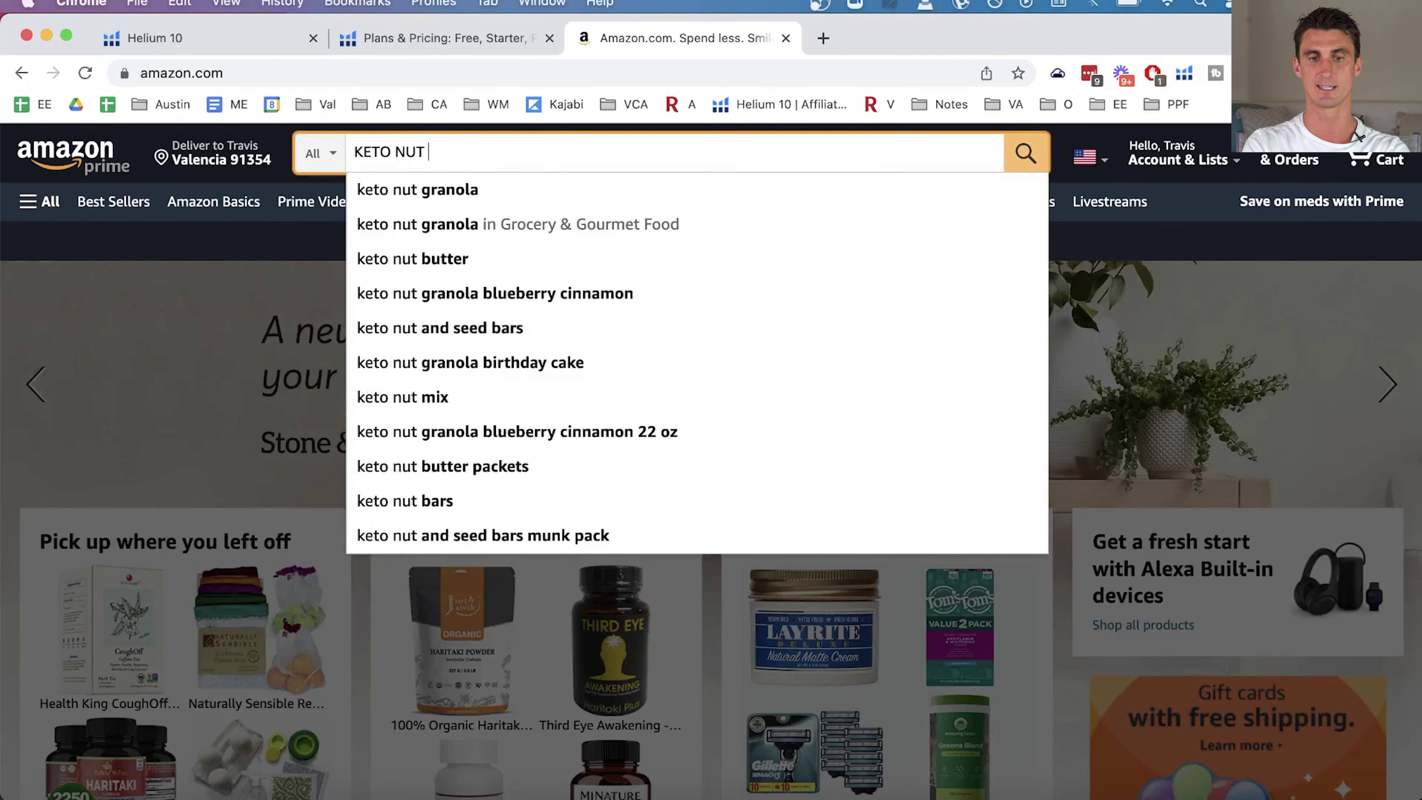
{"action": "key", "text": "Return"}
Examine the category sales ranks the extension adds above the keto nut butter search results, especially for the first product.
{"action": "scroll", "coordinate": [1270, 391], "scroll_direction": "down", "scroll_amount": 5}
{"action": "scroll", "coordinate": [1270, 391], "scroll_direction": "down", "scroll_amount": 2}
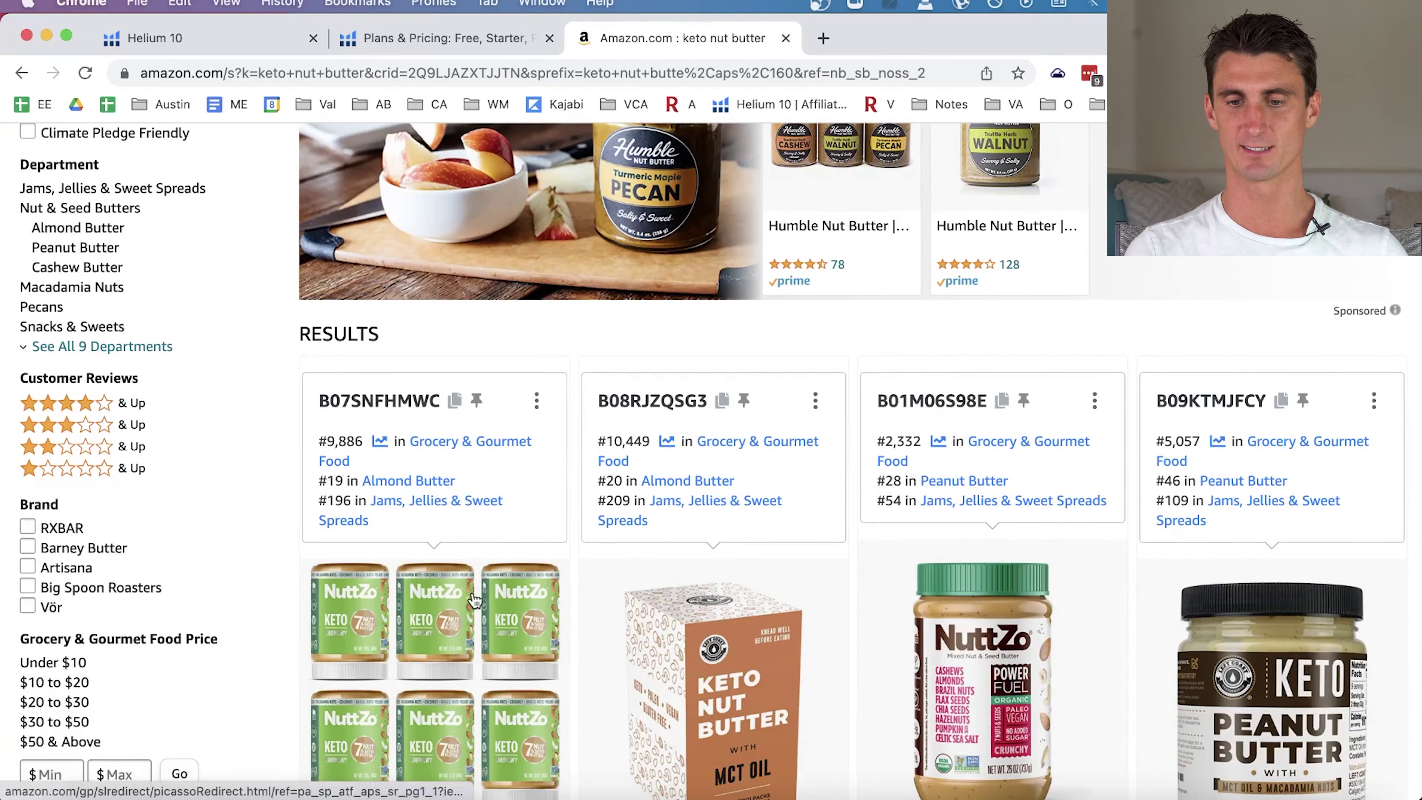
{"action": "scroll", "coordinate": [445, 592], "scroll_direction": "down", "scroll_amount": 10}
{"action": "scroll", "coordinate": [743, 489], "scroll_direction": "down", "scroll_amount": 5}
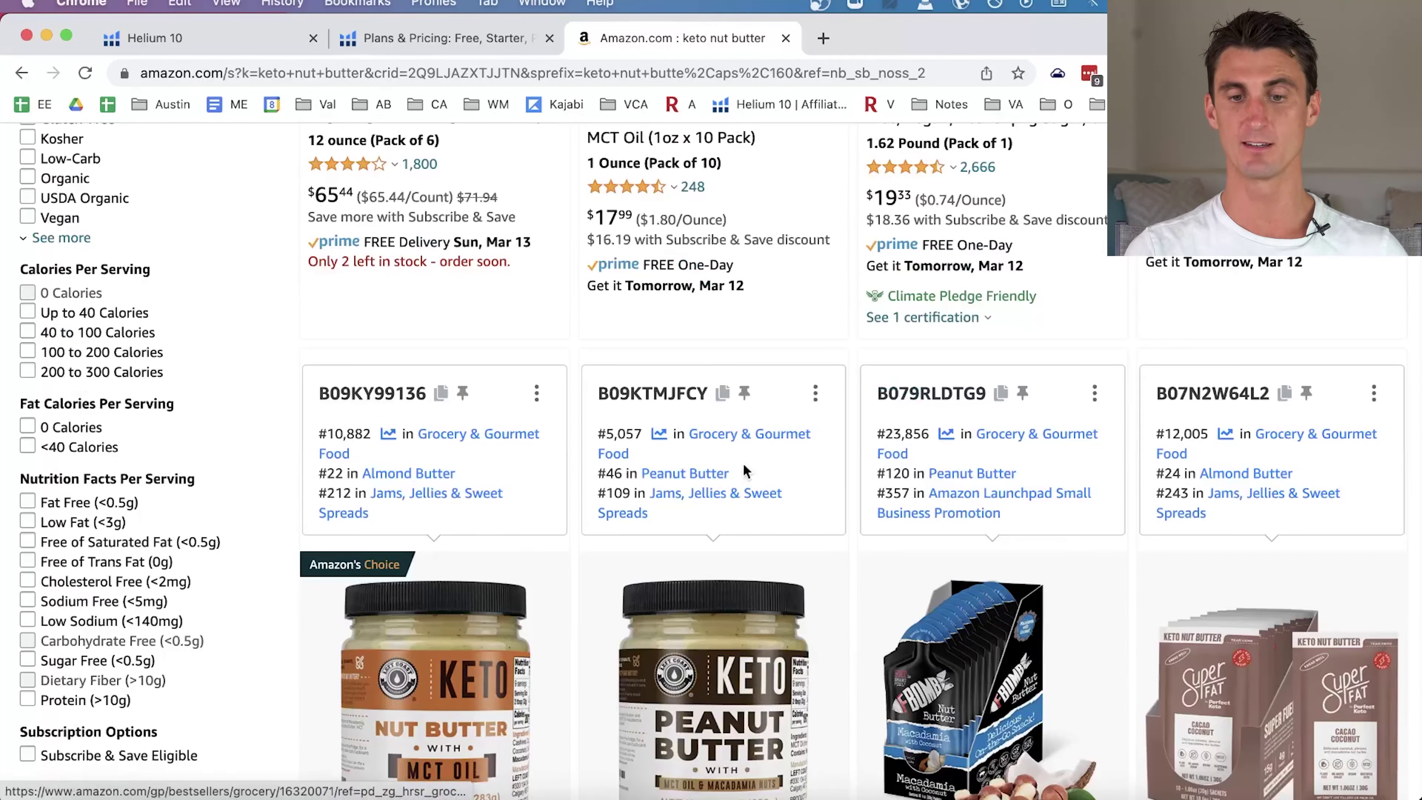
{"action": "scroll", "coordinate": [648, 467], "scroll_direction": "up", "scroll_amount": 15}
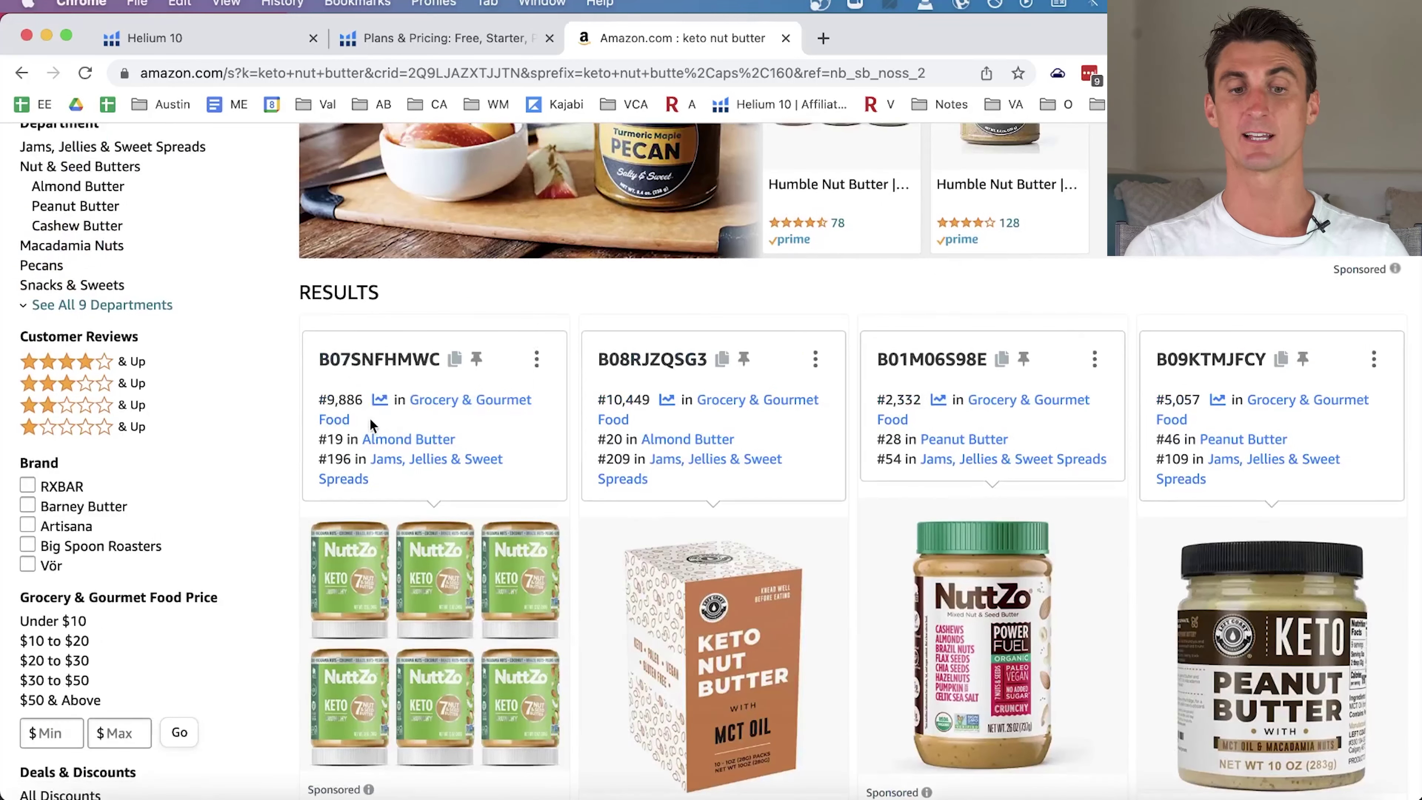
{"action": "triple_click", "coordinate": [334, 398]}
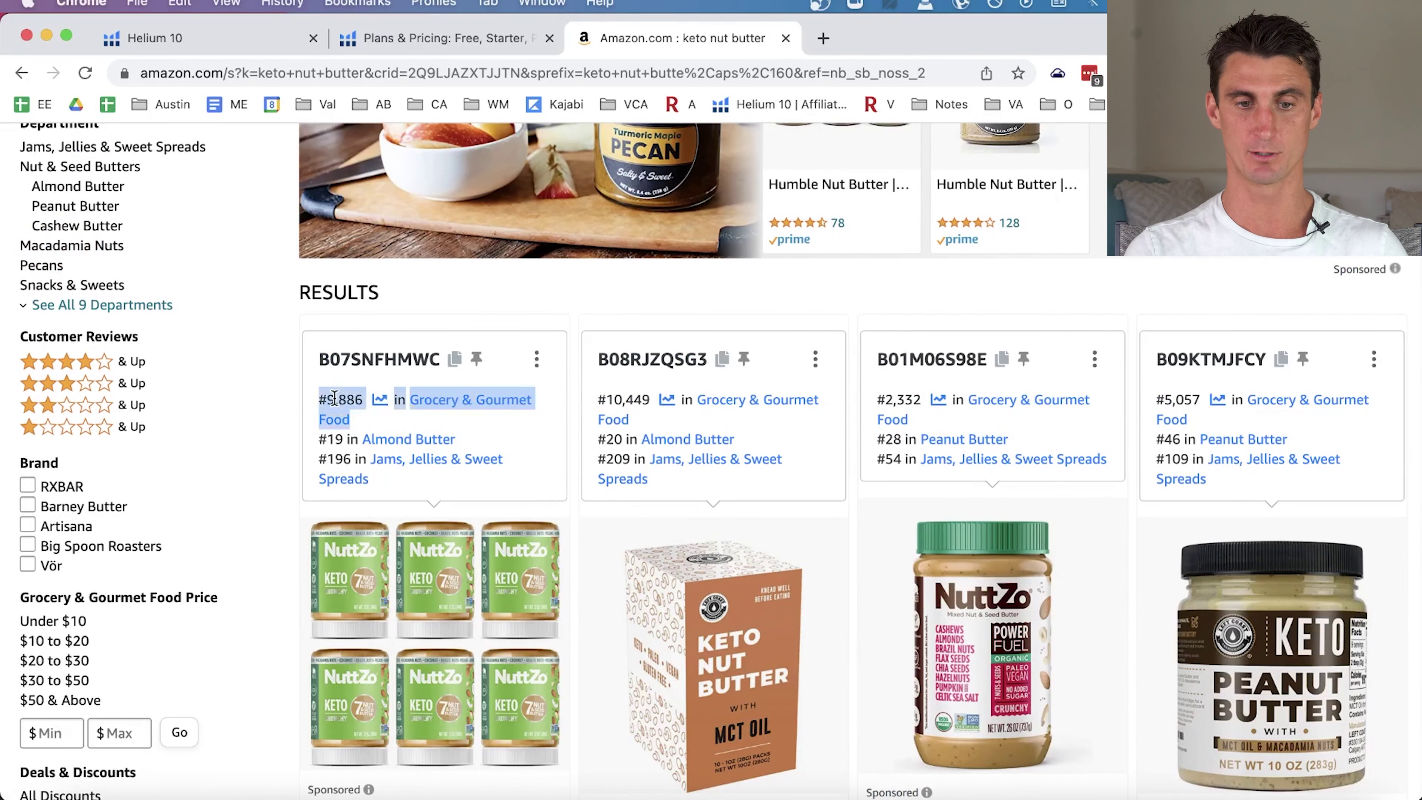
{"action": "left_click", "coordinate": [455, 425]}
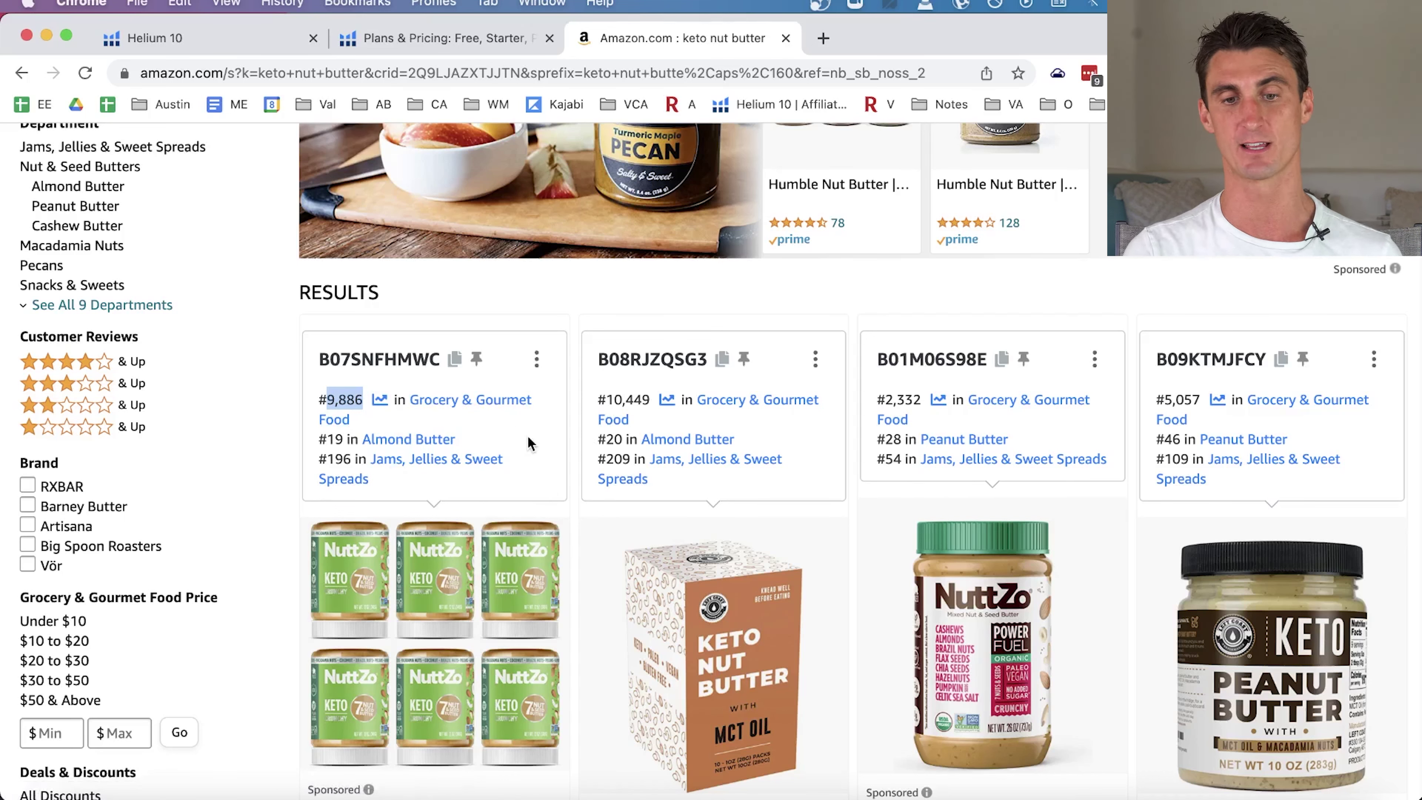
{"action": "left_click", "coordinate": [560, 448]}
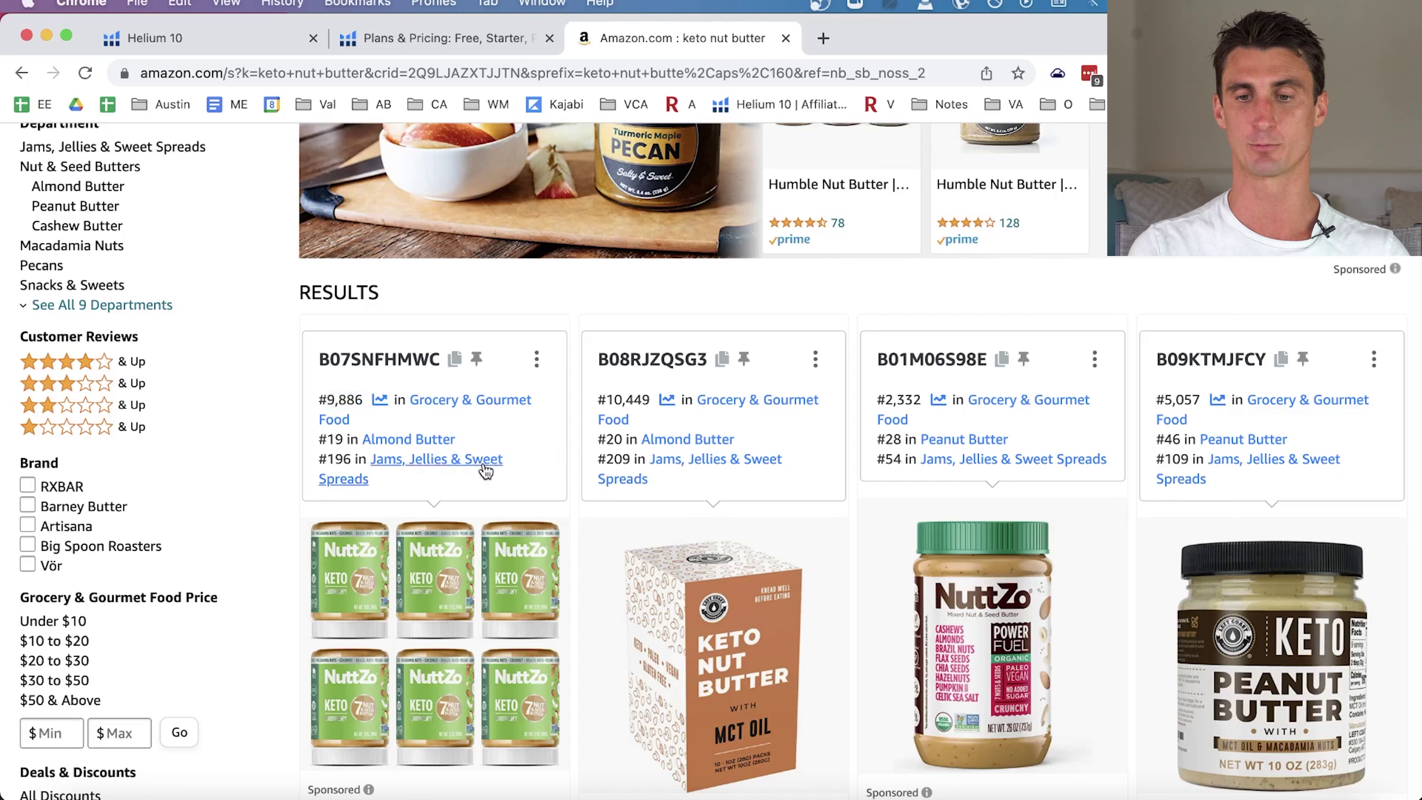
{"action": "scroll", "coordinate": [924, 336], "scroll_direction": "down", "scroll_amount": 3}
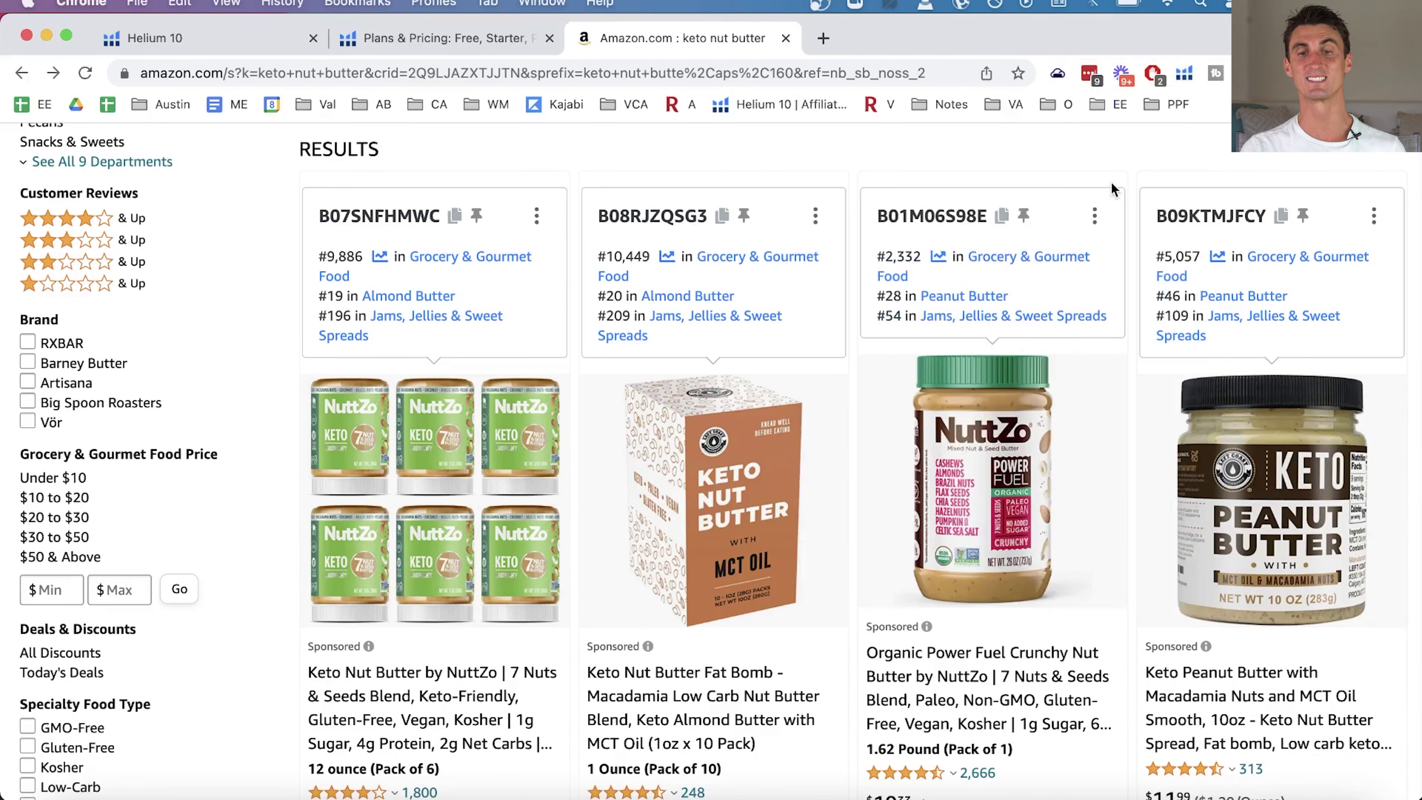
Run Xray Amazon Product Research on the keto nut butter results and look through its full product list.
{"action": "left_click", "coordinate": [1181, 78]}
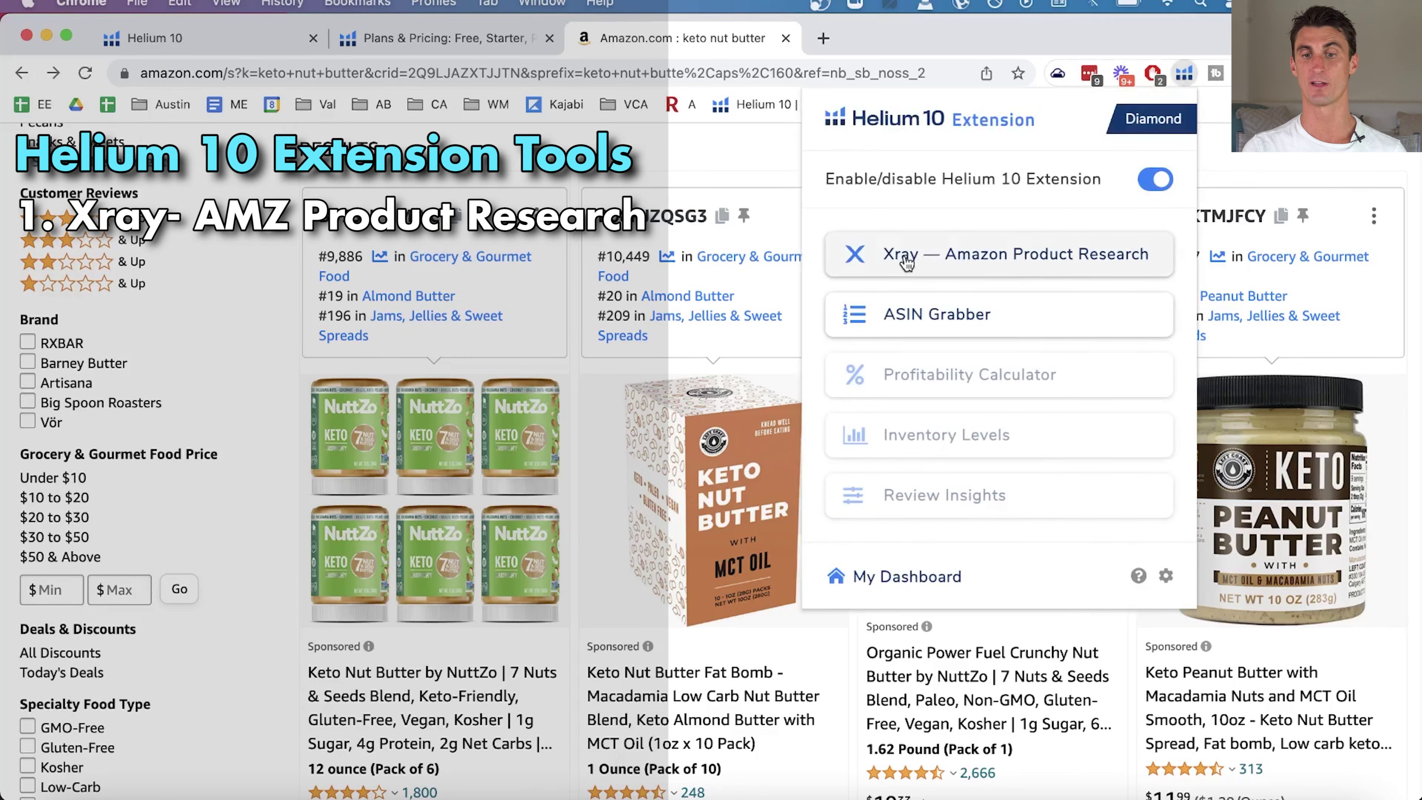
{"action": "left_click", "coordinate": [904, 255]}
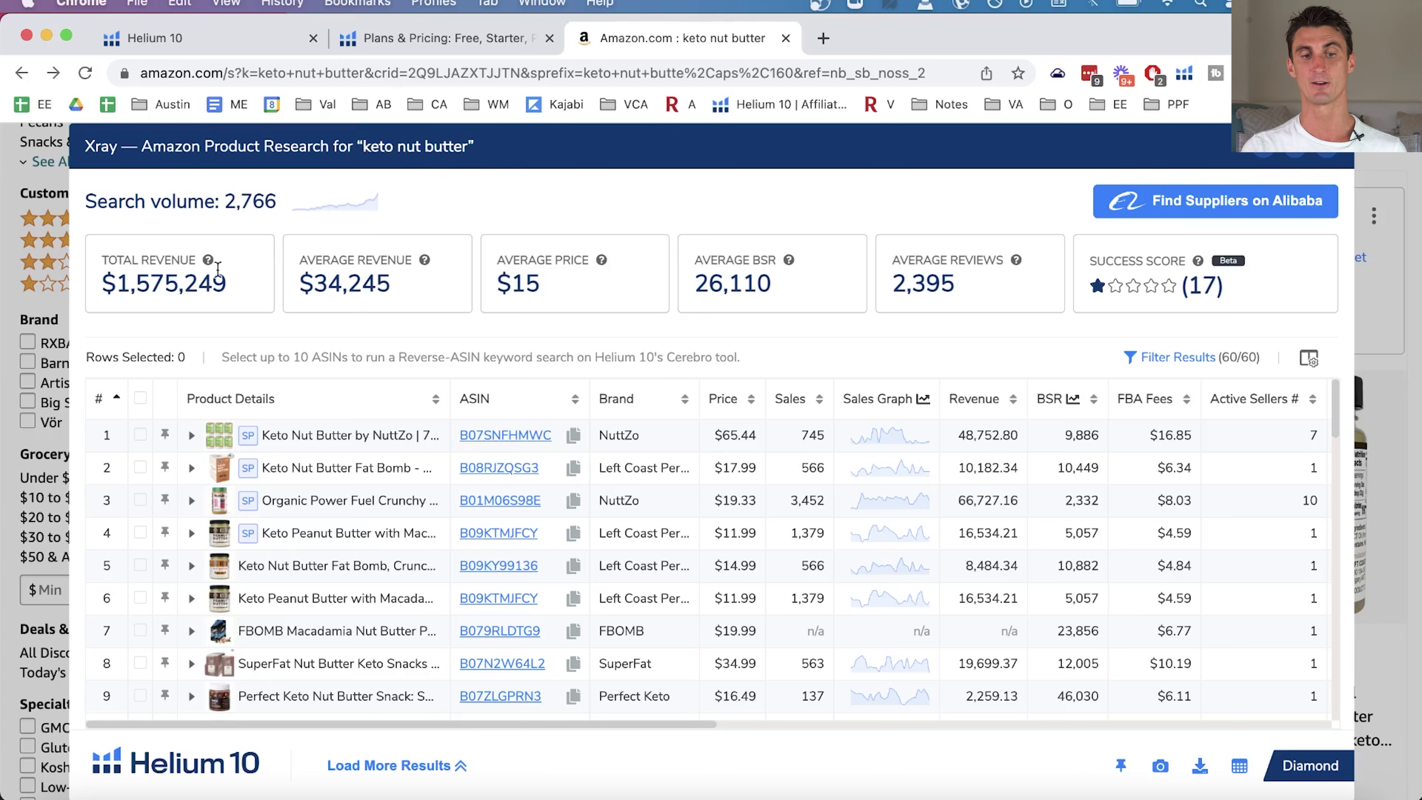
{"action": "scroll", "coordinate": [305, 475], "scroll_direction": "down", "scroll_amount": 20}
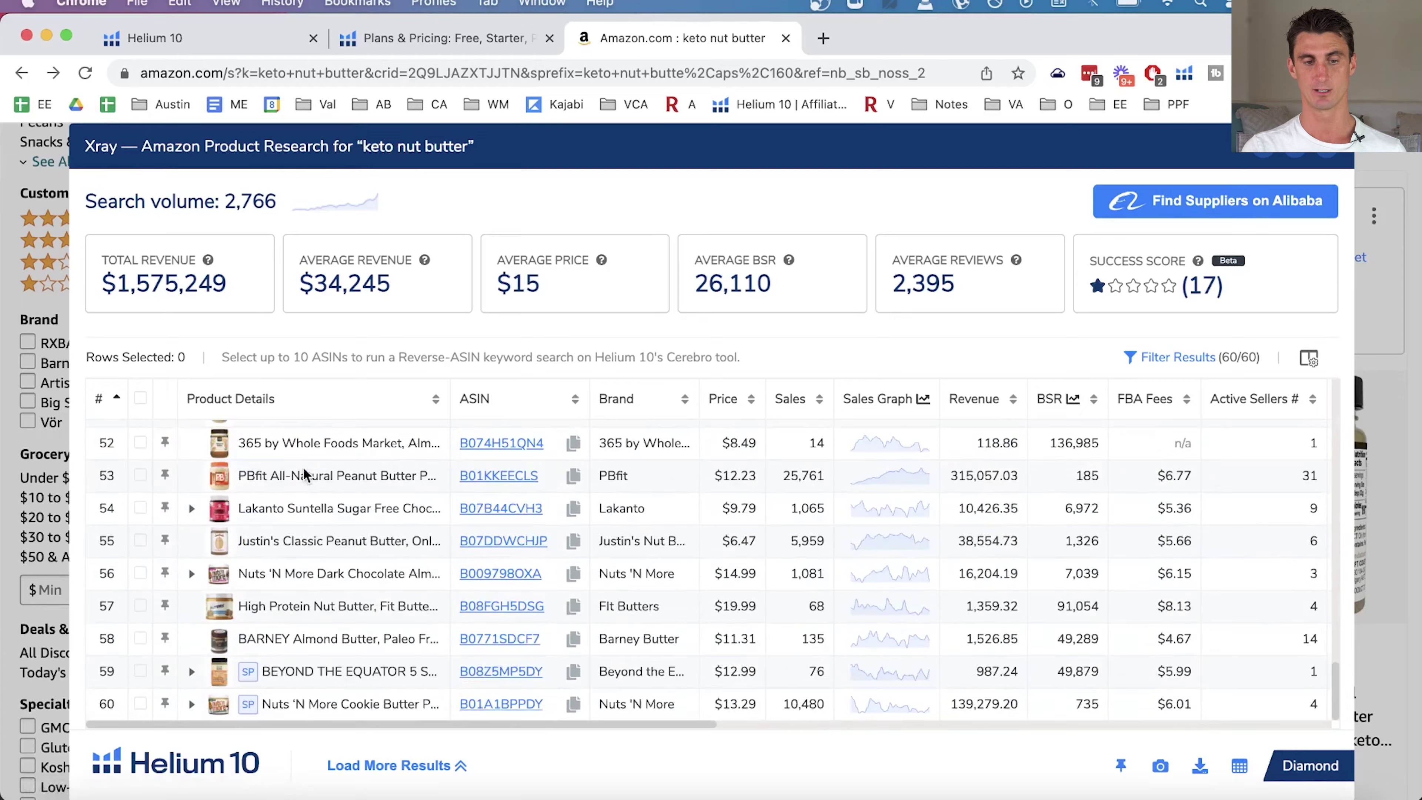
{"action": "scroll", "coordinate": [306, 475], "scroll_direction": "up", "scroll_amount": 20}
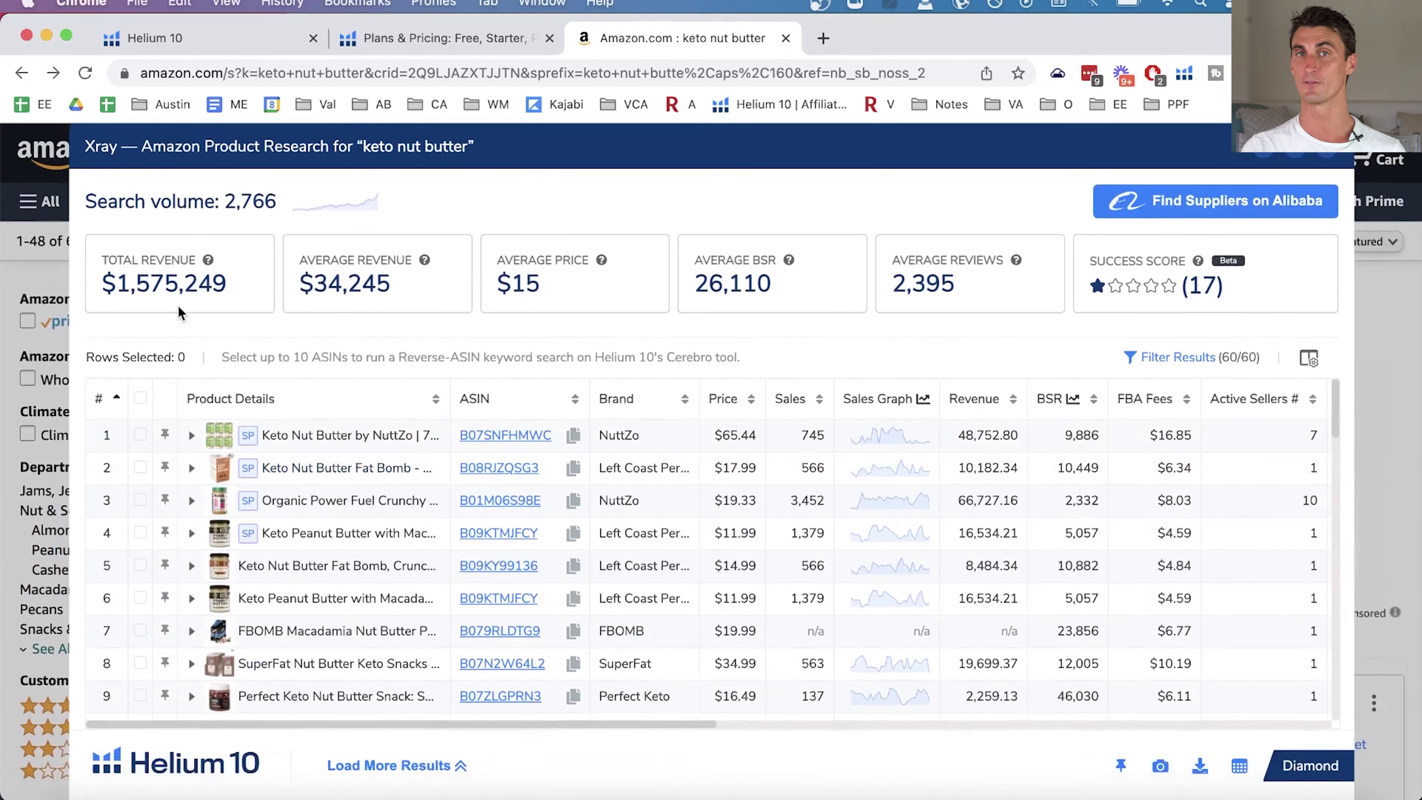
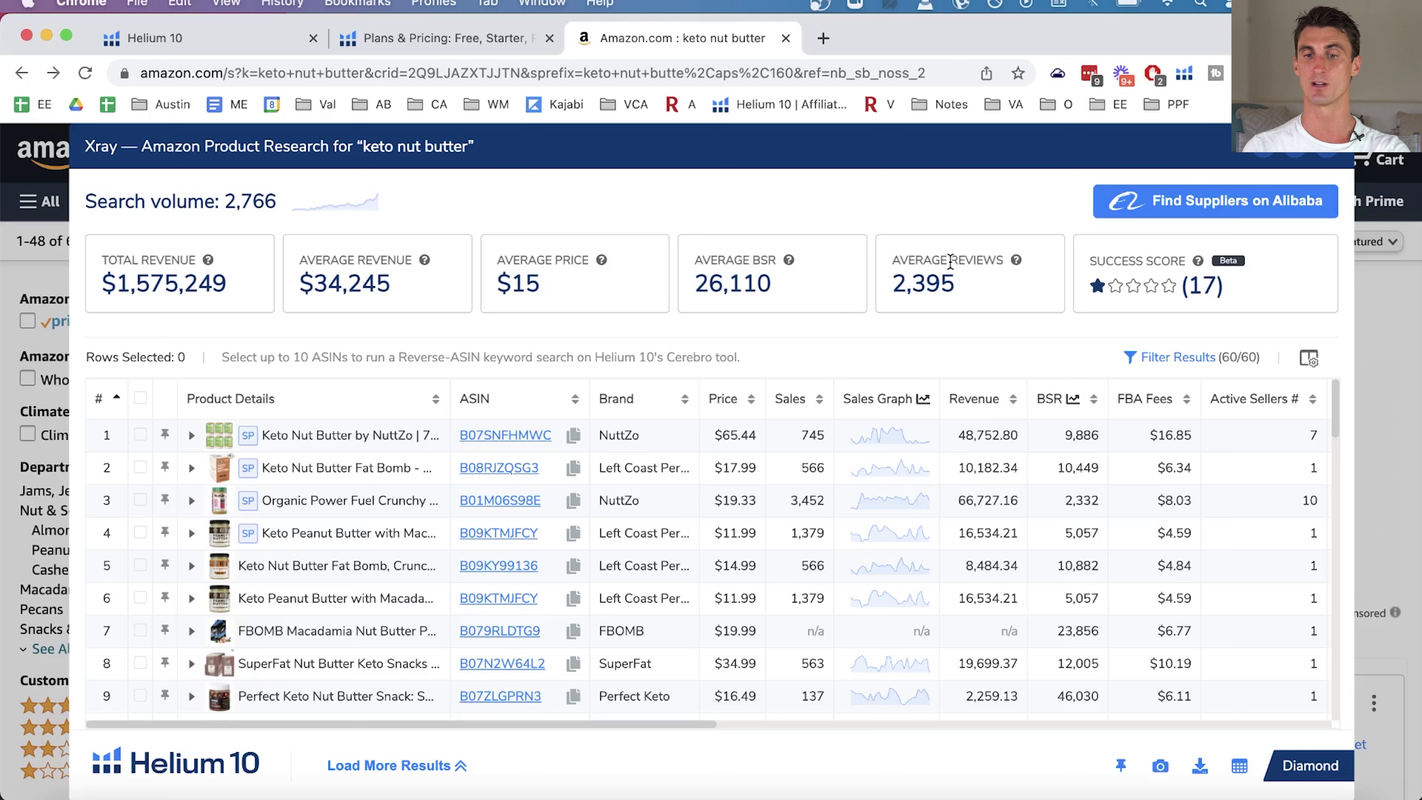
Examine the niche's average reviews and each product's review count and review velocity in the Xray table.
{"action": "left_click_drag", "start_coordinate": [958, 292], "coordinate": [880, 296]}
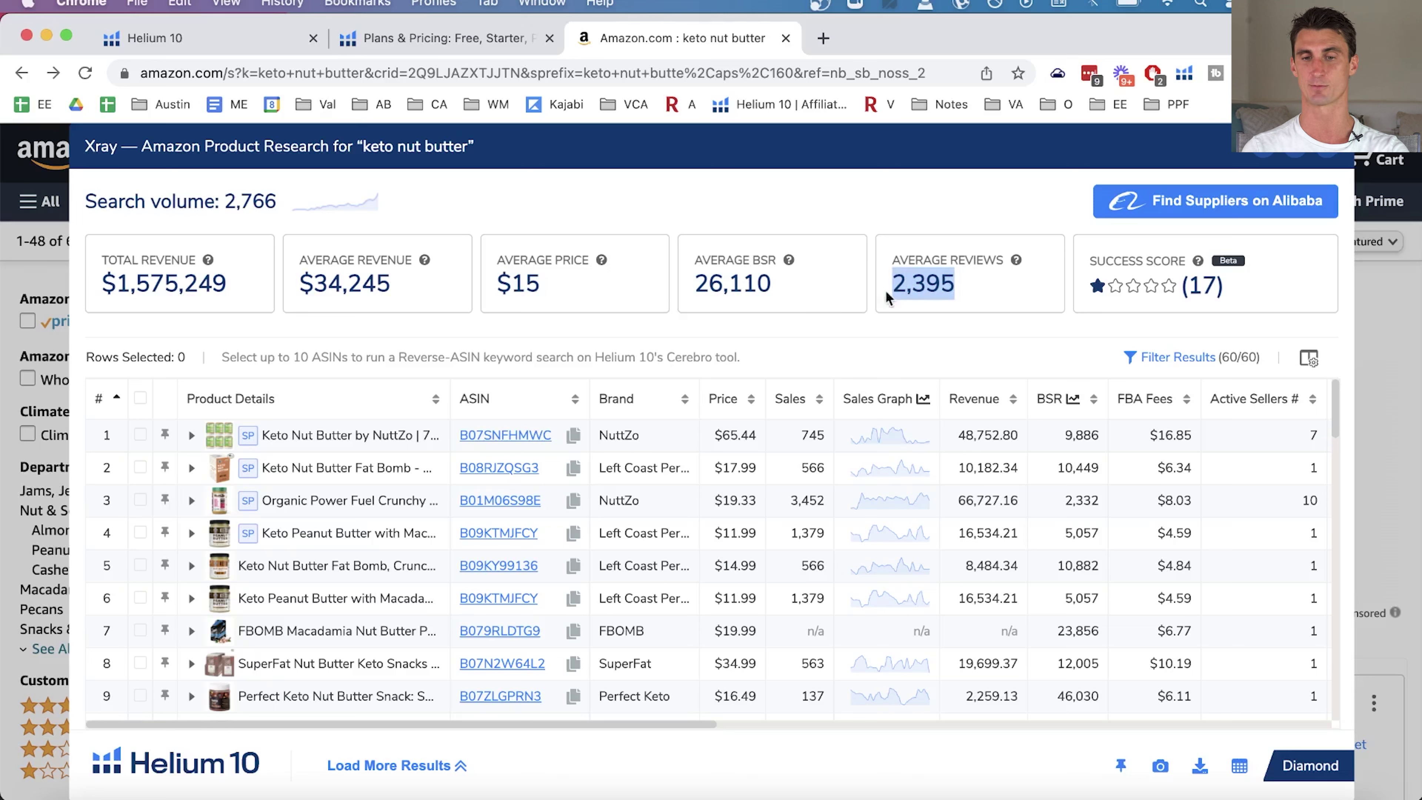
{"action": "left_click", "coordinate": [922, 289]}
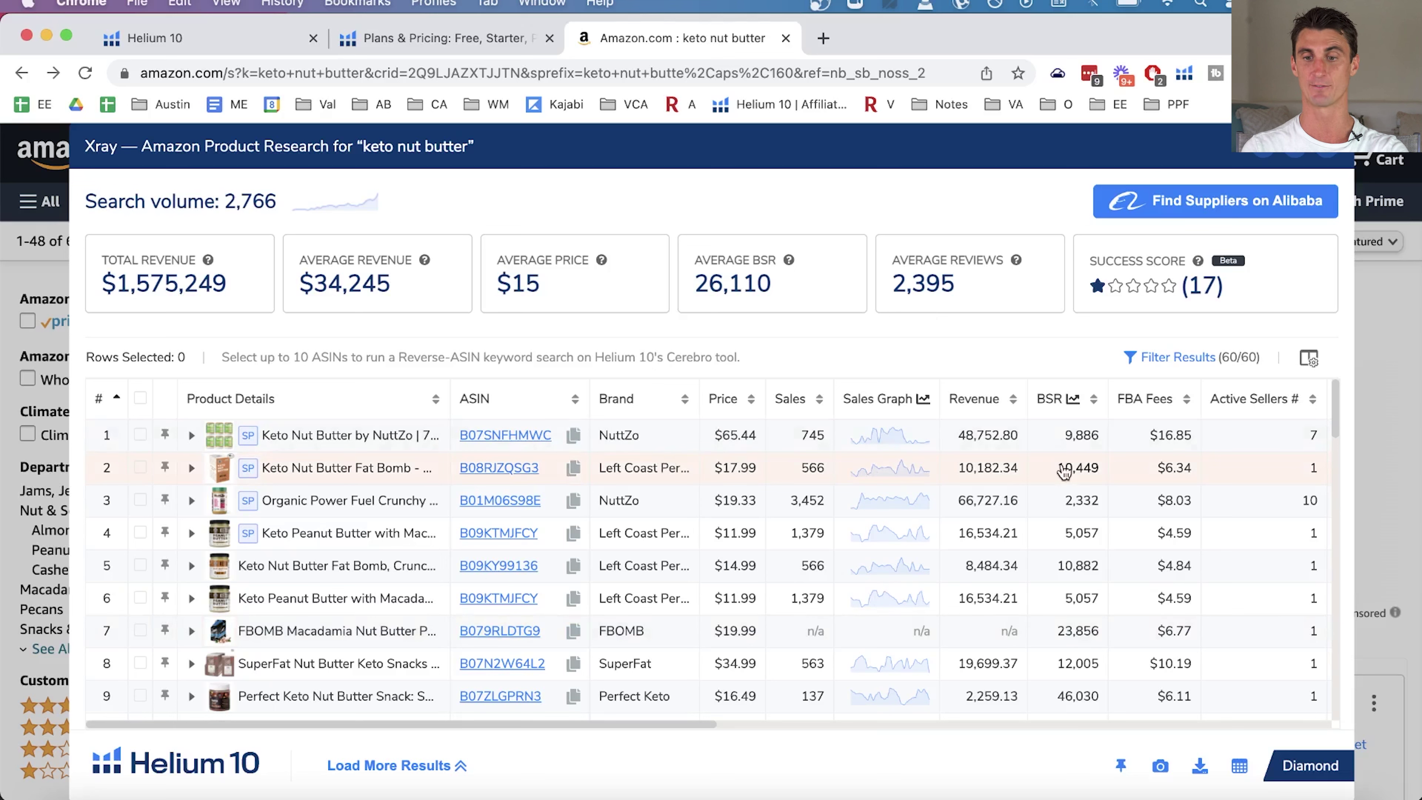
{"action": "scroll", "coordinate": [1064, 472], "scroll_direction": "right", "scroll_amount": 10}
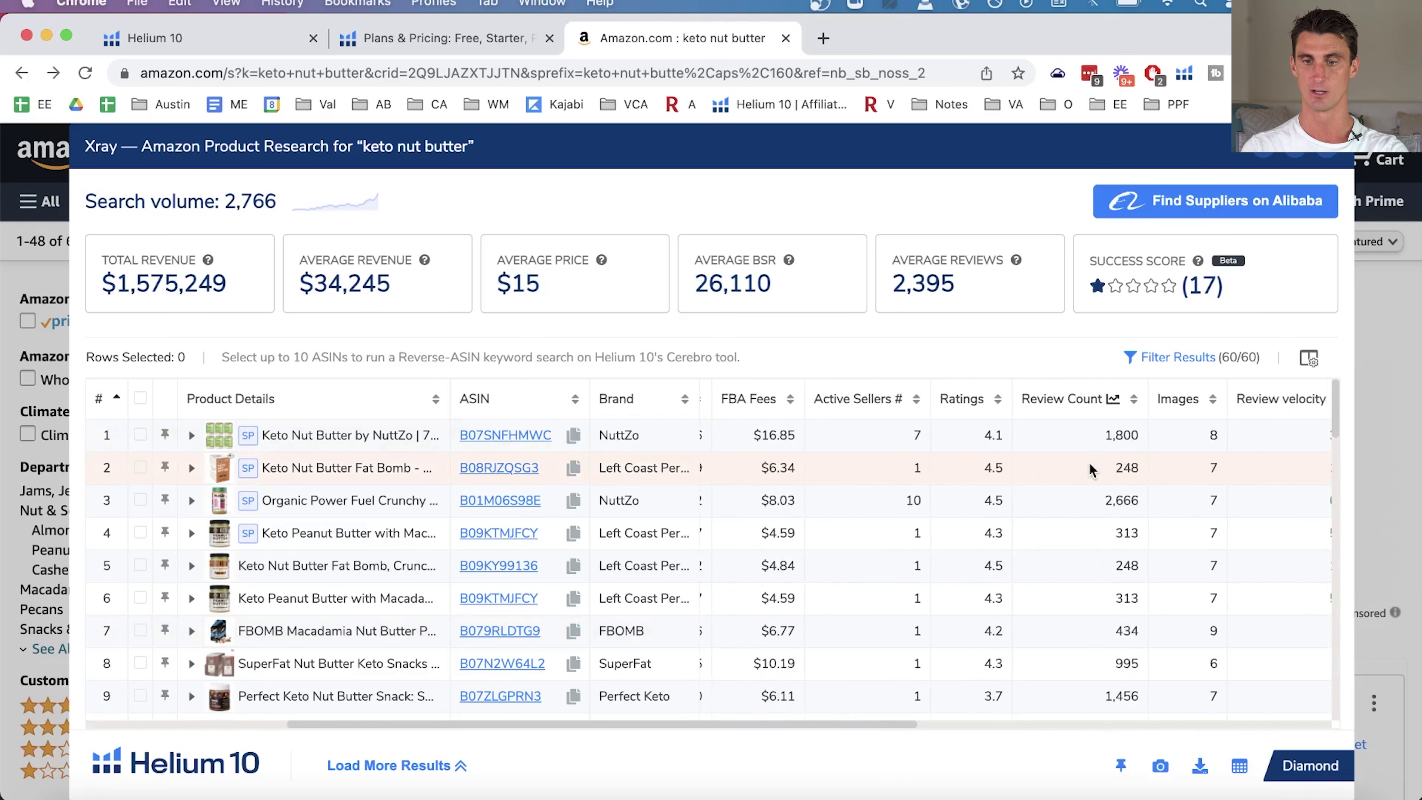
{"action": "scroll", "coordinate": [1089, 470], "scroll_direction": "right", "scroll_amount": 2}
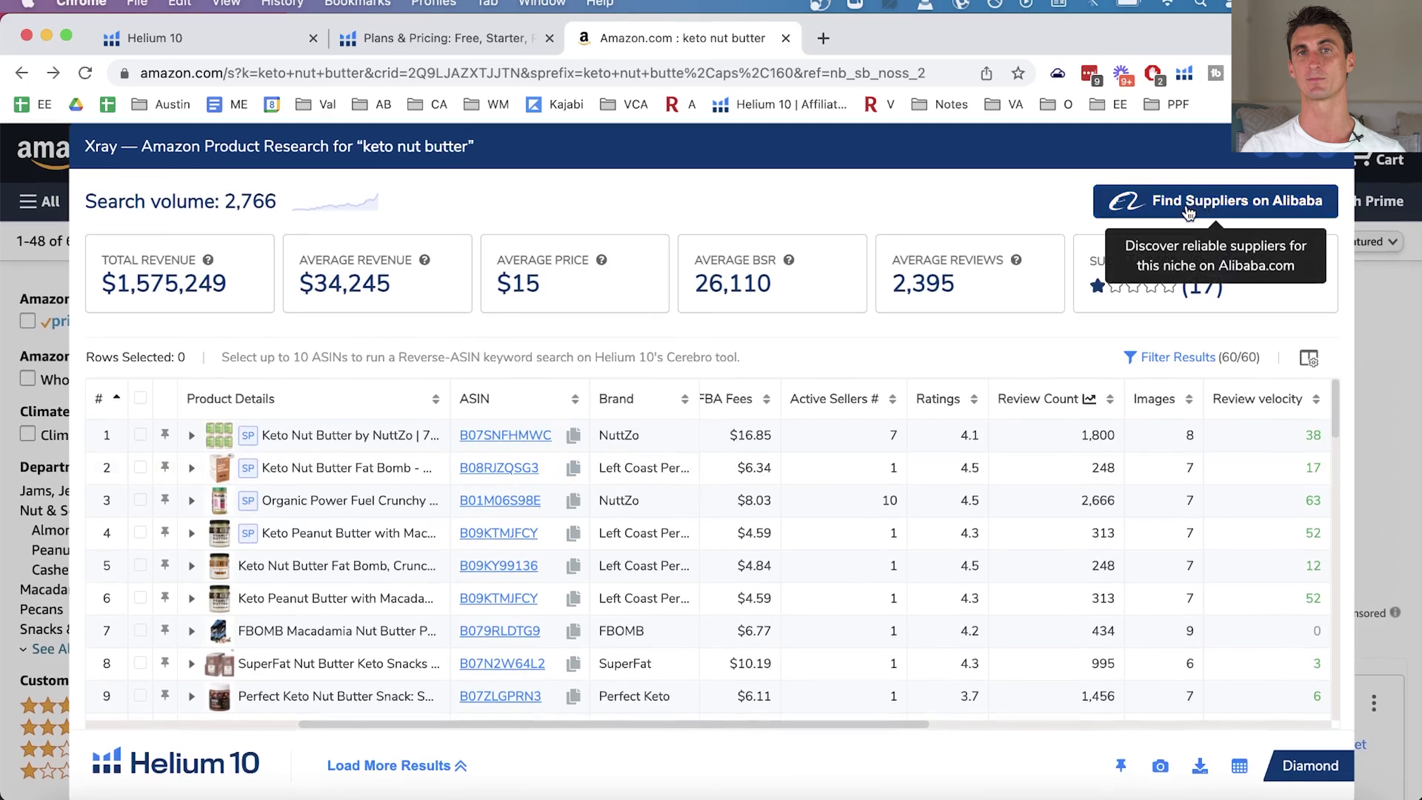
Find Alibaba suppliers for the keto nut butter niche from Xray and browse their prices and minimum orders.
{"action": "left_click", "coordinate": [1208, 209]}
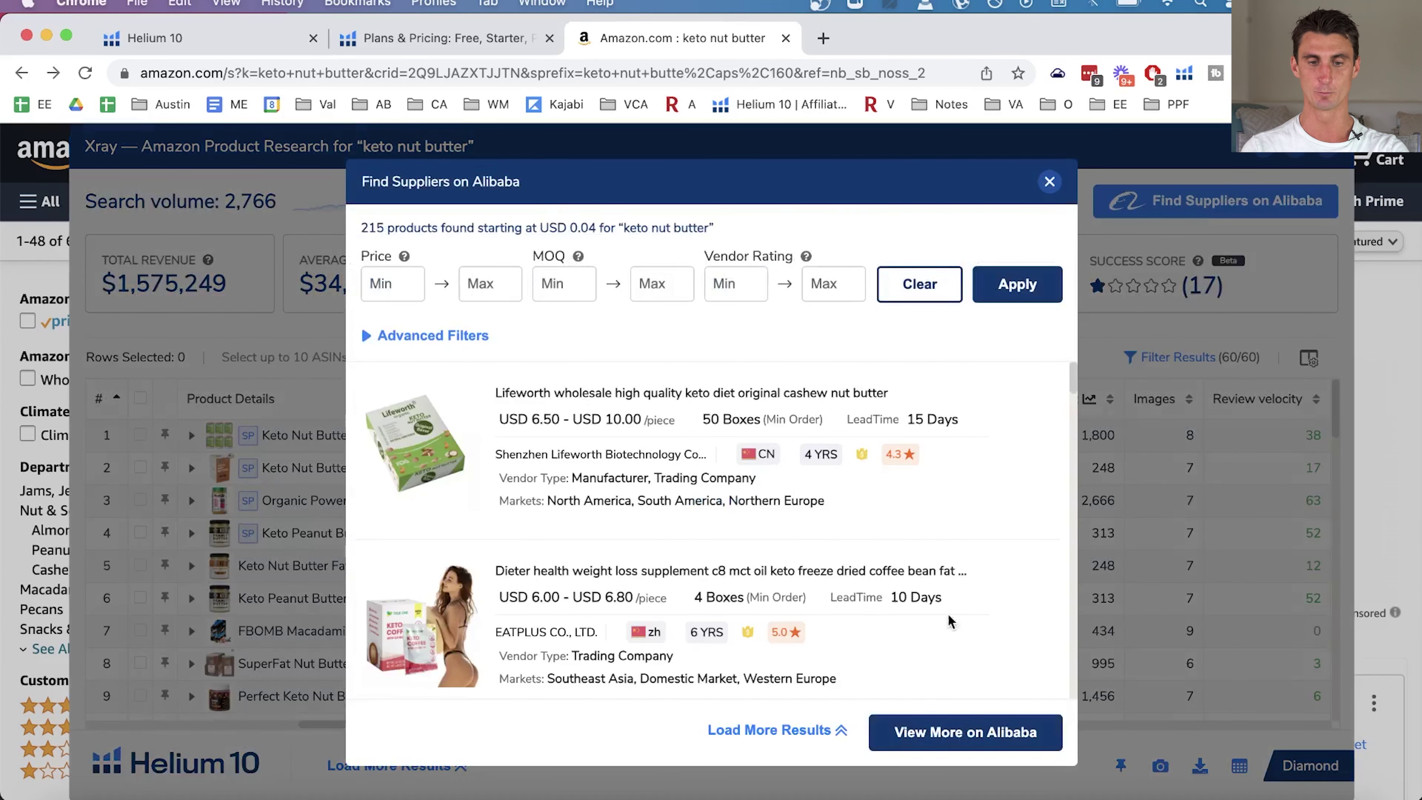
{"action": "scroll", "coordinate": [978, 440], "scroll_direction": "down", "scroll_amount": 5}
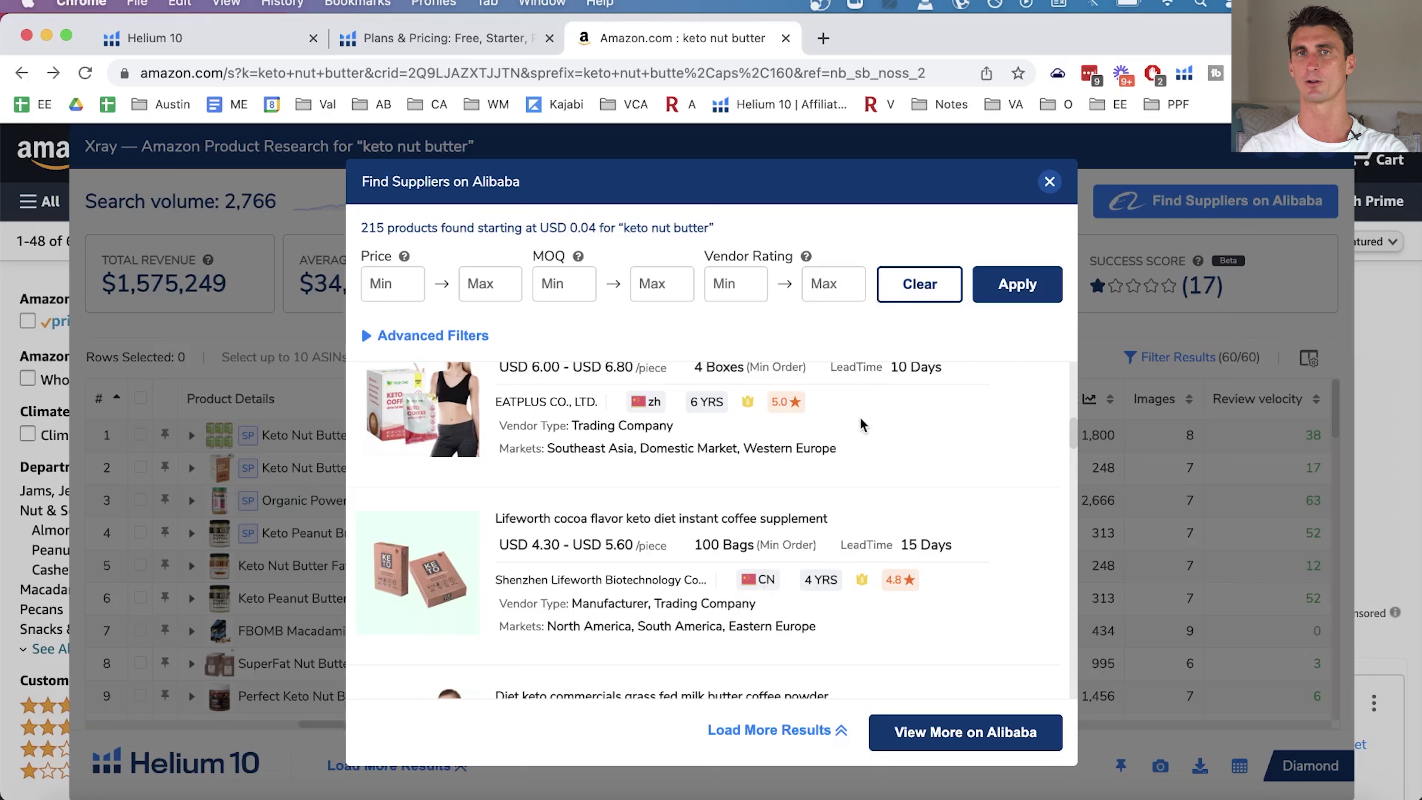
{"action": "scroll", "coordinate": [862, 429], "scroll_direction": "up", "scroll_amount": 3}
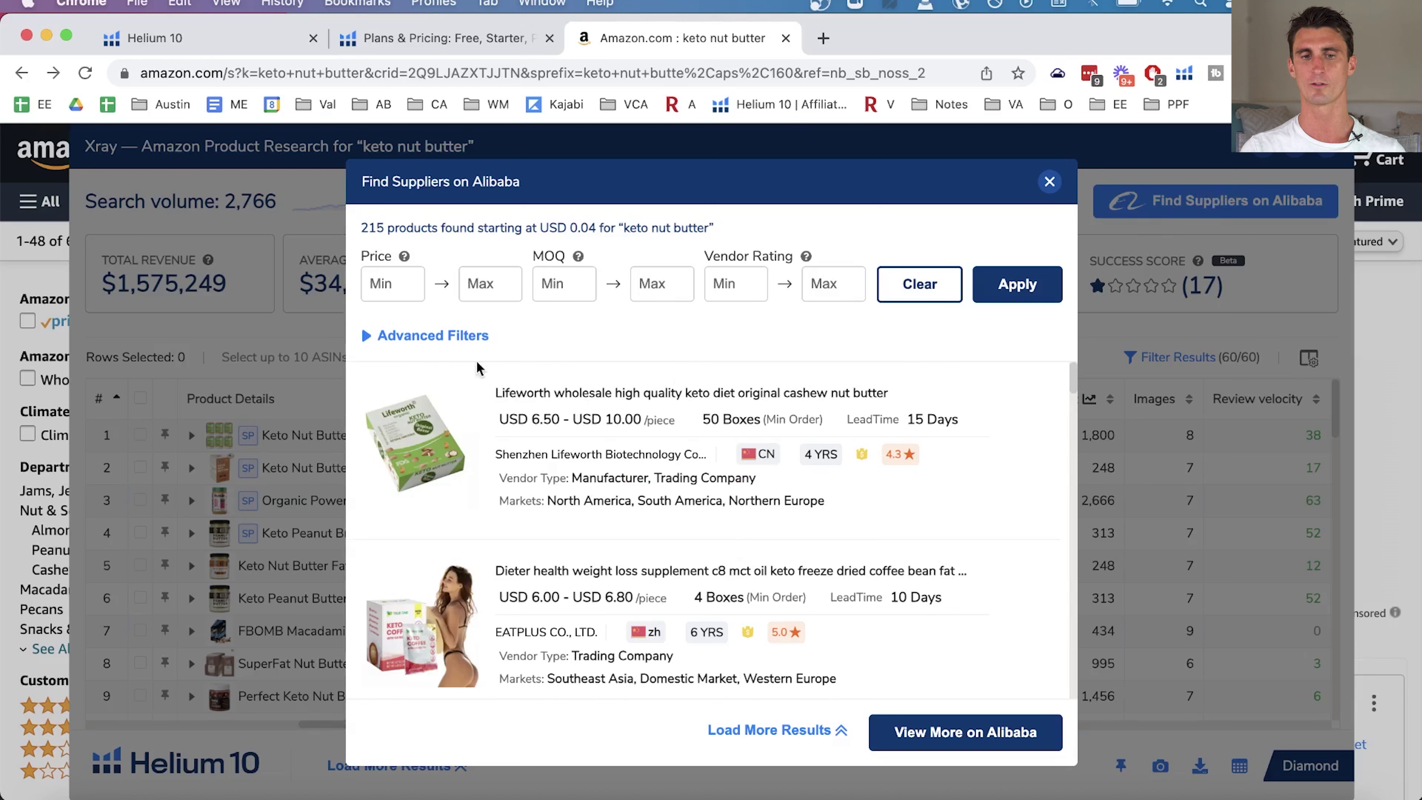
Filter the Alibaba suppliers to a price of 1 to 10 and a minimum order quantity of 100 to 1000.
{"action": "left_click", "coordinate": [376, 278]}
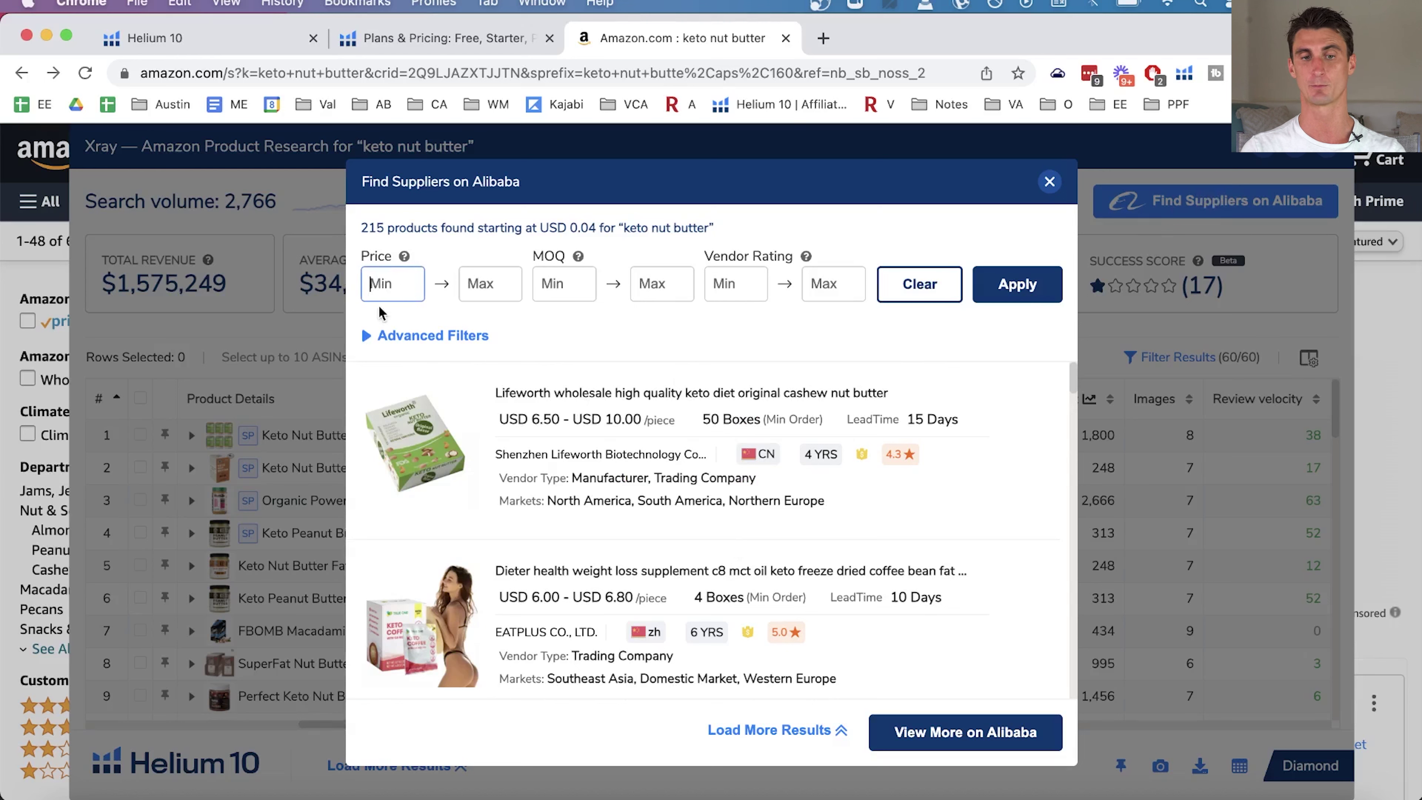
{"action": "type", "text": "1"}
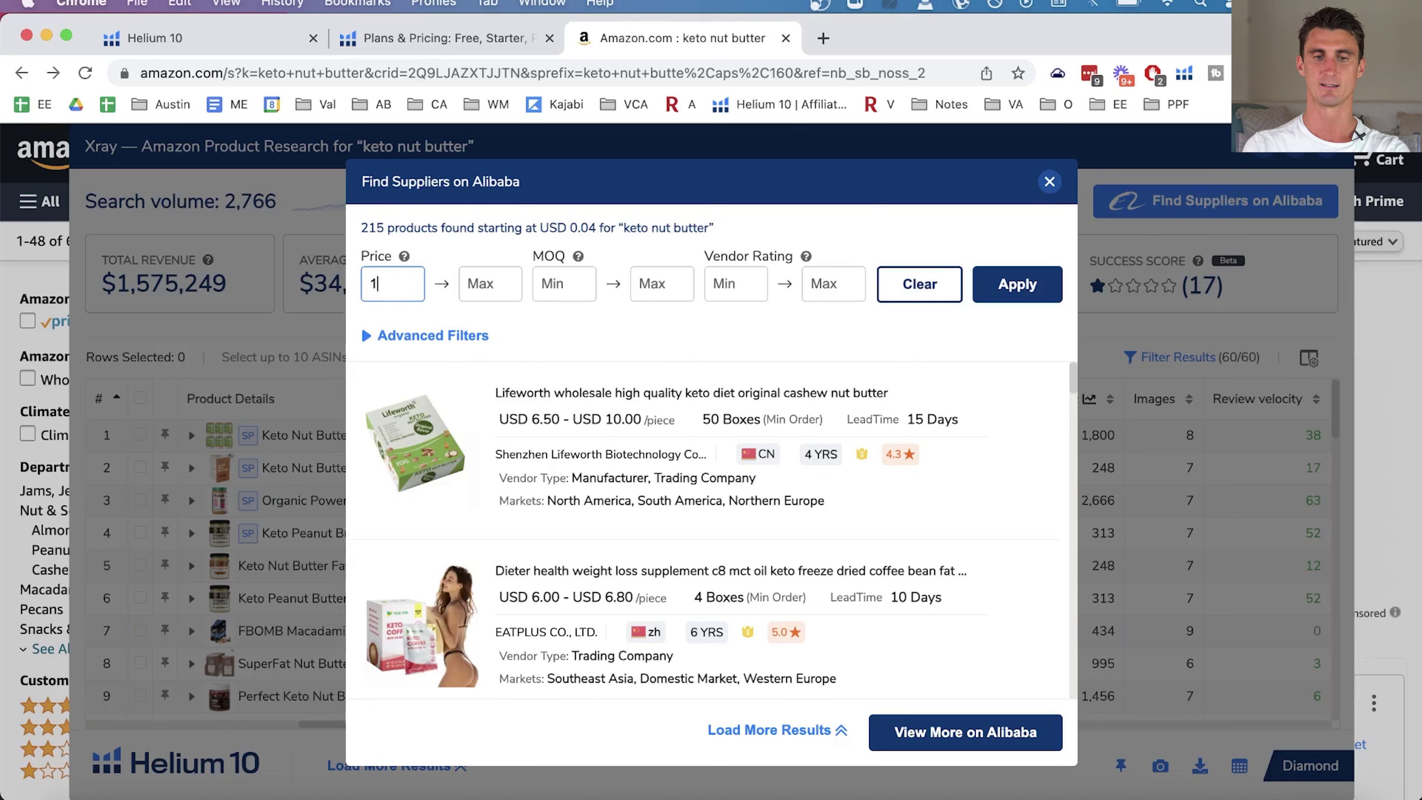
{"action": "left_click", "coordinate": [480, 283]}
{"action": "type", "text": "10"}
{"action": "left_click", "coordinate": [562, 280]}
{"action": "type", "text": "100"}
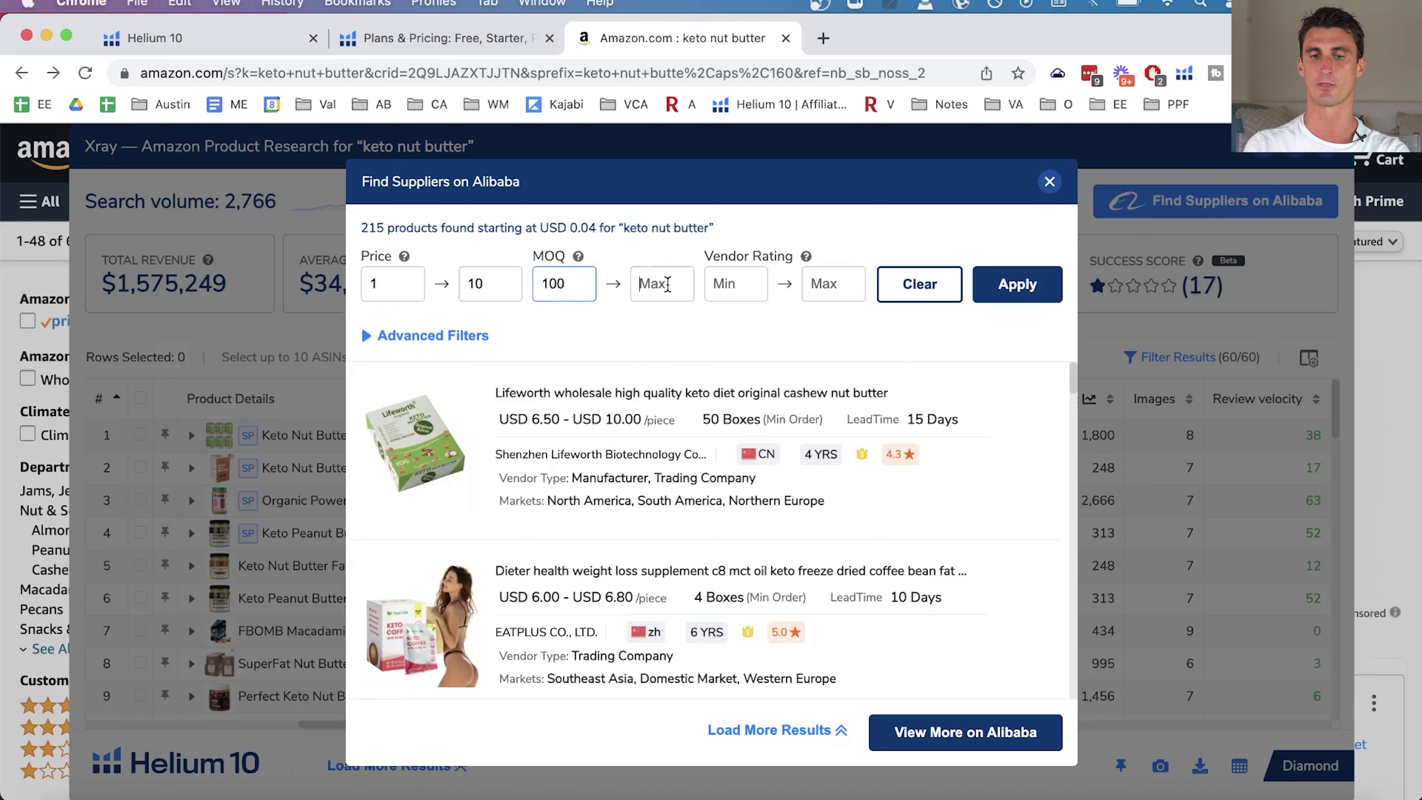
{"action": "key", "text": "Tab"}
{"action": "type", "text": "1000"}
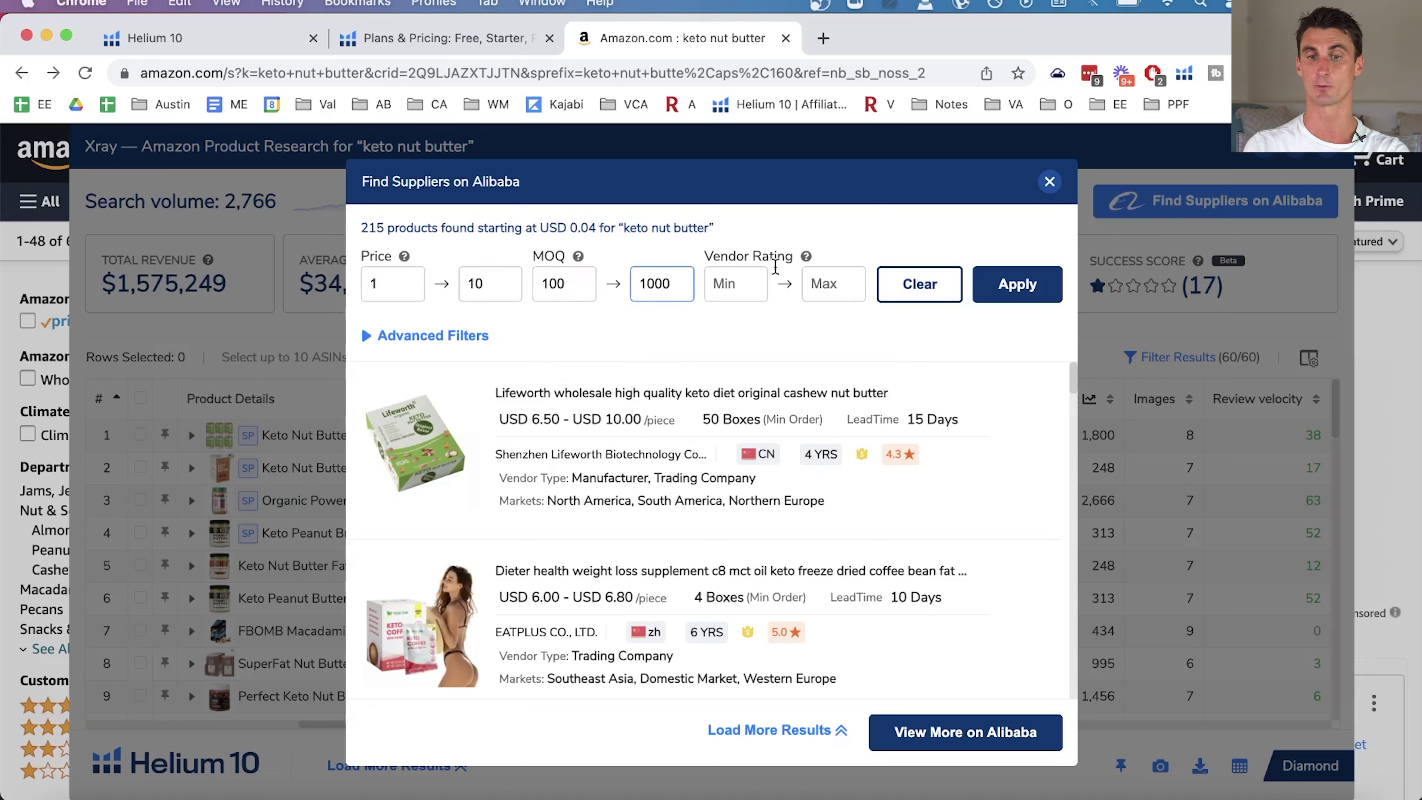
{"action": "left_click", "coordinate": [854, 250]}
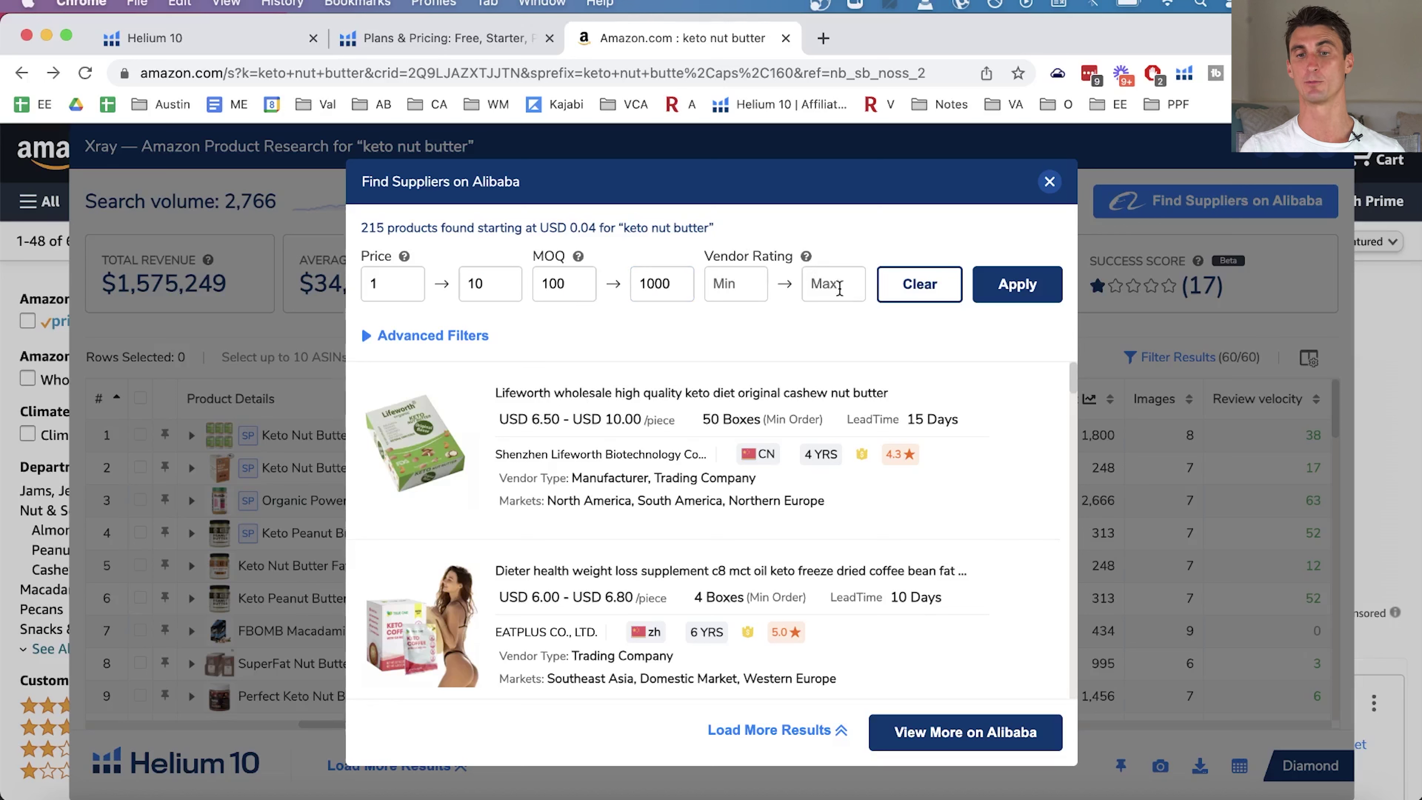
{"action": "left_click", "coordinate": [1017, 296]}
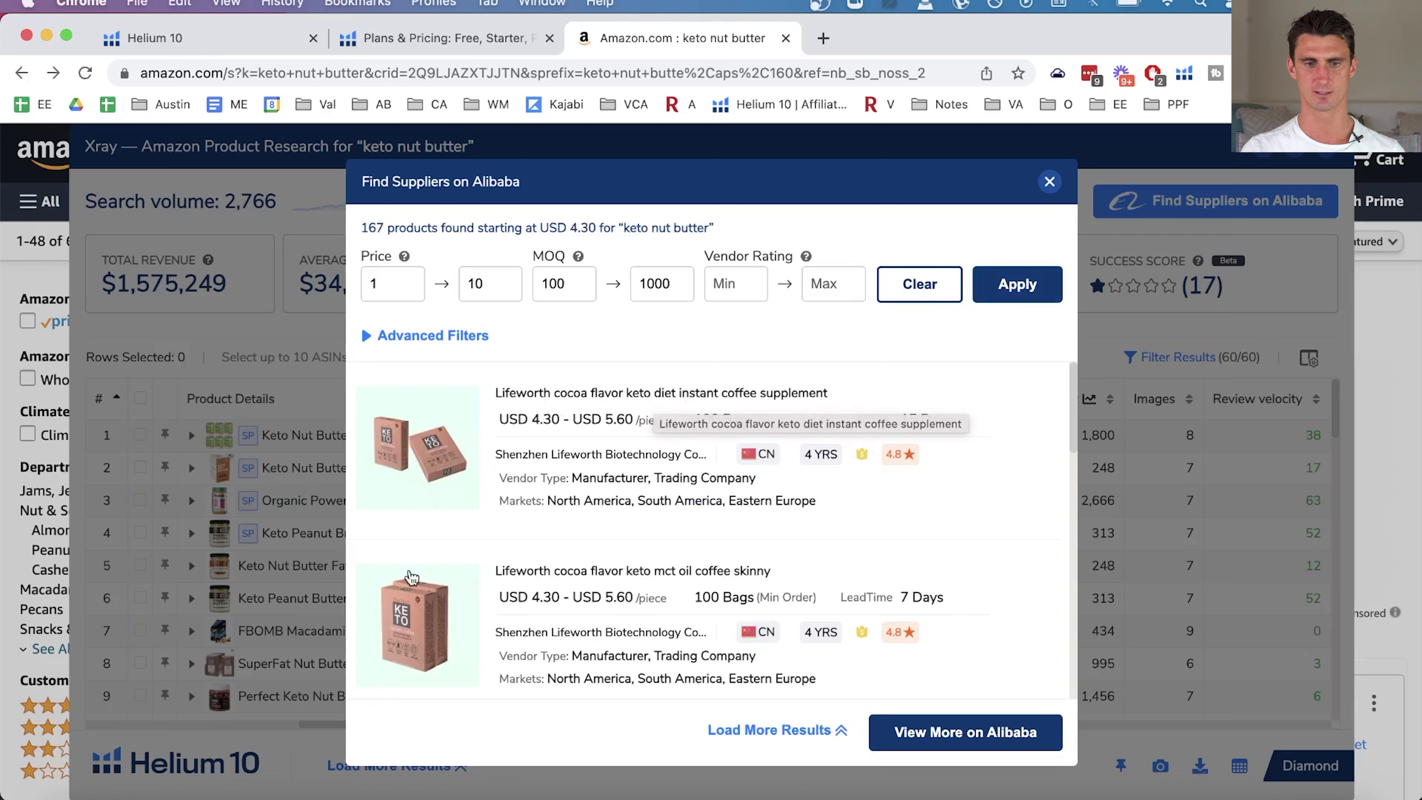
Restrict the Alibaba supplier results to United States suppliers, browse them, and return to the Xray table.
{"action": "left_click", "coordinate": [367, 336]}
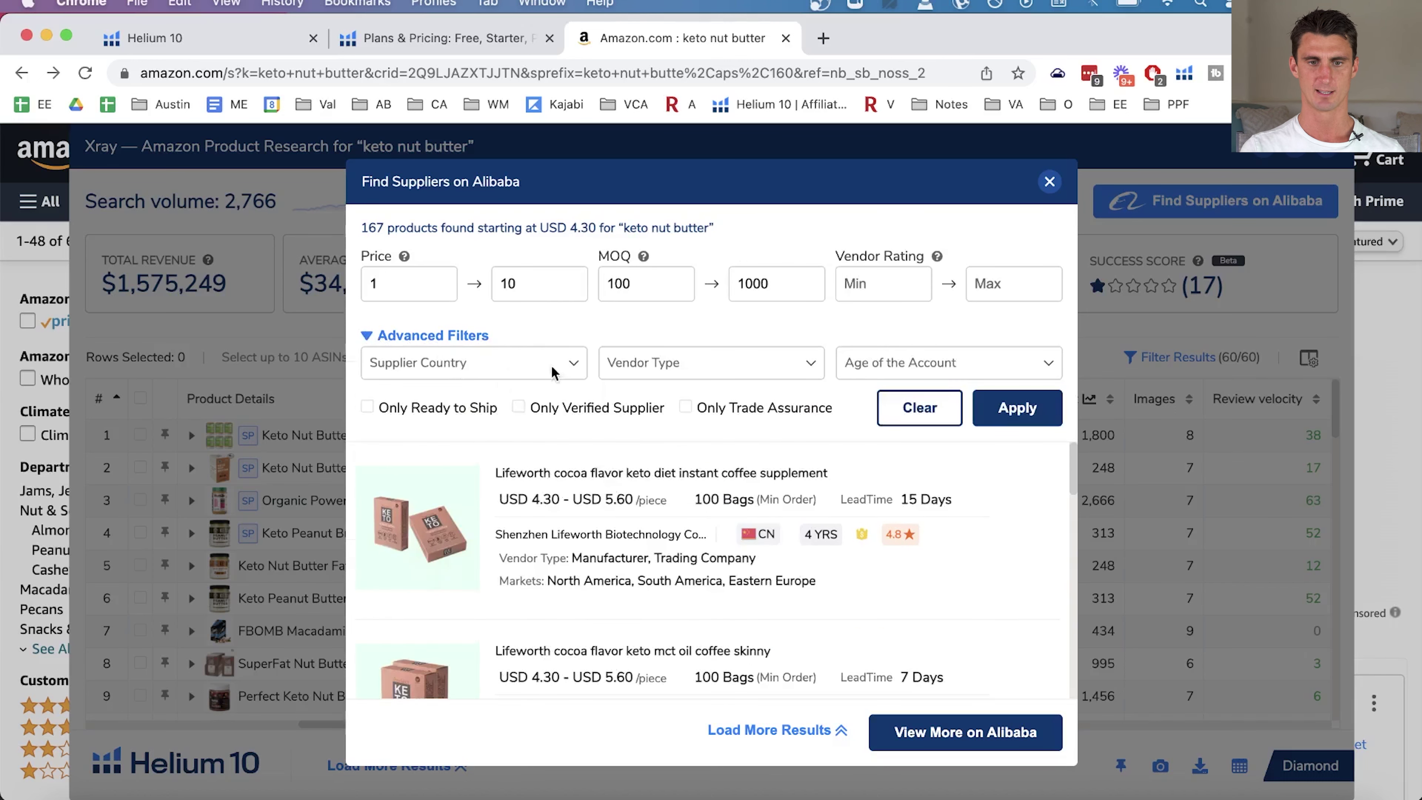
{"action": "left_click", "coordinate": [568, 367]}
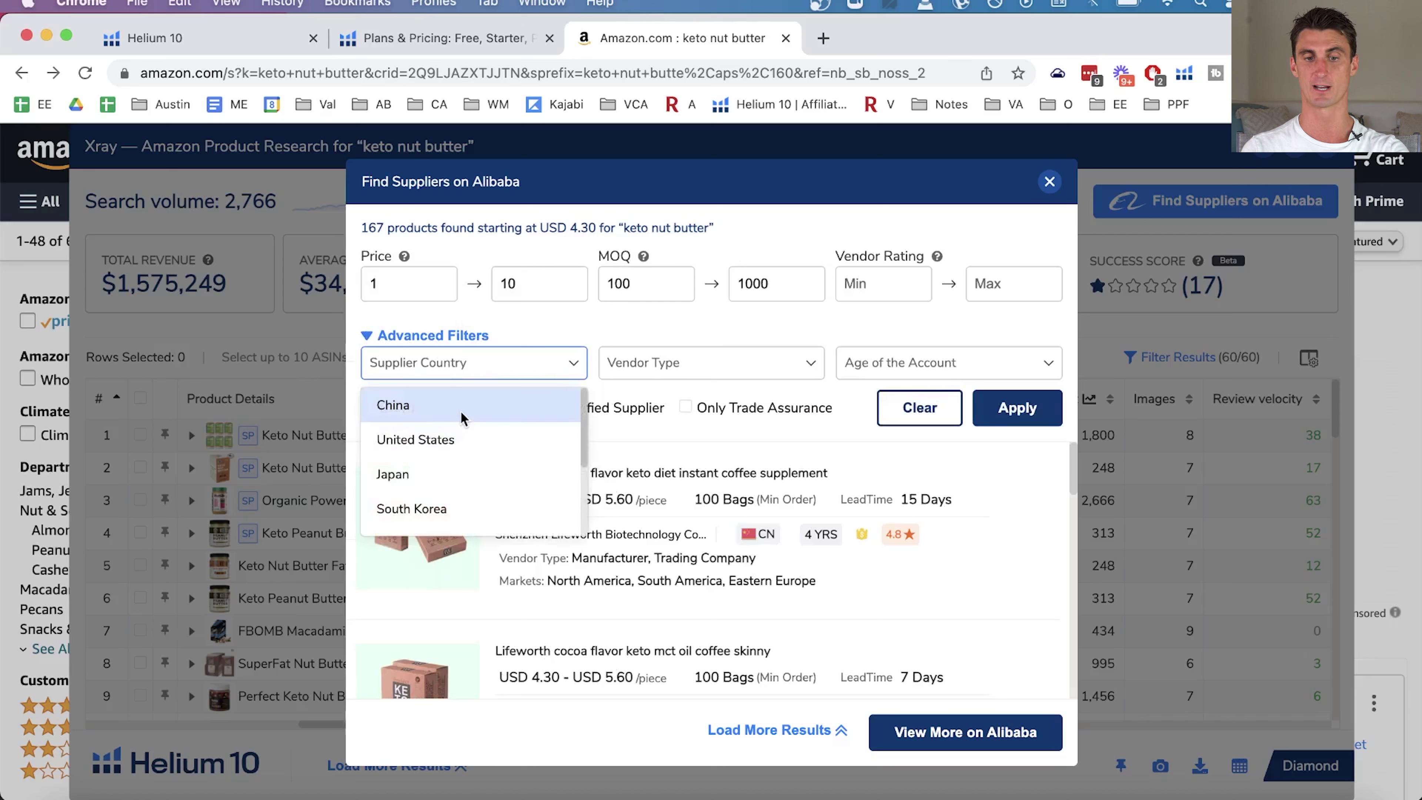
{"action": "left_click", "coordinate": [463, 440]}
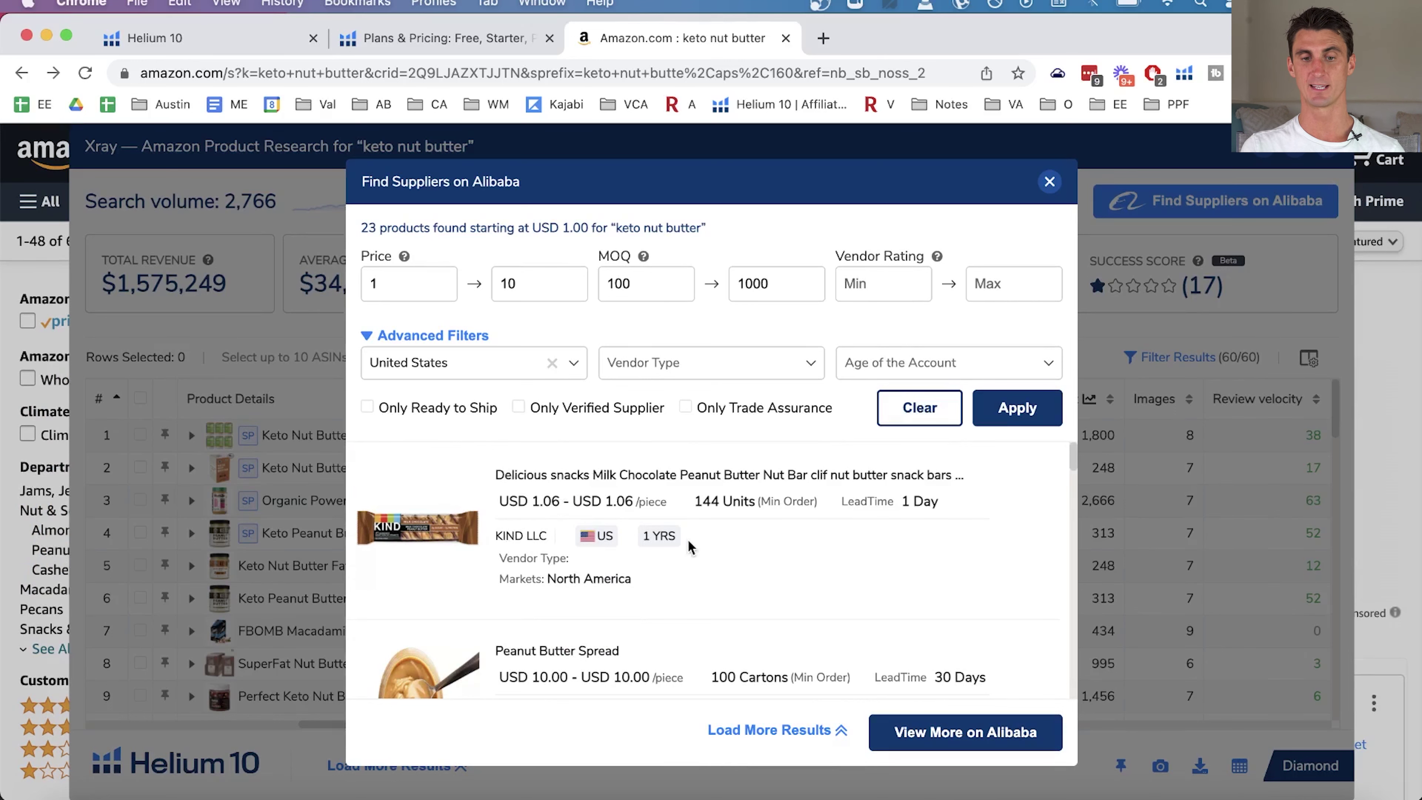
{"action": "scroll", "coordinate": [526, 562], "scroll_direction": "down", "scroll_amount": 3}
{"action": "left_click", "coordinate": [208, 743]}
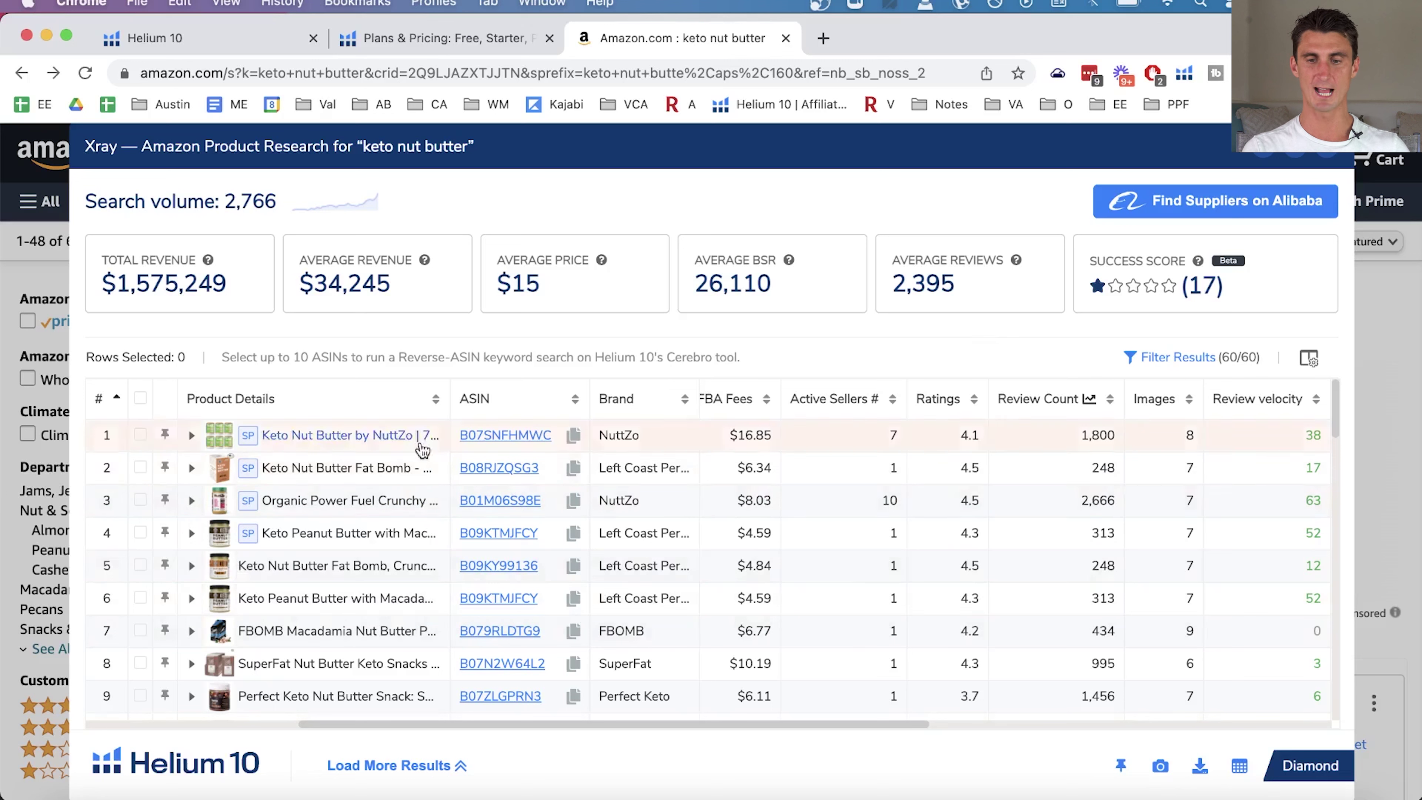
Examine the price, sales, revenue and ASIN of the keto nut butter products in the Xray table.
{"action": "scroll", "coordinate": [979, 475], "scroll_direction": "left", "scroll_amount": 10}
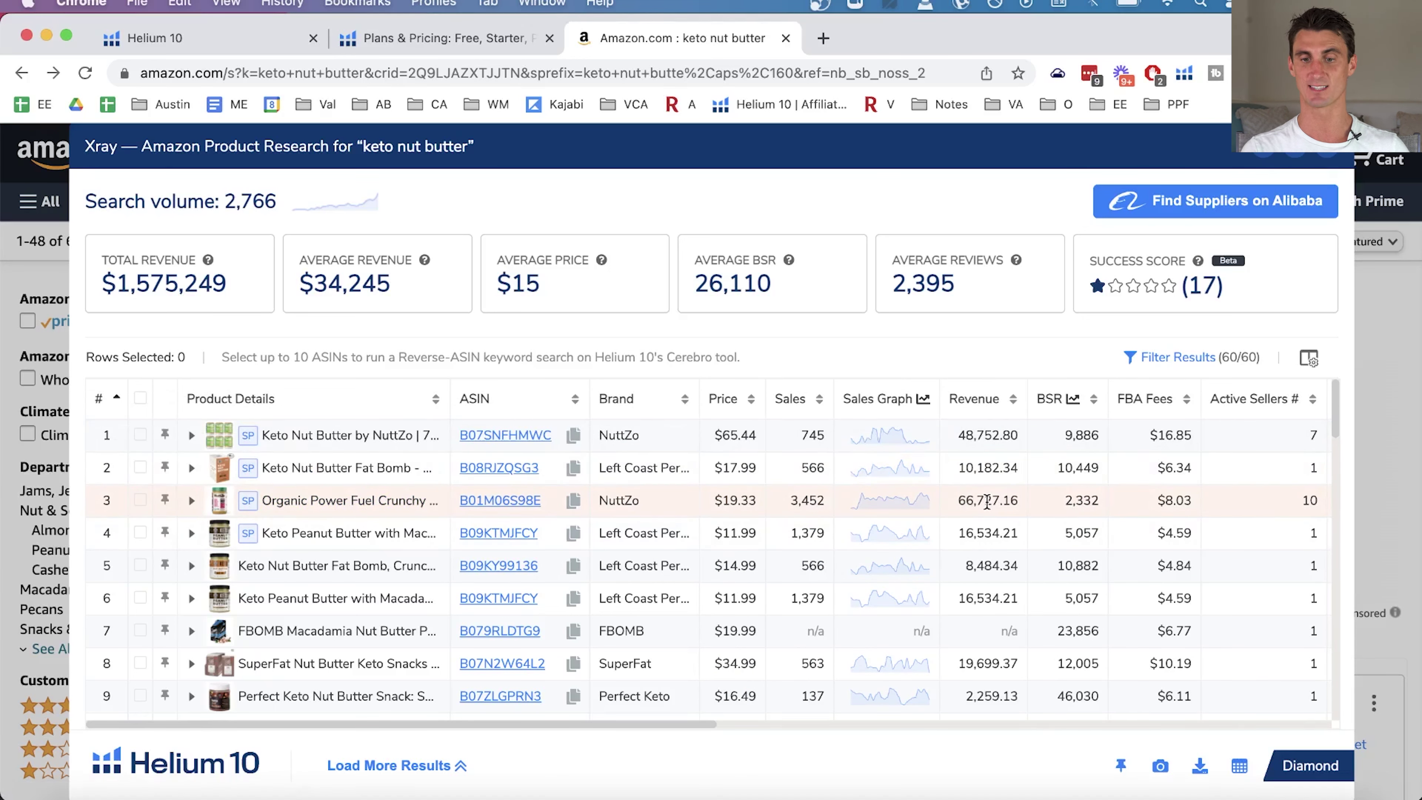
{"action": "scroll", "coordinate": [350, 492], "scroll_direction": "down", "scroll_amount": 3}
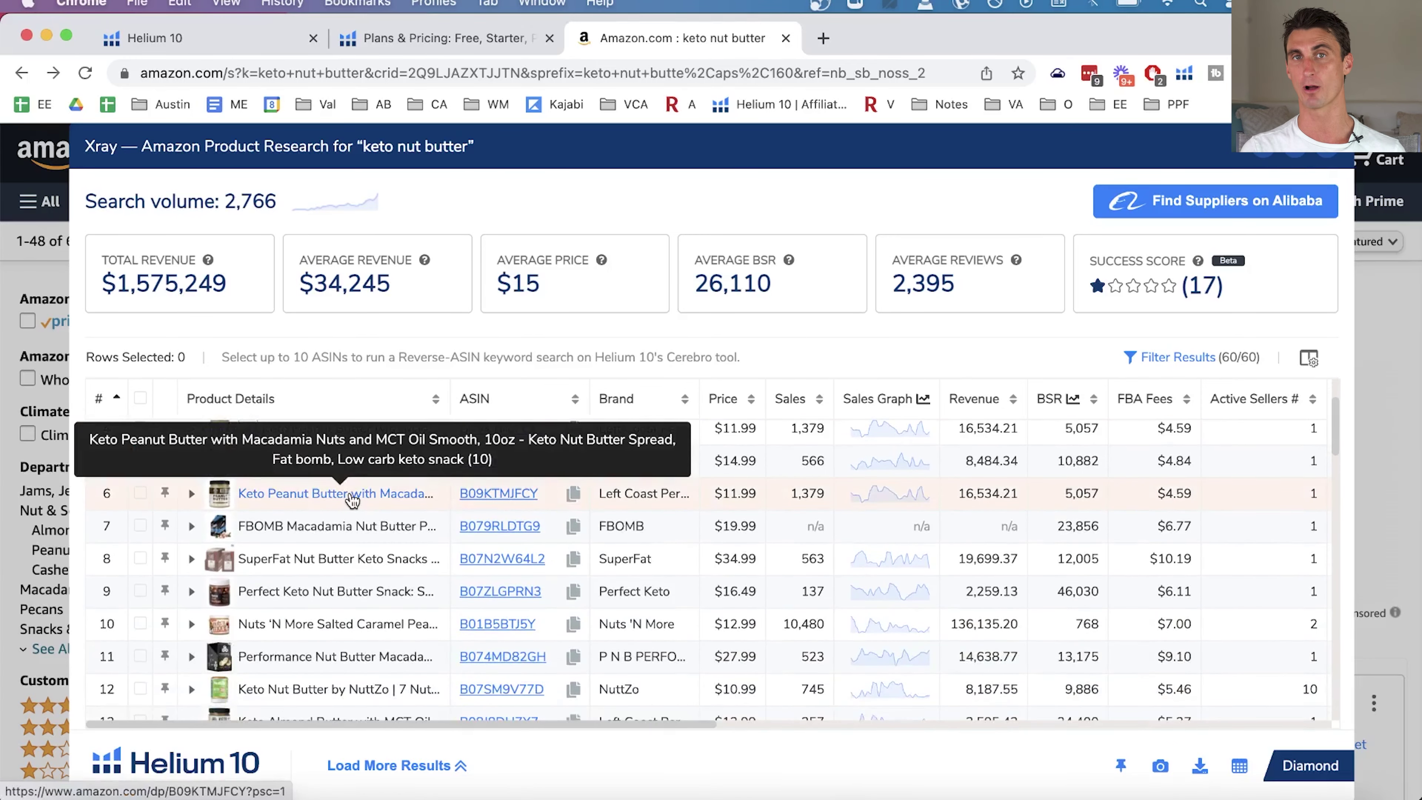
{"action": "scroll", "coordinate": [351, 499], "scroll_direction": "down", "scroll_amount": 1}
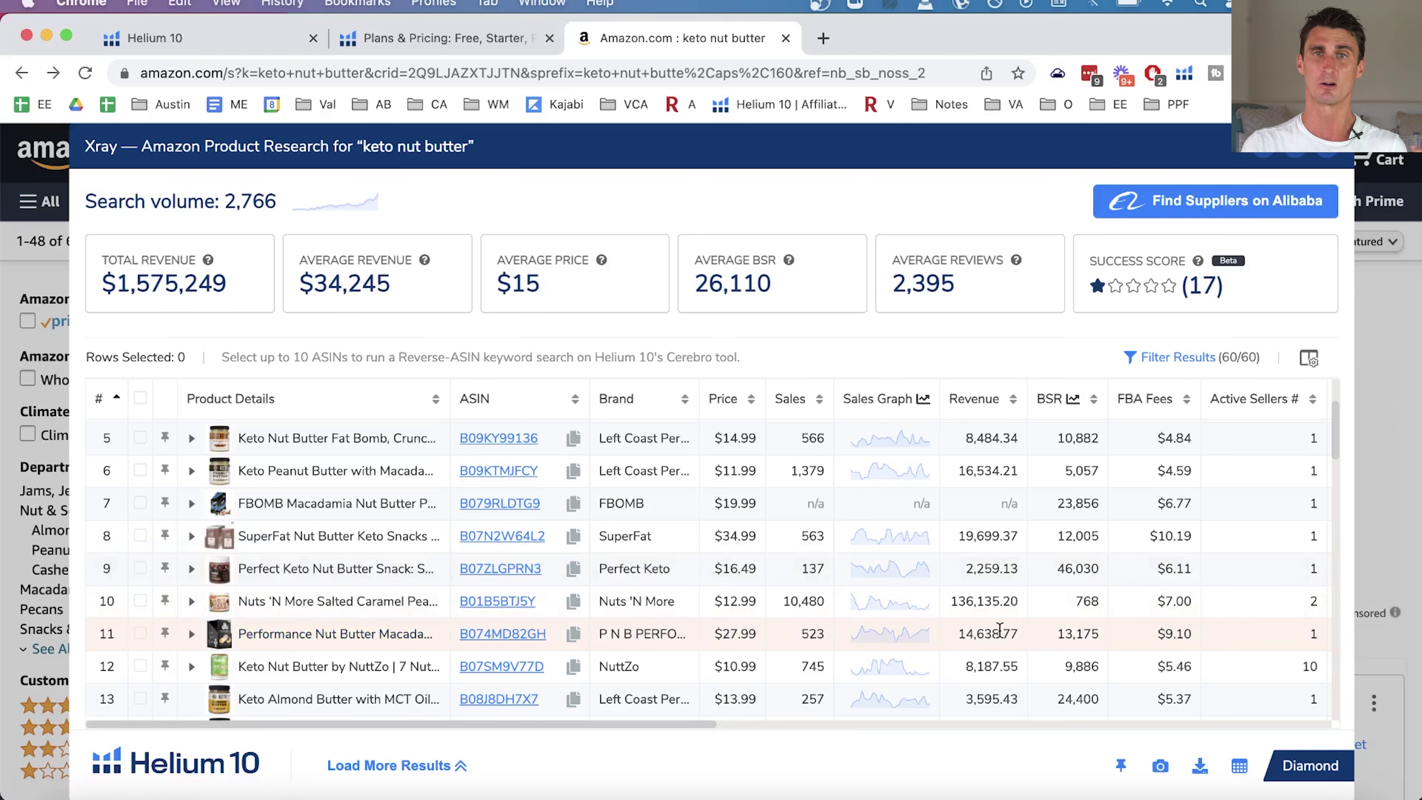
{"action": "scroll", "coordinate": [1000, 628], "scroll_direction": "up", "scroll_amount": 3}
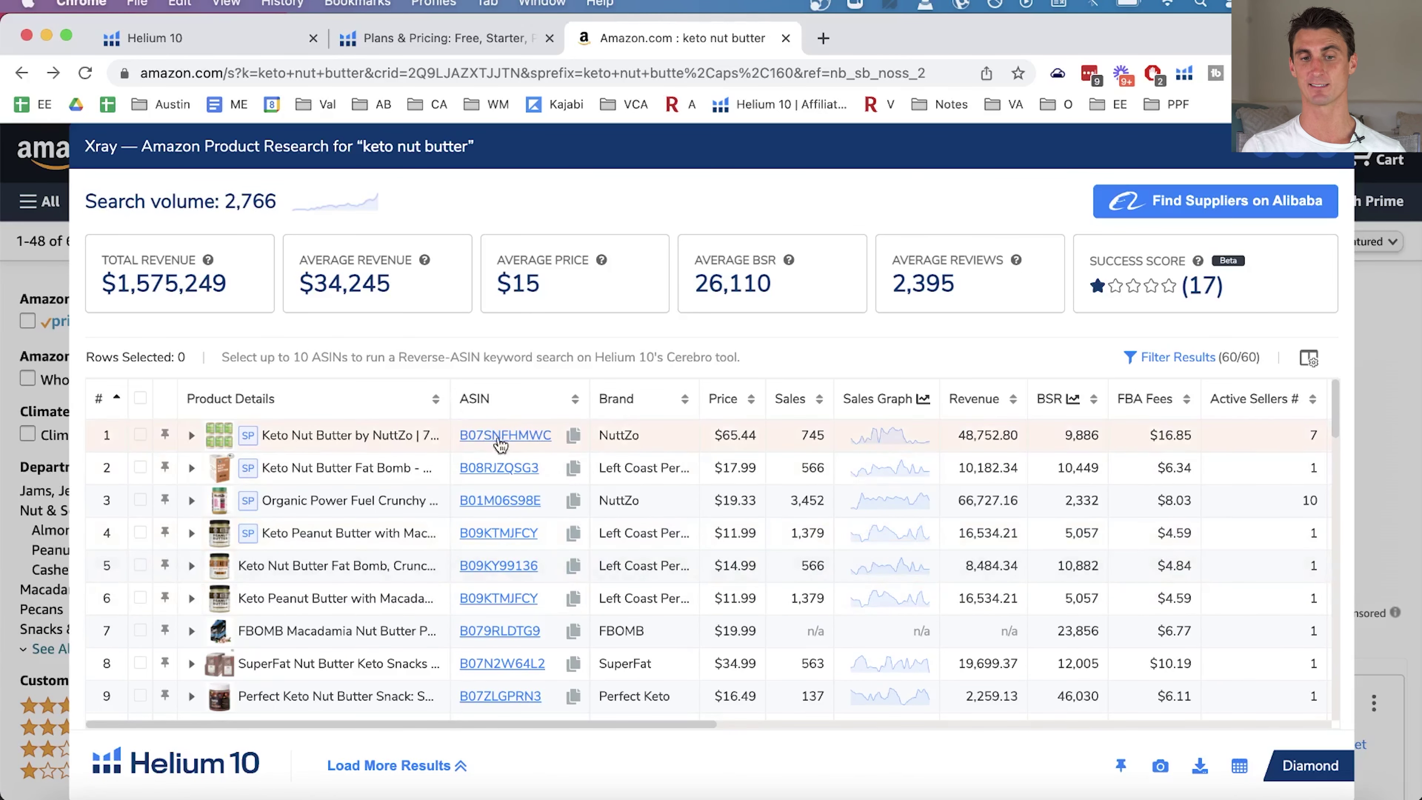
{"action": "mouse_move", "coordinate": [516, 537]}
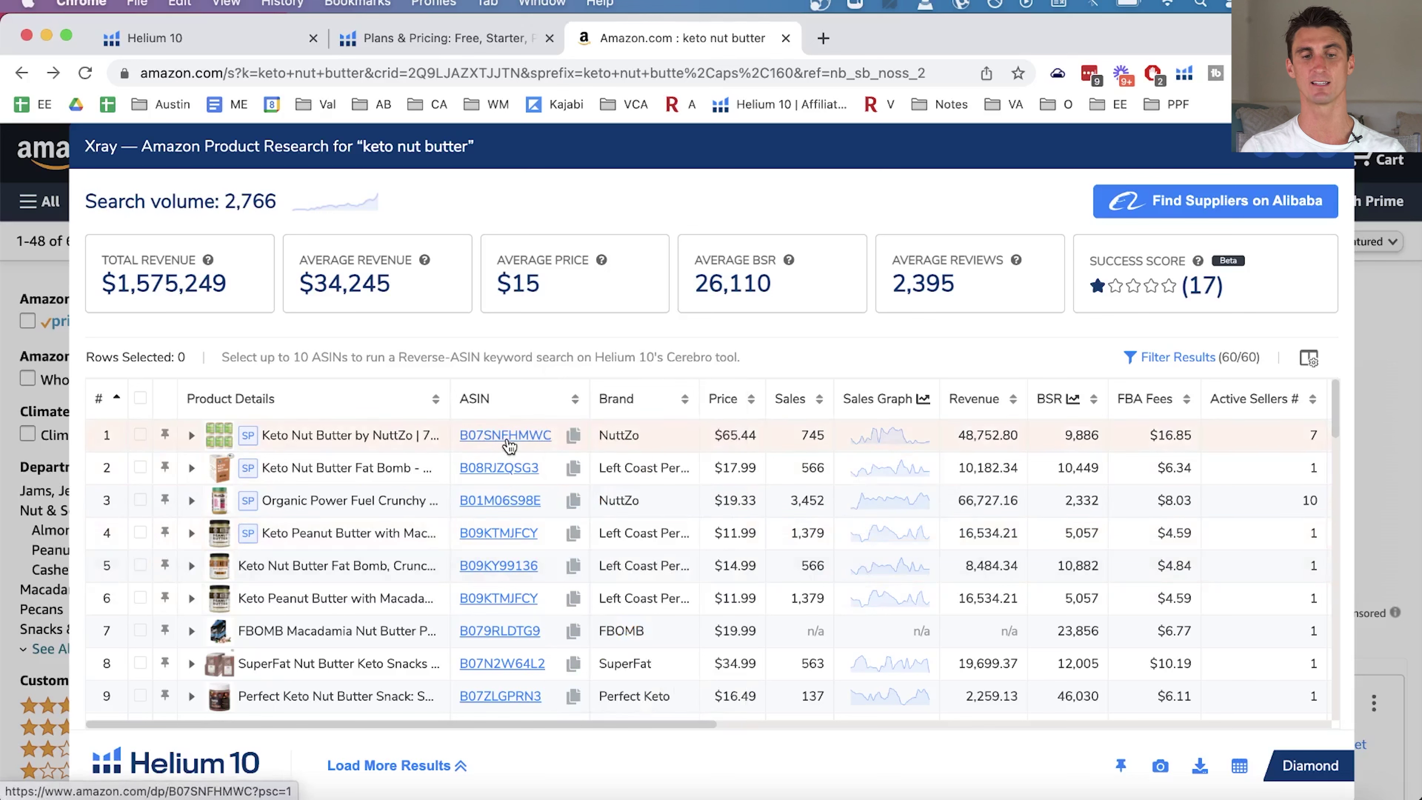
{"action": "mouse_move", "coordinate": [509, 445]}
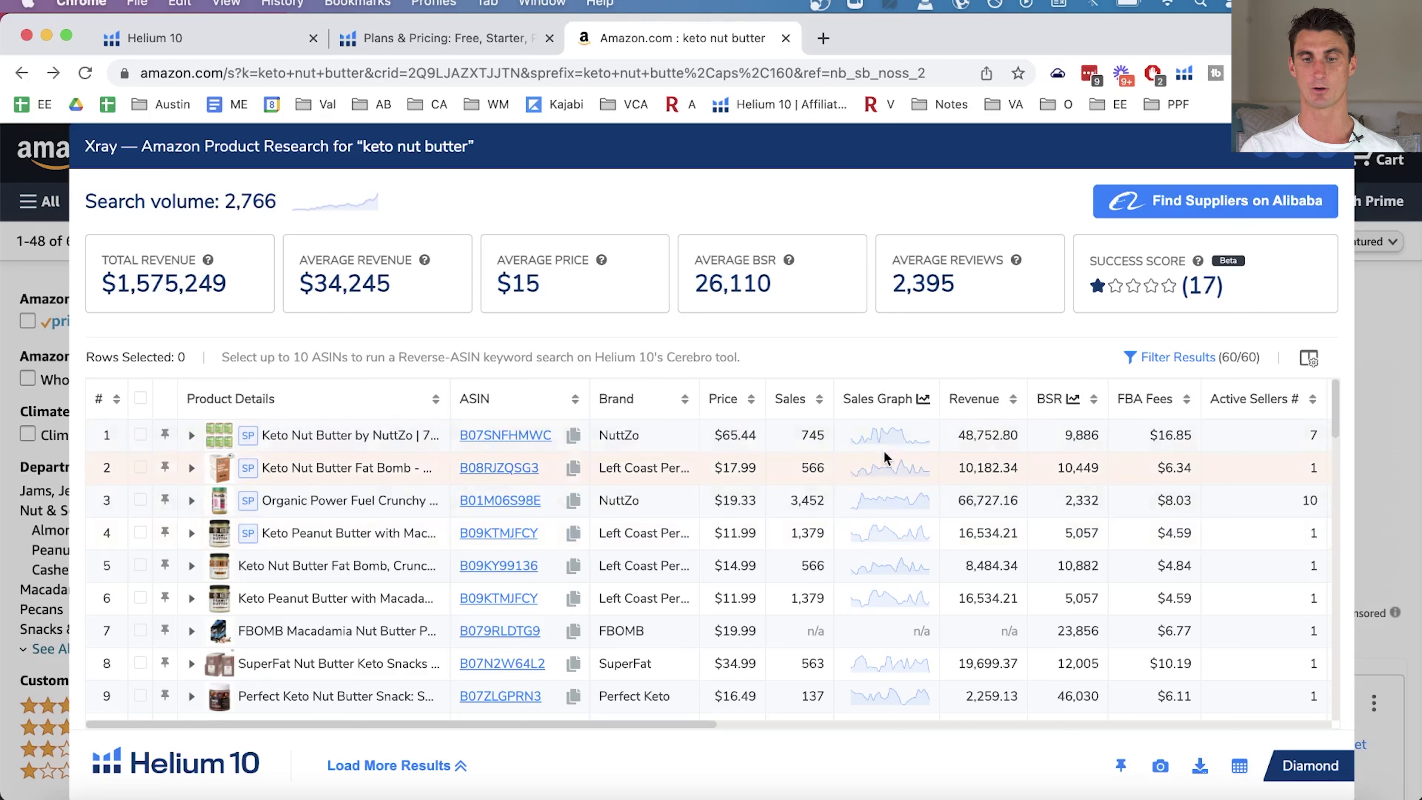
View the sales chart of the first NuttZo product over 90 days, 1 year and all time, and close it.
{"action": "left_click", "coordinate": [907, 444]}
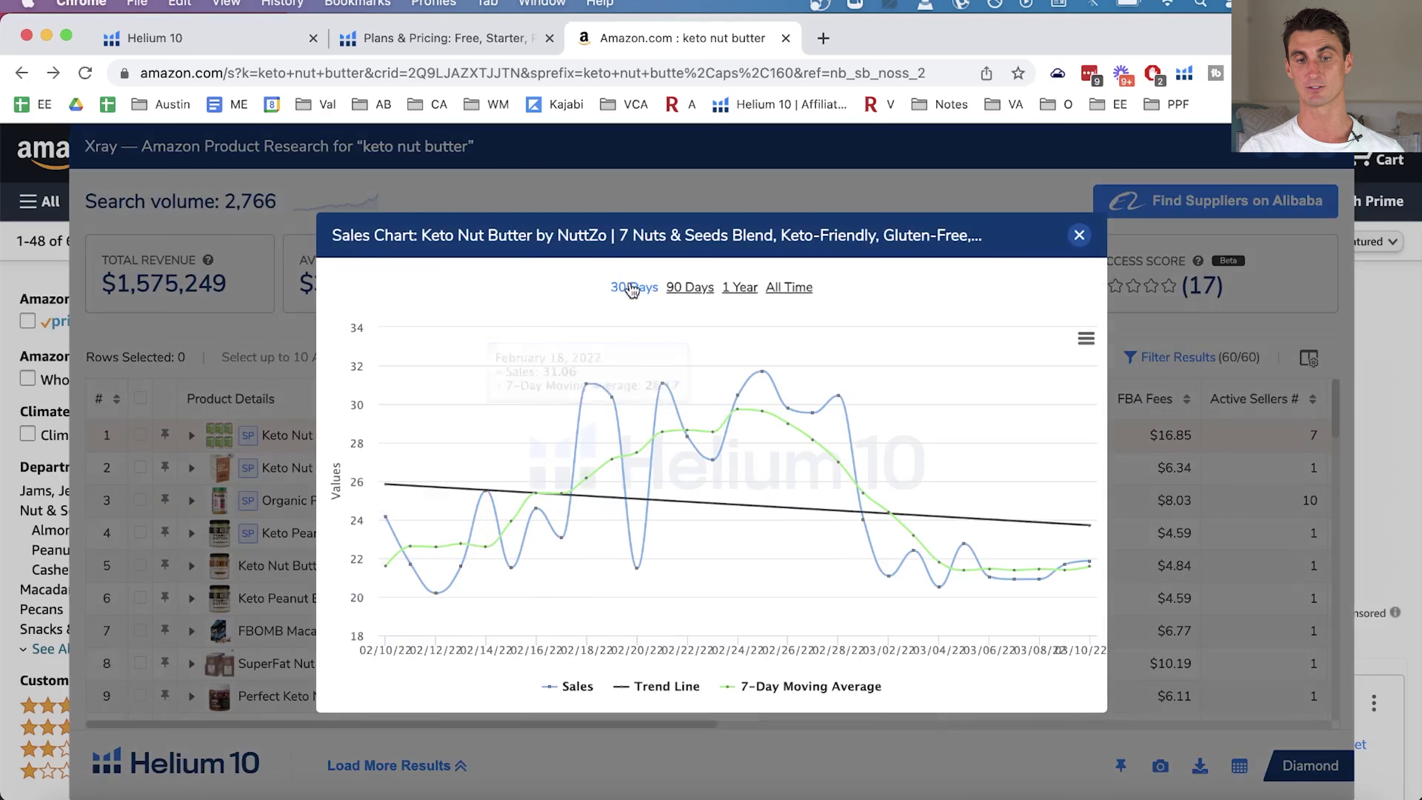
{"action": "left_click", "coordinate": [690, 287]}
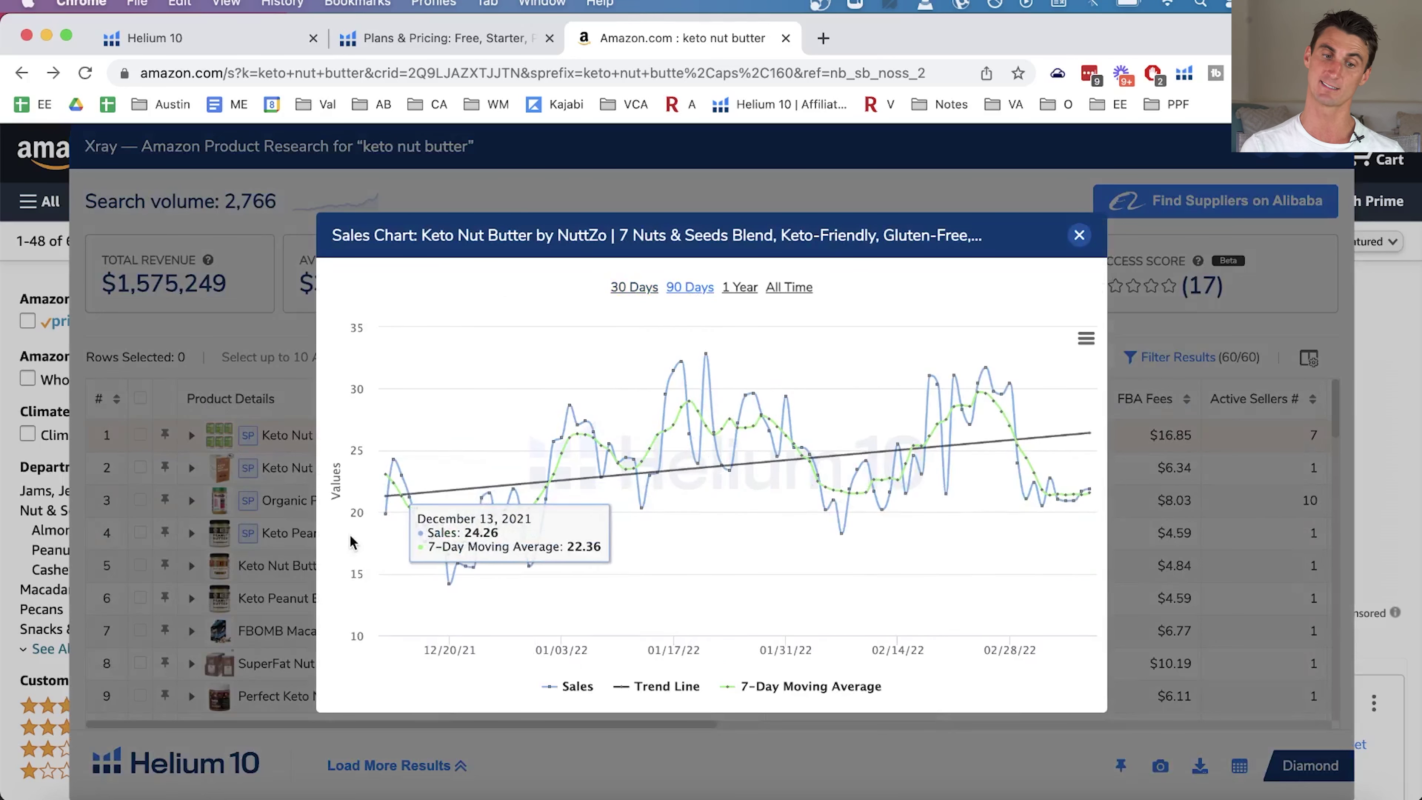
{"action": "left_click", "coordinate": [740, 286]}
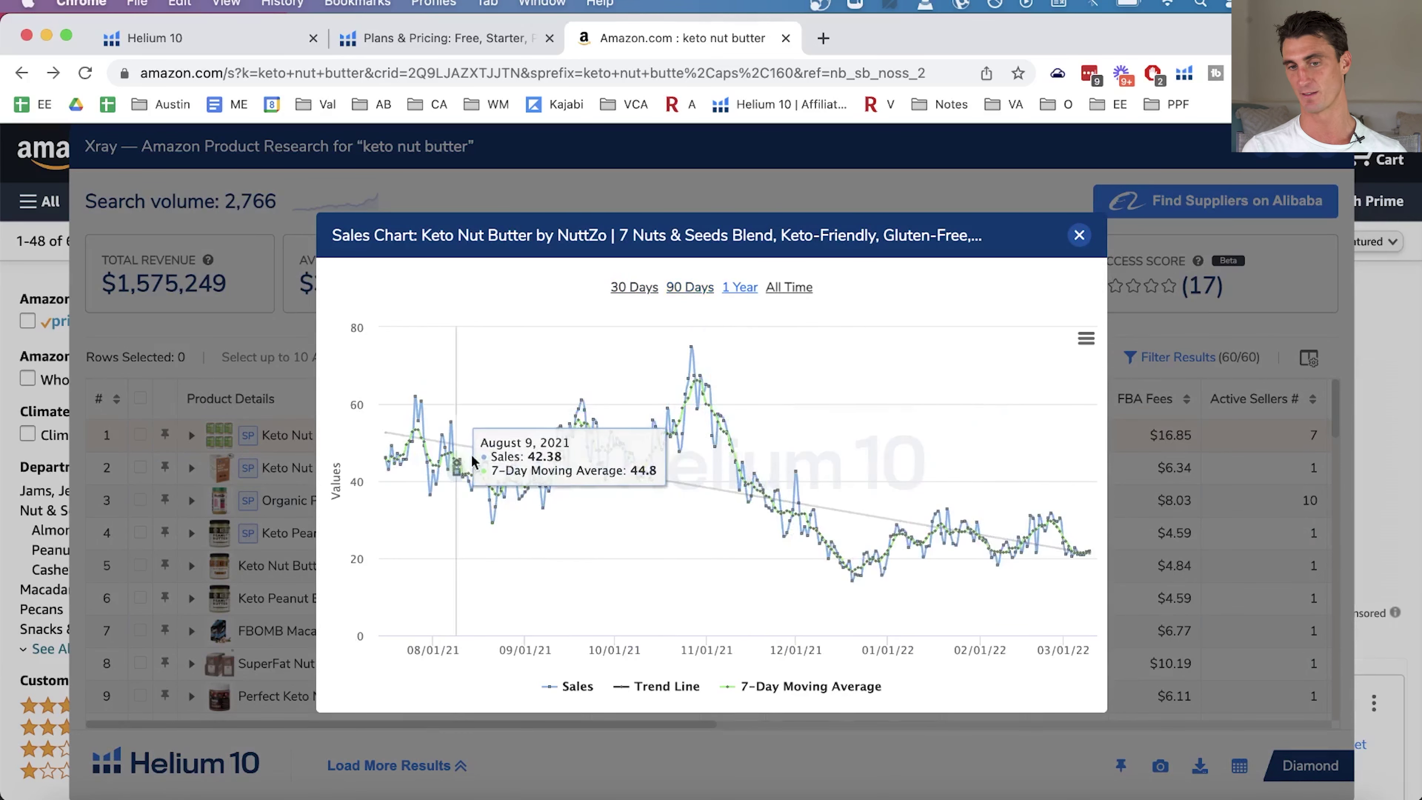
{"action": "left_click", "coordinate": [793, 287]}
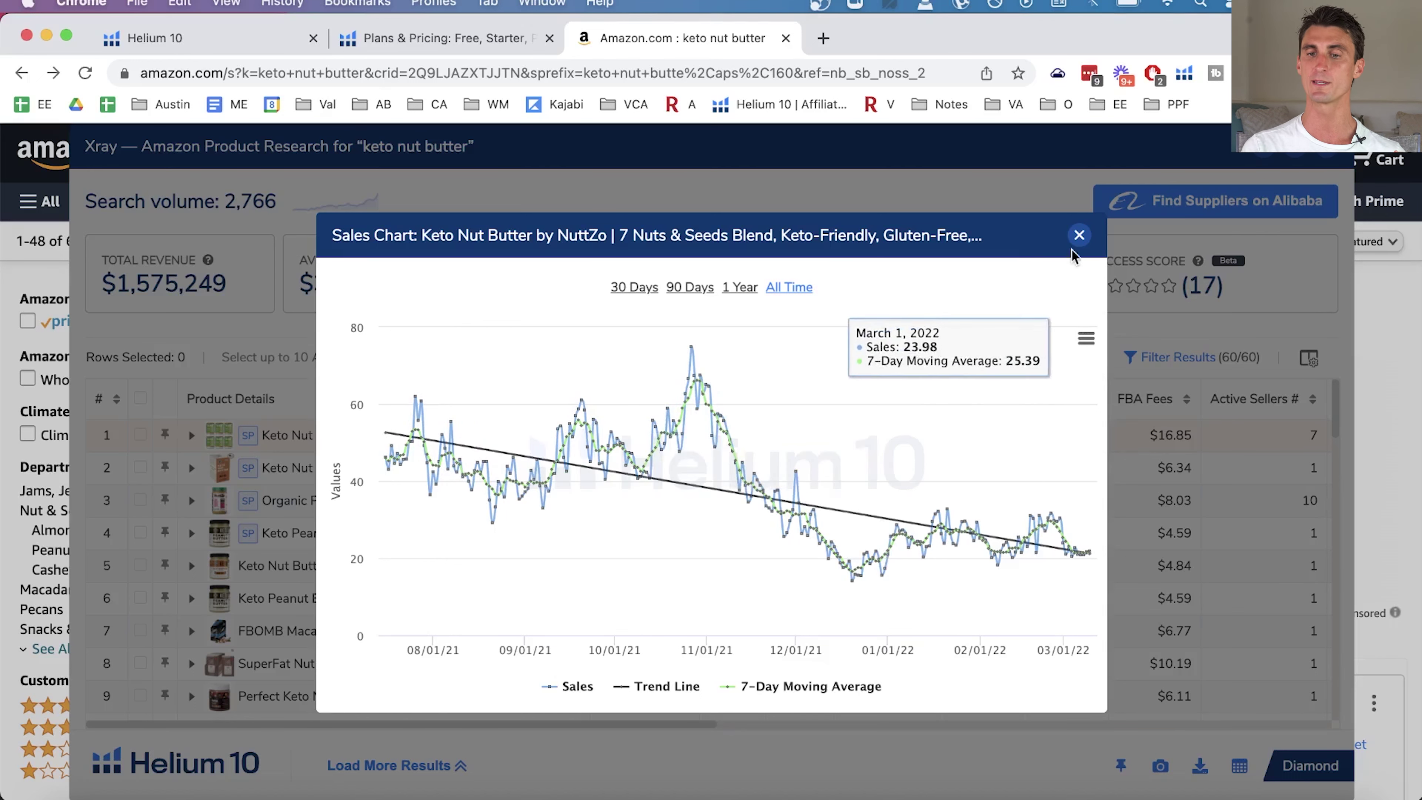
{"action": "left_click", "coordinate": [1079, 236]}
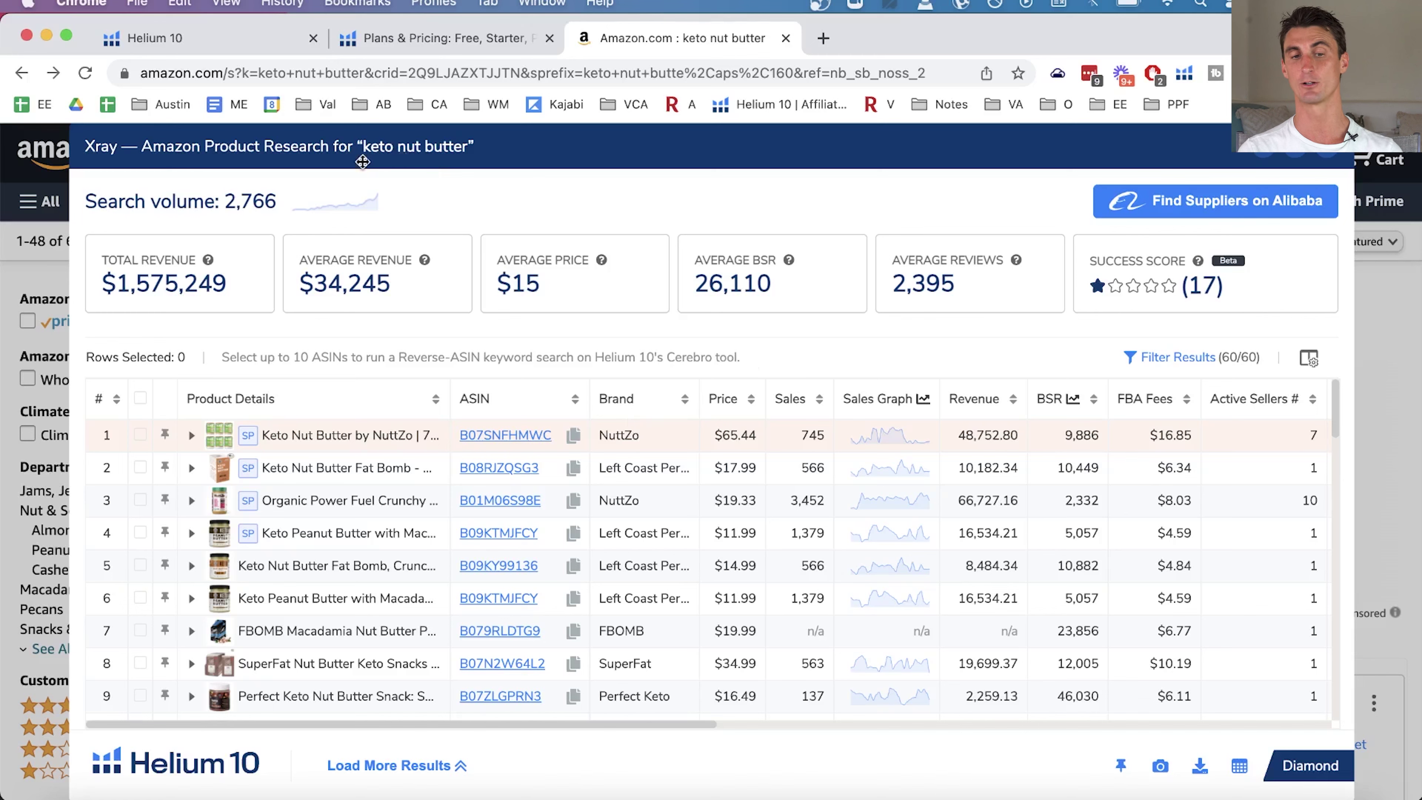
View the all-time search volume history for "keto nut butter" and close the chart.
{"action": "left_click", "coordinate": [355, 212]}
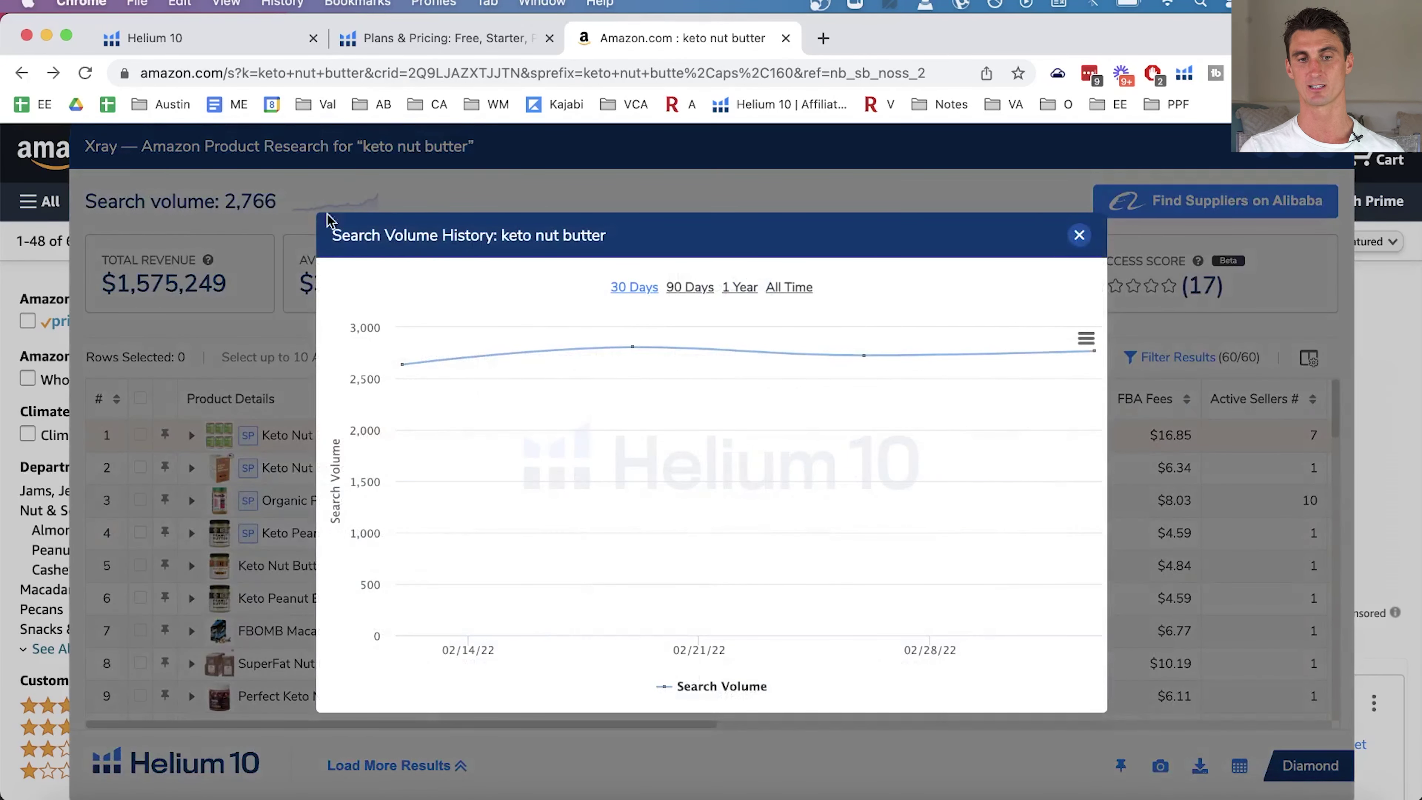
{"action": "left_click", "coordinate": [787, 291]}
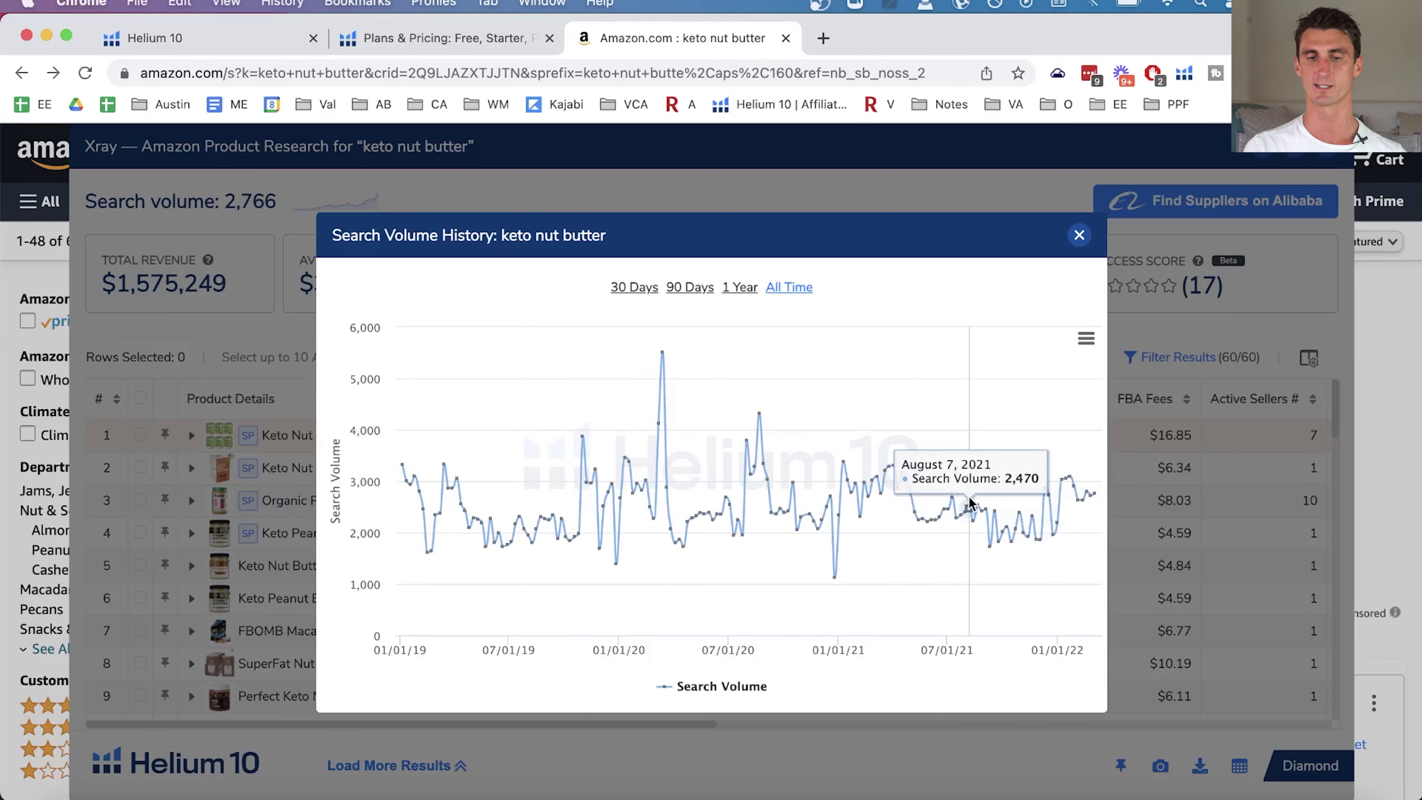
{"action": "left_click", "coordinate": [1079, 235]}
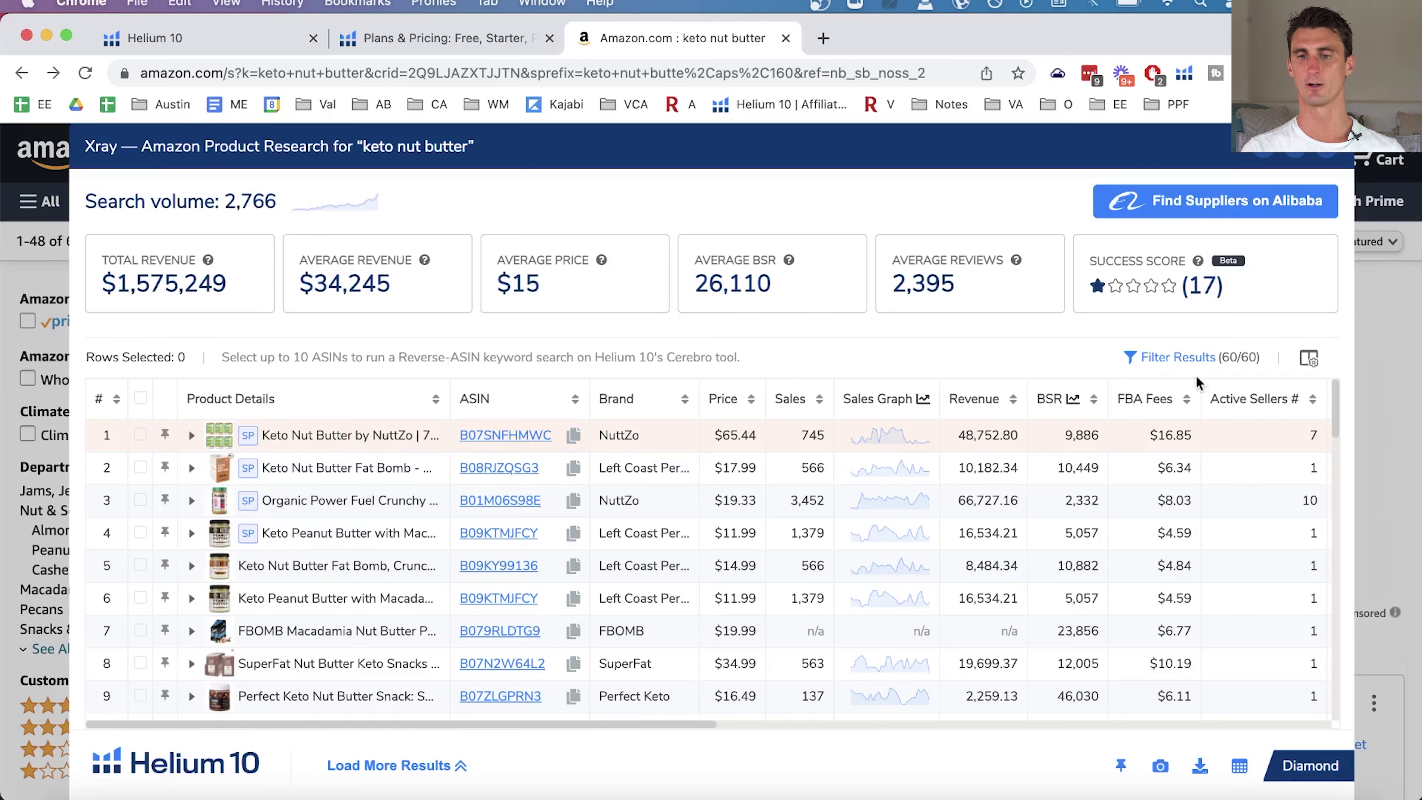
Filter the Xray results to products with a retail price between 15 and 30.
{"action": "left_click", "coordinate": [1169, 363]}
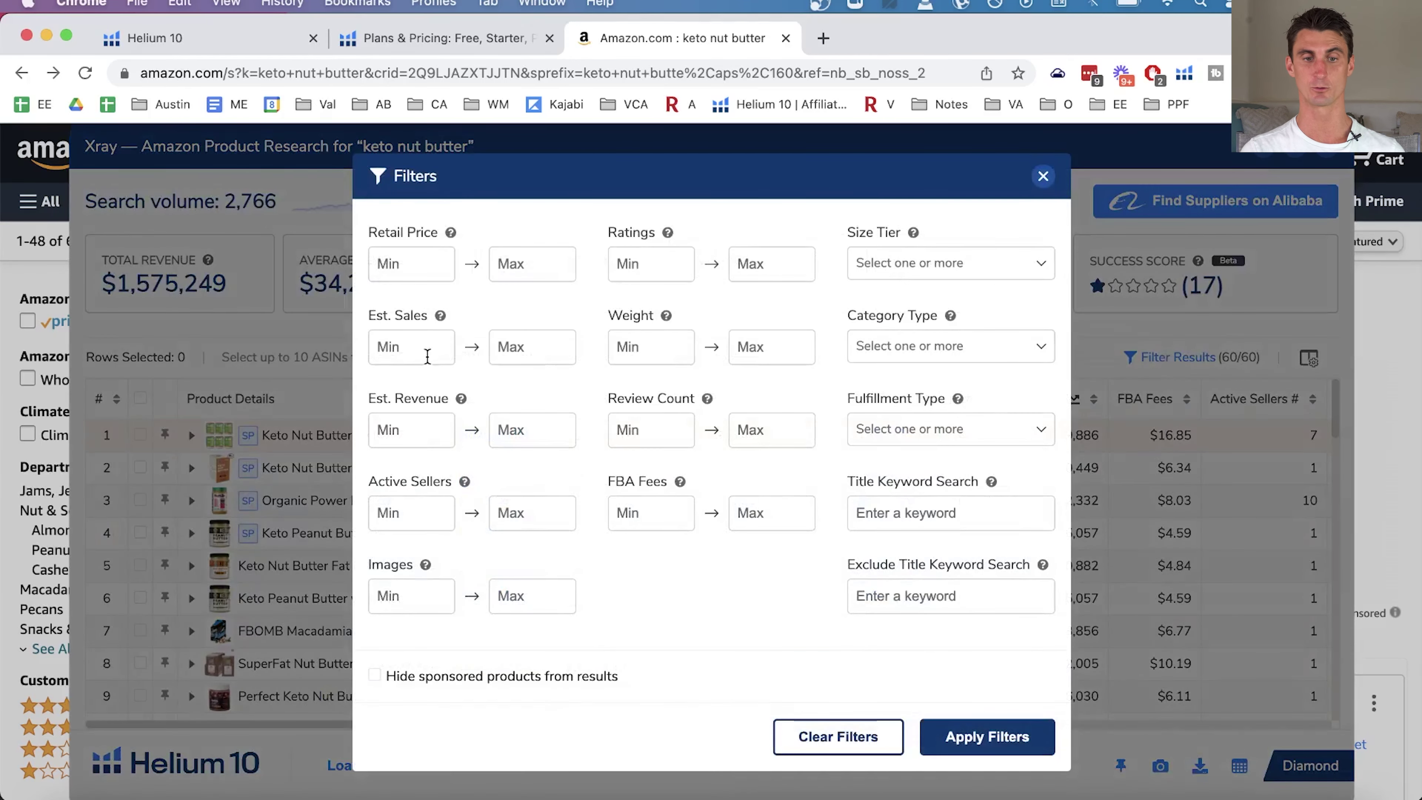
{"action": "left_click", "coordinate": [421, 271]}
{"action": "type", "text": "15"}
{"action": "left_click", "coordinate": [544, 260]}
{"action": "type", "text": "30"}
{"action": "left_click", "coordinate": [987, 737]}
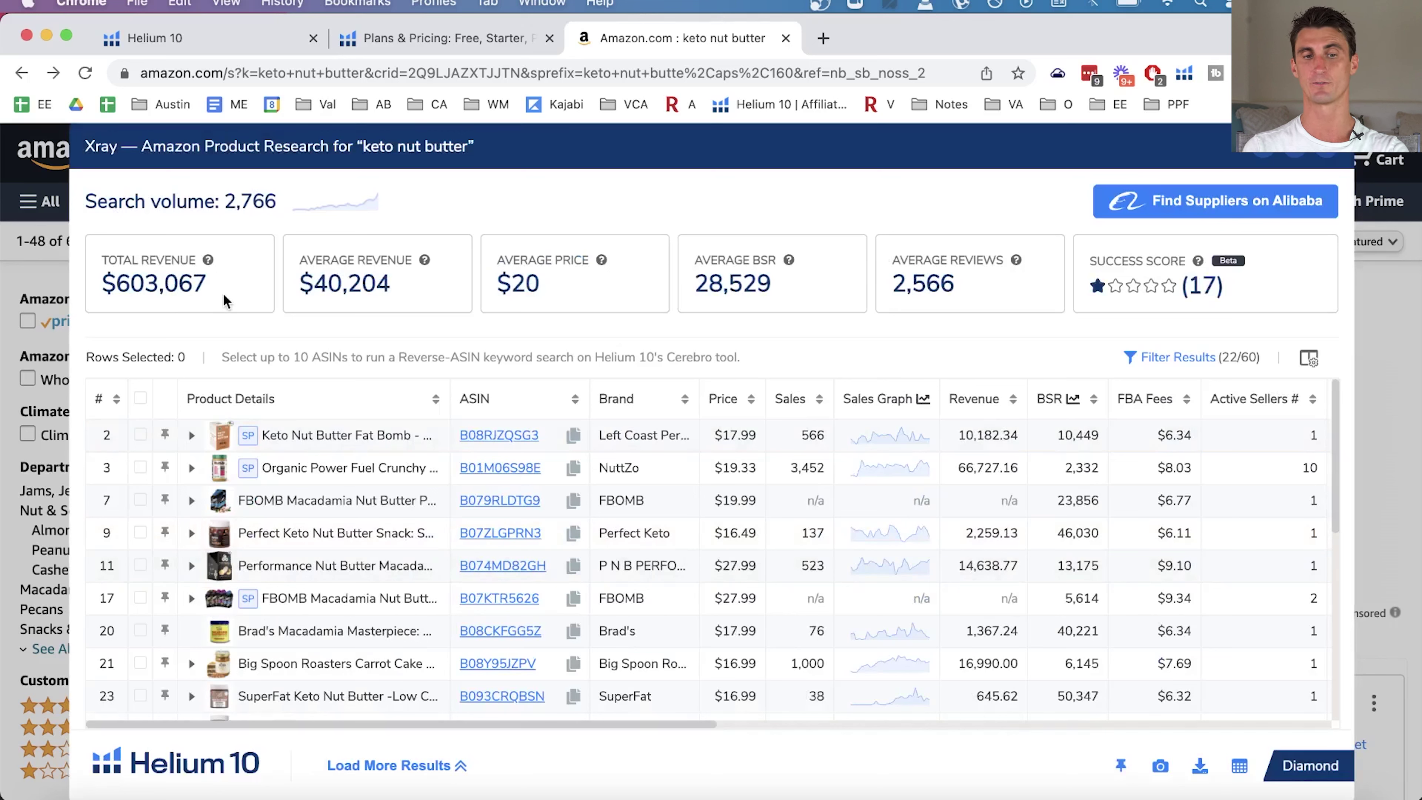
Examine the total revenue and the individual prices of the price-filtered products.
{"action": "double_click", "coordinate": [166, 289]}
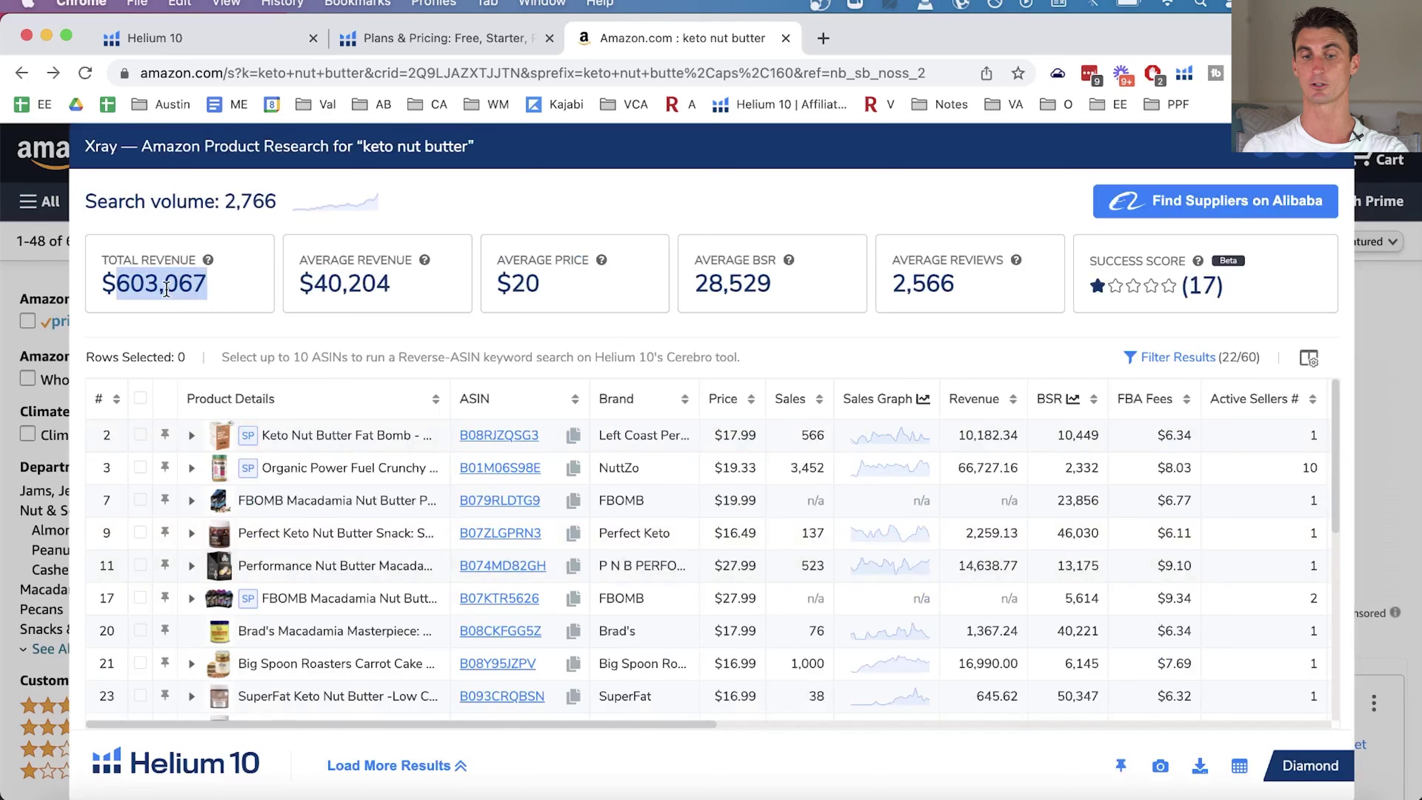
{"action": "scroll", "coordinate": [526, 504], "scroll_direction": "down", "scroll_amount": 1}
{"action": "scroll", "coordinate": [537, 521], "scroll_direction": "up", "scroll_amount": 1}
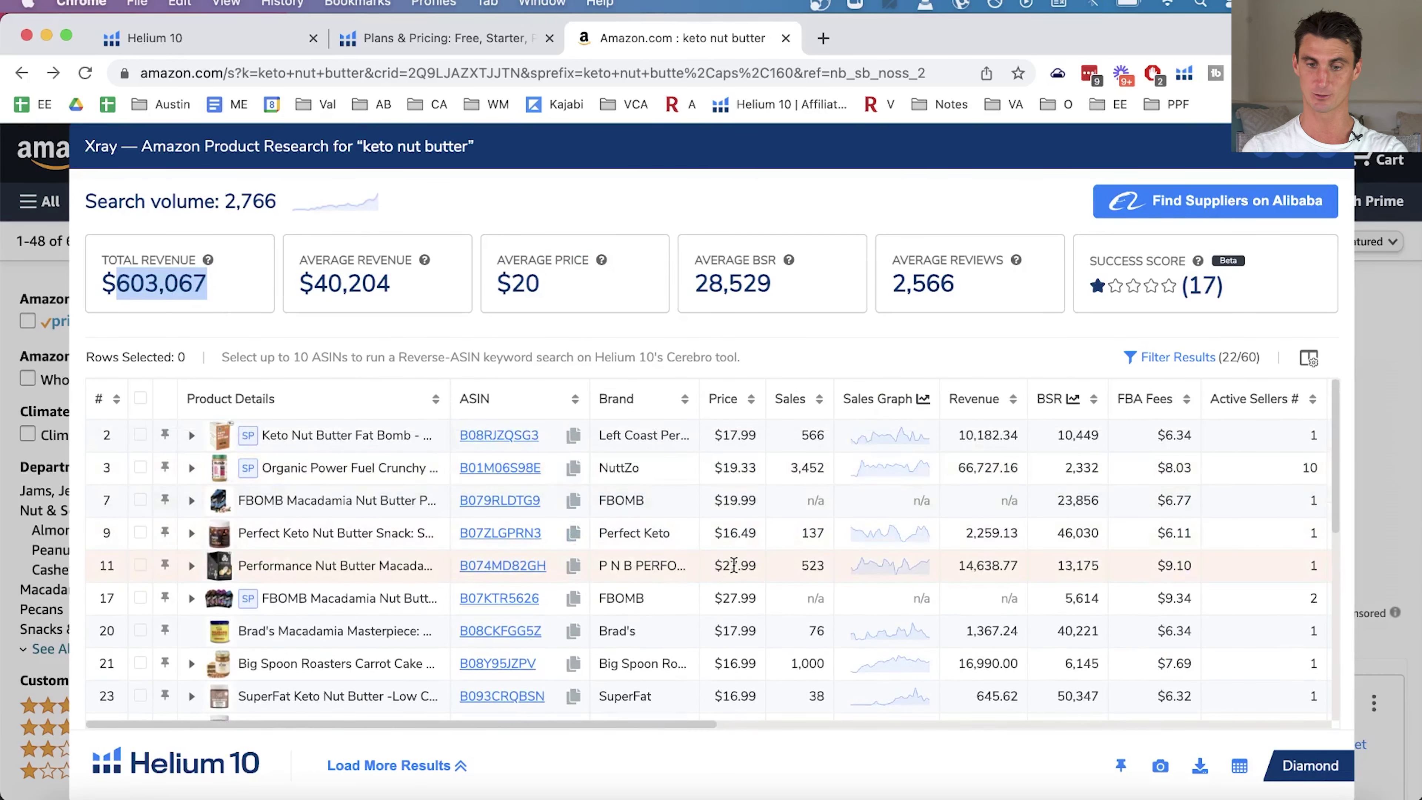
Exclude products with "keto" in their title from the Xray results.
{"action": "left_click", "coordinate": [1232, 357]}
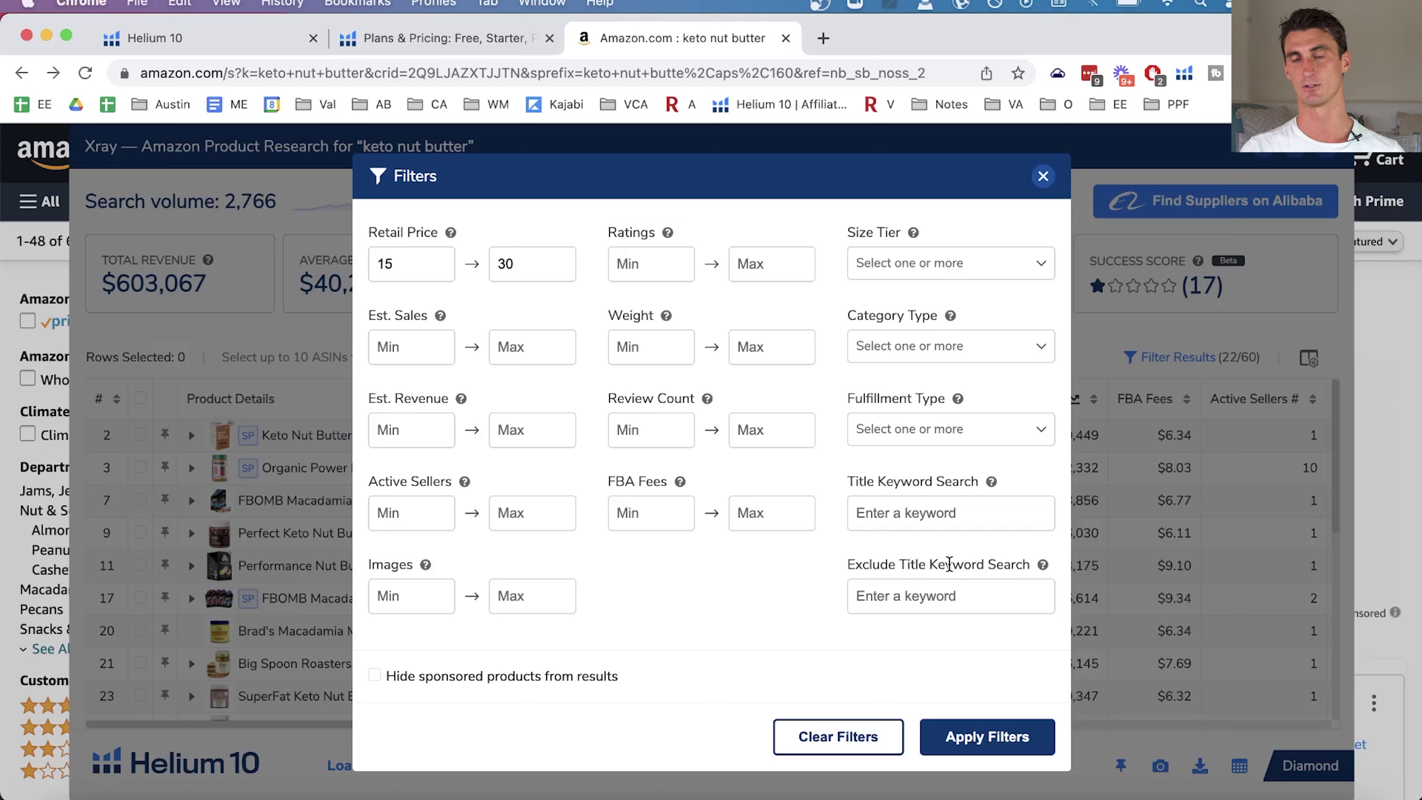
{"action": "left_click", "coordinate": [944, 581]}
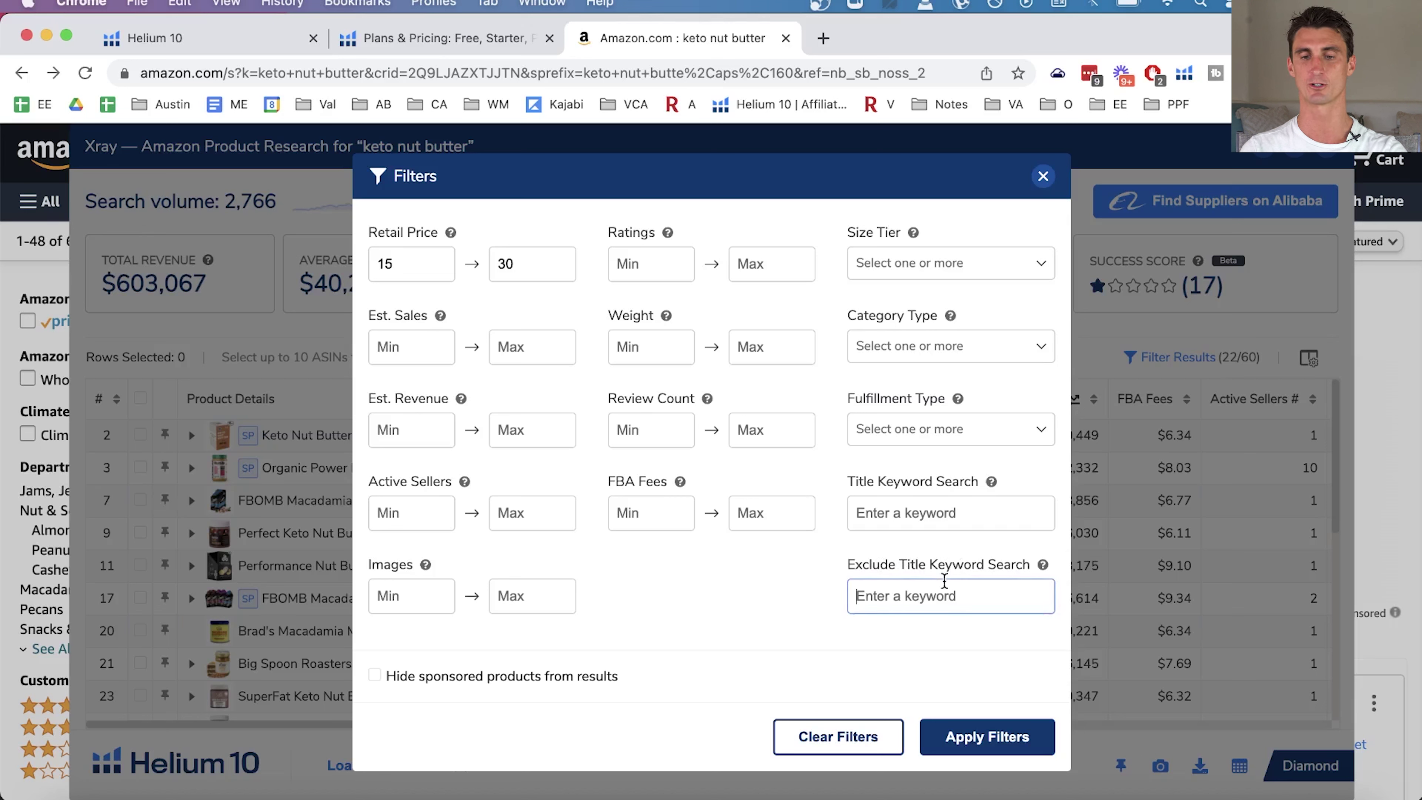
{"action": "type", "text": "keto"}
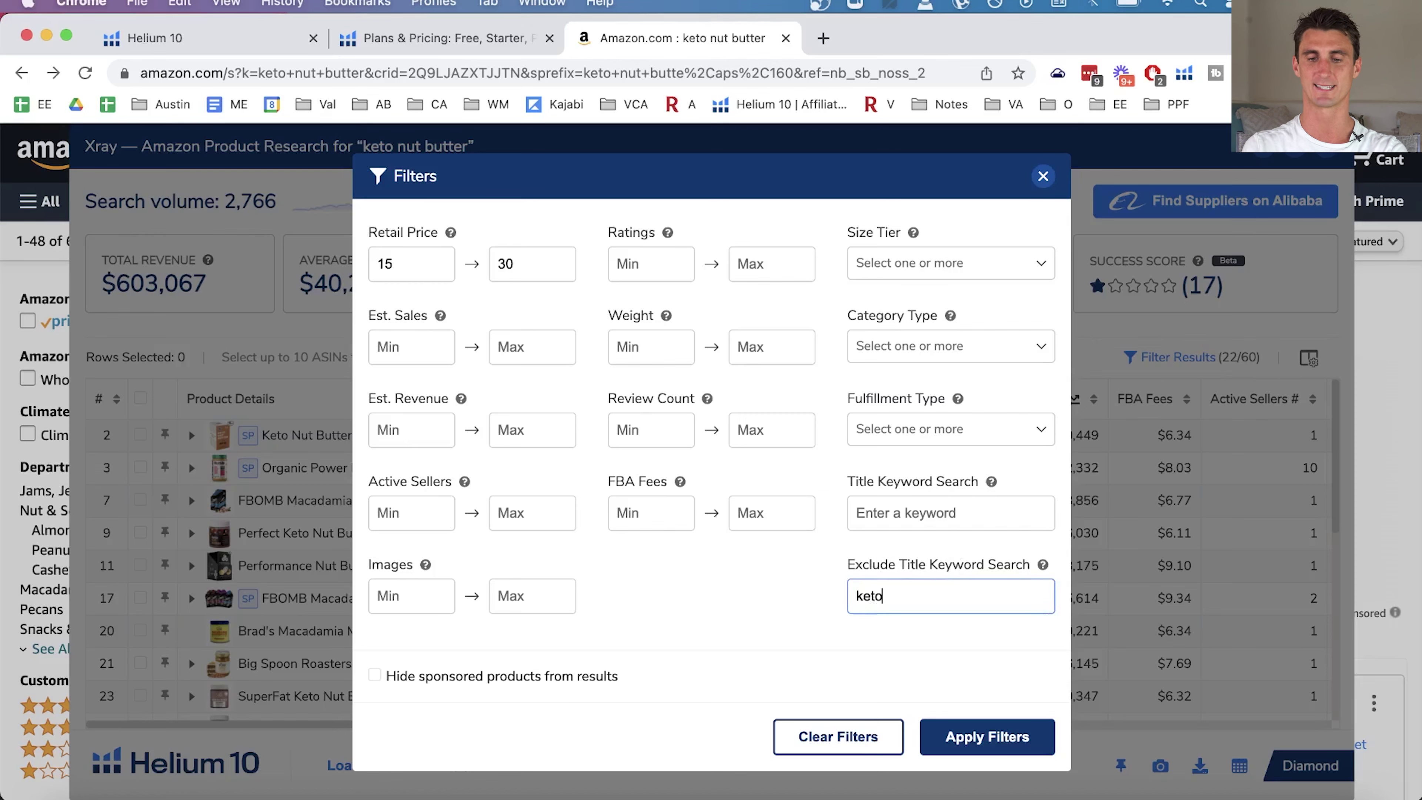
{"action": "left_click", "coordinate": [1023, 737]}
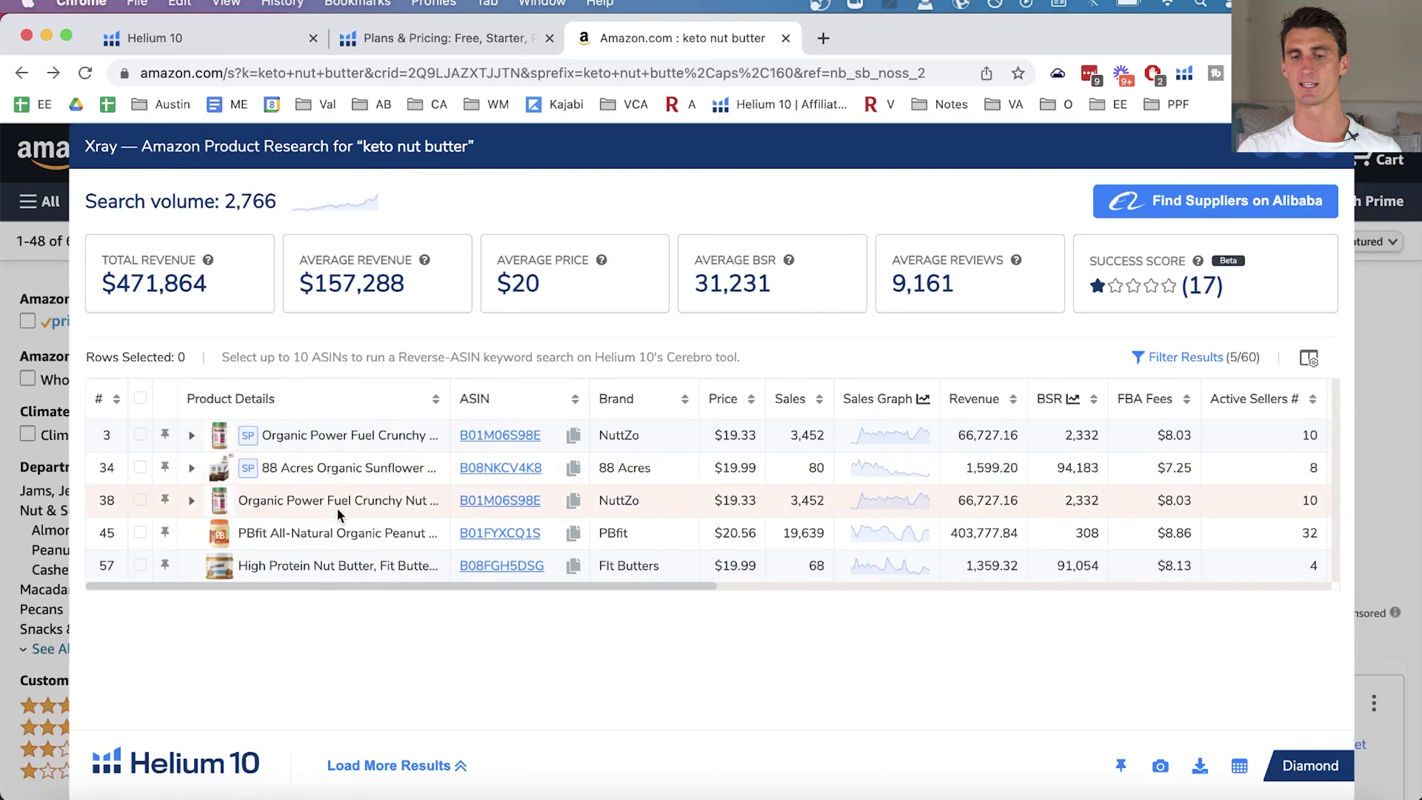
Examine the revenue of the PBfit peanut butter product, and return to browsing the Amazon search results.
{"action": "double_click", "coordinate": [975, 535]}
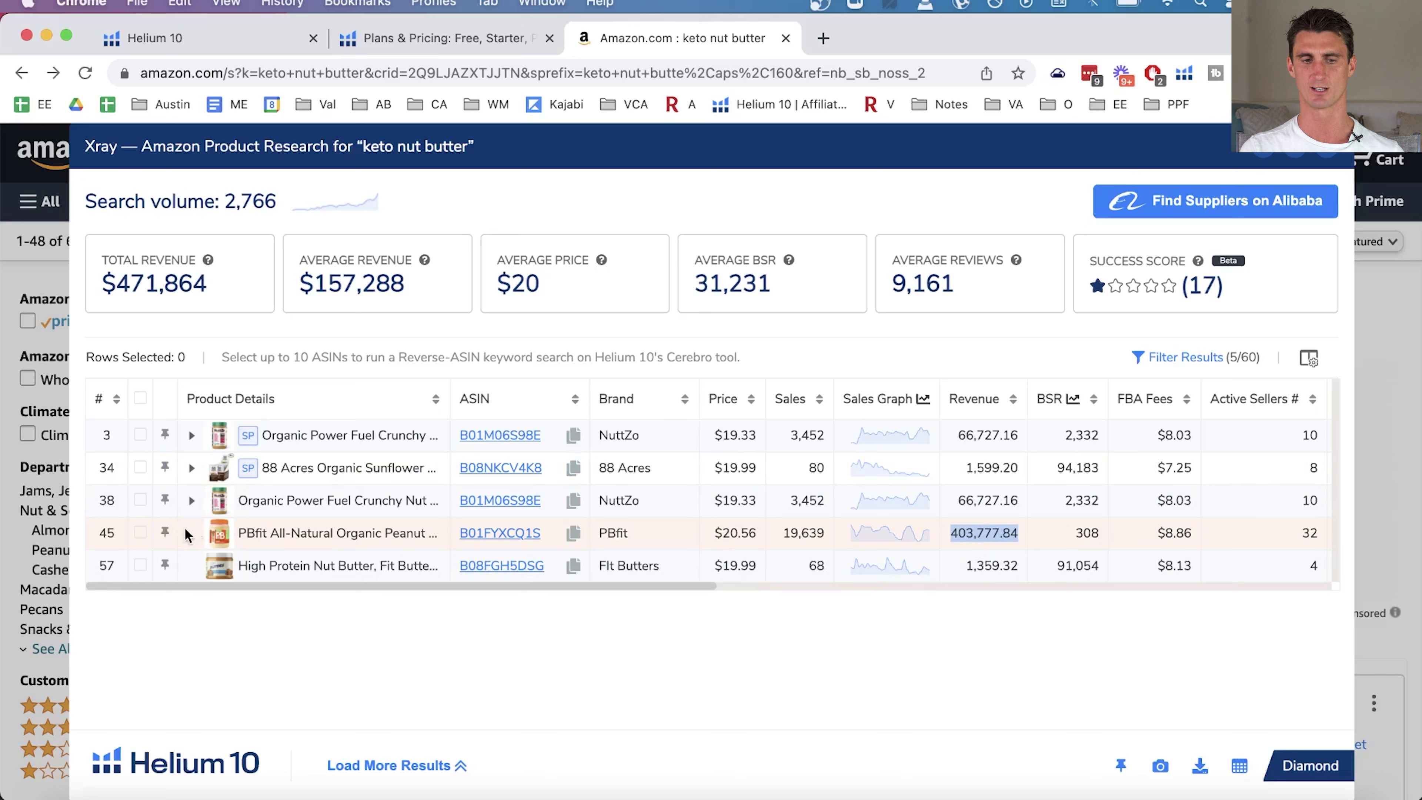
{"action": "left_click", "coordinate": [560, 603]}
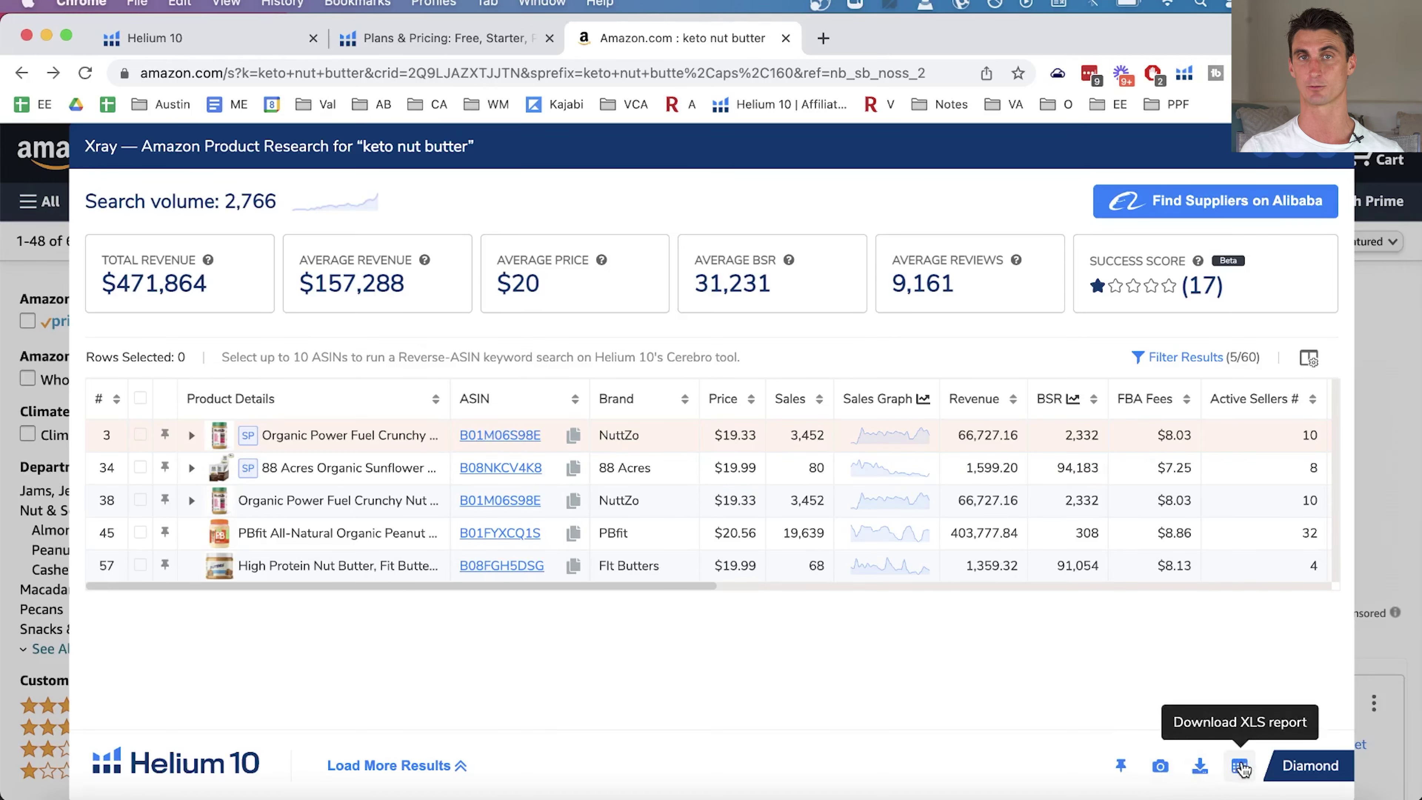
{"action": "scroll", "coordinate": [1272, 624], "scroll_direction": "down", "scroll_amount": 15}
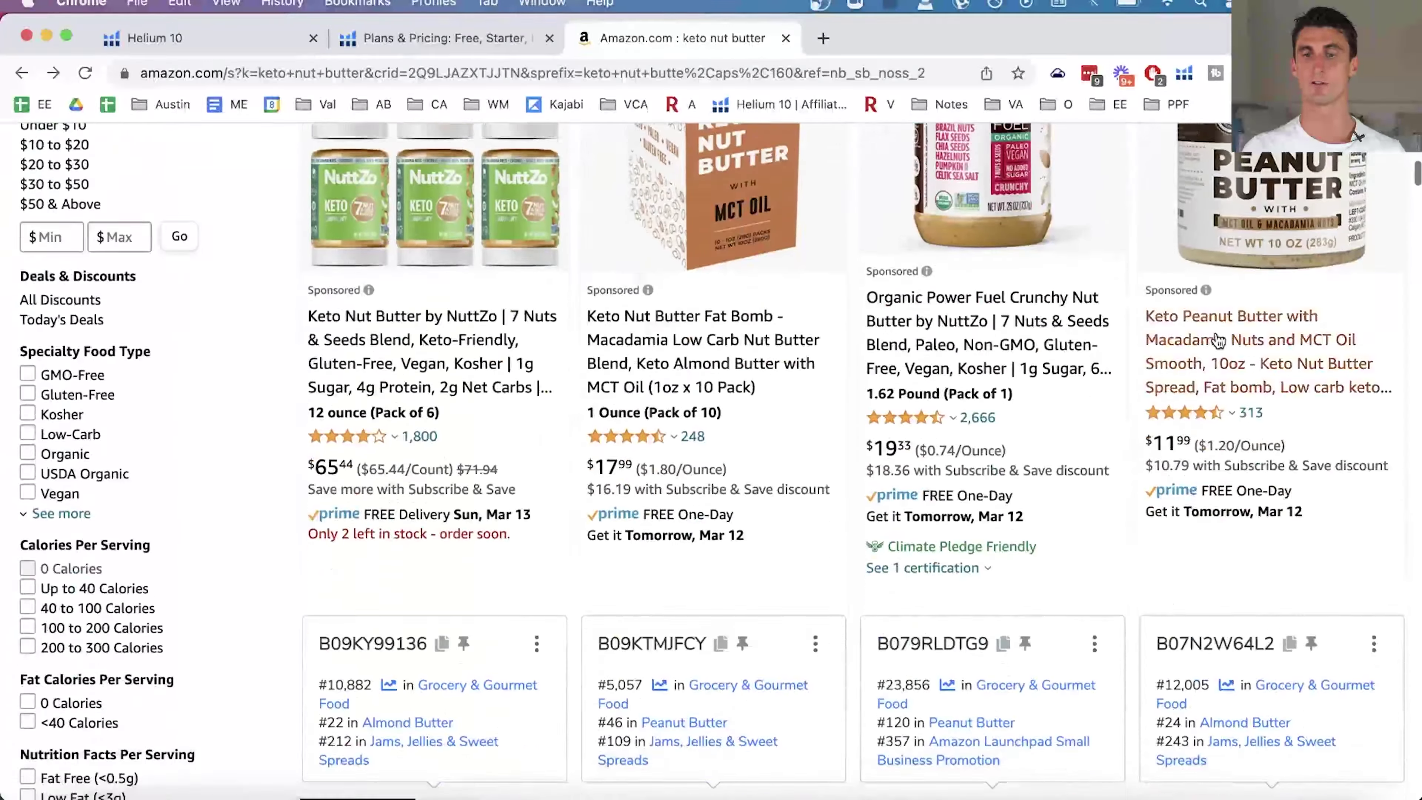
Run the ASIN Grabber on the keto nut butter search results and look through the product list.
{"action": "left_click", "coordinate": [1184, 73]}
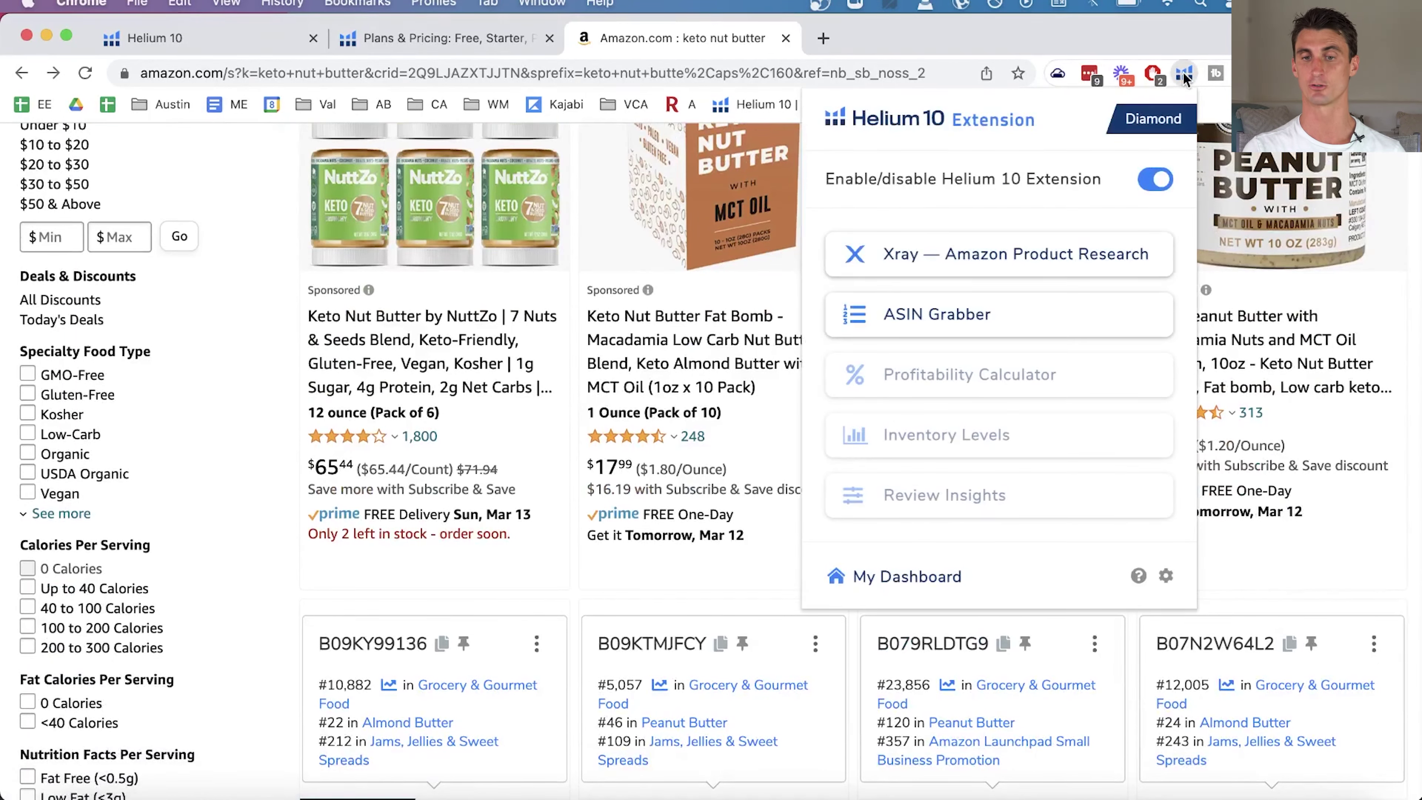
{"action": "left_click", "coordinate": [941, 314]}
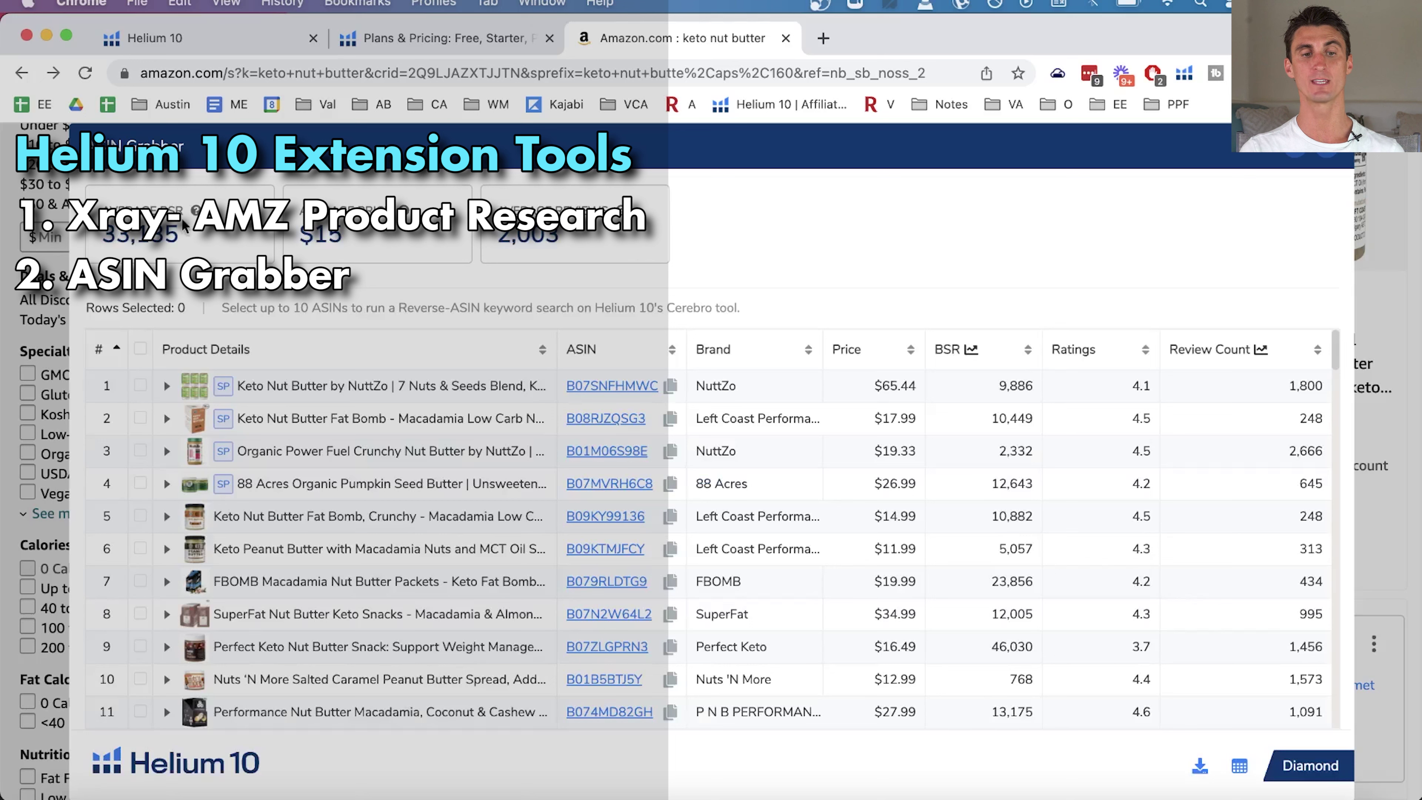
{"action": "scroll", "coordinate": [356, 483], "scroll_direction": "down", "scroll_amount": 2}
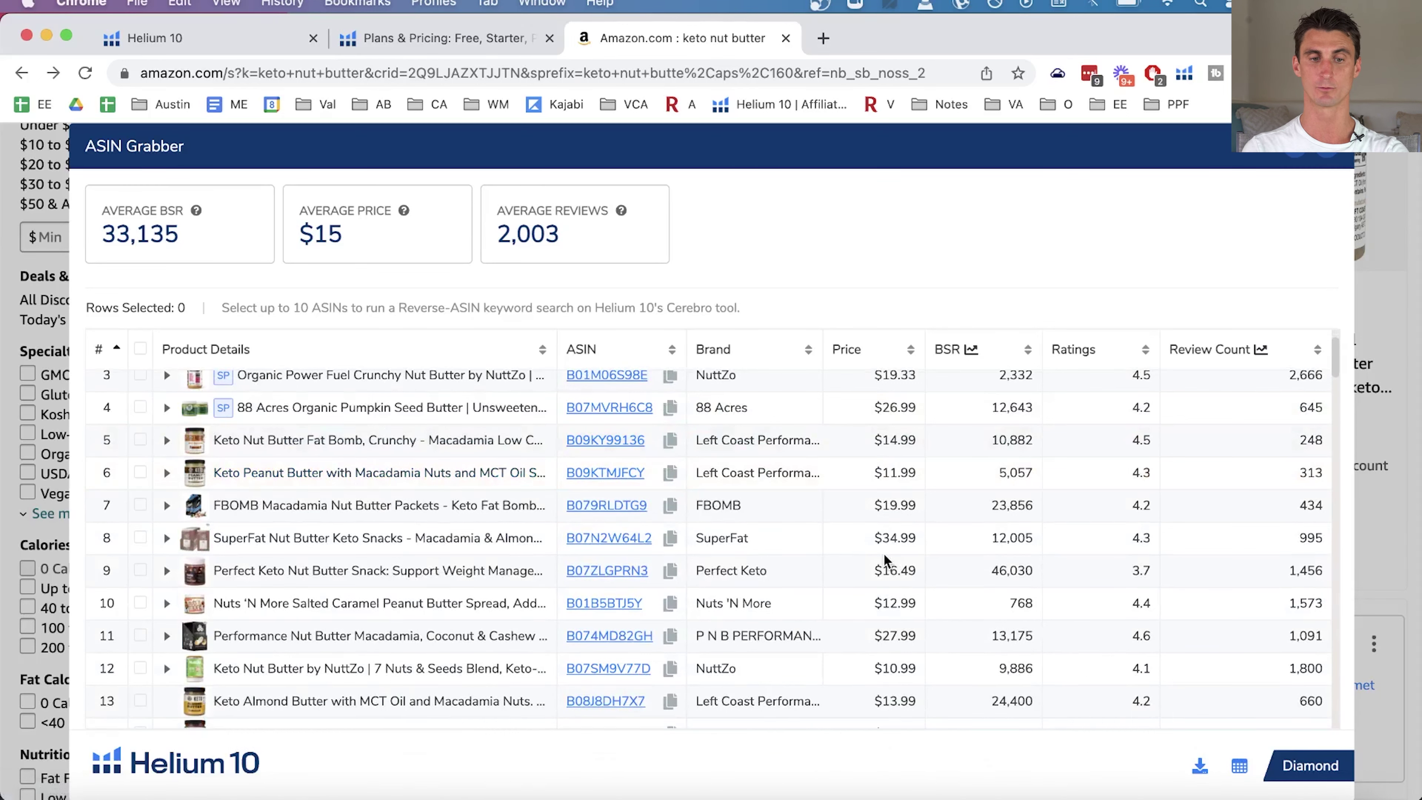
{"action": "scroll", "coordinate": [883, 553], "scroll_direction": "down", "scroll_amount": 20}
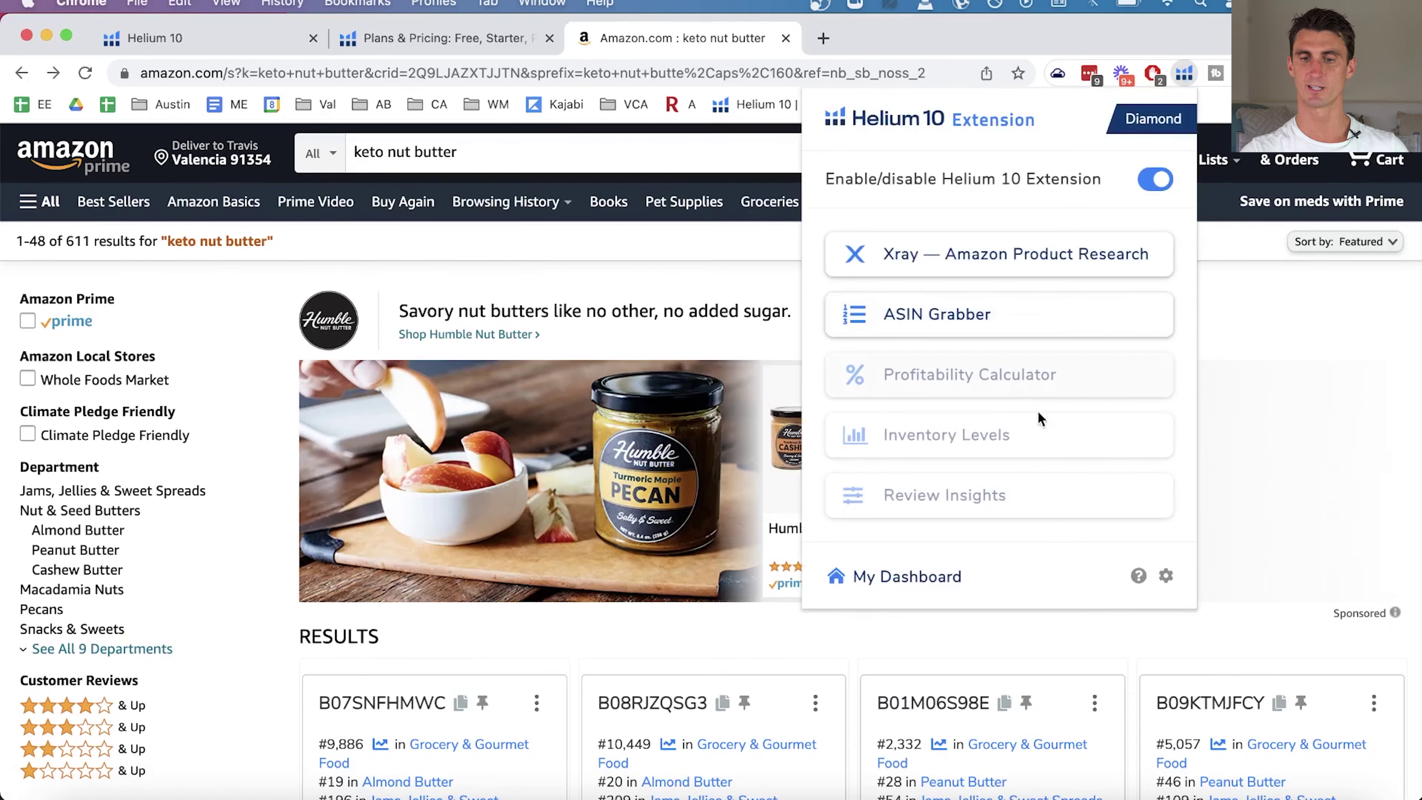
Open the Performance Nut Butter Macadamia, Coconut & Cashew listing from the Amazon search results.
{"action": "left_click", "coordinate": [1268, 482]}
{"action": "scroll", "coordinate": [1271, 483], "scroll_direction": "down", "scroll_amount": 15}
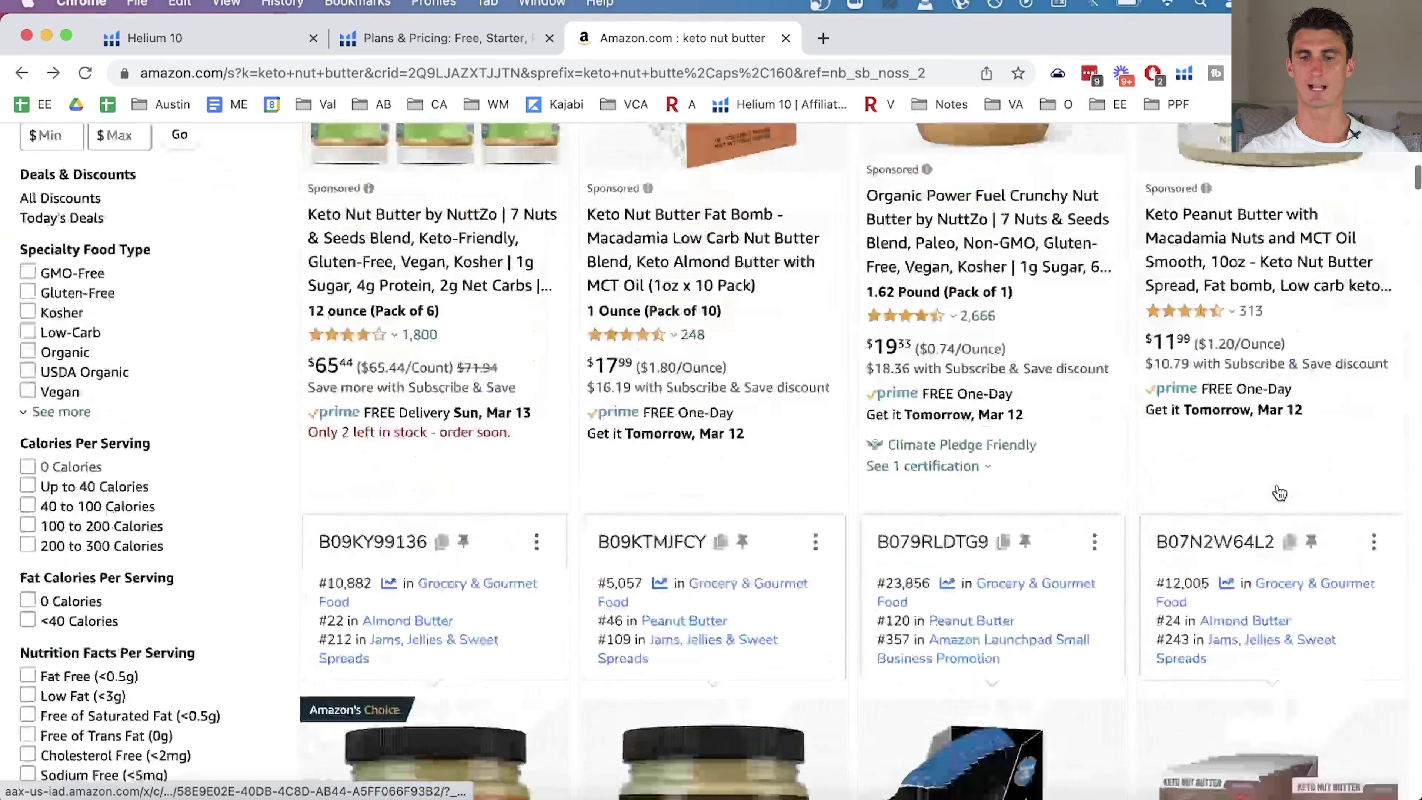
{"action": "scroll", "coordinate": [1276, 485], "scroll_direction": "down", "scroll_amount": 10}
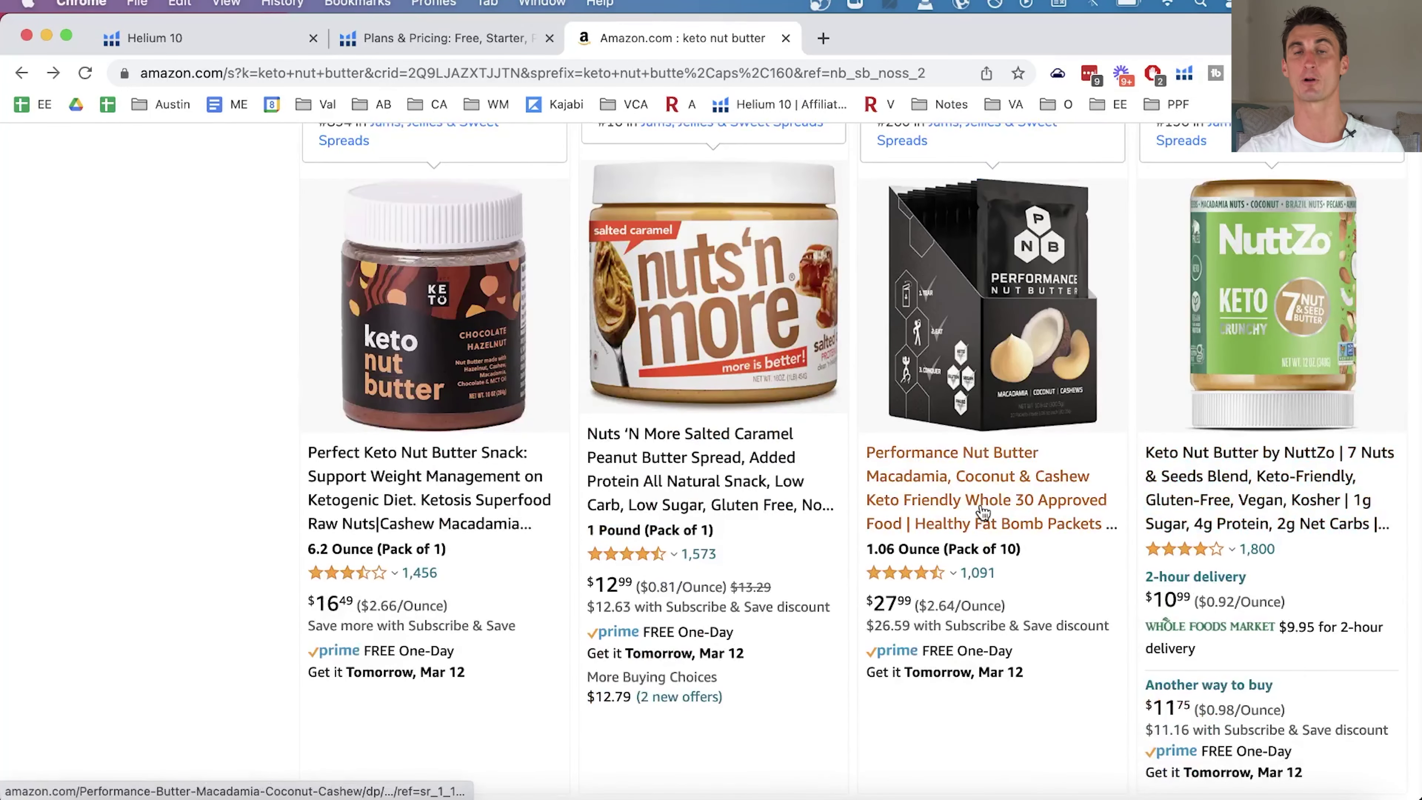
{"action": "left_click", "coordinate": [983, 510]}
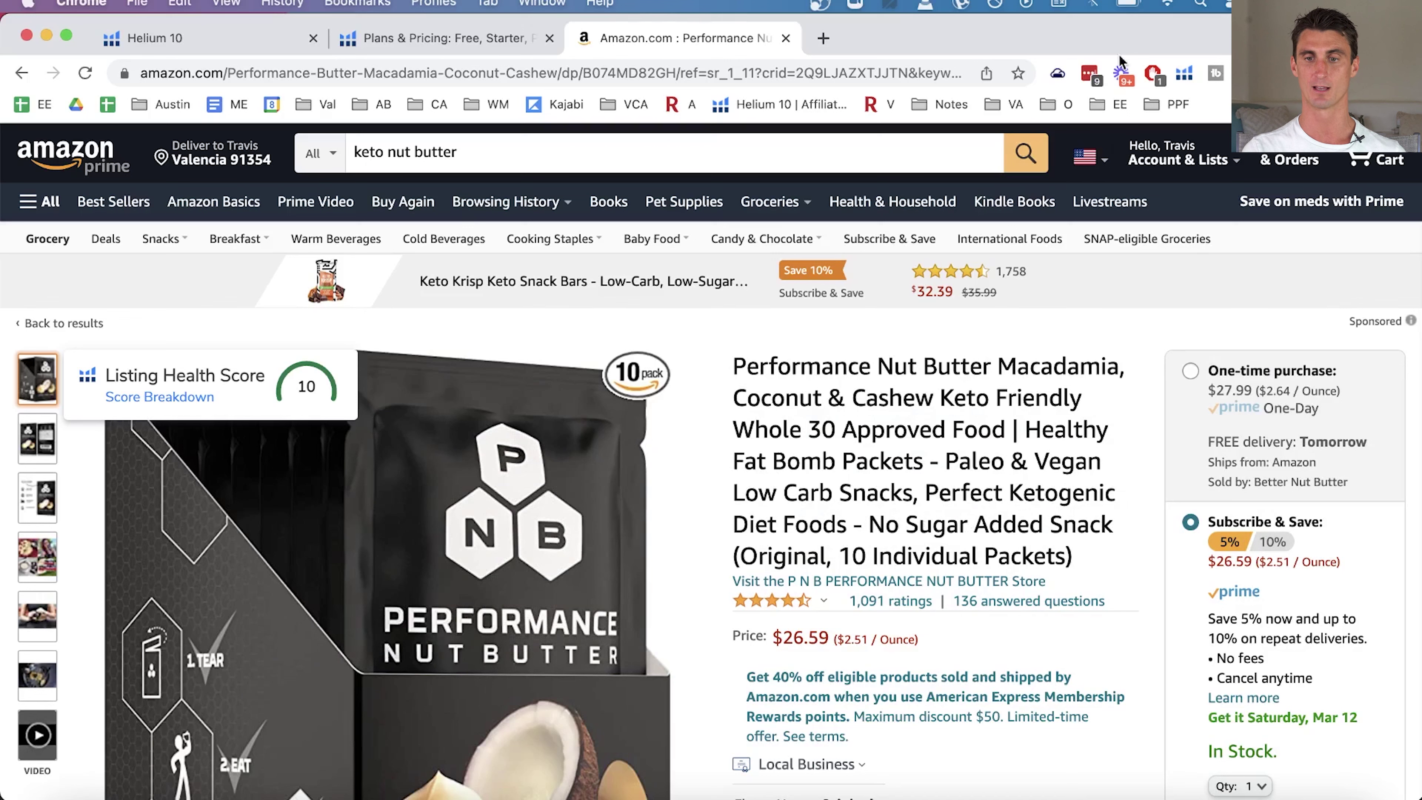
Open the extension's Profitability Calculator for the Performance Nut Butter product and check its weight and size tier.
{"action": "left_click", "coordinate": [1185, 73]}
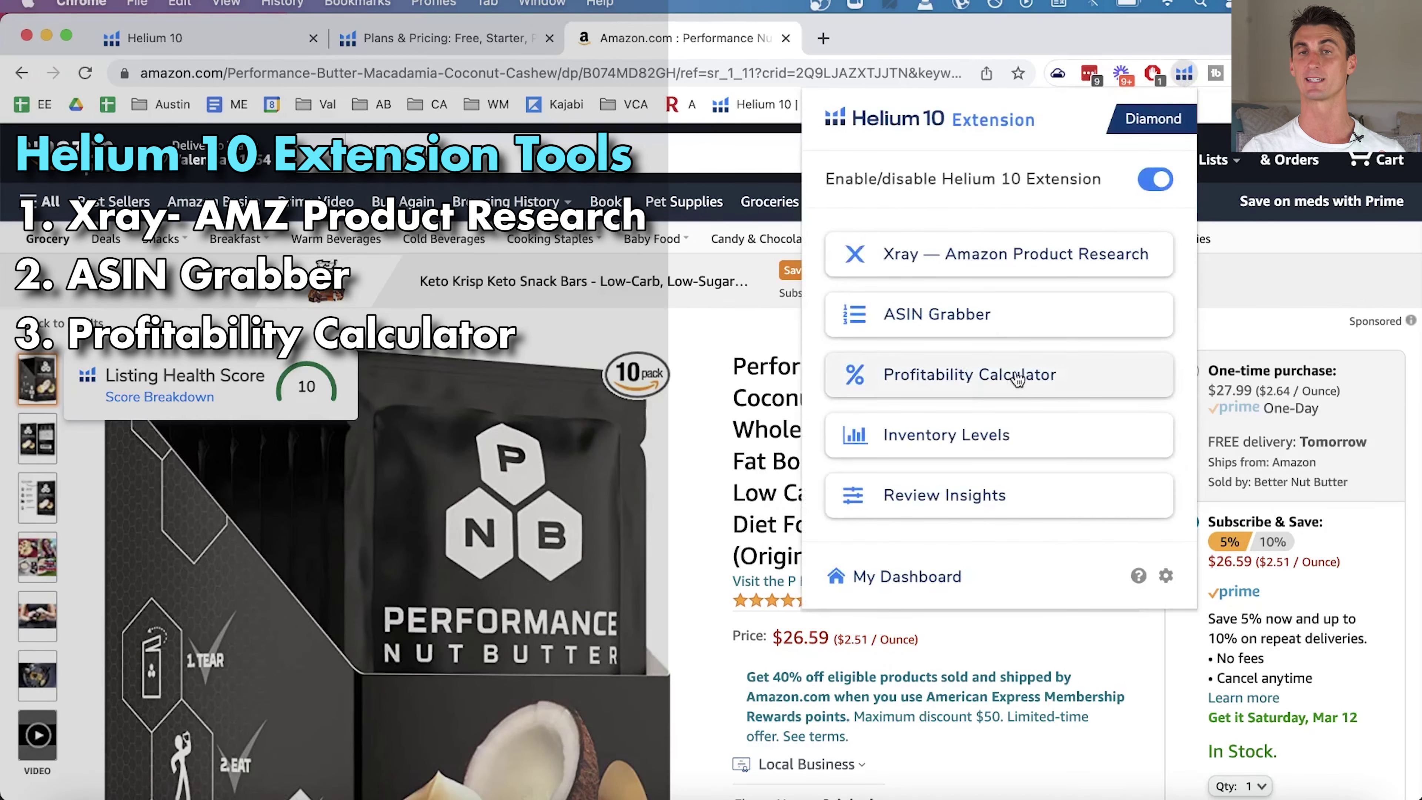
{"action": "left_click", "coordinate": [1014, 373]}
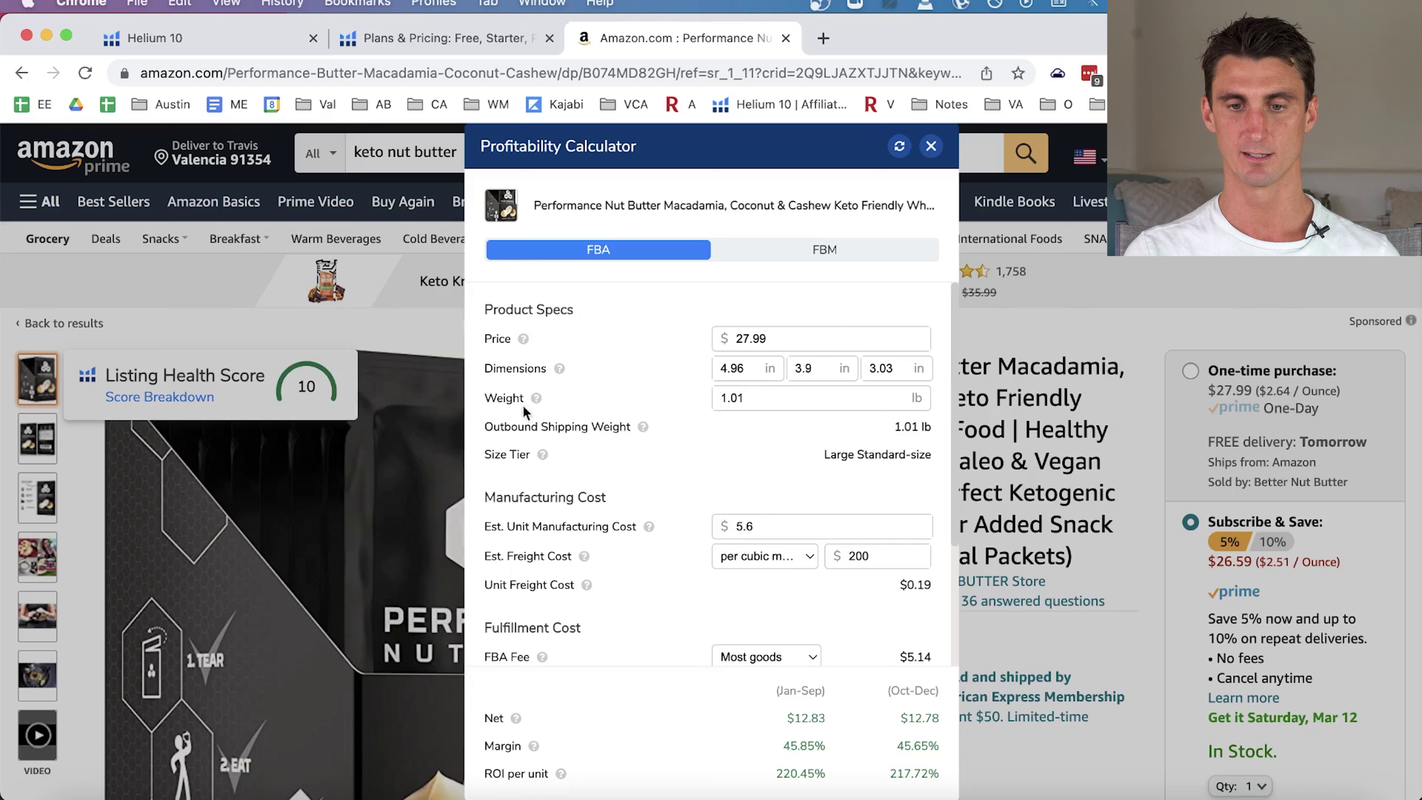
{"action": "left_click", "coordinate": [743, 397]}
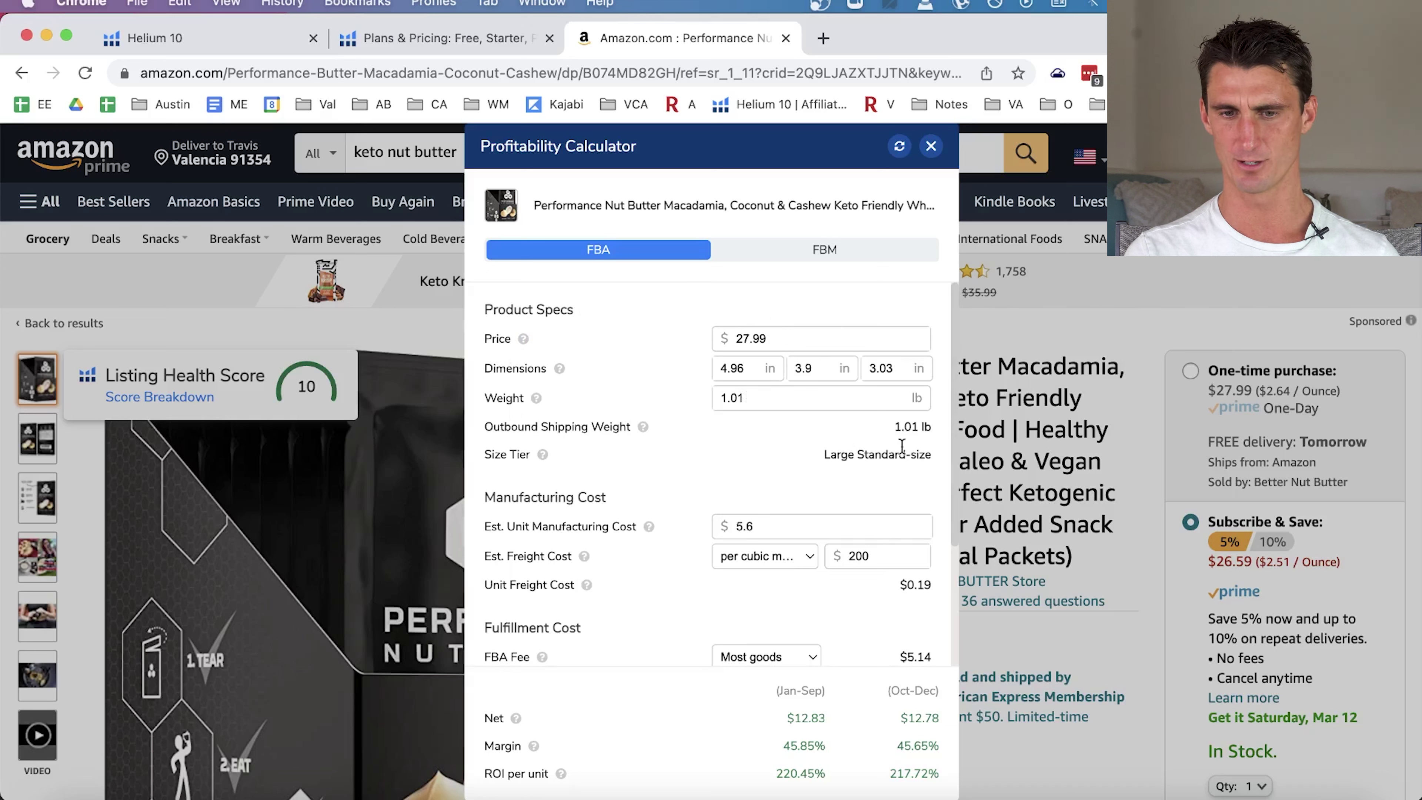
{"action": "triple_click", "coordinate": [841, 458]}
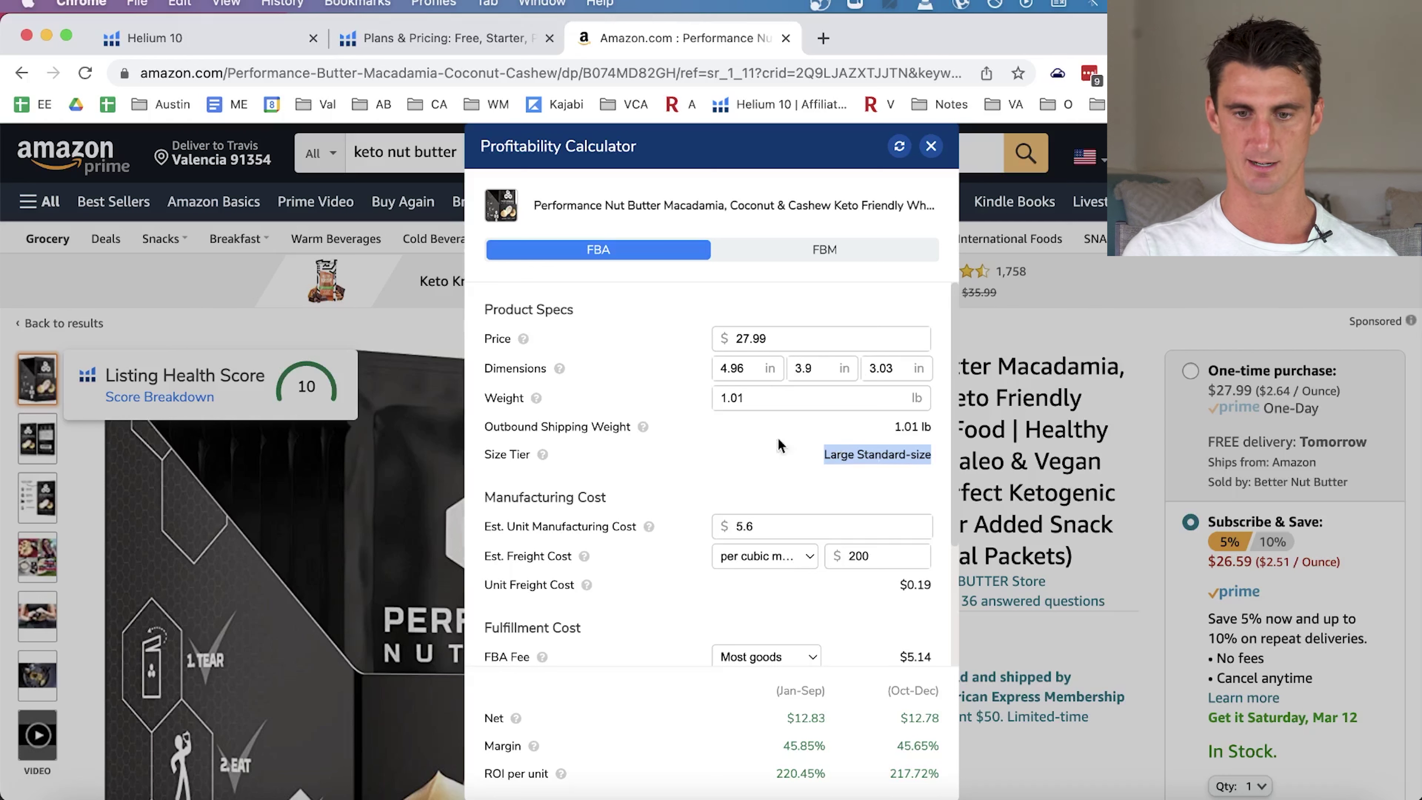
Set the estimated unit manufacturing cost to $9 and review the fulfillment costs.
{"action": "scroll", "coordinate": [705, 475], "scroll_direction": "down", "scroll_amount": 2}
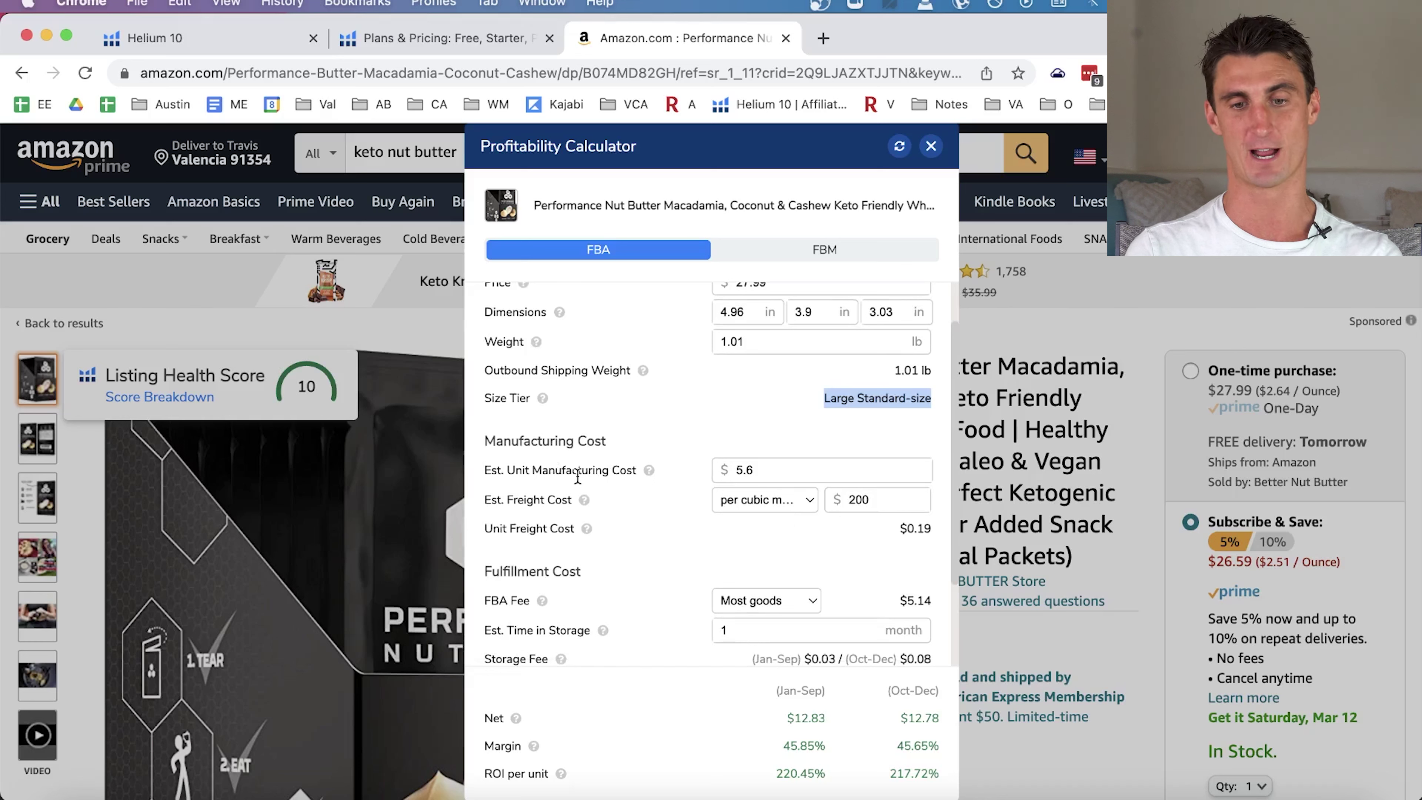
{"action": "double_click", "coordinate": [774, 476]}
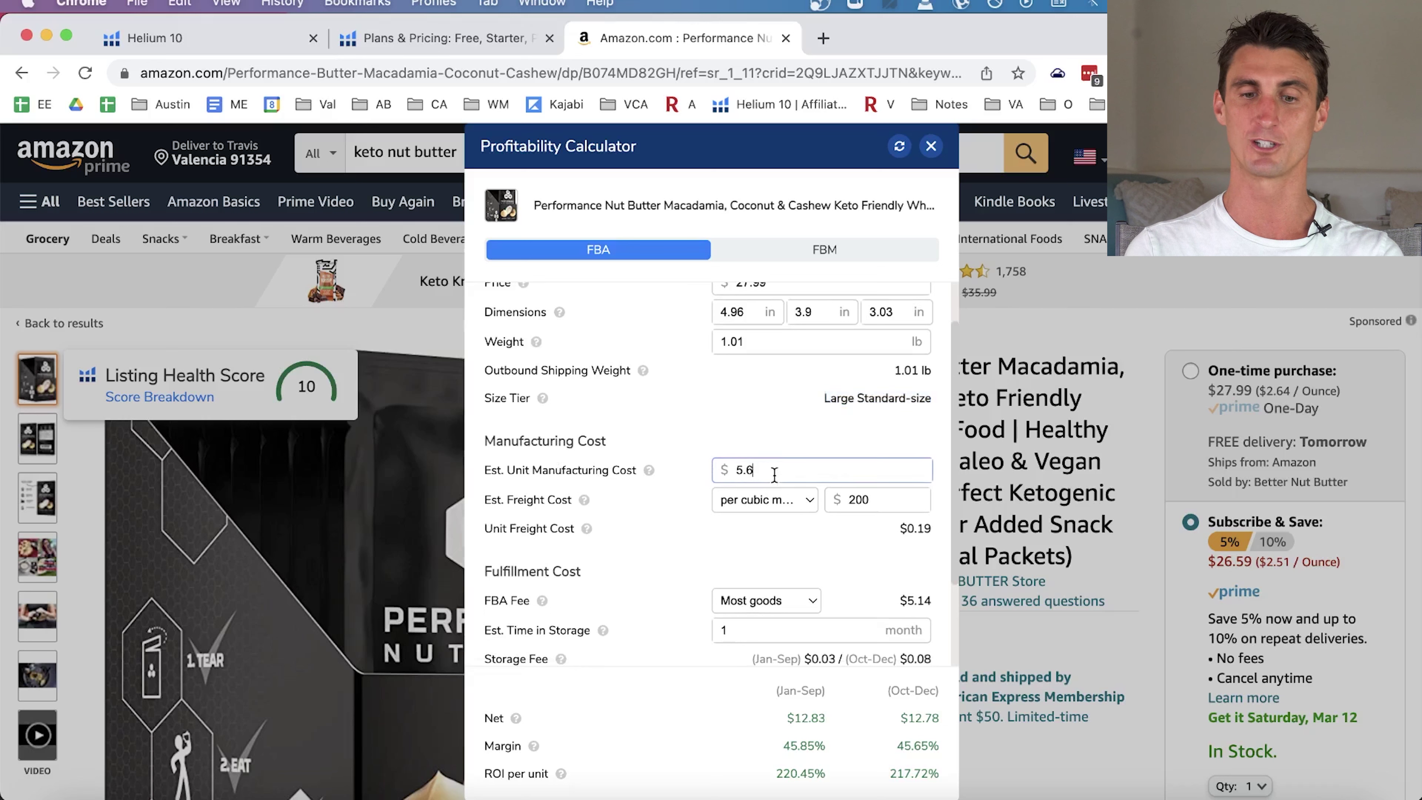
{"action": "type", "text": "9"}
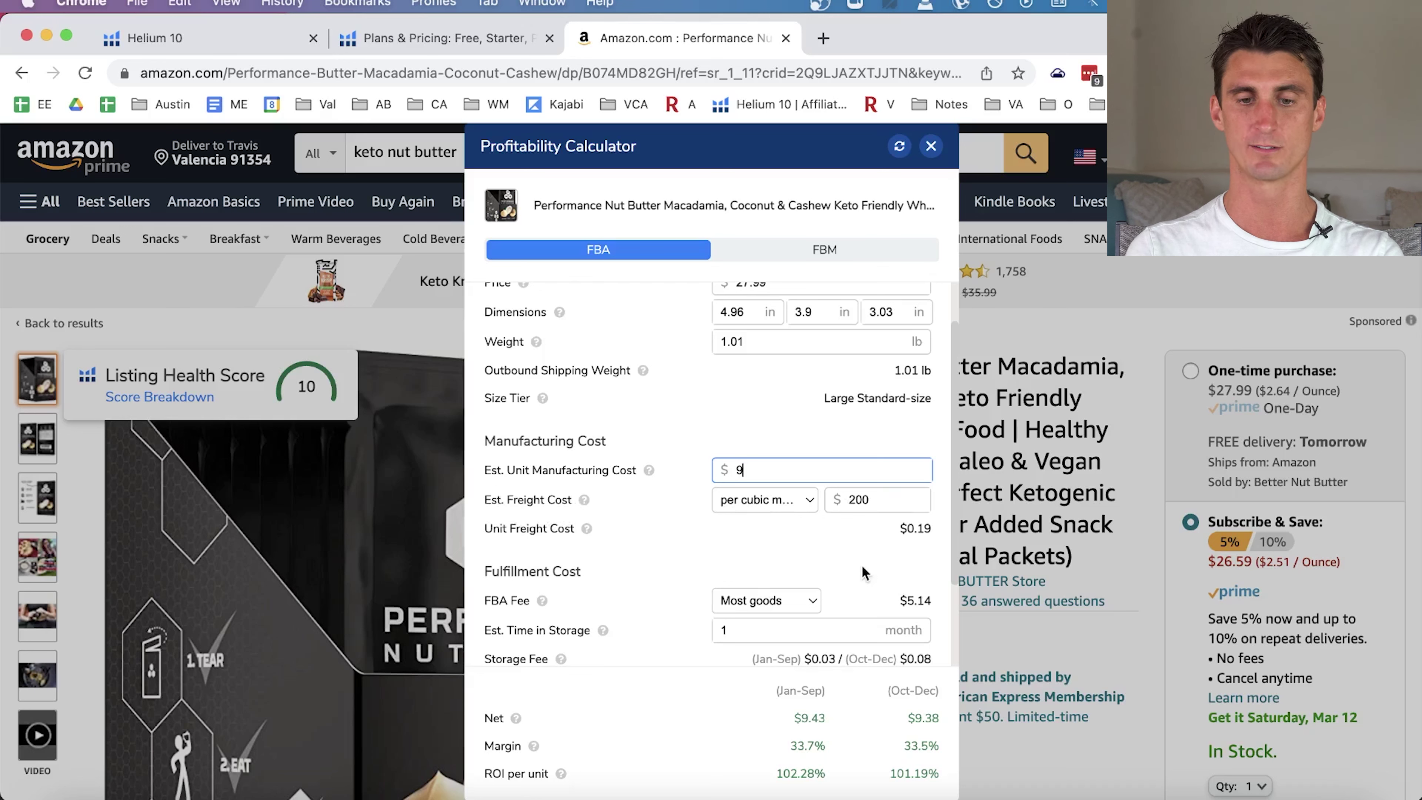
{"action": "scroll", "coordinate": [861, 565], "scroll_direction": "down", "scroll_amount": 3}
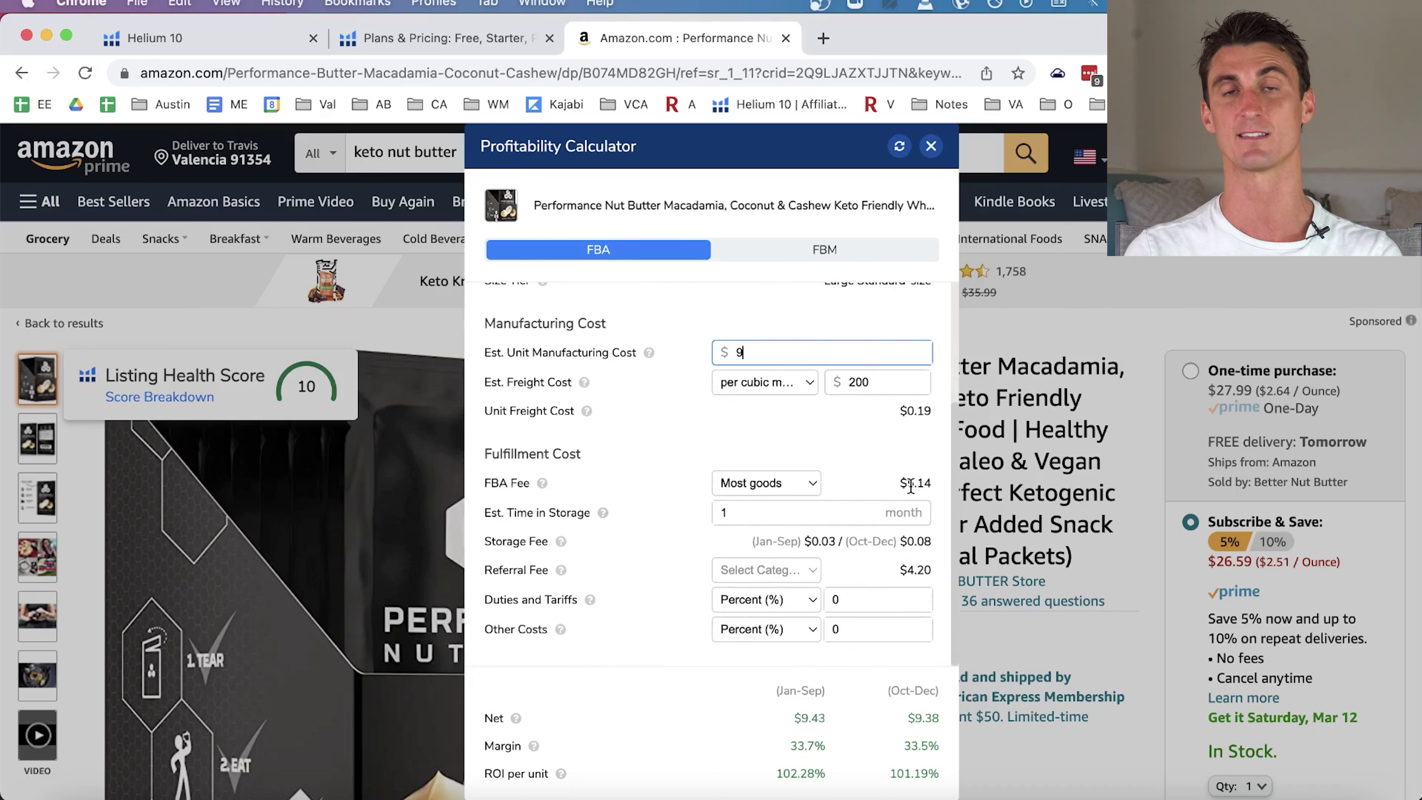
Set the product weight to 0.8 lb in the Profitability Calculator and review the resulting fees.
{"action": "scroll", "coordinate": [910, 484], "scroll_direction": "up", "scroll_amount": 3}
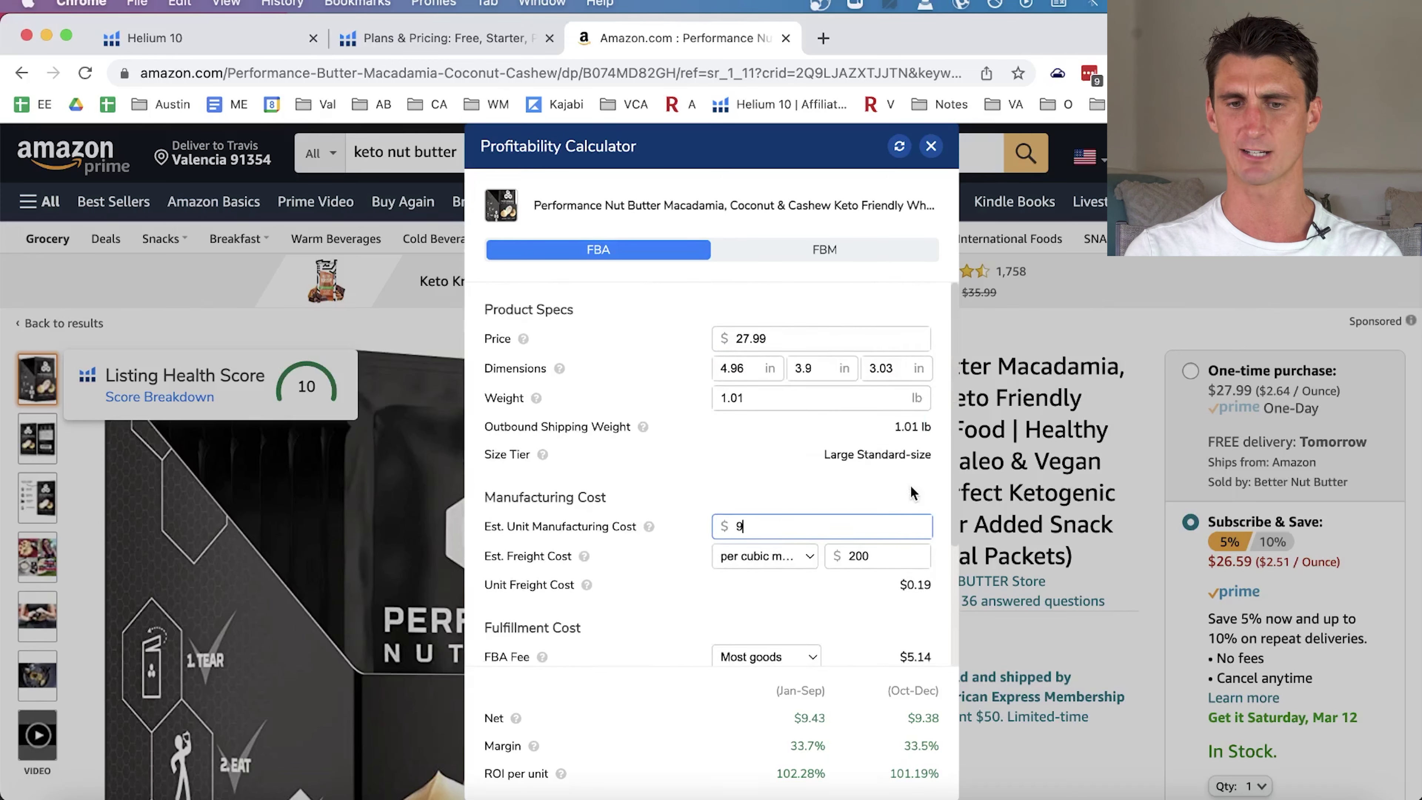
{"action": "double_click", "coordinate": [771, 394]}
{"action": "scroll", "coordinate": [770, 395], "scroll_direction": "down", "scroll_amount": 1}
{"action": "type", "text": "0.8"}
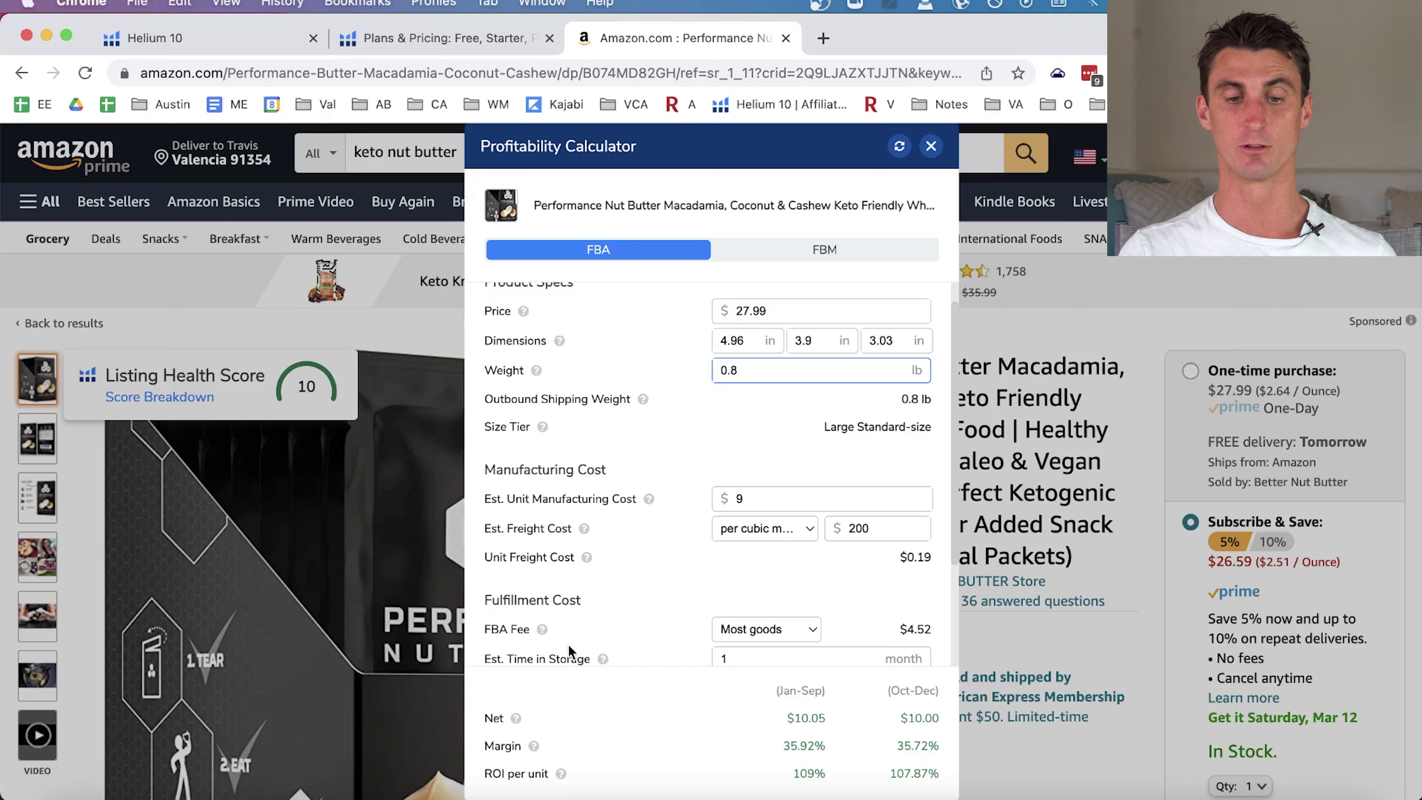
{"action": "scroll", "coordinate": [906, 629], "scroll_direction": "down", "scroll_amount": 5}
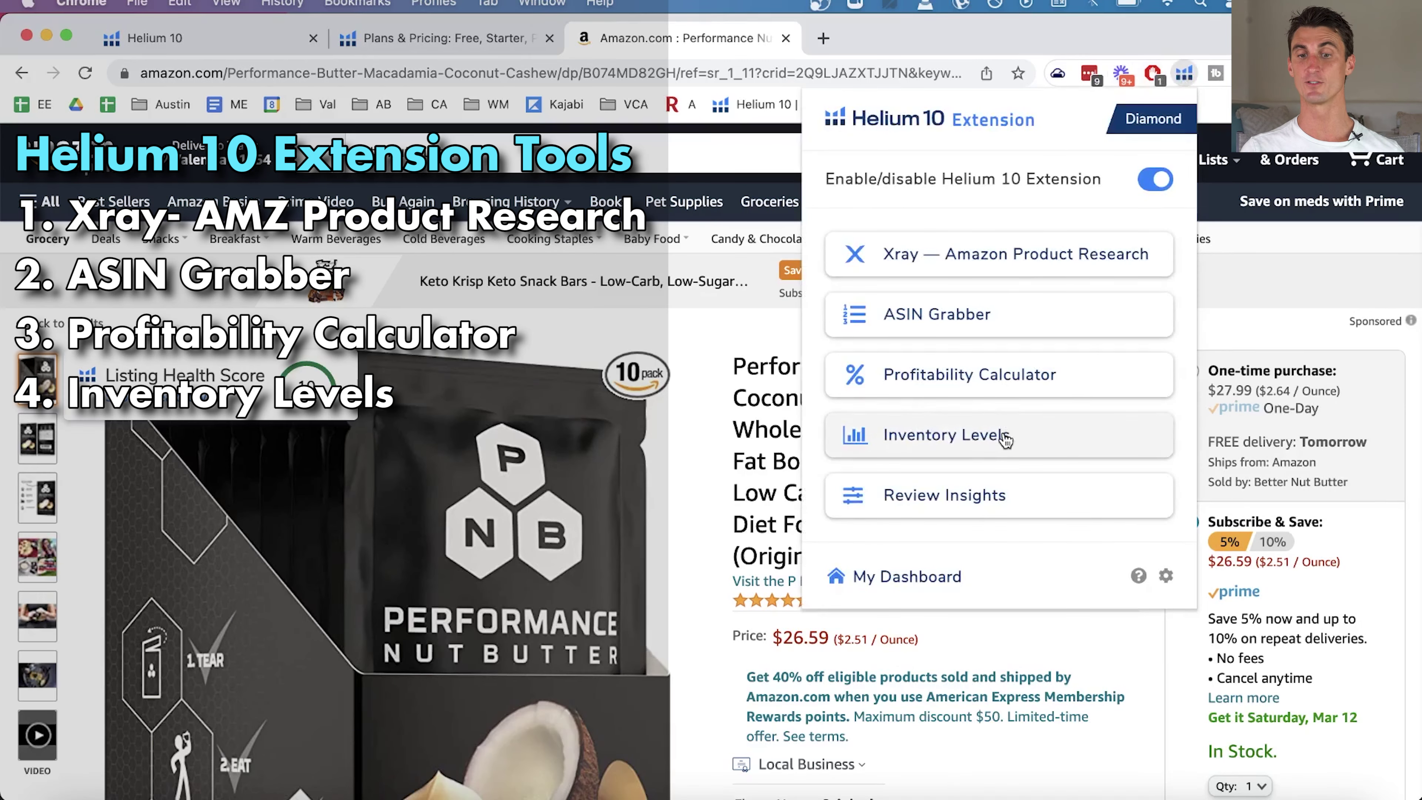
Open the extension's Inventory Levels tool for the Performance Nut Butter product.
{"action": "left_click", "coordinate": [1002, 437]}
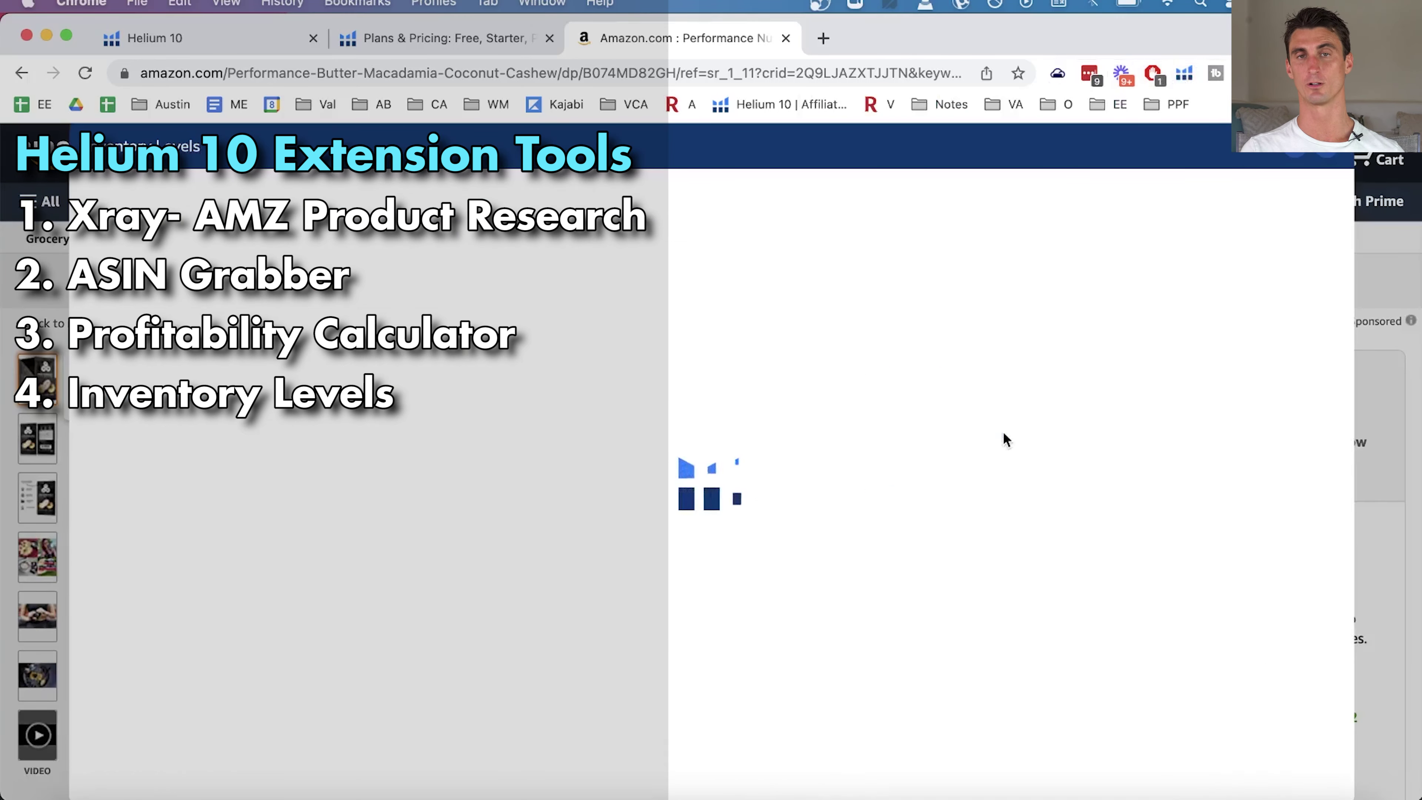
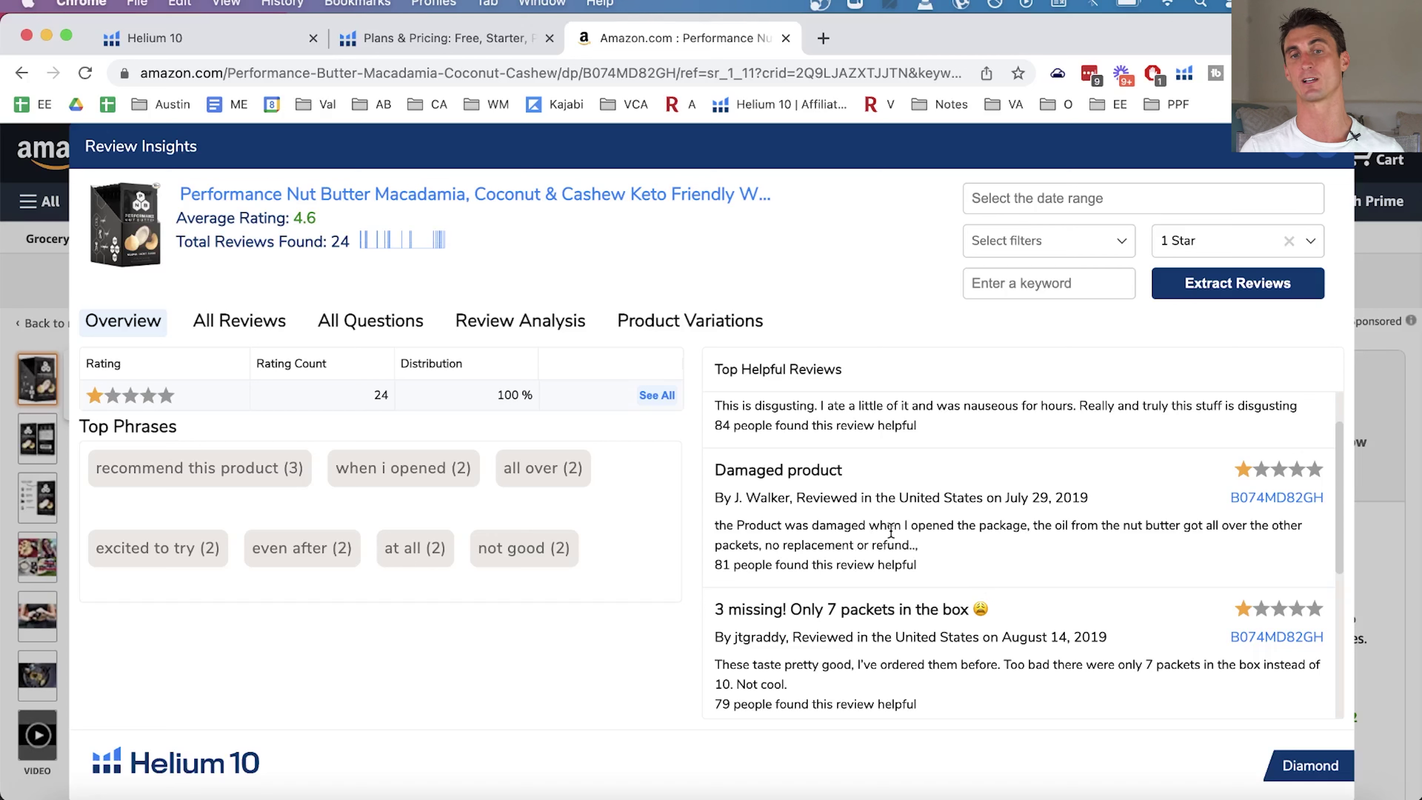
Read the top helpful 1-star reviews of the Performance Nut Butter product in Review Insights.
{"action": "scroll", "coordinate": [891, 532], "scroll_direction": "down", "scroll_amount": 3}
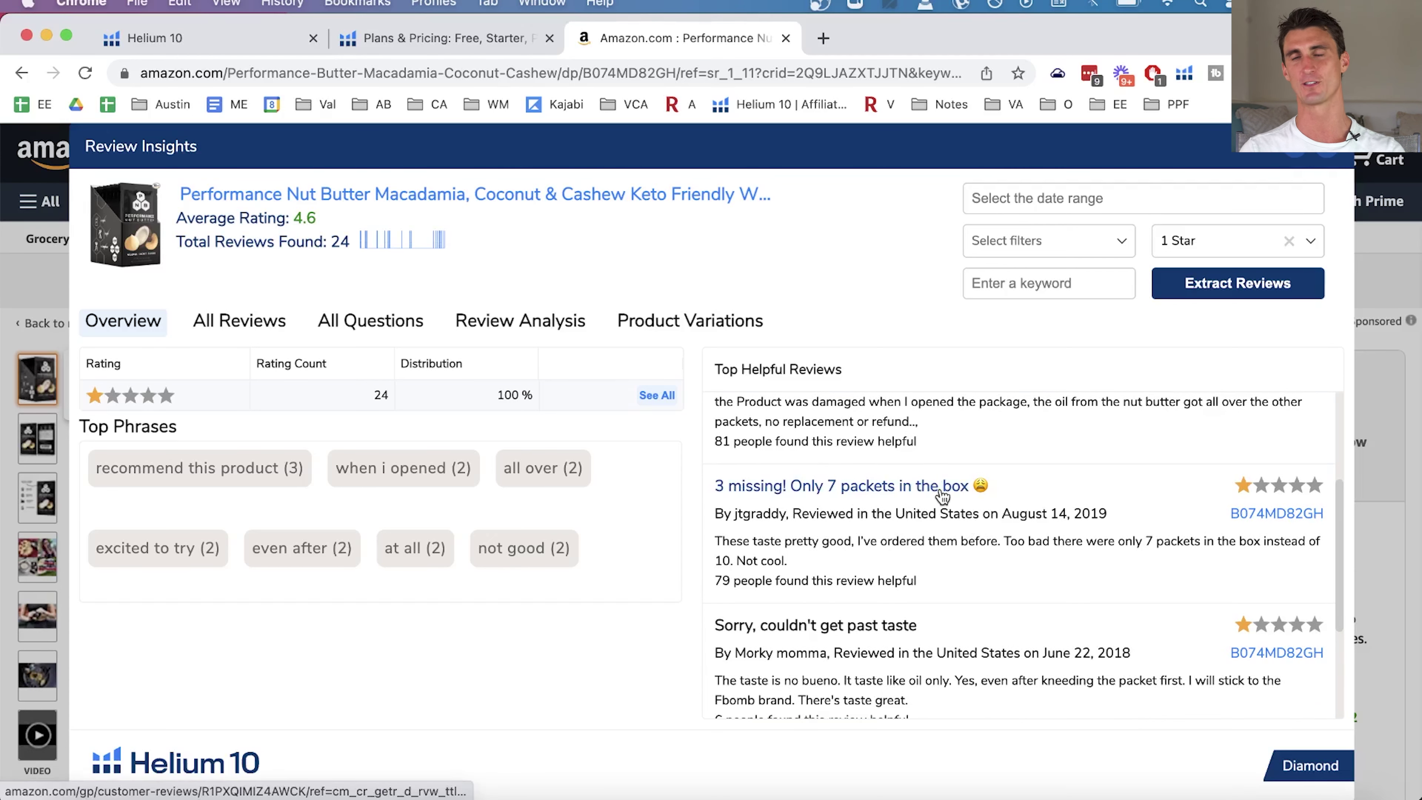
{"action": "scroll", "coordinate": [946, 493], "scroll_direction": "down", "scroll_amount": 2}
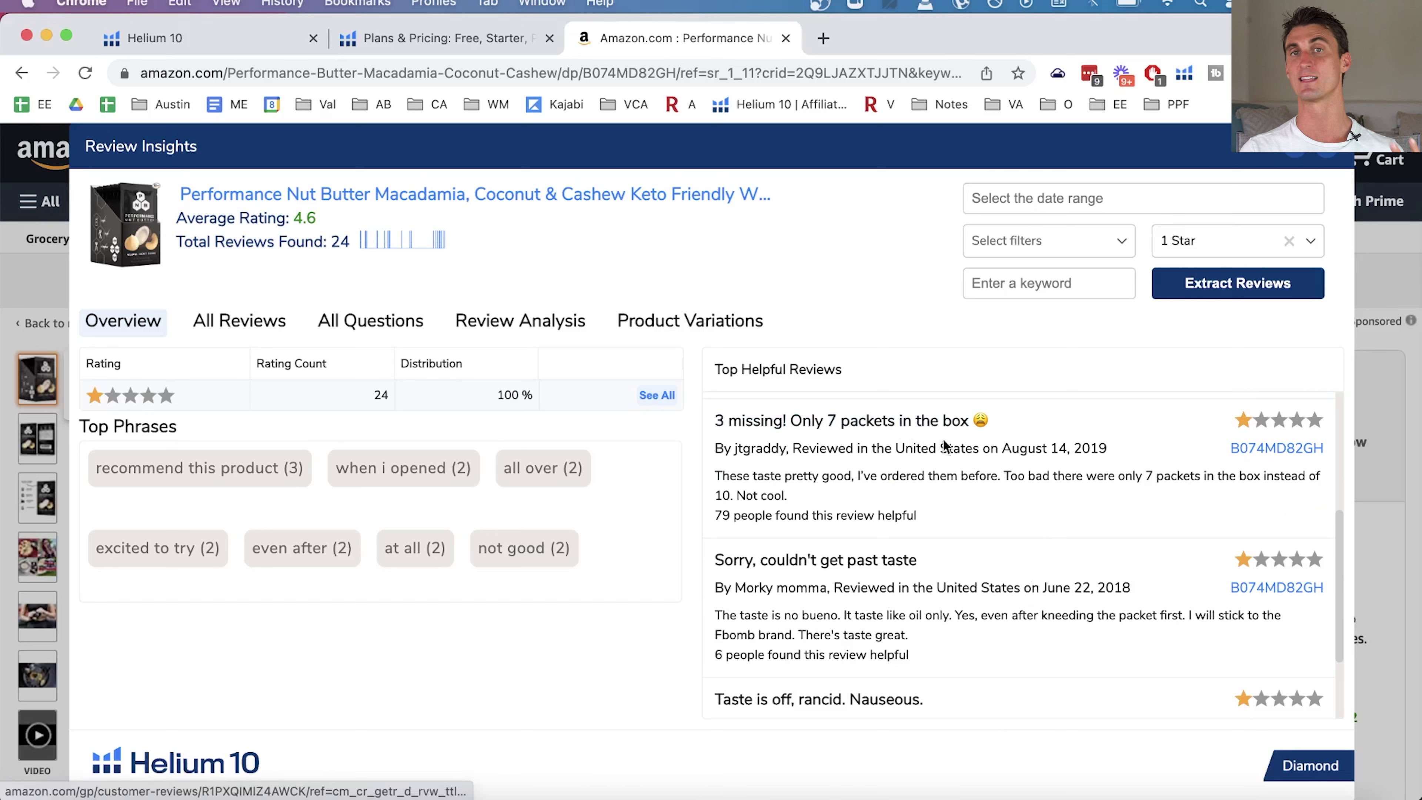
{"action": "scroll", "coordinate": [963, 459], "scroll_direction": "down", "scroll_amount": 3}
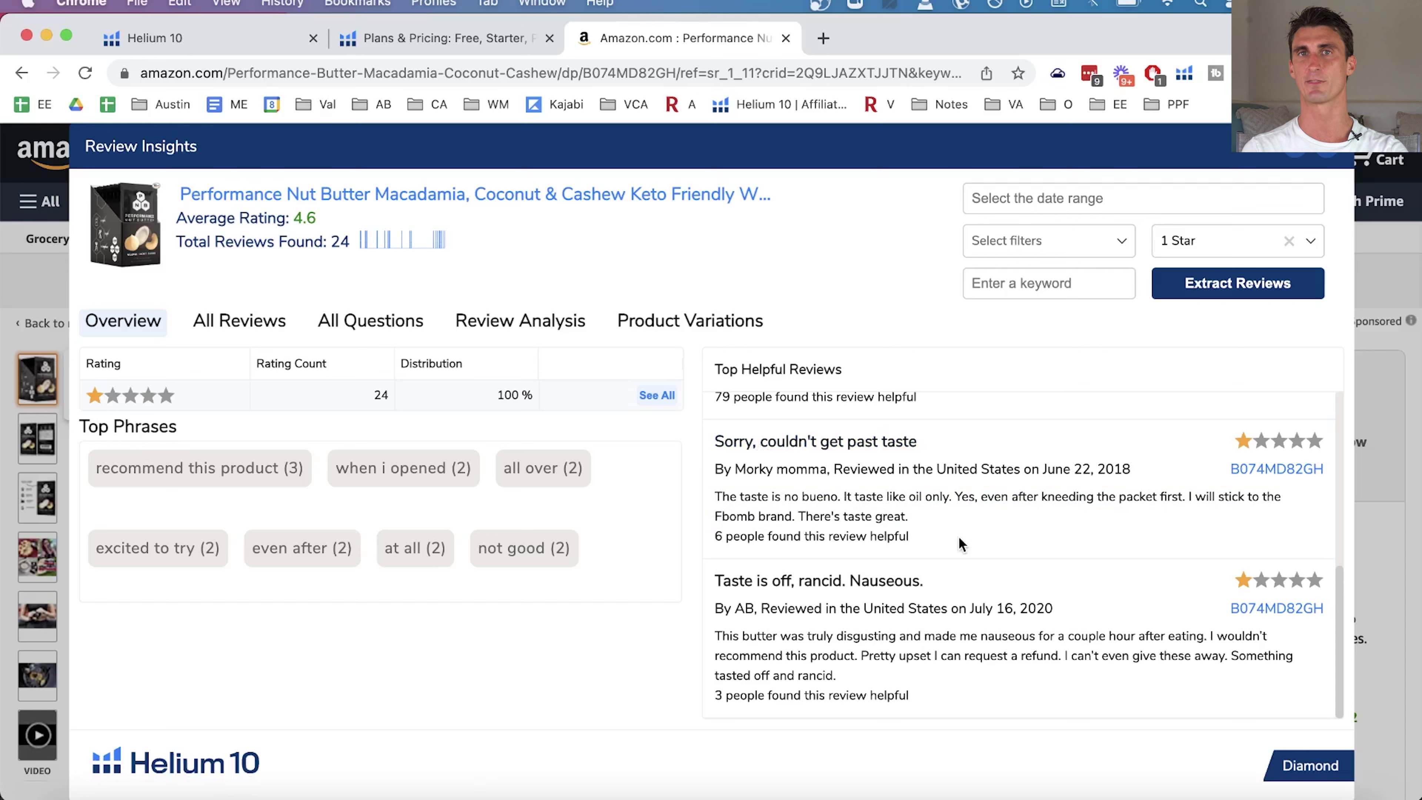
{"action": "scroll", "coordinate": [959, 536], "scroll_direction": "down", "scroll_amount": 4}
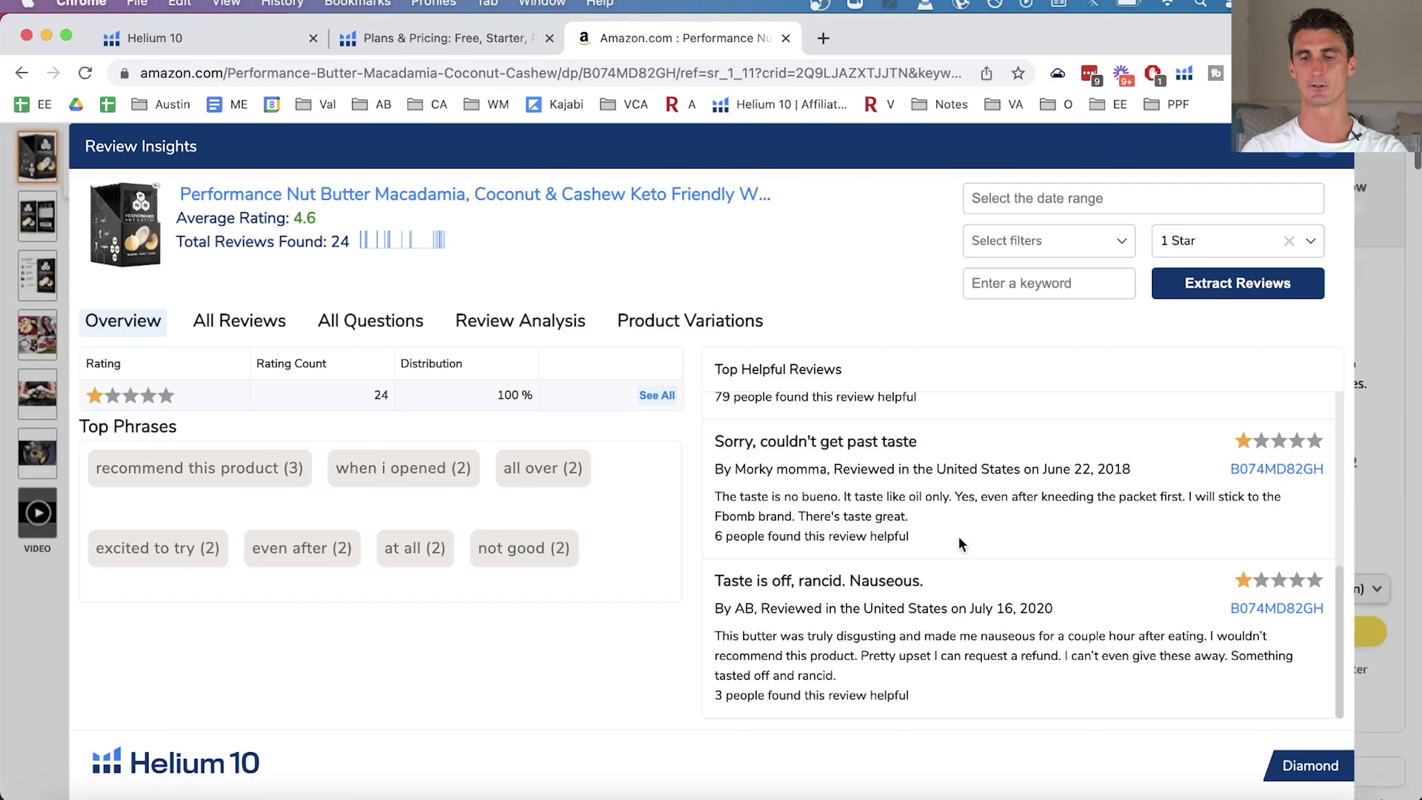
{"action": "scroll", "coordinate": [959, 535], "scroll_direction": "up", "scroll_amount": 3}
{"action": "scroll", "coordinate": [959, 536], "scroll_direction": "up", "scroll_amount": 4}
{"action": "scroll", "coordinate": [959, 535], "scroll_direction": "down", "scroll_amount": 6}
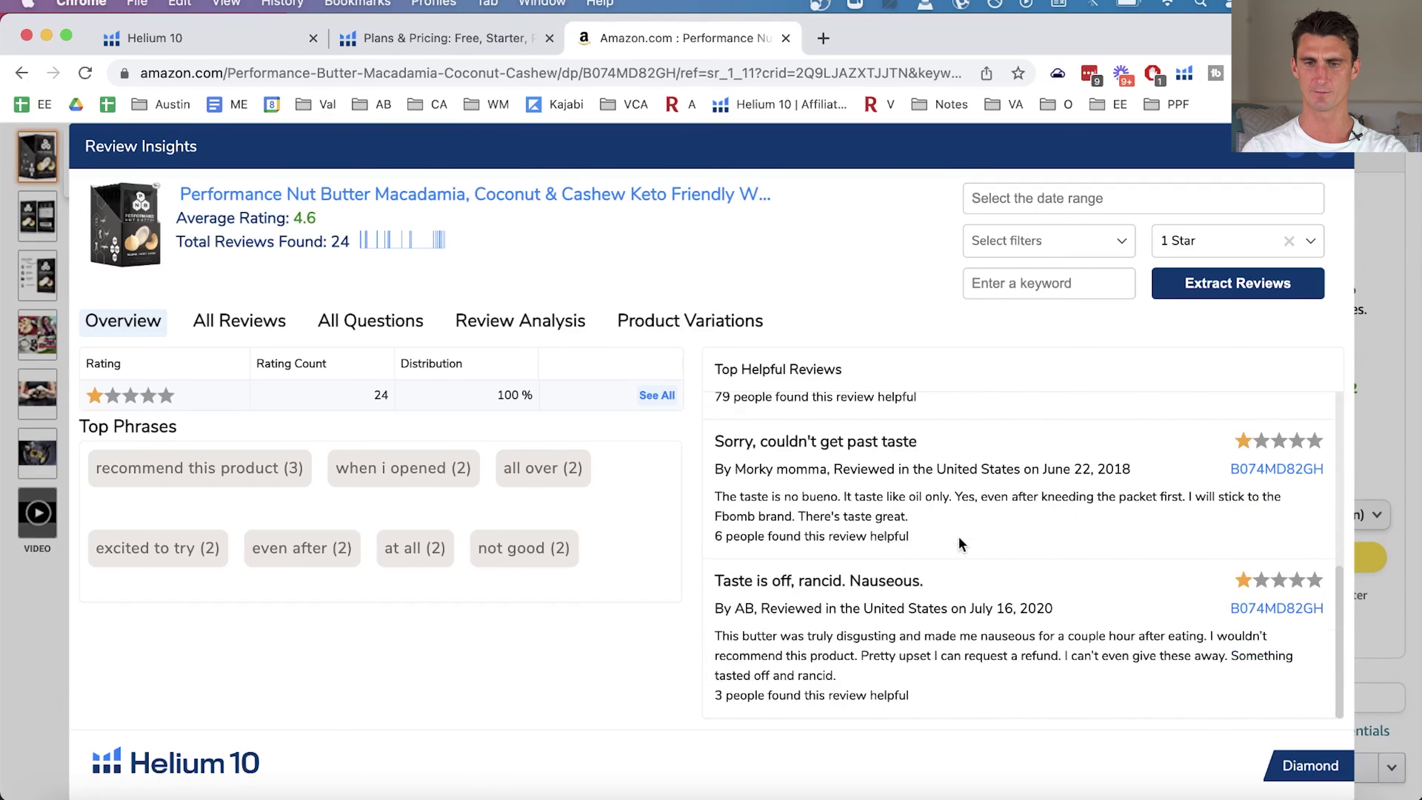
{"action": "scroll", "coordinate": [959, 536], "scroll_direction": "up", "scroll_amount": 3}
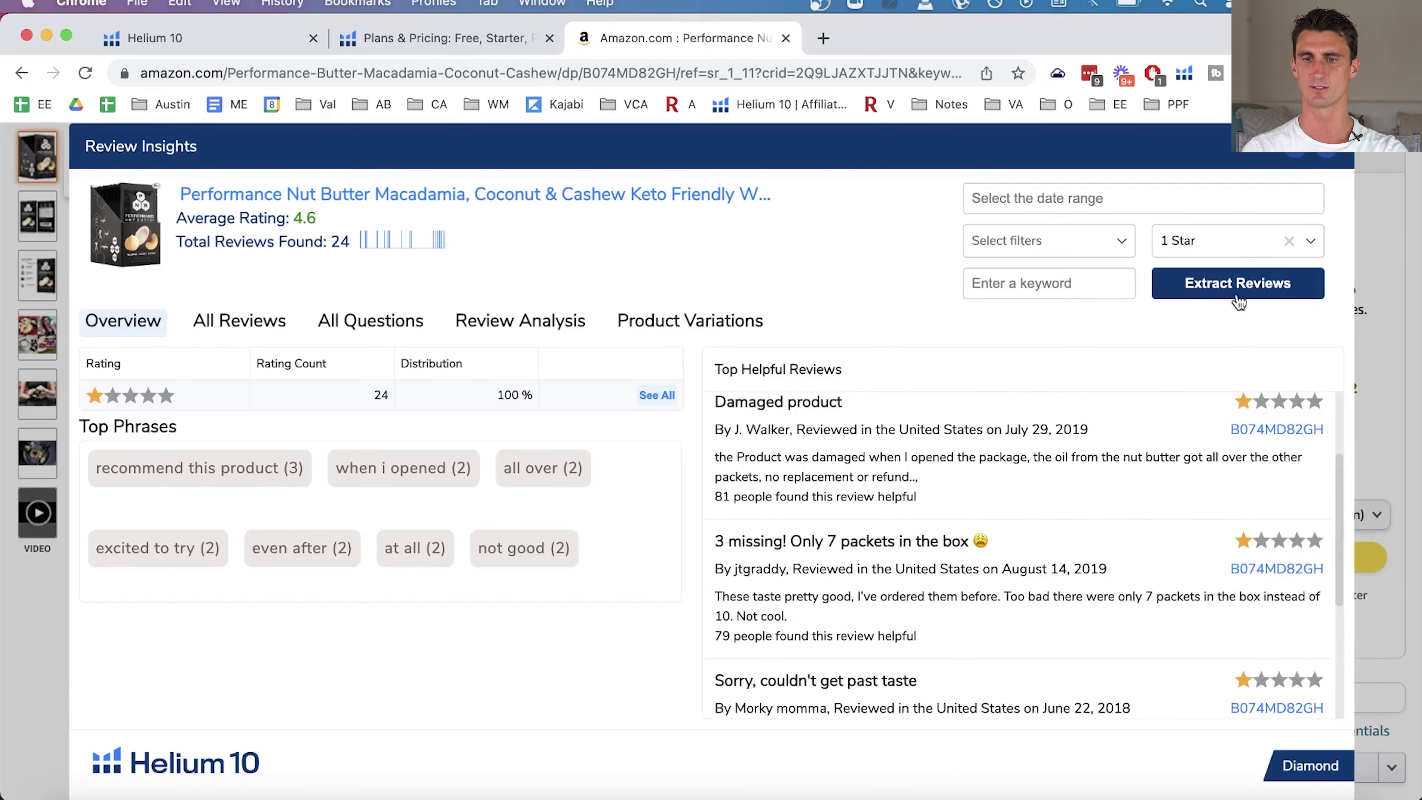
Filter the Review Insights results to 3-star reviews and read the top helpful ones.
{"action": "left_click", "coordinate": [1261, 240]}
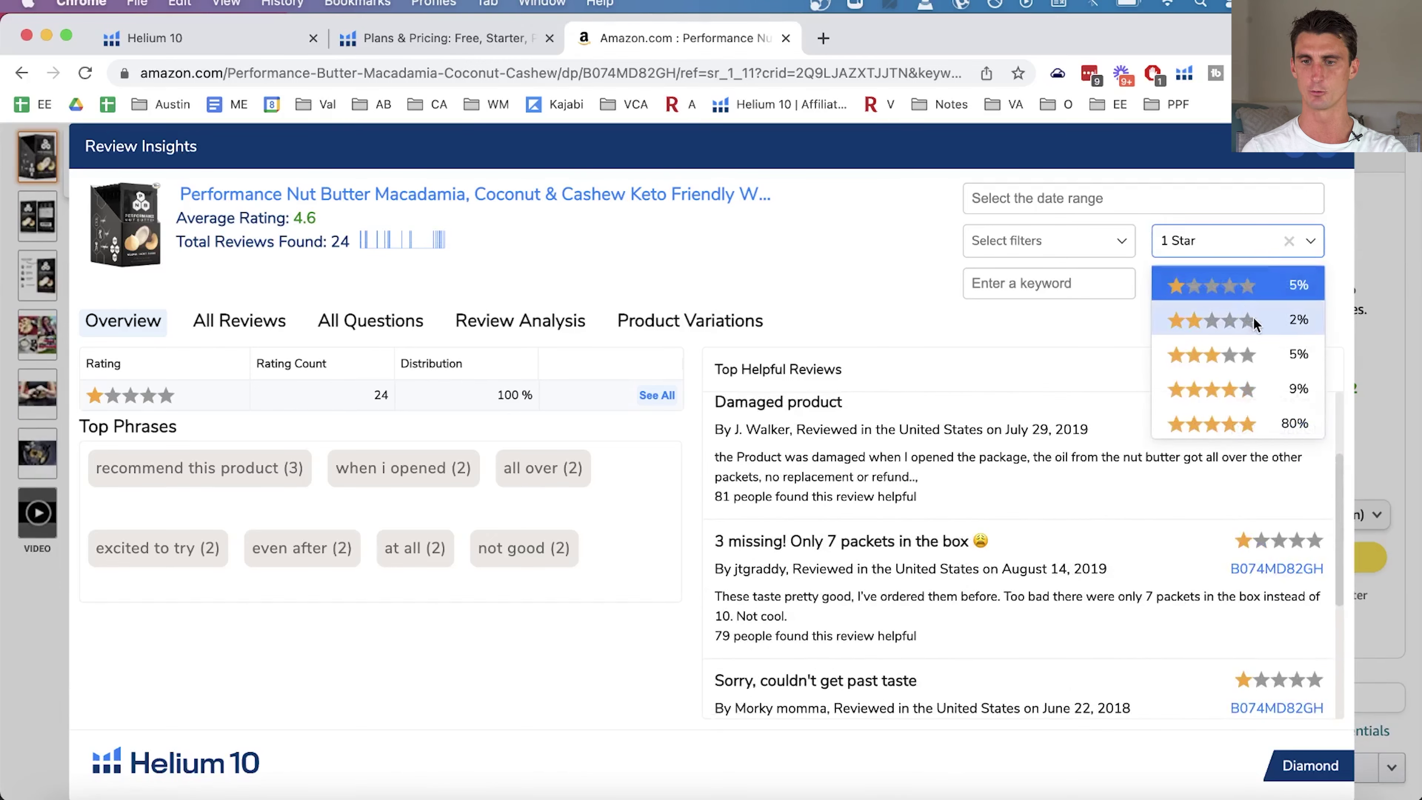
{"action": "left_click", "coordinate": [1248, 354]}
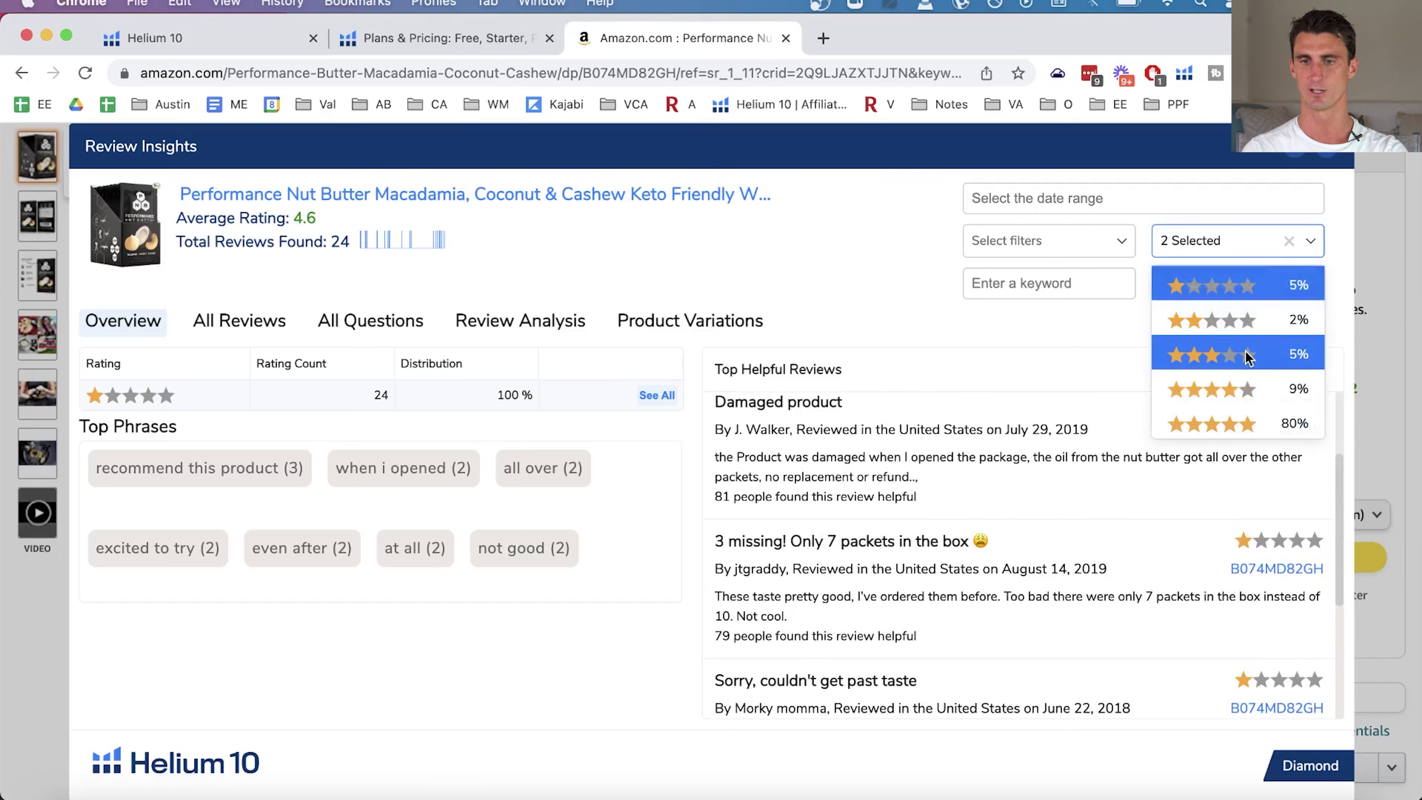
{"action": "left_click", "coordinate": [1079, 381]}
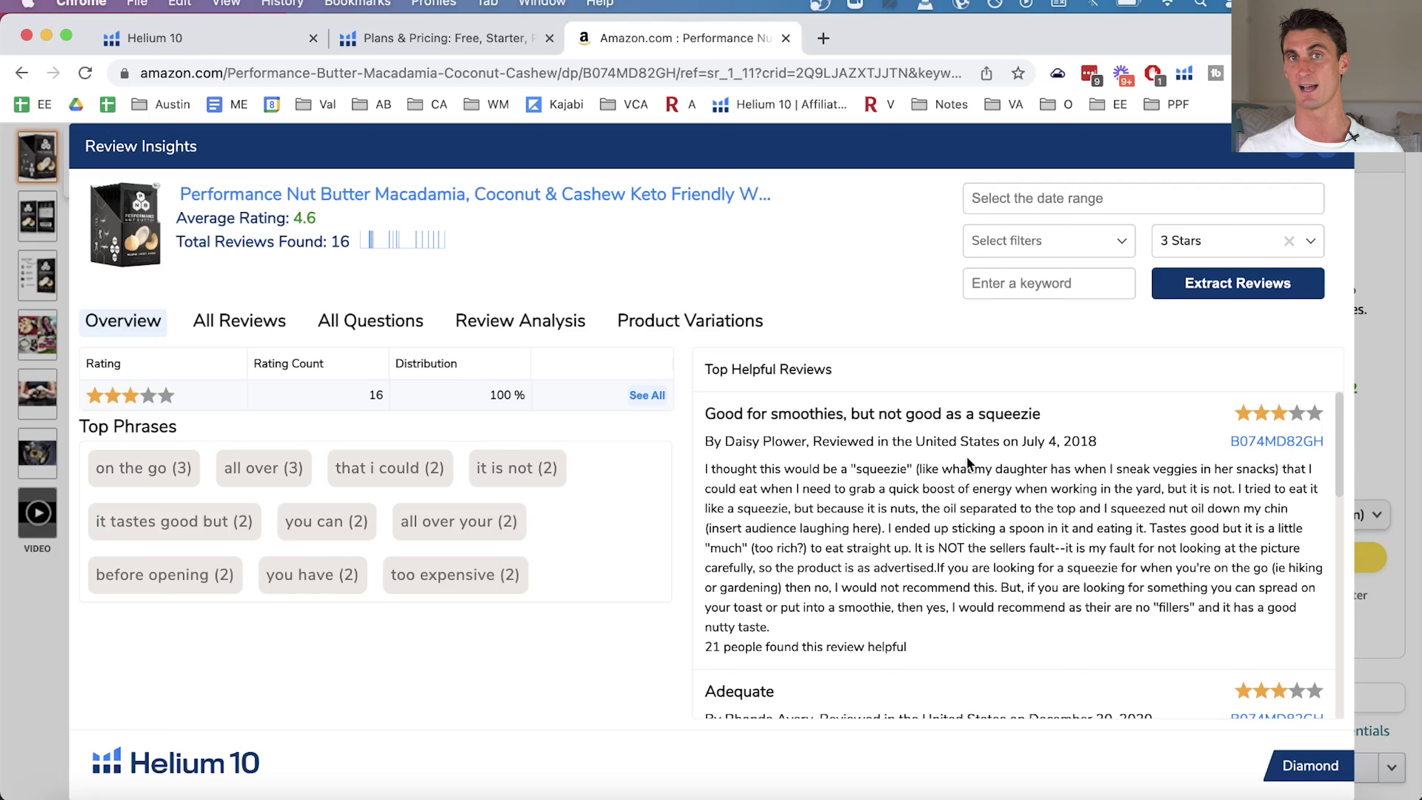
{"action": "scroll", "coordinate": [969, 465], "scroll_direction": "down", "scroll_amount": 5}
{"action": "scroll", "coordinate": [974, 473], "scroll_direction": "down", "scroll_amount": 5}
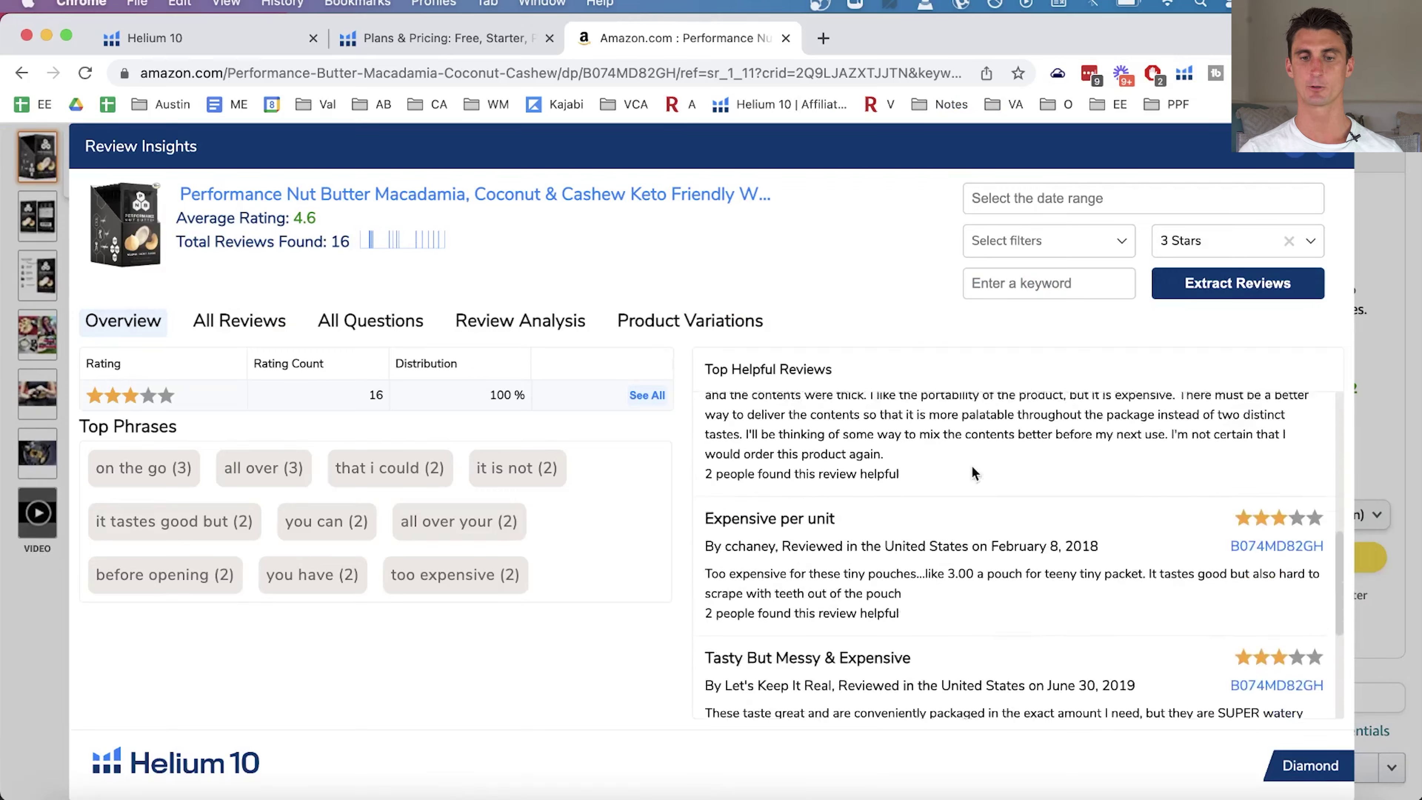
{"action": "scroll", "coordinate": [980, 616], "scroll_direction": "up", "scroll_amount": 5}
{"action": "scroll", "coordinate": [987, 626], "scroll_direction": "down", "scroll_amount": 5}
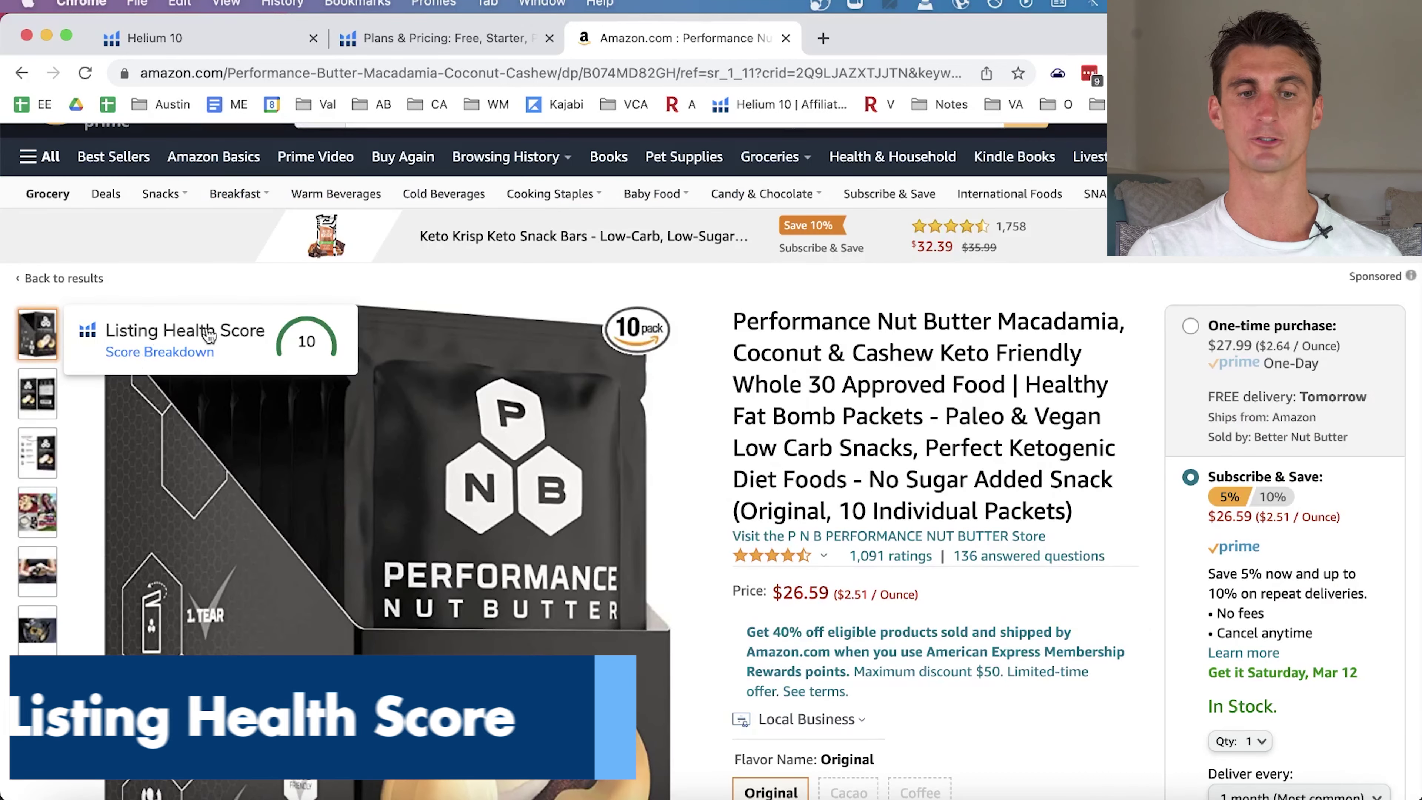
Examine the Listing Health Score breakdown for product images, listing text, and reviews and rating.
{"action": "left_click", "coordinate": [155, 354]}
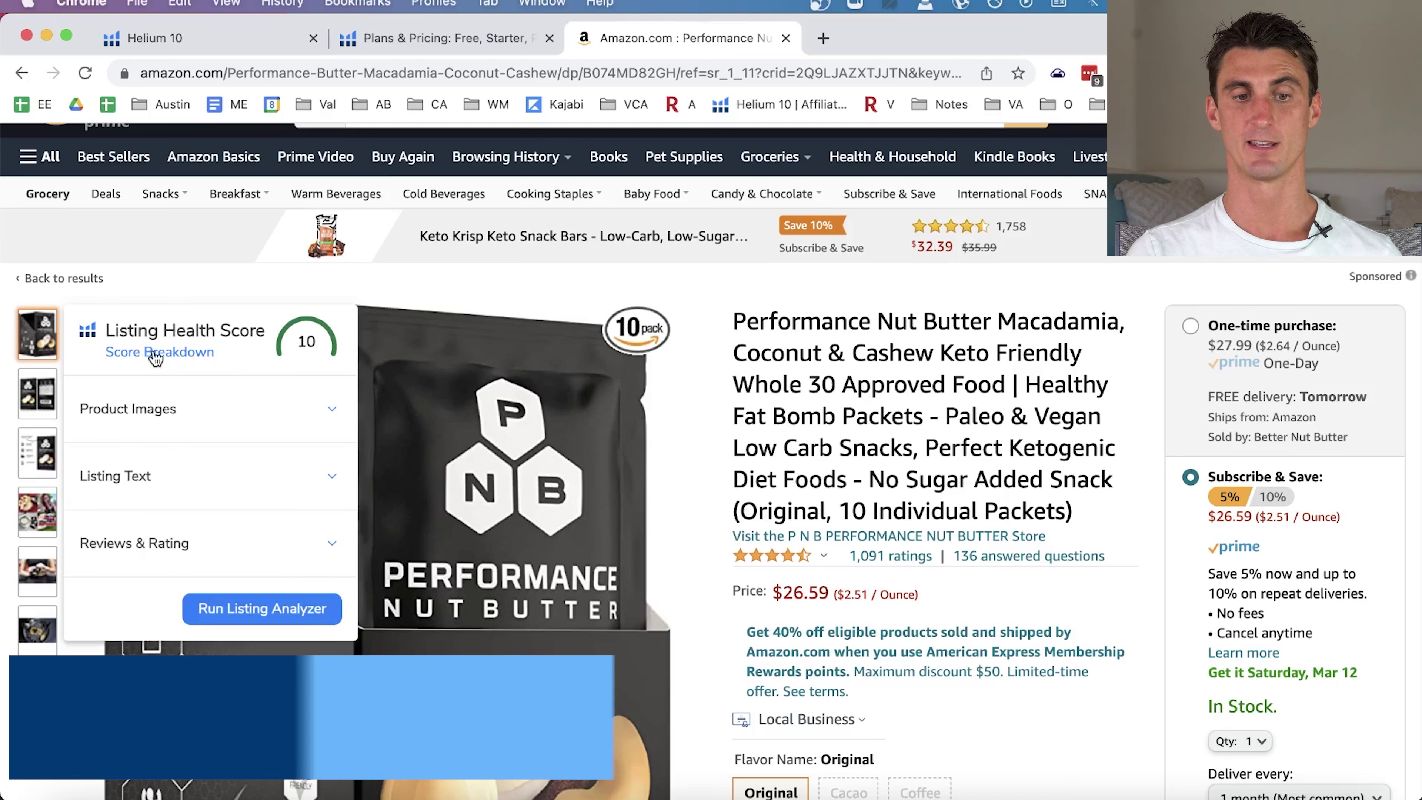
{"action": "left_click", "coordinate": [216, 403]}
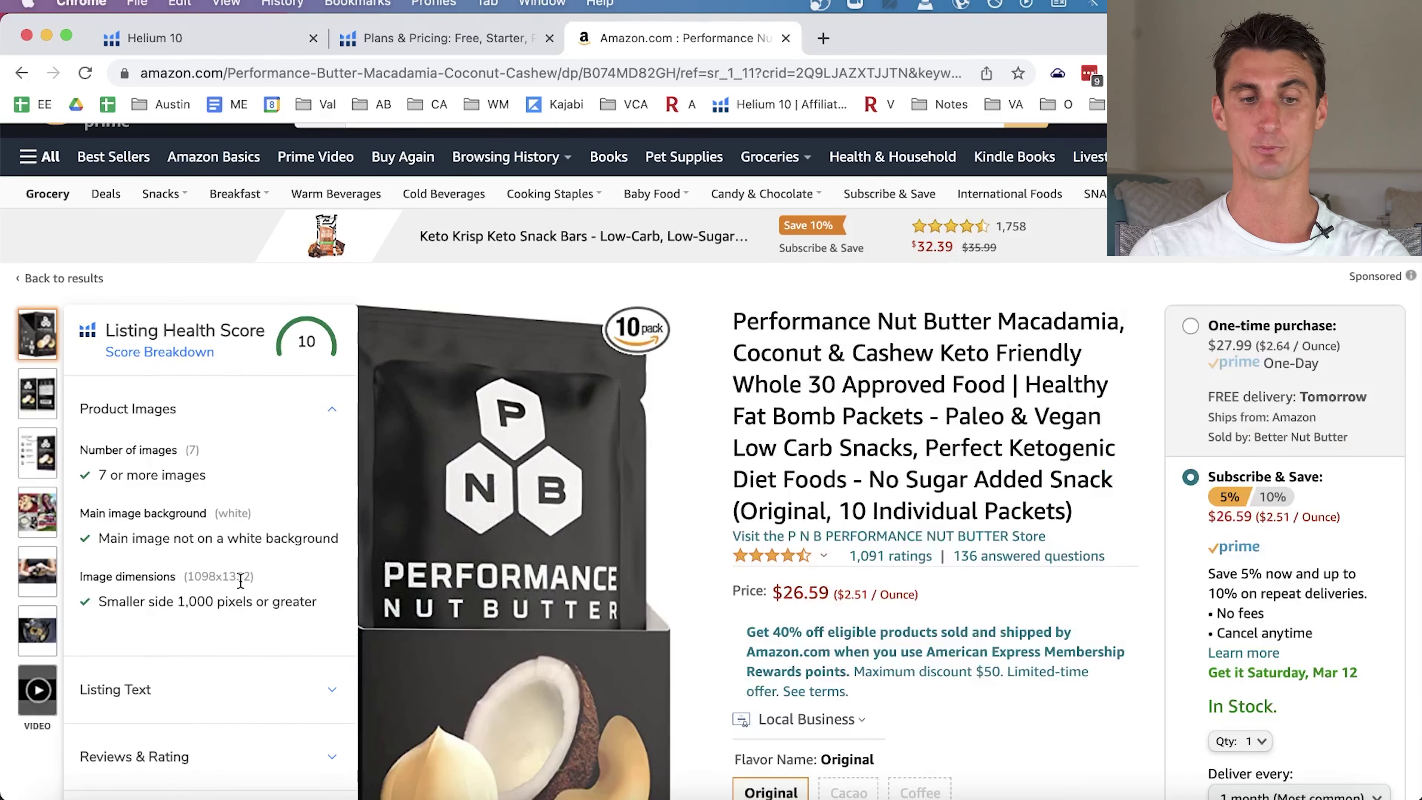
{"action": "scroll", "coordinate": [241, 581], "scroll_direction": "down", "scroll_amount": 1}
{"action": "left_click", "coordinate": [254, 636]}
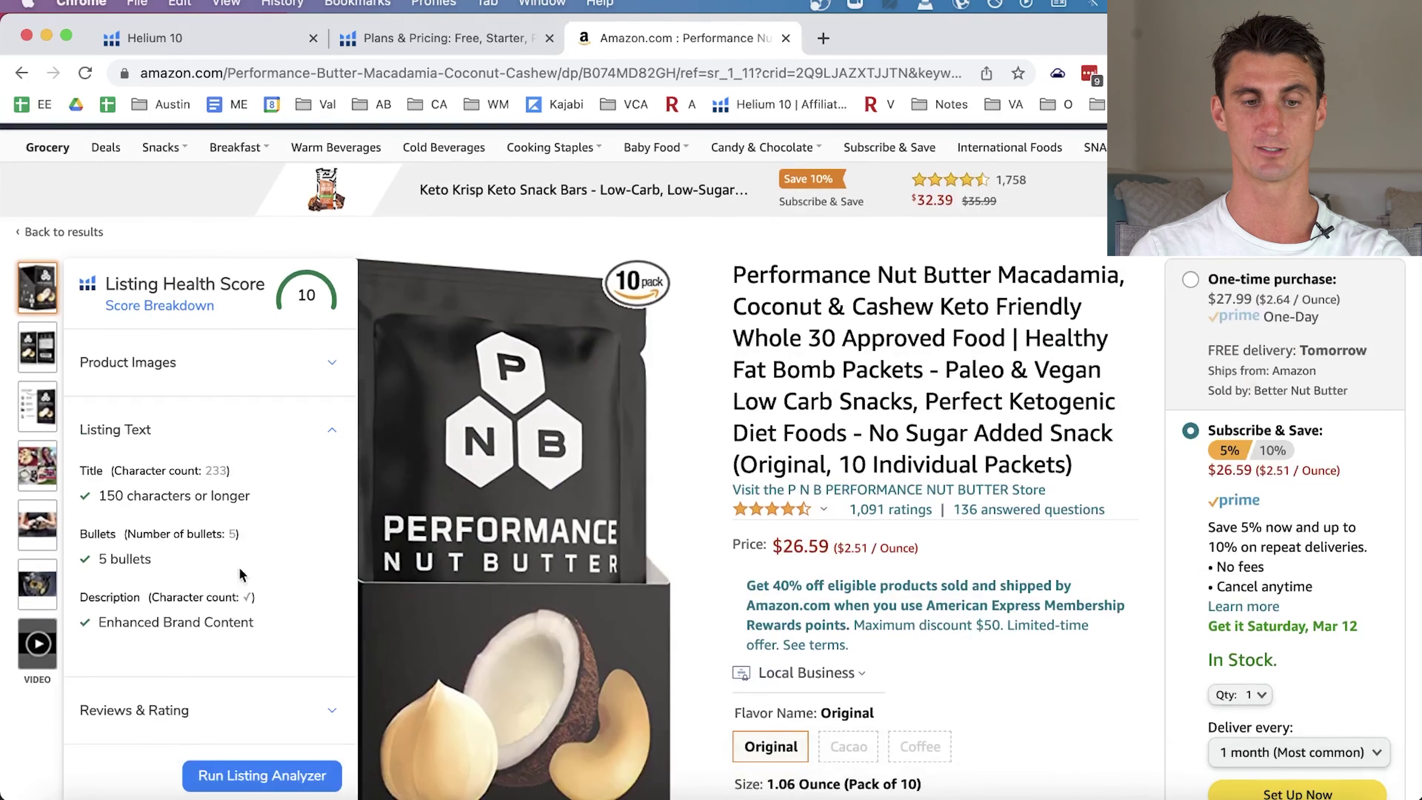
{"action": "left_click", "coordinate": [287, 707]}
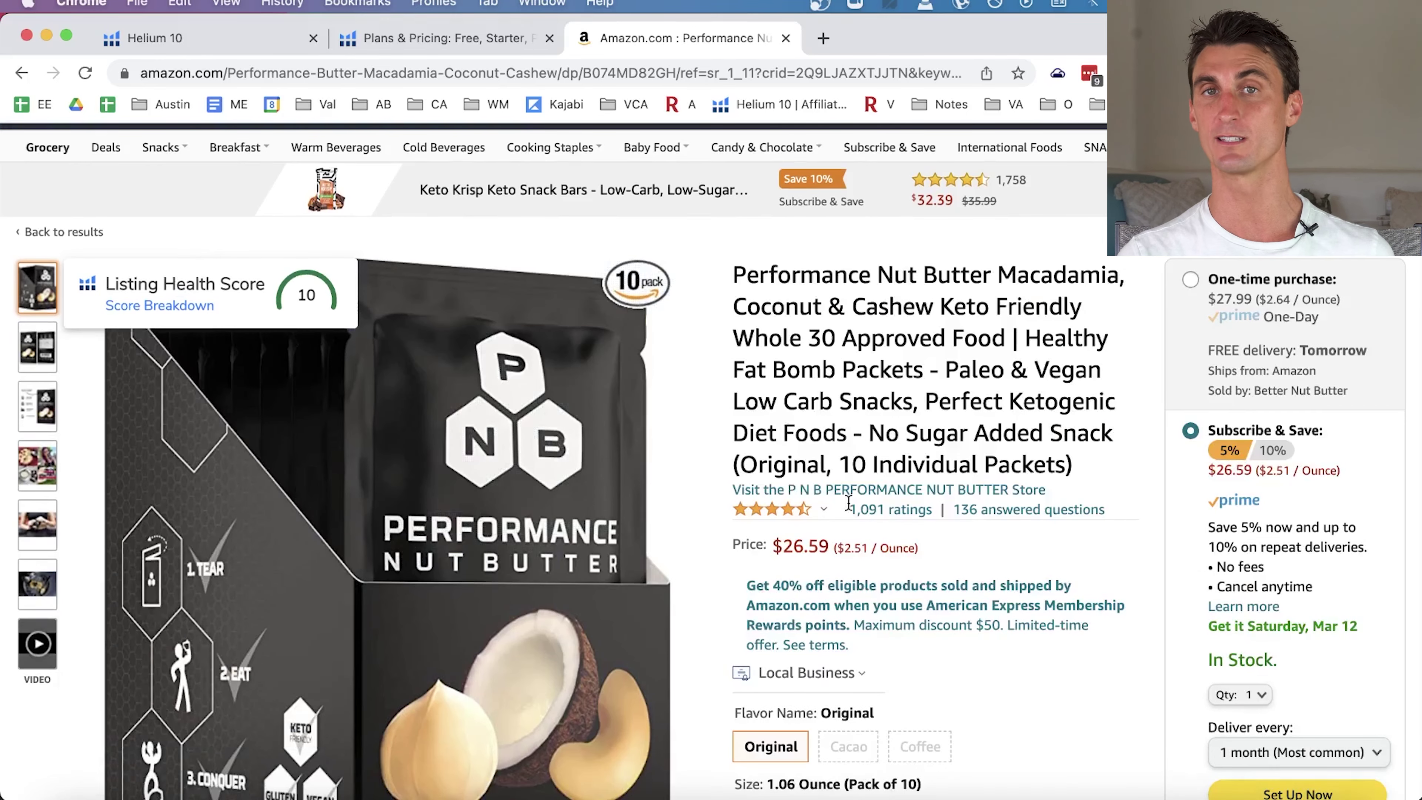
Look through the Performance Nut Butter listing's product images, video and title.
{"action": "mouse_move", "coordinate": [49, 331]}
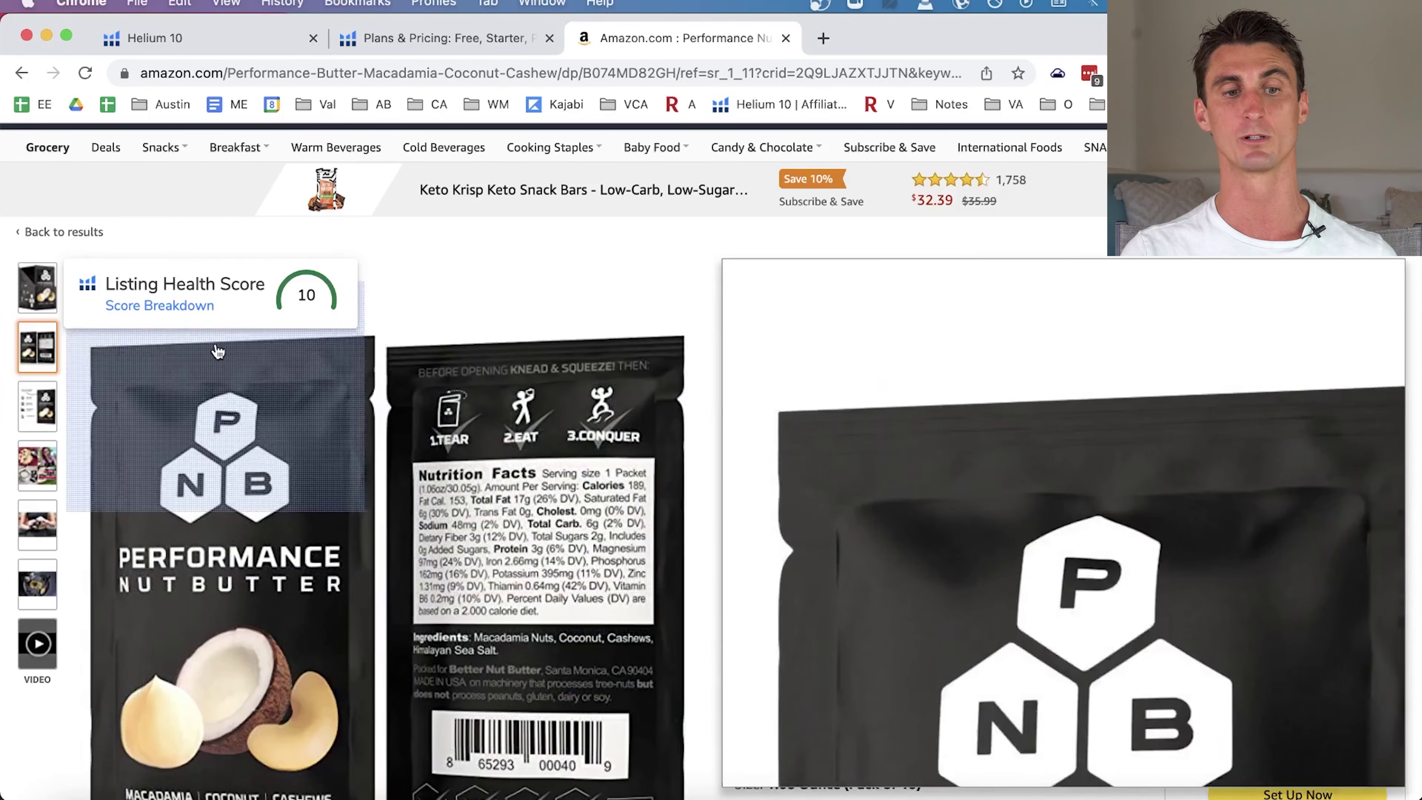
{"action": "left_click", "coordinate": [49, 290]}
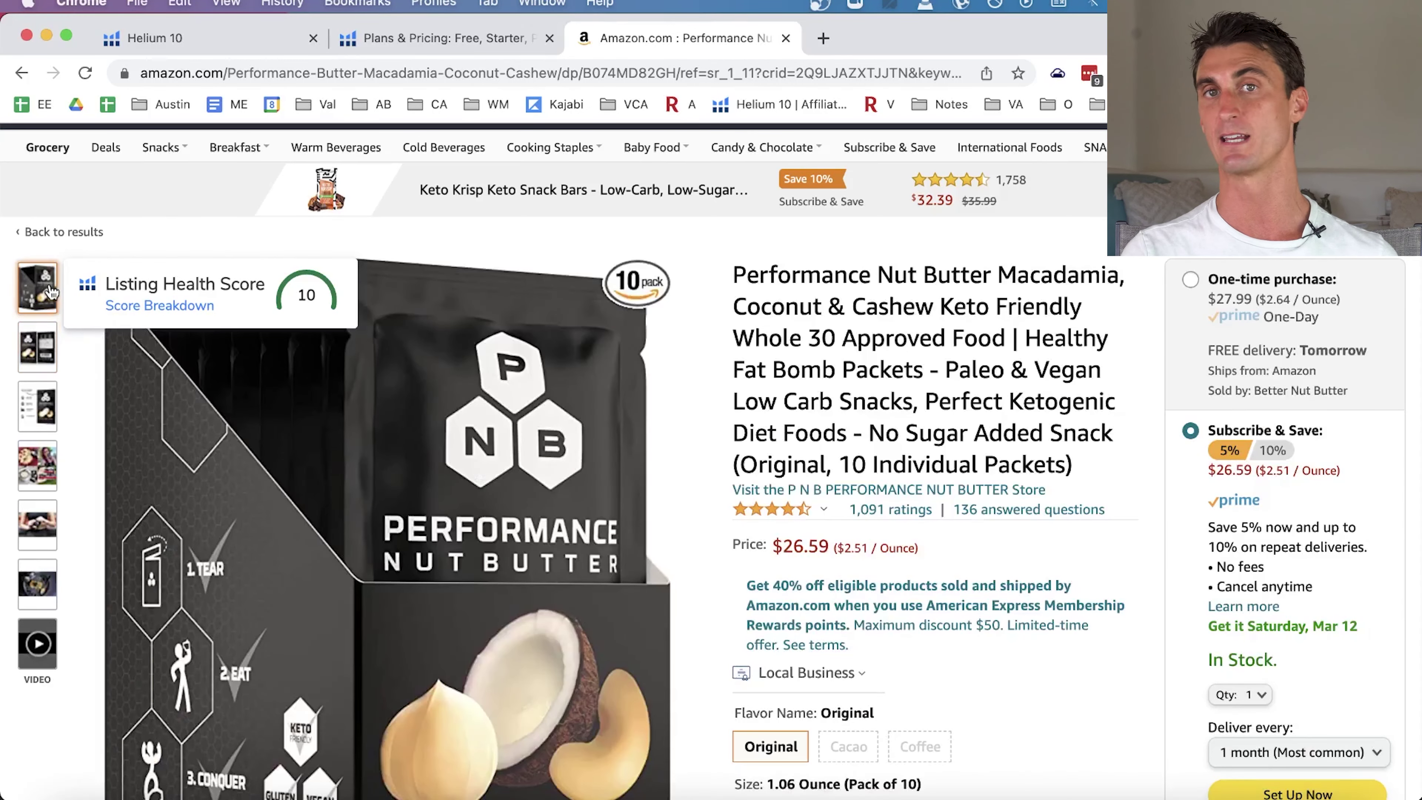
{"action": "left_click", "coordinate": [30, 625]}
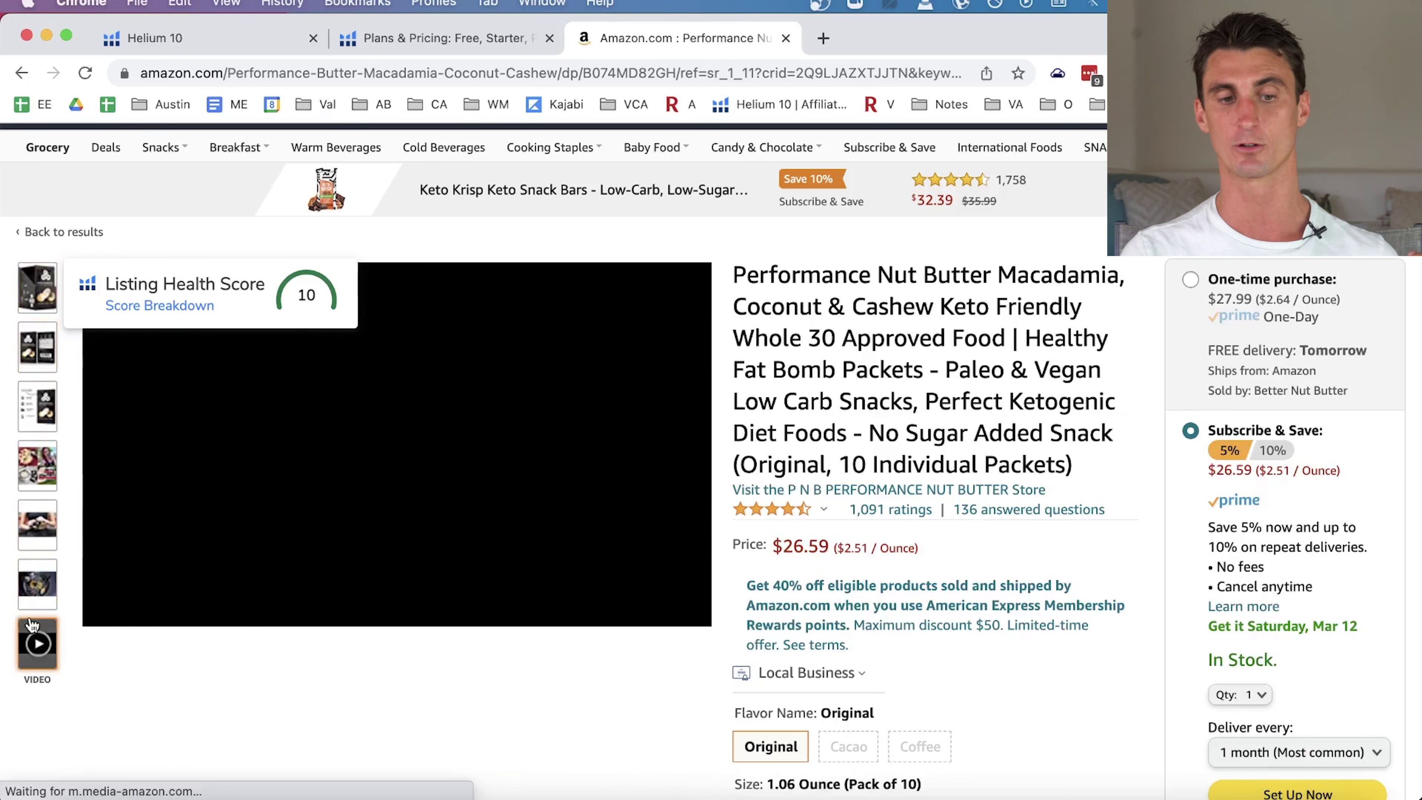
{"action": "double_click", "coordinate": [971, 404]}
{"action": "scroll", "coordinate": [971, 405], "scroll_direction": "down", "scroll_amount": 2}
{"action": "scroll", "coordinate": [971, 404], "scroll_direction": "down", "scroll_amount": 10}
{"action": "scroll", "coordinate": [924, 478], "scroll_direction": "up", "scroll_amount": 6}
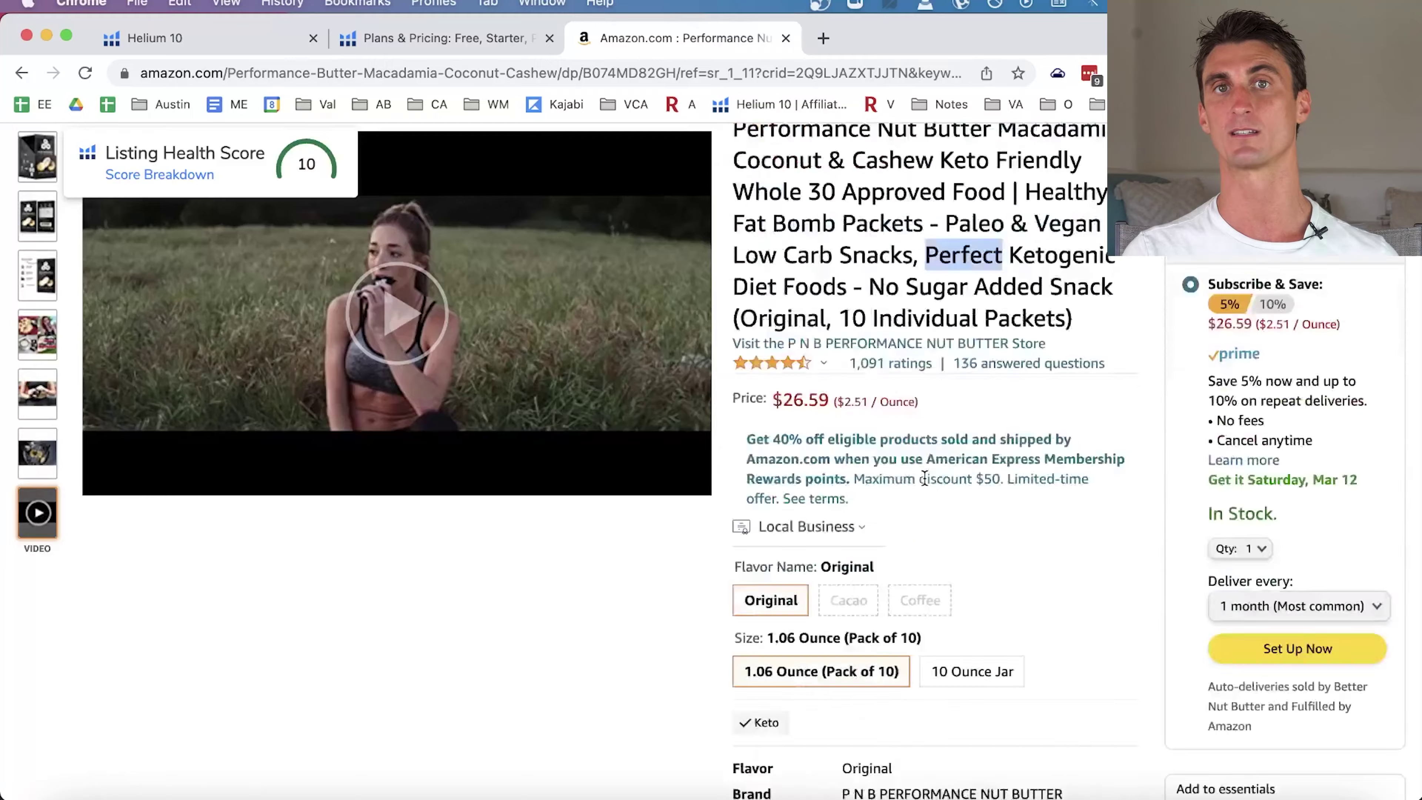
{"action": "scroll", "coordinate": [925, 478], "scroll_direction": "up", "scroll_amount": 10}
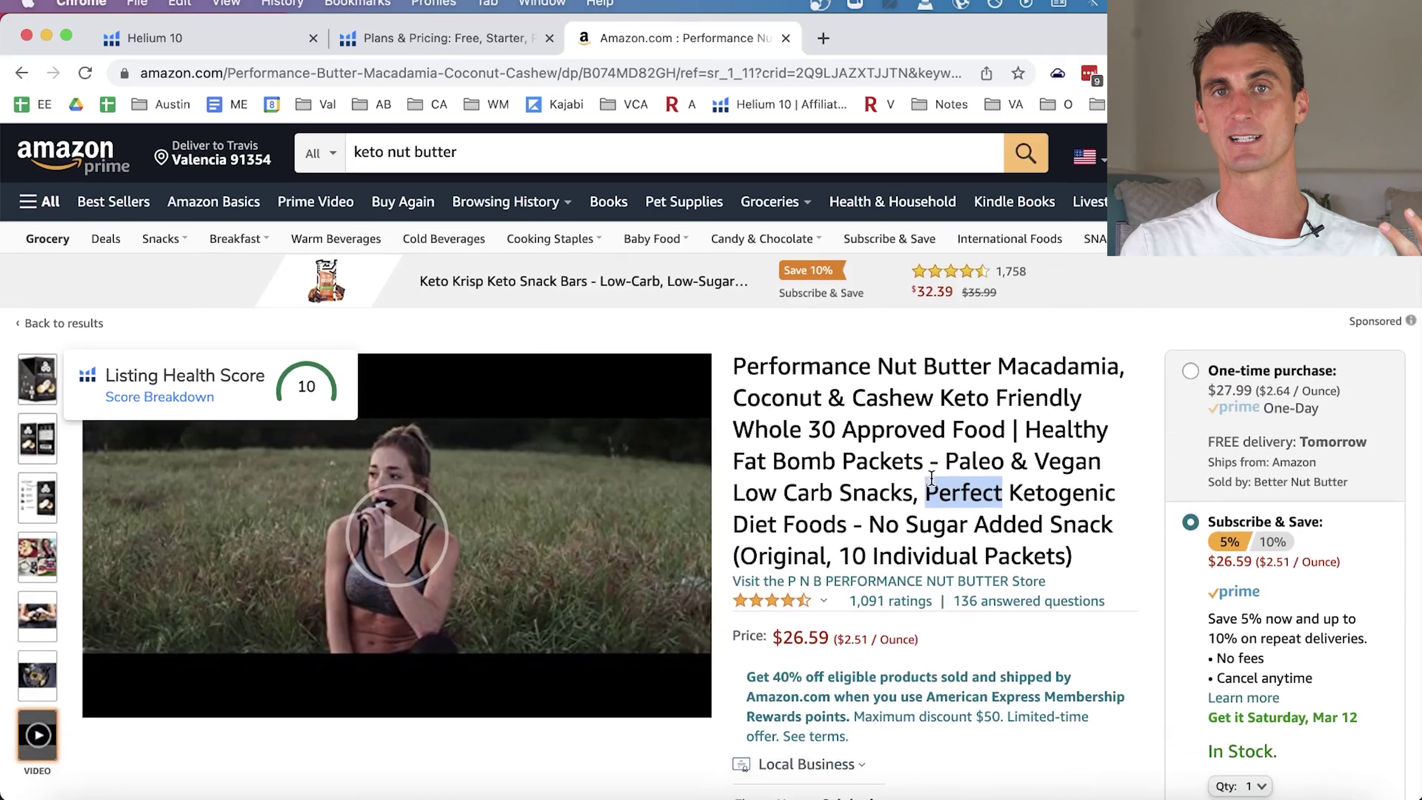
{"action": "mouse_move", "coordinate": [39, 446]}
{"action": "mouse_move", "coordinate": [38, 735]}
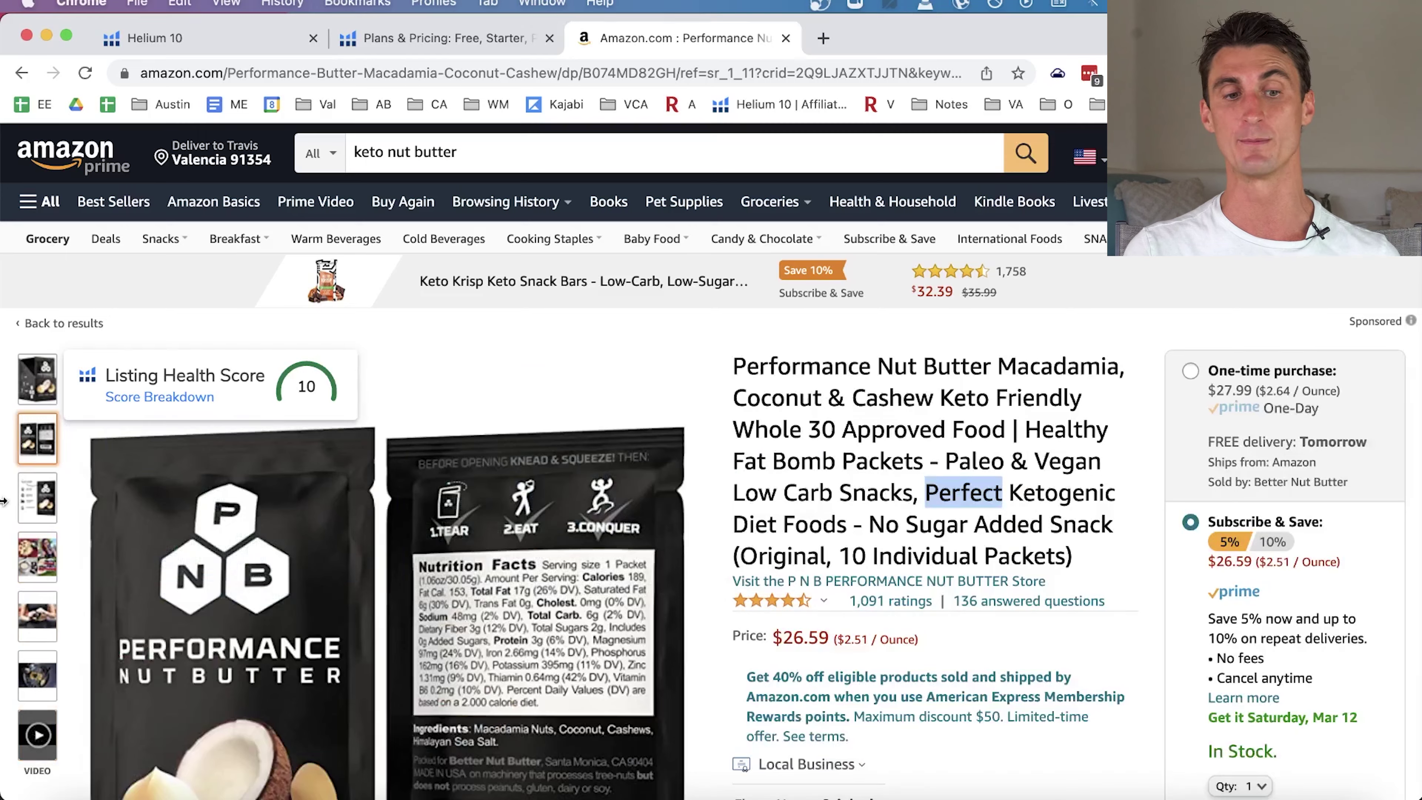
{"action": "mouse_move", "coordinate": [37, 498]}
{"action": "mouse_move", "coordinate": [126, 490]}
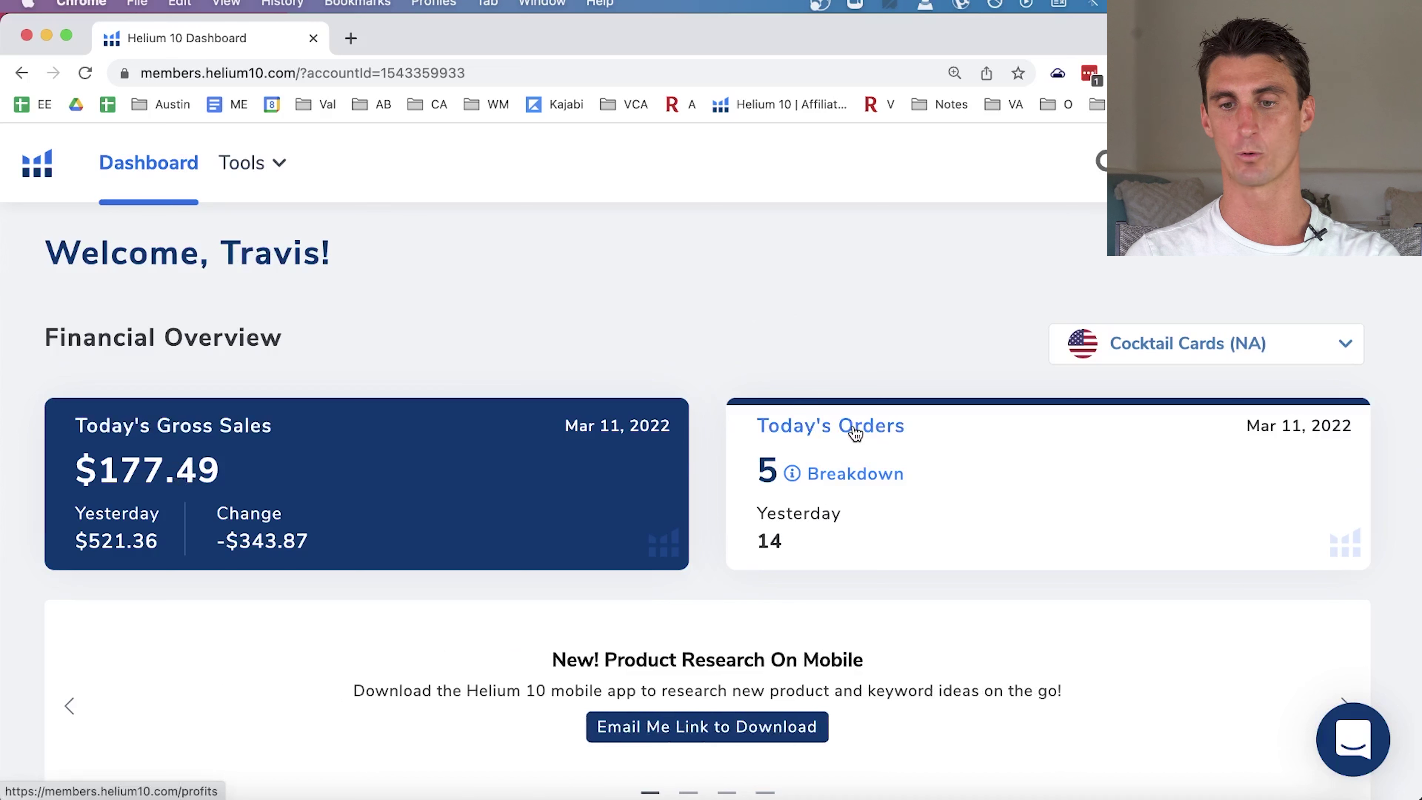
Choose amazon.com as the marketplace for the Cocktail Cards account on the Helium 10 dashboard.
{"action": "left_click", "coordinate": [1259, 336]}
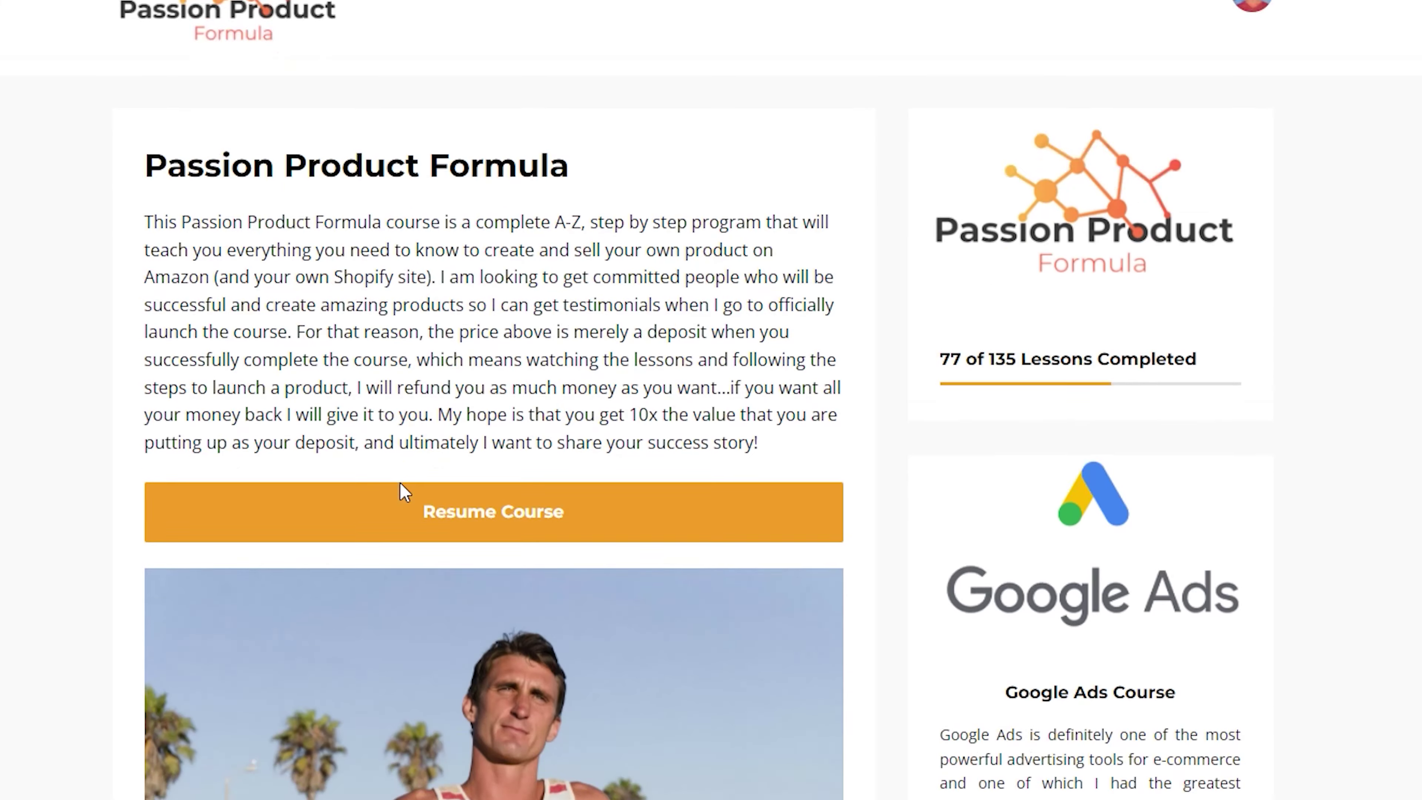
{"action": "scroll", "coordinate": [399, 485], "scroll_direction": "down", "scroll_amount": 12}
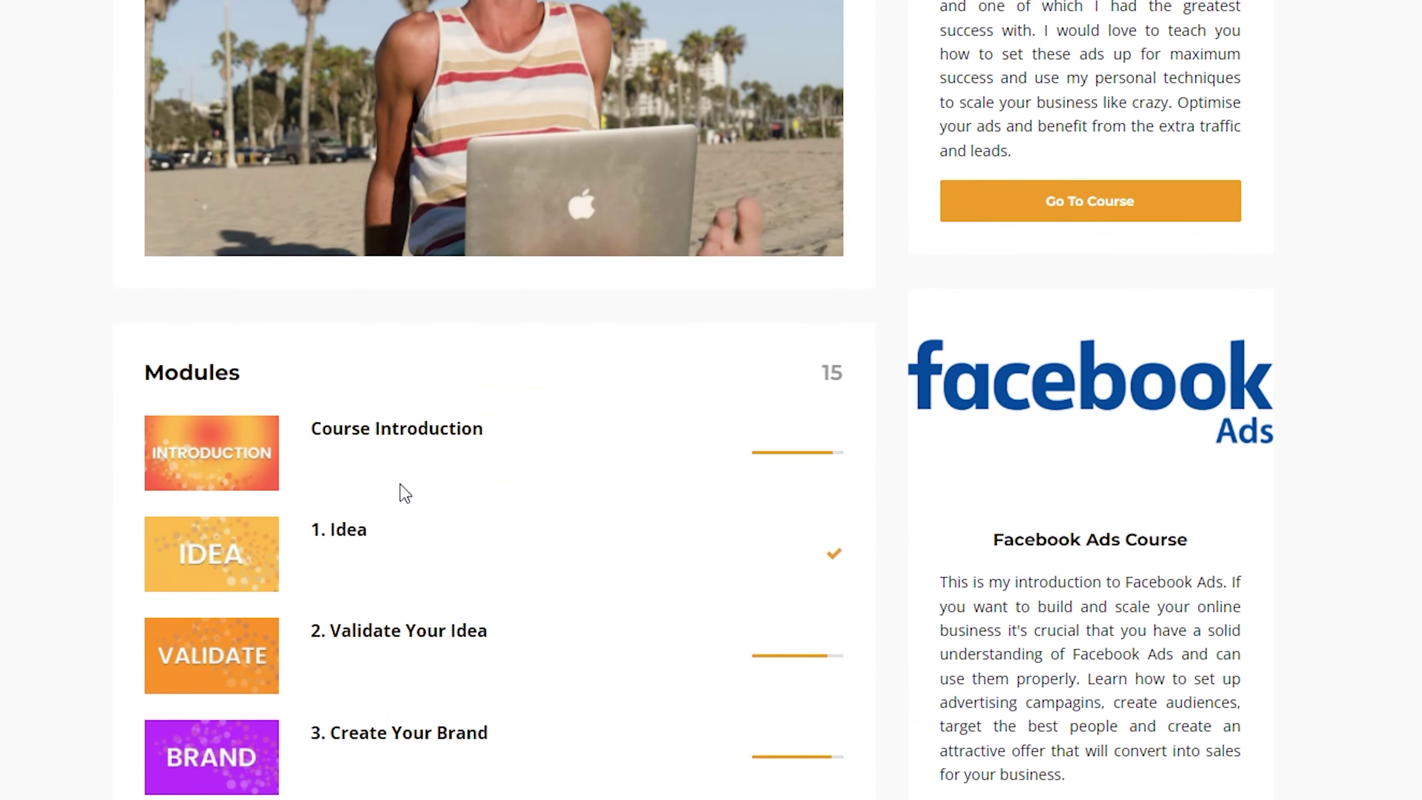
{"action": "scroll", "coordinate": [400, 485], "scroll_direction": "down", "scroll_amount": 6}
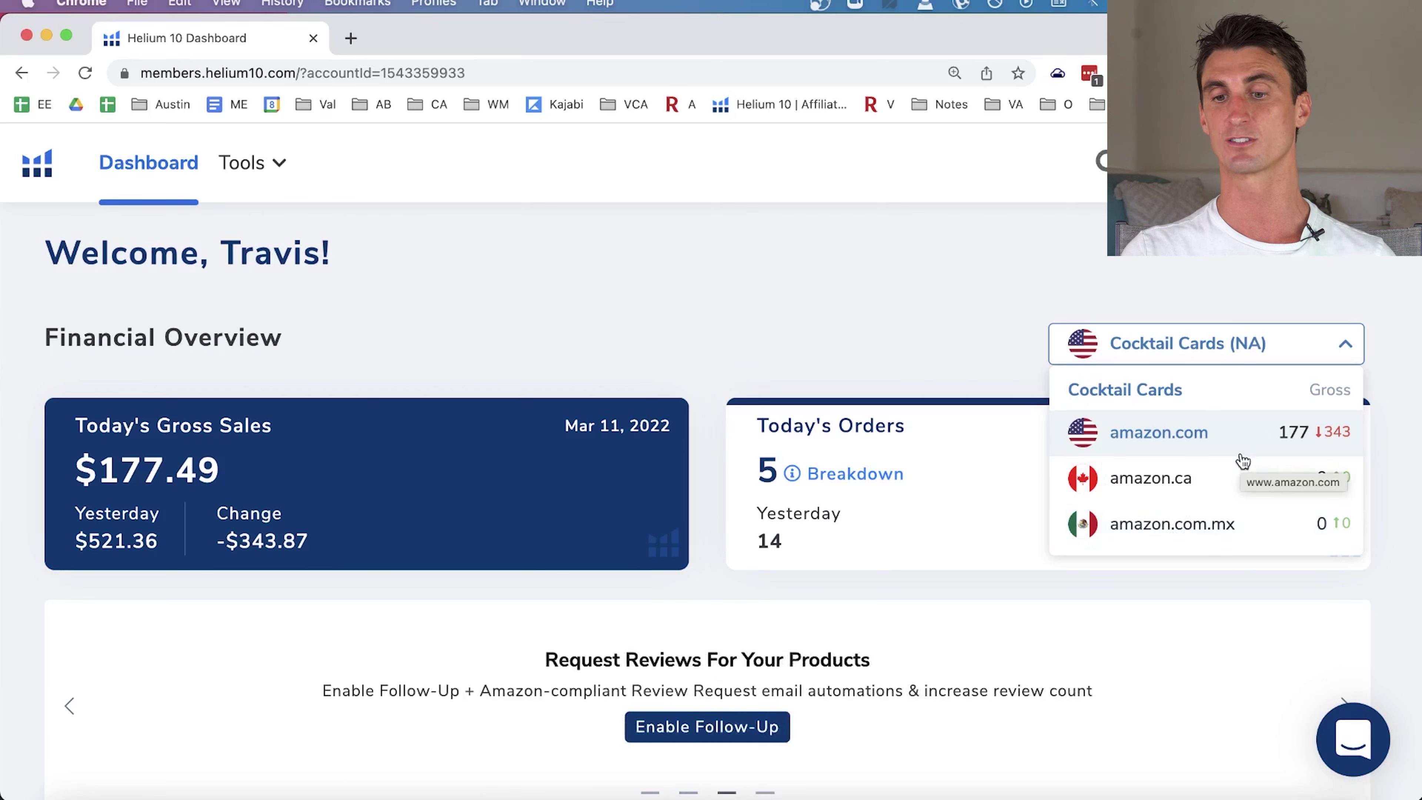
{"action": "left_click", "coordinate": [1216, 448]}
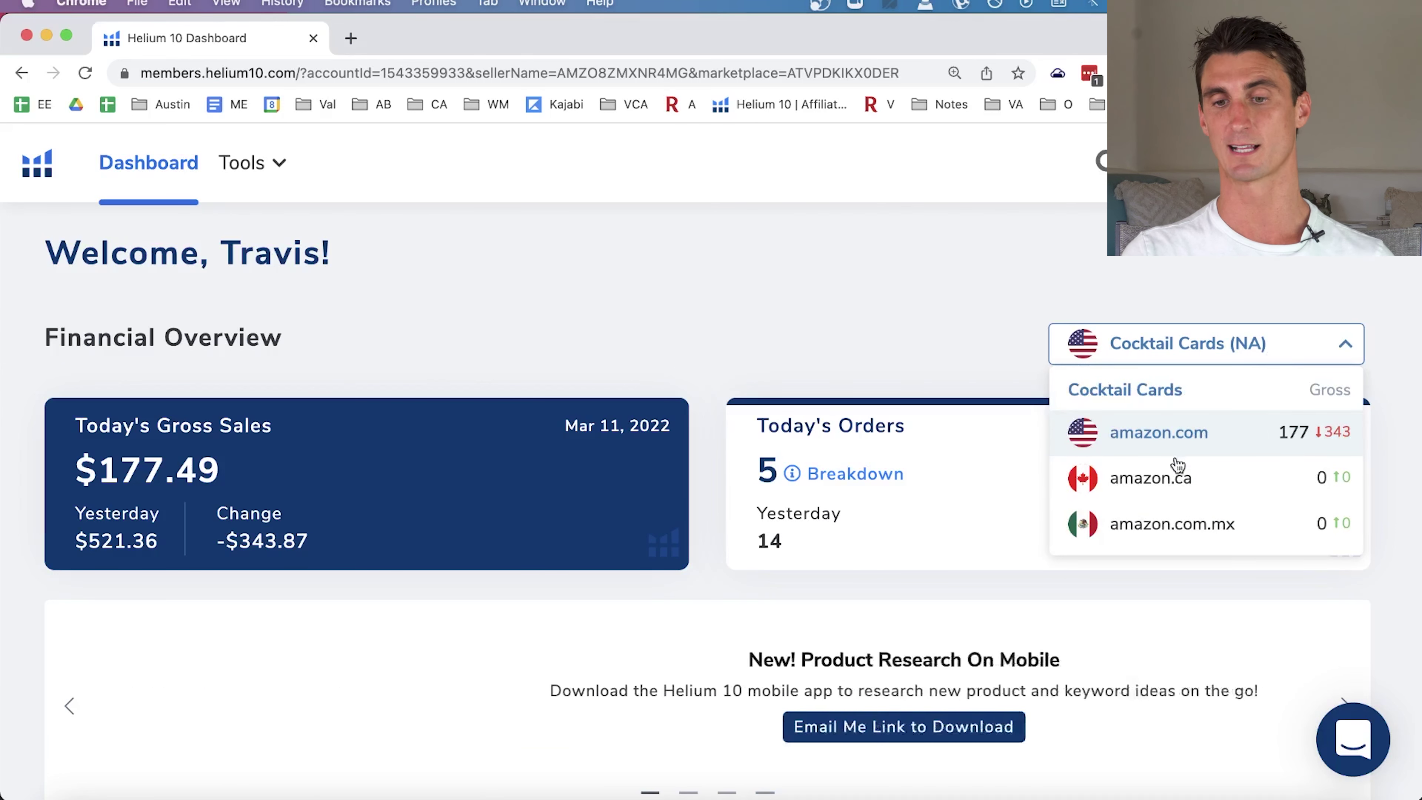
{"action": "left_click", "coordinate": [1275, 356]}
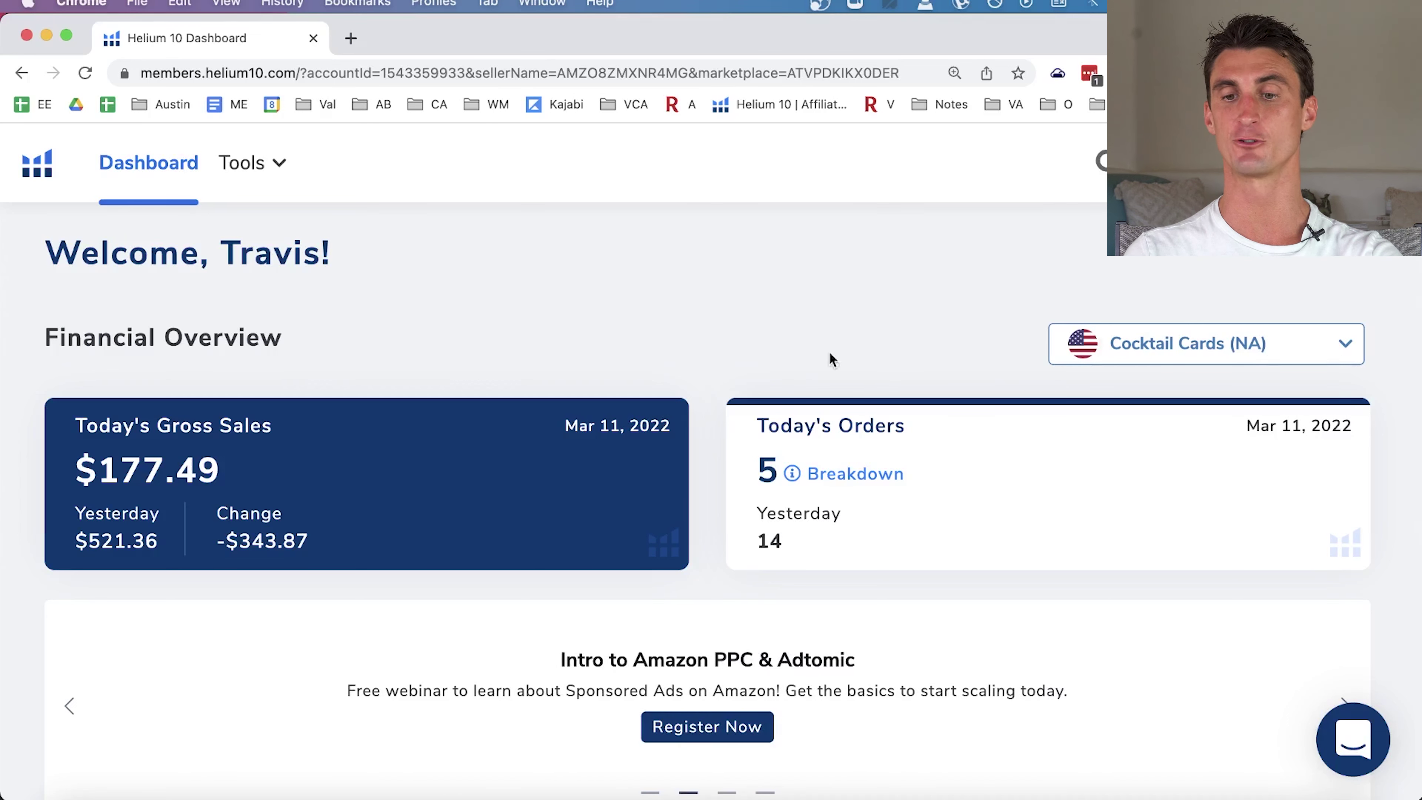
{"action": "left_click", "coordinate": [1246, 355]}
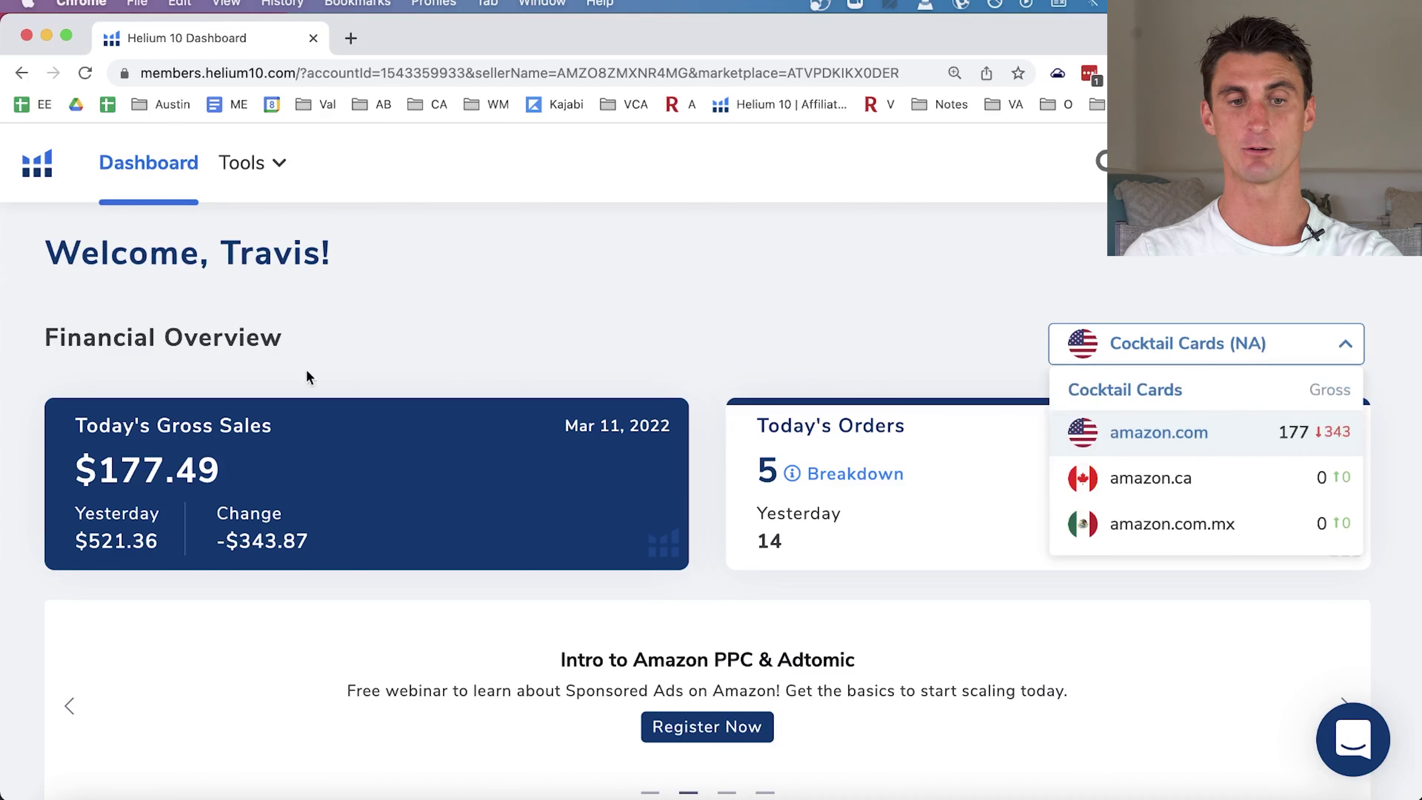
Examine the full list of Helium 10 tools across product research, keyword research, listing optimization, analytics, operations, marketing and learning.
{"action": "left_click", "coordinate": [259, 164]}
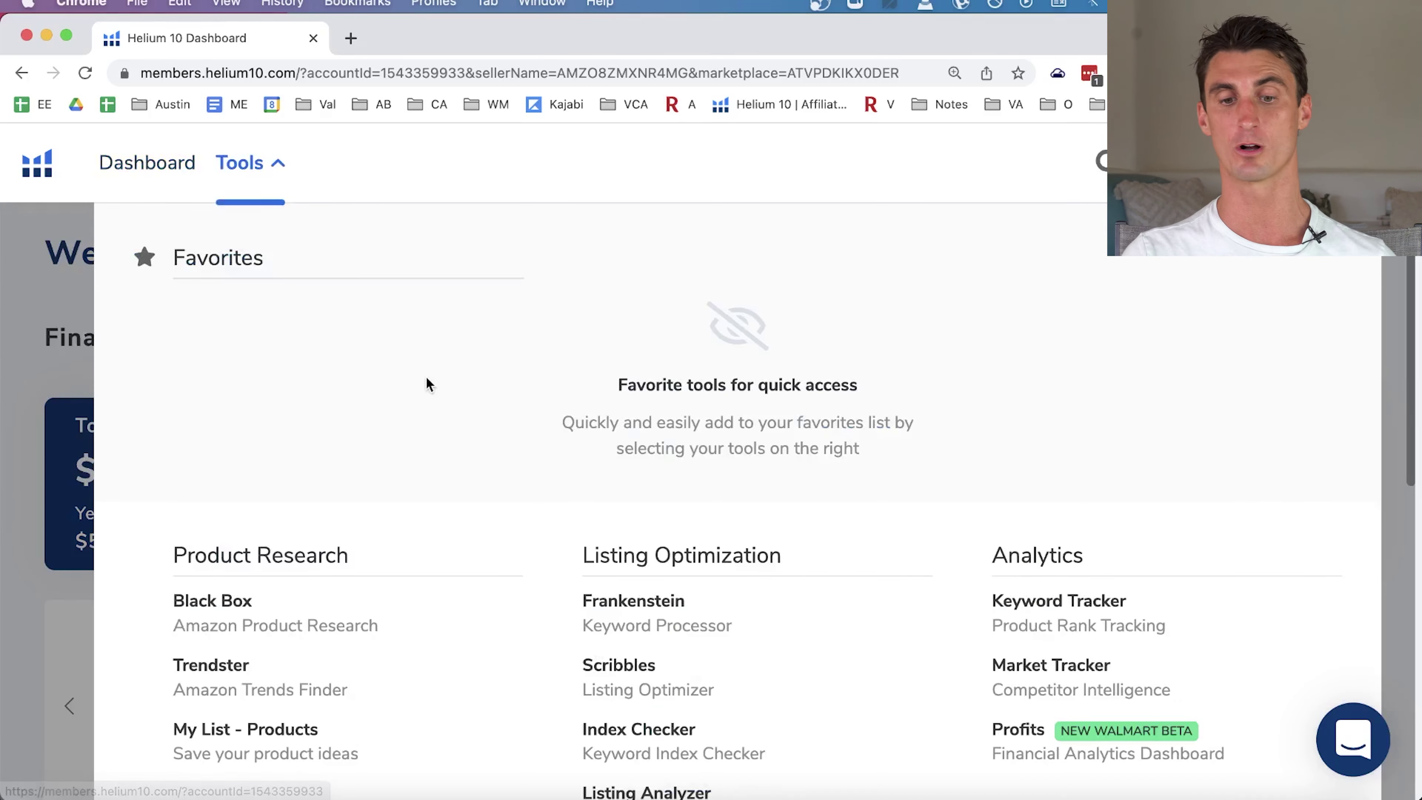
{"action": "scroll", "coordinate": [427, 383], "scroll_direction": "down", "scroll_amount": 10}
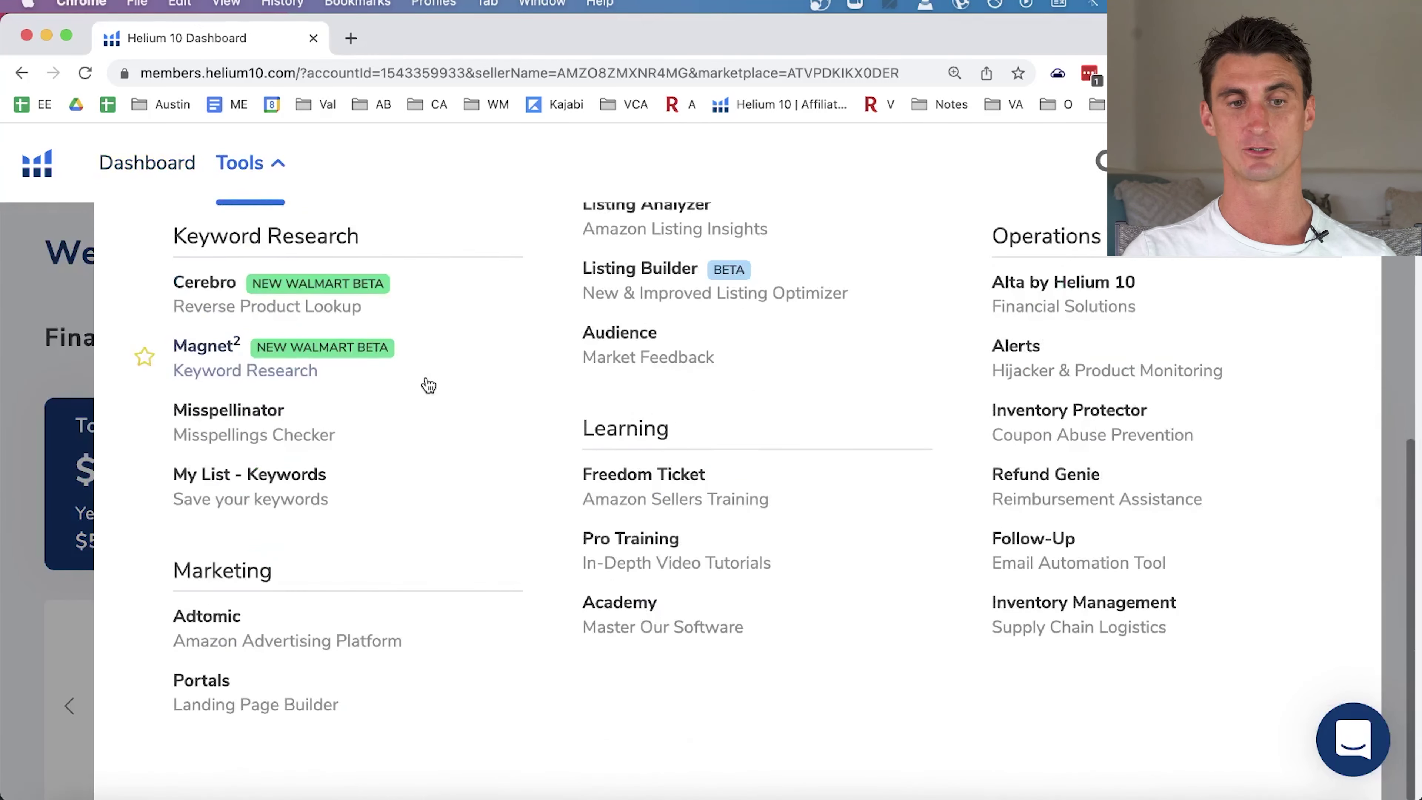
{"action": "scroll", "coordinate": [429, 386], "scroll_direction": "up", "scroll_amount": 8}
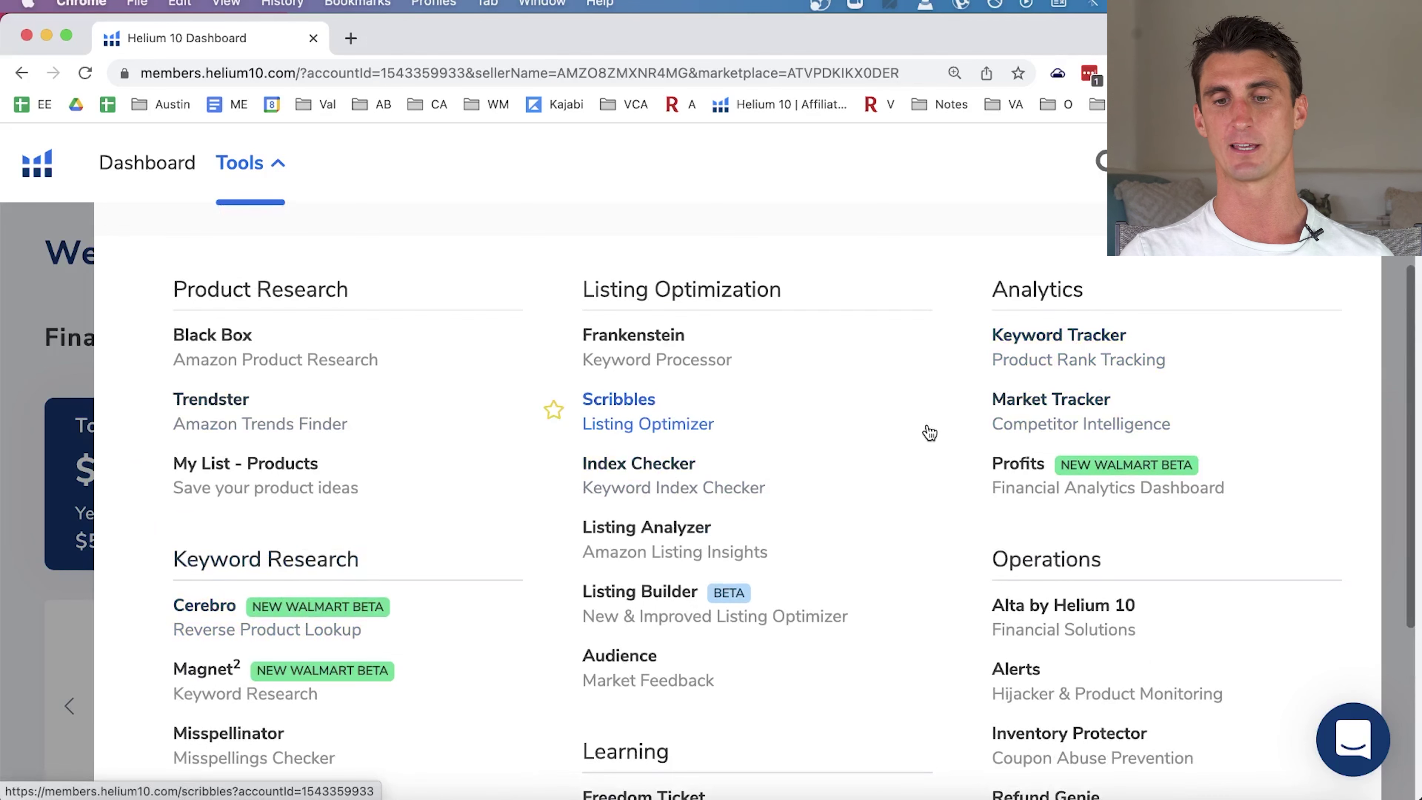
{"action": "scroll", "coordinate": [926, 432], "scroll_direction": "down", "scroll_amount": 2}
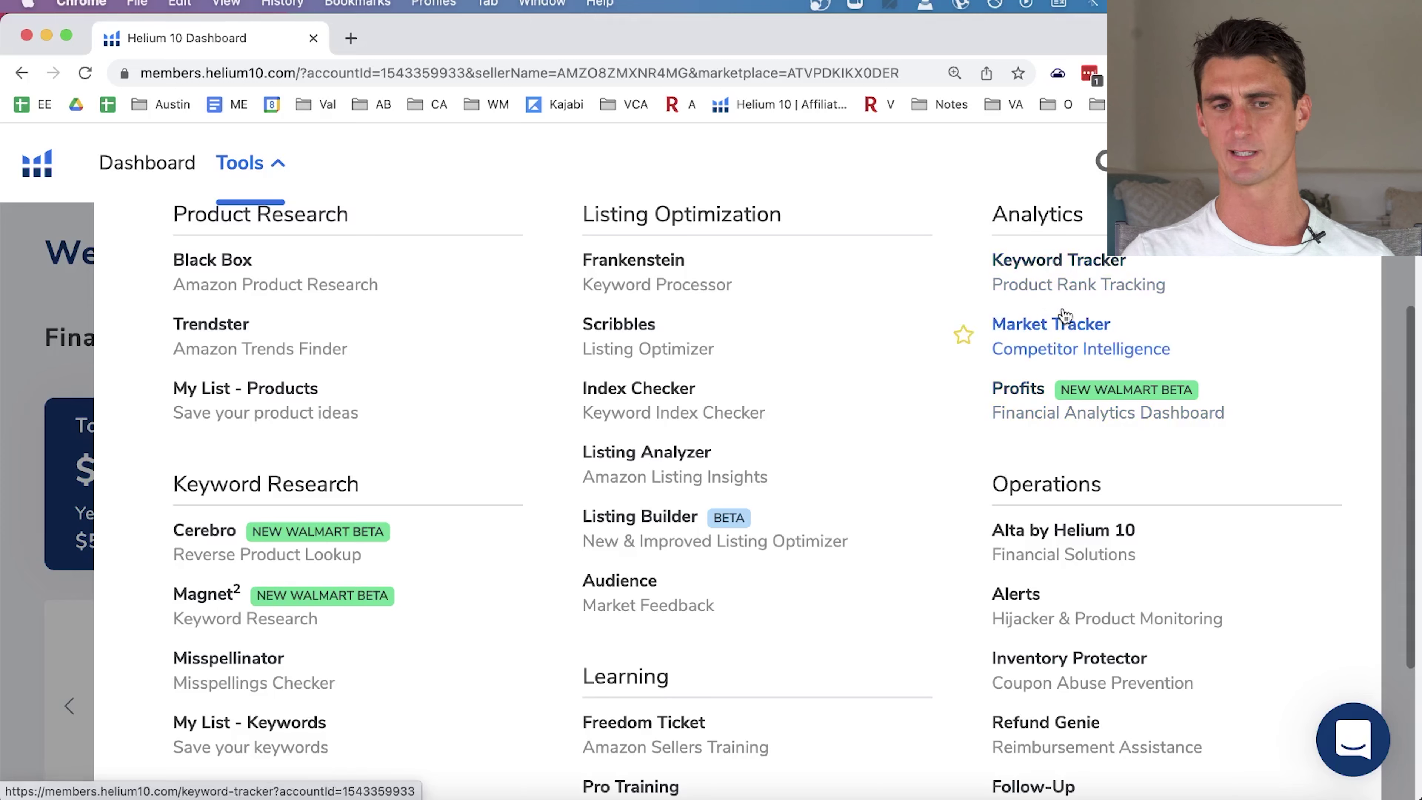
{"action": "scroll", "coordinate": [1064, 316], "scroll_direction": "up", "scroll_amount": 1}
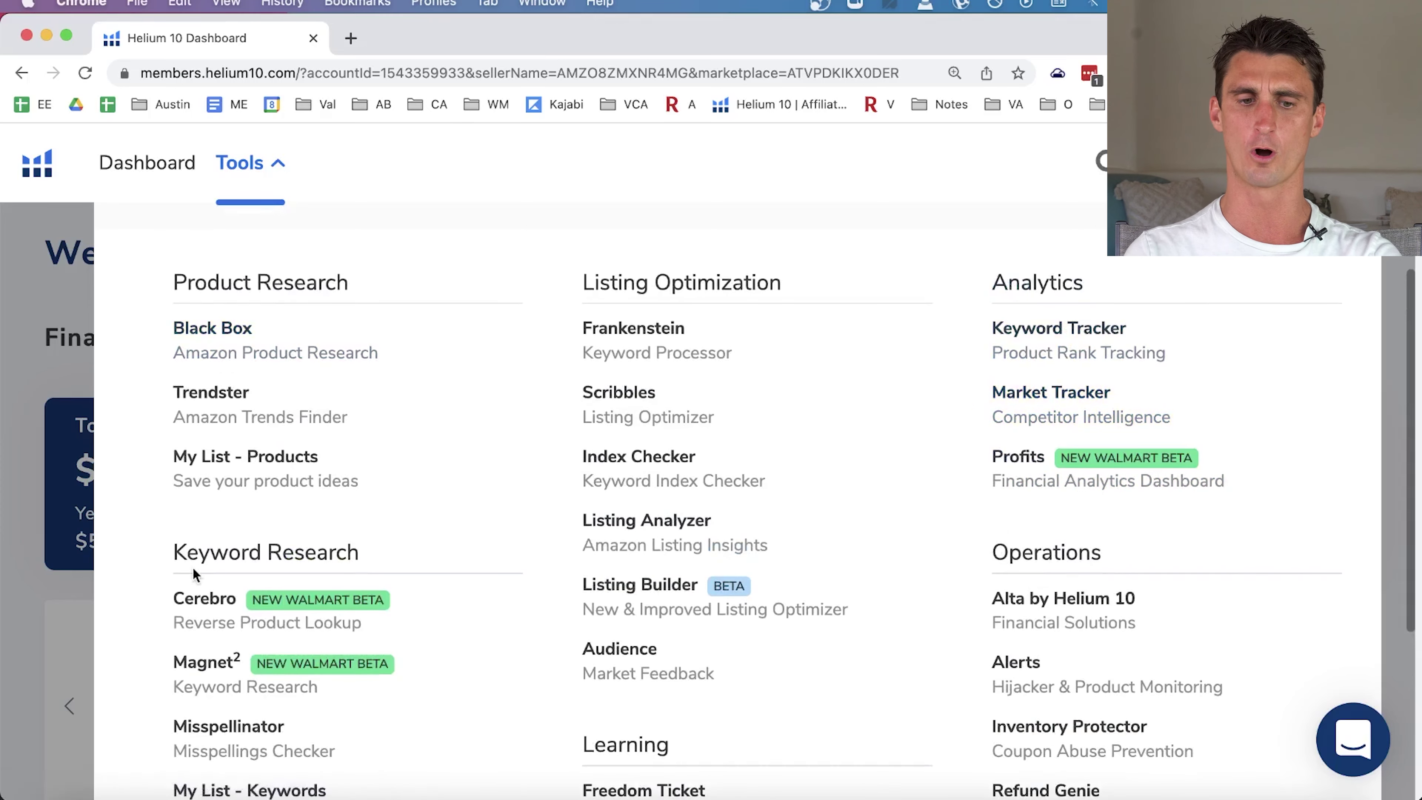
{"action": "scroll", "coordinate": [195, 575], "scroll_direction": "down", "scroll_amount": 3}
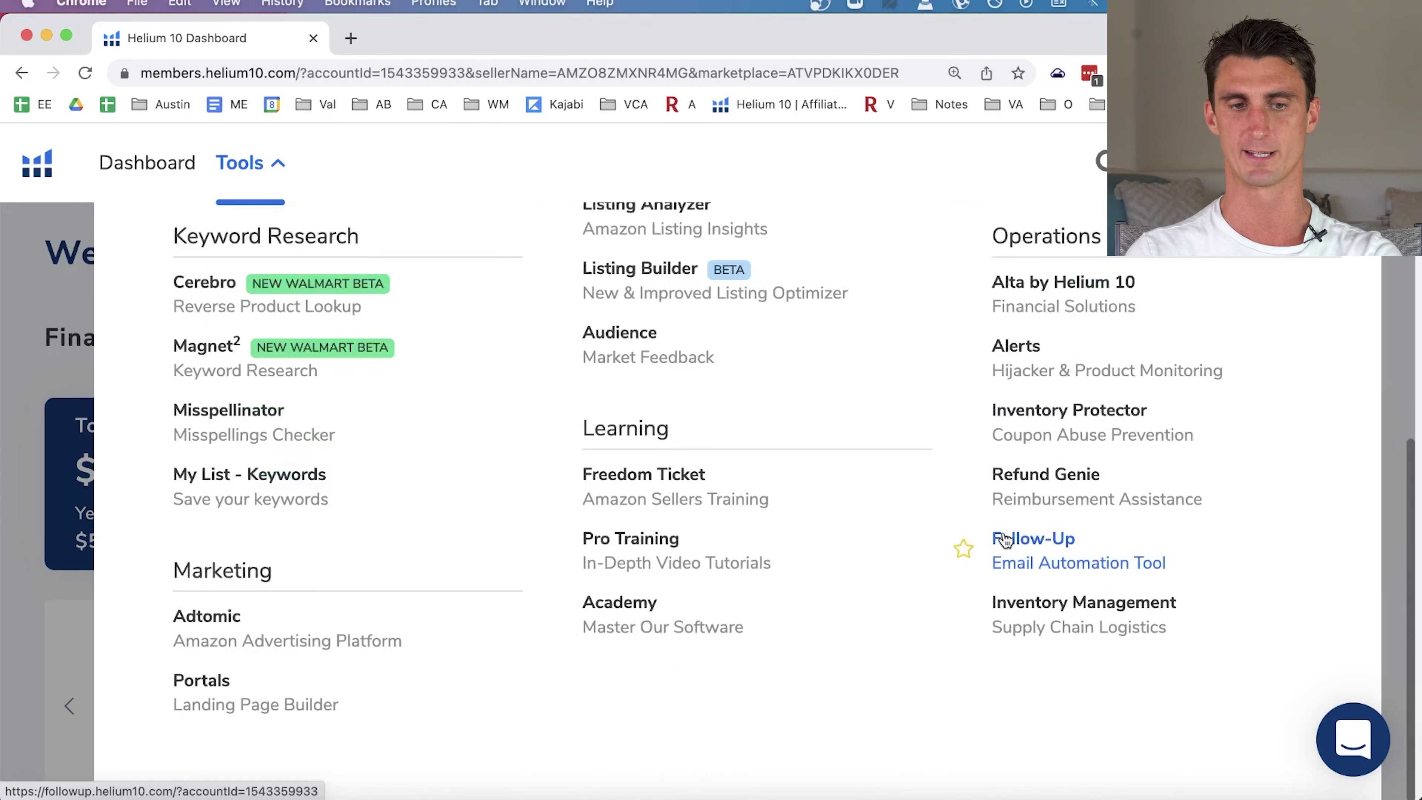
{"action": "scroll", "coordinate": [1002, 541], "scroll_direction": "up", "scroll_amount": 10}
{"action": "scroll", "coordinate": [1005, 540], "scroll_direction": "down", "scroll_amount": 5}
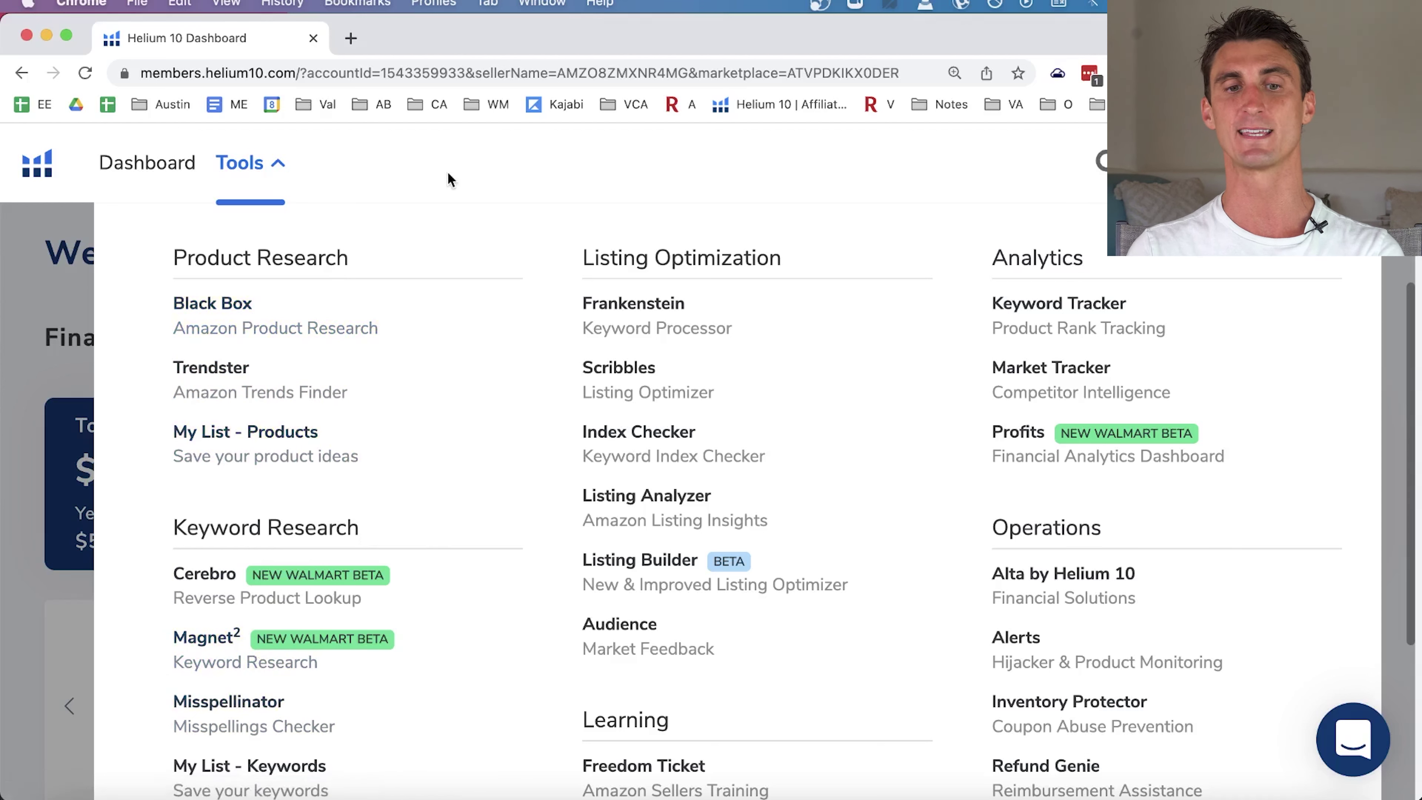
Open Amazon in a new browser tab and search for "cocktail flashcards".
{"action": "left_click", "coordinate": [349, 37]}
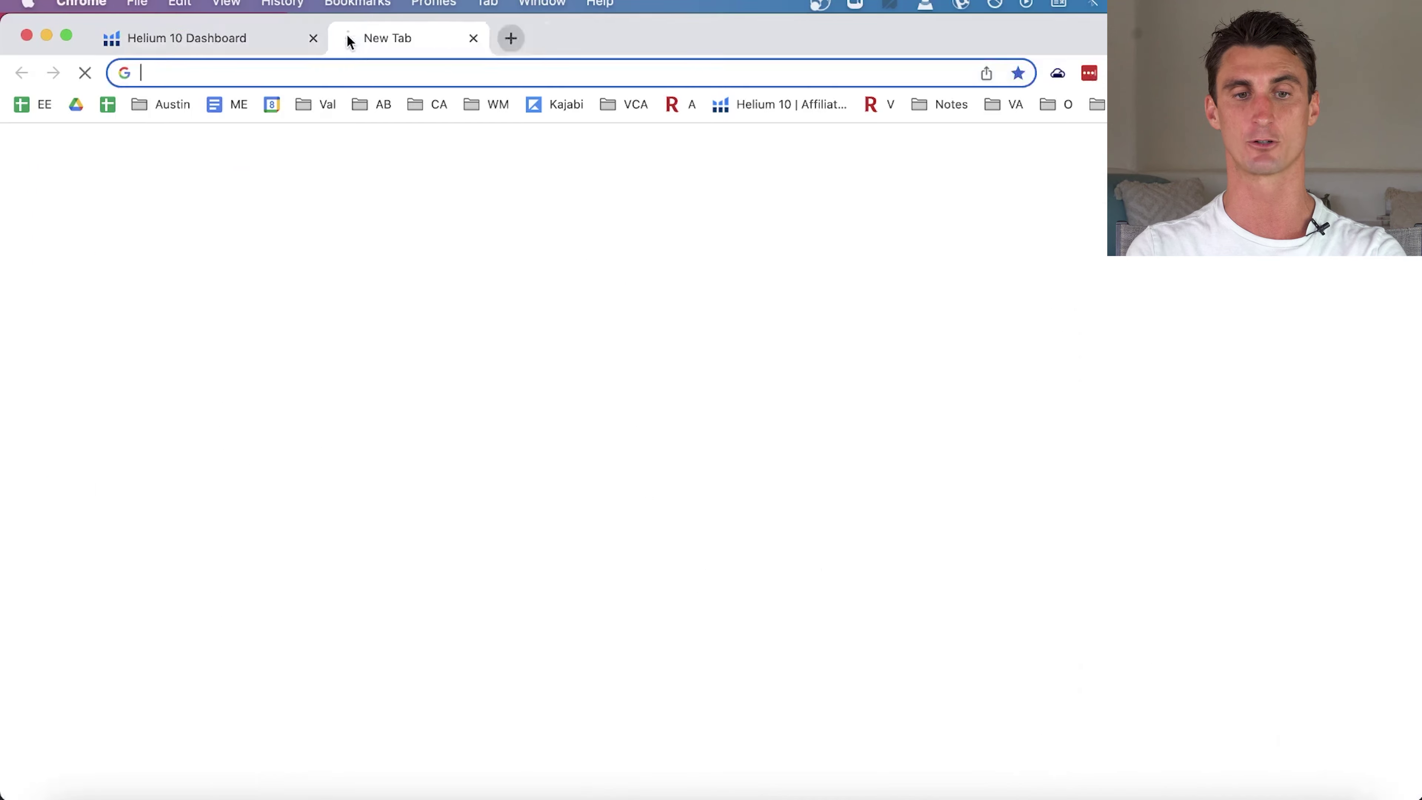
{"action": "type", "text": "a"}
{"action": "key", "text": "Return"}
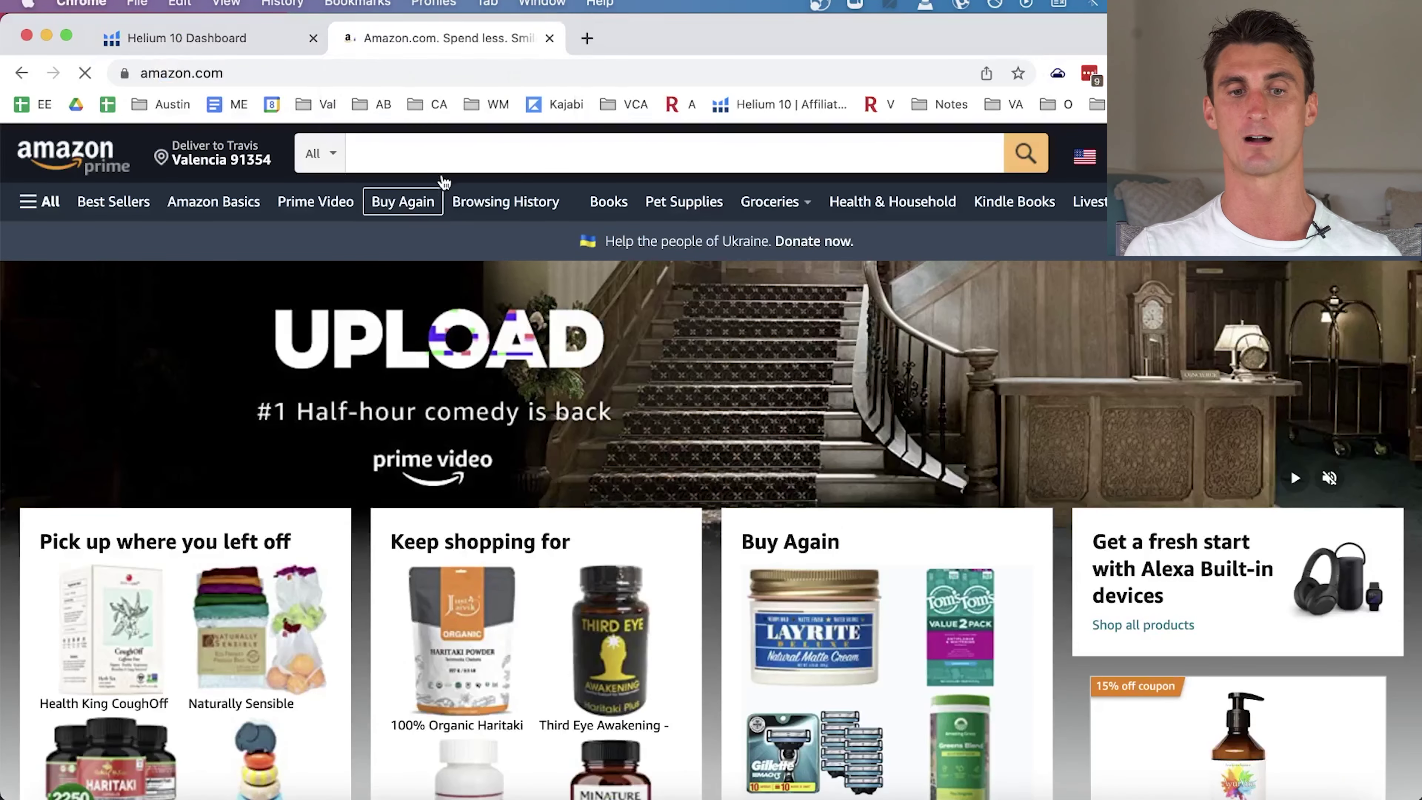
{"action": "left_click", "coordinate": [435, 150]}
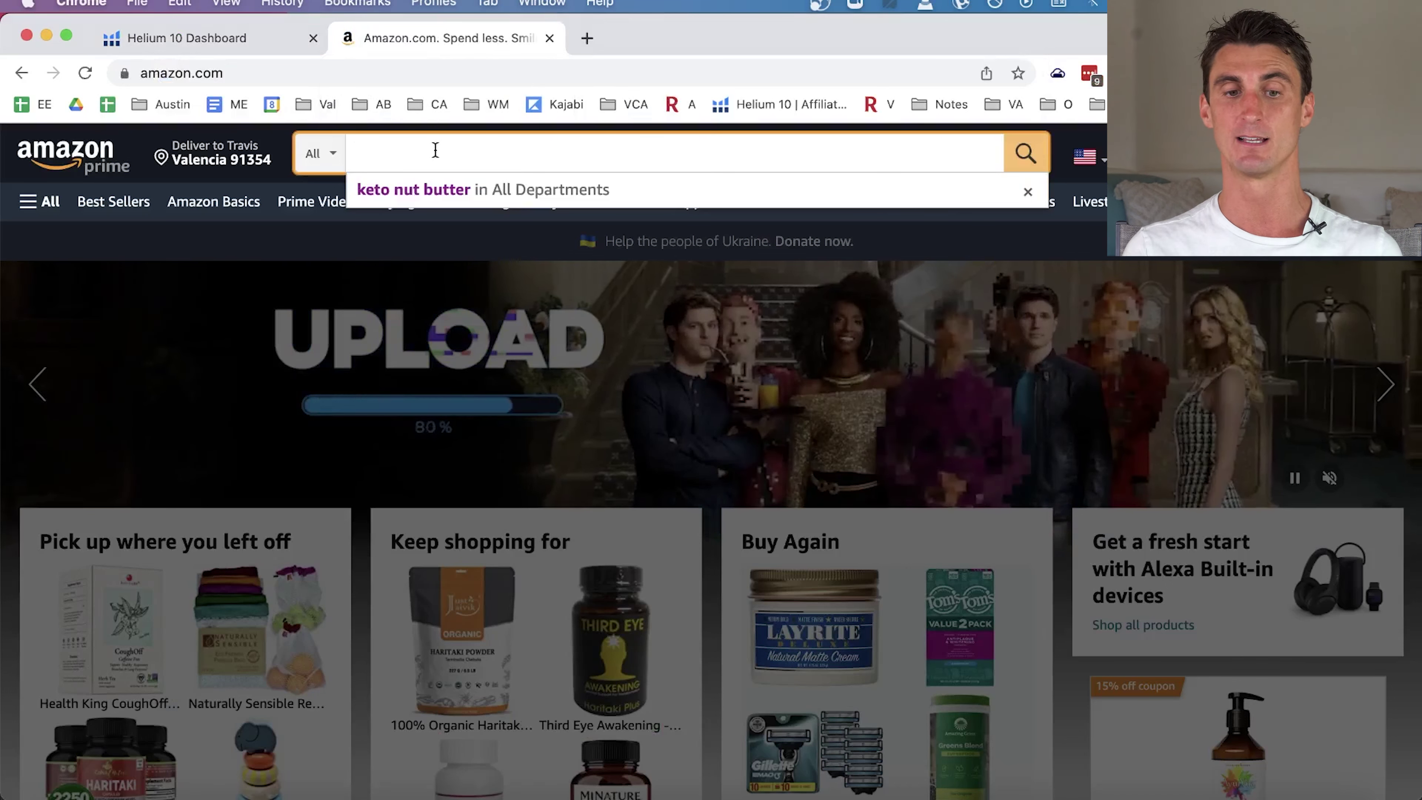
{"action": "type", "text": "cocktail flashcards"}
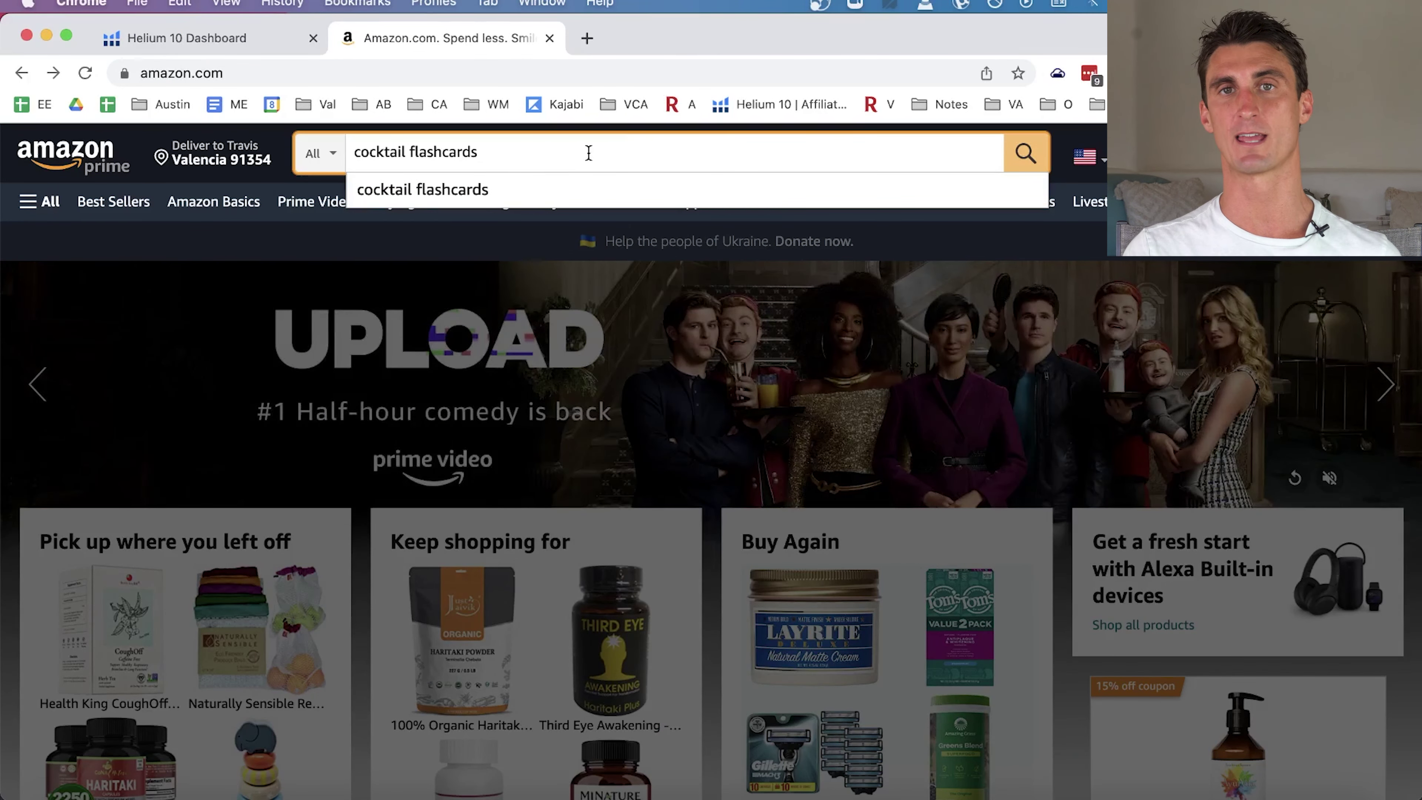
{"action": "triple_click", "coordinate": [588, 152]}
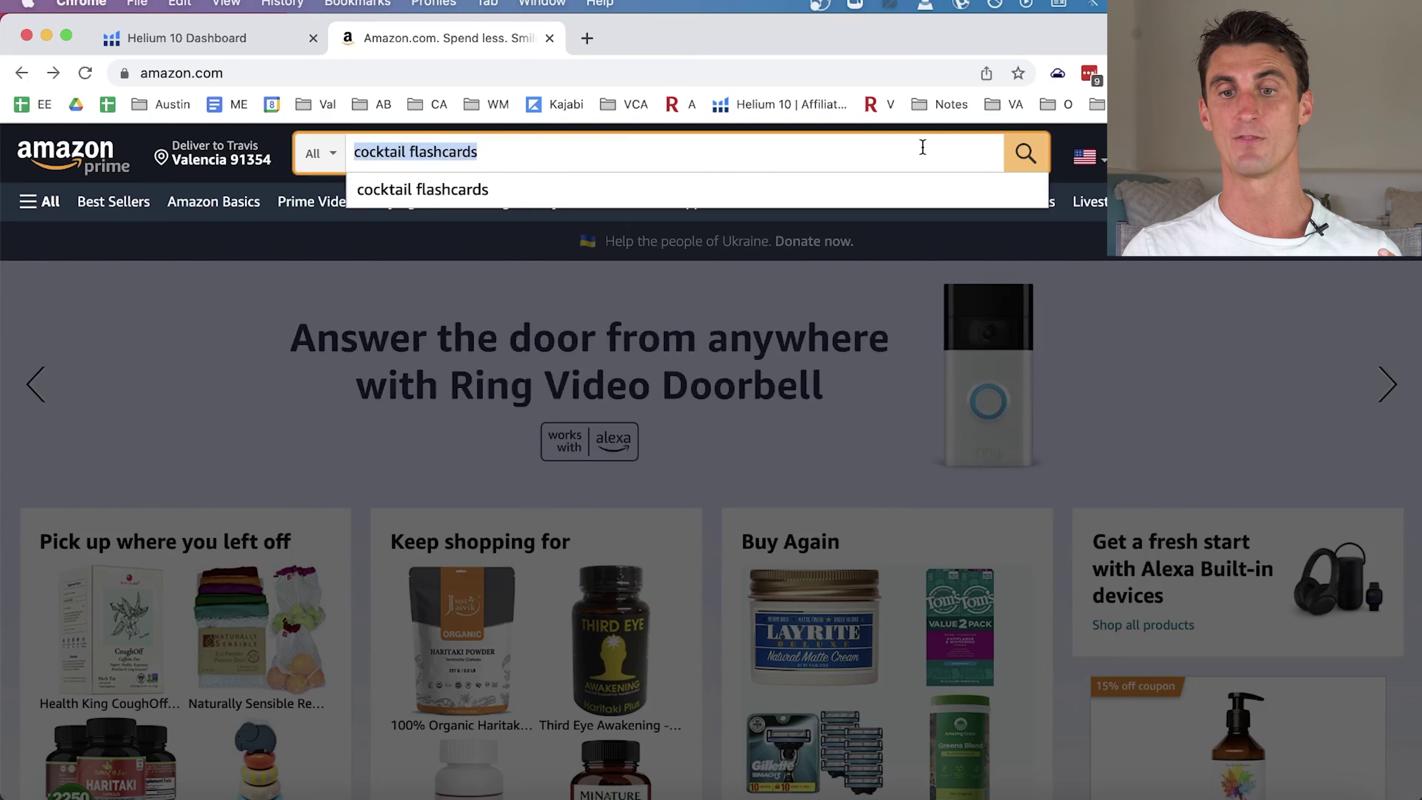
{"action": "left_click", "coordinate": [1022, 158]}
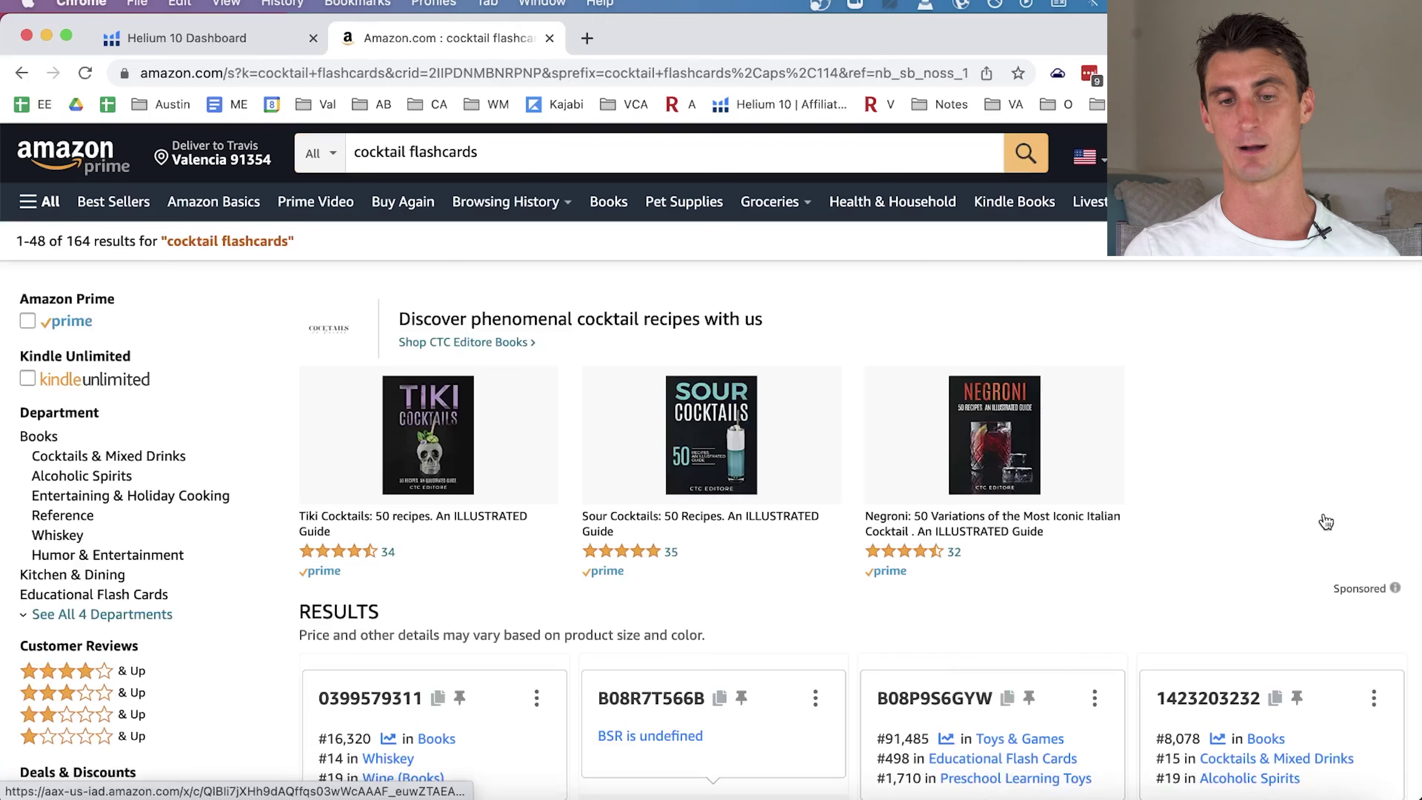
Look over the search results to find the Cocktail Cards bartender flashcard product.
{"action": "scroll", "coordinate": [1176, 459], "scroll_direction": "down", "scroll_amount": 12}
{"action": "scroll", "coordinate": [961, 522], "scroll_direction": "up", "scroll_amount": 1}
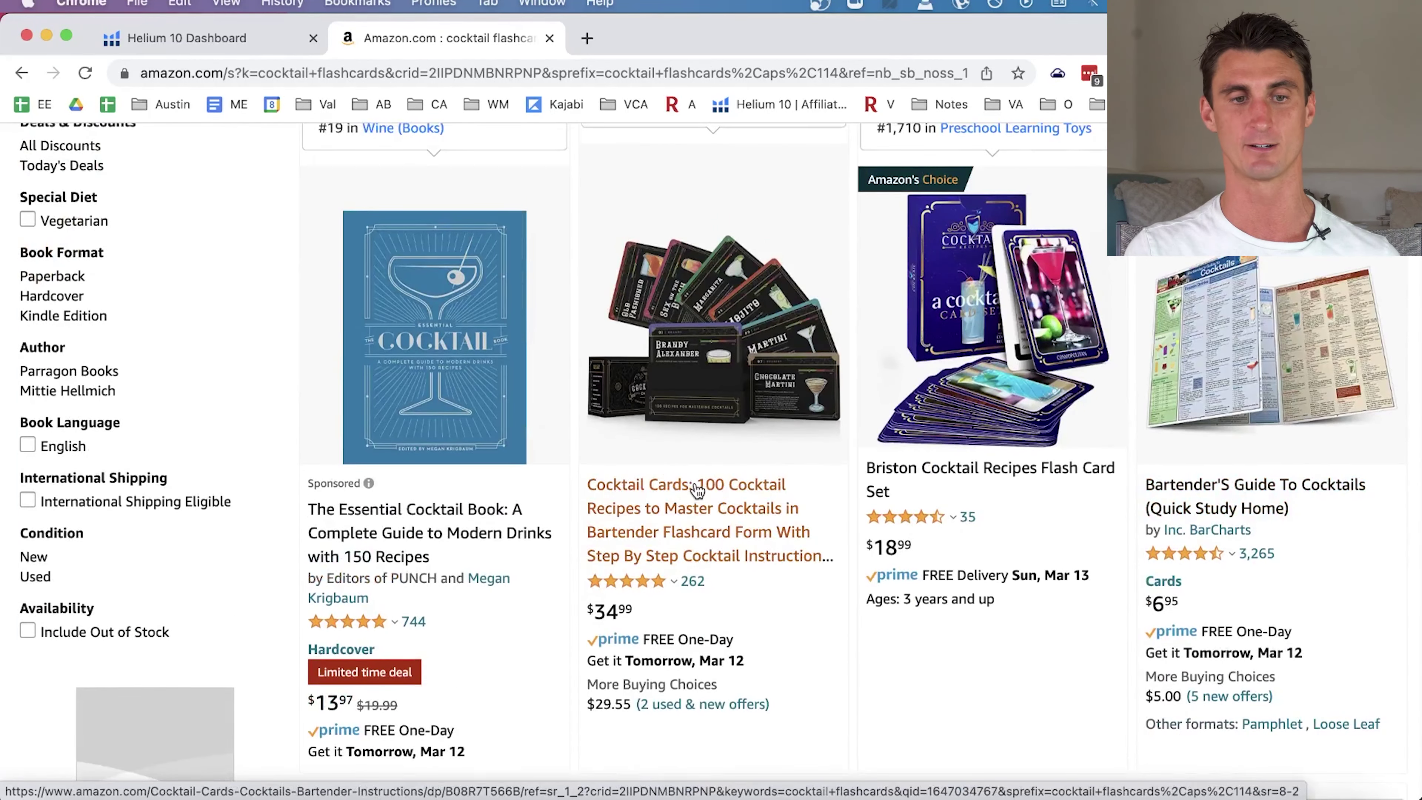
{"action": "scroll", "coordinate": [677, 482], "scroll_direction": "up", "scroll_amount": 12}
Return to Helium 10 and get keywords for "bartender flashcards" with the Magnet keyword research tool.
{"action": "left_click", "coordinate": [168, 37]}
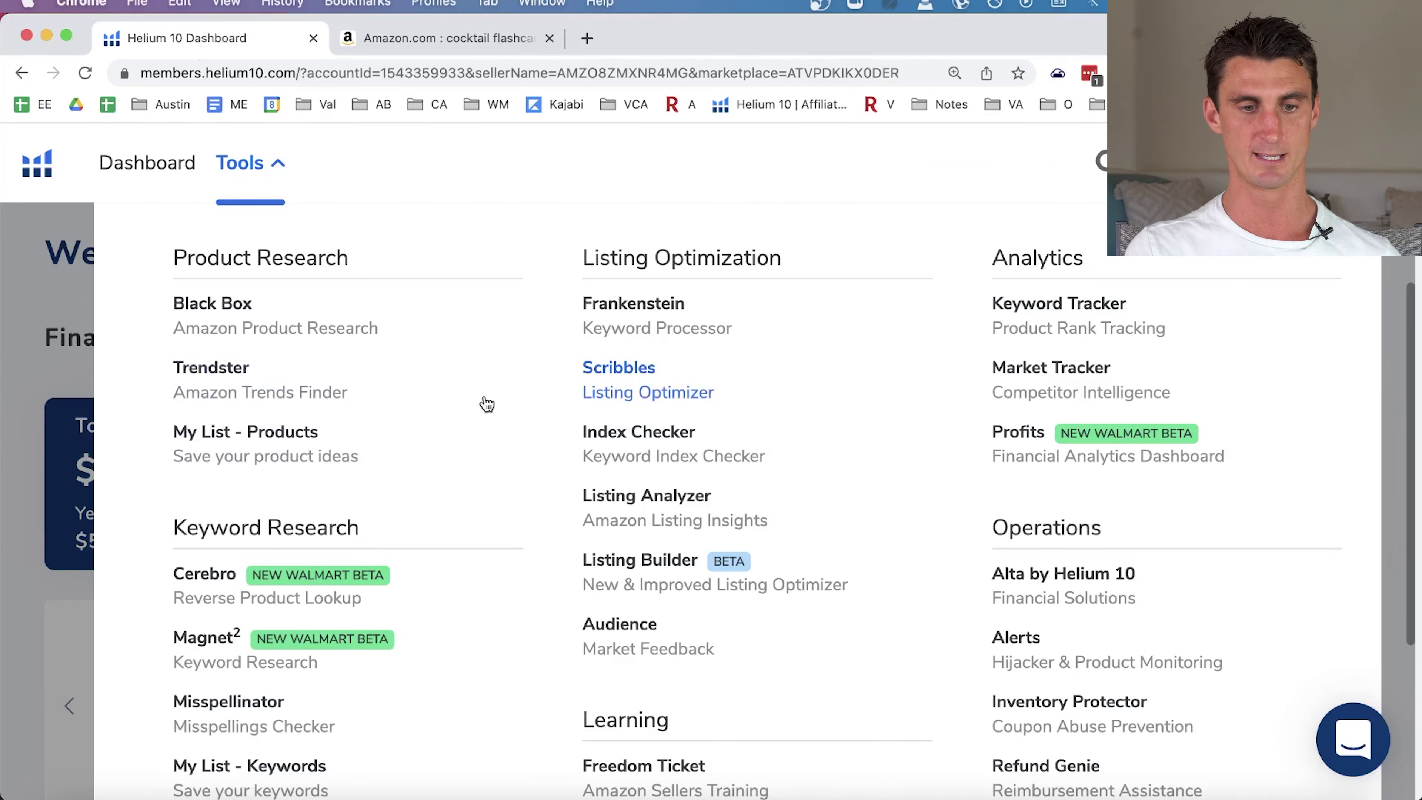
{"action": "left_click", "coordinate": [213, 659]}
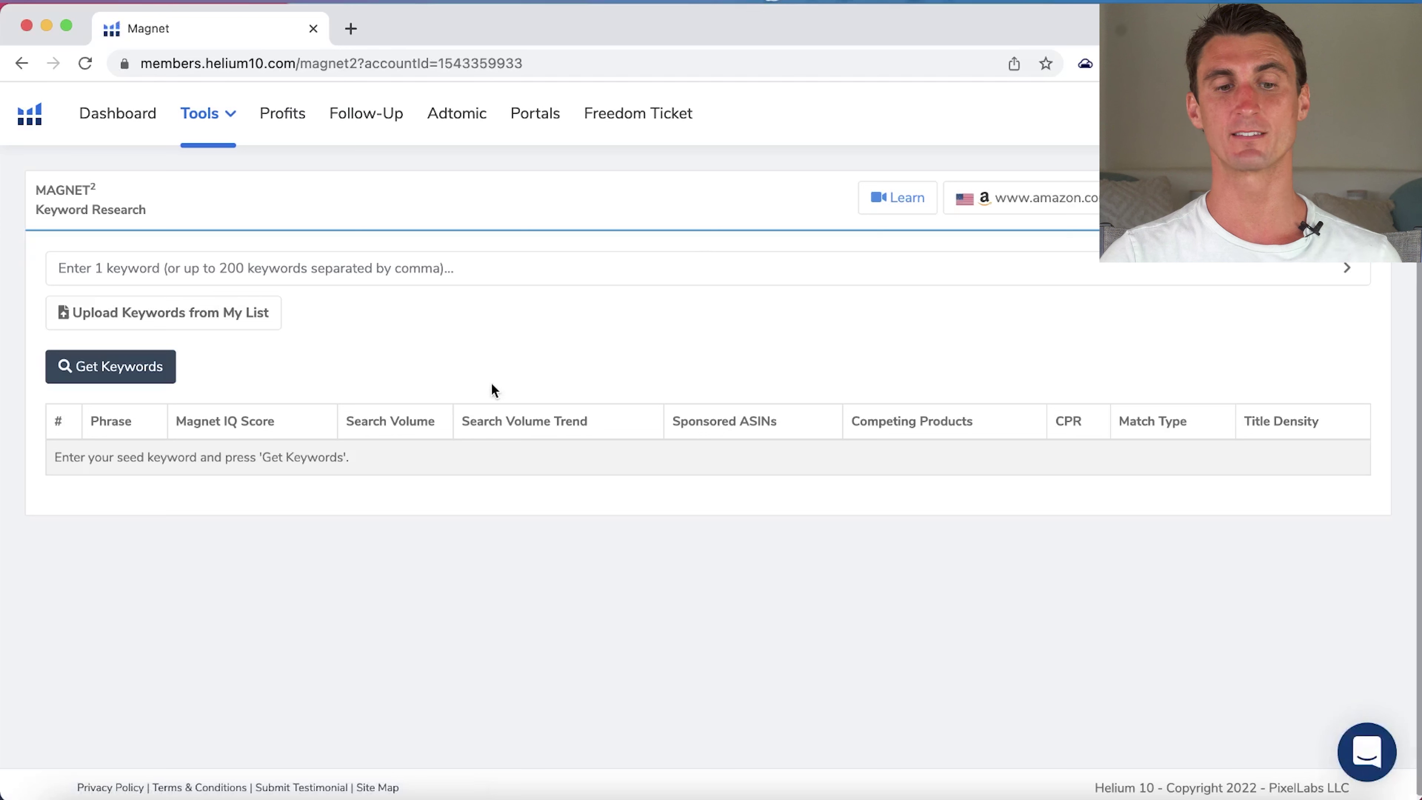
{"action": "left_click", "coordinate": [296, 269]}
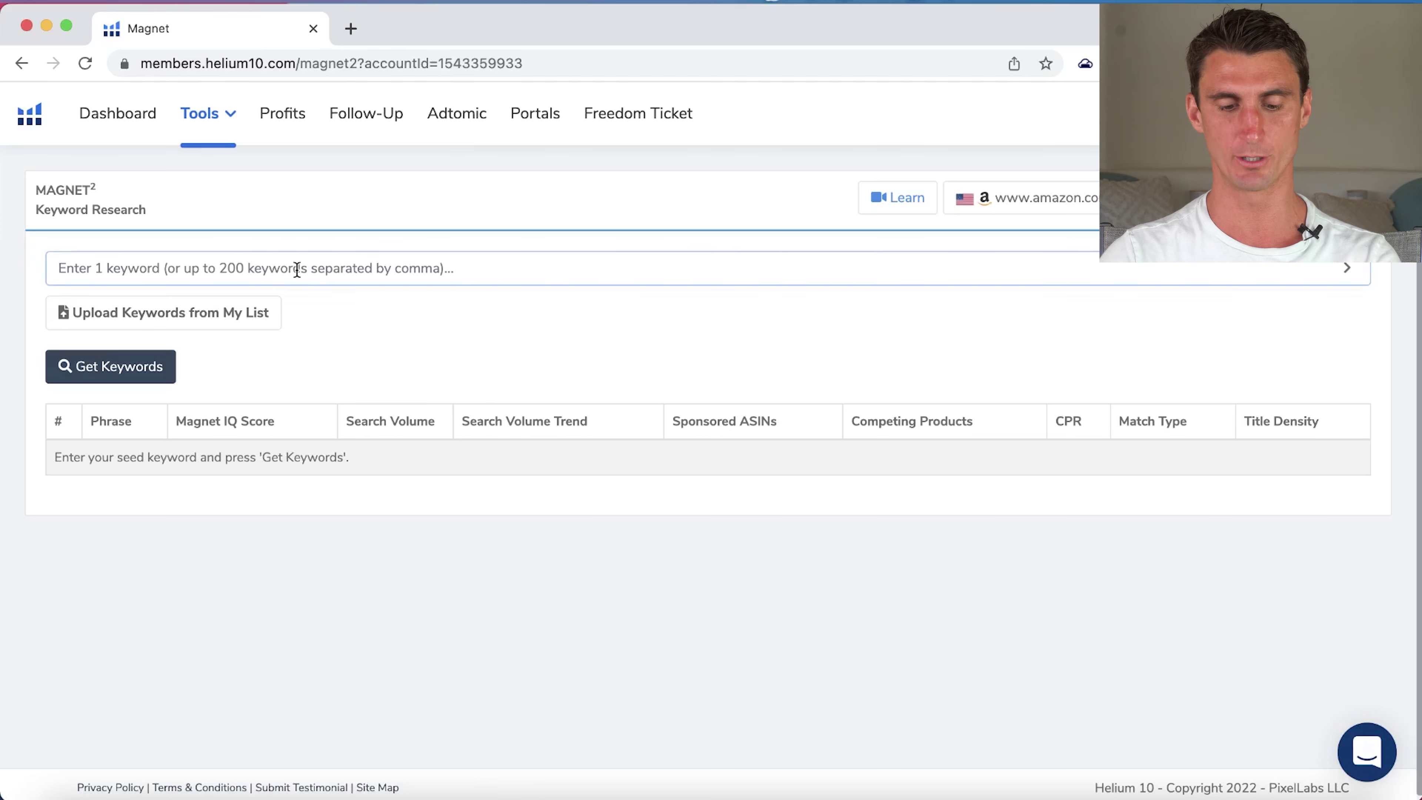
{"action": "type", "text": "bartender flashcards"}
{"action": "left_click", "coordinate": [440, 338]}
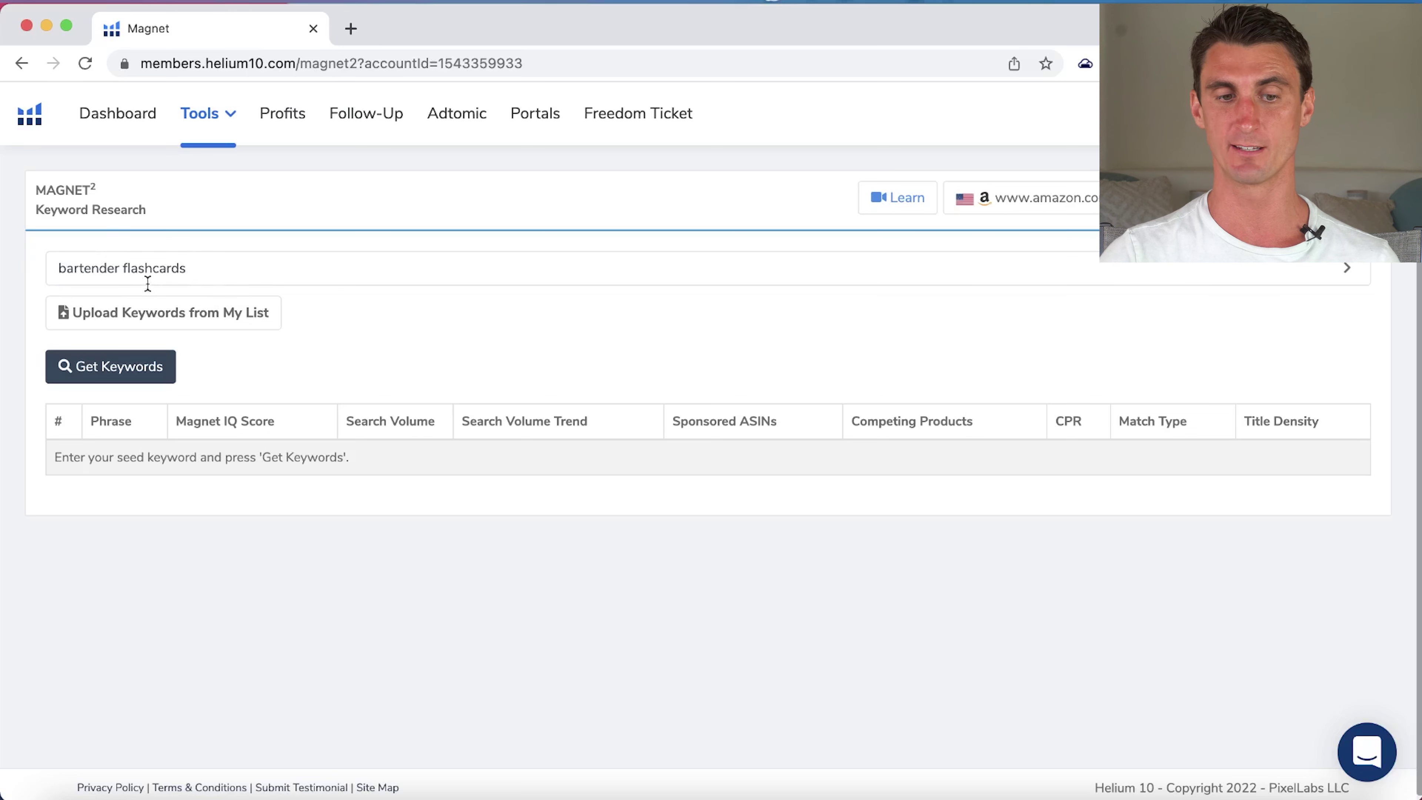
{"action": "left_click", "coordinate": [153, 365]}
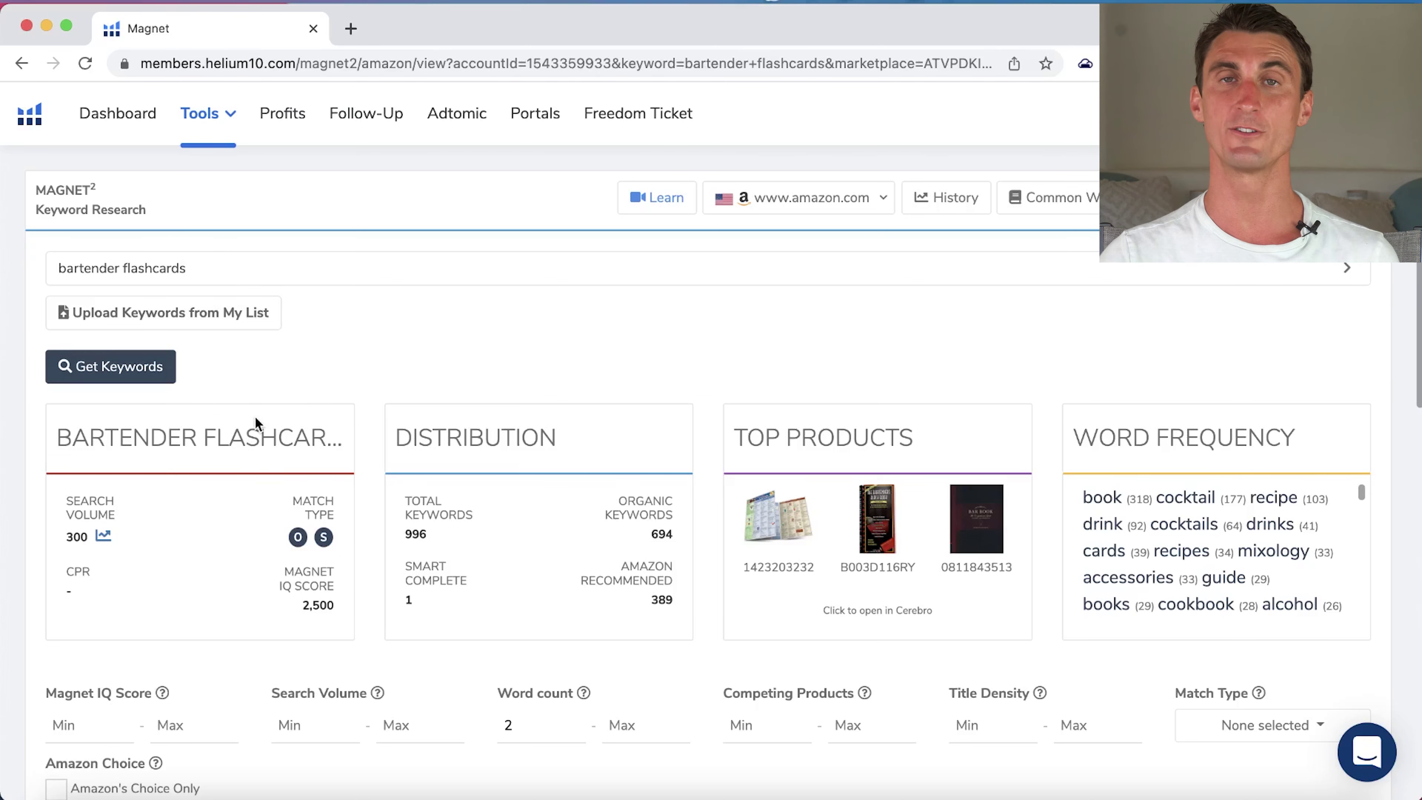
Examine the Magnet summary and keyword table for "bartender flashcards", including search volume and competing products.
{"action": "scroll", "coordinate": [255, 418], "scroll_direction": "down", "scroll_amount": 5}
{"action": "scroll", "coordinate": [254, 423], "scroll_direction": "down", "scroll_amount": 10}
{"action": "scroll", "coordinate": [254, 423], "scroll_direction": "up", "scroll_amount": 2}
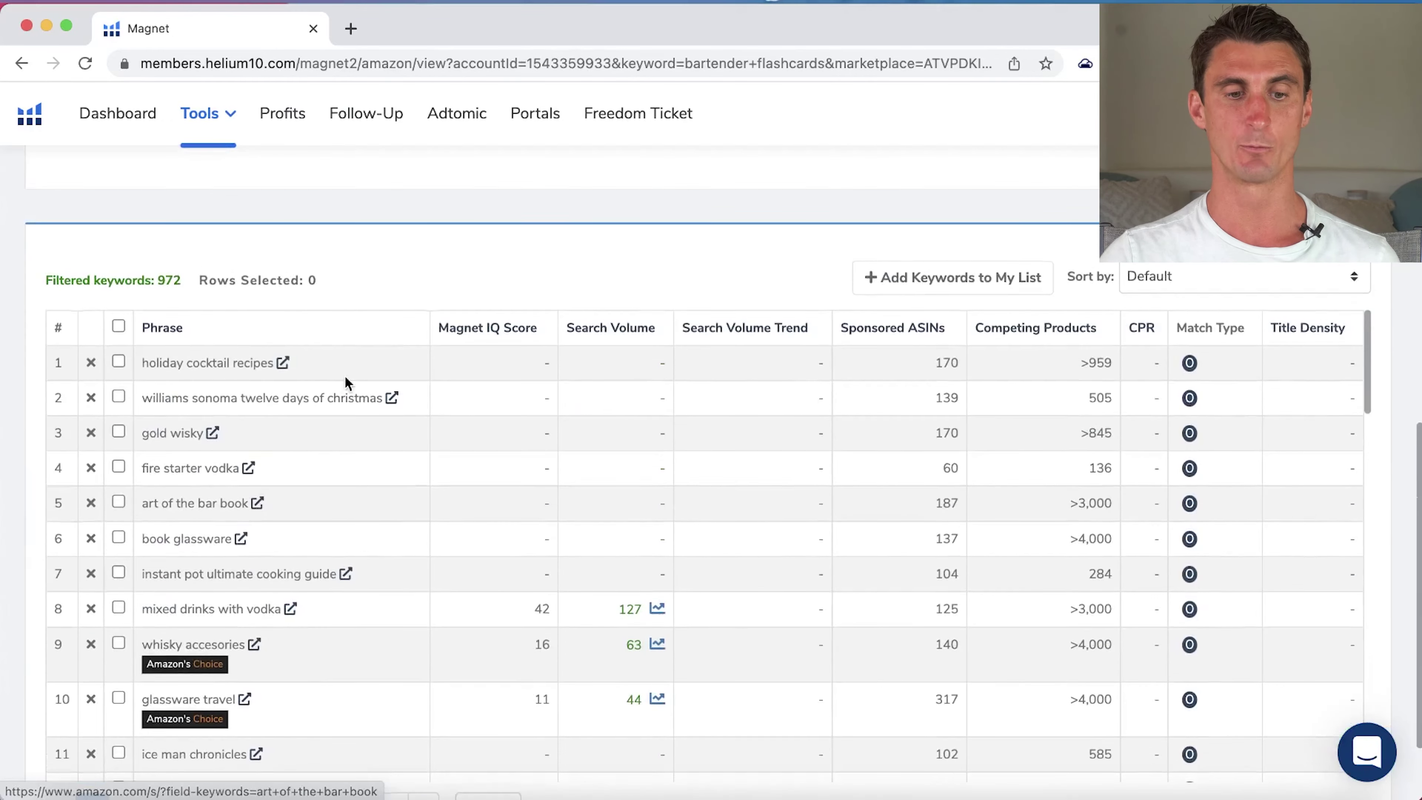
{"action": "scroll", "coordinate": [127, 288], "scroll_direction": "up", "scroll_amount": 14}
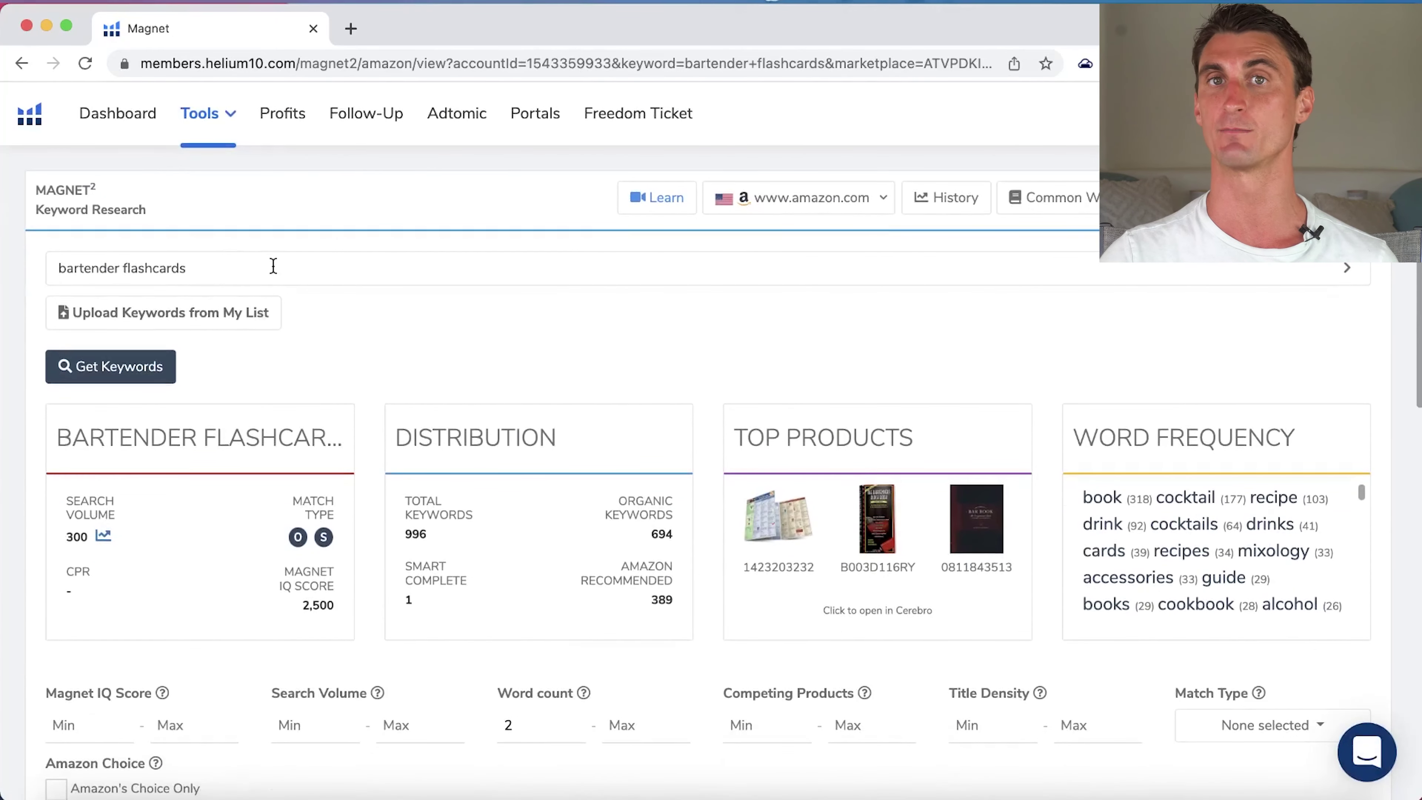
{"action": "scroll", "coordinate": [238, 267], "scroll_direction": "down", "scroll_amount": 10}
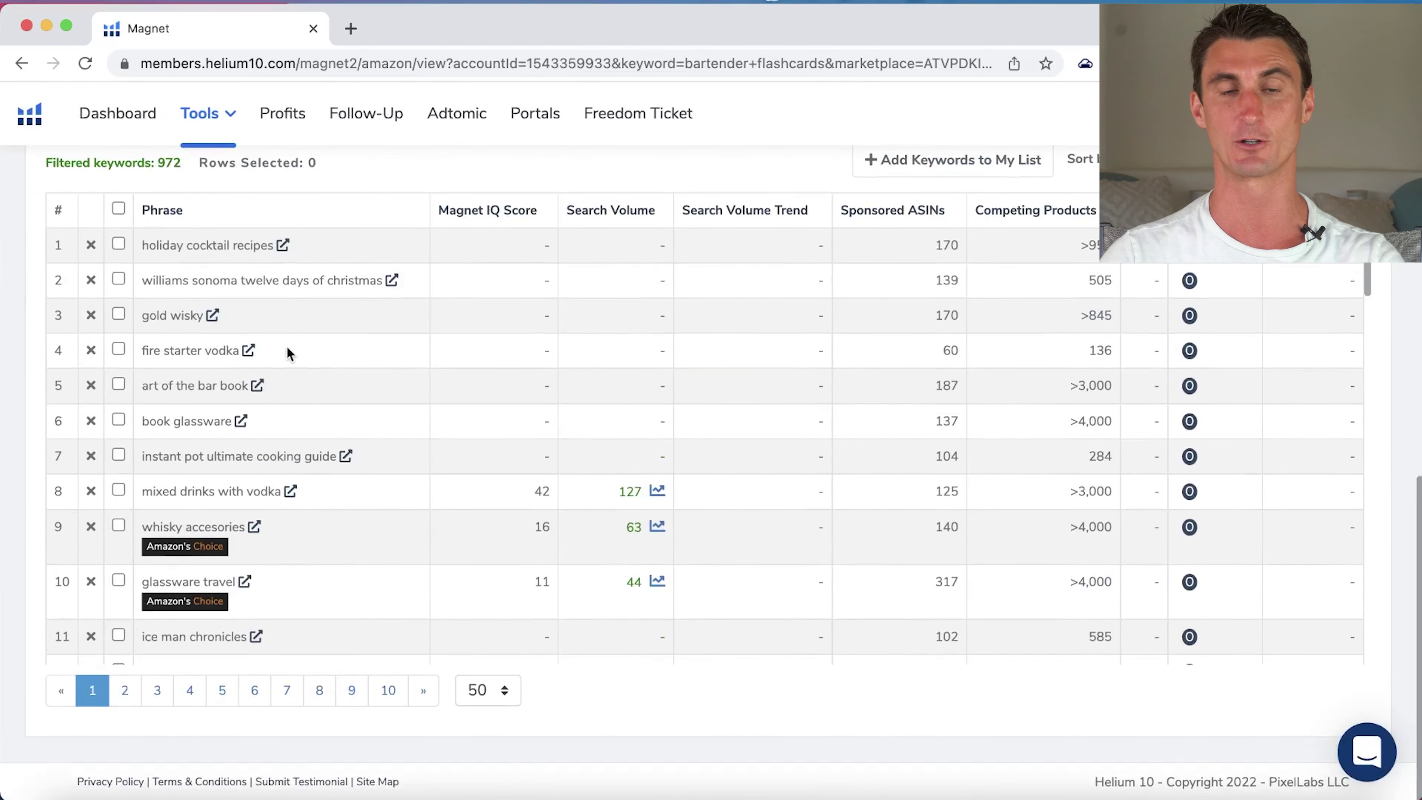
Replace the Magnet search phrase with "bartender book" and get its keywords.
{"action": "scroll", "coordinate": [286, 352], "scroll_direction": "up", "scroll_amount": 10}
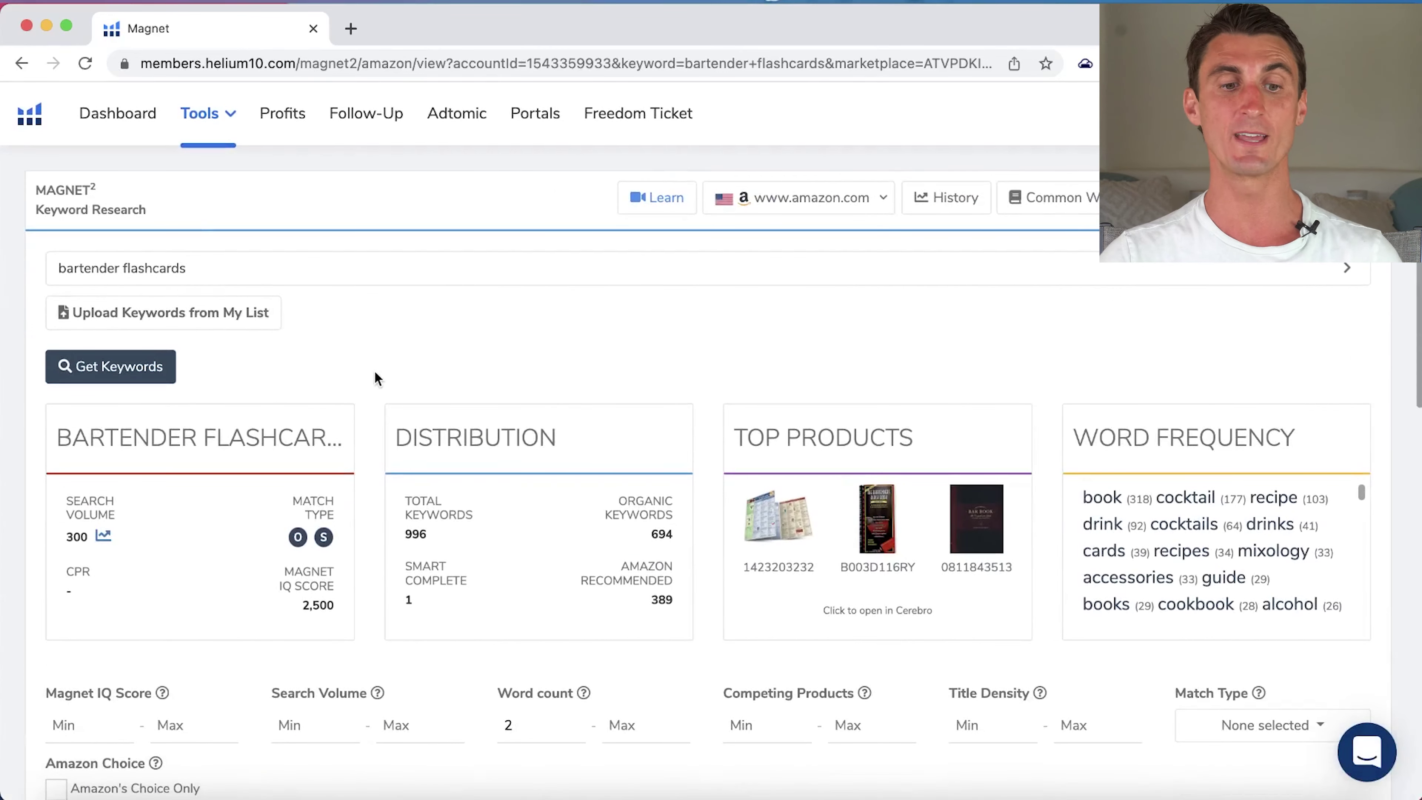
{"action": "left_click", "coordinate": [161, 270]}
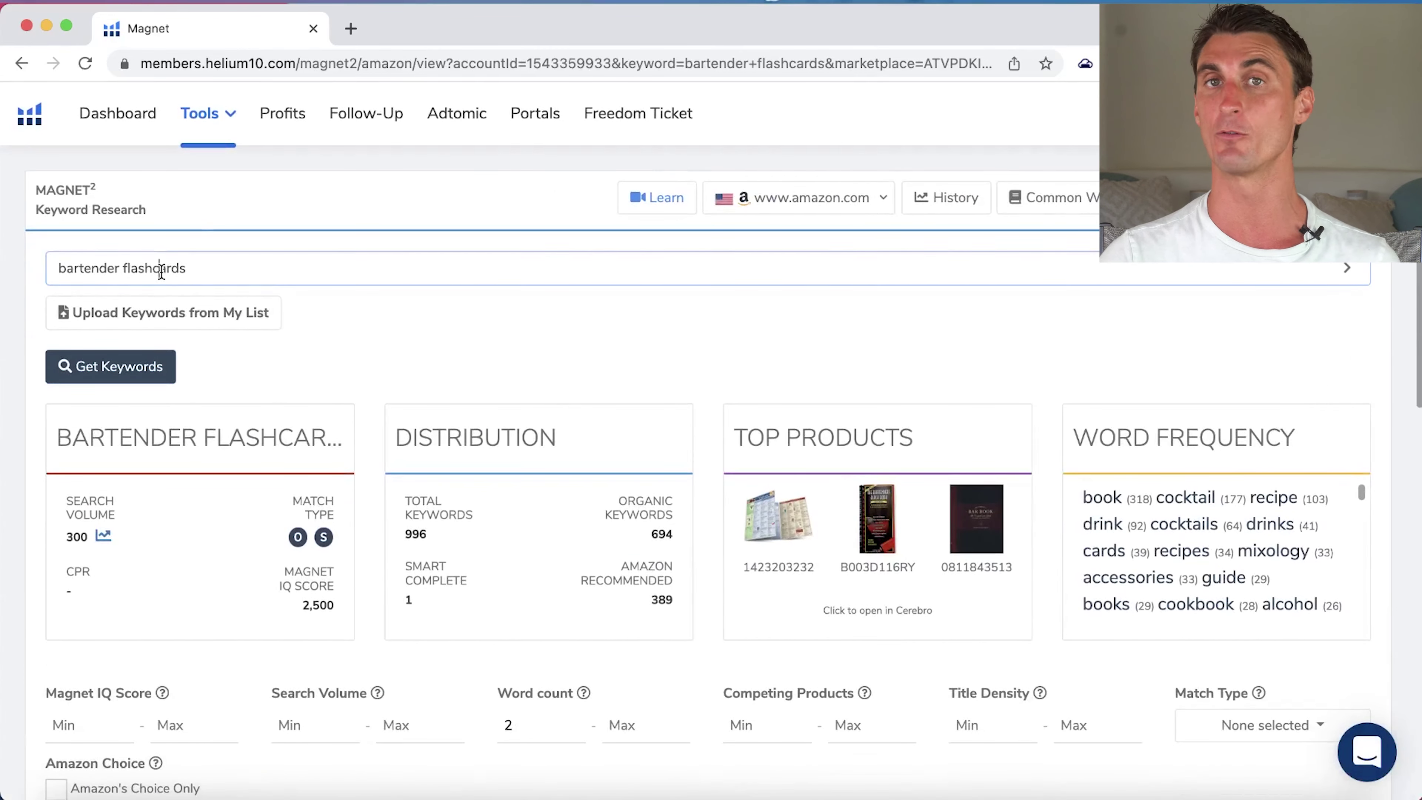
{"action": "double_click", "coordinate": [217, 269]}
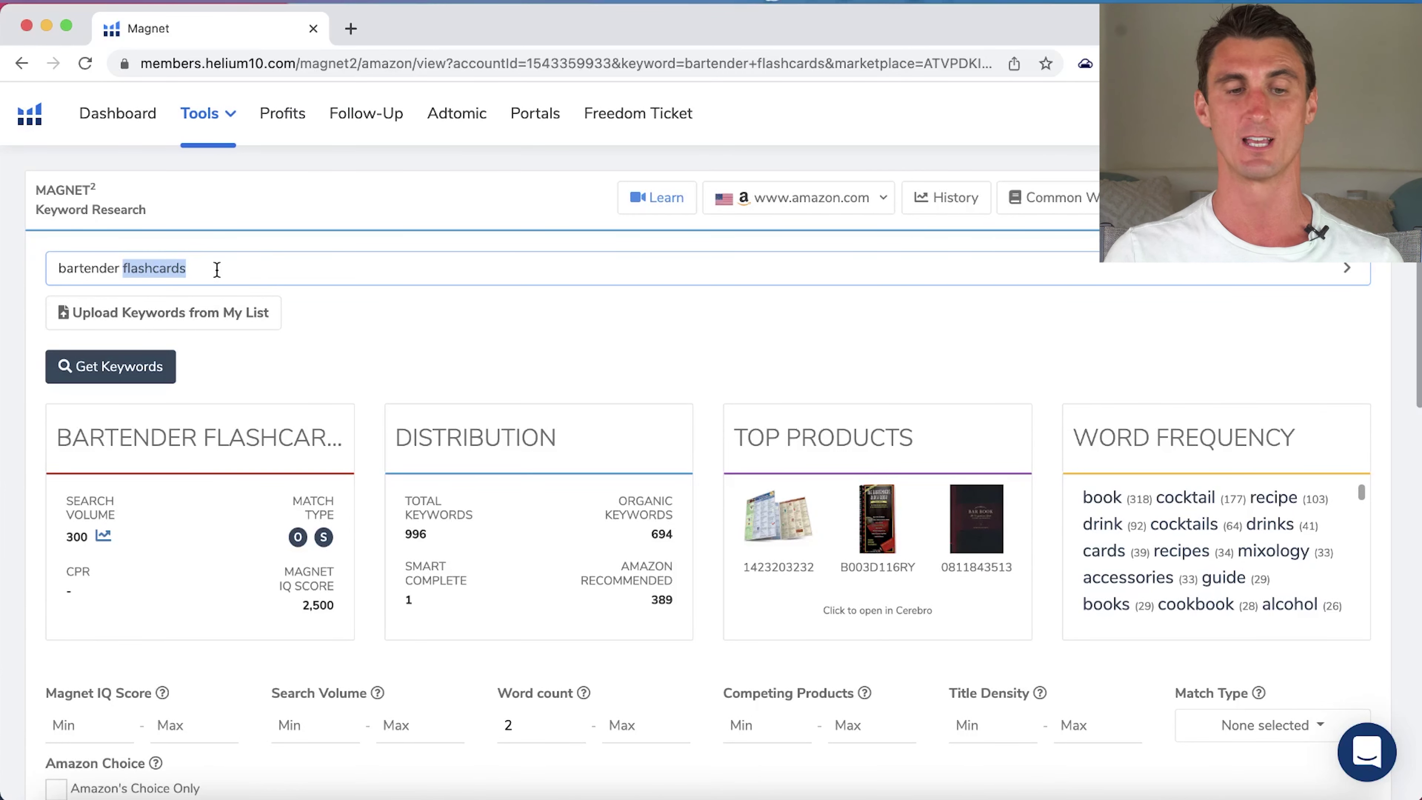
{"action": "left_click", "coordinate": [216, 270]}
{"action": "key", "text": "super+a"}
{"action": "key", "text": "BackSpace"}
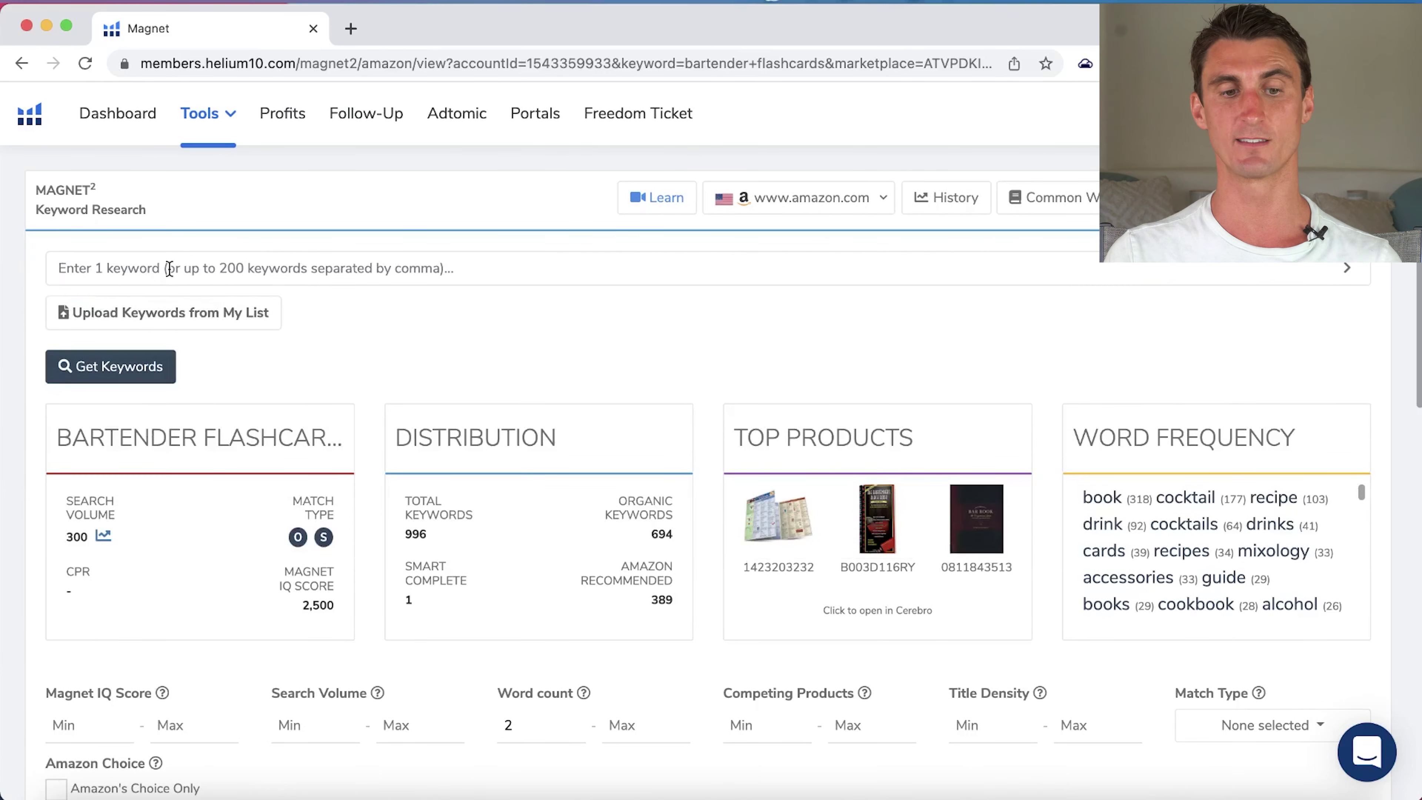
{"action": "type", "text": "bartender bo"}
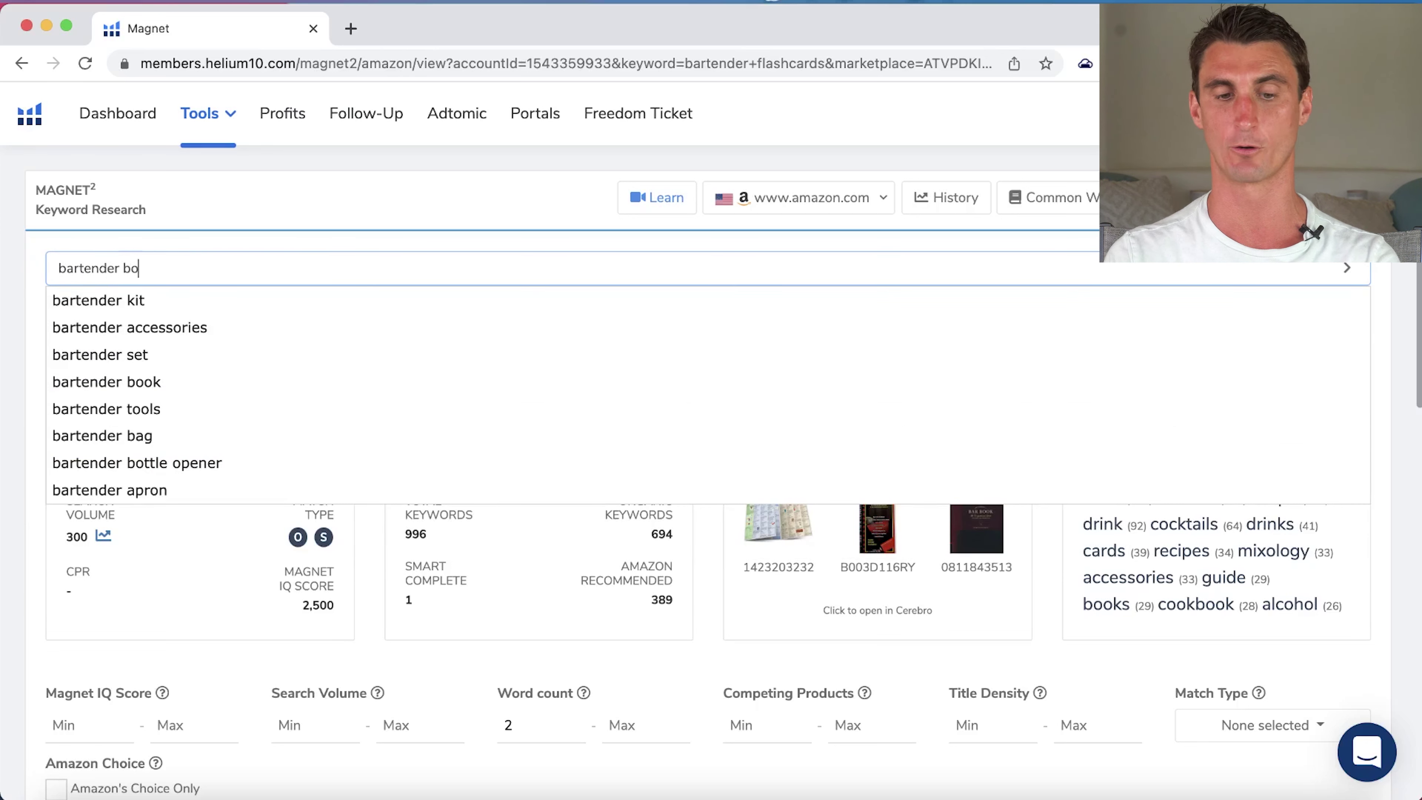
{"action": "type", "text": "ok"}
{"action": "left_click", "coordinate": [28, 301]}
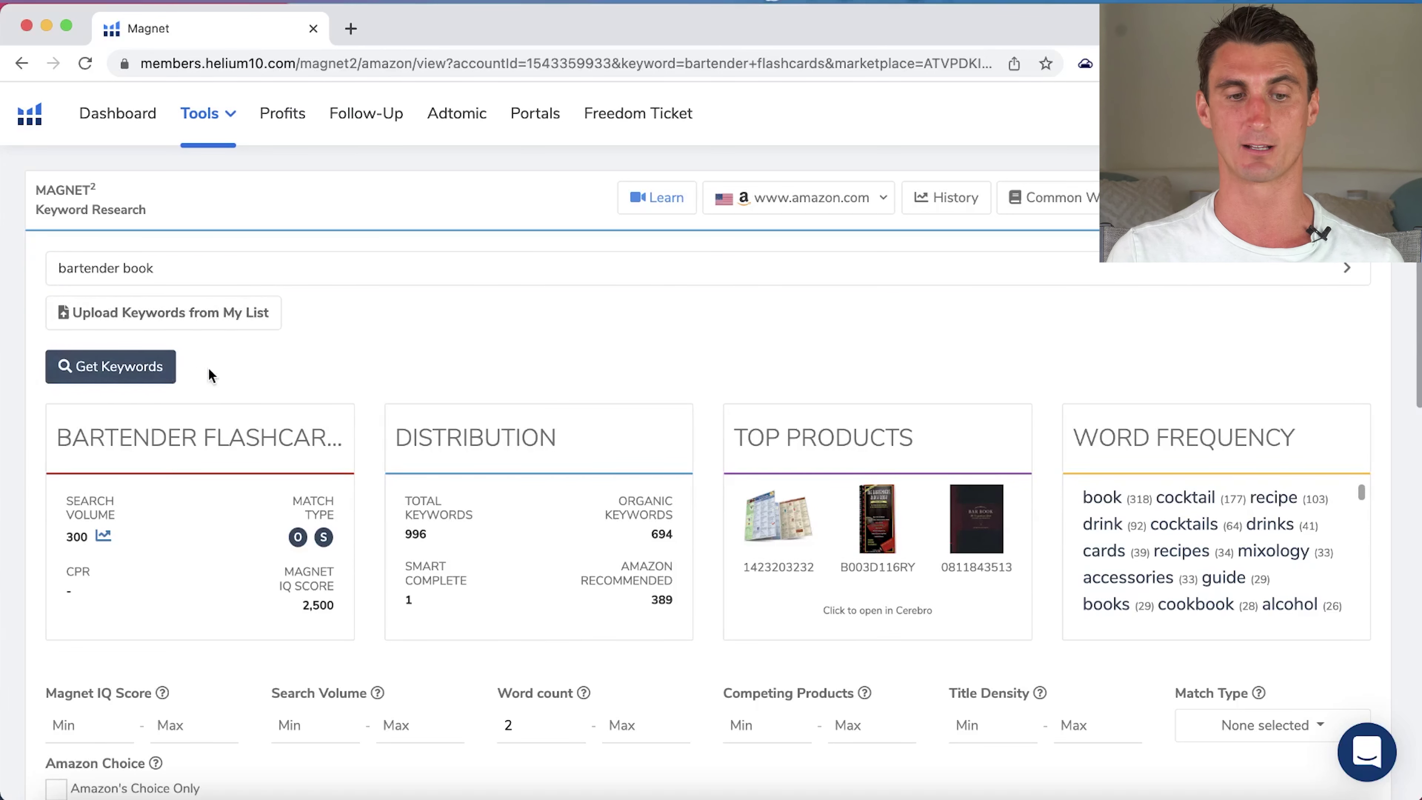
{"action": "left_click", "coordinate": [151, 374]}
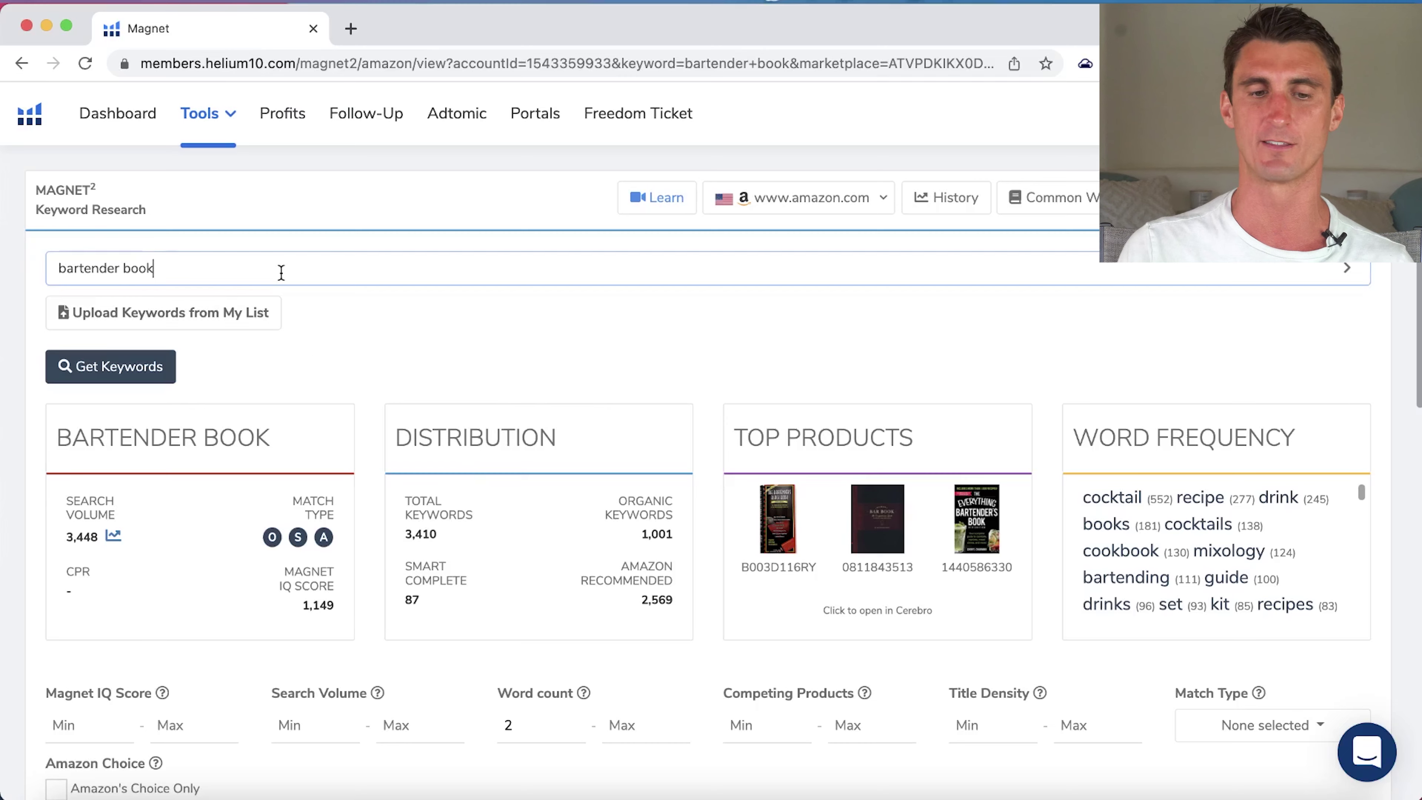
Set the "bartender book" keyword table to show 150 rows per page.
{"action": "scroll", "coordinate": [375, 388], "scroll_direction": "down", "scroll_amount": 10}
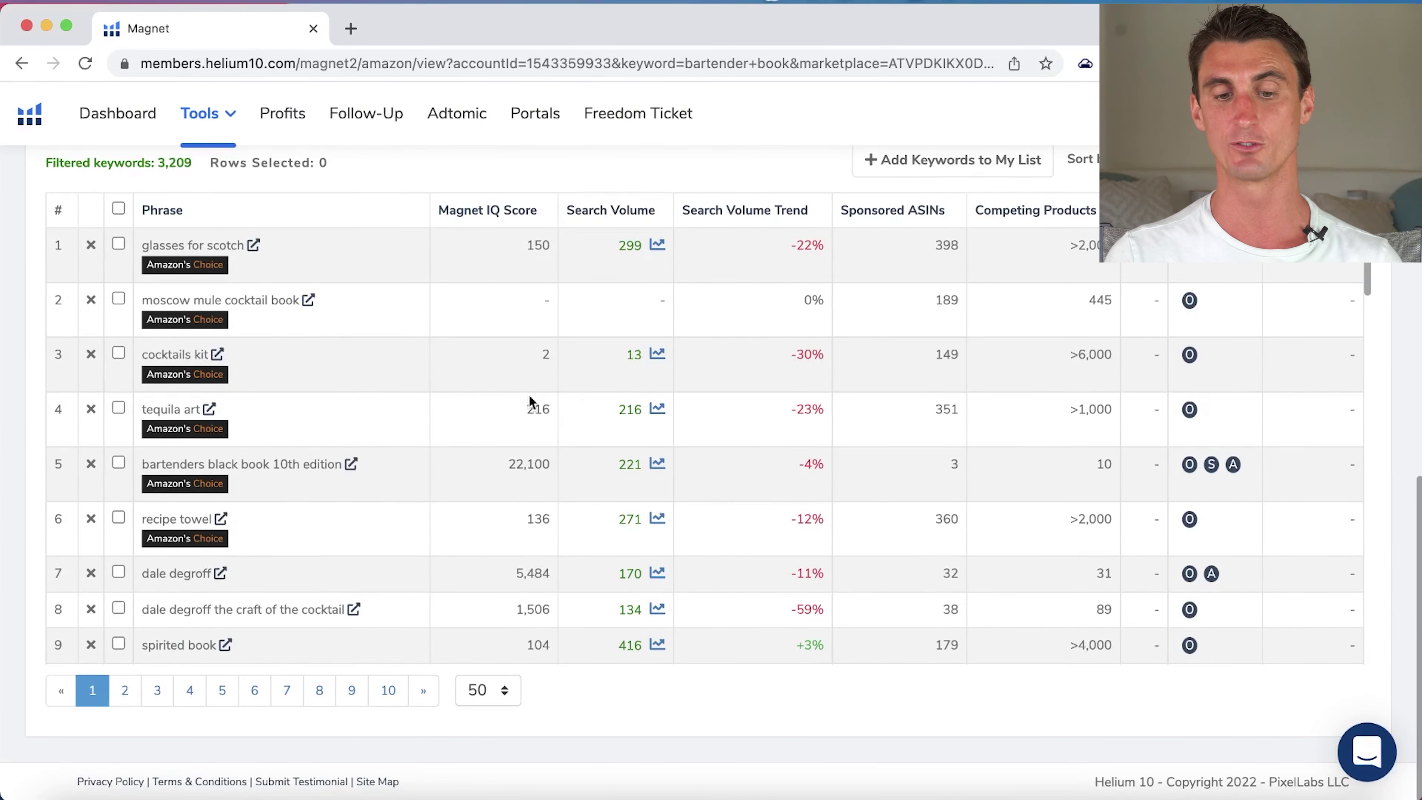
{"action": "scroll", "coordinate": [507, 447], "scroll_direction": "up", "scroll_amount": 10}
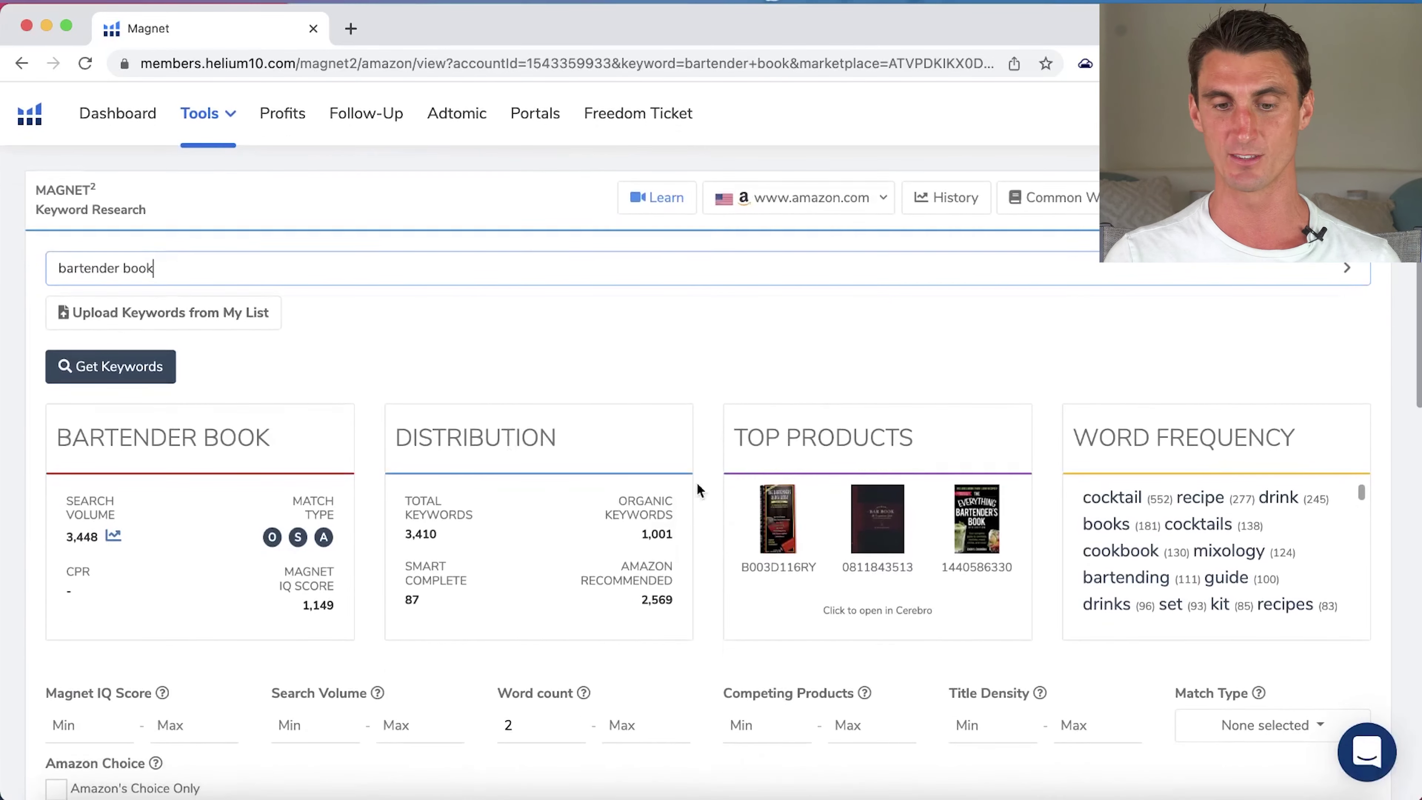
{"action": "scroll", "coordinate": [501, 571], "scroll_direction": "down", "scroll_amount": 10}
{"action": "left_click", "coordinate": [487, 695]}
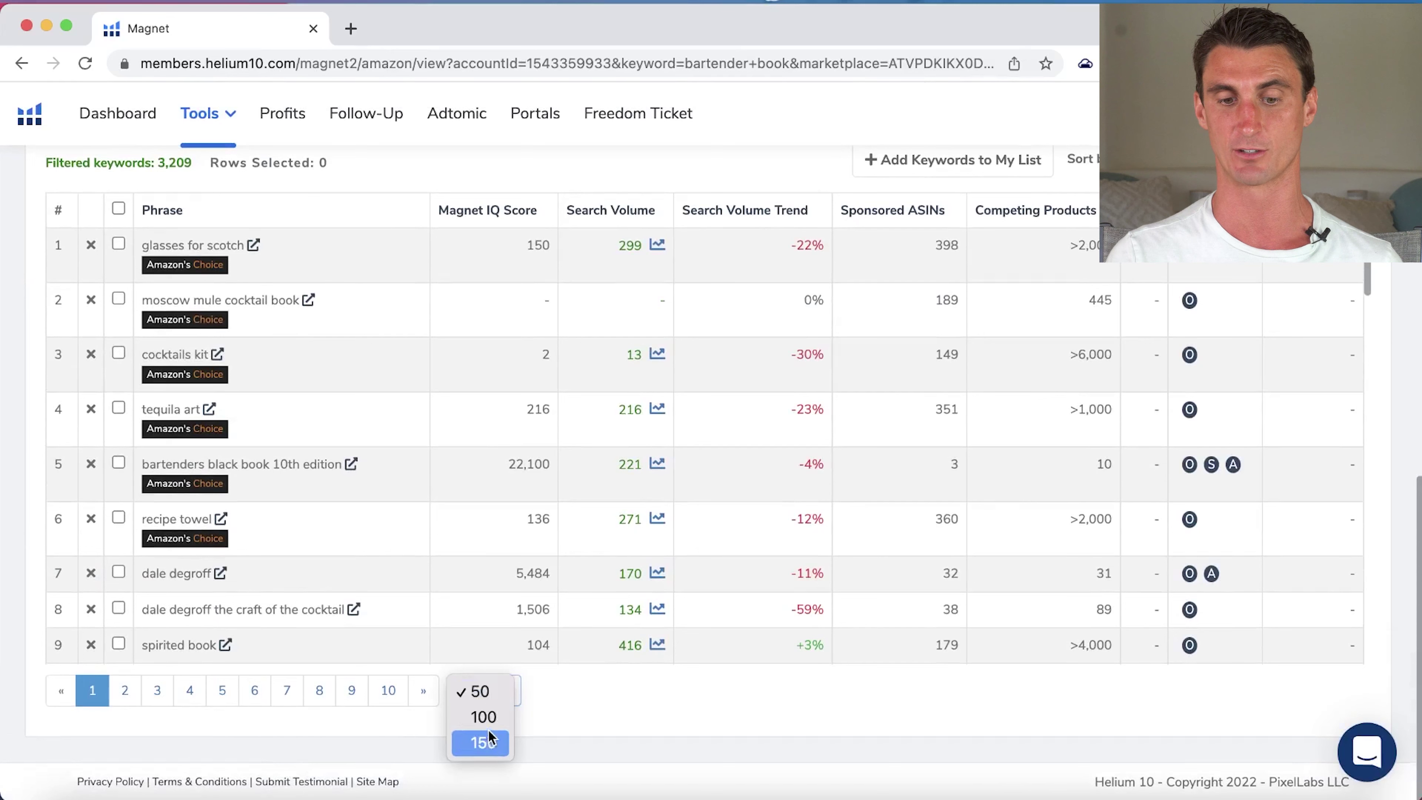
{"action": "left_click", "coordinate": [497, 699]}
{"action": "left_click", "coordinate": [497, 699]}
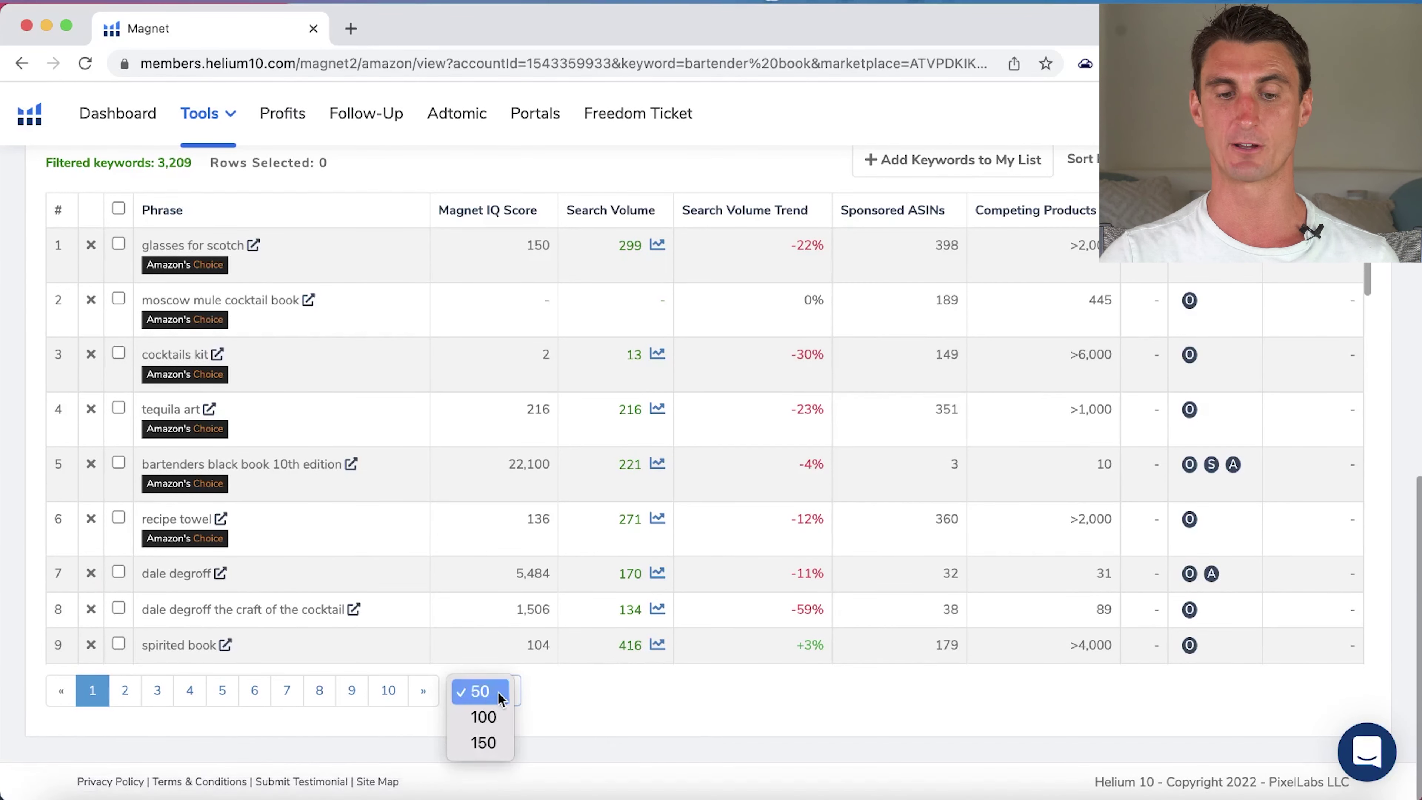
{"action": "left_click", "coordinate": [482, 743]}
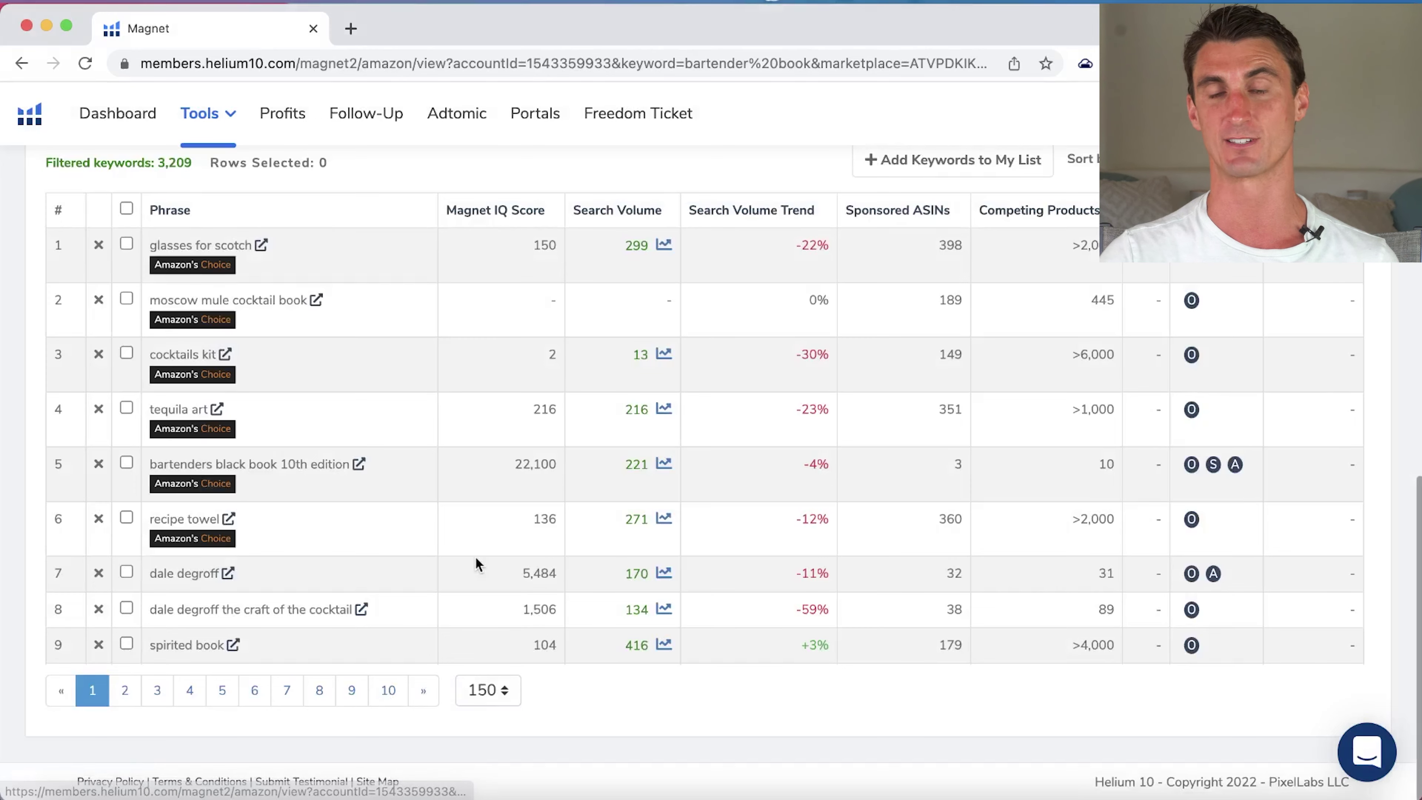
Sort the keyword table by Magnet IQ Score from high to low.
{"action": "scroll", "coordinate": [477, 563], "scroll_direction": "up", "scroll_amount": 5}
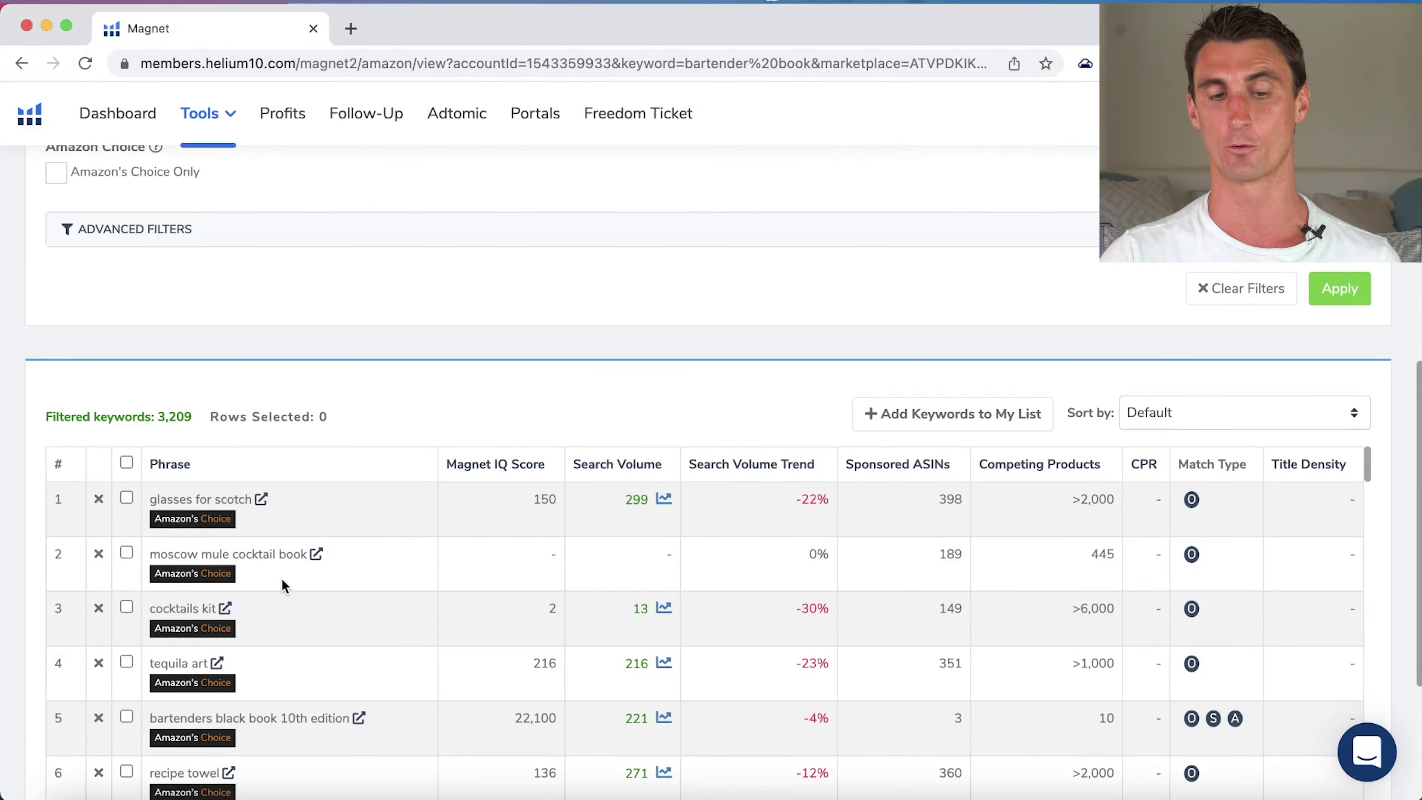
{"action": "scroll", "coordinate": [282, 584], "scroll_direction": "down", "scroll_amount": 1}
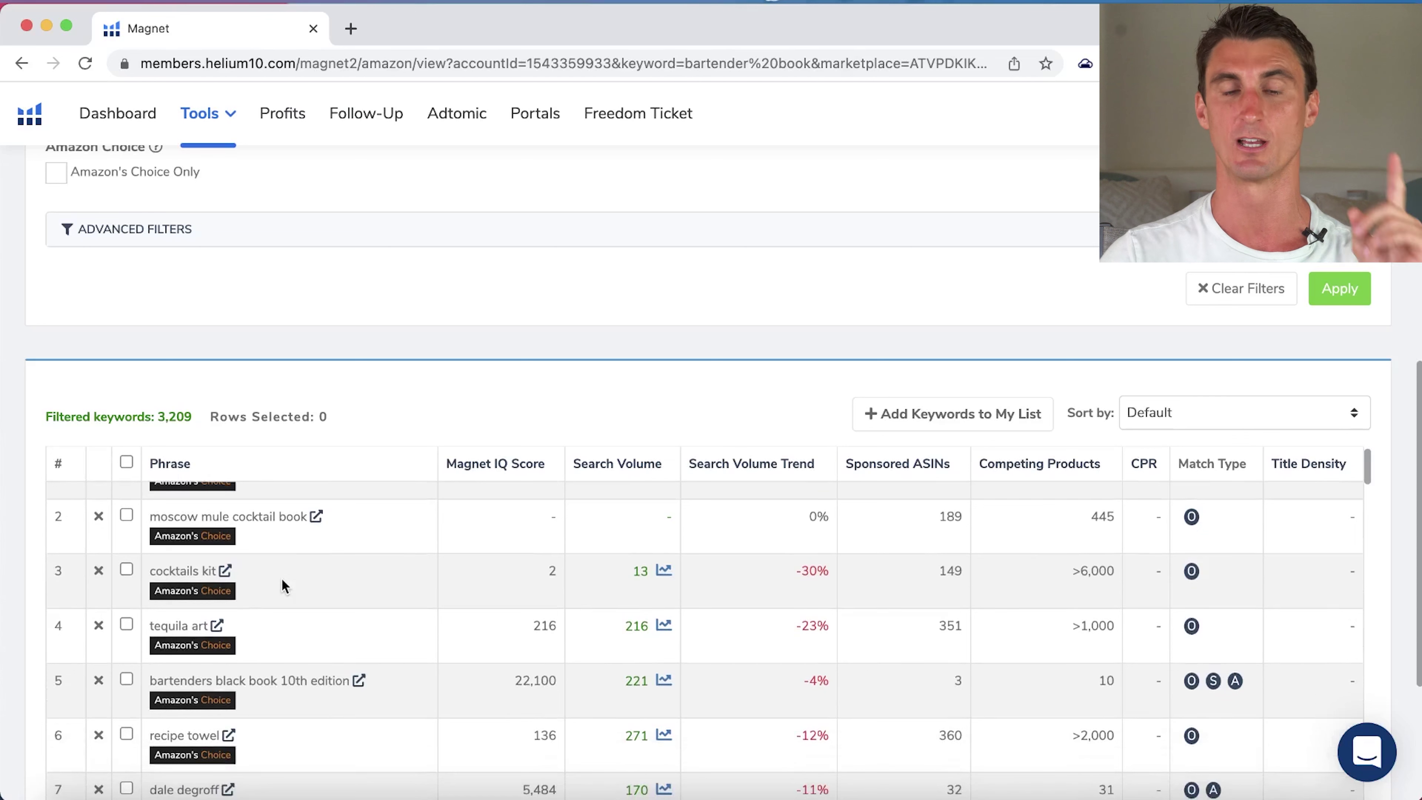
{"action": "left_click", "coordinate": [509, 464]}
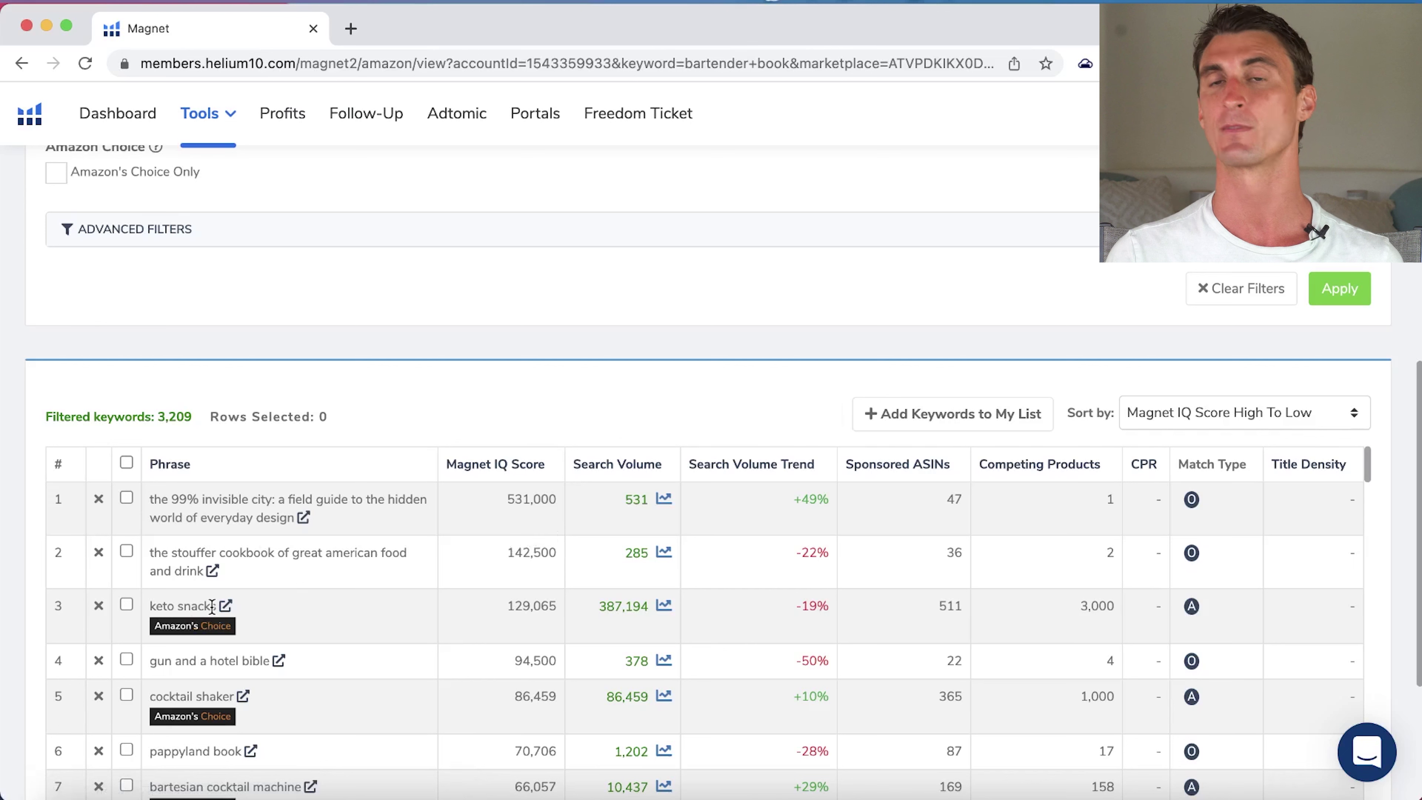
Compare the Magnet IQ Score, search volume and competing products of the top-ranked keywords, including "cocktail shaker".
{"action": "double_click", "coordinate": [528, 498]}
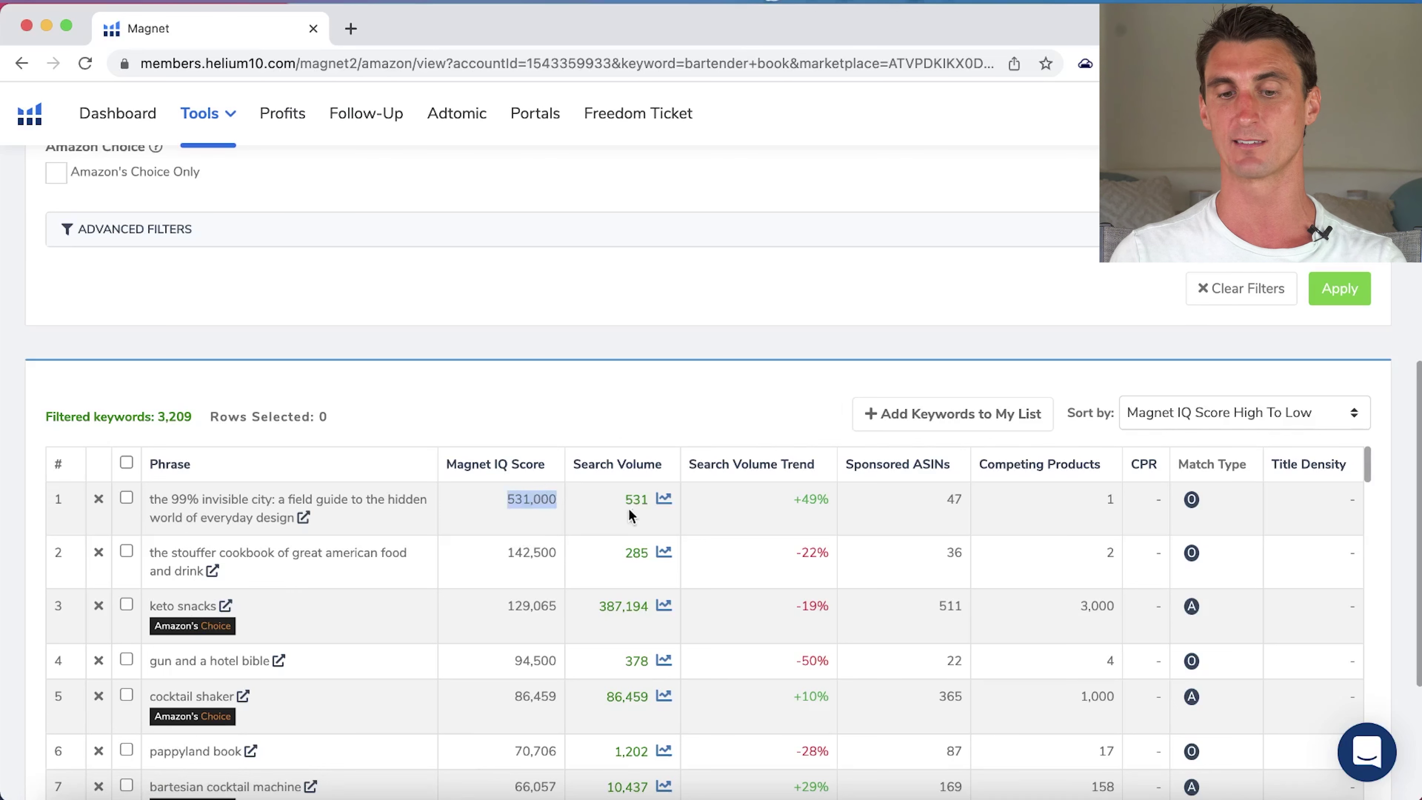
{"action": "left_click", "coordinate": [631, 499]}
{"action": "double_click", "coordinate": [631, 500]}
{"action": "left_click", "coordinate": [1109, 503]}
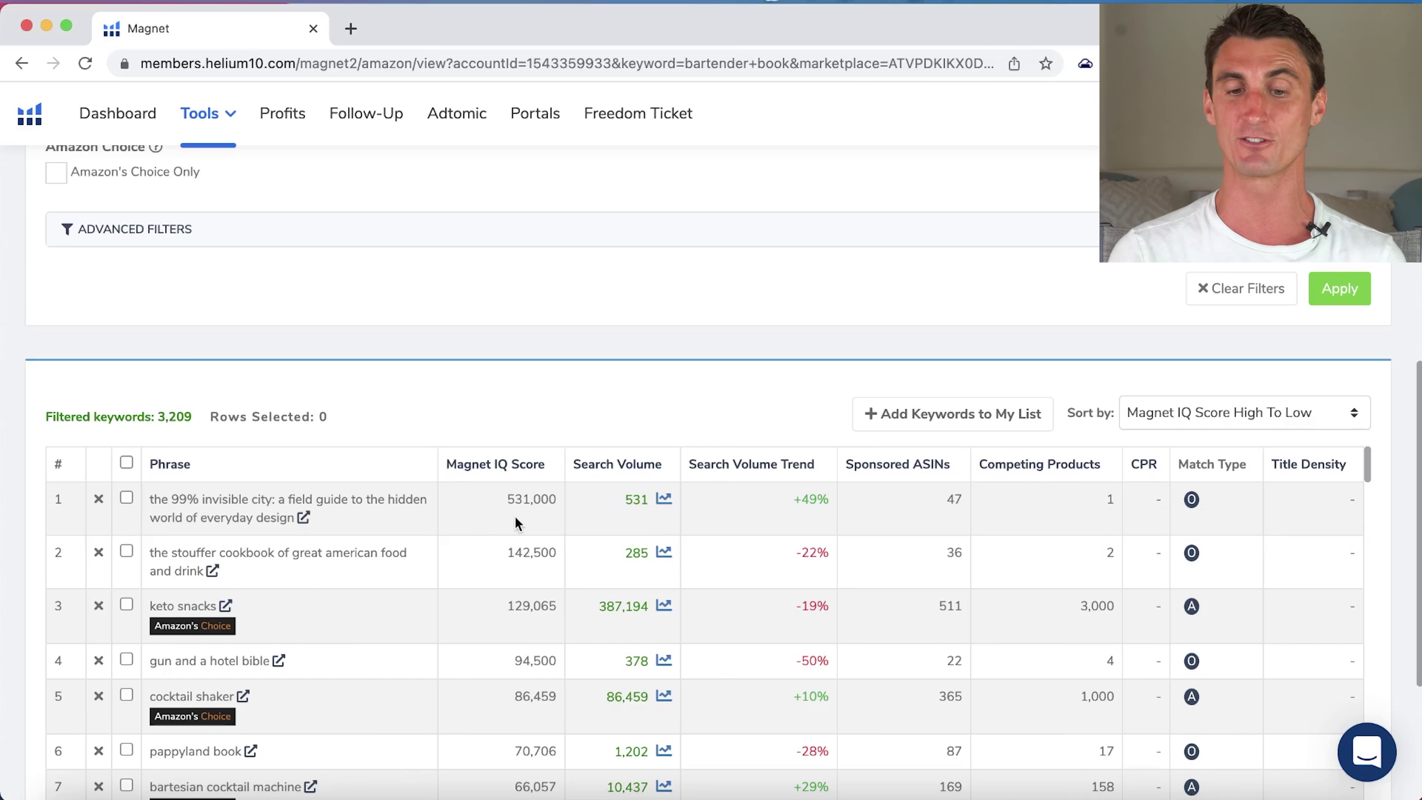
{"action": "double_click", "coordinate": [530, 498]}
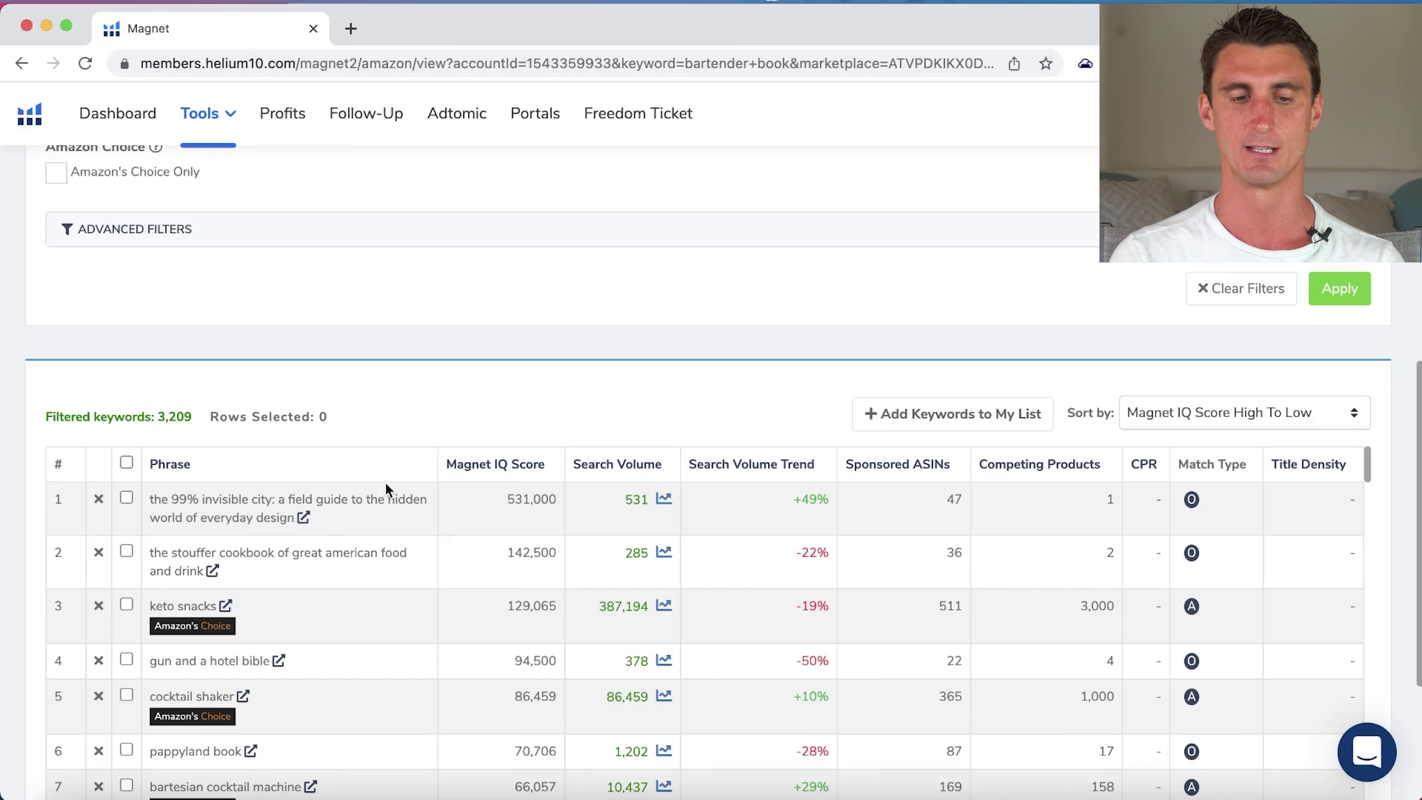
{"action": "scroll", "coordinate": [260, 525], "scroll_direction": "down", "scroll_amount": 1}
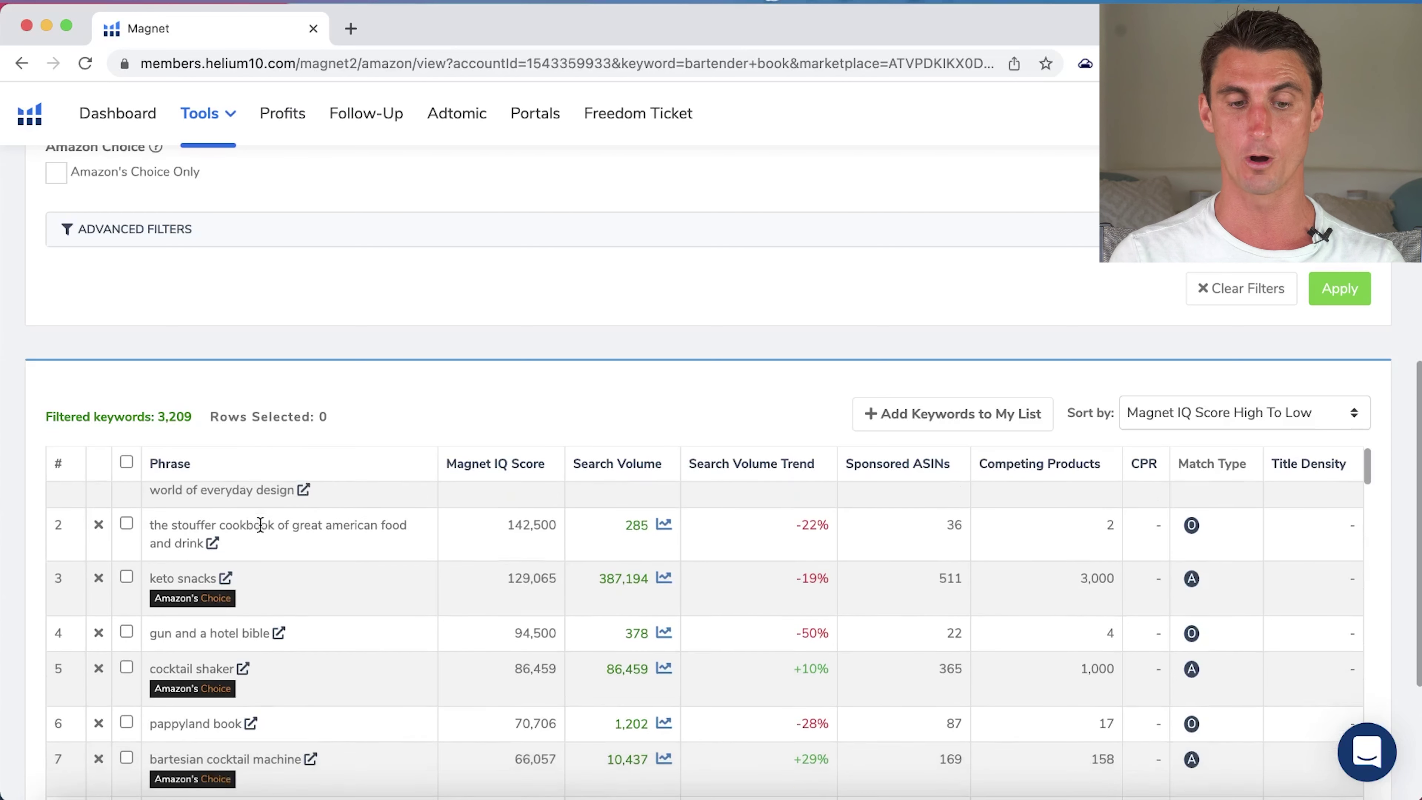
{"action": "scroll", "coordinate": [364, 638], "scroll_direction": "down", "scroll_amount": 2}
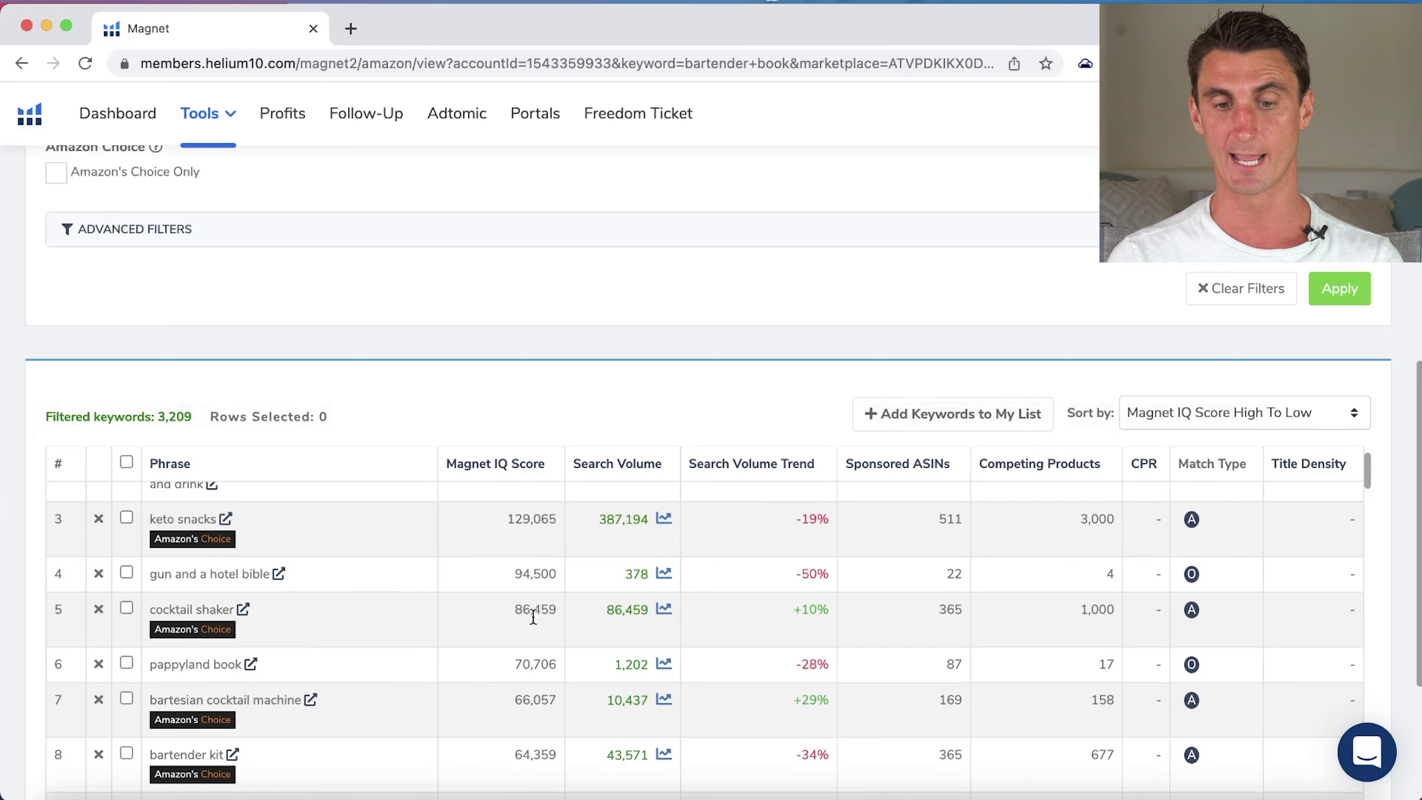
{"action": "double_click", "coordinate": [617, 612]}
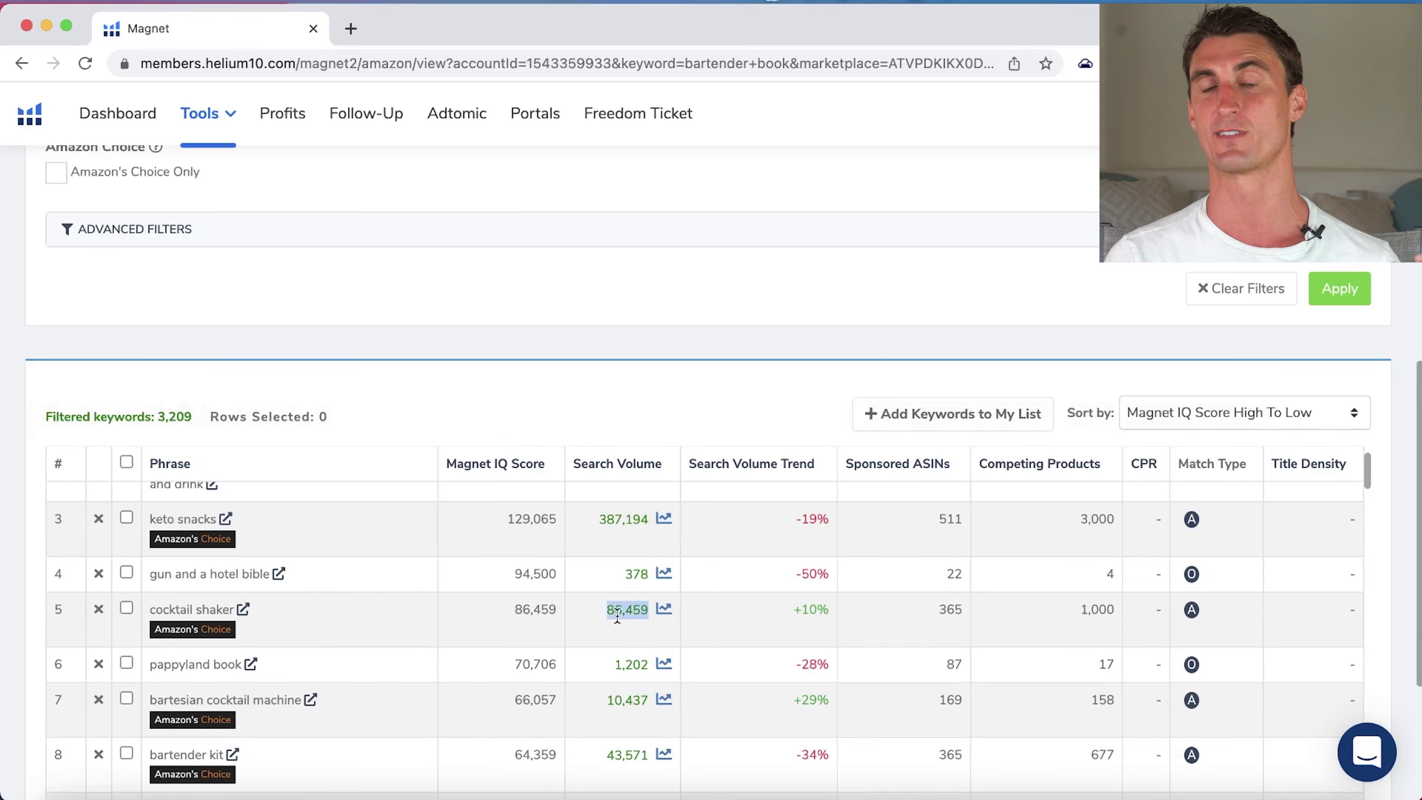
{"action": "left_click", "coordinate": [627, 652]}
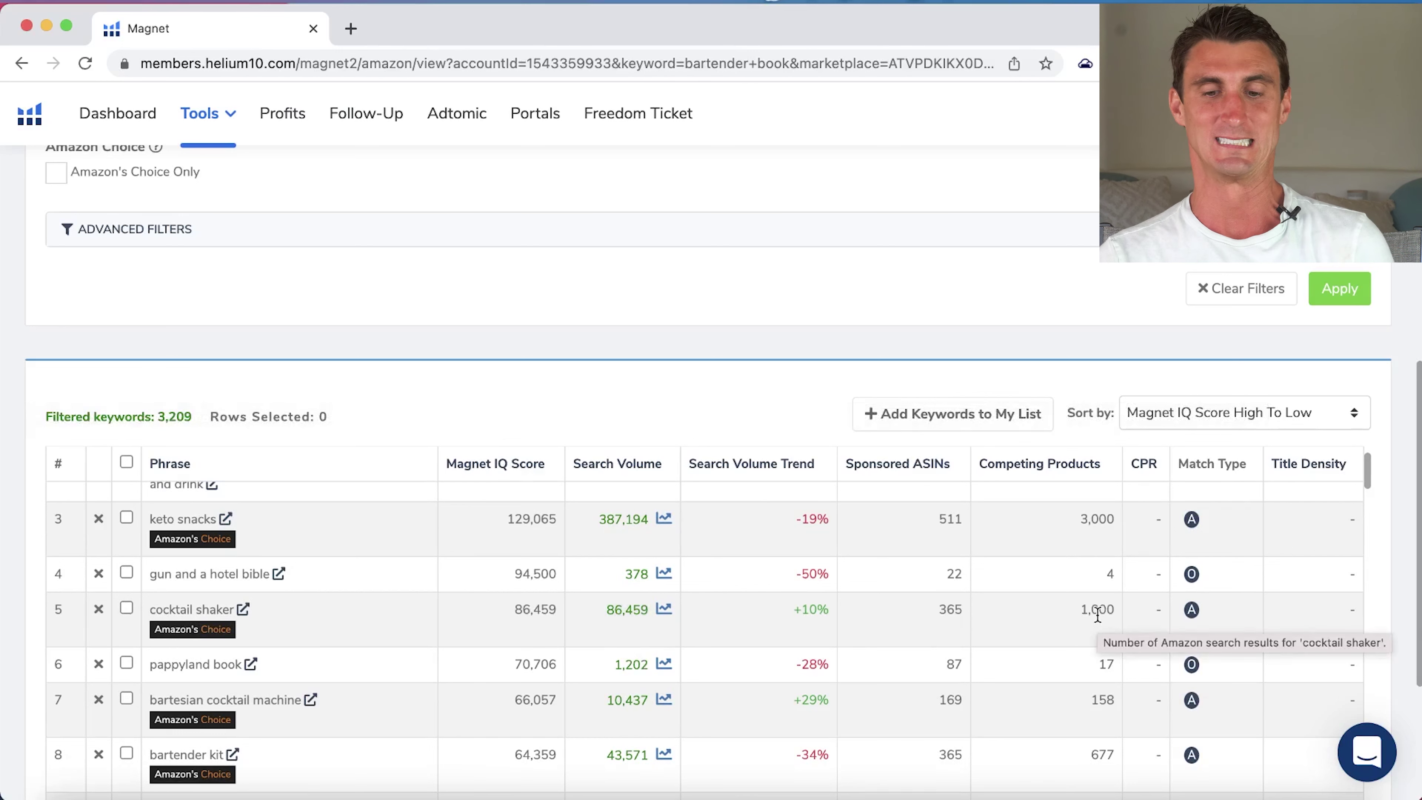
Open the Amazon search results for the keyword "cocktail shaker", look over the competing products and close the results.
{"action": "left_click", "coordinate": [243, 610]}
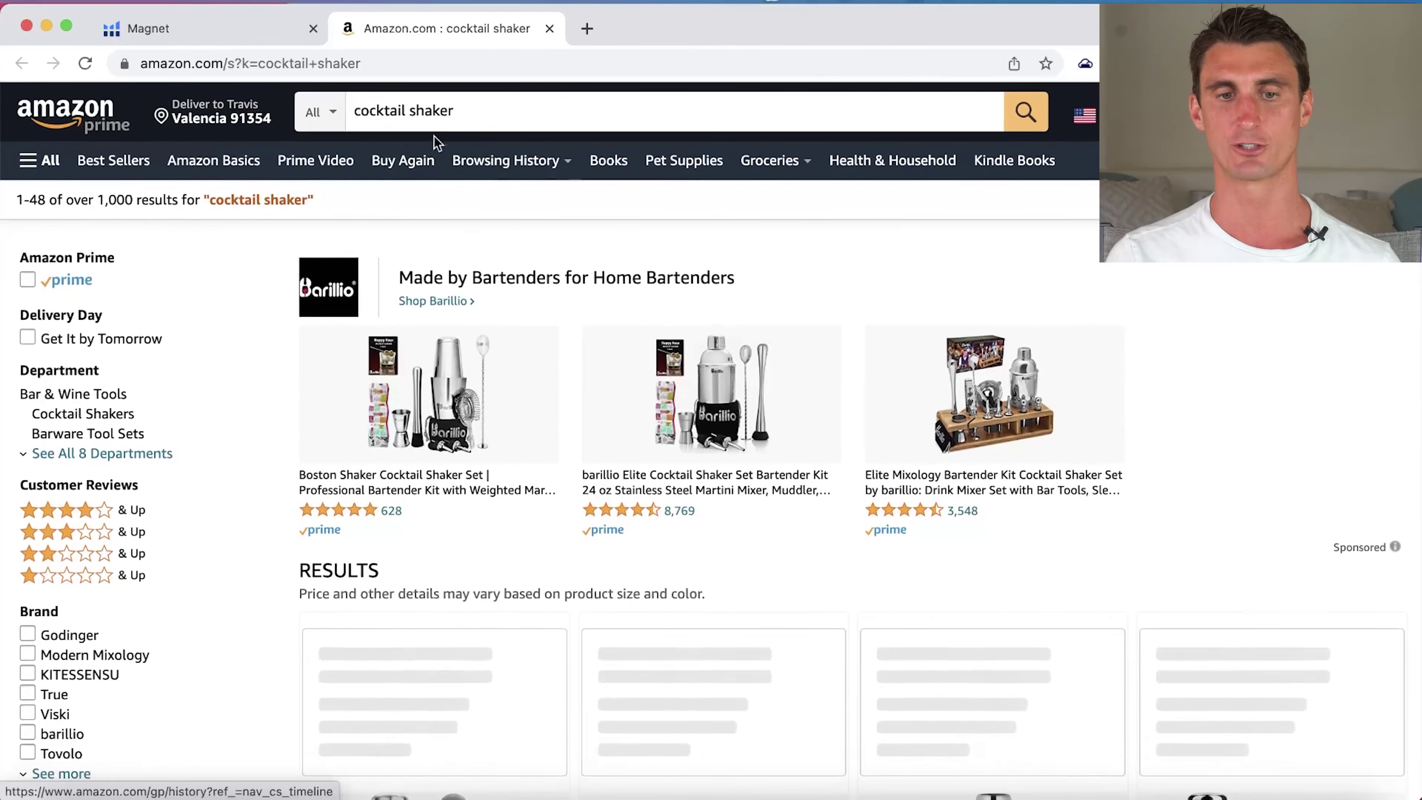
{"action": "scroll", "coordinate": [463, 418], "scroll_direction": "down", "scroll_amount": 10}
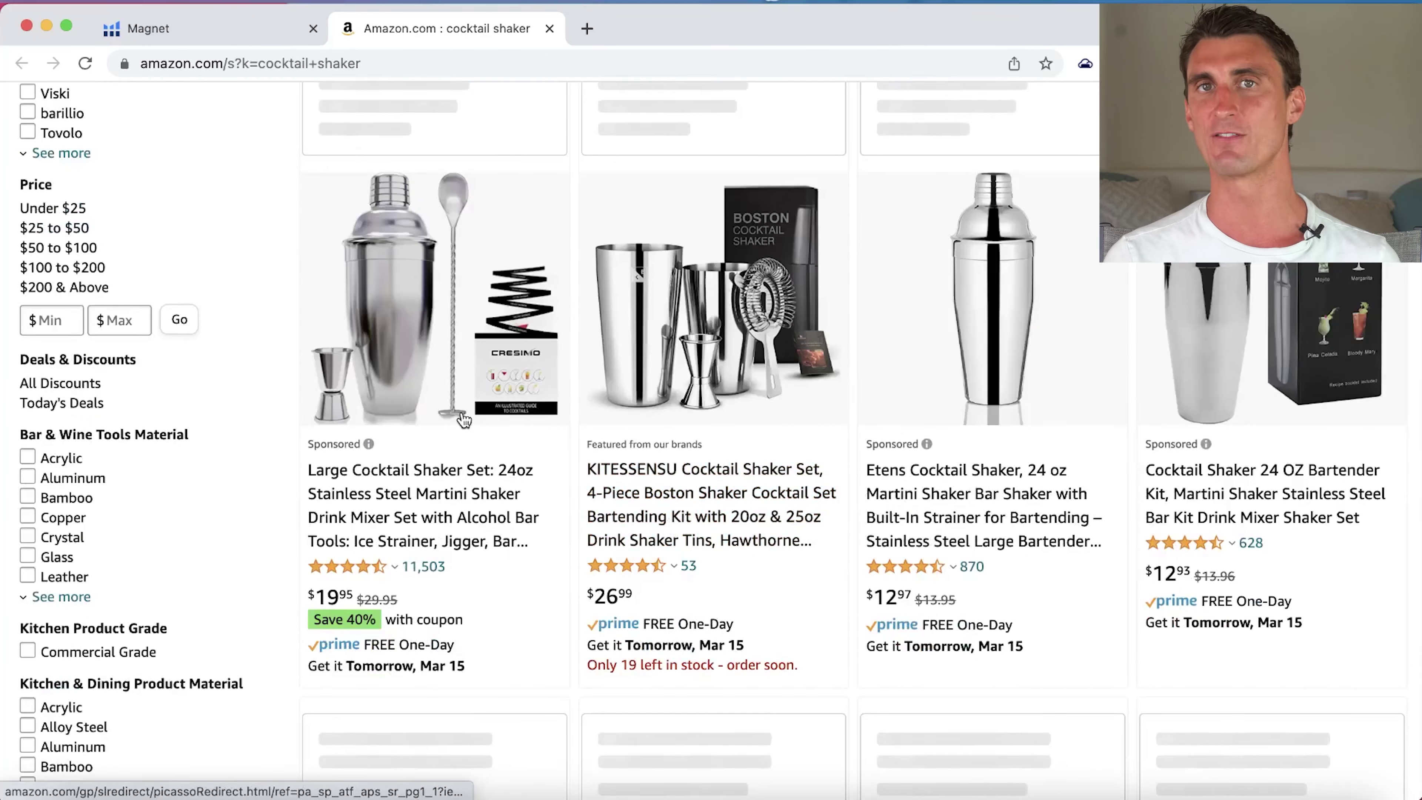
{"action": "scroll", "coordinate": [594, 357], "scroll_direction": "down", "scroll_amount": 5}
{"action": "scroll", "coordinate": [595, 356], "scroll_direction": "down", "scroll_amount": 8}
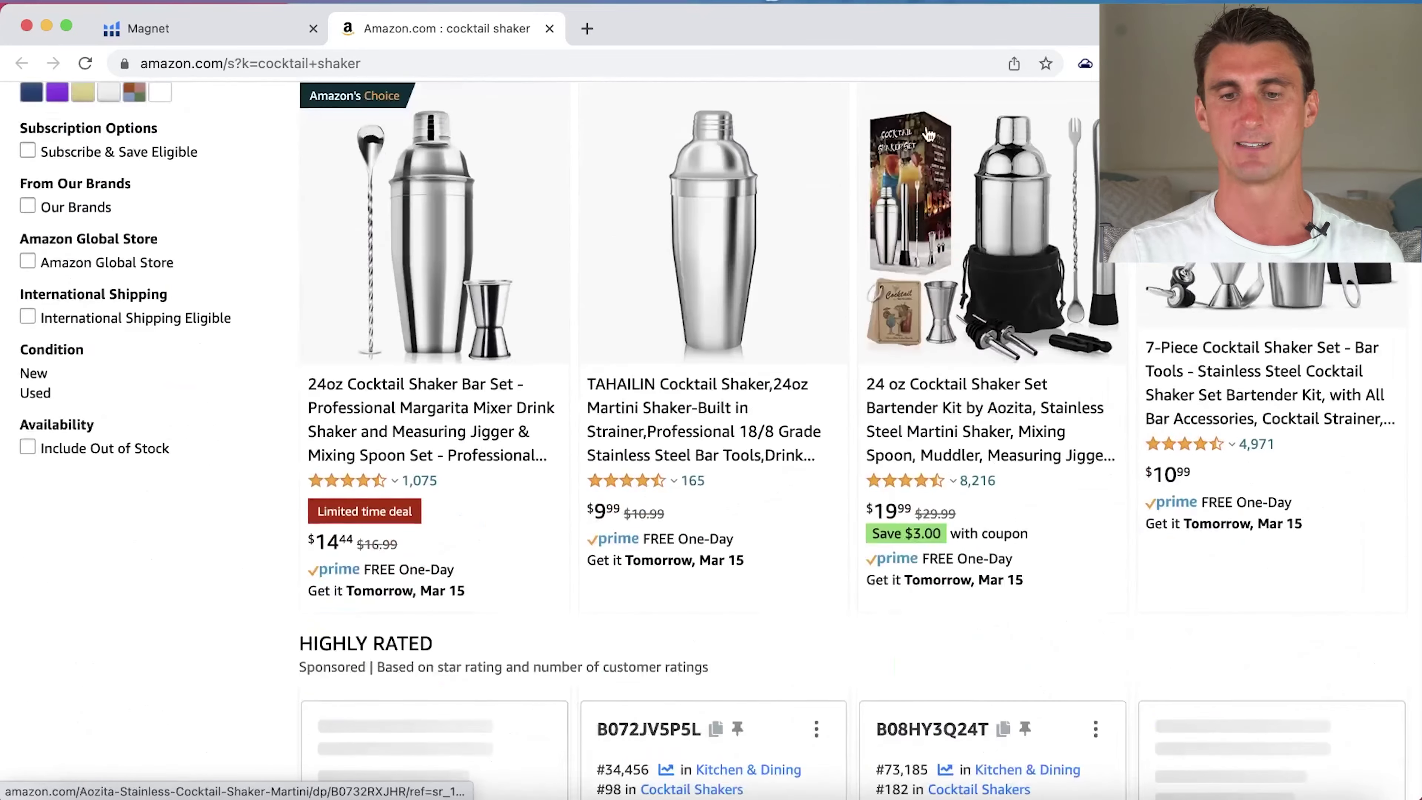
{"action": "scroll", "coordinate": [1007, 241], "scroll_direction": "down", "scroll_amount": 10}
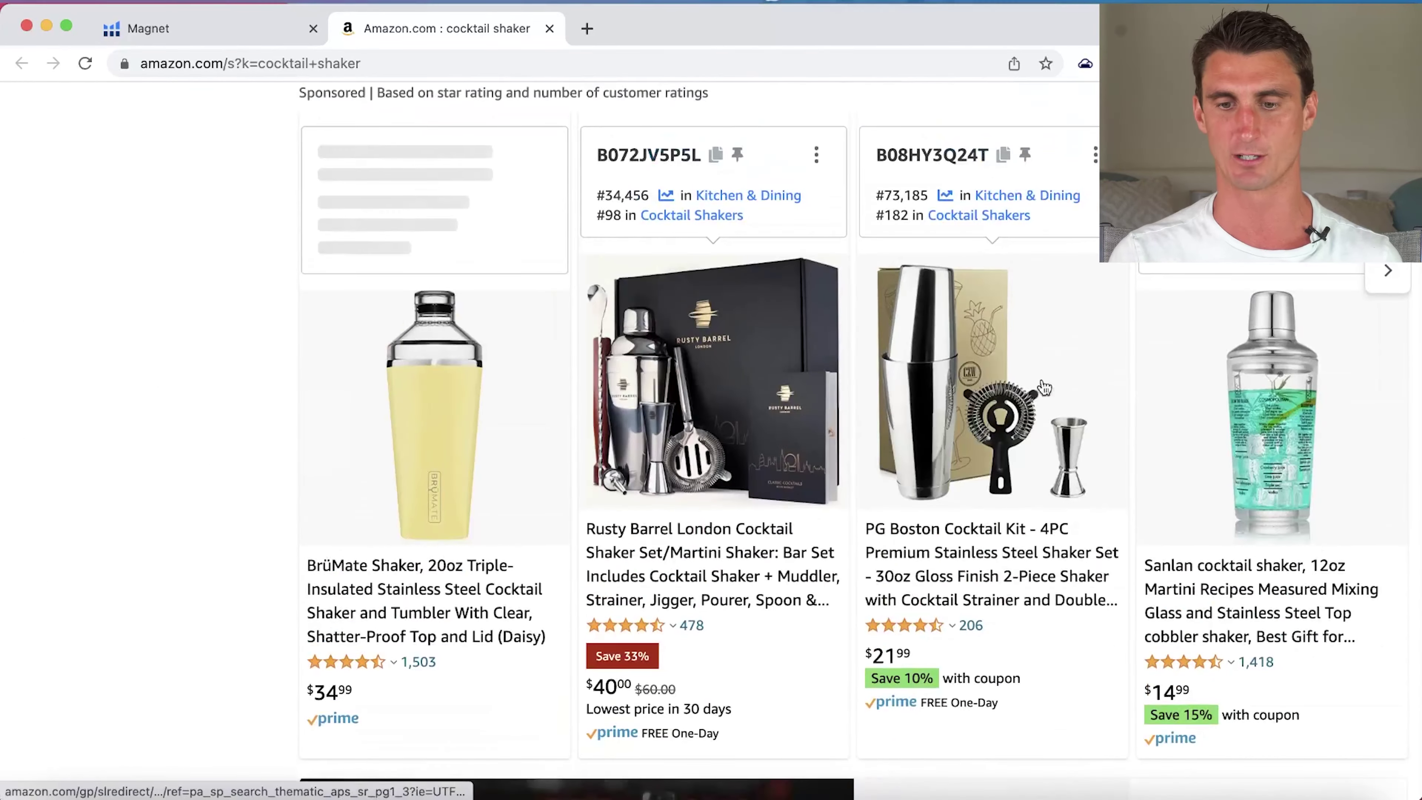
{"action": "scroll", "coordinate": [1121, 390], "scroll_direction": "down", "scroll_amount": 12}
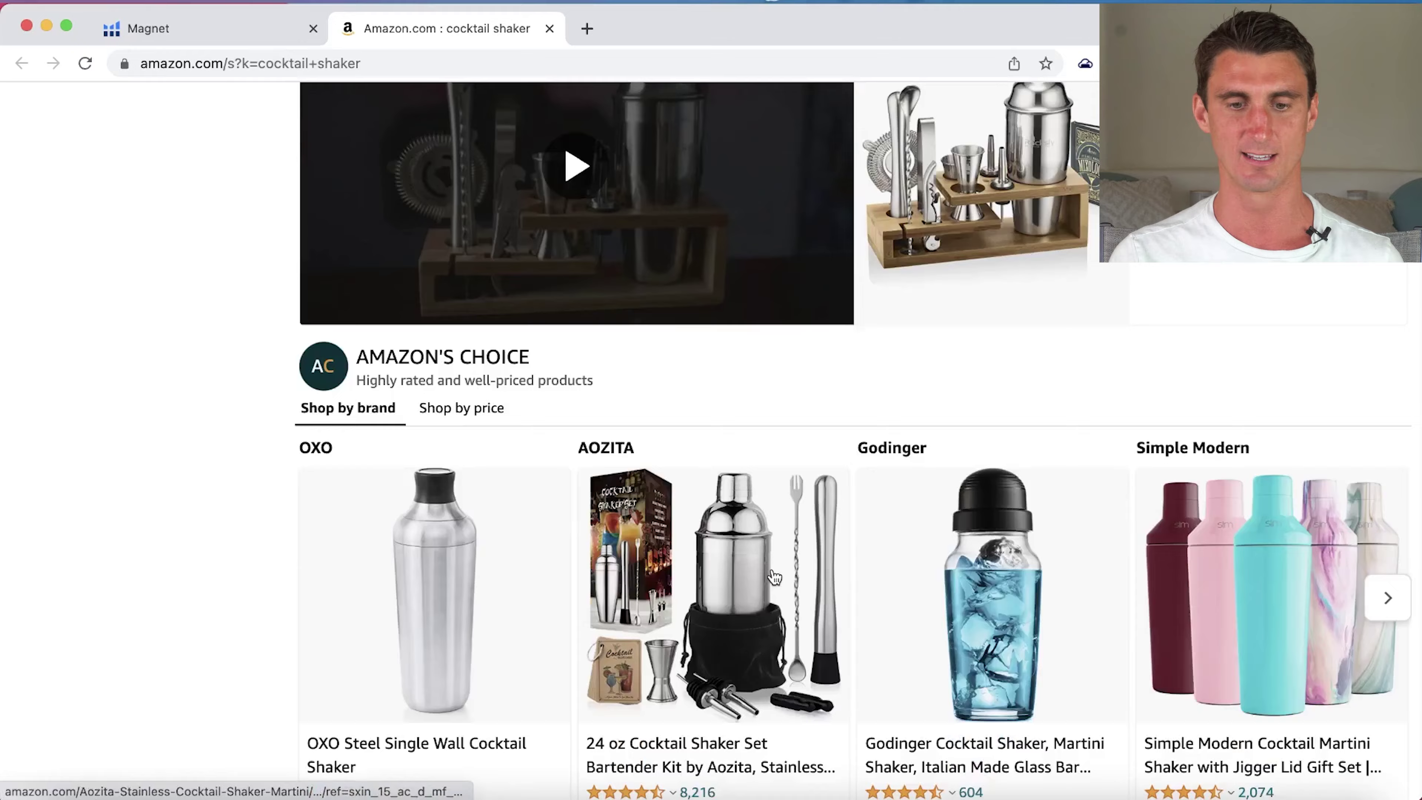
{"action": "scroll", "coordinate": [772, 577], "scroll_direction": "down", "scroll_amount": 15}
{"action": "scroll", "coordinate": [775, 577], "scroll_direction": "down", "scroll_amount": 10}
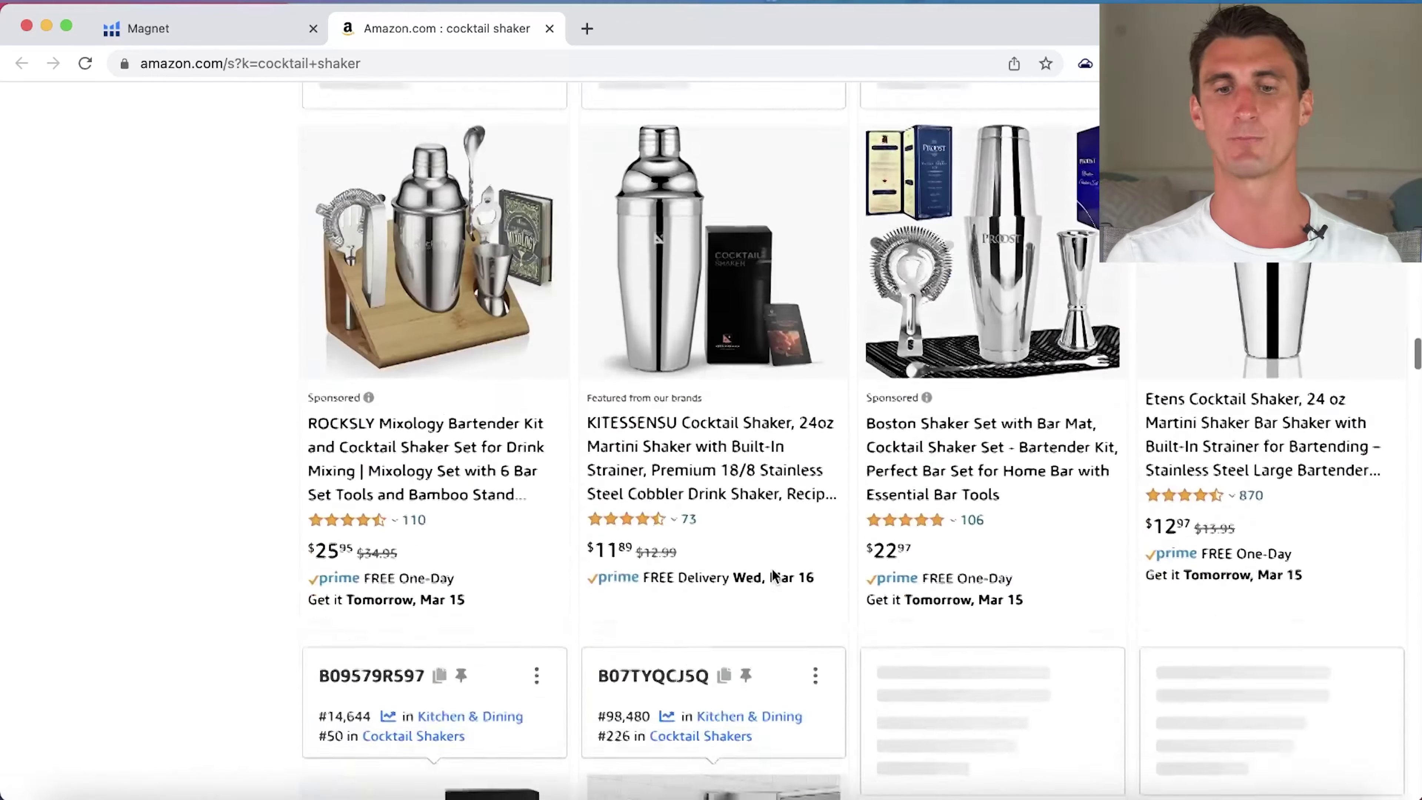
{"action": "scroll", "coordinate": [774, 577], "scroll_direction": "down", "scroll_amount": 15}
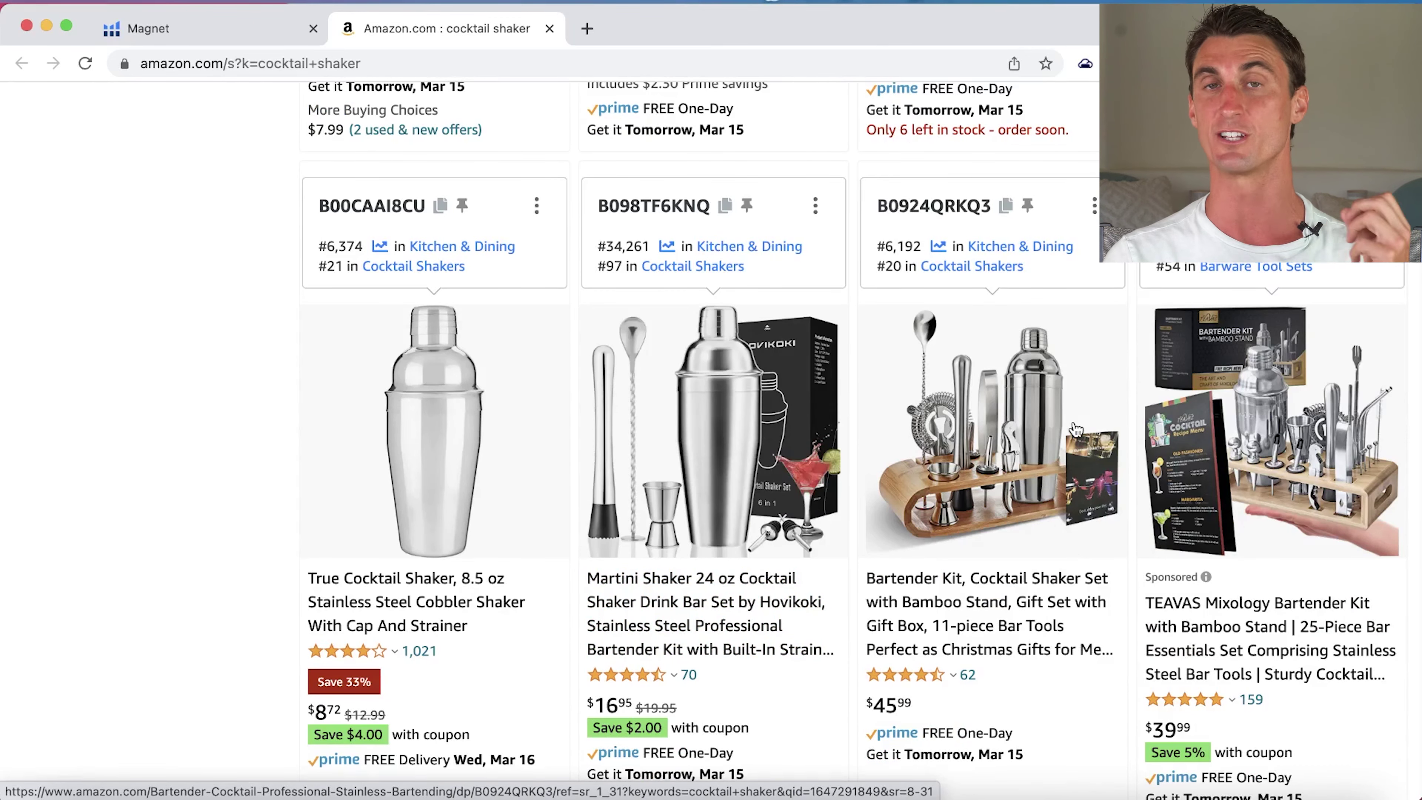
{"action": "scroll", "coordinate": [1076, 429], "scroll_direction": "up", "scroll_amount": 20}
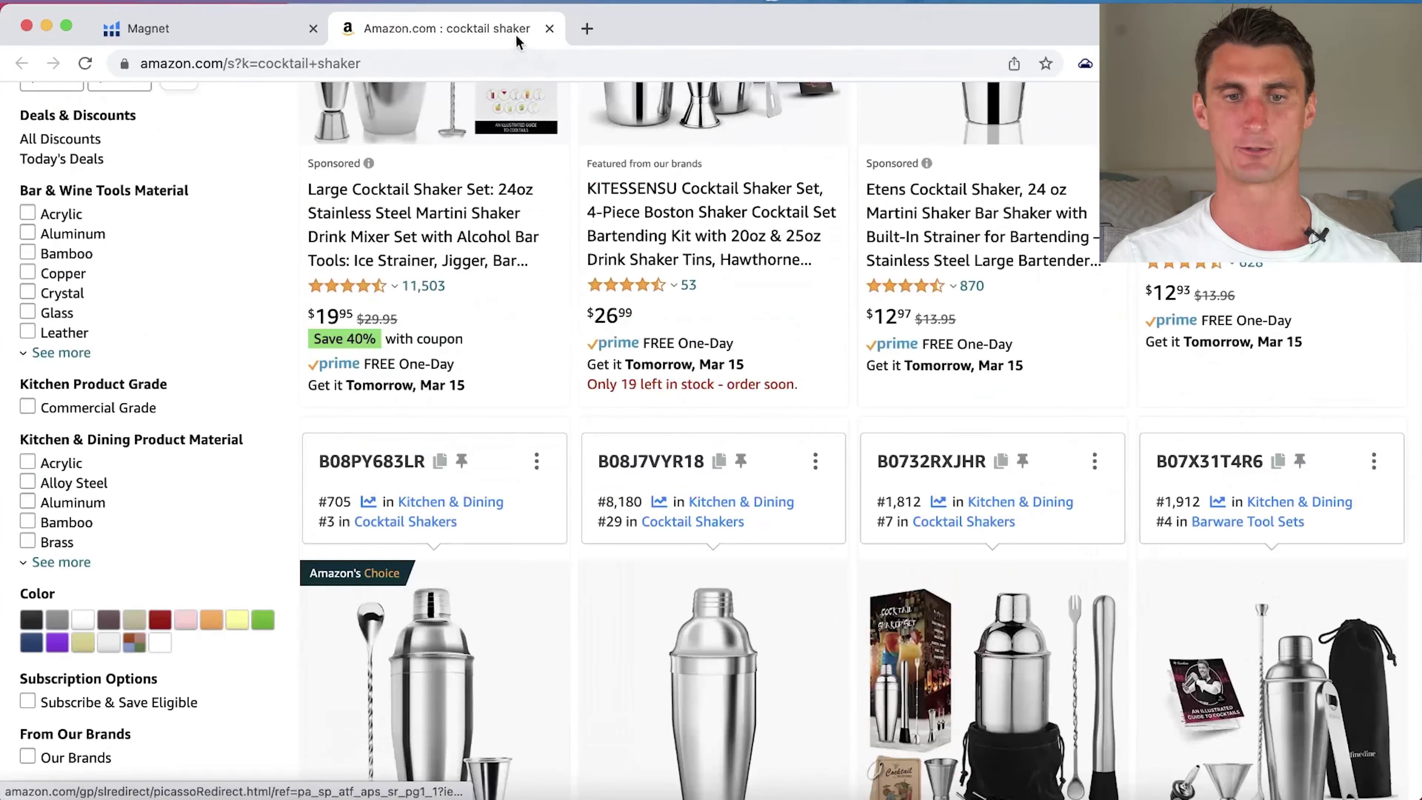
{"action": "left_click", "coordinate": [549, 29]}
Open the Amazon search results for the keyword "bartender kit" and look over the competing products.
{"action": "scroll", "coordinate": [435, 619], "scroll_direction": "down", "scroll_amount": 5}
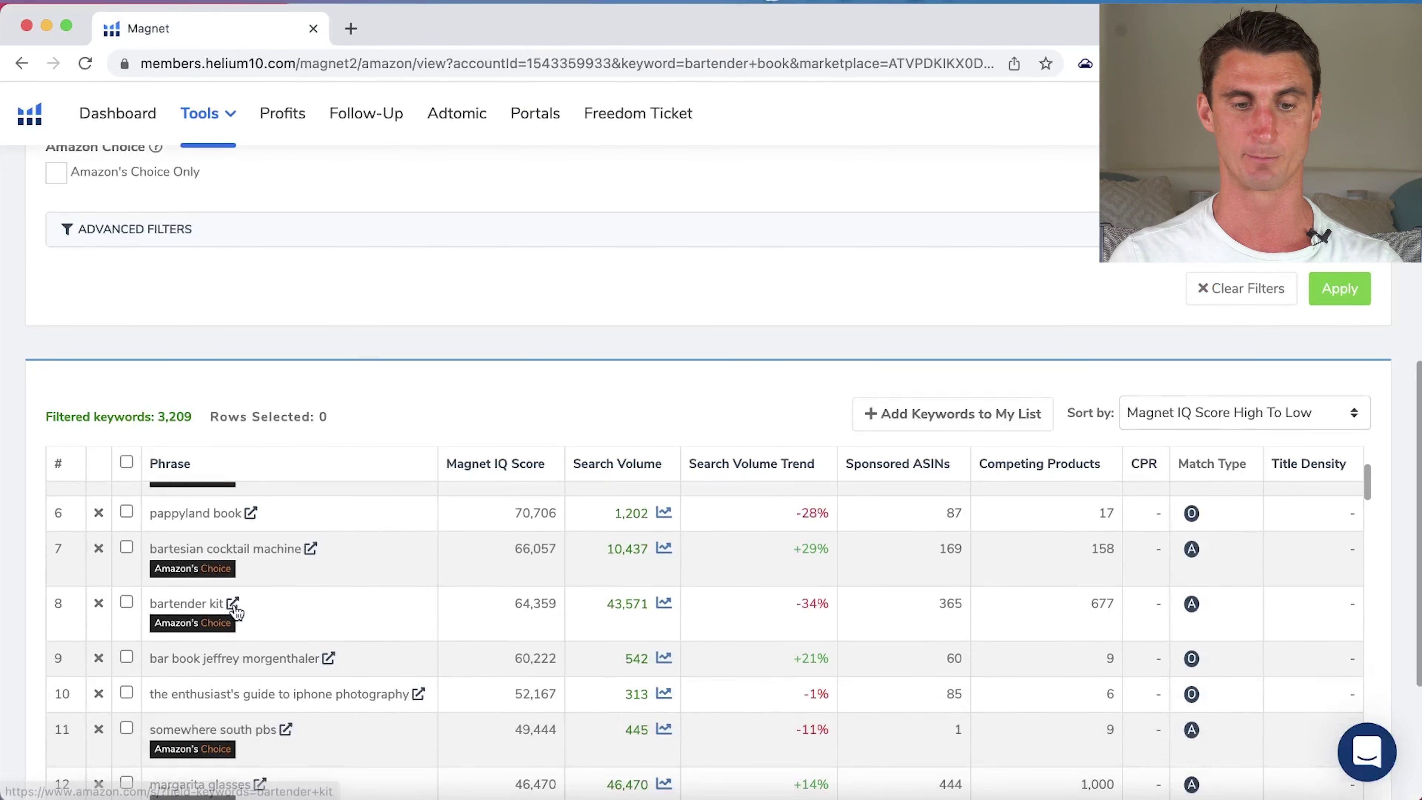
{"action": "left_click", "coordinate": [233, 603]}
{"action": "scroll", "coordinate": [875, 527], "scroll_direction": "down", "scroll_amount": 10}
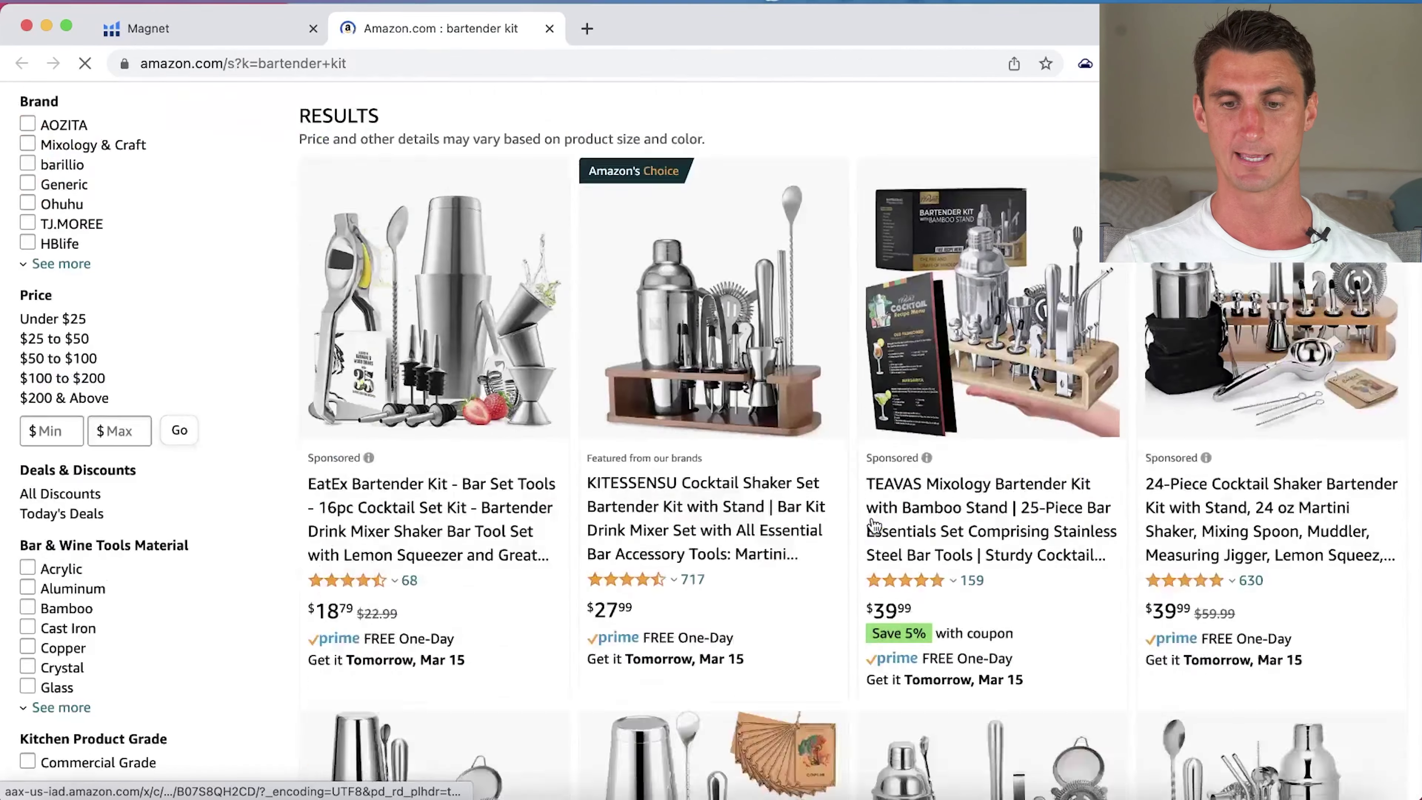
{"action": "scroll", "coordinate": [1127, 452], "scroll_direction": "down", "scroll_amount": 15}
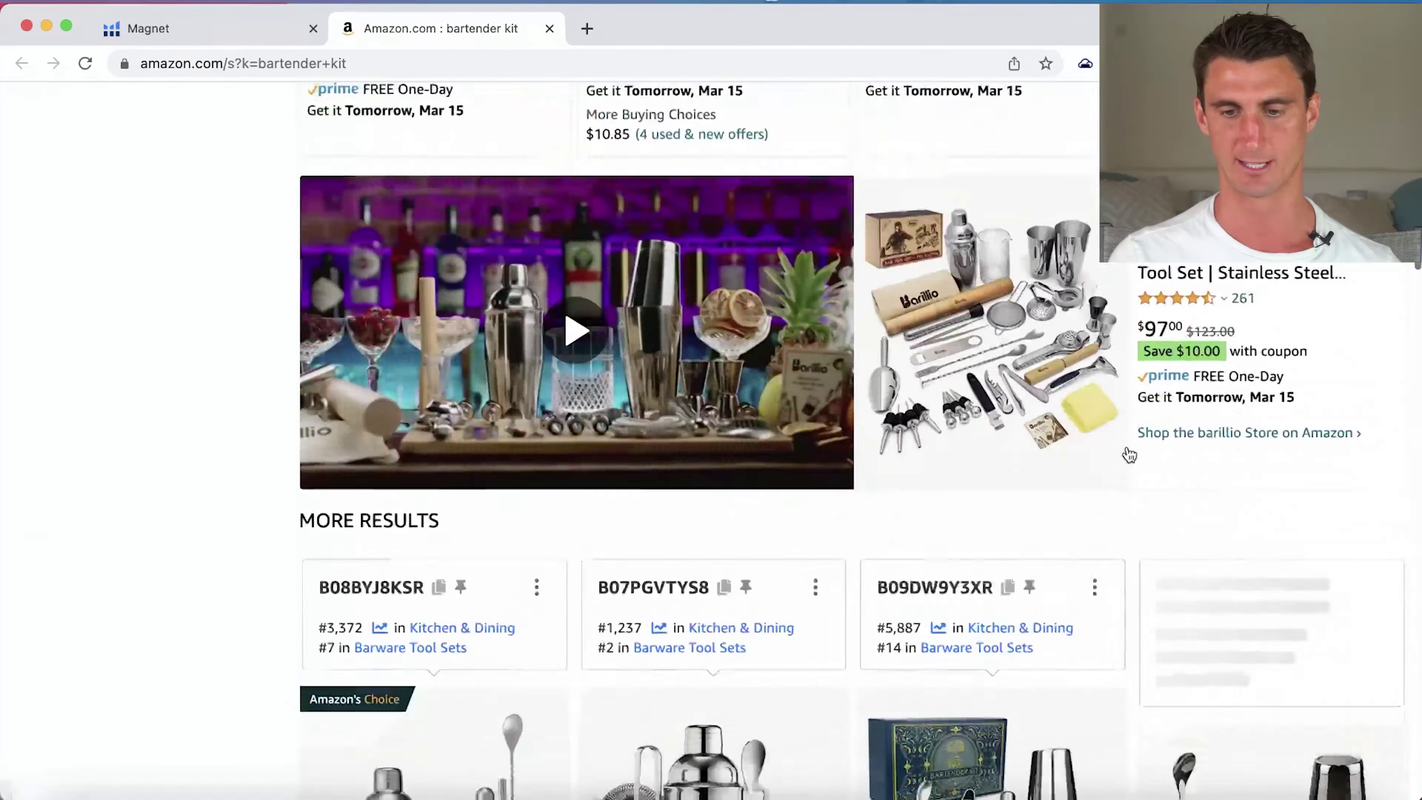
{"action": "scroll", "coordinate": [1126, 448], "scroll_direction": "up", "scroll_amount": 15}
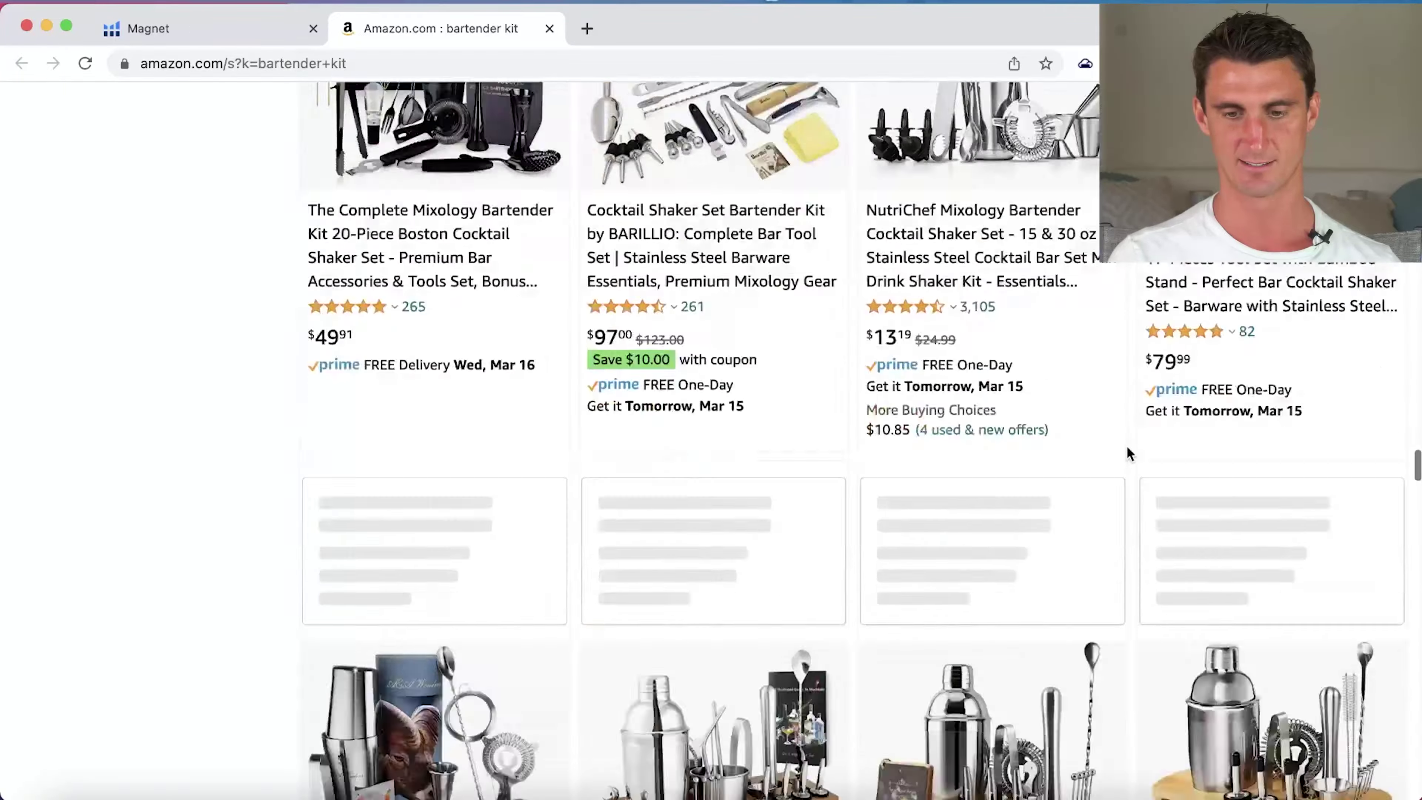
{"action": "scroll", "coordinate": [1126, 448], "scroll_direction": "up", "scroll_amount": 10}
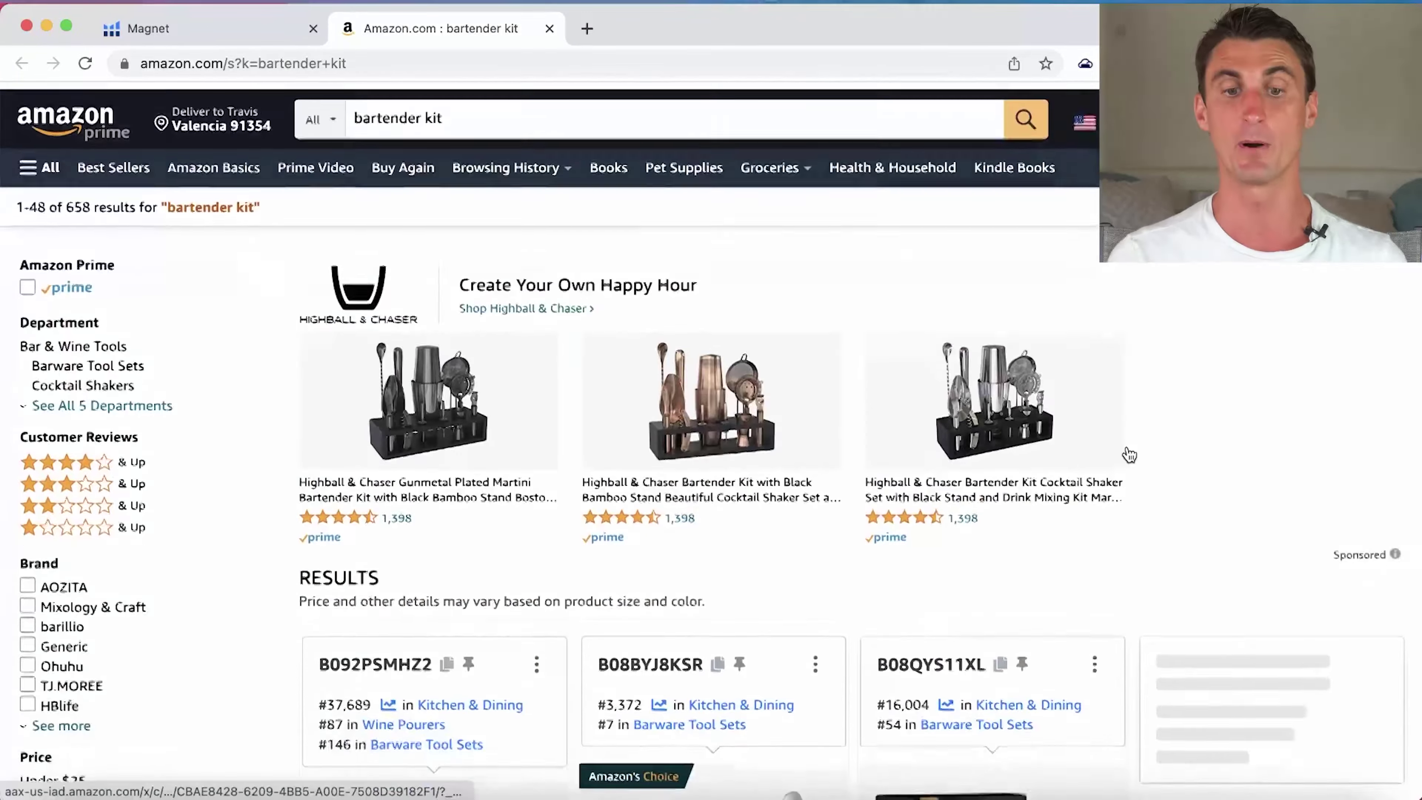
Look further through the Amazon listings for "bartender kit" and close the search results.
{"action": "scroll", "coordinate": [1127, 451], "scroll_direction": "down", "scroll_amount": 10}
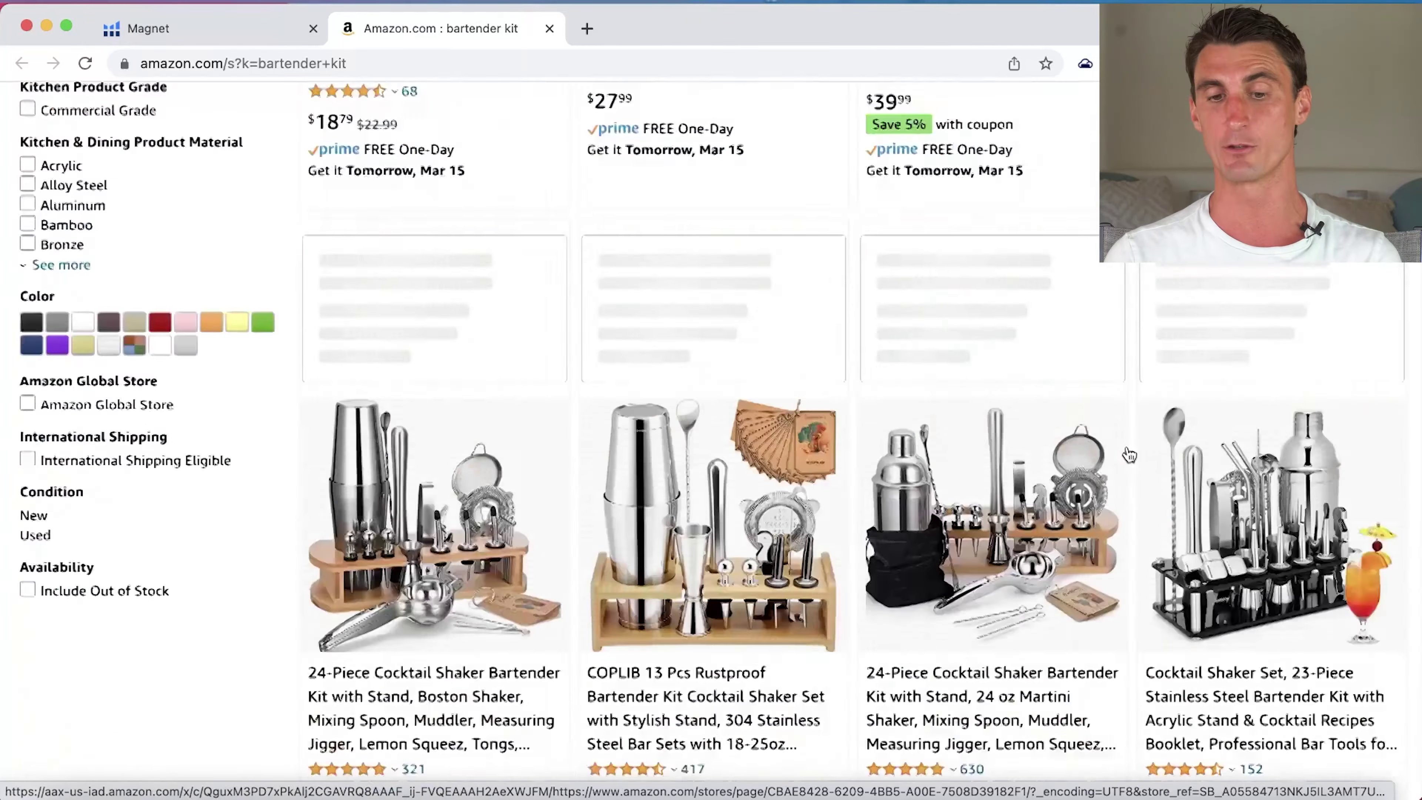
{"action": "scroll", "coordinate": [1127, 452], "scroll_direction": "up", "scroll_amount": 10}
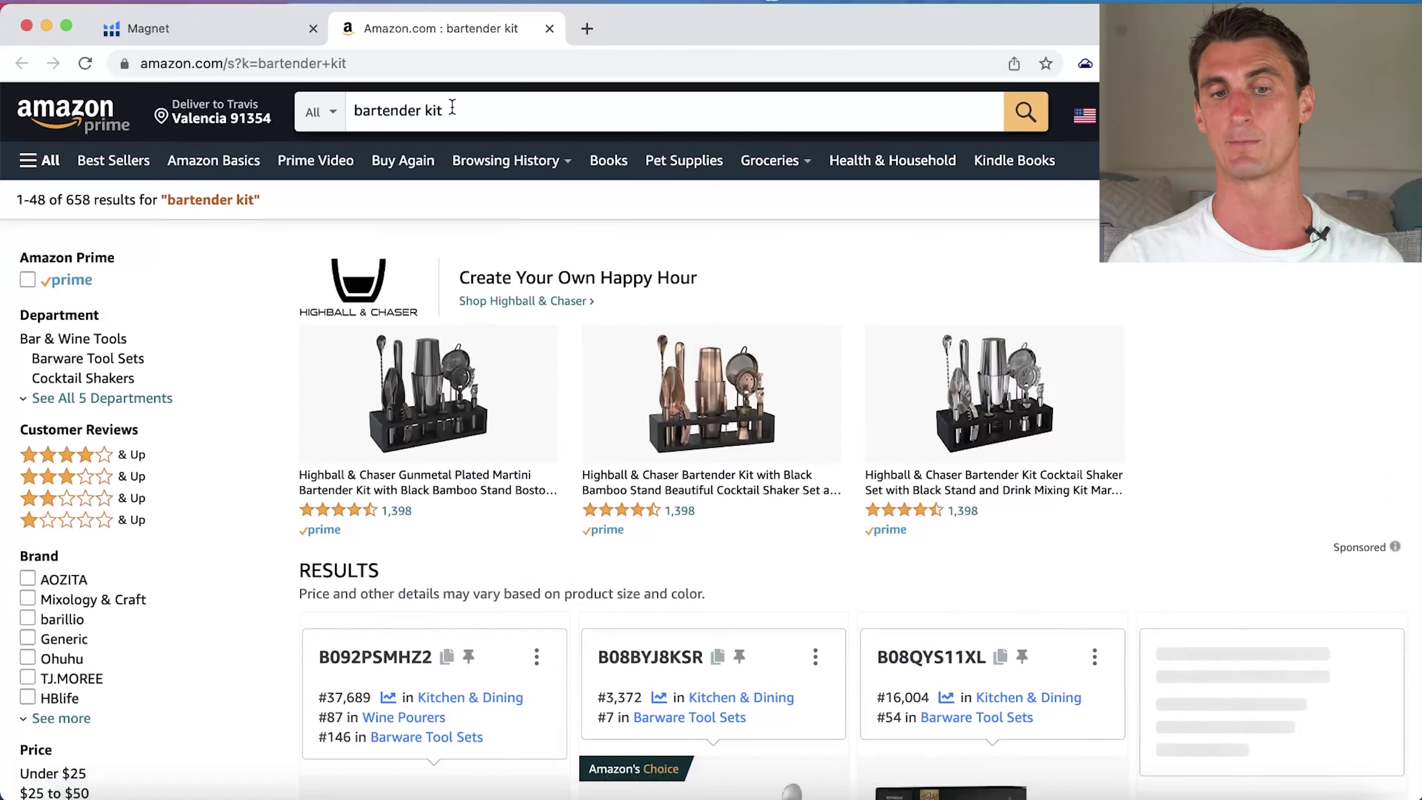
{"action": "scroll", "coordinate": [720, 616], "scroll_direction": "down", "scroll_amount": 10}
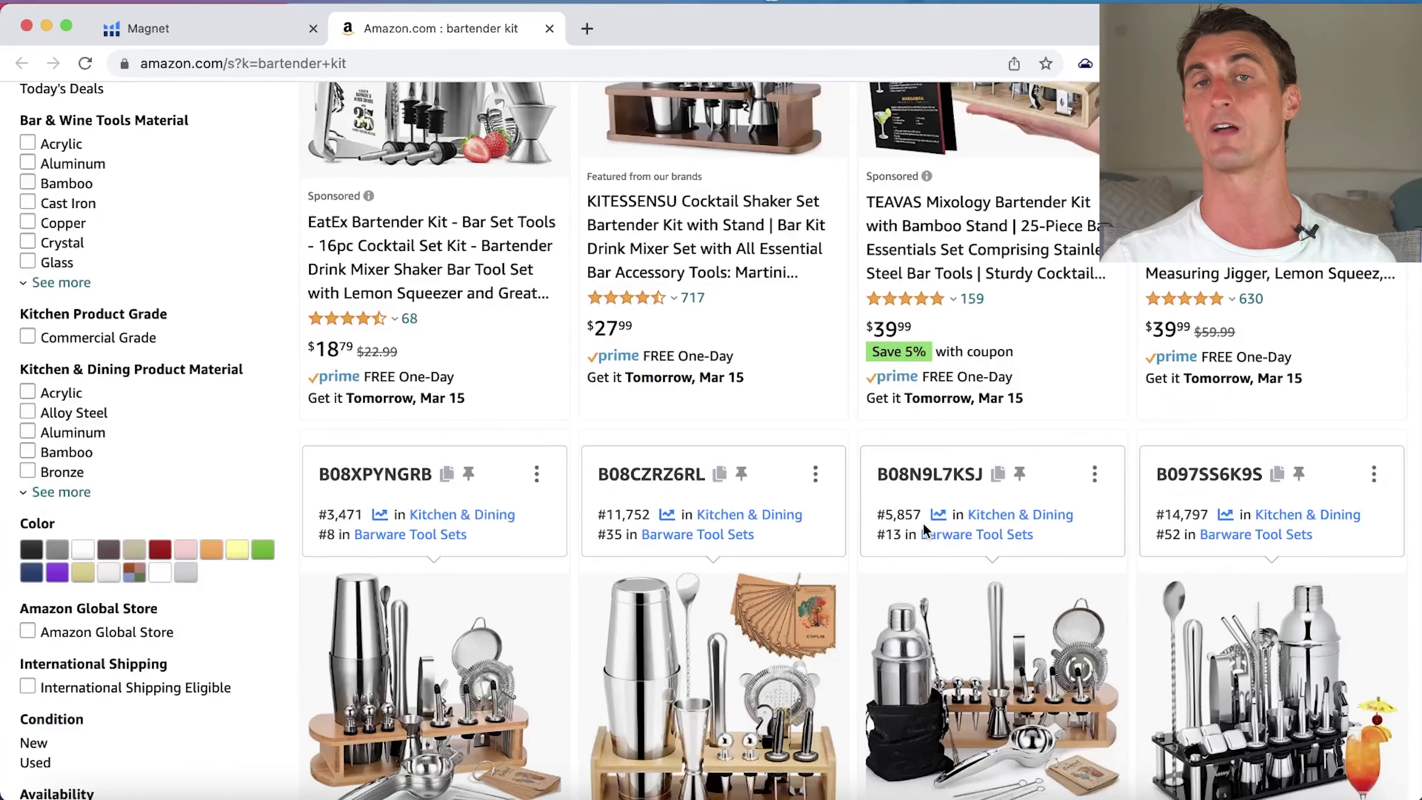
{"action": "scroll", "coordinate": [438, 111], "scroll_direction": "up", "scroll_amount": 10}
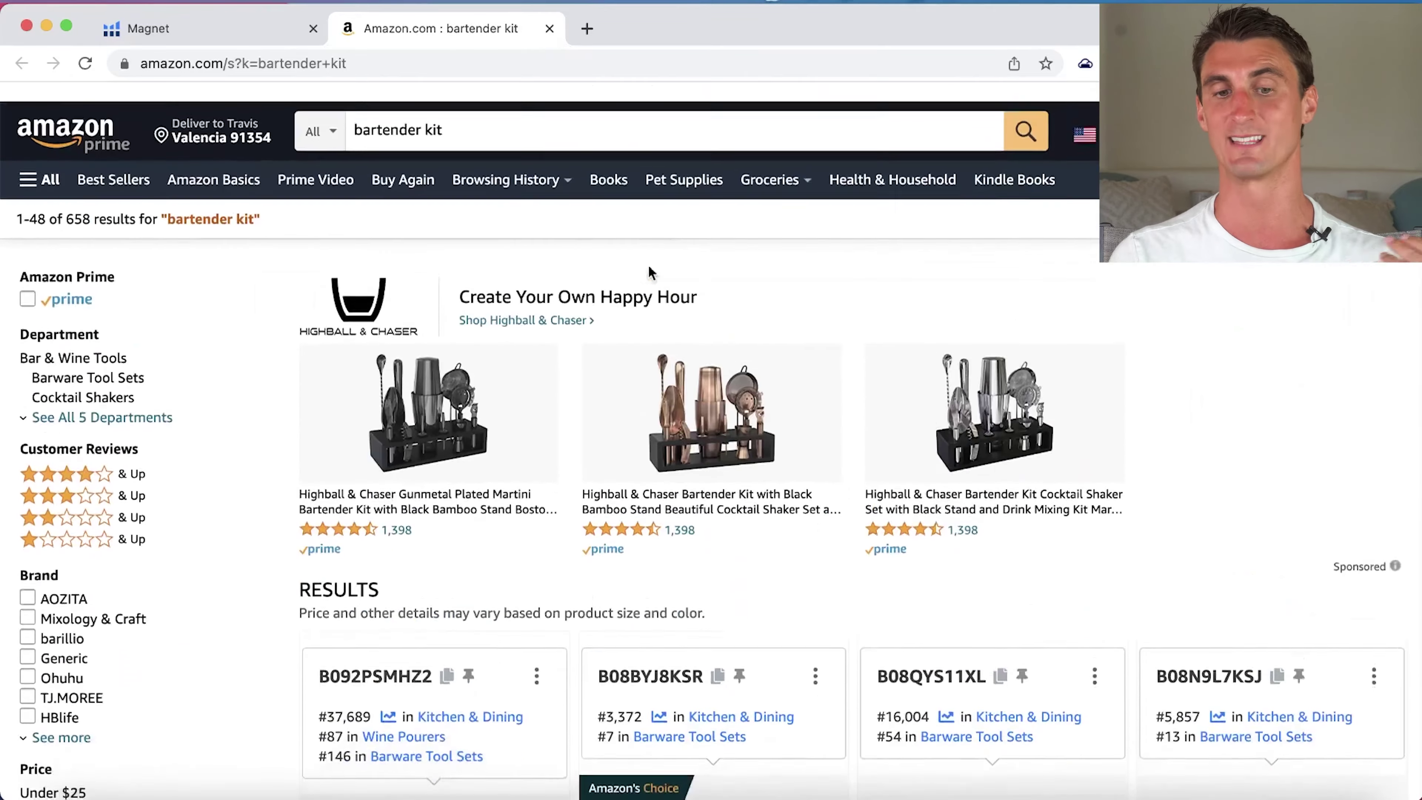
{"action": "double_click", "coordinate": [439, 111]}
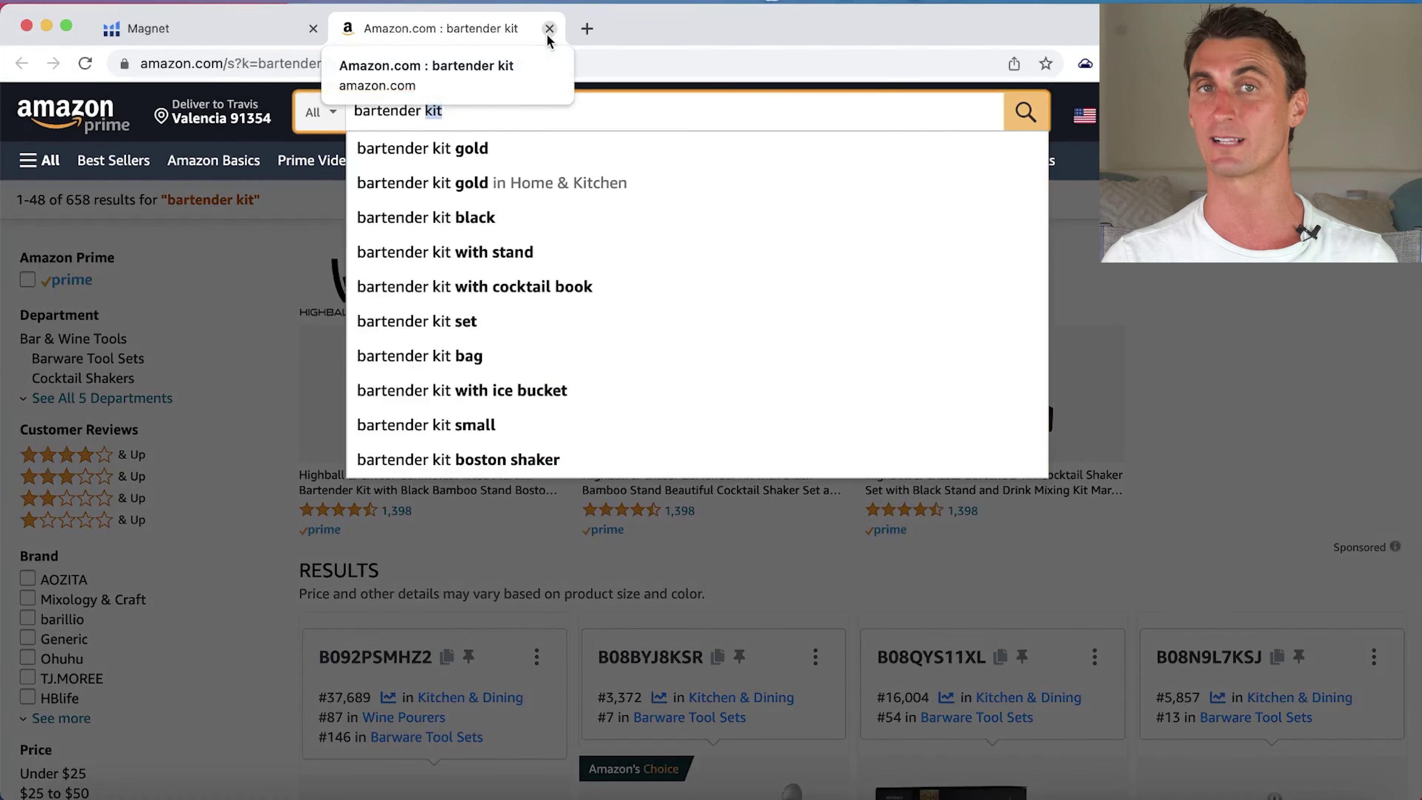
{"action": "left_click", "coordinate": [549, 29]}
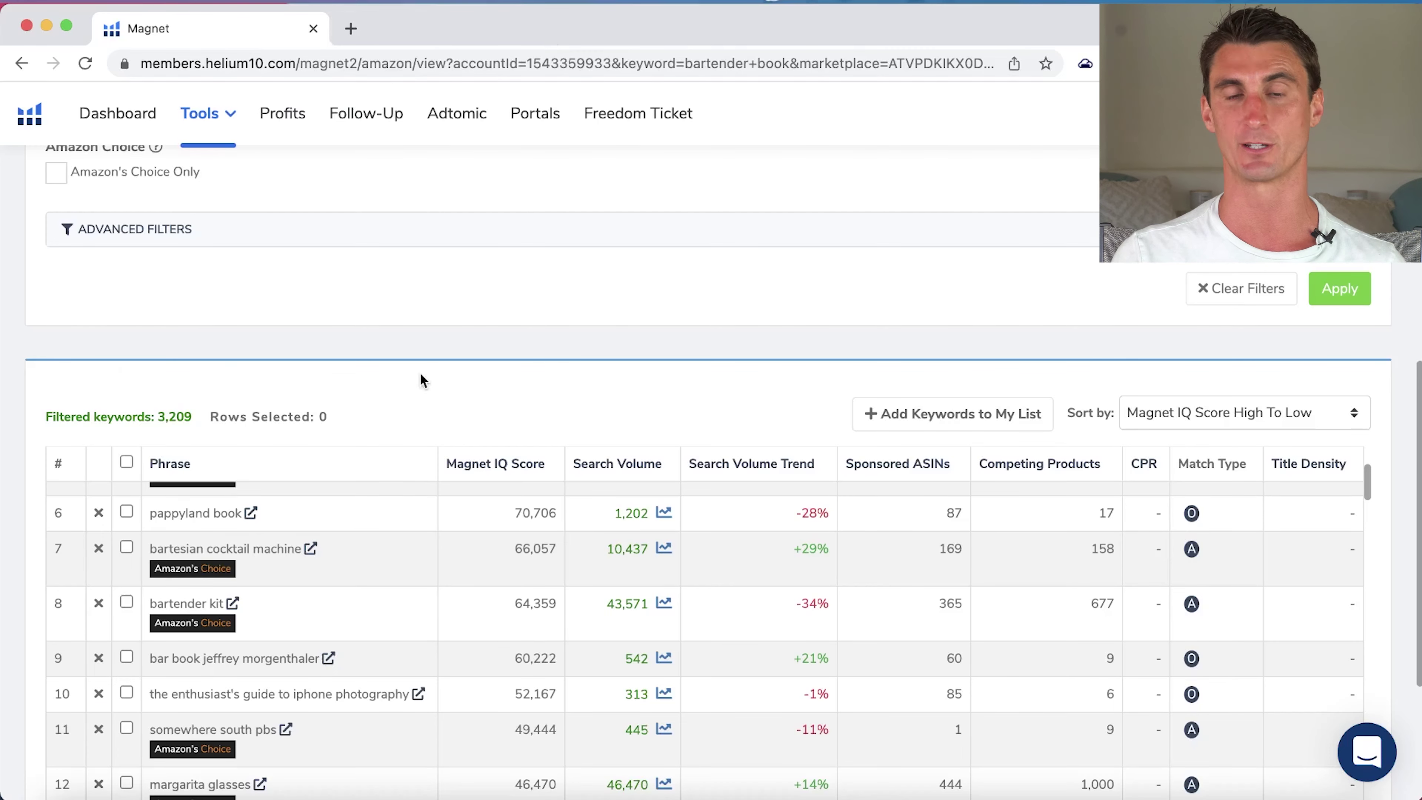
Go to the page of keywords starting at row 301 and scan the phrases for new product ideas.
{"action": "scroll", "coordinate": [420, 381], "scroll_direction": "down", "scroll_amount": 5}
{"action": "left_click", "coordinate": [170, 703]}
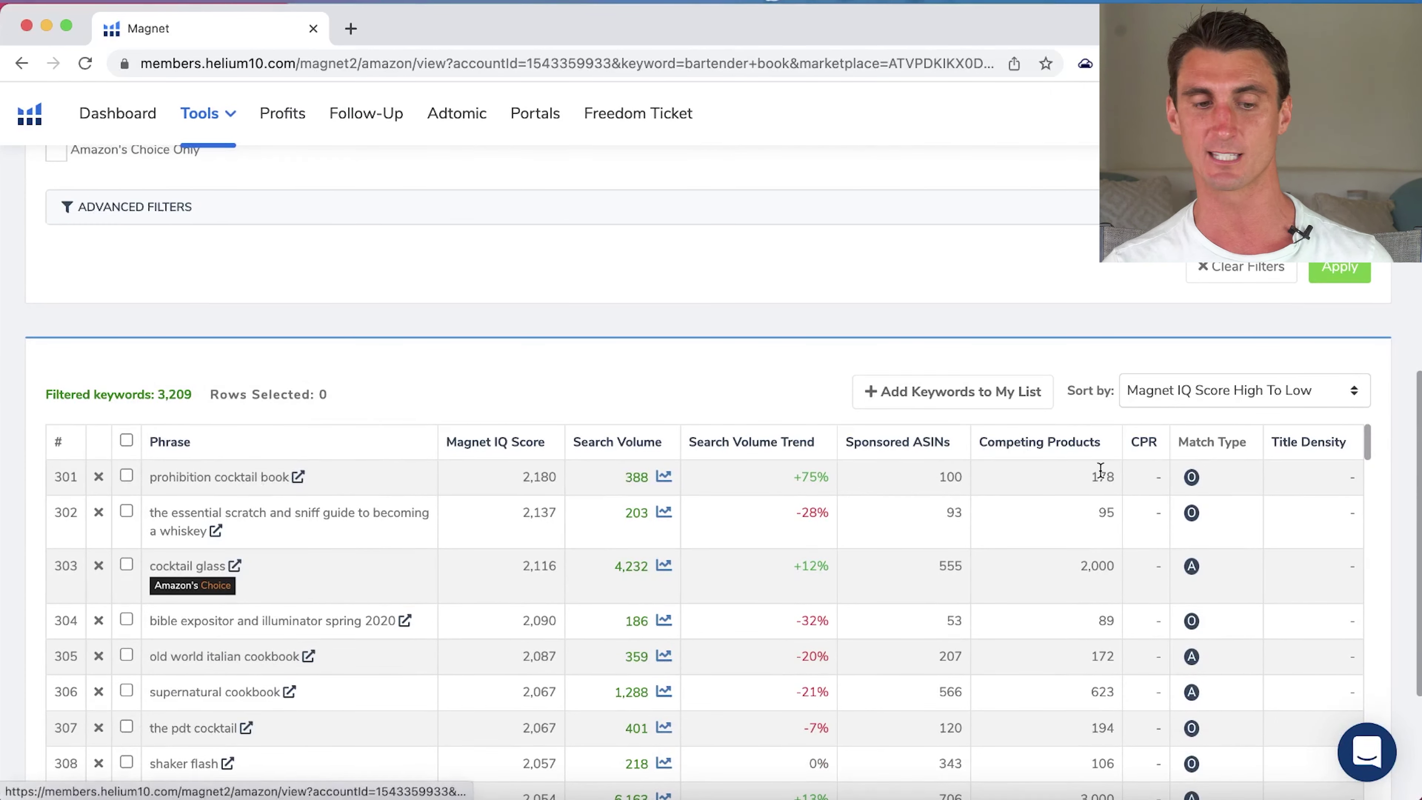
{"action": "scroll", "coordinate": [512, 569], "scroll_direction": "down", "scroll_amount": 5}
{"action": "scroll", "coordinate": [513, 572], "scroll_direction": "down", "scroll_amount": 10}
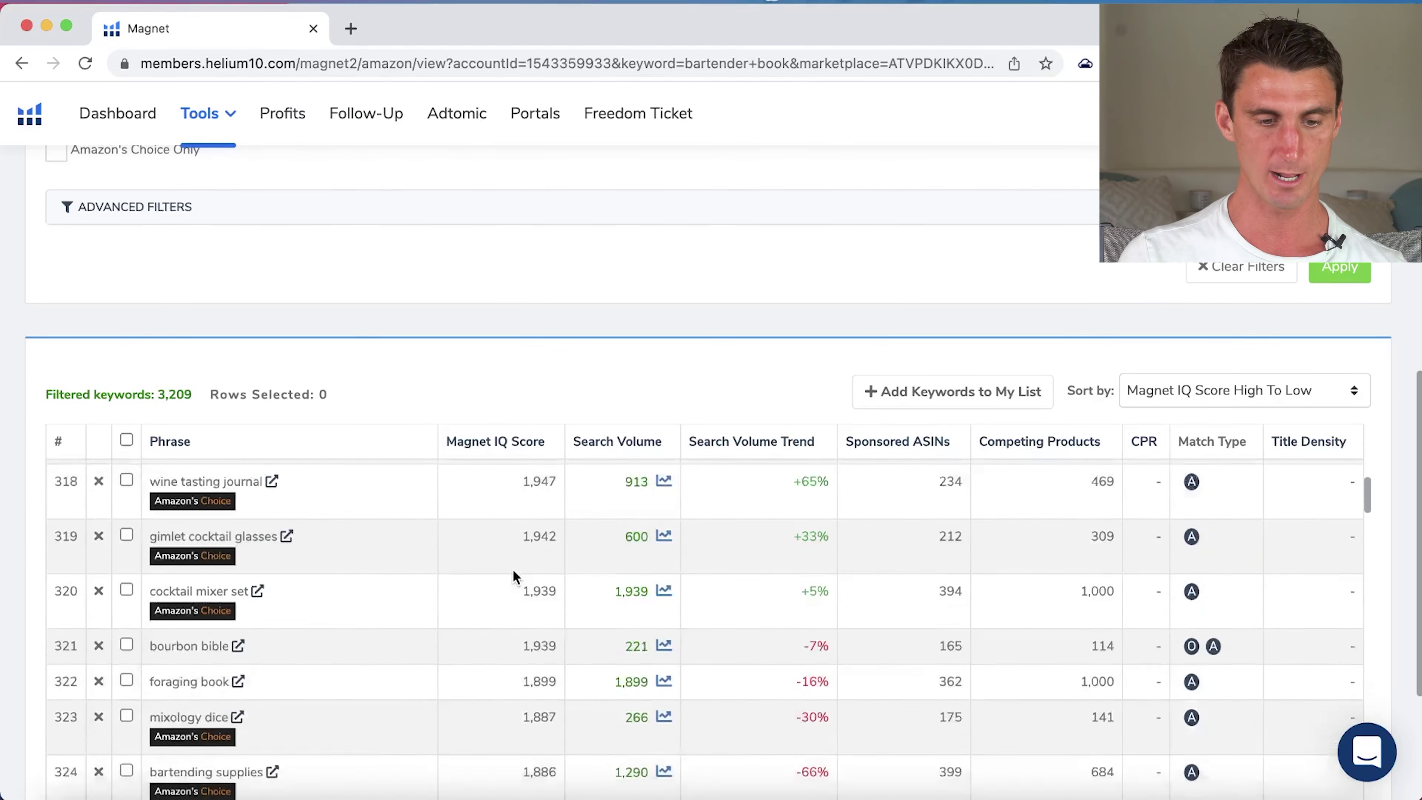
{"action": "scroll", "coordinate": [515, 575], "scroll_direction": "down", "scroll_amount": 3}
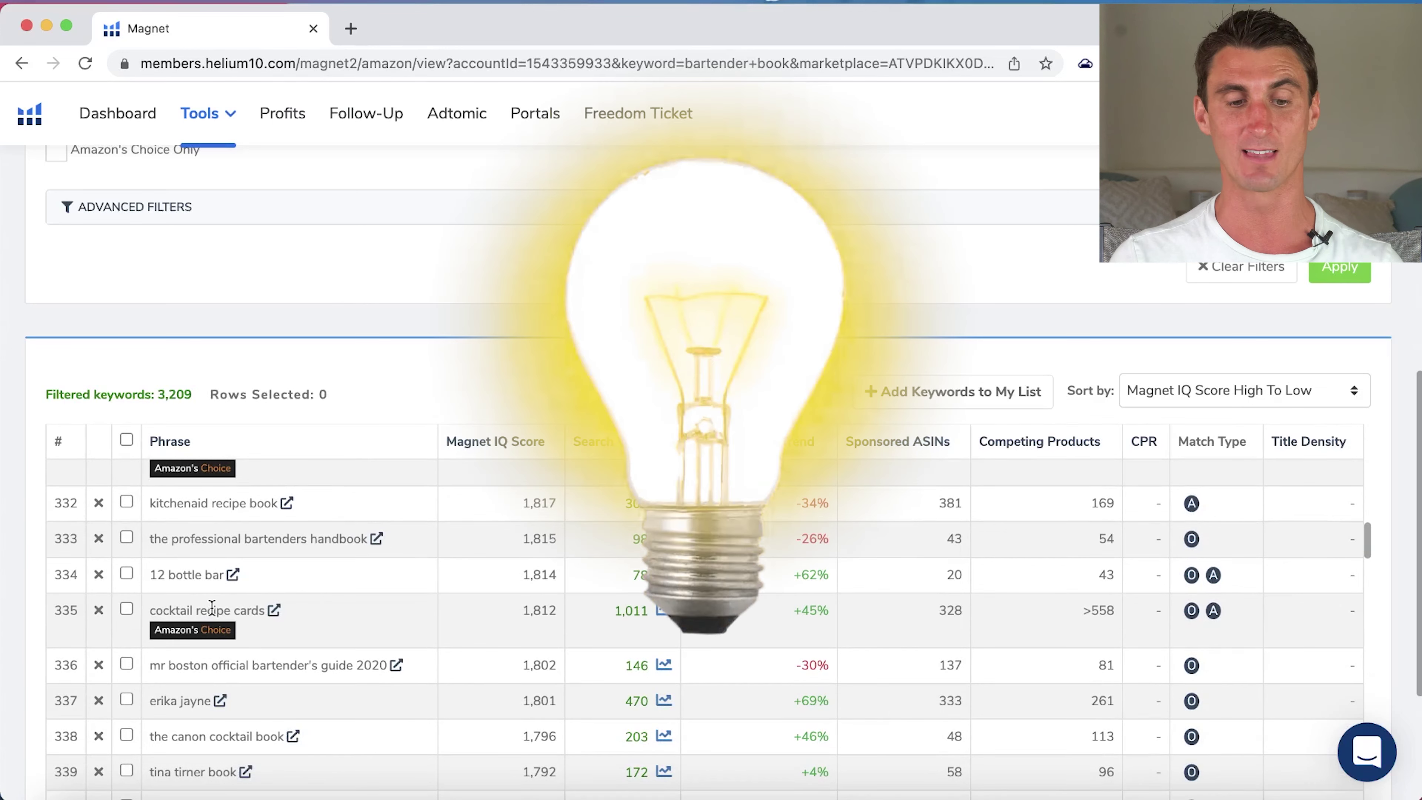
Open the Amazon search results for the keyword "cocktail recipe cards", look over the products and close the results.
{"action": "left_click", "coordinate": [274, 610]}
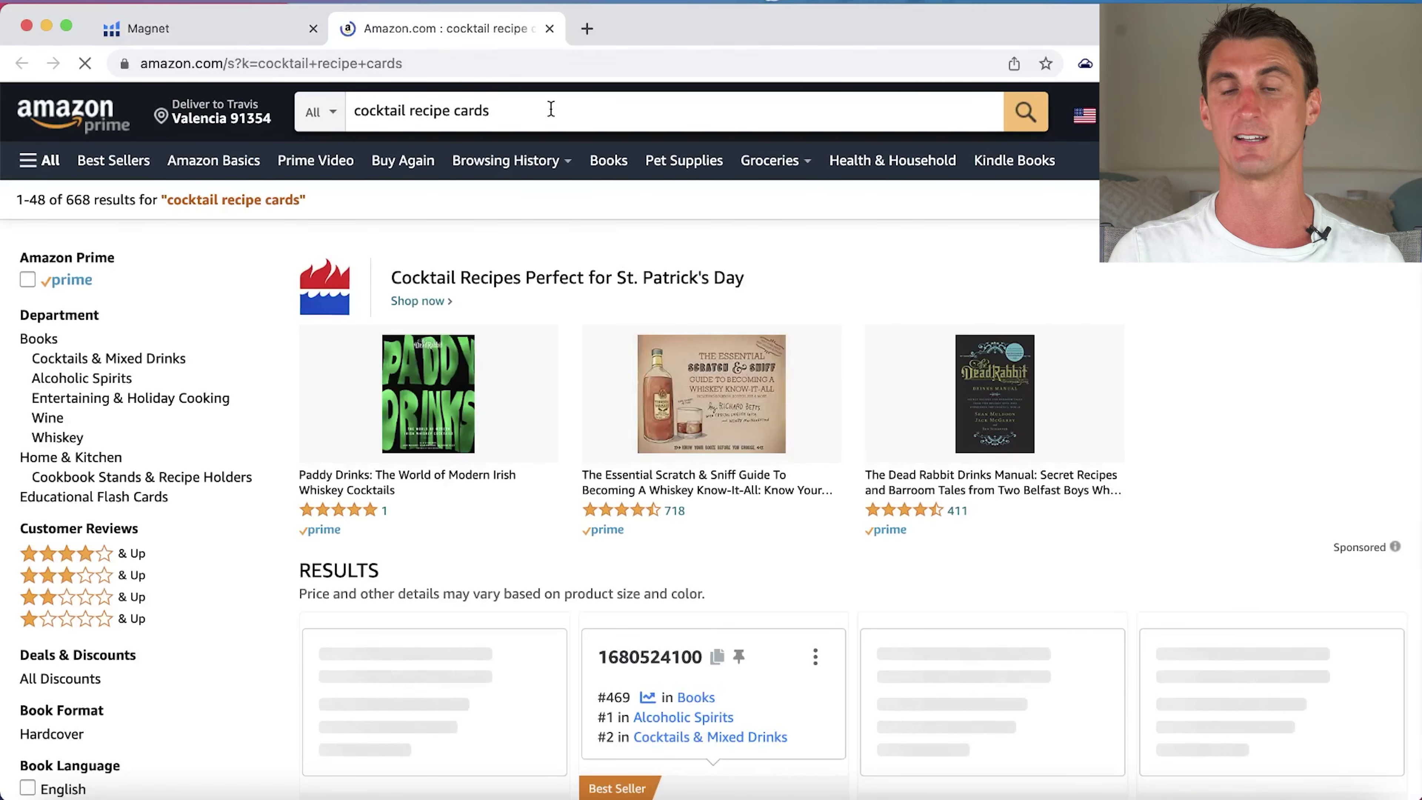
{"action": "scroll", "coordinate": [551, 108], "scroll_direction": "down", "scroll_amount": 15}
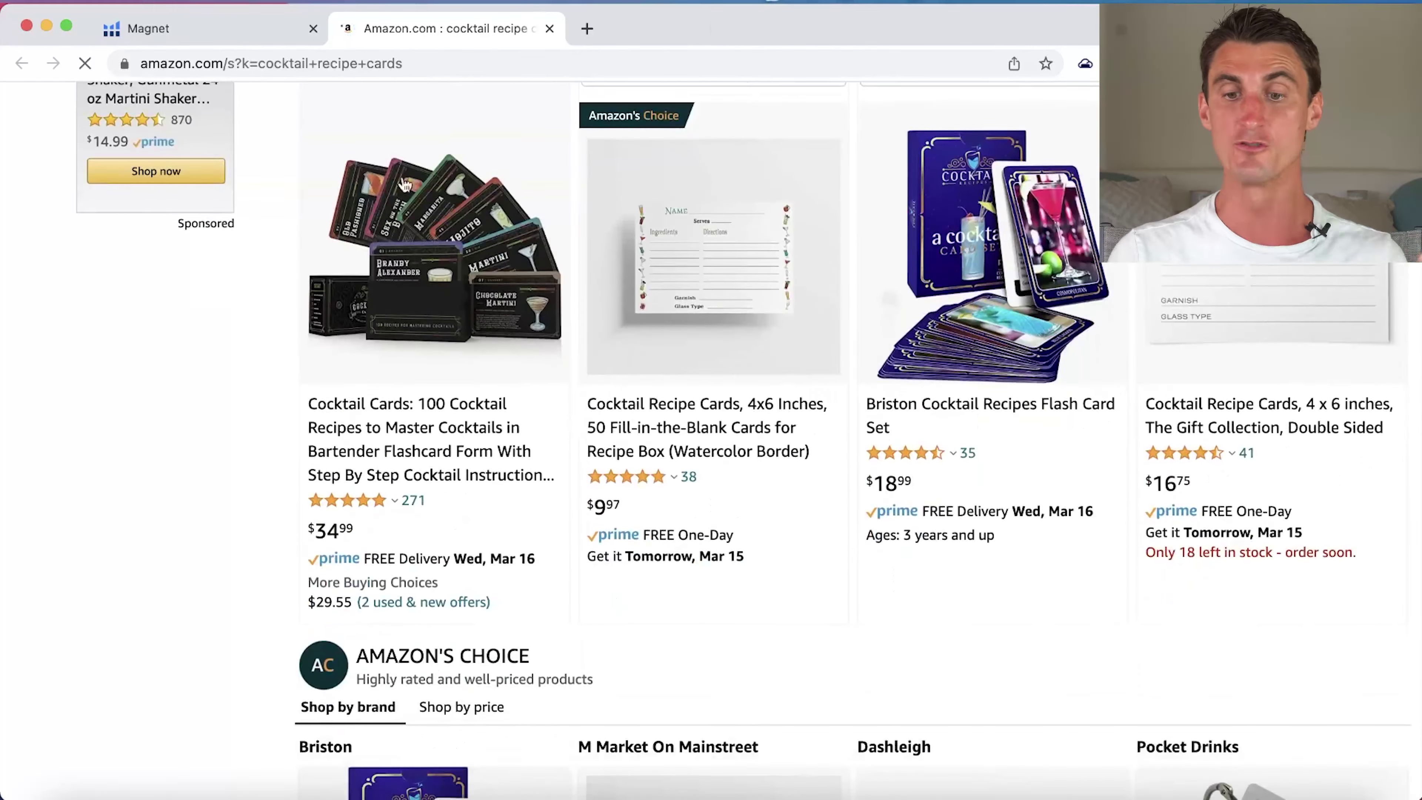
{"action": "key", "text": "super+w"}
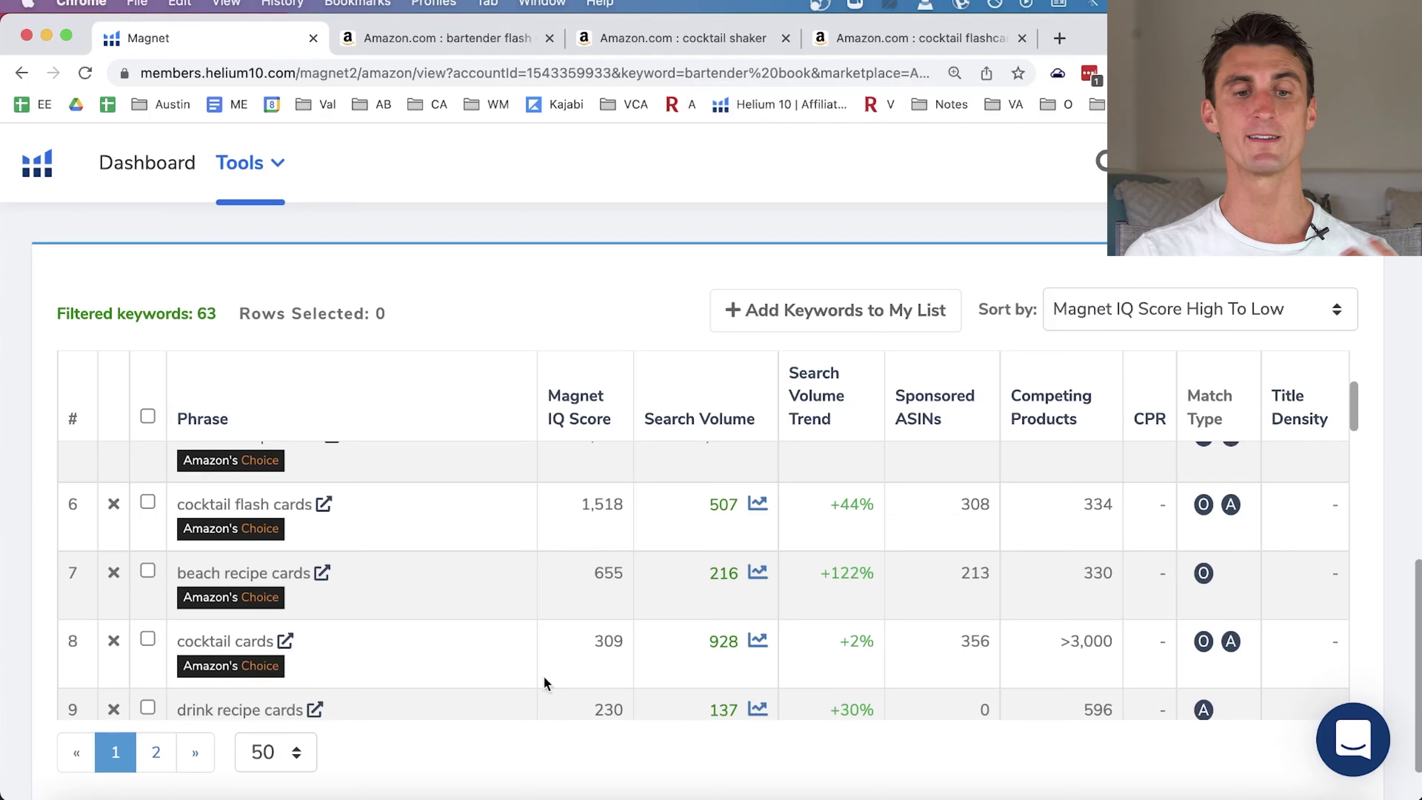
Replace the Magnet search term with "peruvian food" and get its keywords.
{"action": "scroll", "coordinate": [543, 681], "scroll_direction": "up", "scroll_amount": 10}
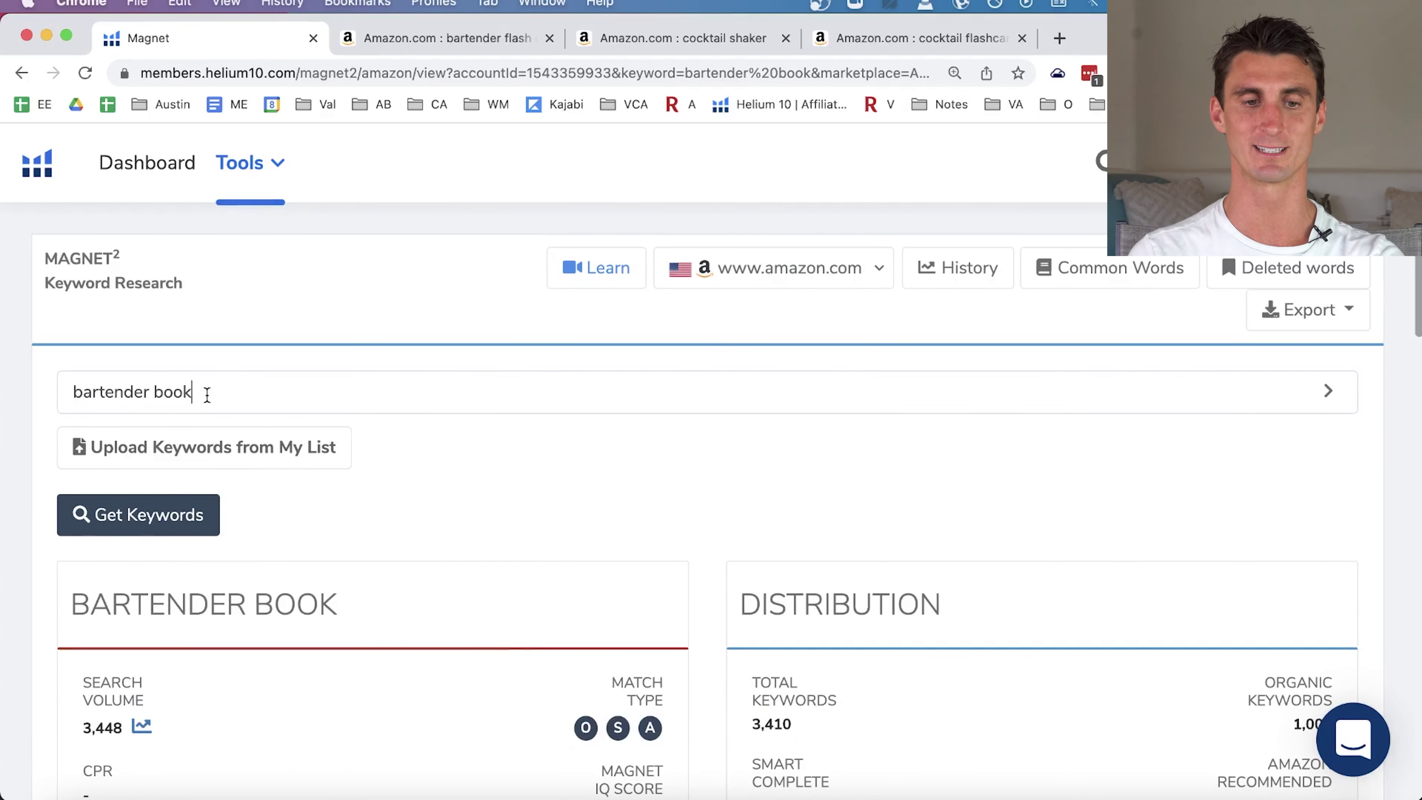
{"action": "triple_click", "coordinate": [207, 395]}
{"action": "key", "text": "BackSpace"}
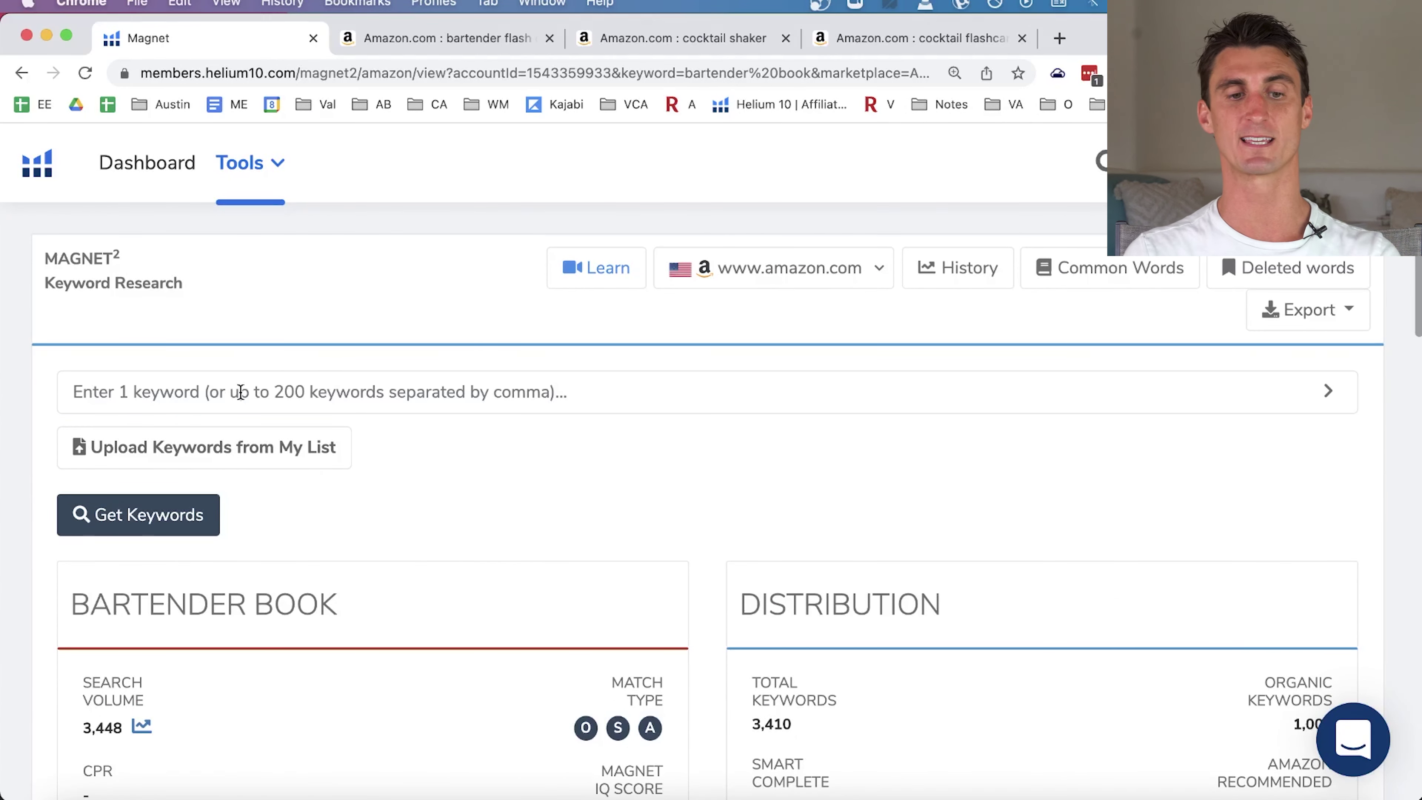
{"action": "left_click", "coordinate": [240, 392]}
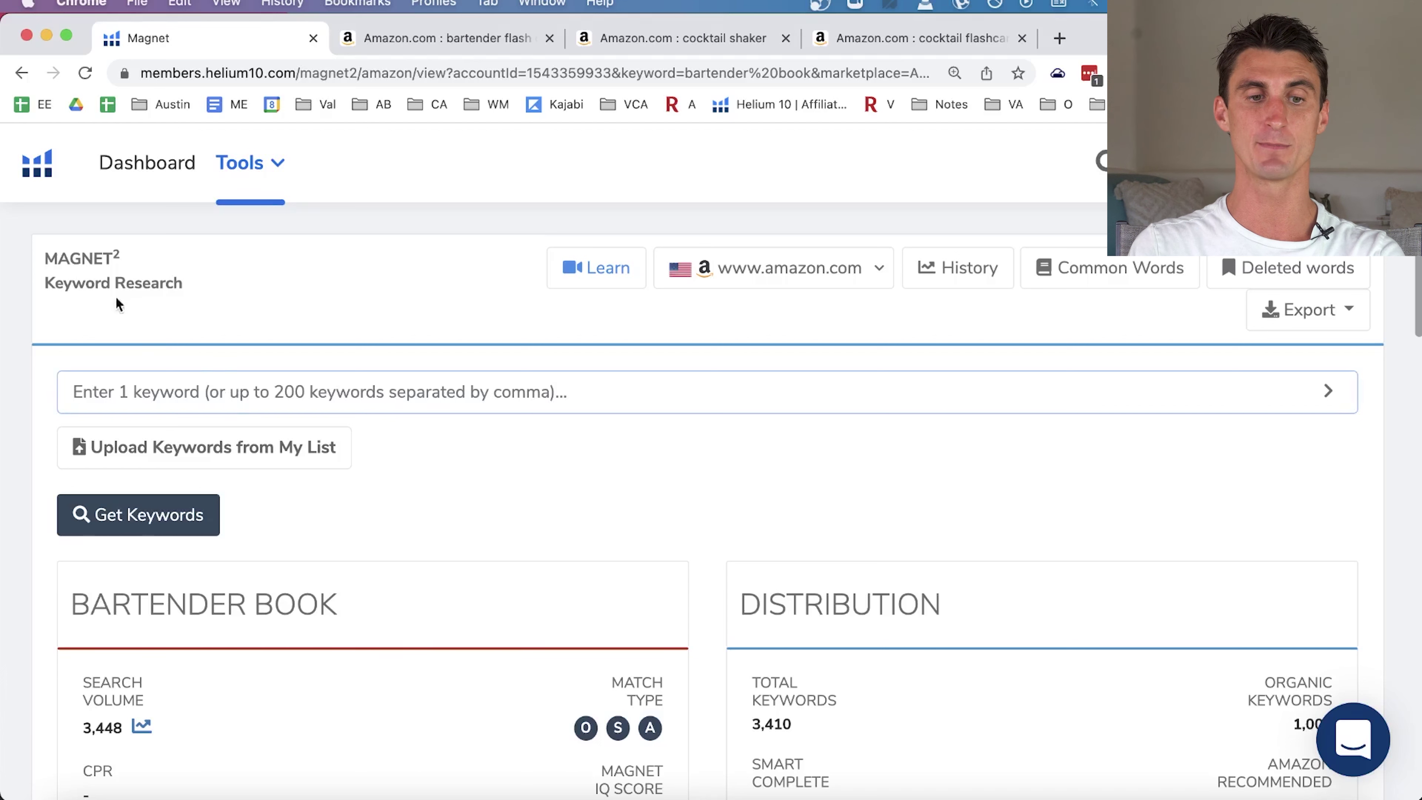
{"action": "type", "text": "peruv"}
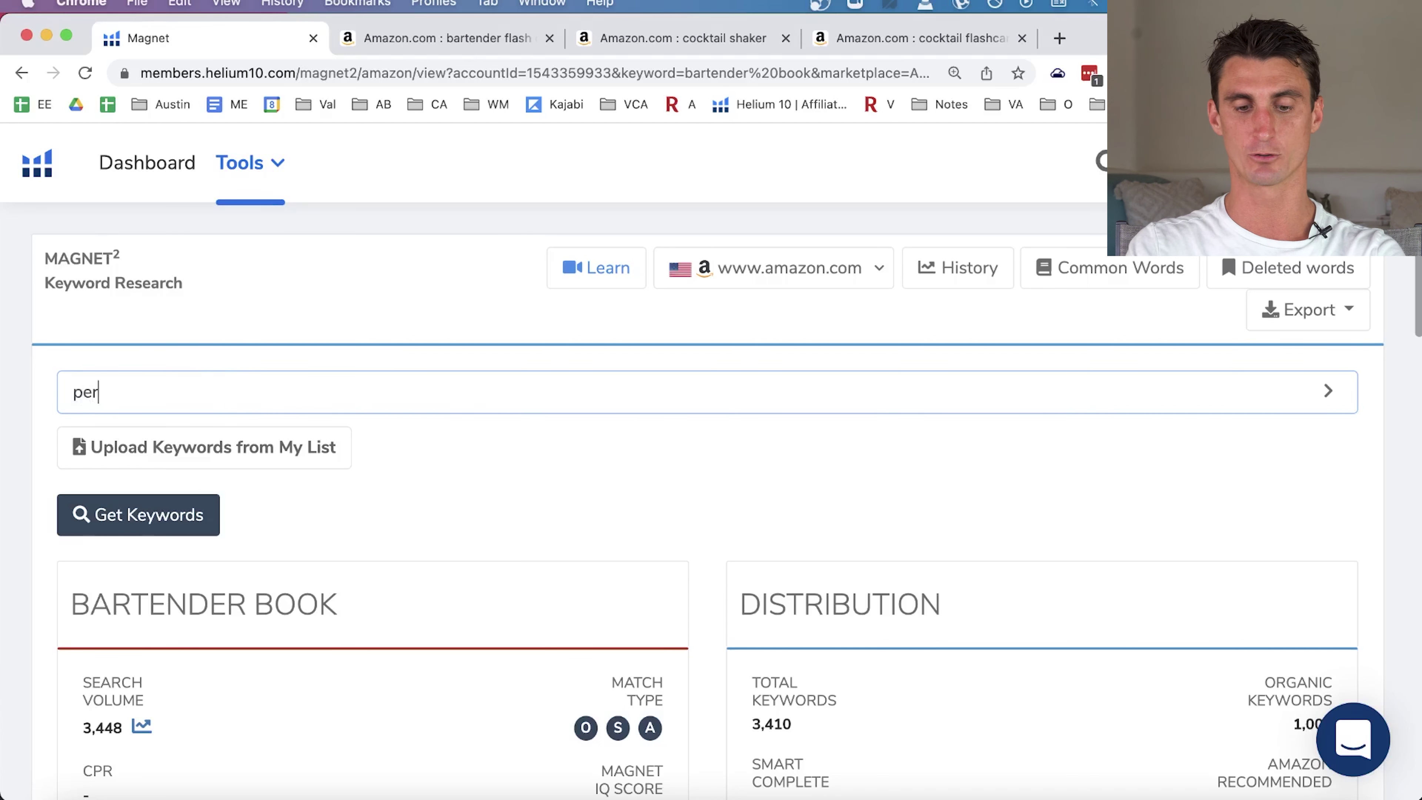
{"action": "type", "text": "food"}
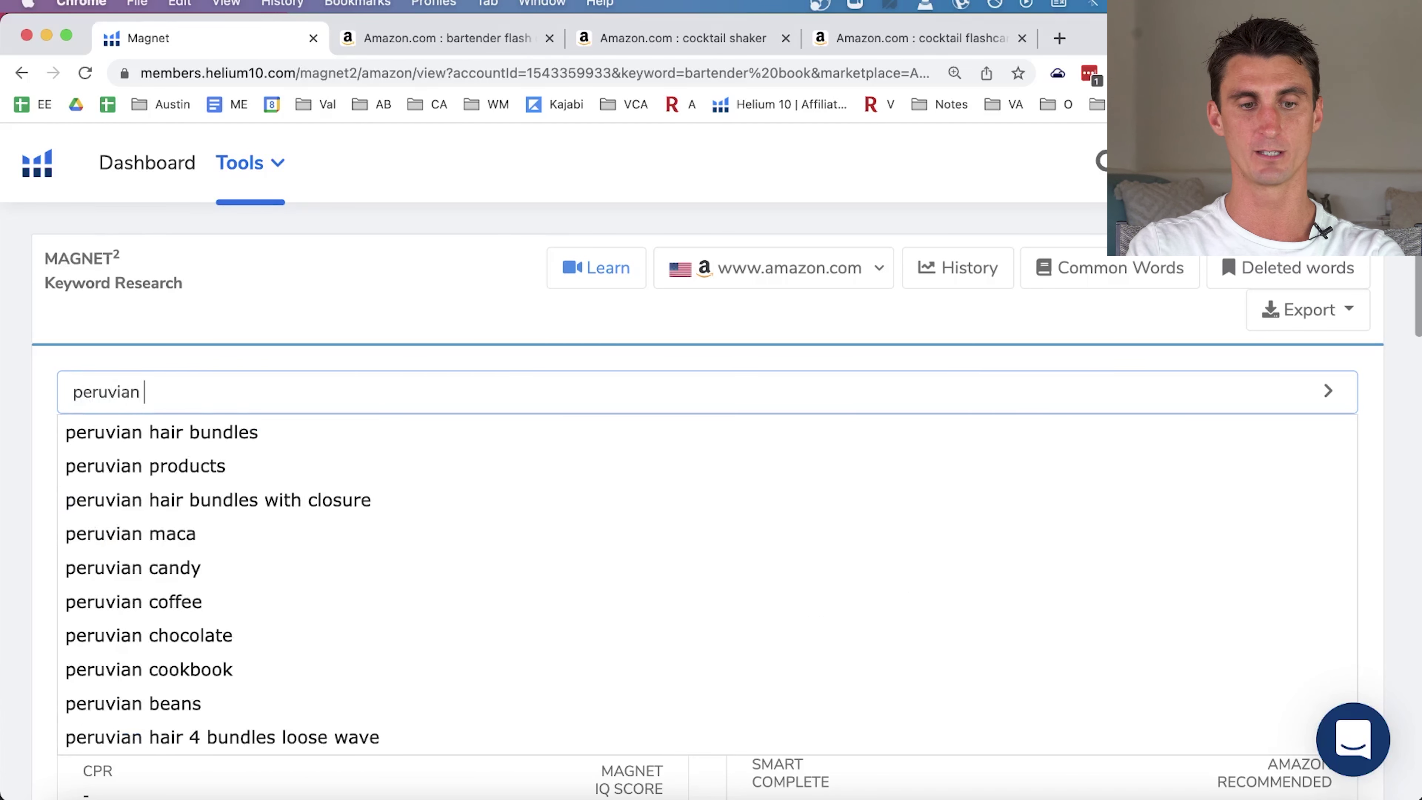
{"action": "left_click", "coordinate": [180, 432]}
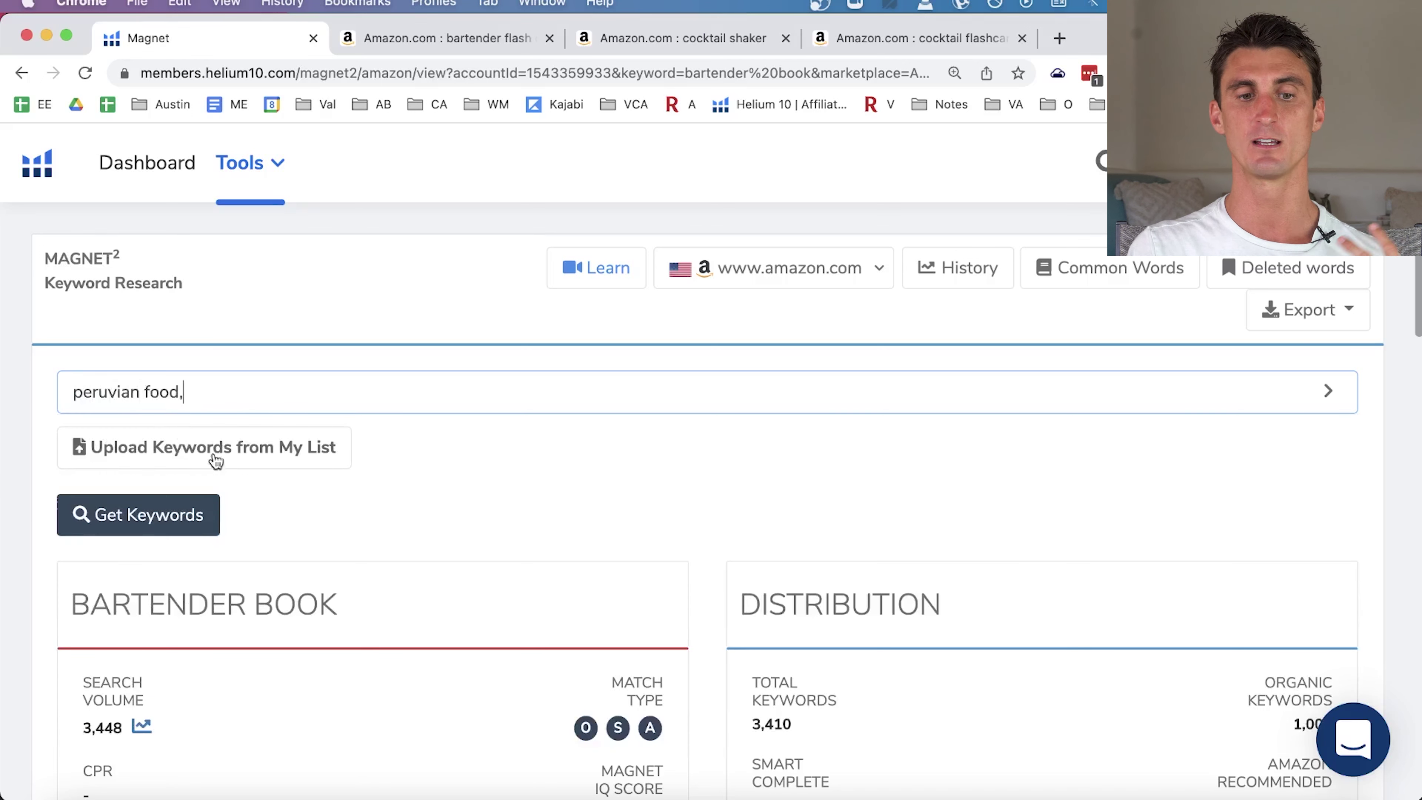
{"action": "left_click", "coordinate": [193, 513]}
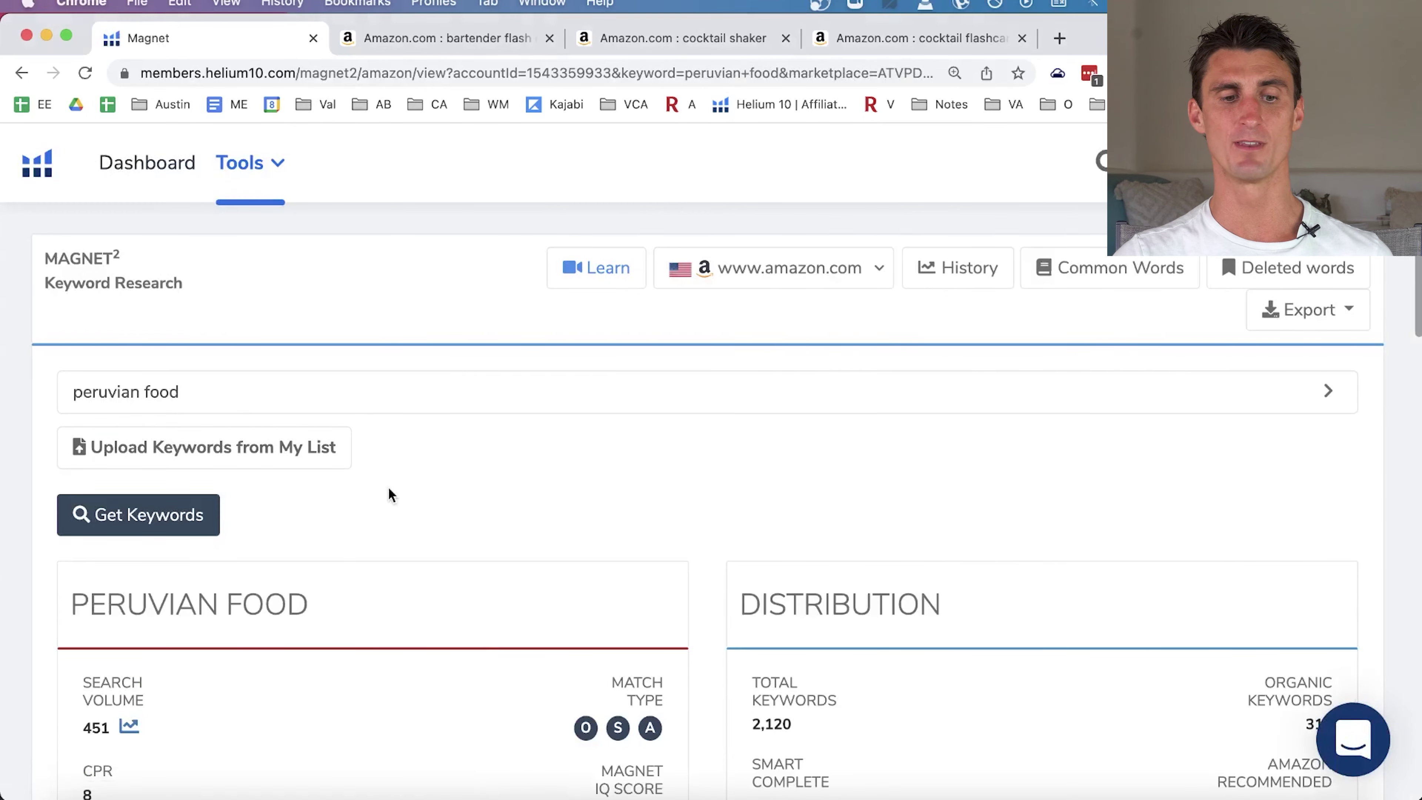
Examine the search volume, CPR and Magnet IQ Score in the summary for "peruvian food".
{"action": "scroll", "coordinate": [388, 494], "scroll_direction": "down", "scroll_amount": 4}
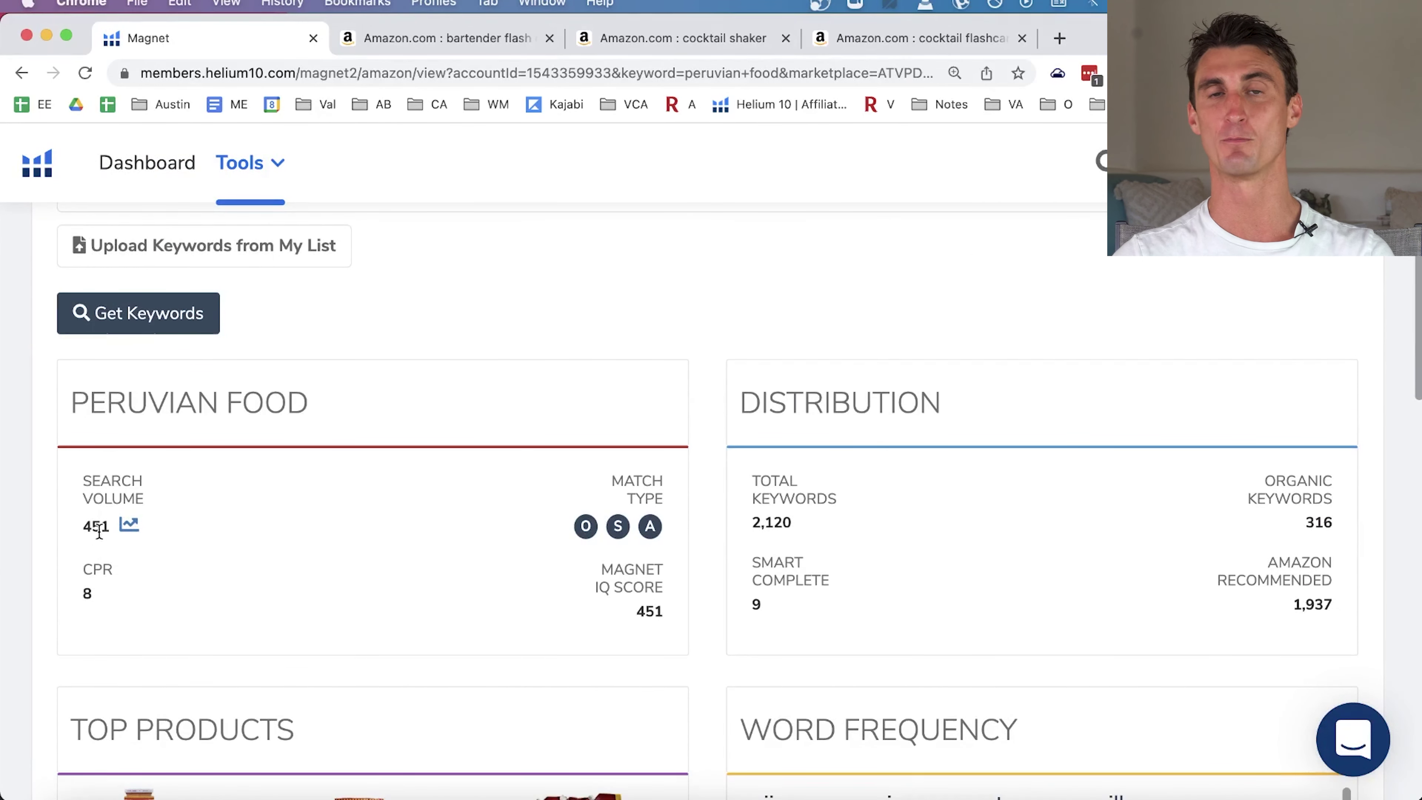
{"action": "double_click", "coordinate": [88, 525]}
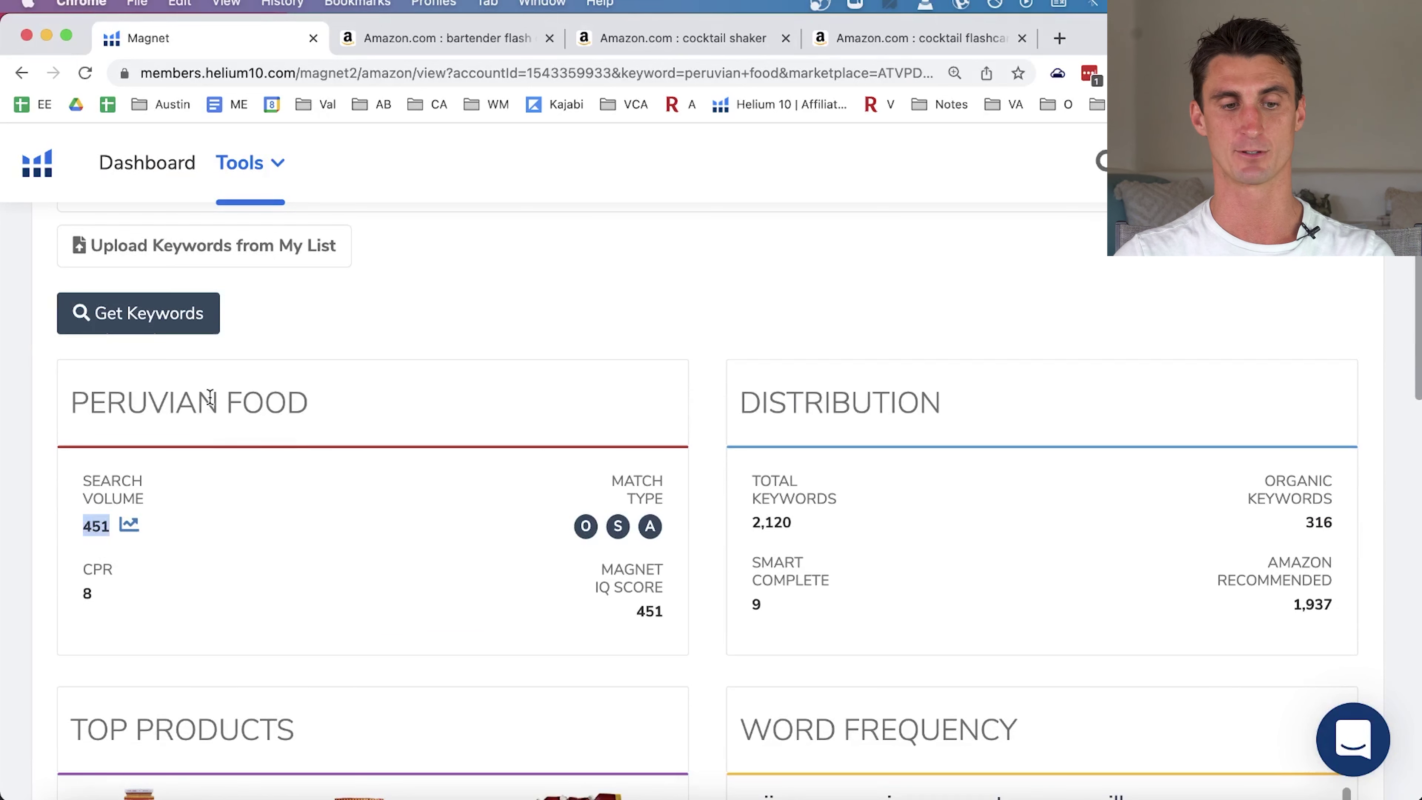
{"action": "scroll", "coordinate": [90, 498], "scroll_direction": "down", "scroll_amount": 1}
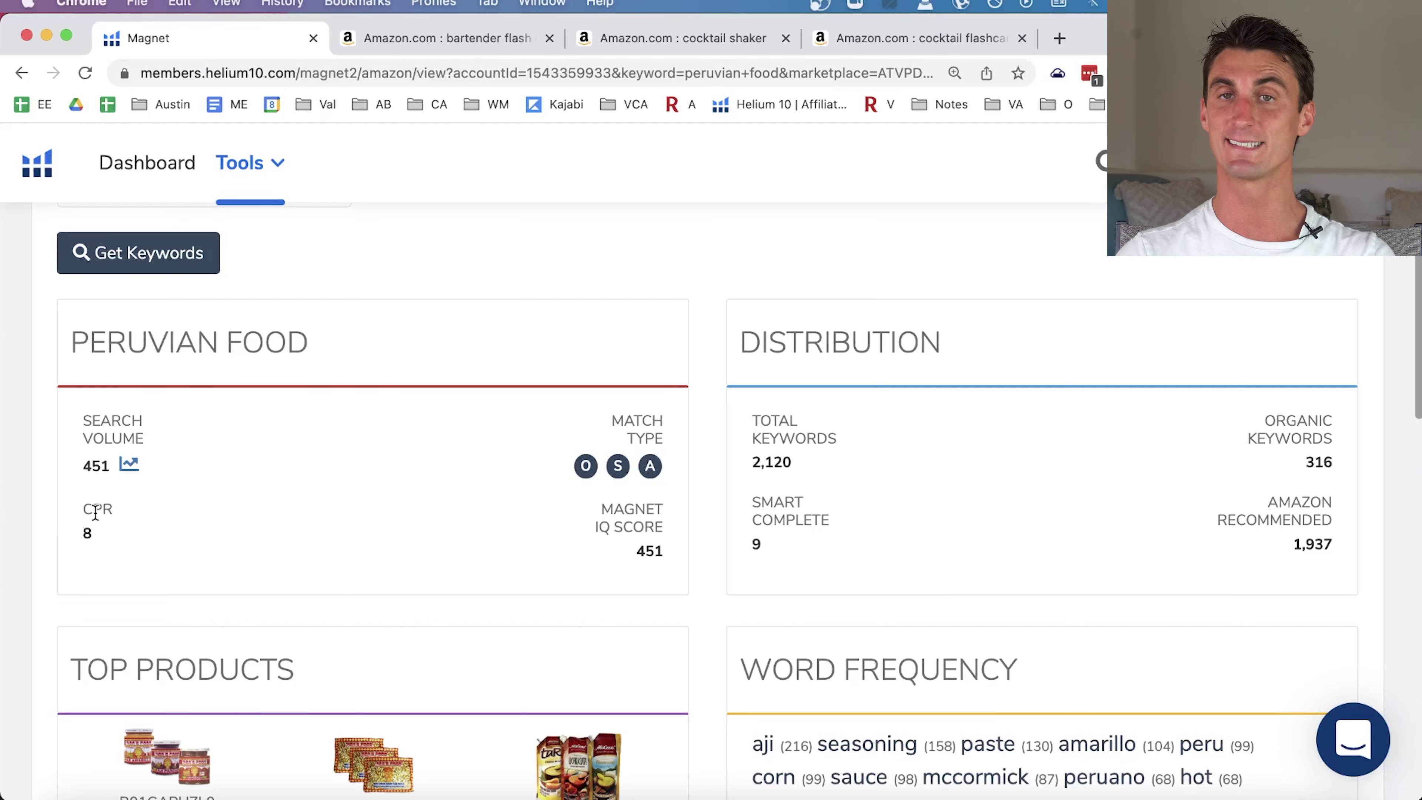
{"action": "triple_click", "coordinate": [206, 341]}
{"action": "left_click", "coordinate": [280, 435]}
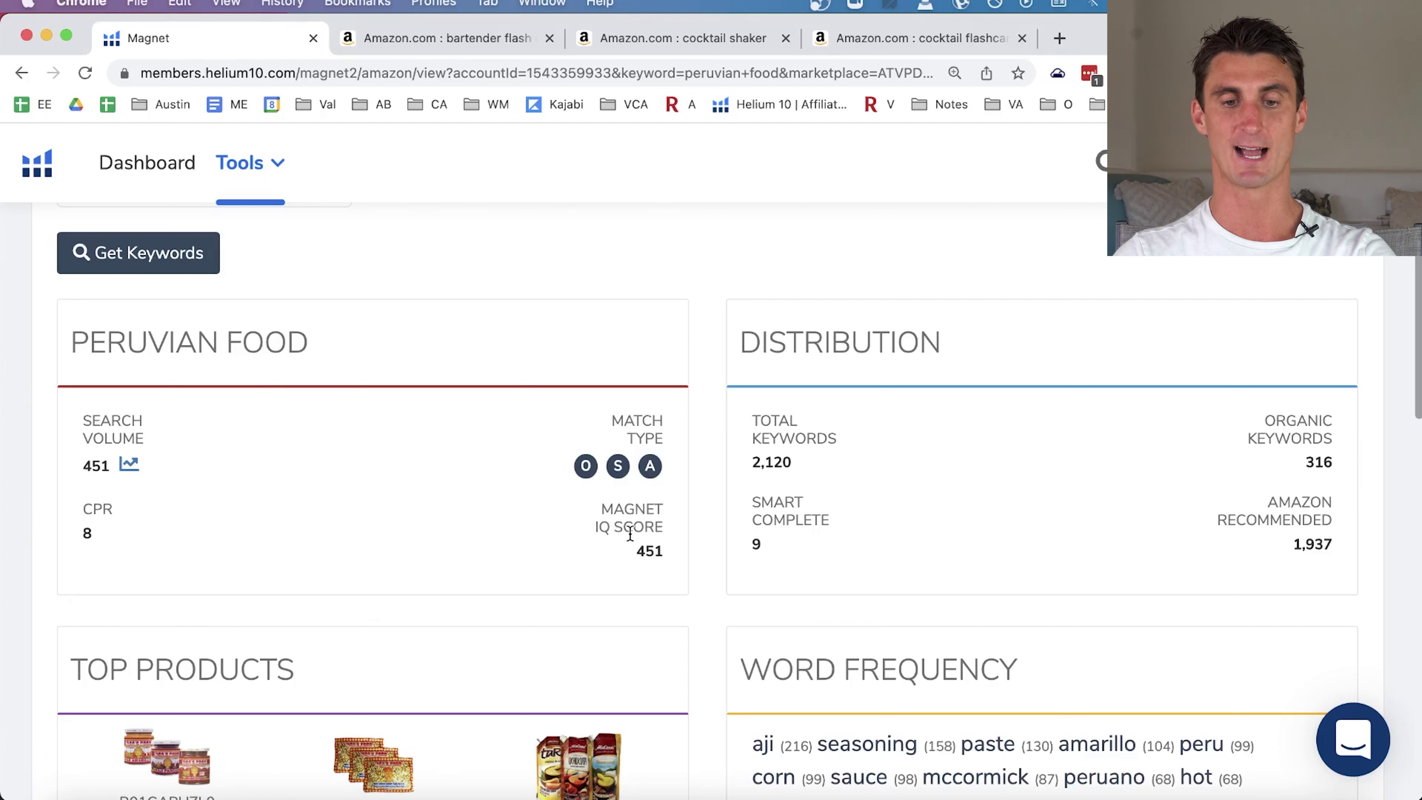
{"action": "double_click", "coordinate": [651, 553]}
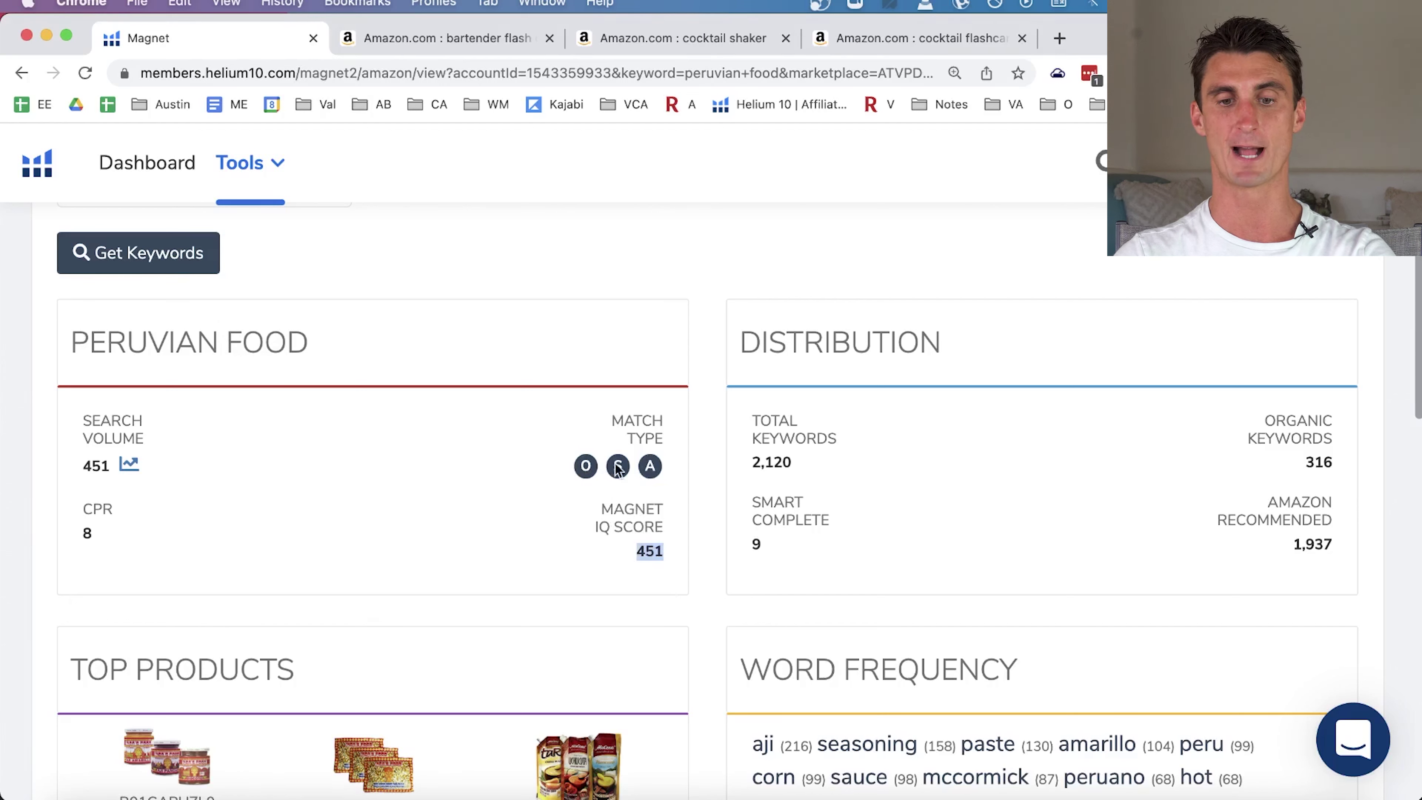
{"action": "left_click", "coordinate": [558, 313]}
{"action": "mouse_move", "coordinate": [841, 339]}
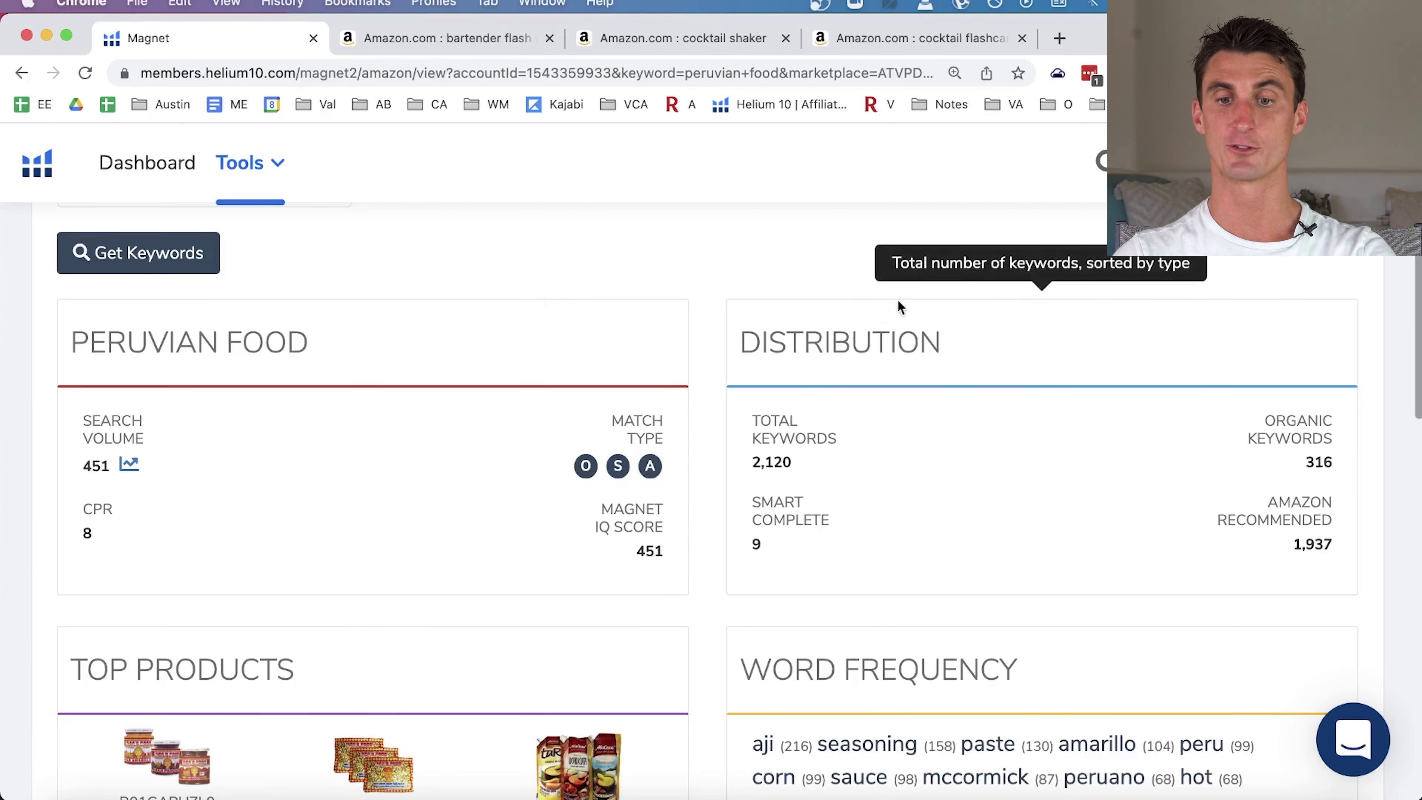
Set the keyword table to show 150 keywords per page.
{"action": "scroll", "coordinate": [832, 454], "scroll_direction": "down", "scroll_amount": 15}
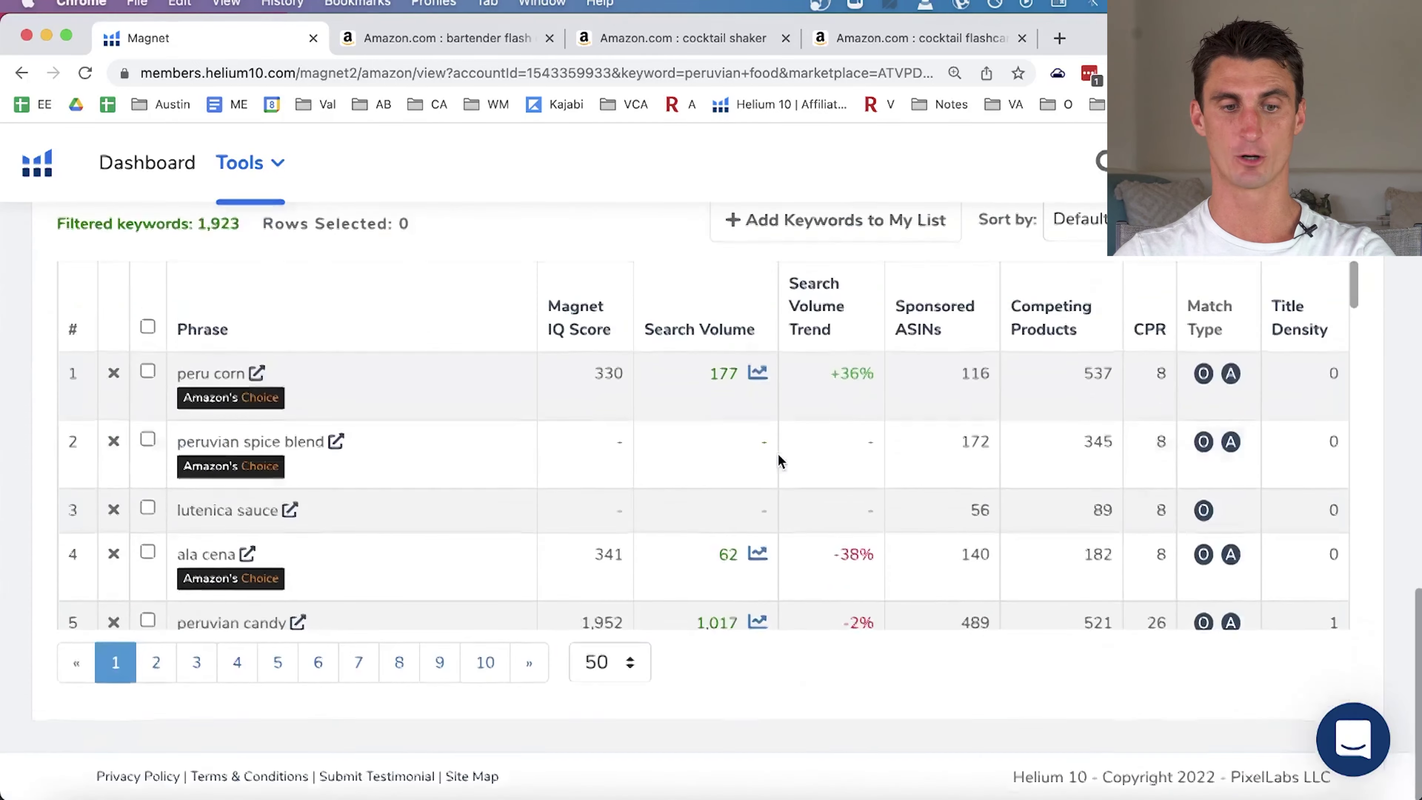
{"action": "left_click", "coordinate": [595, 663]}
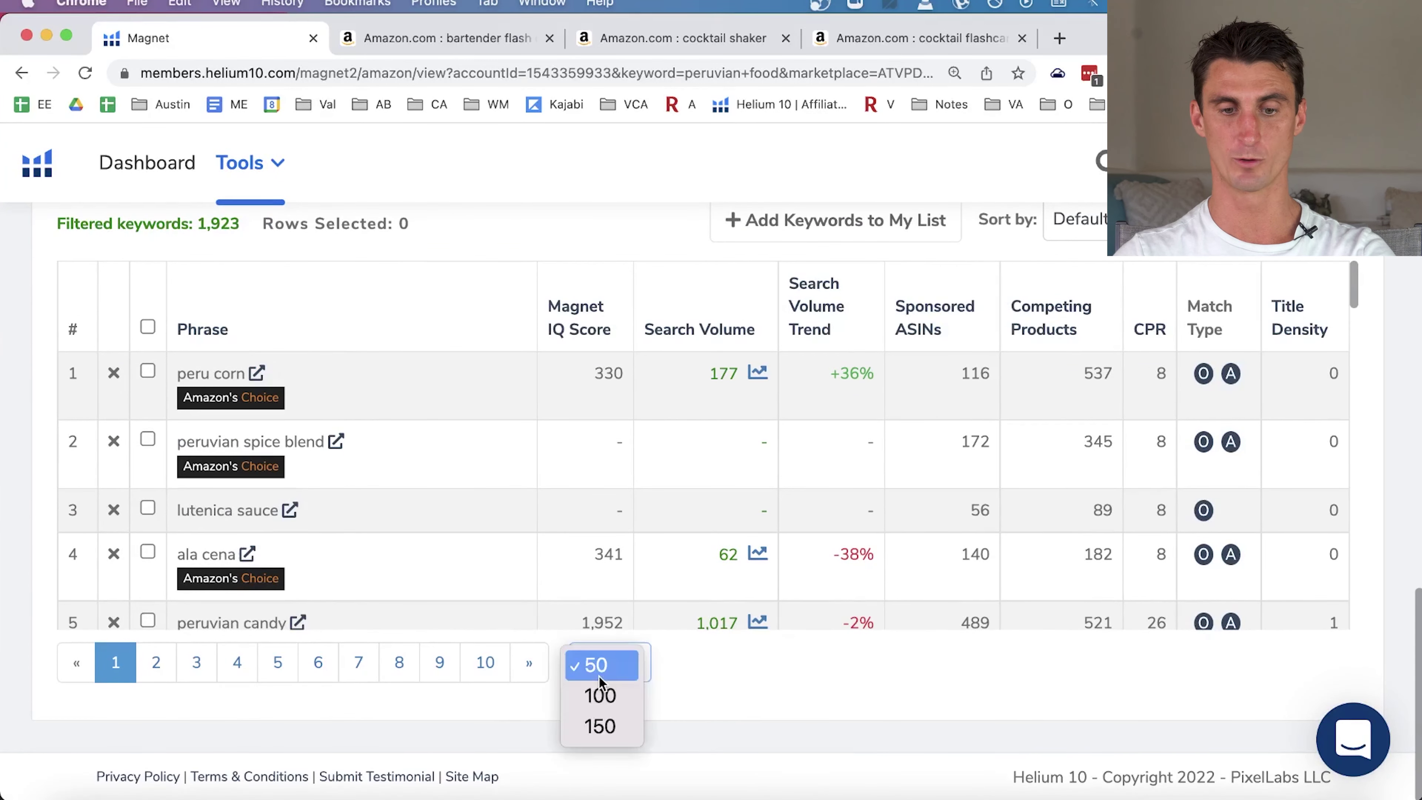
{"action": "left_click", "coordinate": [608, 731]}
{"action": "left_click", "coordinate": [635, 665]}
{"action": "left_click", "coordinate": [601, 727]}
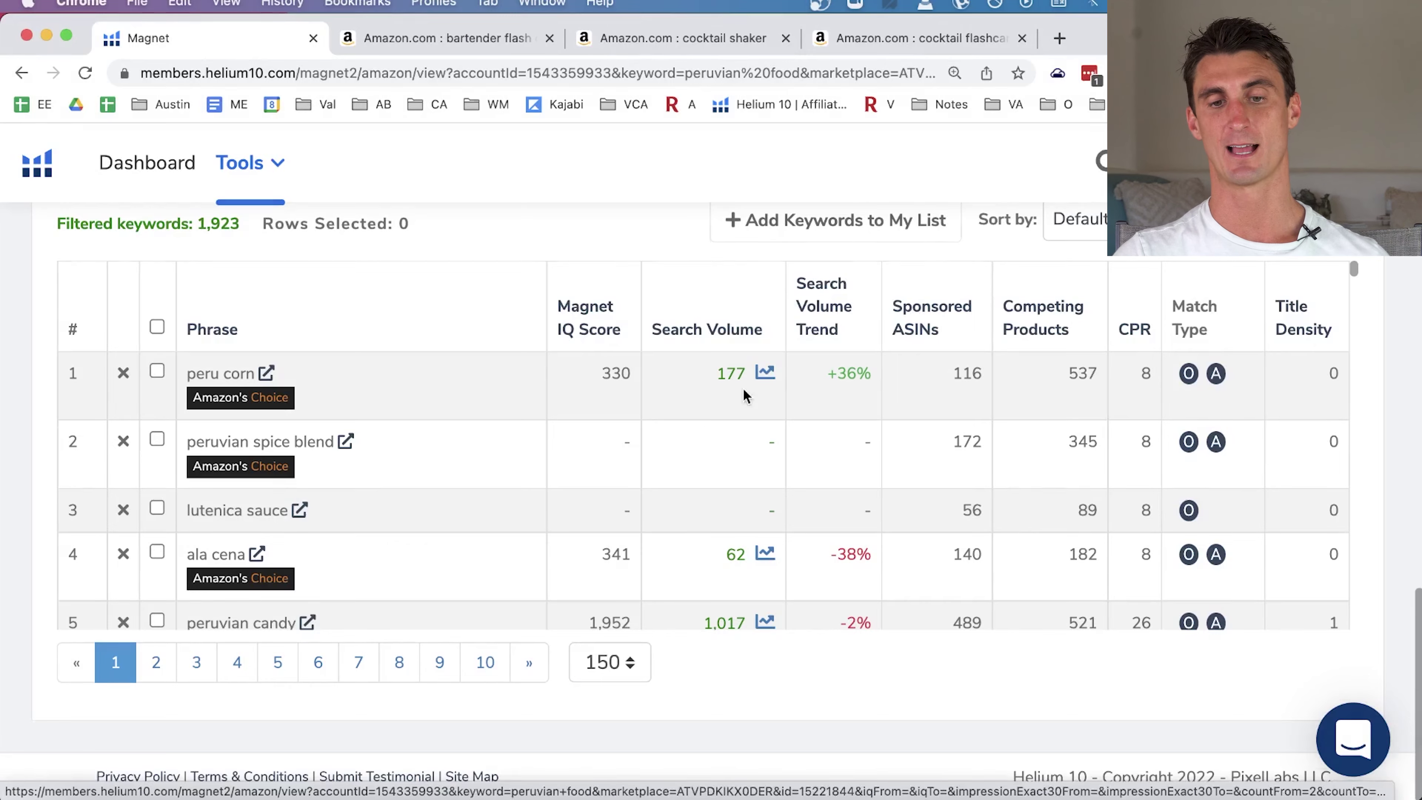
Review the organic, smart complete and Amazon recommended keyword distribution, plus the top products and word frequency for "peruvian food".
{"action": "scroll", "coordinate": [744, 388], "scroll_direction": "up", "scroll_amount": 15}
{"action": "scroll", "coordinate": [763, 722], "scroll_direction": "down", "scroll_amount": 15}
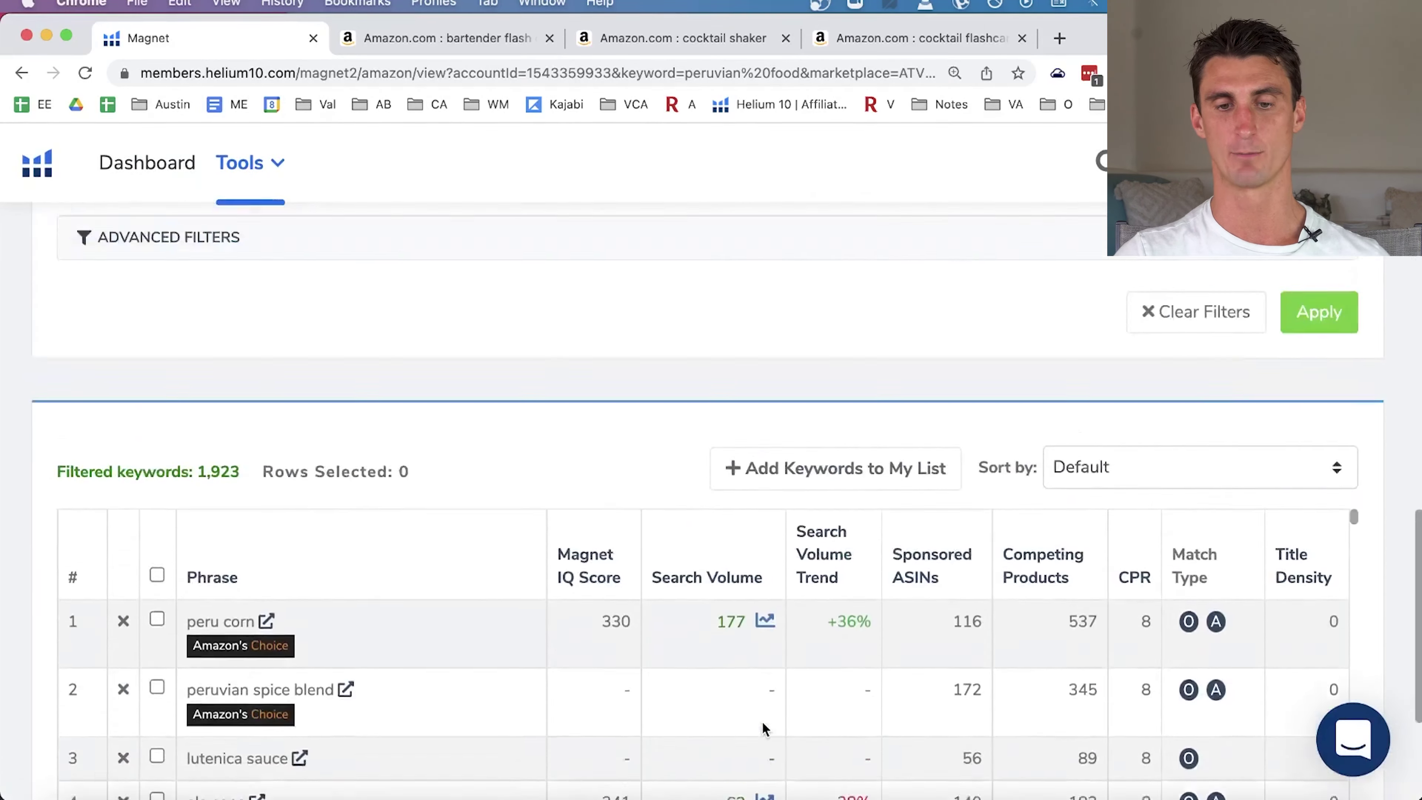
{"action": "scroll", "coordinate": [762, 722], "scroll_direction": "up", "scroll_amount": 15}
{"action": "scroll", "coordinate": [762, 721], "scroll_direction": "down", "scroll_amount": 3}
{"action": "mouse_move", "coordinate": [1277, 499]}
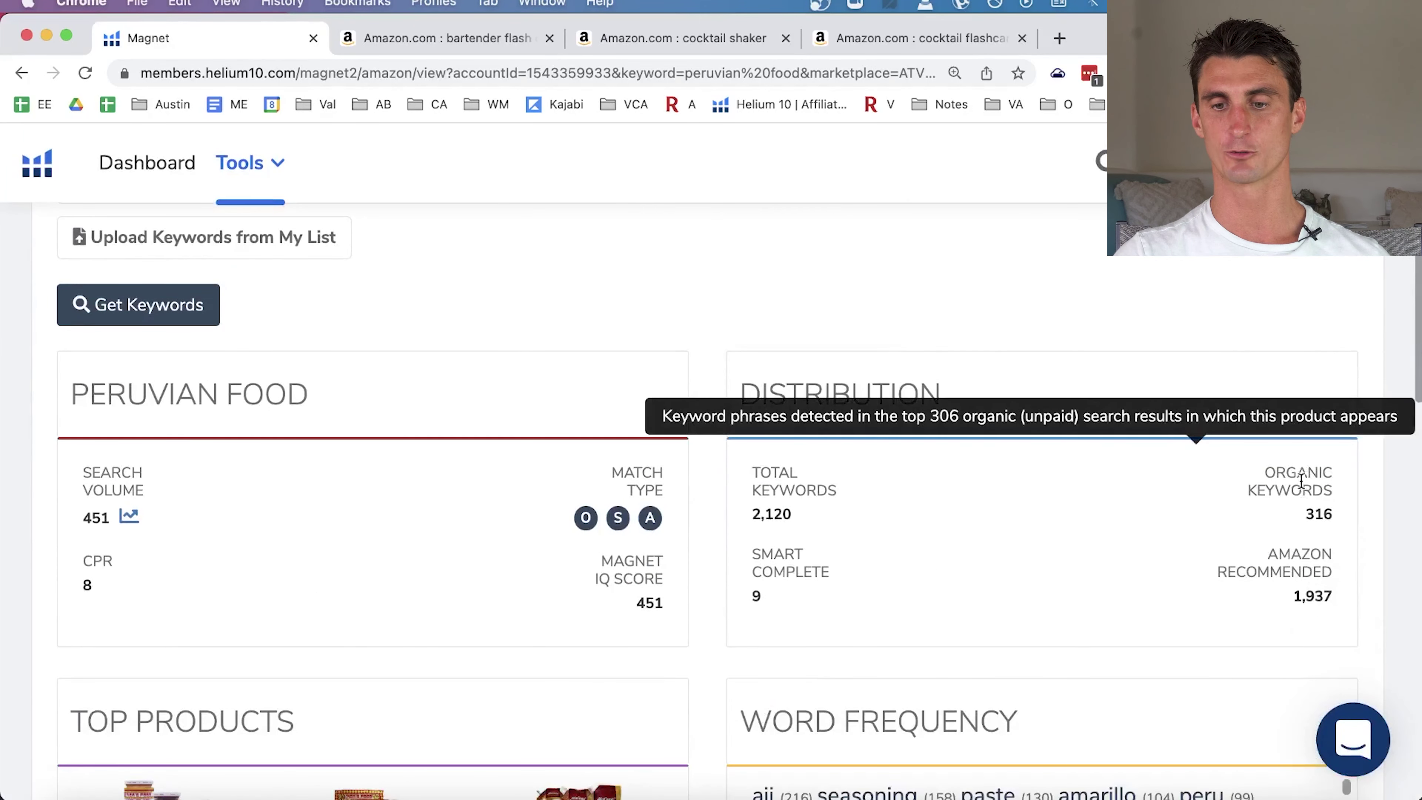
{"action": "mouse_move", "coordinate": [825, 552]}
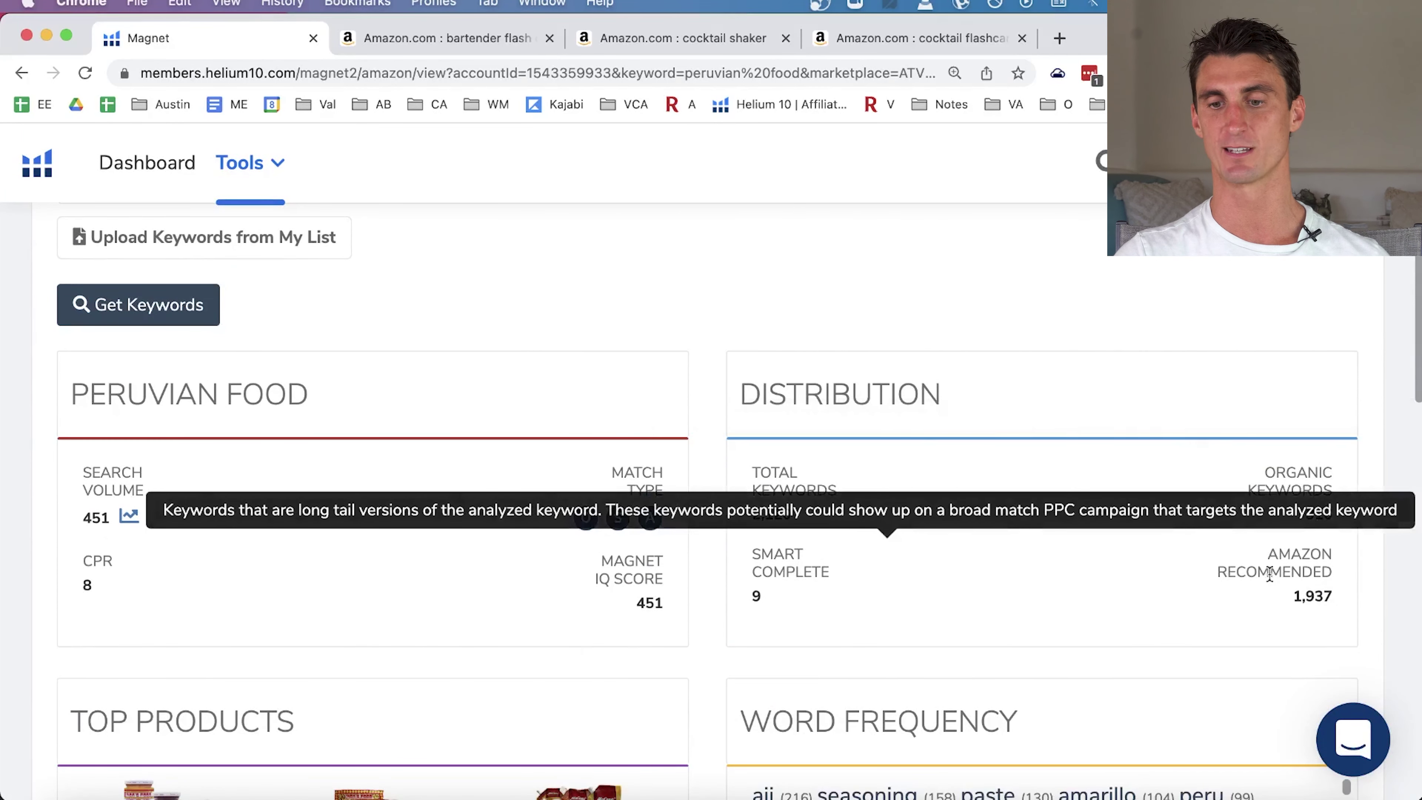
{"action": "mouse_move", "coordinate": [1285, 572]}
{"action": "scroll", "coordinate": [1285, 571], "scroll_direction": "down", "scroll_amount": 8}
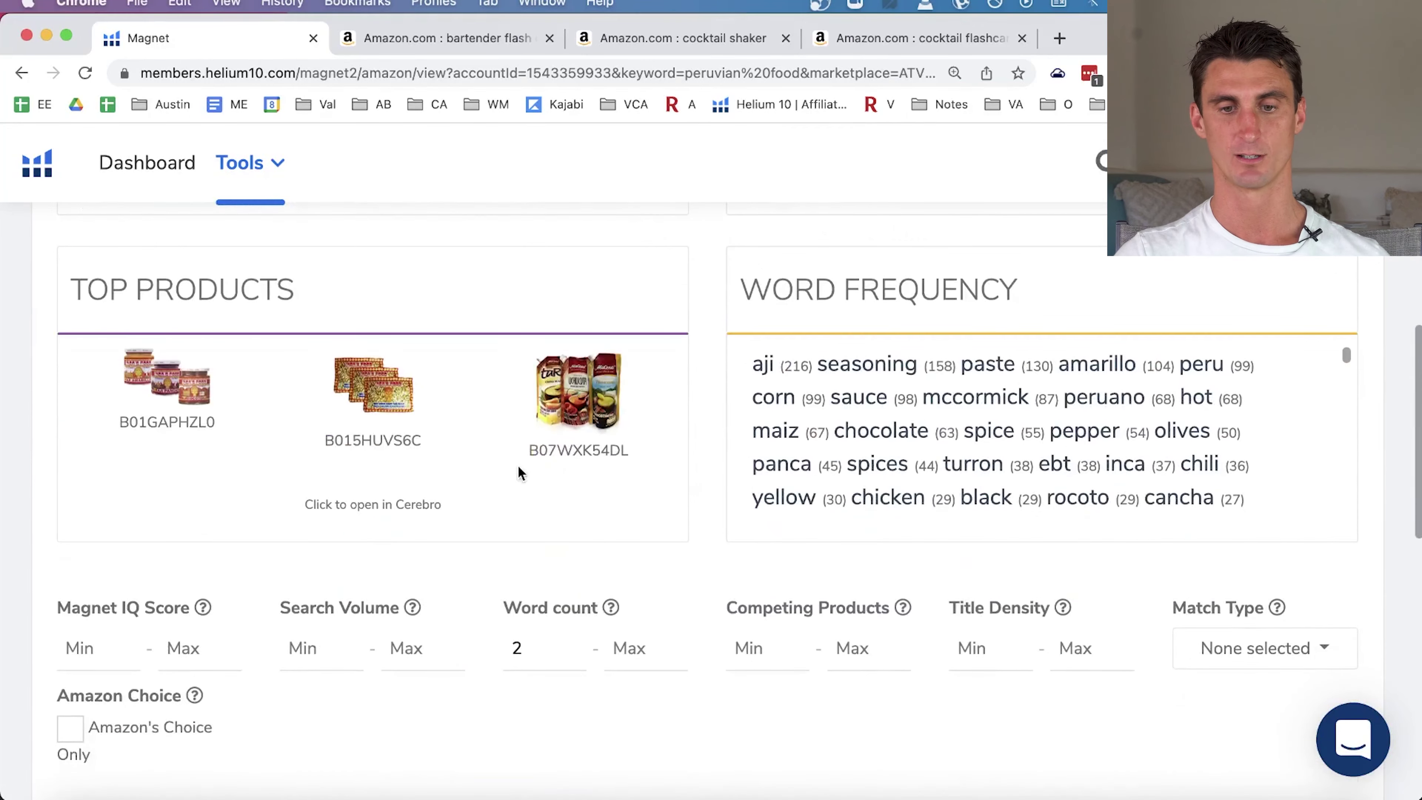
Set the minimum Magnet IQ Score filter to 1000.
{"action": "scroll", "coordinate": [723, 568], "scroll_direction": "down", "scroll_amount": 5}
{"action": "scroll", "coordinate": [724, 566], "scroll_direction": "up", "scroll_amount": 1}
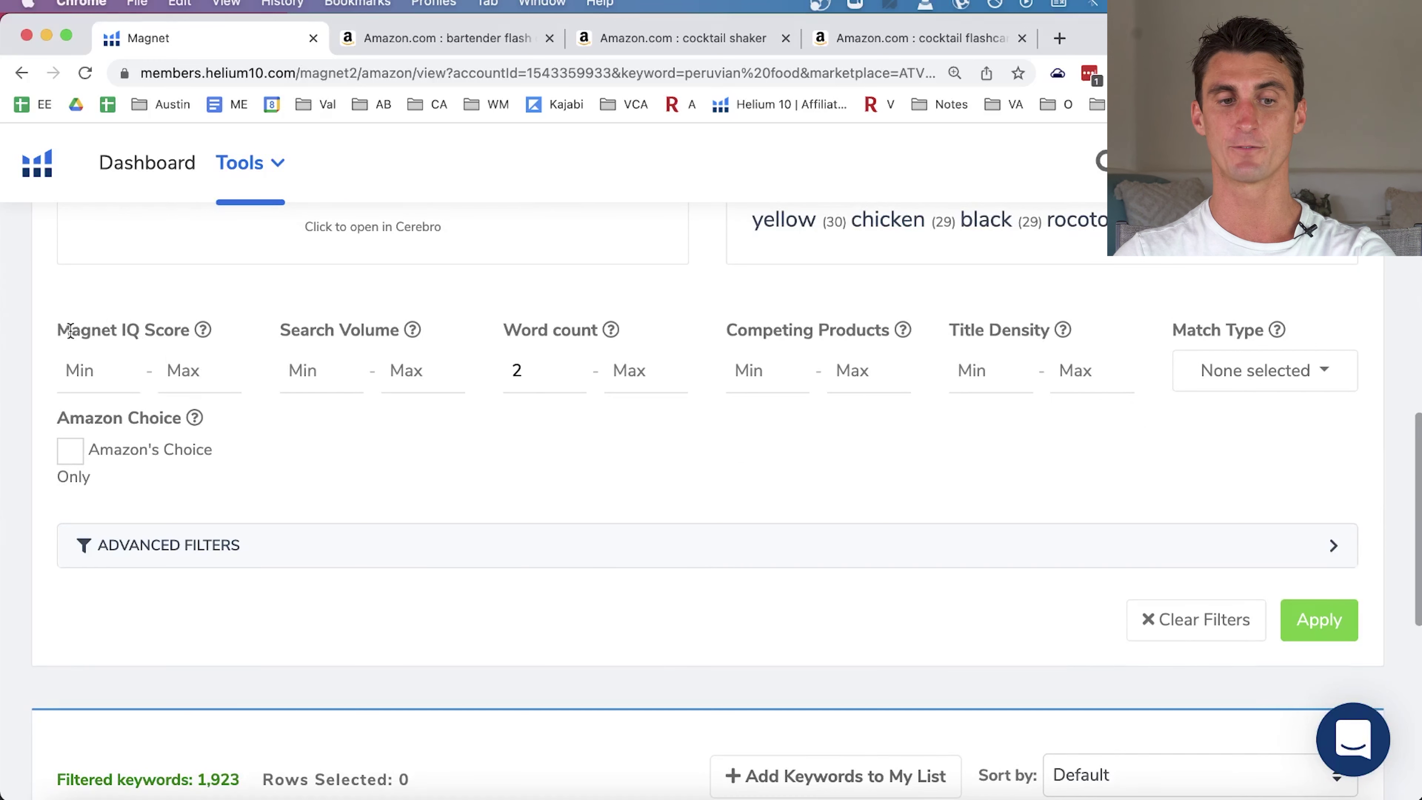
{"action": "triple_click", "coordinate": [89, 317]}
{"action": "left_click", "coordinate": [92, 383]}
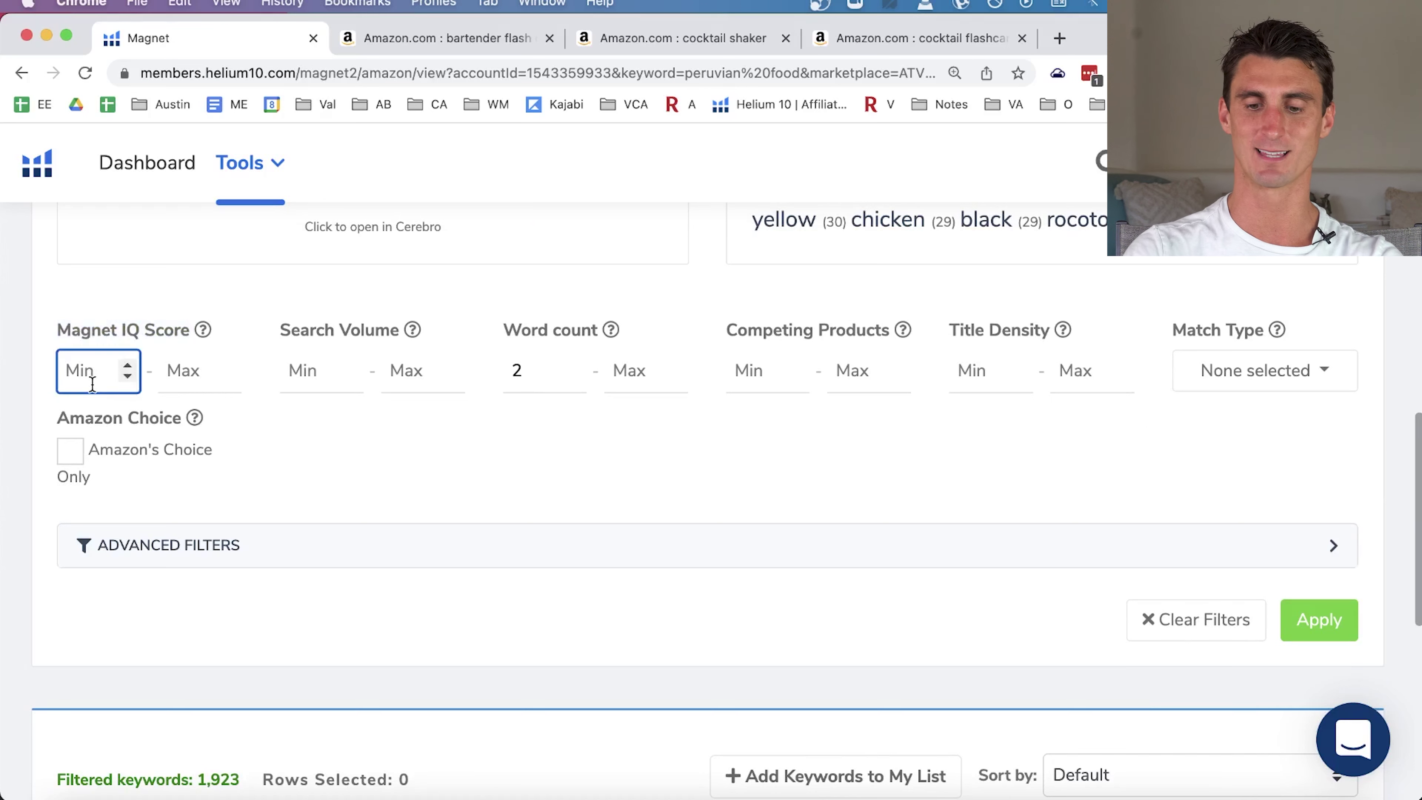
{"action": "type", "text": "1000"}
{"action": "left_click", "coordinate": [211, 370]}
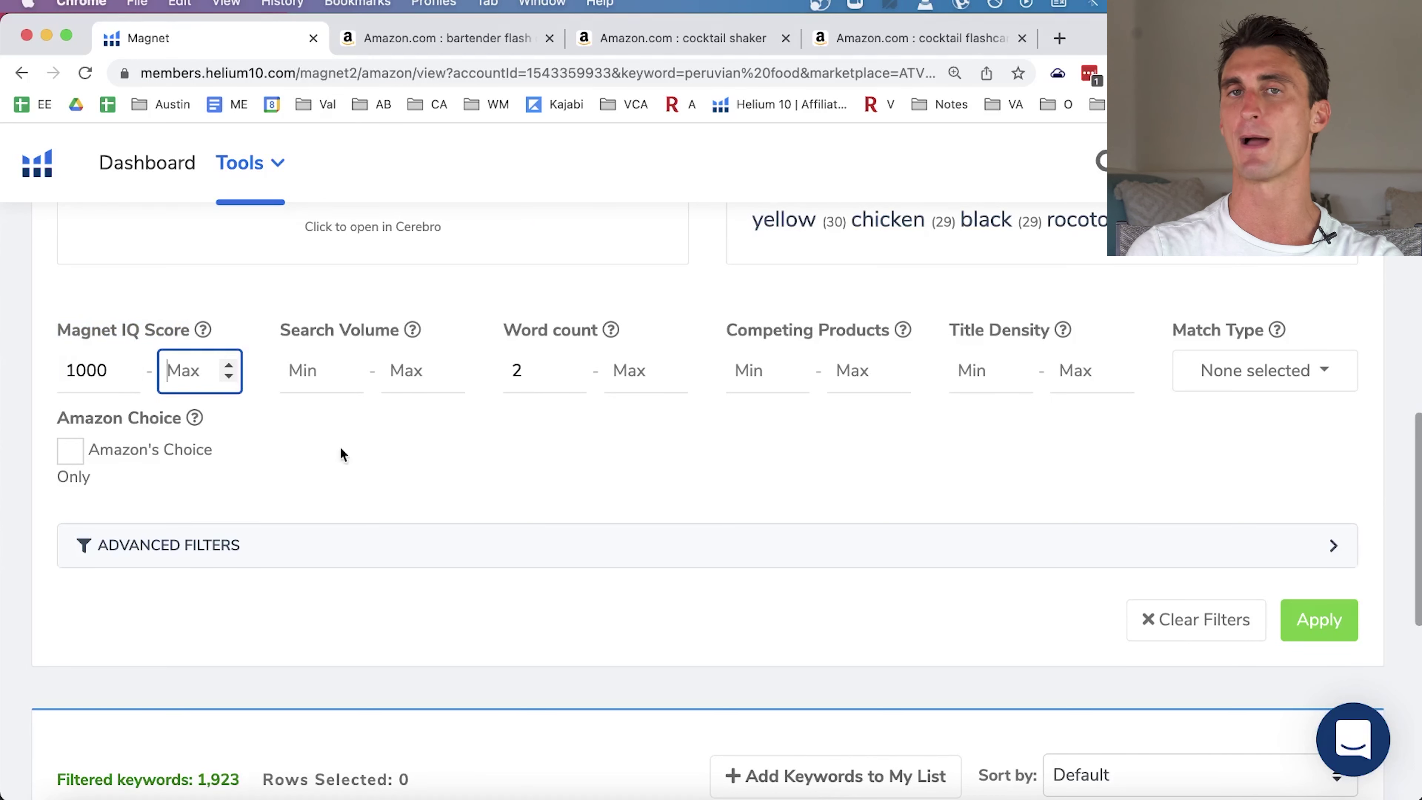
Set the minimum Search Volume filter to 10.
{"action": "left_click", "coordinate": [506, 492]}
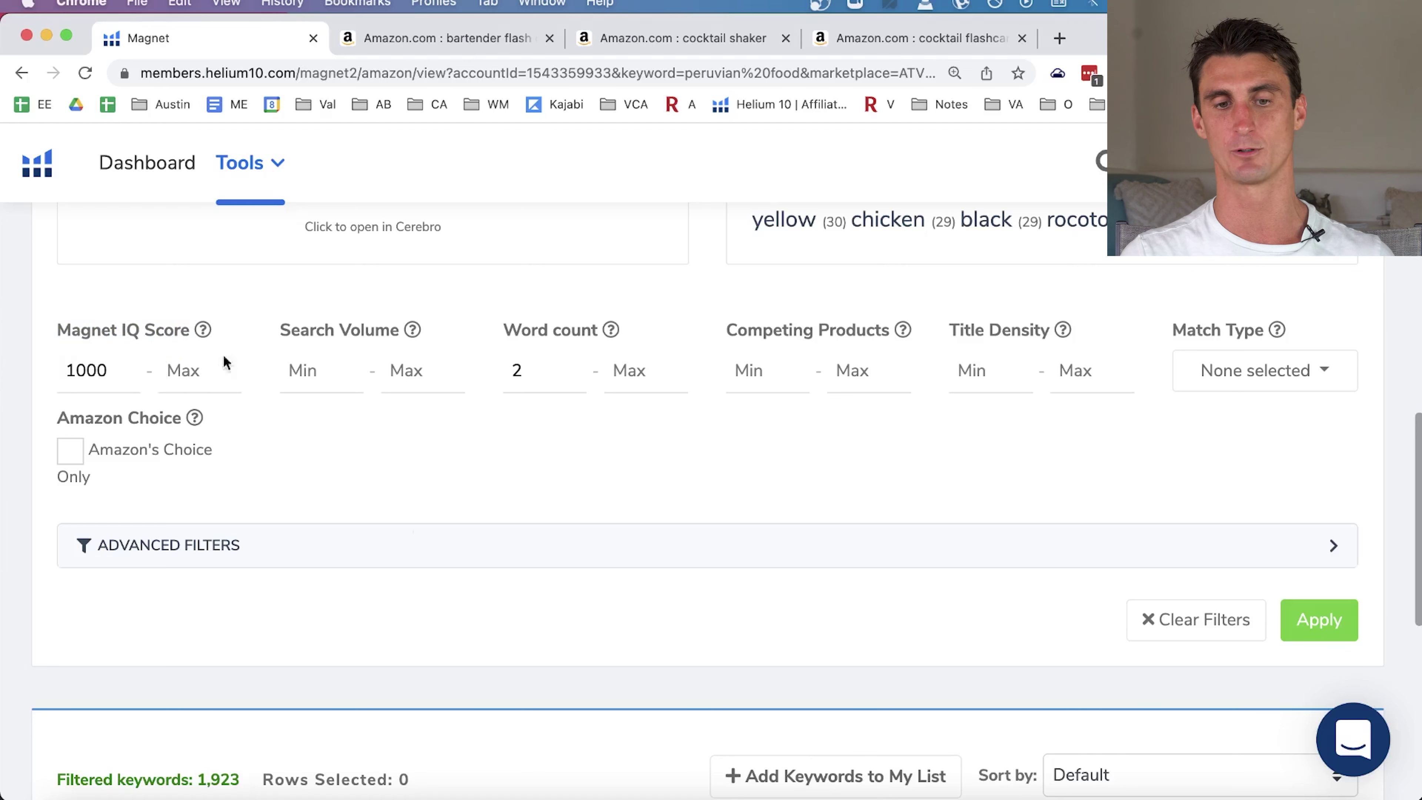
{"action": "left_click", "coordinate": [333, 369]}
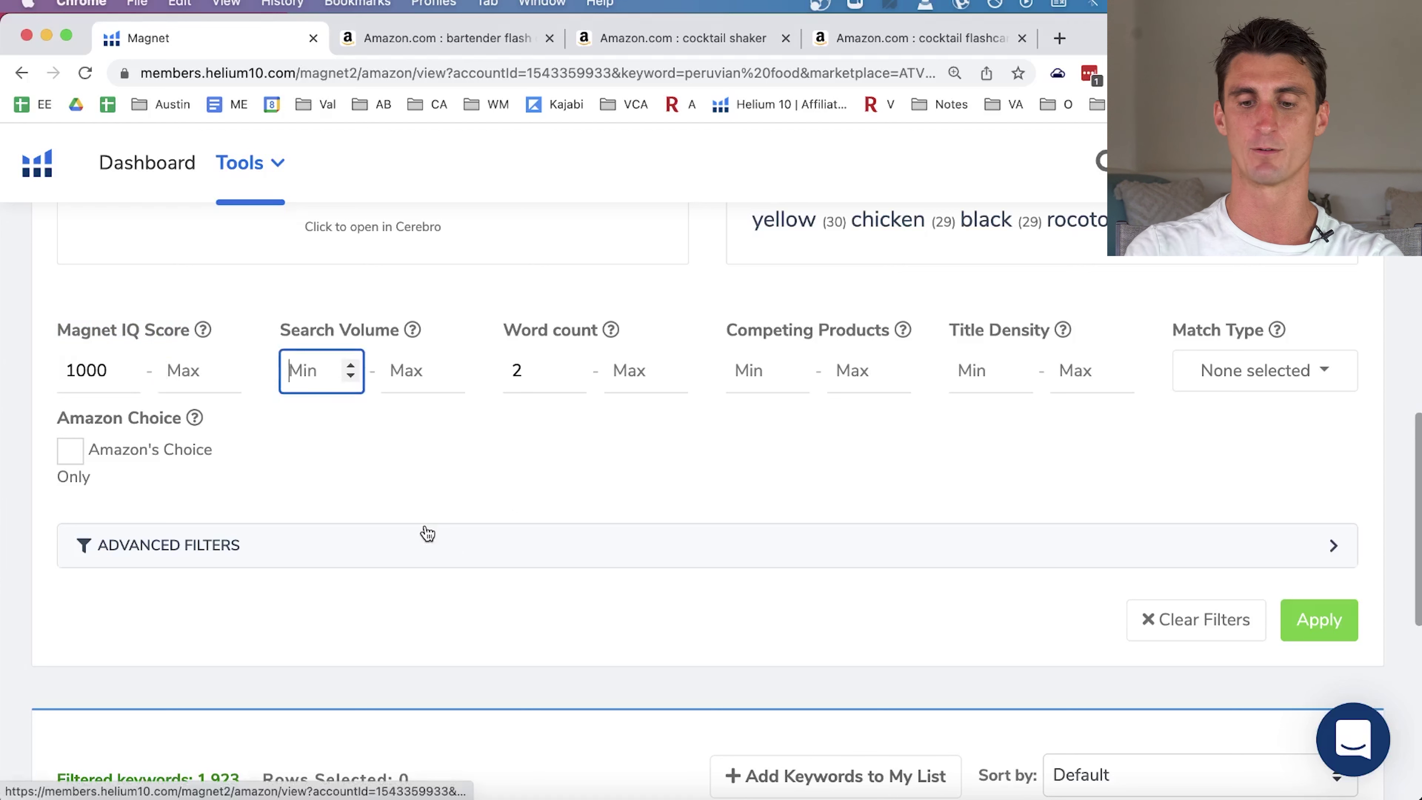
{"action": "type", "text": "10"}
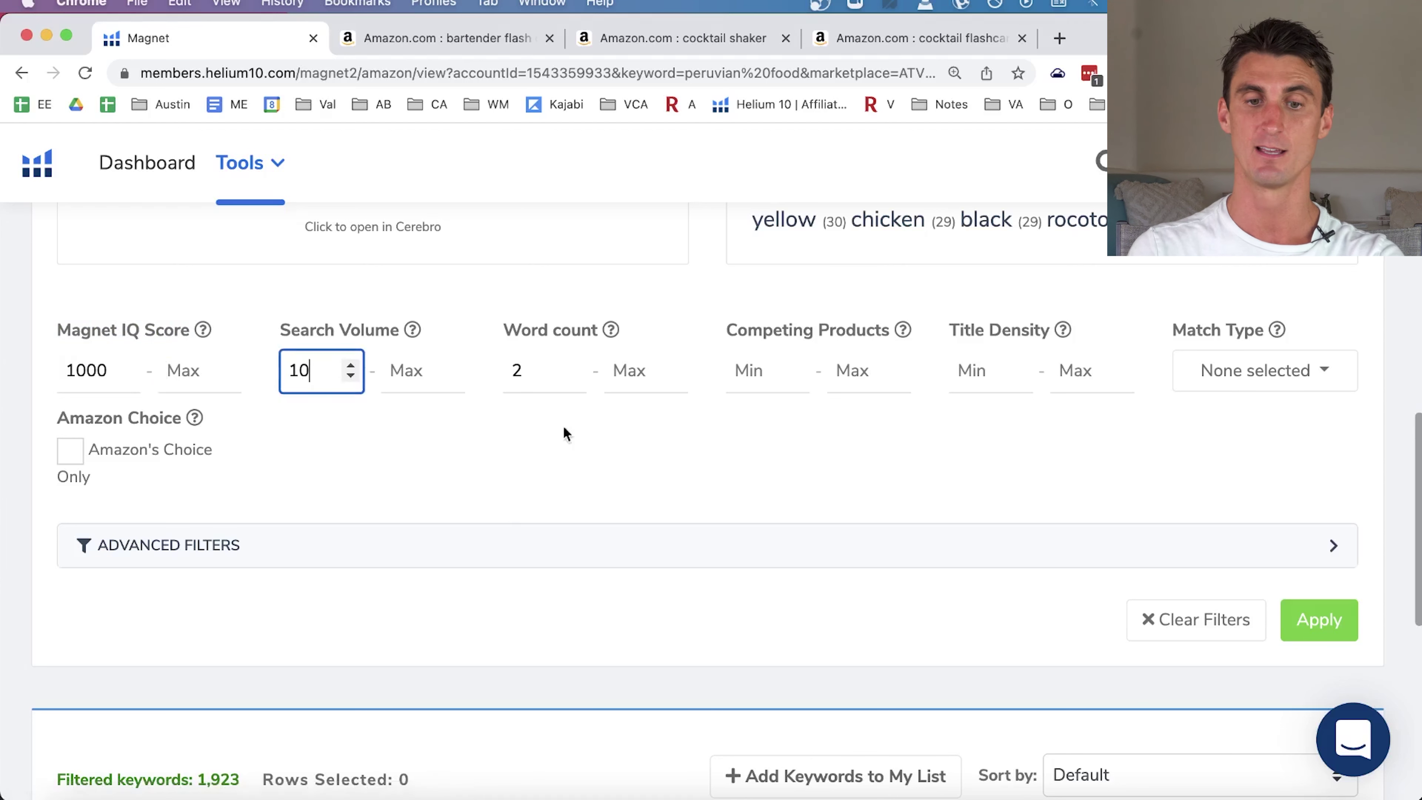
Review the Word count filter against the multi-word phrases listed in the "peruvian food" keyword table.
{"action": "left_click", "coordinate": [524, 371]}
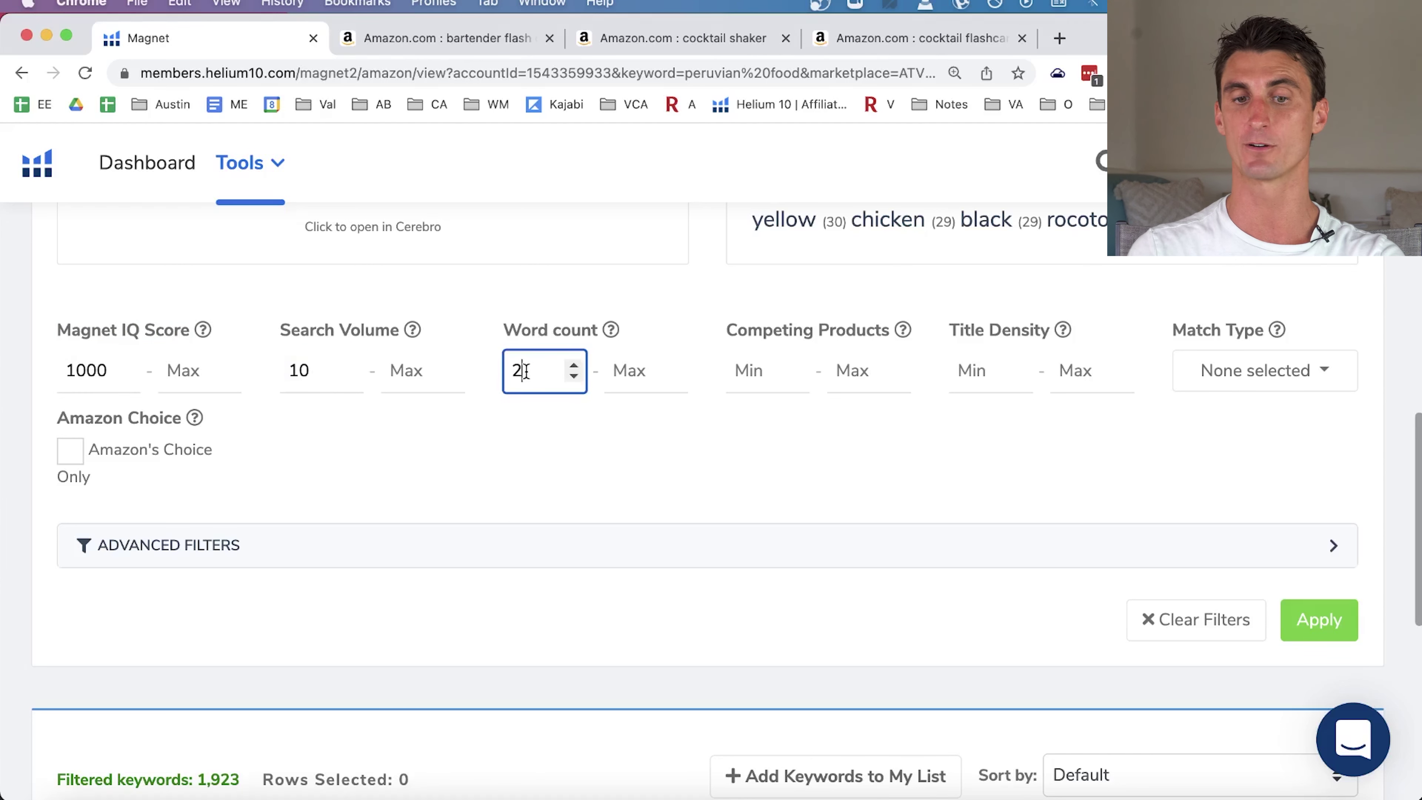
{"action": "scroll", "coordinate": [529, 565], "scroll_direction": "down", "scroll_amount": 3}
{"action": "scroll", "coordinate": [528, 565], "scroll_direction": "down", "scroll_amount": 5}
{"action": "scroll", "coordinate": [501, 695], "scroll_direction": "up", "scroll_amount": 2}
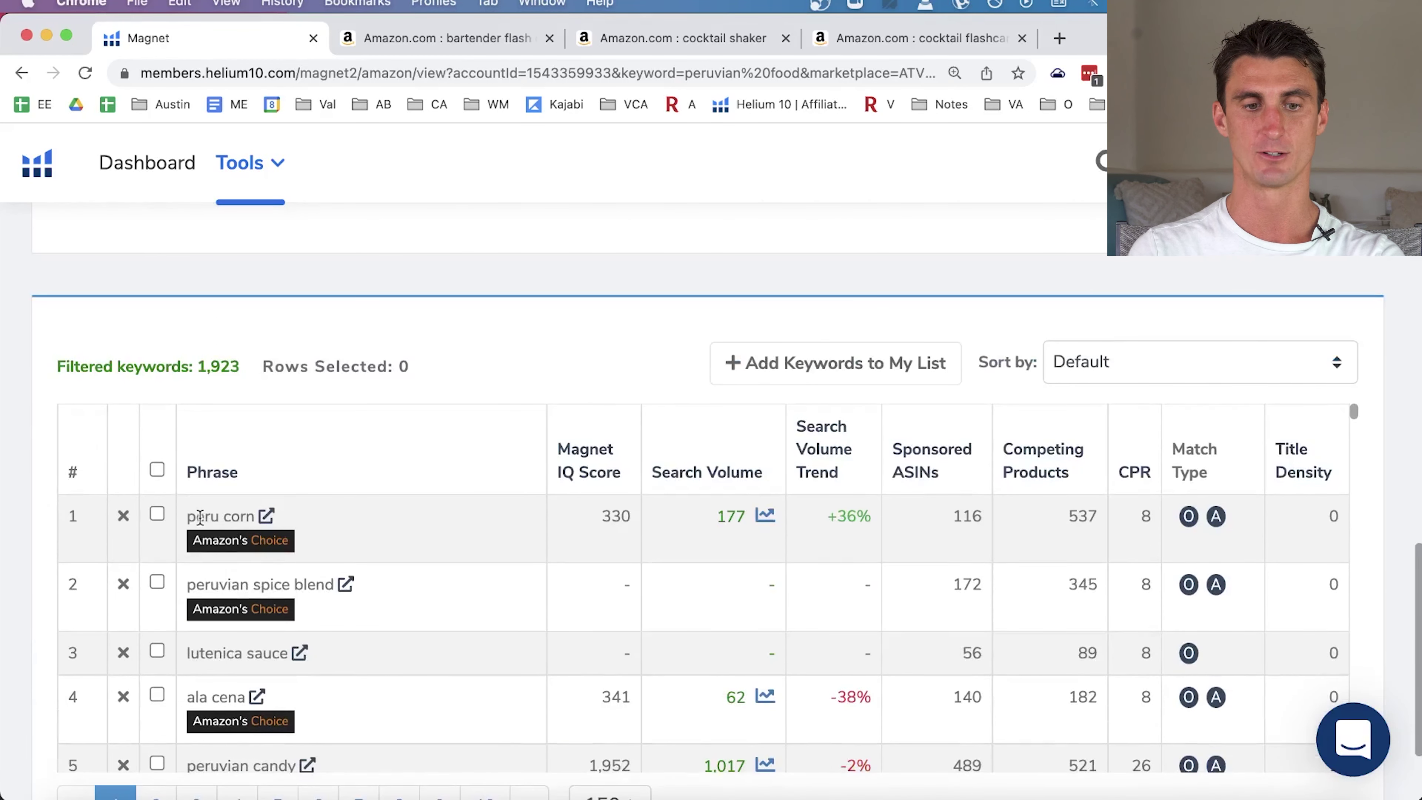
{"action": "scroll", "coordinate": [384, 651], "scroll_direction": "down", "scroll_amount": 4}
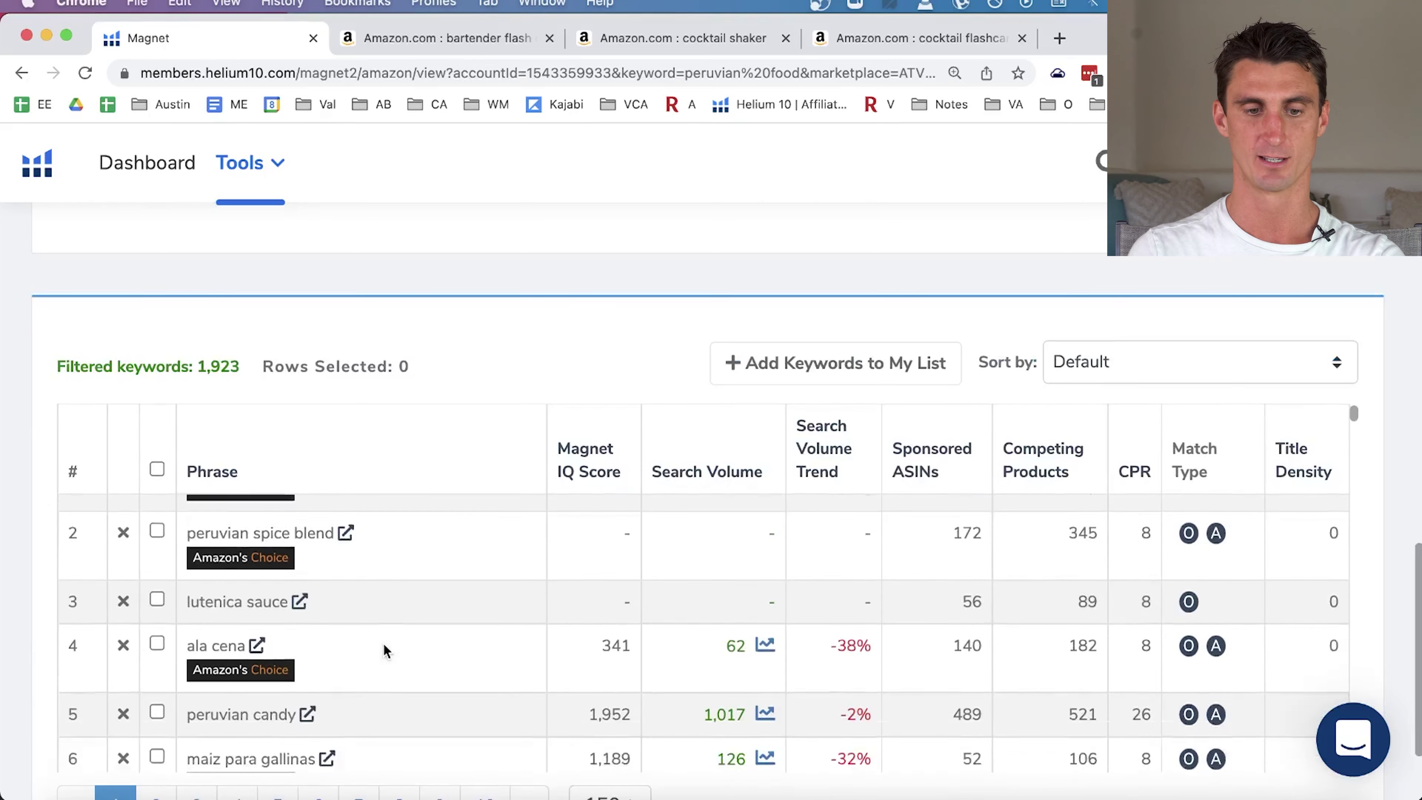
{"action": "scroll", "coordinate": [294, 639], "scroll_direction": "down", "scroll_amount": 4}
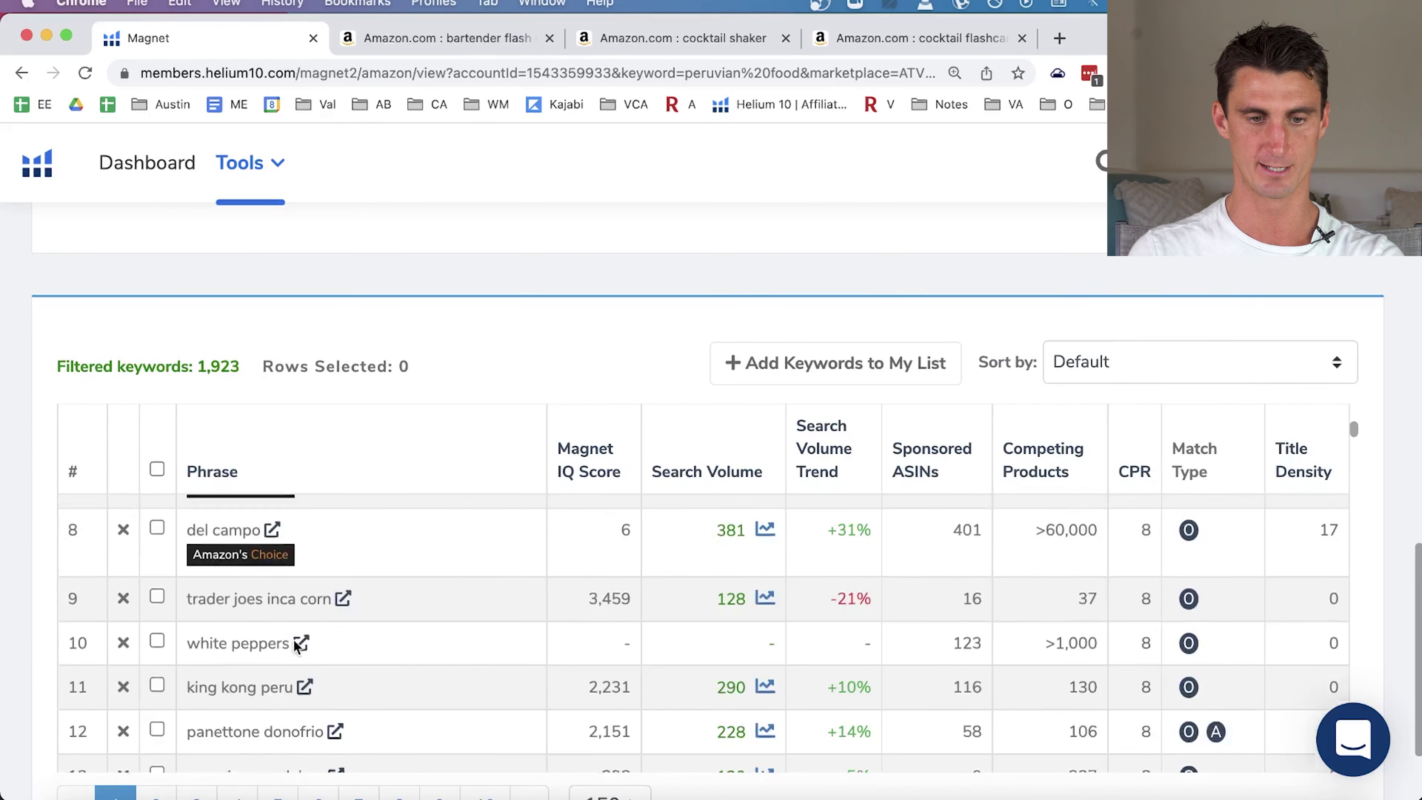
{"action": "scroll", "coordinate": [463, 607], "scroll_direction": "up", "scroll_amount": 10}
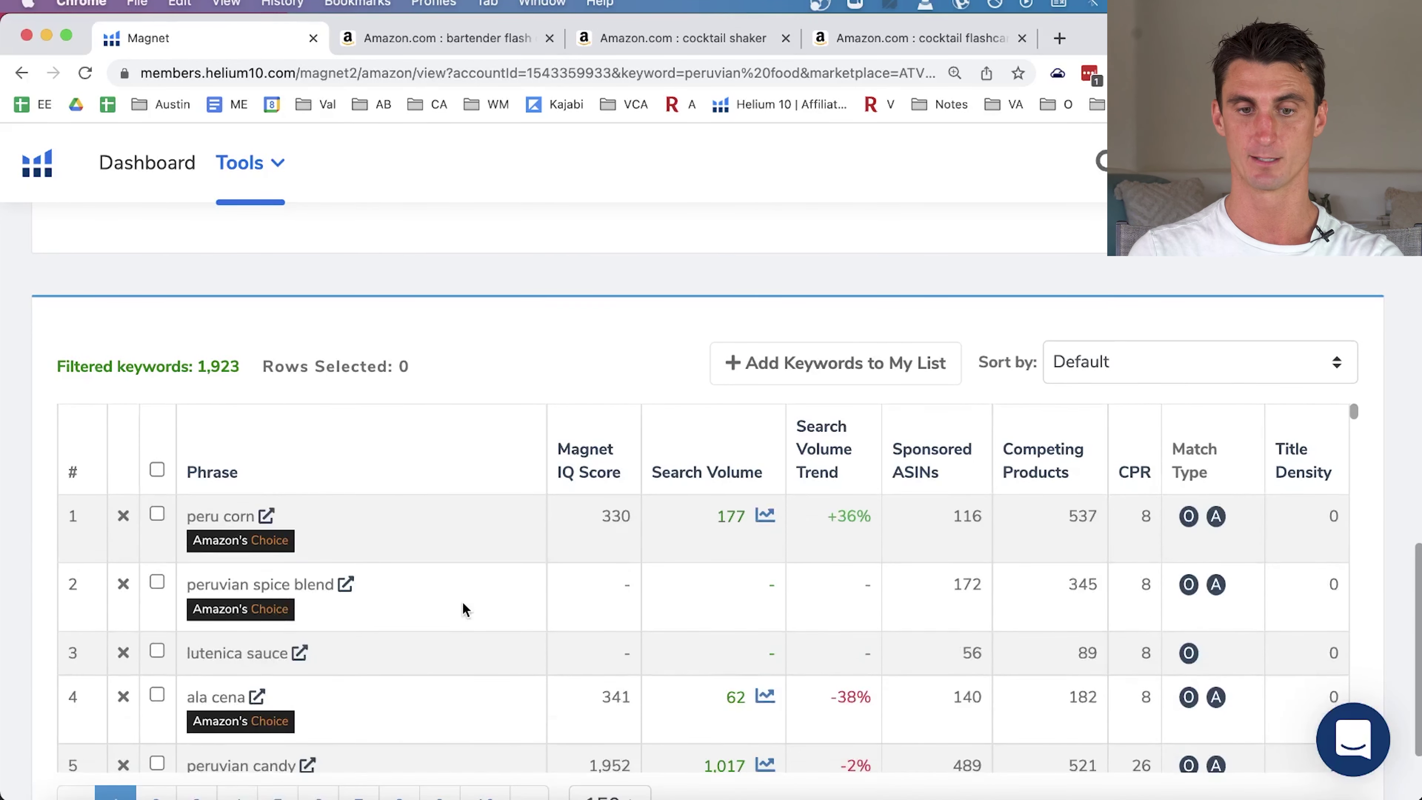
{"action": "scroll", "coordinate": [463, 608], "scroll_direction": "down", "scroll_amount": 6}
{"action": "scroll", "coordinate": [463, 608], "scroll_direction": "up", "scroll_amount": 2}
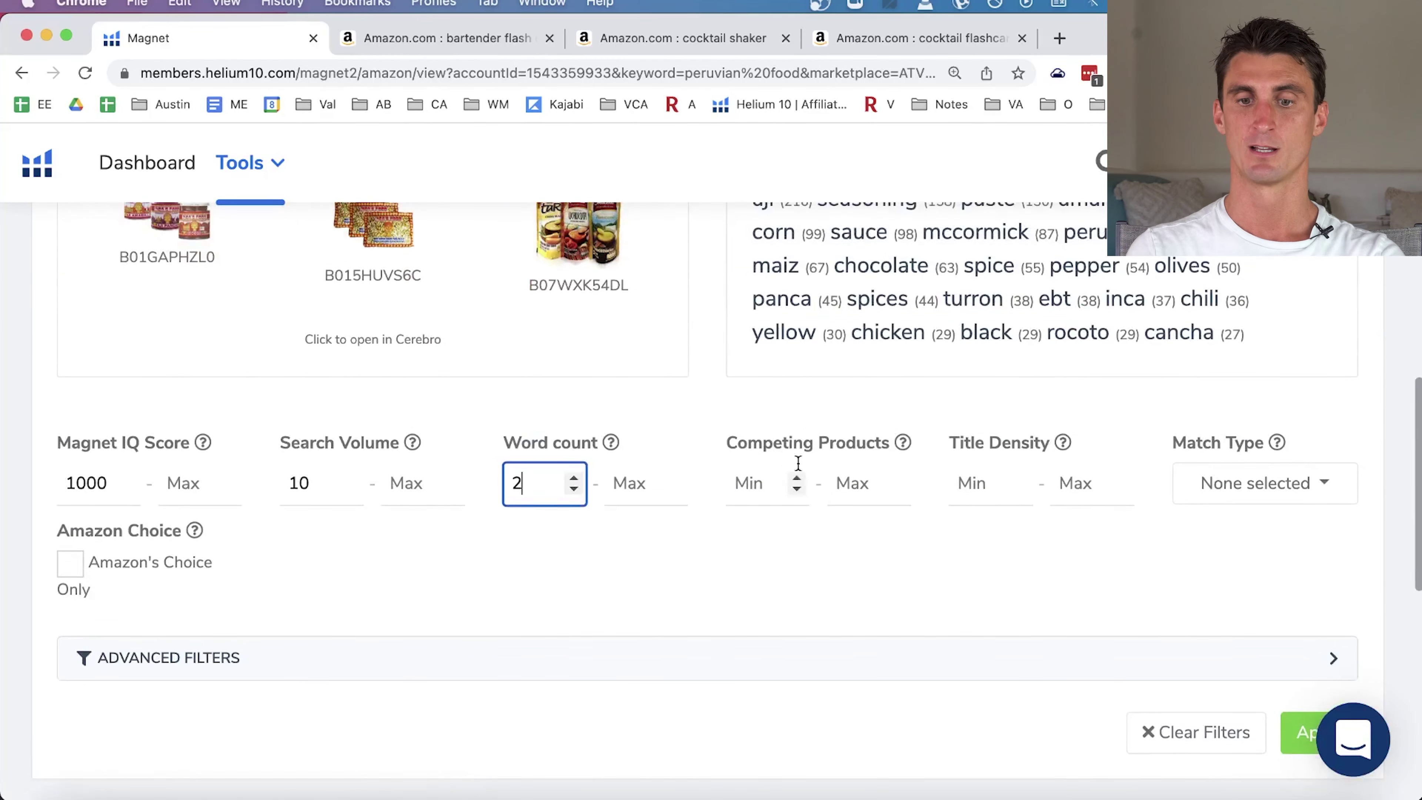
Set the maximum Competing Products filter to 100.
{"action": "left_click", "coordinate": [831, 440]}
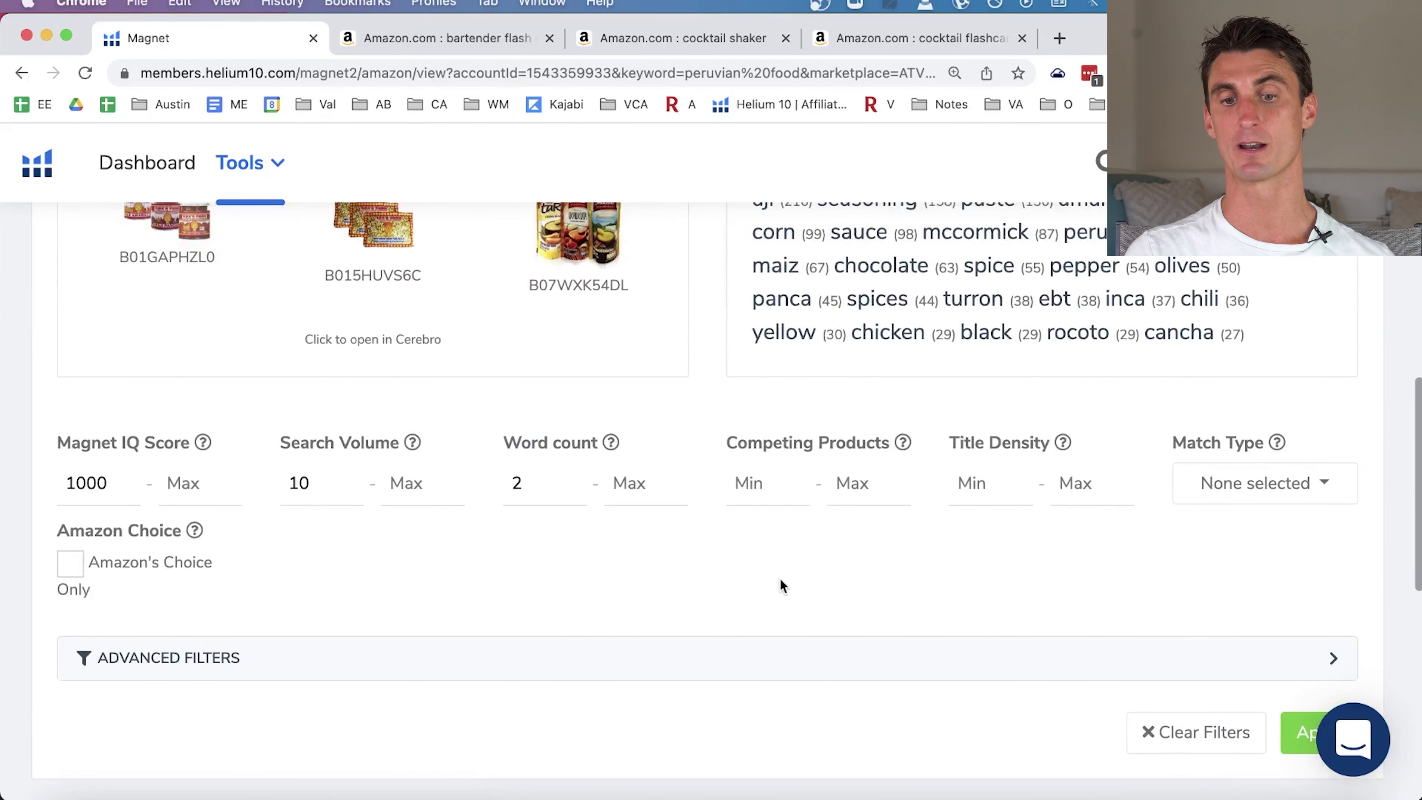
{"action": "left_click", "coordinate": [853, 488]}
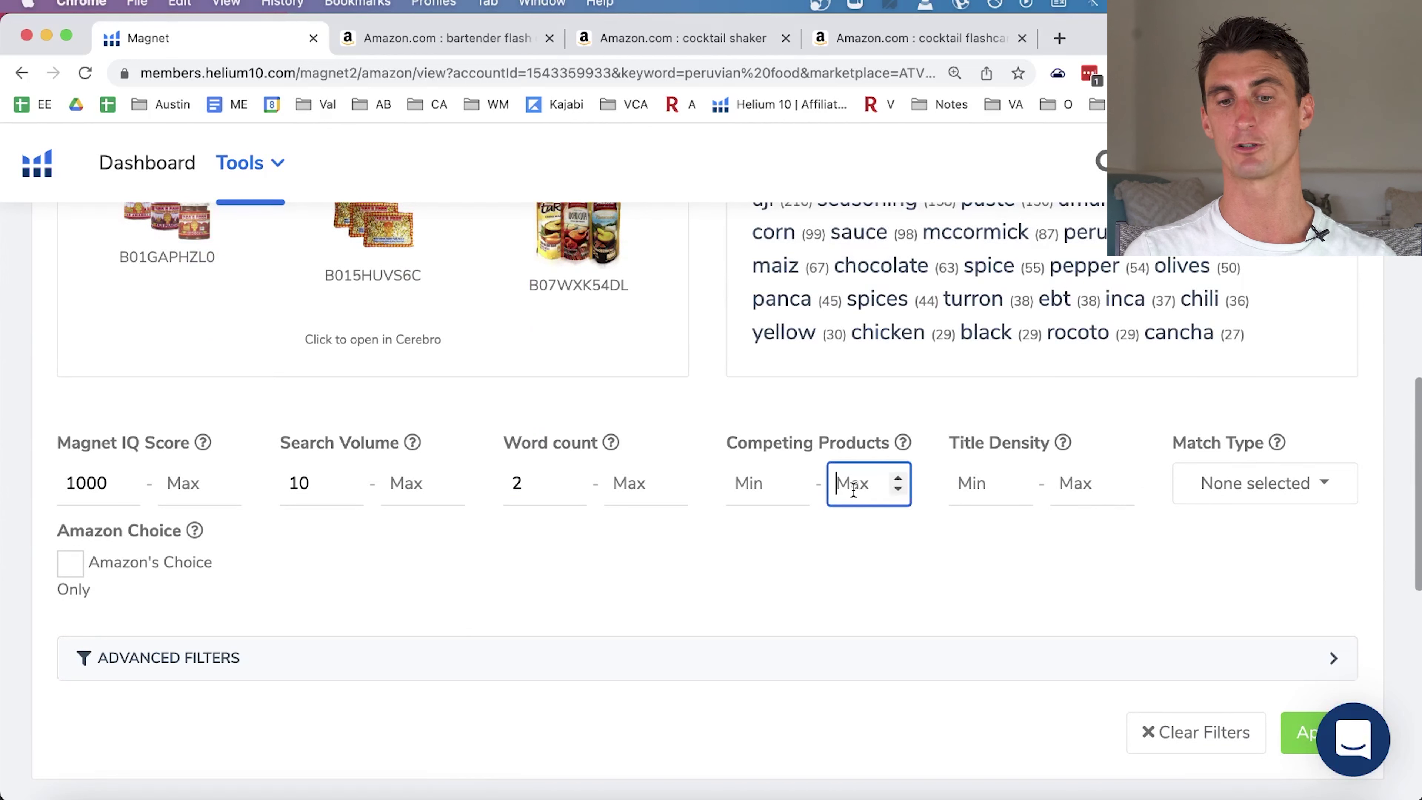
{"action": "type", "text": "100"}
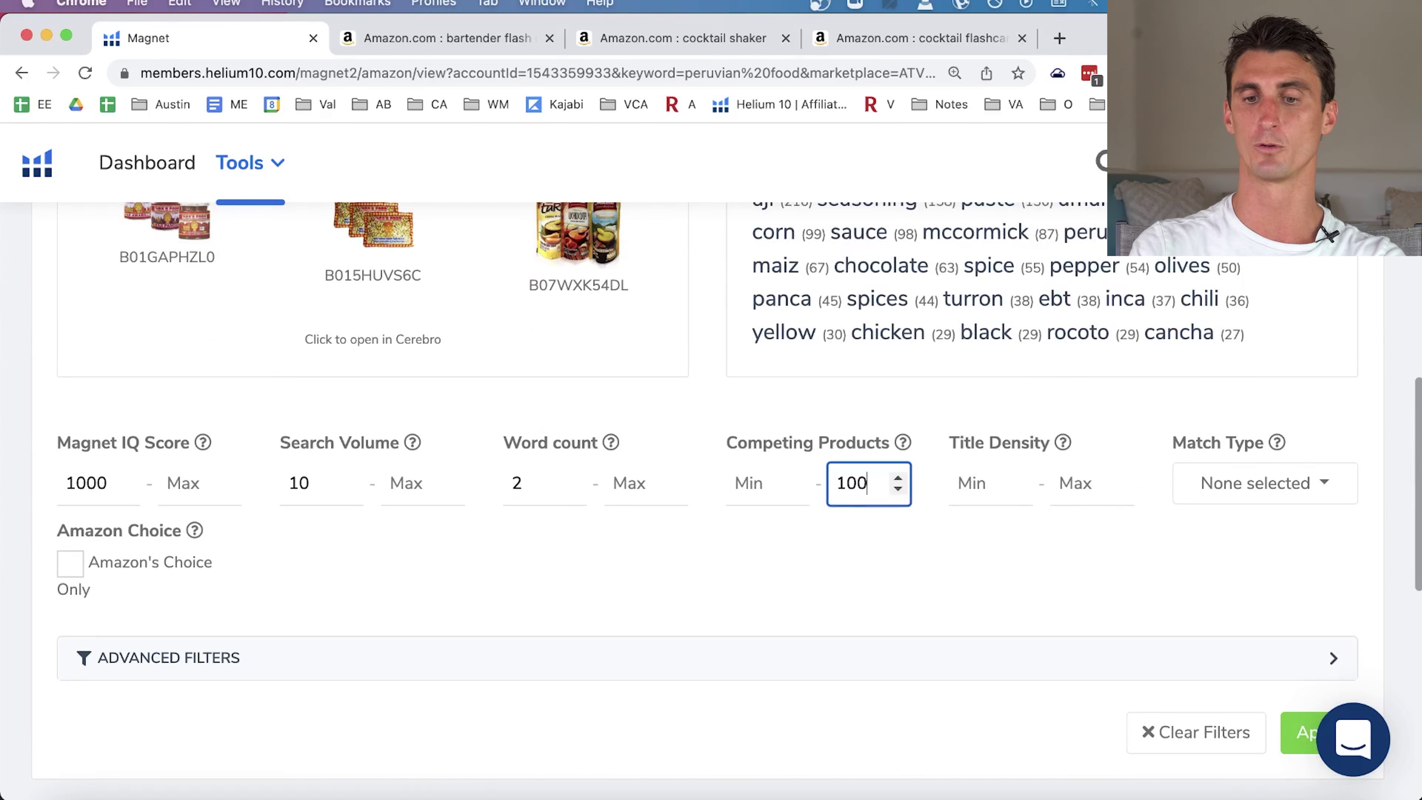
{"action": "left_click", "coordinate": [1014, 458]}
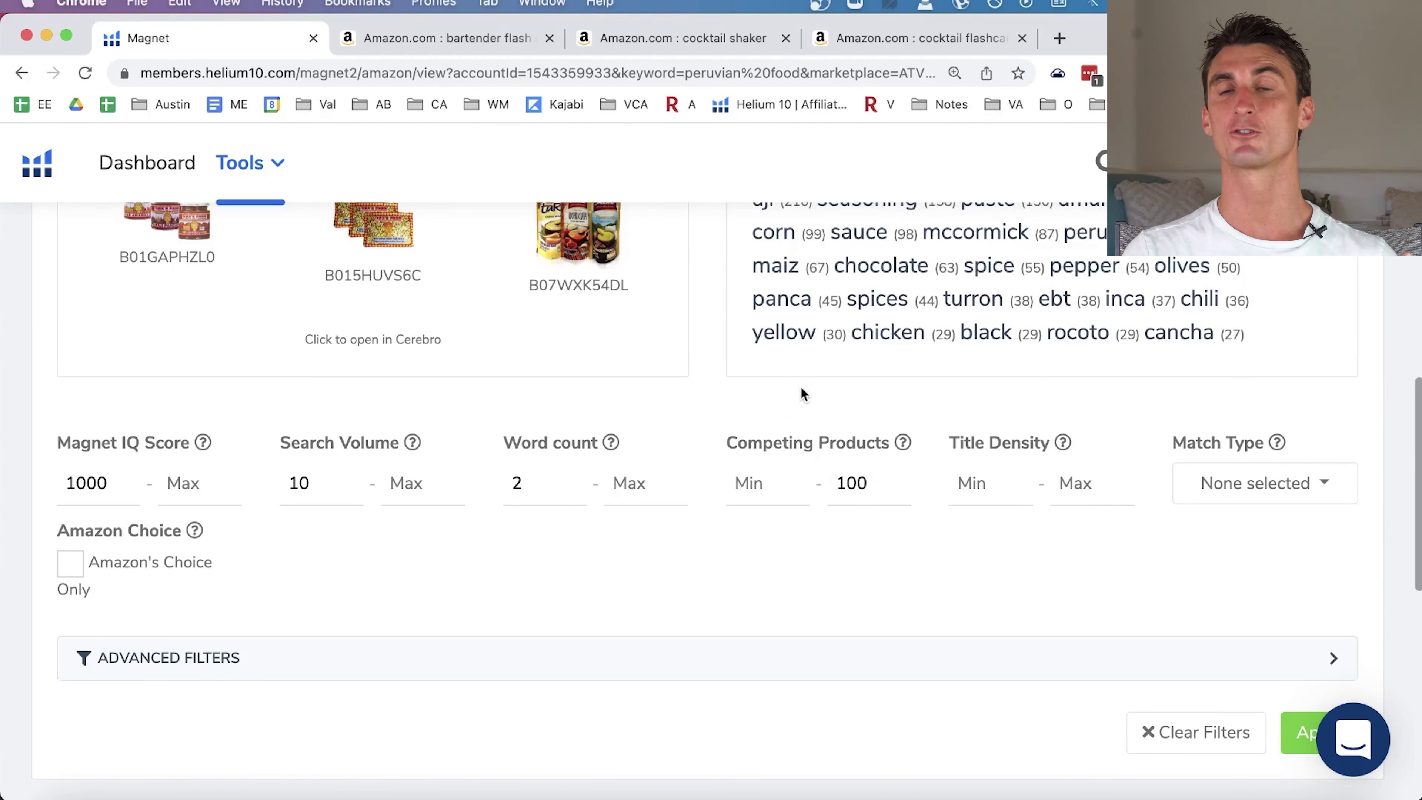
Read the Title Density explanation and look back over the "peruvian food" summary and the keyword filters.
{"action": "mouse_move", "coordinate": [1067, 442]}
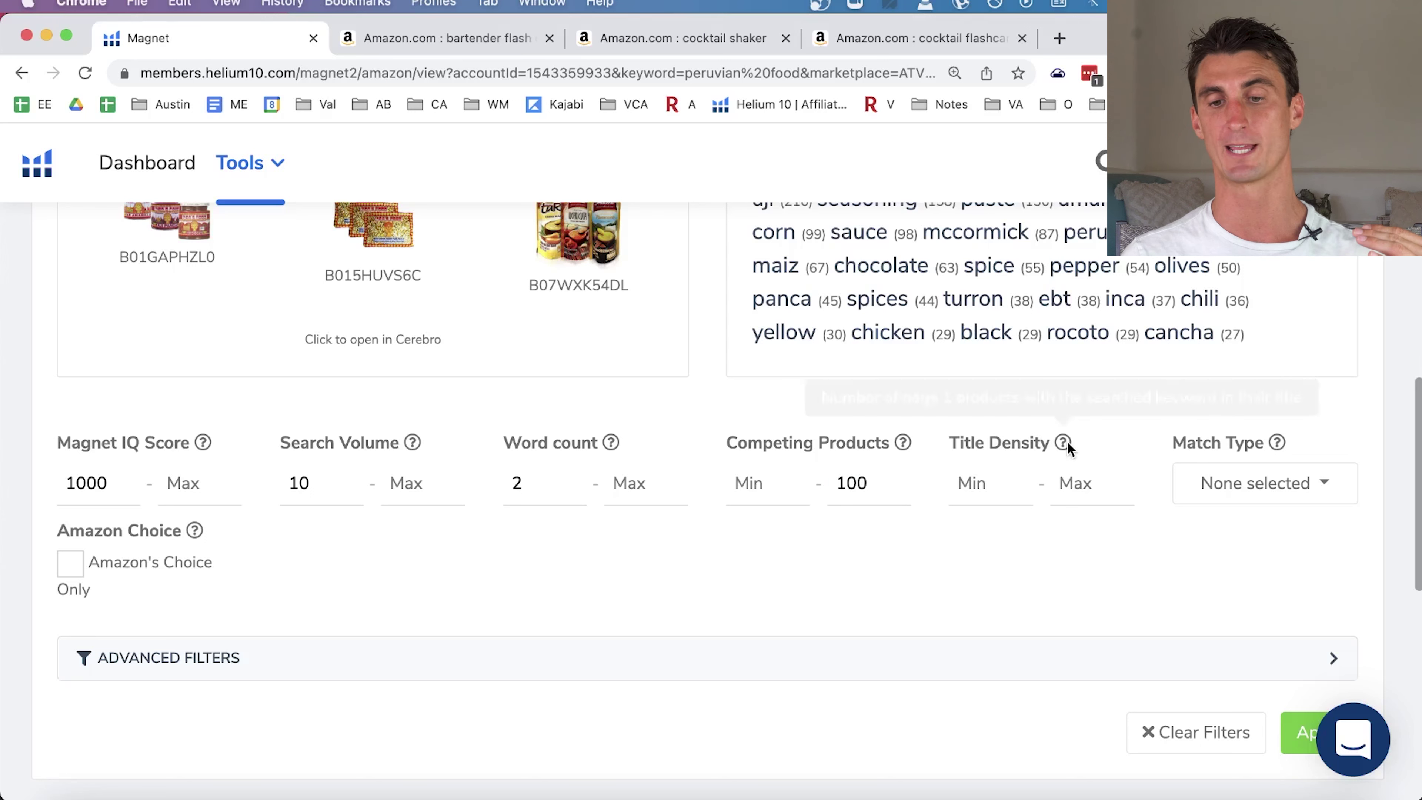
{"action": "scroll", "coordinate": [536, 399], "scroll_direction": "up", "scroll_amount": 10}
{"action": "scroll", "coordinate": [536, 399], "scroll_direction": "up", "scroll_amount": 2}
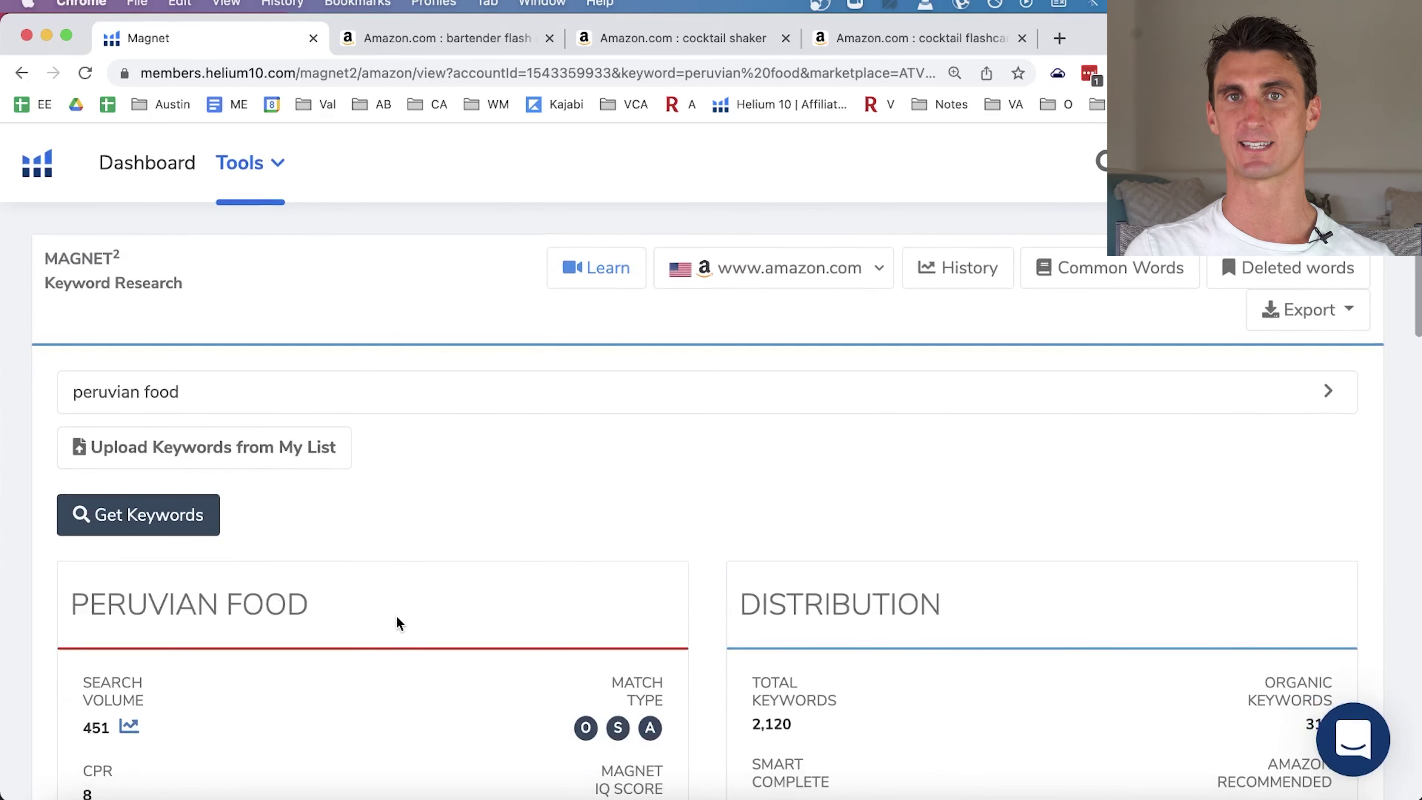
{"action": "scroll", "coordinate": [395, 615], "scroll_direction": "down", "scroll_amount": 12}
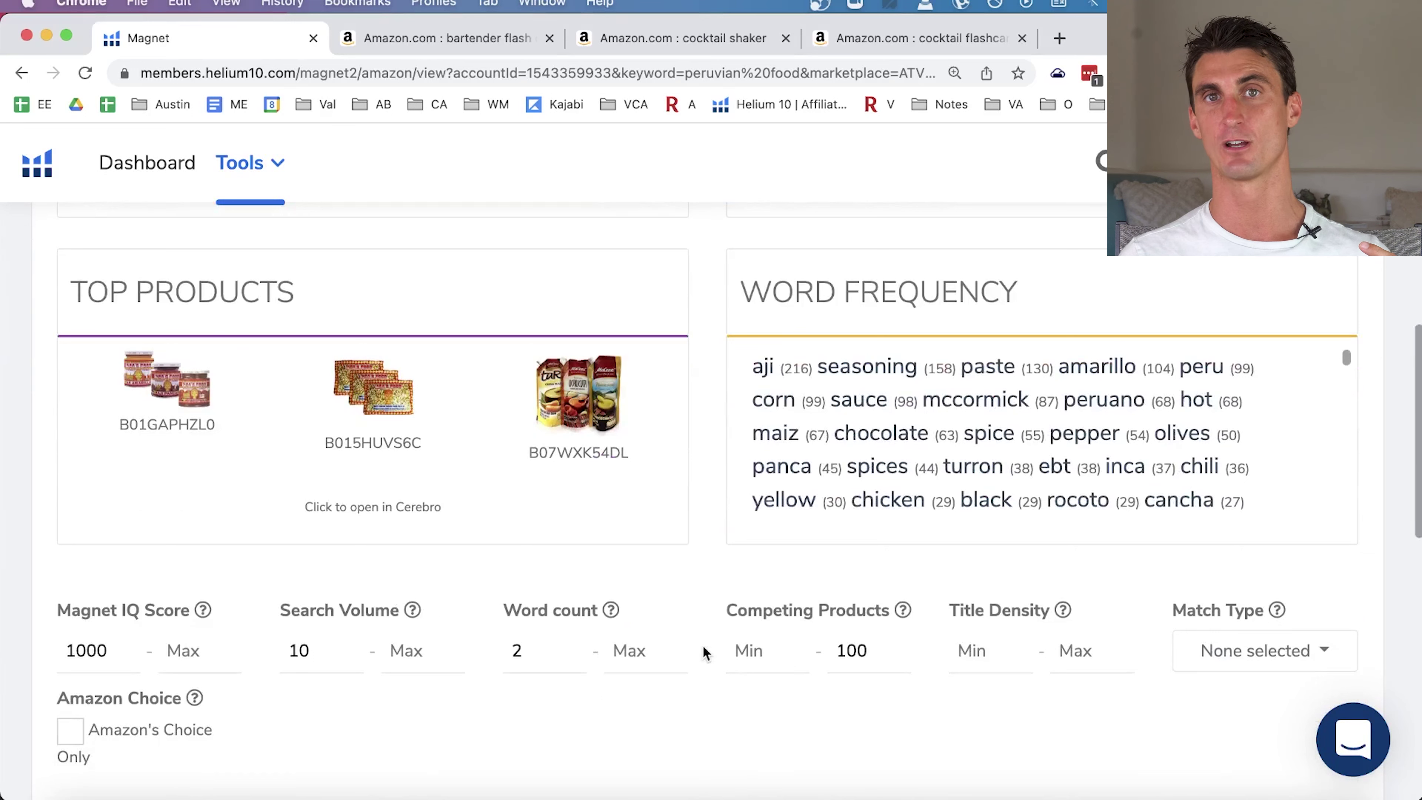
{"action": "scroll", "coordinate": [704, 652], "scroll_direction": "up", "scroll_amount": 12}
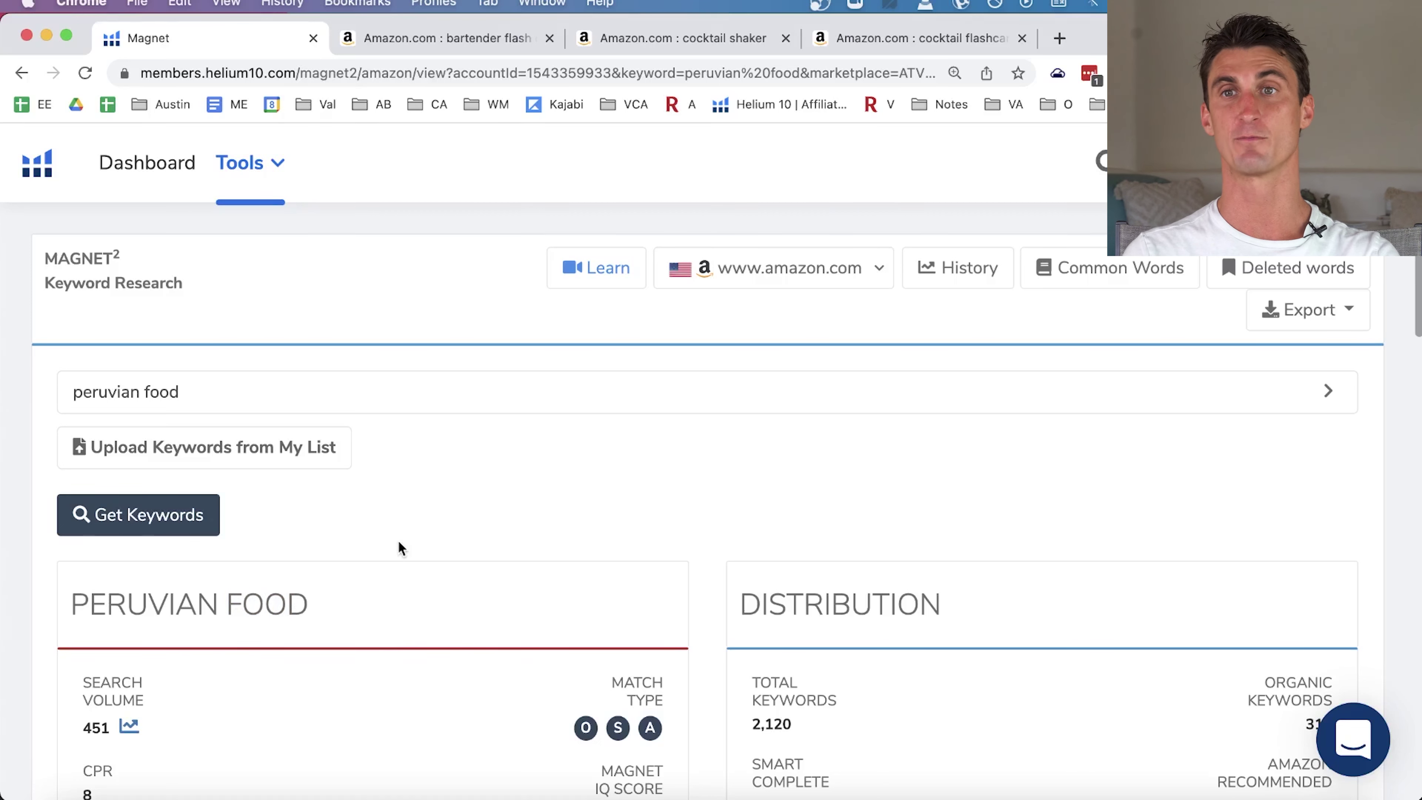
{"action": "triple_click", "coordinate": [203, 604]}
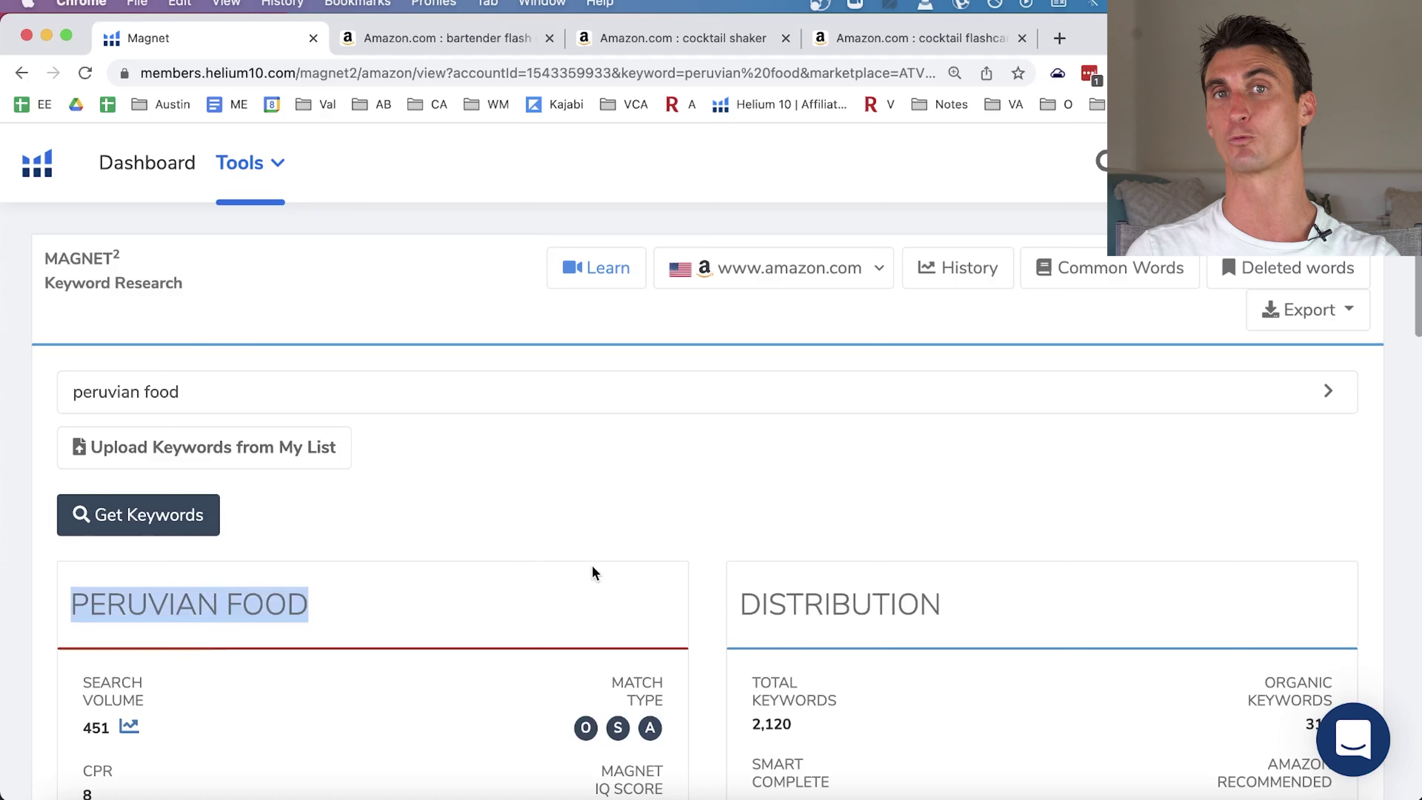
{"action": "scroll", "coordinate": [592, 564], "scroll_direction": "down", "scroll_amount": 15}
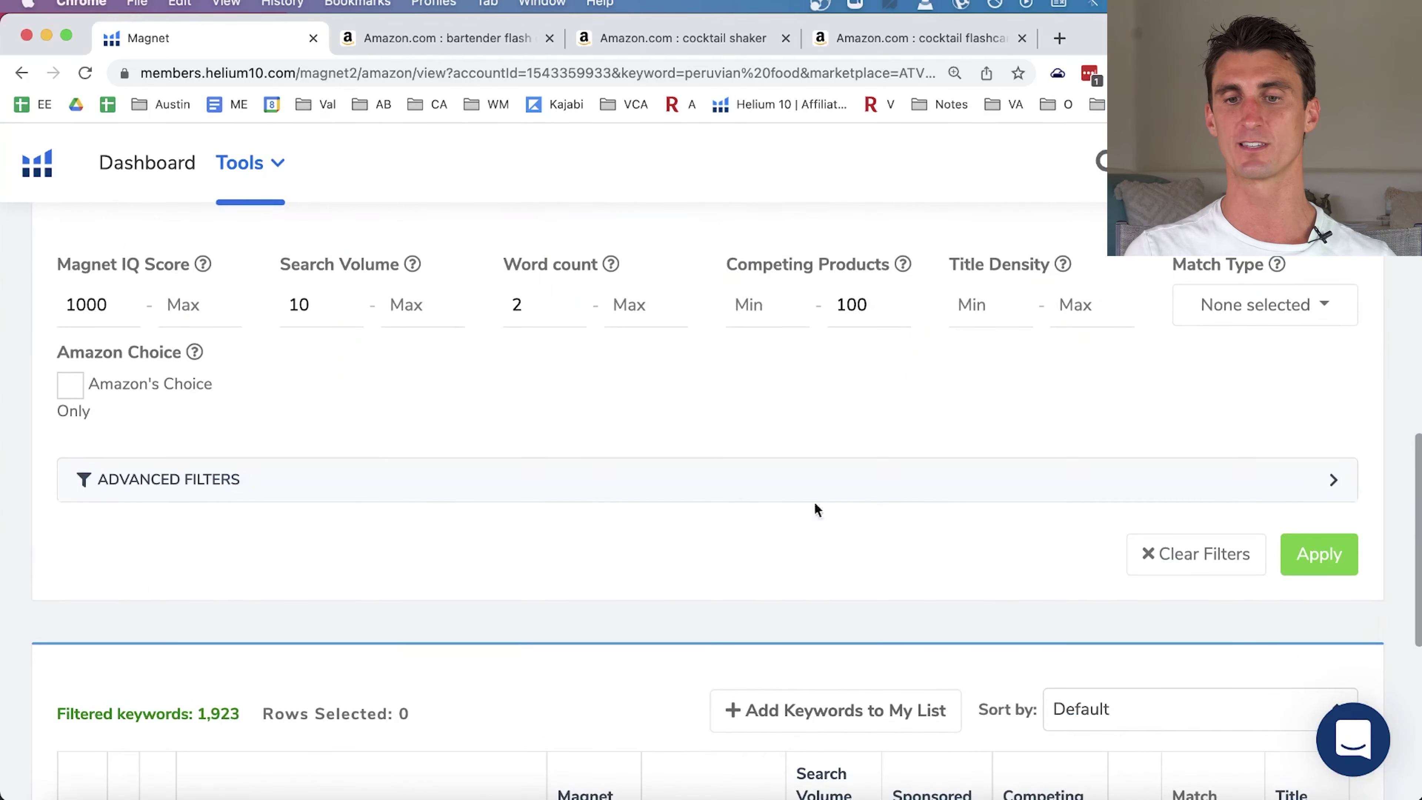
{"action": "scroll", "coordinate": [923, 457], "scroll_direction": "up", "scroll_amount": 3}
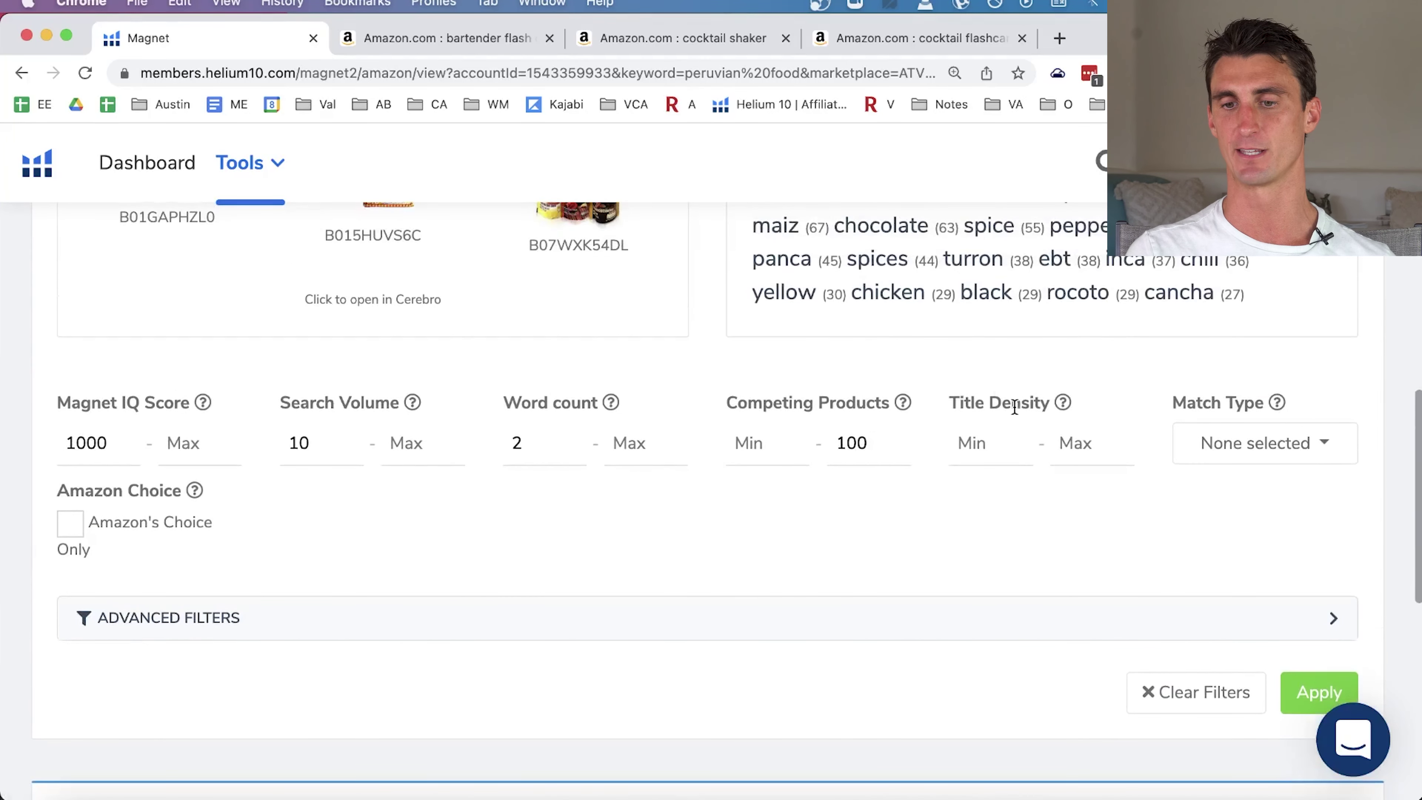
Check which options the Match Type filter offers.
{"action": "left_click", "coordinate": [1313, 443]}
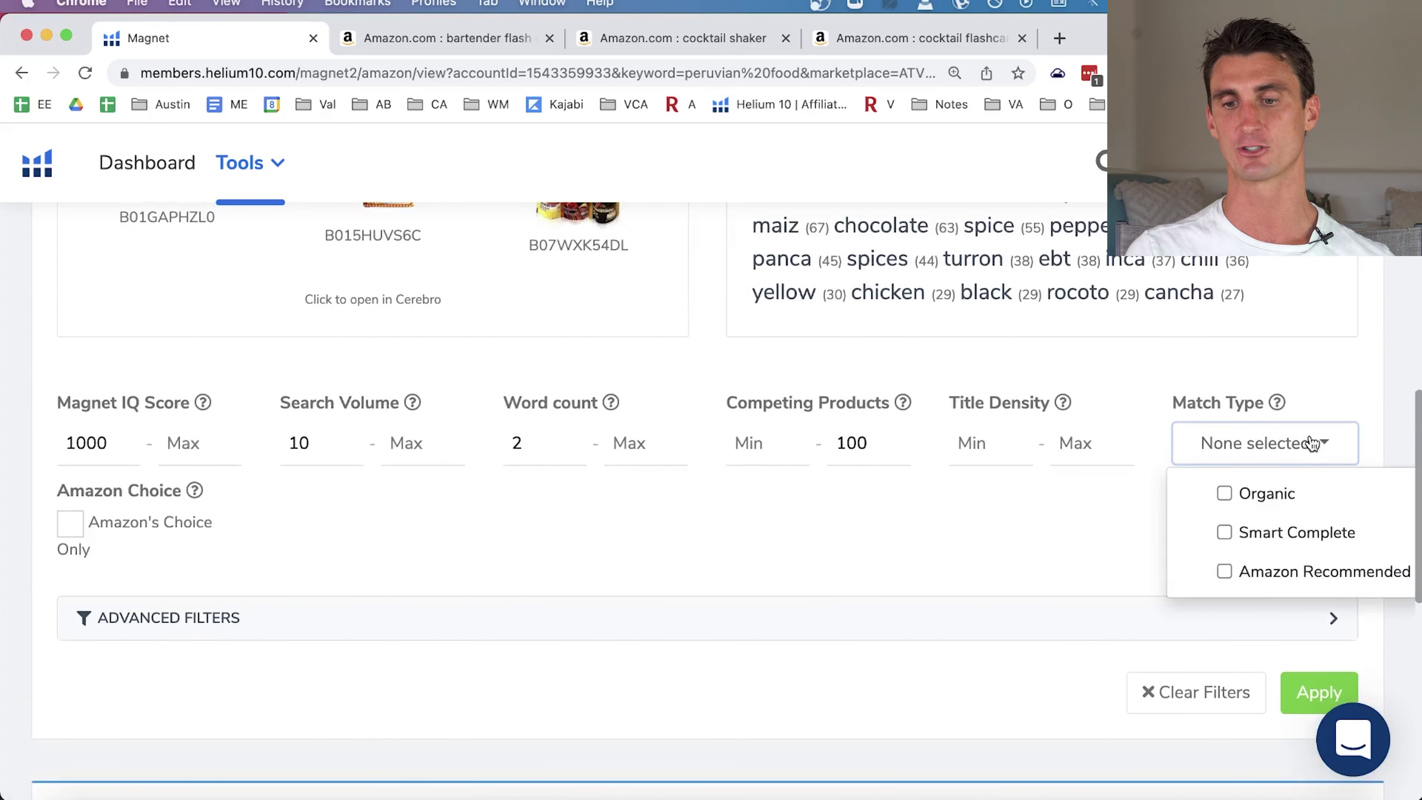
{"action": "left_click", "coordinate": [609, 544]}
{"action": "scroll", "coordinate": [608, 544], "scroll_direction": "down", "scroll_amount": 2}
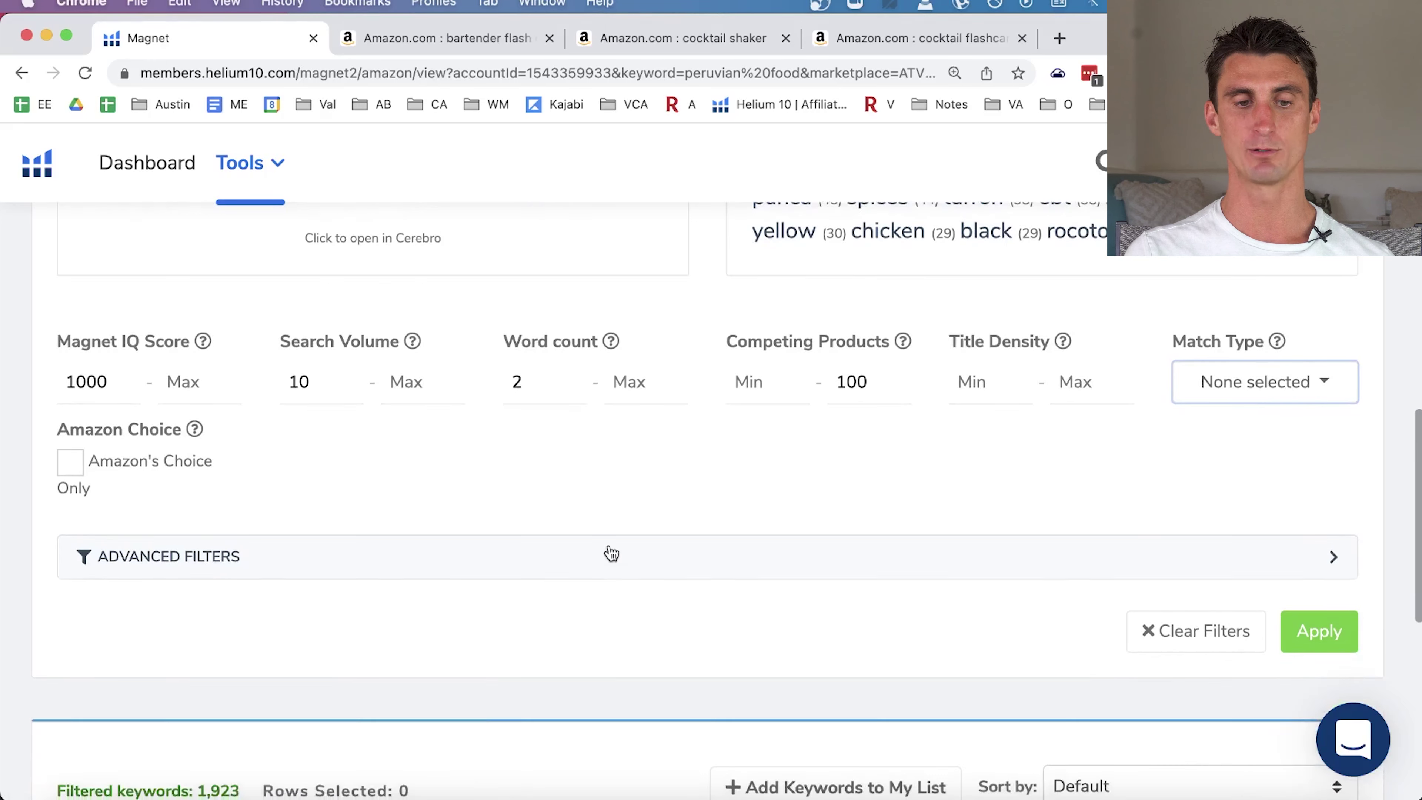
Expand the advanced filters and examine the options for showing or excluding phrases that contain certain words.
{"action": "left_click", "coordinate": [649, 558]}
{"action": "scroll", "coordinate": [183, 561], "scroll_direction": "down", "scroll_amount": 5}
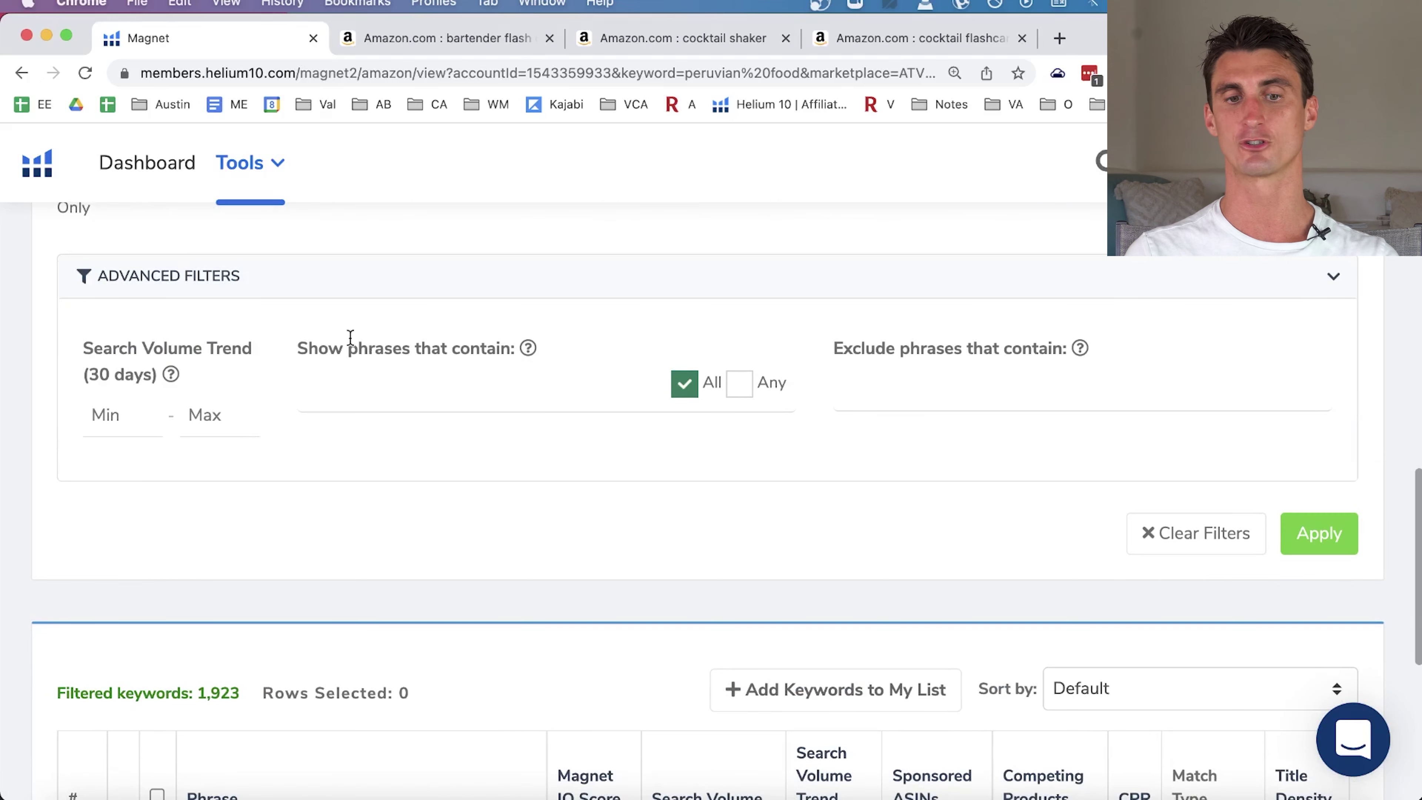
{"action": "triple_click", "coordinate": [363, 351]}
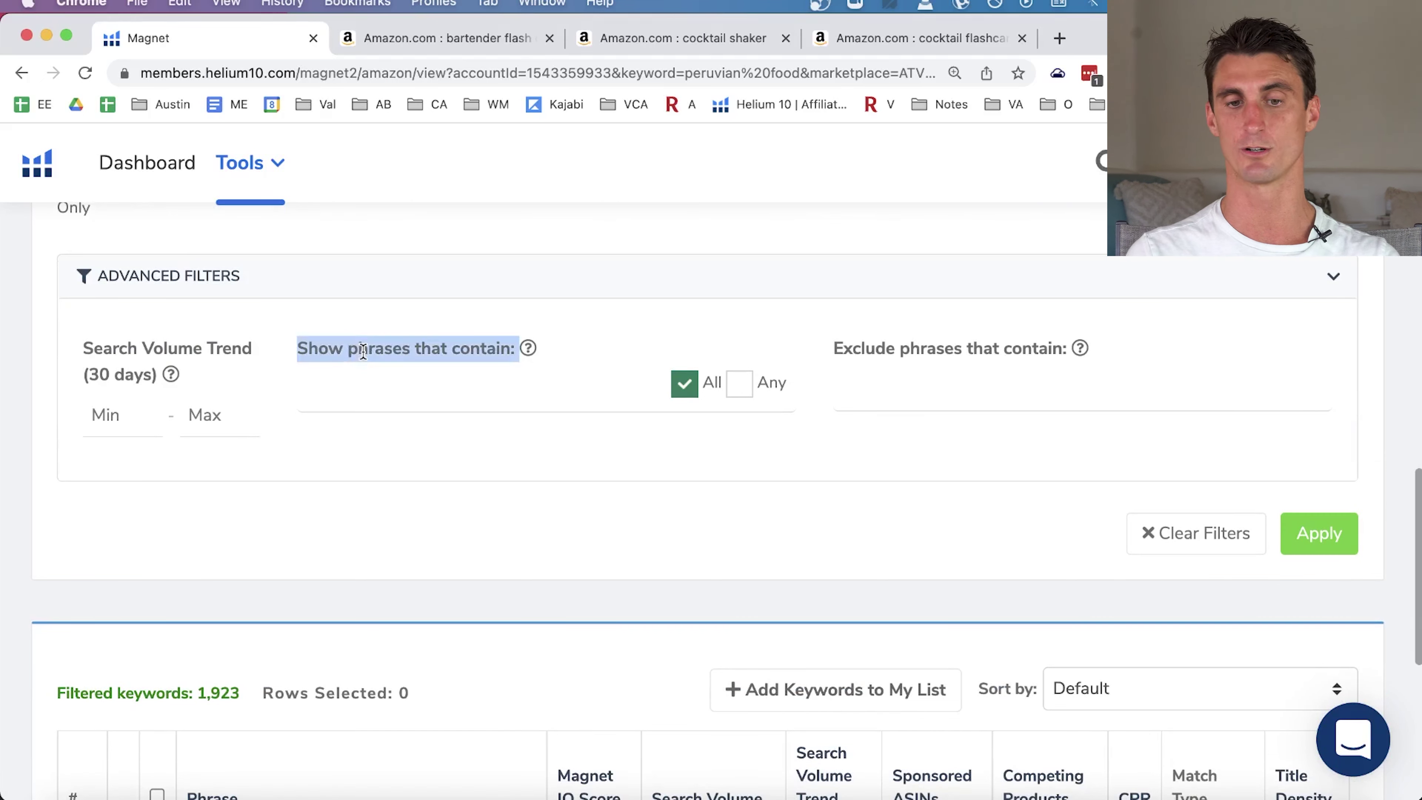
{"action": "left_click", "coordinate": [397, 397]}
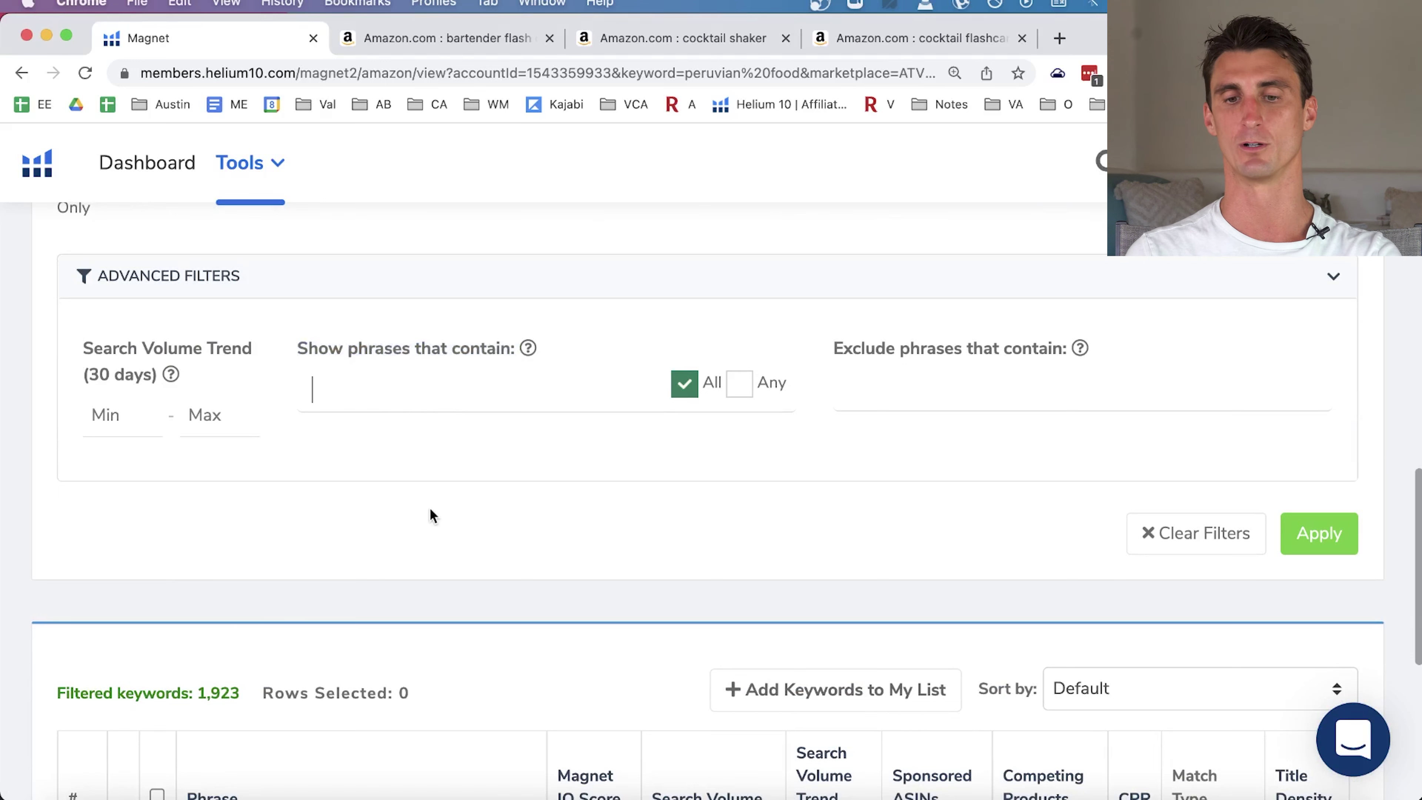
{"action": "scroll", "coordinate": [560, 532], "scroll_direction": "down", "scroll_amount": 5}
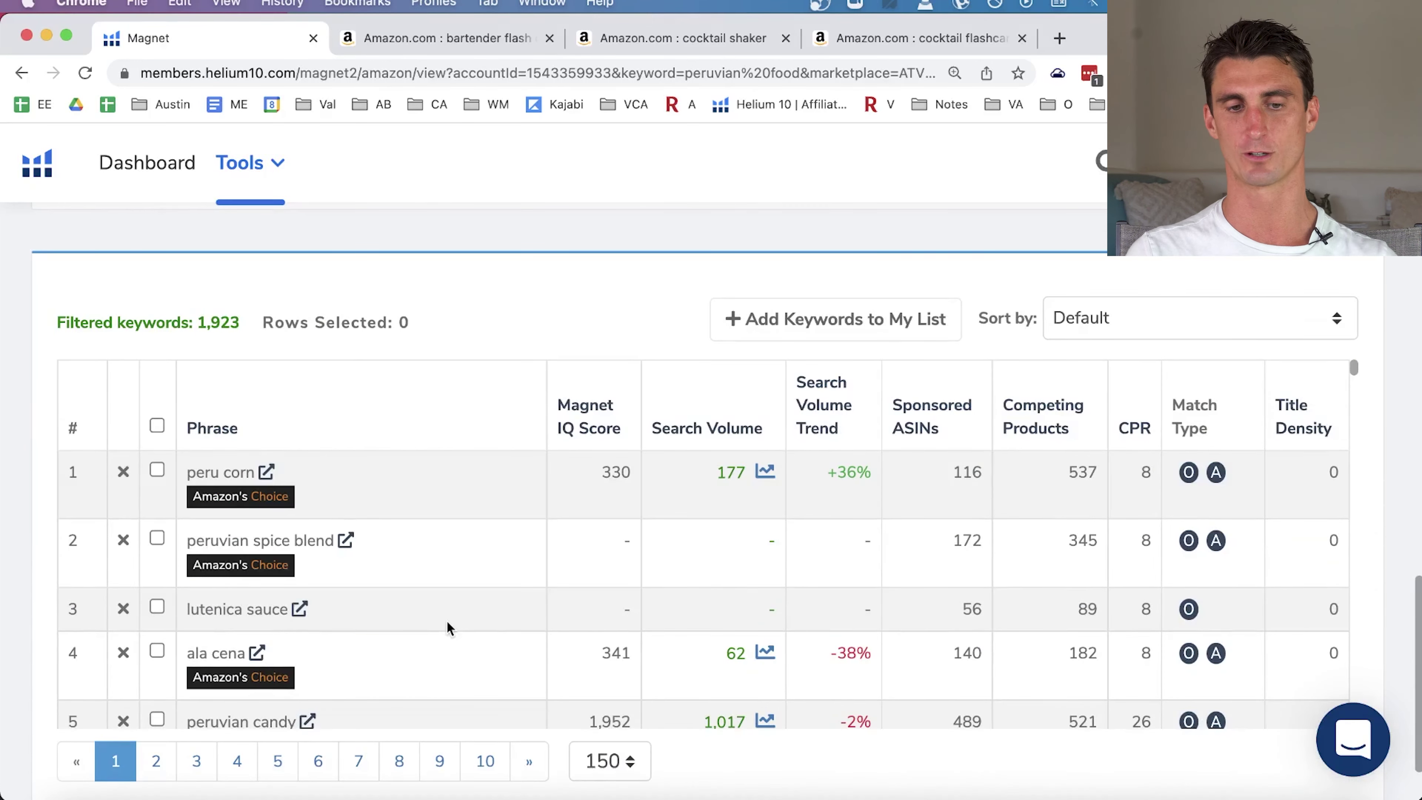
{"action": "scroll", "coordinate": [446, 620], "scroll_direction": "up", "scroll_amount": 8}
{"action": "scroll", "coordinate": [1059, 530], "scroll_direction": "down", "scroll_amount": 1}
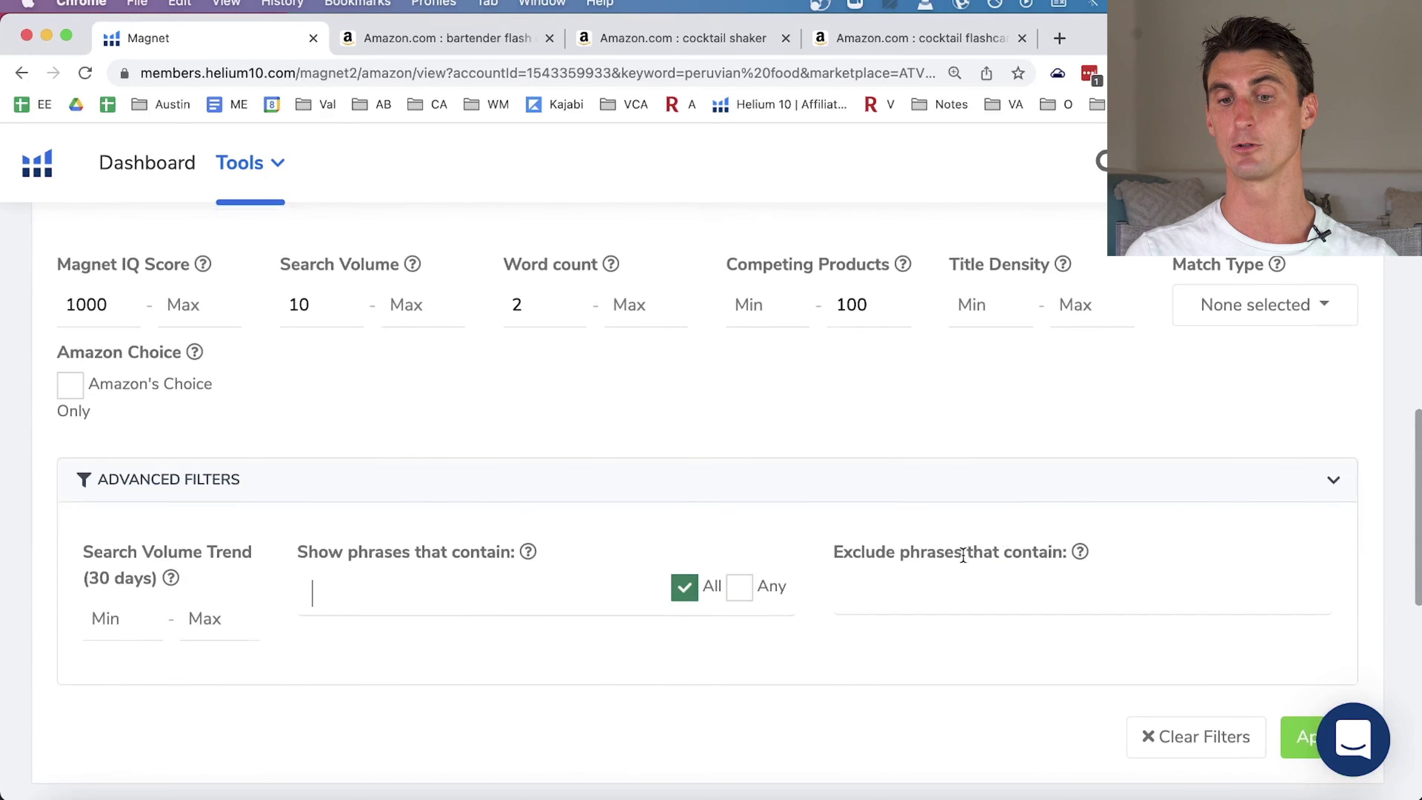
Sort the keyword table by Magnet IQ Score from high to low.
{"action": "scroll", "coordinate": [1071, 723], "scroll_direction": "down", "scroll_amount": 4}
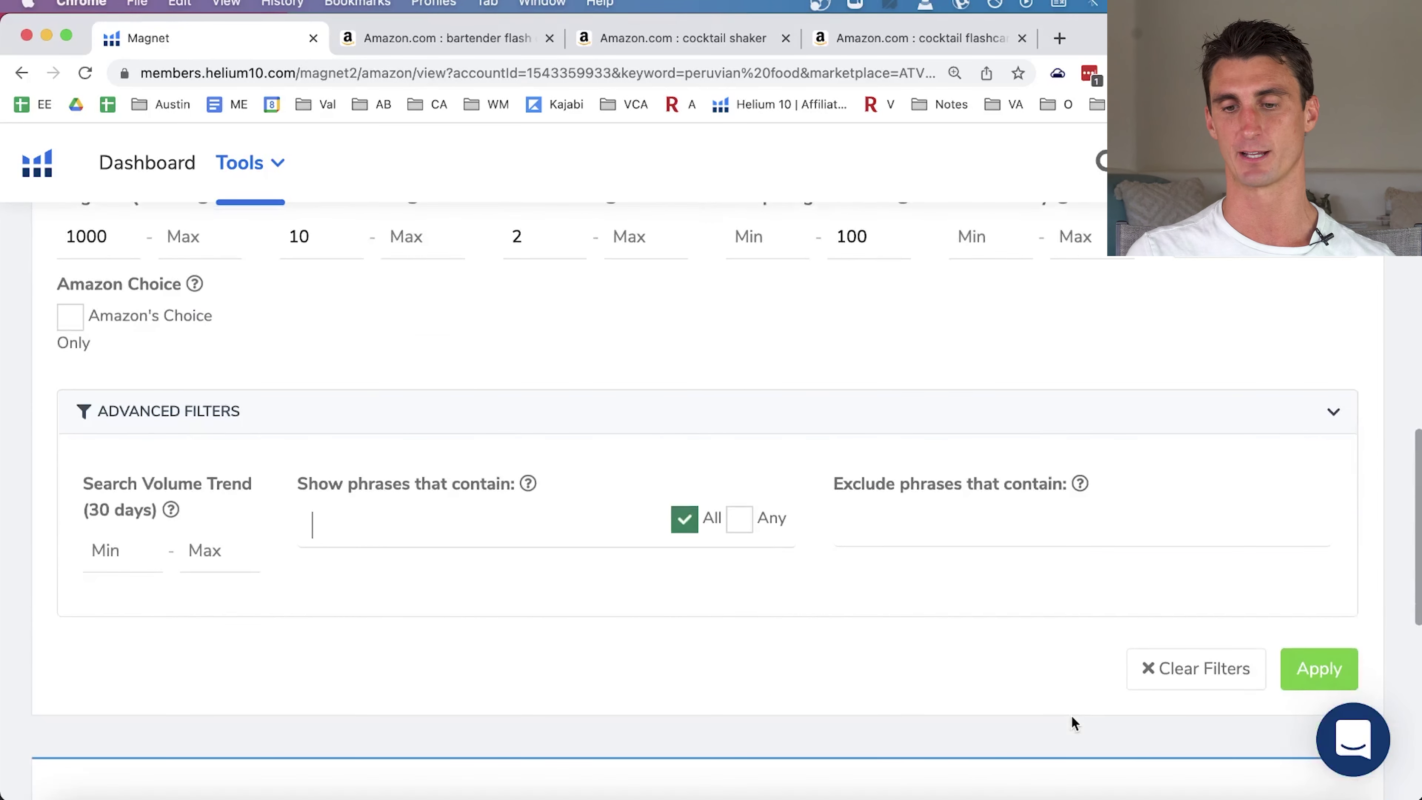
{"action": "scroll", "coordinate": [578, 551], "scroll_direction": "down", "scroll_amount": 2}
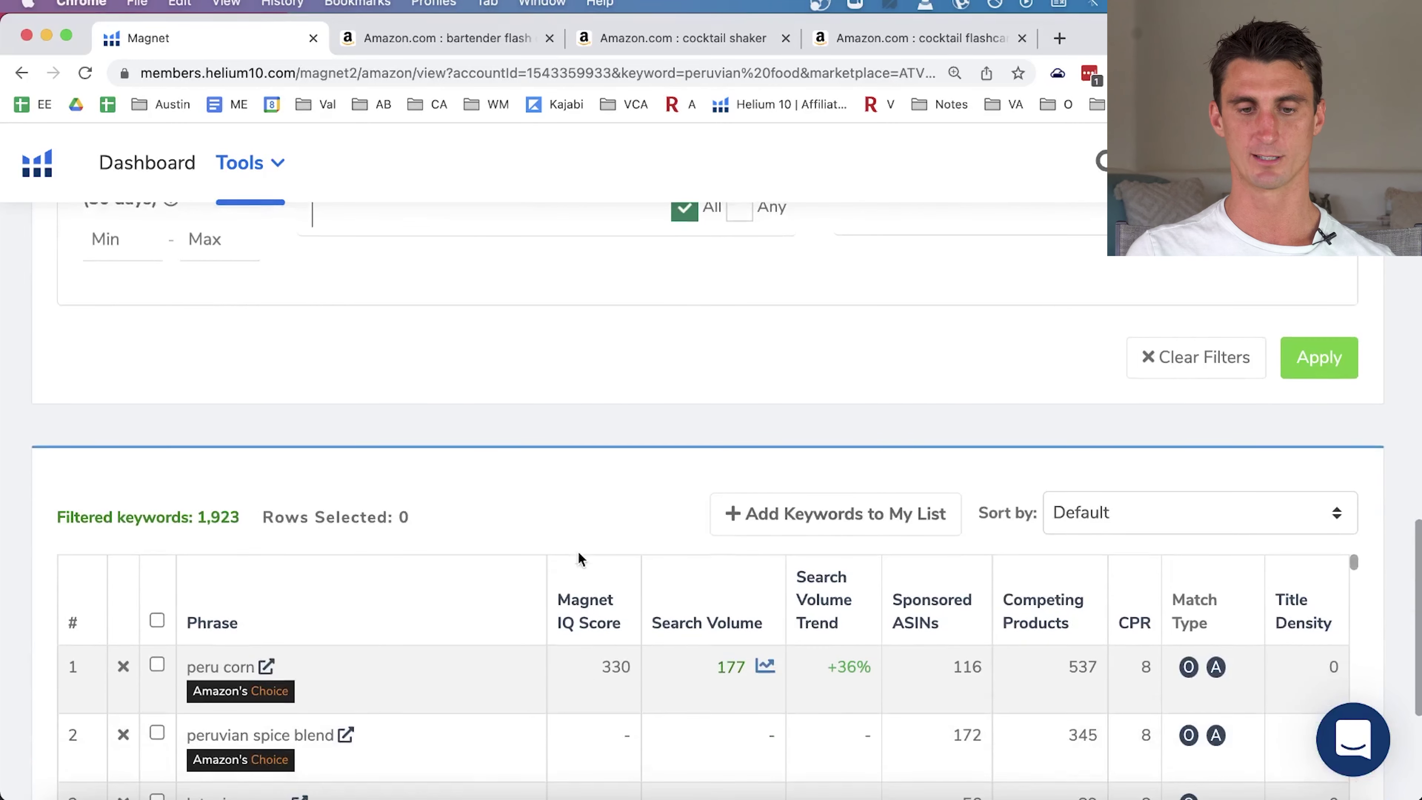
{"action": "left_click", "coordinate": [597, 608]}
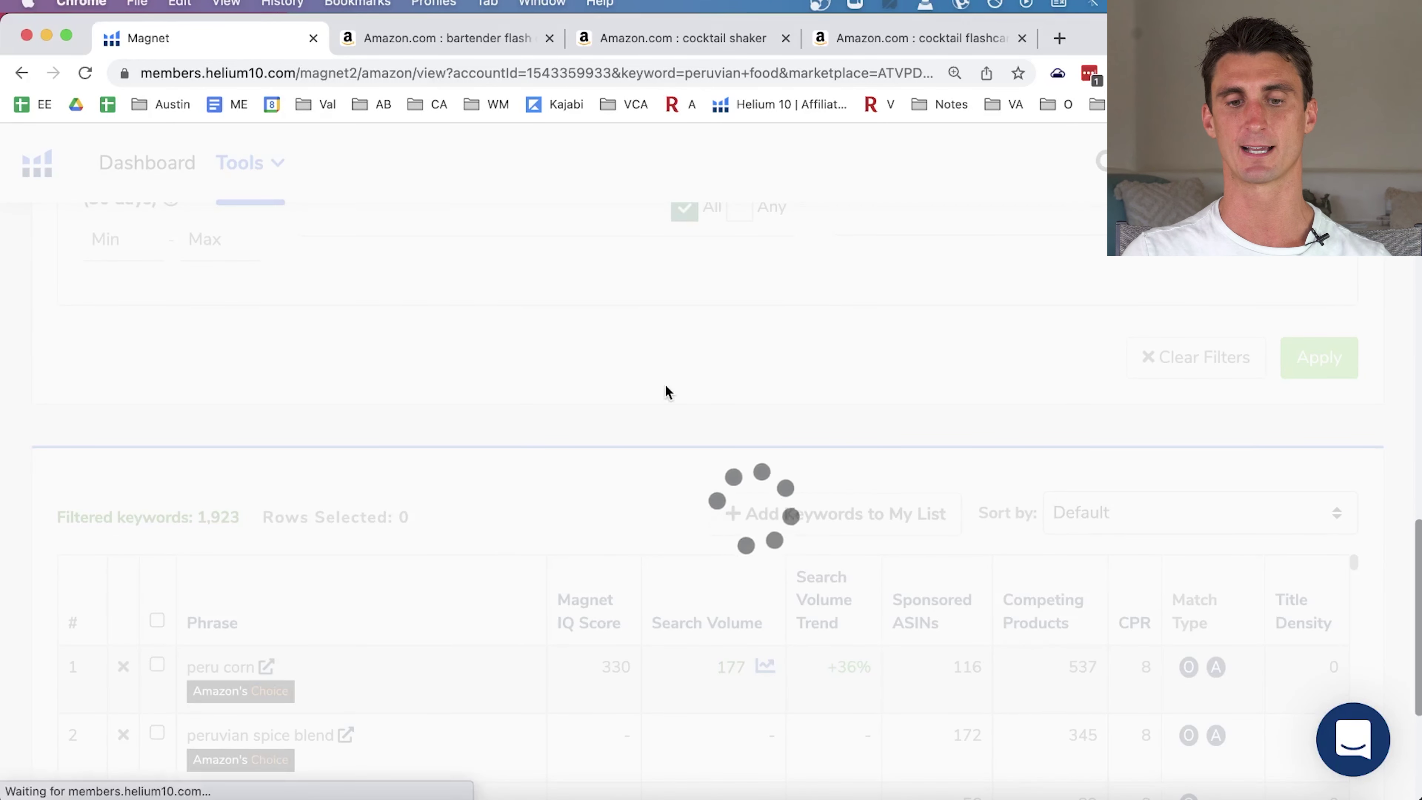
Examine the highest-scoring phrases in the sorted keyword table, including the search volume of "aji amarillo paste".
{"action": "scroll", "coordinate": [512, 427], "scroll_direction": "down", "scroll_amount": 1}
{"action": "scroll", "coordinate": [513, 427], "scroll_direction": "down", "scroll_amount": 5}
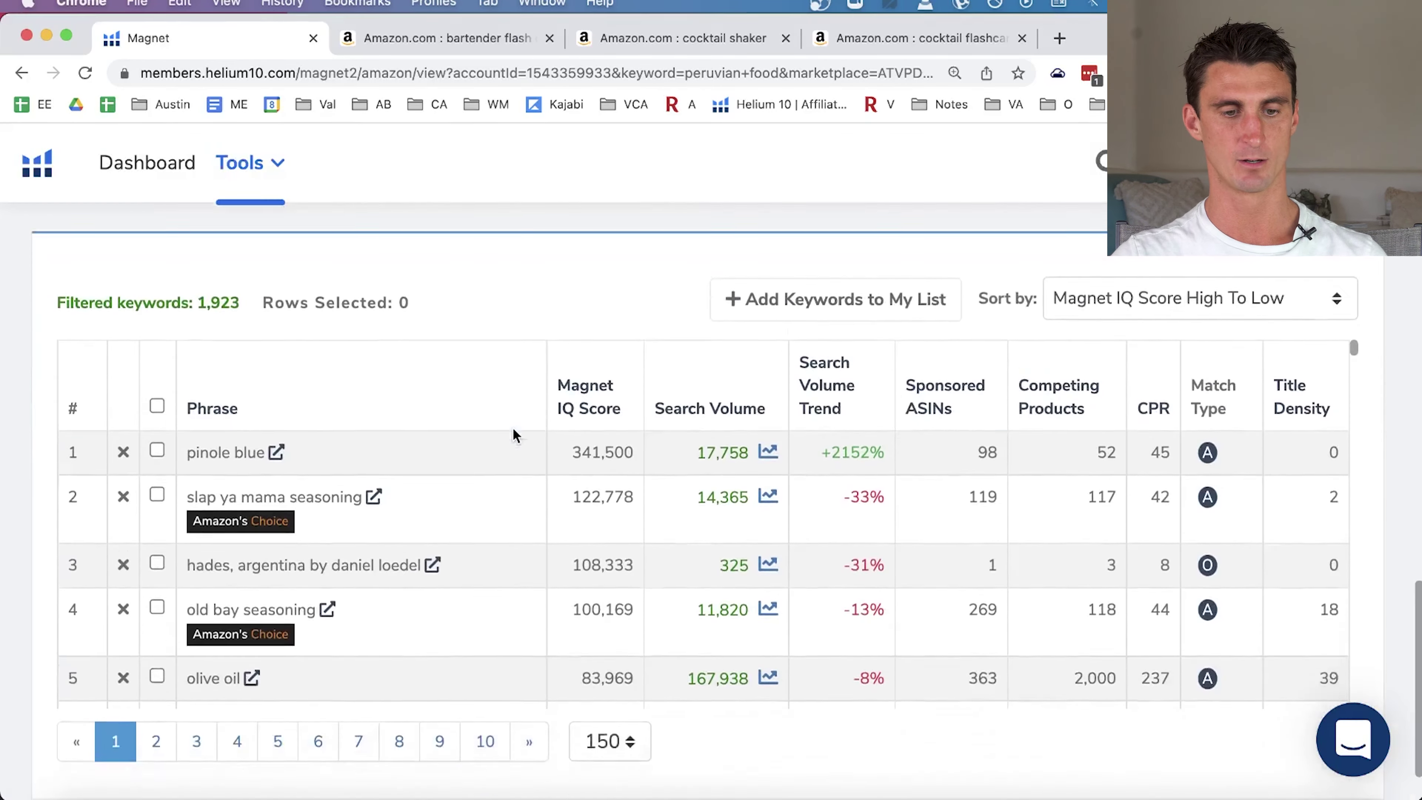
{"action": "scroll", "coordinate": [480, 487], "scroll_direction": "down", "scroll_amount": 1}
{"action": "scroll", "coordinate": [481, 485], "scroll_direction": "down", "scroll_amount": 3}
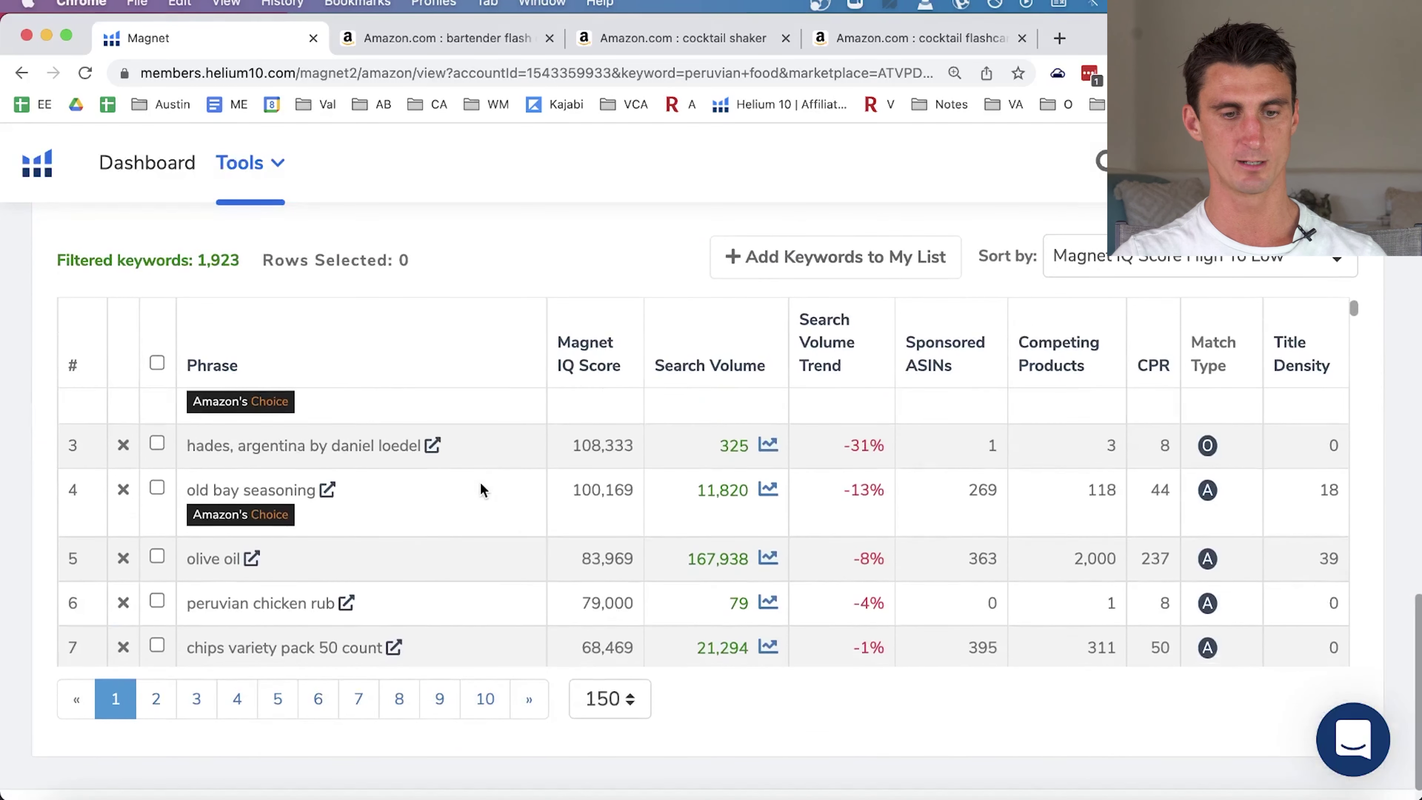
{"action": "scroll", "coordinate": [481, 485], "scroll_direction": "down", "scroll_amount": 4}
{"action": "scroll", "coordinate": [481, 484], "scroll_direction": "down", "scroll_amount": 4}
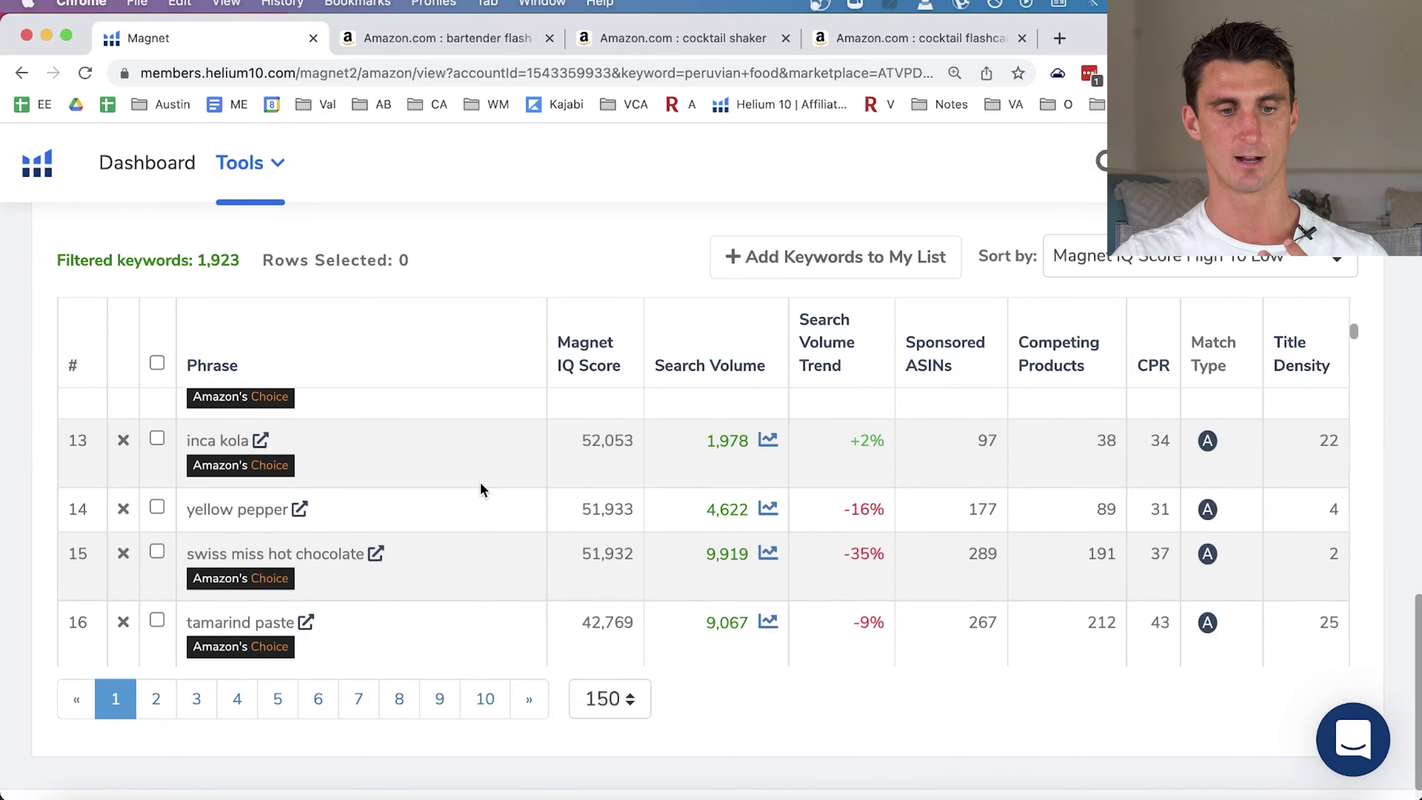
{"action": "scroll", "coordinate": [480, 485], "scroll_direction": "down", "scroll_amount": 7}
{"action": "scroll", "coordinate": [480, 484], "scroll_direction": "down", "scroll_amount": 2}
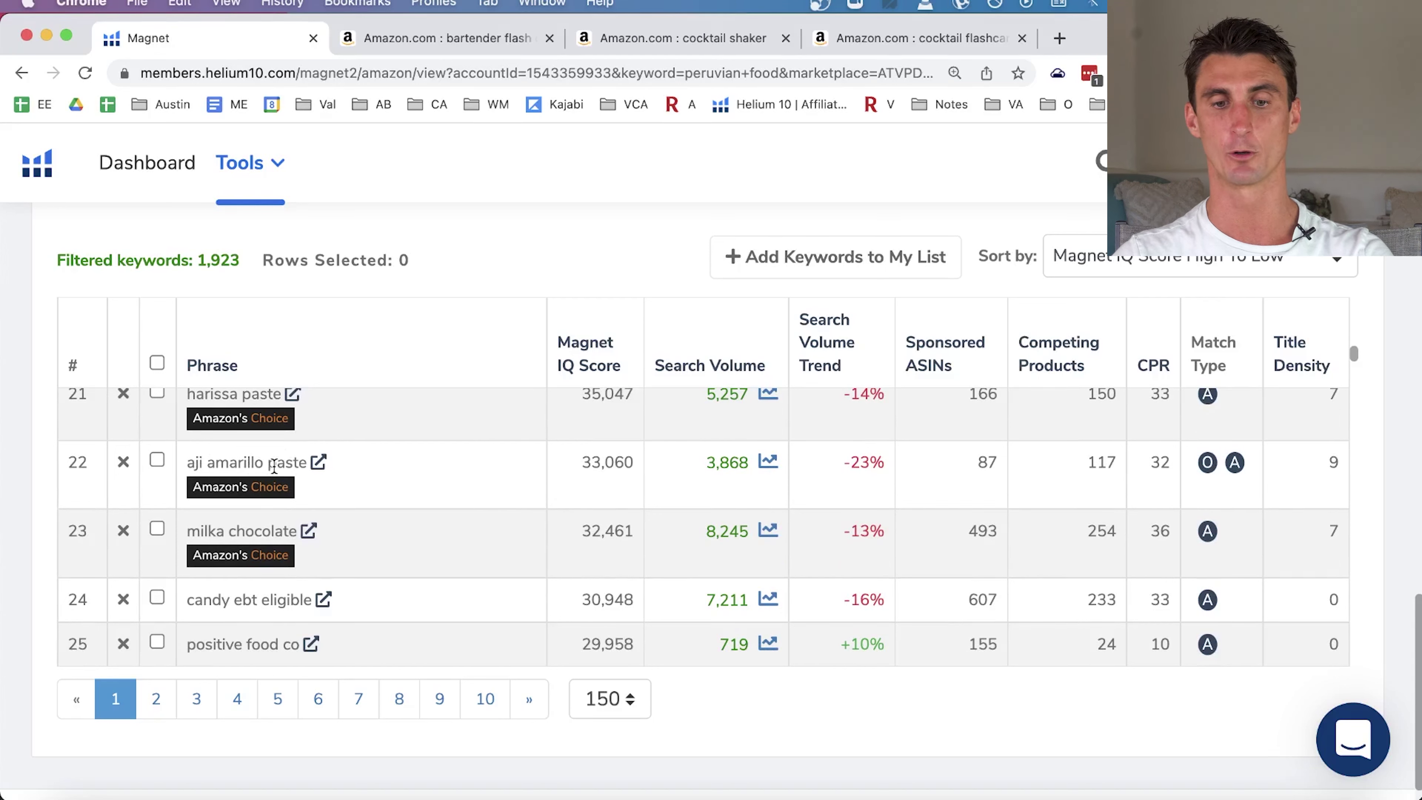
{"action": "double_click", "coordinate": [729, 467]}
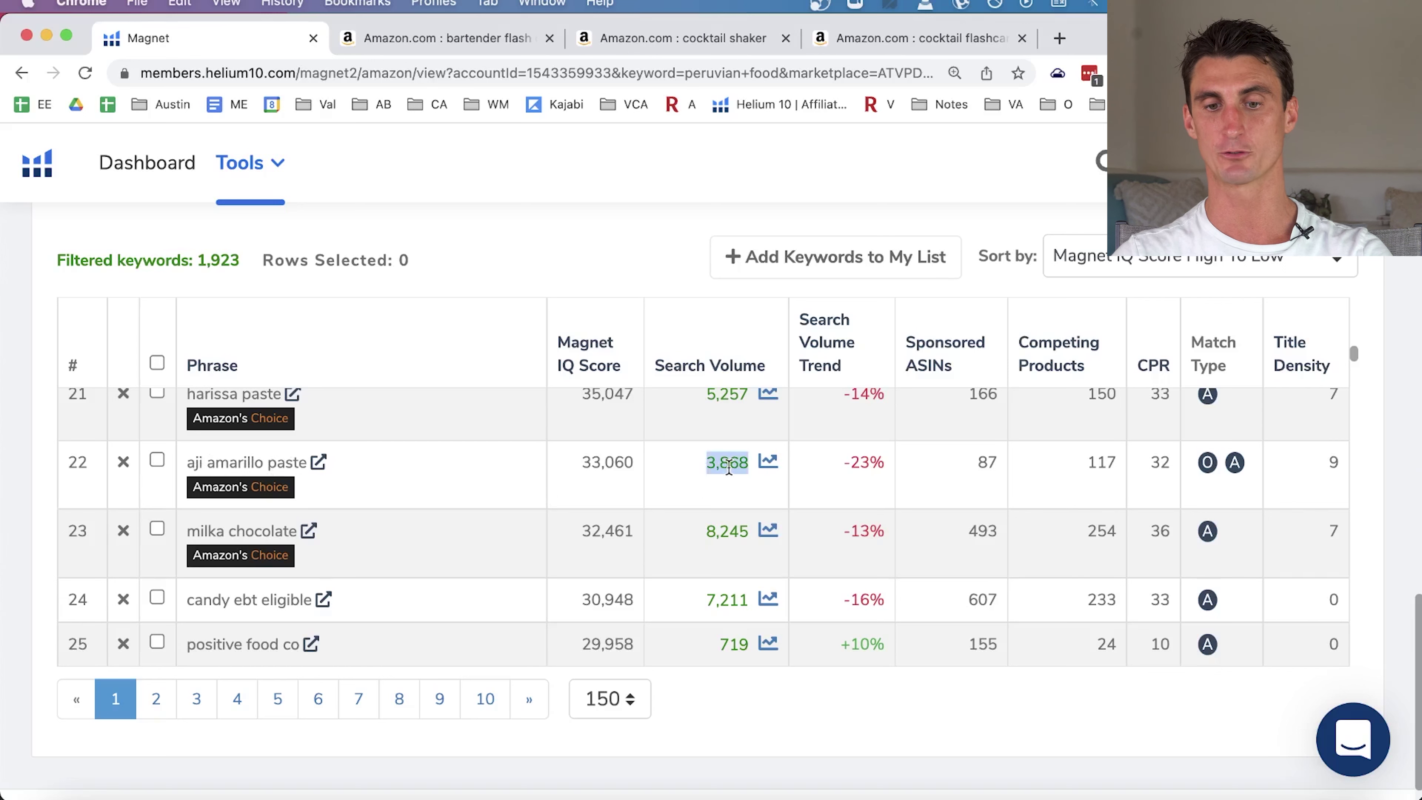
Open the Amazon search results for "aji amarillo paste", examine the competing products, and close the results.
{"action": "left_click", "coordinate": [318, 463]}
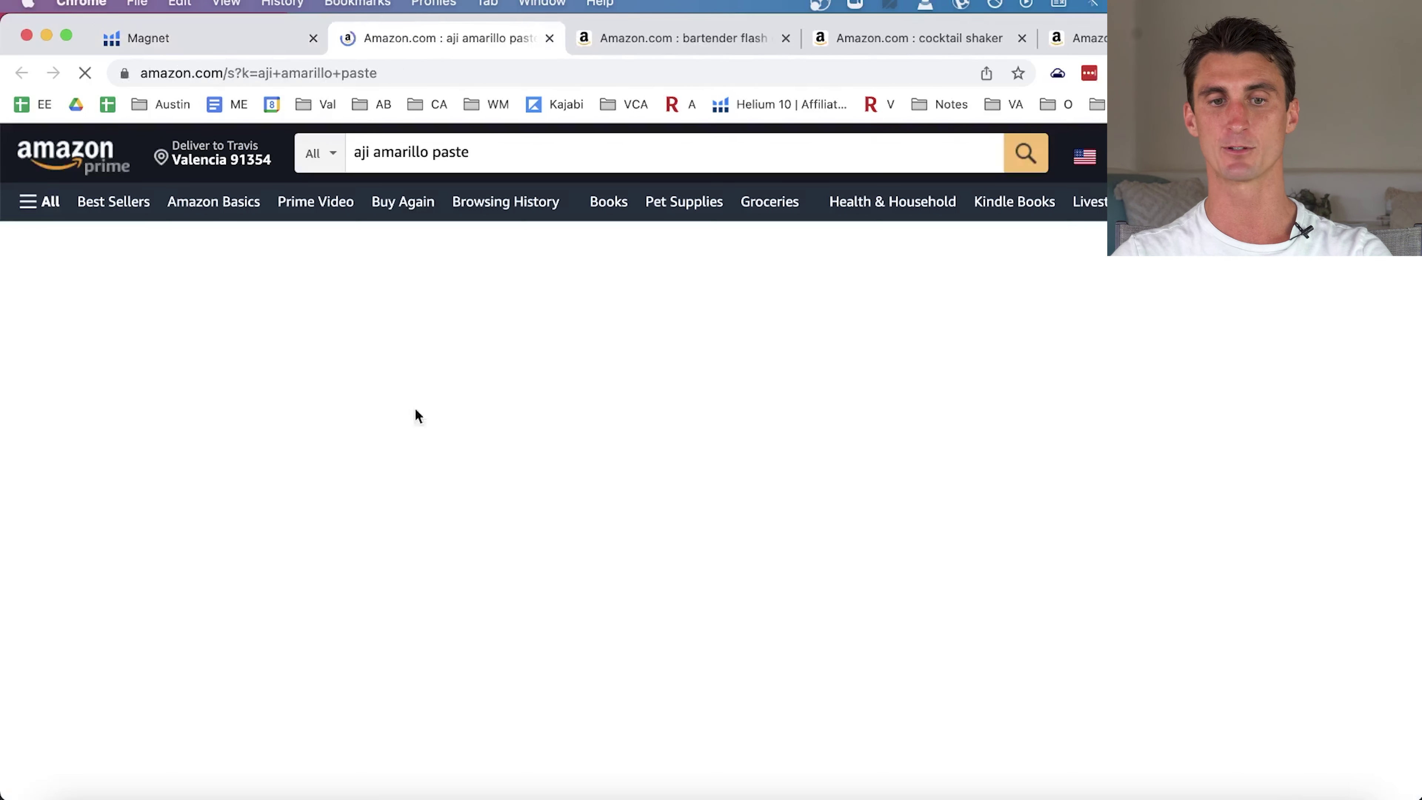
{"action": "scroll", "coordinate": [851, 593], "scroll_direction": "down", "scroll_amount": 5}
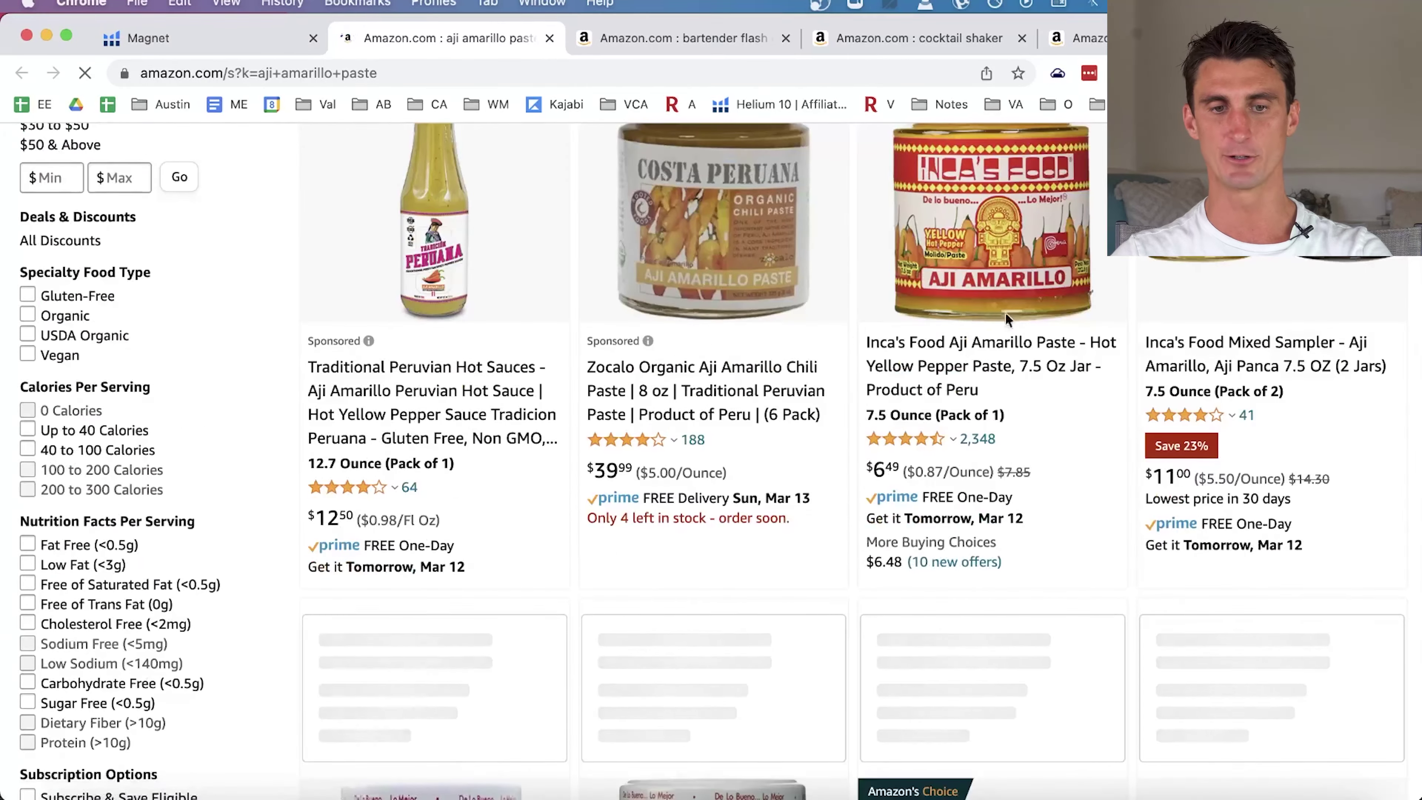
{"action": "scroll", "coordinate": [1089, 612], "scroll_direction": "down", "scroll_amount": 20}
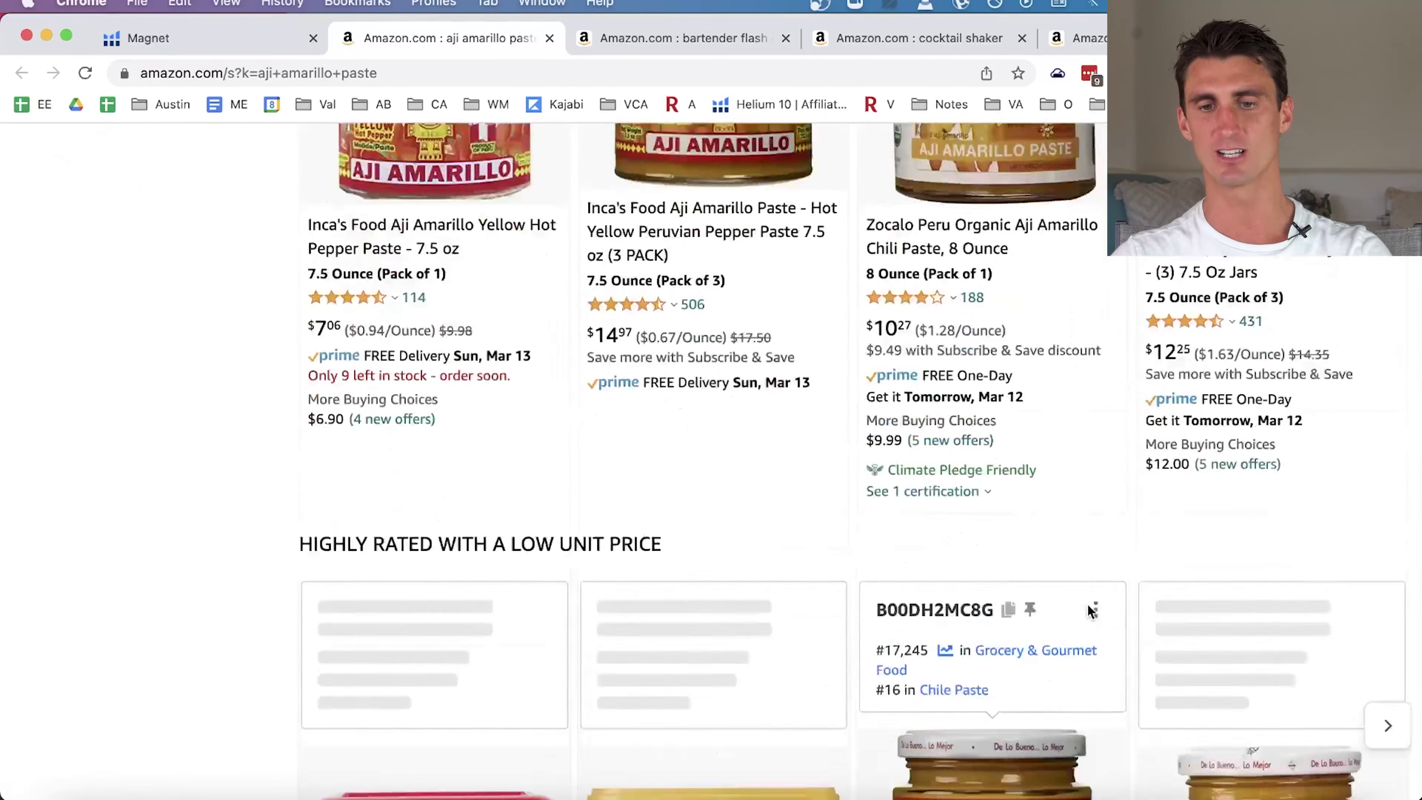
{"action": "scroll", "coordinate": [1089, 612], "scroll_direction": "down", "scroll_amount": 3}
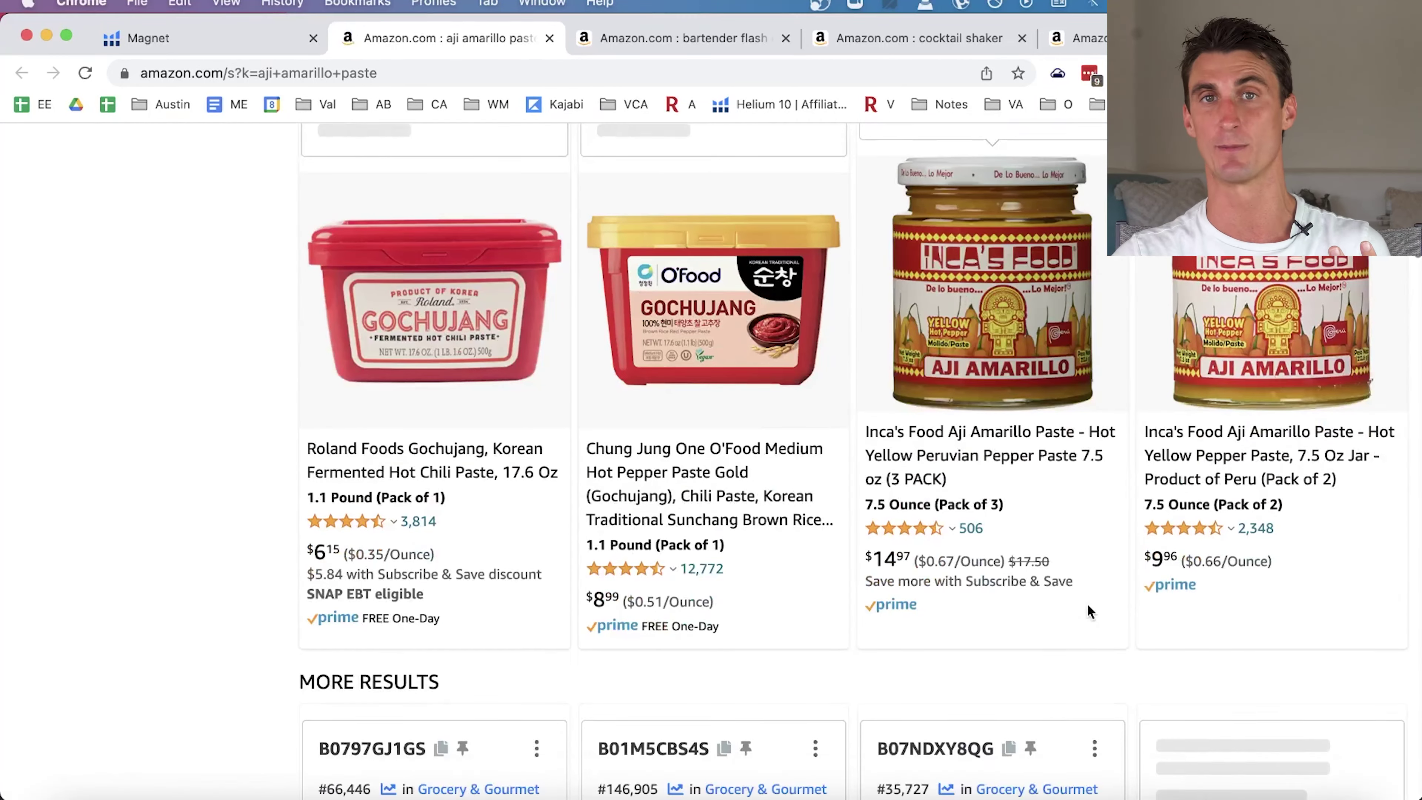
{"action": "scroll", "coordinate": [964, 508], "scroll_direction": "up", "scroll_amount": 5}
{"action": "scroll", "coordinate": [964, 509], "scroll_direction": "up", "scroll_amount": 10}
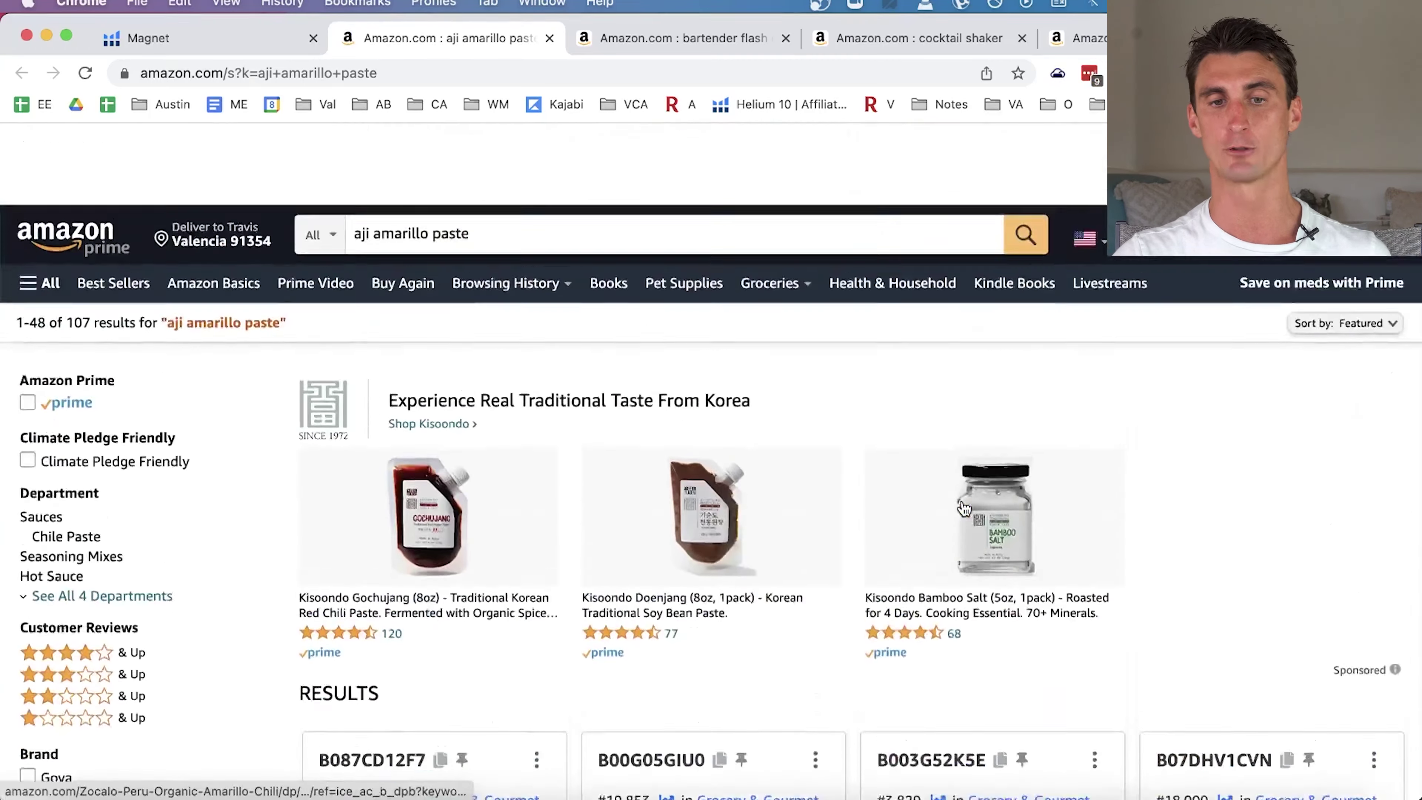
{"action": "left_click", "coordinate": [550, 38]}
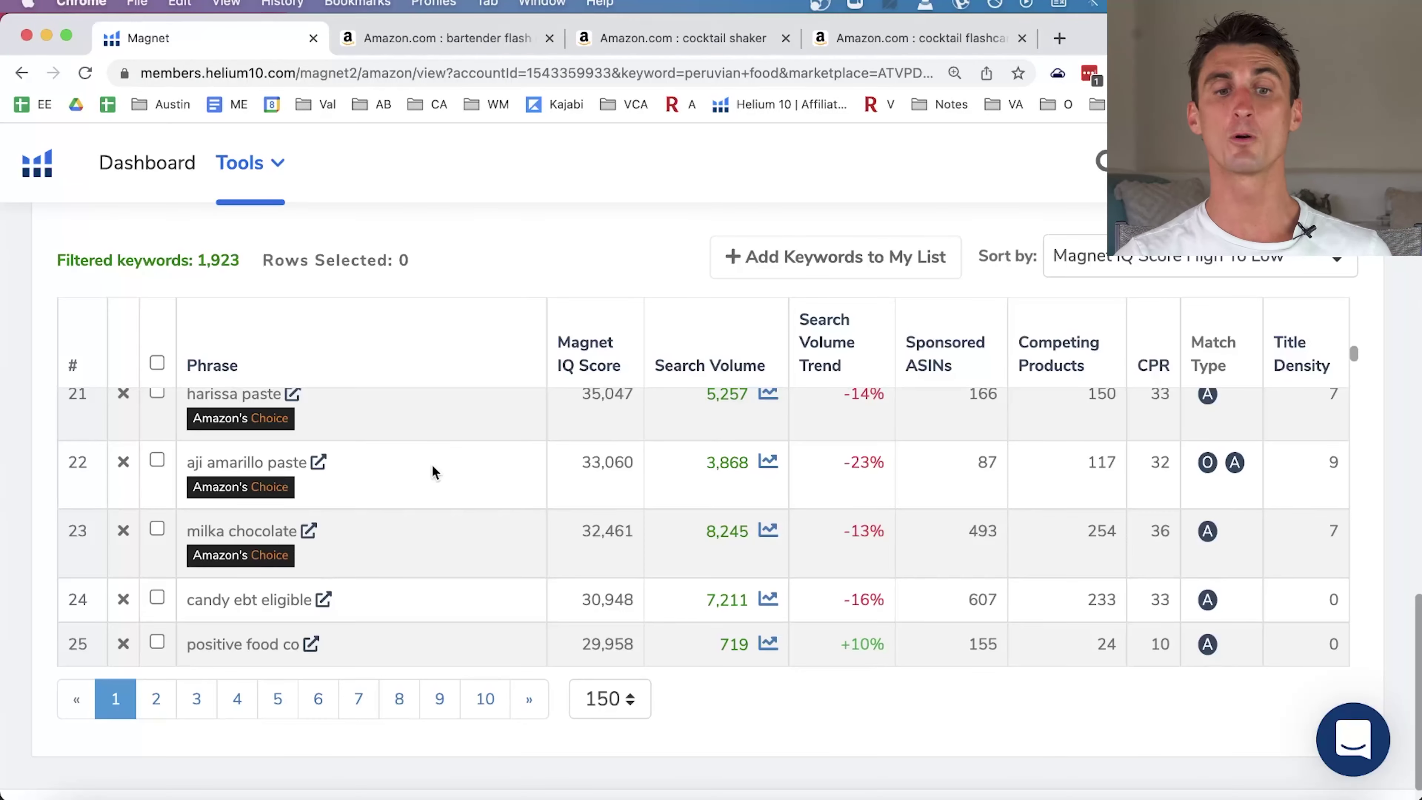
Open the Black Box product research tool.
{"action": "scroll", "coordinate": [408, 460], "scroll_direction": "up", "scroll_amount": 10}
{"action": "scroll", "coordinate": [408, 460], "scroll_direction": "up", "scroll_amount": 10}
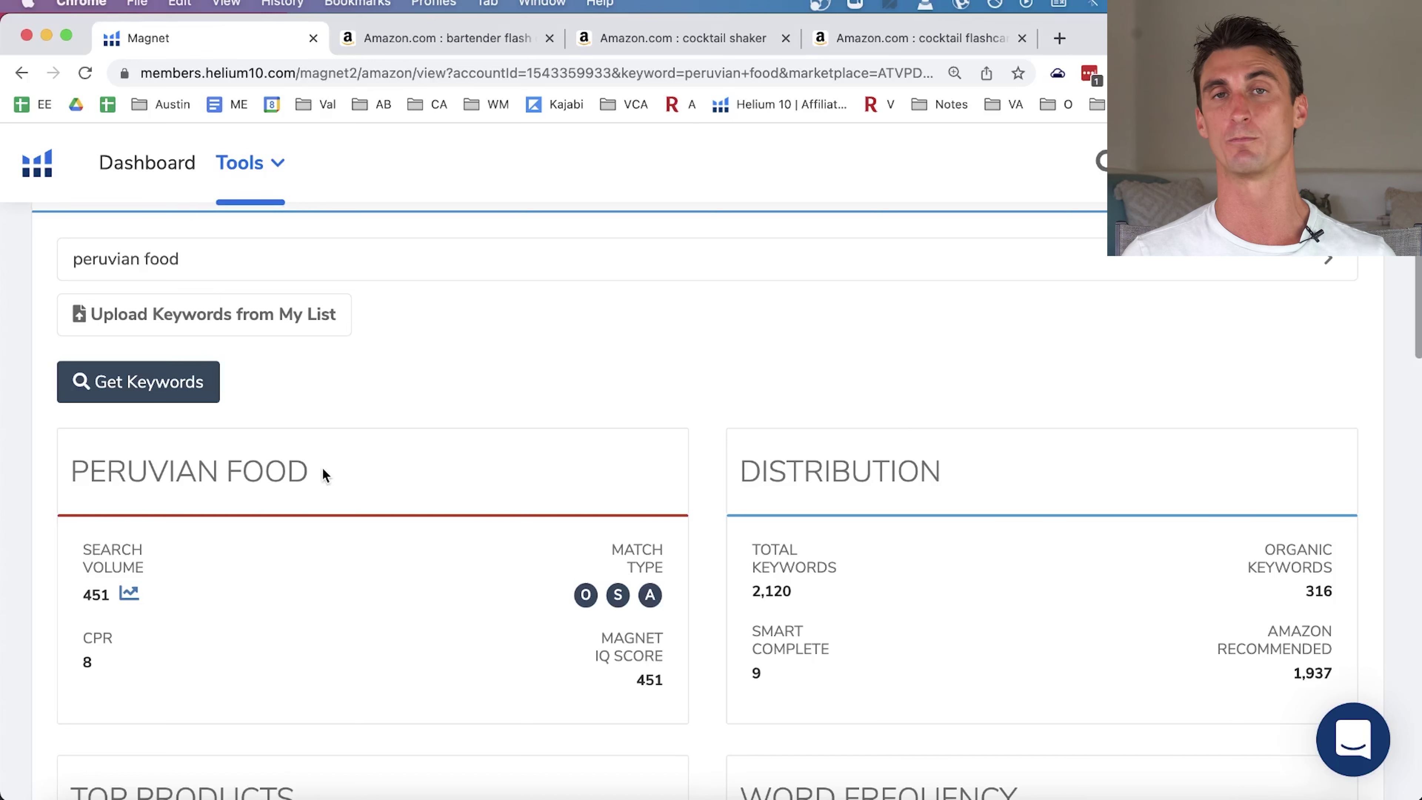
{"action": "left_click", "coordinate": [272, 173]}
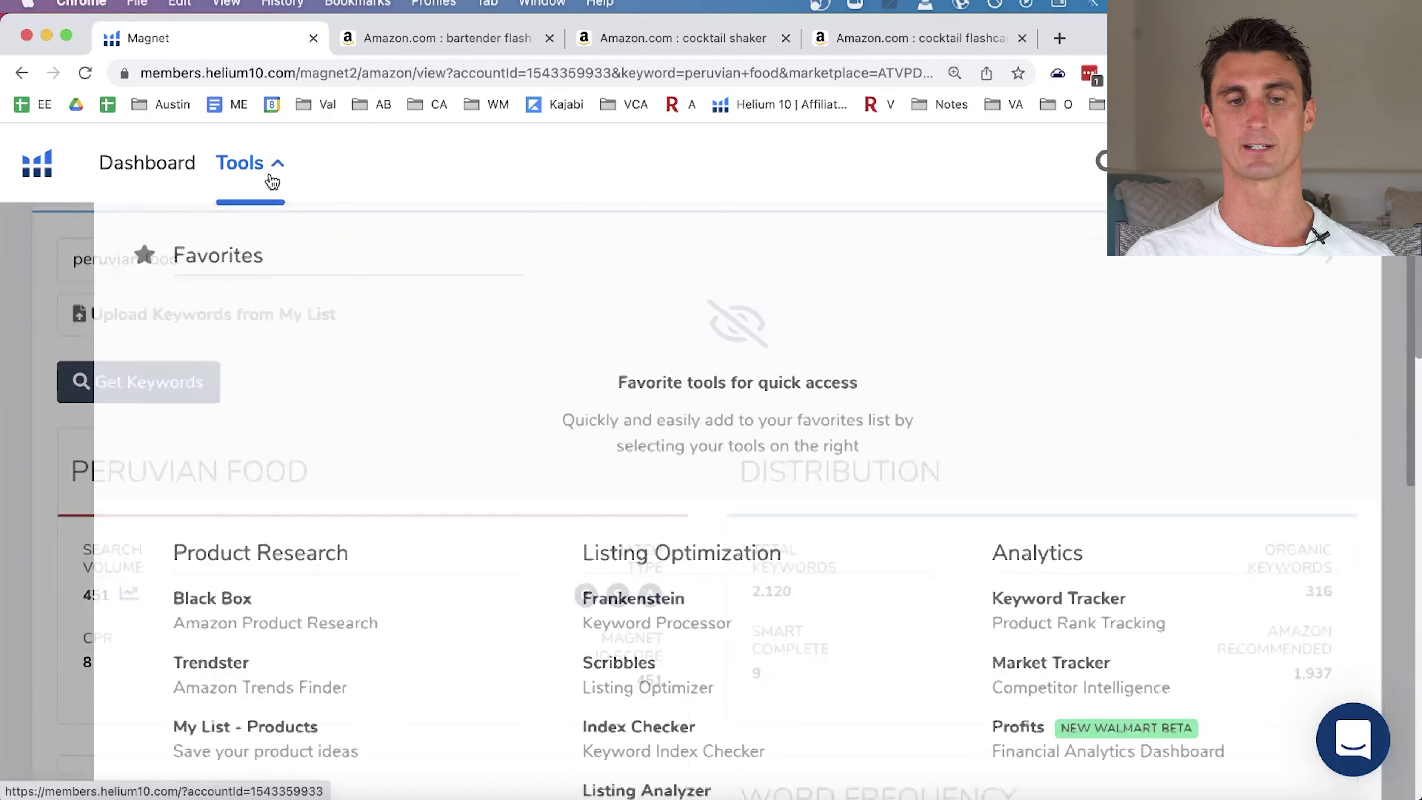
{"action": "scroll", "coordinate": [386, 487], "scroll_direction": "down", "scroll_amount": 3}
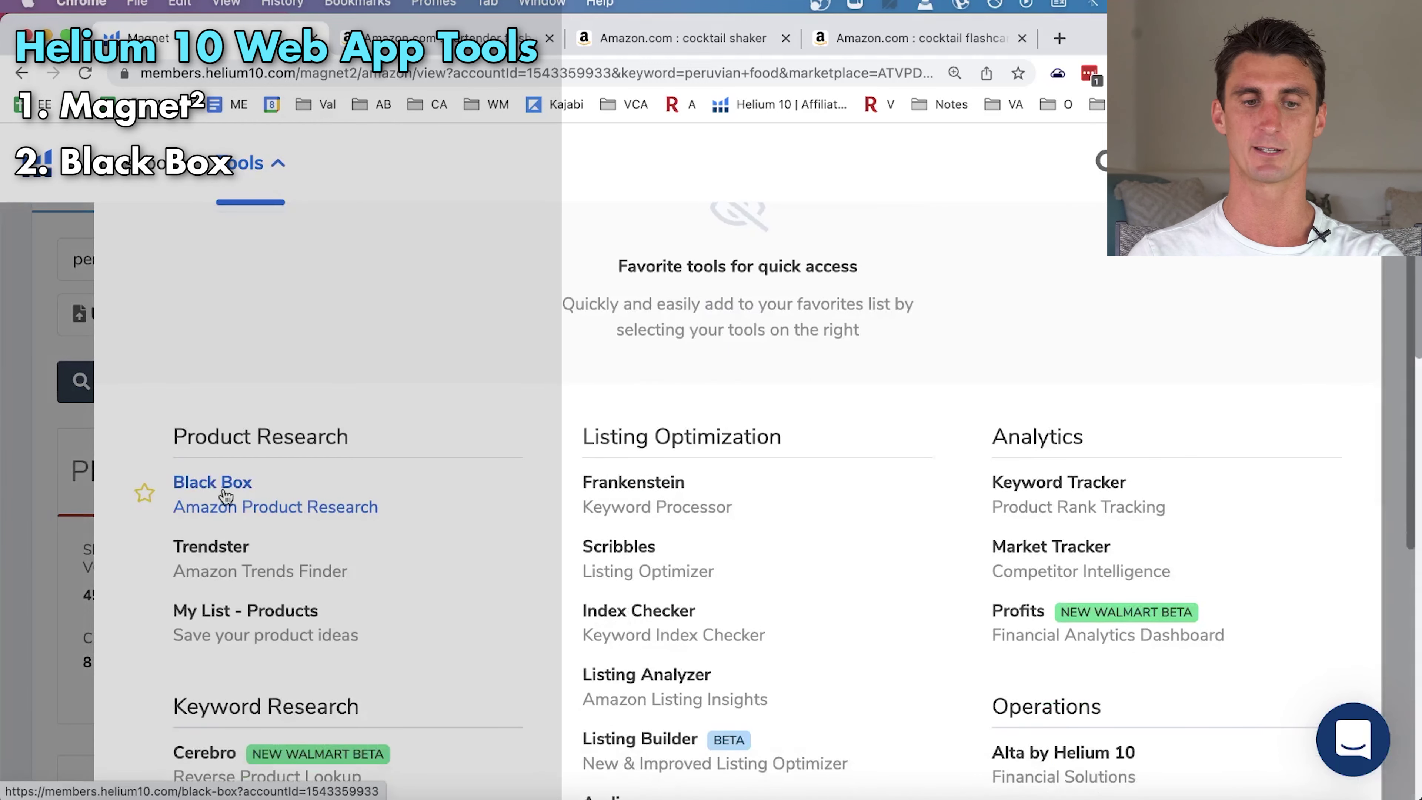
{"action": "left_click", "coordinate": [227, 496]}
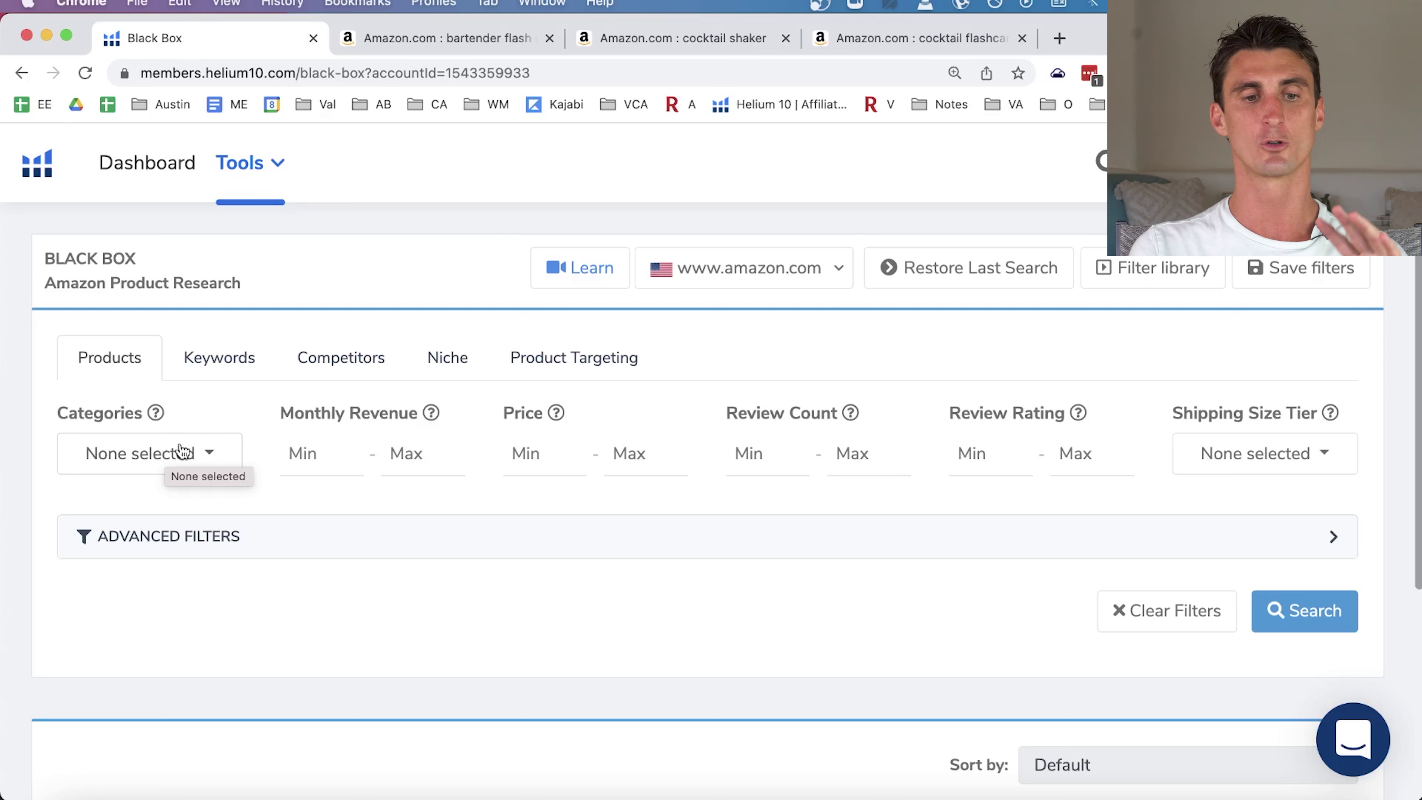
Check which categories the Categories filter of the product search offers.
{"action": "left_click", "coordinate": [217, 455]}
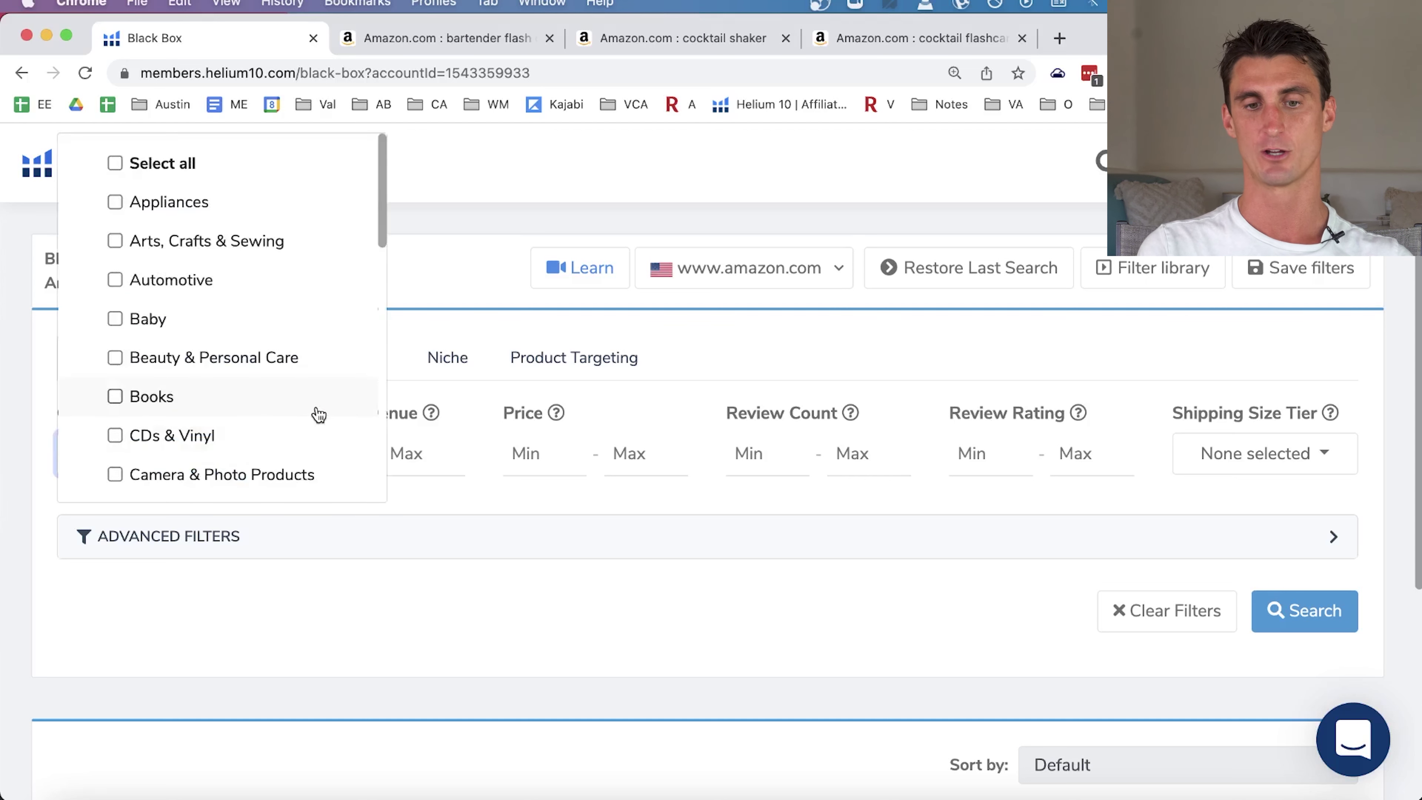
{"action": "left_click", "coordinate": [482, 523]}
{"action": "left_click", "coordinate": [302, 529]}
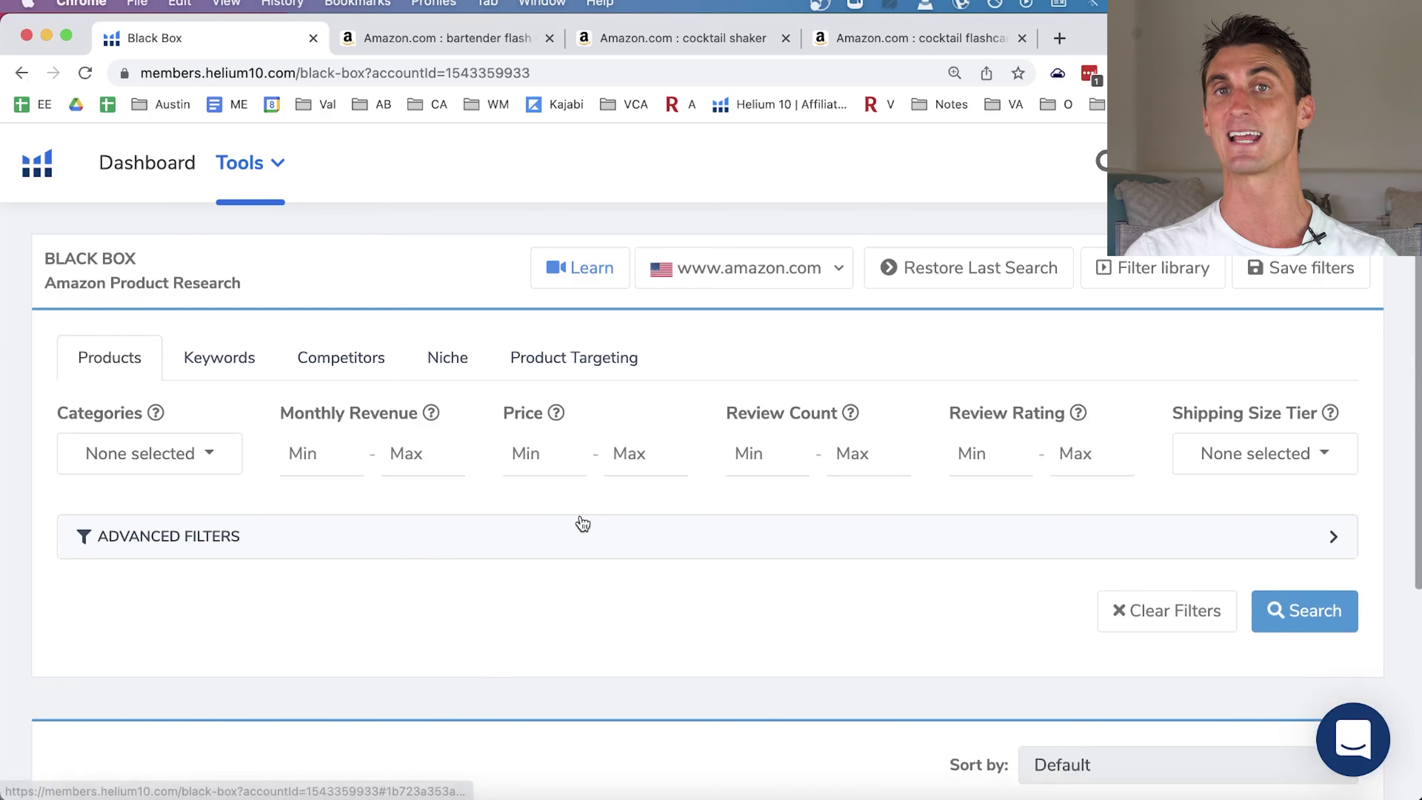
Include Arts, Crafts & Sewing, Baby, Automotive, and Beauty & Personal Care in the product search categories.
{"action": "left_click", "coordinate": [204, 467]}
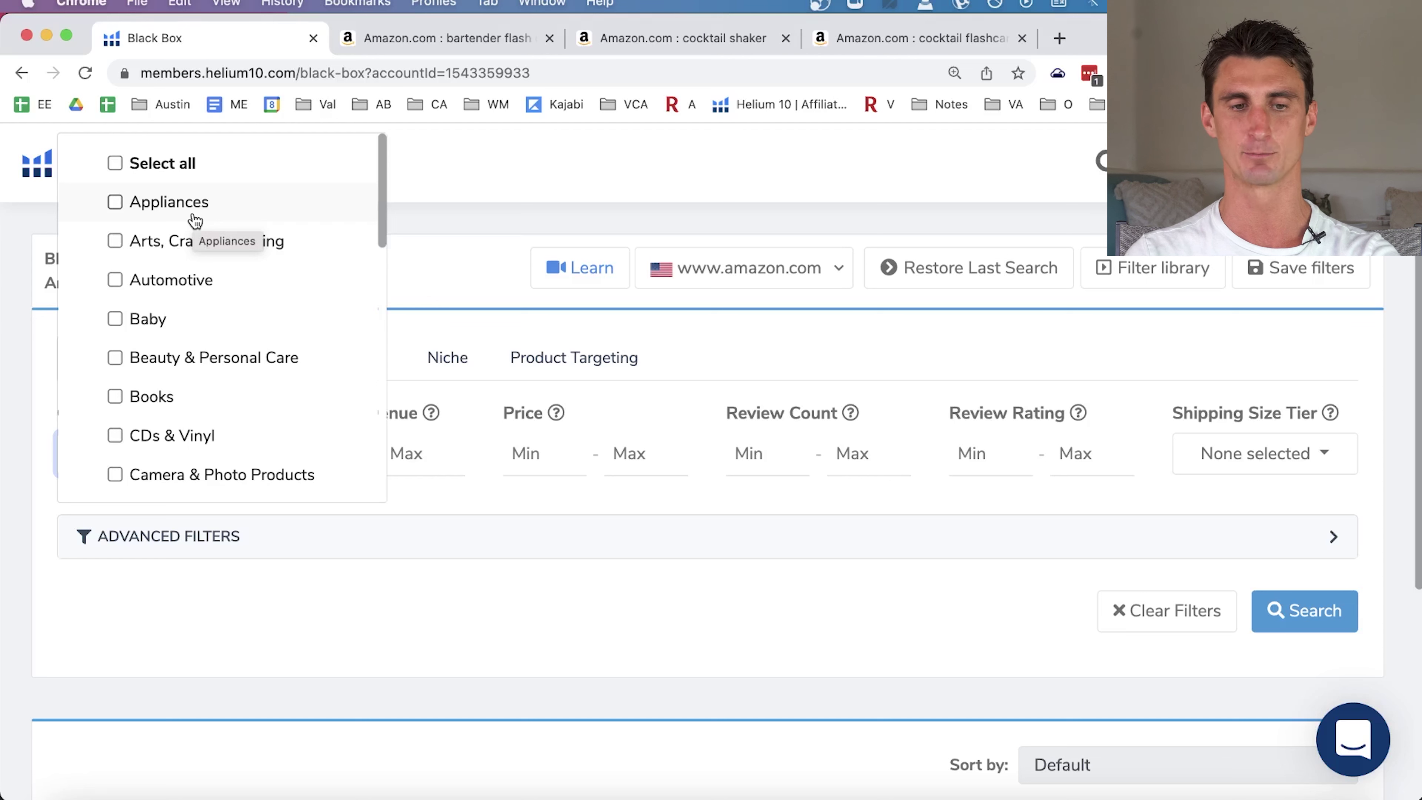
{"action": "left_click", "coordinate": [118, 246]}
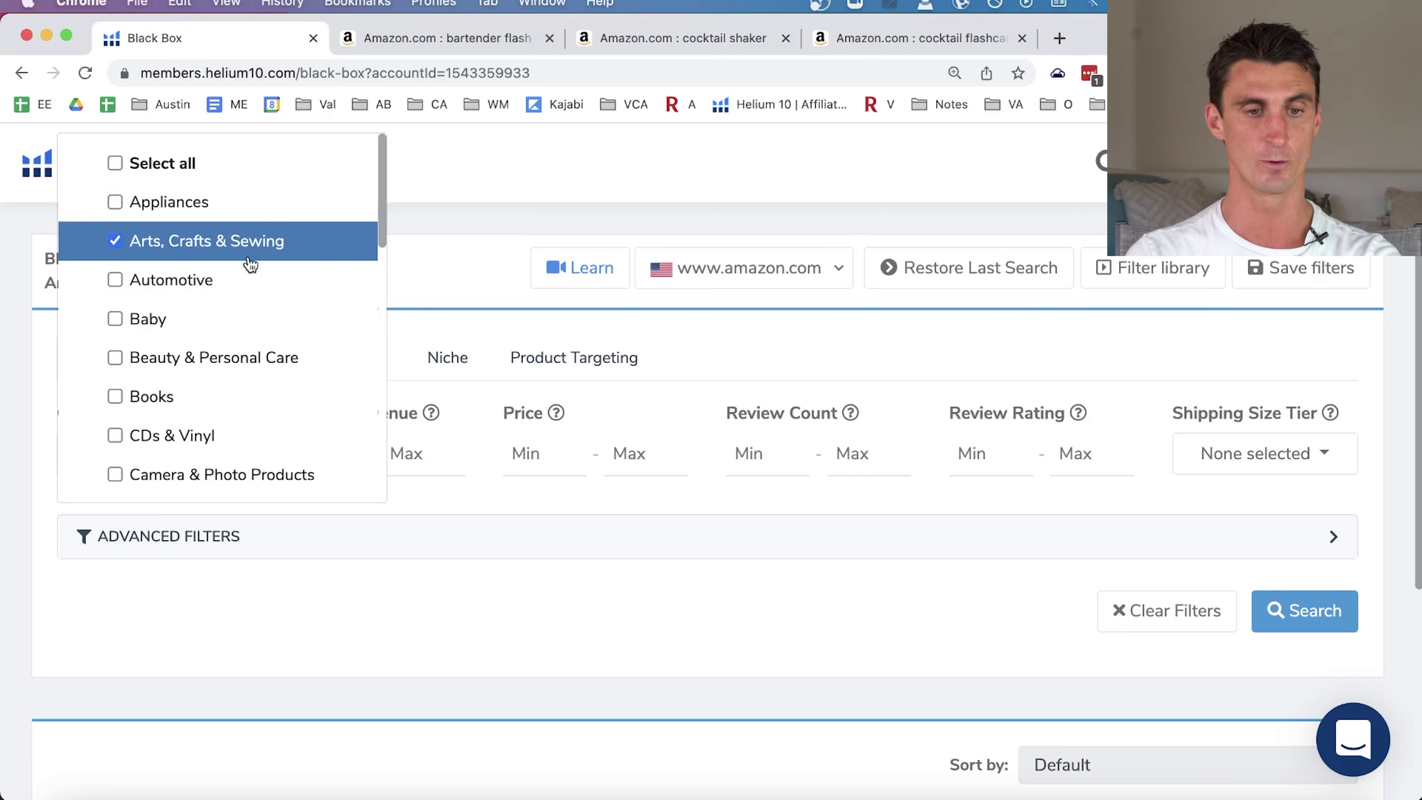
{"action": "scroll", "coordinate": [247, 263], "scroll_direction": "down", "scroll_amount": 1}
{"action": "left_click", "coordinate": [116, 296]}
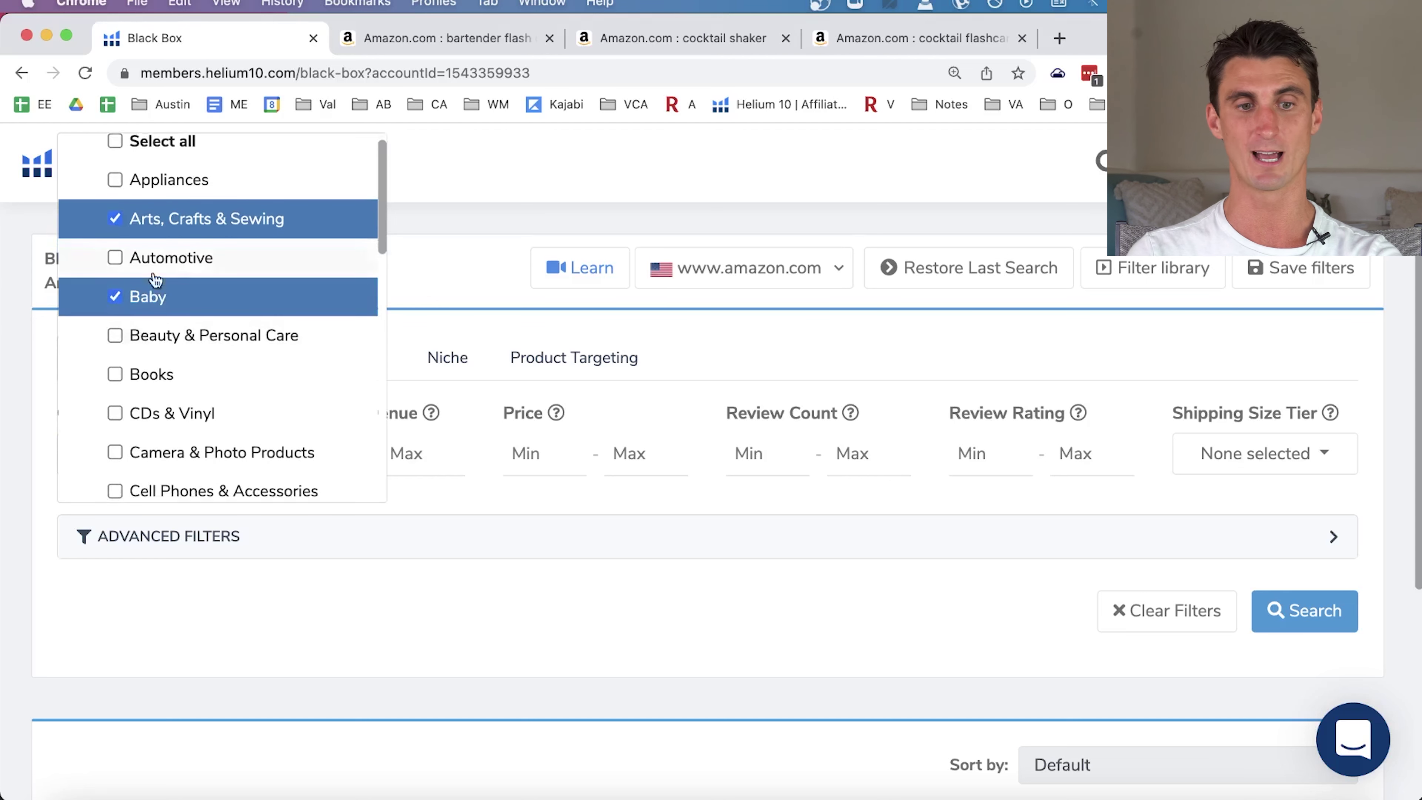
{"action": "left_click", "coordinate": [163, 259]}
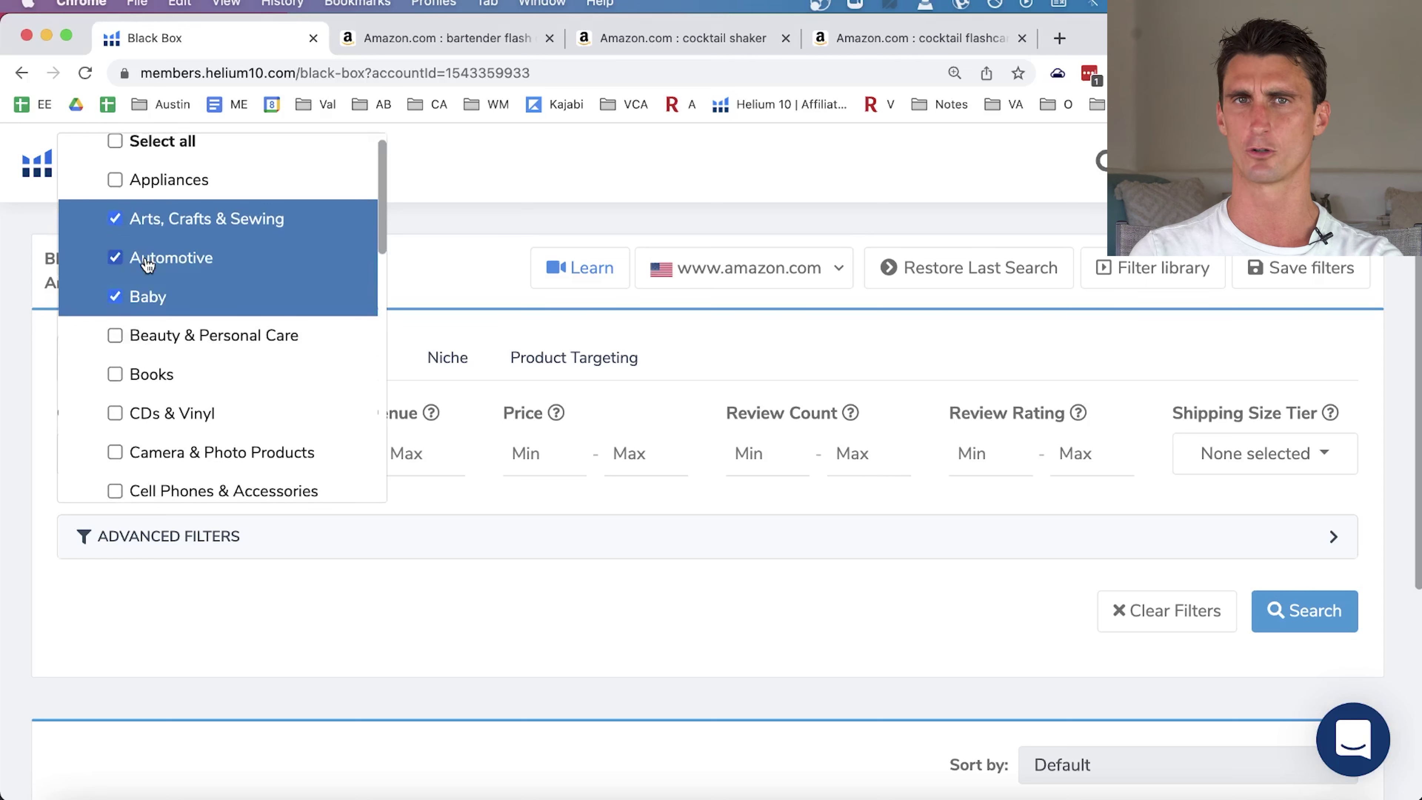
{"action": "scroll", "coordinate": [148, 264], "scroll_direction": "down", "scroll_amount": 2}
{"action": "left_click", "coordinate": [178, 282]}
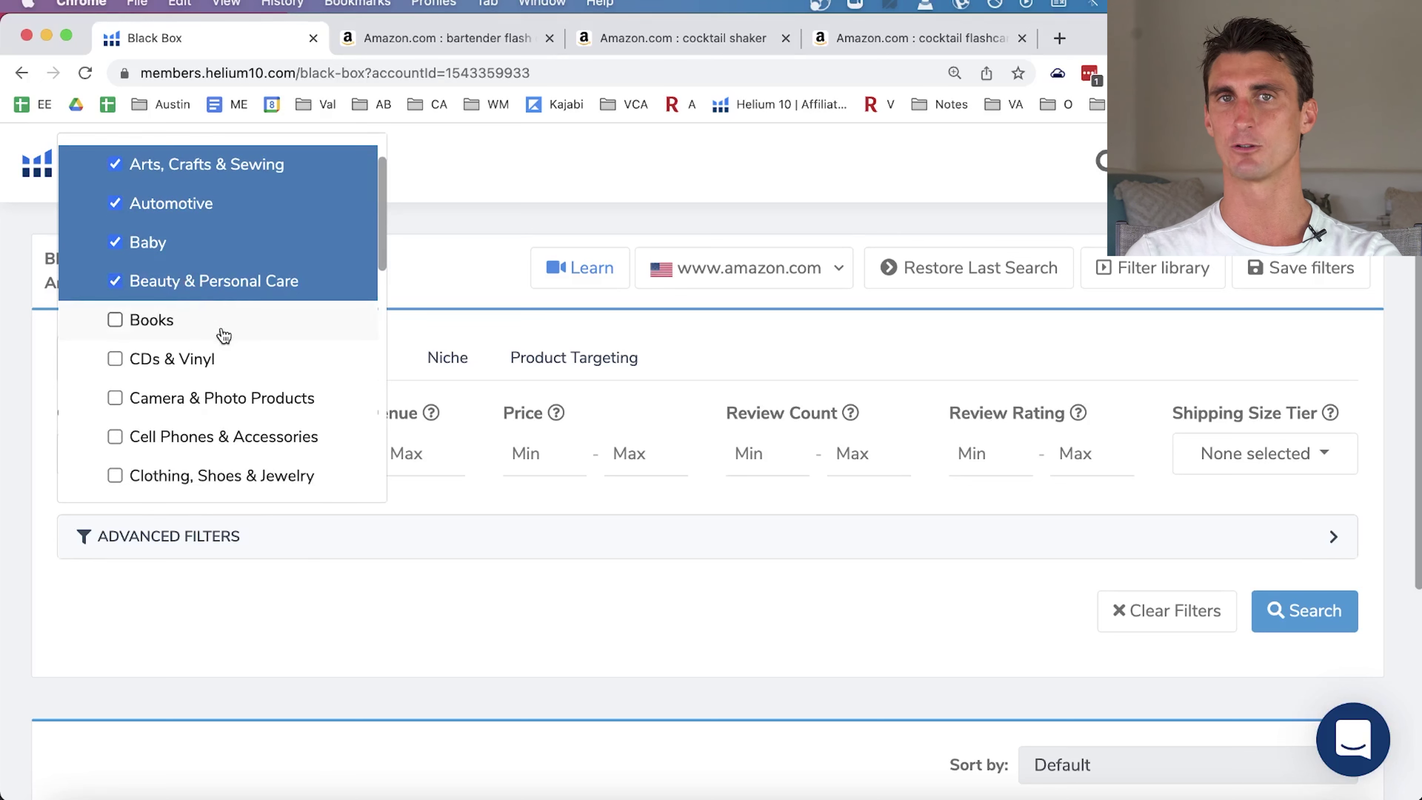
Add Camera & Photo Products, Cell Phones & Accessories, Clothing, Shoes & Jewelry, and Computers & Accessories to the selected categories.
{"action": "scroll", "coordinate": [224, 335], "scroll_direction": "down", "scroll_amount": 1}
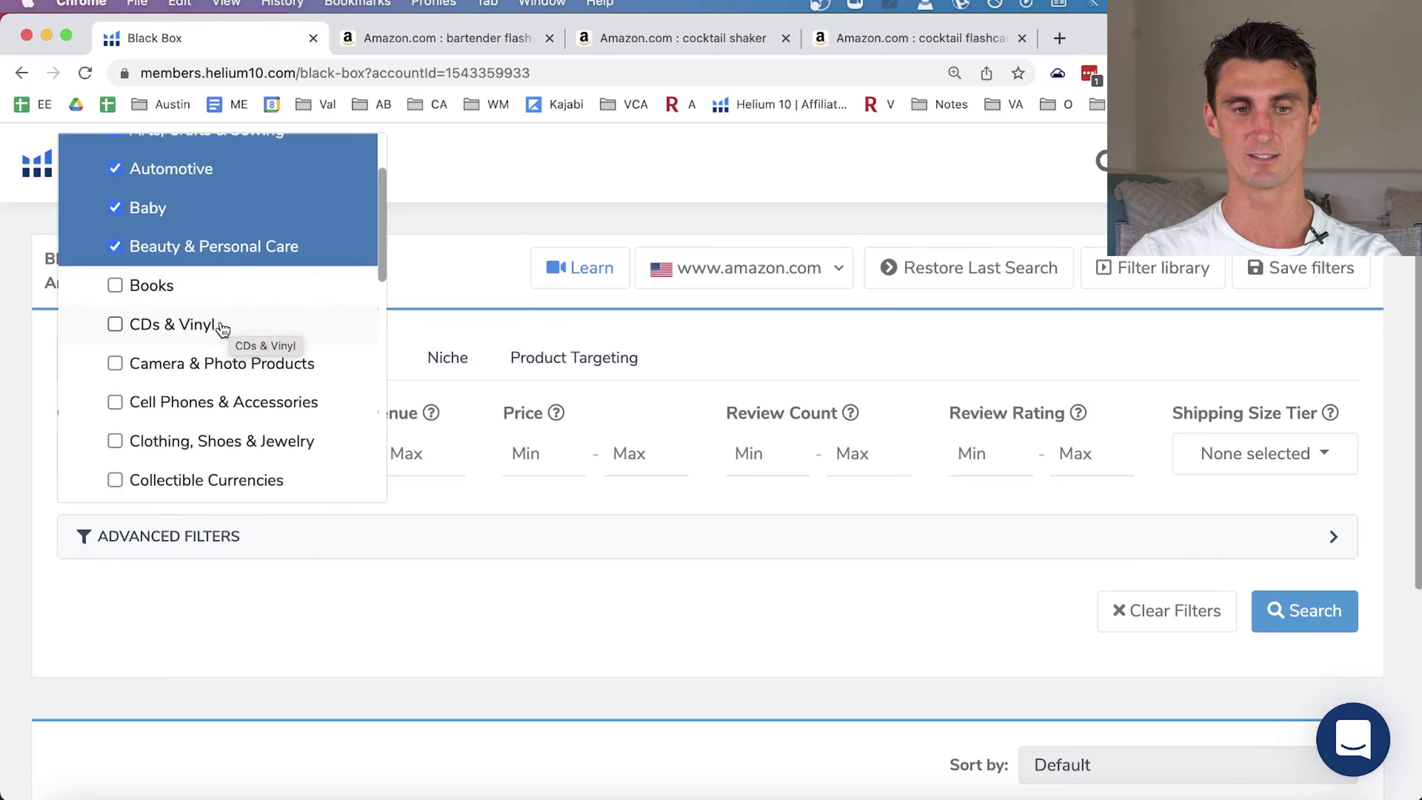
{"action": "scroll", "coordinate": [275, 328], "scroll_direction": "down", "scroll_amount": 1}
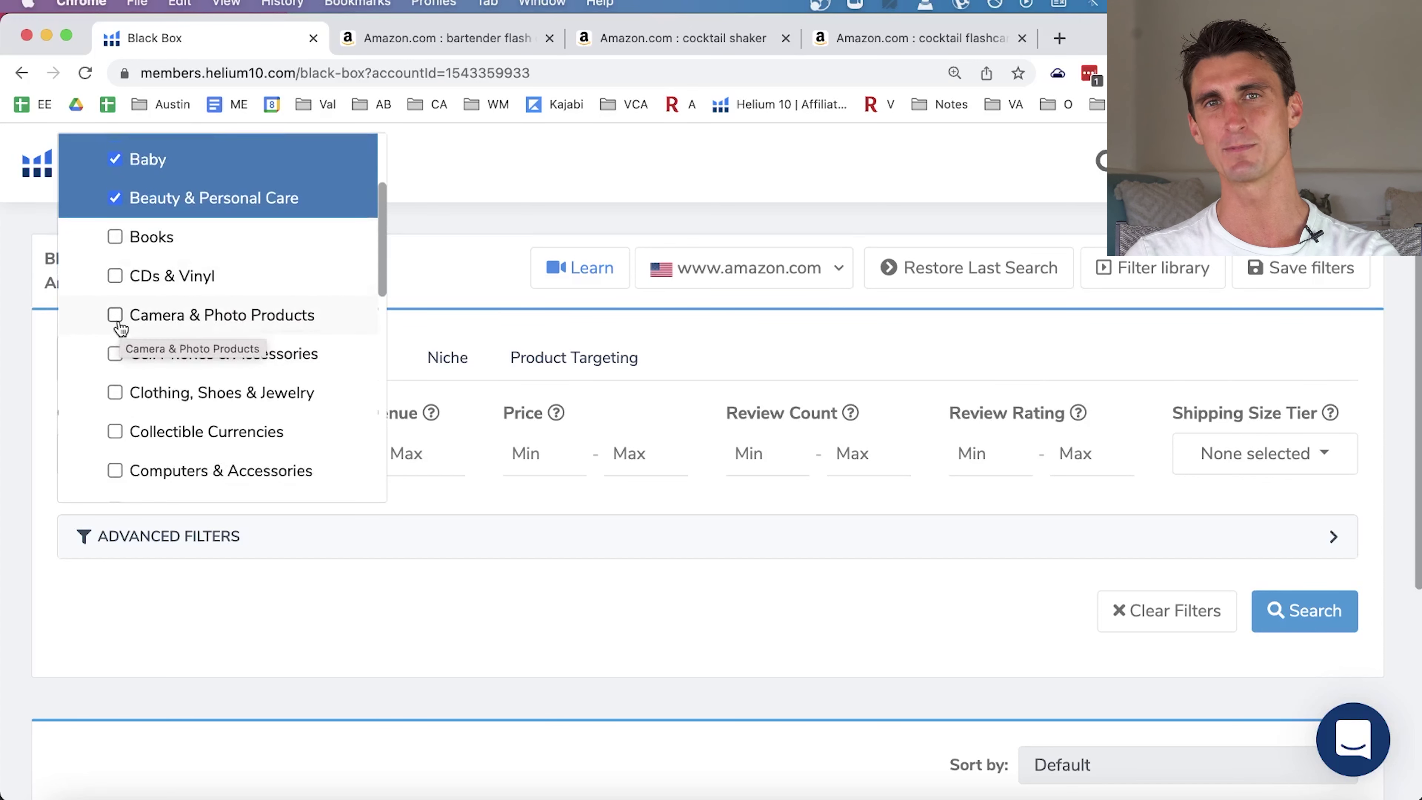
{"action": "left_click", "coordinate": [178, 328]}
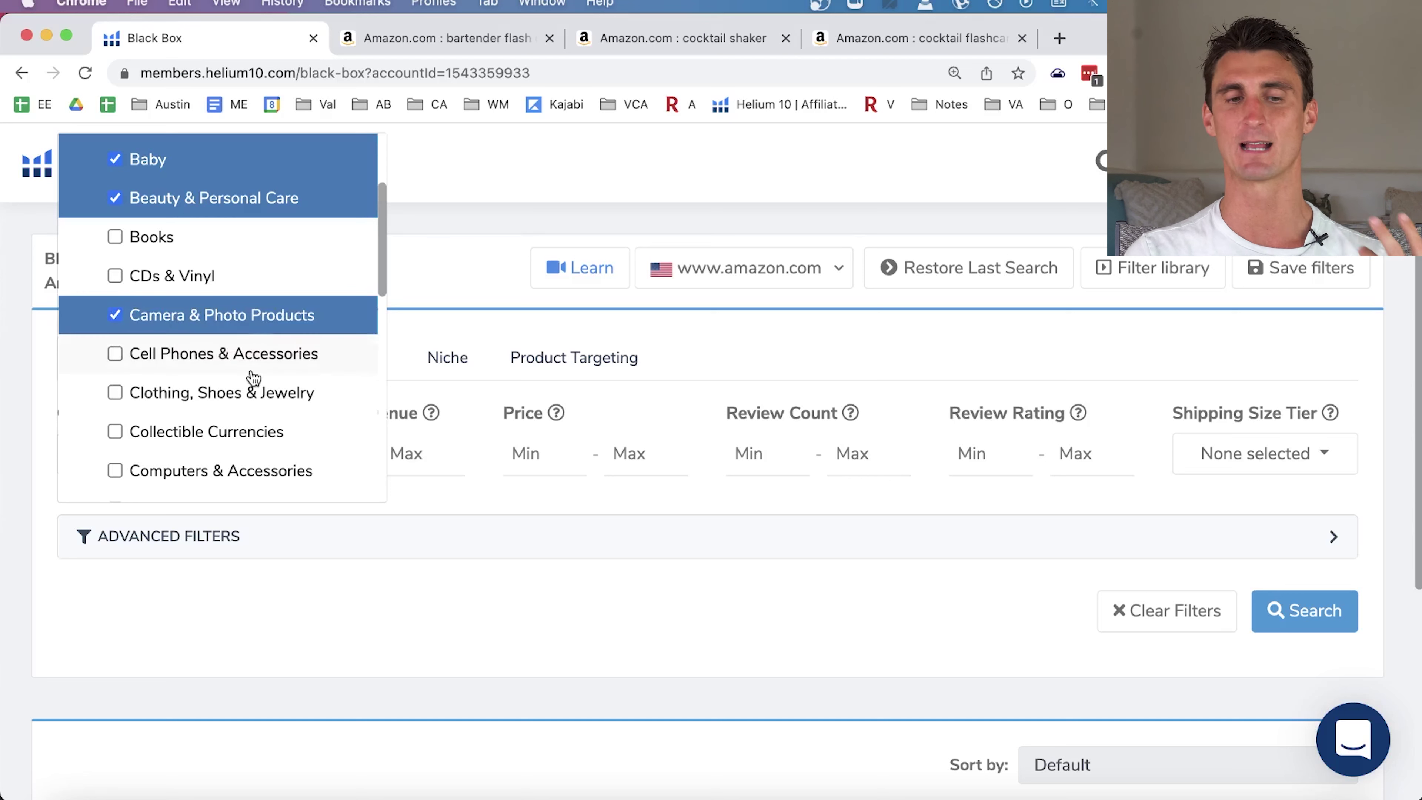
{"action": "scroll", "coordinate": [242, 327], "scroll_direction": "down", "scroll_amount": 1}
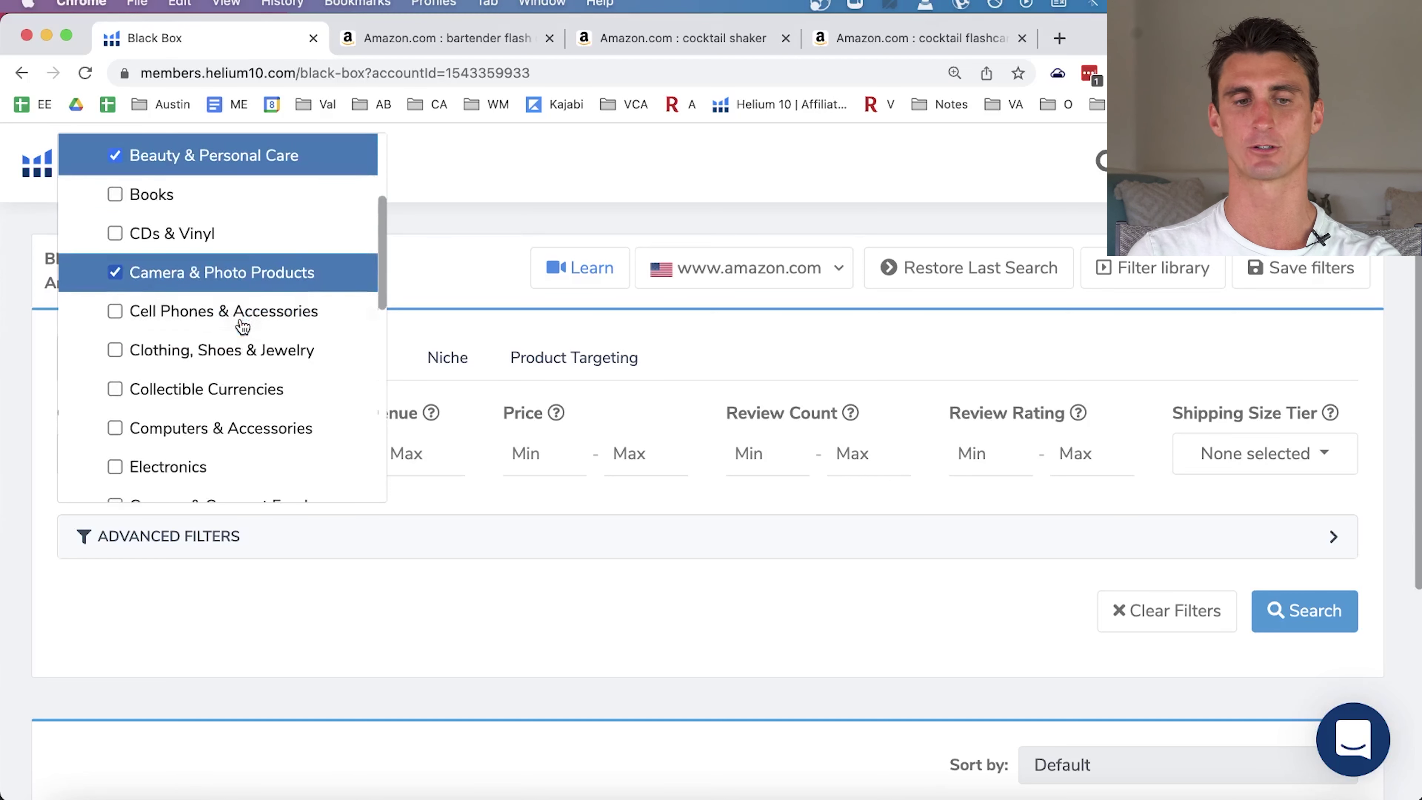
{"action": "left_click", "coordinate": [122, 322]}
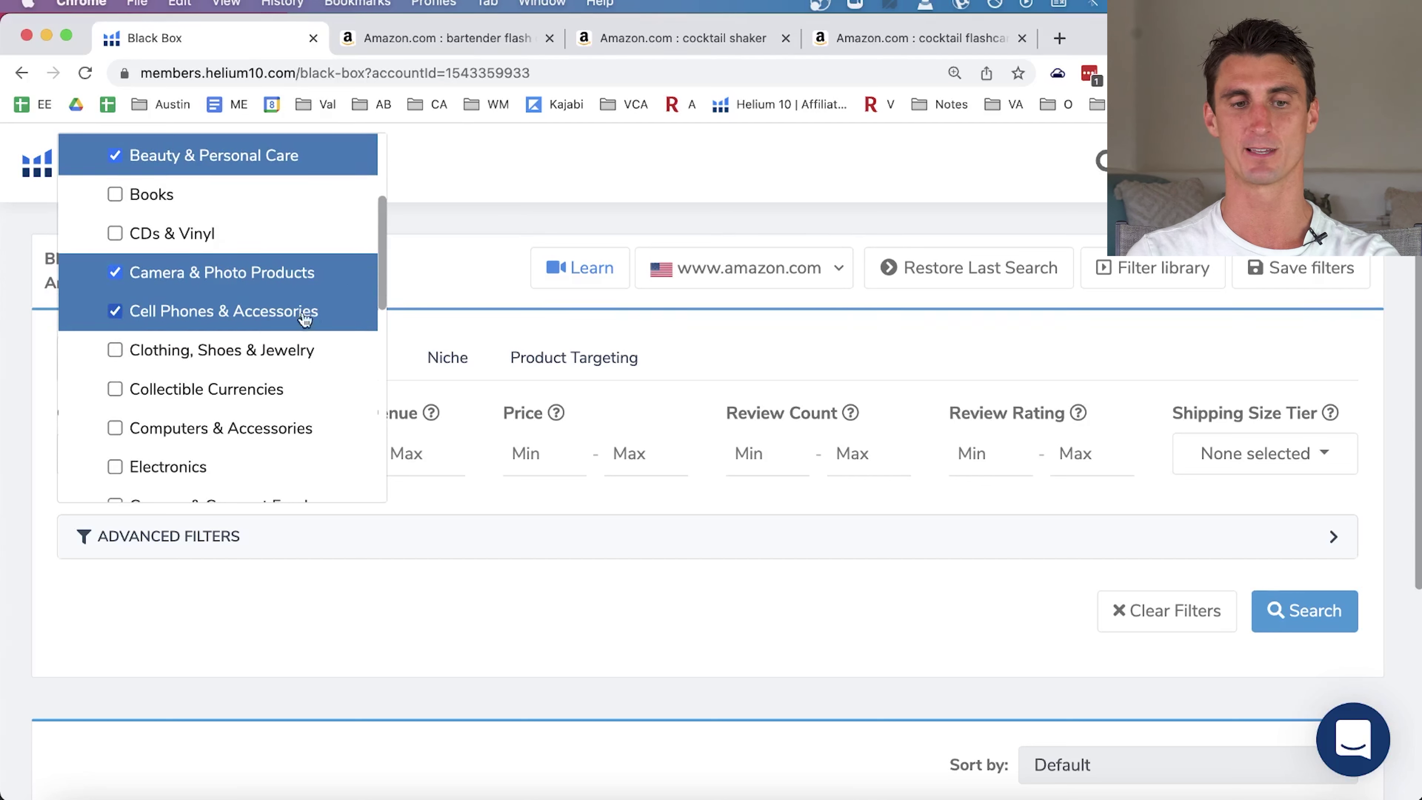
{"action": "left_click", "coordinate": [138, 362]}
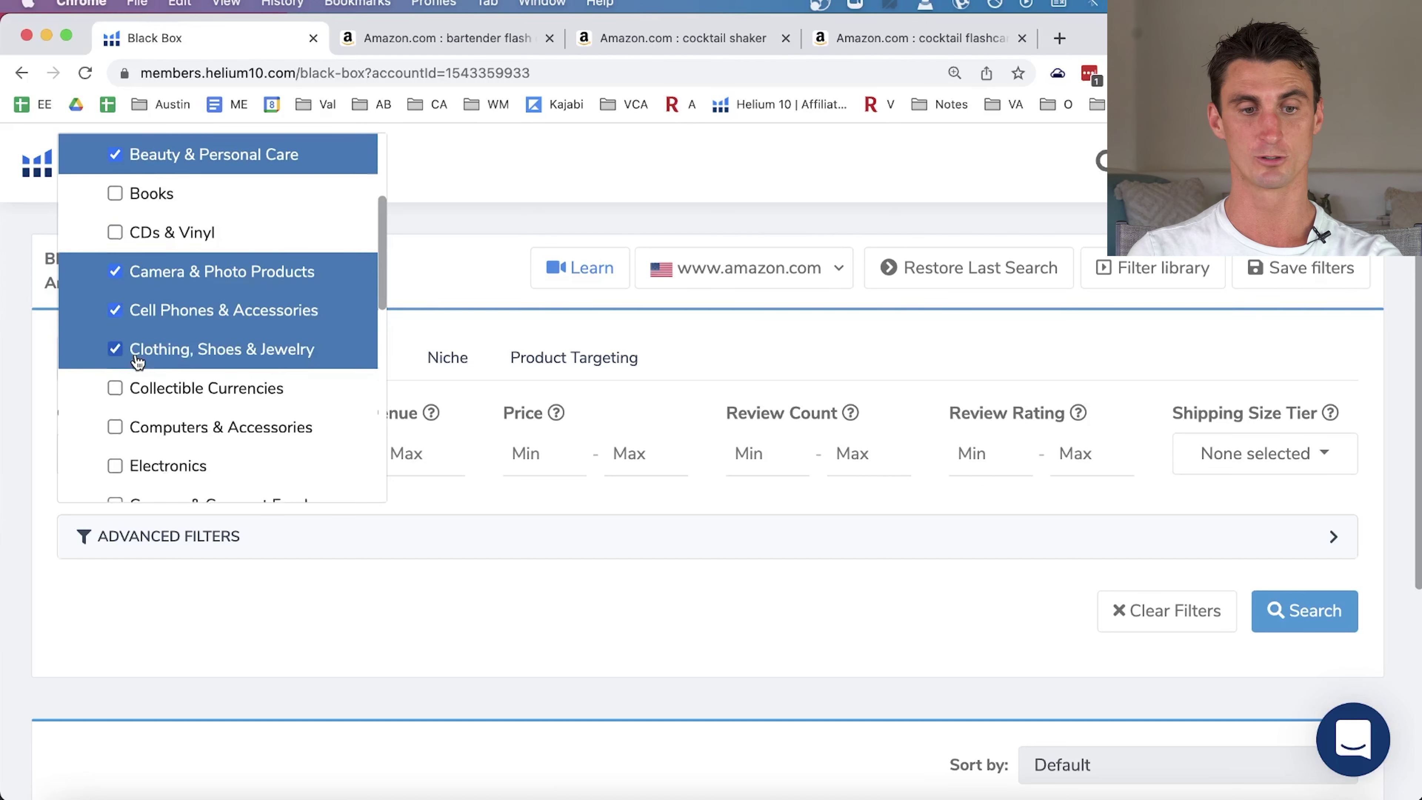
{"action": "scroll", "coordinate": [151, 347], "scroll_direction": "down", "scroll_amount": 3}
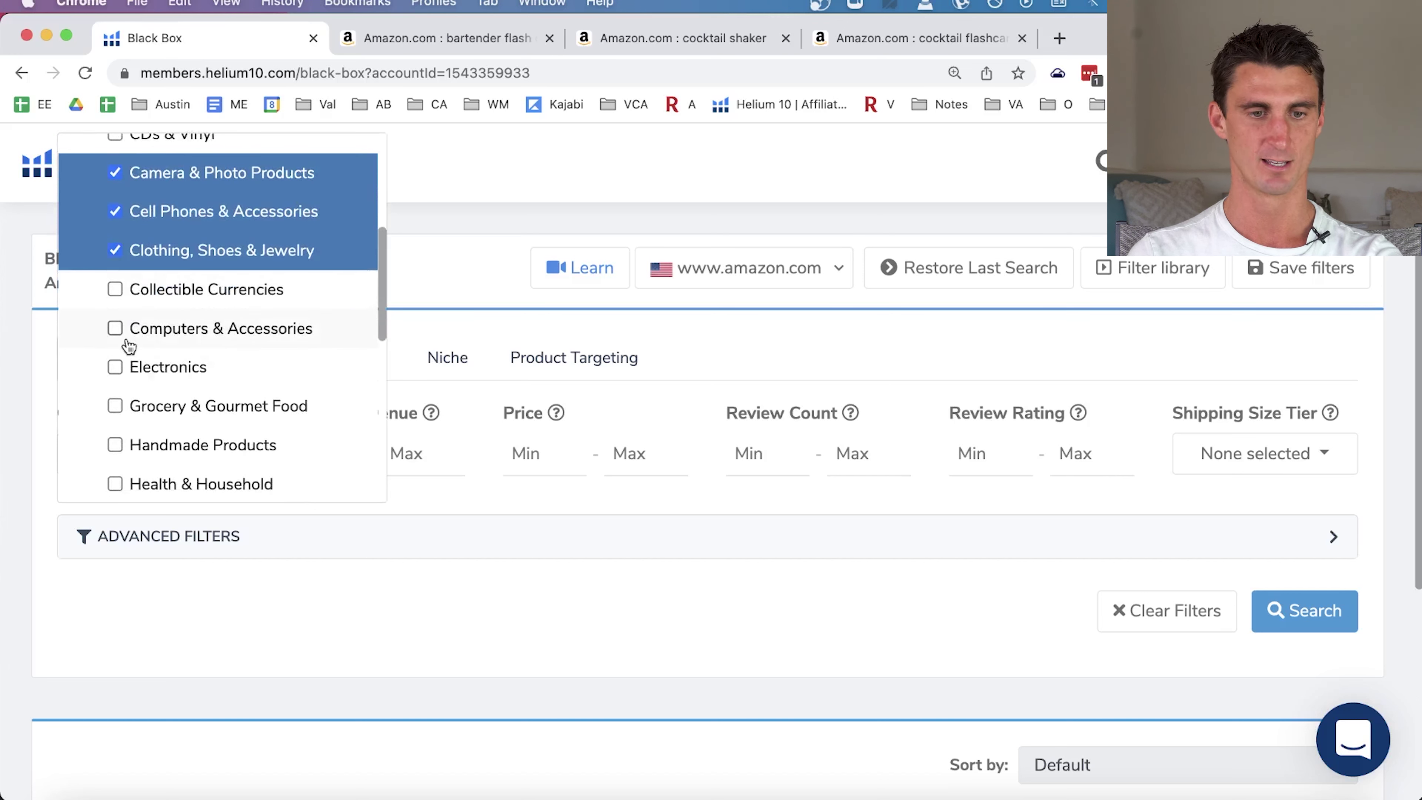
{"action": "left_click", "coordinate": [89, 334]}
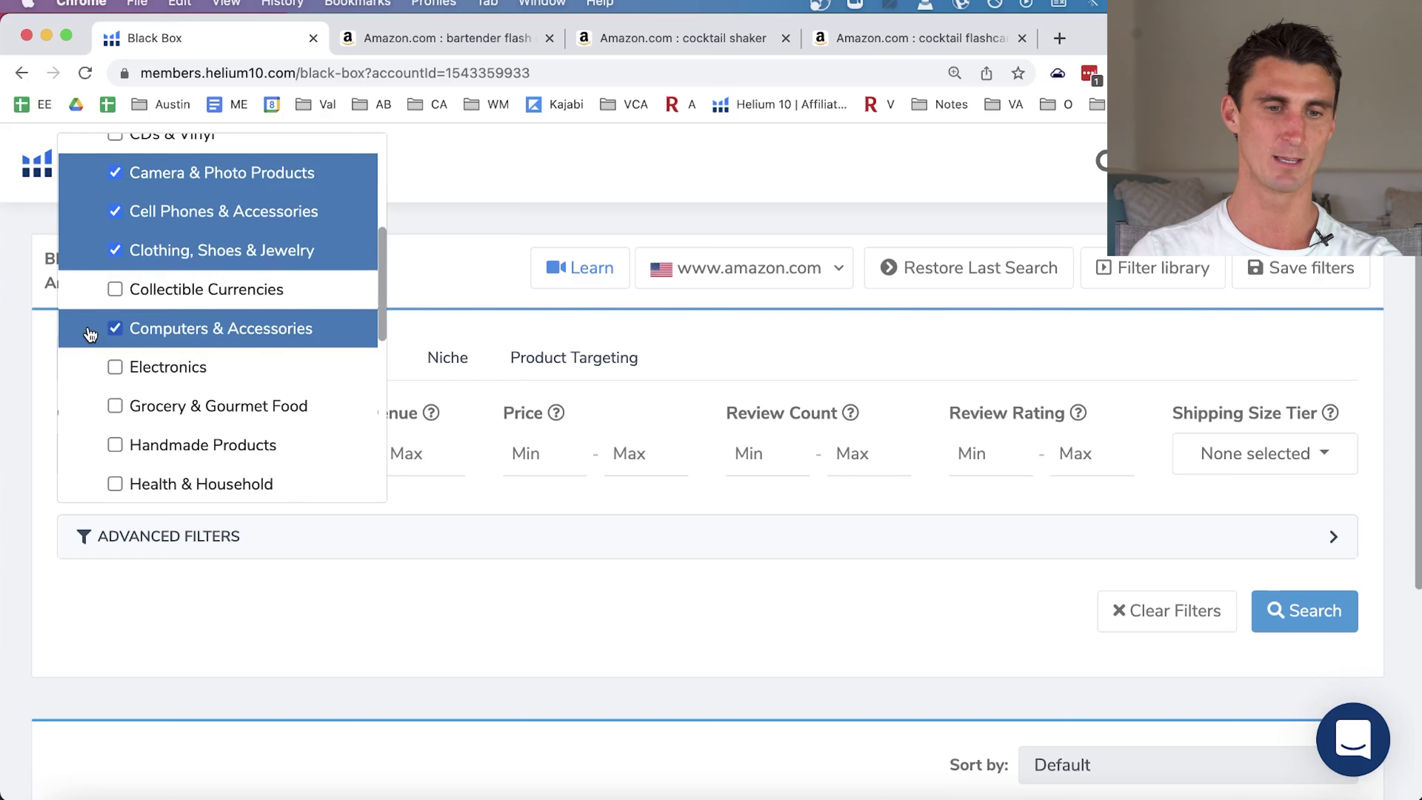
Add Grocery & Gourmet Food, Health & Household, Home & Kitchen, Industrial & Scientific, and Kitchen & Dining to the selected categories.
{"action": "scroll", "coordinate": [182, 378], "scroll_direction": "down", "scroll_amount": 1}
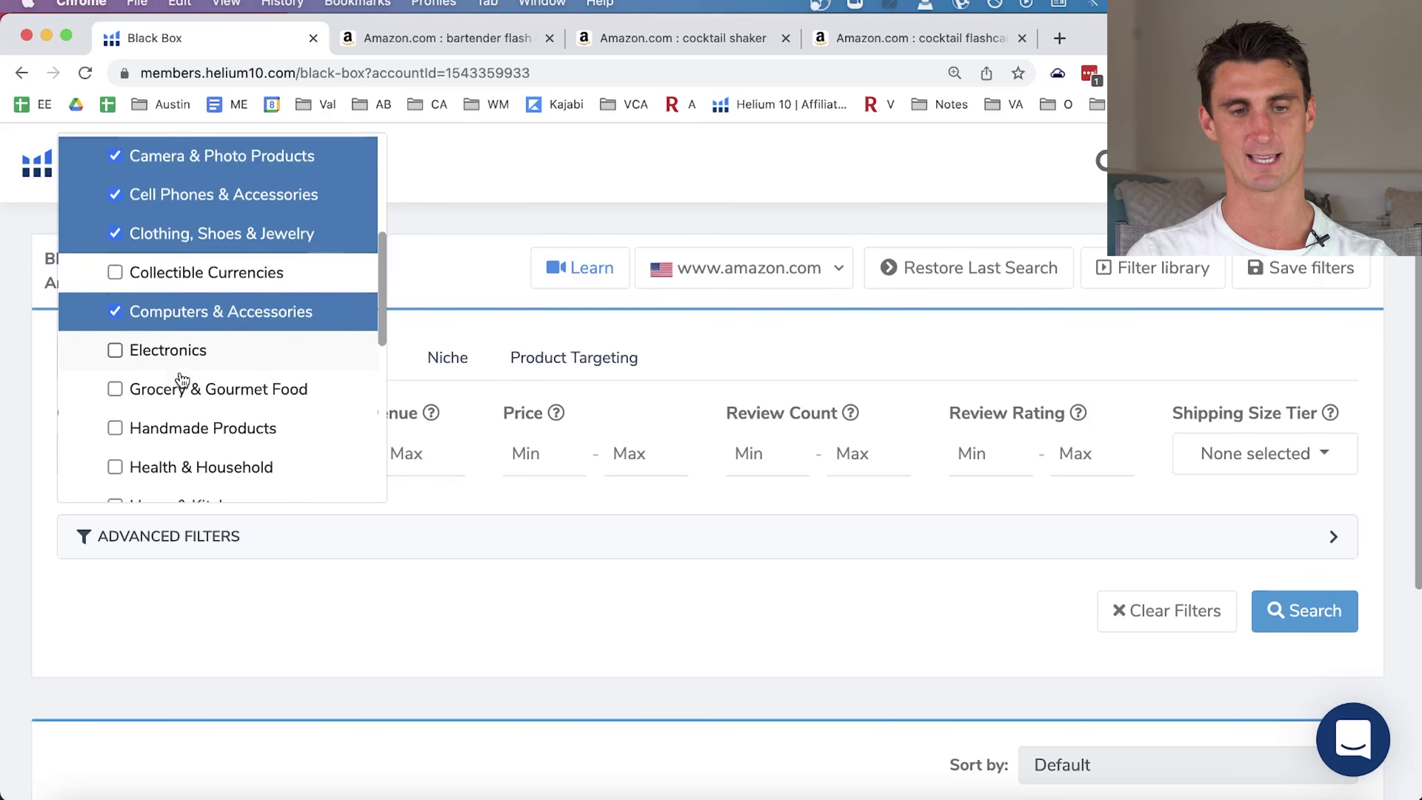
{"action": "scroll", "coordinate": [182, 381], "scroll_direction": "down", "scroll_amount": 1}
{"action": "left_click", "coordinate": [150, 369]}
{"action": "scroll", "coordinate": [150, 369], "scroll_direction": "down", "scroll_amount": 2}
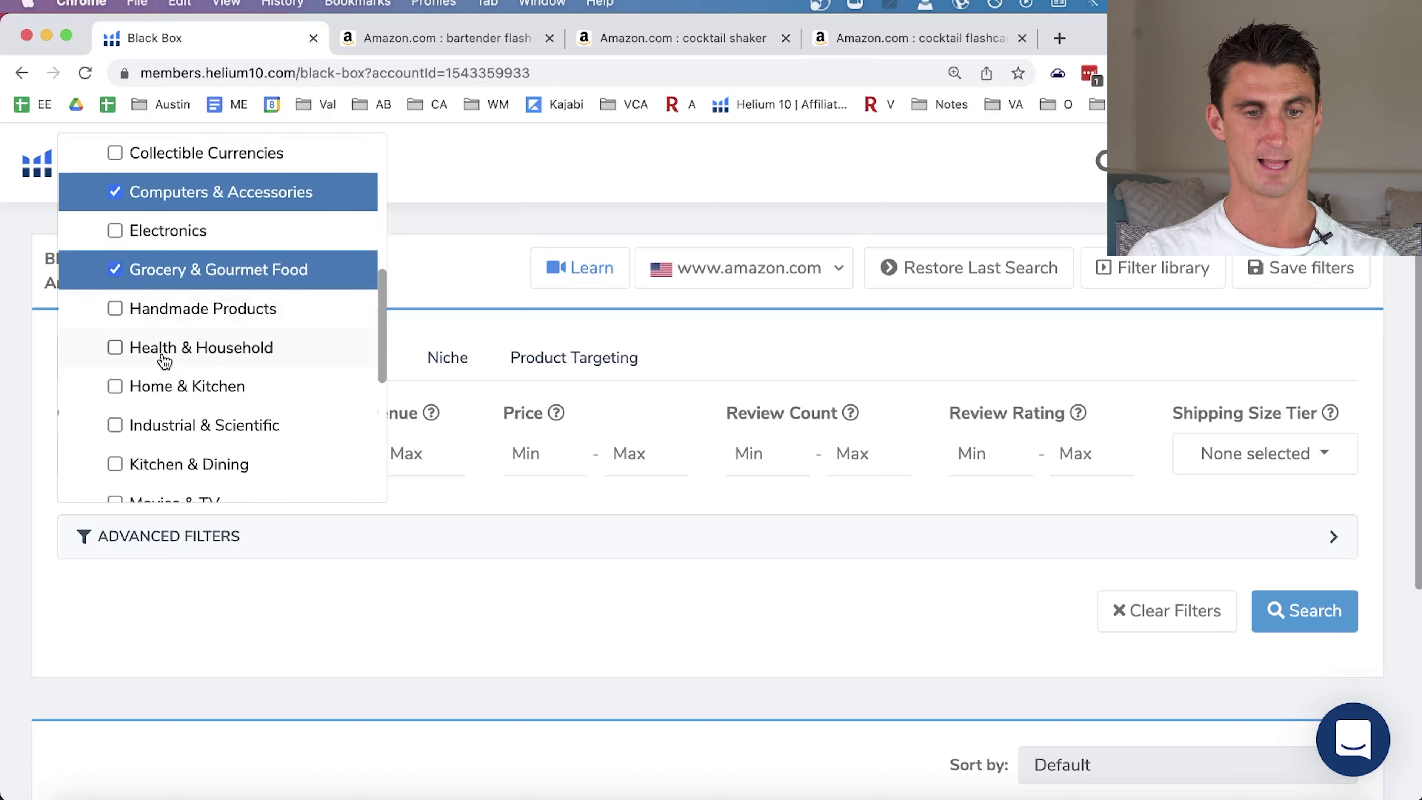
{"action": "left_click", "coordinate": [159, 358]}
{"action": "left_click", "coordinate": [161, 396]}
{"action": "scroll", "coordinate": [161, 397], "scroll_direction": "down", "scroll_amount": 3}
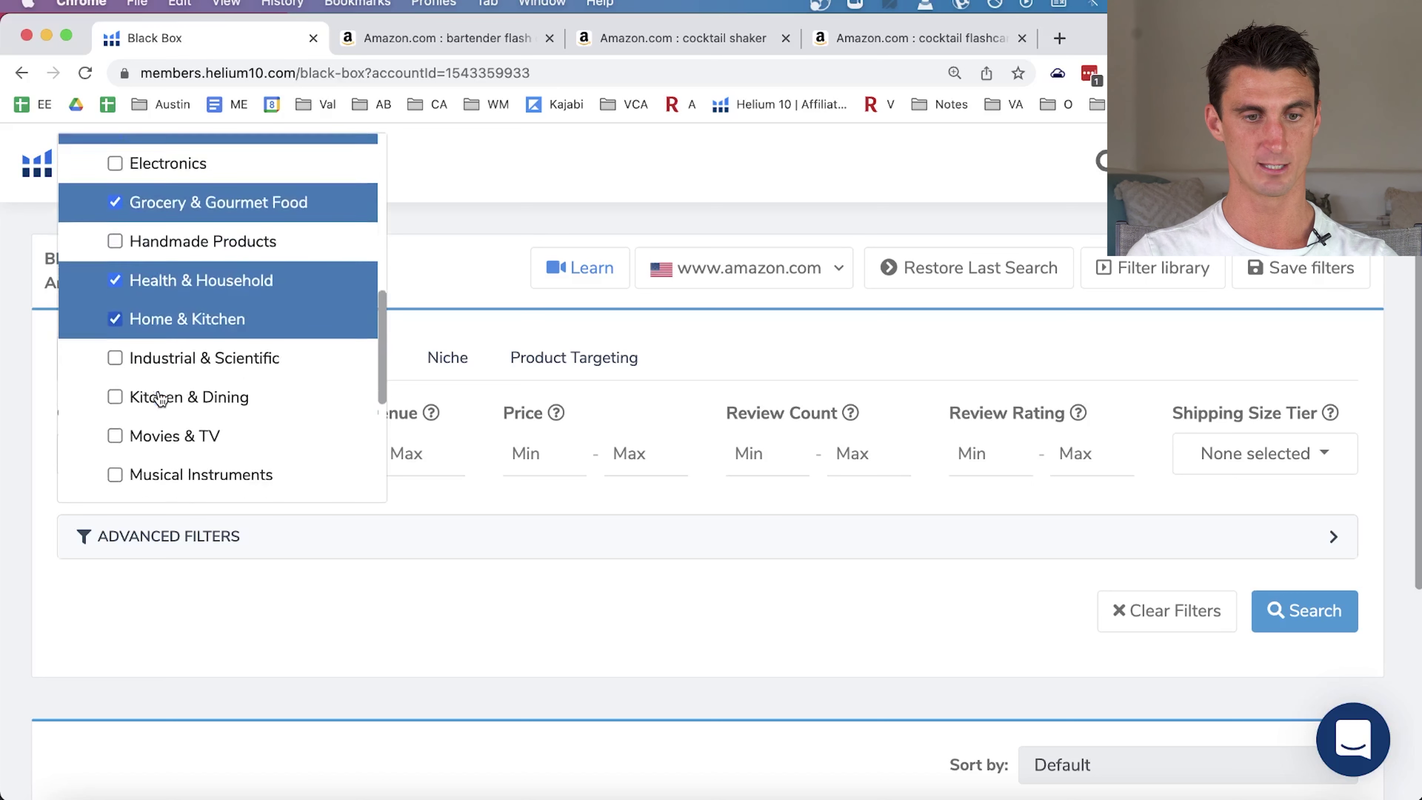
{"action": "left_click", "coordinate": [171, 286]}
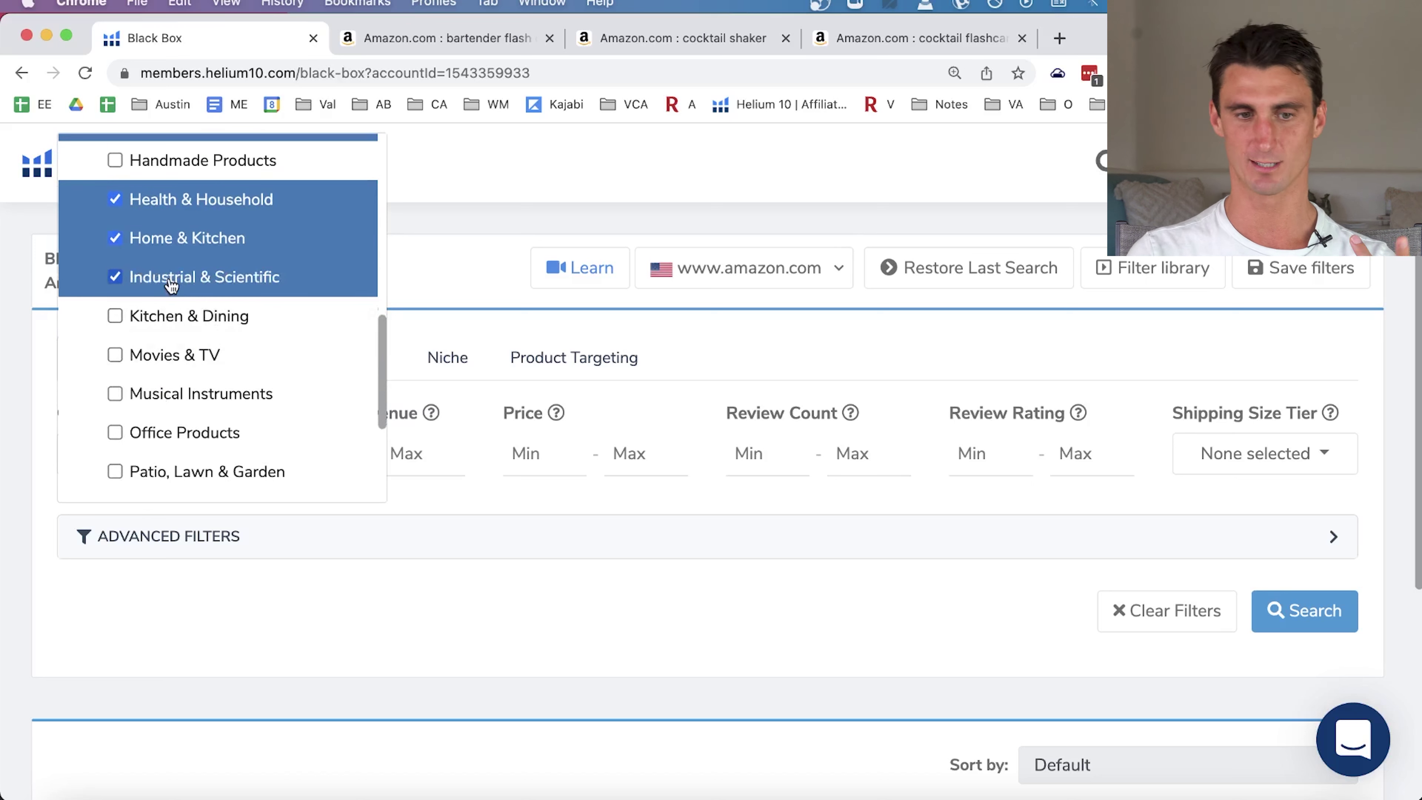
{"action": "left_click", "coordinate": [164, 327]}
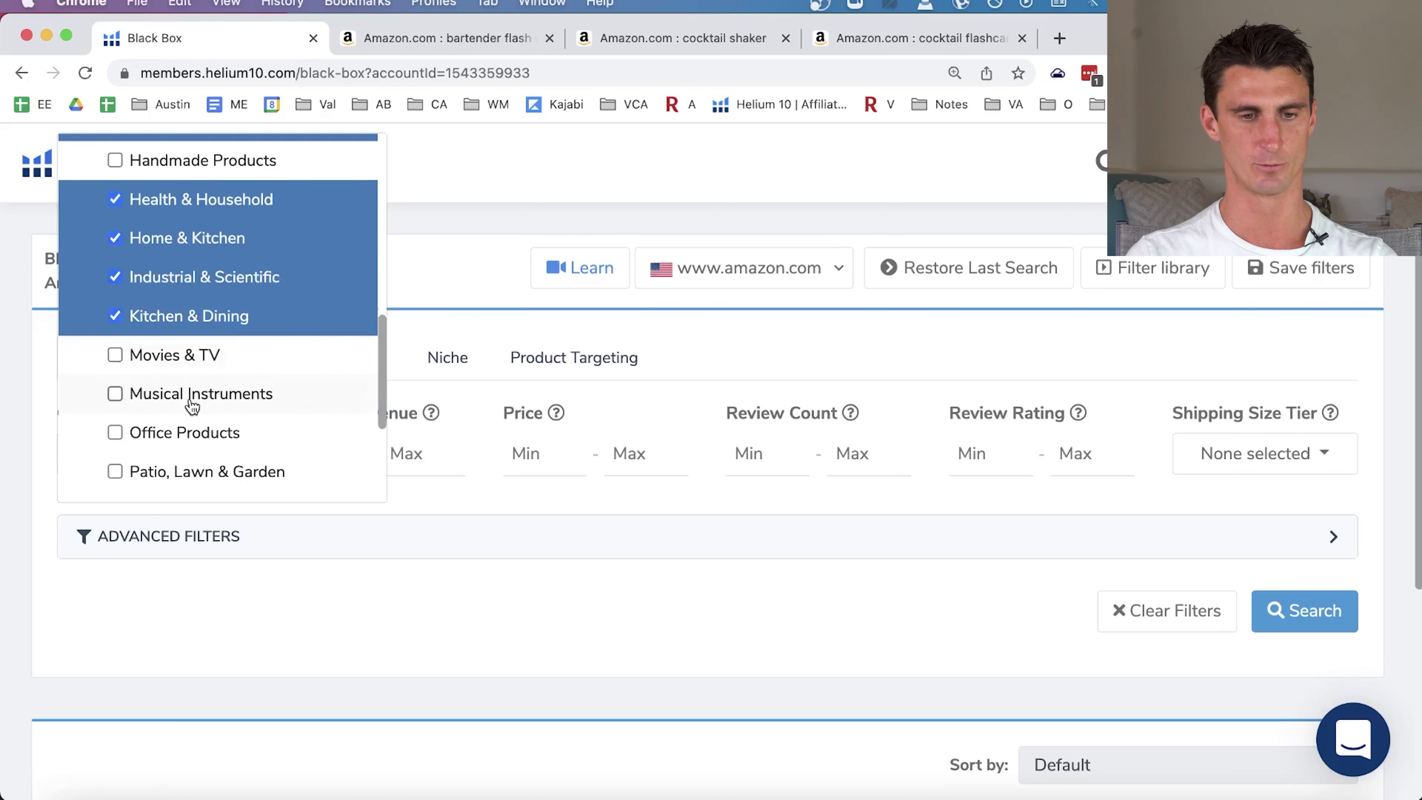
Add Office Products, Patio, Lawn & Garden, and Pet Supplies, and finish the category selection.
{"action": "scroll", "coordinate": [190, 400], "scroll_direction": "down", "scroll_amount": 2}
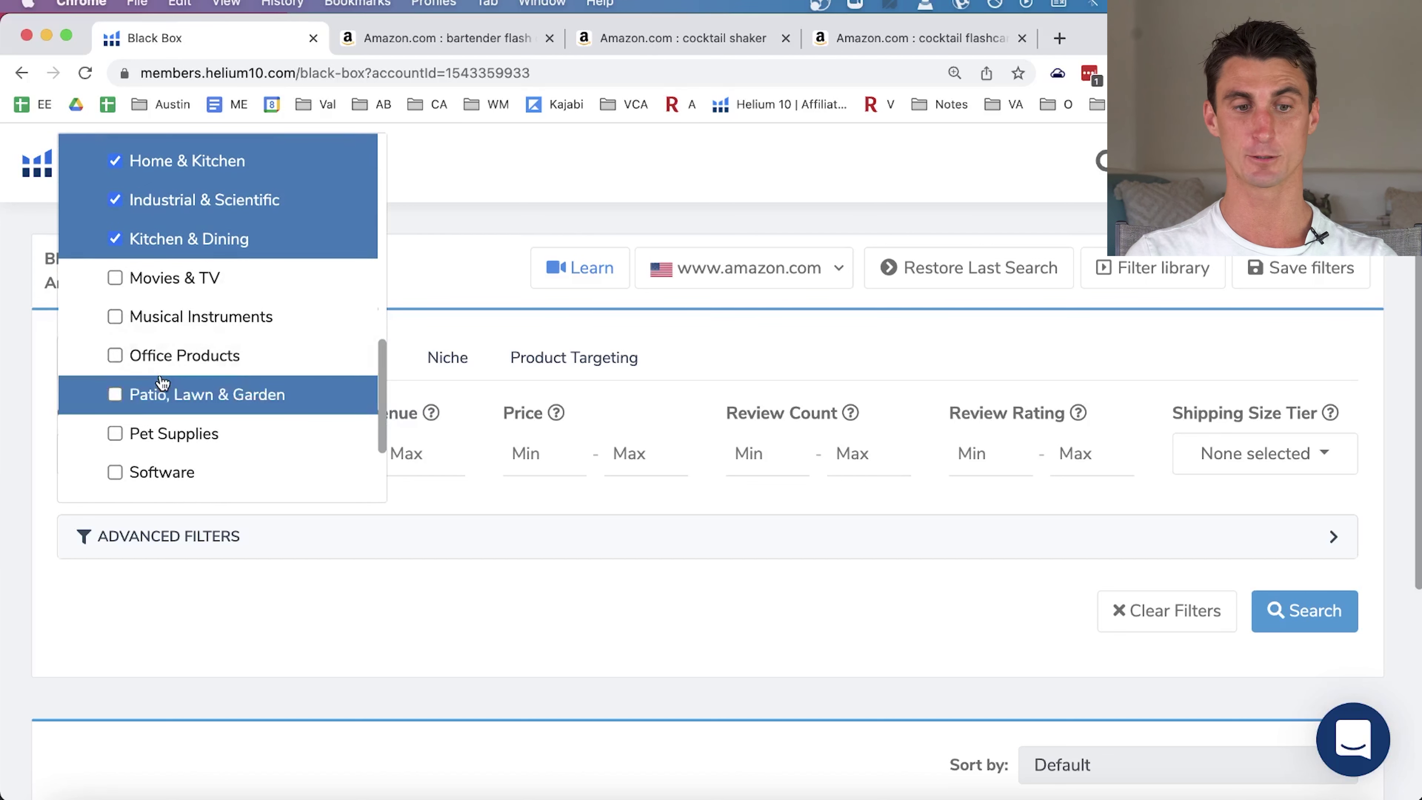
{"action": "left_click", "coordinate": [150, 361]}
{"action": "left_click", "coordinate": [152, 404]}
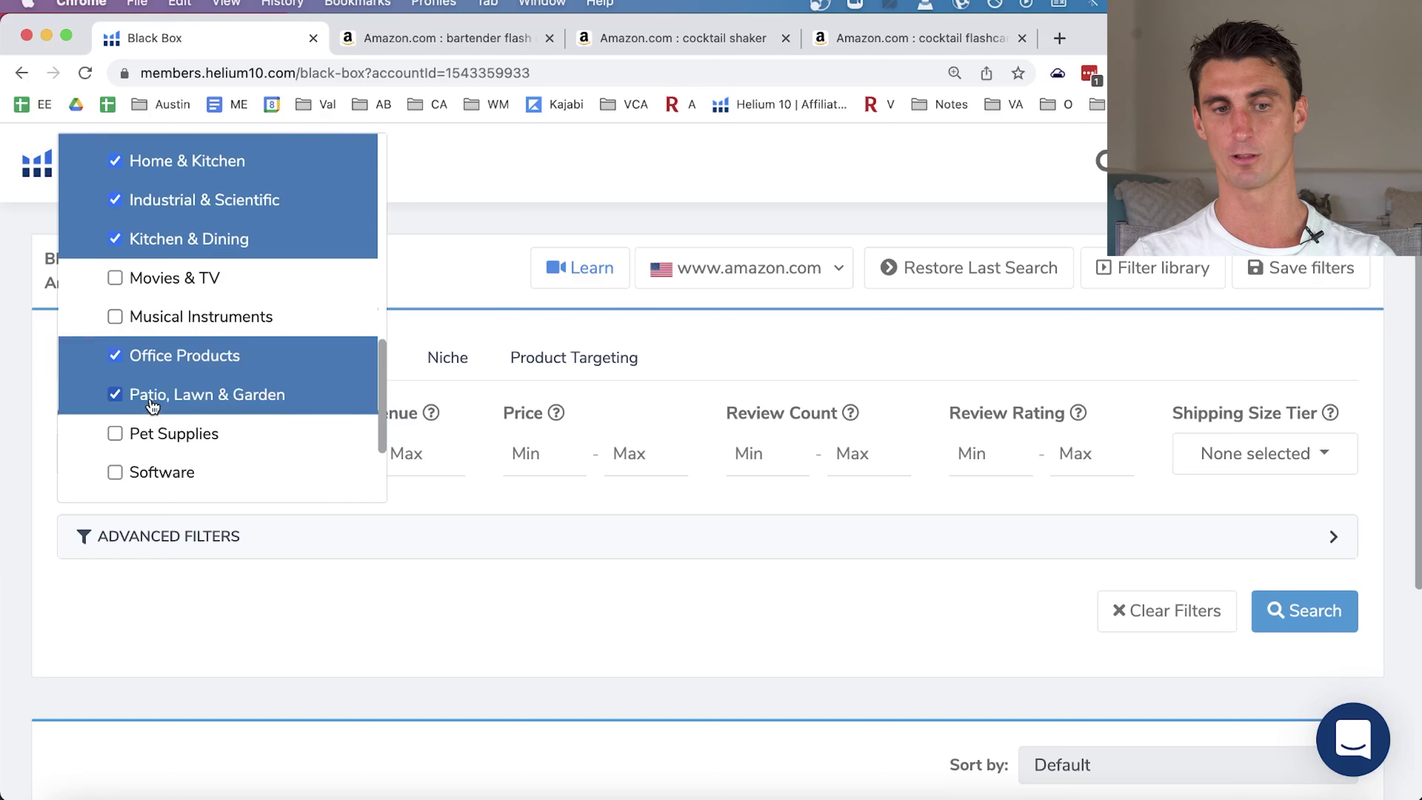
{"action": "left_click", "coordinate": [162, 443]}
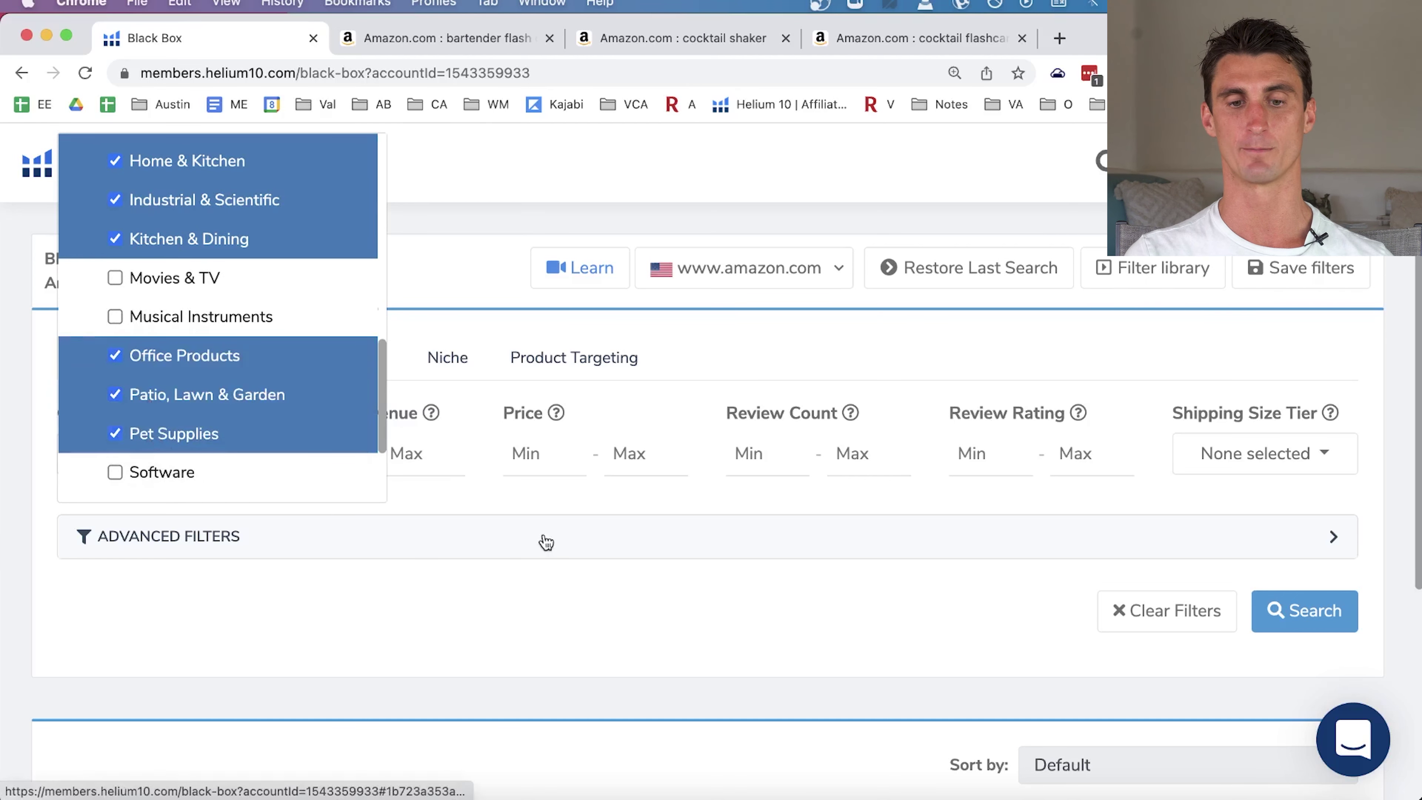
{"action": "left_click", "coordinate": [610, 493]}
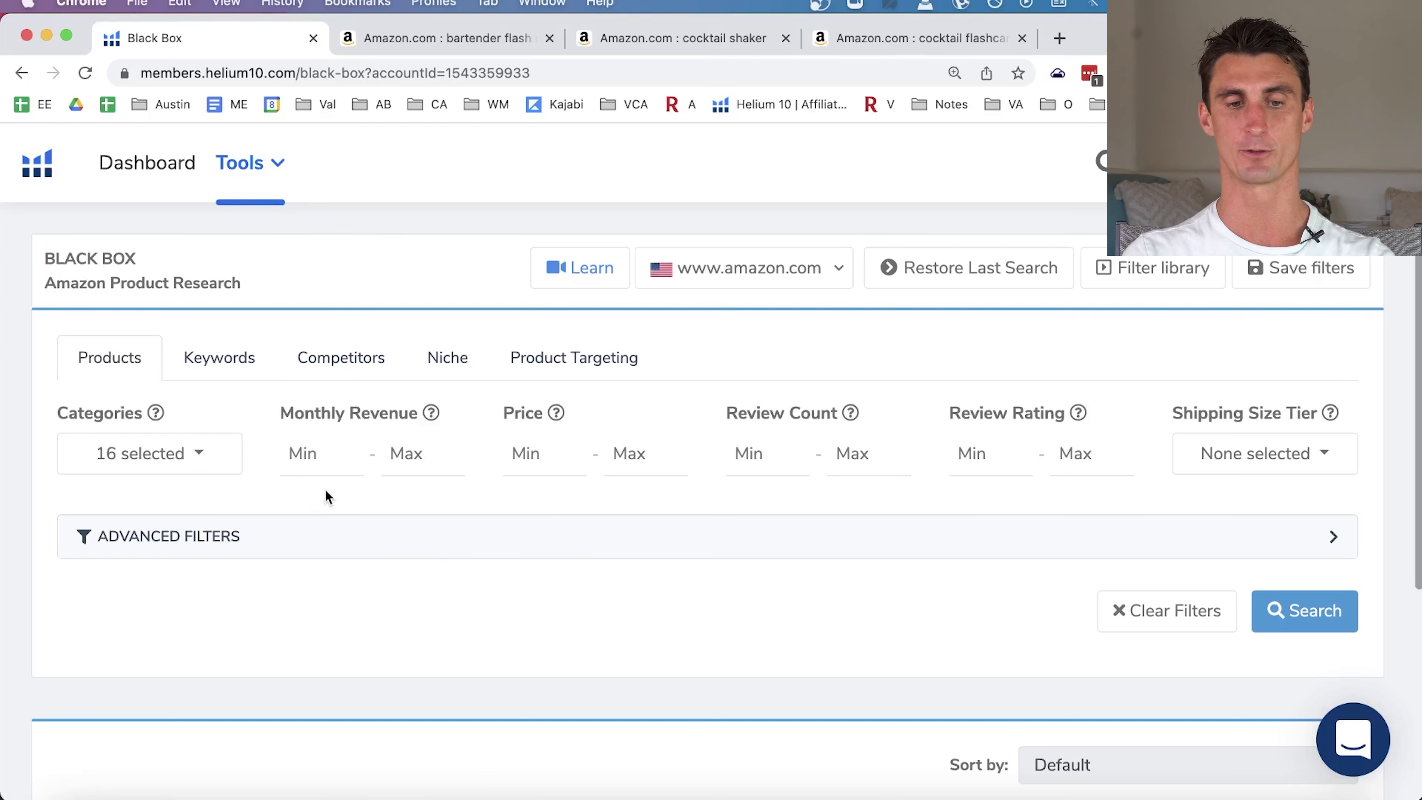
Set the monthly revenue filter to a minimum of 1000 and a maximum of 30000.
{"action": "left_click", "coordinate": [320, 449]}
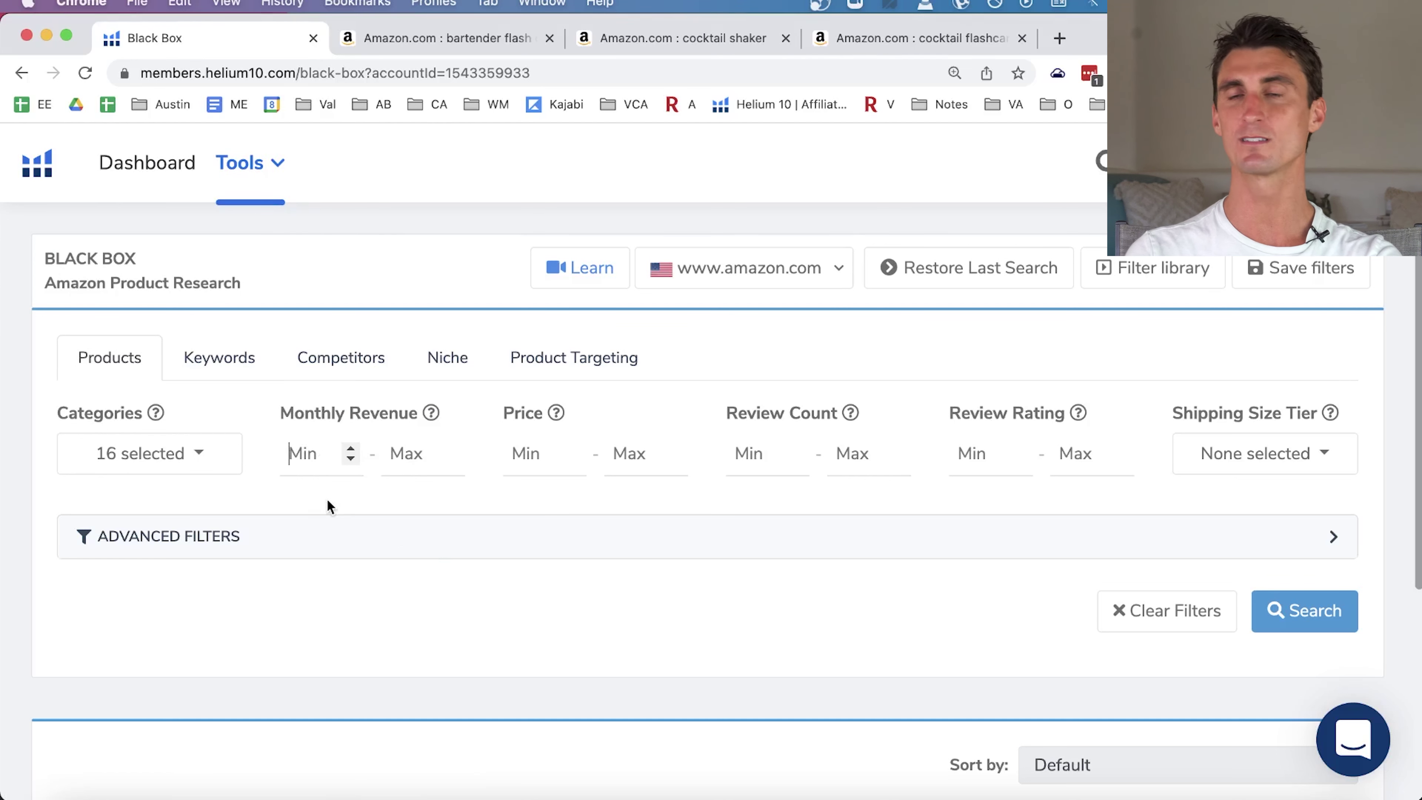
{"action": "type", "text": "1000"}
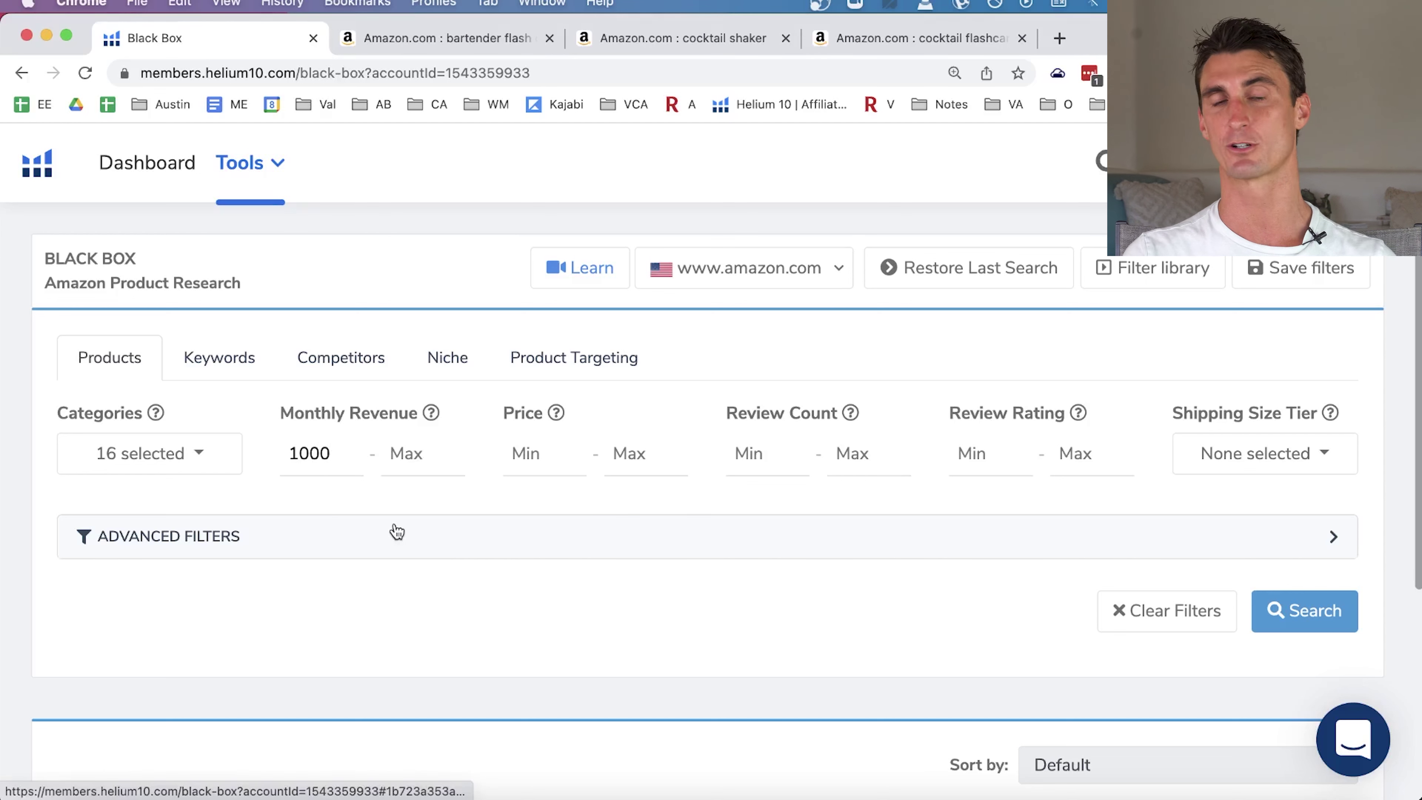
{"action": "left_click", "coordinate": [408, 457]}
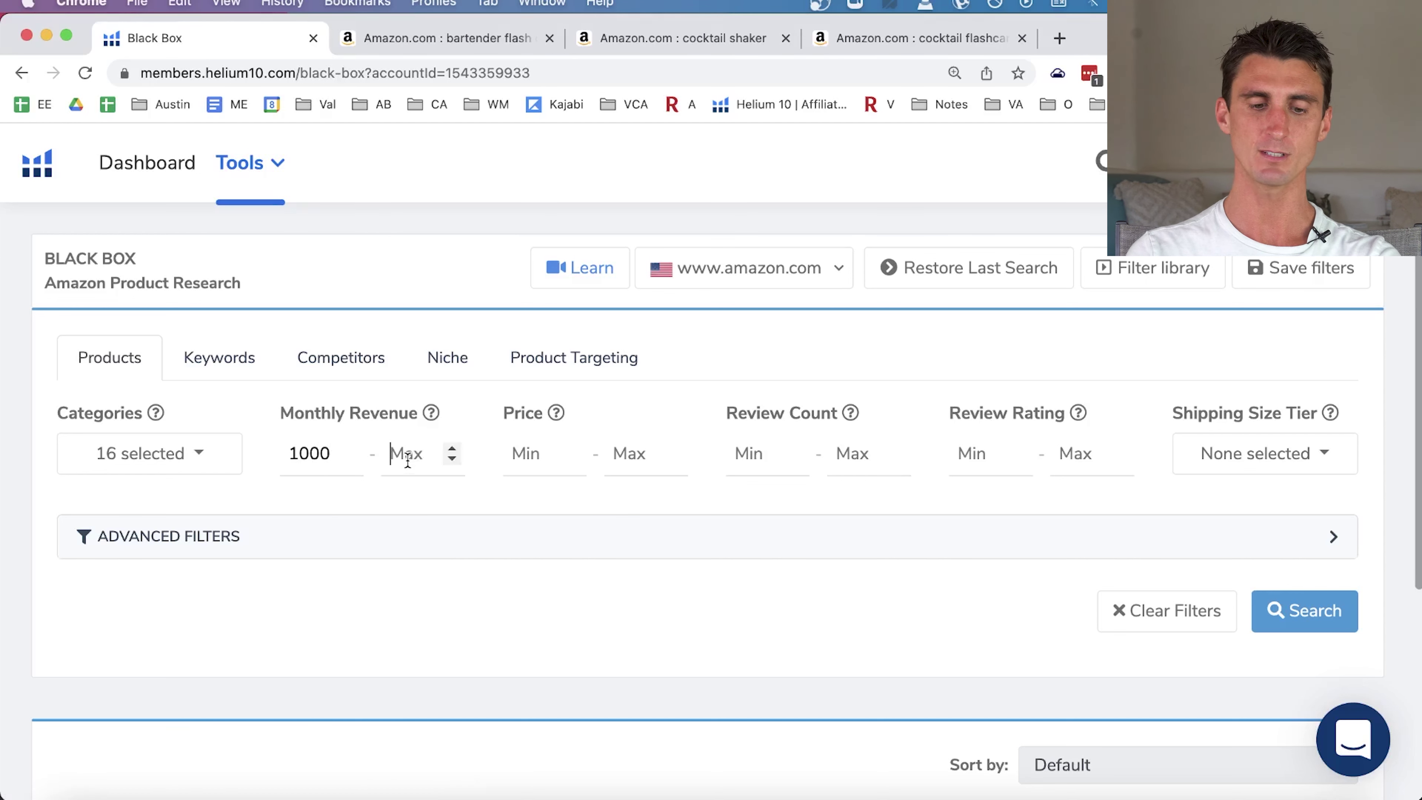
{"action": "type", "text": "50000"}
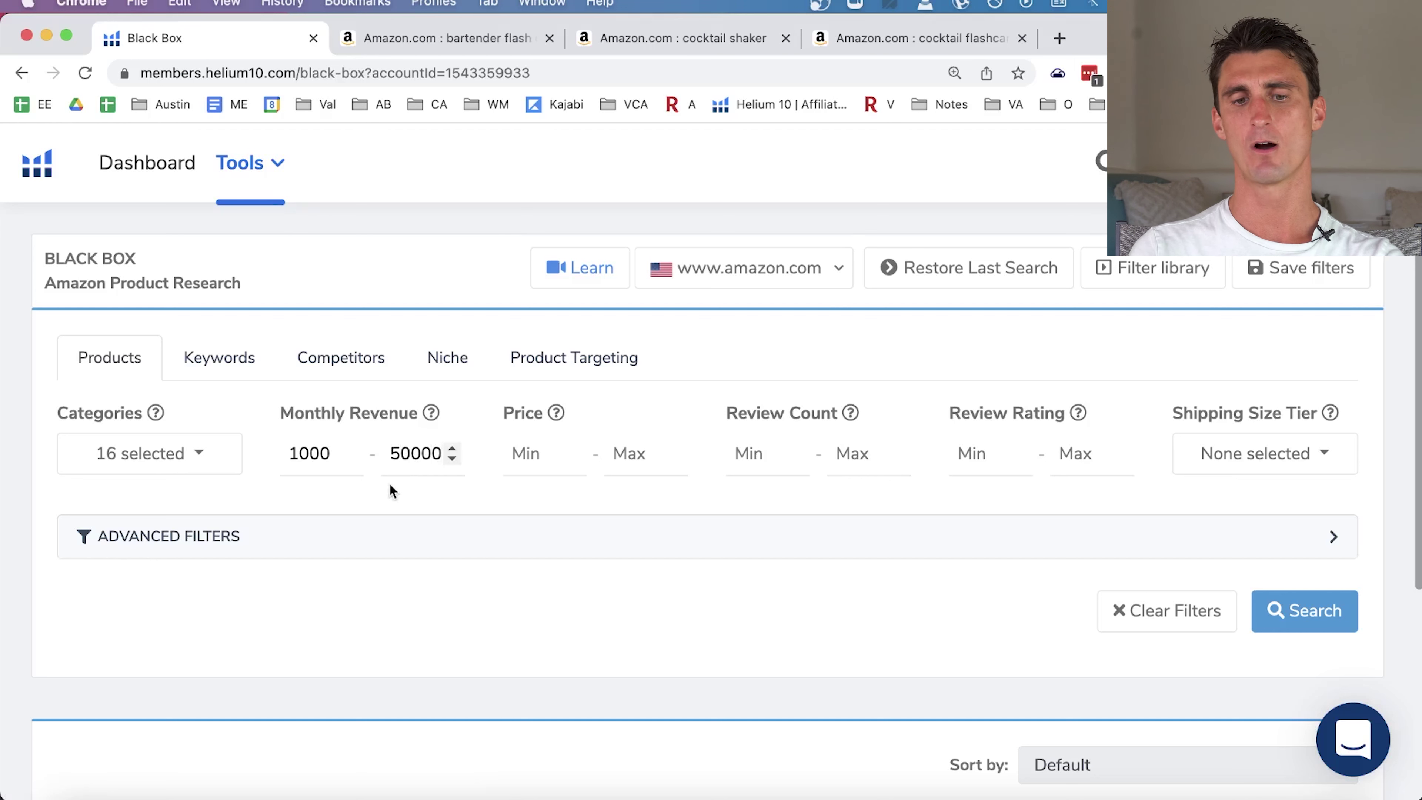
{"action": "left_click_drag", "start_coordinate": [400, 451], "coordinate": [361, 448]}
{"action": "type", "text": "3"}
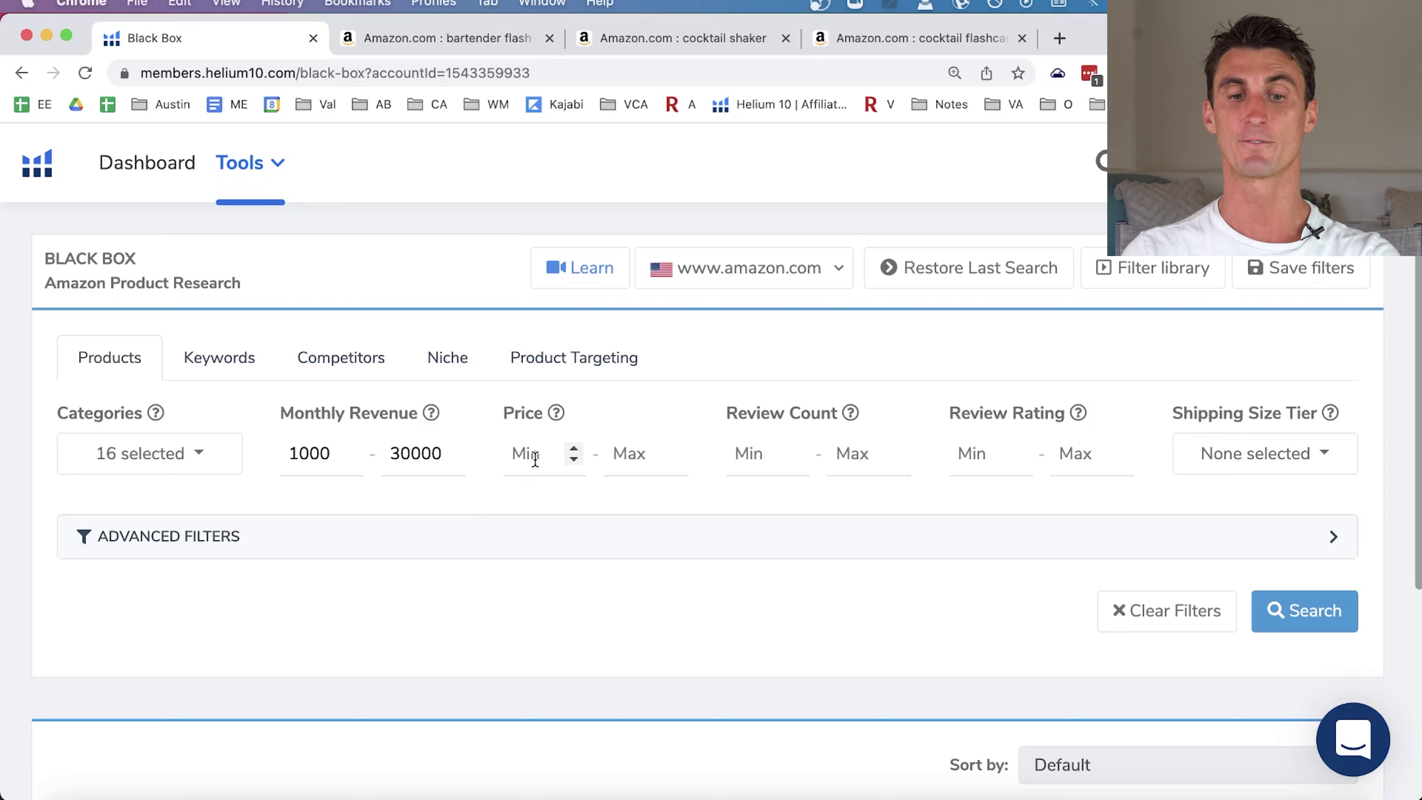
Set the price filter to 15 to 85 and cap the review count at 500.
{"action": "type", "text": "15"}
{"action": "left_click", "coordinate": [639, 460]}
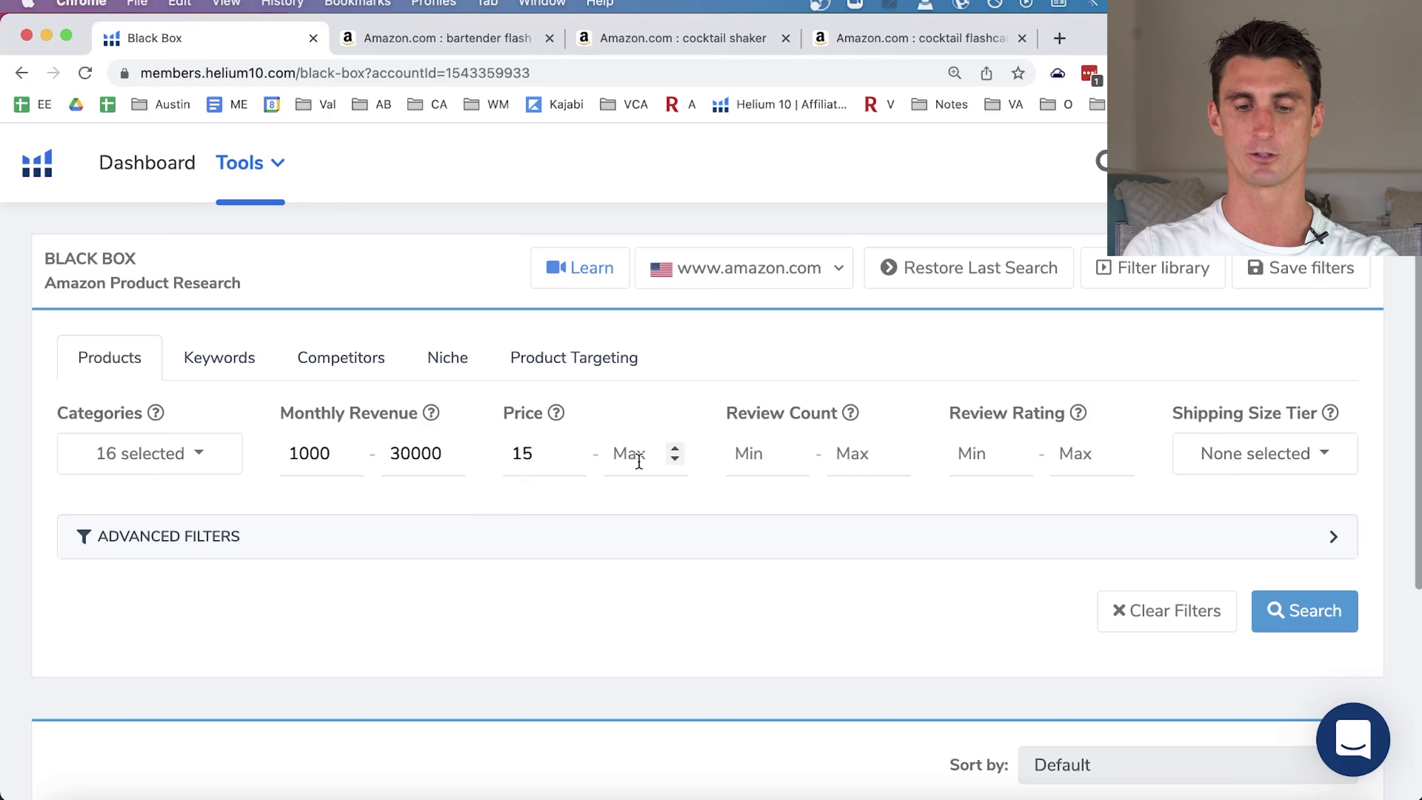
{"action": "type", "text": "85"}
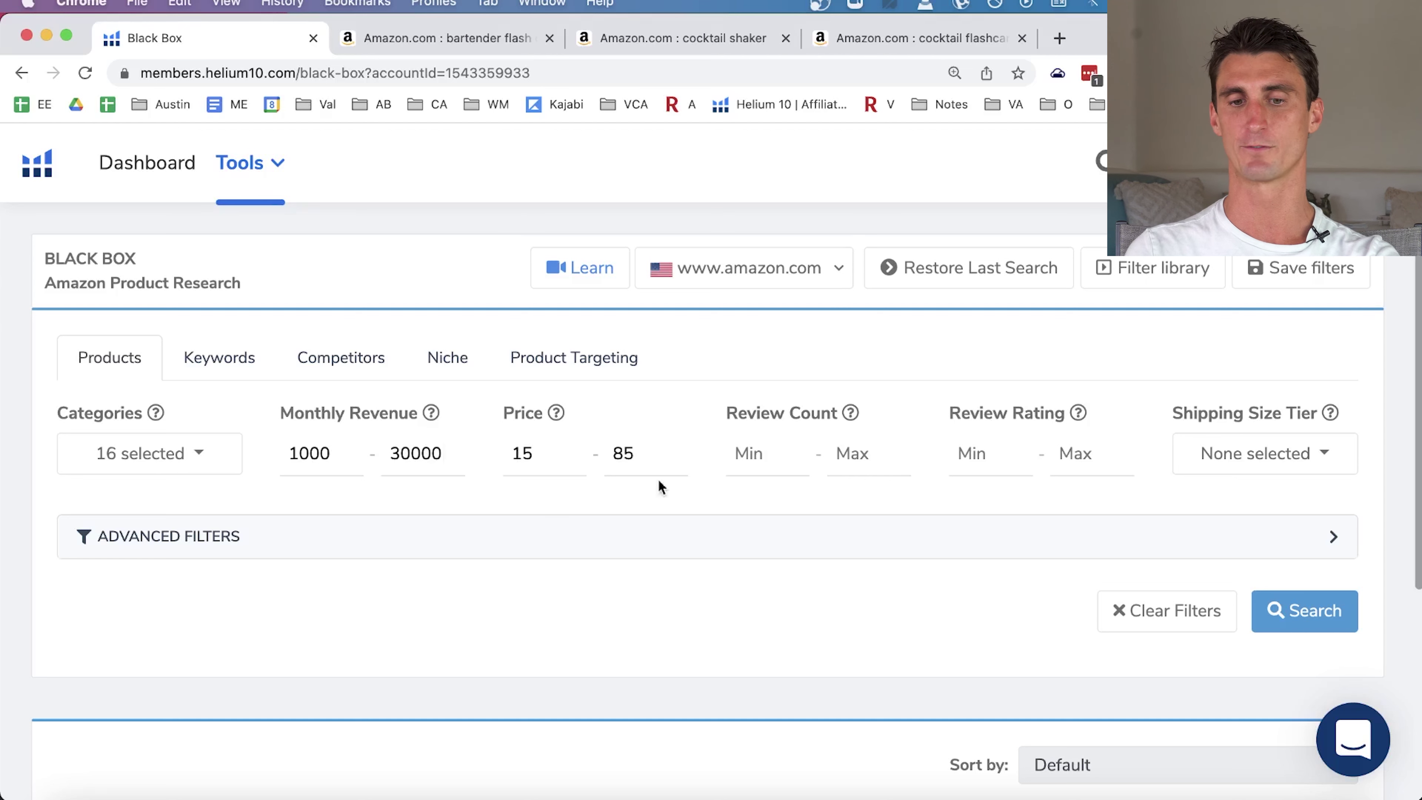
{"action": "left_click", "coordinate": [740, 454]}
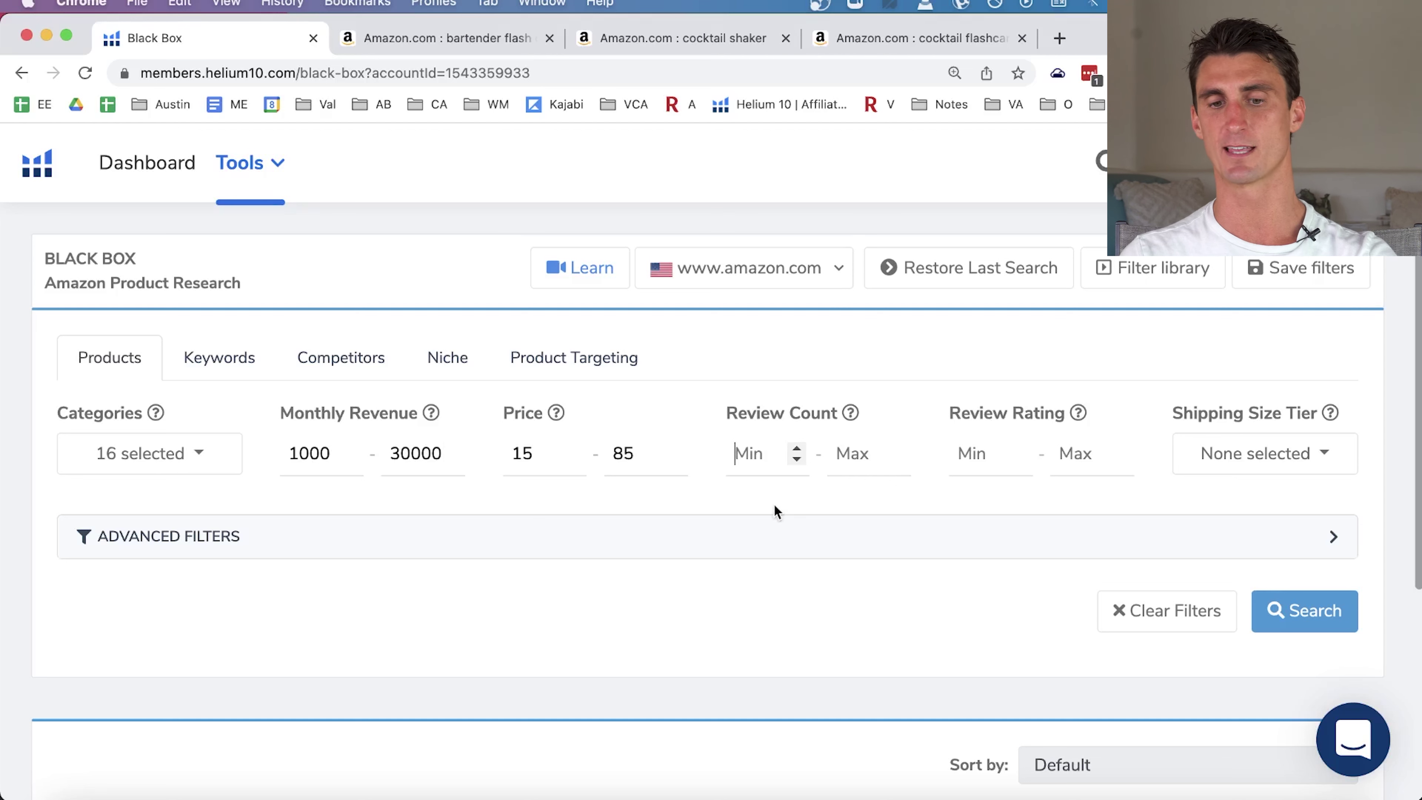
{"action": "left_click", "coordinate": [848, 463]}
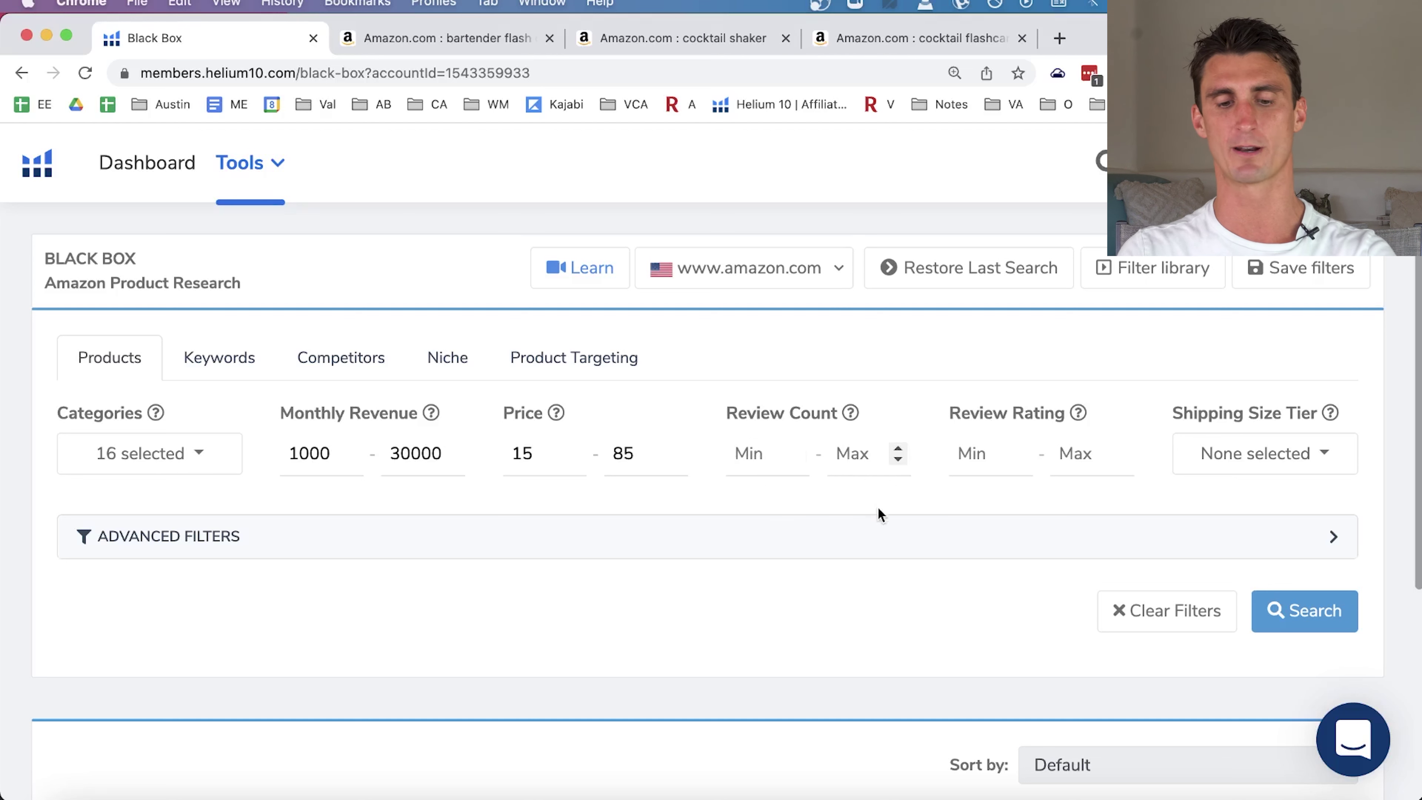
{"action": "type", "text": "500"}
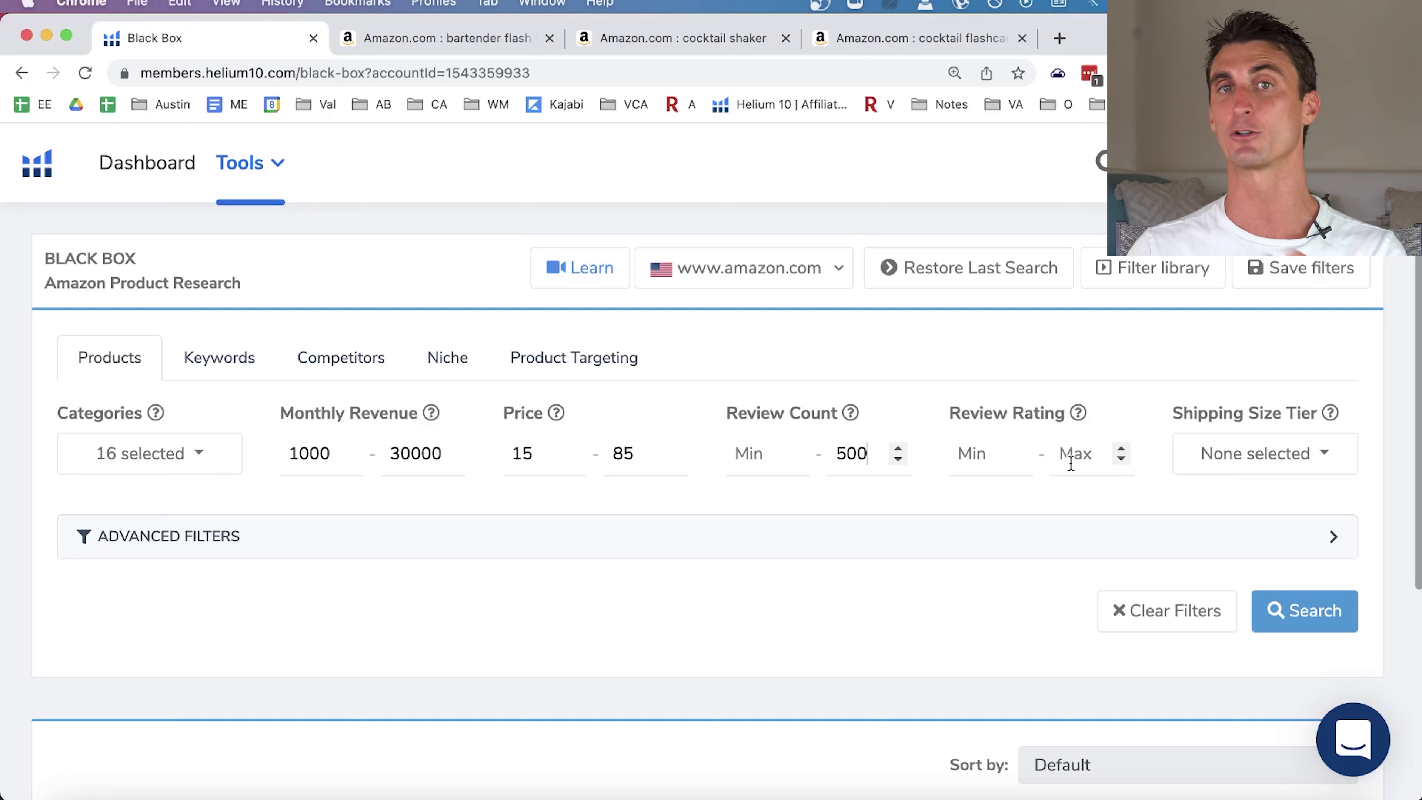
Limit the shipping size tier to Small Standard-Size and Large Standard-Size.
{"action": "left_click", "coordinate": [1317, 460]}
{"action": "left_click", "coordinate": [1317, 457]}
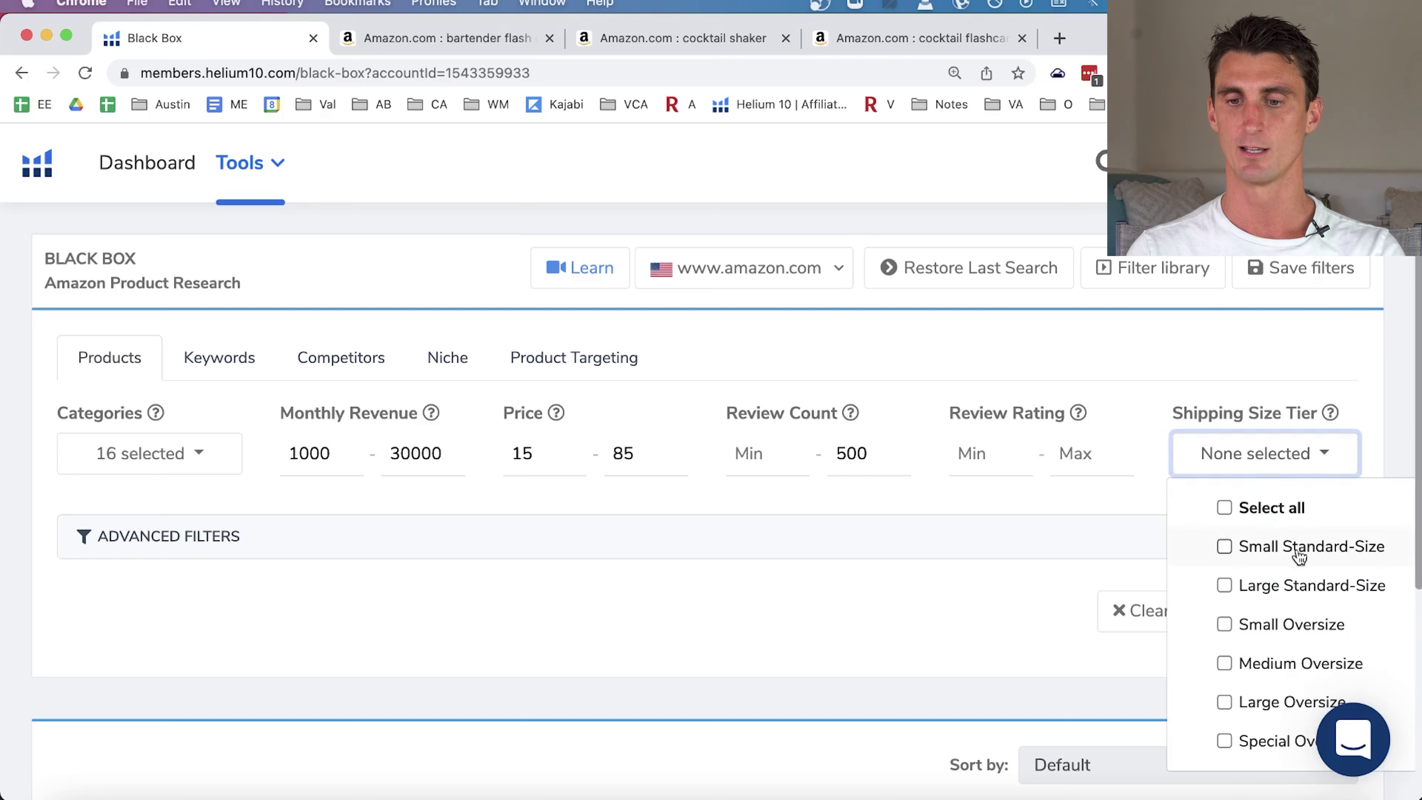
{"action": "left_click", "coordinate": [1246, 552]}
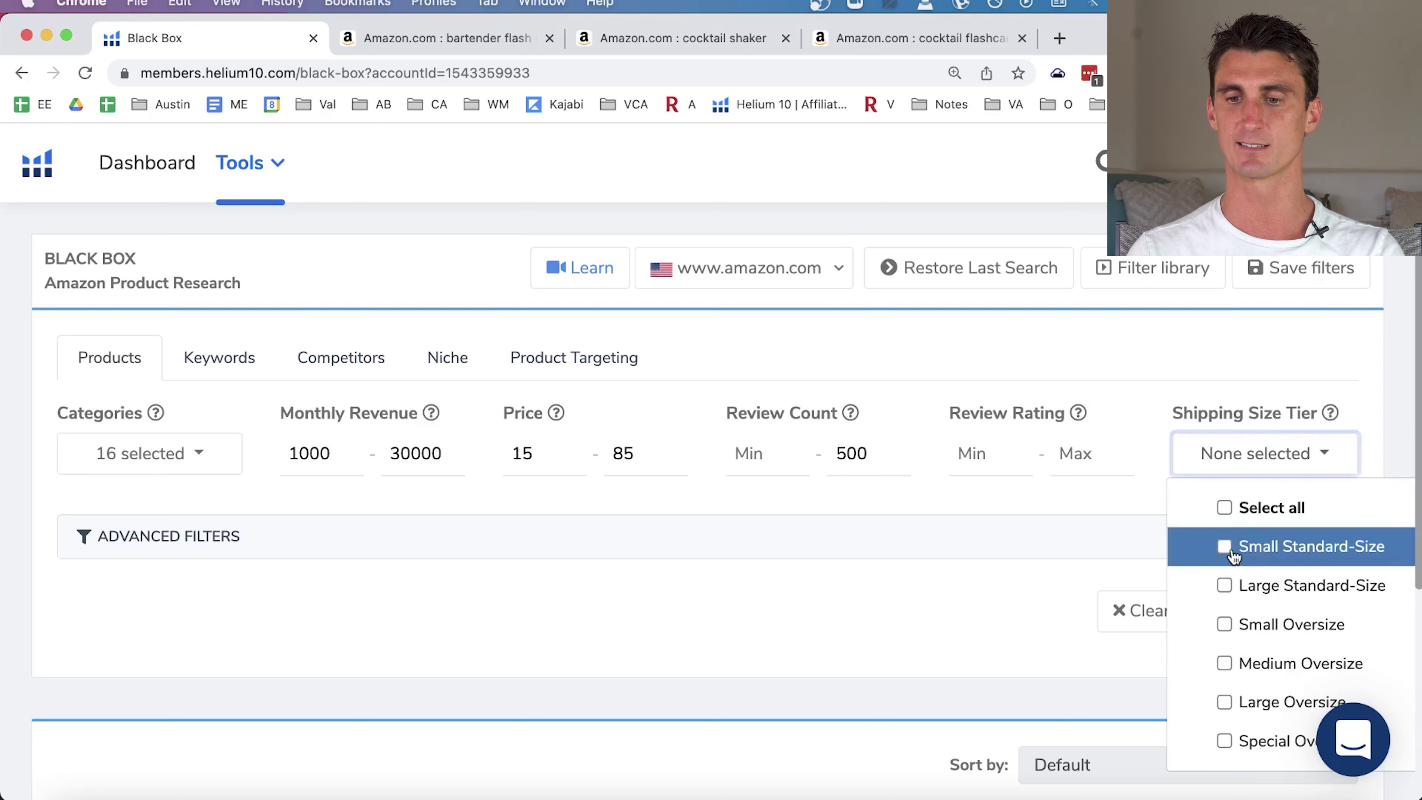
{"action": "left_click", "coordinate": [1233, 595]}
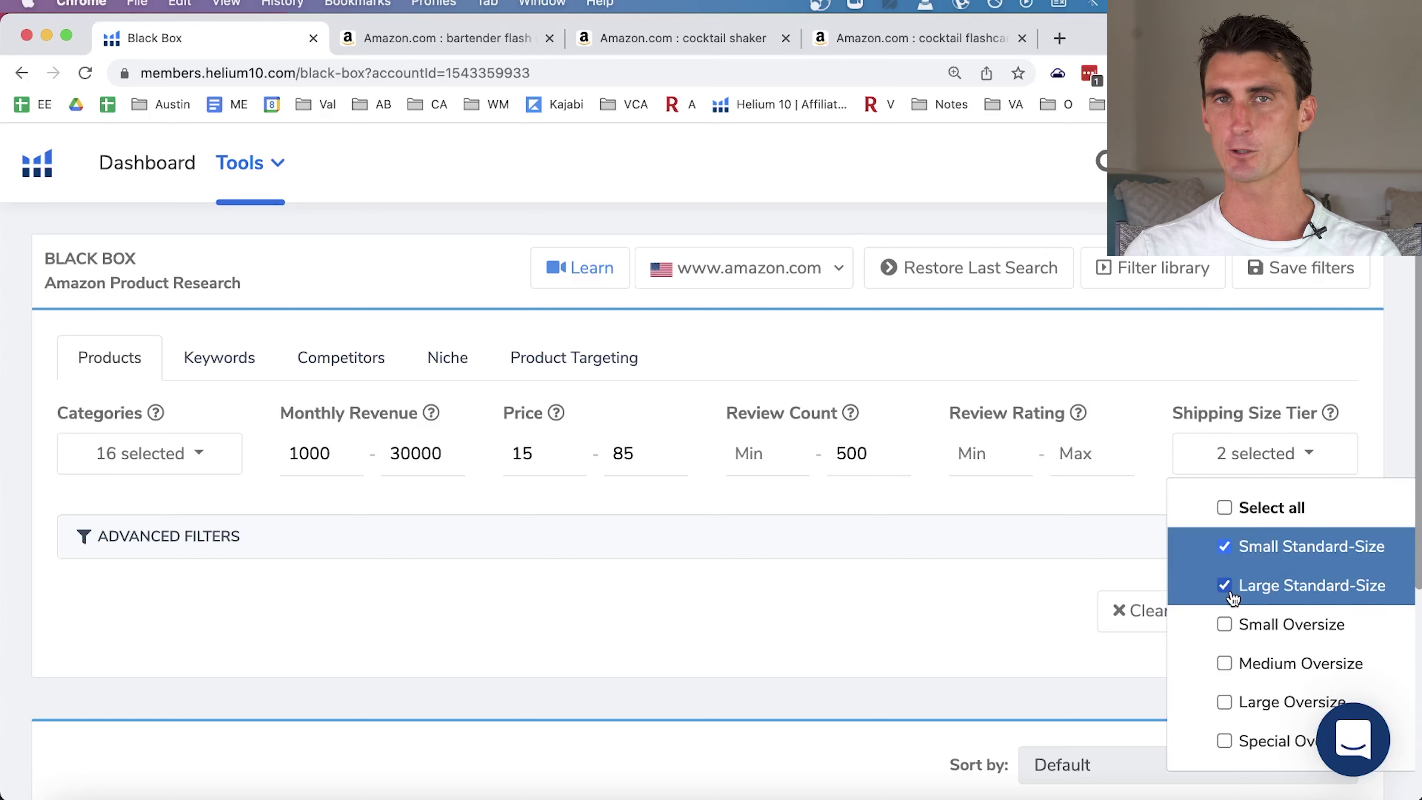
{"action": "scroll", "coordinate": [1232, 597], "scroll_direction": "down", "scroll_amount": 2}
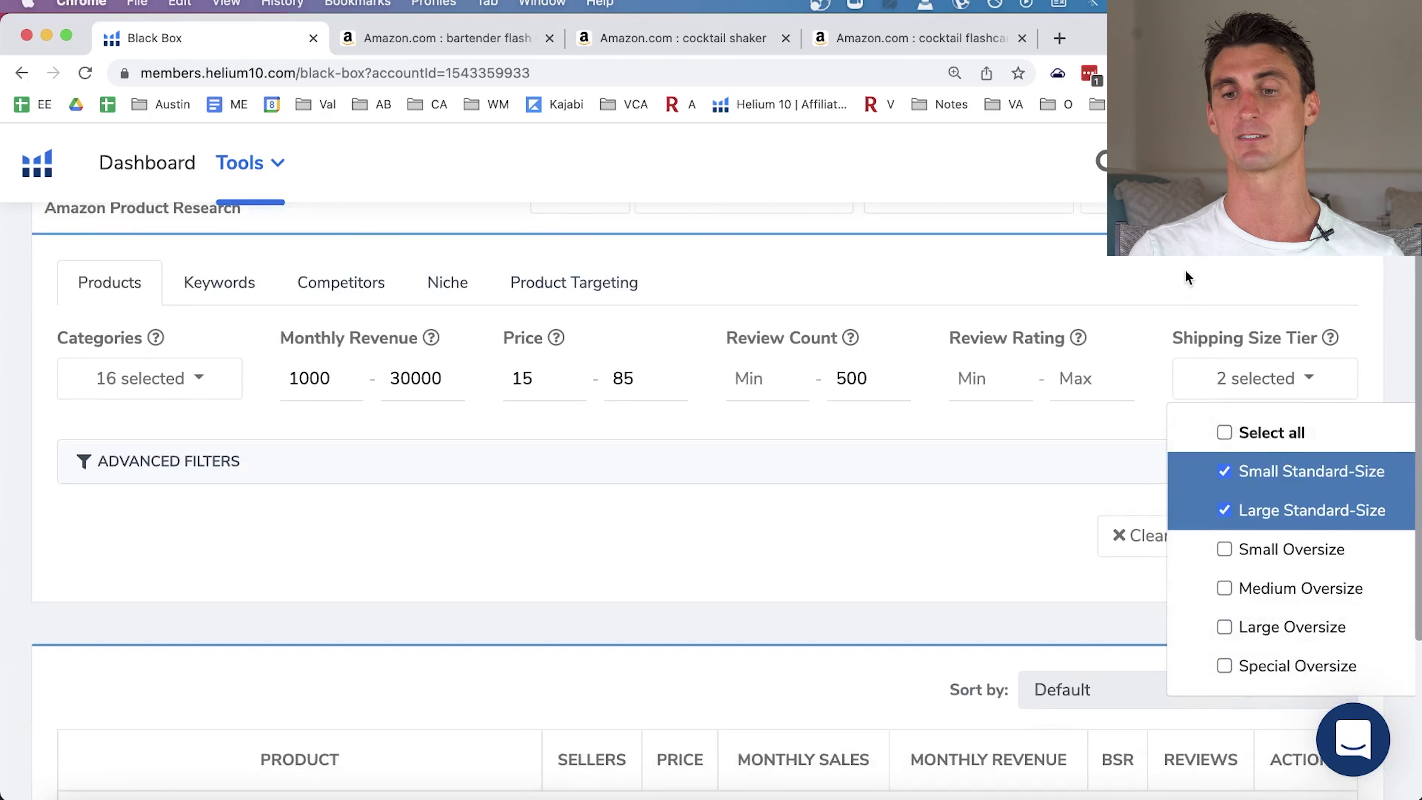
{"action": "left_click", "coordinate": [1170, 270]}
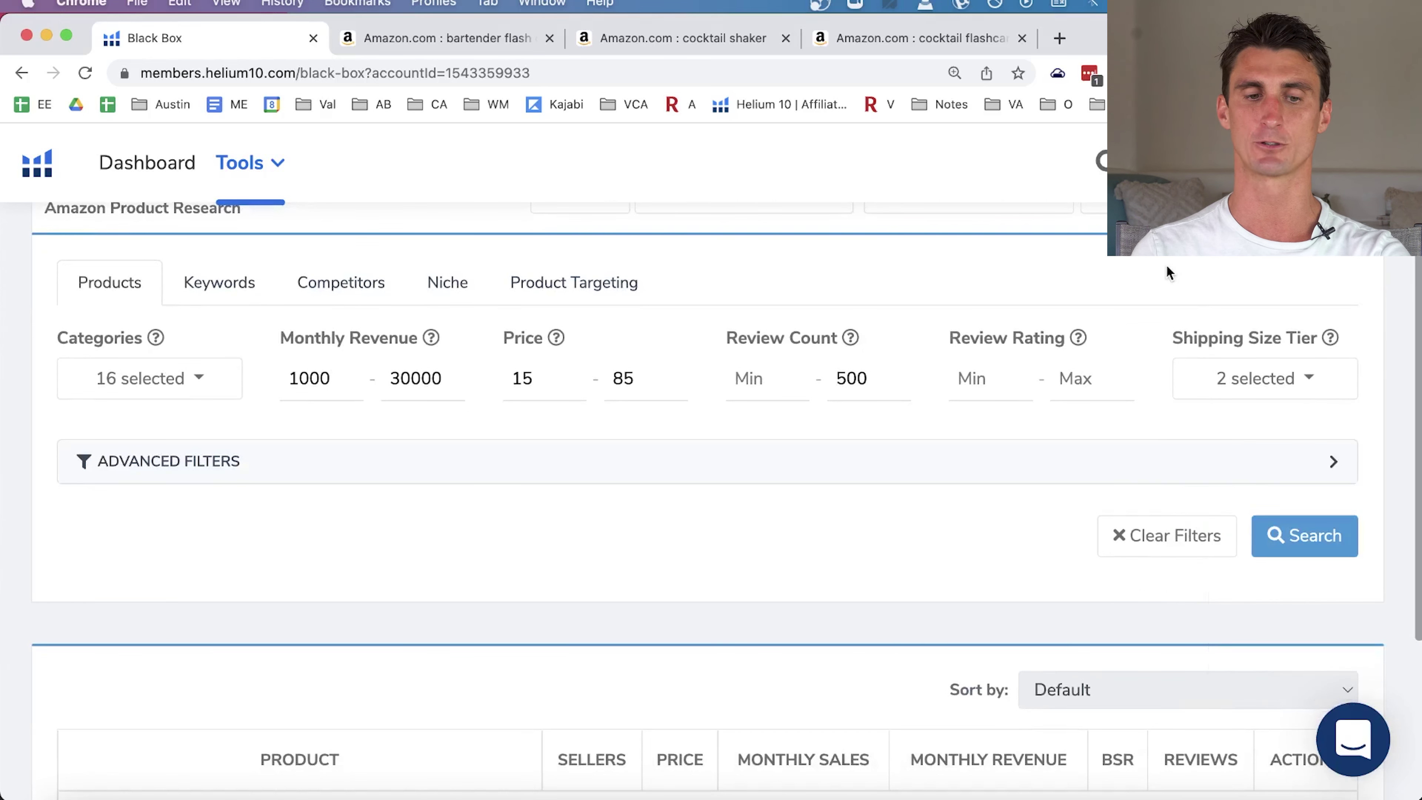
Look through the available advanced filters for the product search, leaving them empty and collapsed.
{"action": "left_click", "coordinate": [772, 468]}
{"action": "scroll", "coordinate": [857, 626], "scroll_direction": "down", "scroll_amount": 10}
{"action": "scroll", "coordinate": [858, 626], "scroll_direction": "down", "scroll_amount": 5}
{"action": "scroll", "coordinate": [857, 625], "scroll_direction": "up", "scroll_amount": 10}
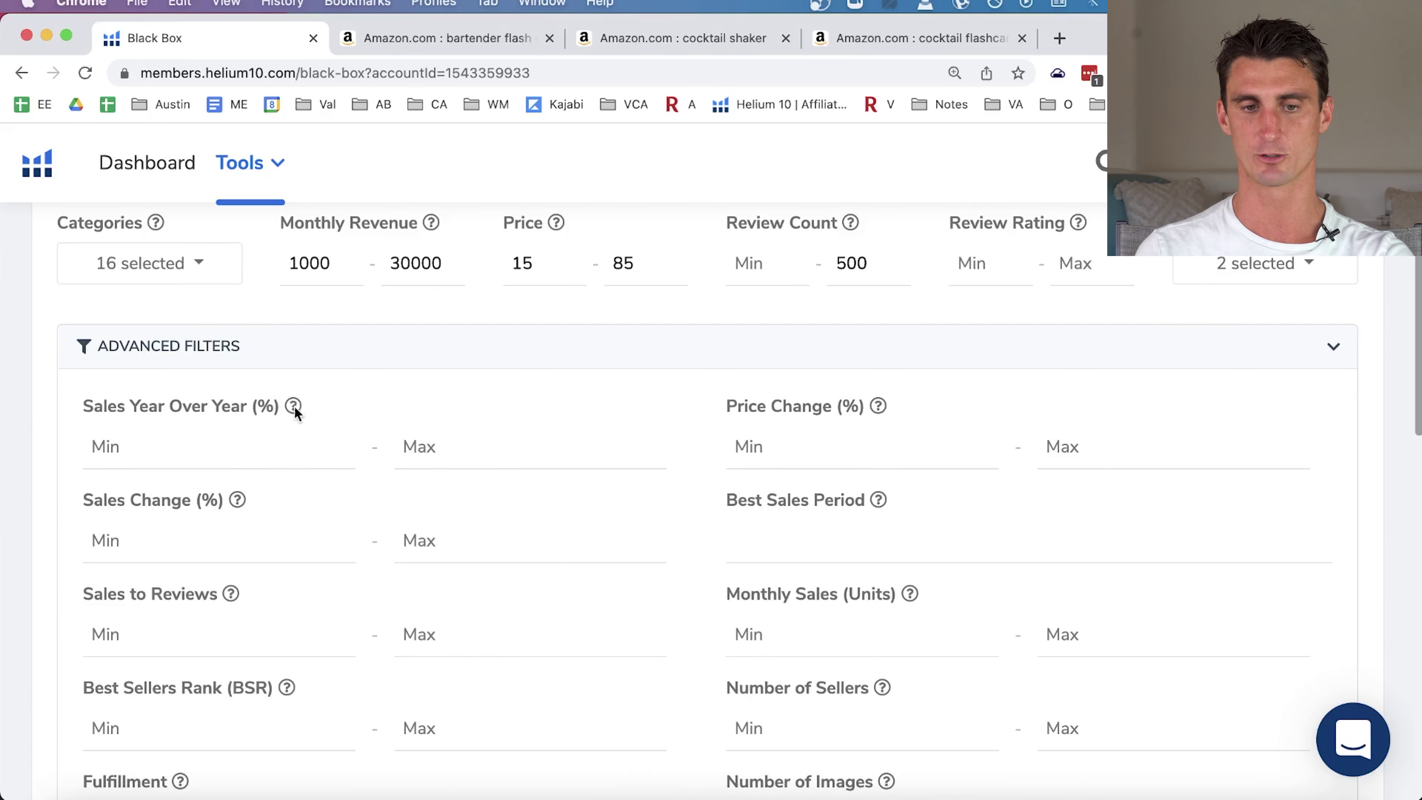
{"action": "left_click", "coordinate": [158, 345]}
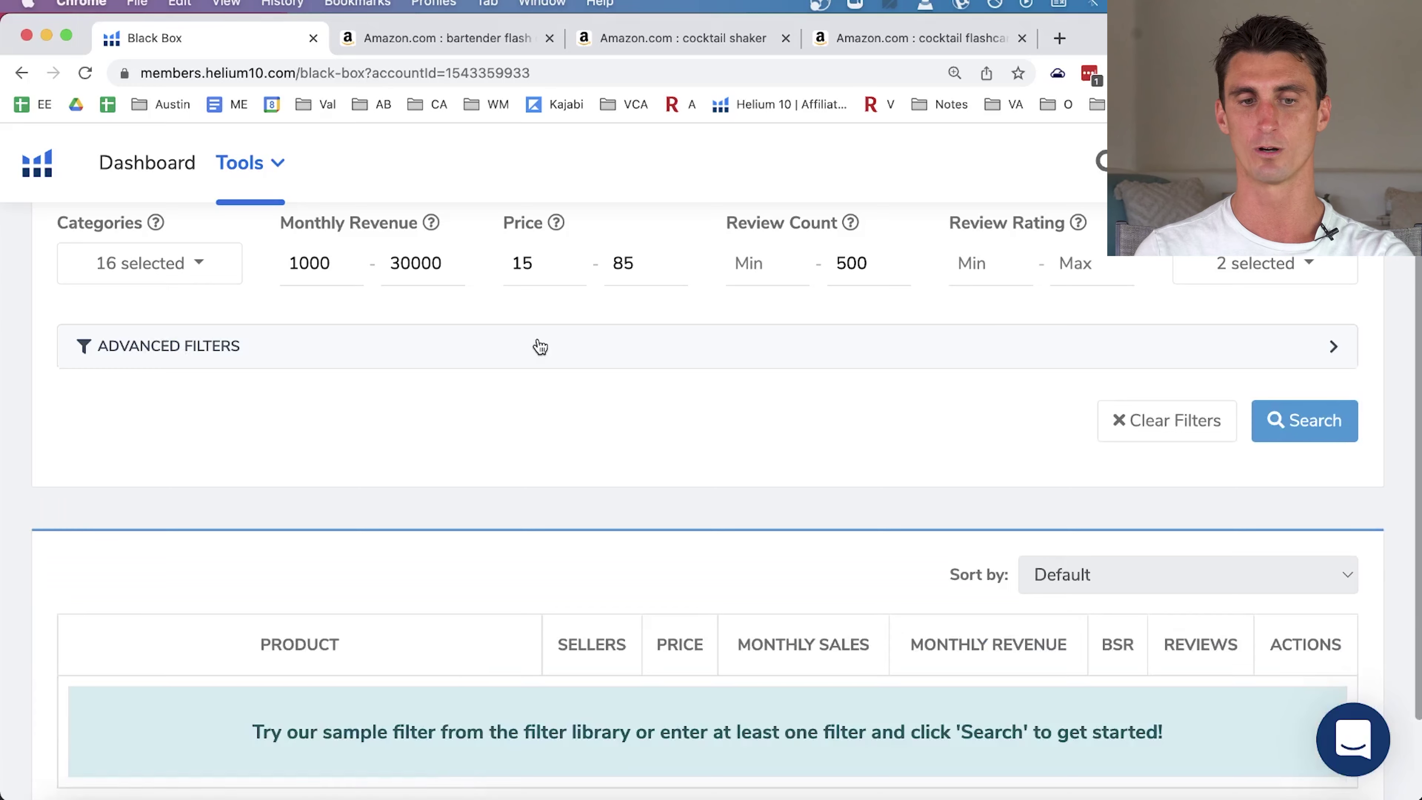
{"action": "left_click", "coordinate": [540, 348]}
{"action": "scroll", "coordinate": [535, 526], "scroll_direction": "down", "scroll_amount": 10}
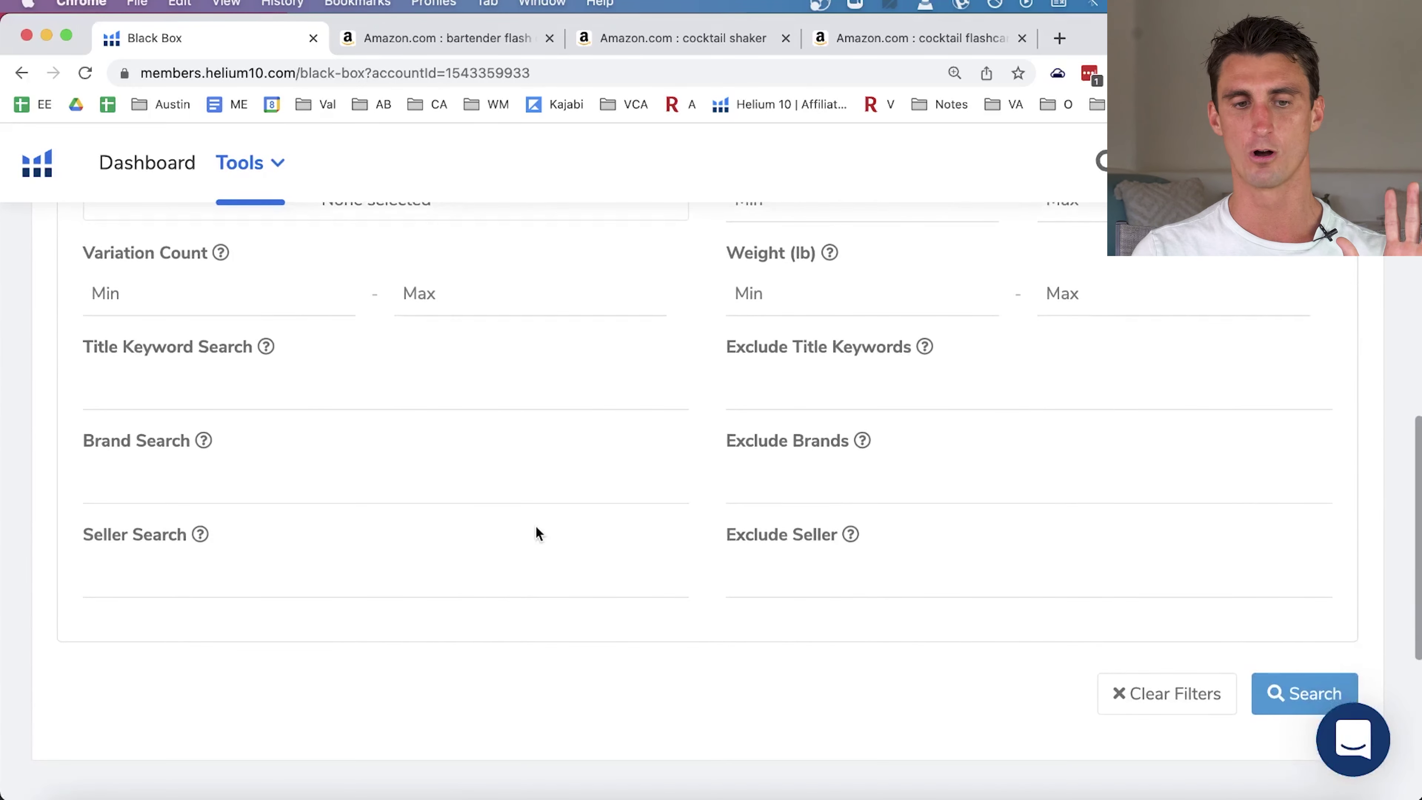
{"action": "scroll", "coordinate": [535, 525], "scroll_direction": "up", "scroll_amount": 10}
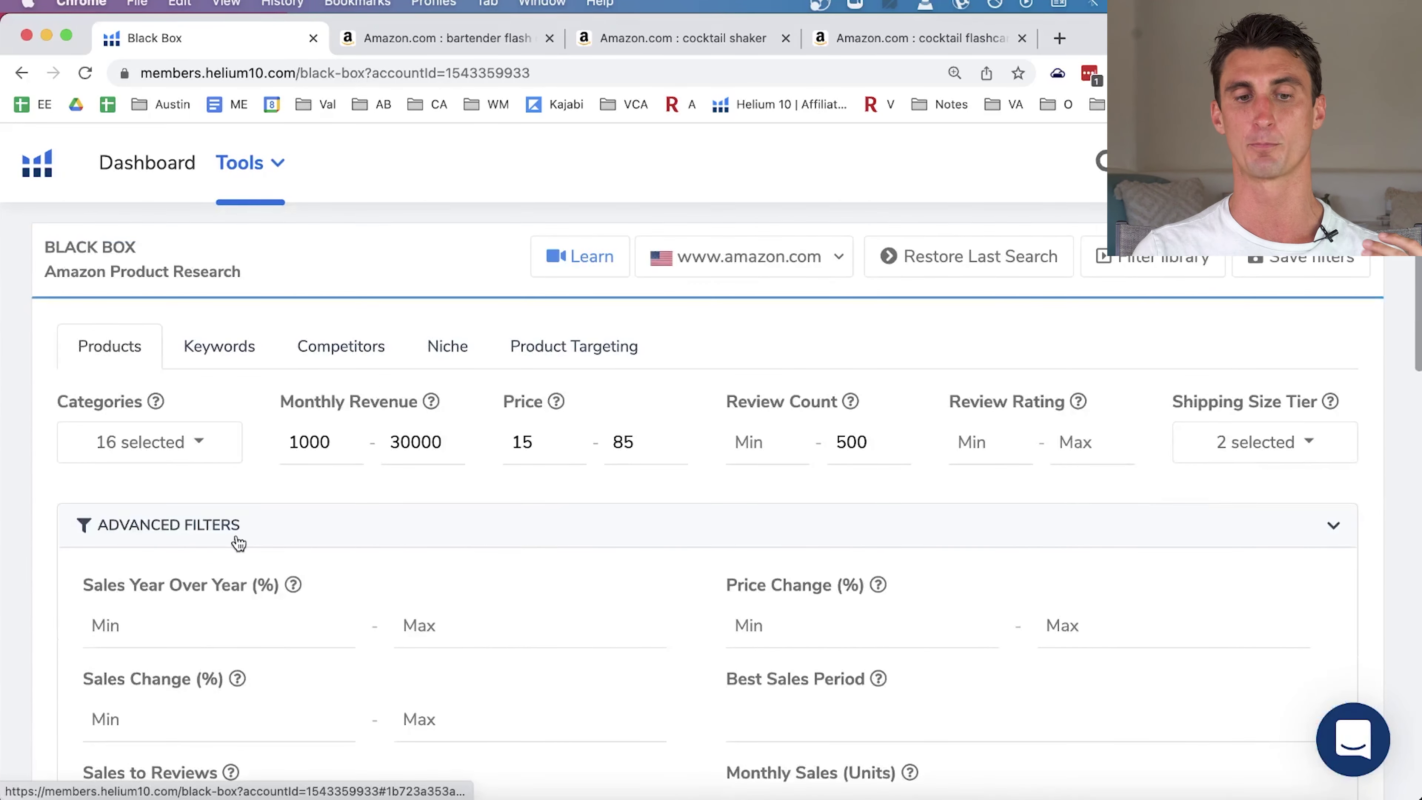
{"action": "left_click", "coordinate": [238, 542]}
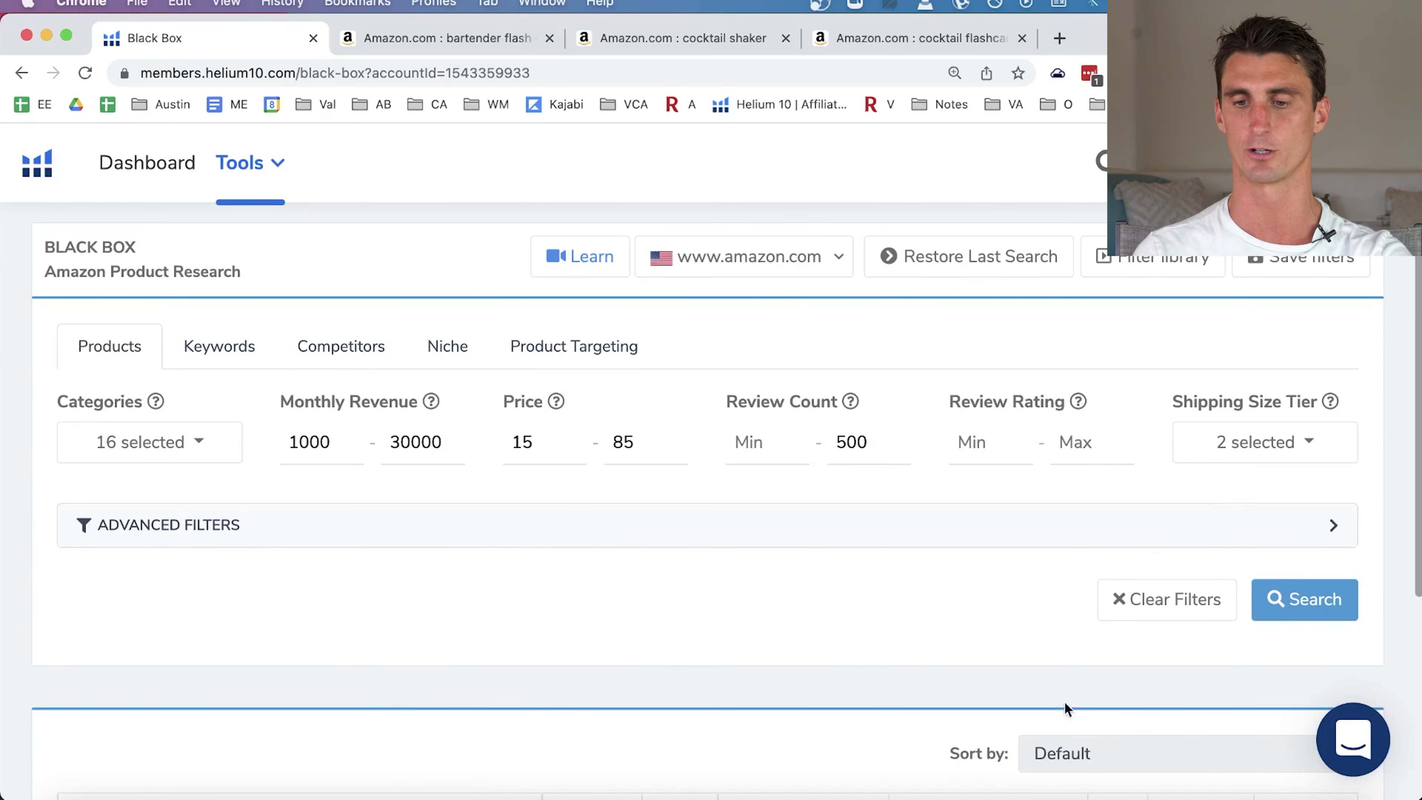
Run the filtered product search and examine the listed products' prices, monthly revenue and reviews.
{"action": "left_click", "coordinate": [1302, 621]}
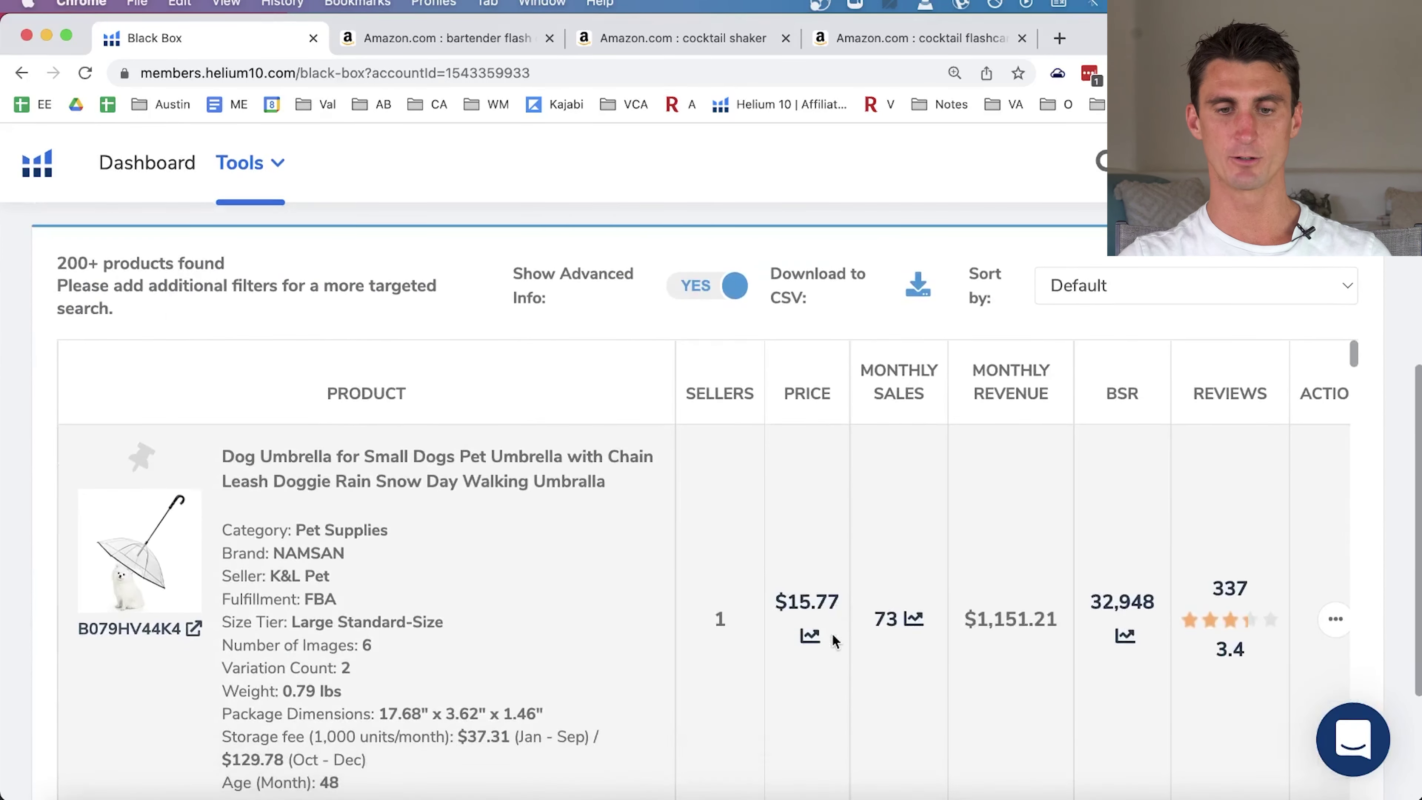
{"action": "scroll", "coordinate": [832, 636], "scroll_direction": "down", "scroll_amount": 10}
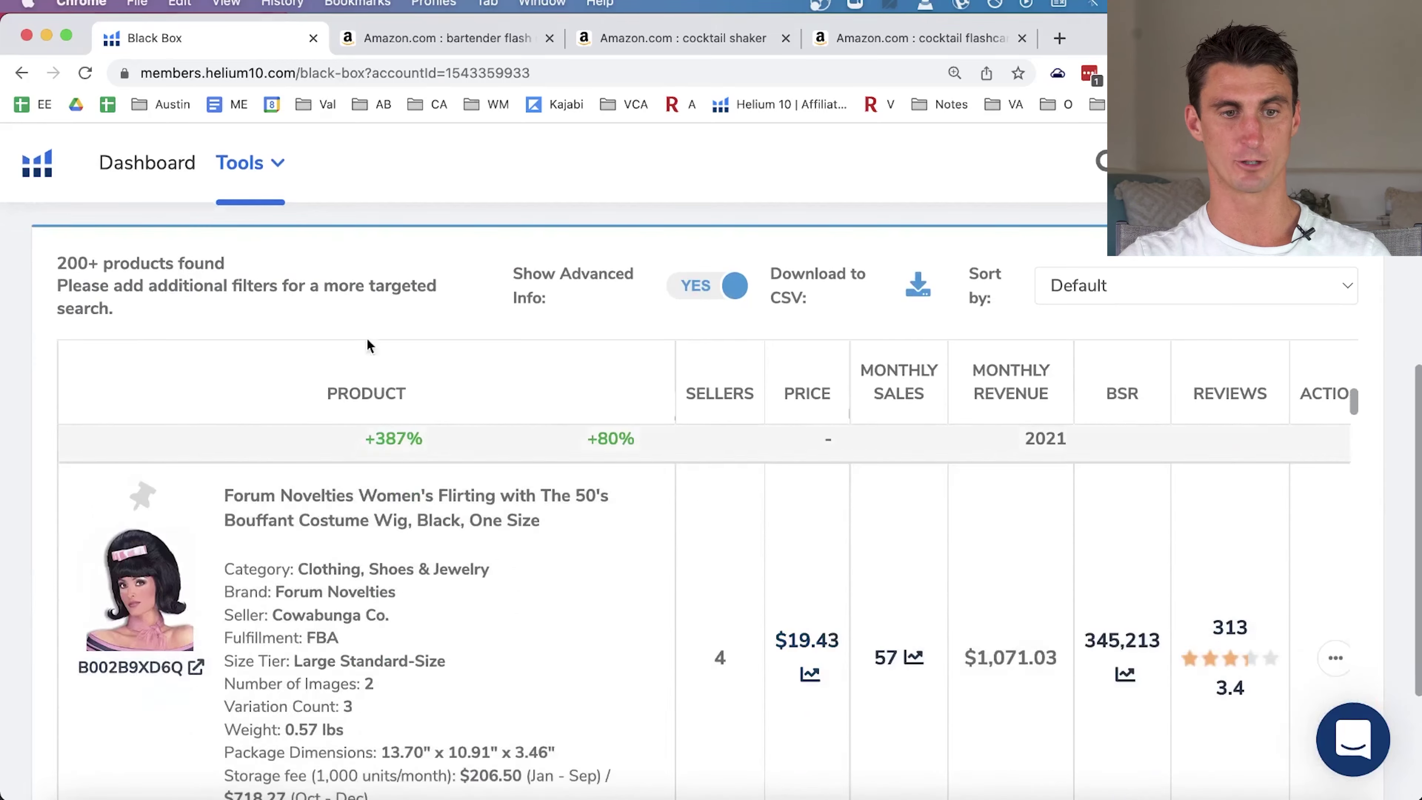
{"action": "scroll", "coordinate": [465, 494], "scroll_direction": "up", "scroll_amount": 5}
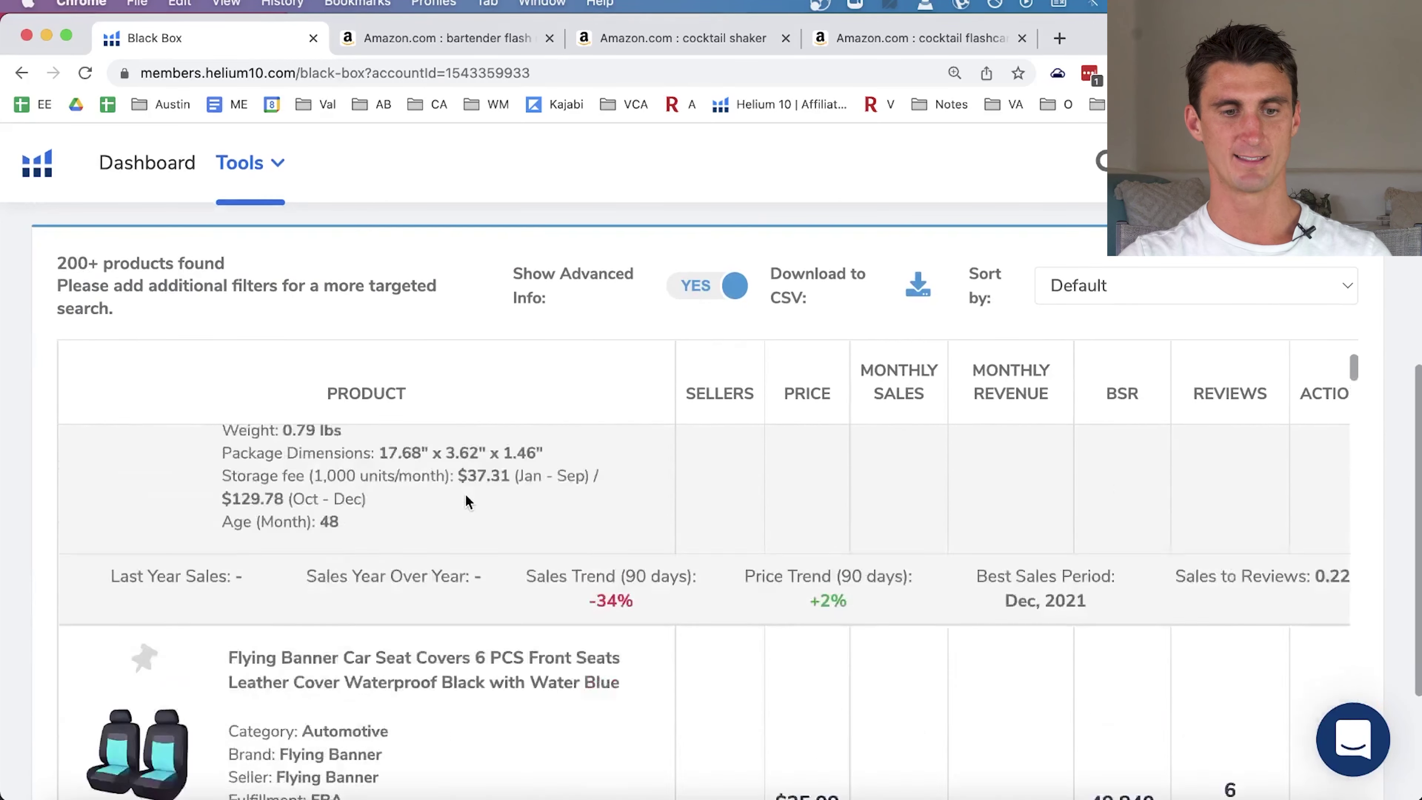
{"action": "scroll", "coordinate": [465, 493], "scroll_direction": "up", "scroll_amount": 6}
{"action": "scroll", "coordinate": [465, 494], "scroll_direction": "down", "scroll_amount": 2}
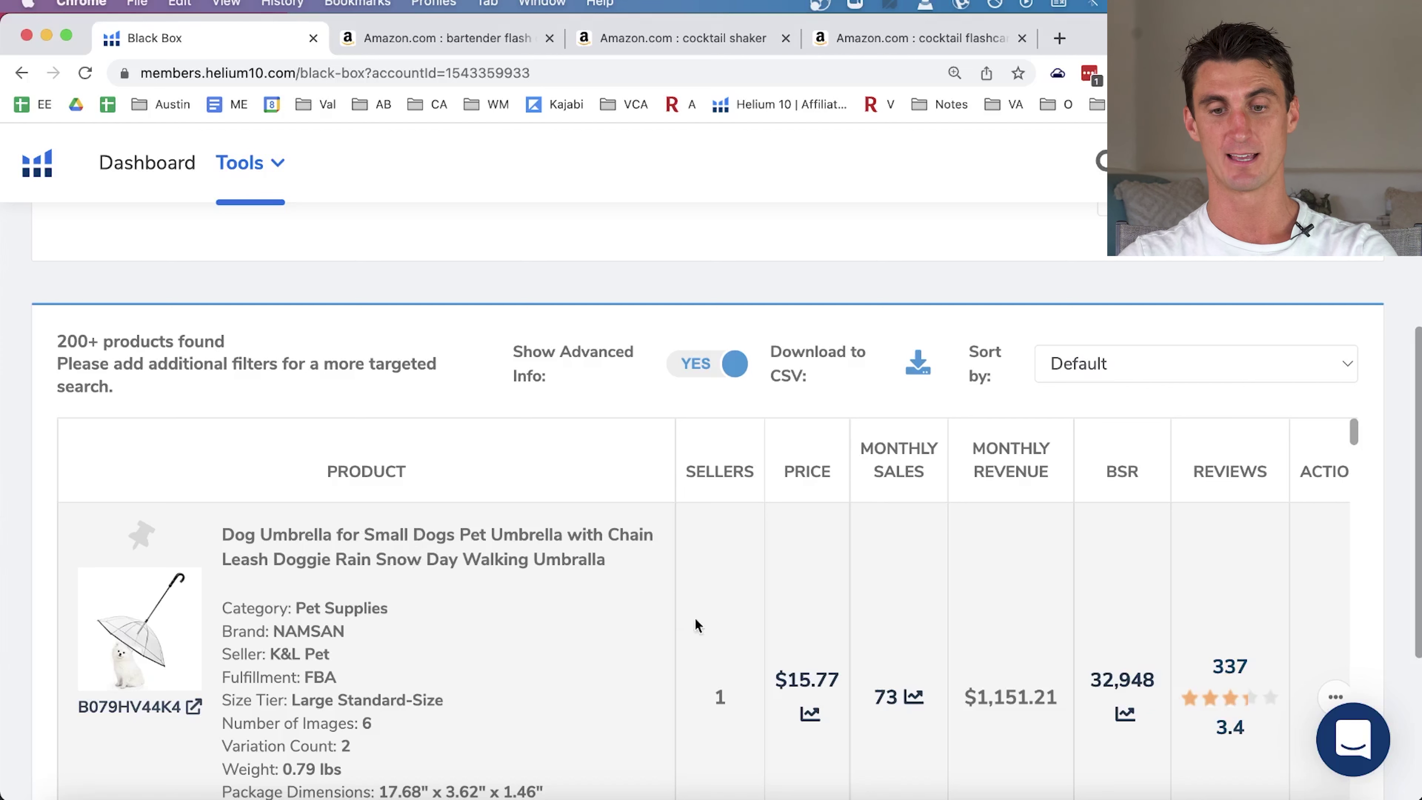
{"action": "double_click", "coordinate": [1013, 703]}
{"action": "scroll", "coordinate": [1014, 703], "scroll_direction": "down", "scroll_amount": 10}
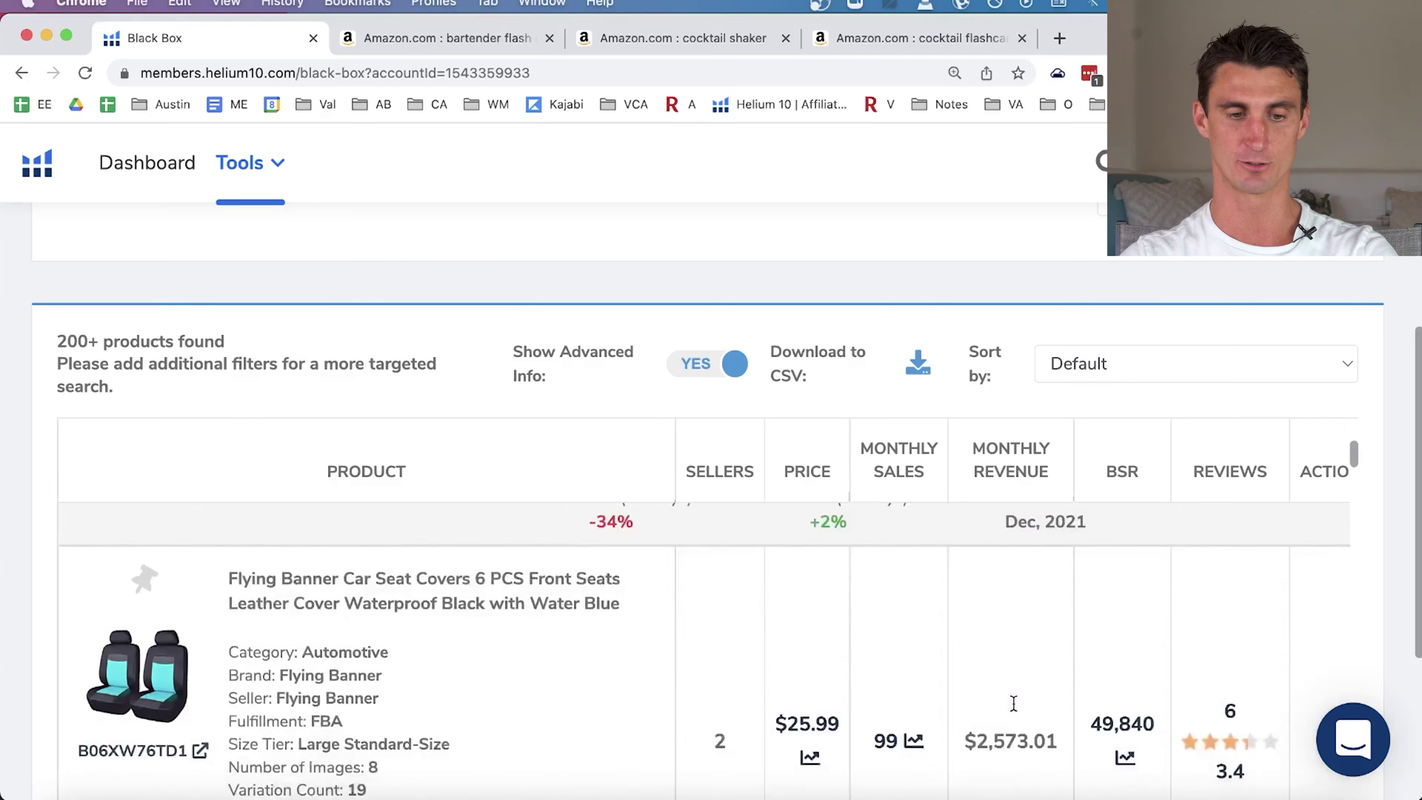
{"action": "scroll", "coordinate": [1016, 710], "scroll_direction": "down", "scroll_amount": 10}
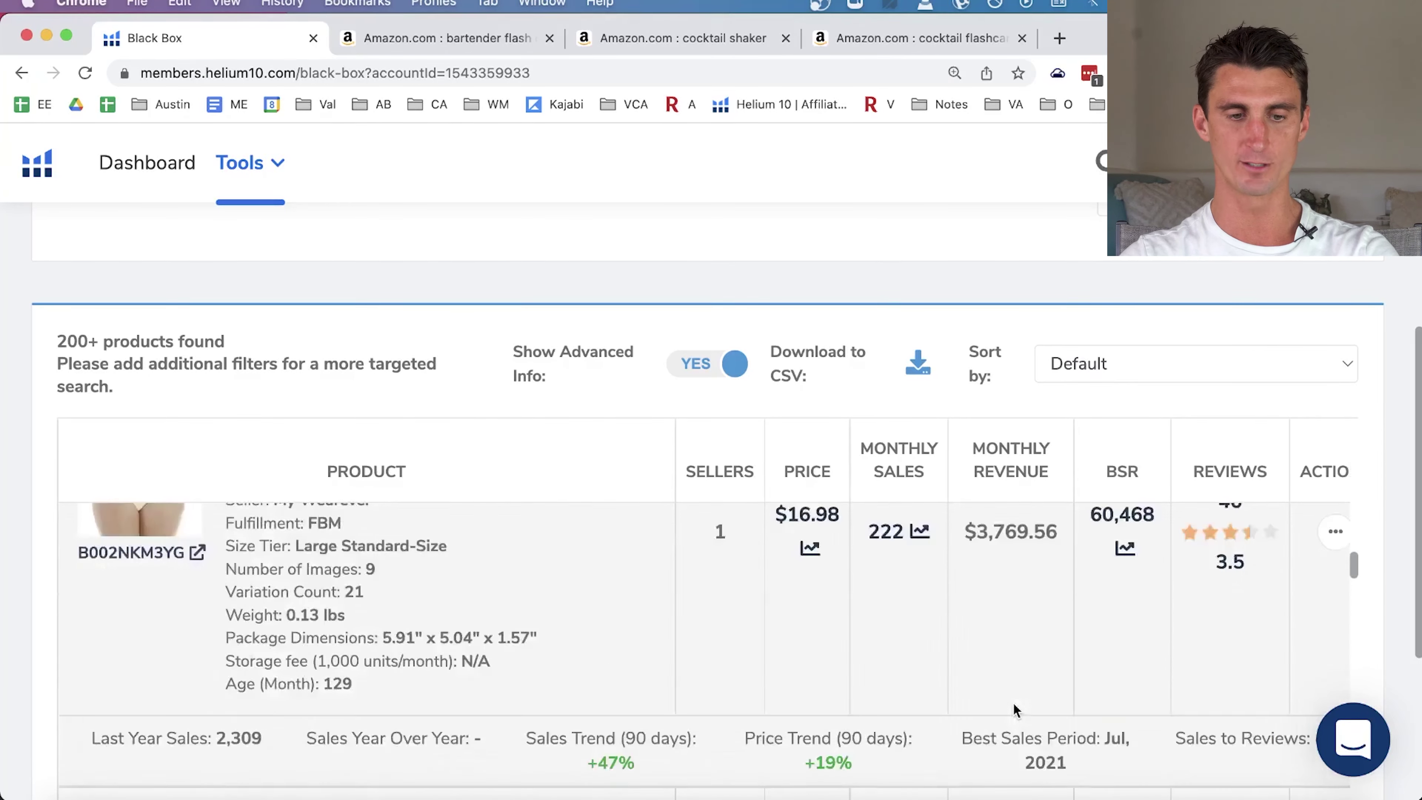
{"action": "scroll", "coordinate": [1017, 710], "scroll_direction": "up", "scroll_amount": 10}
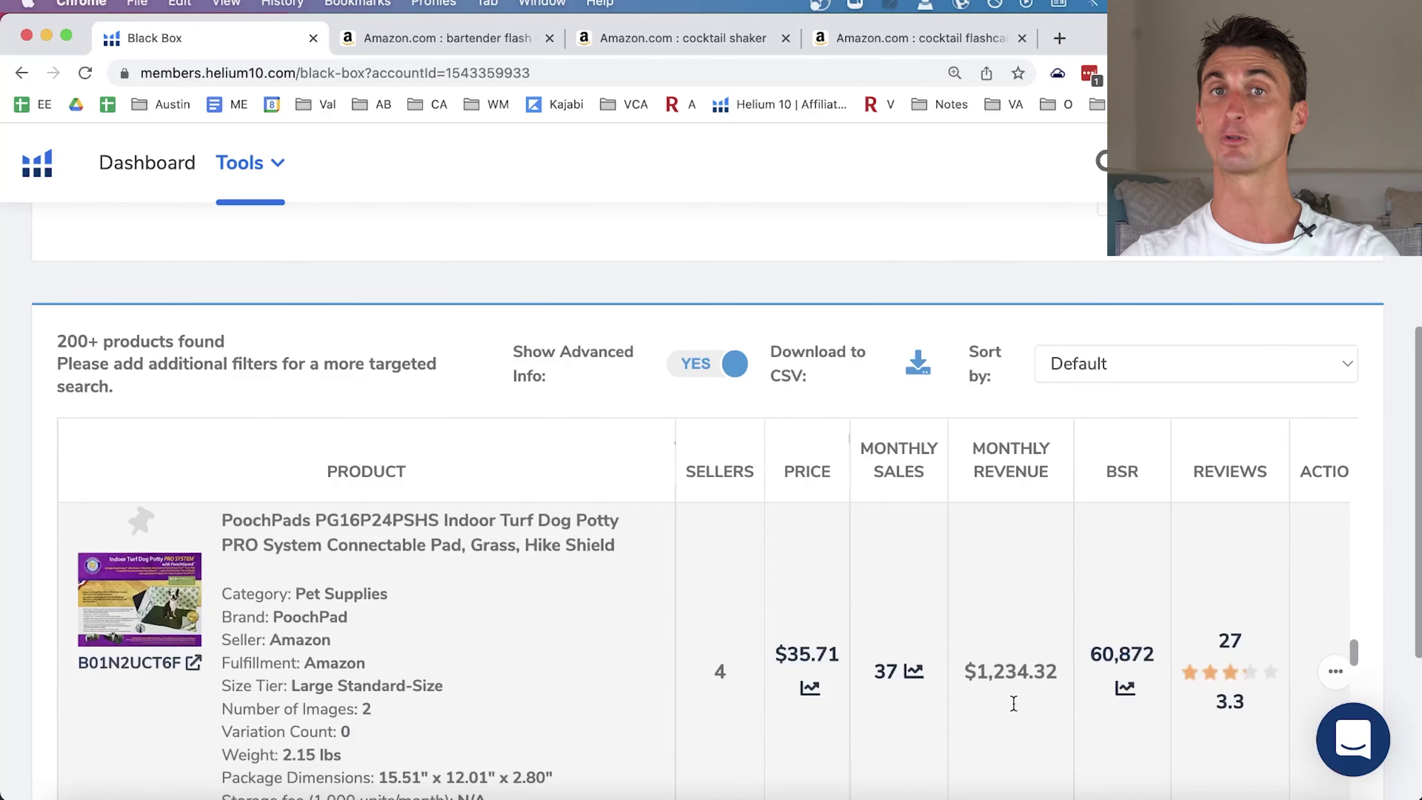
{"action": "scroll", "coordinate": [1010, 707], "scroll_direction": "up", "scroll_amount": 10}
{"action": "scroll", "coordinate": [1016, 708], "scroll_direction": "up", "scroll_amount": 8}
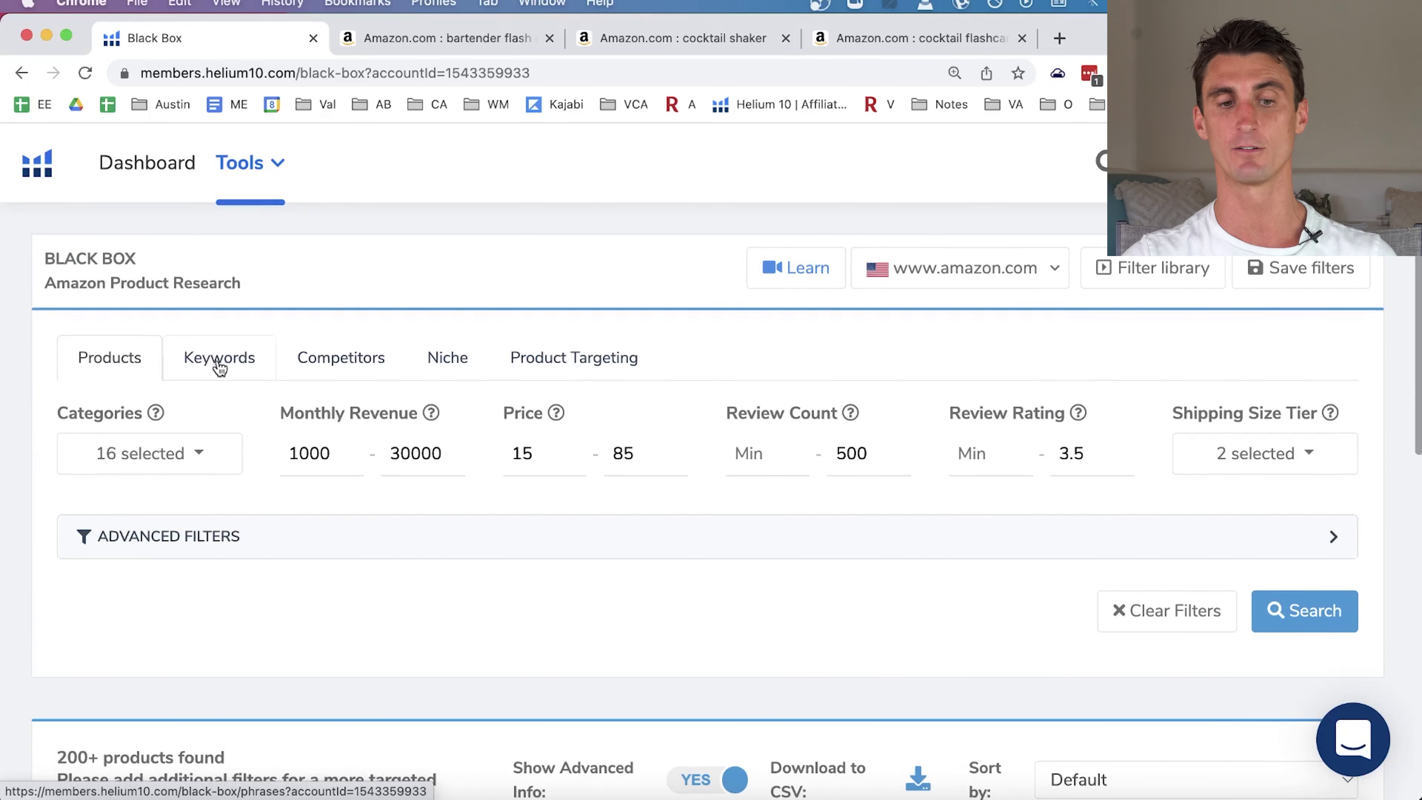
Switch Black Box to keyword research and set the search volume range to 1 to 5000.
{"action": "left_click", "coordinate": [221, 362]}
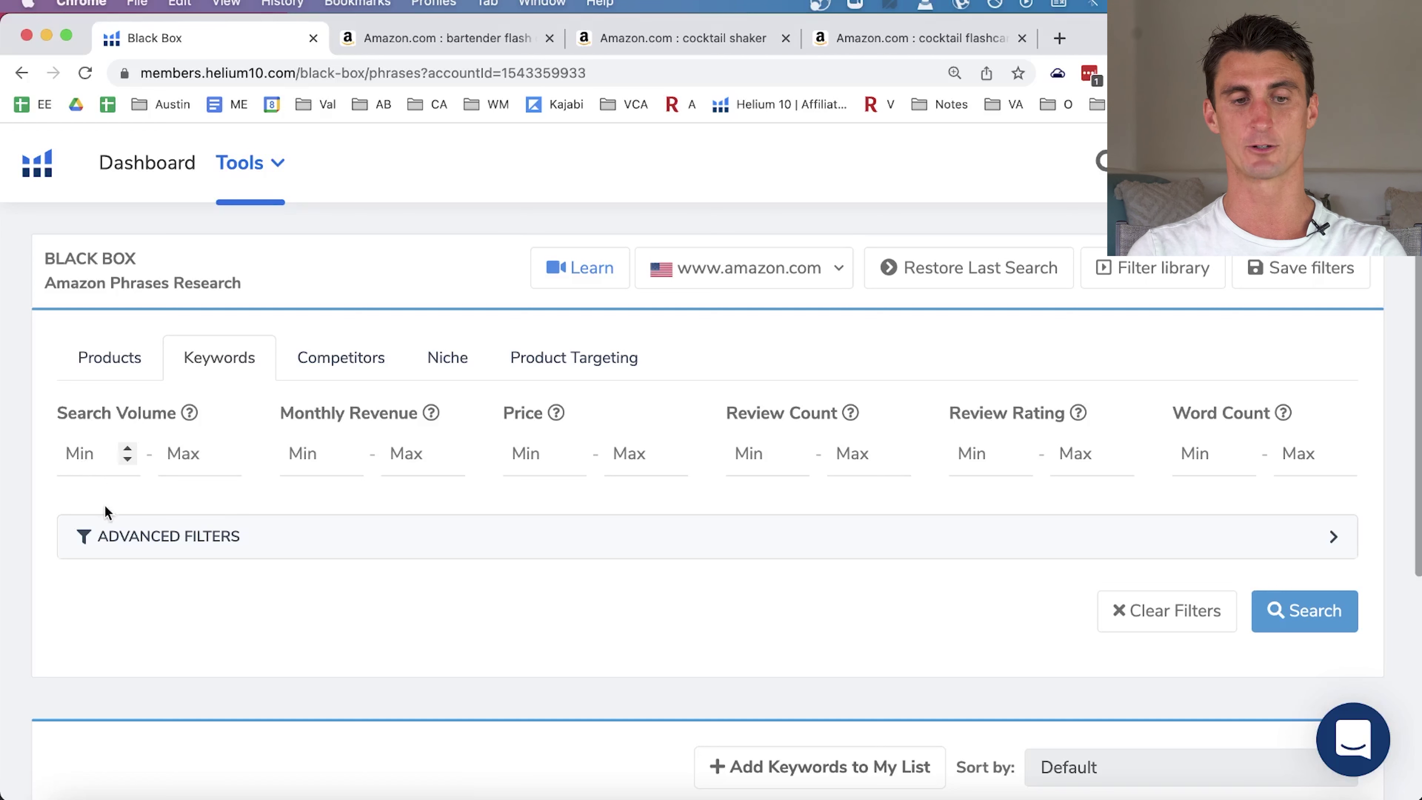
{"action": "type", "text": "1"}
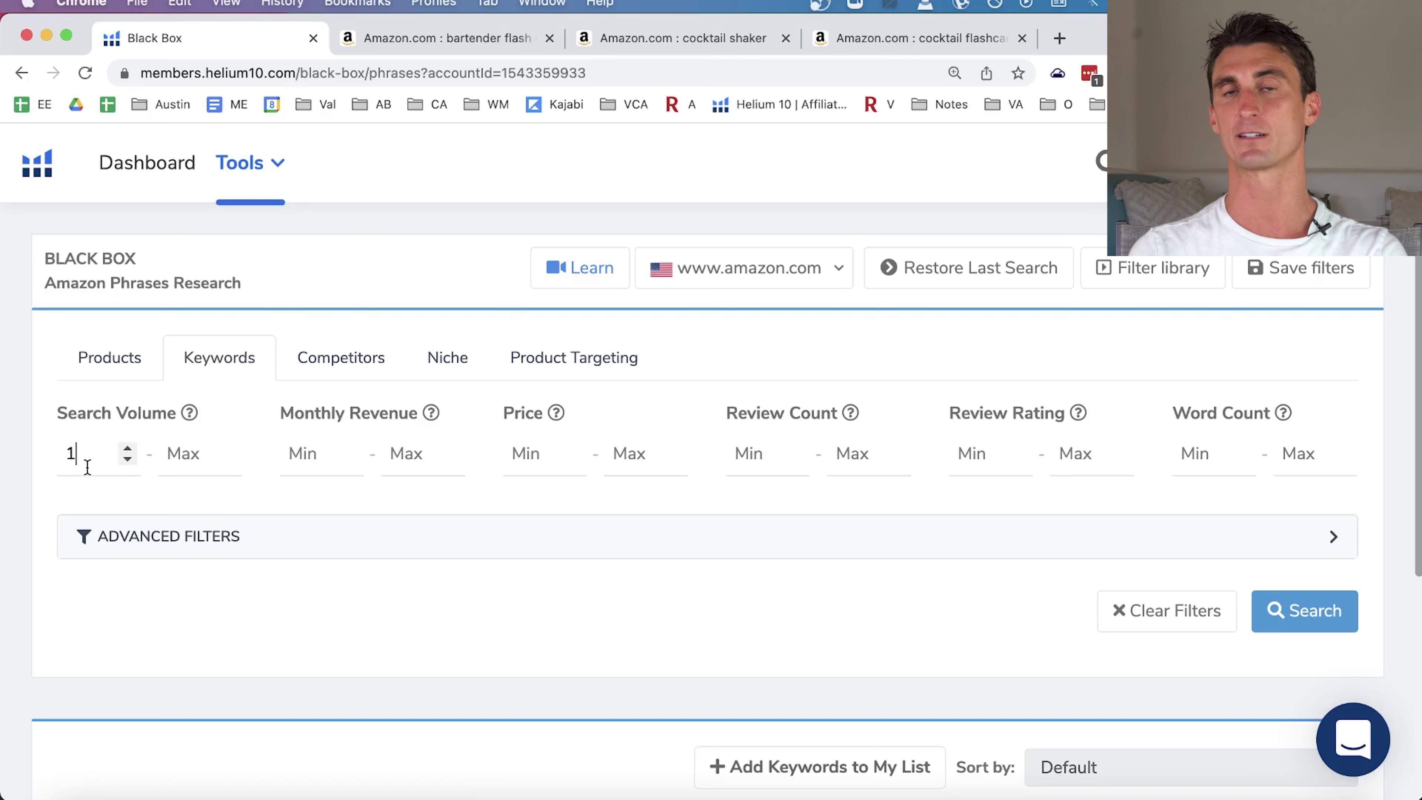
{"action": "left_click", "coordinate": [167, 454]}
{"action": "type", "text": "5000"}
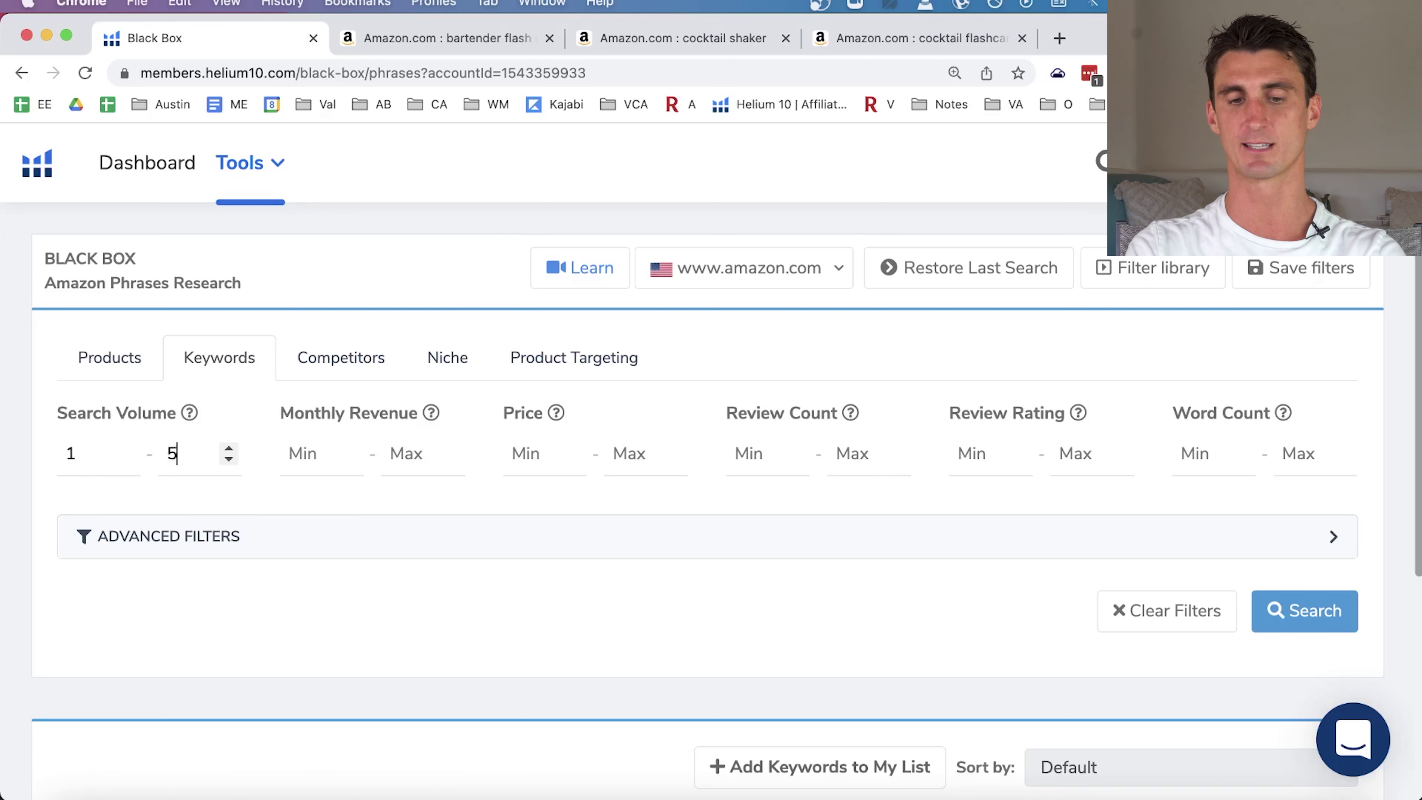
Set the keyword search's monthly revenue range to 1 to 40000 and its price range to 15 to 85.
{"action": "left_click", "coordinate": [342, 459]}
{"action": "type", "text": "1"}
{"action": "left_click", "coordinate": [416, 457]}
{"action": "type", "text": "40000"}
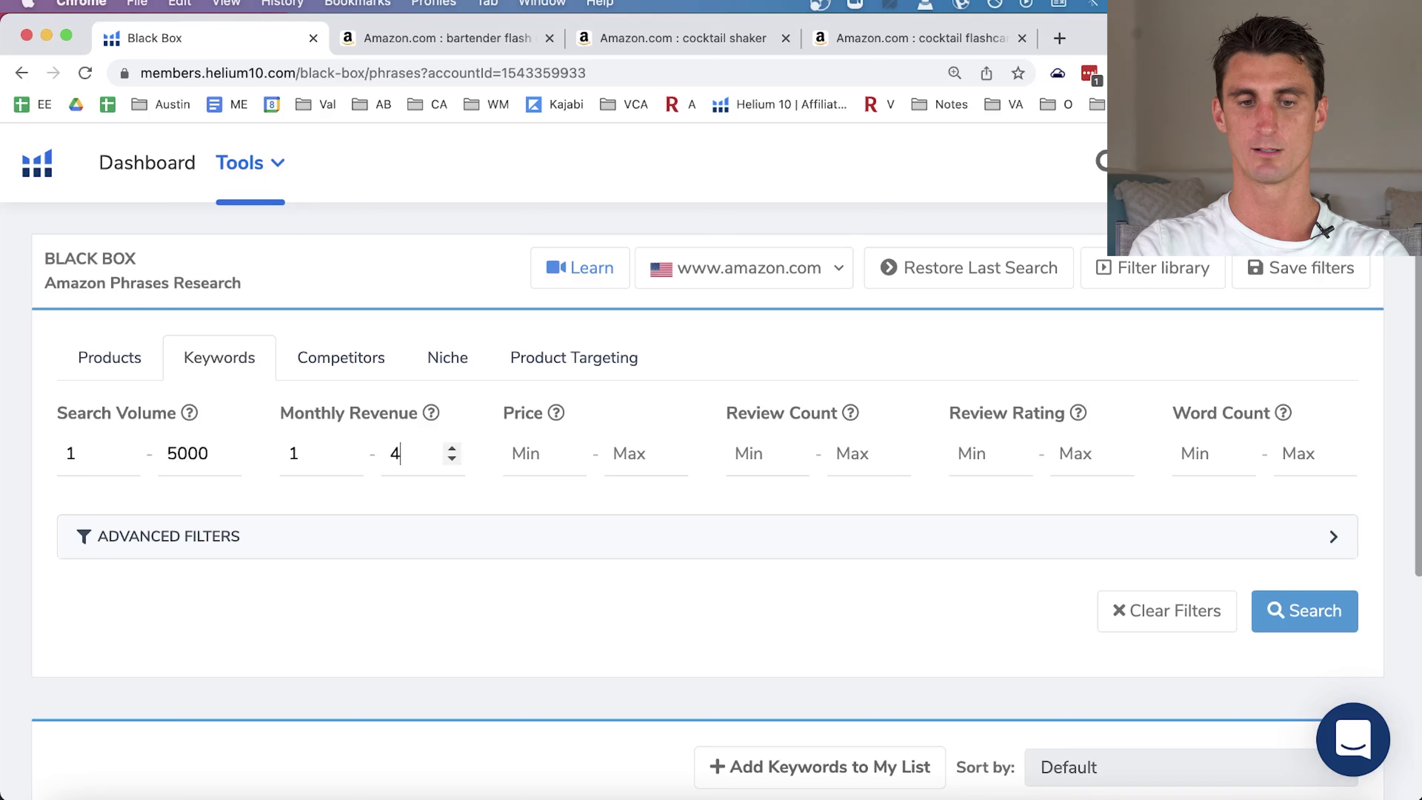
{"action": "key", "text": "Tab"}
{"action": "type", "text": "15"}
{"action": "key", "text": "Tab"}
{"action": "key", "text": "Tab"}
{"action": "type", "text": "85"}
Cap the keyword search's review count at 500 and its review rating at 3.5.
{"action": "left_click", "coordinate": [759, 458]}
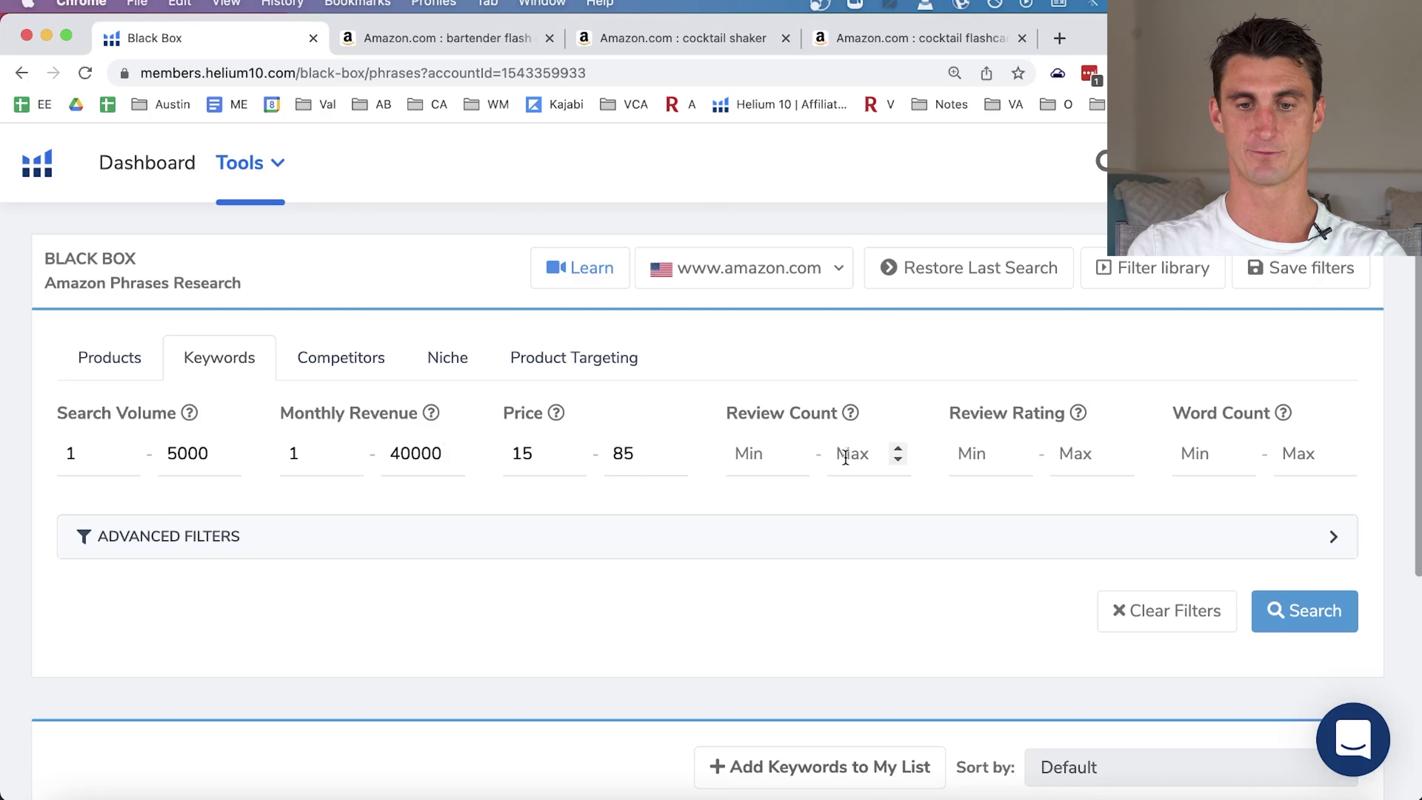
{"action": "type", "text": "500"}
{"action": "key", "text": "Tab"}
{"action": "key", "text": "Tab"}
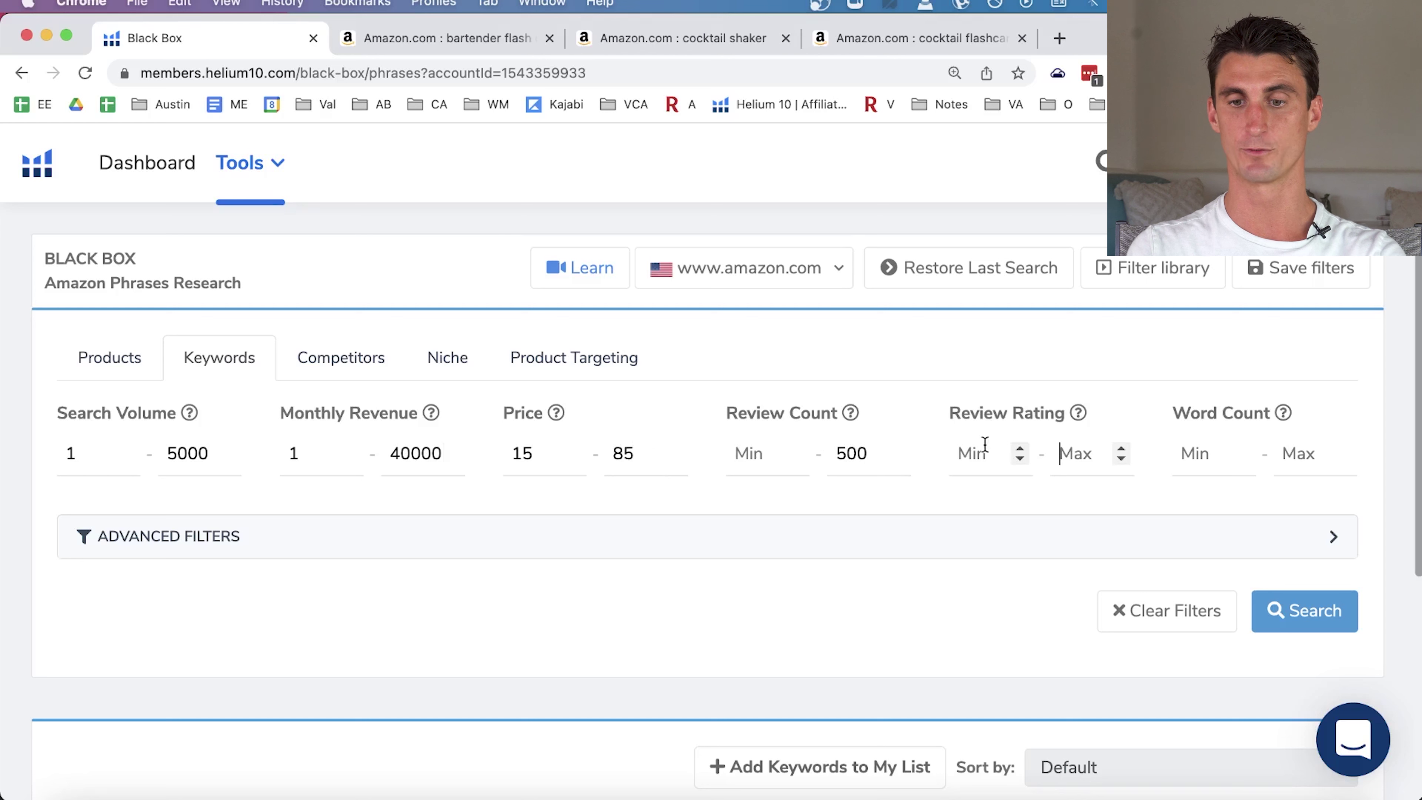
{"action": "type", "text": "3.5"}
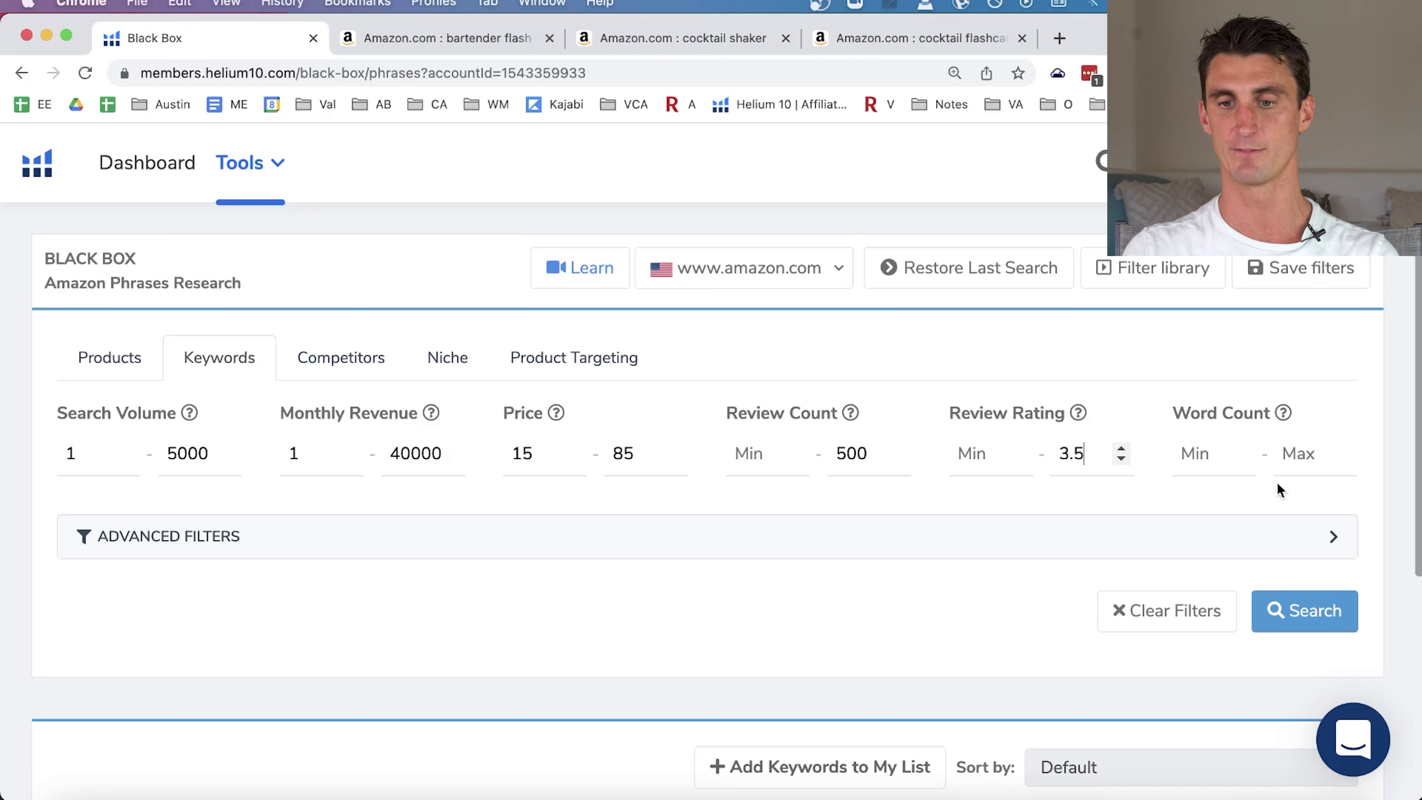
Run the filtered keyword search and examine the listed phrases' search volumes, prices and monthly revenue.
{"action": "left_click", "coordinate": [1306, 608]}
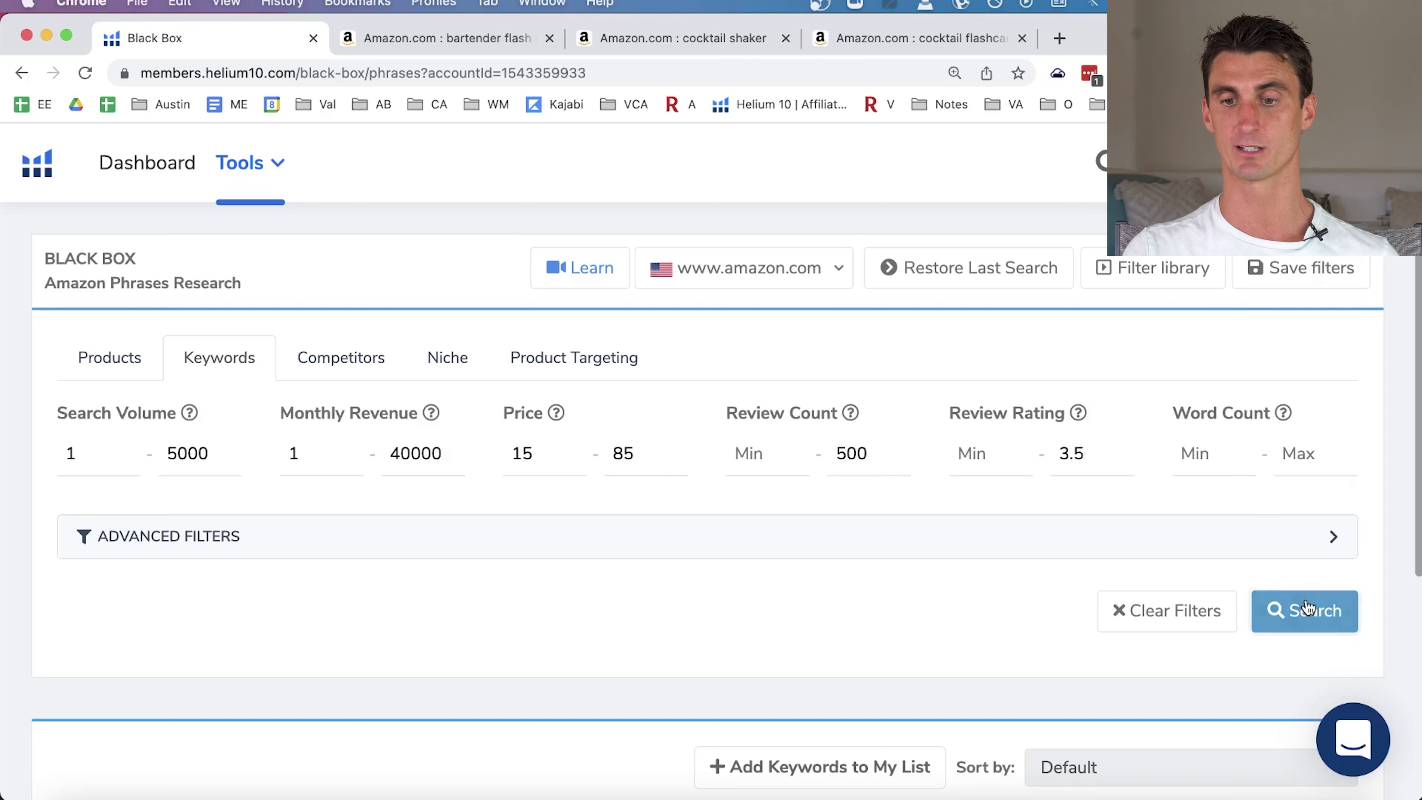
{"action": "scroll", "coordinate": [638, 683], "scroll_direction": "down", "scroll_amount": 10}
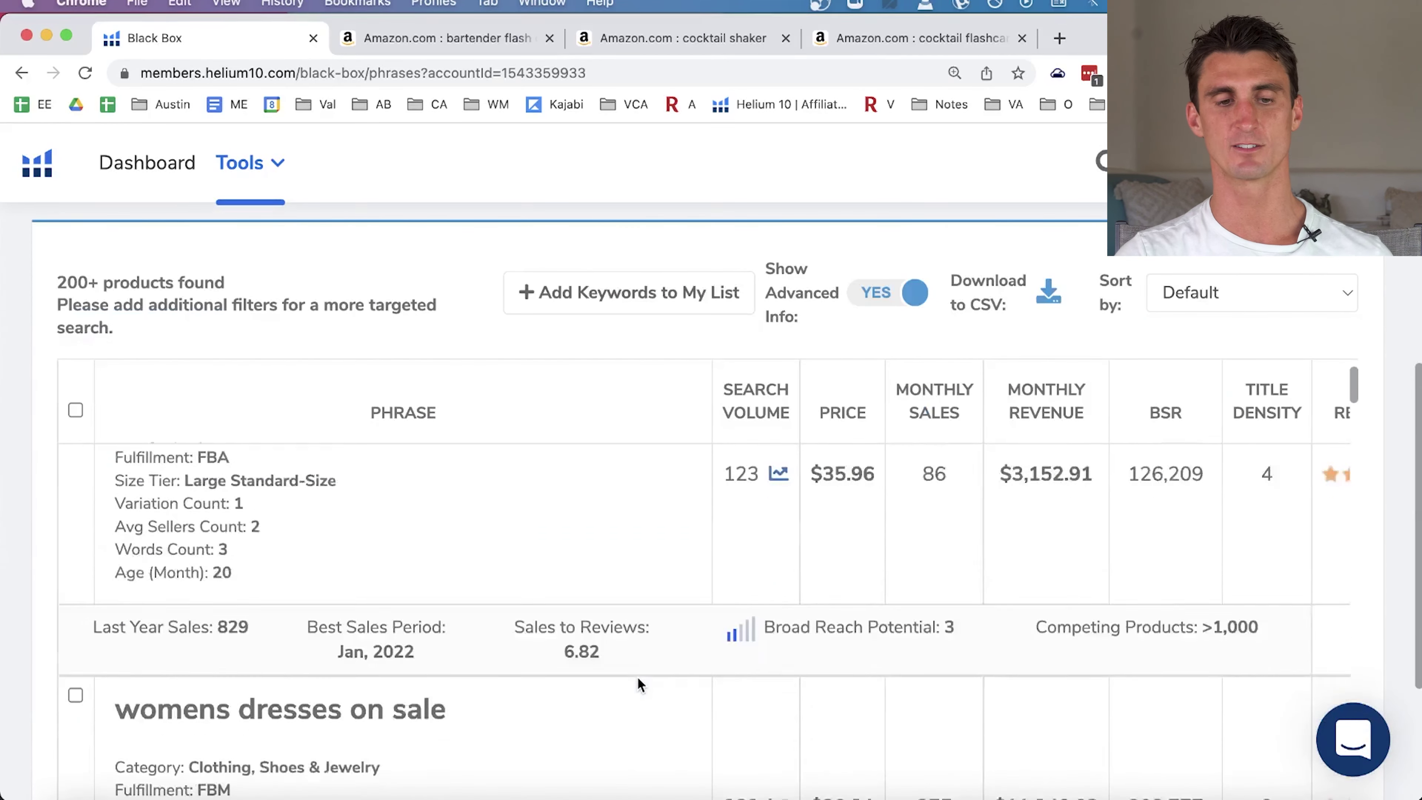
{"action": "scroll", "coordinate": [641, 683], "scroll_direction": "down", "scroll_amount": 2}
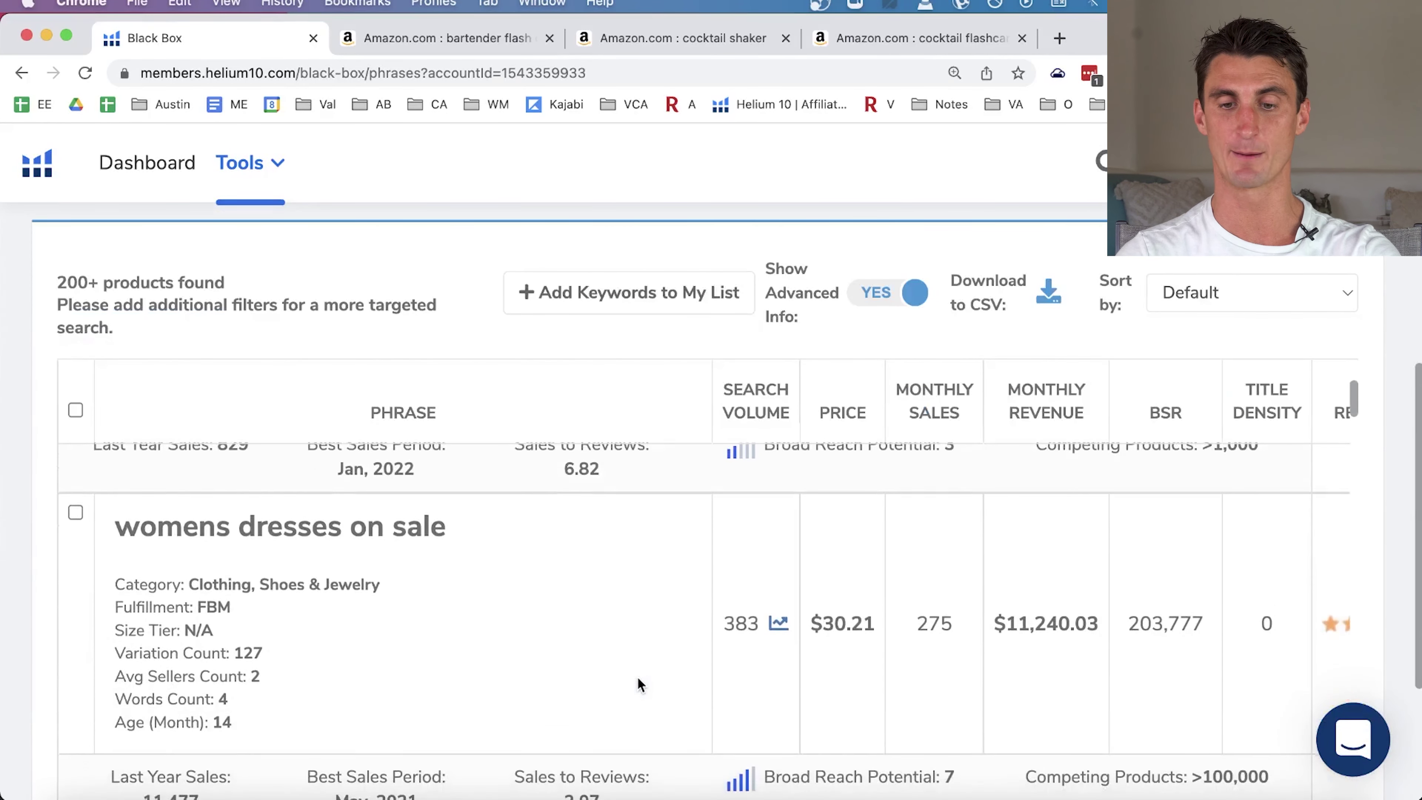
{"action": "scroll", "coordinate": [766, 591], "scroll_direction": "down", "scroll_amount": 8}
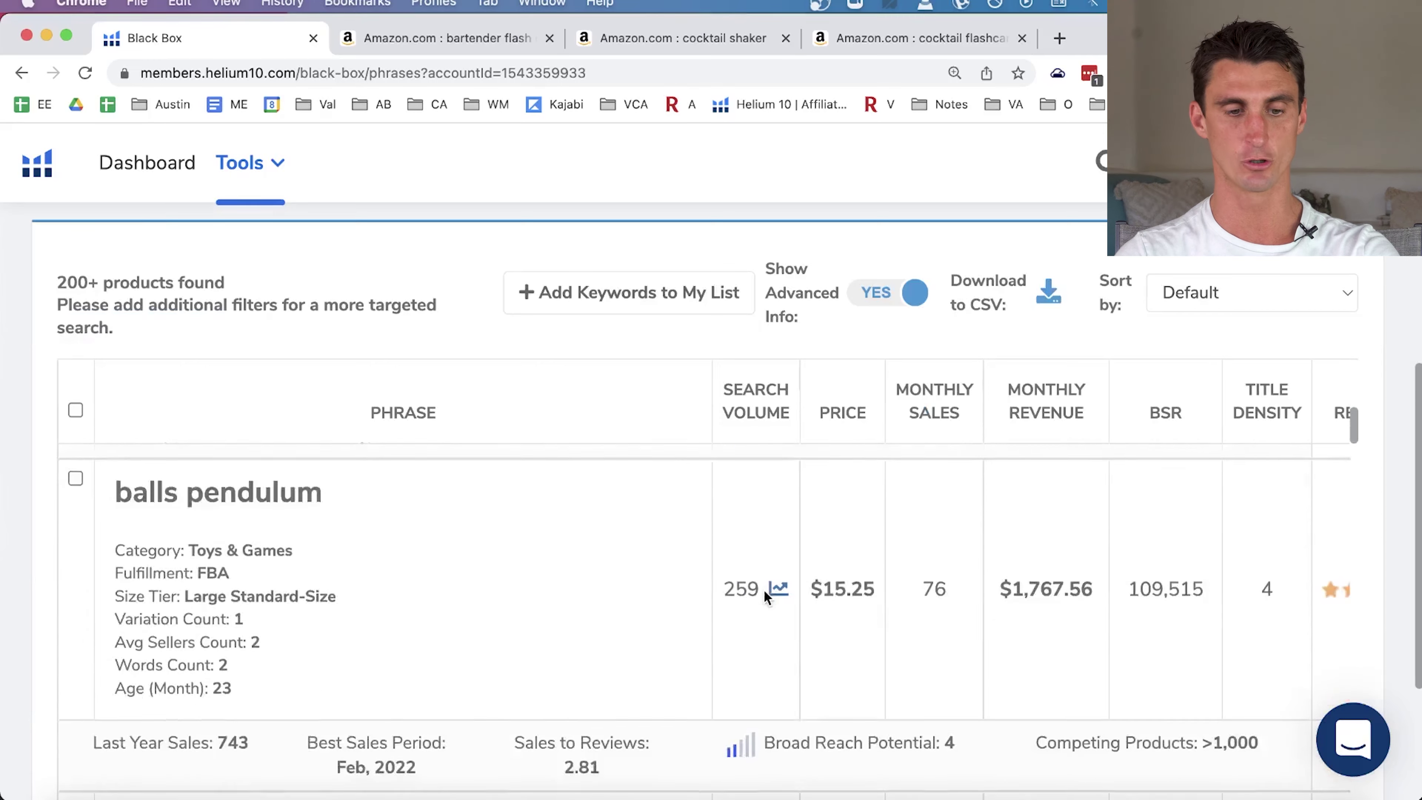
{"action": "scroll", "coordinate": [765, 592], "scroll_direction": "down", "scroll_amount": 8}
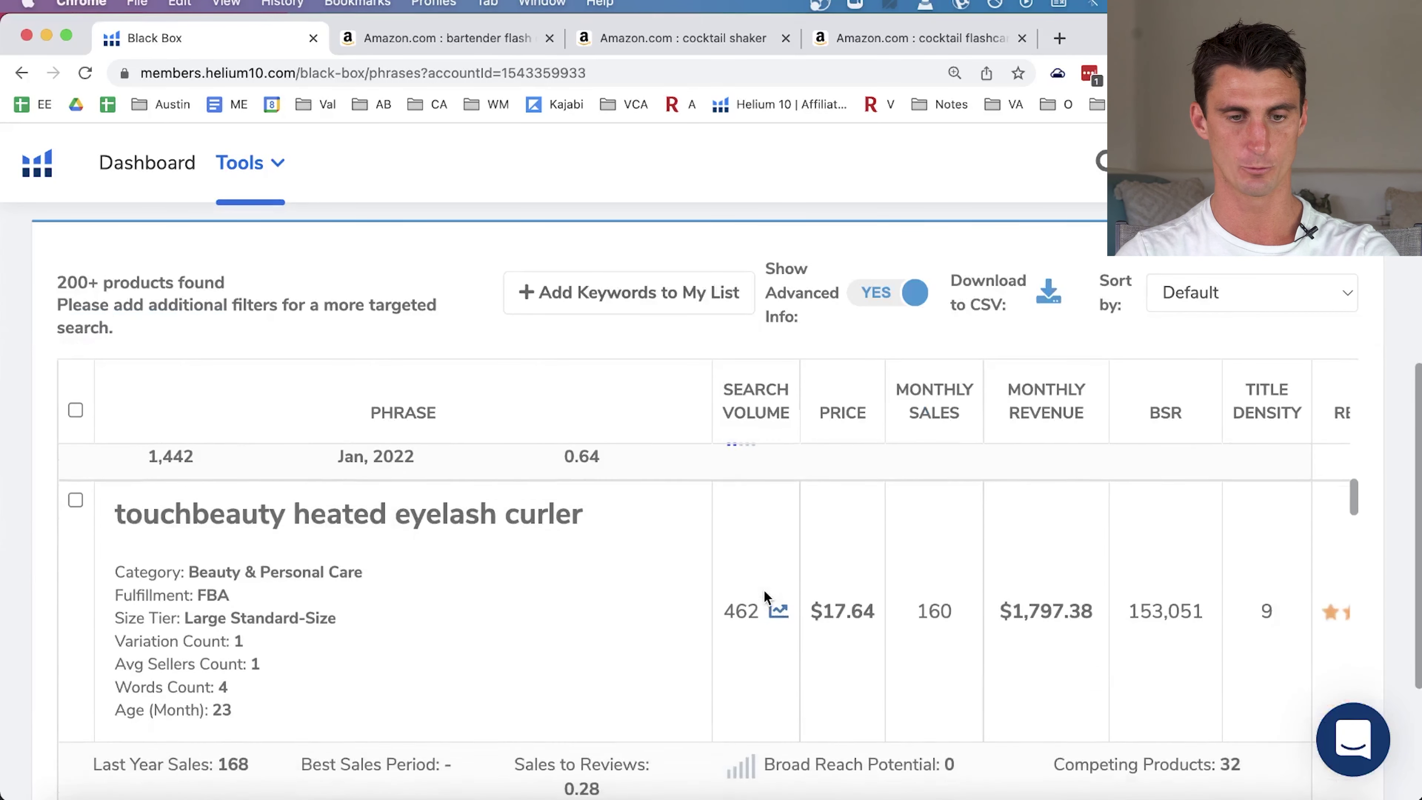
{"action": "scroll", "coordinate": [764, 592], "scroll_direction": "down", "scroll_amount": 4}
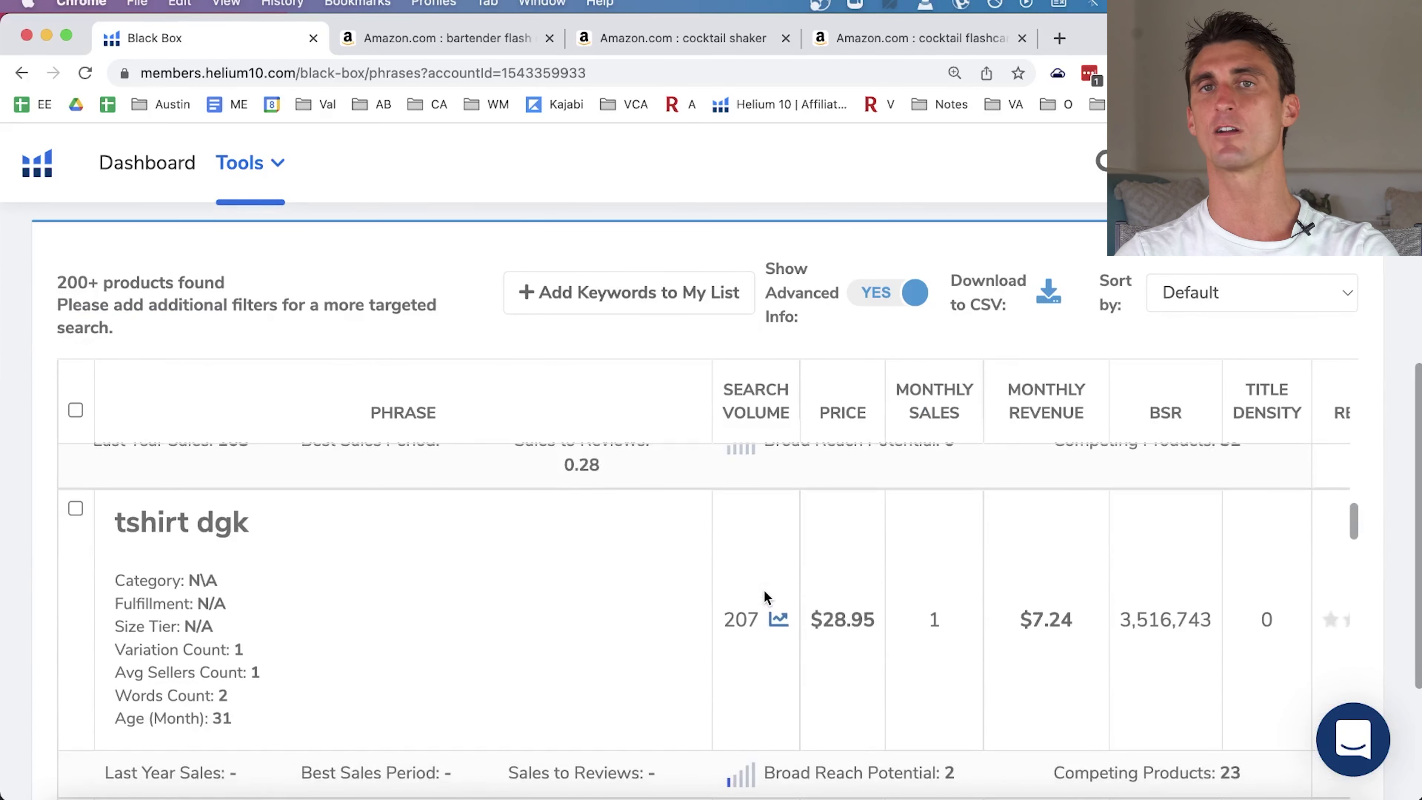
{"action": "scroll", "coordinate": [764, 592], "scroll_direction": "down", "scroll_amount": 5}
{"action": "scroll", "coordinate": [763, 589], "scroll_direction": "down", "scroll_amount": 8}
{"action": "scroll", "coordinate": [763, 589], "scroll_direction": "down", "scroll_amount": 7}
{"action": "scroll", "coordinate": [763, 589], "scroll_direction": "down", "scroll_amount": 8}
{"action": "scroll", "coordinate": [763, 589], "scroll_direction": "up", "scroll_amount": 2}
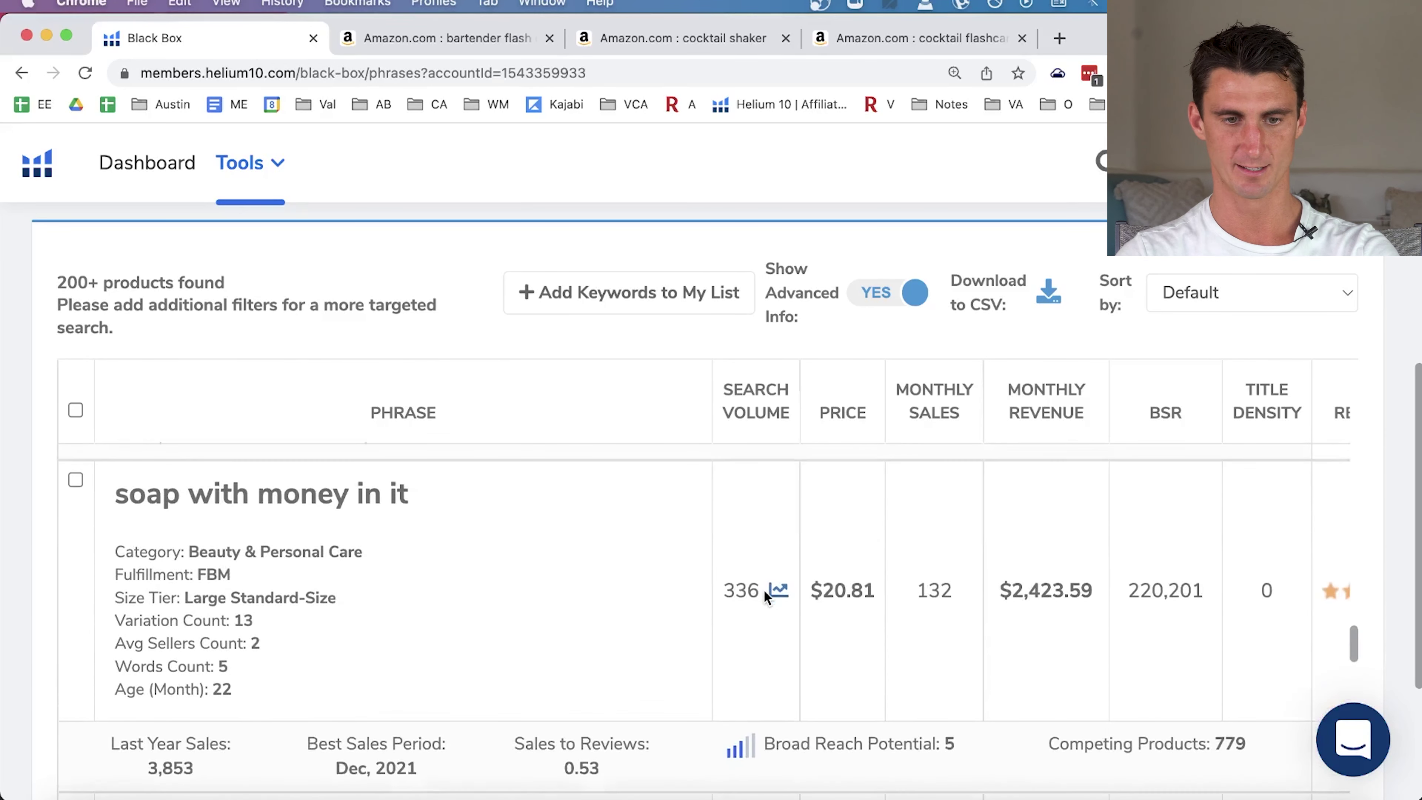
Examine the review count, rating and monthly revenue of the phrase "soap with money in it" and highlight the phrase.
{"action": "scroll", "coordinate": [725, 611], "scroll_direction": "right", "scroll_amount": 3}
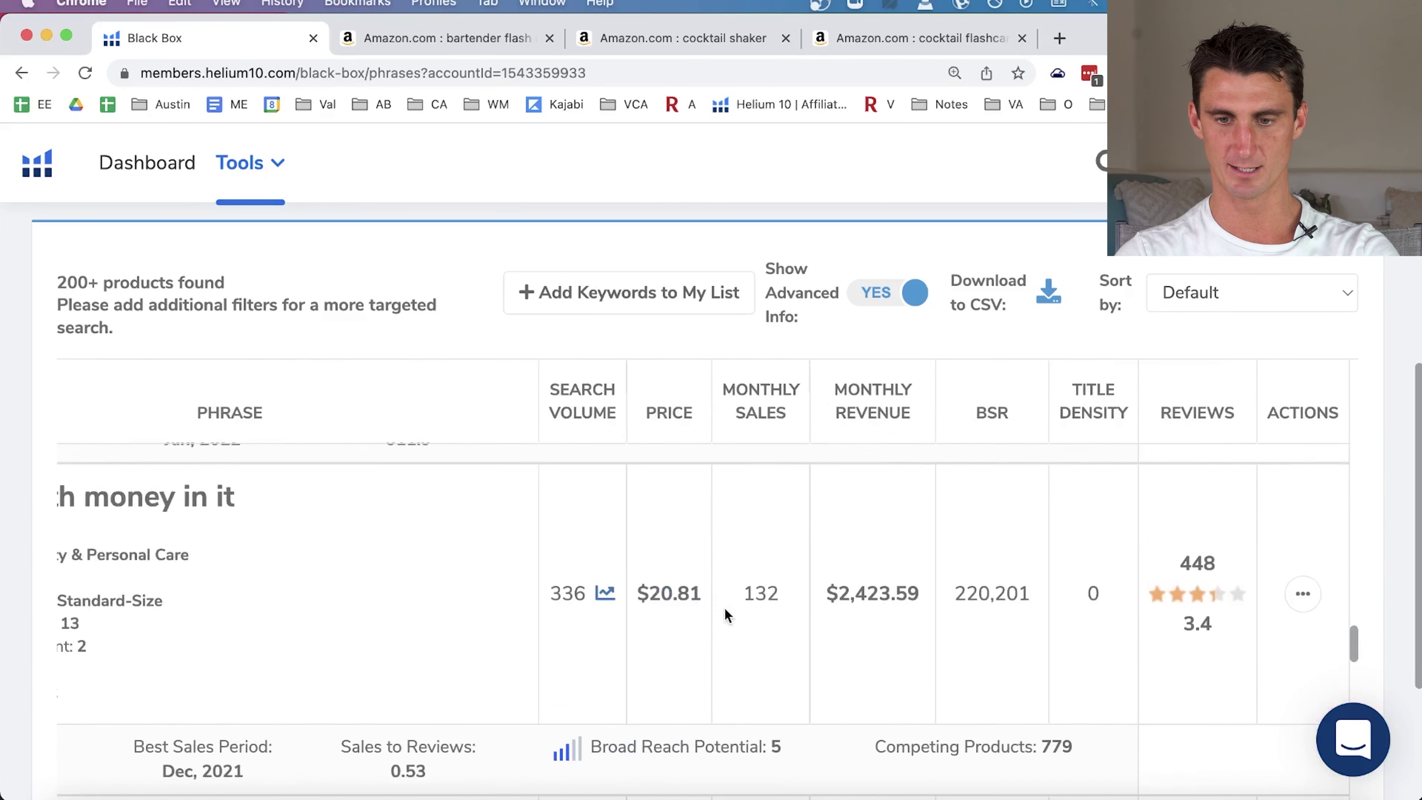
{"action": "triple_click", "coordinate": [881, 596]}
{"action": "left_click", "coordinate": [229, 522]}
{"action": "scroll", "coordinate": [217, 527], "scroll_direction": "left", "scroll_amount": 3}
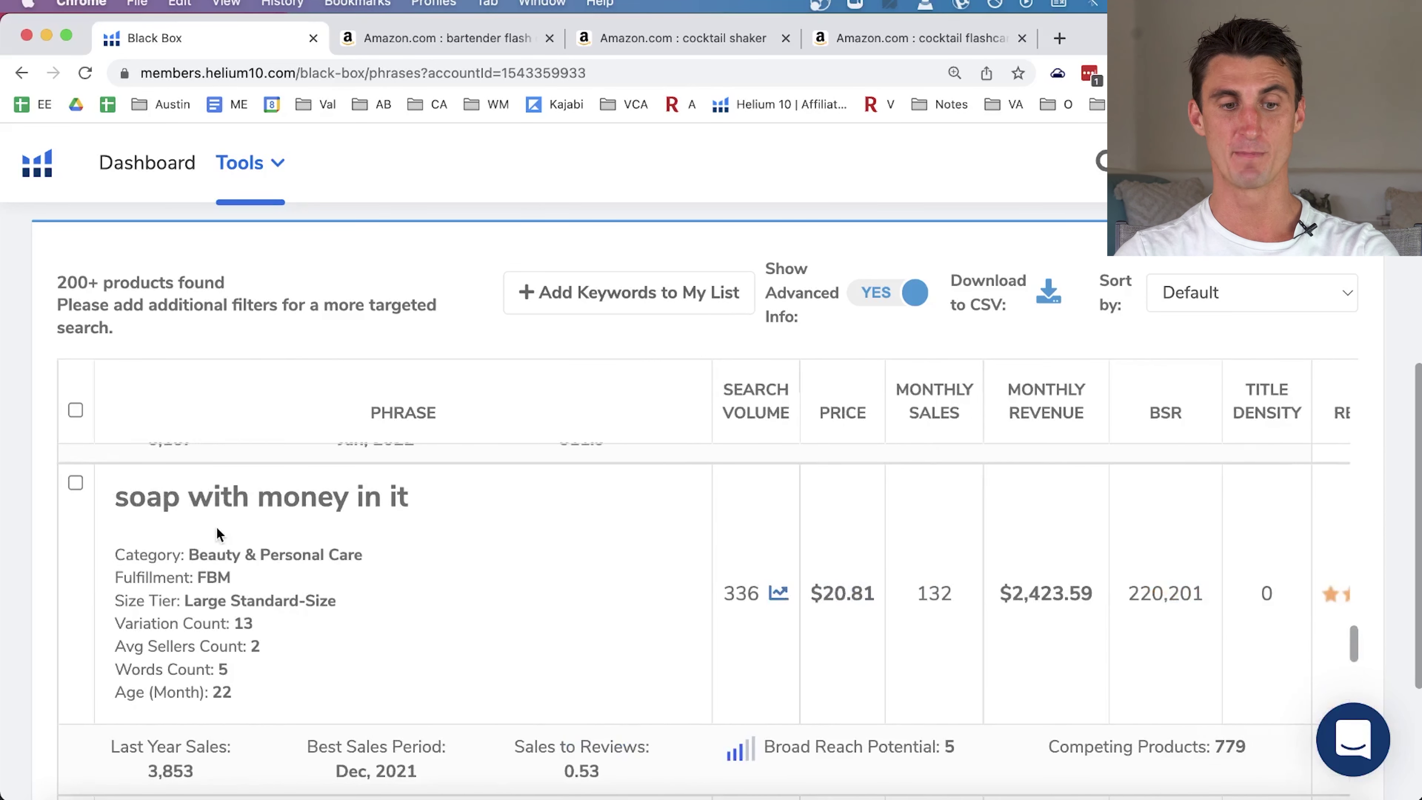
{"action": "triple_click", "coordinate": [290, 509]}
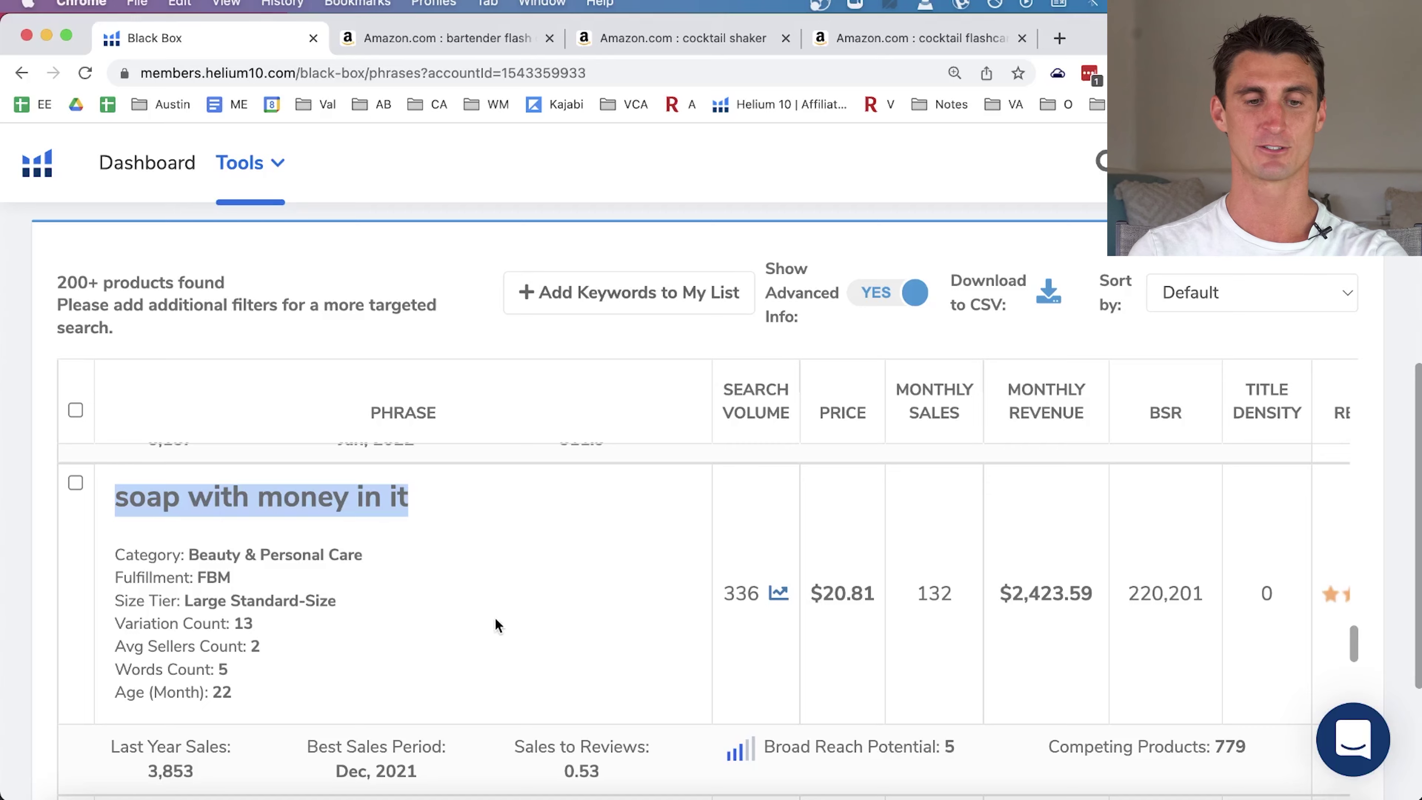
Look through more keyword results and highlight the phrase "gps smart watch for kids".
{"action": "scroll", "coordinate": [495, 608], "scroll_direction": "down", "scroll_amount": 10}
{"action": "scroll", "coordinate": [497, 610], "scroll_direction": "down", "scroll_amount": 15}
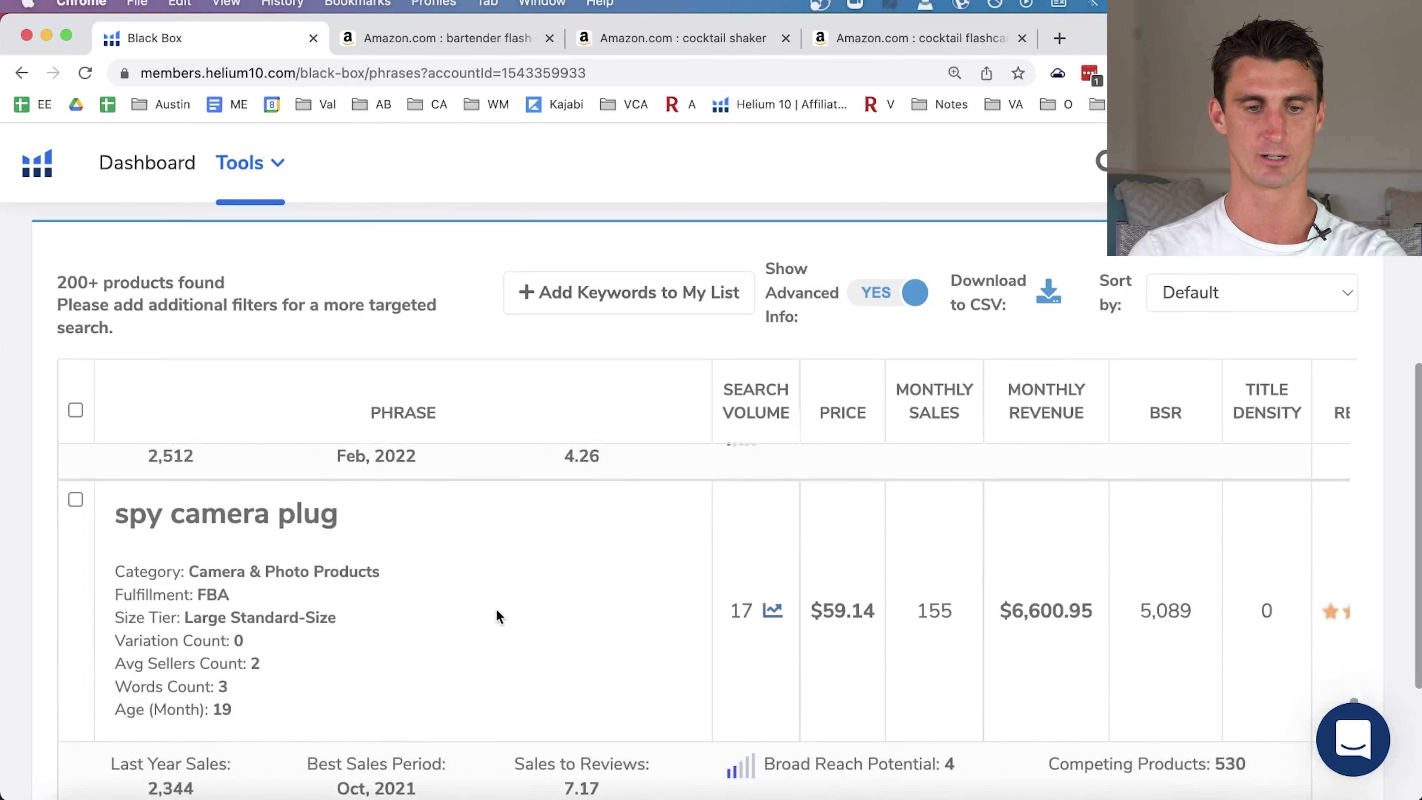
{"action": "scroll", "coordinate": [495, 608], "scroll_direction": "down", "scroll_amount": 8}
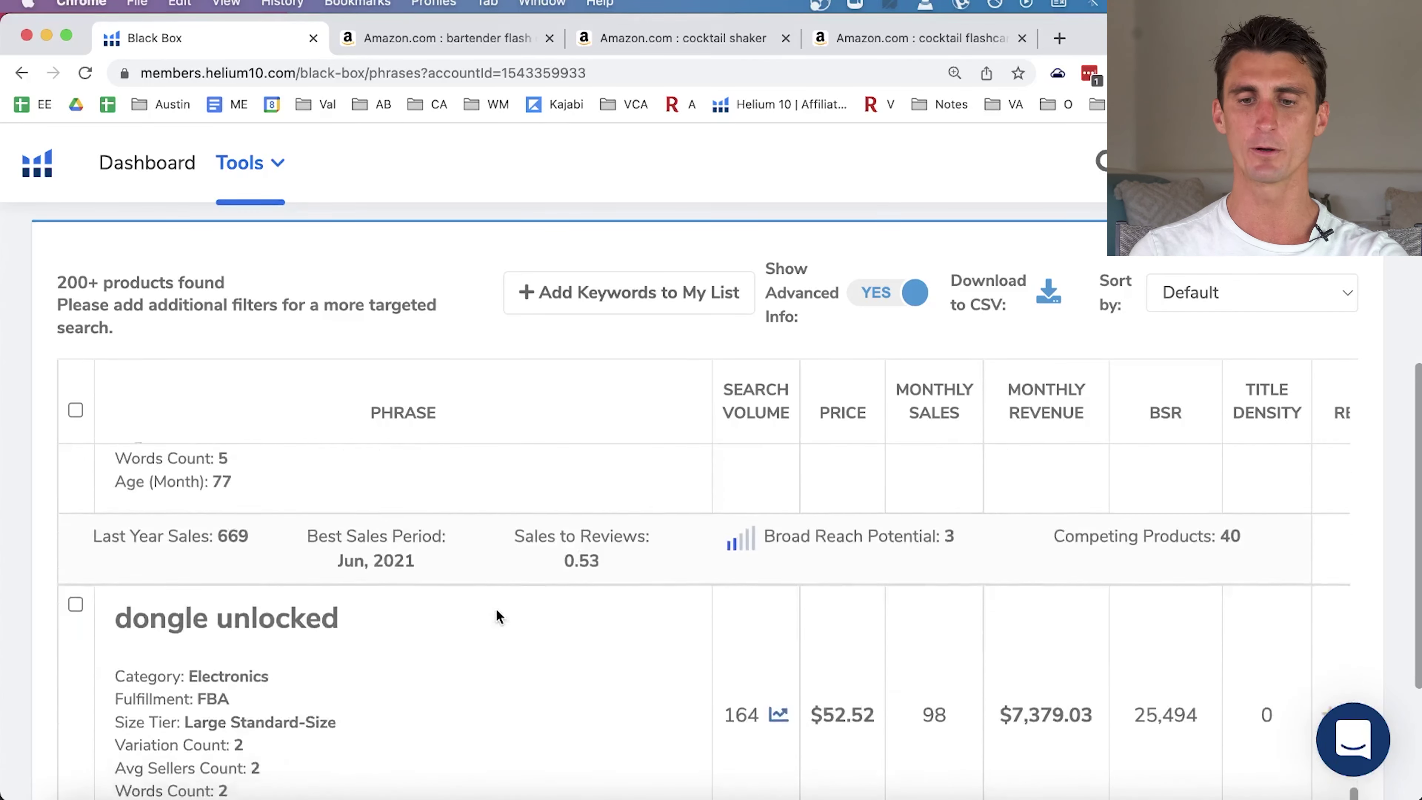
{"action": "scroll", "coordinate": [500, 599], "scroll_direction": "up", "scroll_amount": 1}
{"action": "scroll", "coordinate": [500, 599], "scroll_direction": "down", "scroll_amount": 5}
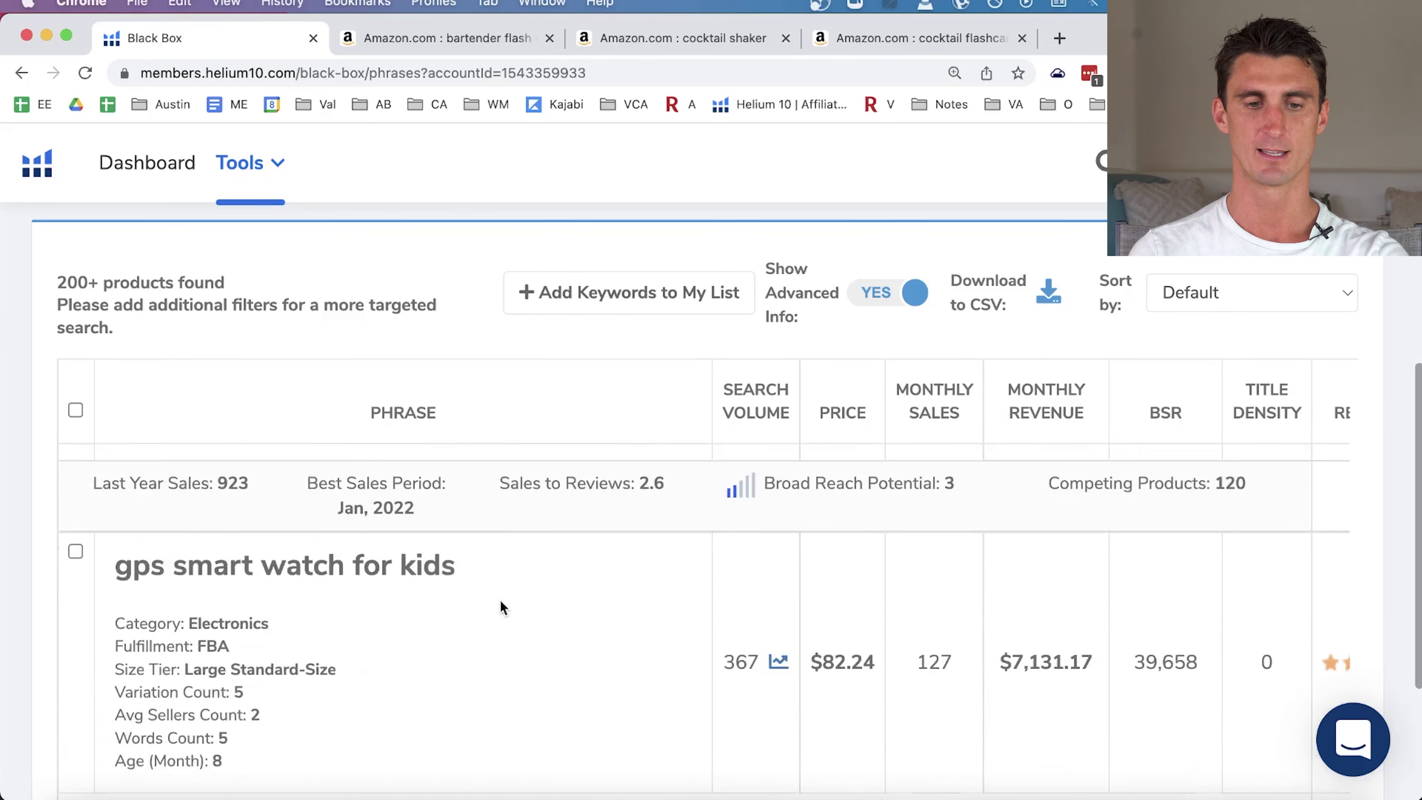
{"action": "double_click", "coordinate": [397, 543]}
{"action": "triple_click", "coordinate": [398, 542]}
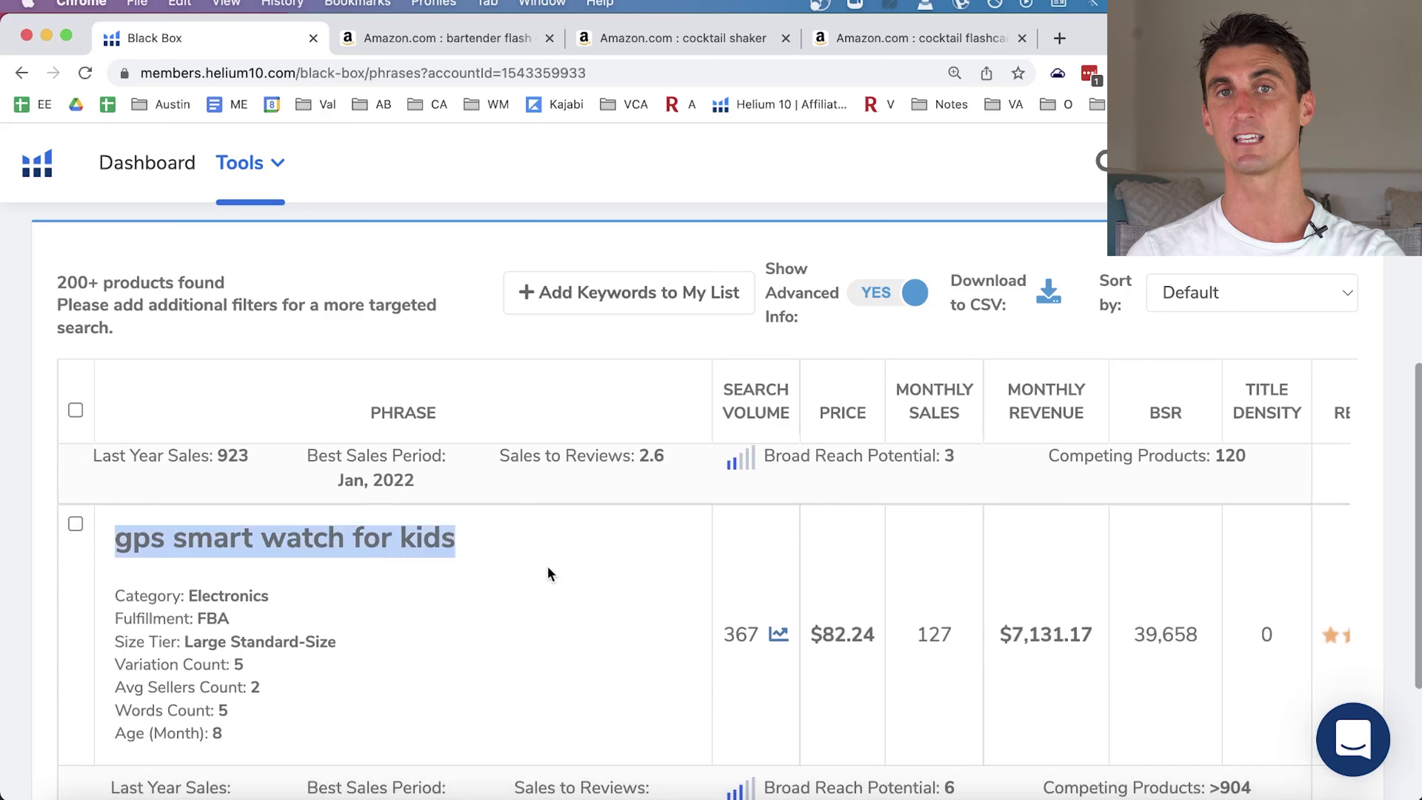
Open the Trendster trends checker and look at its ASIN and keyword fields.
{"action": "left_click", "coordinate": [278, 164]}
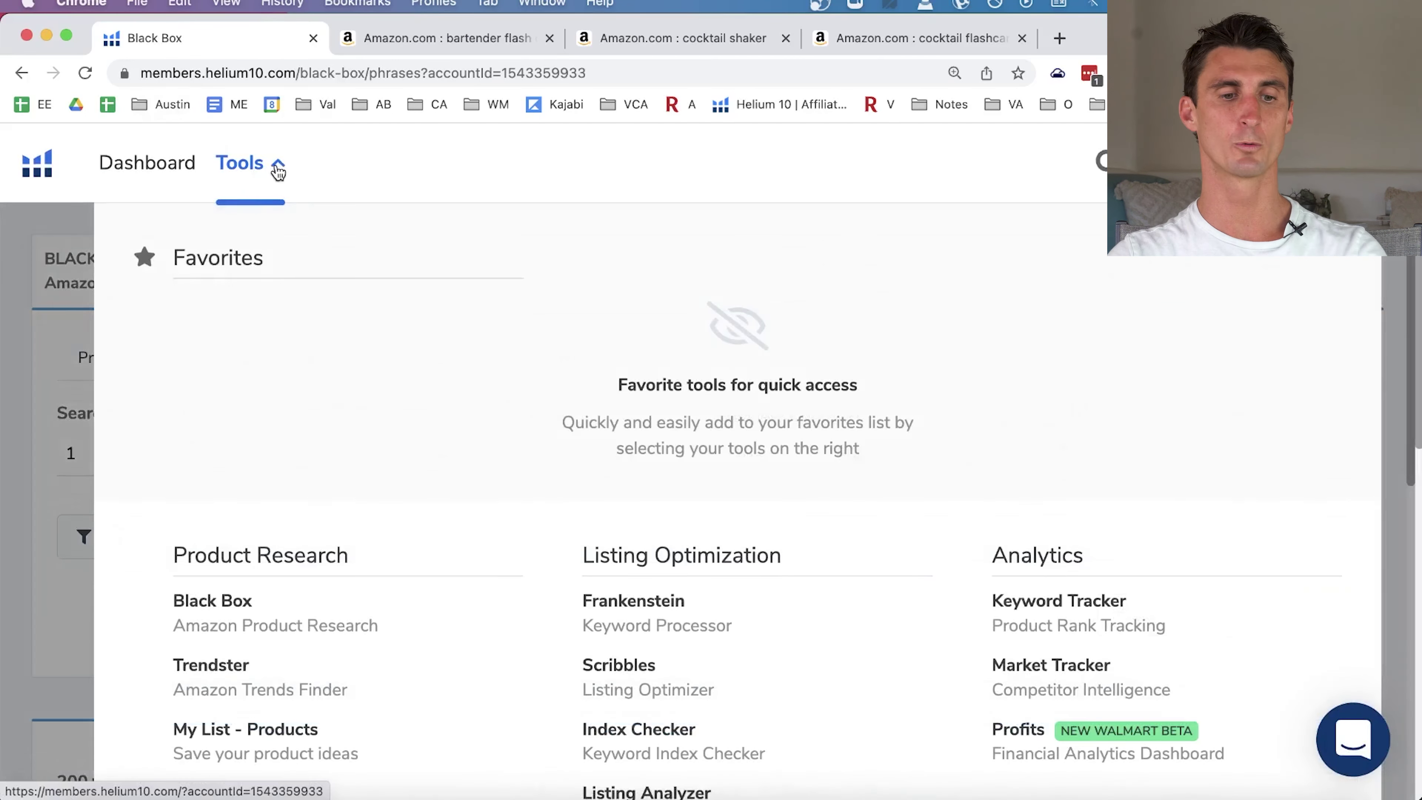
{"action": "left_click", "coordinate": [212, 667]}
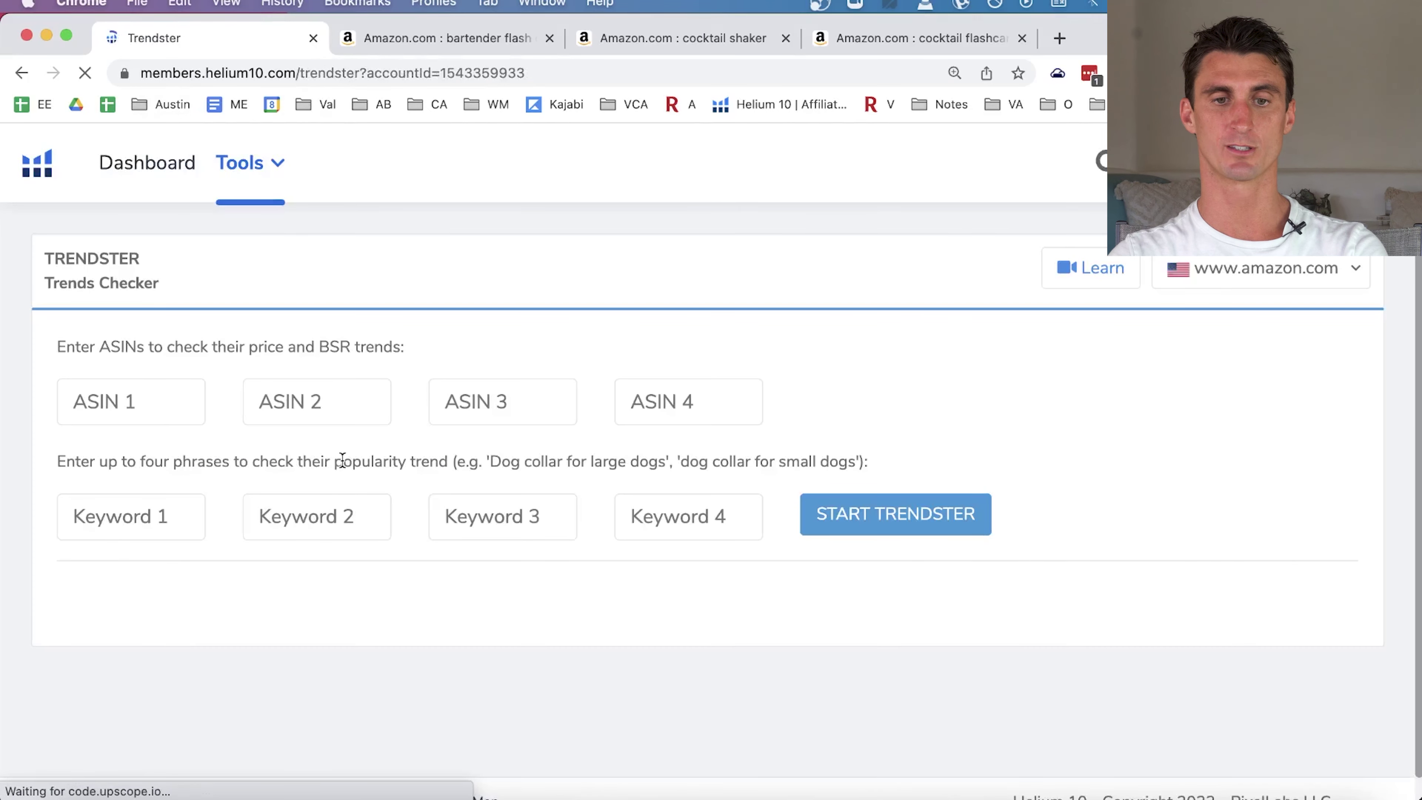
{"action": "left_click", "coordinate": [158, 522]}
{"action": "left_click", "coordinate": [158, 397]}
{"action": "left_click", "coordinate": [356, 404]}
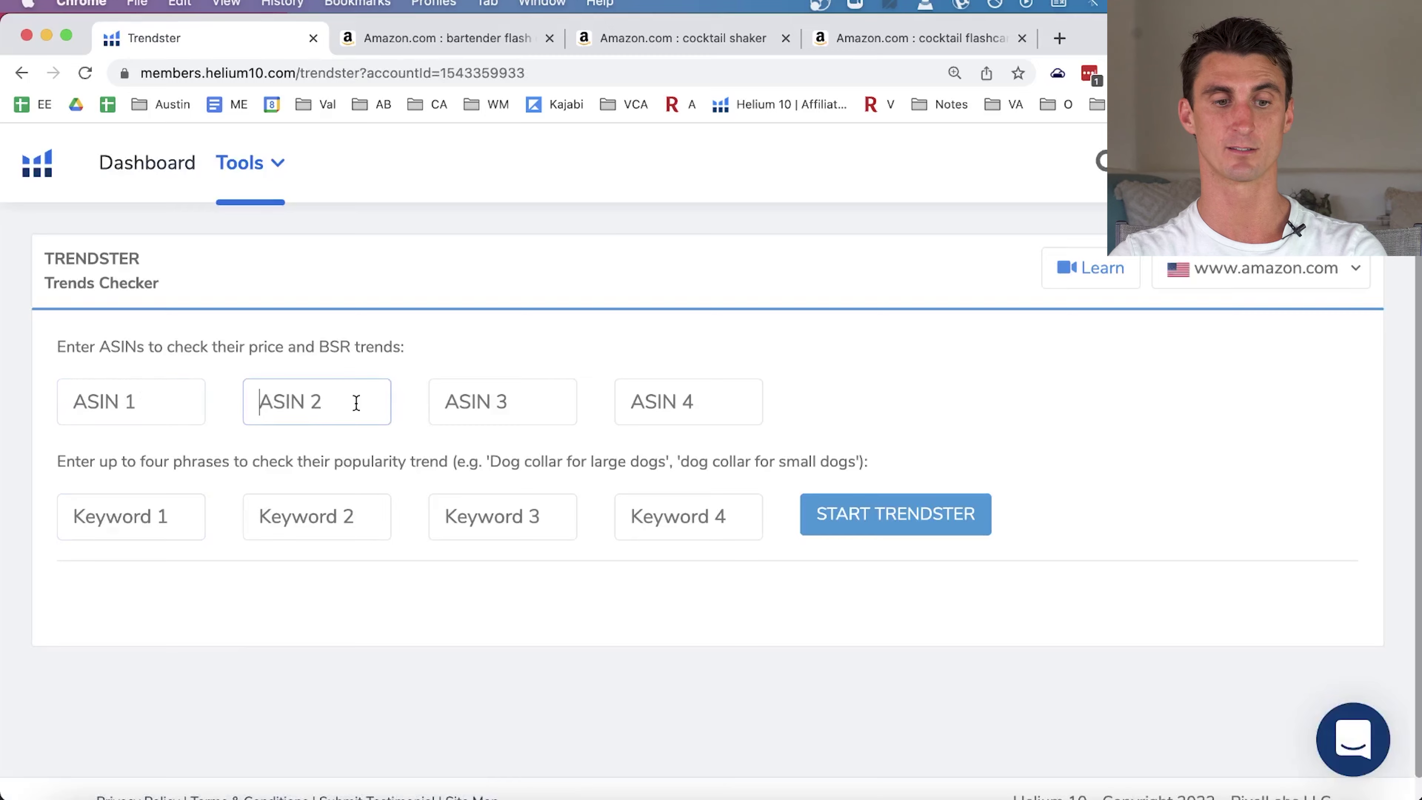
From the Amazon cocktail shaker results, open the 24oz Cocktail Shaker Bar Set and the TAHAILIN Cocktail Shaker in separate tabs.
{"action": "left_click", "coordinate": [700, 34]}
{"action": "scroll", "coordinate": [678, 420], "scroll_direction": "down", "scroll_amount": 5}
{"action": "scroll", "coordinate": [679, 419], "scroll_direction": "up", "scroll_amount": 10}
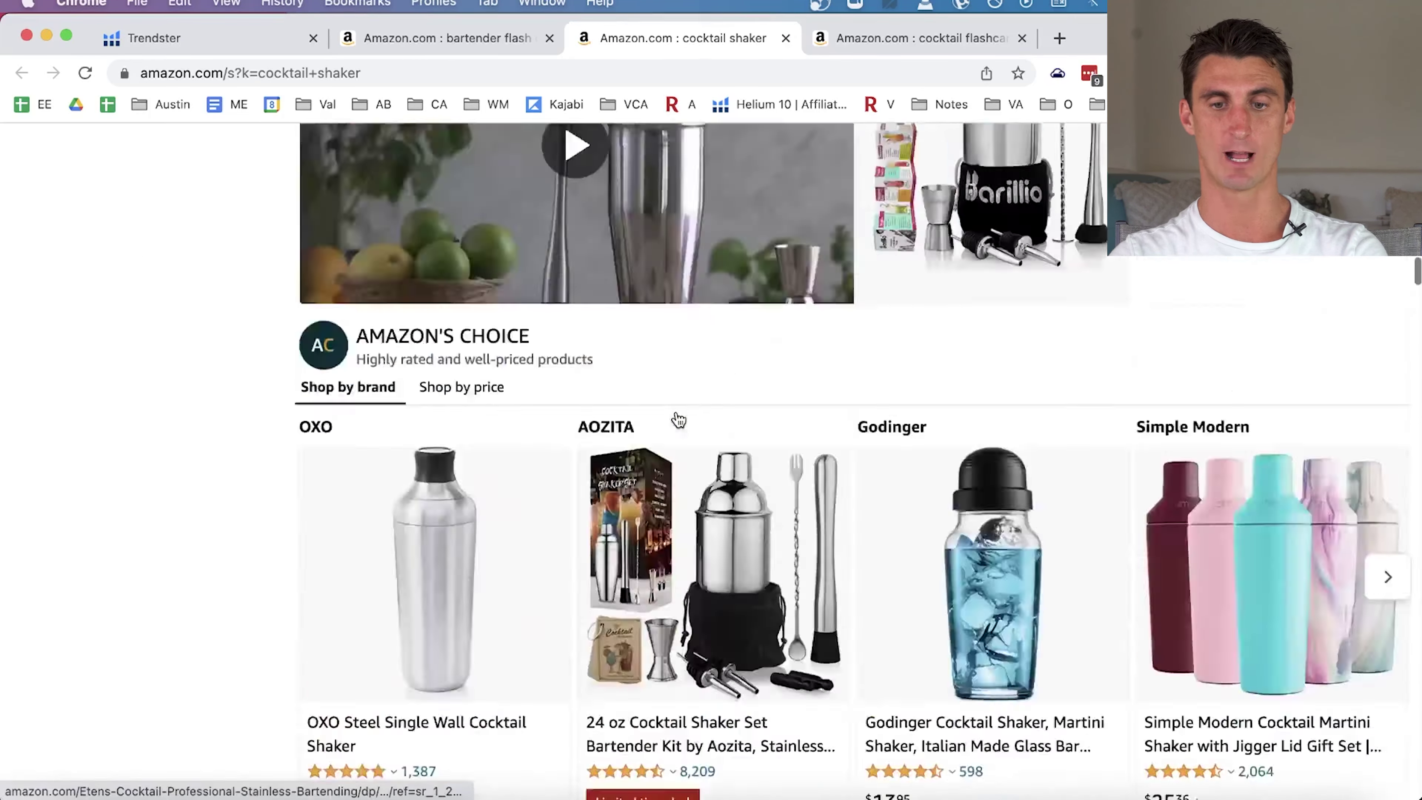
{"action": "scroll", "coordinate": [678, 420], "scroll_direction": "down", "scroll_amount": 5}
{"action": "scroll", "coordinate": [677, 418], "scroll_direction": "down", "scroll_amount": 5}
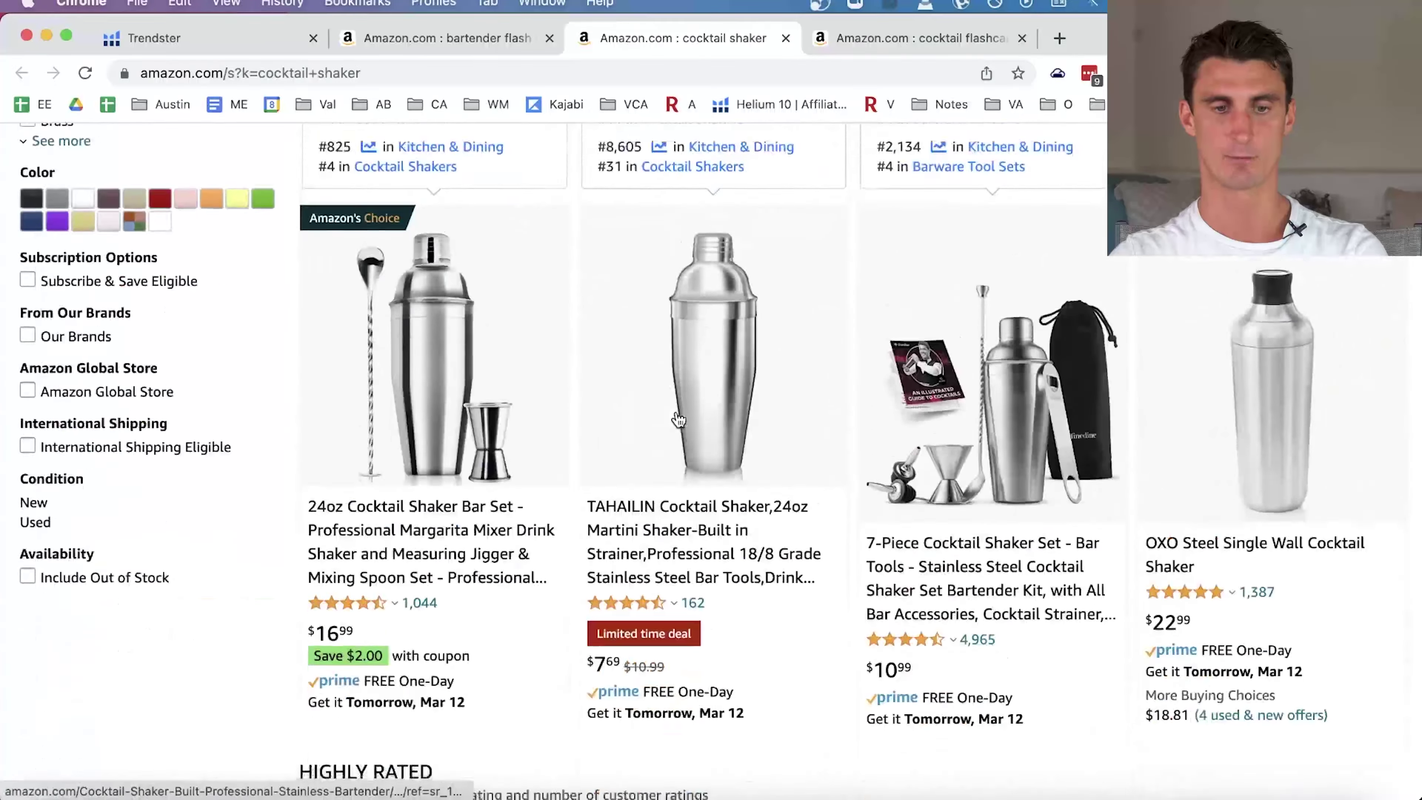
{"action": "left_click", "coordinate": [448, 447], "text": "super"}
{"action": "left_click", "coordinate": [725, 471], "text": "super"}
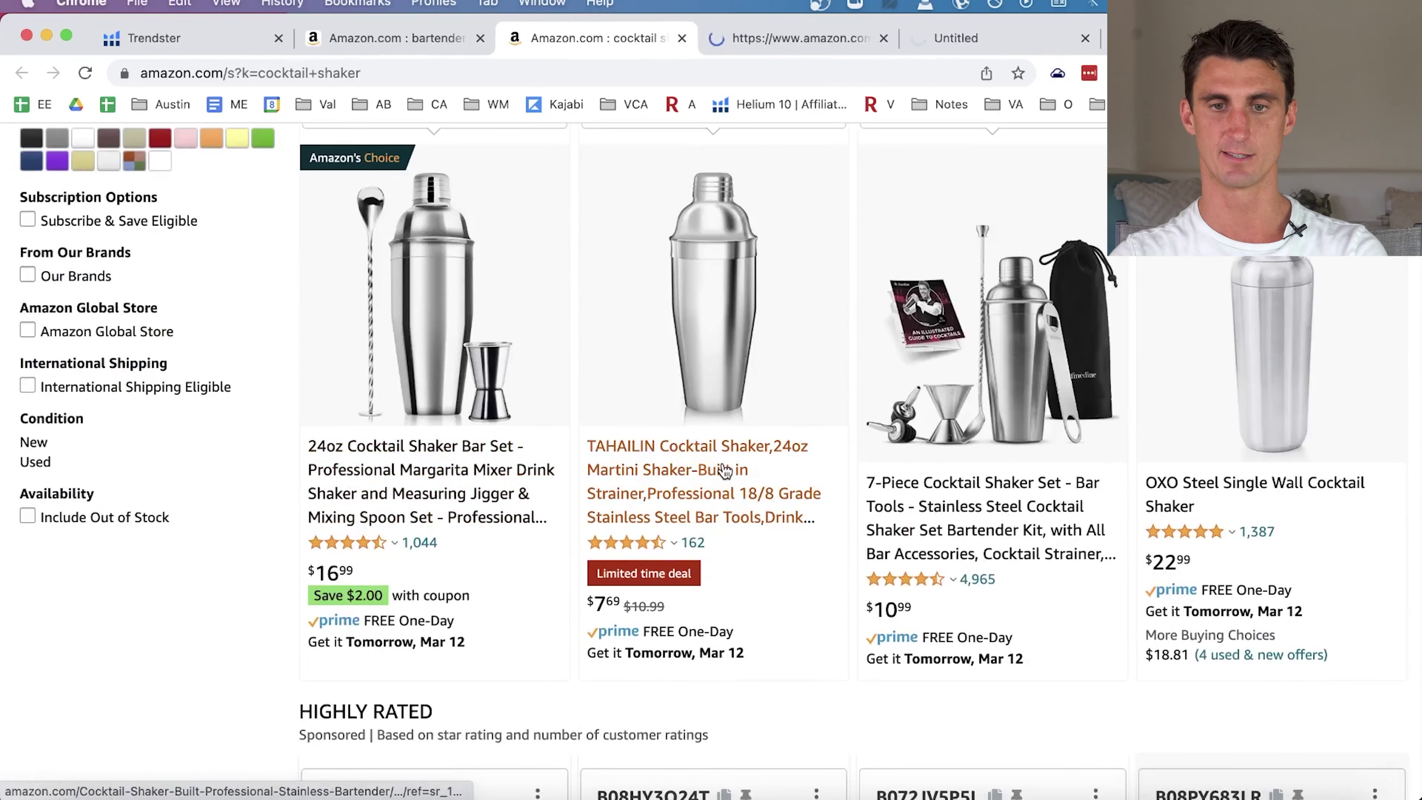
Copy the ASIN B08PY683LR from the 24oz Cocktail Shaker Bar Set's address and enter it as Trendster's first ASIN.
{"action": "left_click", "coordinate": [801, 38]}
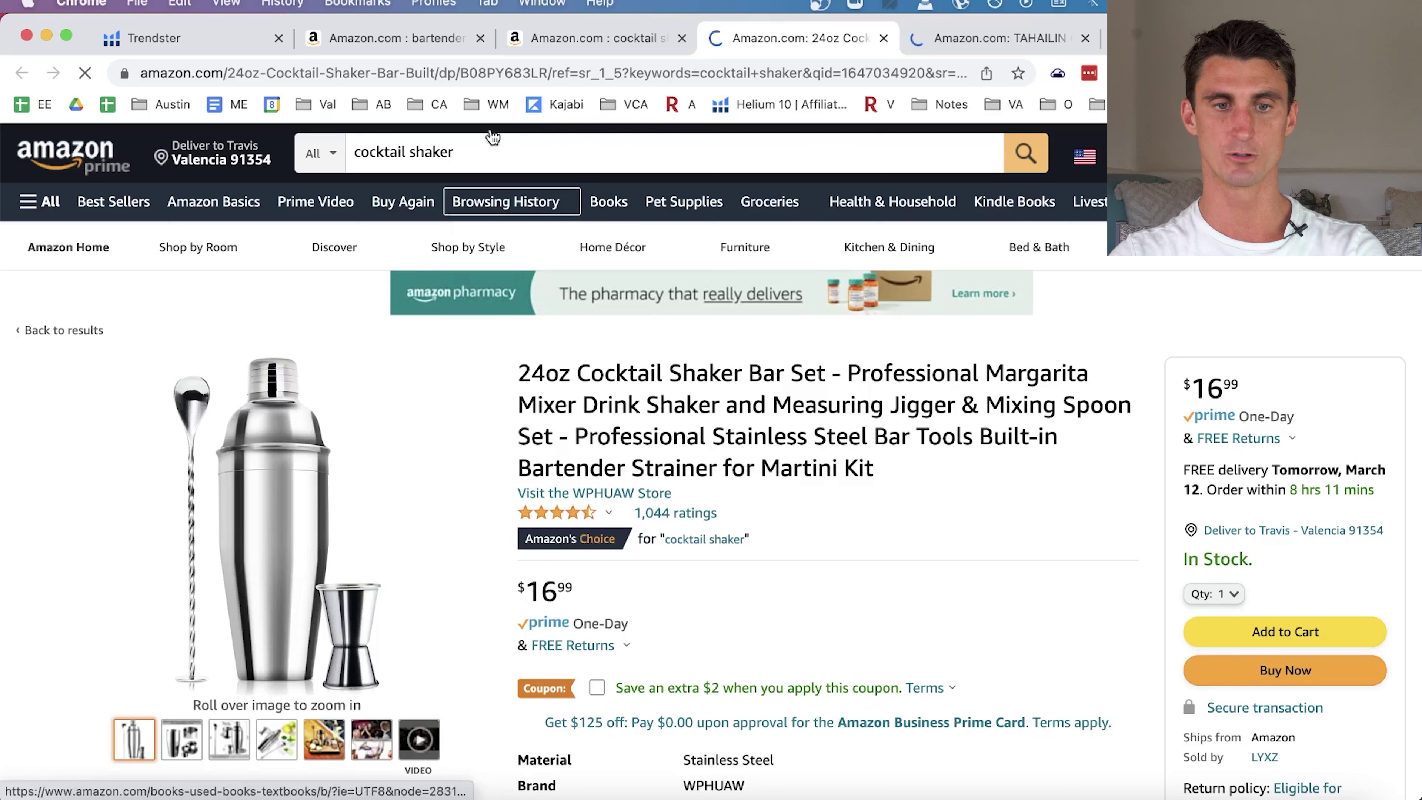
{"action": "double_click", "coordinate": [512, 72]}
{"action": "key", "text": "super+c"}
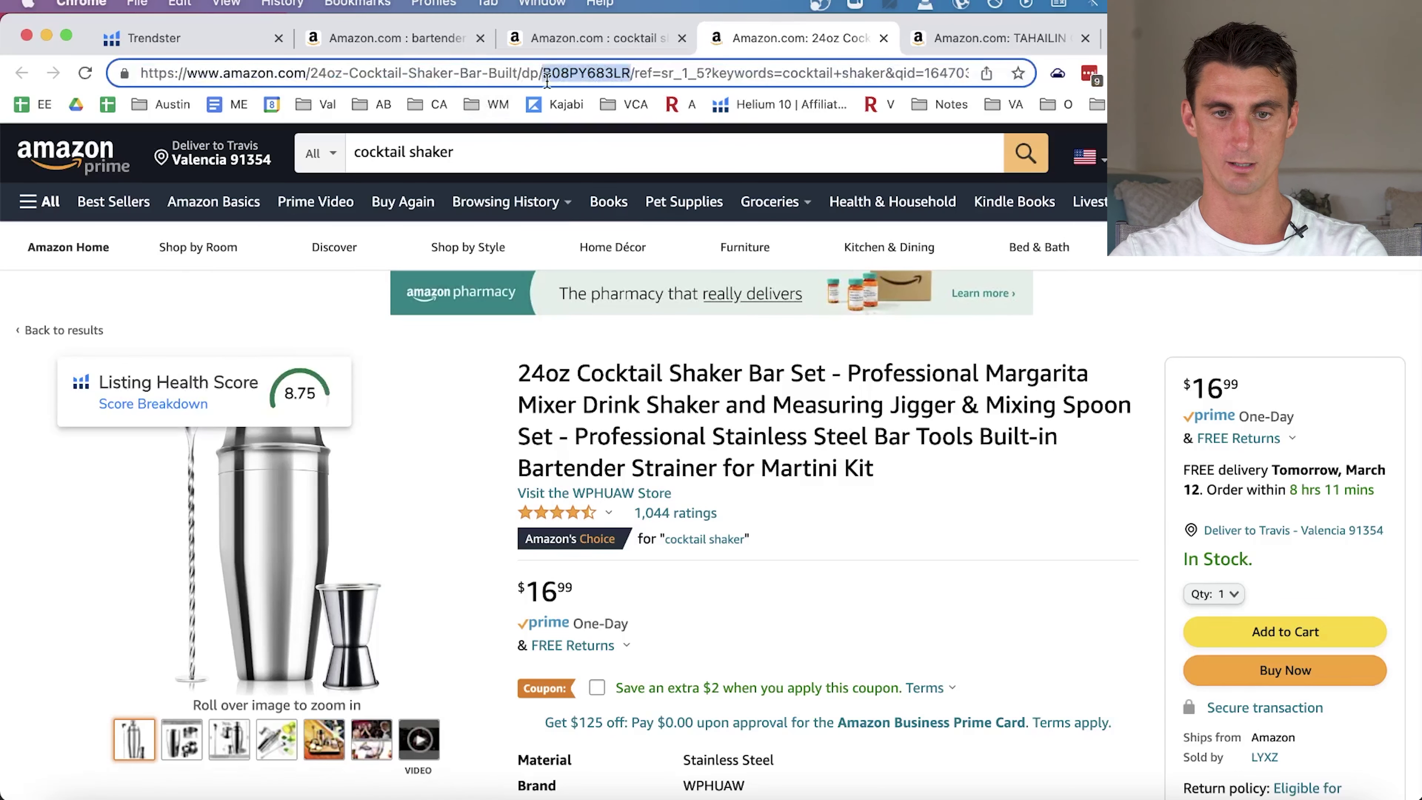
{"action": "left_click", "coordinate": [227, 39]}
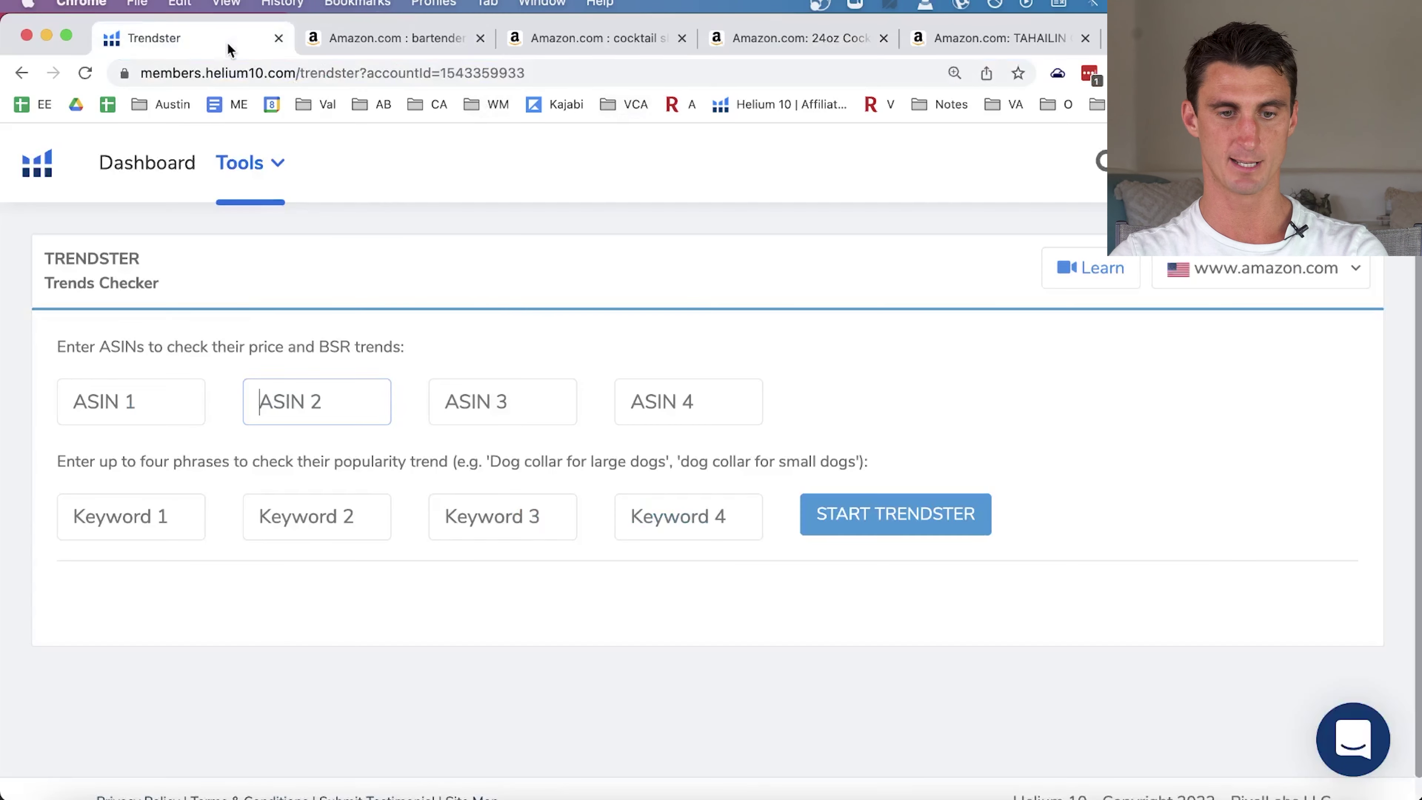
{"action": "left_click", "coordinate": [111, 389]}
{"action": "key", "text": "super+v"}
Copy the ASIN from the TAHAILIN shaker's address and find "asin" in the page's product information.
{"action": "left_click", "coordinate": [991, 38]}
{"action": "double_click", "coordinate": [739, 73]}
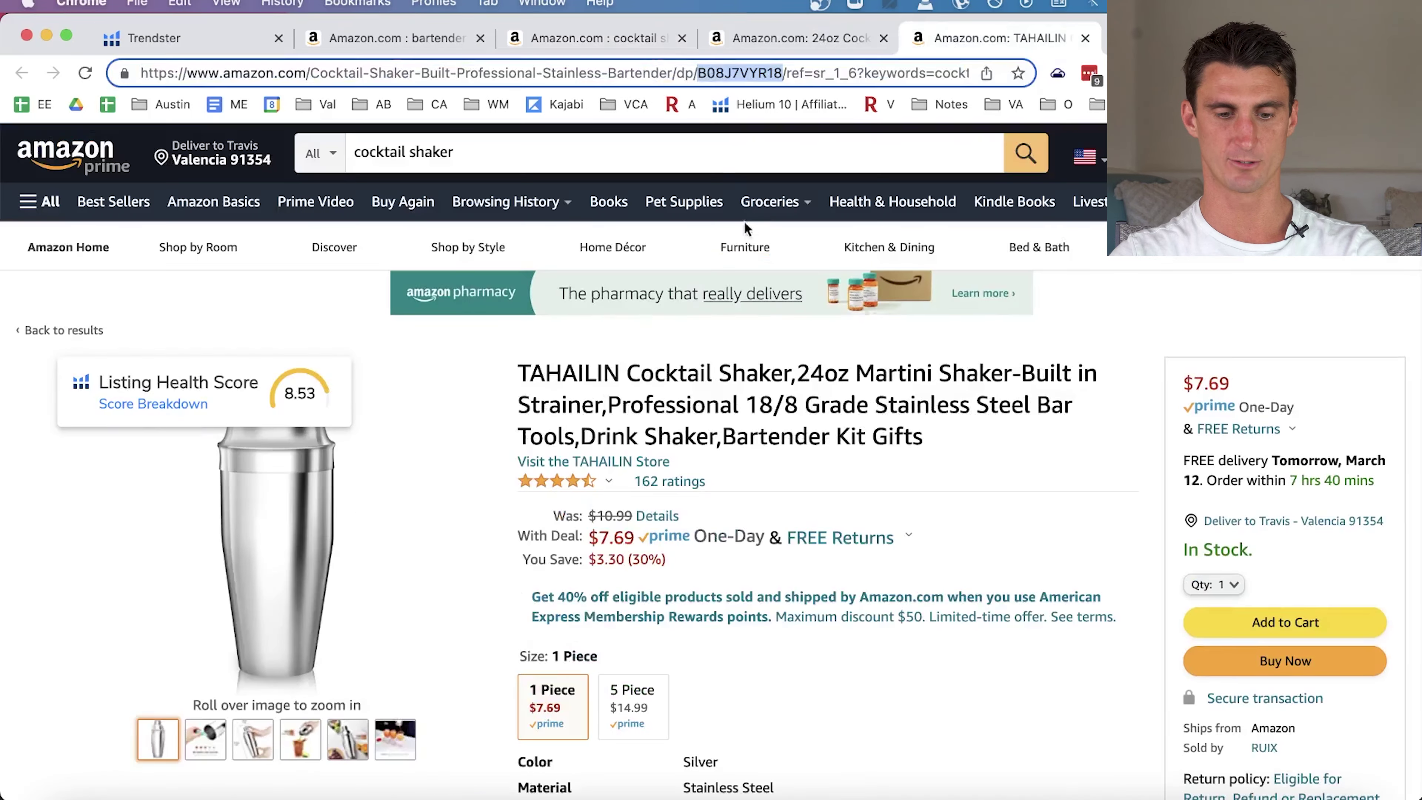
{"action": "mouse_move", "coordinate": [745, 247]}
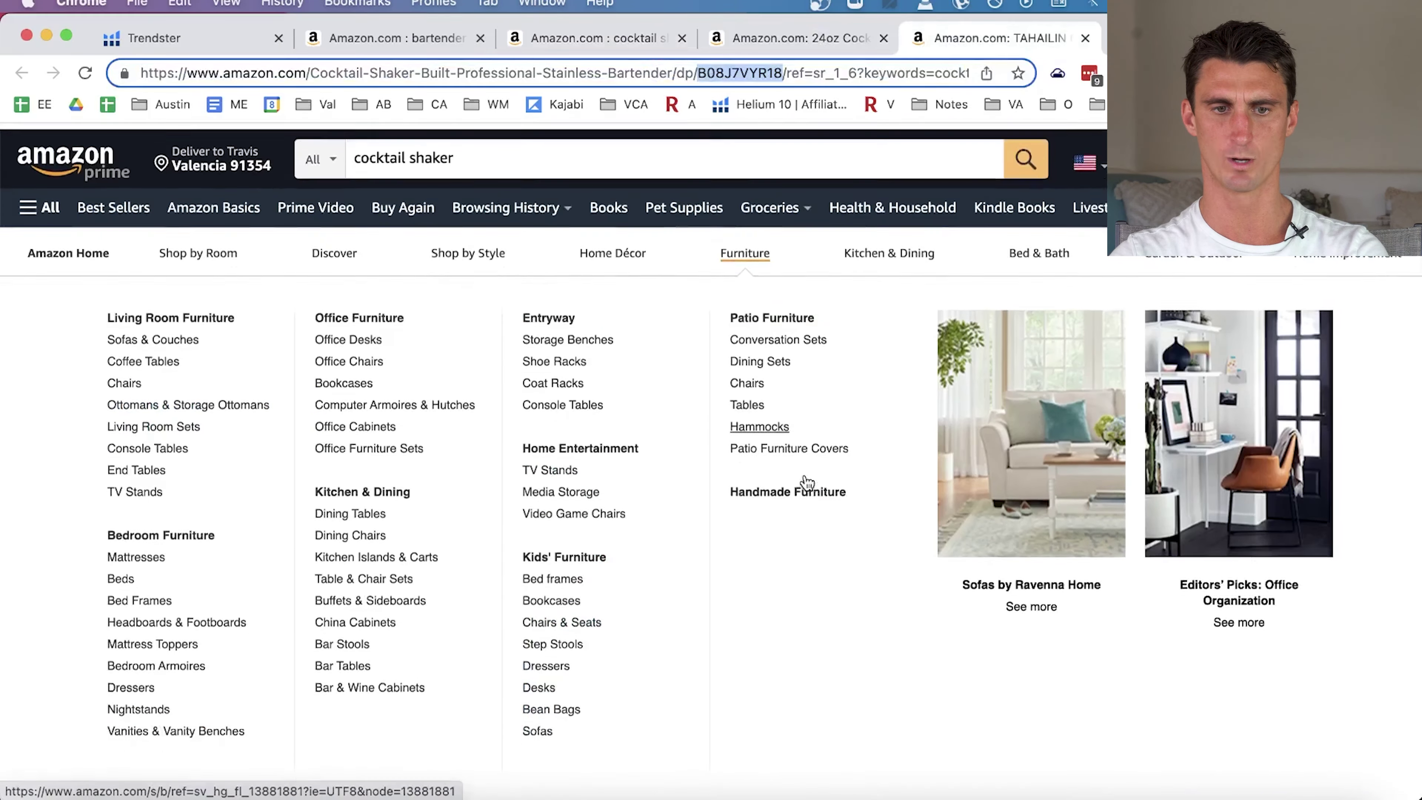
{"action": "scroll", "coordinate": [806, 481], "scroll_direction": "down", "scroll_amount": 15}
{"action": "key", "text": "super+f"}
{"action": "type", "text": "asin"}
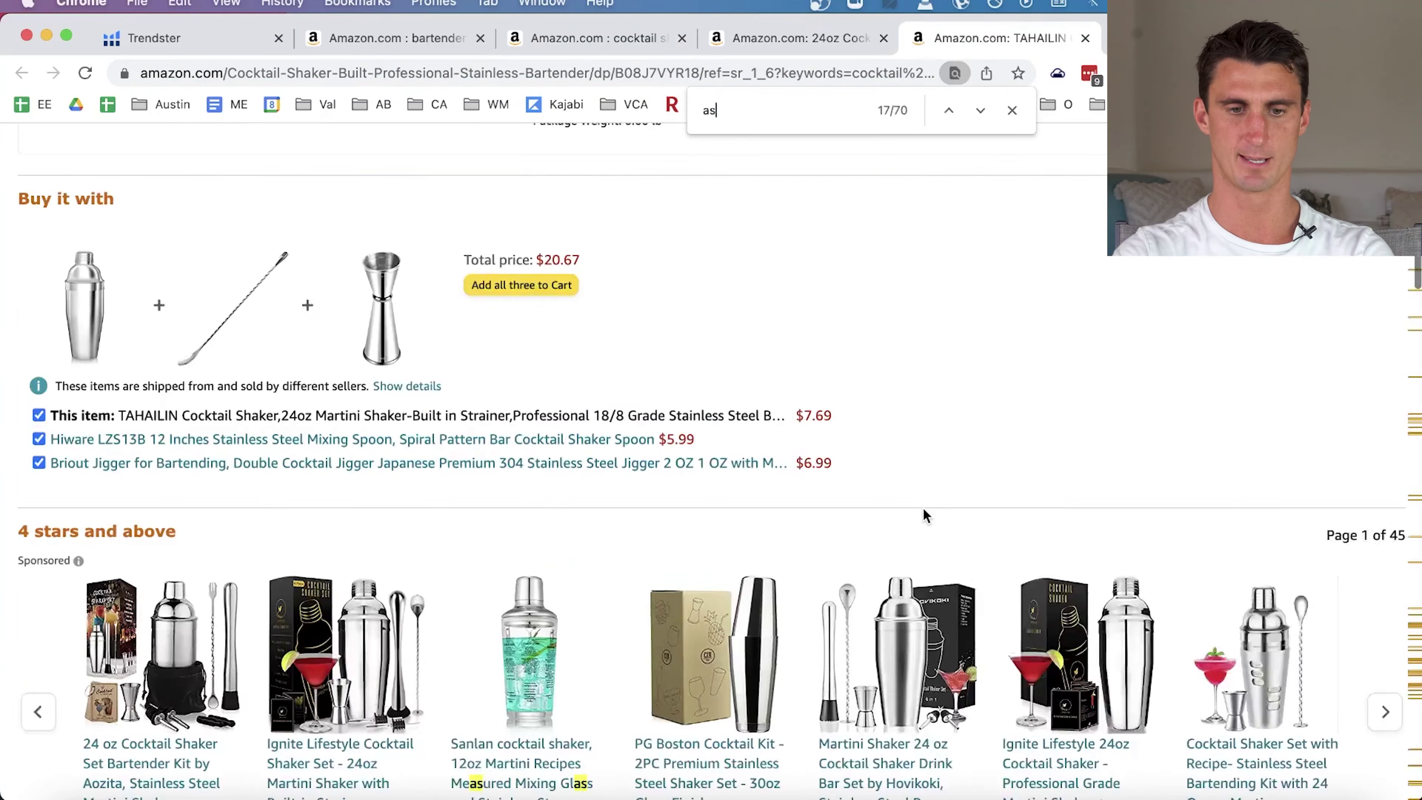
{"action": "key", "text": "Return"}
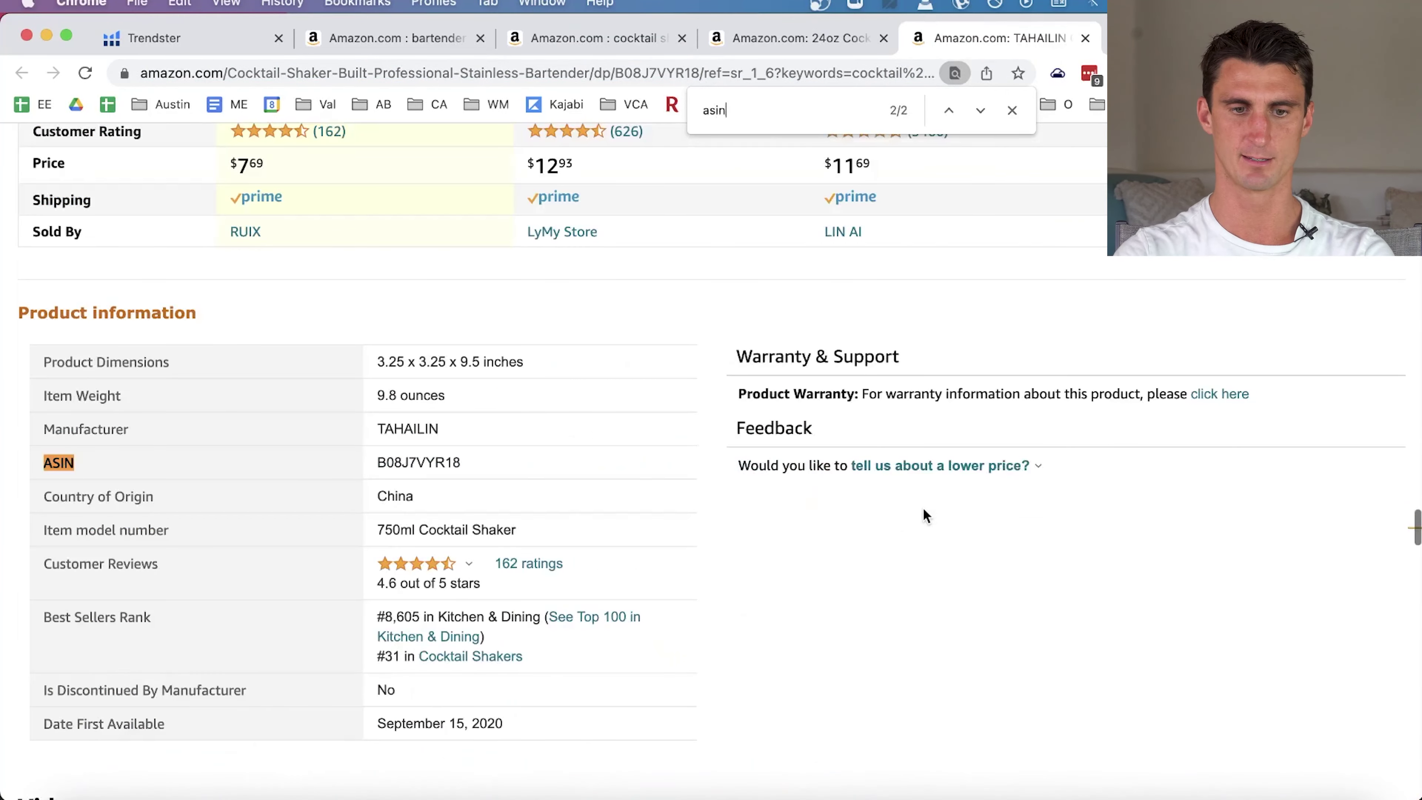
Enter B08J7VYR18 as Trendster's second ASIN, start the trend check and view the resulting charts.
{"action": "left_click", "coordinate": [218, 44]}
{"action": "left_click", "coordinate": [370, 404]}
{"action": "type", "text": "B08J7VYR13"}
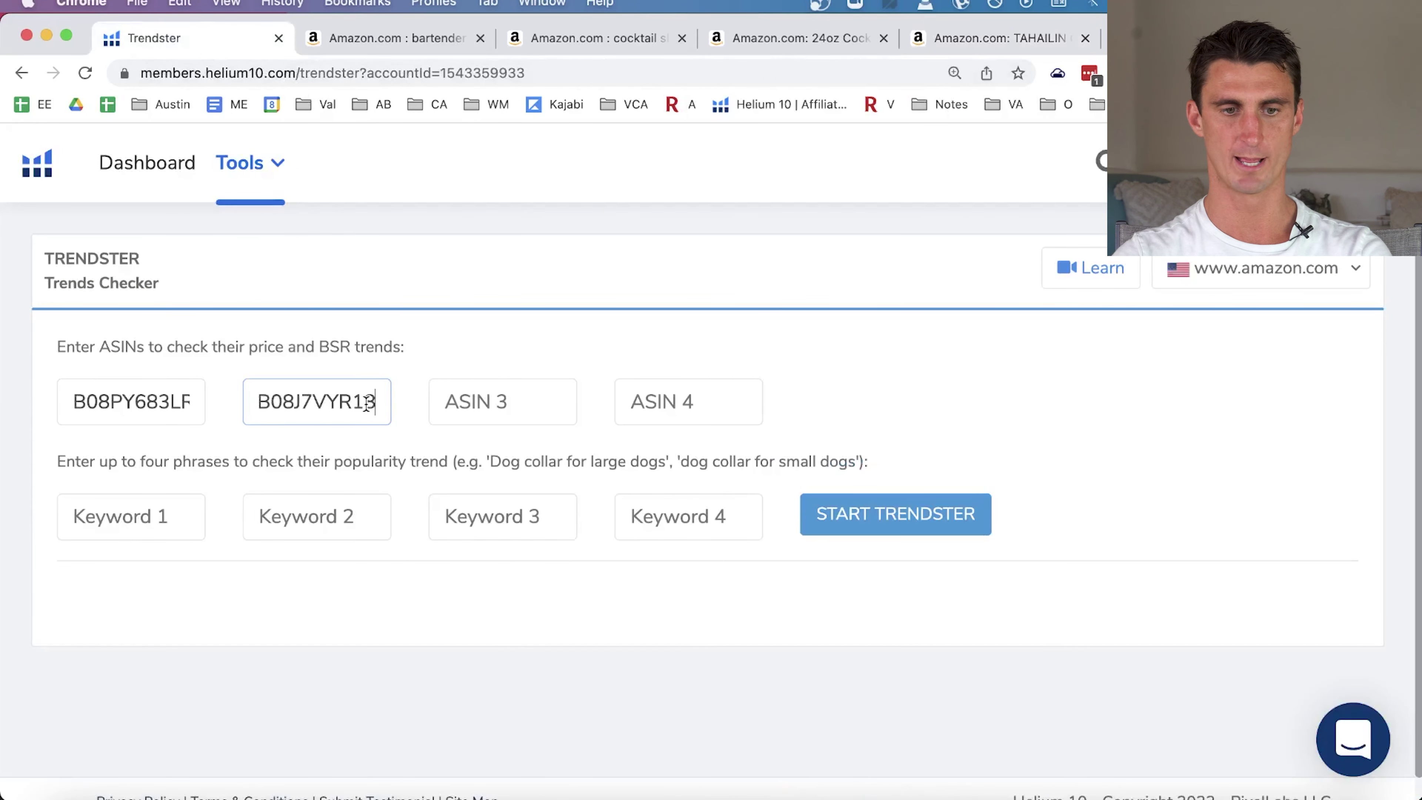
{"action": "left_click", "coordinate": [917, 514]}
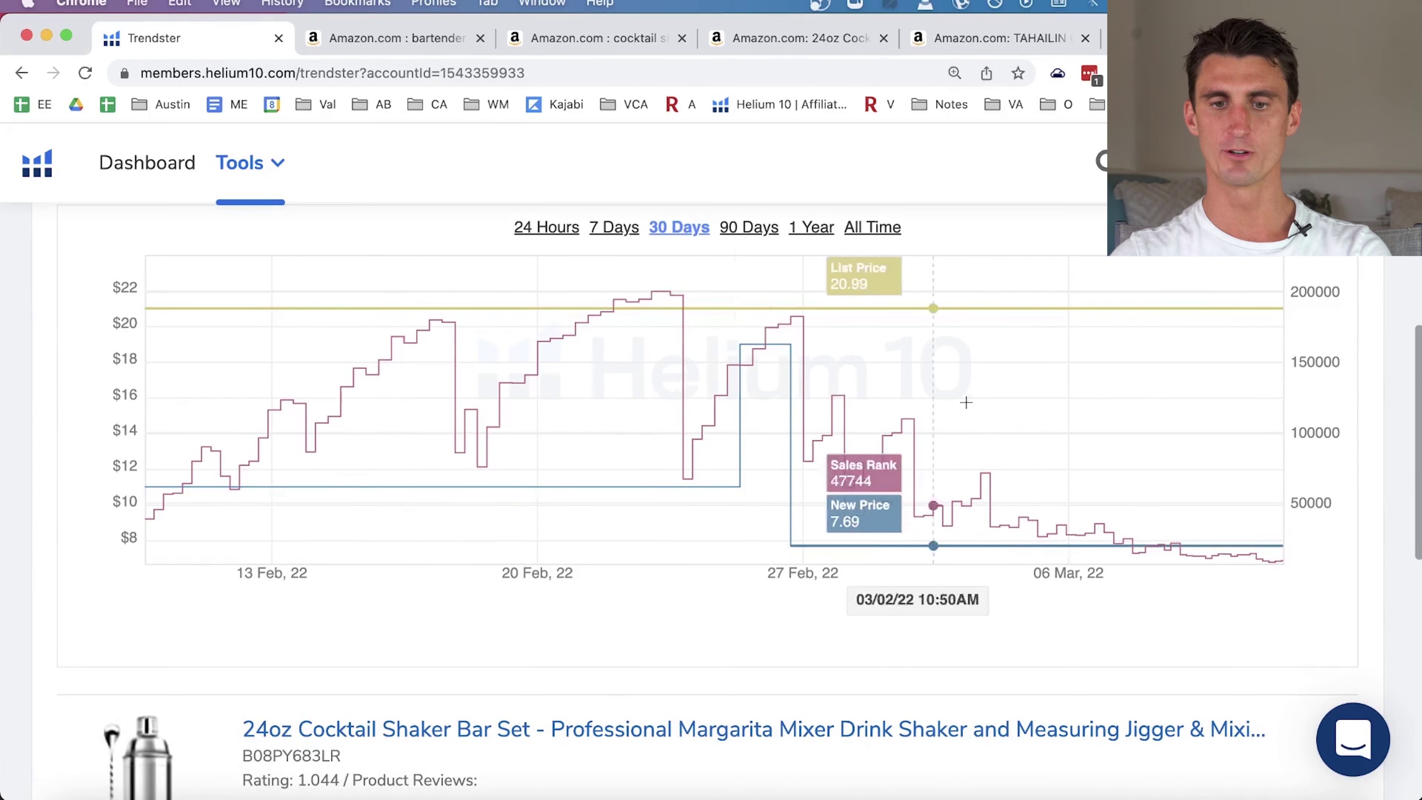
{"action": "scroll", "coordinate": [454, 449], "scroll_direction": "up", "scroll_amount": 10}
{"action": "scroll", "coordinate": [454, 460], "scroll_direction": "down", "scroll_amount": 10}
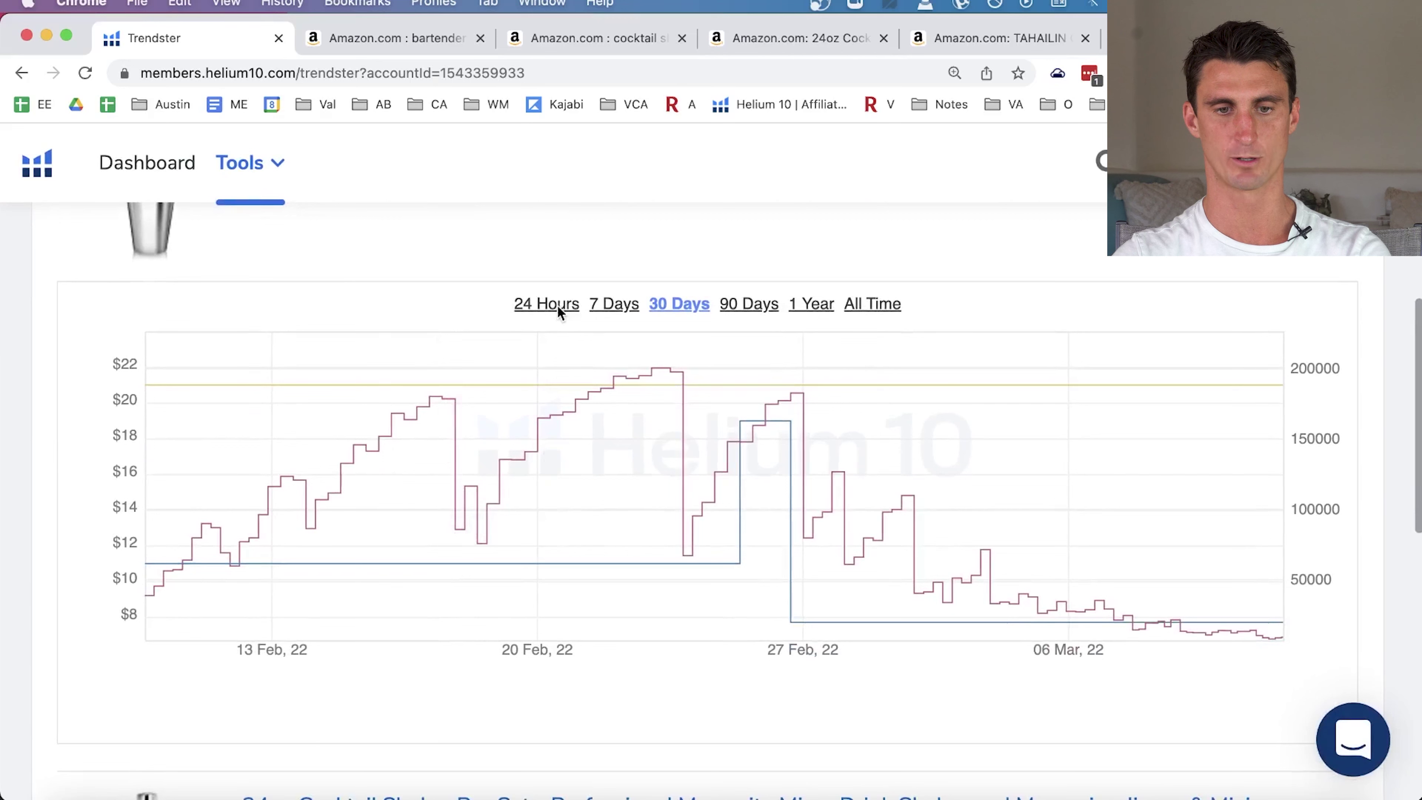
Go through the TAHAILIN shaker chart's time ranges up to All Time and examine its price and sales rank history.
{"action": "left_click", "coordinate": [570, 307]}
{"action": "left_click", "coordinate": [630, 309]}
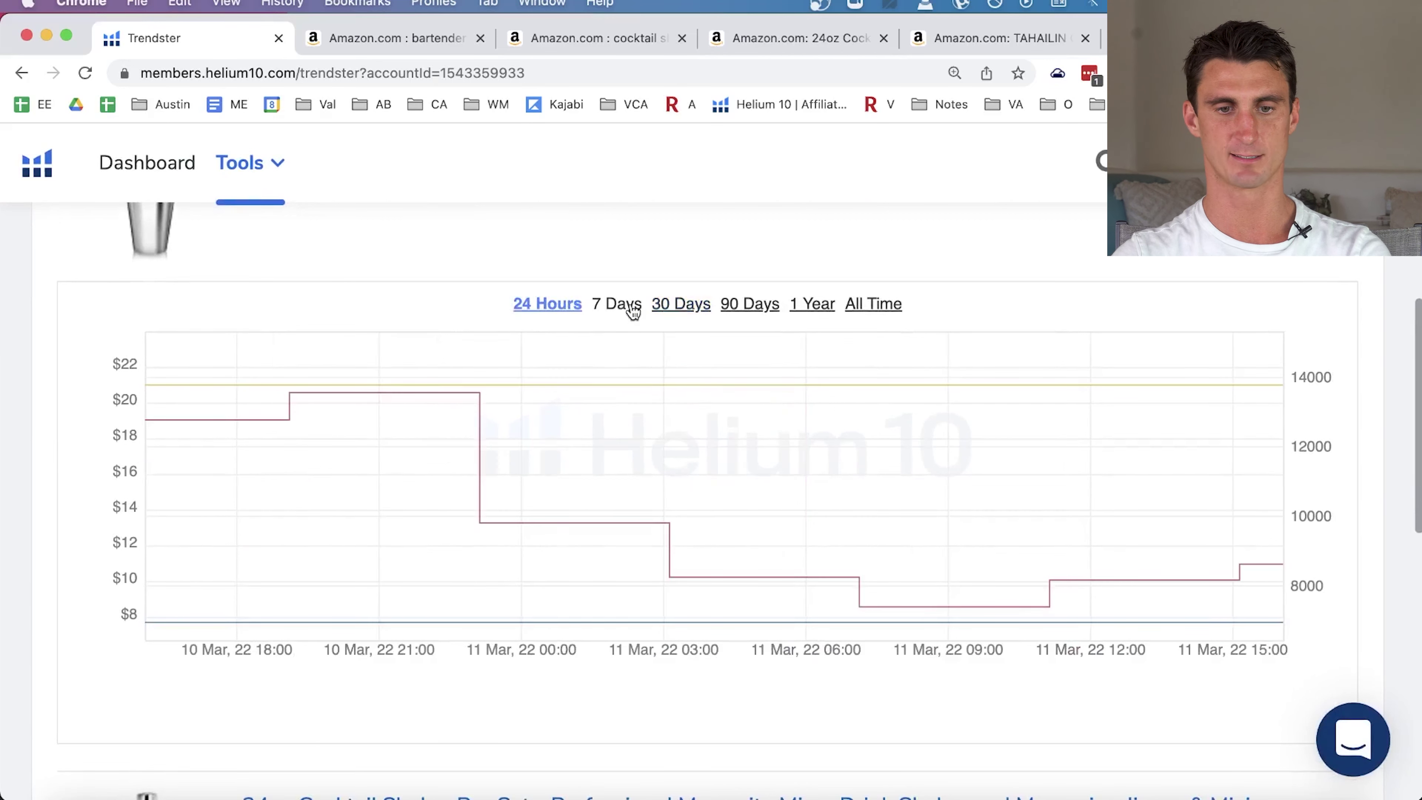
{"action": "left_click", "coordinate": [681, 307]}
{"action": "left_click", "coordinate": [750, 308]}
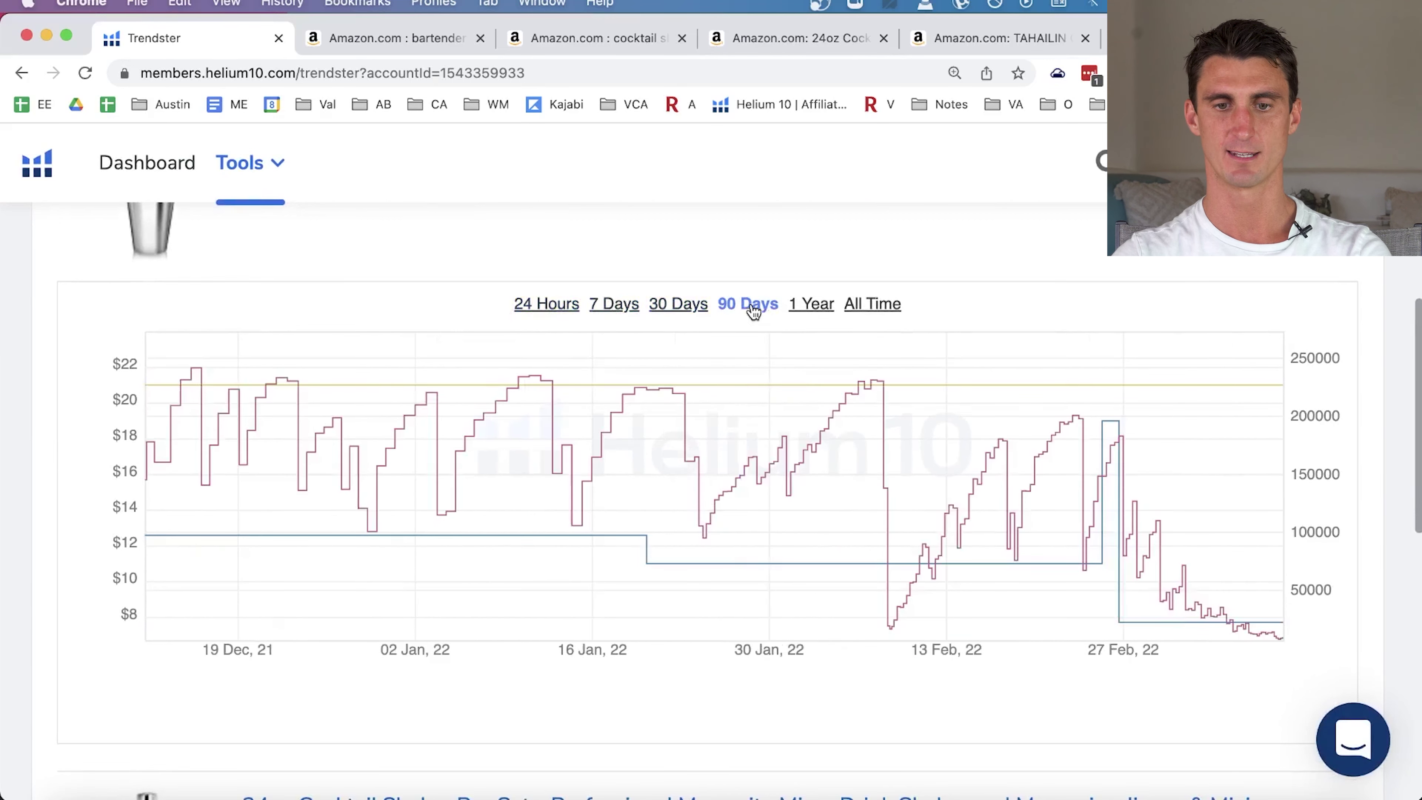
{"action": "left_click", "coordinate": [823, 310]}
{"action": "left_click", "coordinate": [875, 305]}
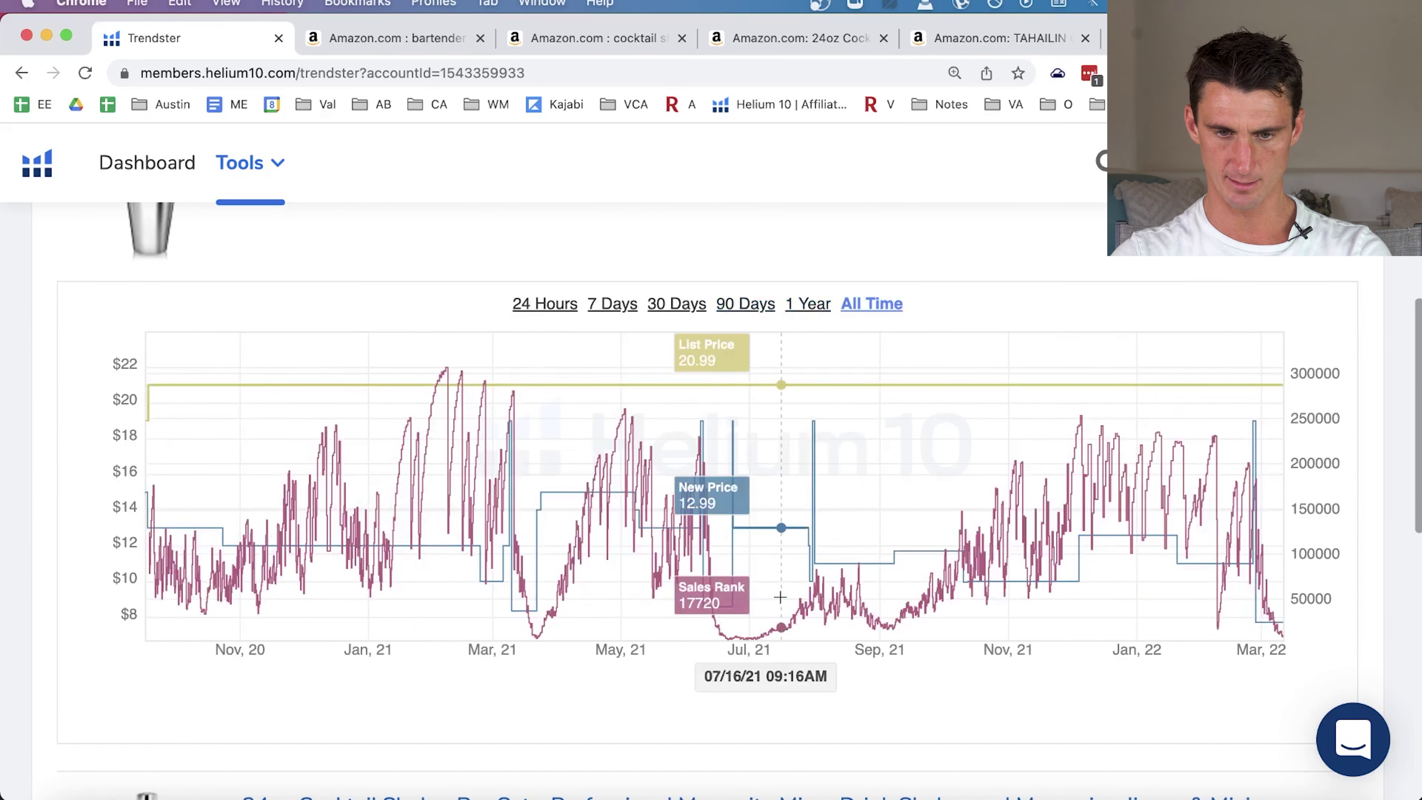
{"action": "scroll", "coordinate": [780, 597], "scroll_direction": "down", "scroll_amount": 10}
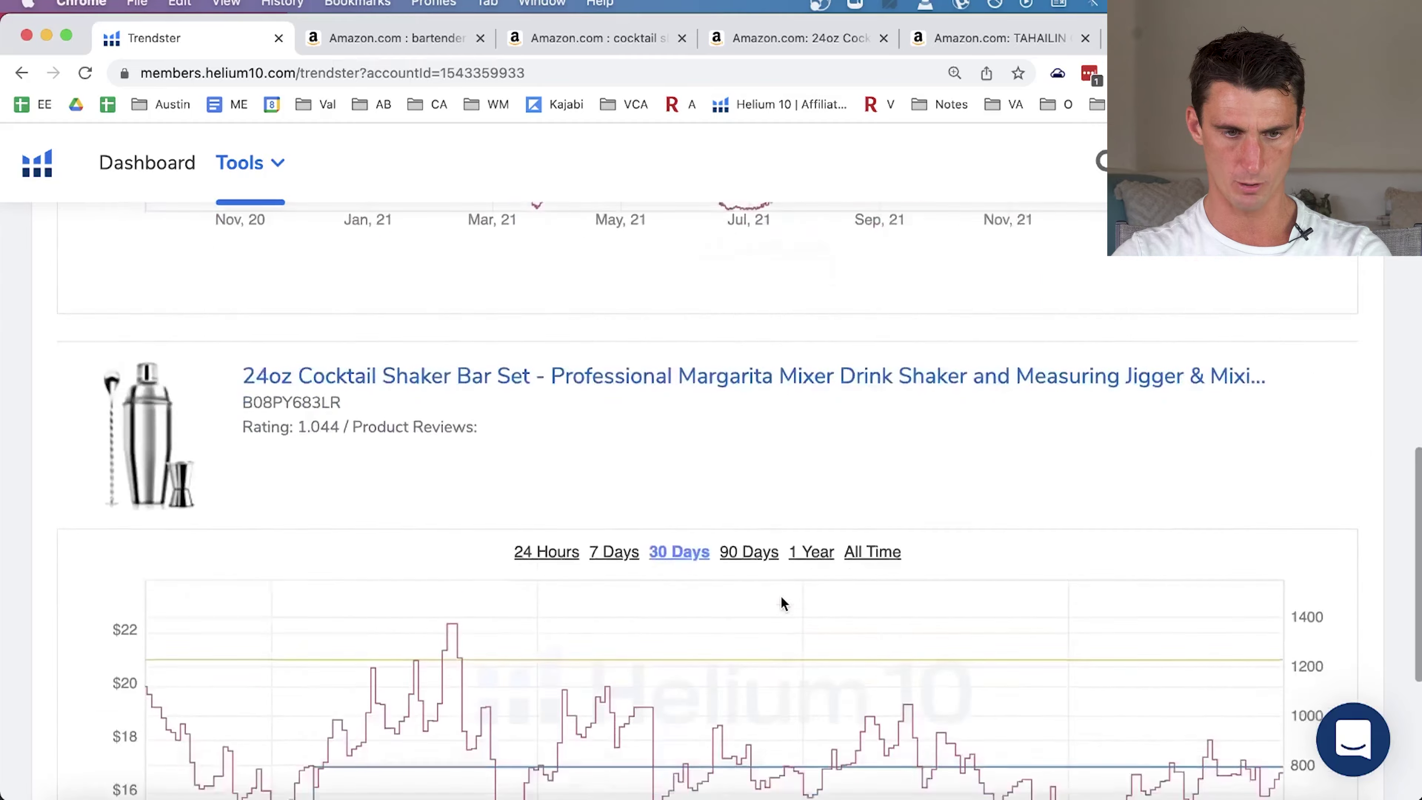
{"action": "scroll", "coordinate": [782, 597], "scroll_direction": "up", "scroll_amount": 9}
{"action": "scroll", "coordinate": [781, 595], "scroll_direction": "up", "scroll_amount": 3}
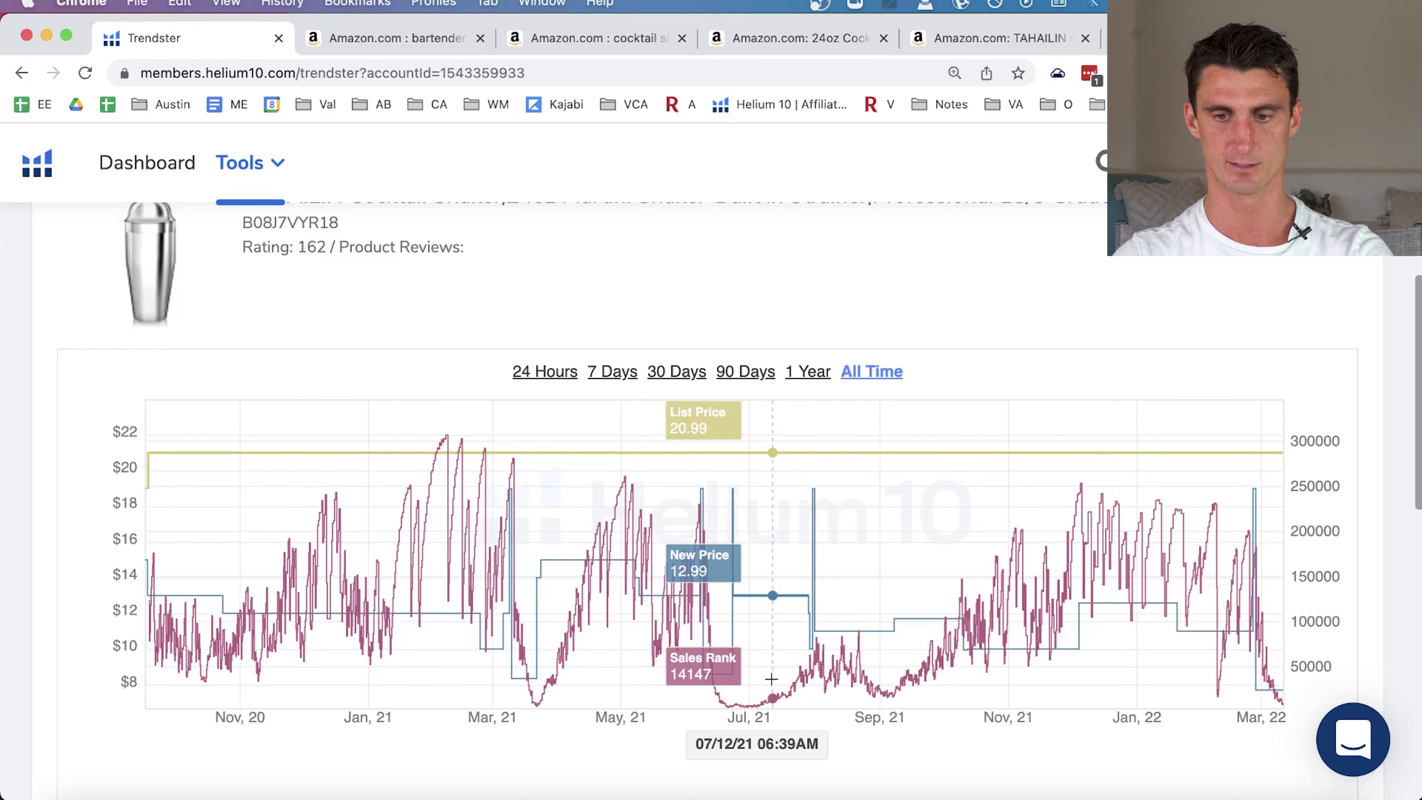
Look over the rest of the TAHAILIN shaker's chart and open the saved product list, My List - Products.
{"action": "scroll", "coordinate": [771, 679], "scroll_direction": "down", "scroll_amount": 2}
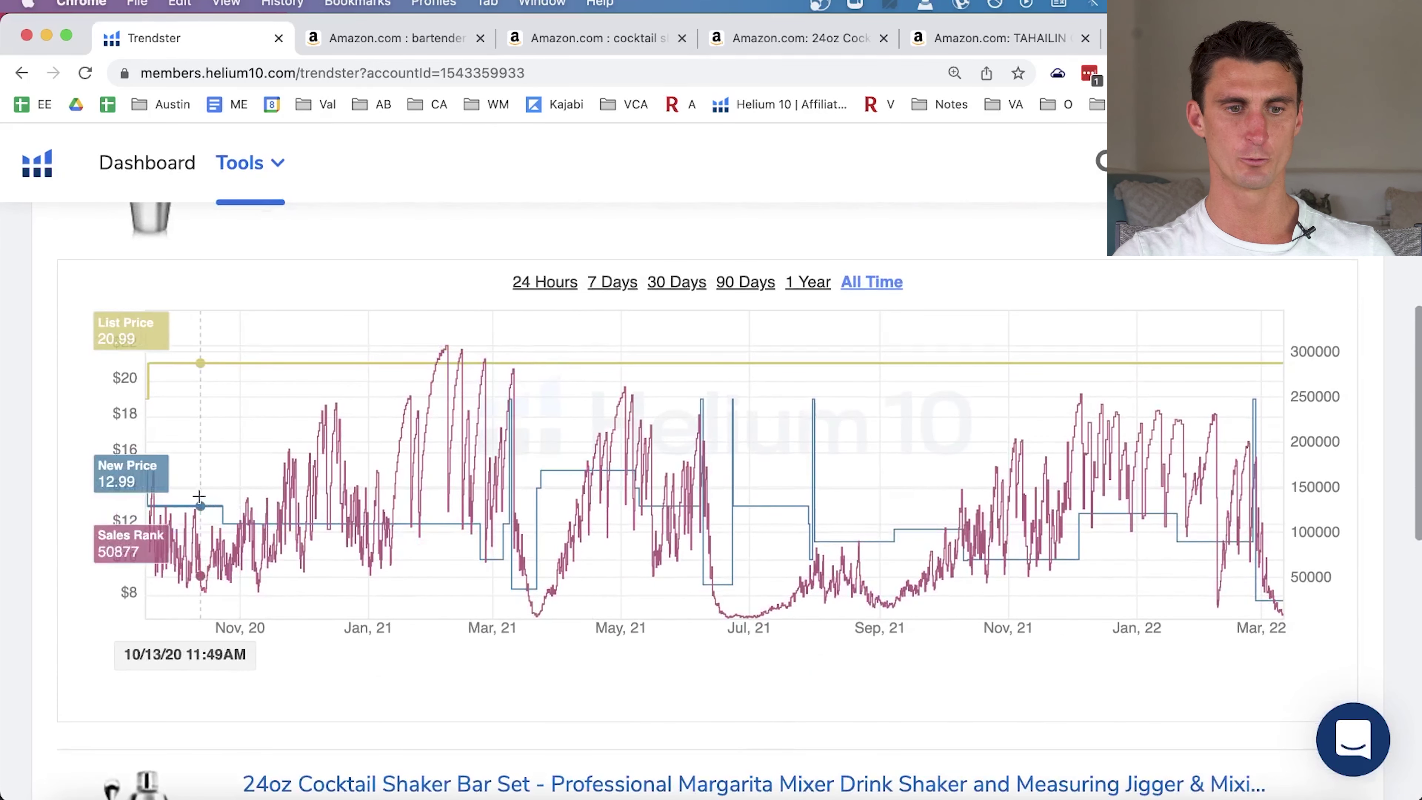
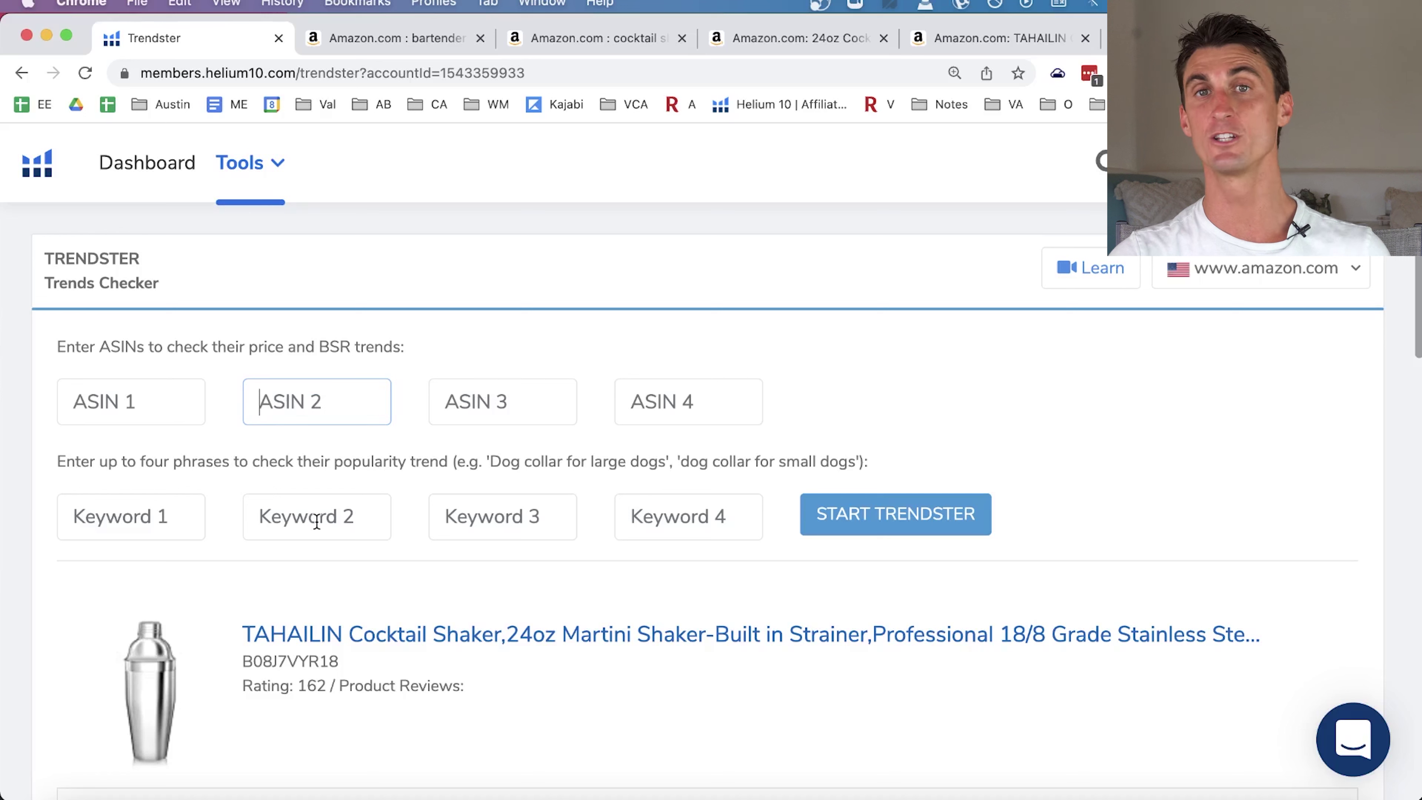
{"action": "left_click", "coordinate": [277, 168]}
{"action": "scroll", "coordinate": [461, 586], "scroll_direction": "down", "scroll_amount": 5}
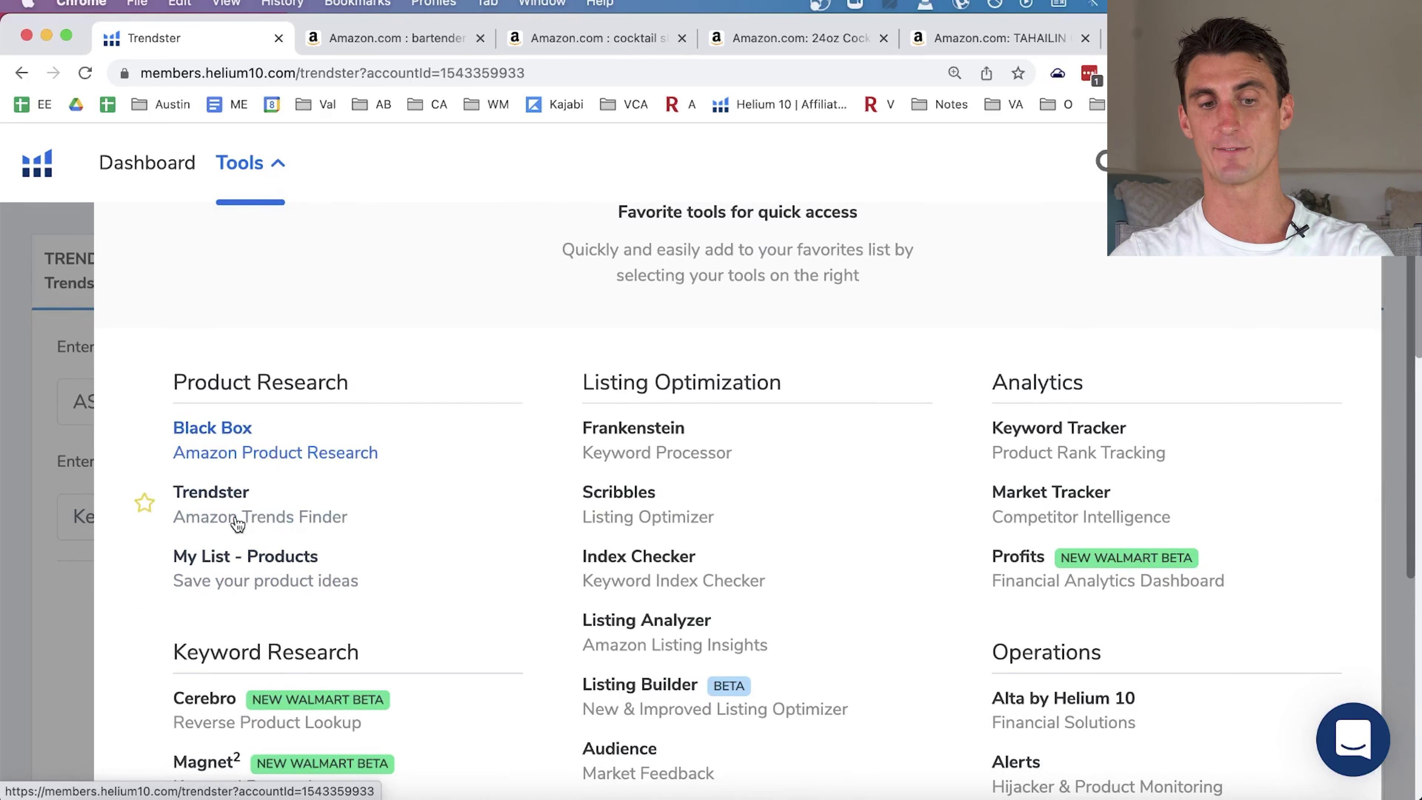
{"action": "left_click", "coordinate": [265, 574]}
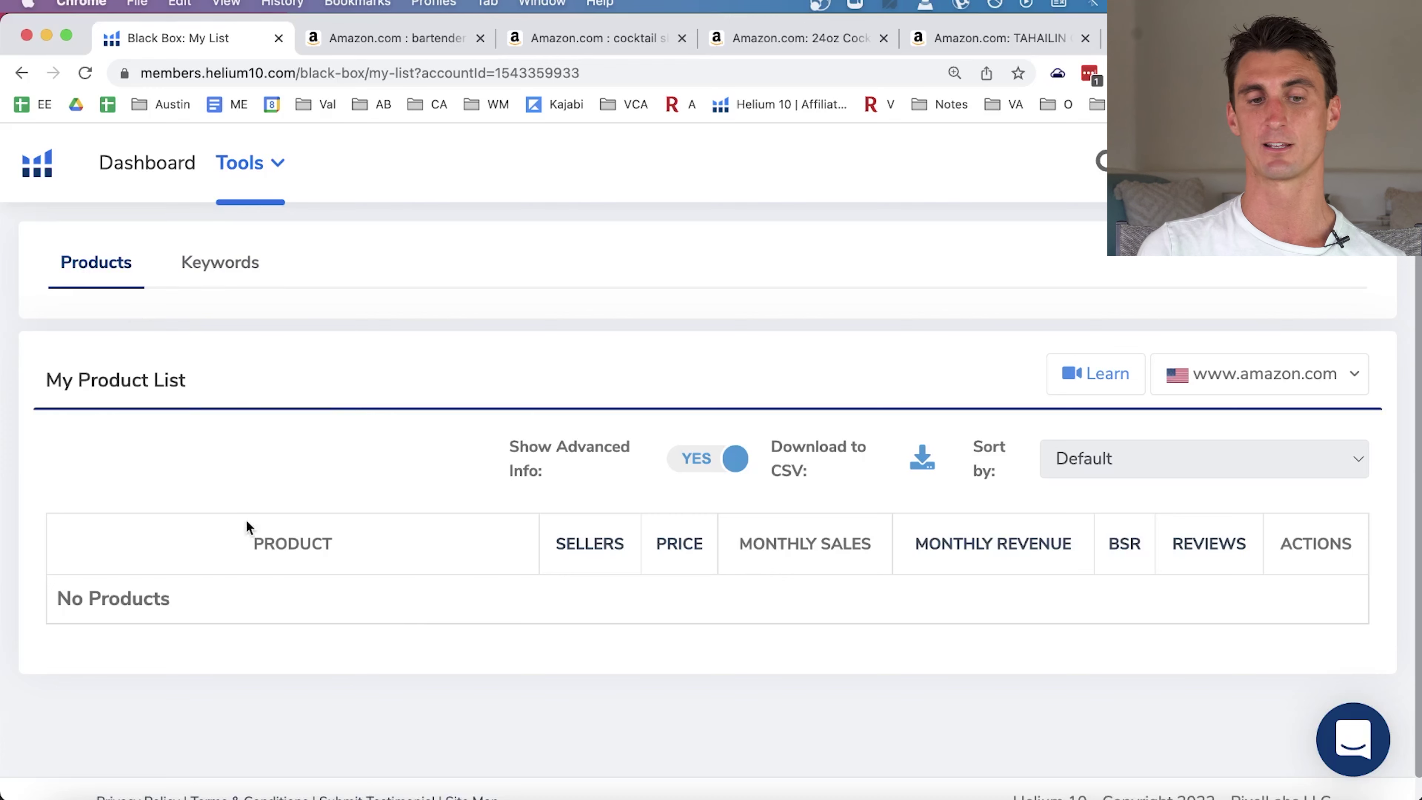
Open Cerebro, the reverse product lookup tool for keyword research.
{"action": "left_click", "coordinate": [257, 172]}
{"action": "scroll", "coordinate": [351, 551], "scroll_direction": "down", "scroll_amount": 5}
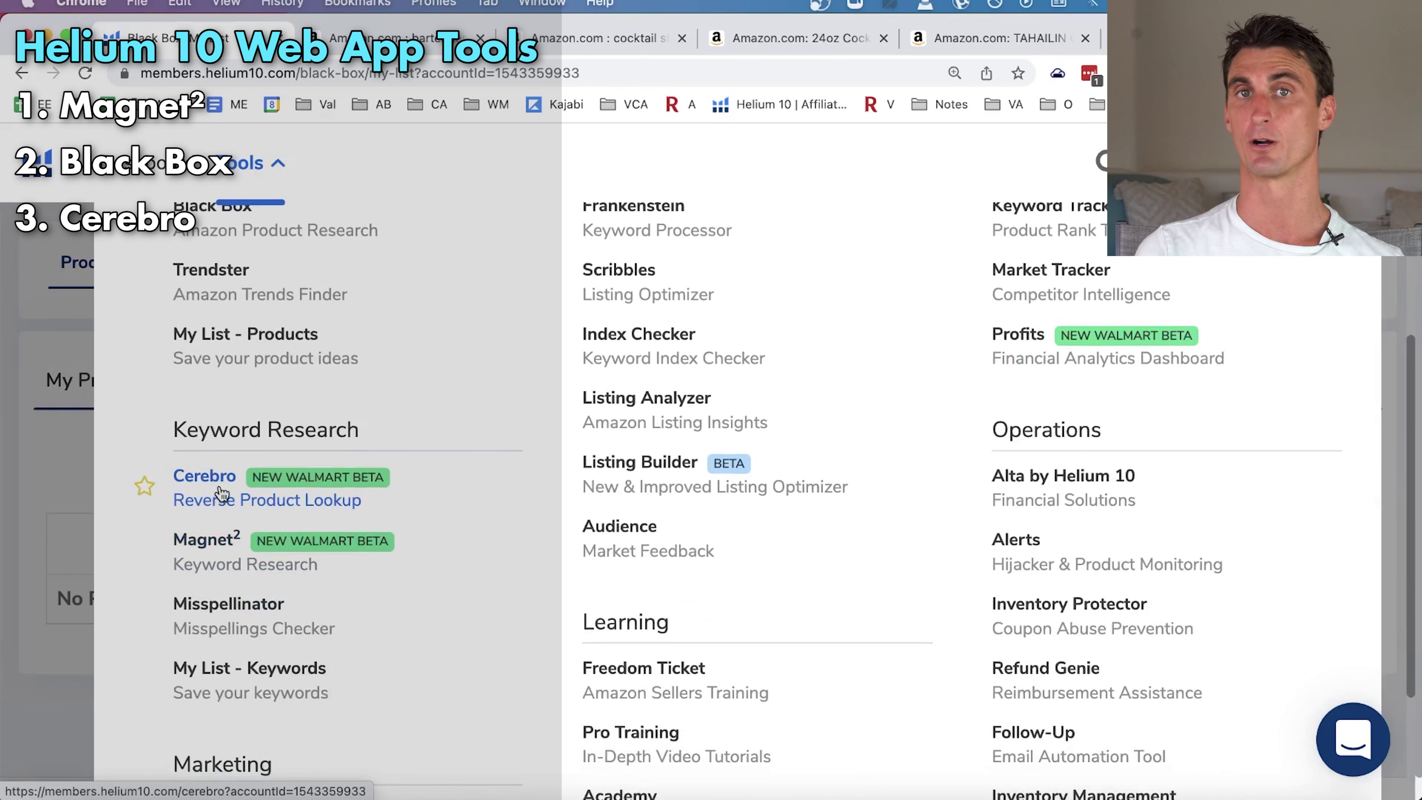
{"action": "left_click", "coordinate": [222, 493]}
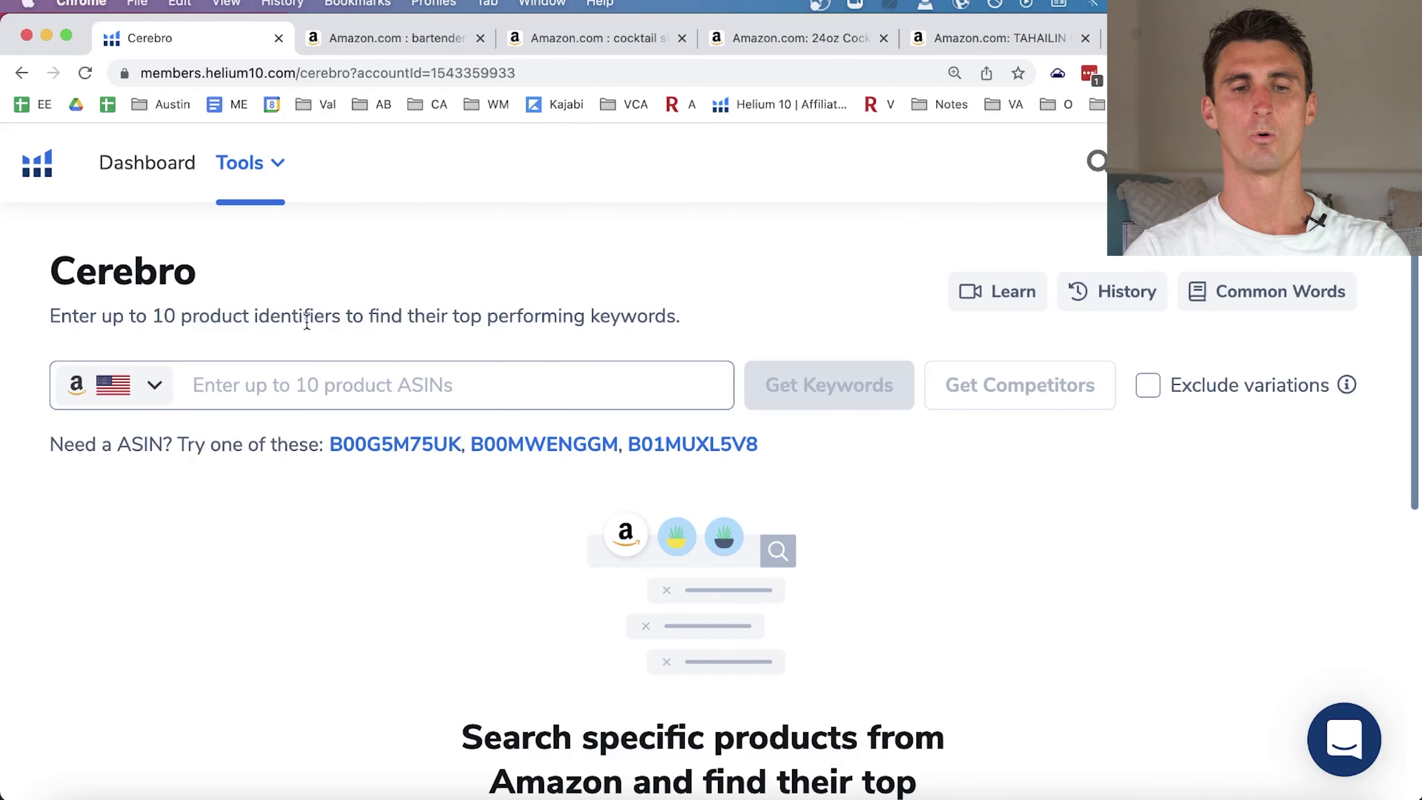
Return to the start of the Amazon search results for "bartender flash cards".
{"action": "left_click", "coordinate": [409, 37]}
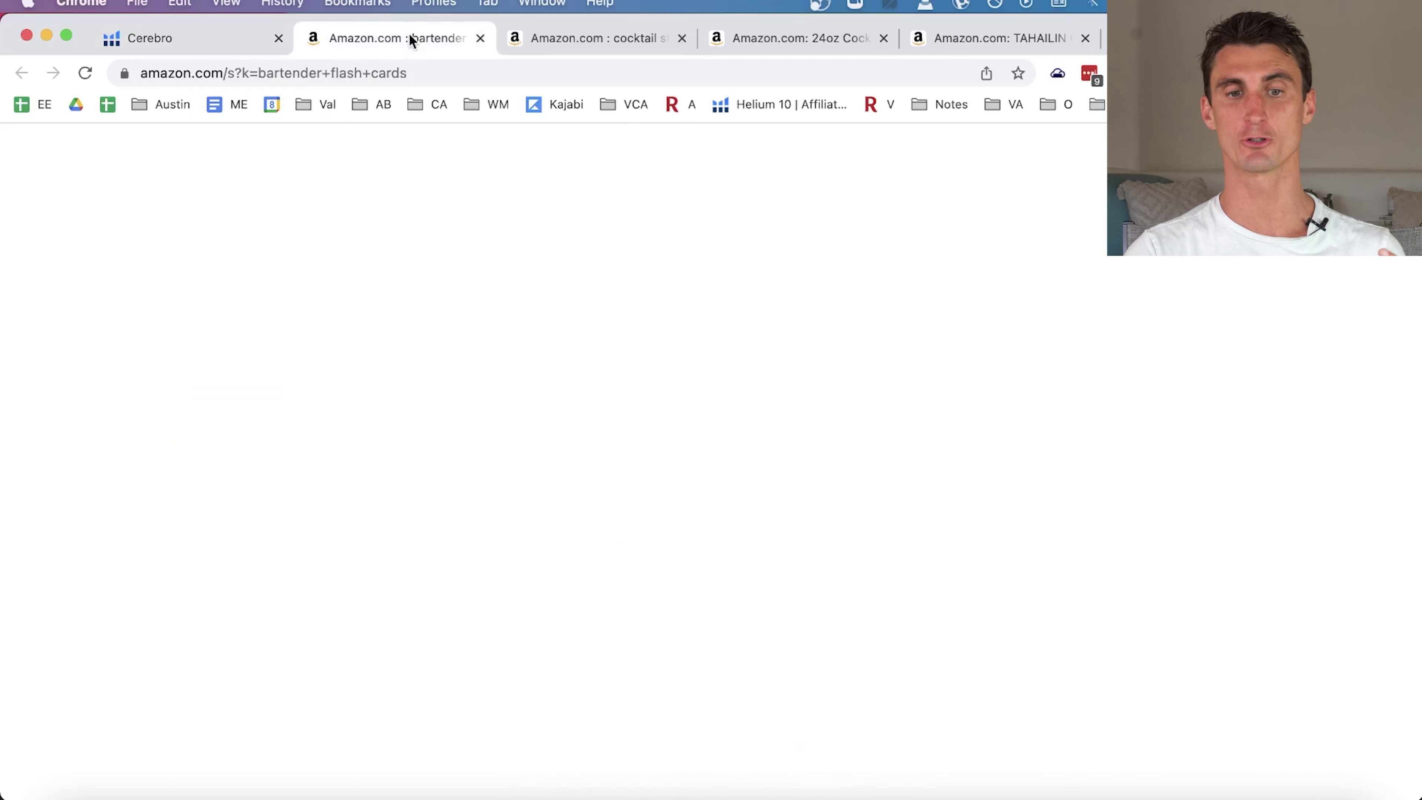
{"action": "scroll", "coordinate": [537, 247], "scroll_direction": "up", "scroll_amount": 15}
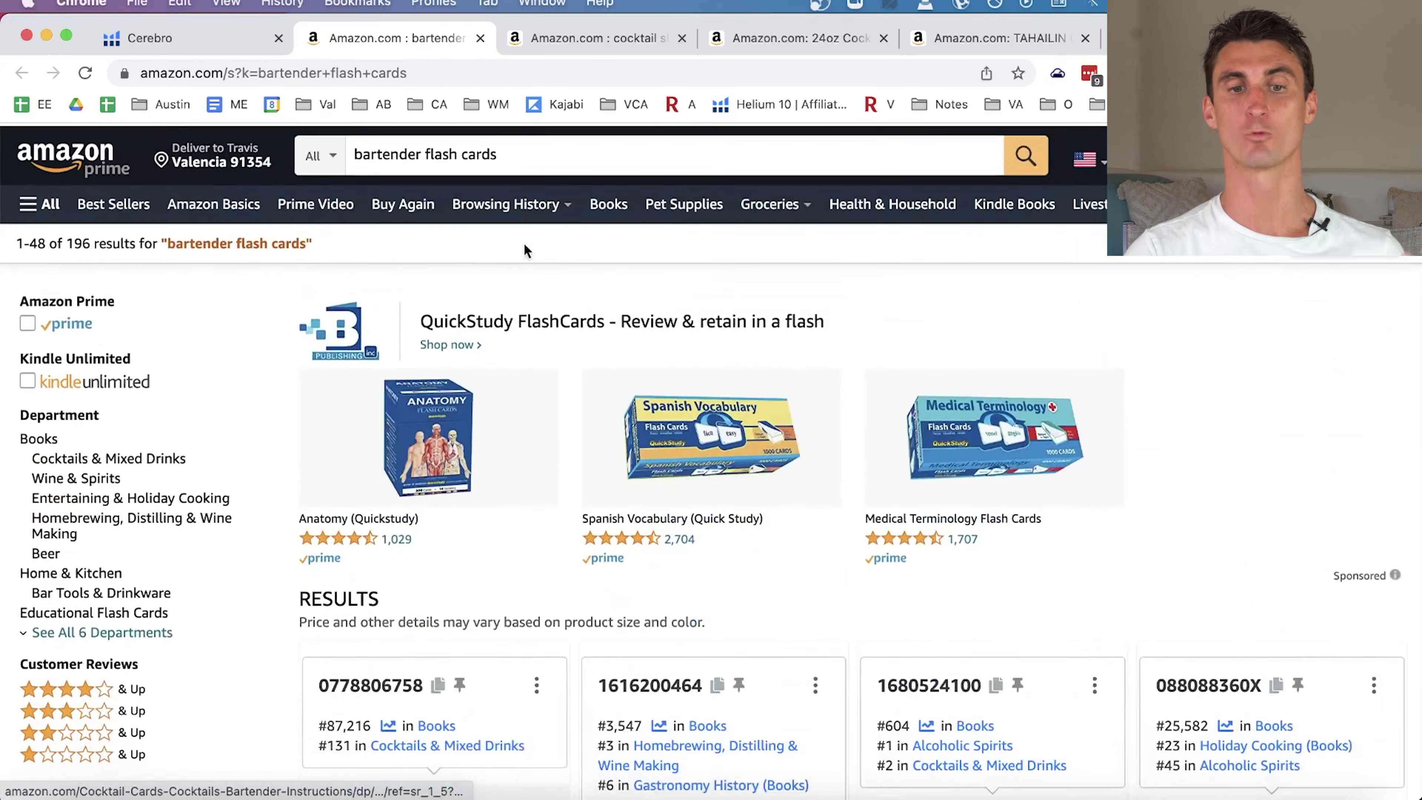
Search Amazon for "keto nut butter" and open the Performance Nut Butter Macadamia, Coconut & Cashew 10-pack listing.
{"action": "left_click", "coordinate": [467, 151]}
{"action": "type", "text": "keto nut butter"}
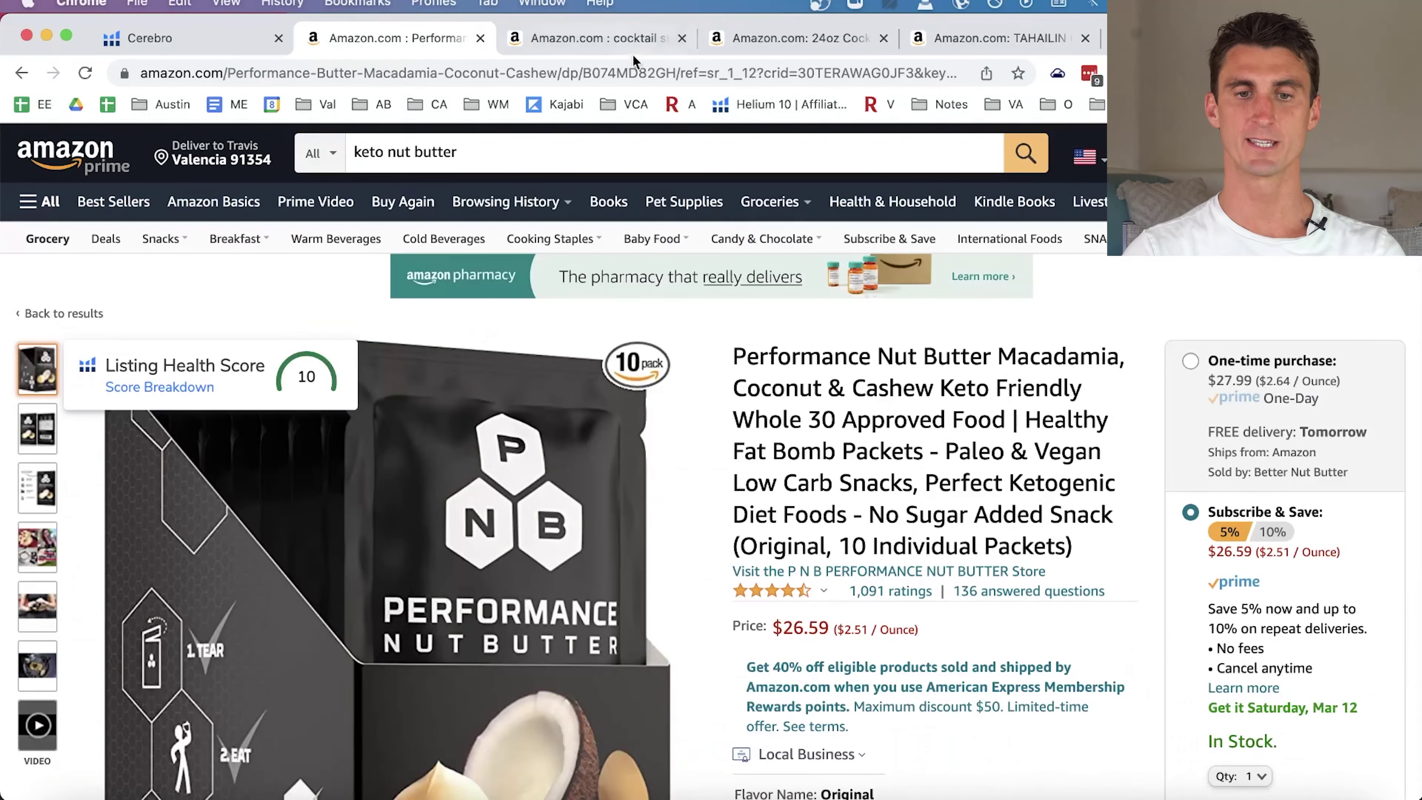
Copy the ASIN B074MD82GH from the listing's URL and get its keywords in Helium 10 Cerebro.
{"action": "left_click", "coordinate": [640, 70]}
{"action": "double_click", "coordinate": [712, 73]}
{"action": "key", "text": "super+c"}
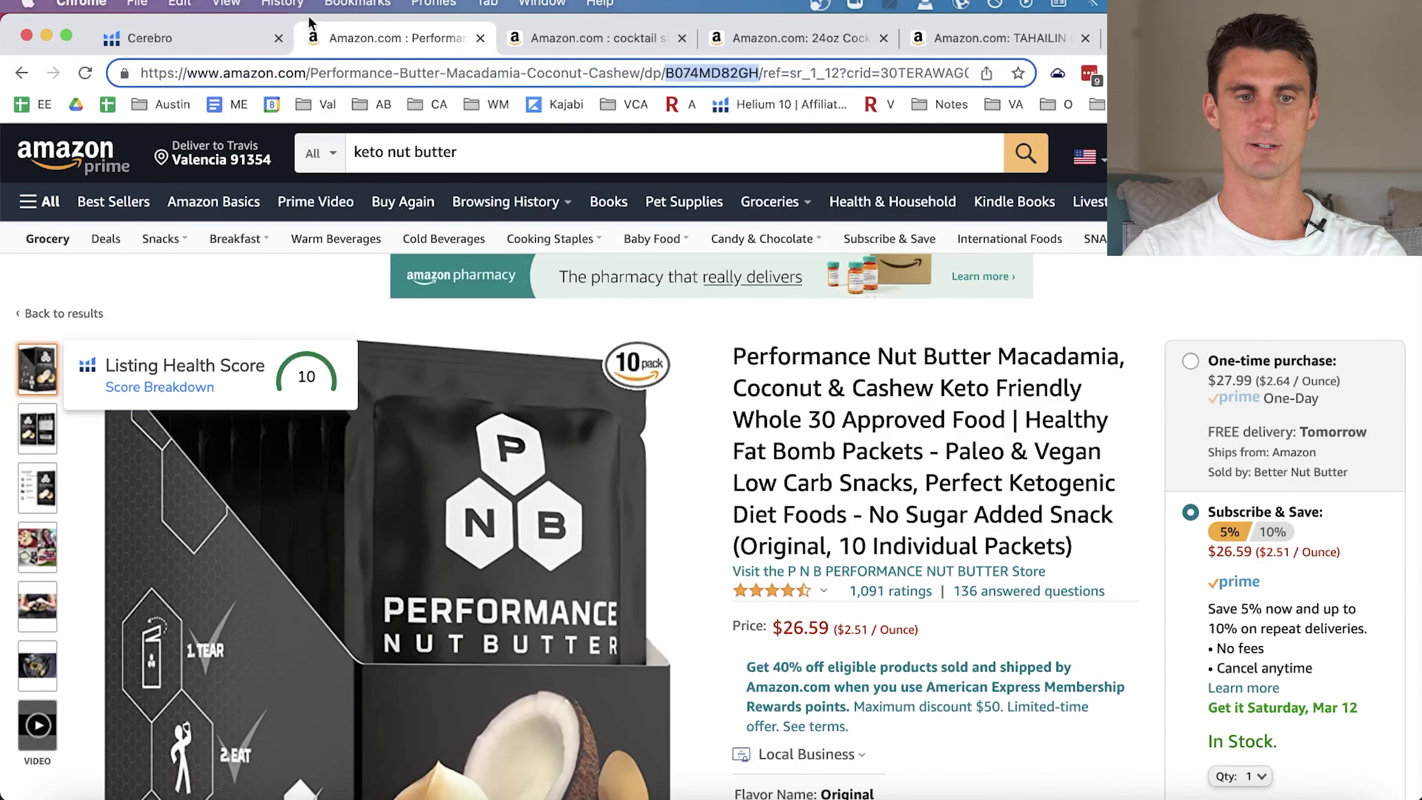
{"action": "left_click", "coordinate": [229, 35]}
{"action": "left_click", "coordinate": [381, 388]}
{"action": "key", "text": "super+v"}
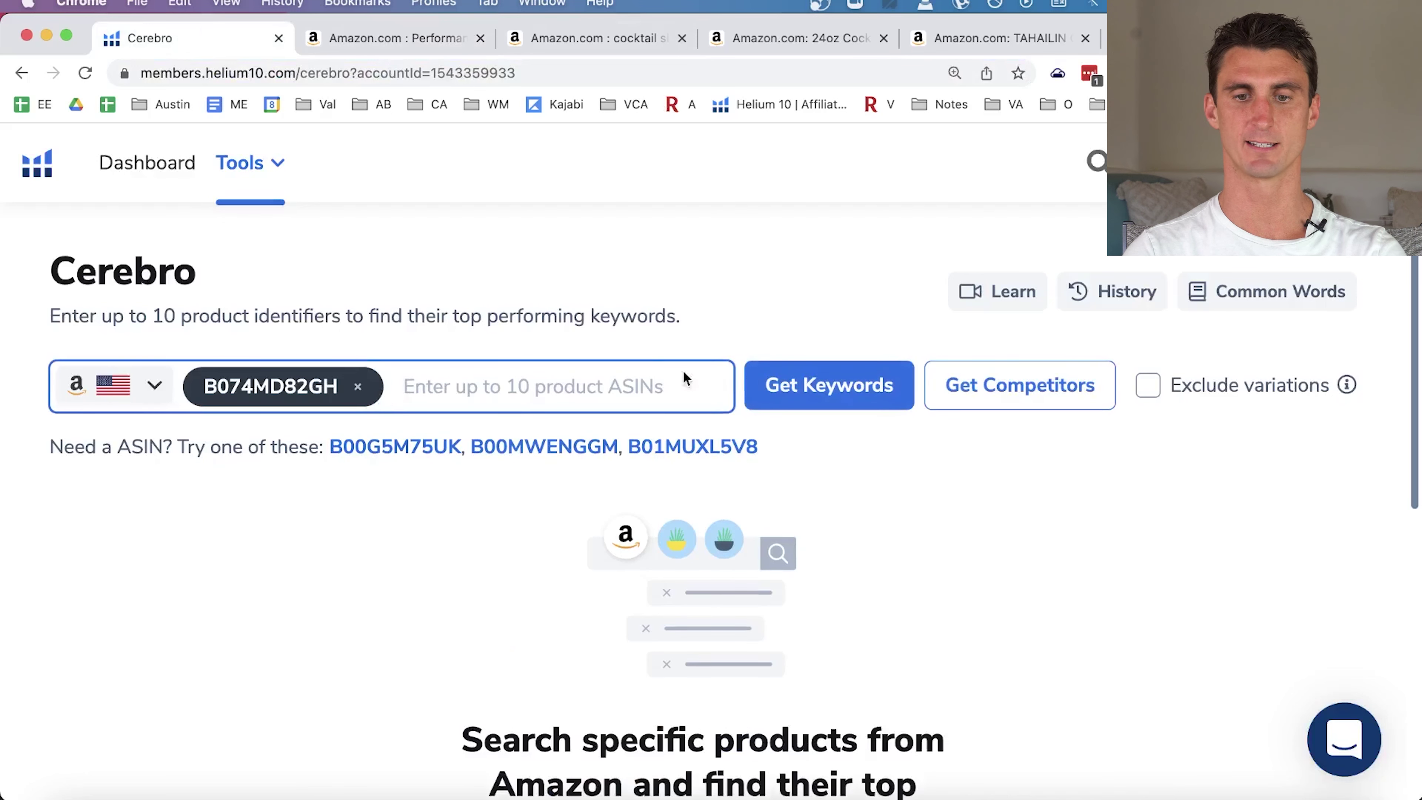
{"action": "left_click", "coordinate": [781, 384]}
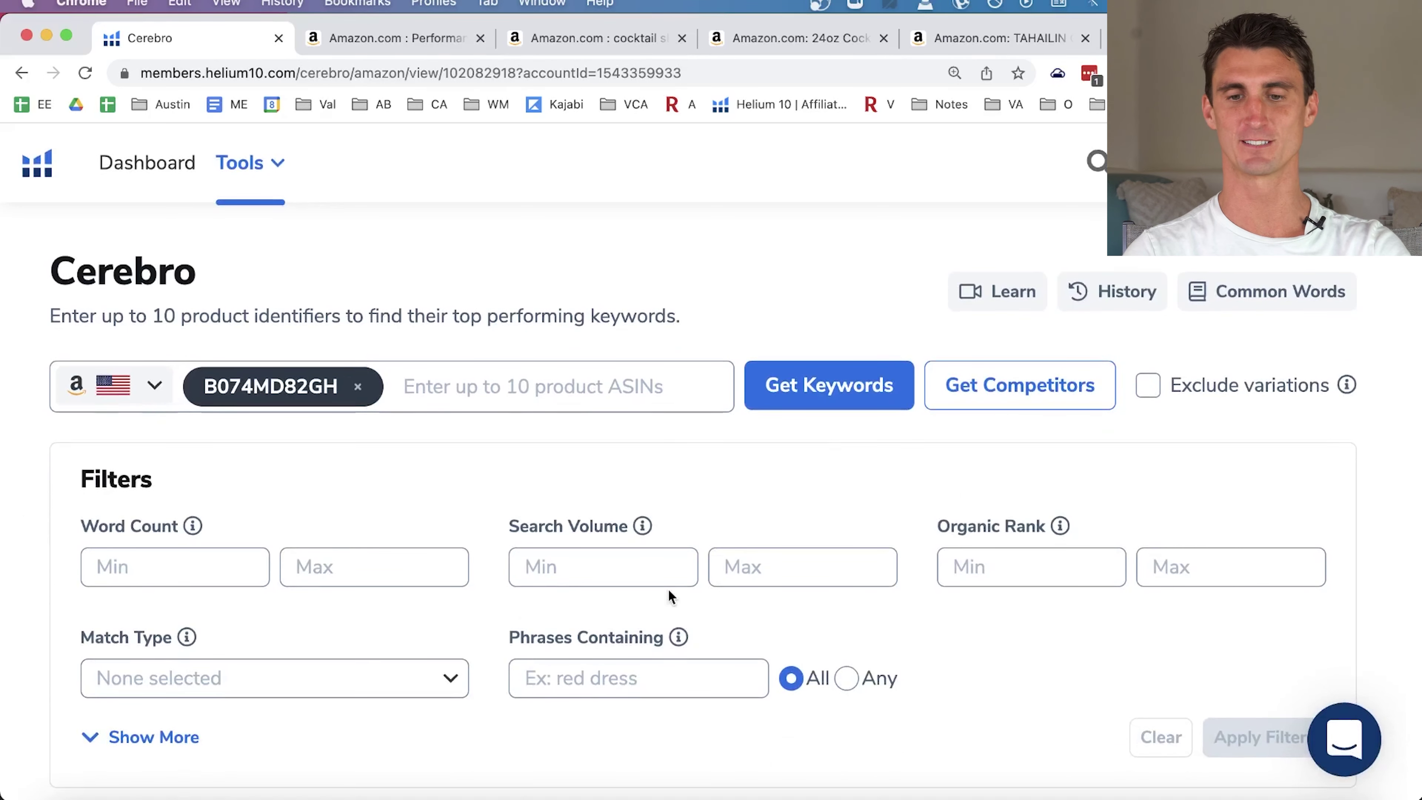
Look over the Cerebro filters and the keyword table for B074MD82GH, including the match type and rank columns.
{"action": "scroll", "coordinate": [668, 589], "scroll_direction": "down", "scroll_amount": 2}
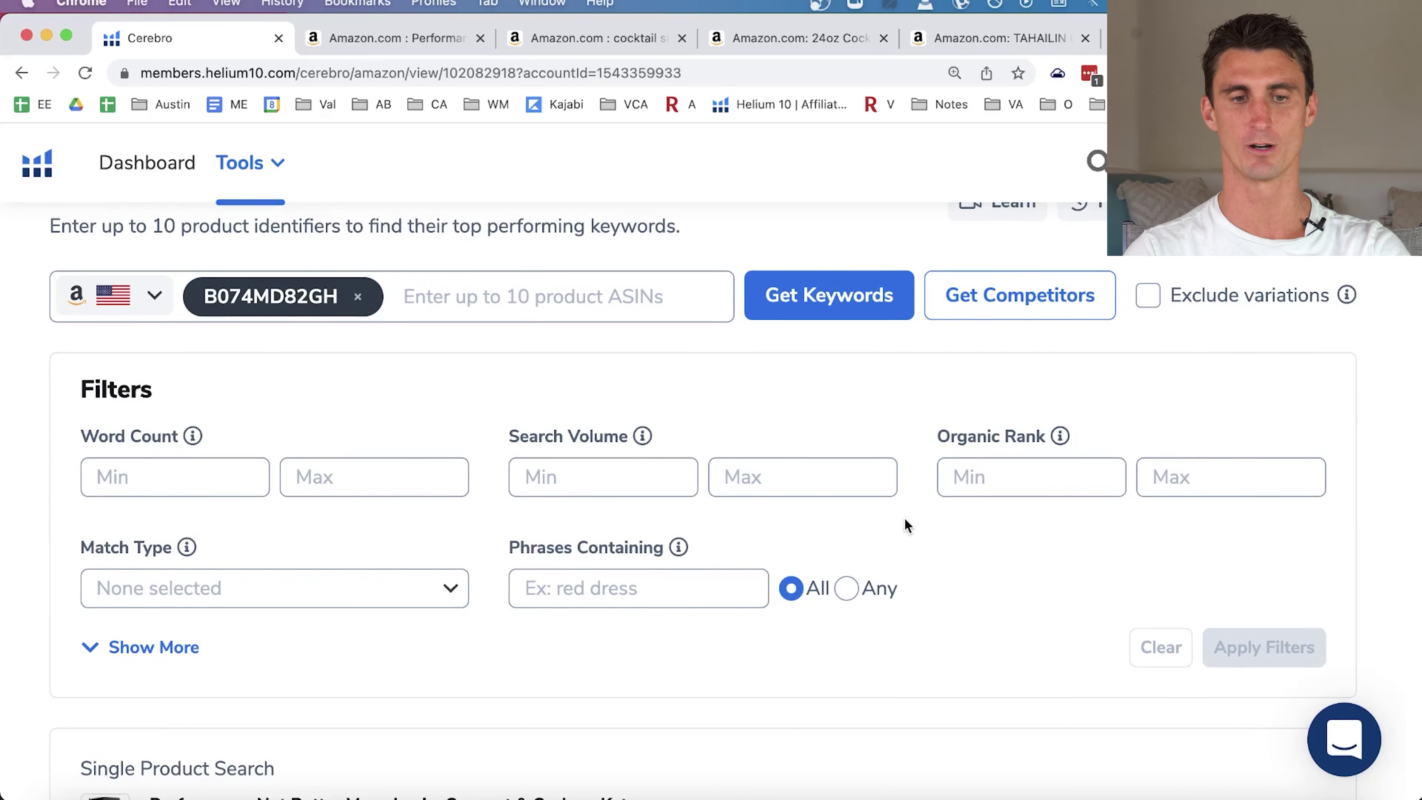
{"action": "scroll", "coordinate": [906, 519], "scroll_direction": "up", "scroll_amount": 2}
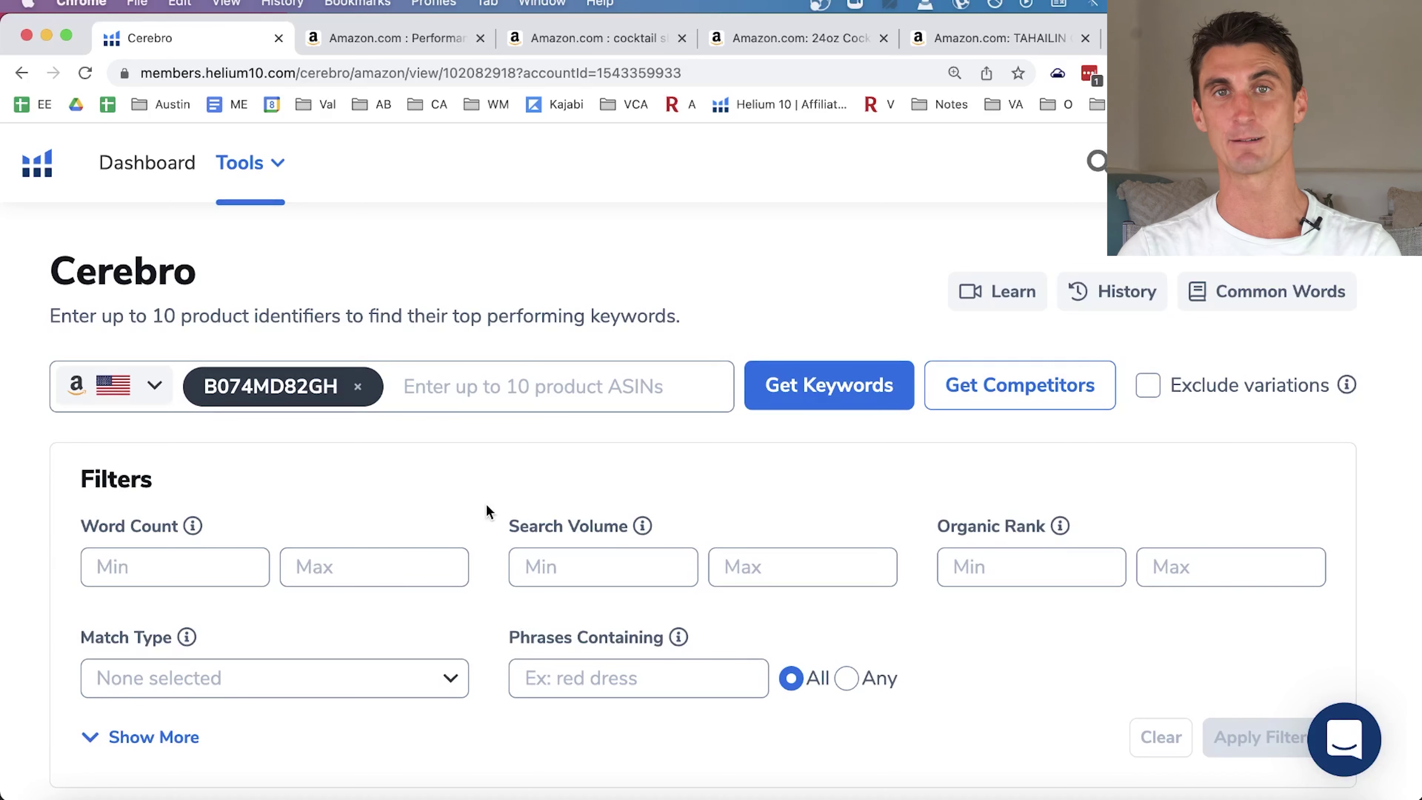
{"action": "scroll", "coordinate": [485, 504], "scroll_direction": "down", "scroll_amount": 10}
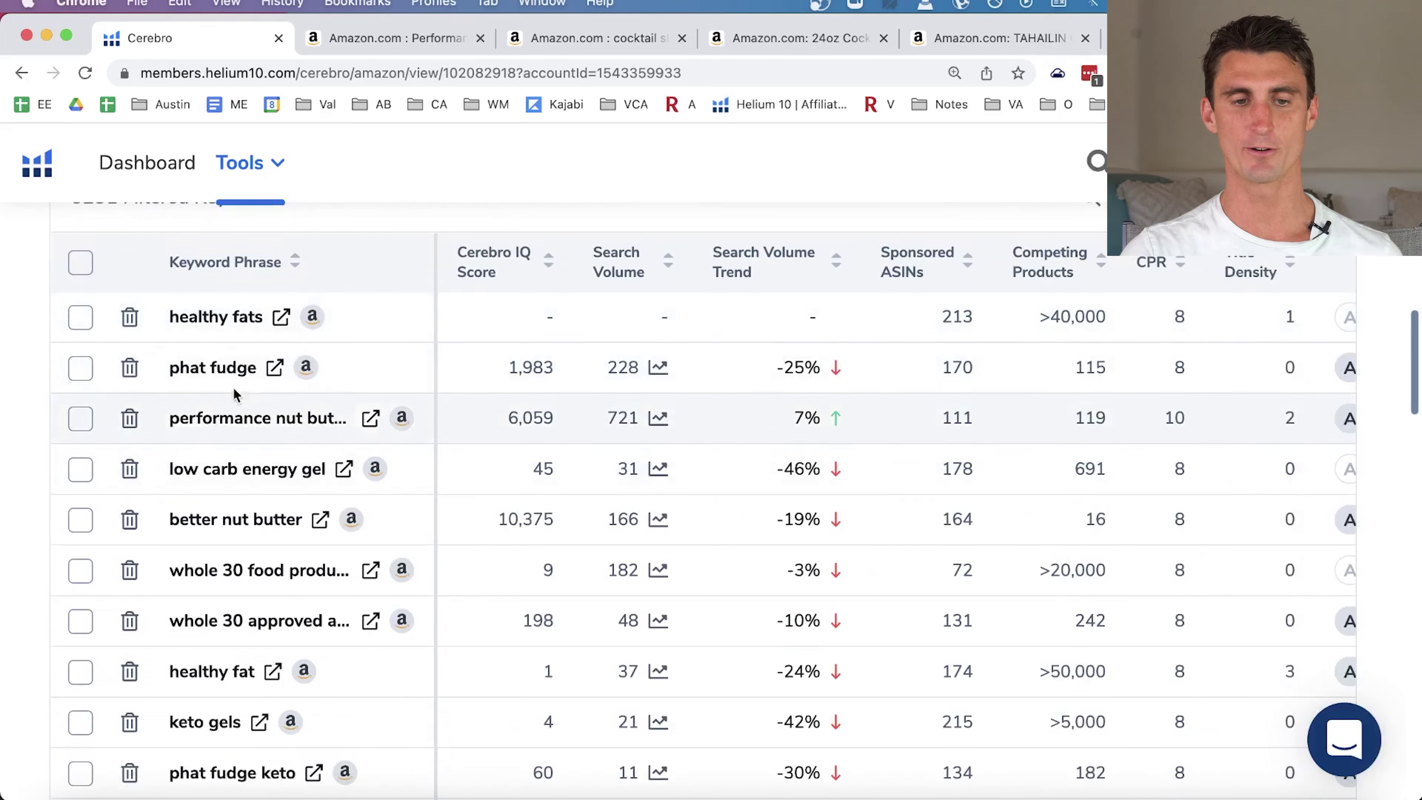
{"action": "scroll", "coordinate": [894, 376], "scroll_direction": "right", "scroll_amount": 10}
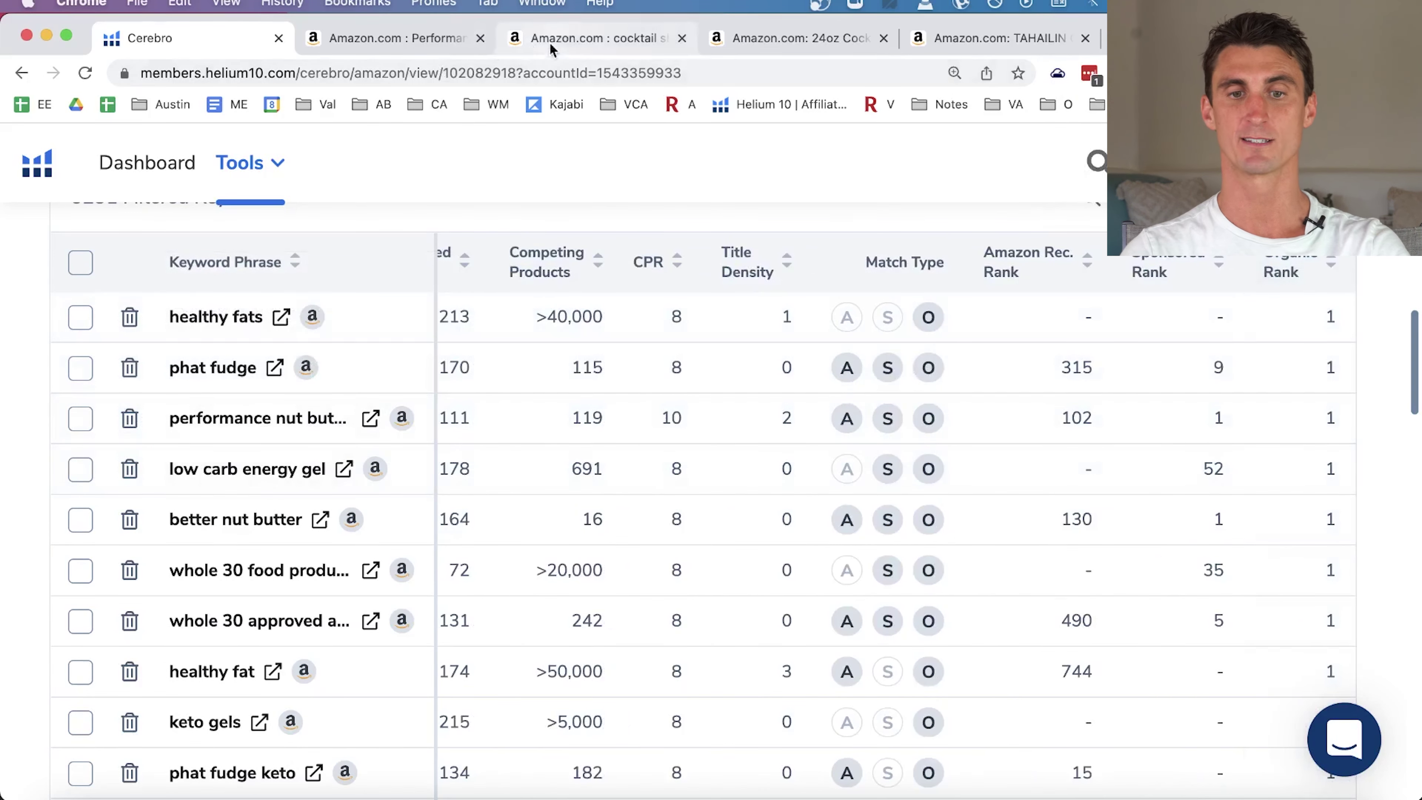
Switch to the Performance Nut Butter listing on Amazon and review its title and the "keto nut butter" search suggestions.
{"action": "left_click", "coordinate": [571, 35]}
{"action": "left_click", "coordinate": [403, 36]}
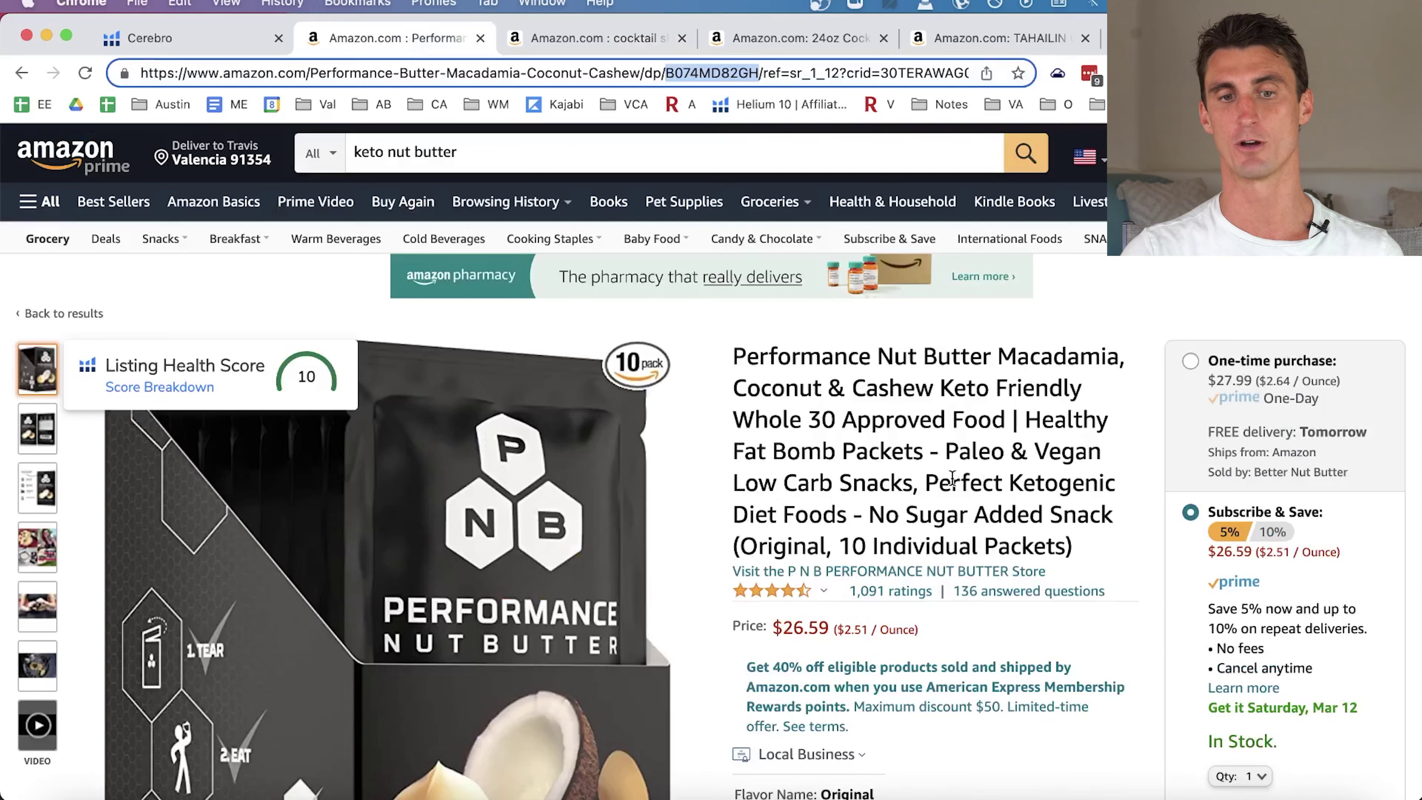
{"action": "triple_click", "coordinate": [460, 153]}
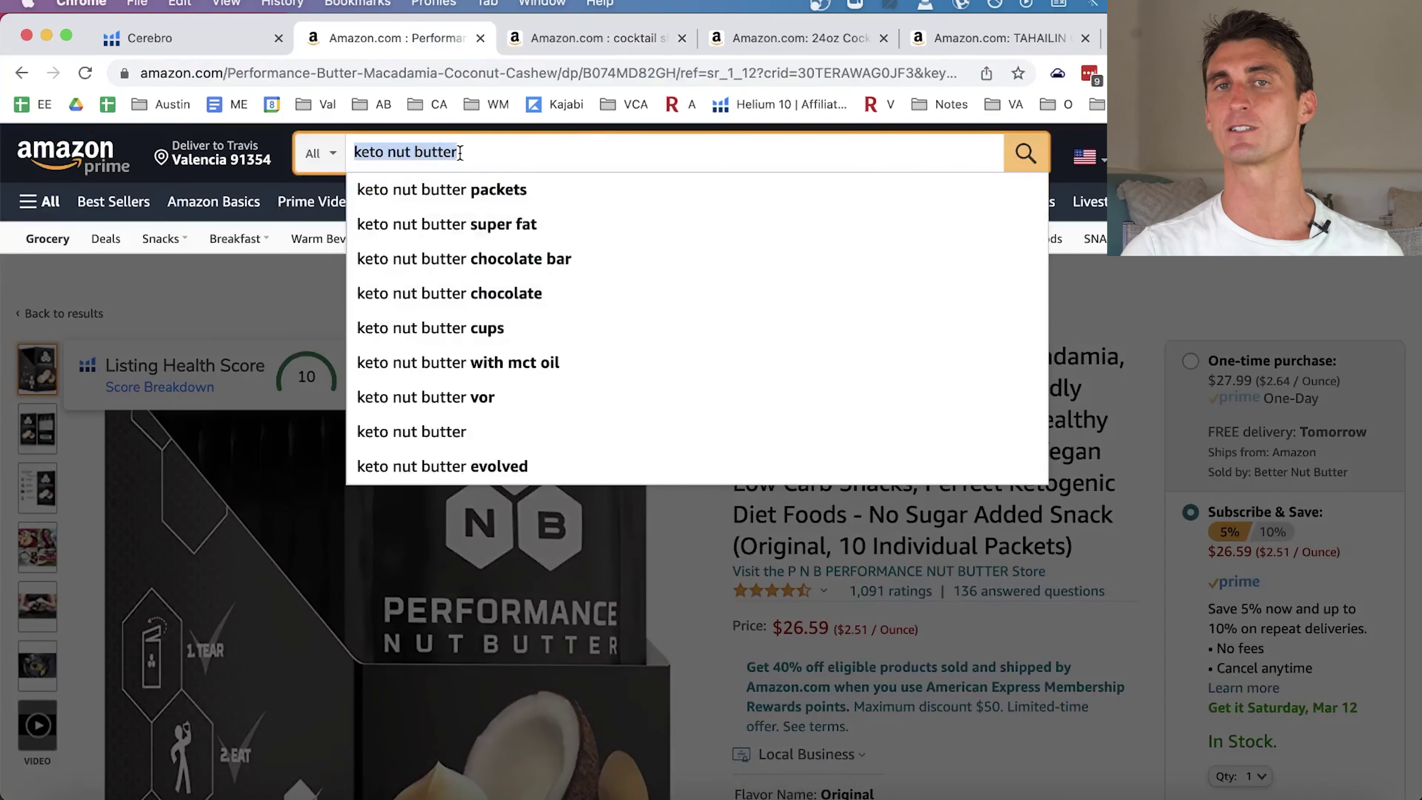
{"action": "left_click", "coordinate": [1037, 592]}
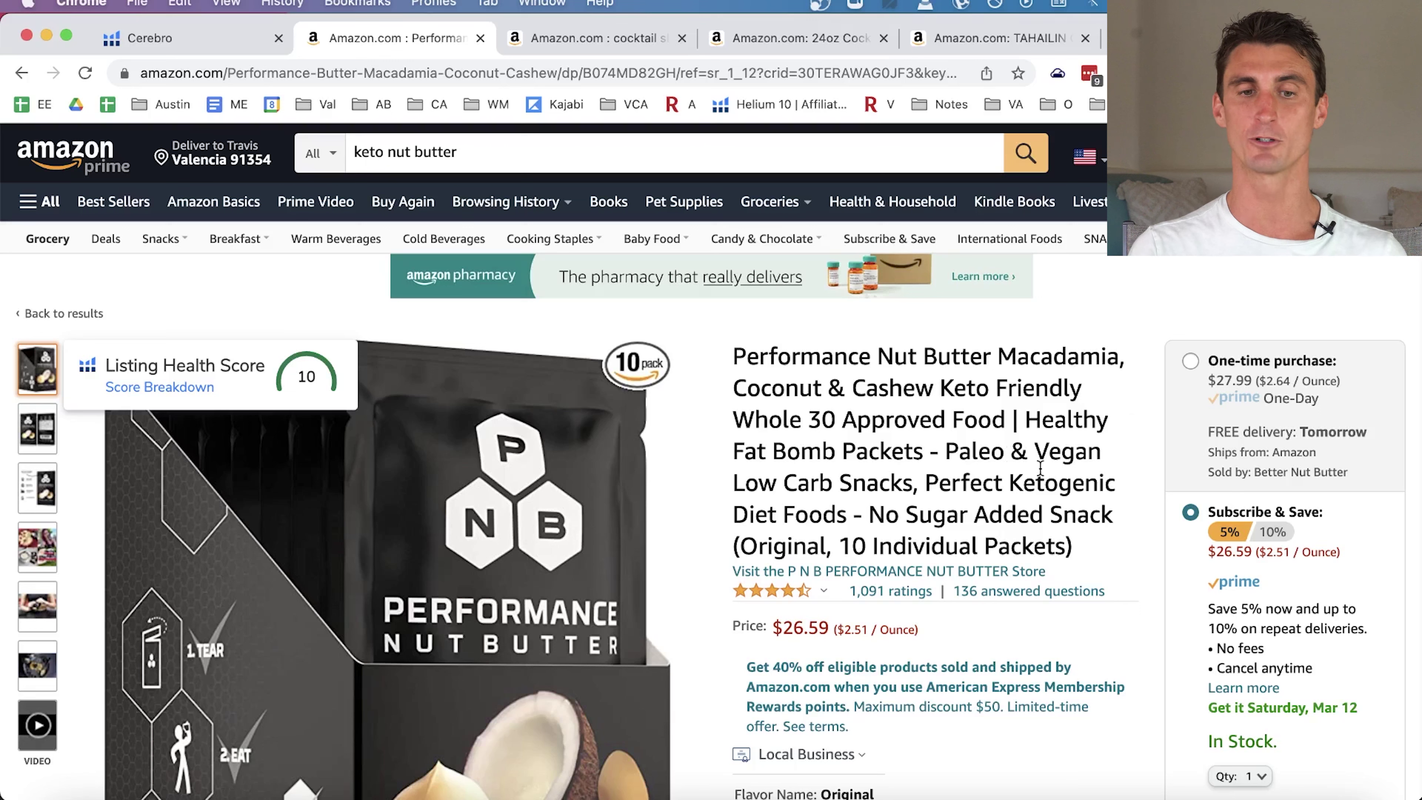
Switch back to Cerebro and examine the organic rank, search volume and wording of the product's keyword phrases.
{"action": "key", "text": "ctrl+shift+Tab"}
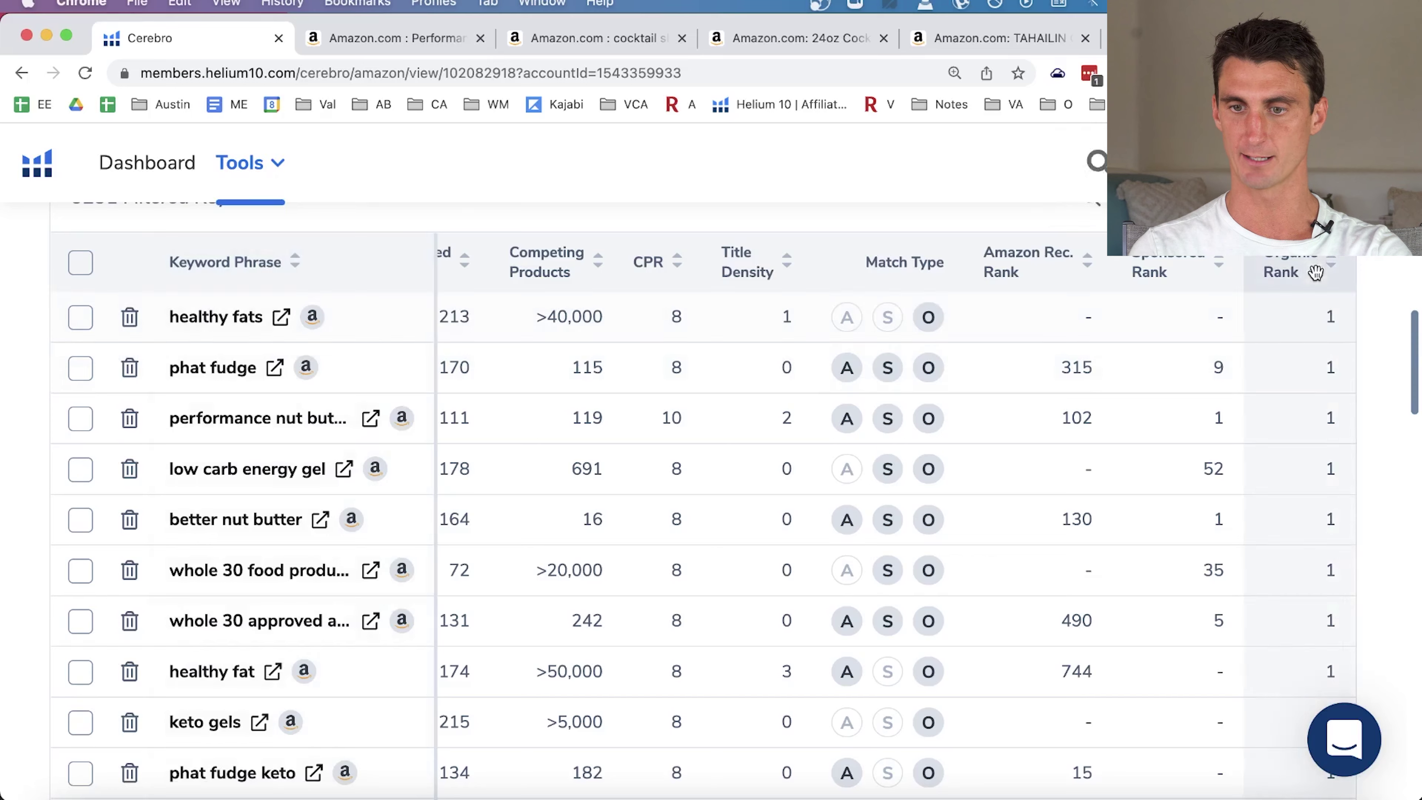
{"action": "scroll", "coordinate": [1322, 440], "scroll_direction": "down", "scroll_amount": 10}
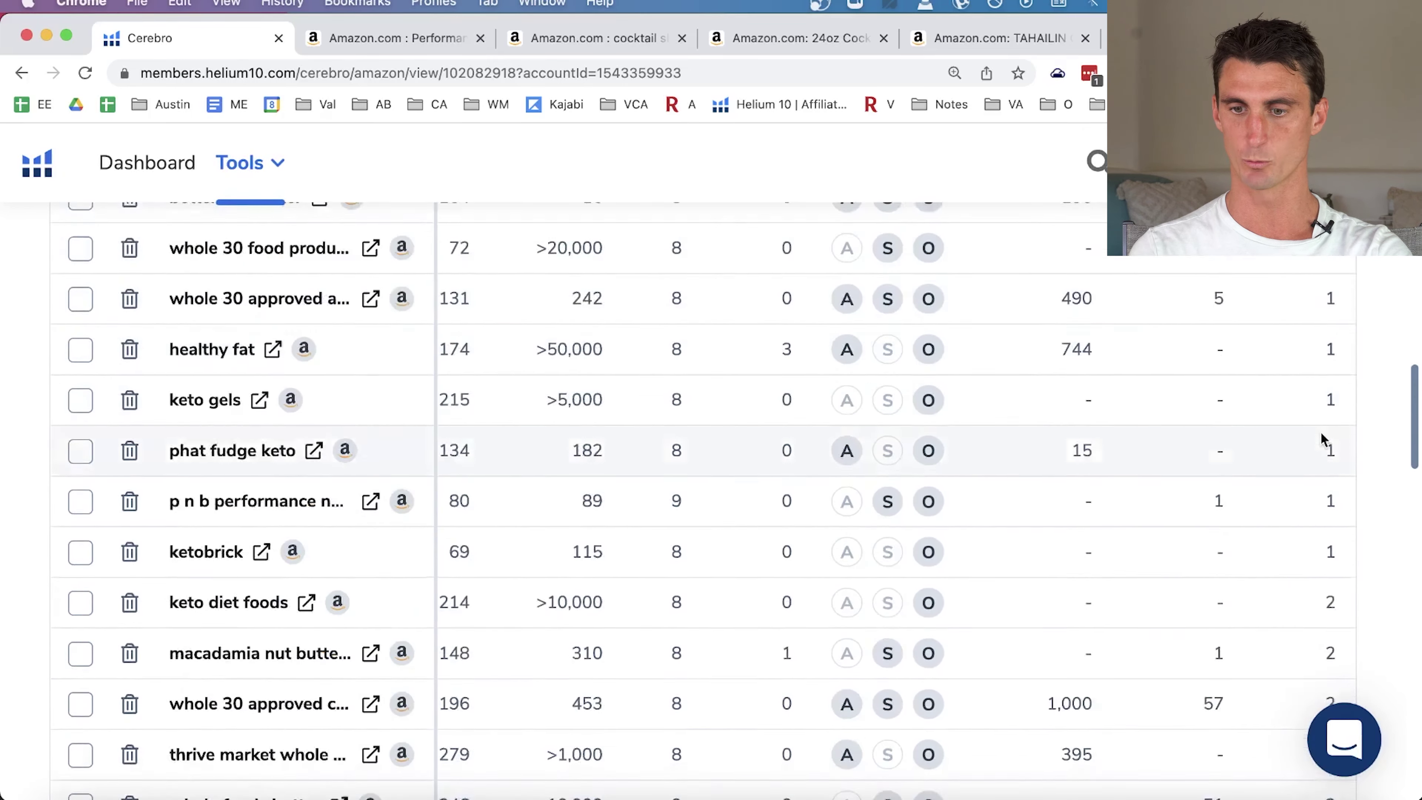
{"action": "scroll", "coordinate": [1322, 440], "scroll_direction": "up", "scroll_amount": 12}
{"action": "scroll", "coordinate": [1323, 440], "scroll_direction": "left", "scroll_amount": 10}
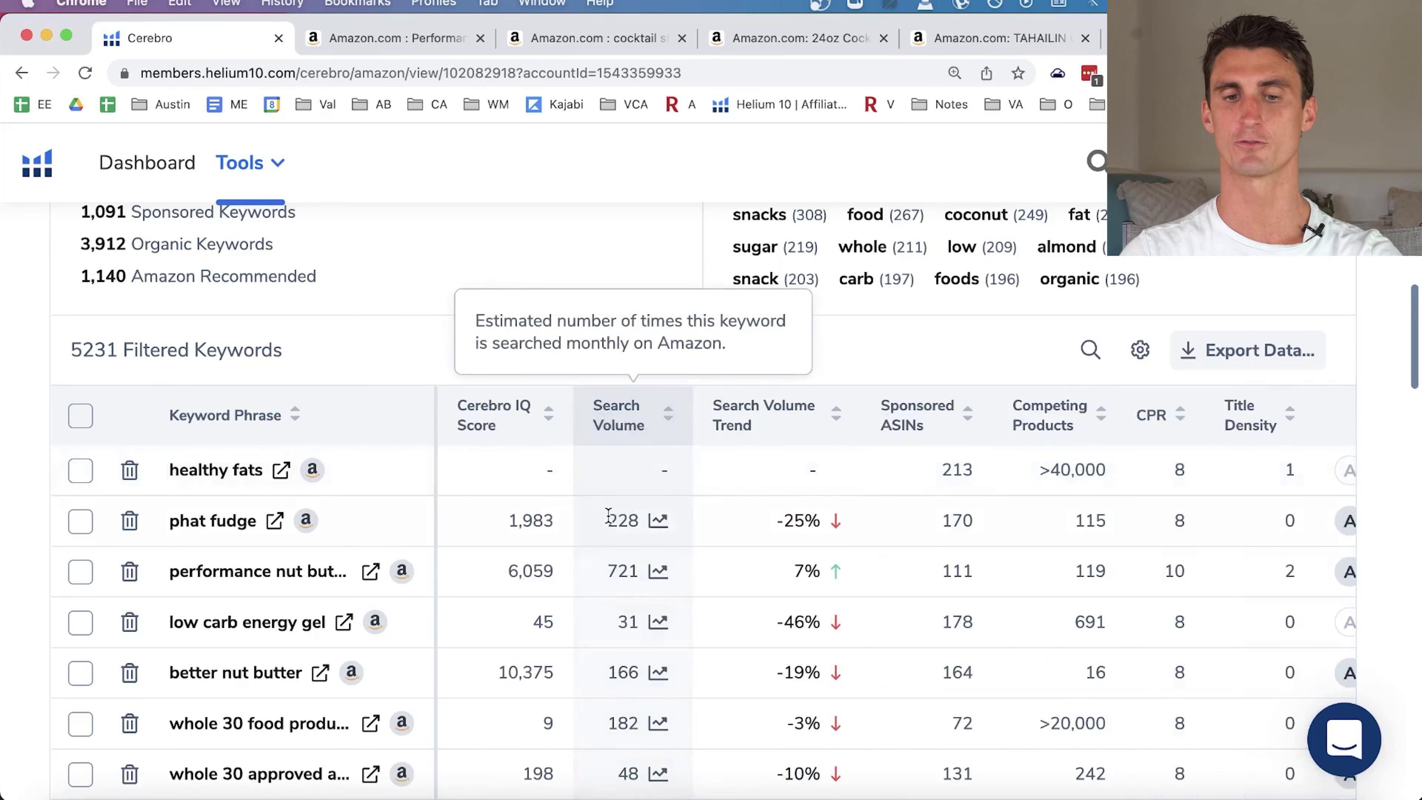
{"action": "scroll", "coordinate": [468, 224], "scroll_direction": "up", "scroll_amount": 15}
{"action": "scroll", "coordinate": [273, 523], "scroll_direction": "down", "scroll_amount": 10}
{"action": "scroll", "coordinate": [271, 515], "scroll_direction": "down", "scroll_amount": 5}
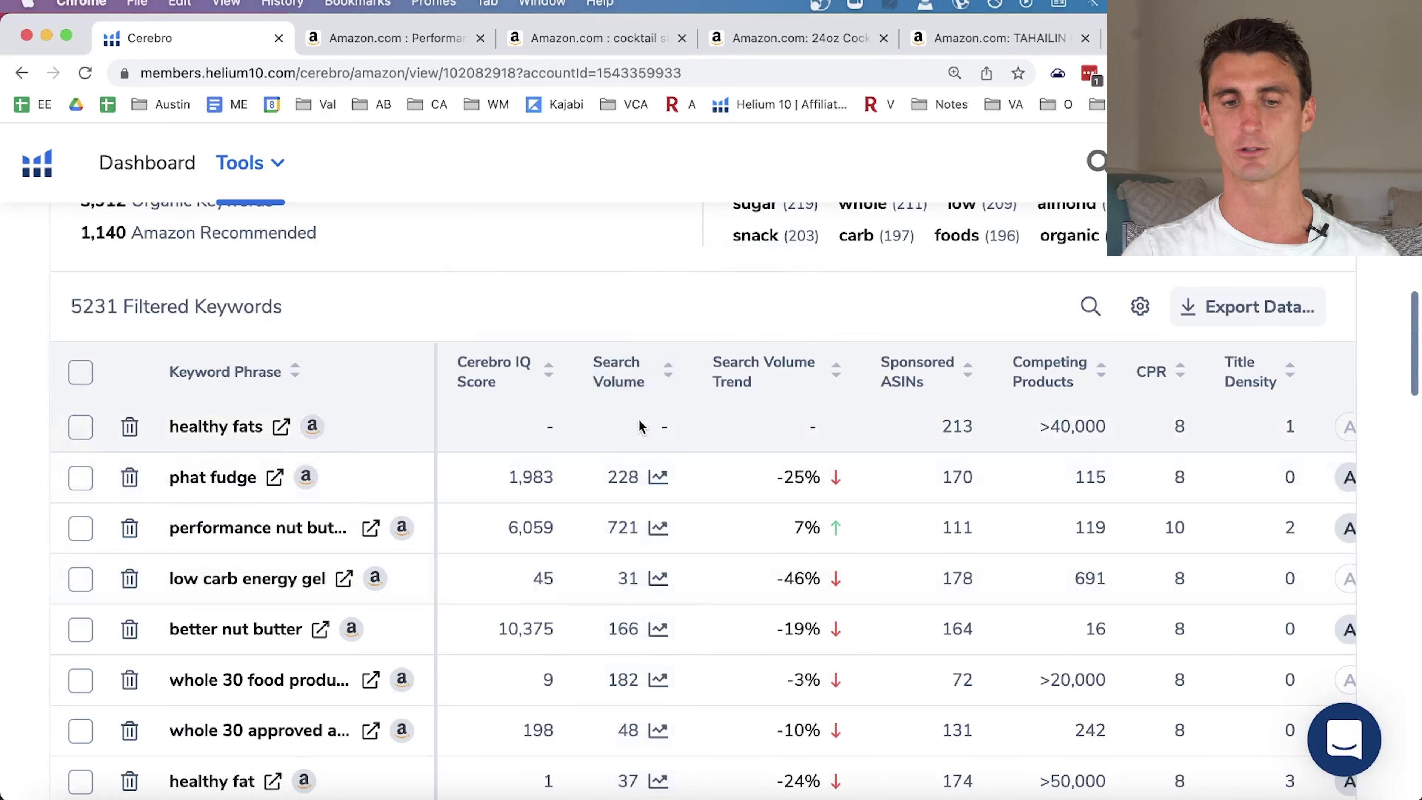
{"action": "scroll", "coordinate": [639, 428], "scroll_direction": "down", "scroll_amount": 2}
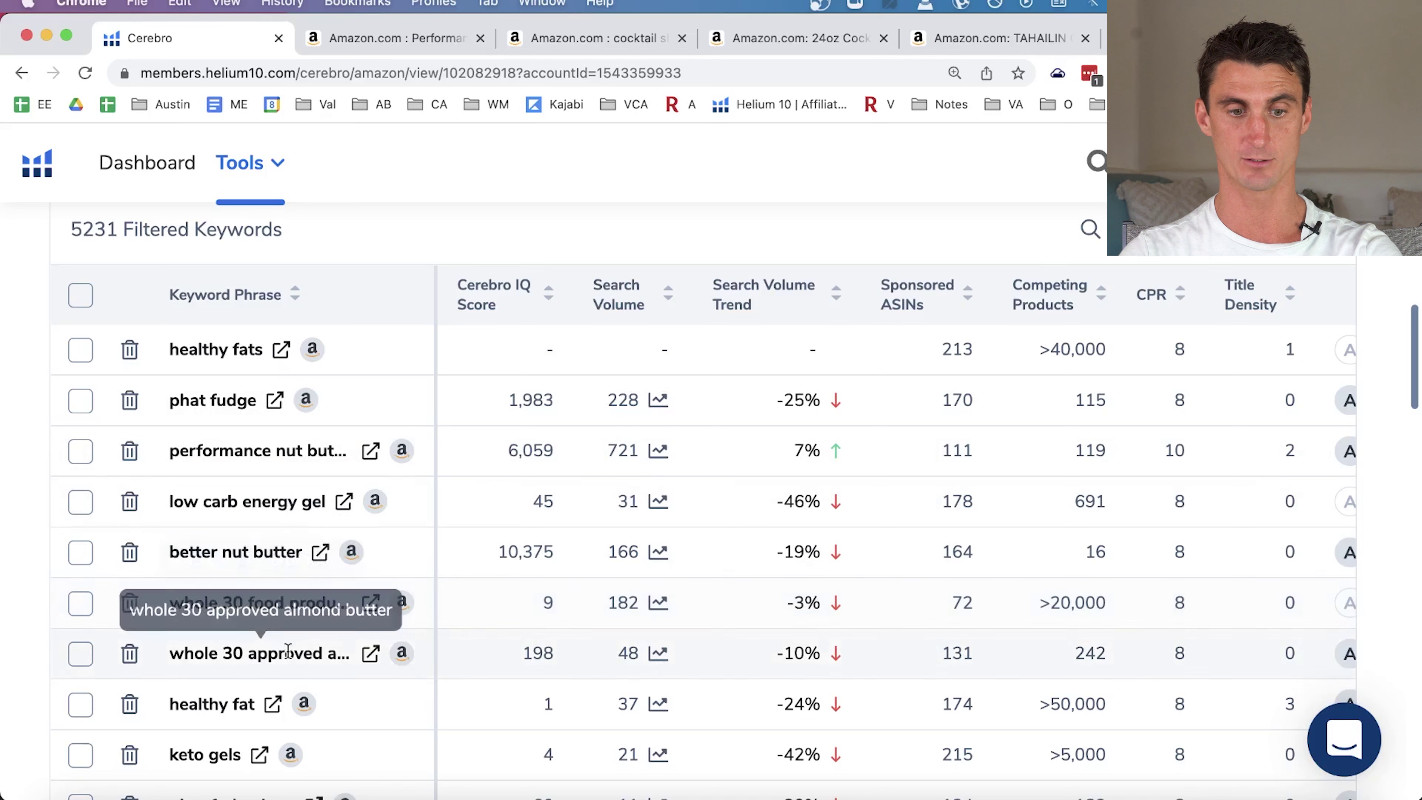
{"action": "scroll", "coordinate": [289, 656], "scroll_direction": "down", "scroll_amount": 2}
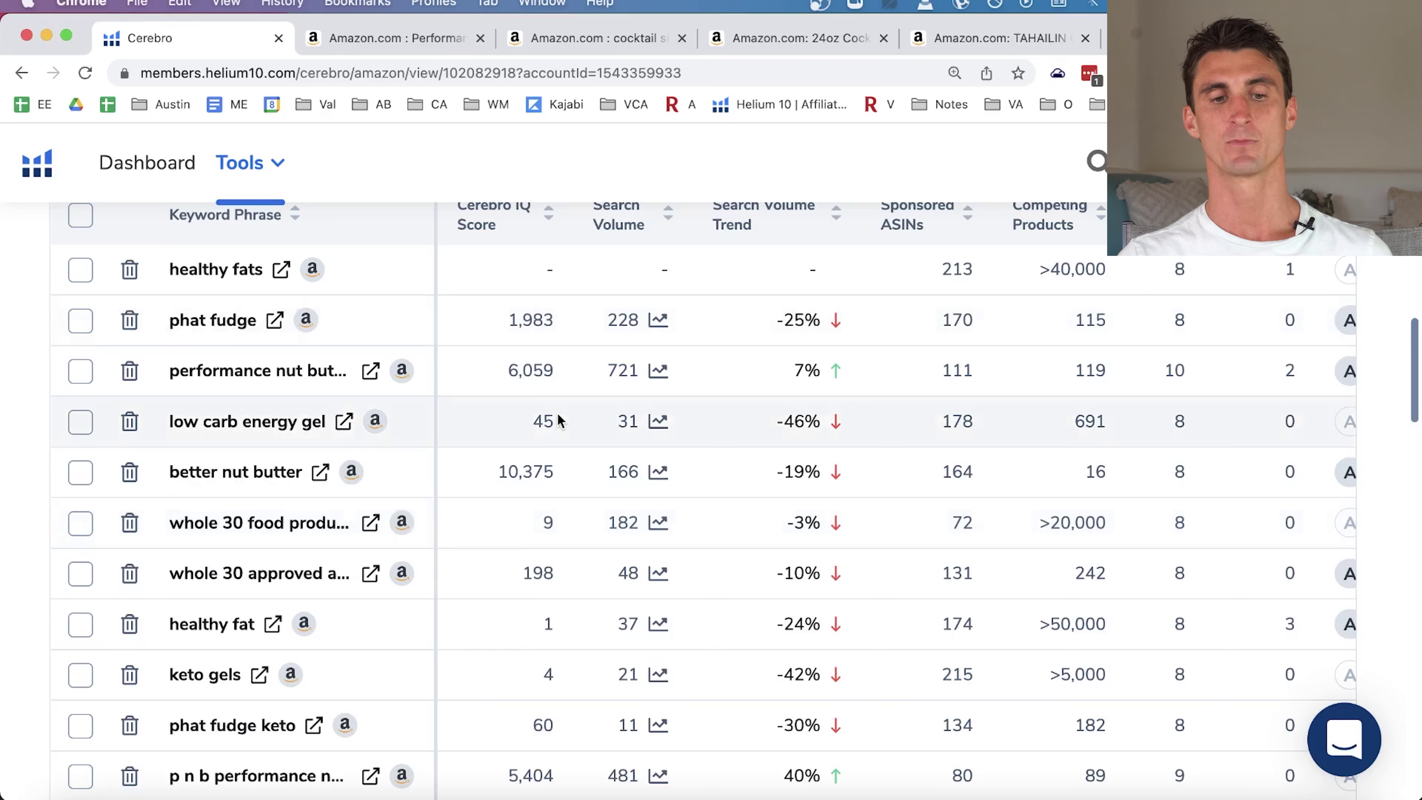
{"action": "scroll", "coordinate": [557, 412], "scroll_direction": "up", "scroll_amount": 15}
{"action": "scroll", "coordinate": [394, 391], "scroll_direction": "down", "scroll_amount": 10}
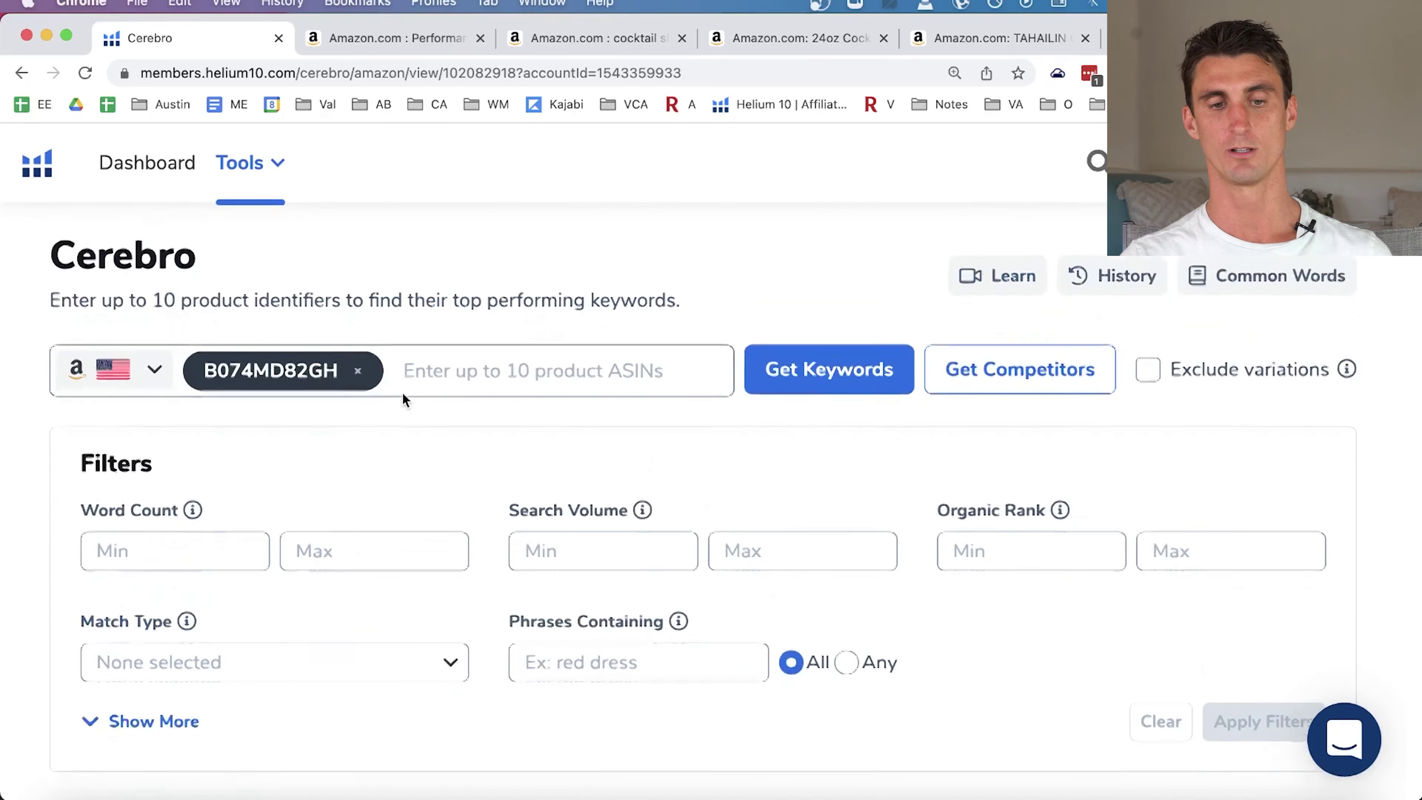
{"action": "scroll", "coordinate": [402, 391], "scroll_direction": "down", "scroll_amount": 5}
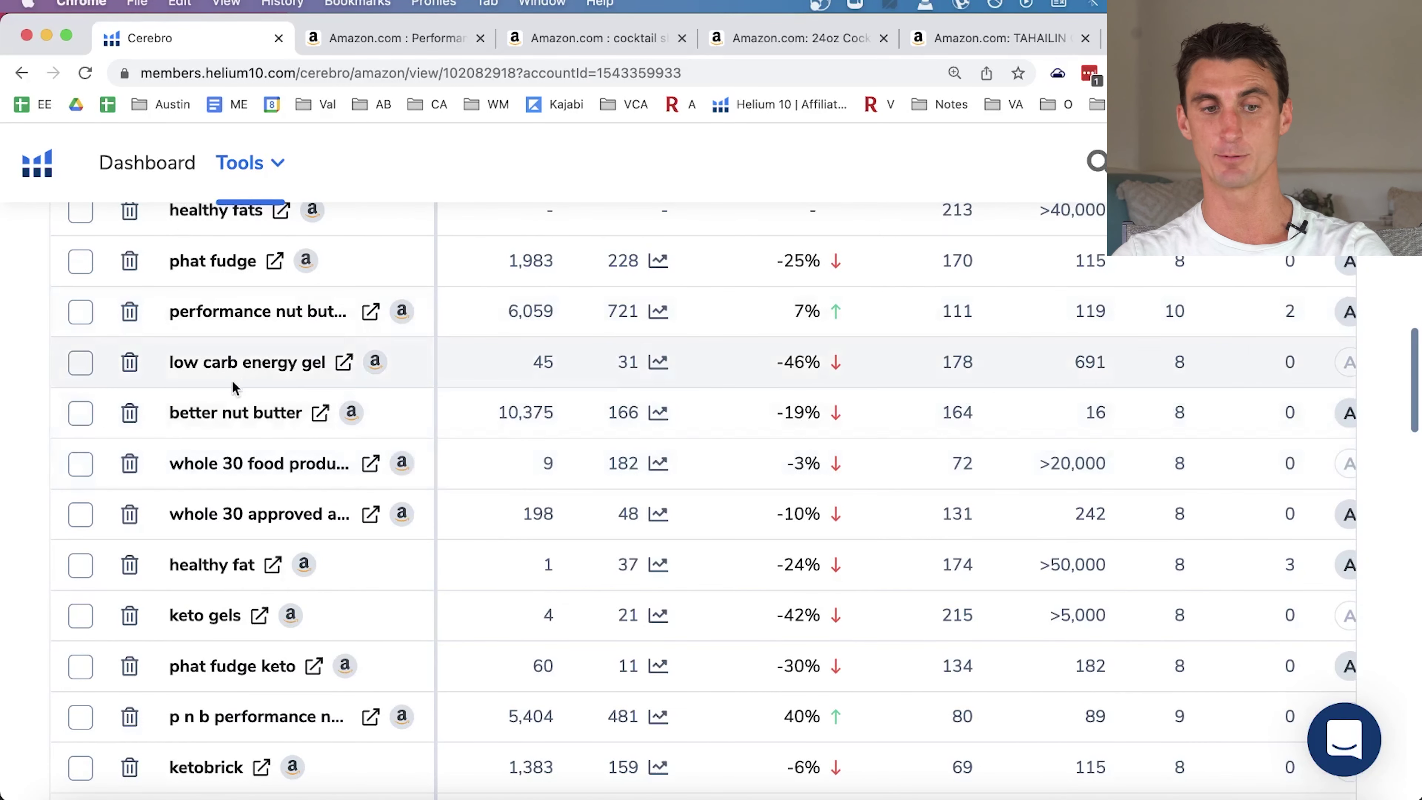
Highlight the phrase "low carb energy gel" and filter the Cerebro keywords to phrases containing "gel".
{"action": "triple_click", "coordinate": [230, 363]}
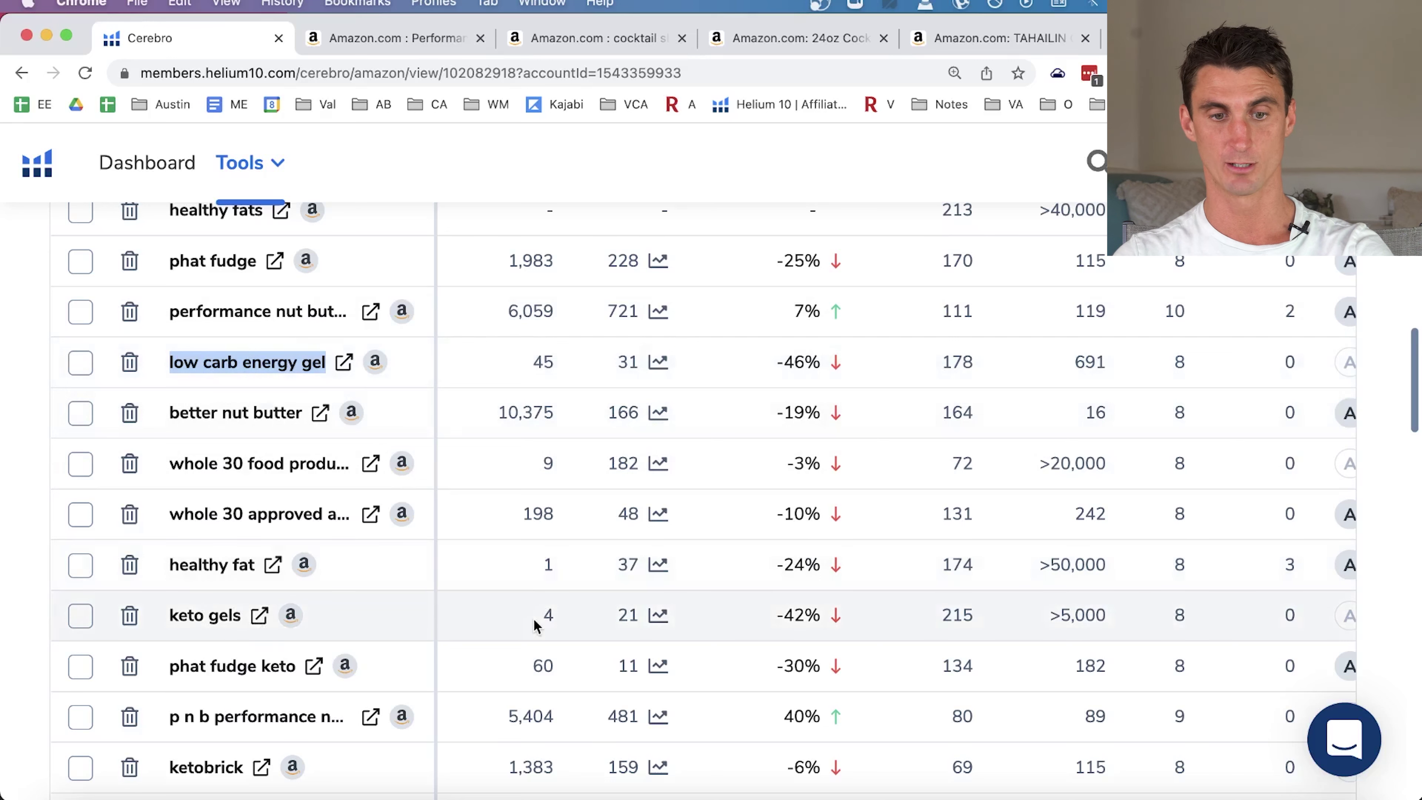
{"action": "scroll", "coordinate": [535, 625], "scroll_direction": "left", "scroll_amount": 3}
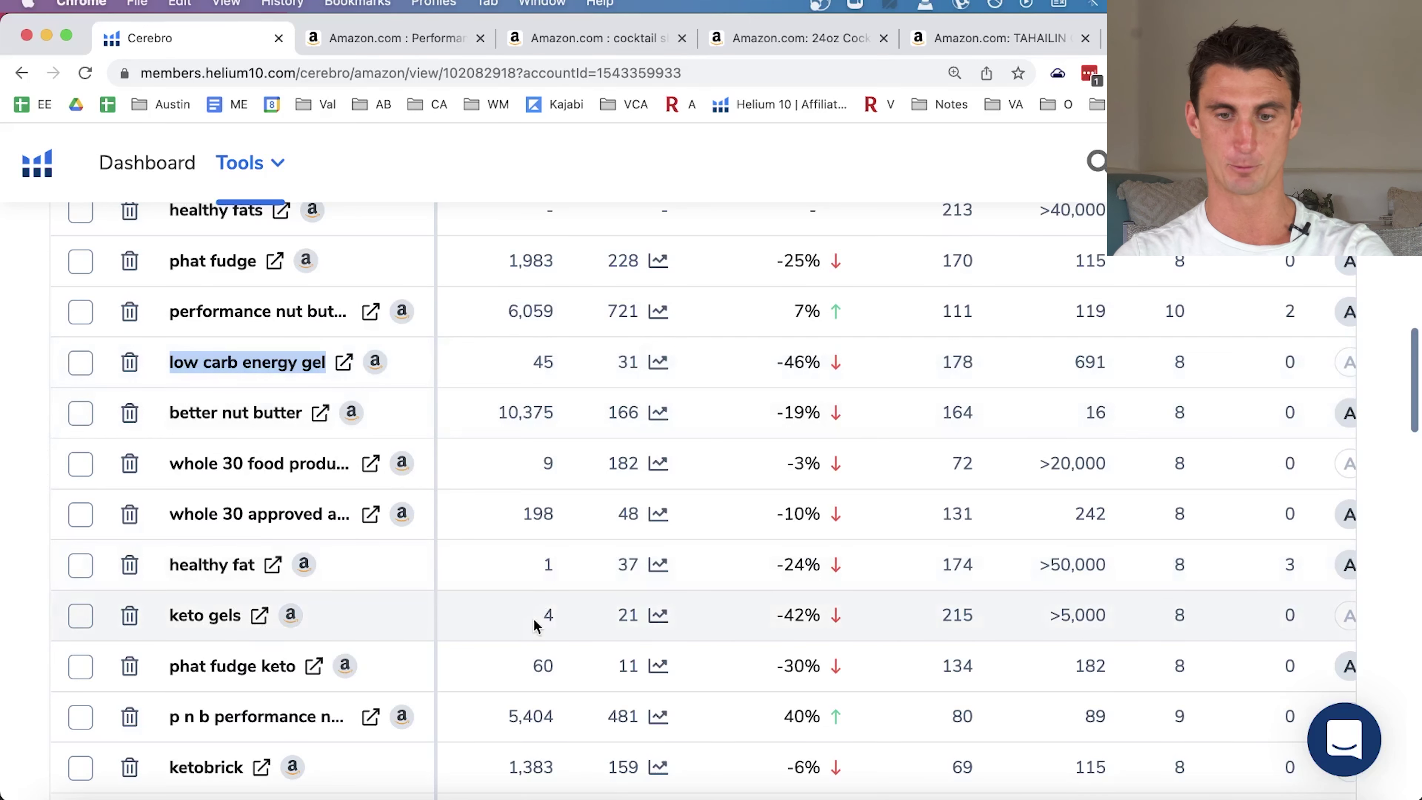
{"action": "scroll", "coordinate": [535, 625], "scroll_direction": "up", "scroll_amount": 15}
{"action": "left_click", "coordinate": [590, 558]}
{"action": "type", "text": "gel"}
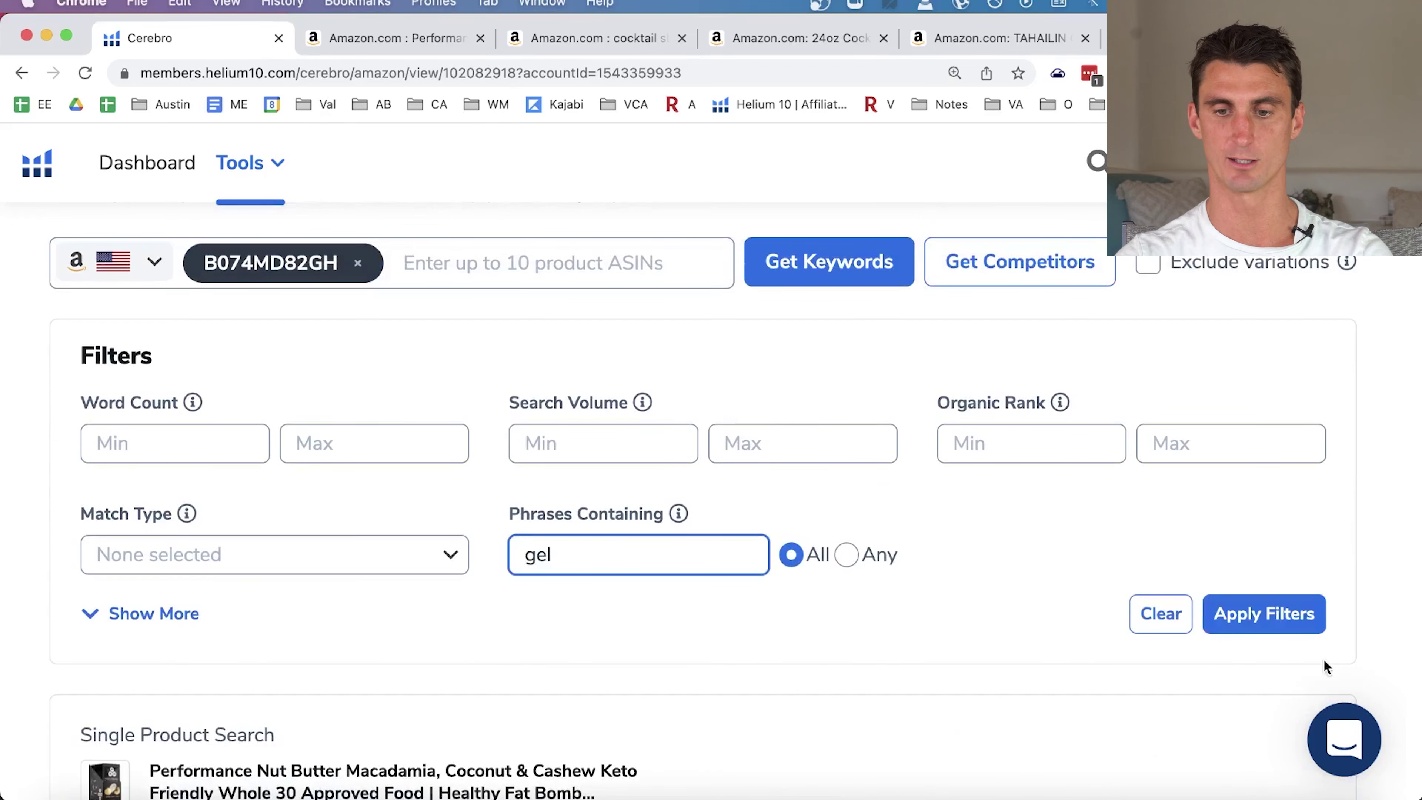
{"action": "left_click", "coordinate": [1287, 617]}
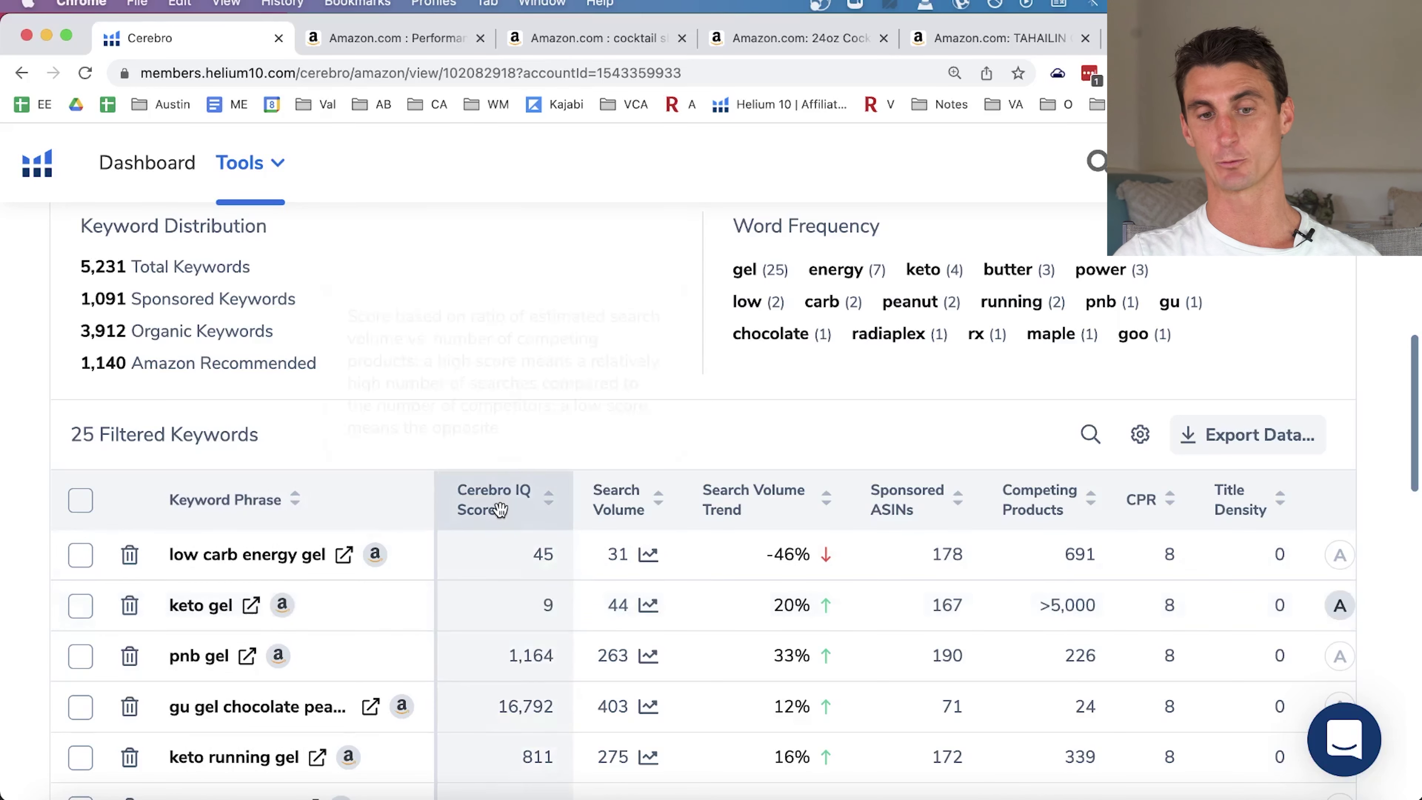
Compare the Cerebro IQ scores and search volumes of the filtered gel keywords.
{"action": "mouse_move", "coordinate": [499, 507]}
{"action": "double_click", "coordinate": [619, 606]}
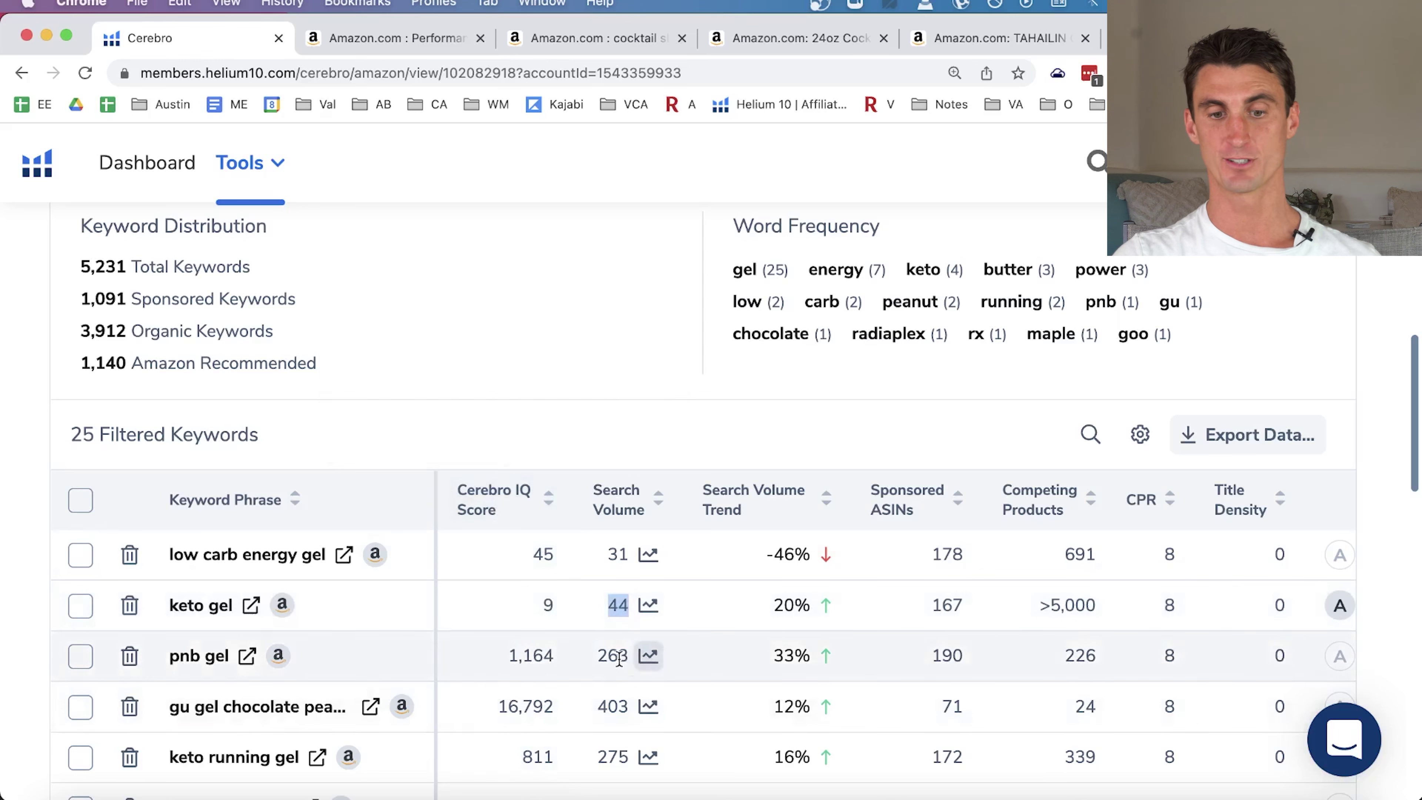
{"action": "scroll", "coordinate": [235, 616], "scroll_direction": "down", "scroll_amount": 5}
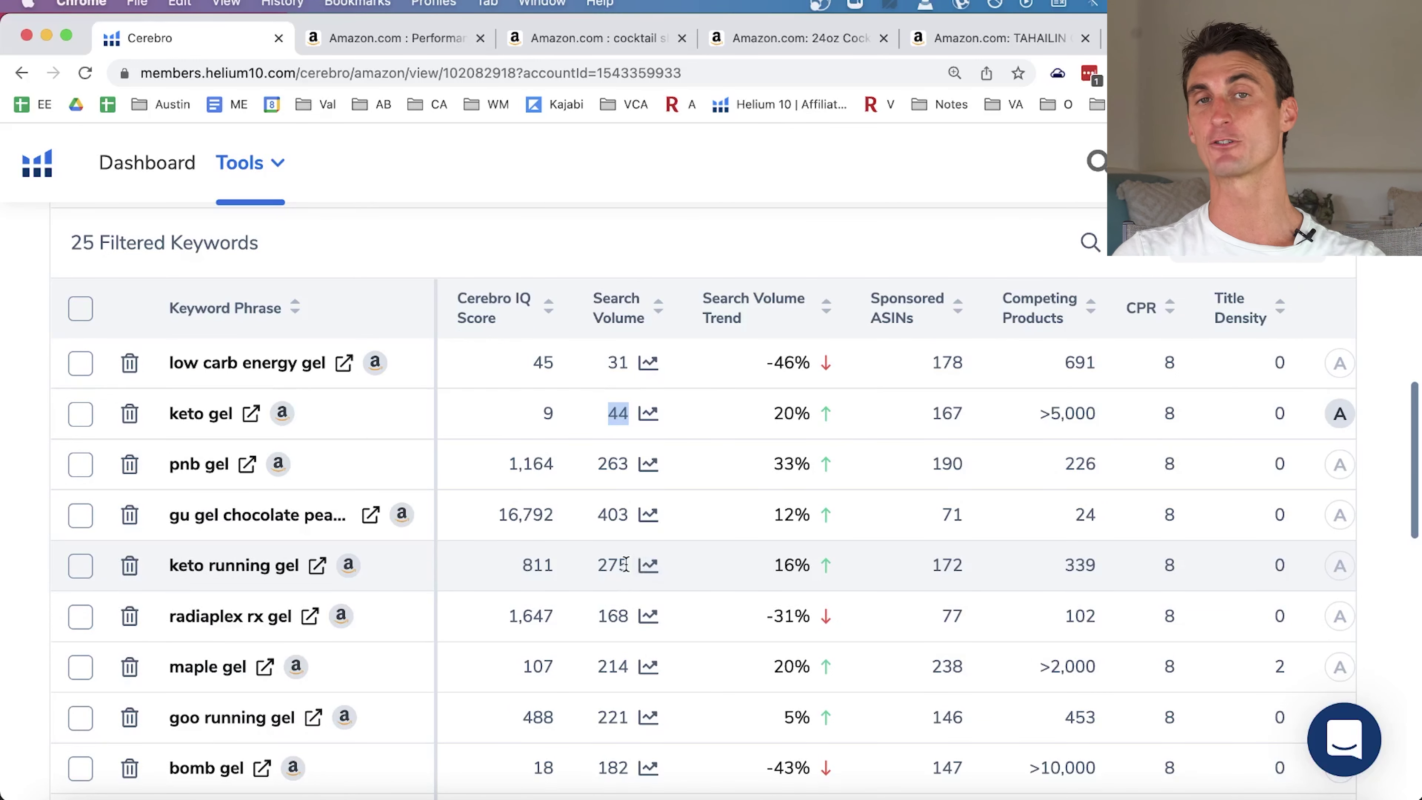
{"action": "scroll", "coordinate": [625, 565], "scroll_direction": "up", "scroll_amount": 3}
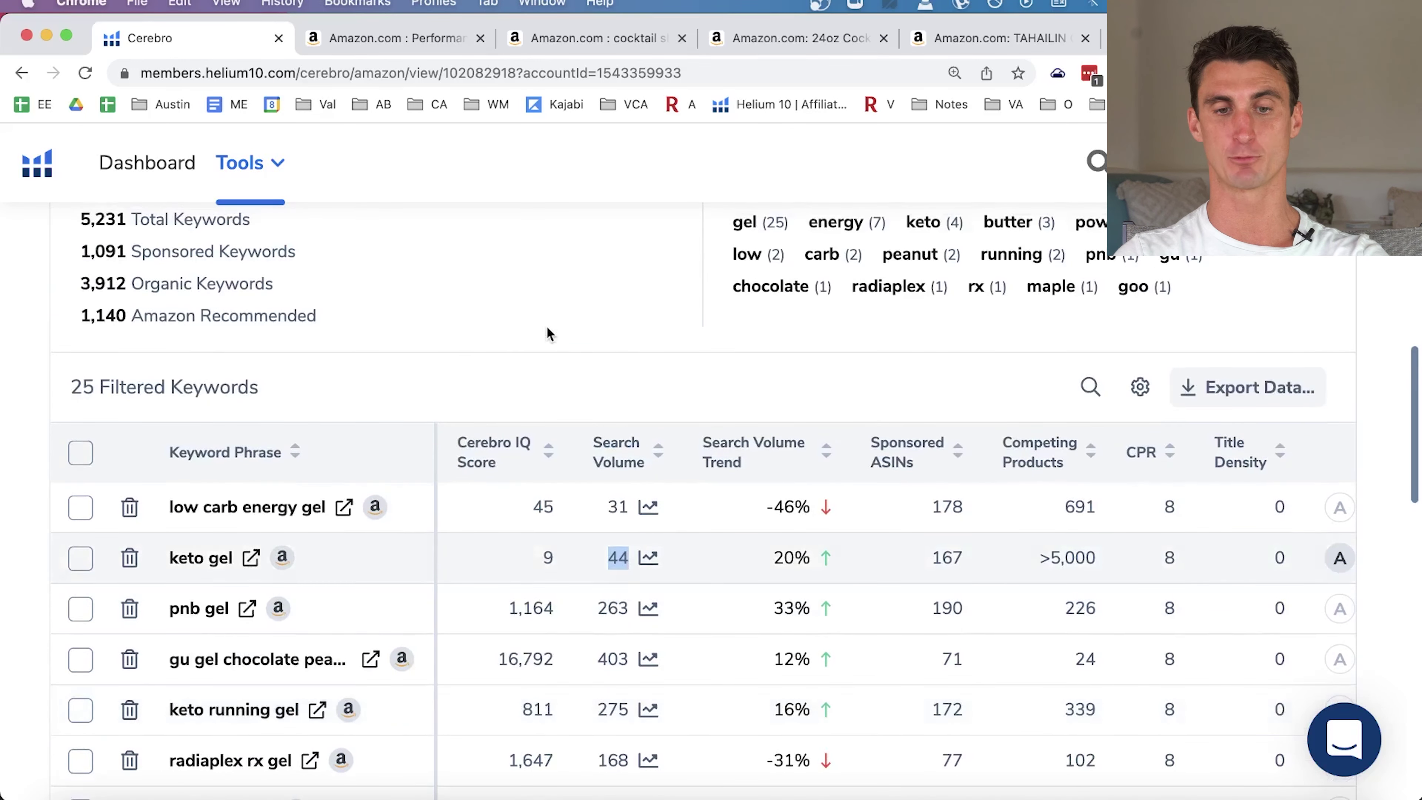
Open the Amazon search results for "low carb energy gel" and find the Performance Nut Butter listing among them.
{"action": "left_click", "coordinate": [343, 508]}
{"action": "scroll", "coordinate": [527, 337], "scroll_direction": "down", "scroll_amount": 10}
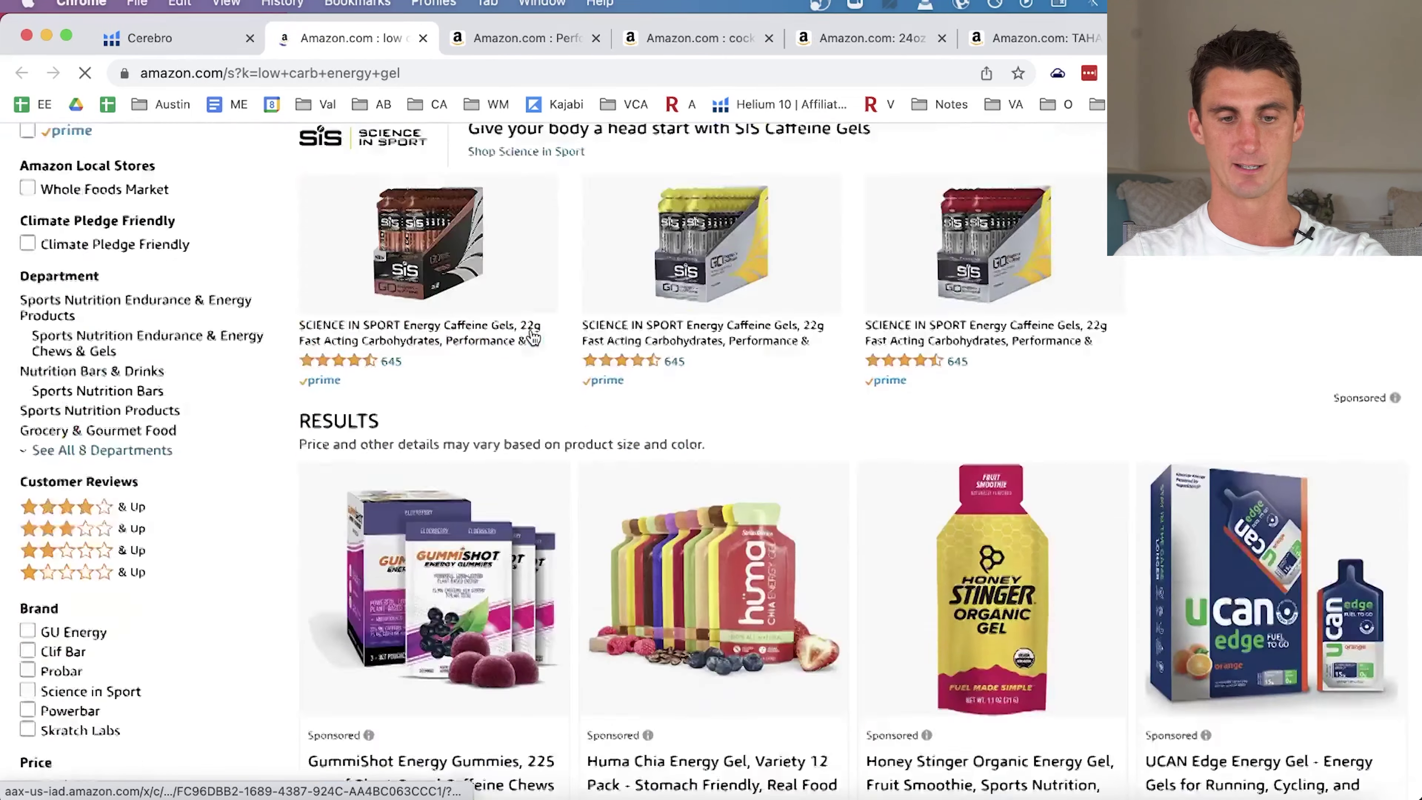
{"action": "scroll", "coordinate": [533, 338], "scroll_direction": "down", "scroll_amount": 15}
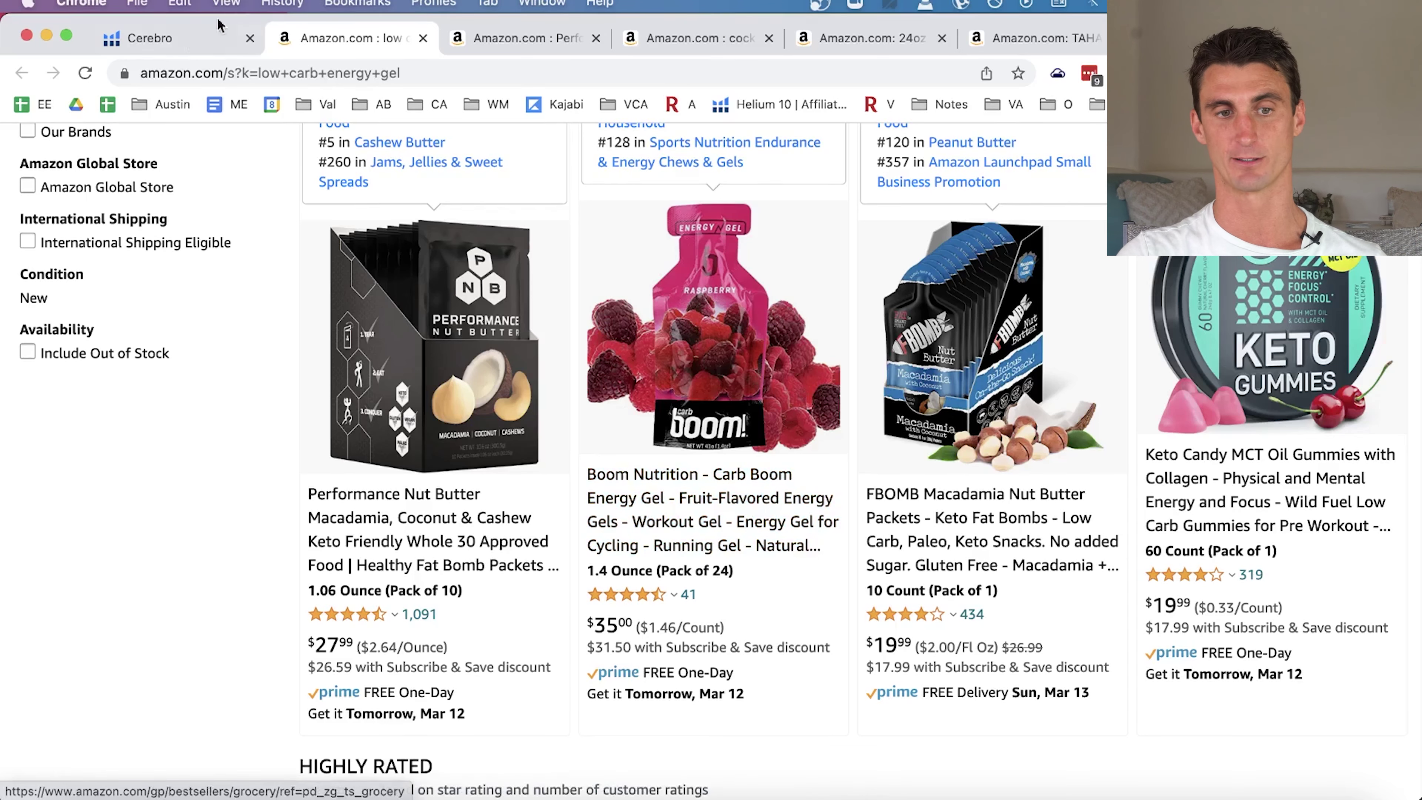
Return to Cerebro's unfiltered keyword table and select healthy fats, better nut butter and low carb energy gel.
{"action": "key", "text": "ctrl+shift+Tab"}
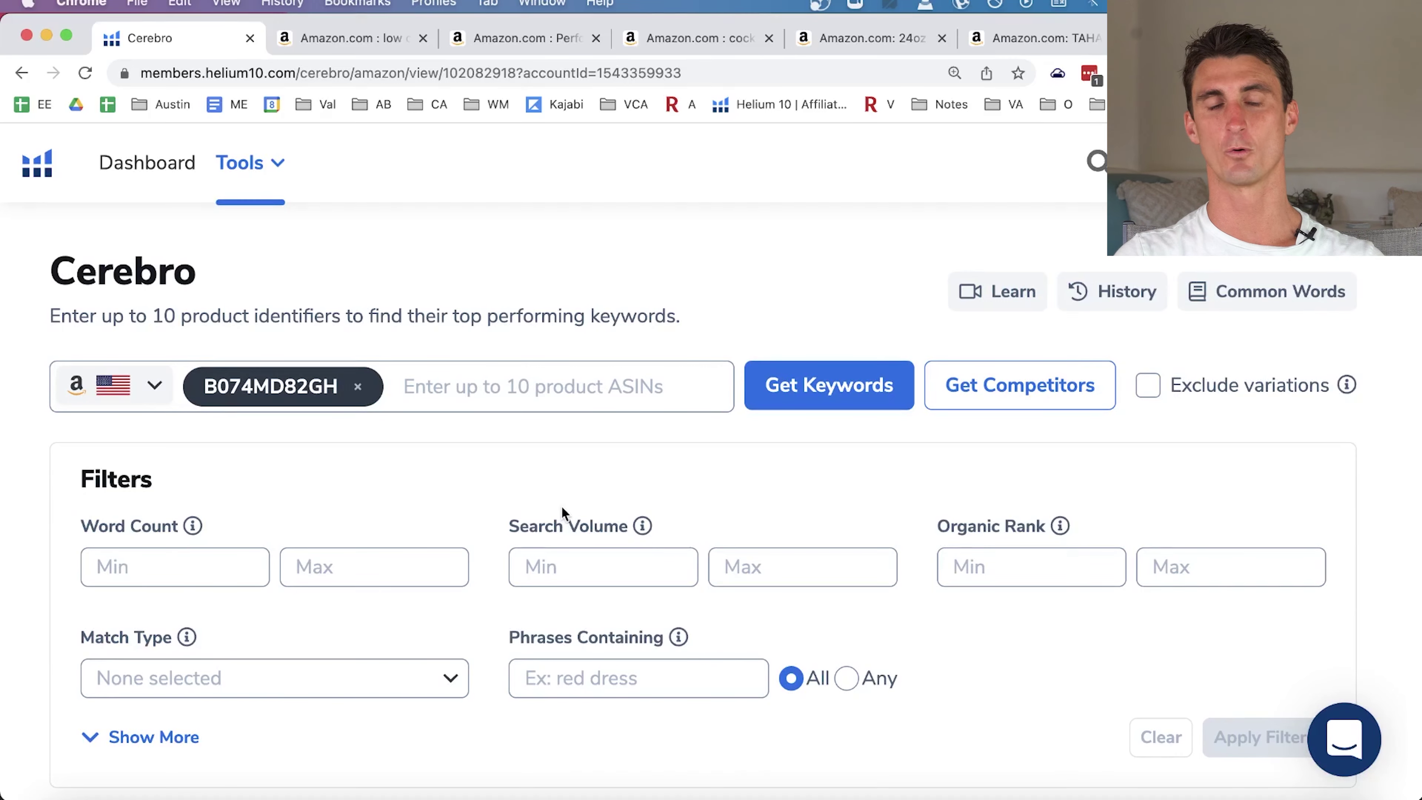
{"action": "scroll", "coordinate": [561, 505], "scroll_direction": "down", "scroll_amount": 10}
{"action": "scroll", "coordinate": [561, 506], "scroll_direction": "down", "scroll_amount": 3}
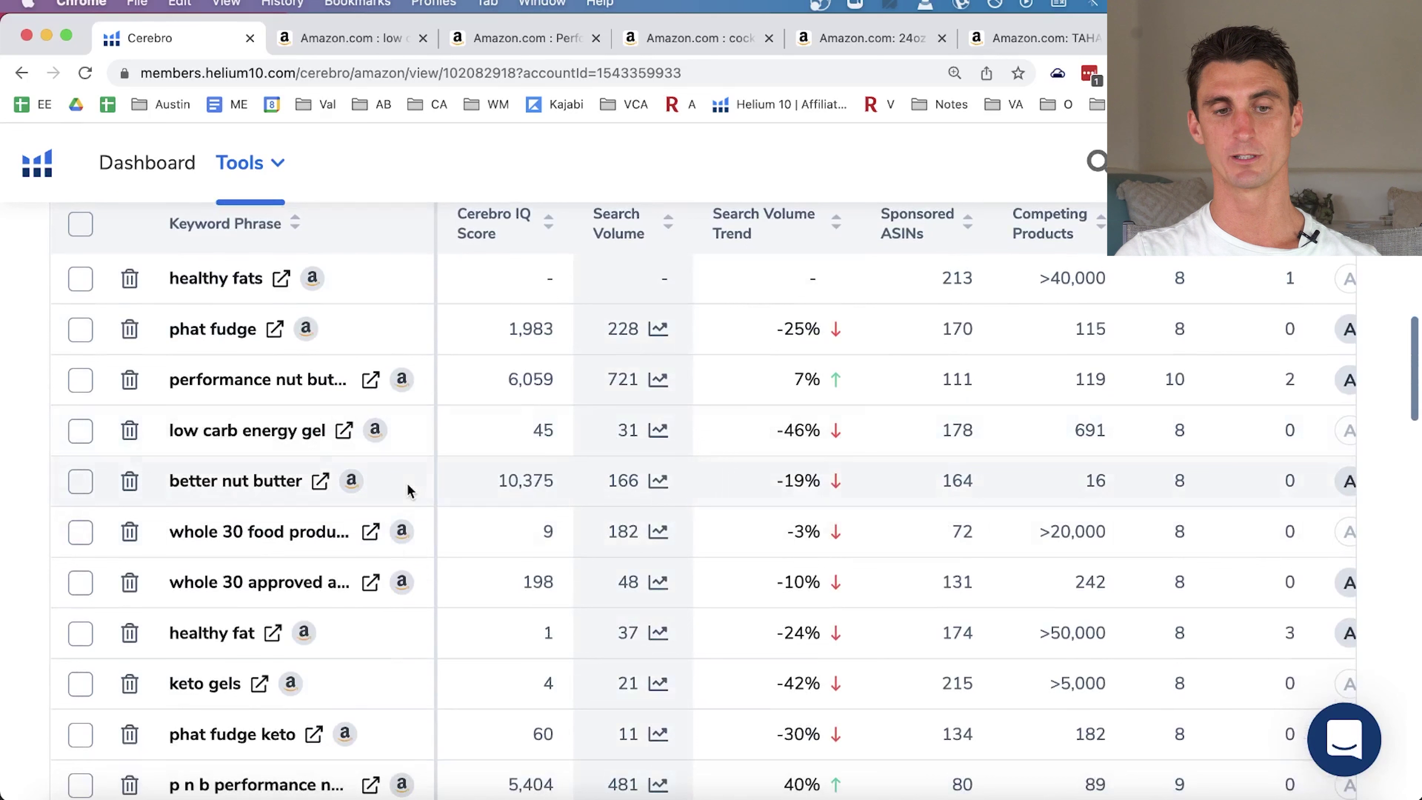
{"action": "left_click", "coordinate": [80, 283]}
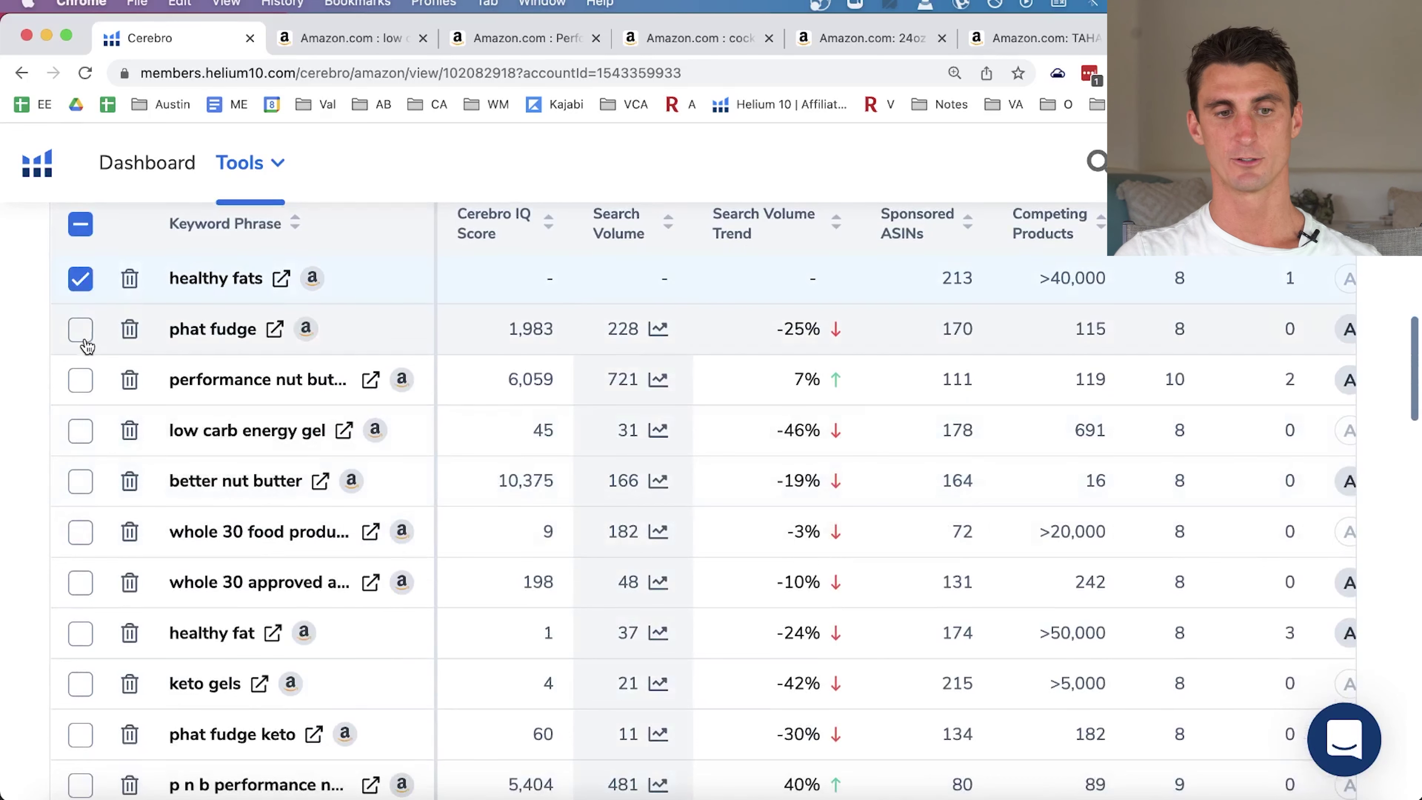
{"action": "left_click", "coordinate": [81, 483]}
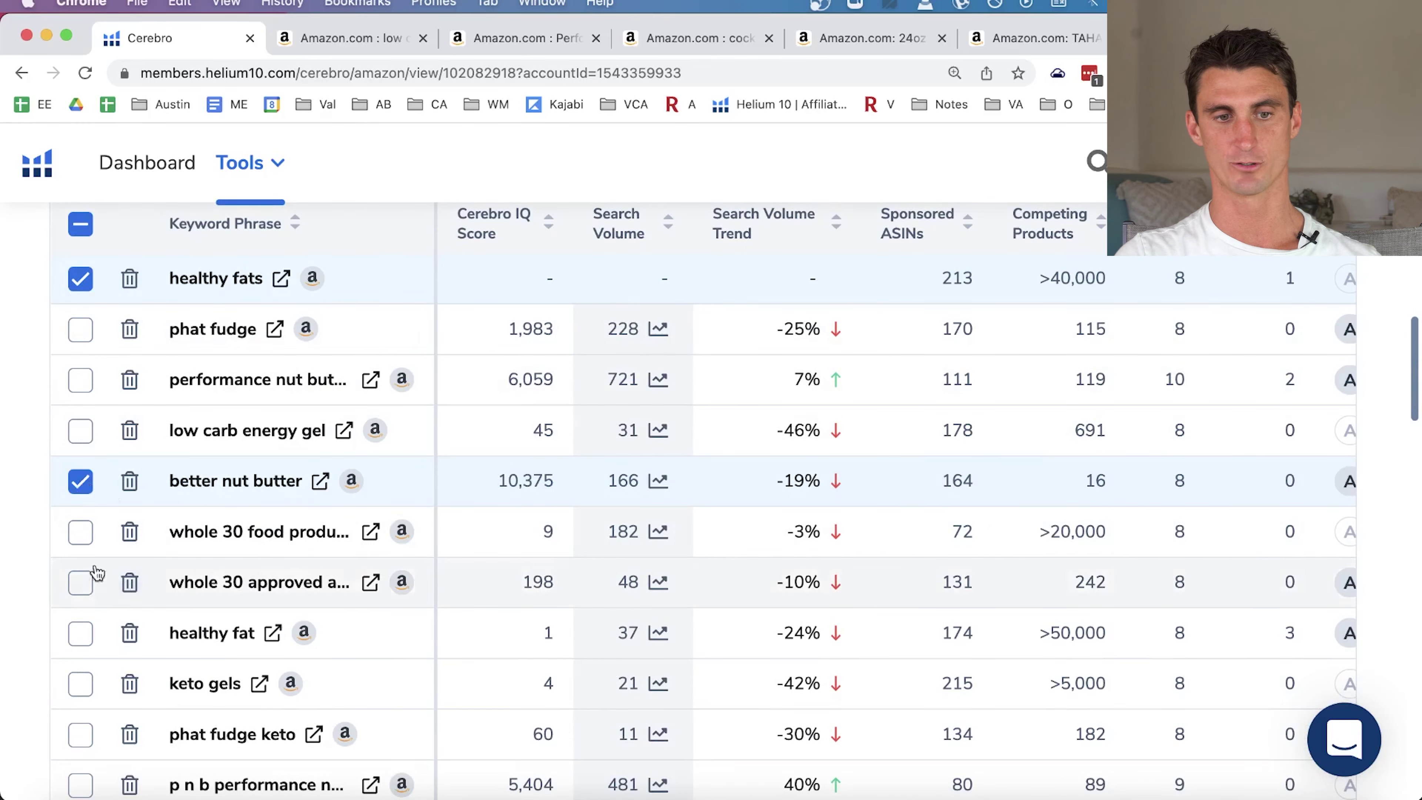
{"action": "left_click", "coordinate": [81, 432]}
{"action": "scroll", "coordinate": [285, 461], "scroll_direction": "up", "scroll_amount": 8}
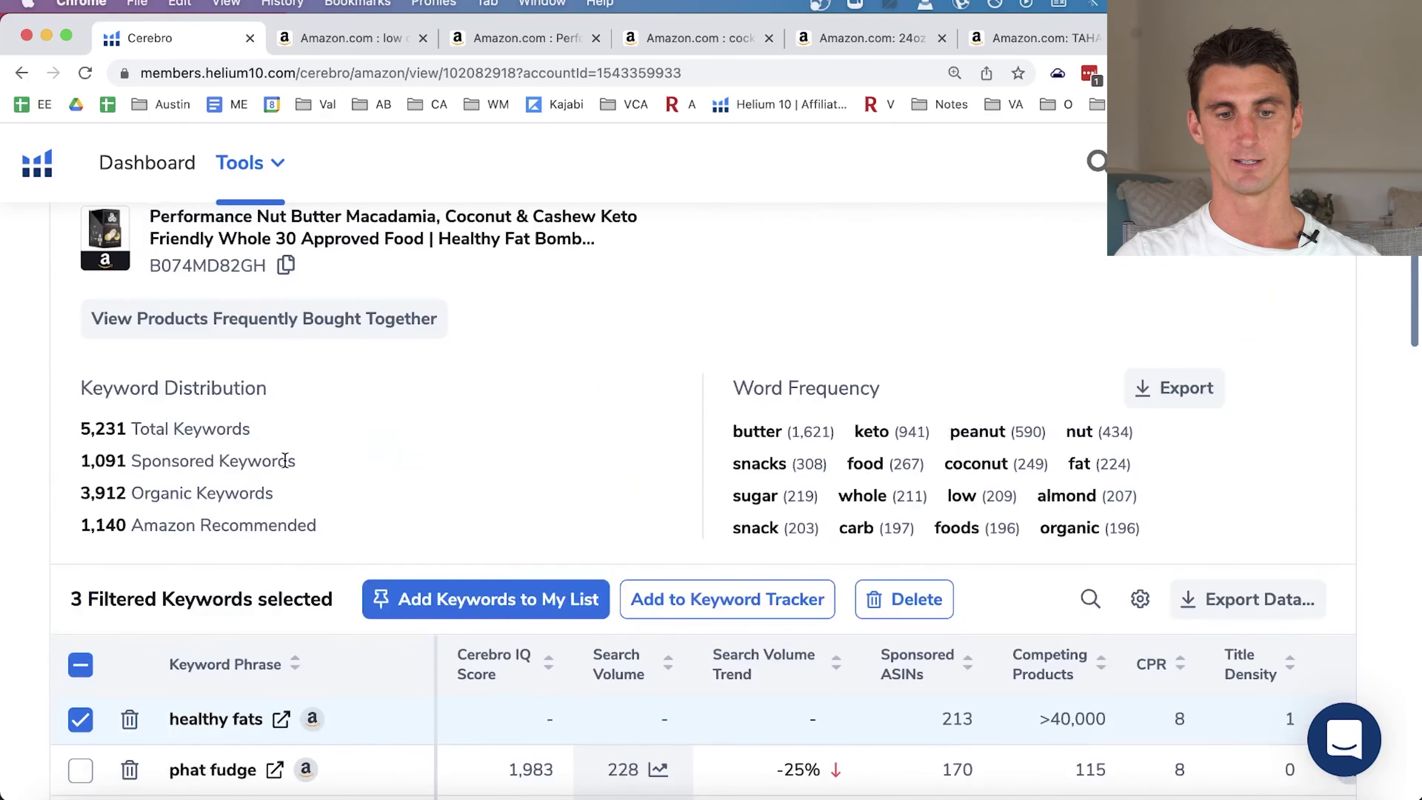
{"action": "left_click", "coordinate": [519, 613]}
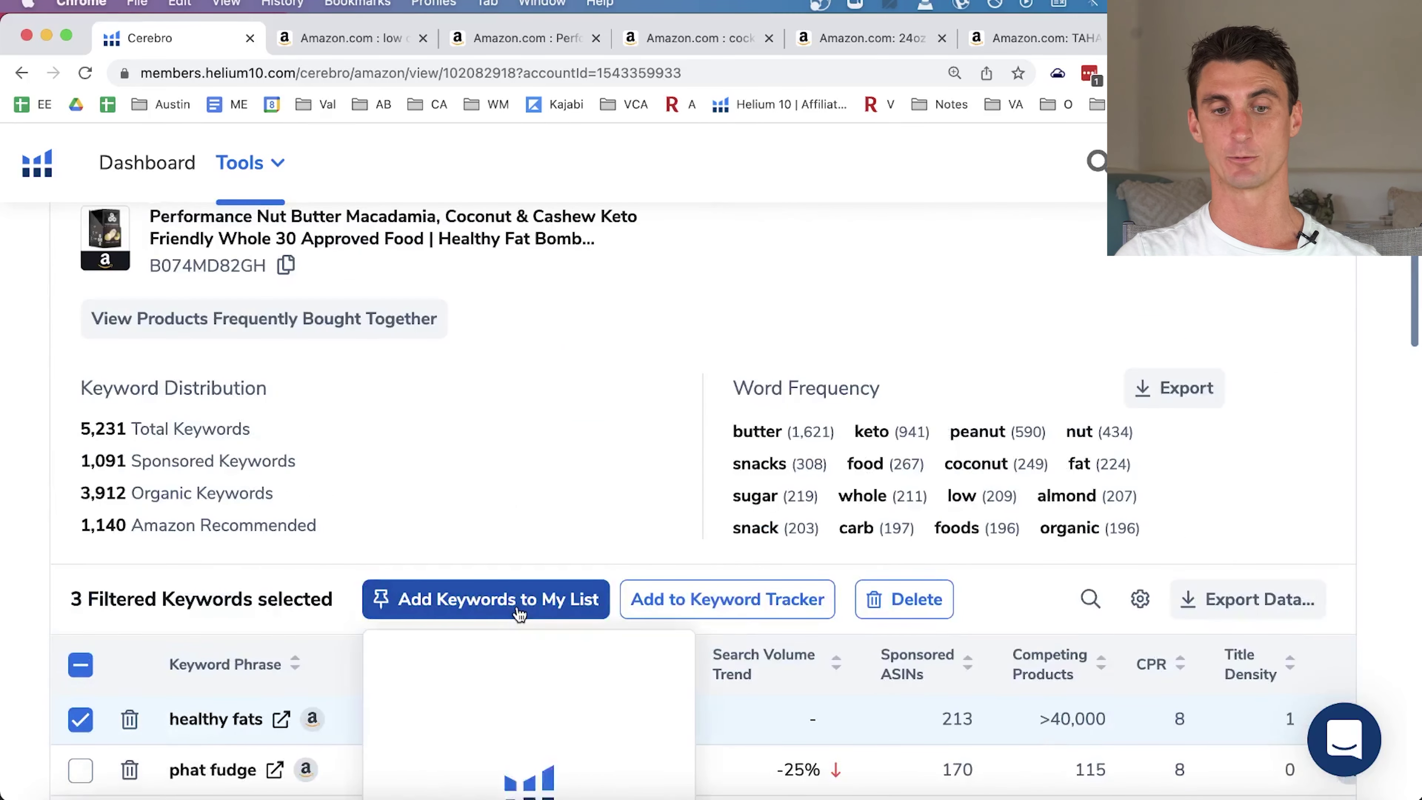
{"action": "scroll", "coordinate": [519, 613], "scroll_direction": "down", "scroll_amount": 6}
{"action": "left_click", "coordinate": [631, 695]}
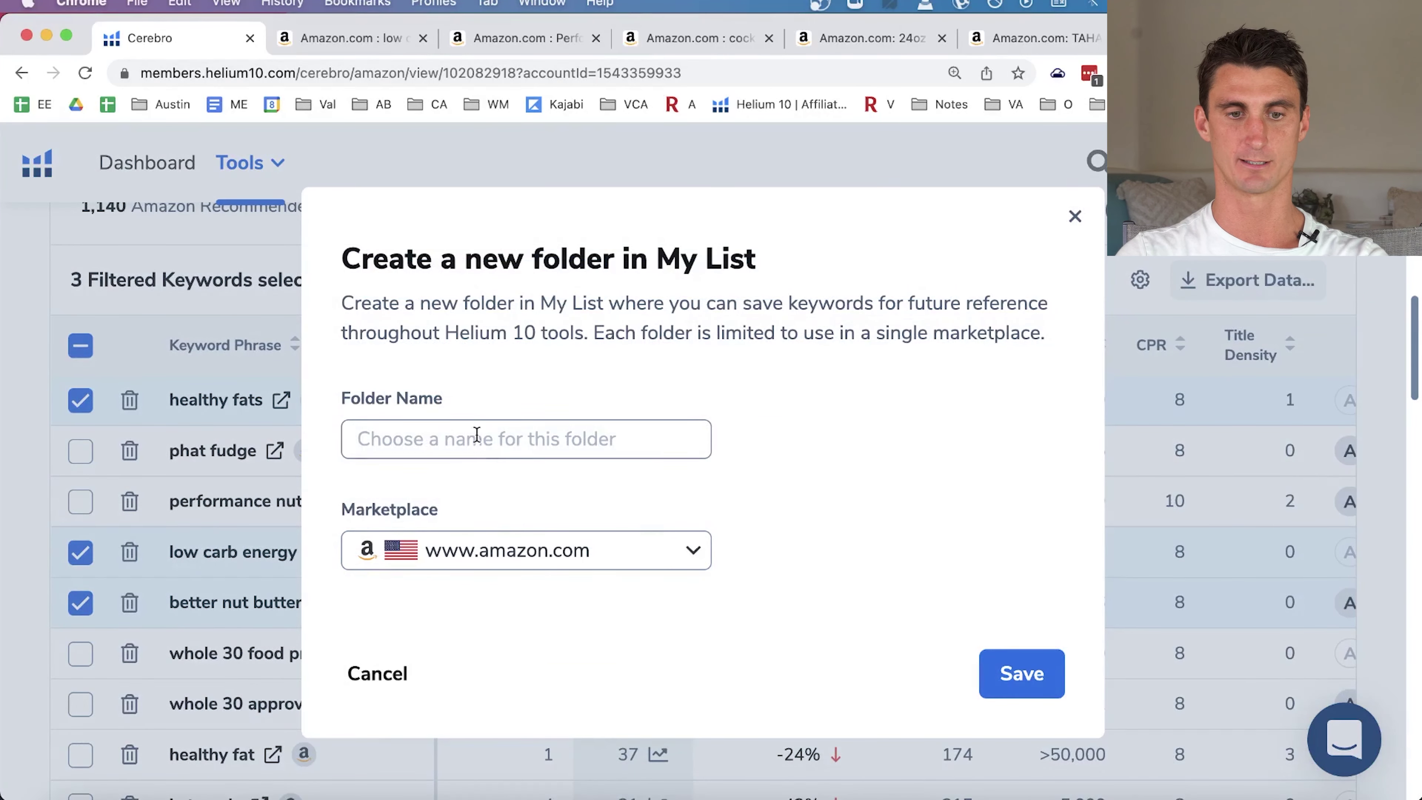
{"action": "left_click", "coordinate": [483, 440]}
{"action": "type", "text": "H10 Review"}
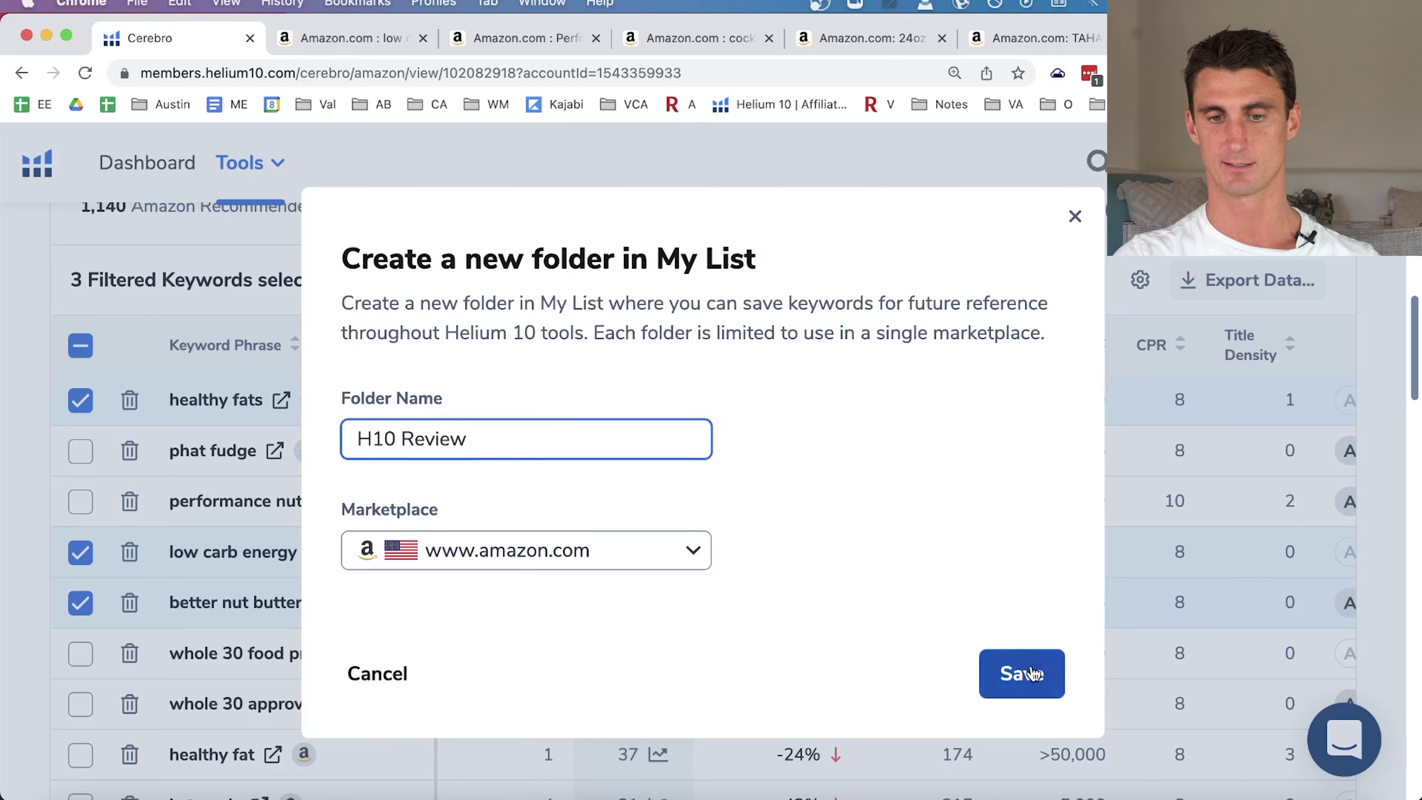
{"action": "left_click", "coordinate": [1033, 674]}
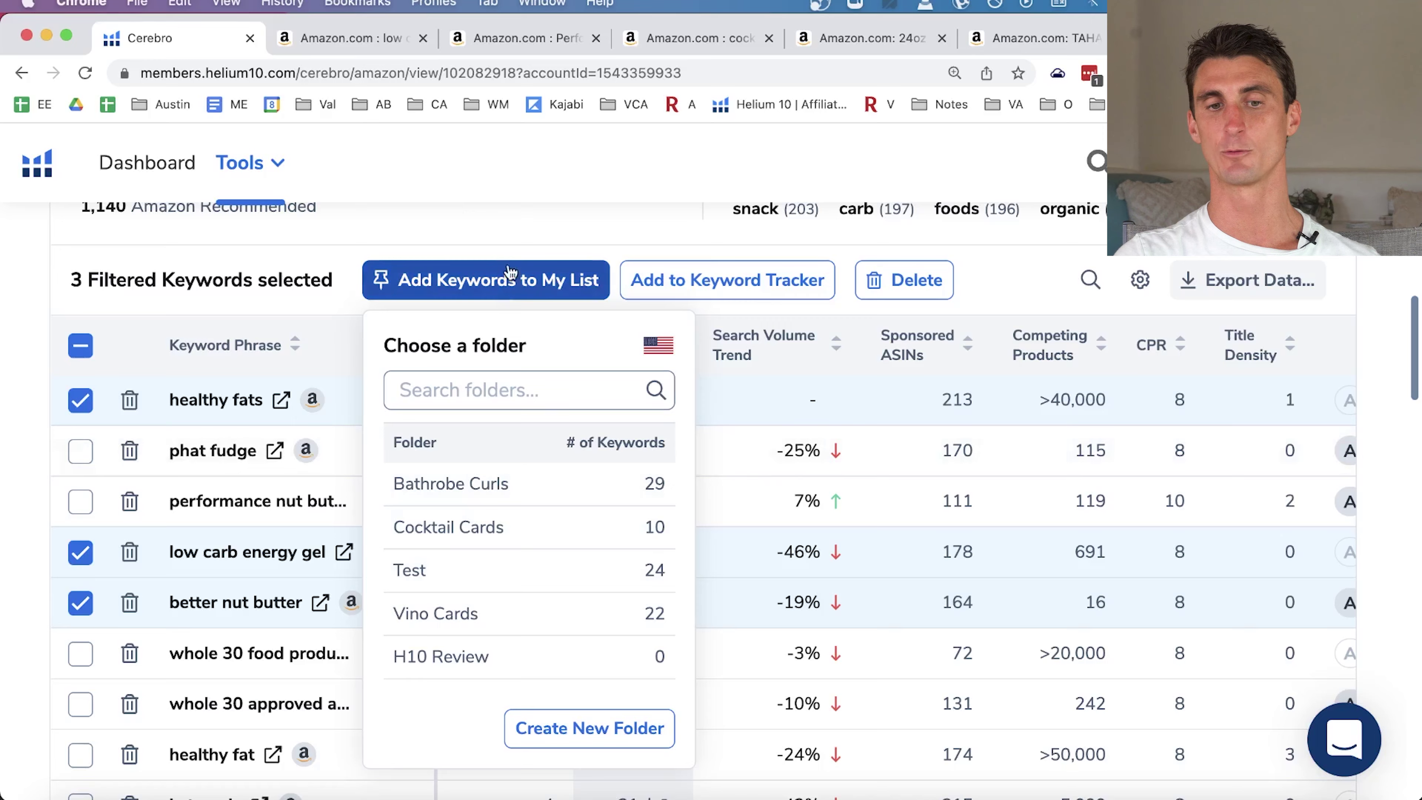
{"action": "left_click", "coordinate": [506, 241]}
Open Misspellinator and prepare the individual keywords from the phrase "keto nut butter".
{"action": "left_click", "coordinate": [250, 163]}
{"action": "scroll", "coordinate": [484, 367], "scroll_direction": "down", "scroll_amount": 10}
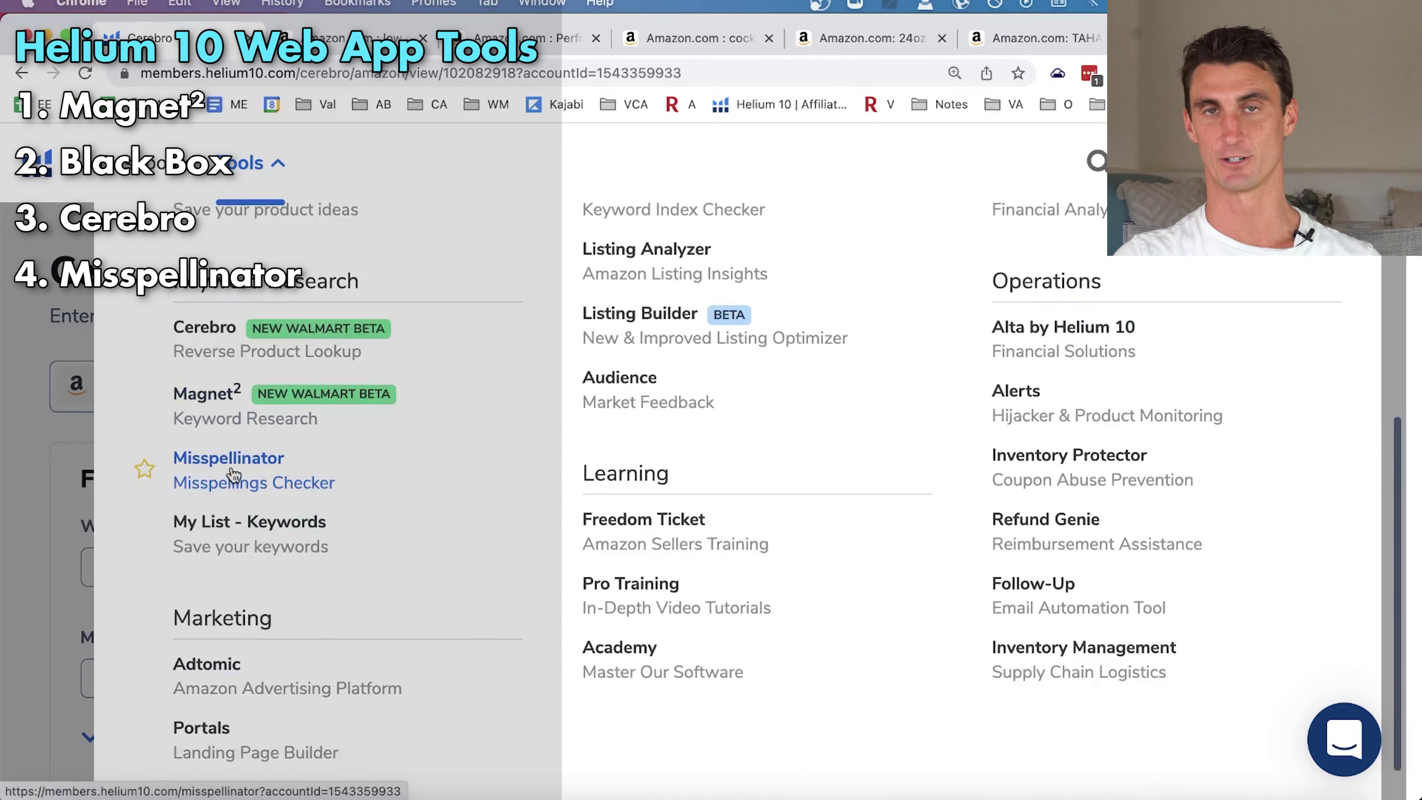
{"action": "left_click", "coordinate": [231, 477]}
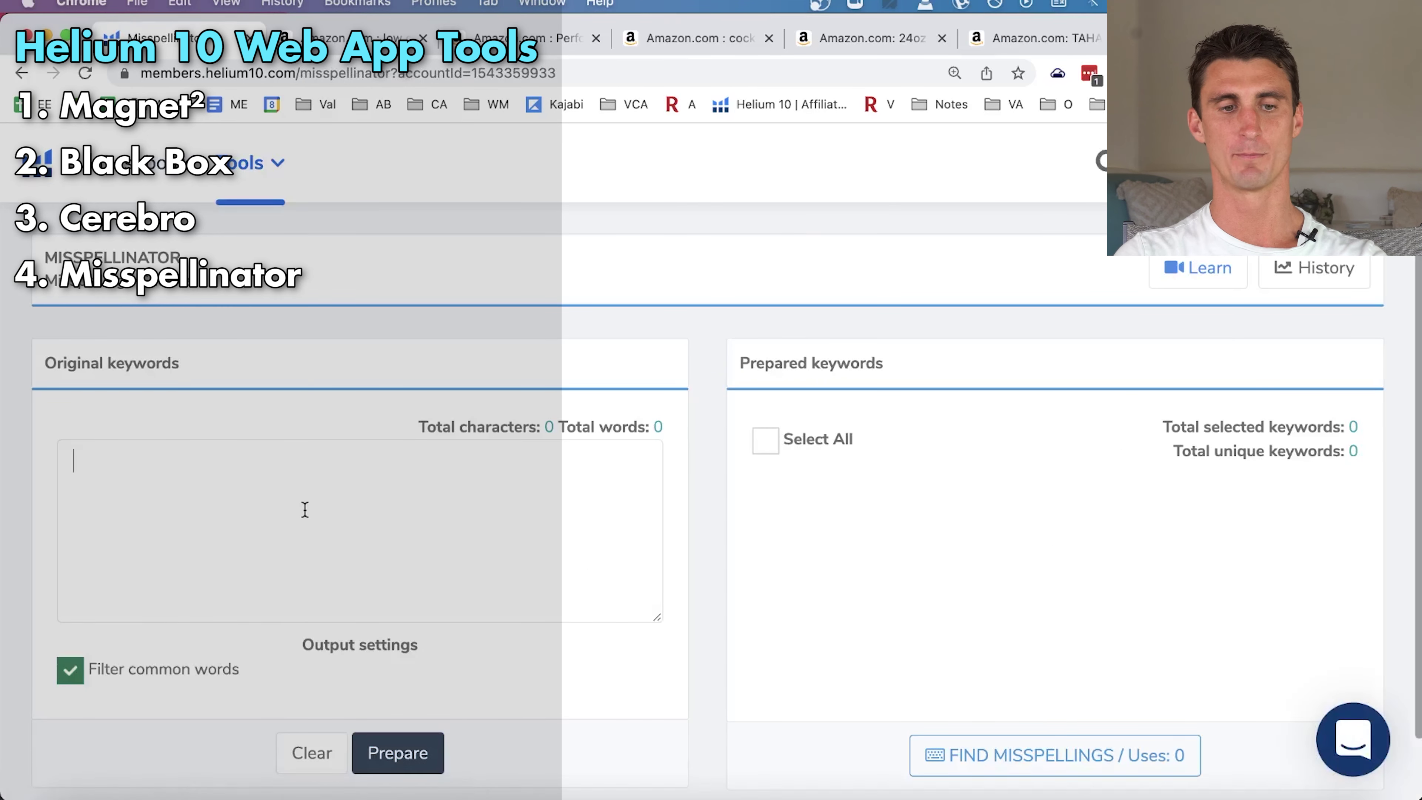
{"action": "left_click", "coordinate": [376, 466]}
{"action": "type", "text": "keto nut butter"}
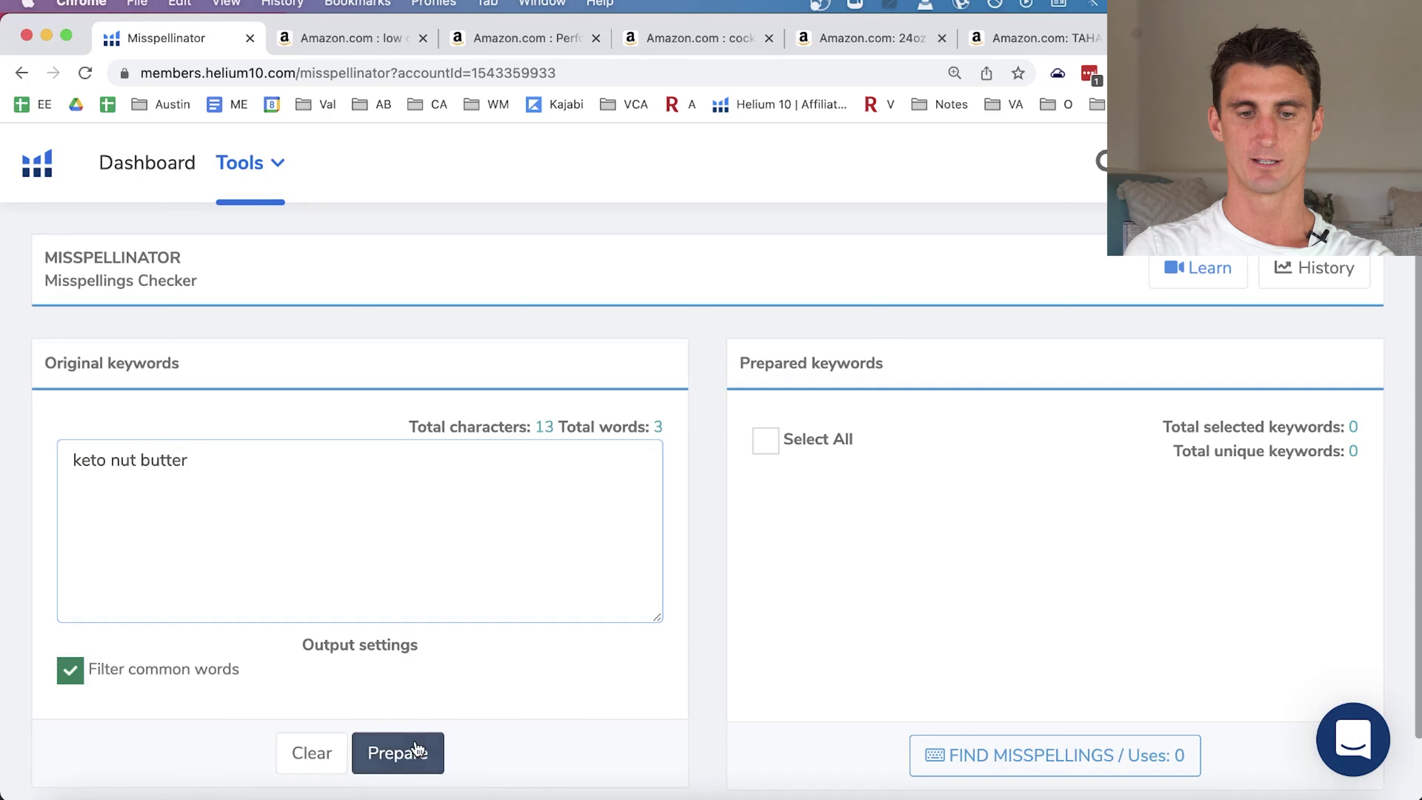
{"action": "left_click", "coordinate": [417, 749]}
Select all the prepared keywords and run the search for their misspellings.
{"action": "left_click", "coordinate": [766, 441]}
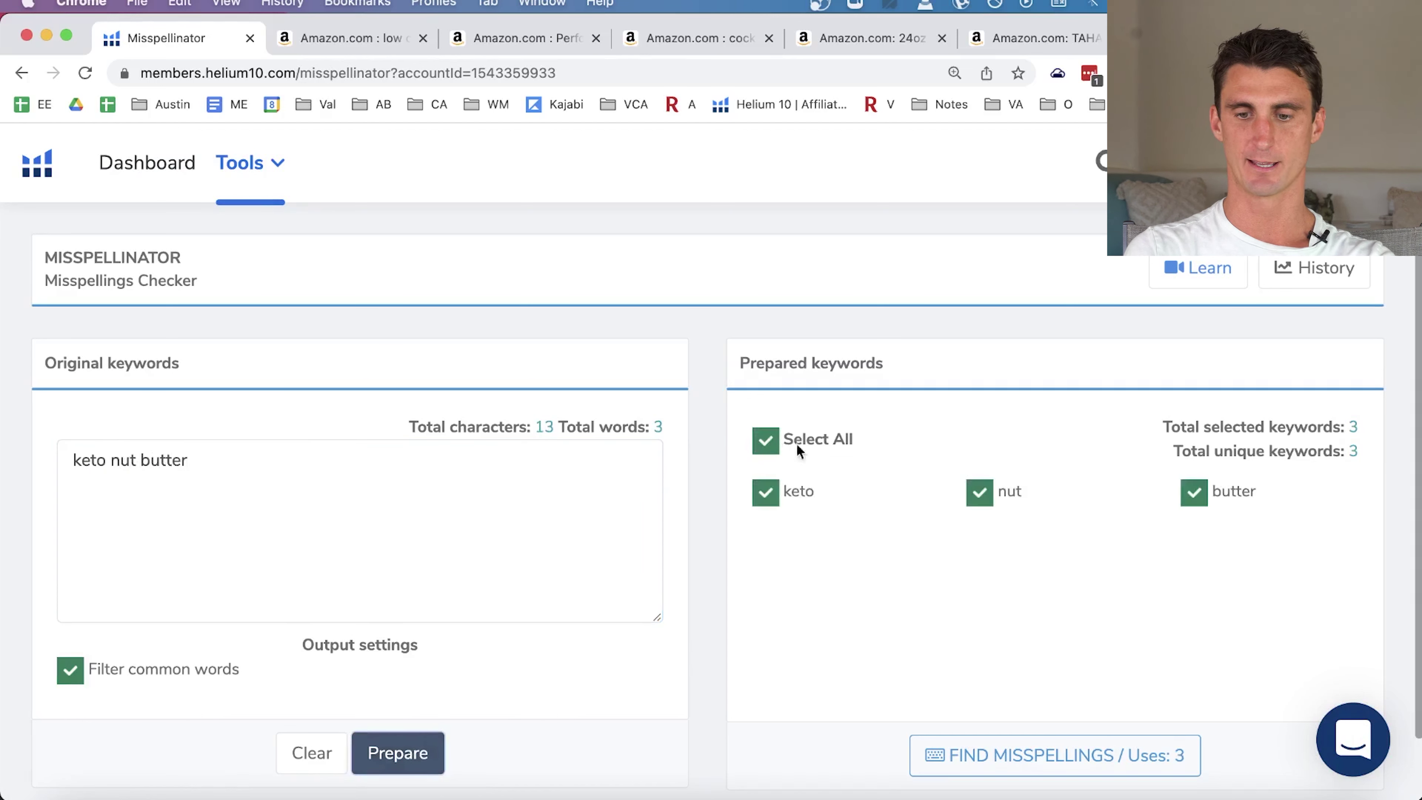
{"action": "left_click", "coordinate": [1092, 761]}
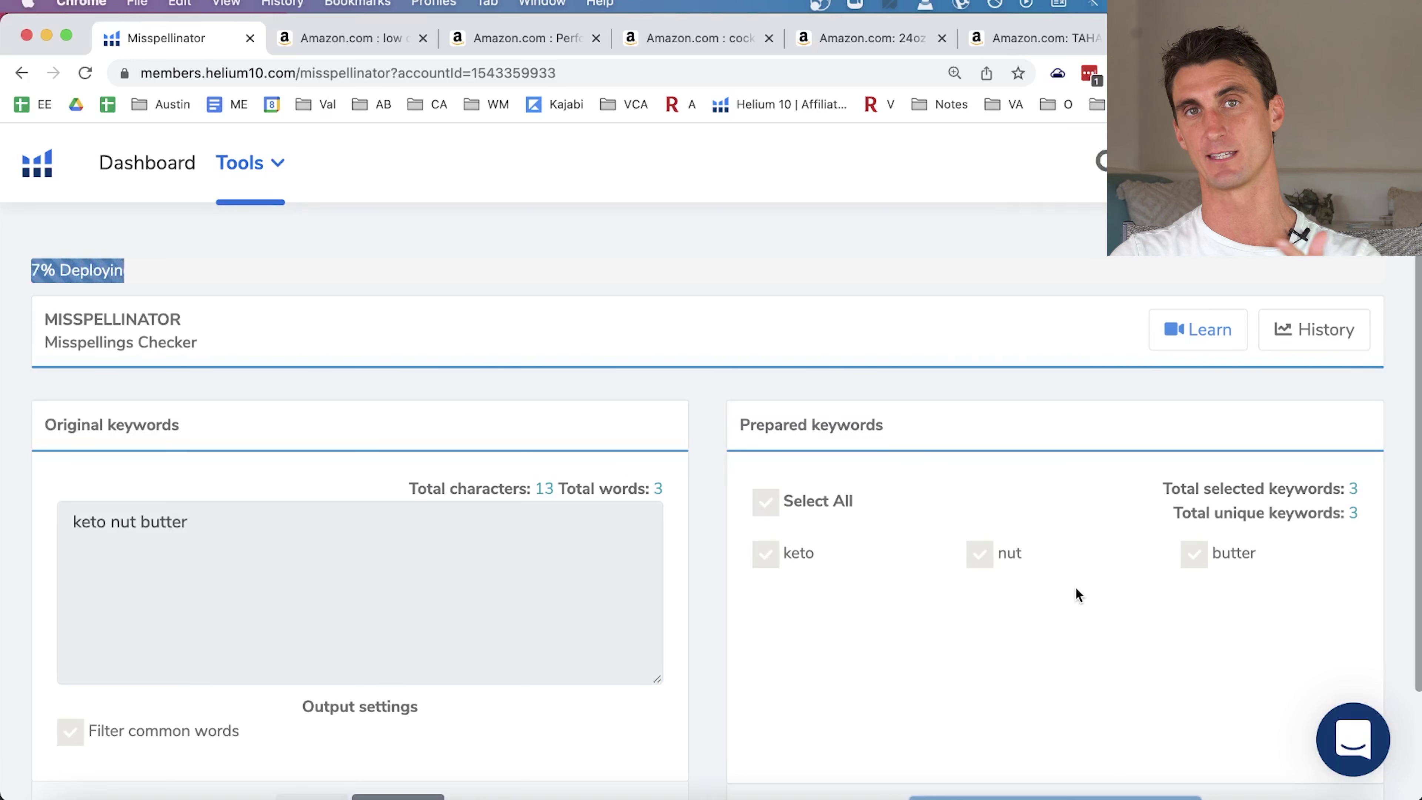
{"action": "scroll", "coordinate": [1076, 587], "scroll_direction": "down", "scroll_amount": 3}
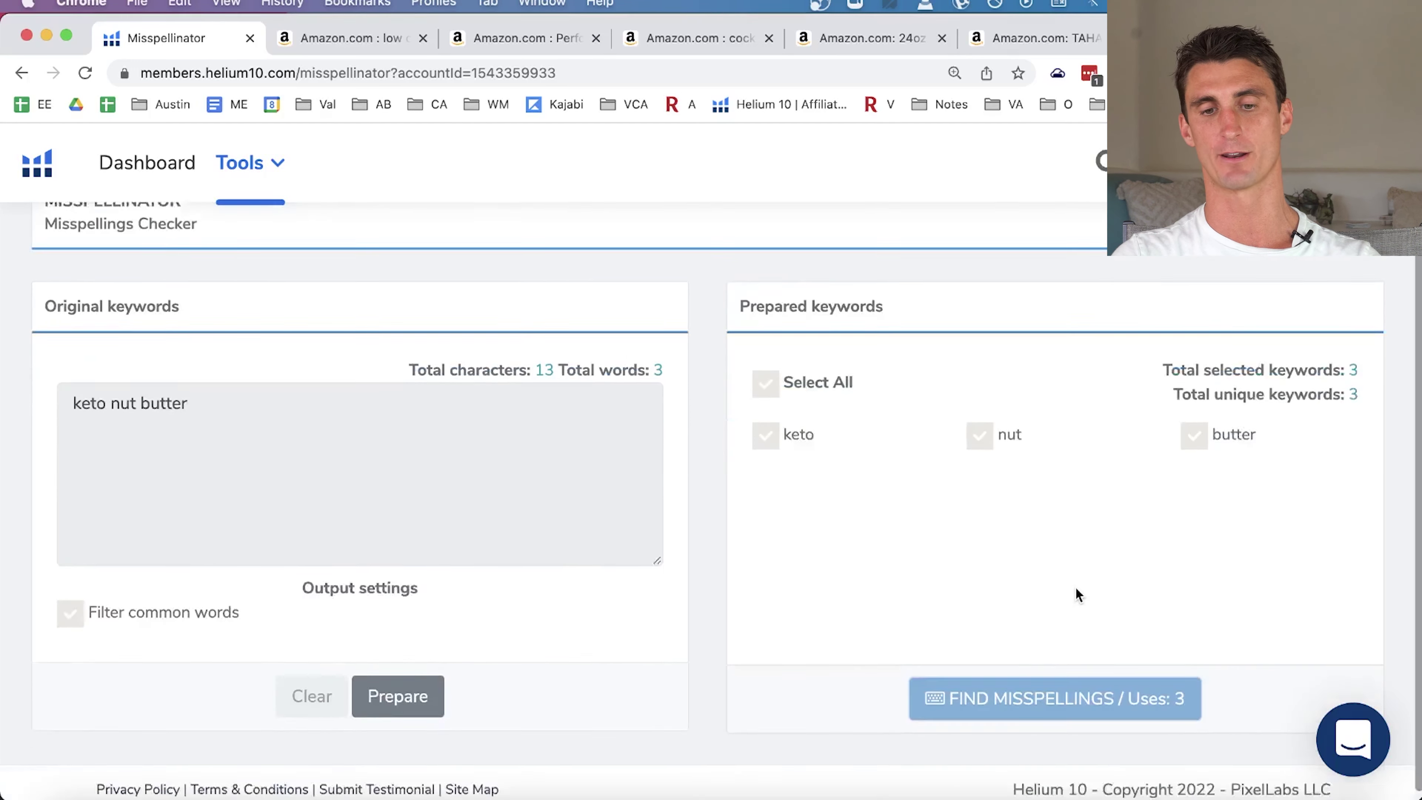
{"action": "scroll", "coordinate": [847, 551], "scroll_direction": "up", "scroll_amount": 3}
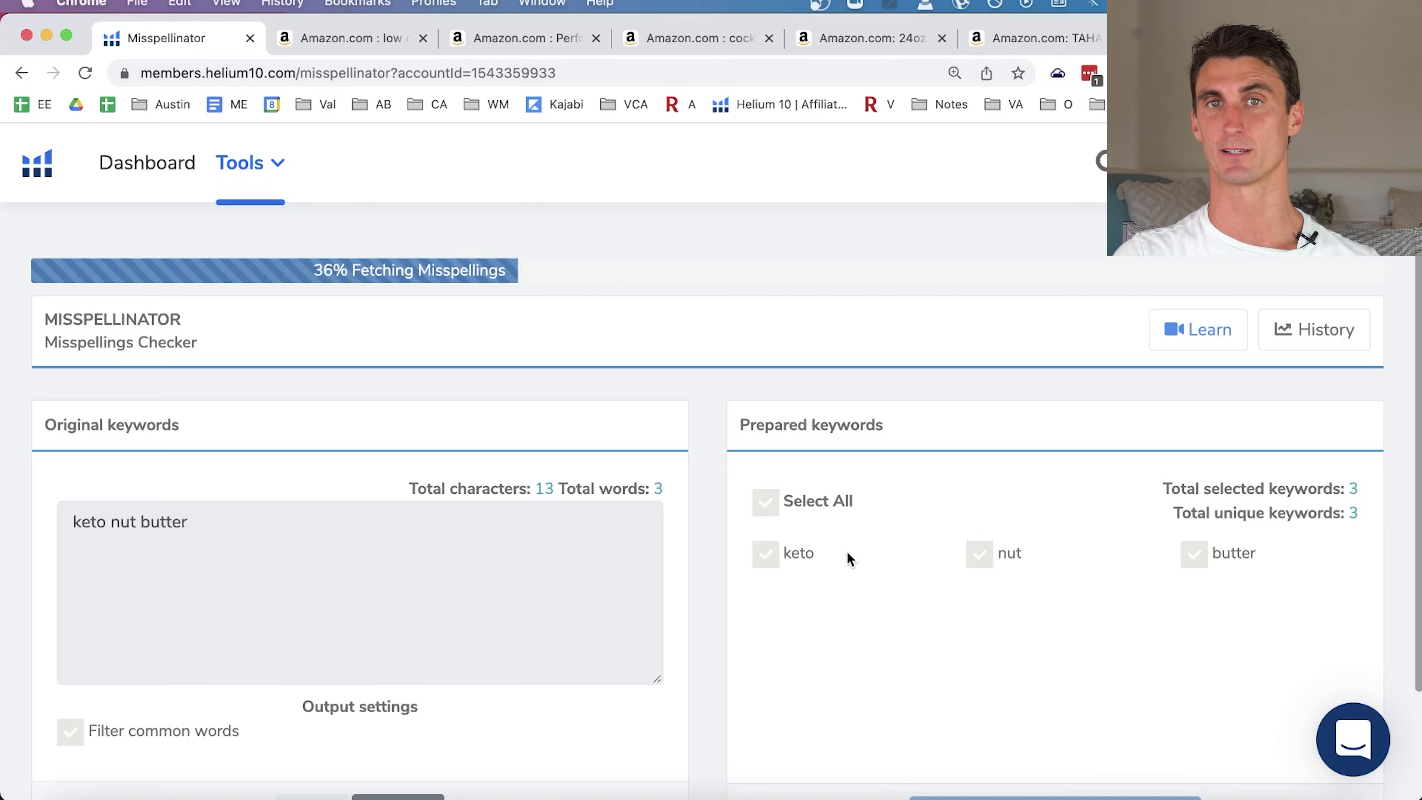
Open the Frankenstein keyword processor and look through its output settings and filtering options.
{"action": "scroll", "coordinate": [744, 524], "scroll_direction": "down", "scroll_amount": 3}
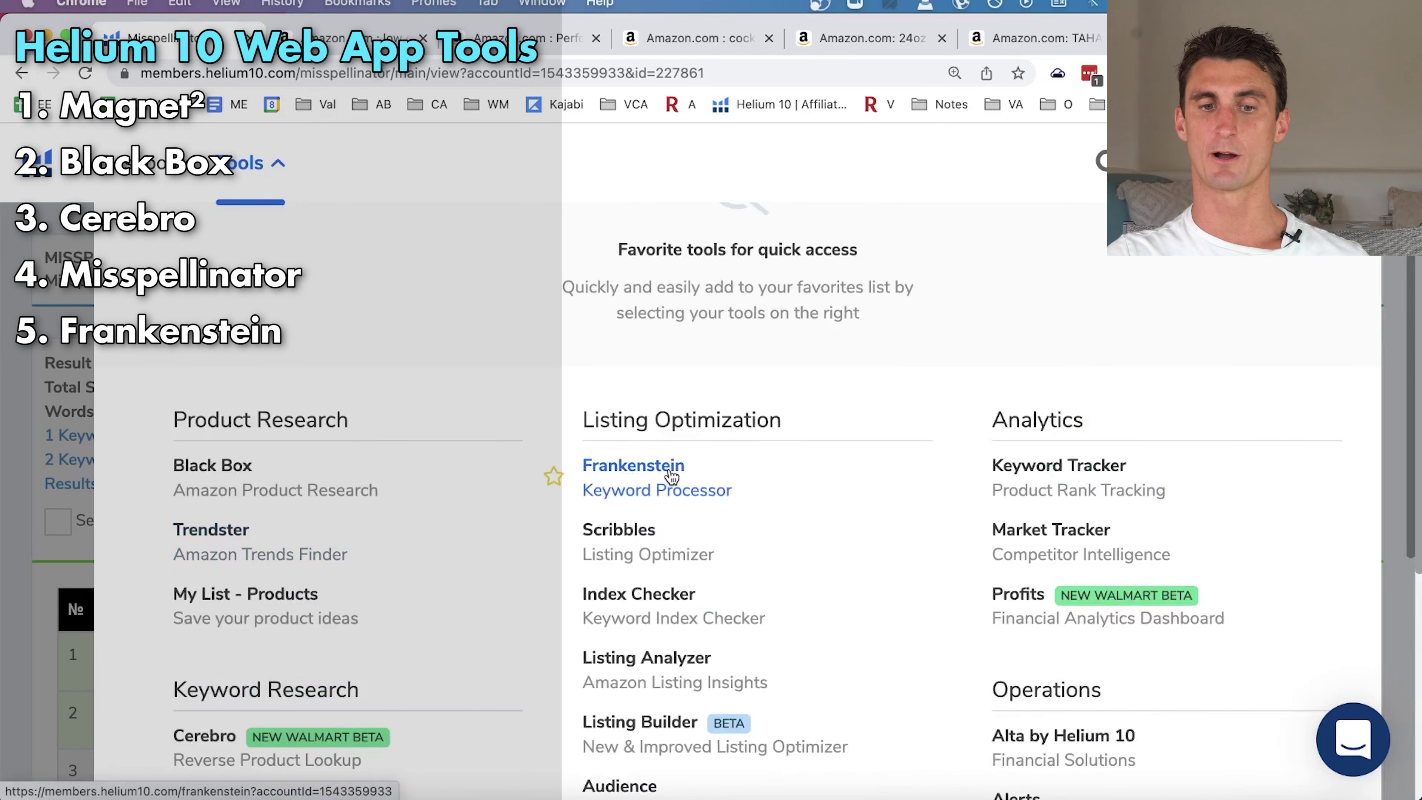
{"action": "left_click", "coordinate": [672, 477]}
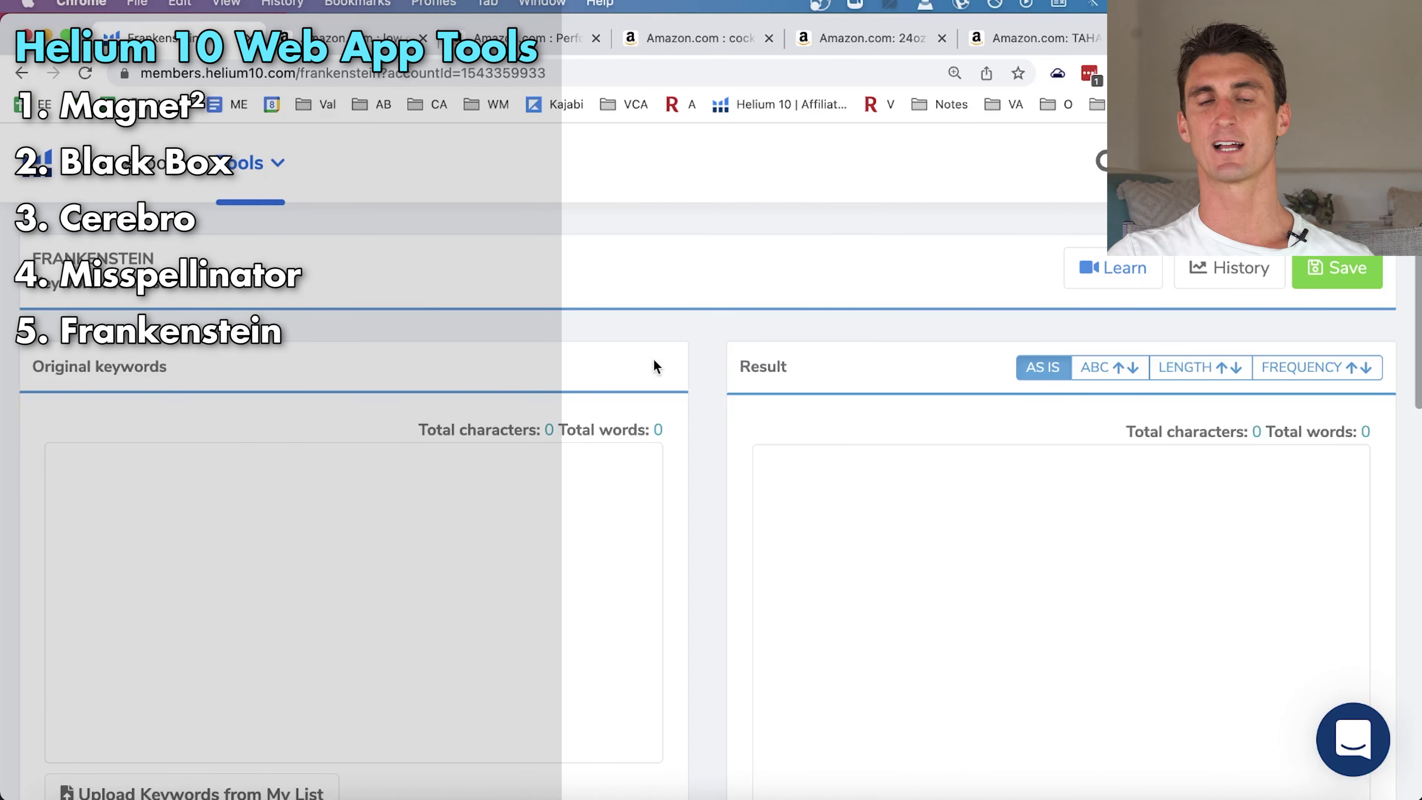
{"action": "scroll", "coordinate": [455, 372], "scroll_direction": "down", "scroll_amount": 5}
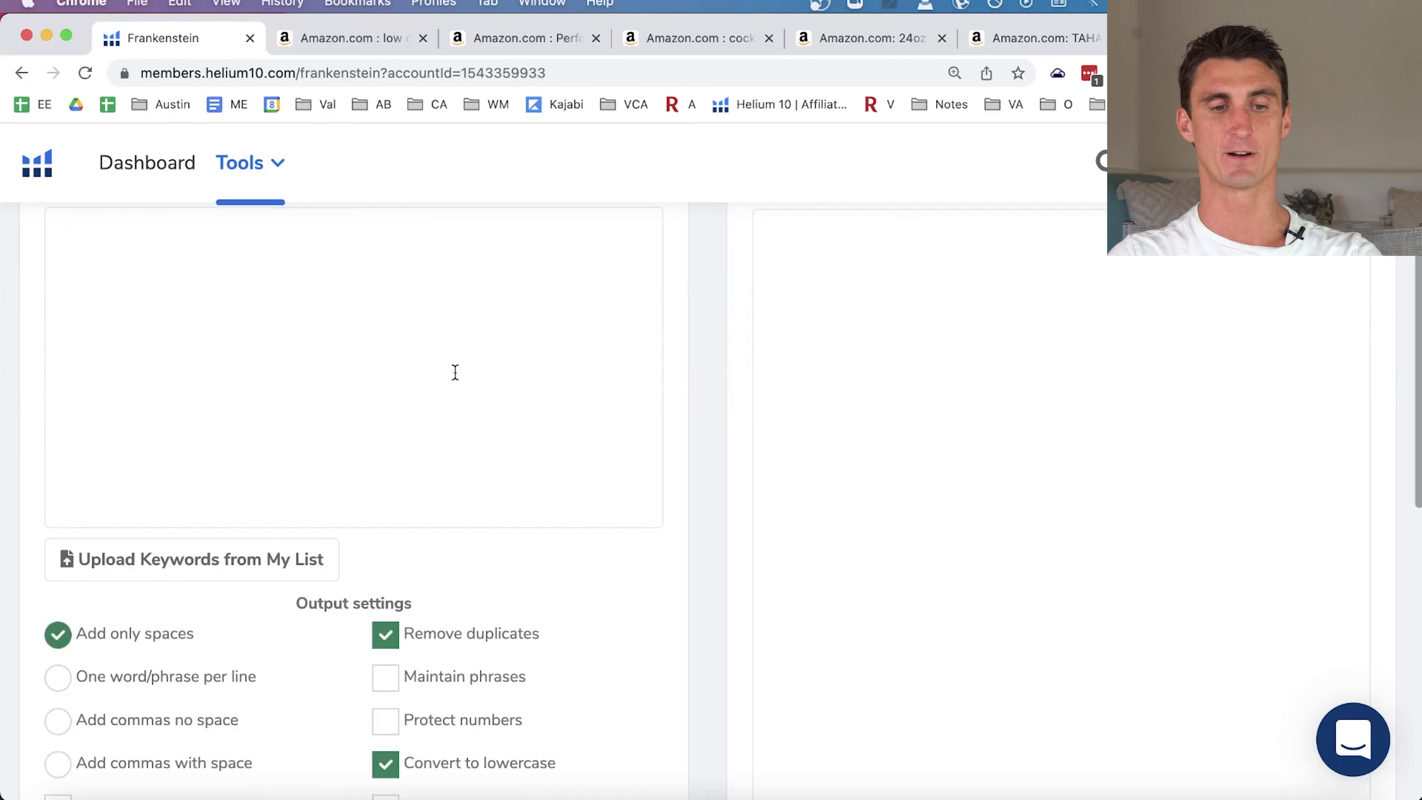
{"action": "scroll", "coordinate": [455, 372], "scroll_direction": "down", "scroll_amount": 10}
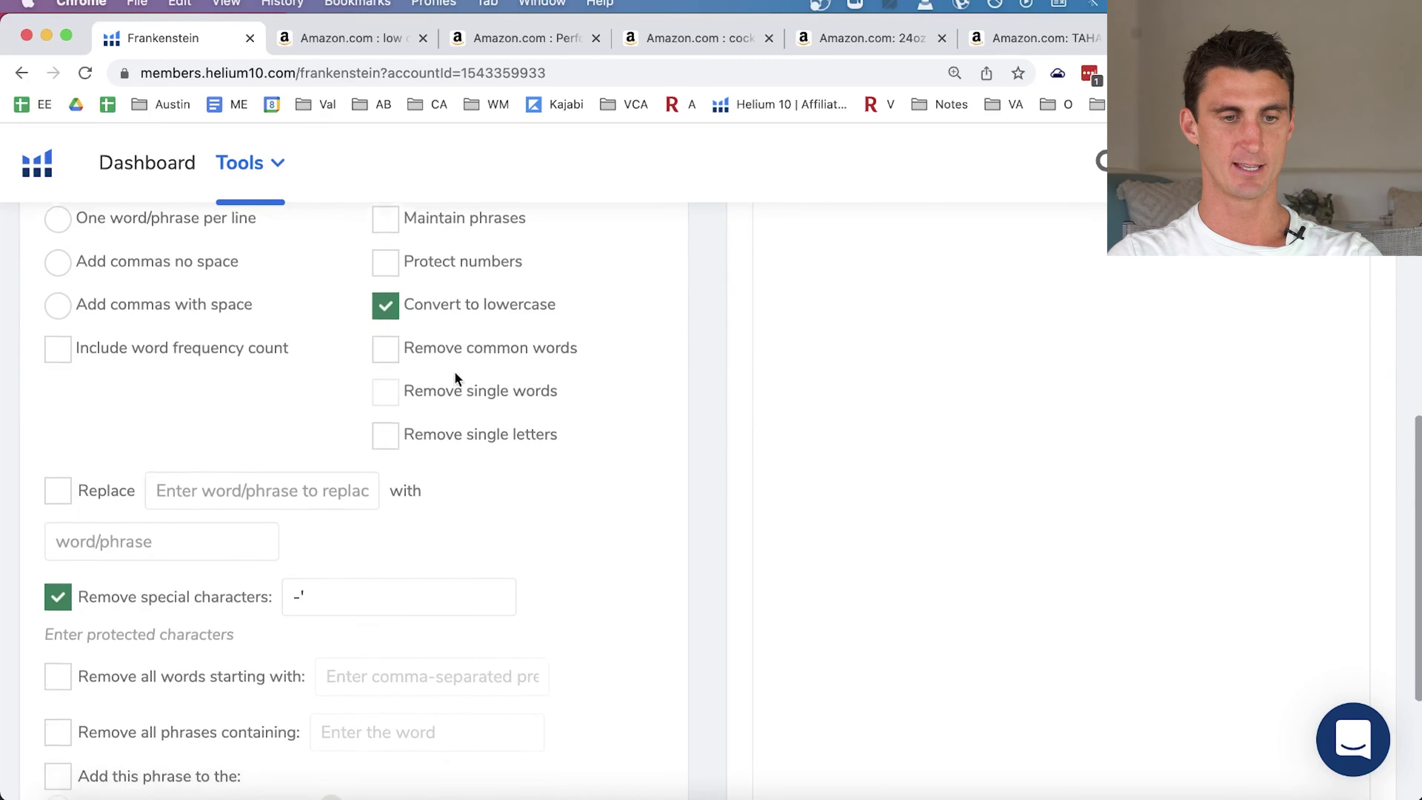
{"action": "scroll", "coordinate": [455, 373], "scroll_direction": "down", "scroll_amount": 5}
{"action": "scroll", "coordinate": [455, 372], "scroll_direction": "up", "scroll_amount": 20}
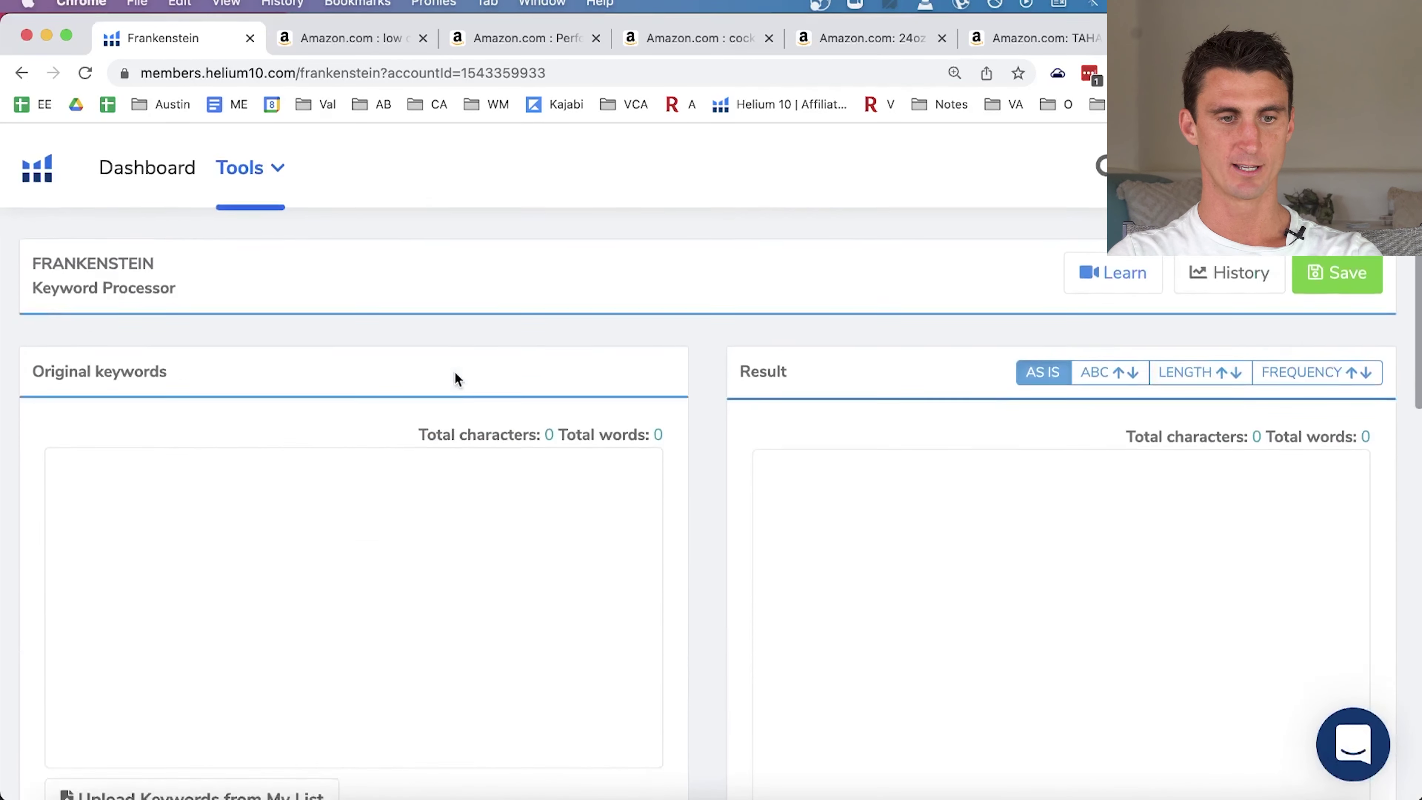
{"action": "scroll", "coordinate": [456, 379], "scroll_direction": "down", "scroll_amount": 3}
Upload the keywords from the Vino Cards folder in My List as Frankenstein's original keywords.
{"action": "left_click", "coordinate": [258, 380]}
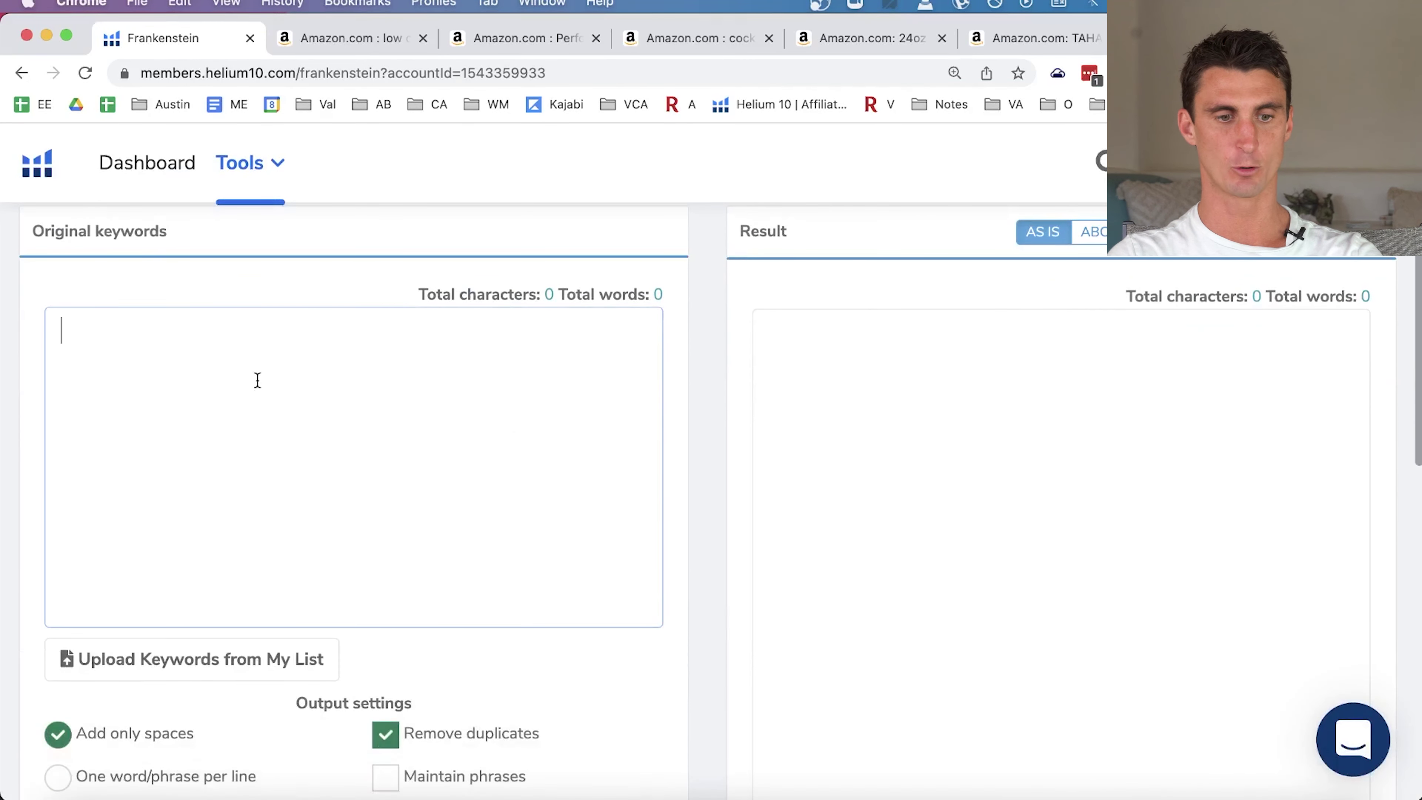
{"action": "left_click", "coordinate": [231, 667]}
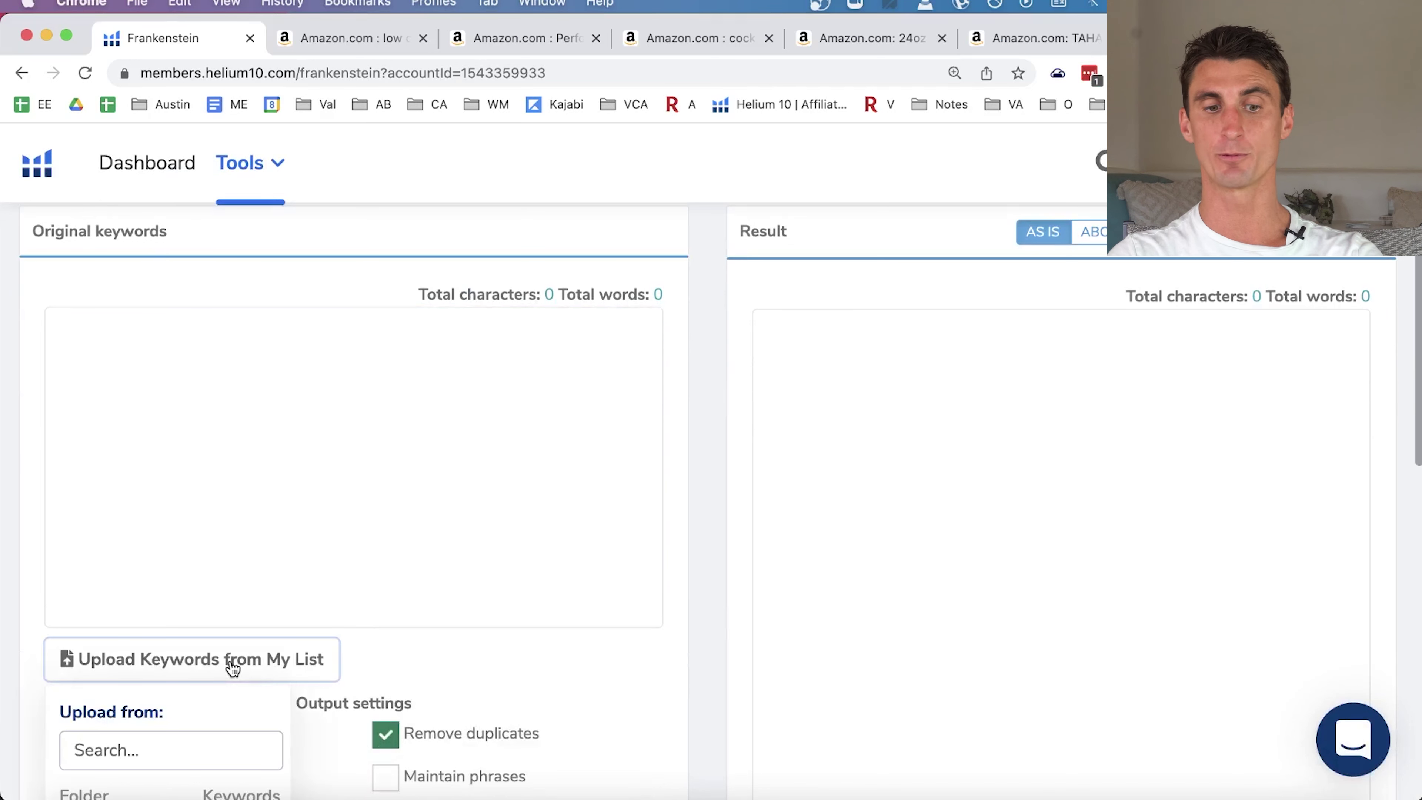
{"action": "scroll", "coordinate": [232, 667], "scroll_direction": "down", "scroll_amount": 3}
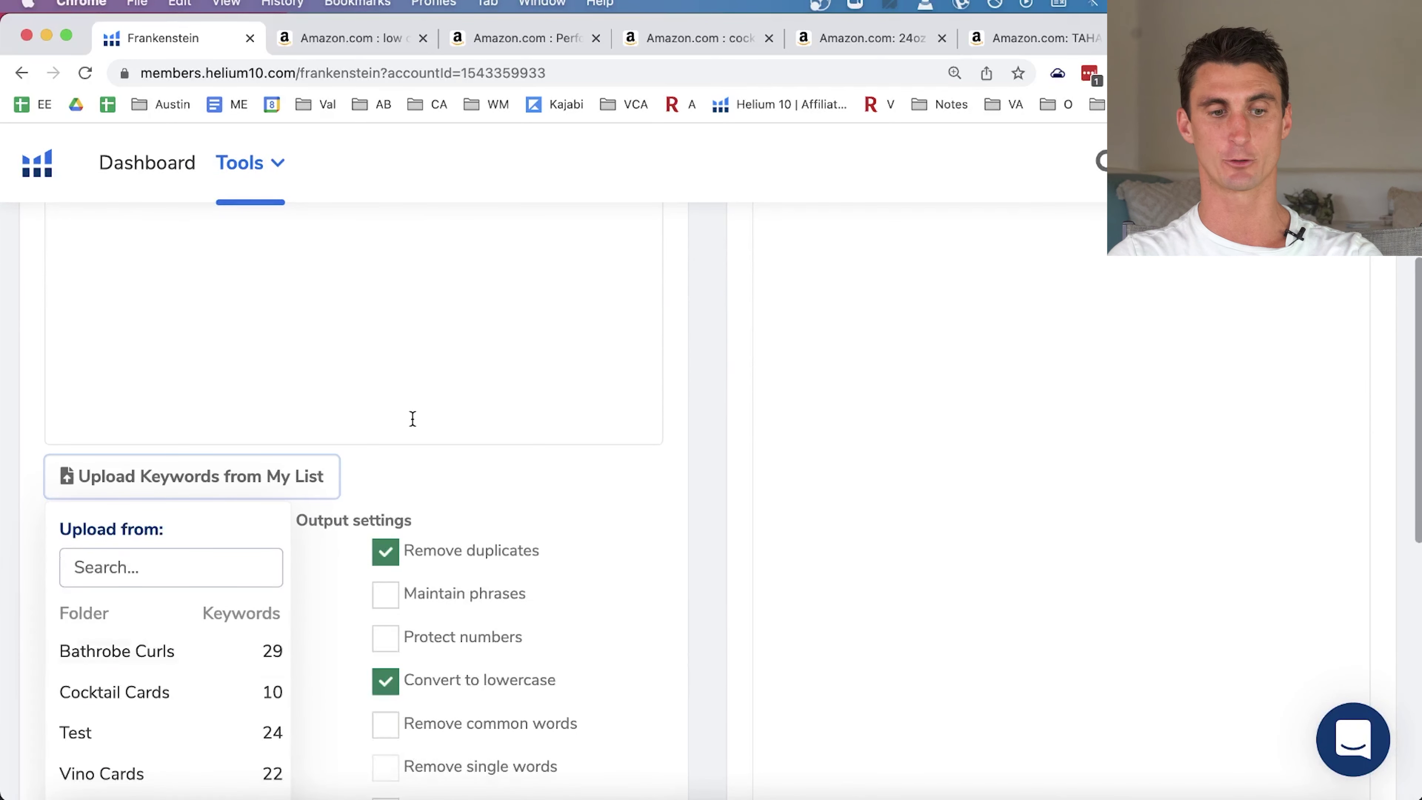
{"action": "scroll", "coordinate": [178, 682], "scroll_direction": "down", "scroll_amount": 2}
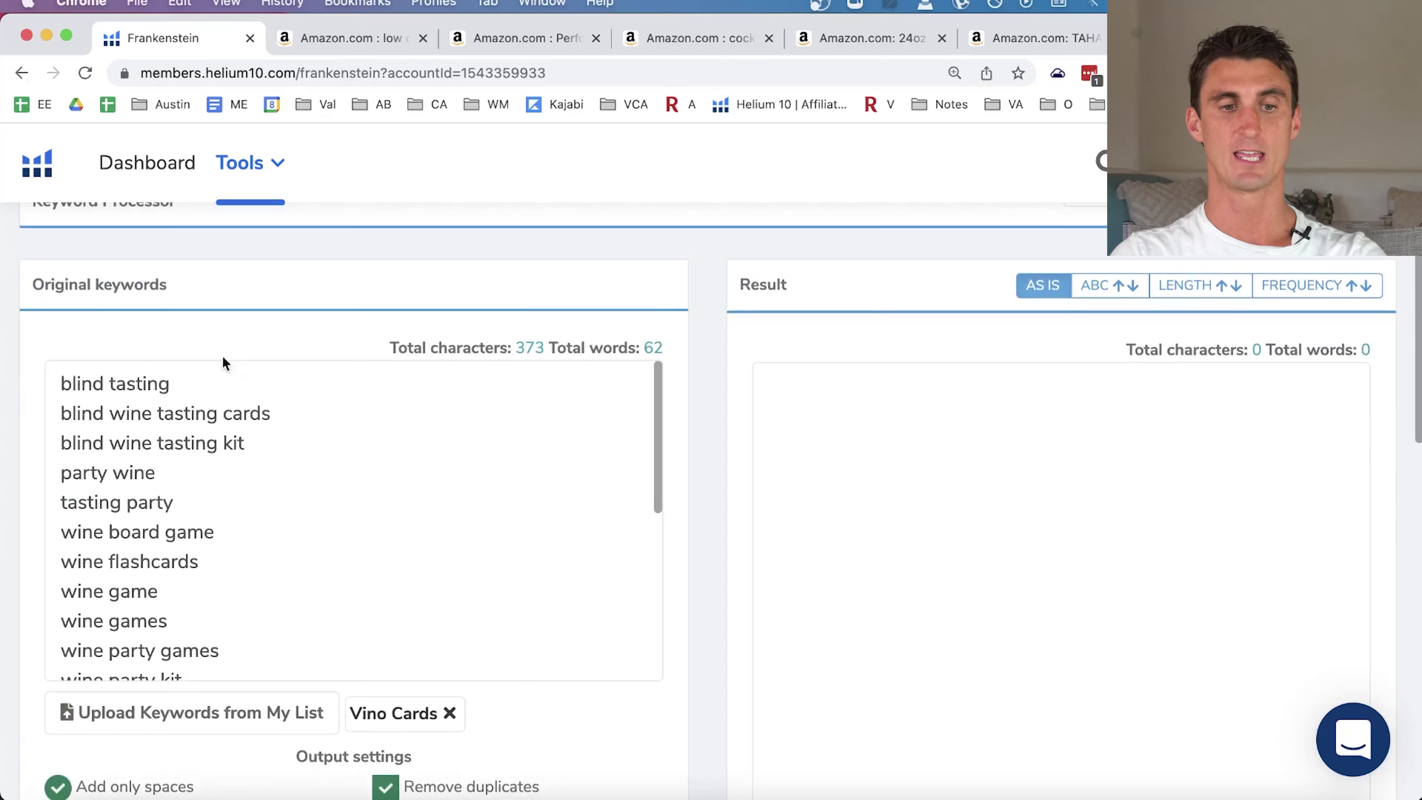
Examine the uploaded wine keyword phrases for words that repeat from one phrase to another.
{"action": "scroll", "coordinate": [179, 413], "scroll_direction": "down", "scroll_amount": 12}
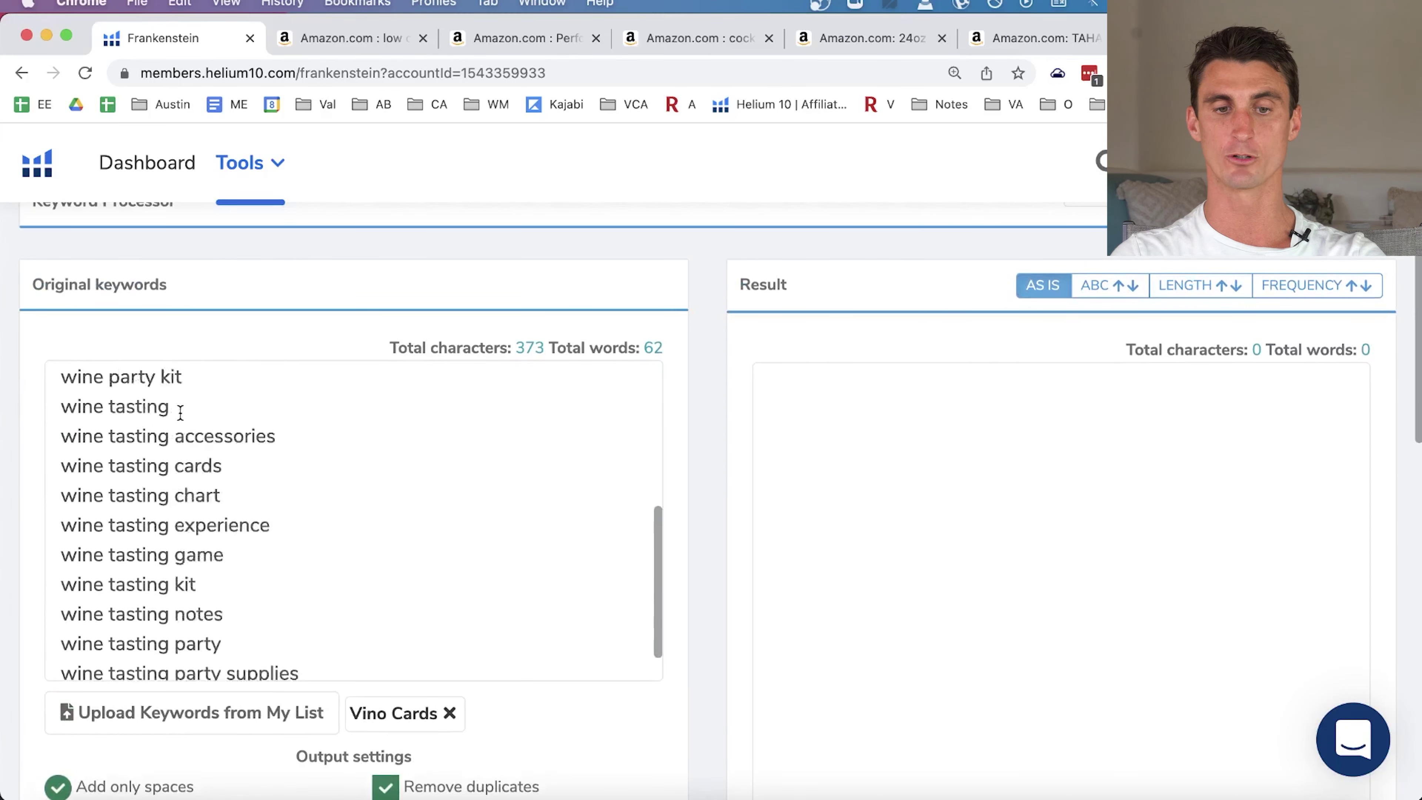
{"action": "scroll", "coordinate": [180, 413], "scroll_direction": "up", "scroll_amount": 14}
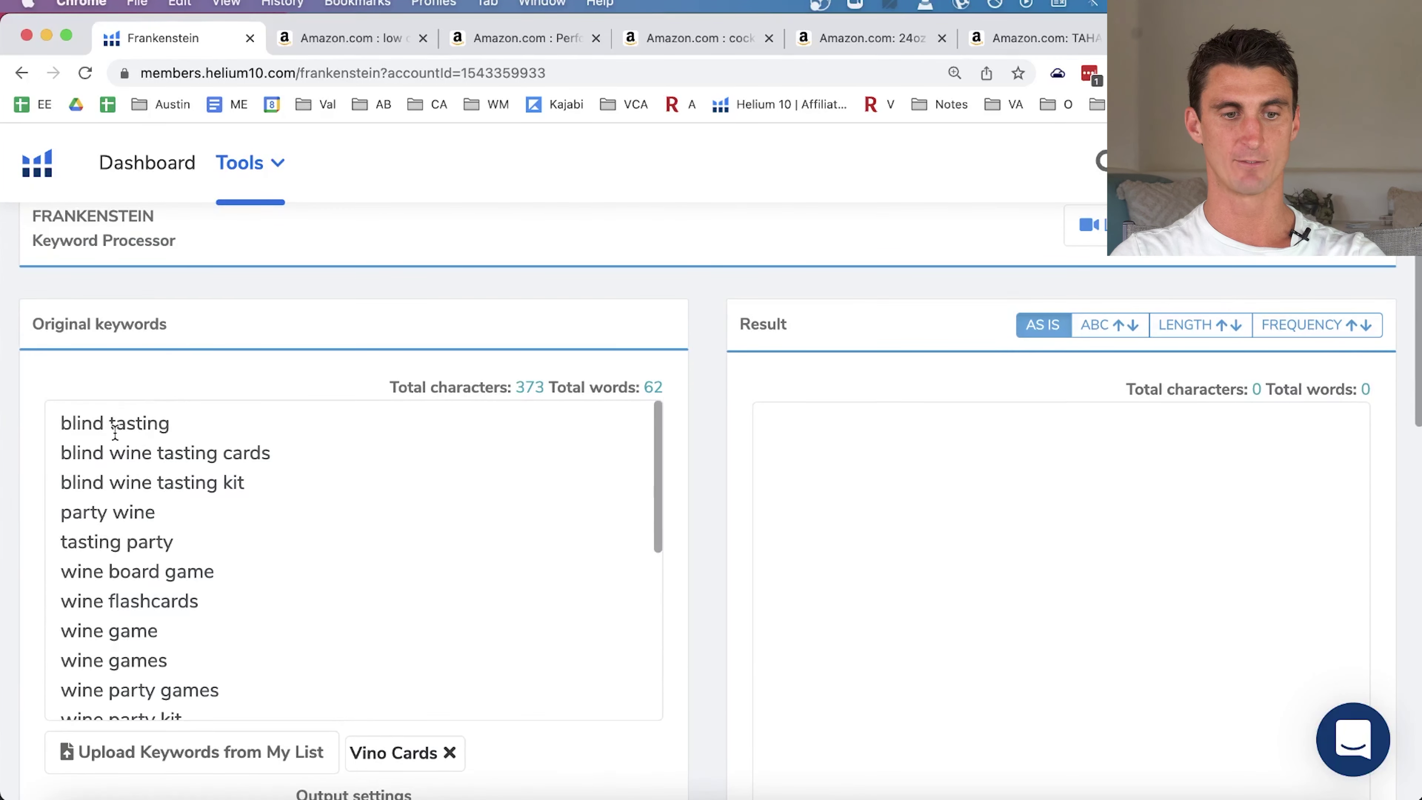
{"action": "triple_click", "coordinate": [111, 457]}
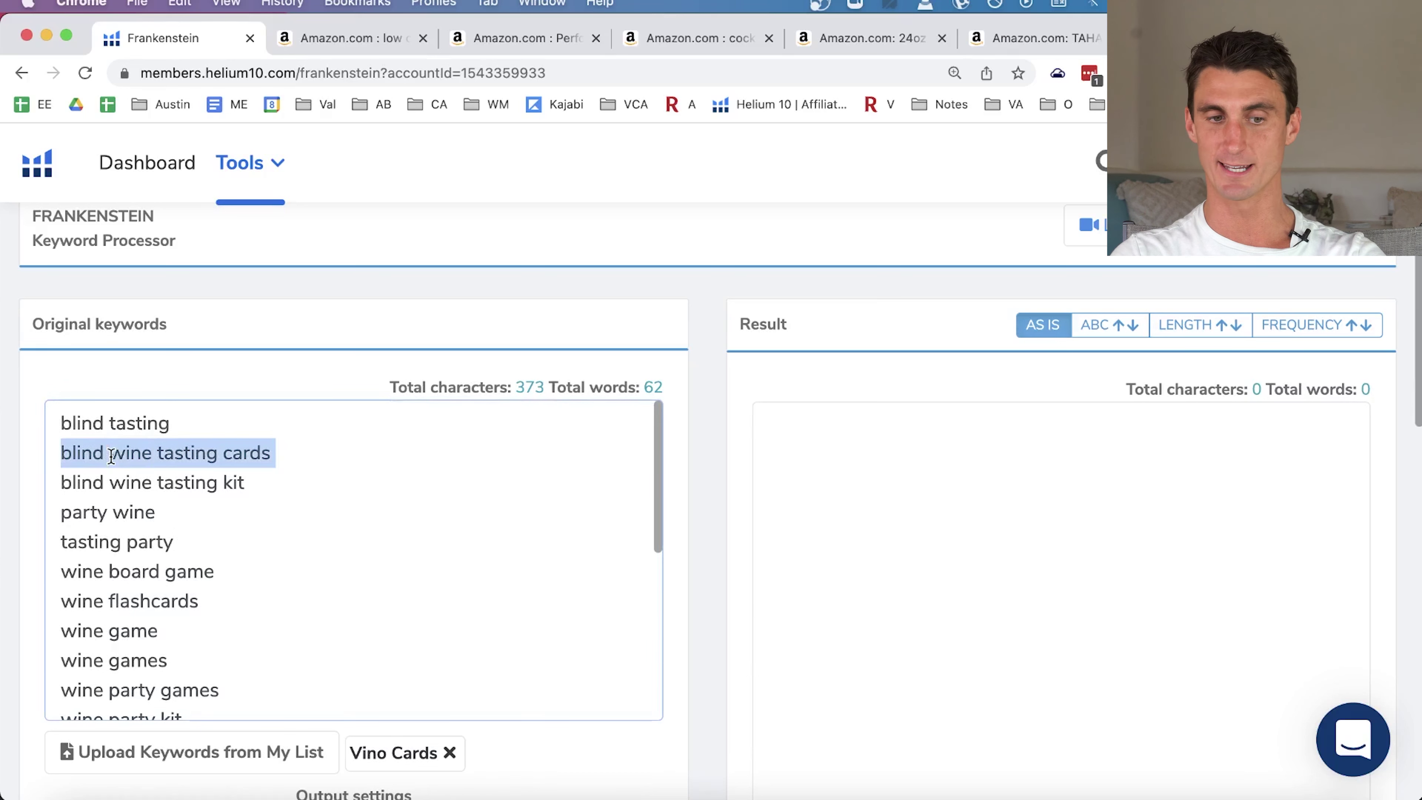
{"action": "triple_click", "coordinate": [91, 514]}
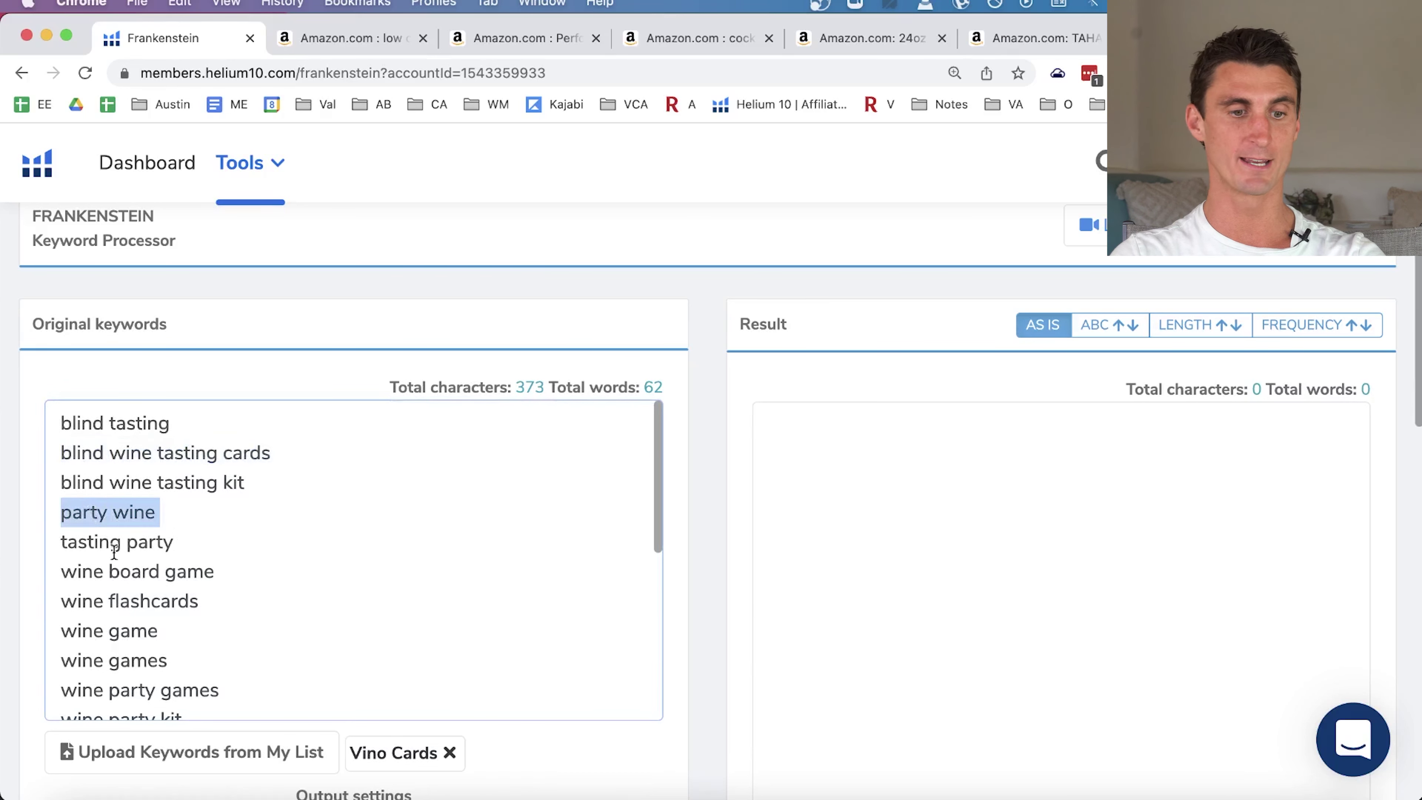
{"action": "triple_click", "coordinate": [92, 543]}
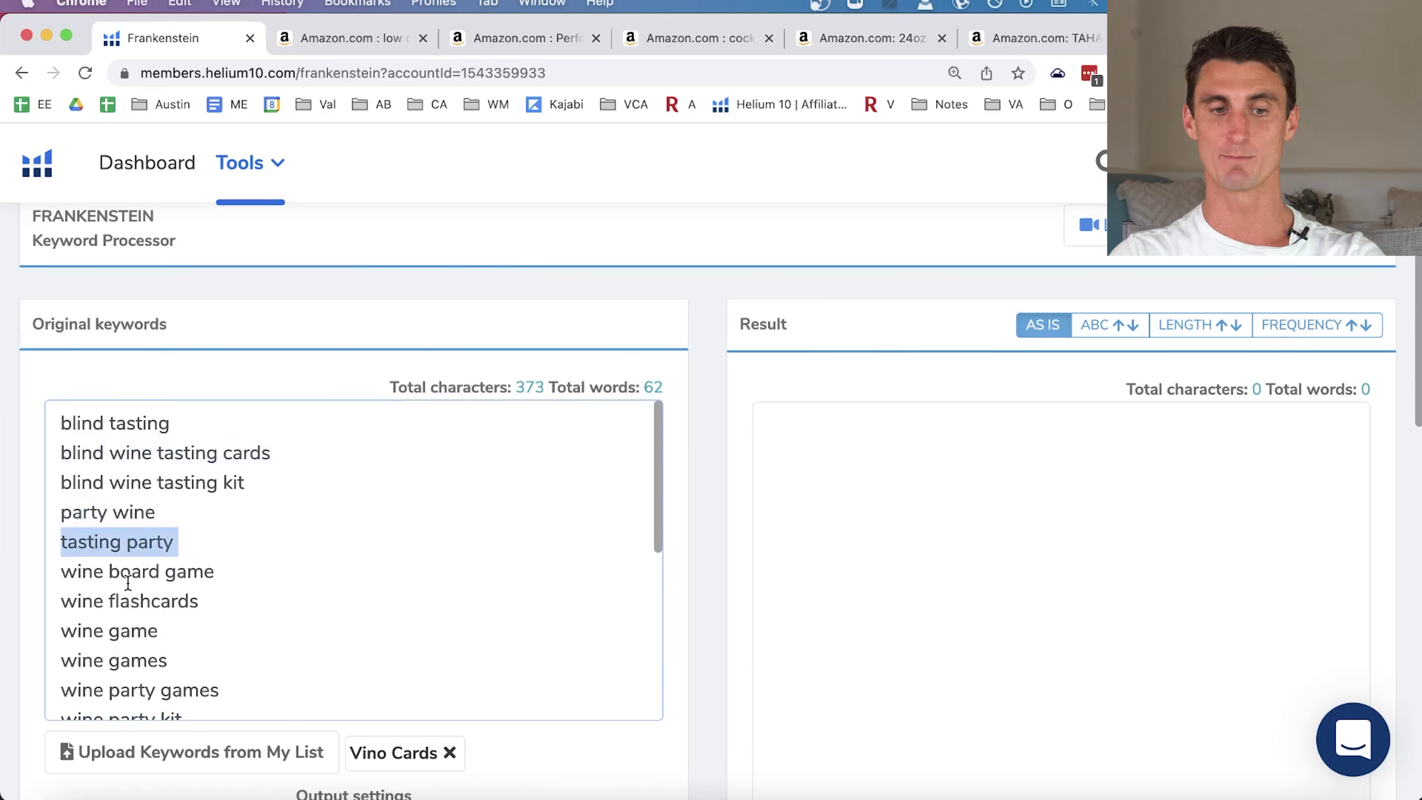
{"action": "scroll", "coordinate": [177, 611], "scroll_direction": "down", "scroll_amount": 3}
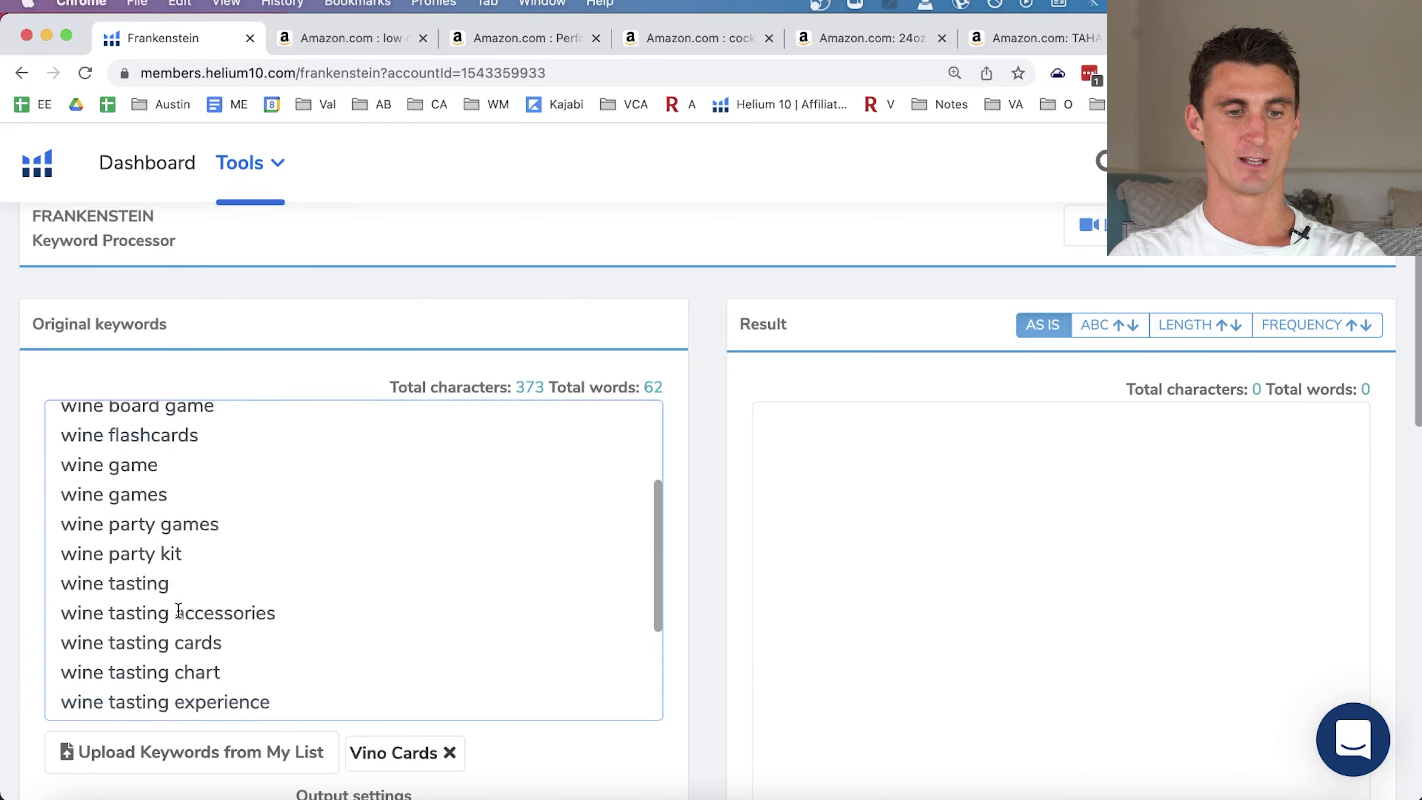
{"action": "scroll", "coordinate": [222, 600], "scroll_direction": "down", "scroll_amount": 5}
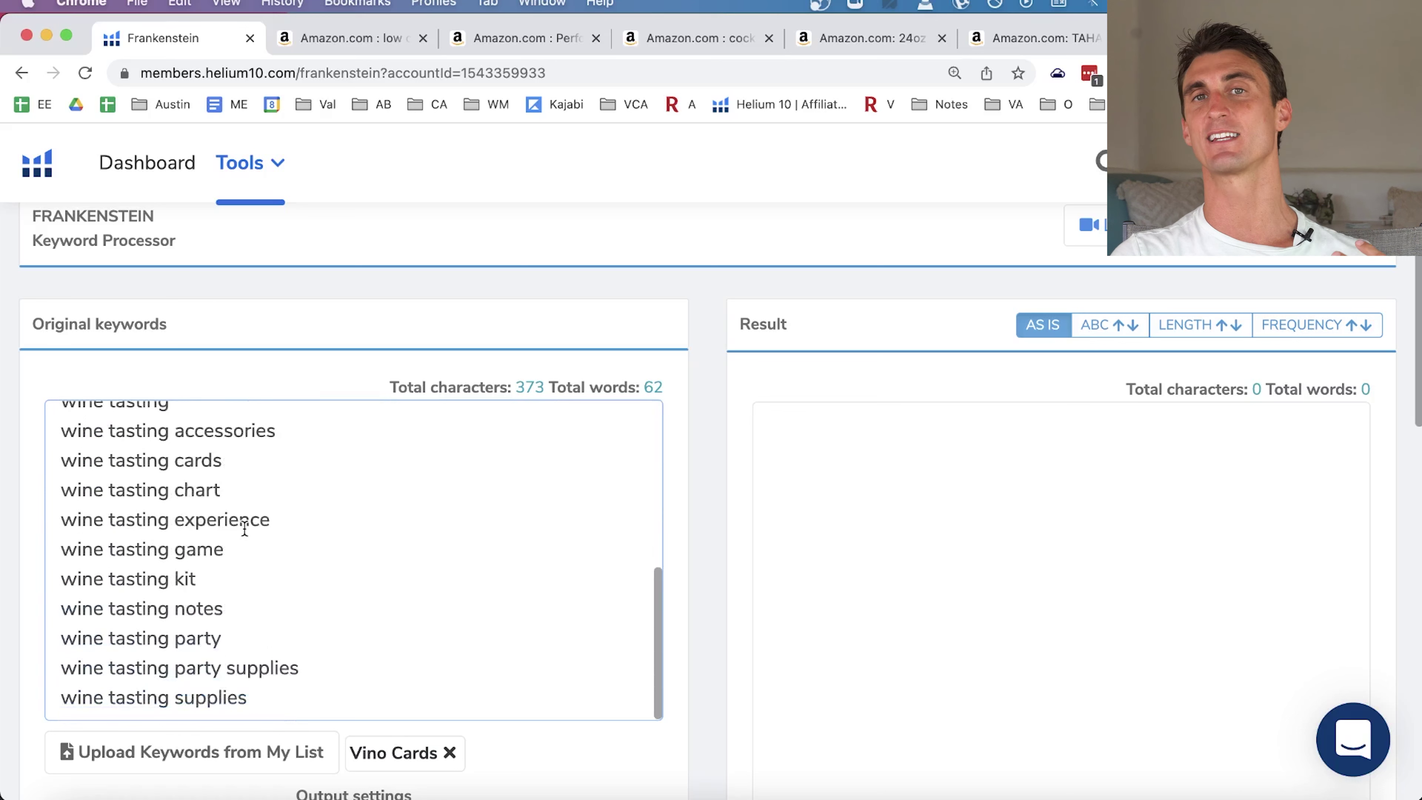
{"action": "double_click", "coordinate": [80, 518]}
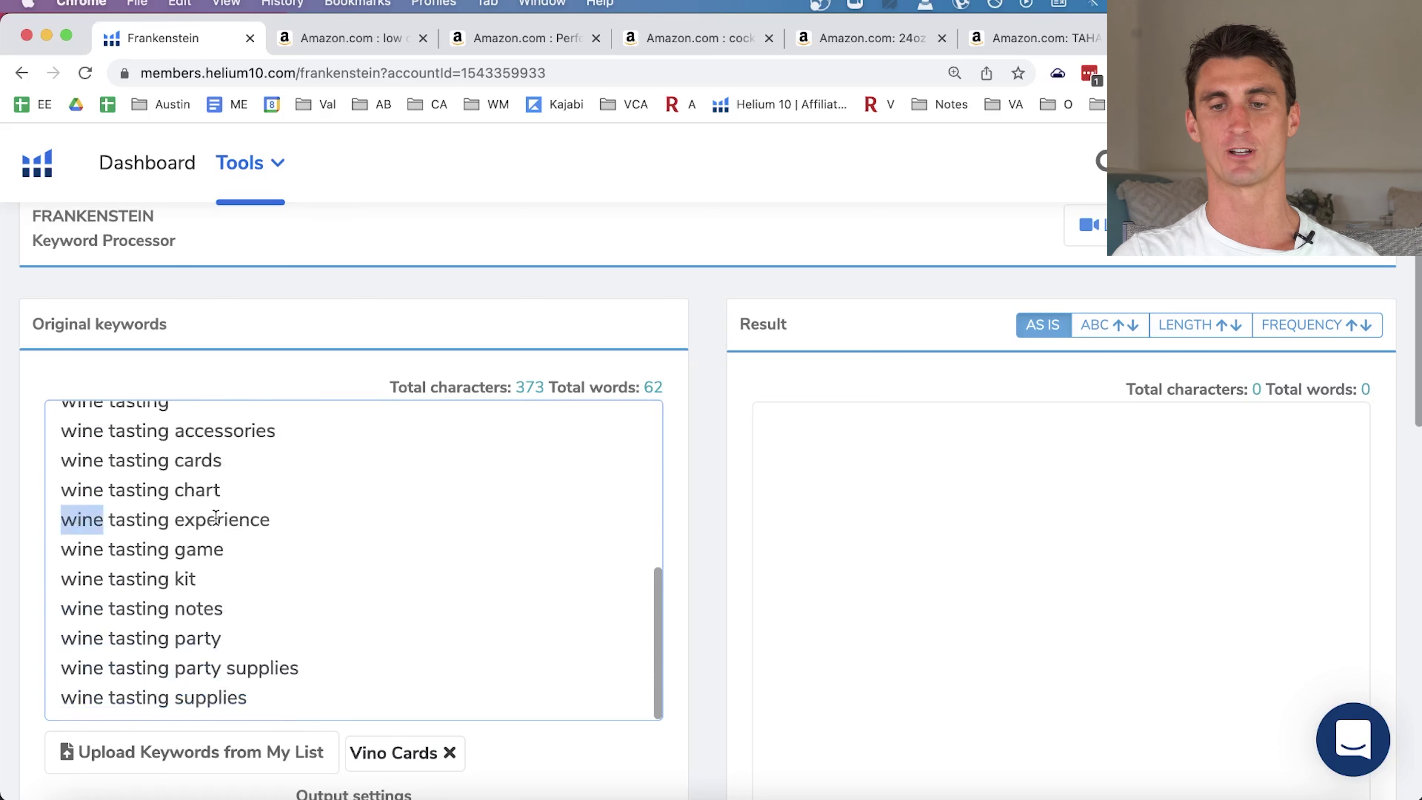
Process the Vino Cards keywords with duplicates removed and select the entire result text.
{"action": "scroll", "coordinate": [215, 518], "scroll_direction": "down", "scroll_amount": 4}
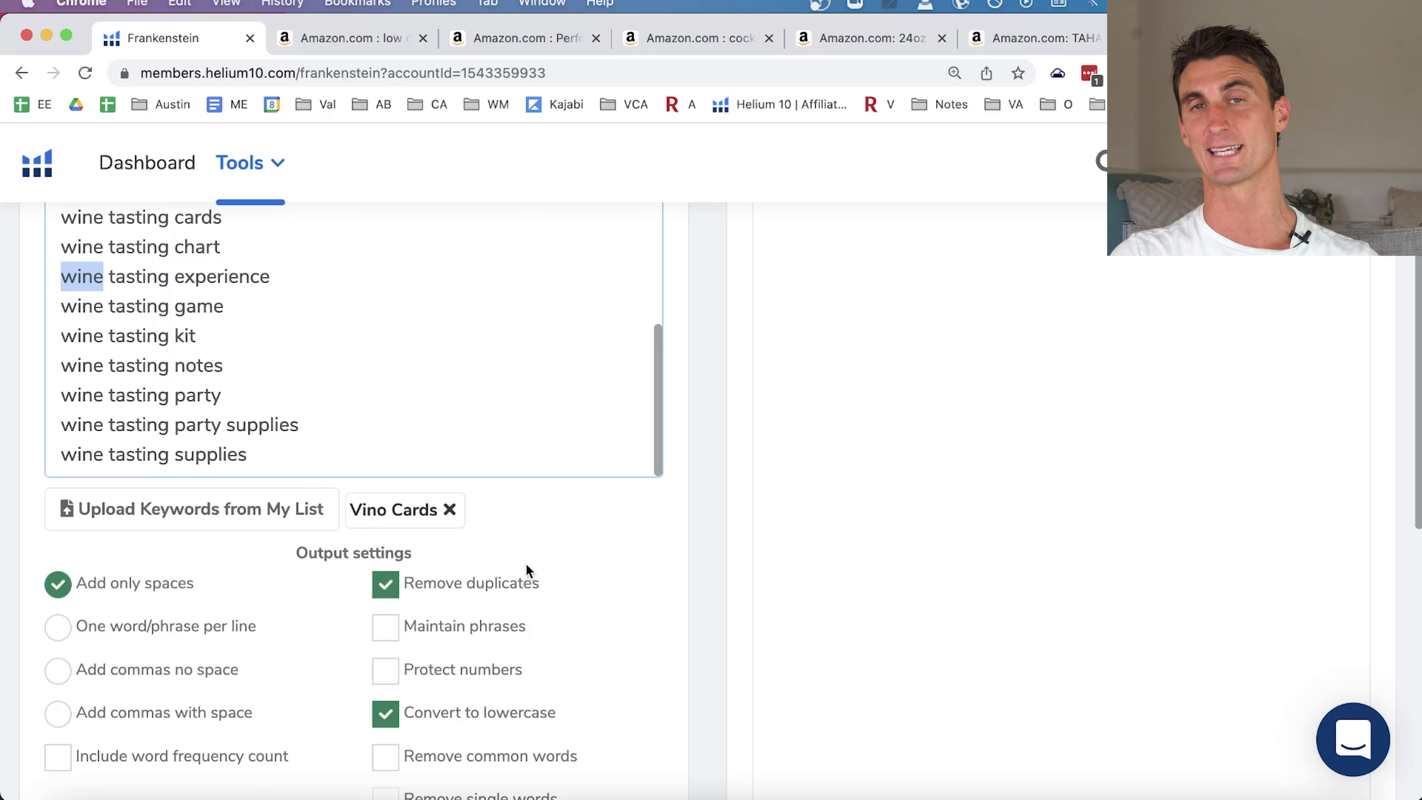
{"action": "scroll", "coordinate": [587, 616], "scroll_direction": "down", "scroll_amount": 10}
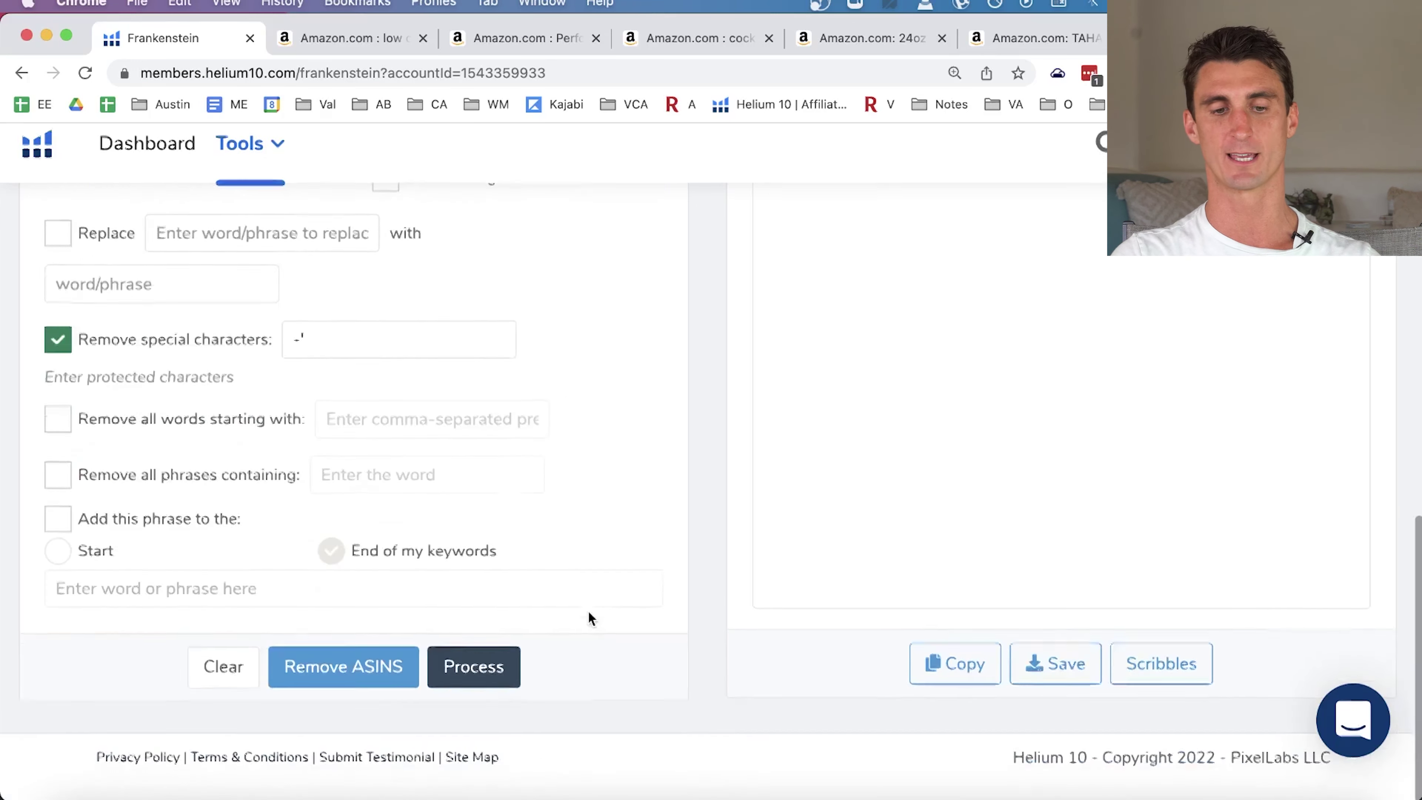
{"action": "left_click", "coordinate": [491, 694]}
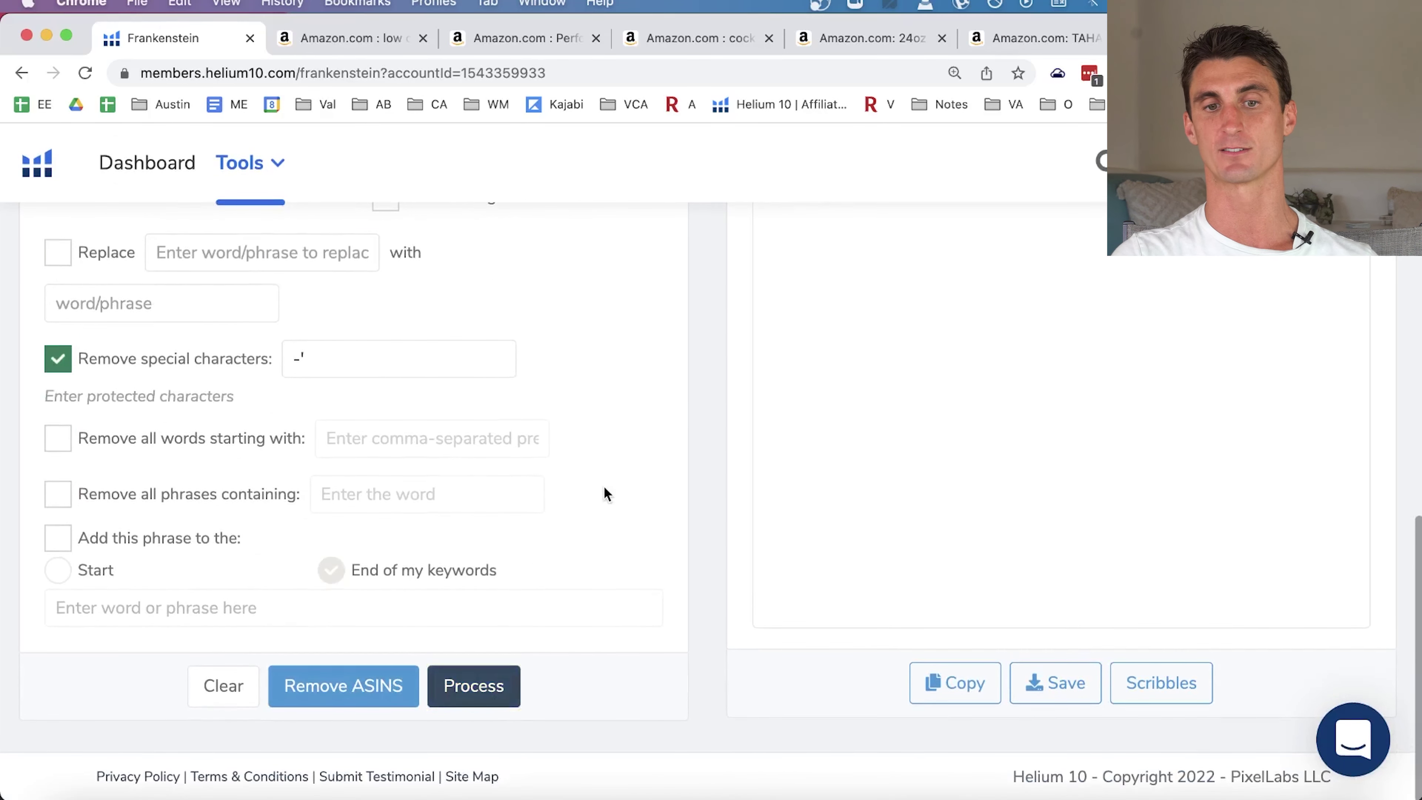
{"action": "triple_click", "coordinate": [923, 475]}
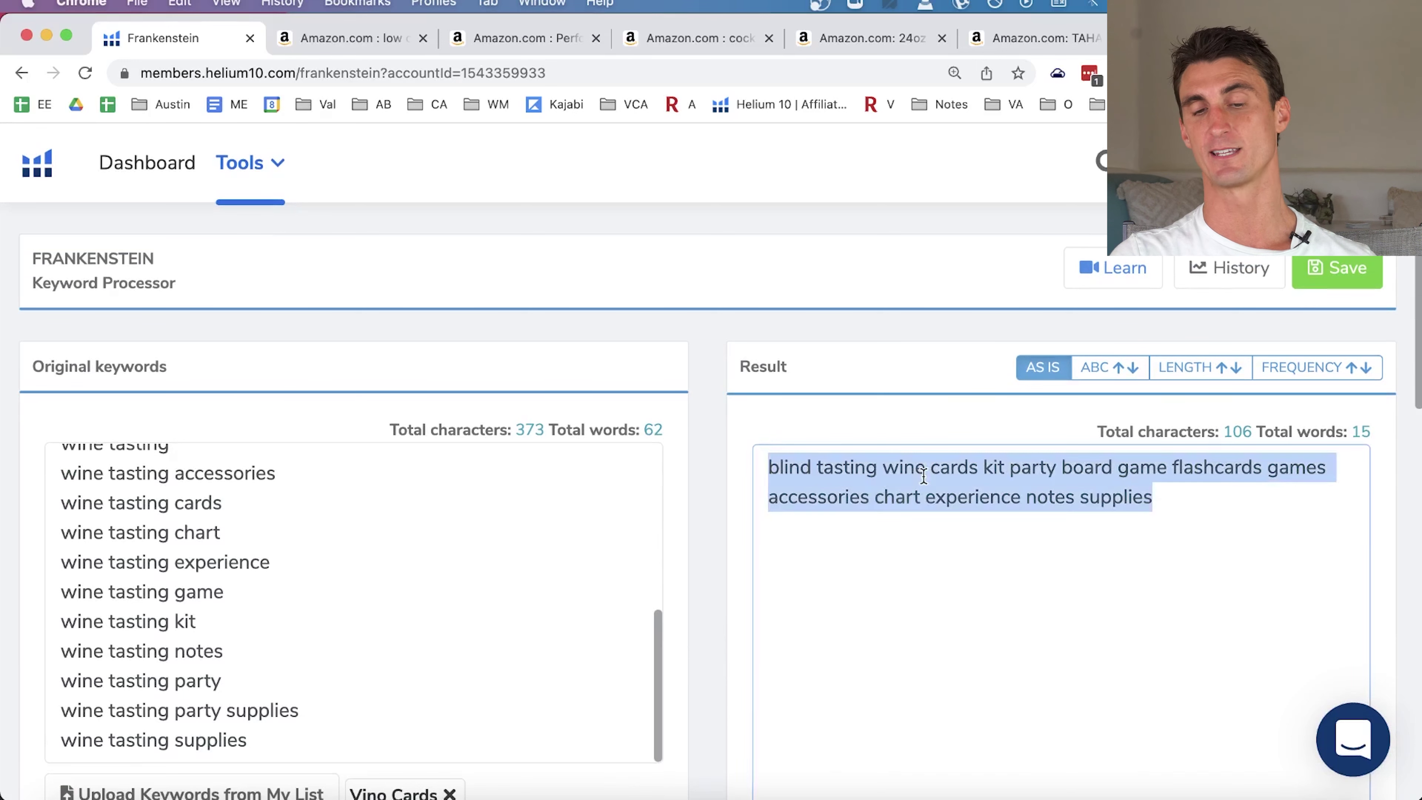
{"action": "left_click", "coordinate": [1188, 495]}
{"action": "key", "text": "super+a"}
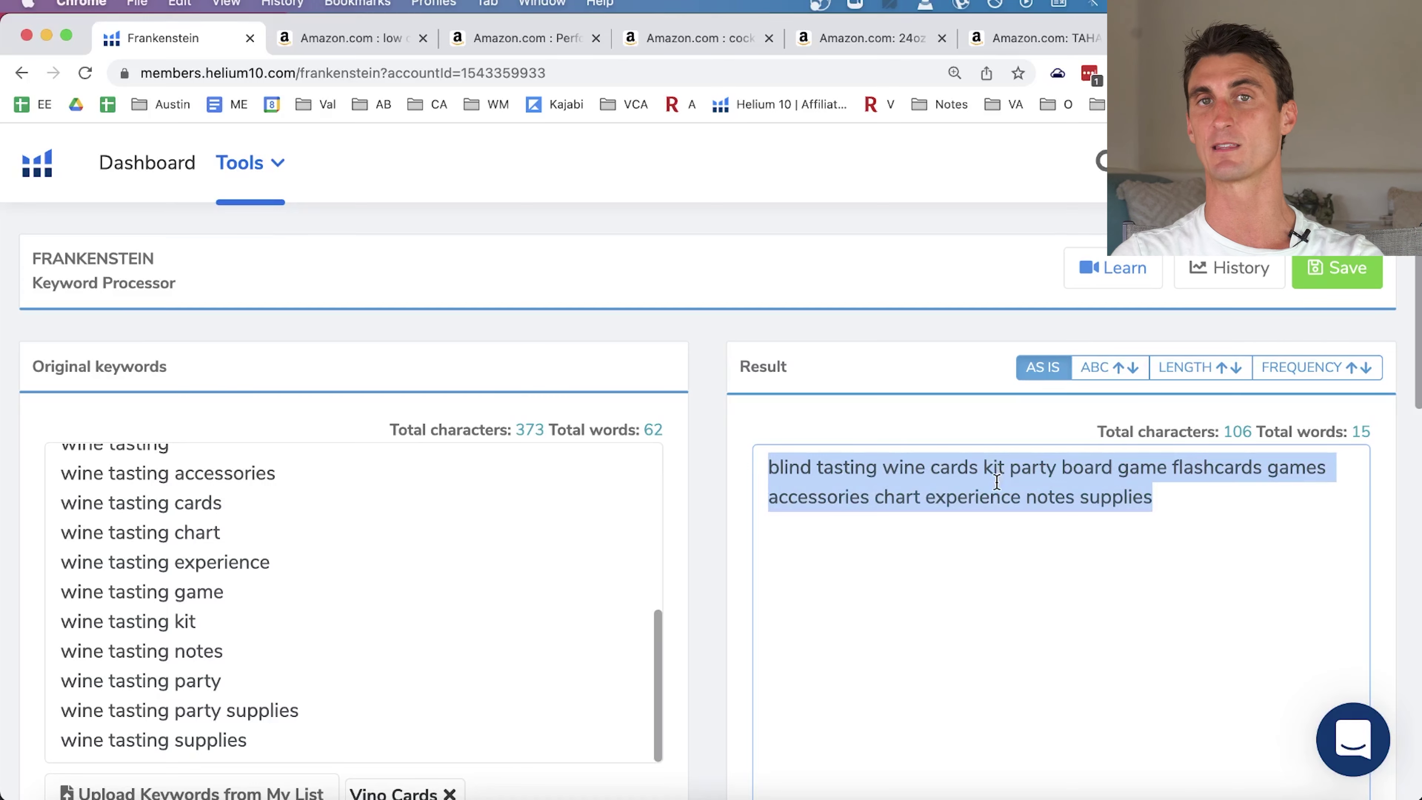
Open the Vino Cards: Wine Tasting Game listing from an Amazon search for "vino cards" and highlight its full title.
{"action": "left_click", "coordinate": [687, 40]}
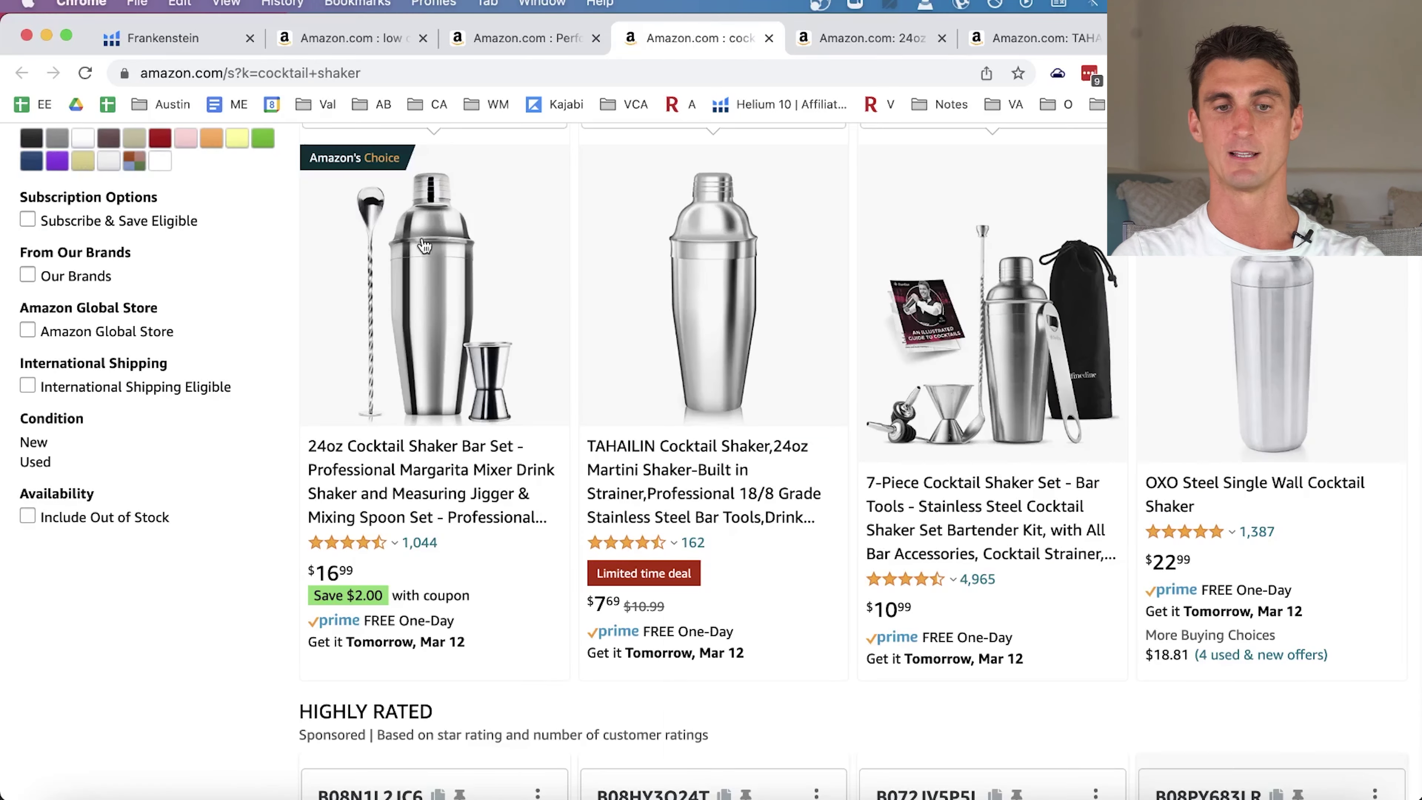
{"action": "left_click", "coordinate": [499, 152]}
{"action": "key", "text": "super+a"}
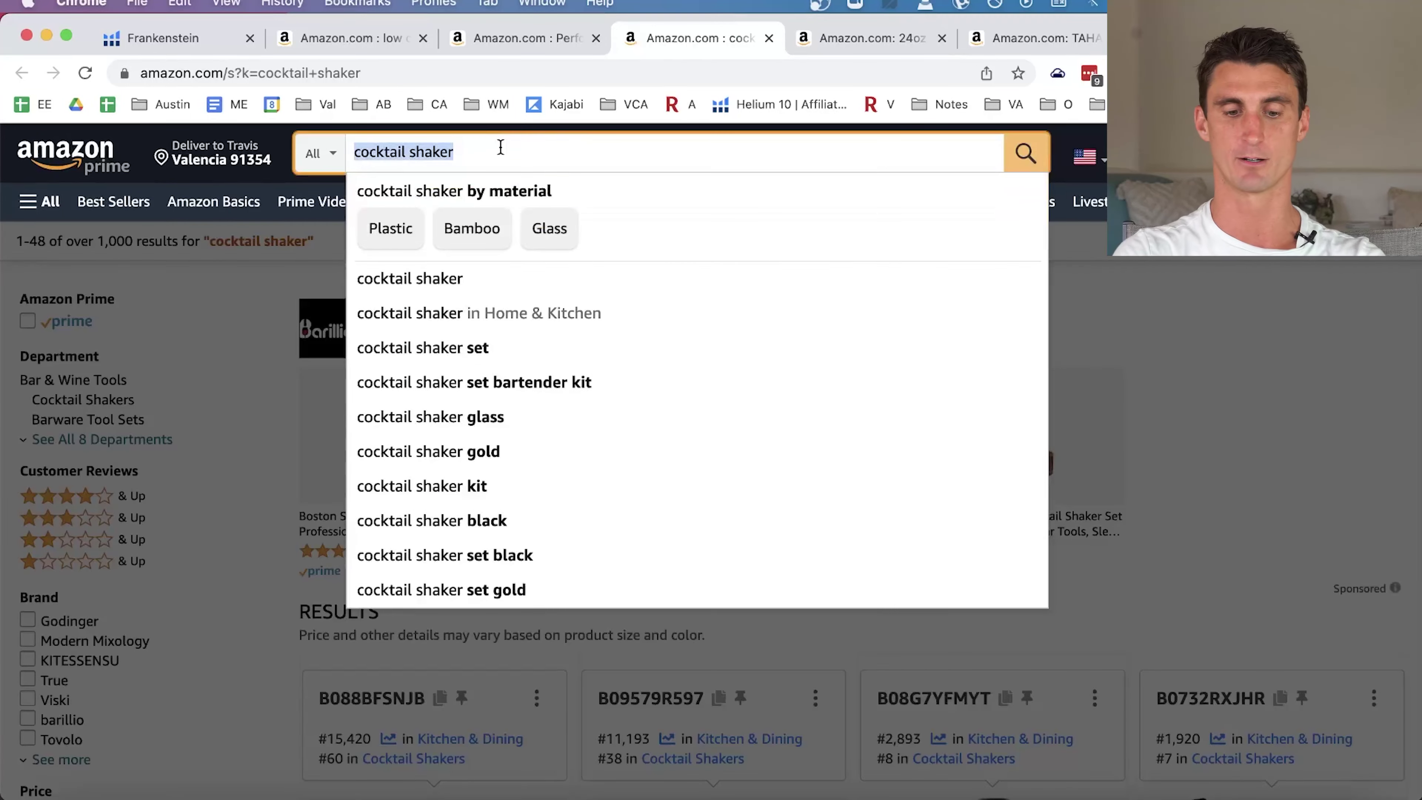
{"action": "type", "text": "vino cards"}
{"action": "key", "text": "Return"}
{"action": "scroll", "coordinate": [1030, 703], "scroll_direction": "down", "scroll_amount": 8}
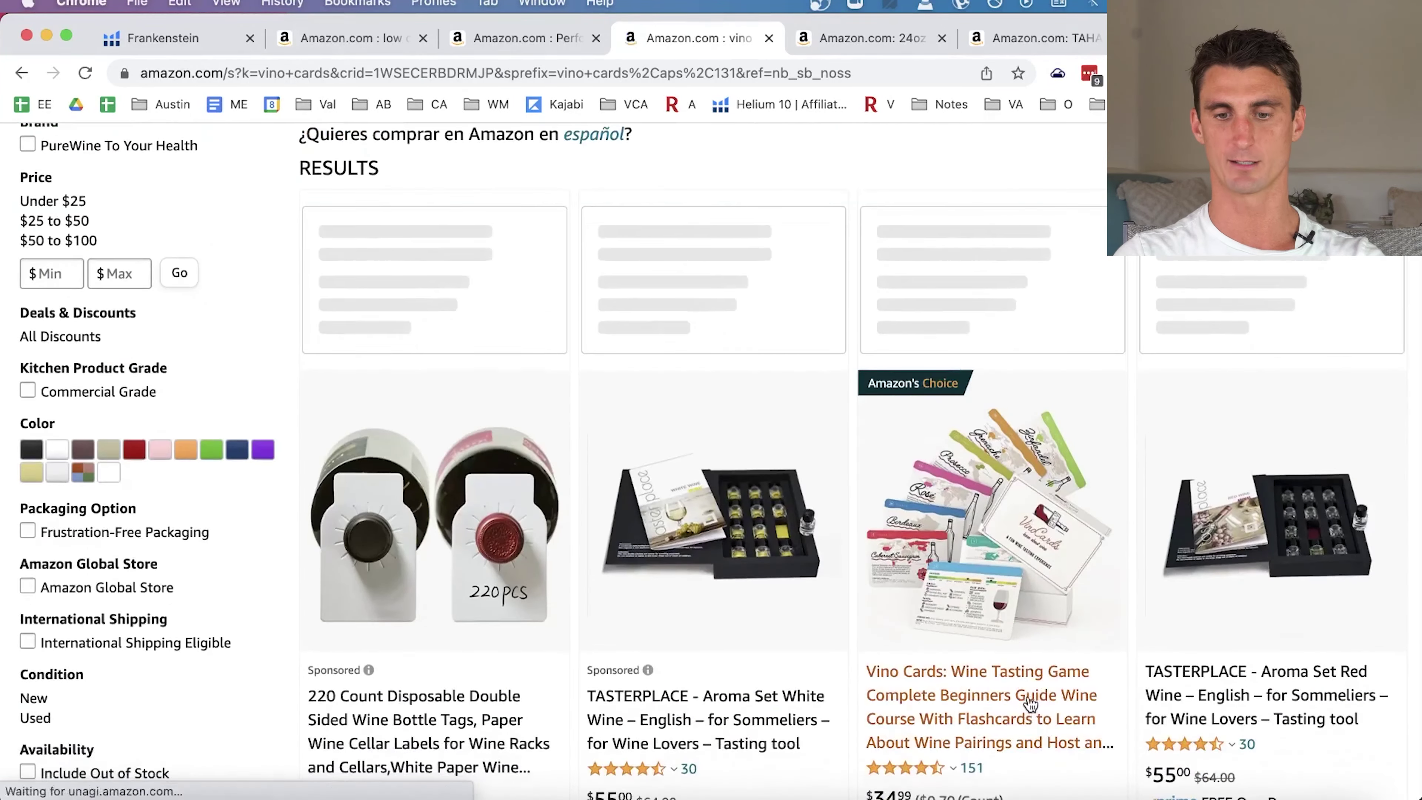
{"action": "left_click", "coordinate": [1030, 703]}
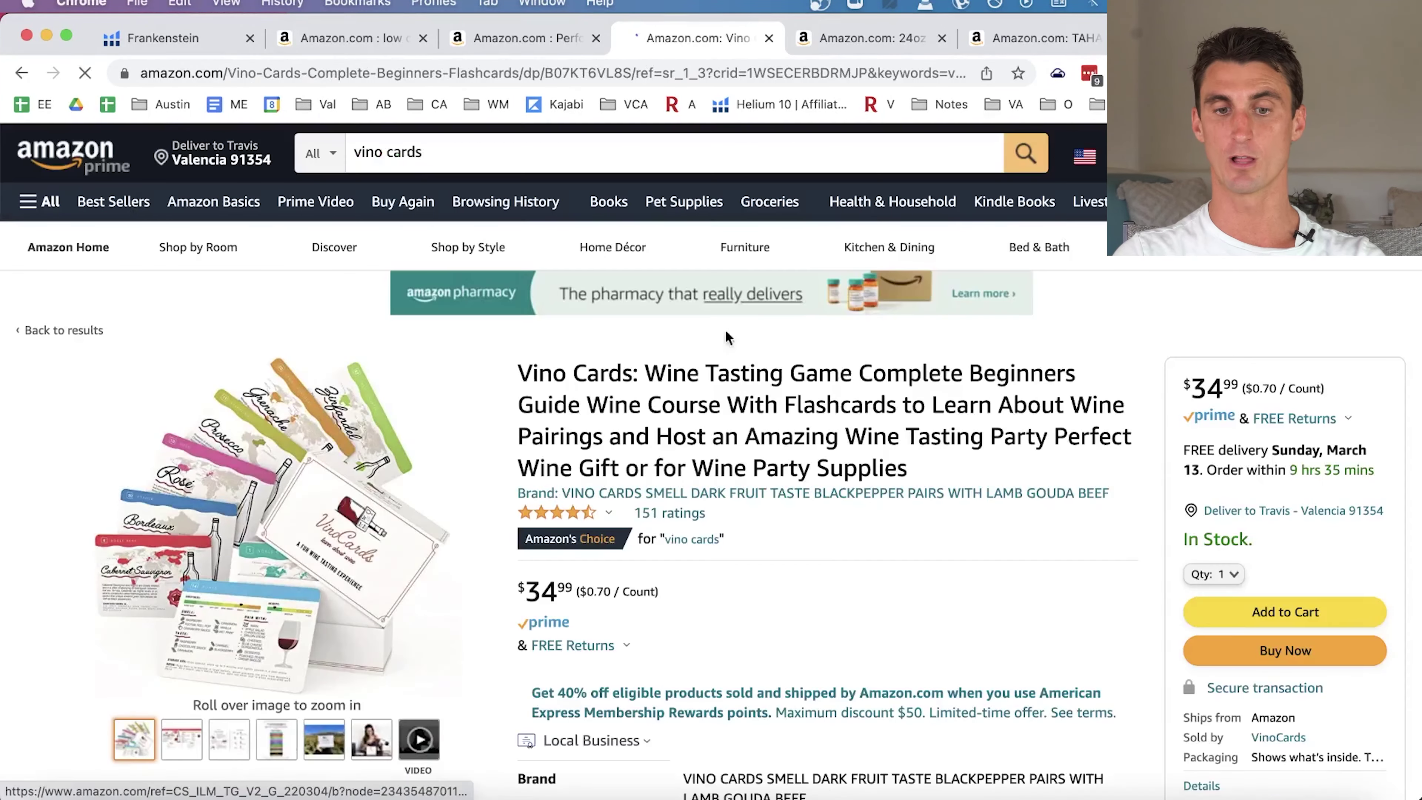
{"action": "double_click", "coordinate": [660, 369]}
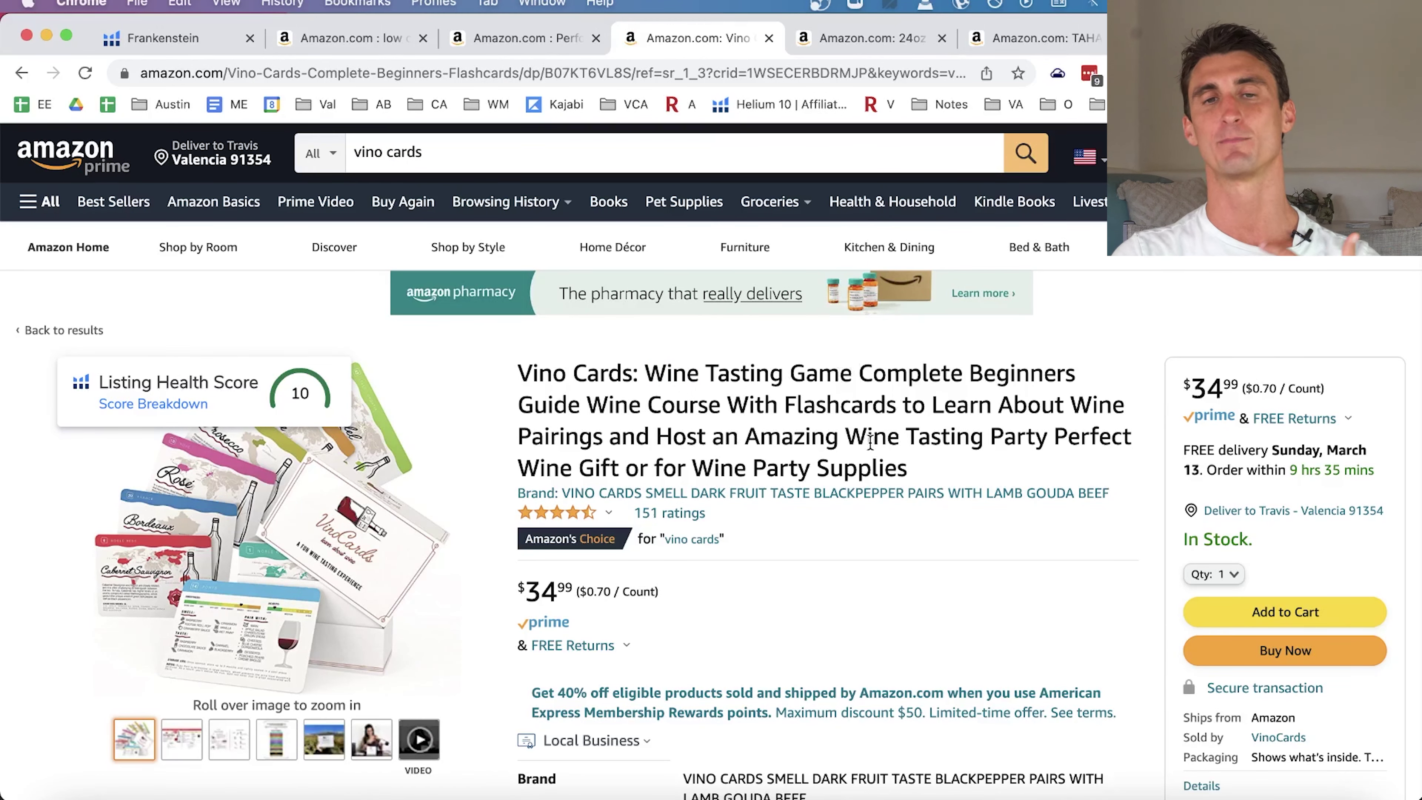
{"action": "triple_click", "coordinate": [760, 424]}
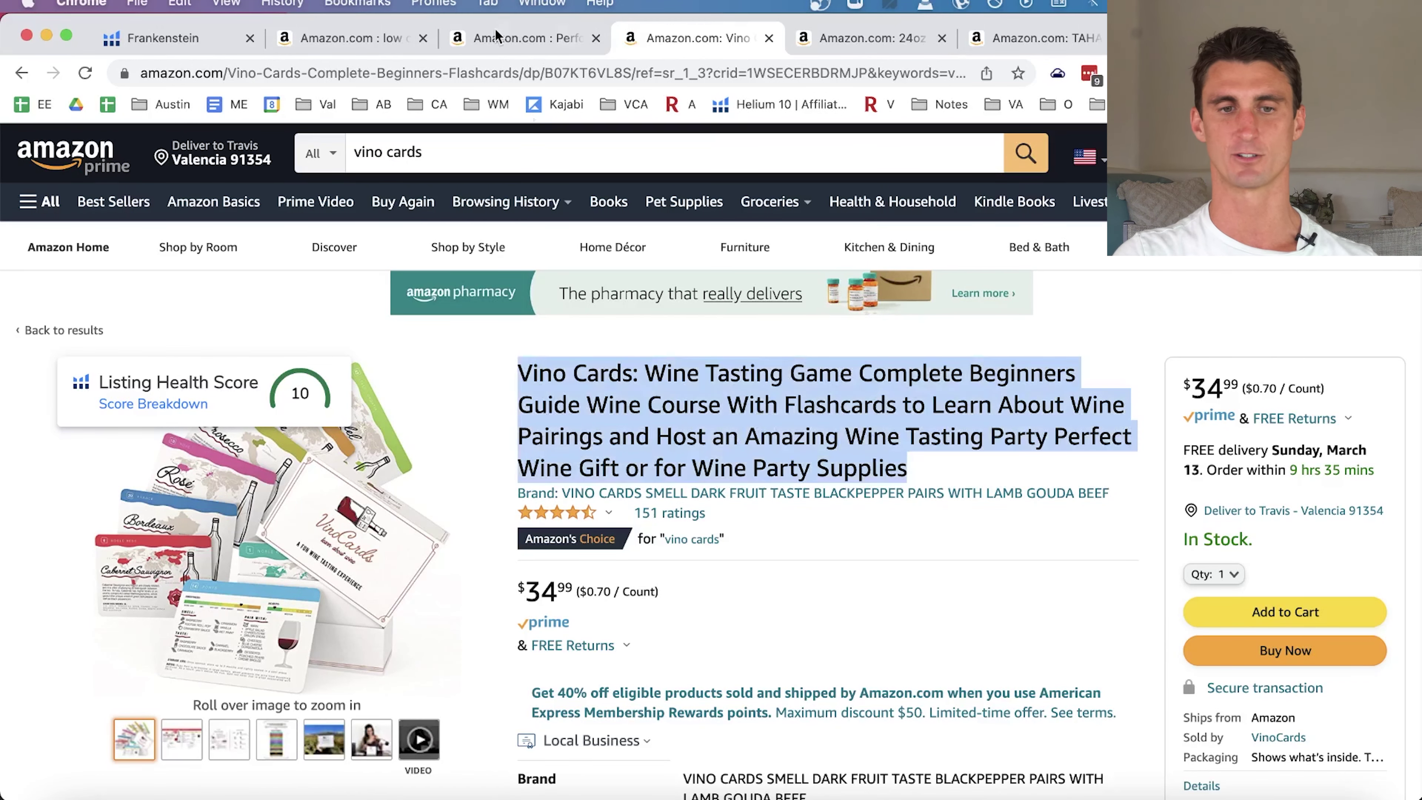
Return to Helium 10 and open the Scribbles listing optimizer.
{"action": "left_click", "coordinate": [161, 33]}
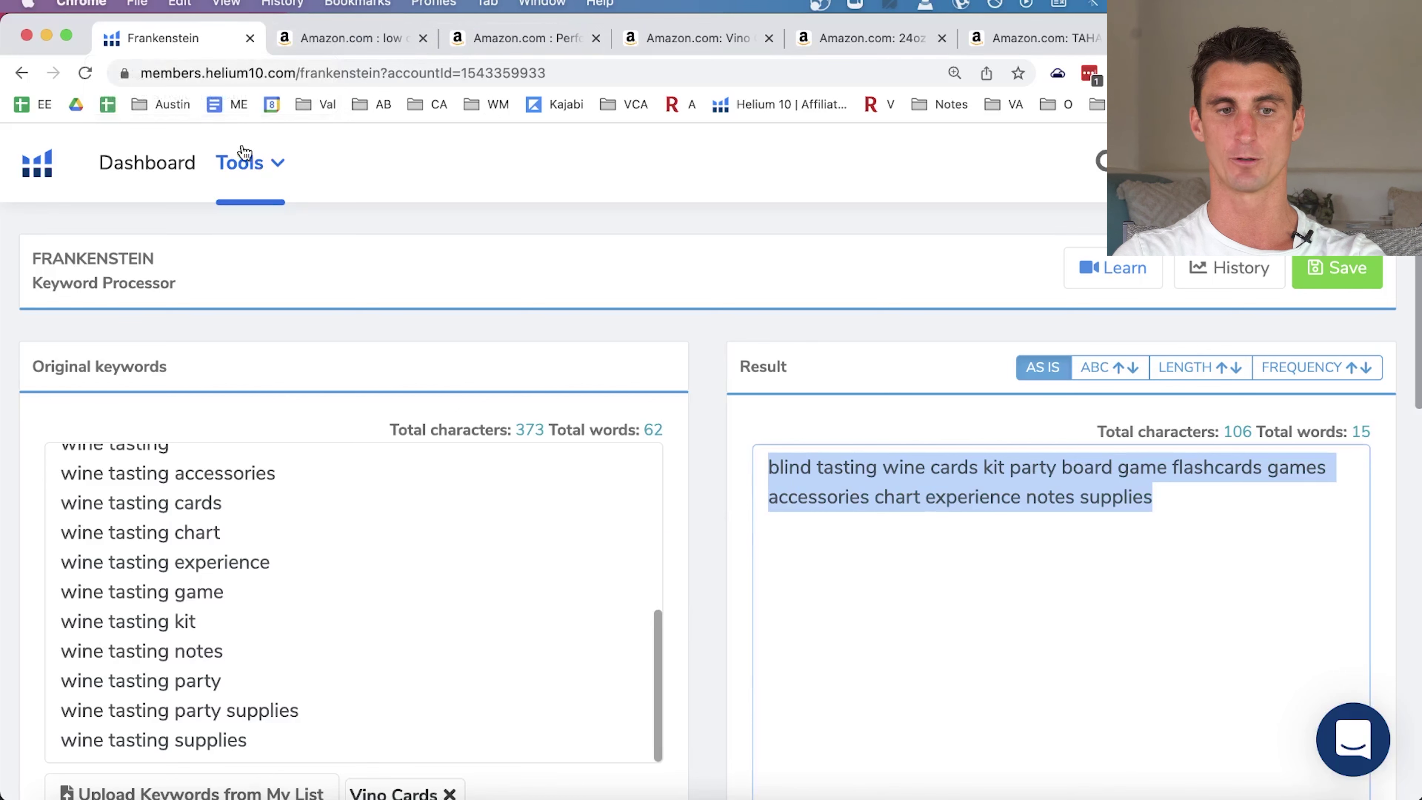
{"action": "left_click", "coordinate": [246, 159]}
{"action": "scroll", "coordinate": [576, 404], "scroll_direction": "down", "scroll_amount": 3}
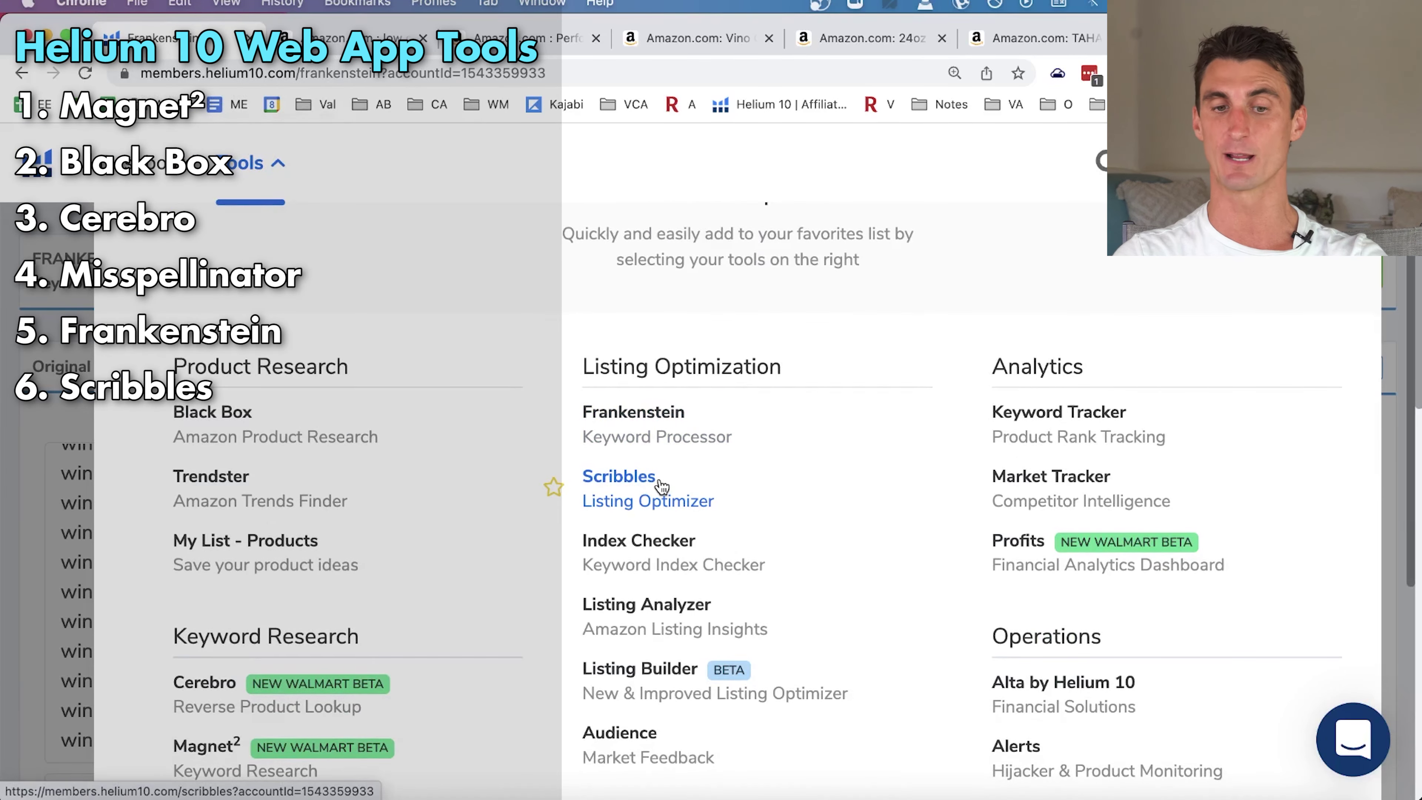
{"action": "left_click", "coordinate": [661, 485]}
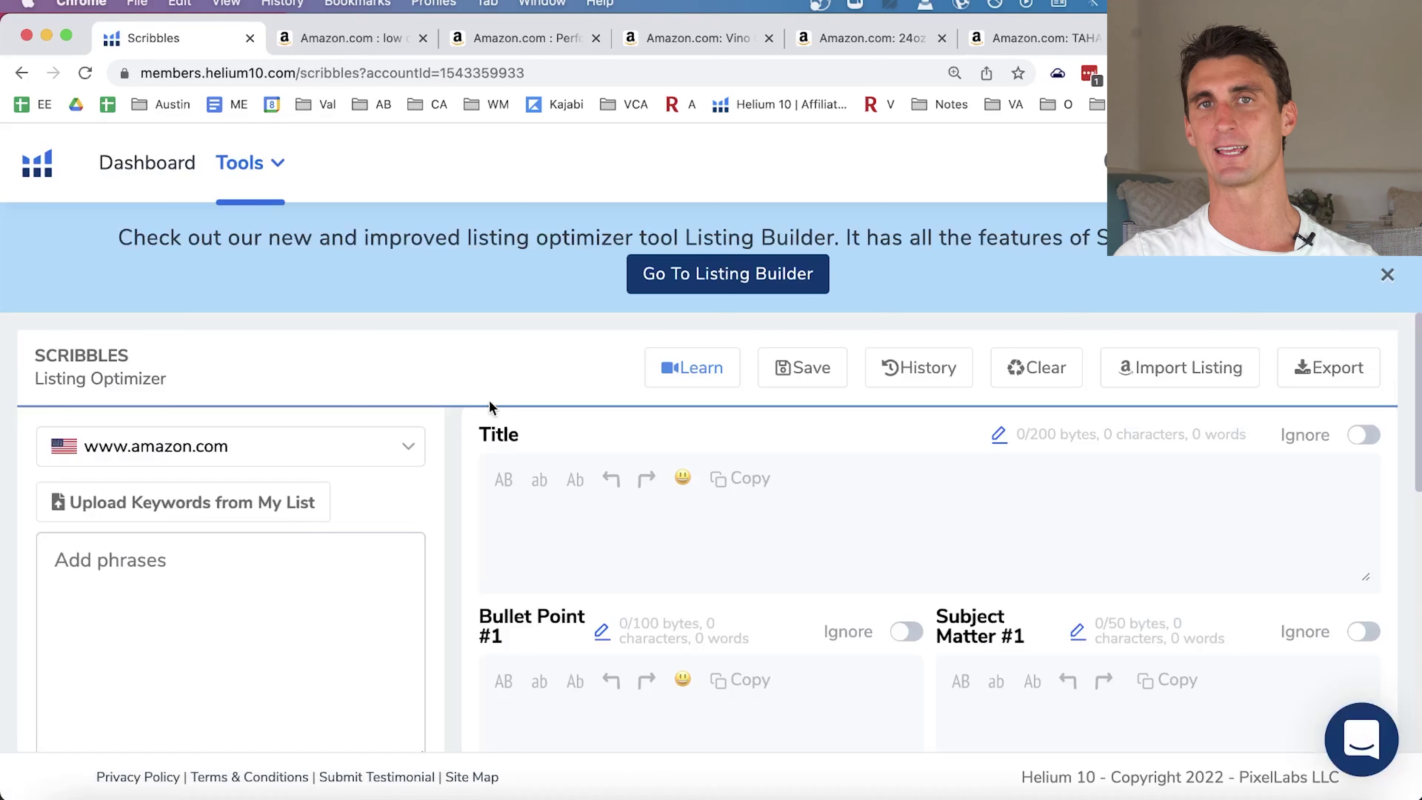
Upload the keywords from the Vino Cards folder in My List into Scribbles' phrase list.
{"action": "left_click", "coordinate": [218, 510]}
{"action": "scroll", "coordinate": [218, 512], "scroll_direction": "down", "scroll_amount": 5}
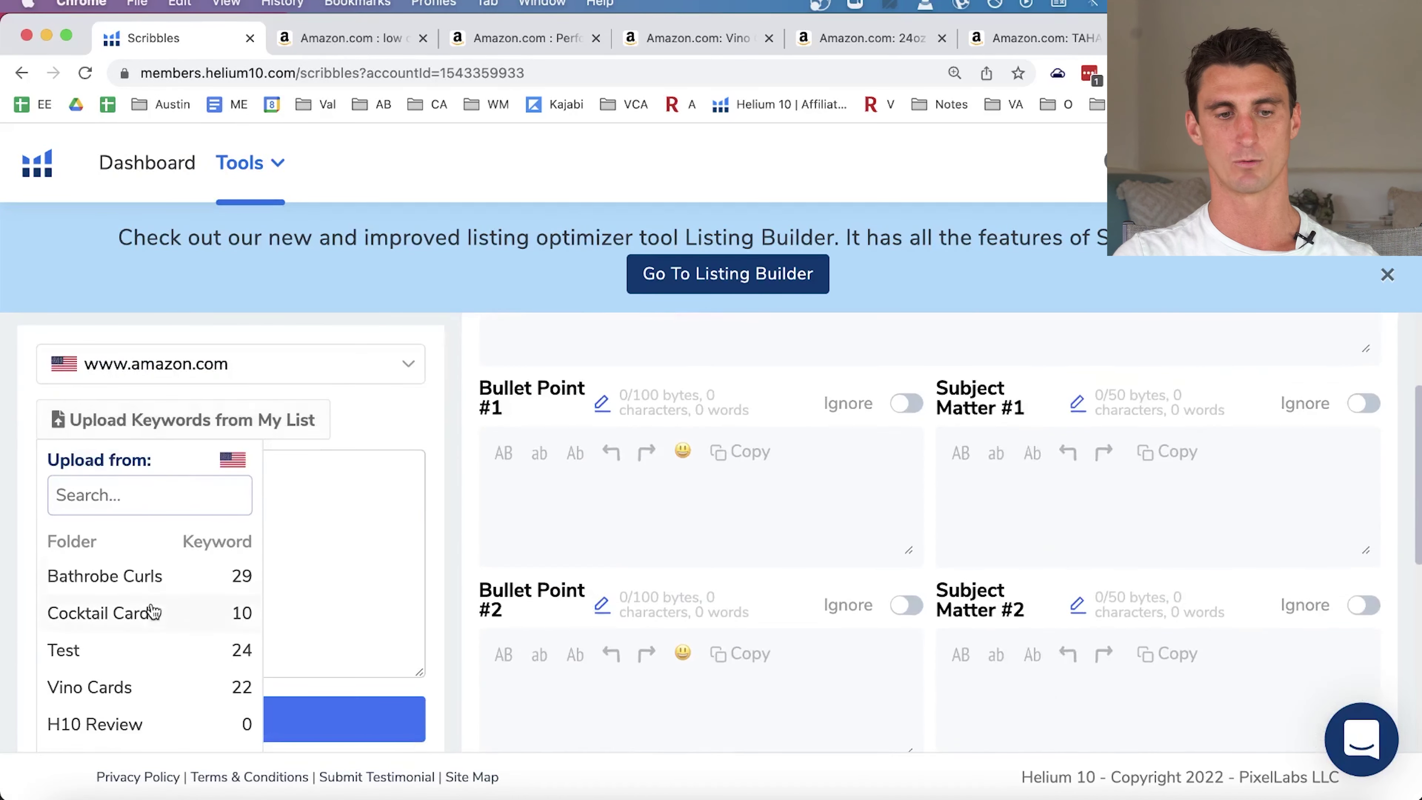
{"action": "left_click", "coordinate": [134, 685]}
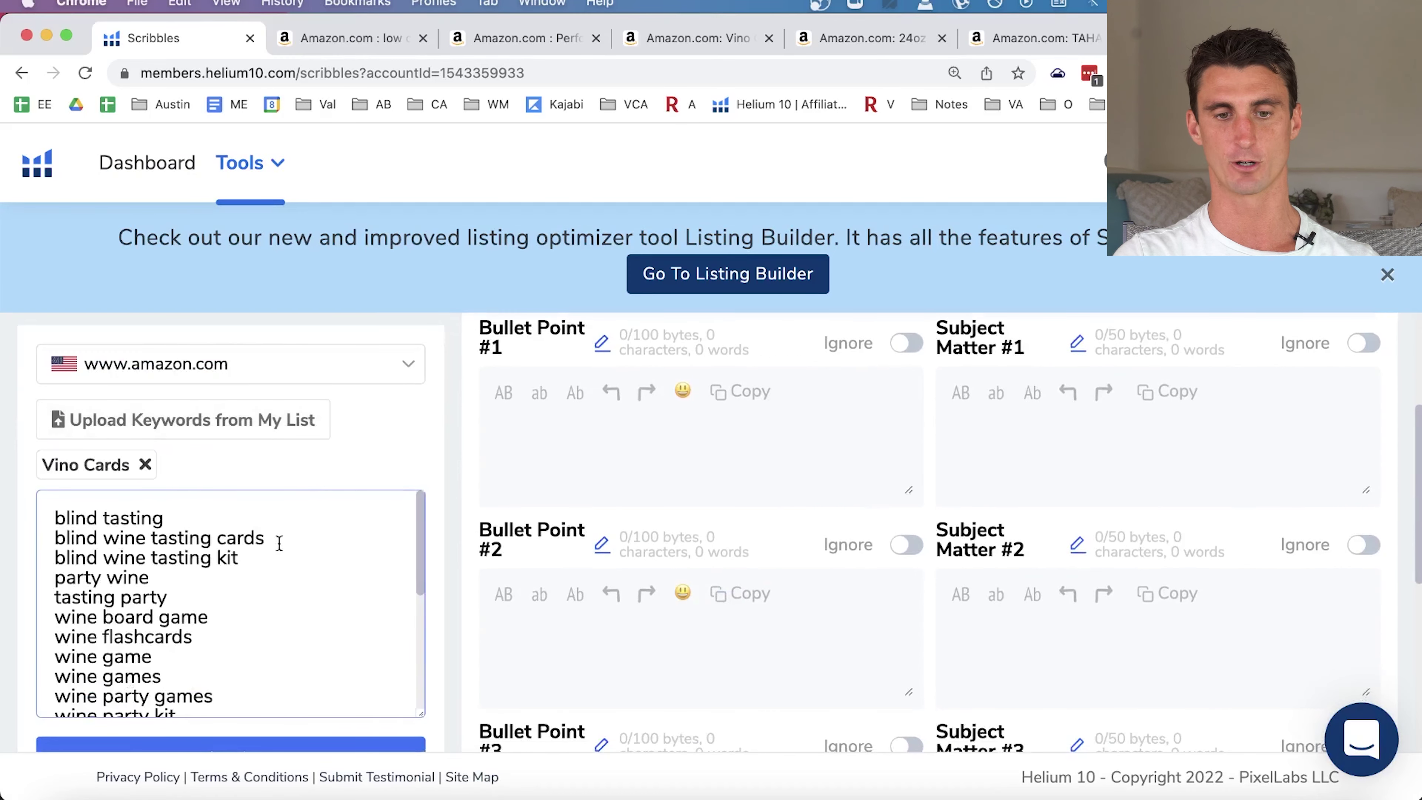
Copy the full product title from the Vino Cards Amazon listing into the Title field in Scribbles.
{"action": "key", "text": "super+4"}
{"action": "triple_click", "coordinate": [860, 384]}
{"action": "key", "text": "super+c"}
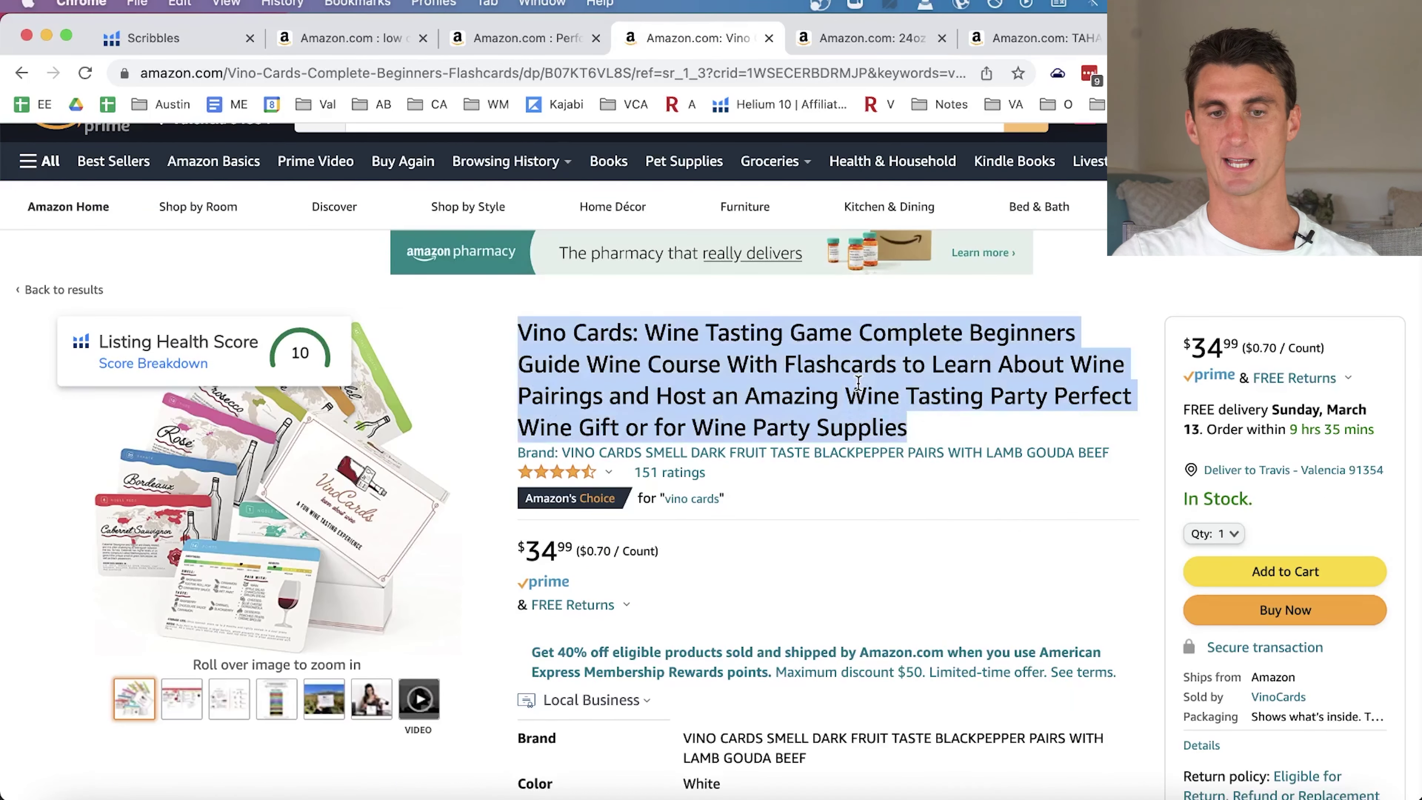
{"action": "left_click", "coordinate": [169, 40]}
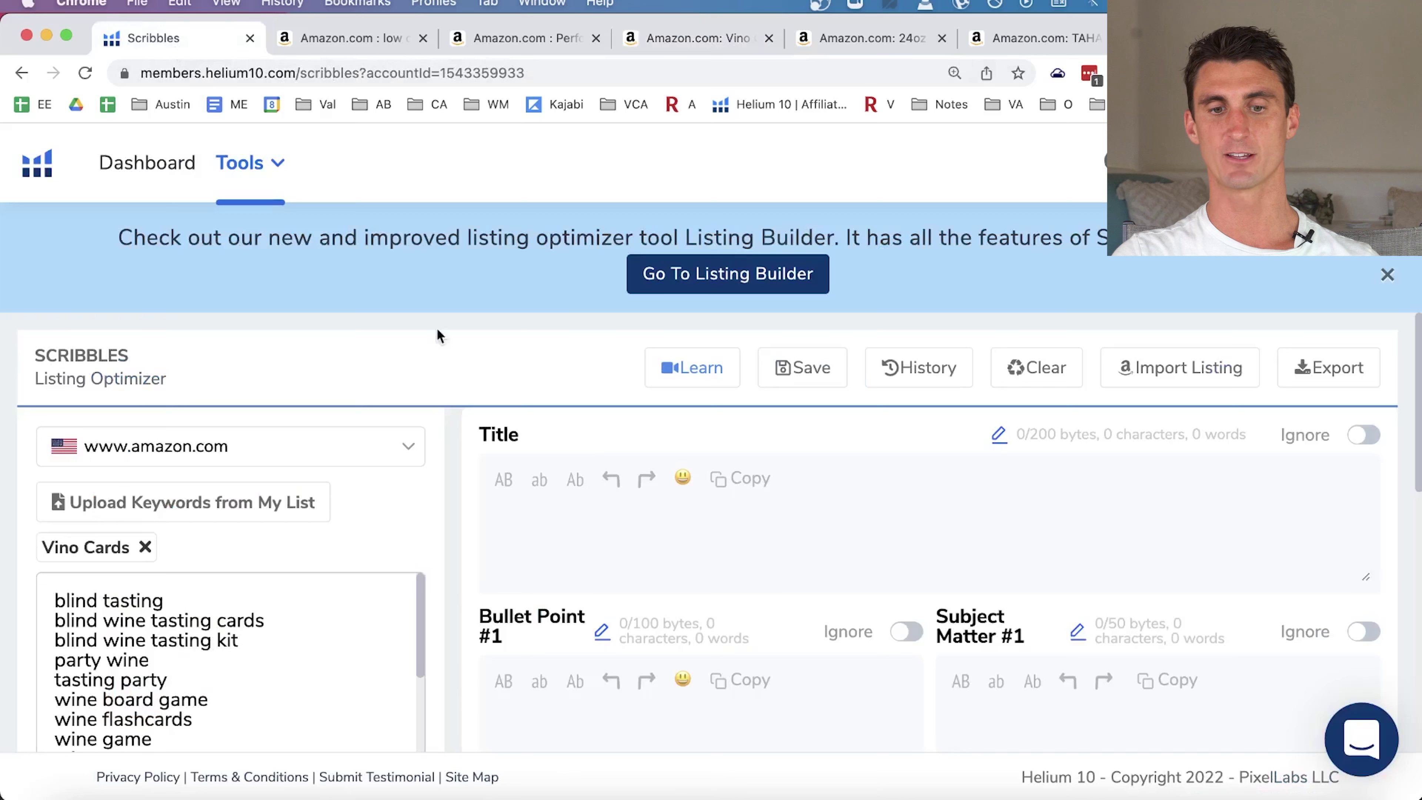
{"action": "left_click", "coordinate": [610, 538]}
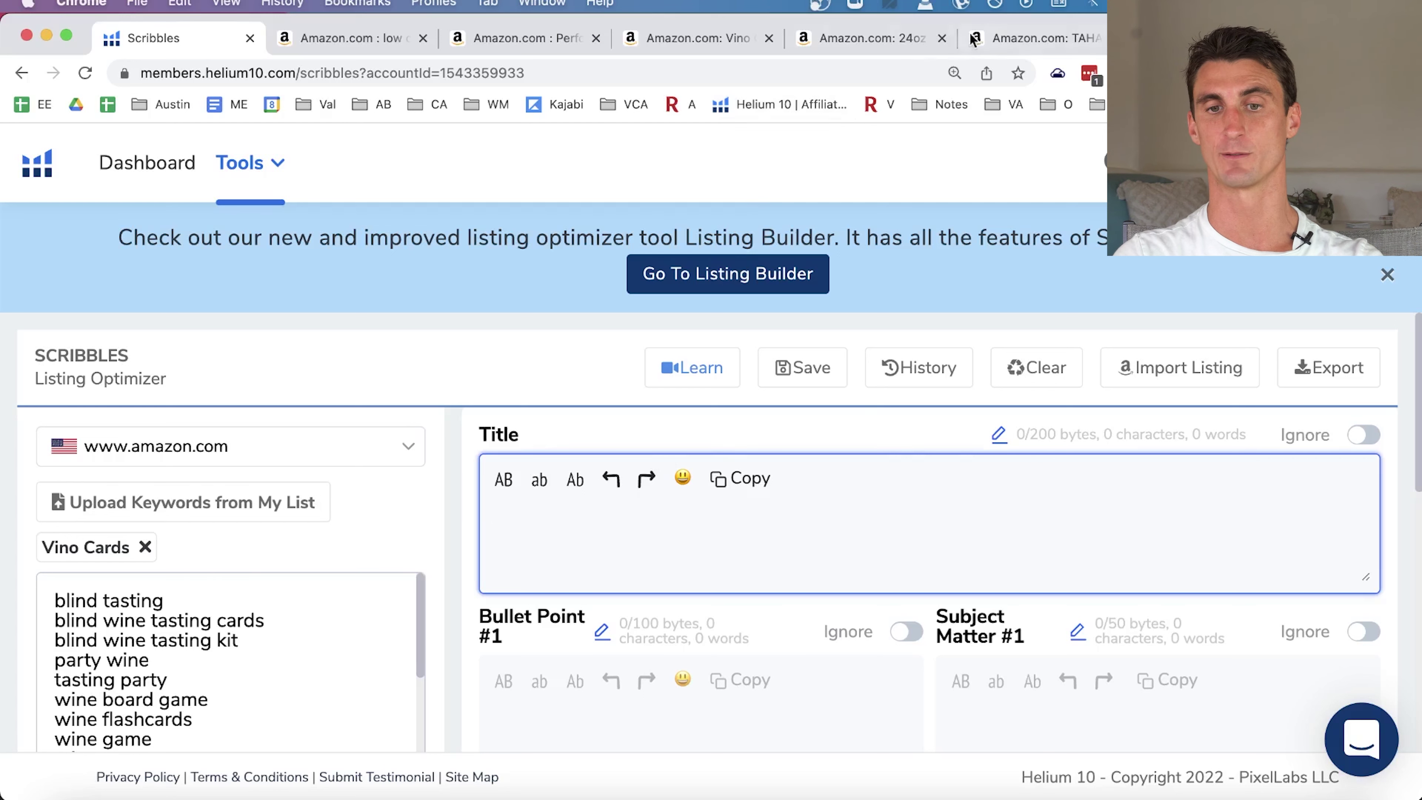
{"action": "left_click", "coordinate": [859, 37]}
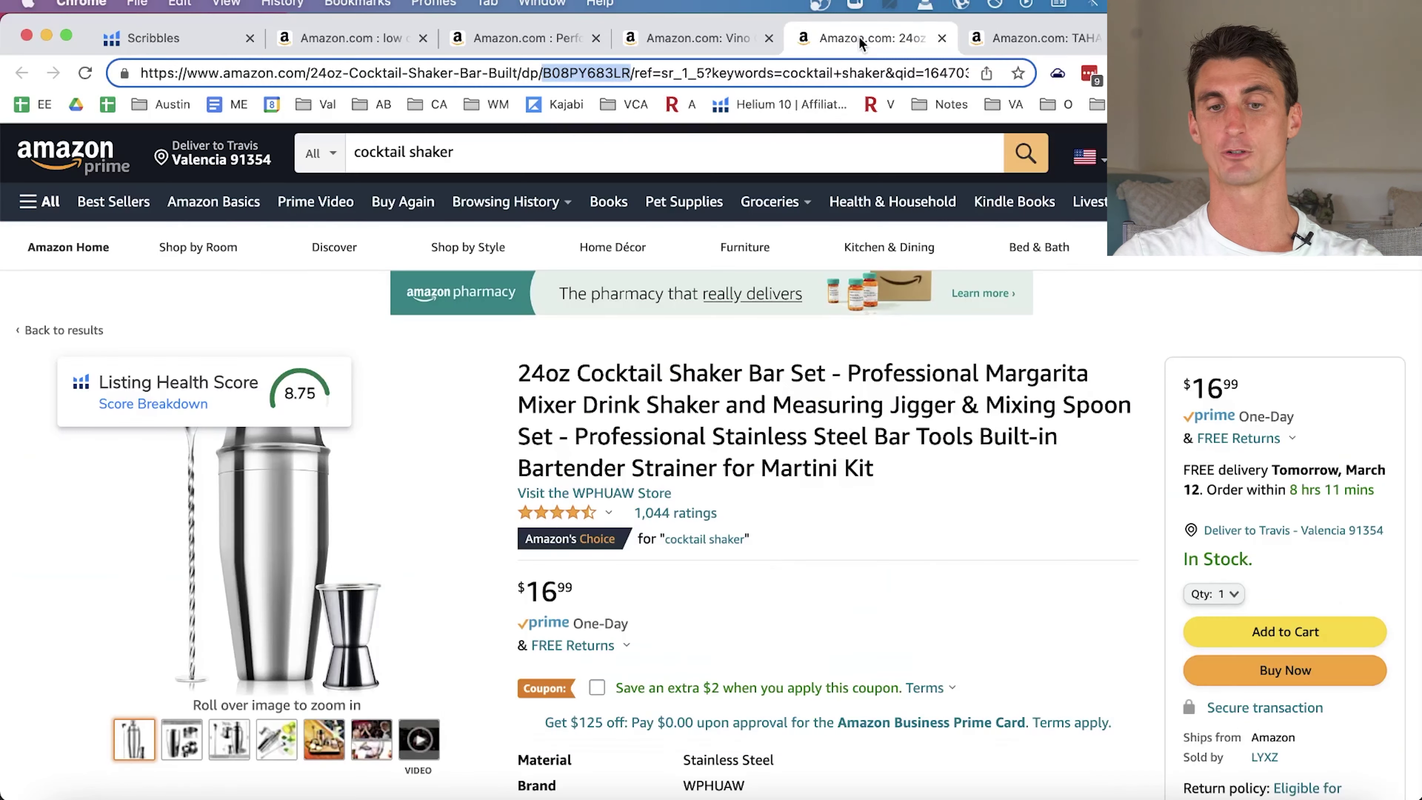
{"action": "left_click", "coordinate": [1039, 37]}
{"action": "left_click", "coordinate": [694, 38]}
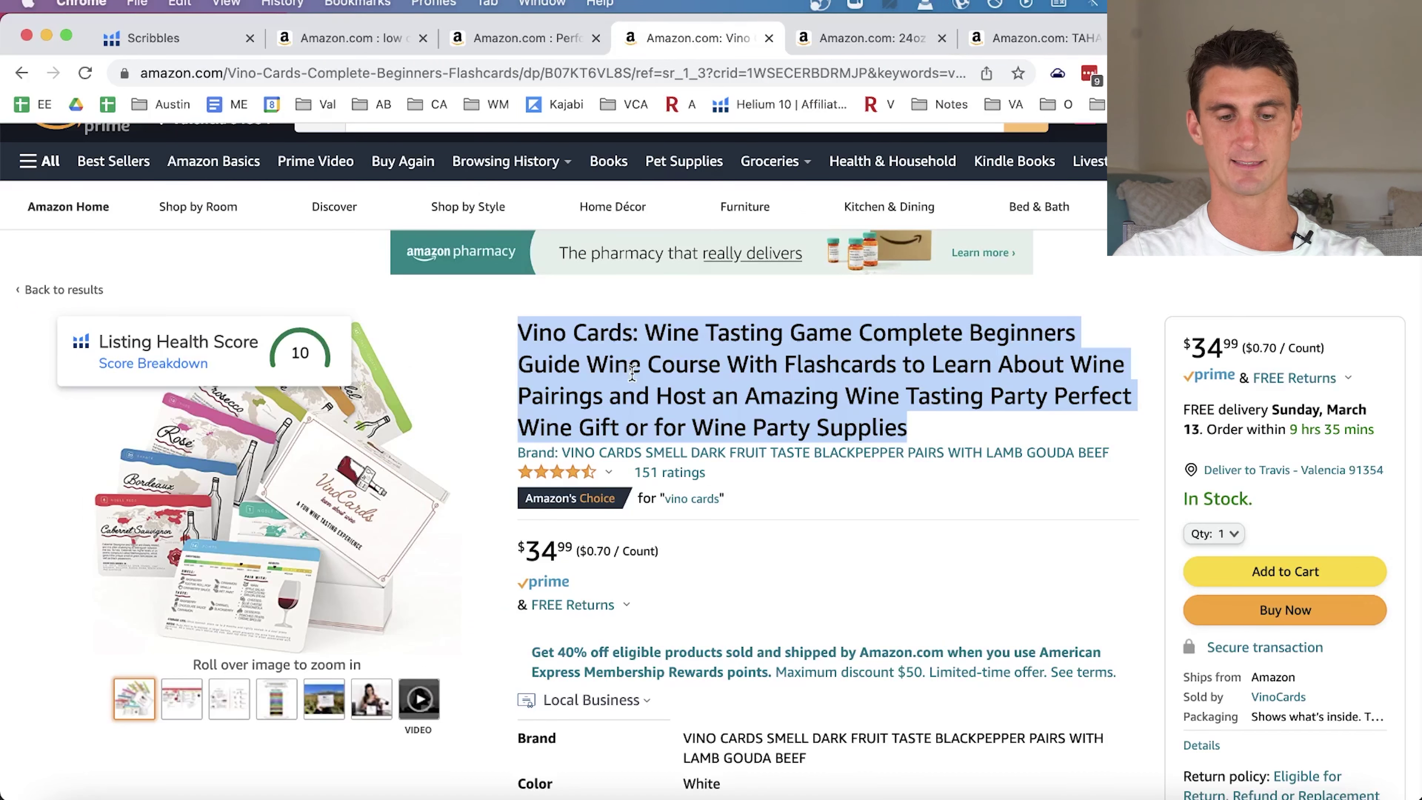
{"action": "left_click", "coordinate": [168, 37]}
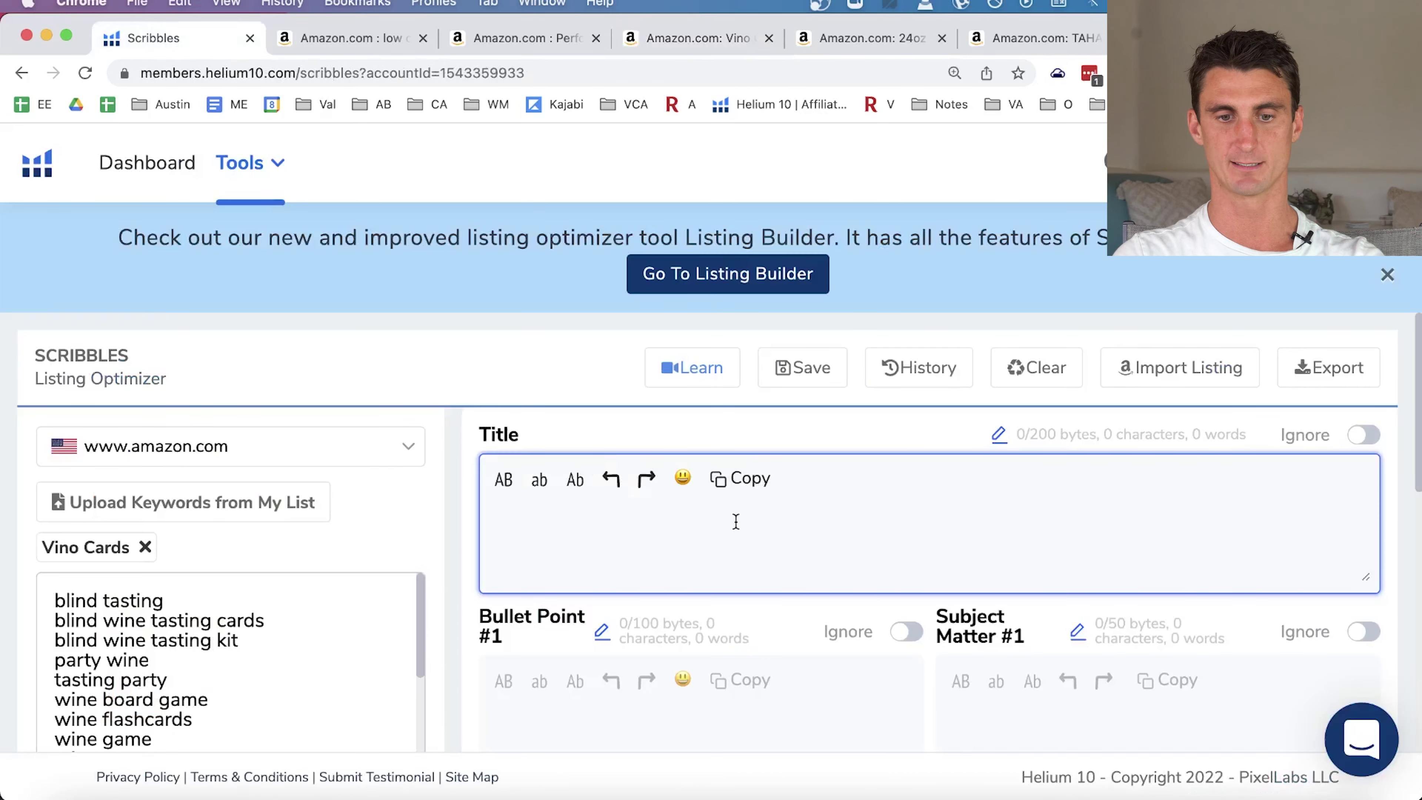
{"action": "key", "text": "super+v"}
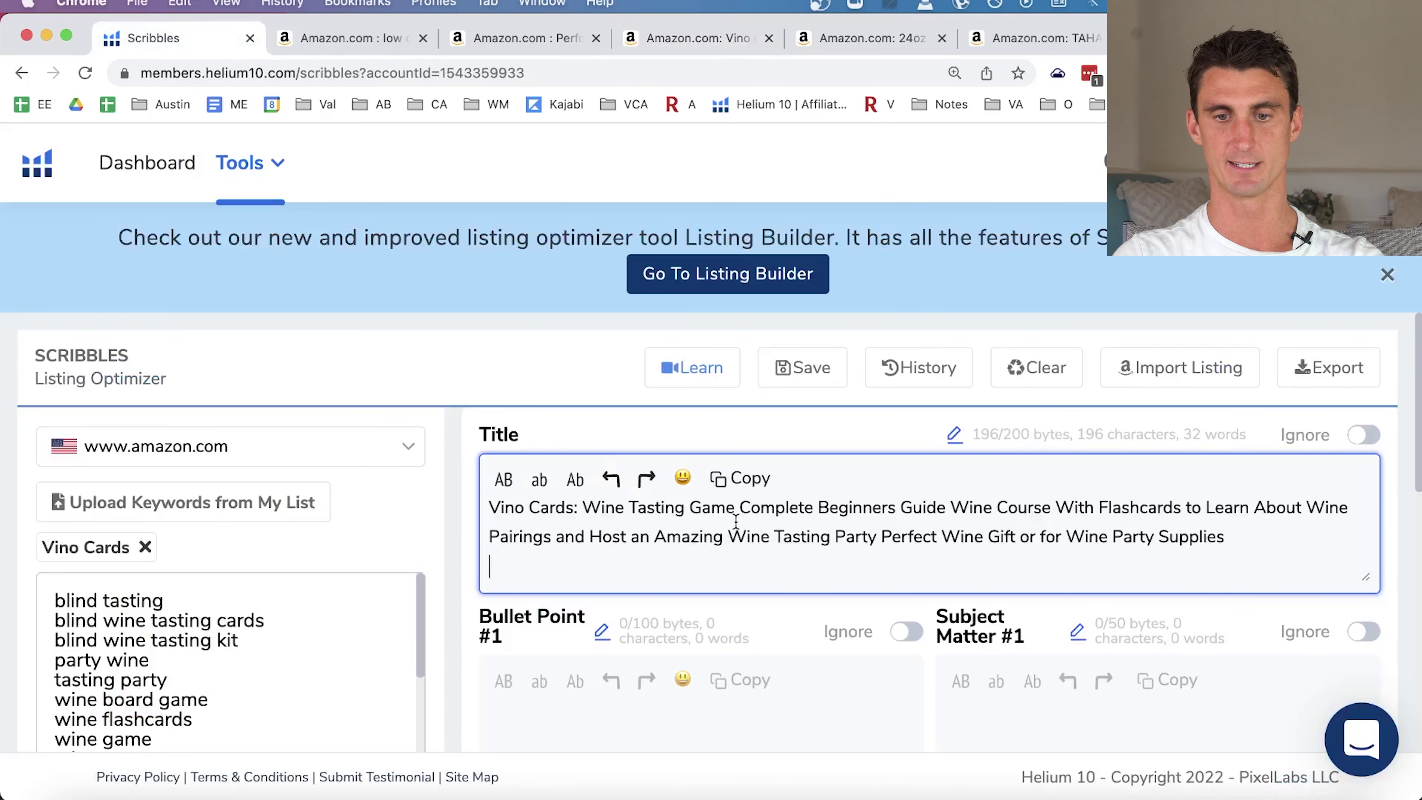
Open the emoji picker for the Title field and look over the available emojis.
{"action": "left_click", "coordinate": [682, 477]}
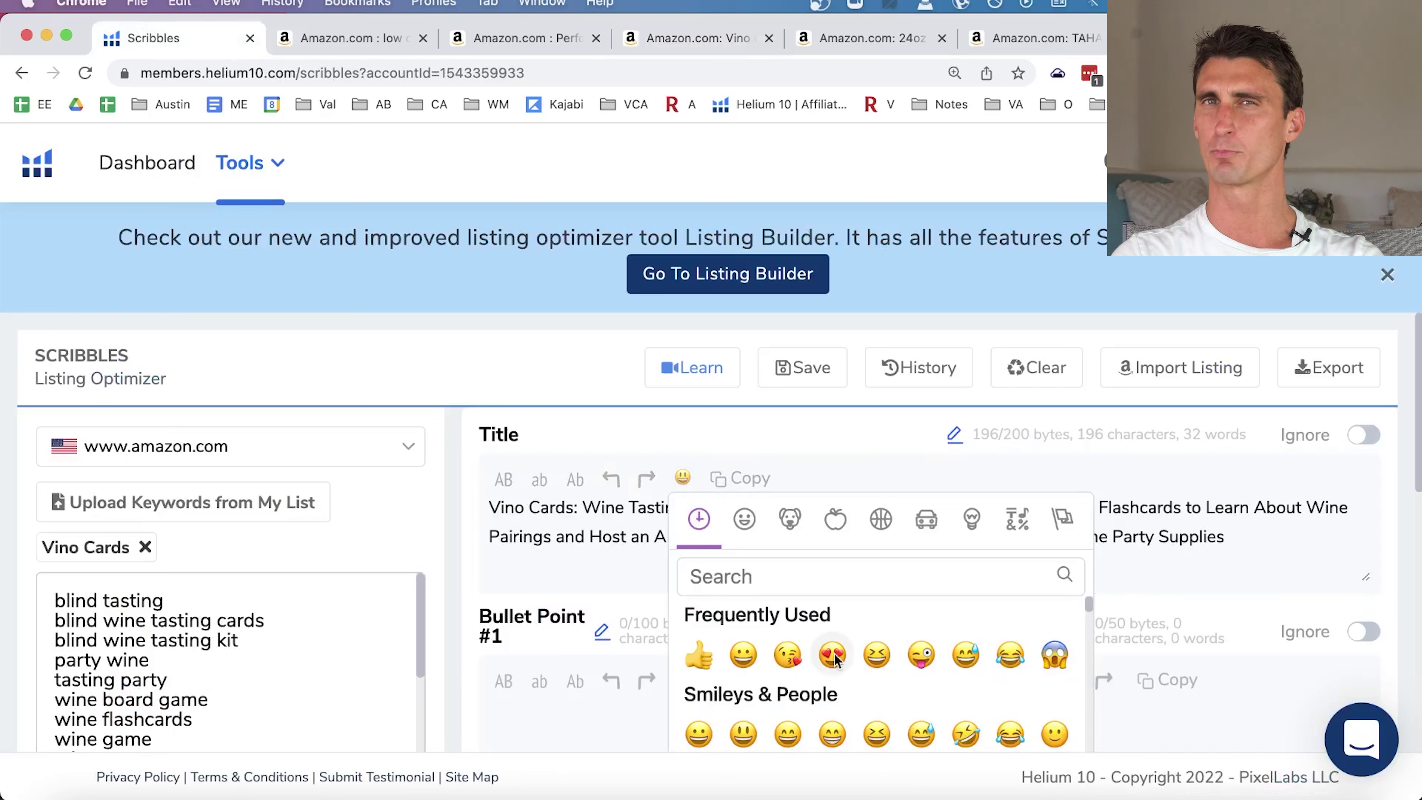
{"action": "left_click", "coordinate": [576, 535]}
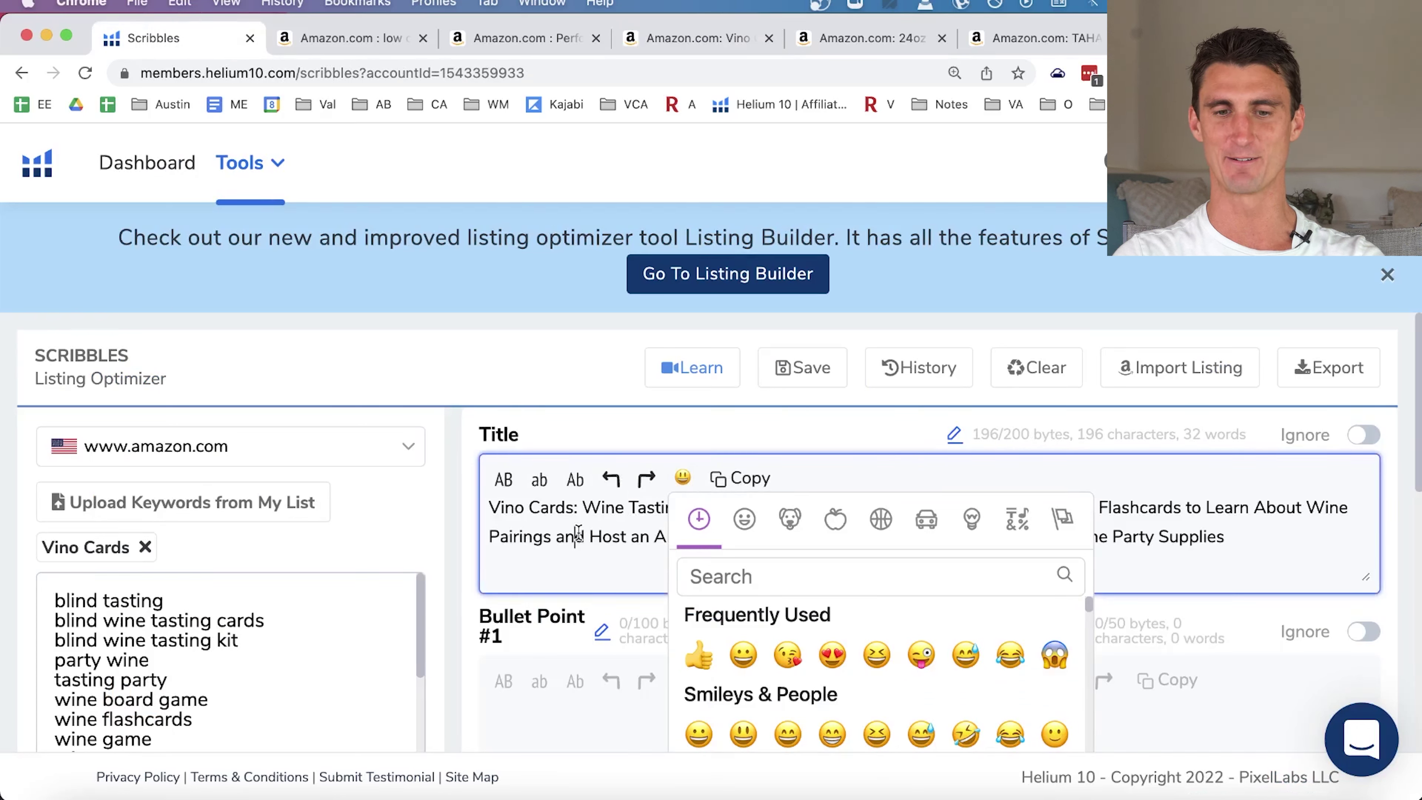
{"action": "scroll", "coordinate": [571, 570], "scroll_direction": "down", "scroll_amount": 5}
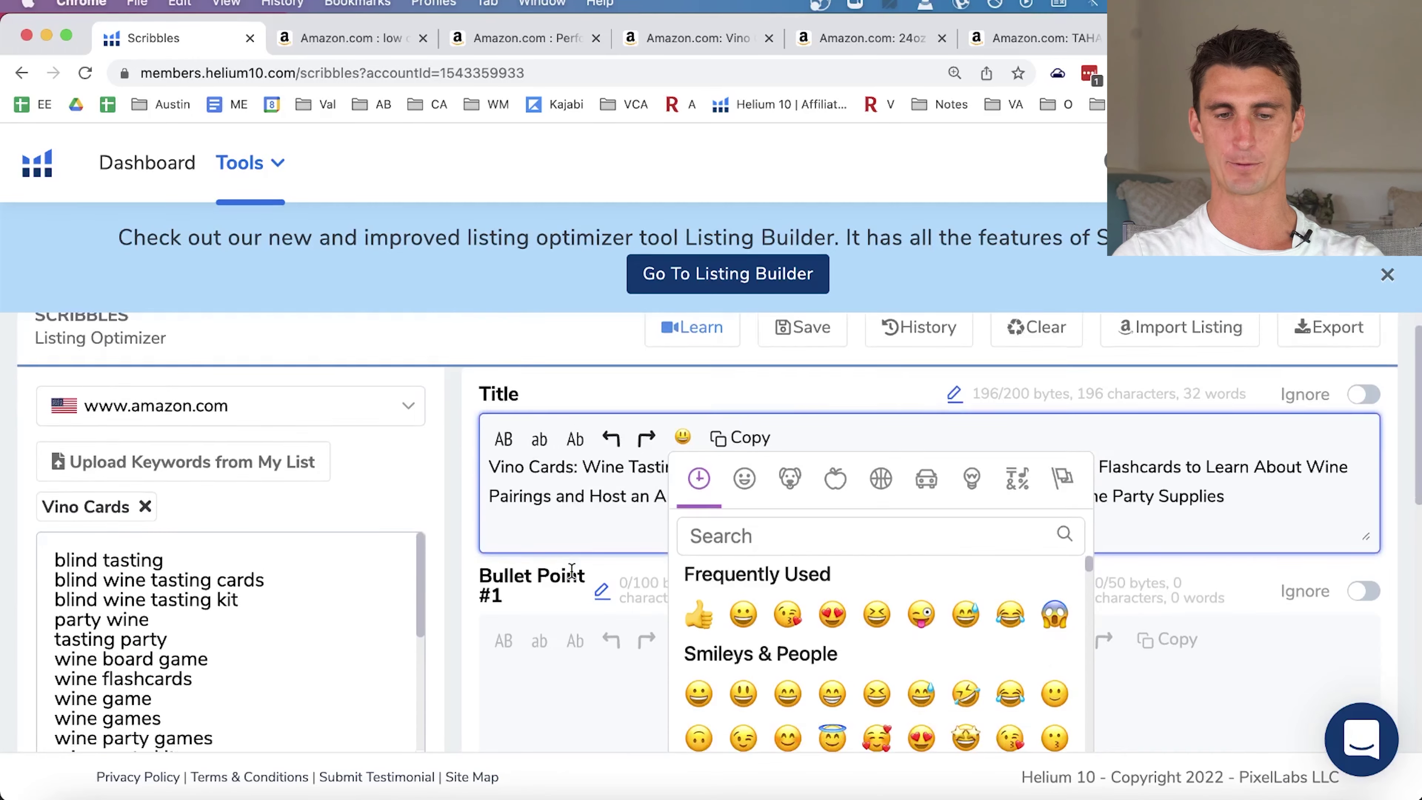
Examine how the Vino Cards Amazon listing uses keywords in its title and "About this item" bullet points.
{"action": "left_click", "coordinate": [553, 461]}
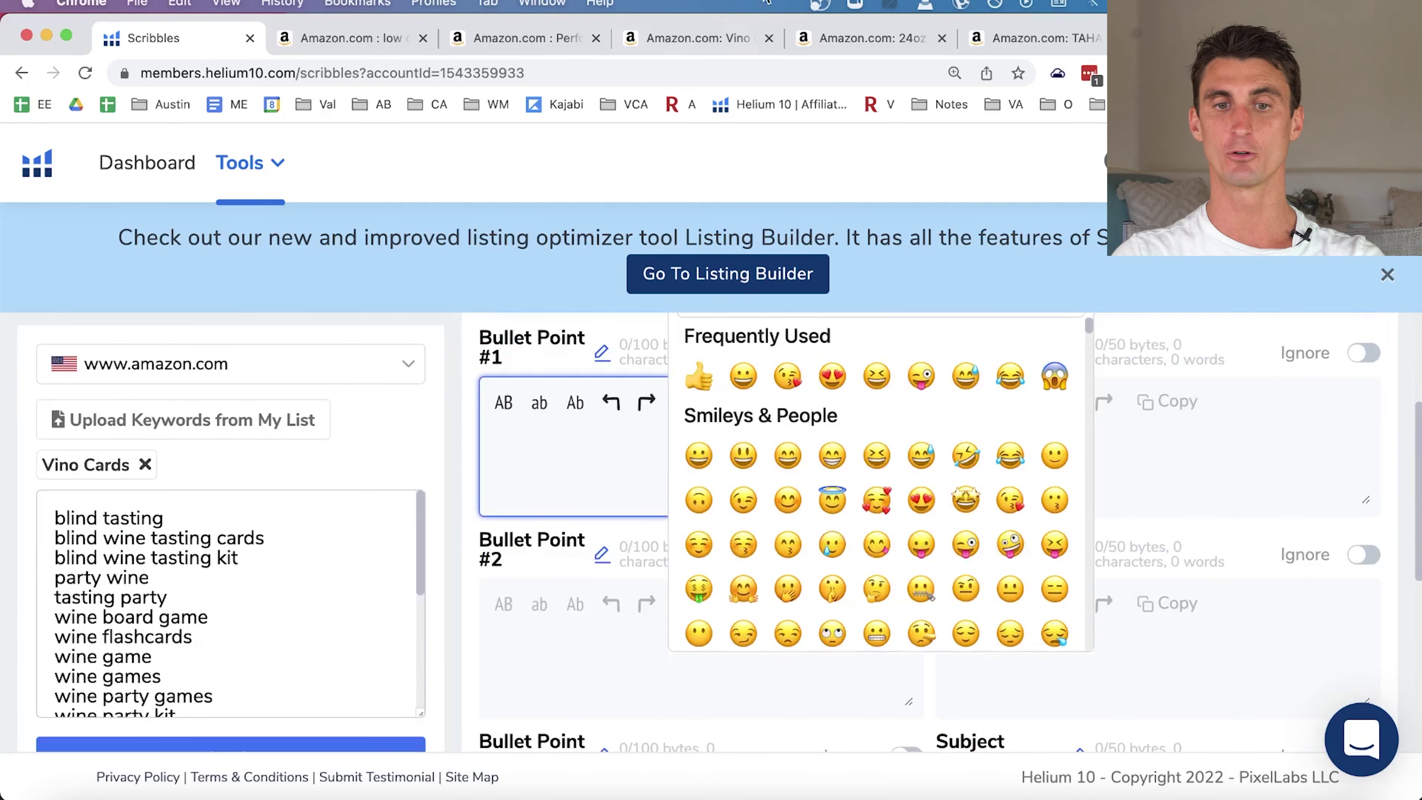
{"action": "left_click", "coordinate": [727, 38]}
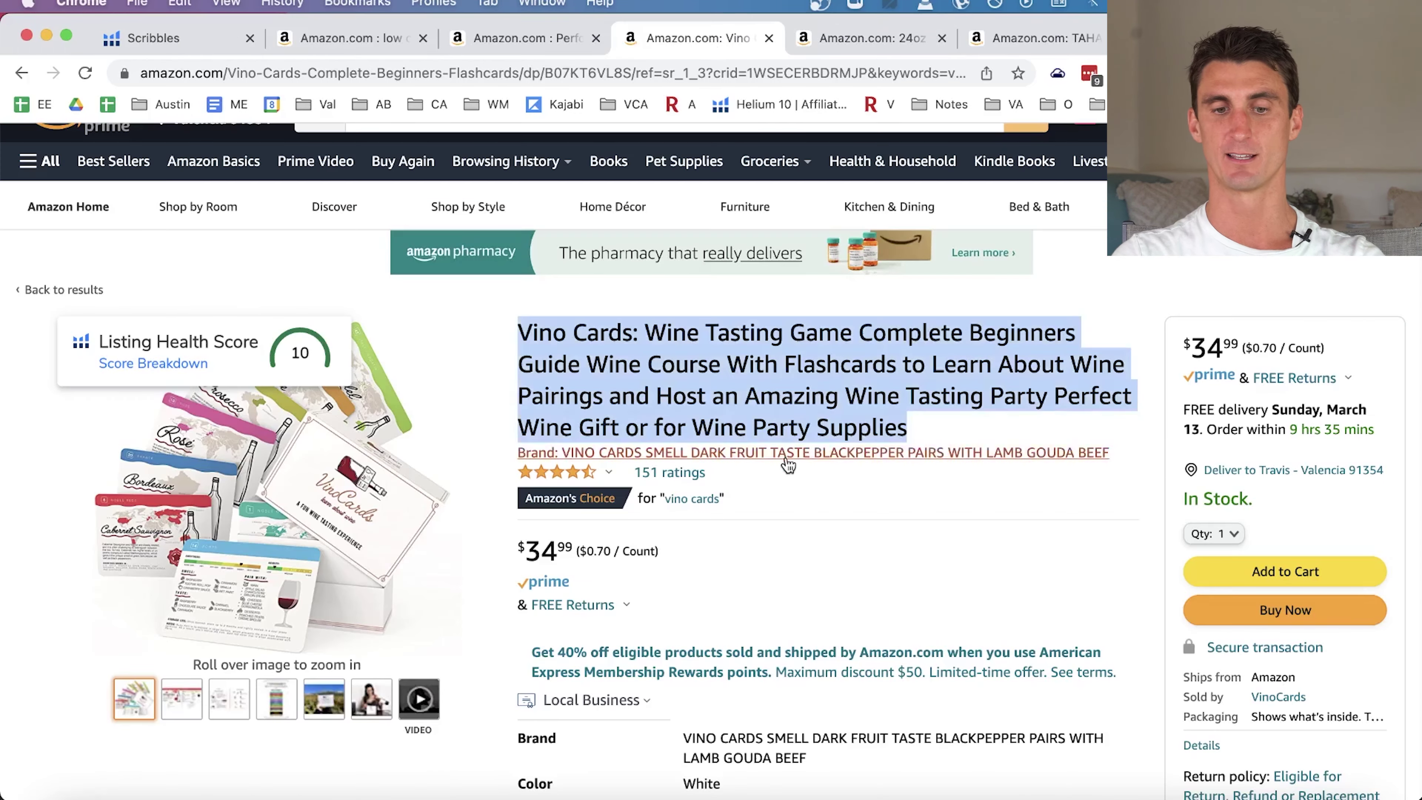
{"action": "scroll", "coordinate": [788, 464], "scroll_direction": "down", "scroll_amount": 10}
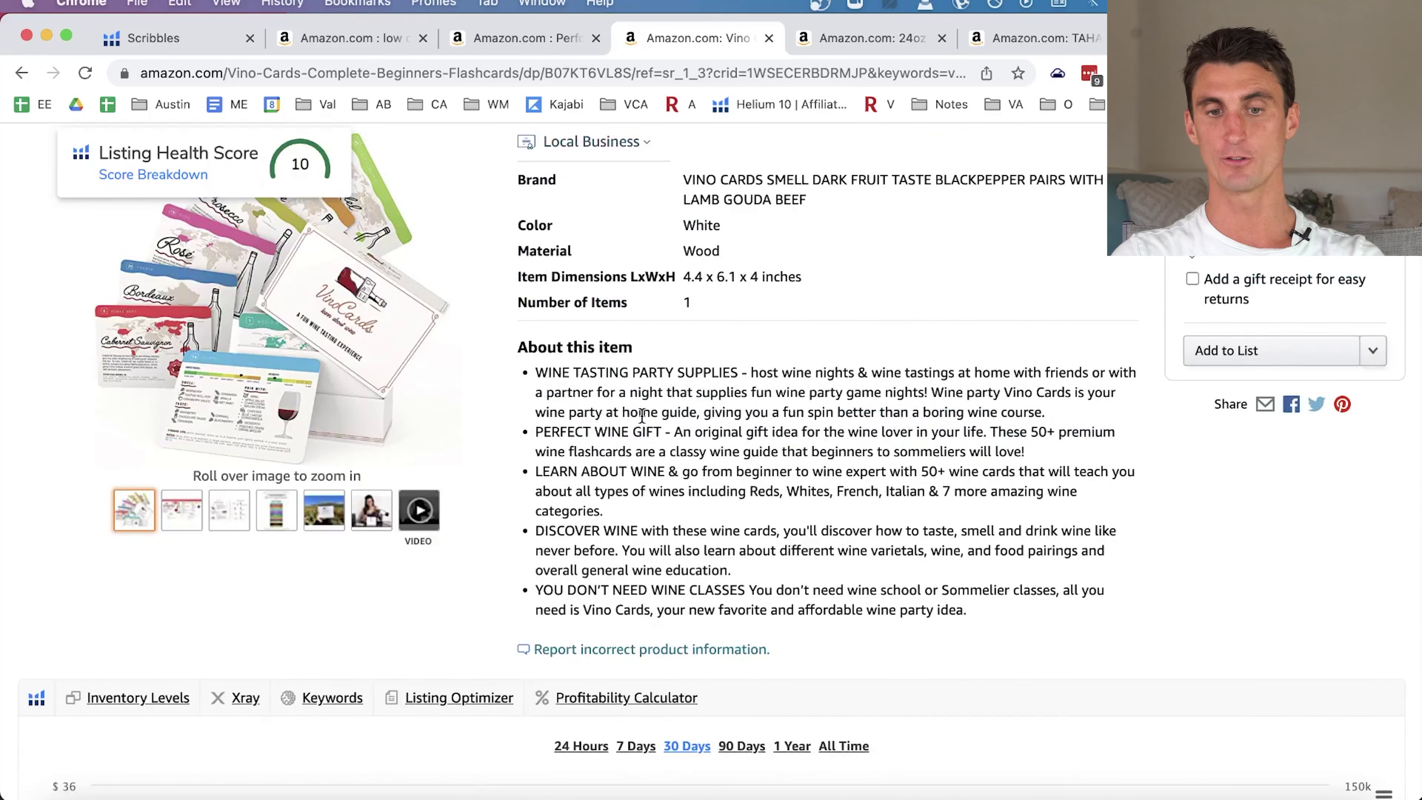
{"action": "triple_click", "coordinate": [691, 383]}
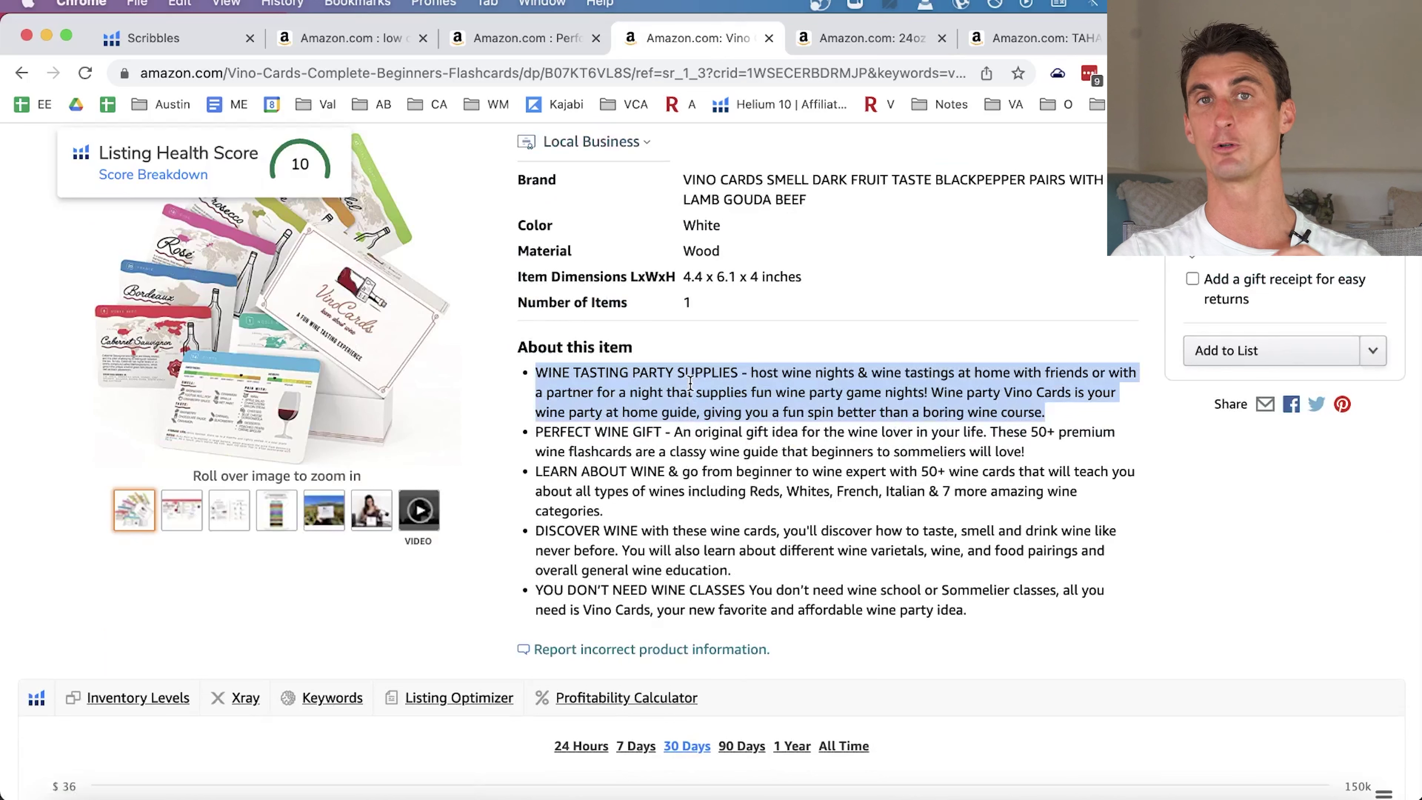
{"action": "left_click", "coordinate": [595, 371]}
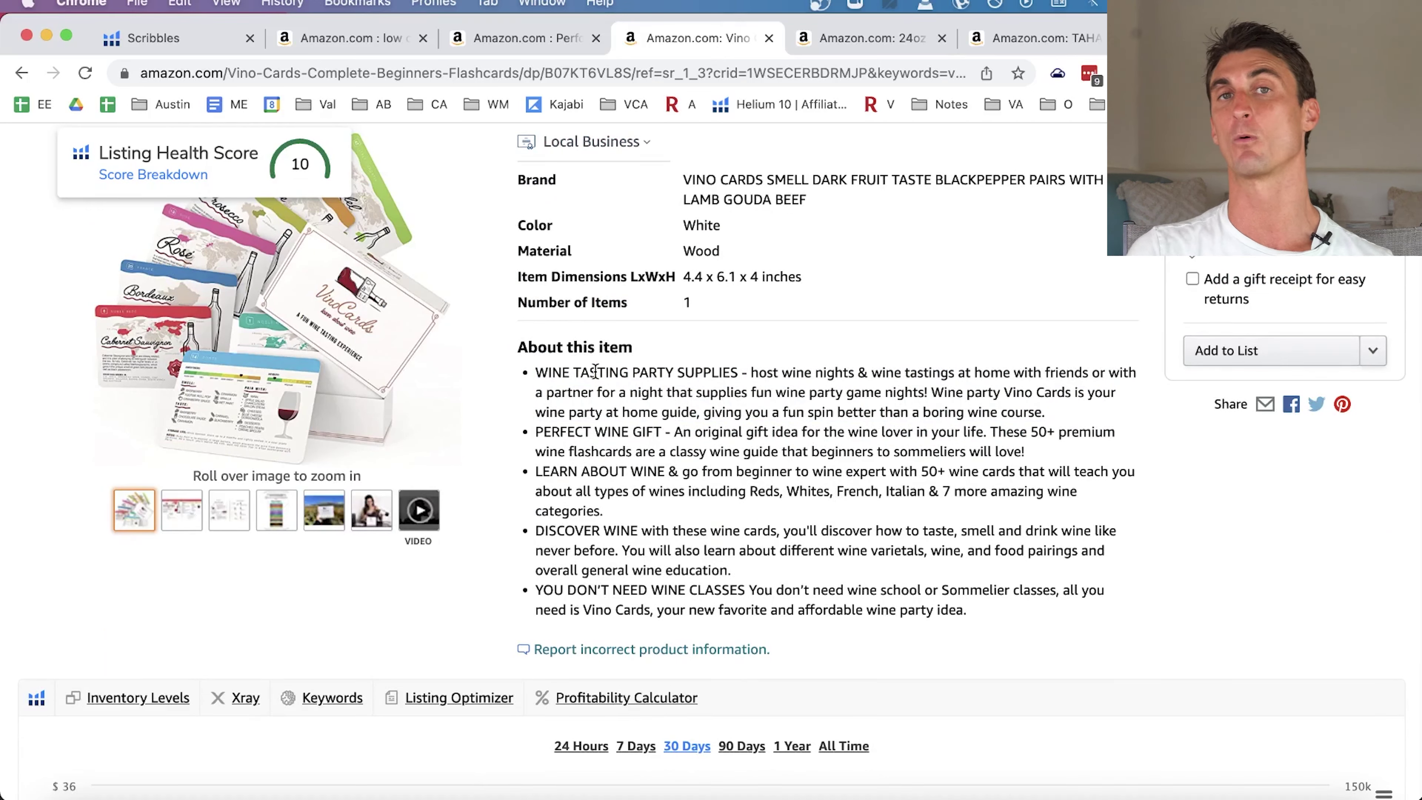
{"action": "scroll", "coordinate": [595, 371], "scroll_direction": "up", "scroll_amount": 15}
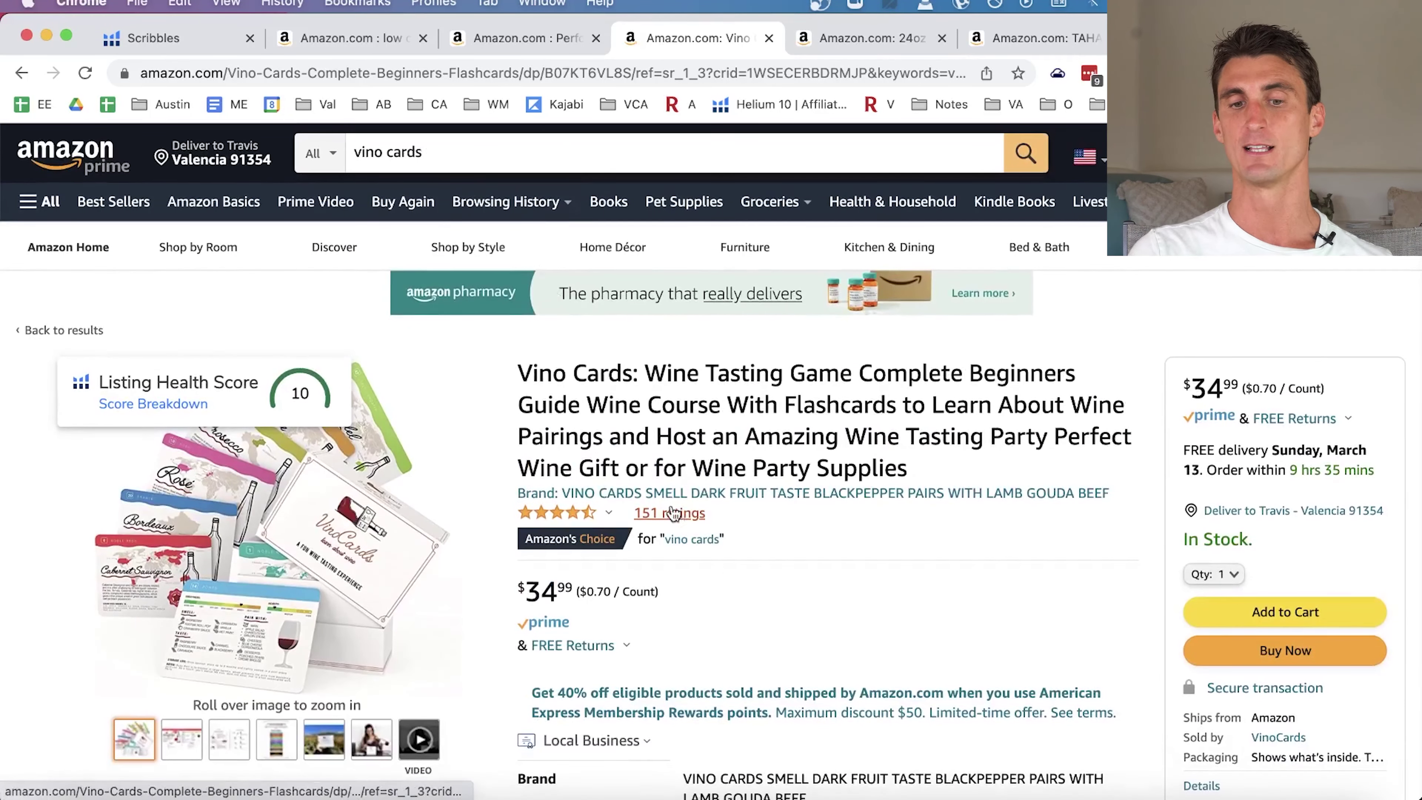
{"action": "triple_click", "coordinate": [680, 415]}
{"action": "scroll", "coordinate": [681, 415], "scroll_direction": "down", "scroll_amount": 6}
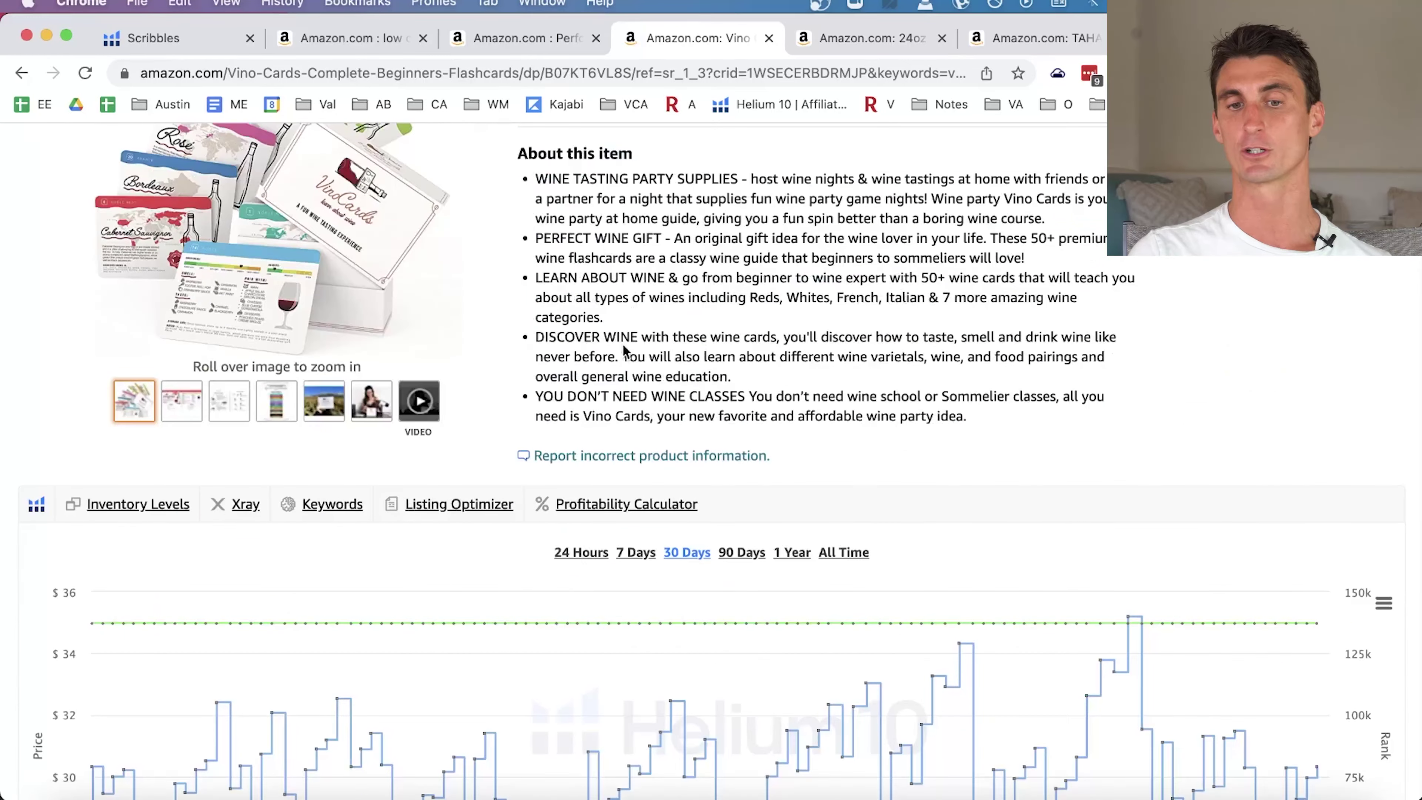
Copy the listing's "WINE TASTING PARTY SUPPLIES" bullet into Bullet Point #1 in Scribbles and close the emoji picker.
{"action": "left_click", "coordinate": [361, 41]}
{"action": "left_click", "coordinate": [162, 39]}
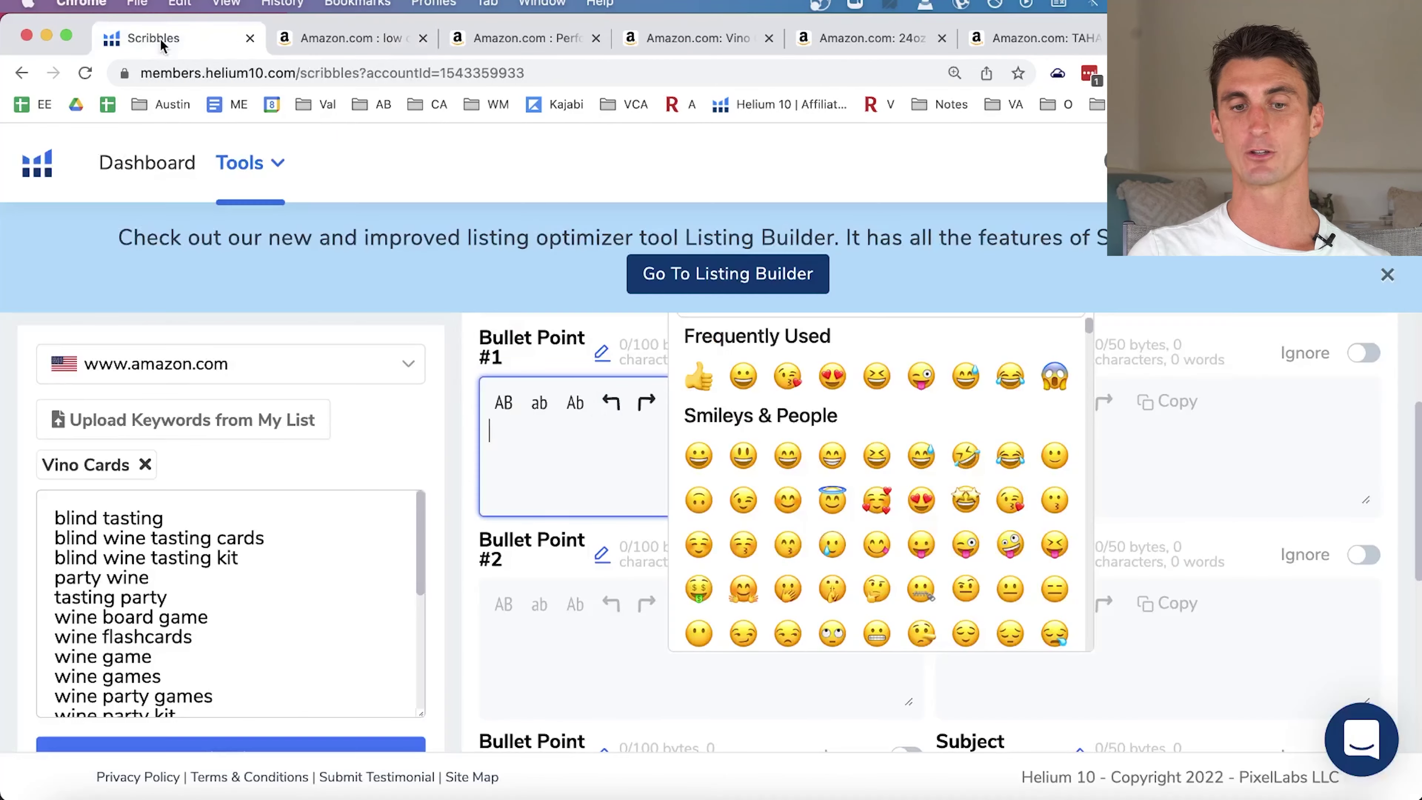
{"action": "left_click", "coordinate": [576, 458]}
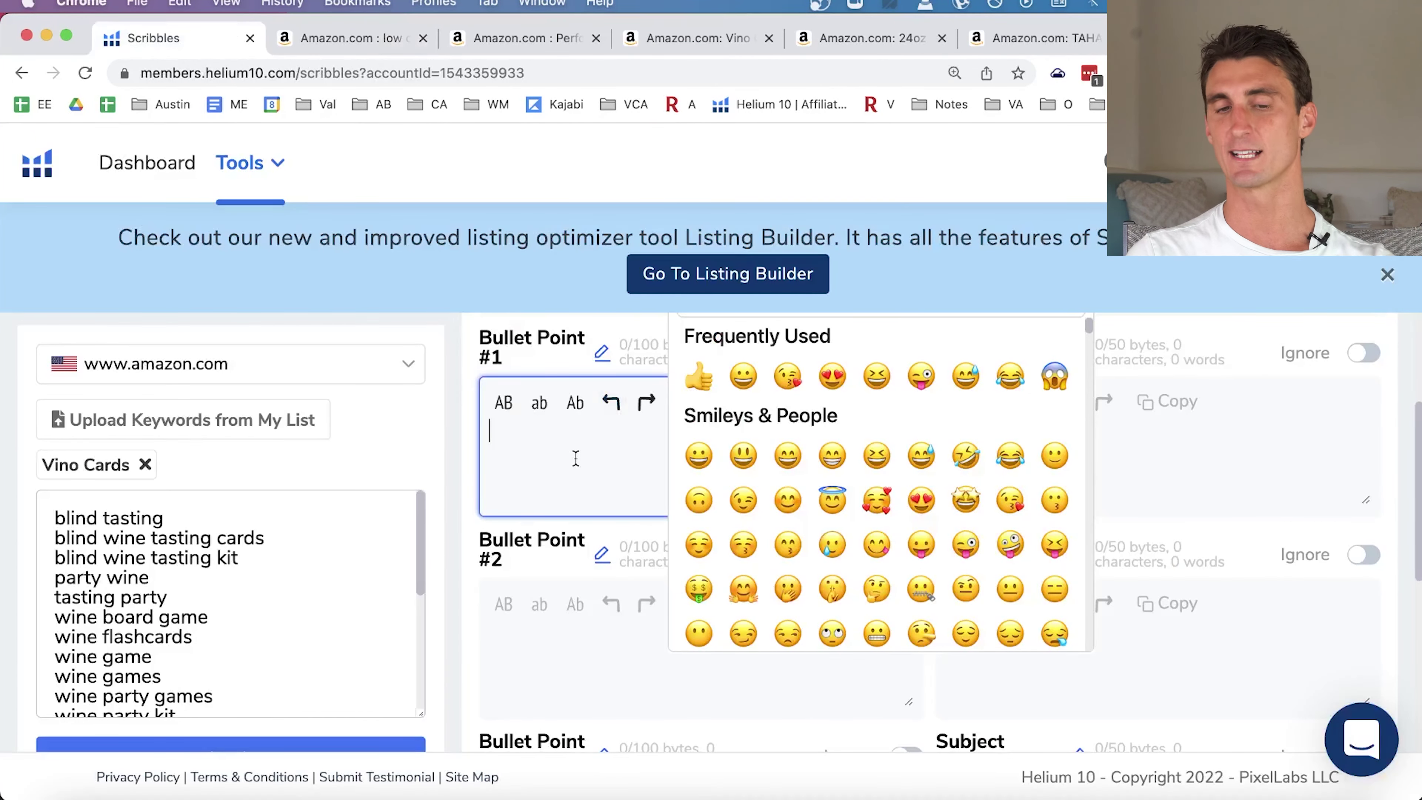
{"action": "key", "text": "super+4"}
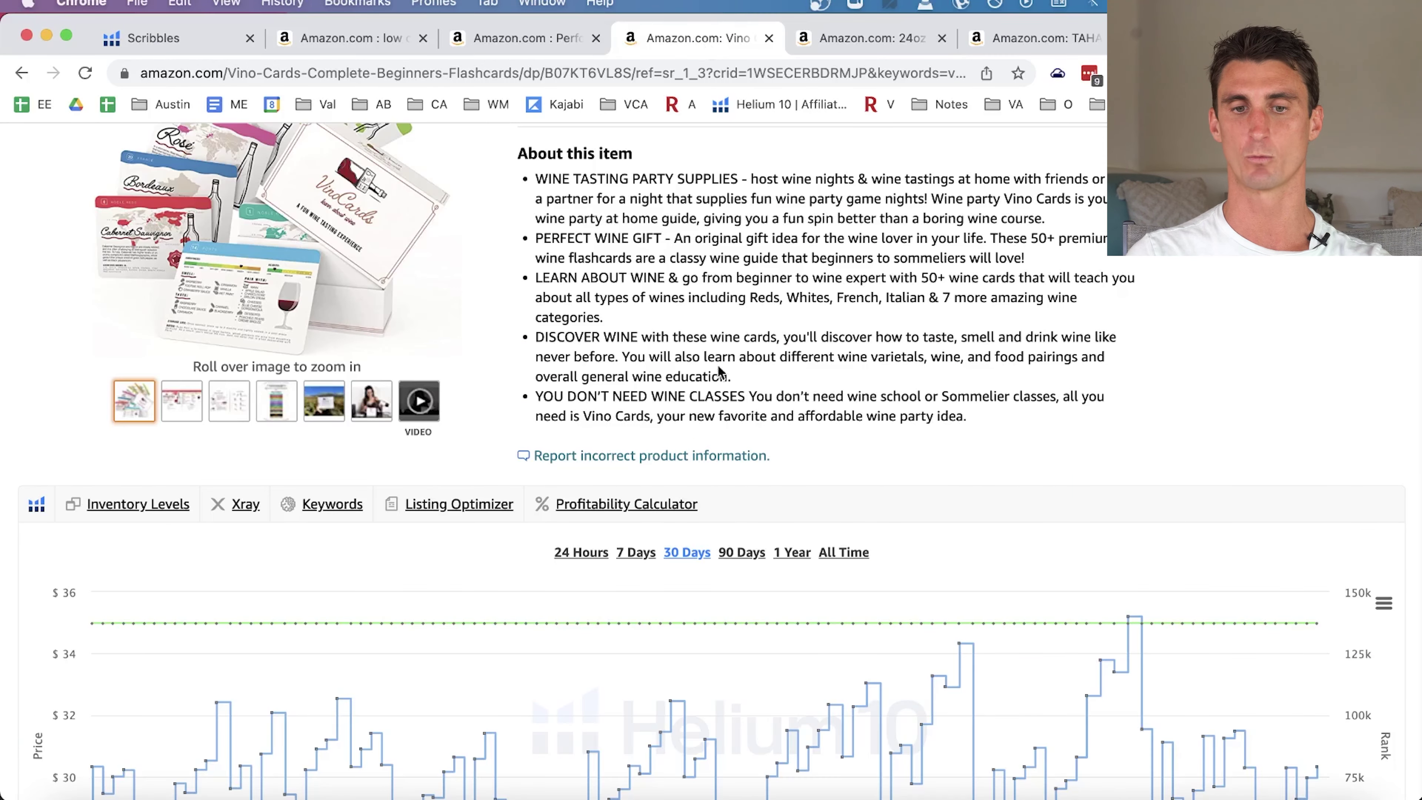
{"action": "triple_click", "coordinate": [604, 195]}
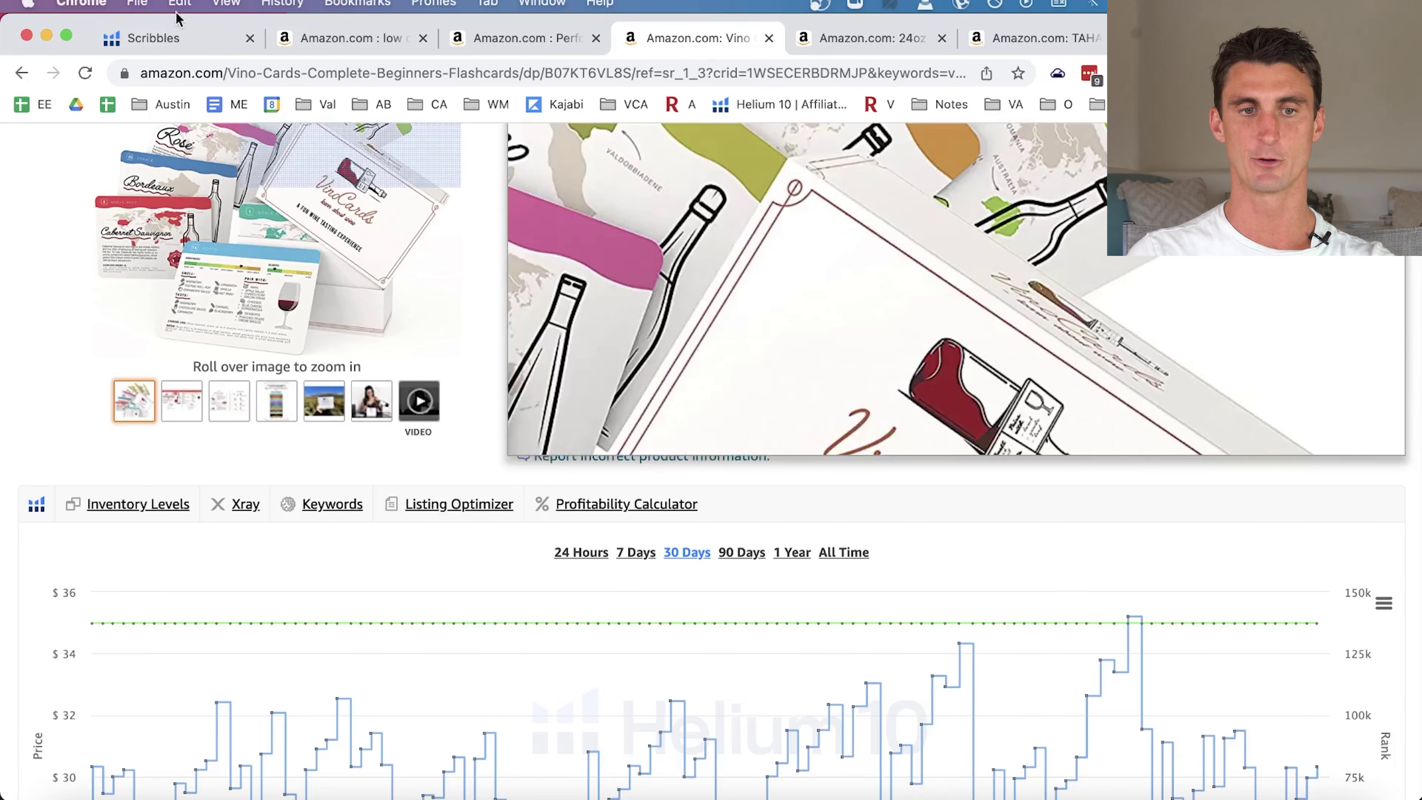
{"action": "key", "text": "super+1"}
{"action": "key", "text": "super+v"}
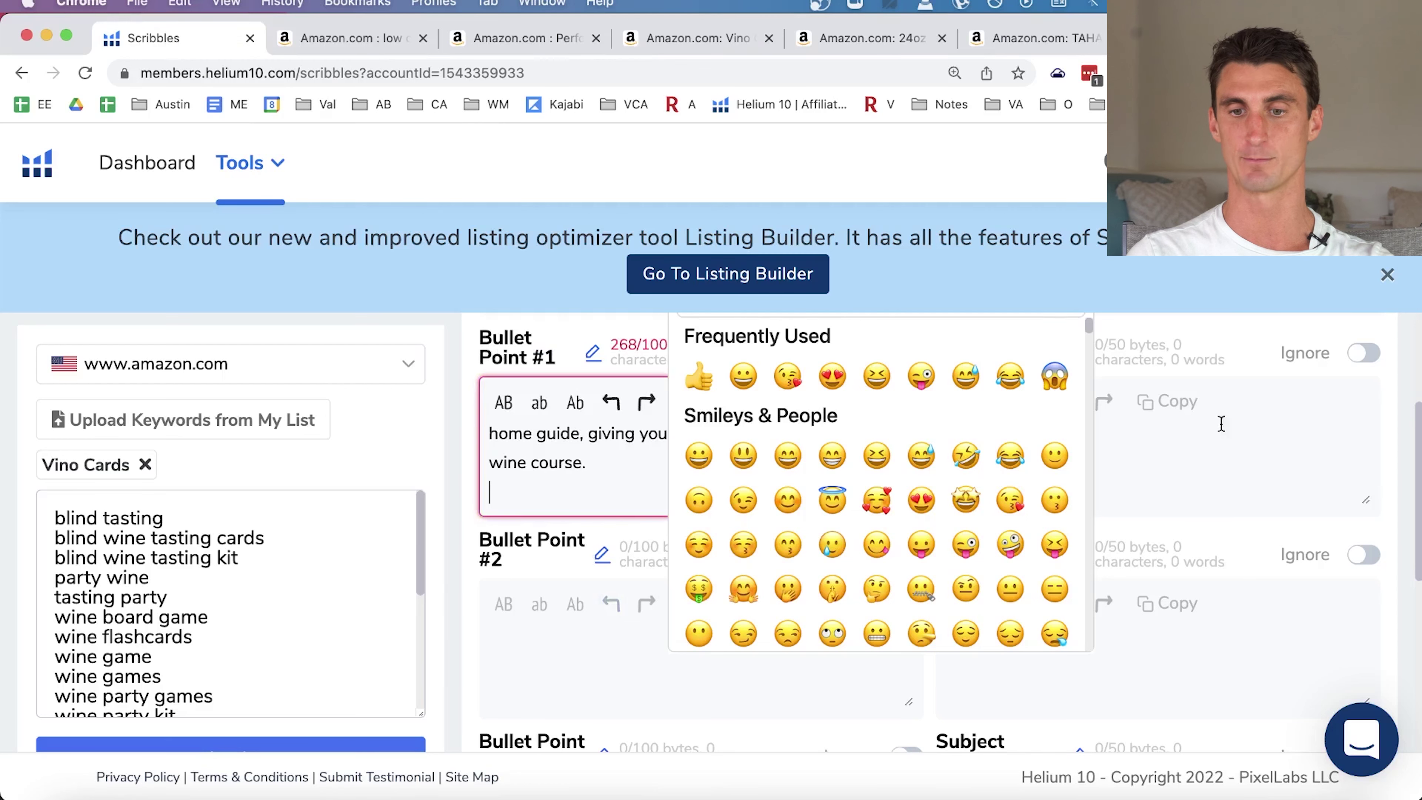
{"action": "left_click", "coordinate": [1052, 312]}
{"action": "scroll", "coordinate": [751, 657], "scroll_direction": "down", "scroll_amount": 1}
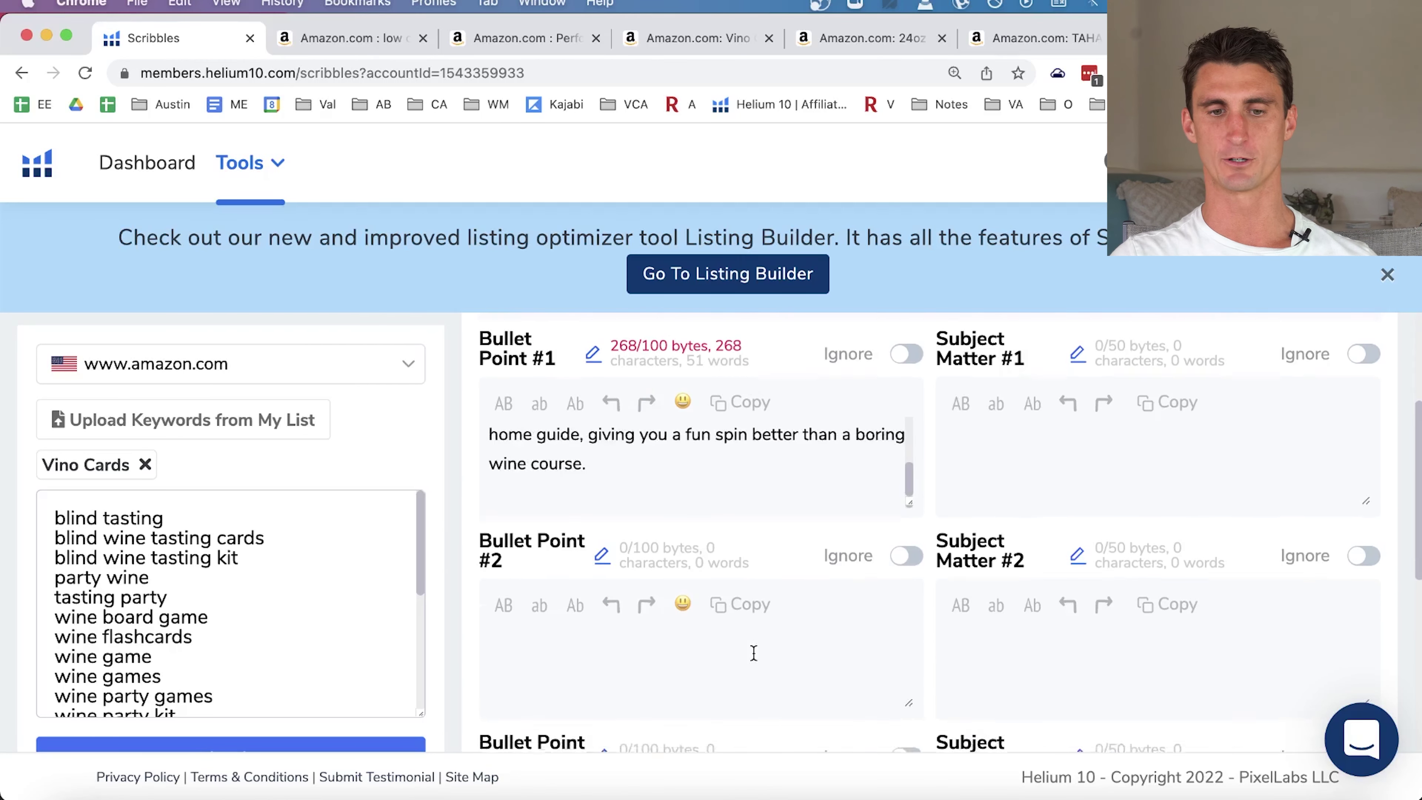
{"action": "scroll", "coordinate": [753, 653], "scroll_direction": "up", "scroll_amount": 3}
{"action": "scroll", "coordinate": [754, 560], "scroll_direction": "up", "scroll_amount": 2}
{"action": "scroll", "coordinate": [754, 561], "scroll_direction": "down", "scroll_amount": 5}
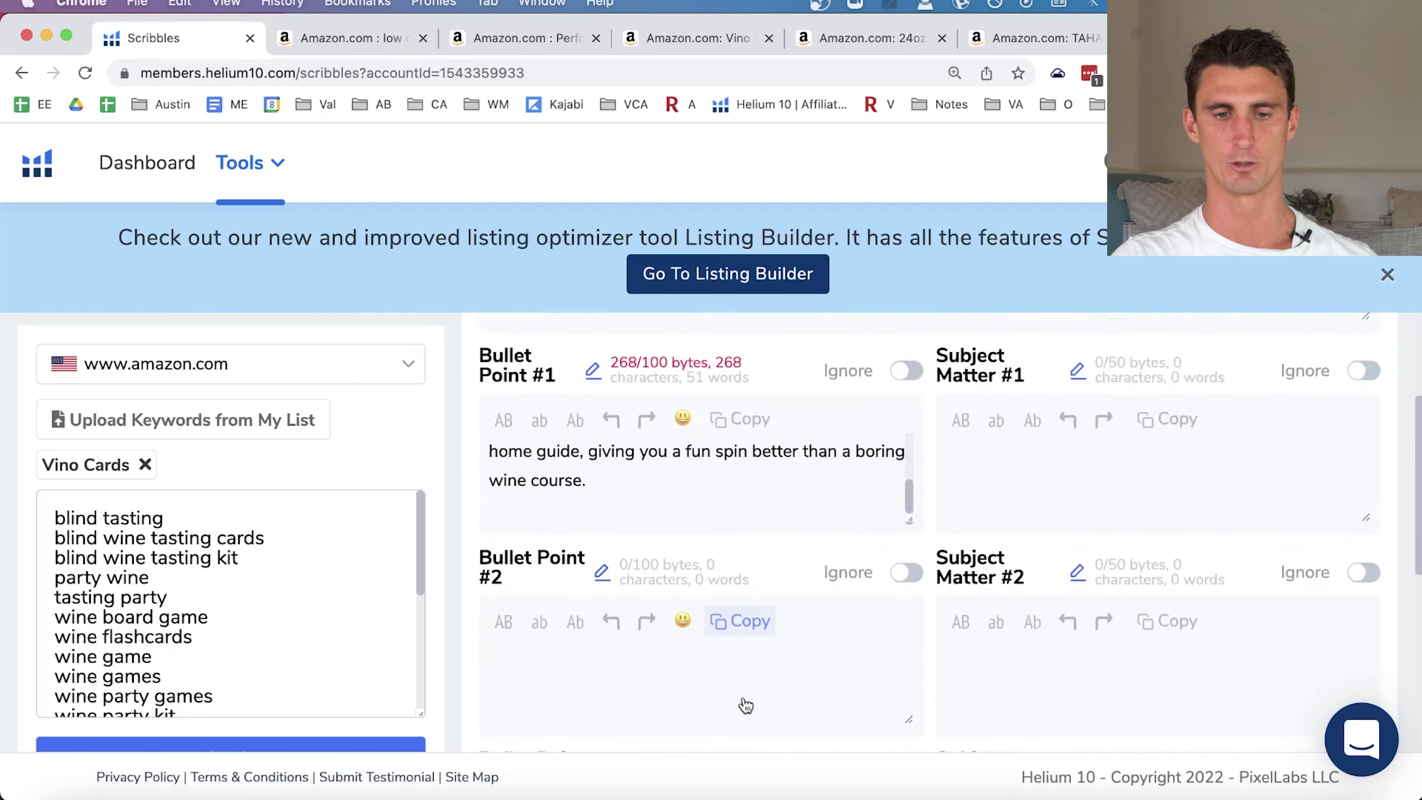
Look over the remaining bullet point, Description and Search Terms fields in Scribbles and place the cursor in Search Terms.
{"action": "scroll", "coordinate": [771, 527], "scroll_direction": "down", "scroll_amount": 6}
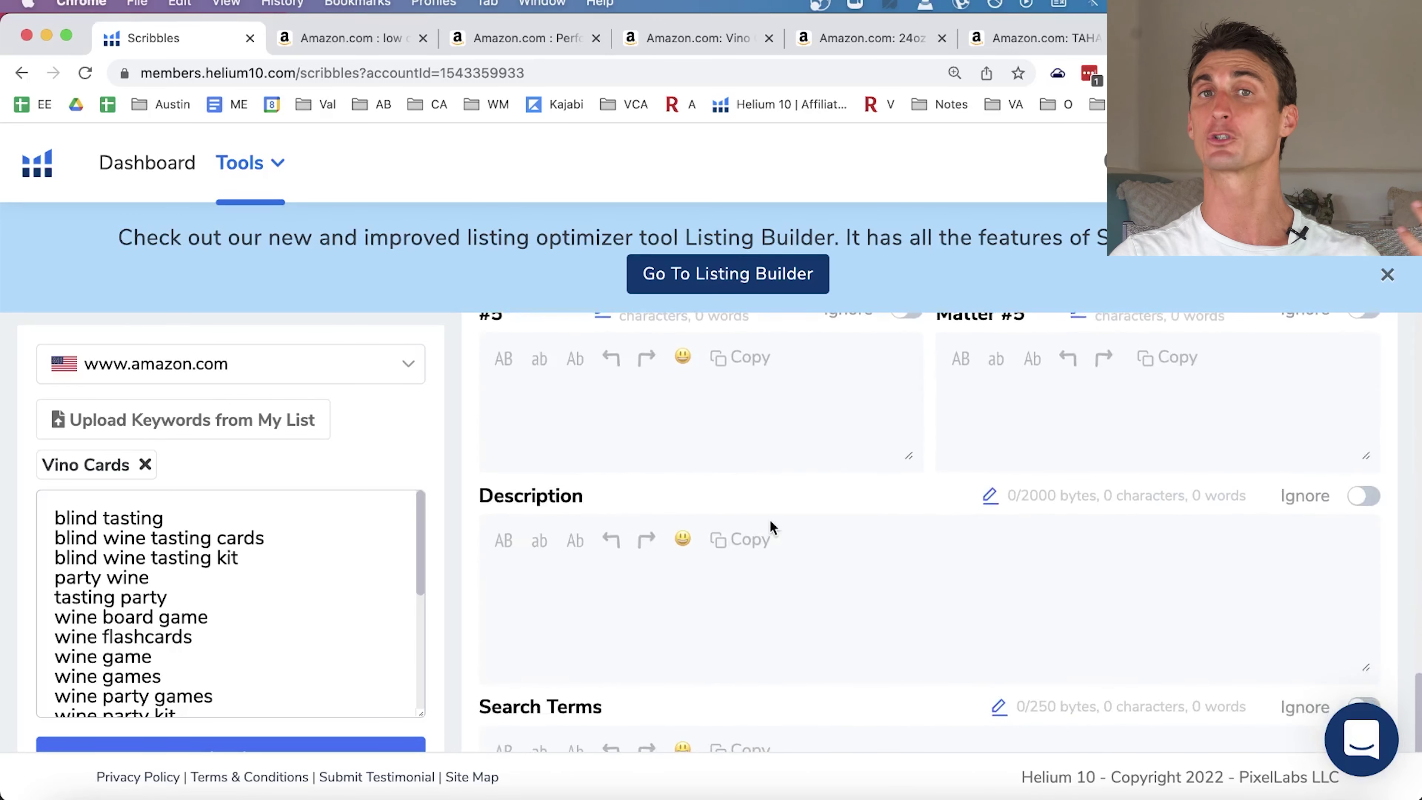
{"action": "scroll", "coordinate": [624, 598], "scroll_direction": "down", "scroll_amount": 1}
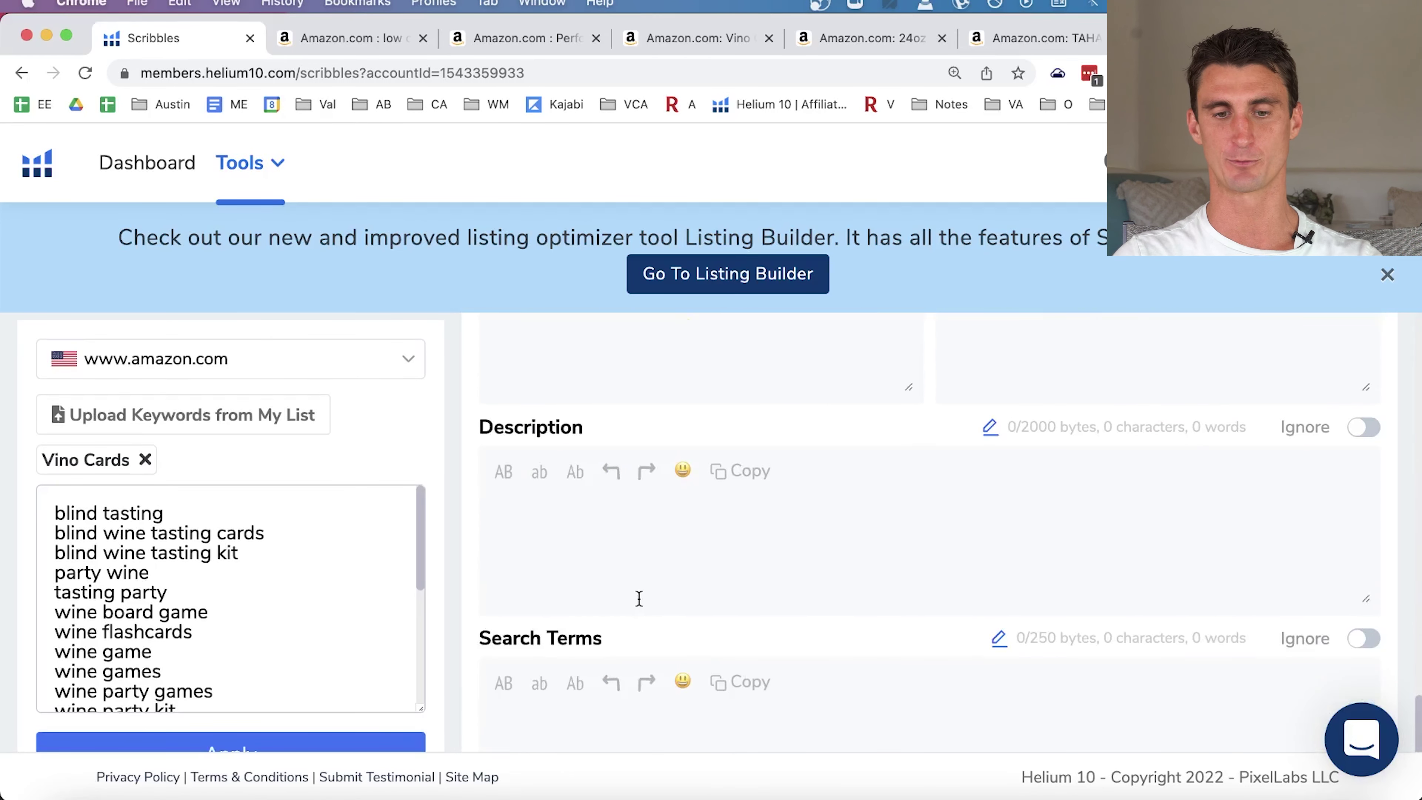
{"action": "left_click", "coordinate": [681, 713]}
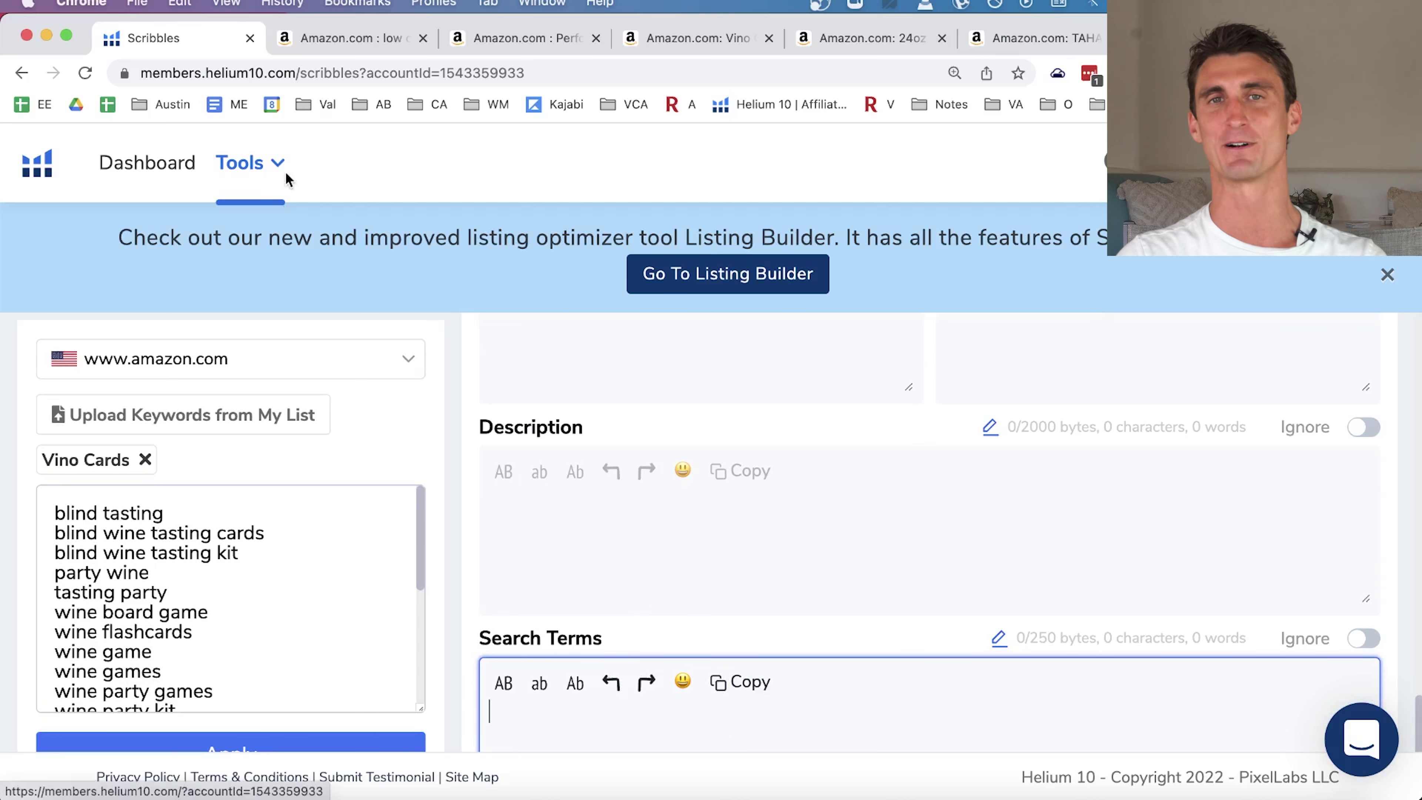
Open Index Checker and enter the Performance Nut Butter listing's ASIN, B074MD82GH, as the product to check.
{"action": "left_click", "coordinate": [275, 167]}
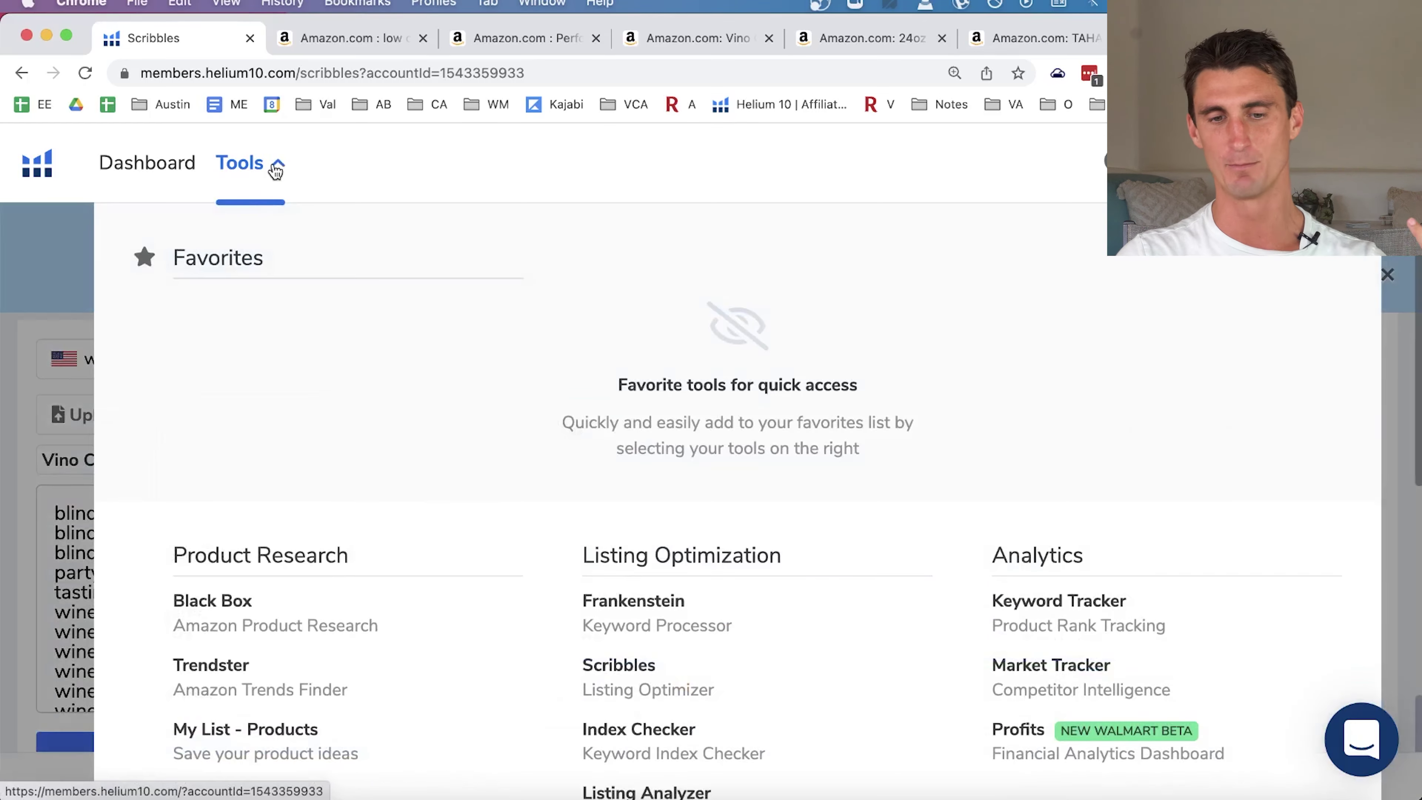
{"action": "scroll", "coordinate": [571, 444], "scroll_direction": "down", "scroll_amount": 4}
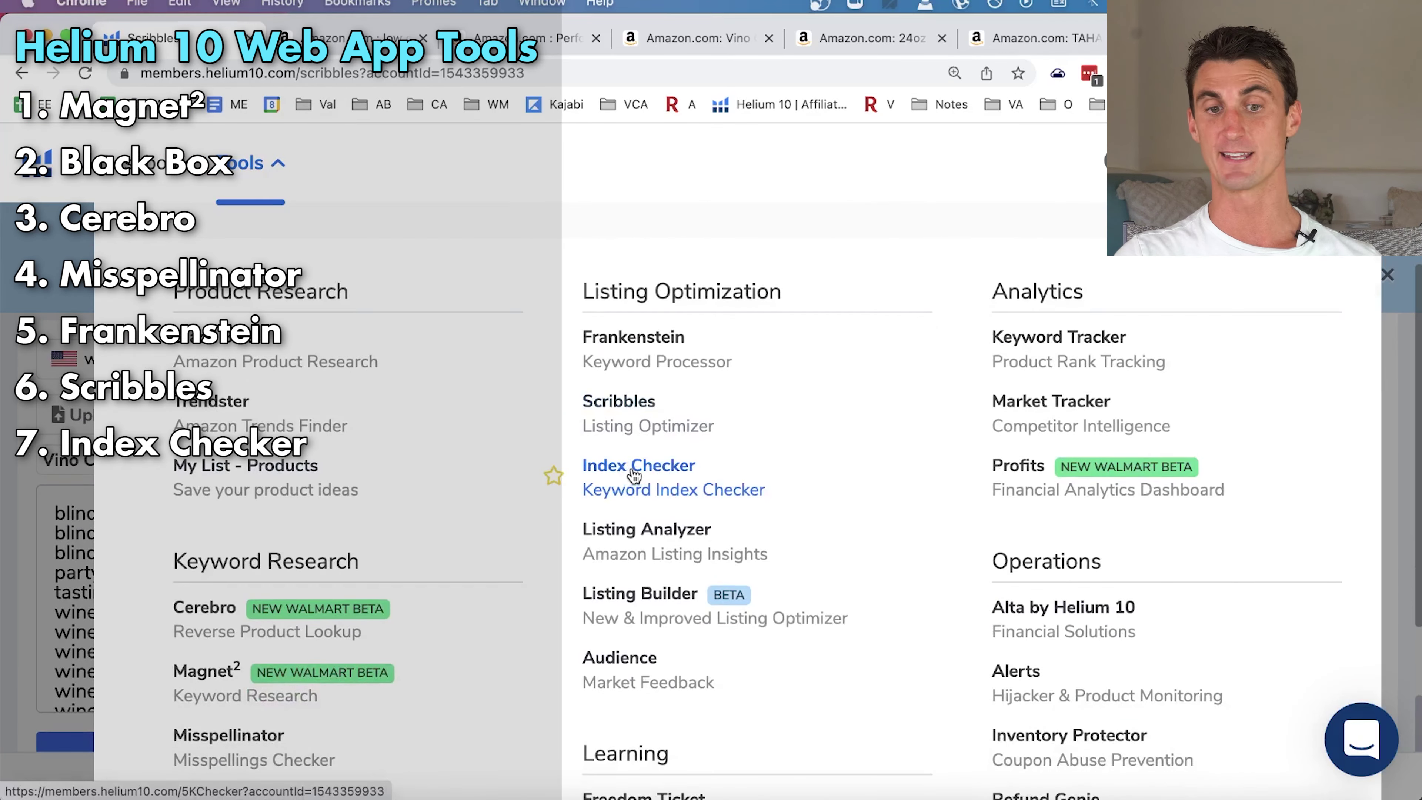
{"action": "left_click", "coordinate": [633, 475]}
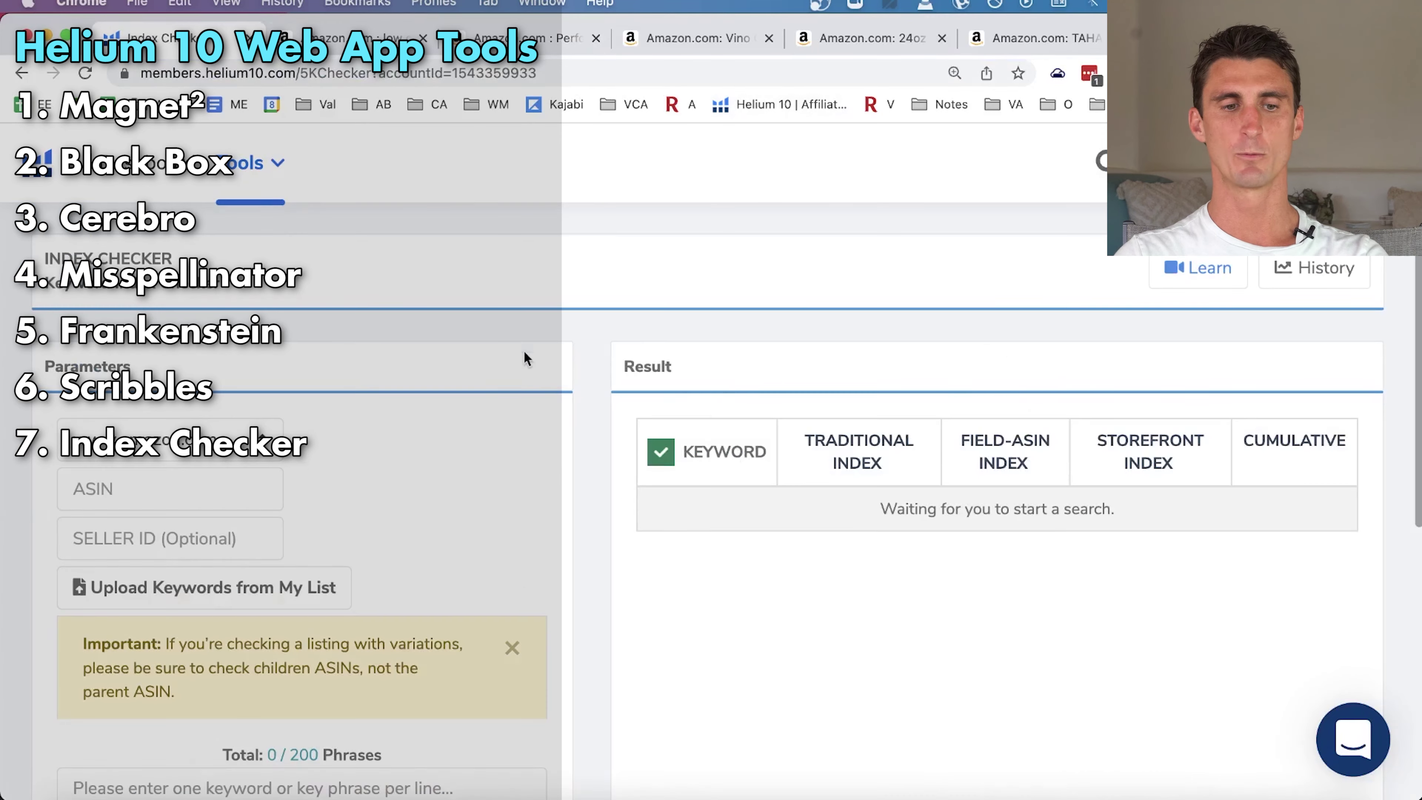
{"action": "left_click", "coordinate": [188, 481]}
{"action": "type", "text": "B074MD82GH"}
{"action": "left_click", "coordinate": [521, 37]}
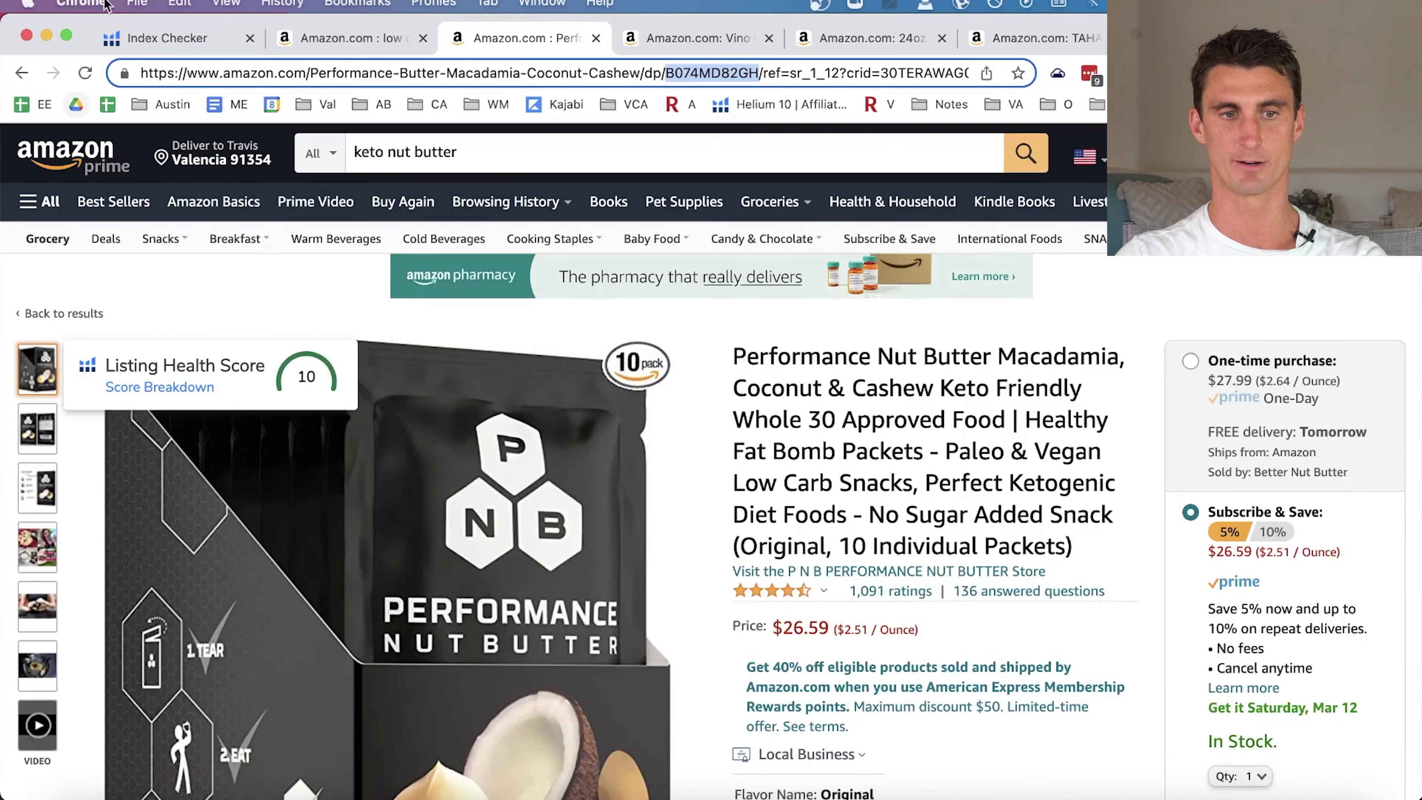
{"action": "left_click", "coordinate": [165, 38]}
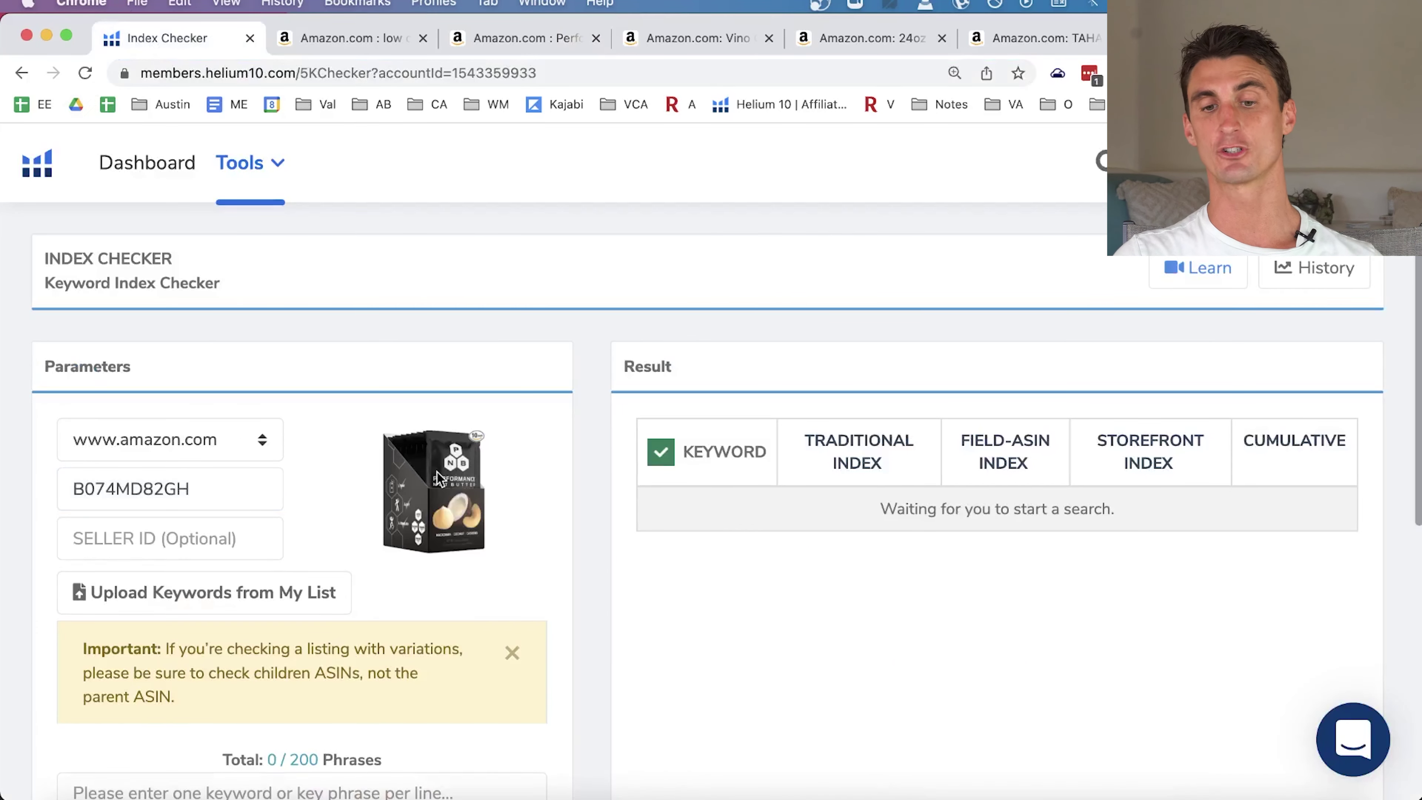
Run the index check for the key phrase "keto nut butter" and review its traditional, field-ASIN and storefront index results.
{"action": "scroll", "coordinate": [438, 473], "scroll_direction": "down", "scroll_amount": 6}
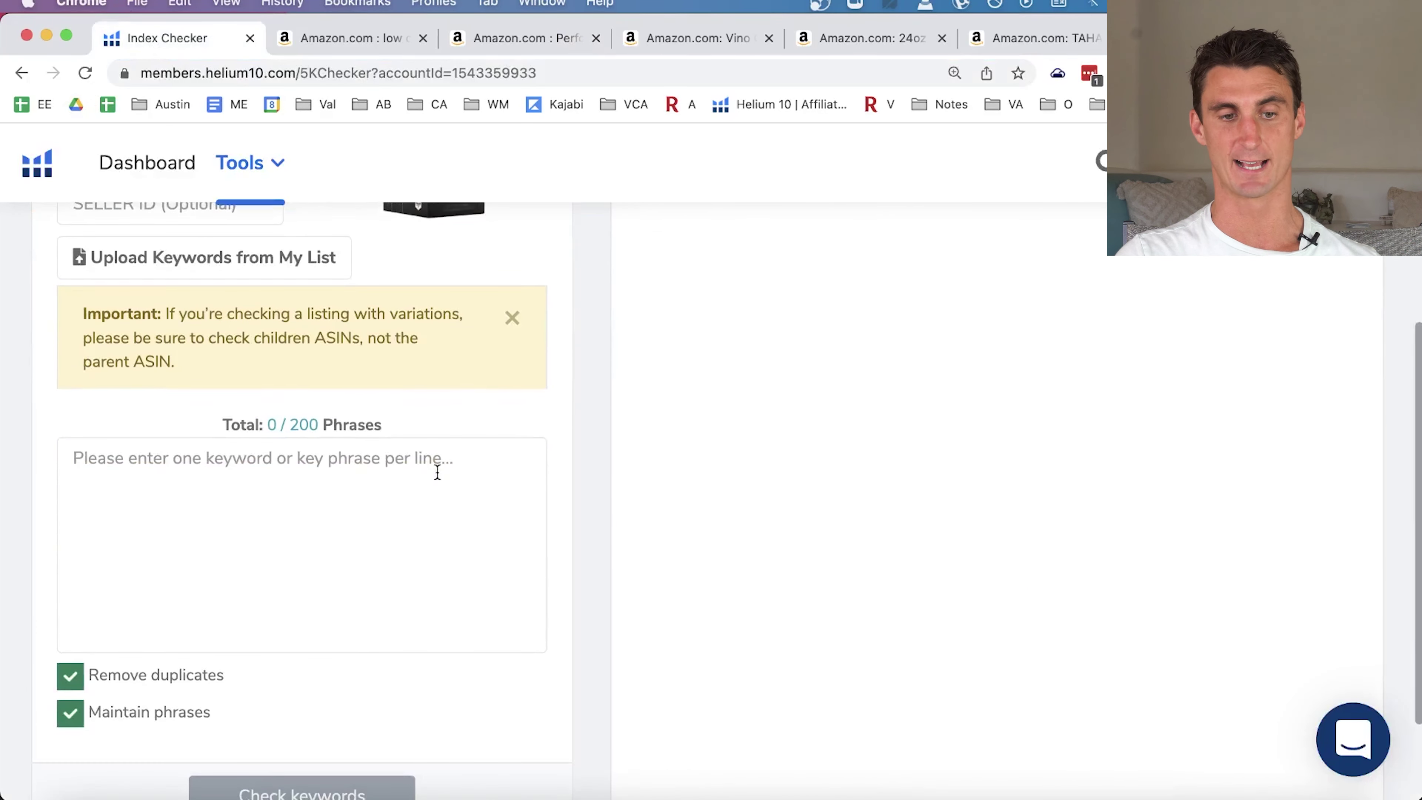
{"action": "scroll", "coordinate": [437, 473], "scroll_direction": "down", "scroll_amount": 1}
{"action": "left_click", "coordinate": [437, 471]}
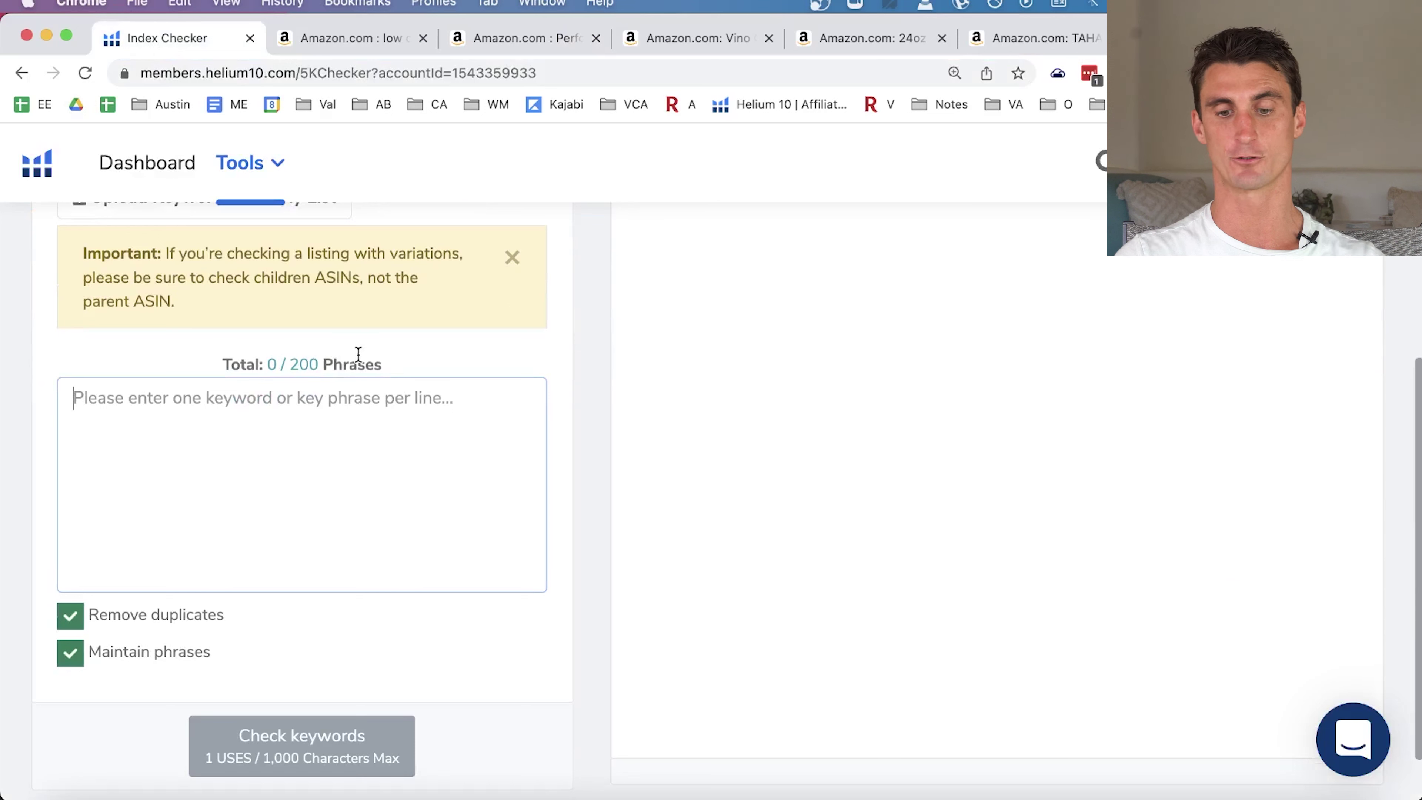
{"action": "type", "text": "keto nut butter"}
{"action": "scroll", "coordinate": [374, 591], "scroll_direction": "down", "scroll_amount": 1}
{"action": "left_click", "coordinate": [336, 676]}
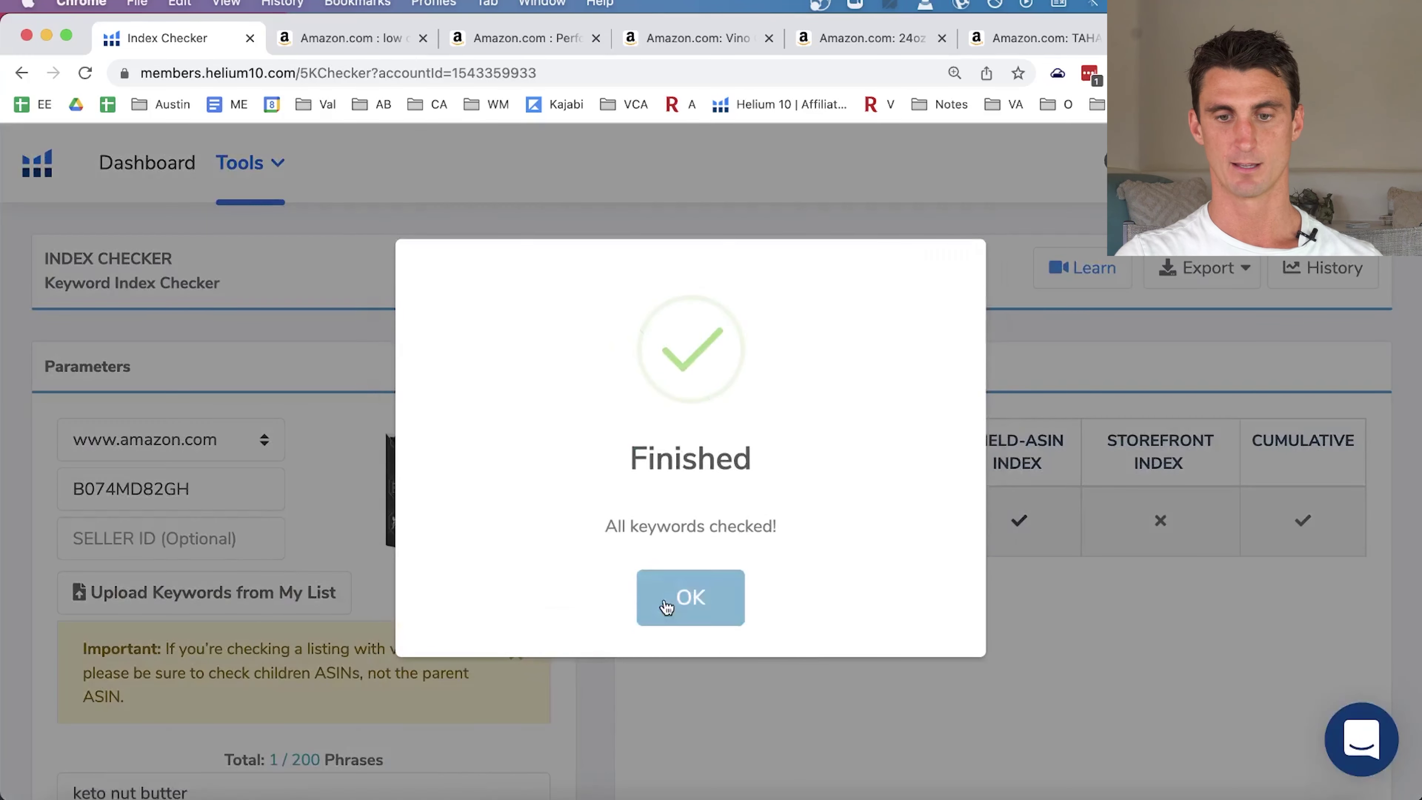
{"action": "left_click", "coordinate": [690, 597]}
{"action": "scroll", "coordinate": [816, 603], "scroll_direction": "up", "scroll_amount": 10}
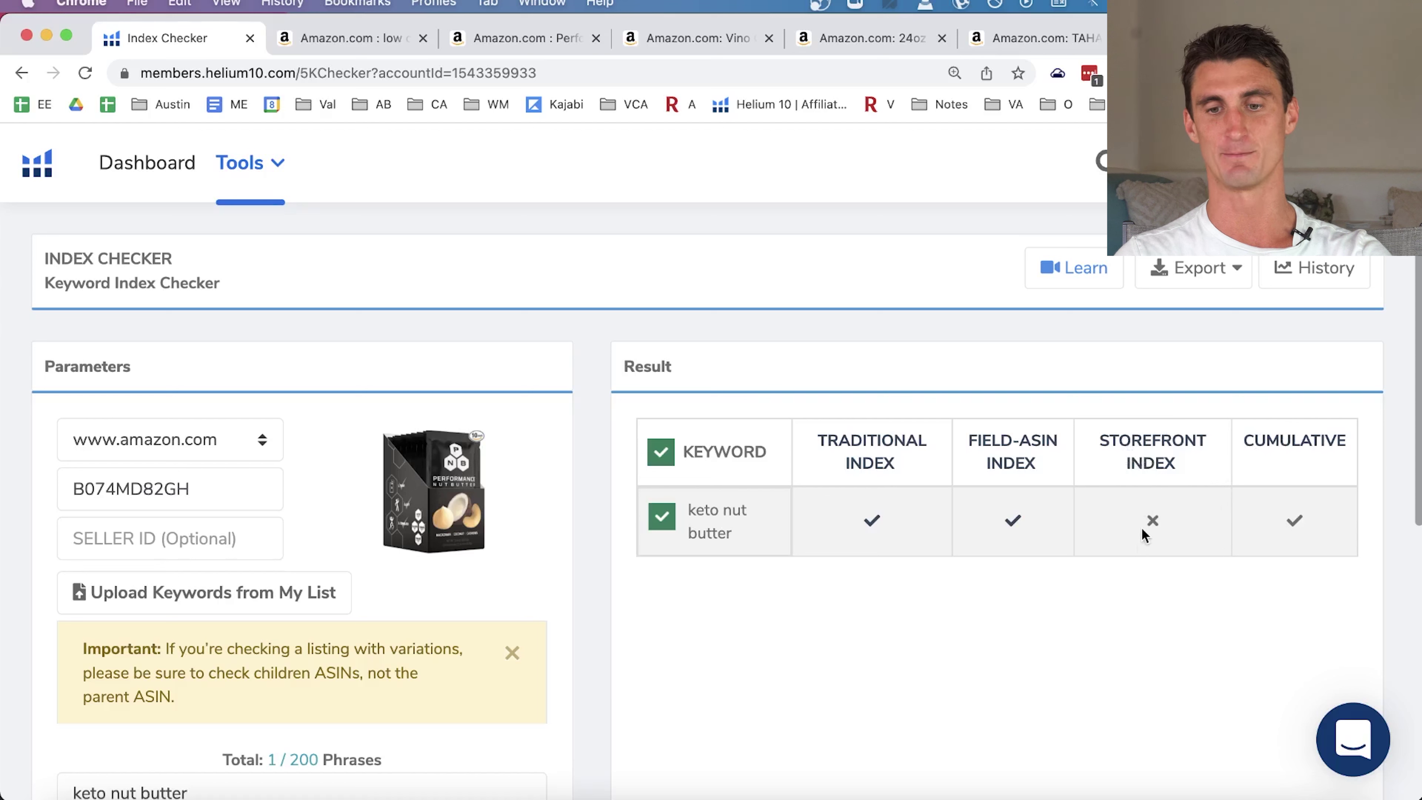
{"action": "mouse_move", "coordinate": [1157, 528]}
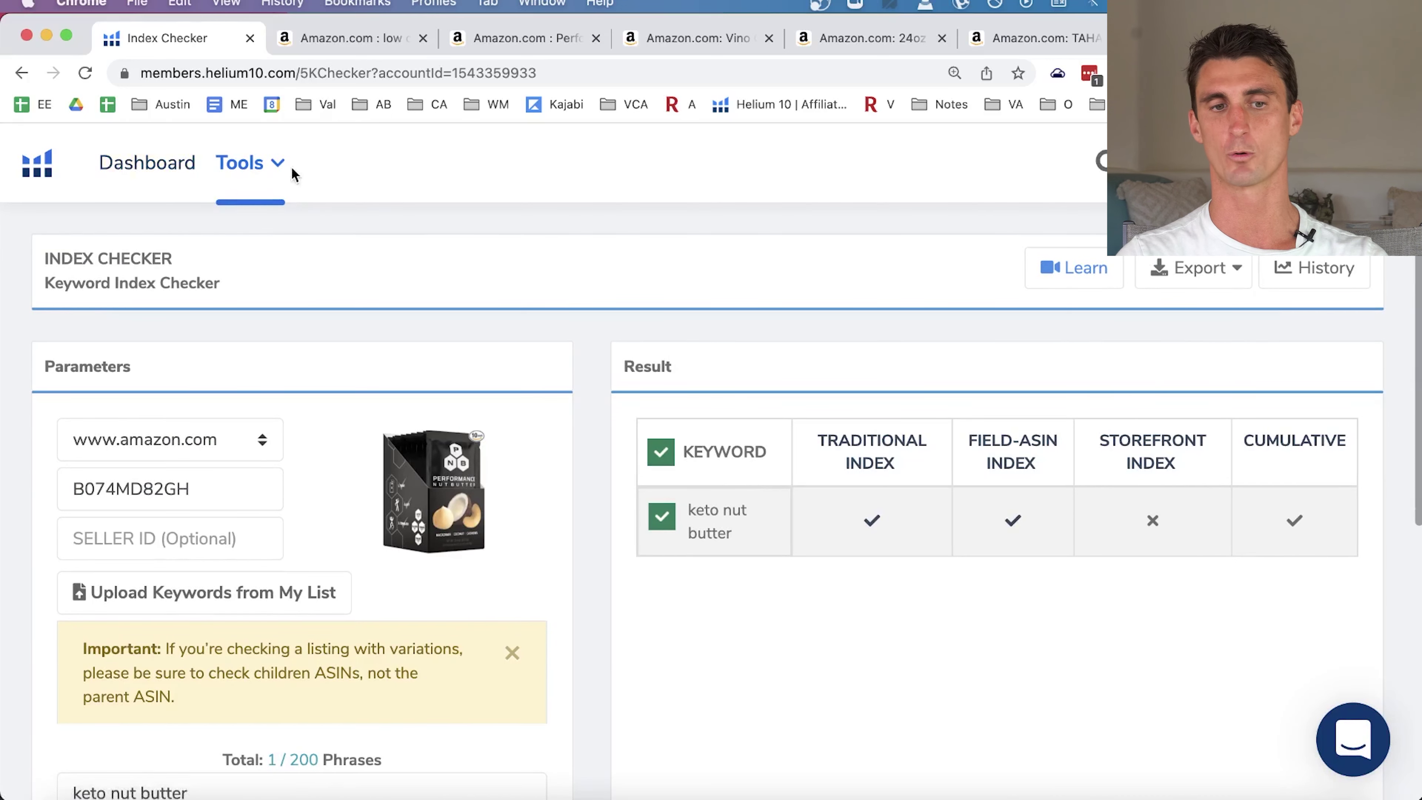
Open Listing Analyzer and run an analysis of ASIN B074MD82GH.
{"action": "left_click", "coordinate": [281, 176]}
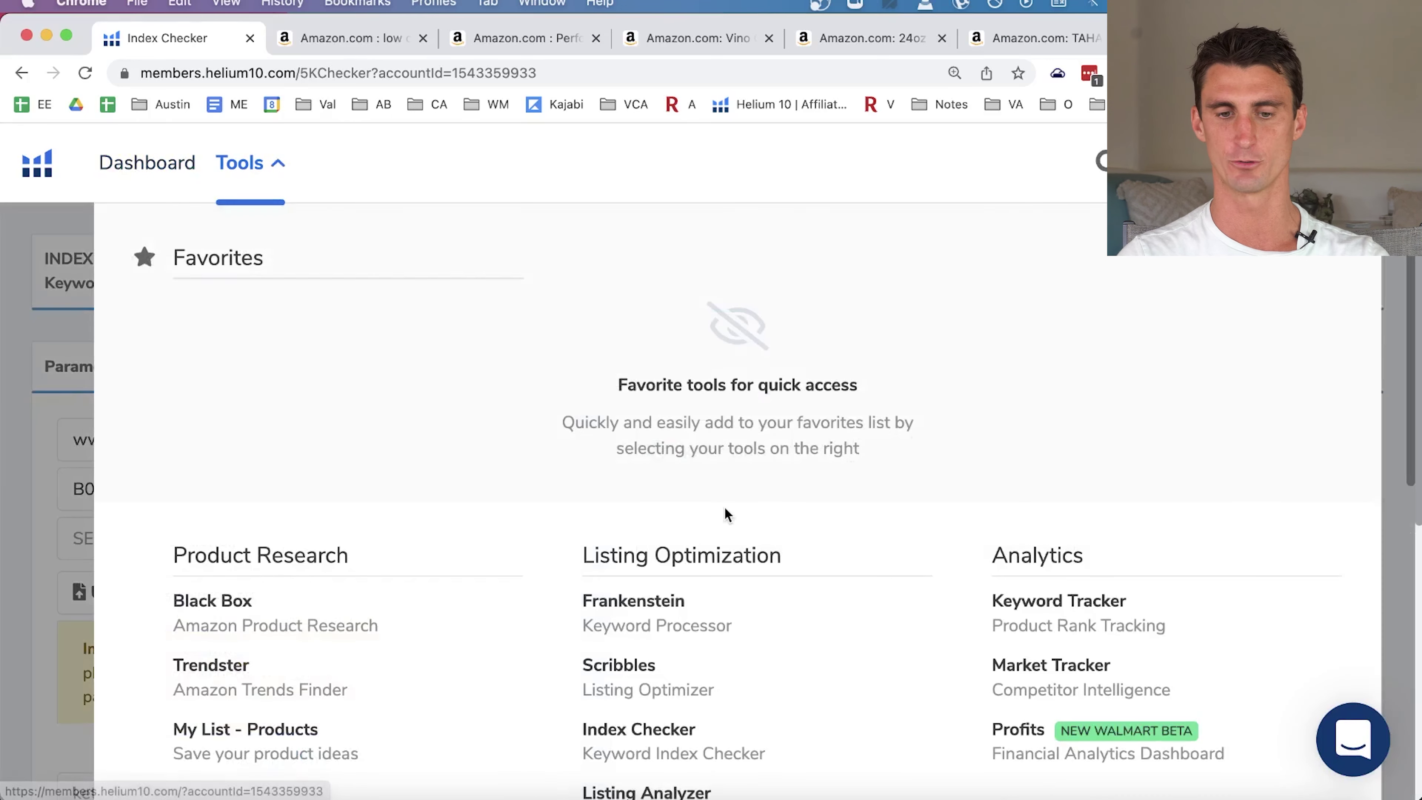
{"action": "scroll", "coordinate": [724, 507], "scroll_direction": "down", "scroll_amount": 3}
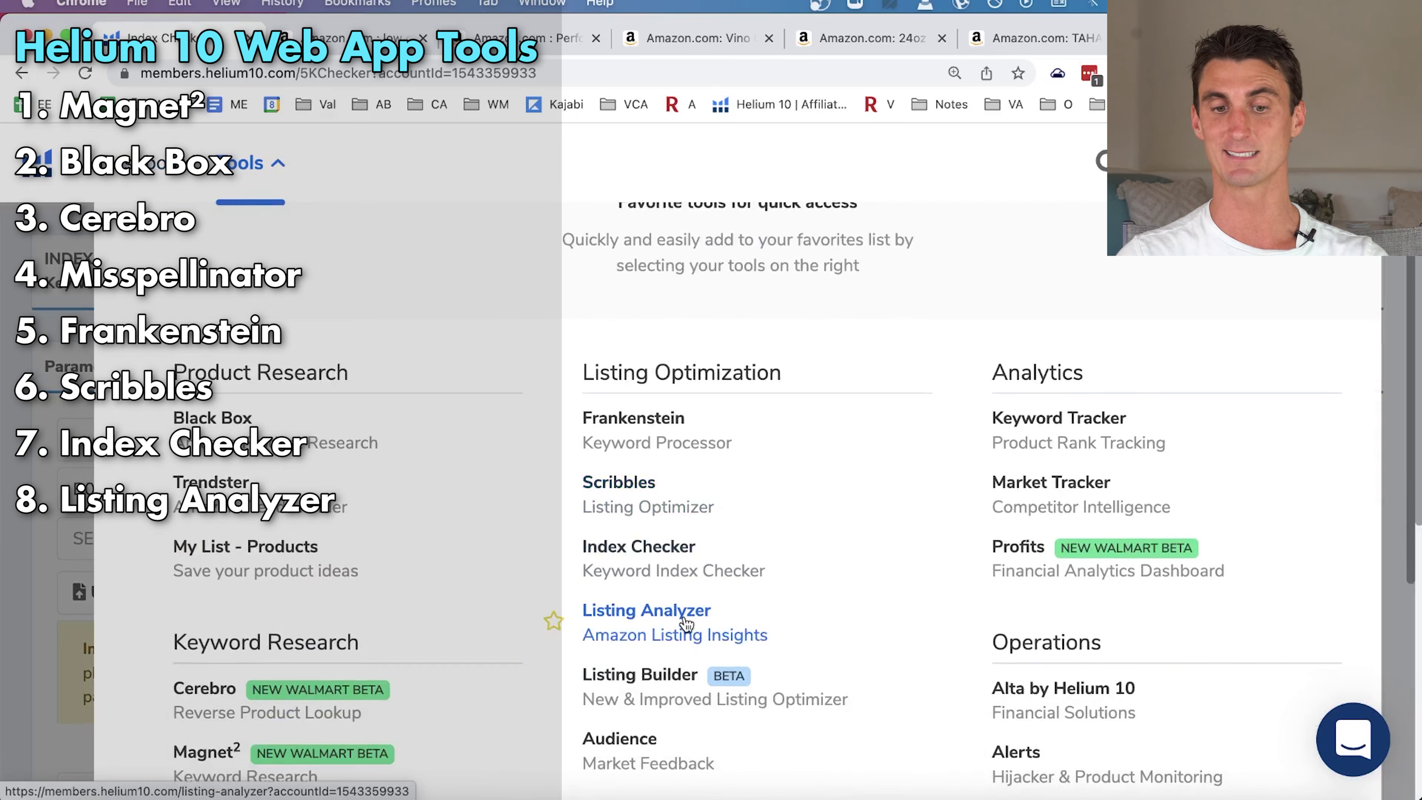
{"action": "left_click", "coordinate": [686, 624]}
{"action": "type", "text": "B074MD82GH"}
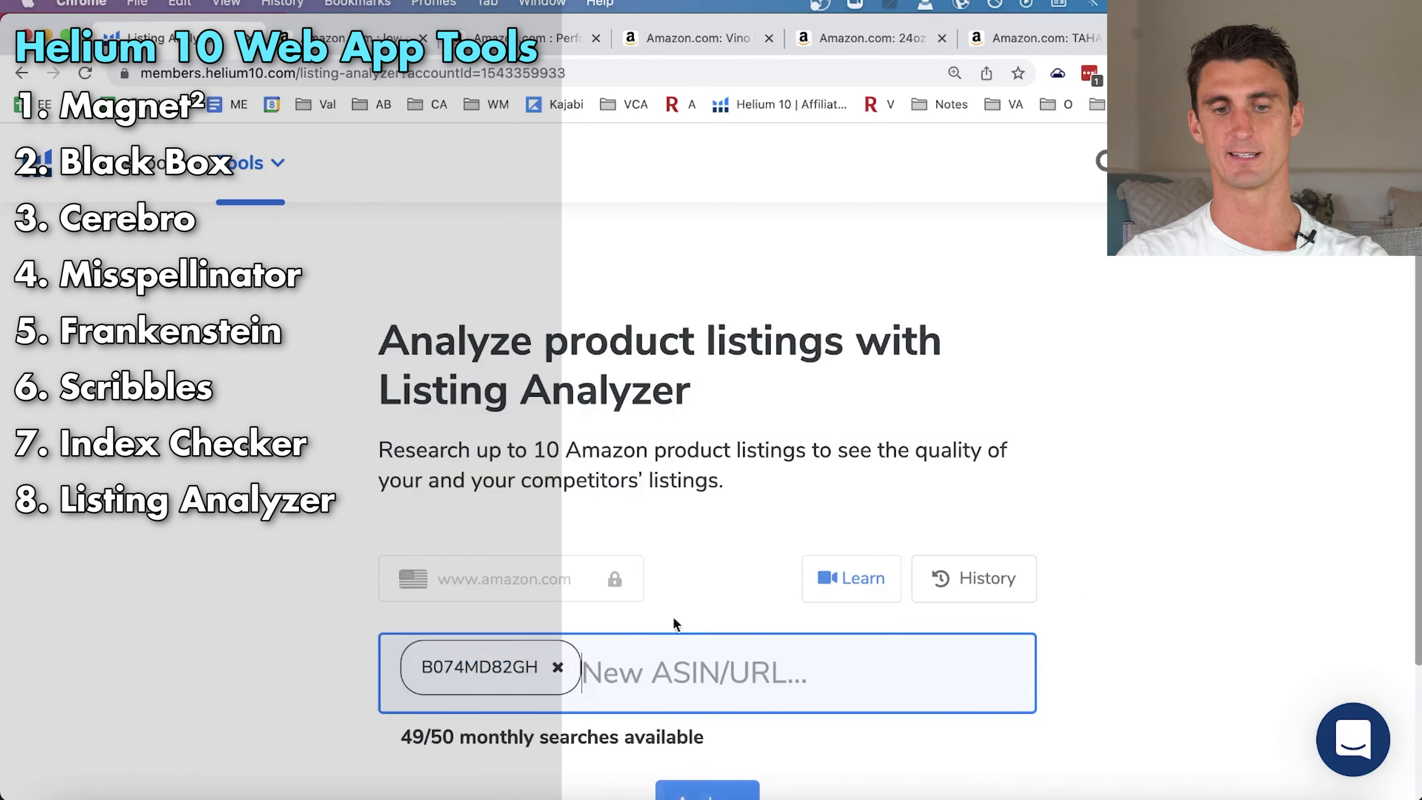
{"action": "scroll", "coordinate": [768, 629], "scroll_direction": "down", "scroll_amount": 3}
{"action": "left_click", "coordinate": [697, 637]}
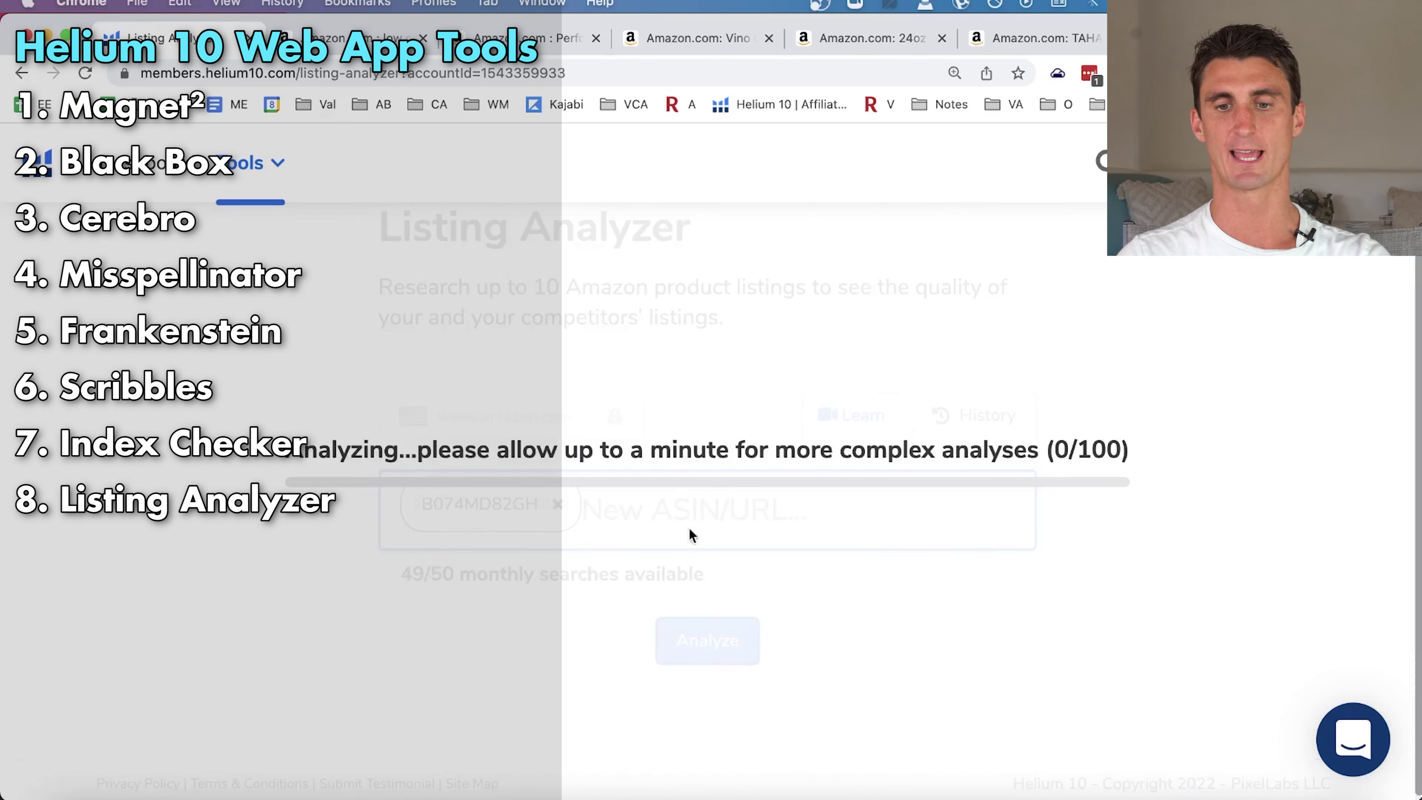
Compare the Listing Score in the quality analysis with the Listing Health Score on the product's Amazon page.
{"action": "scroll", "coordinate": [1018, 434], "scroll_direction": "down", "scroll_amount": 3}
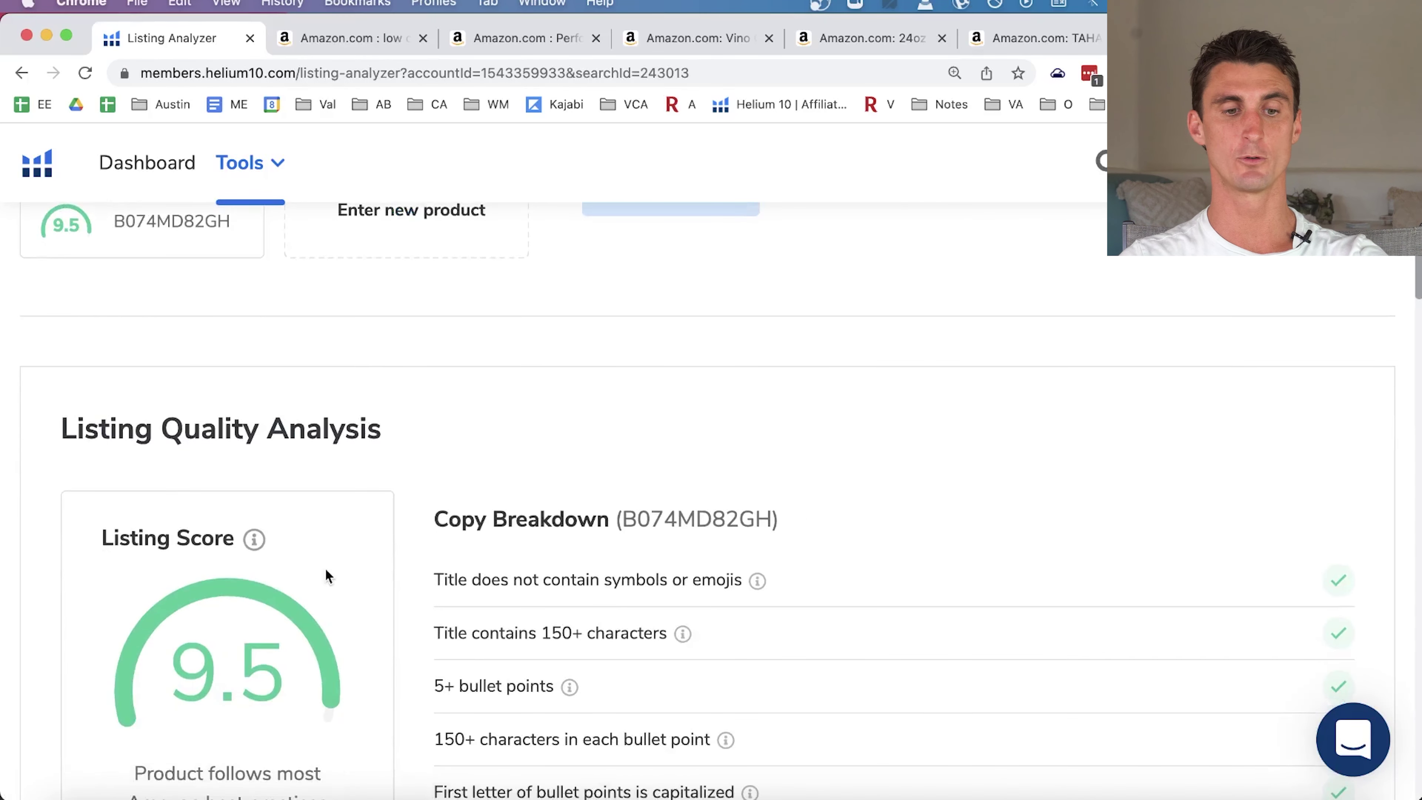
{"action": "double_click", "coordinate": [206, 684]}
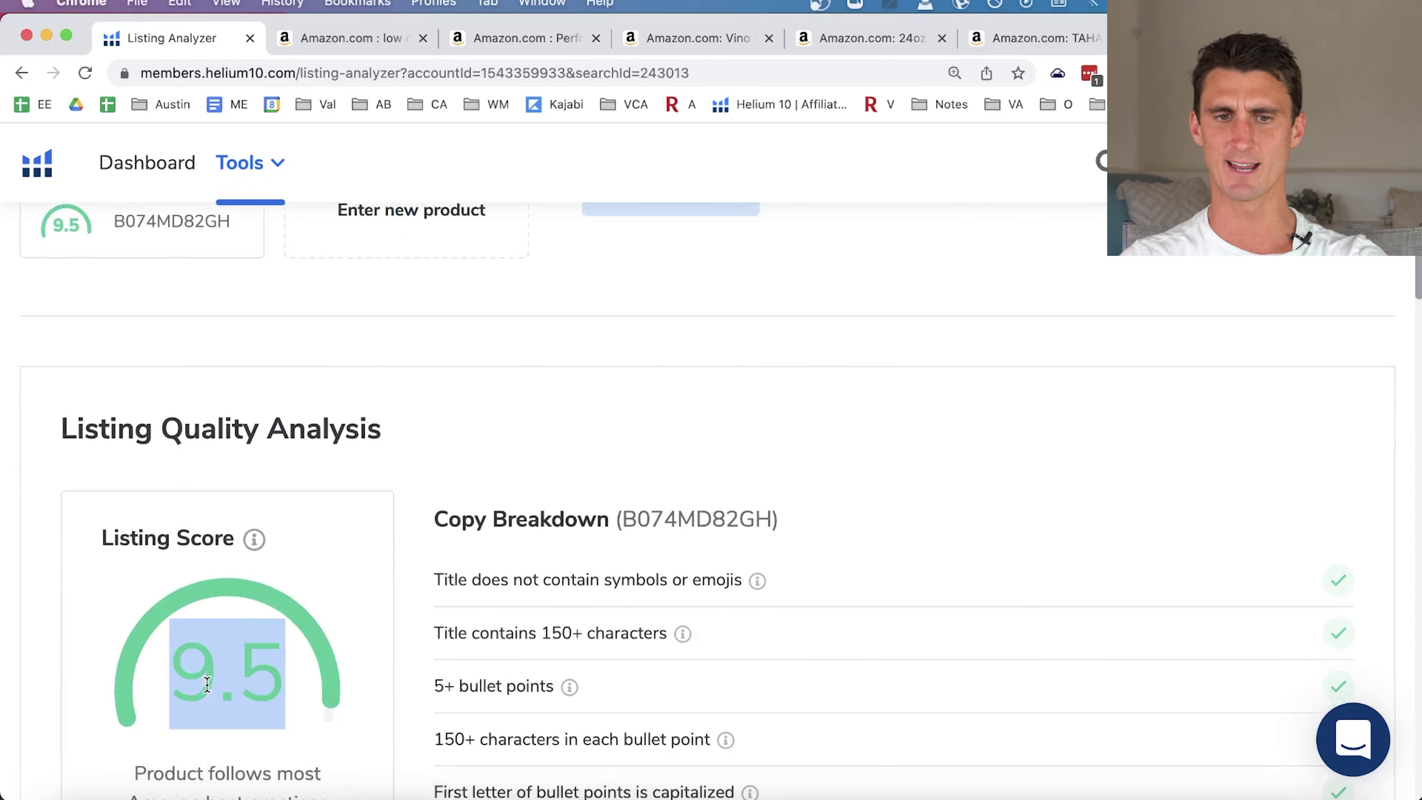
{"action": "left_click", "coordinate": [529, 37]}
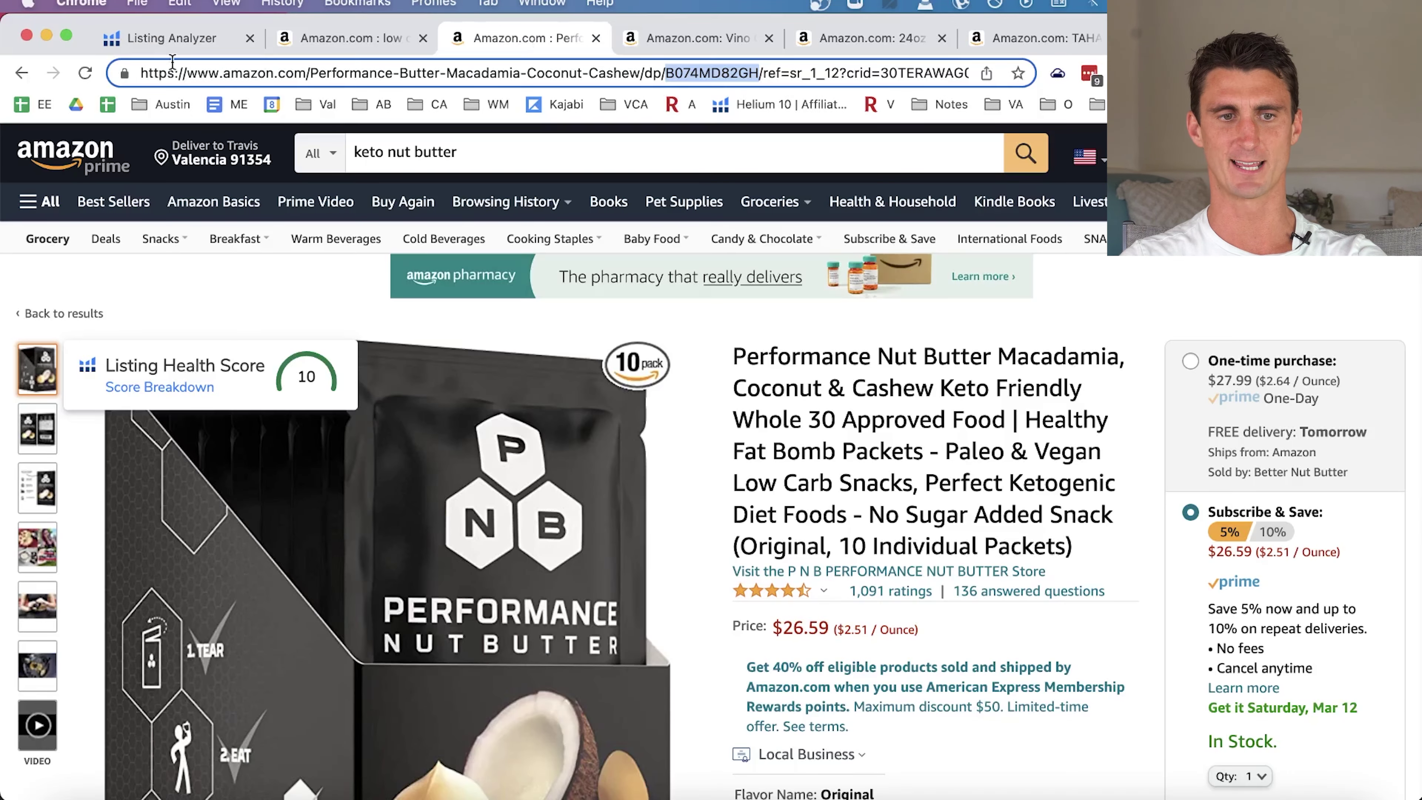
{"action": "left_click", "coordinate": [170, 41]}
Examine the Copy Breakdown criteria, including the explanation for "Bullet points are not in all caps".
{"action": "scroll", "coordinate": [407, 536], "scroll_direction": "down", "scroll_amount": 10}
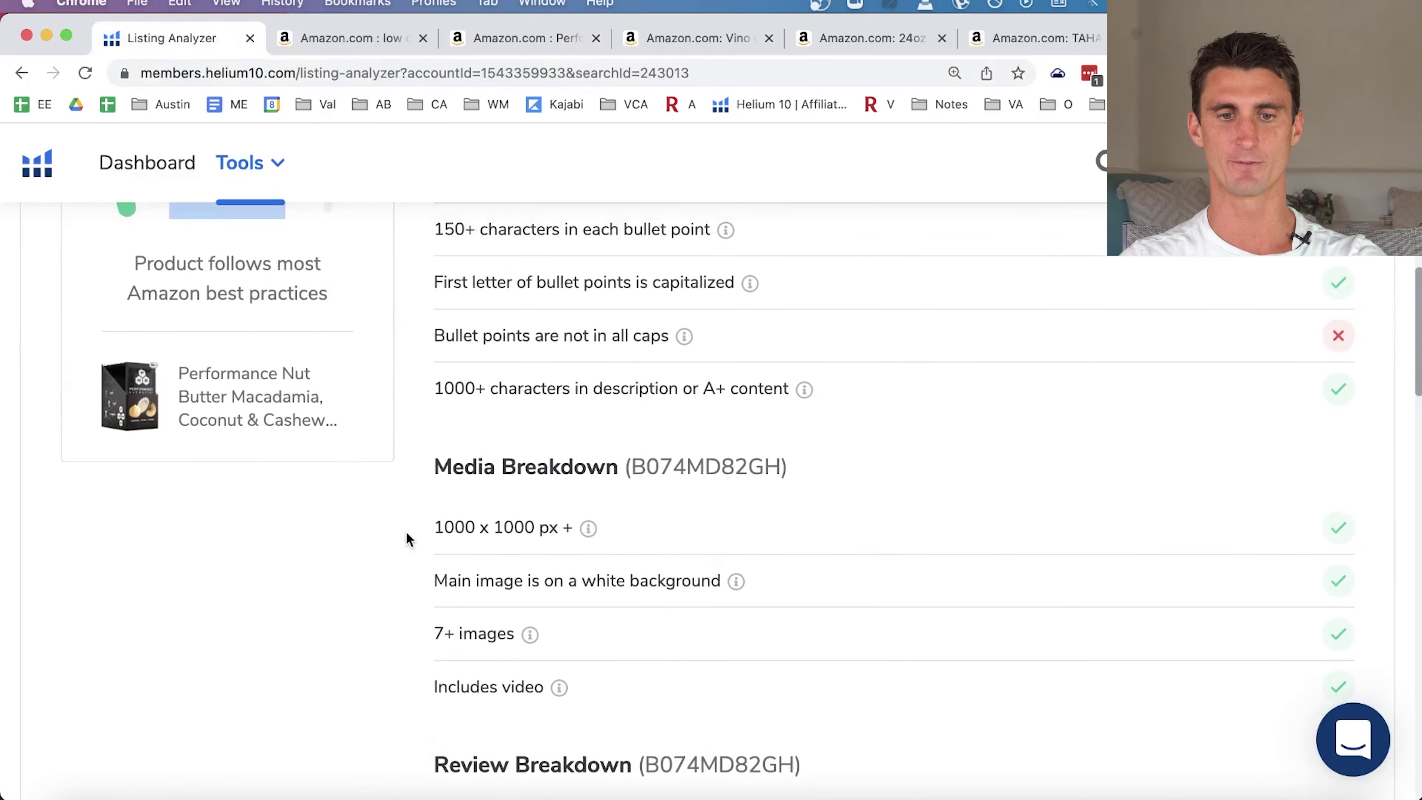
{"action": "triple_click", "coordinate": [513, 325]}
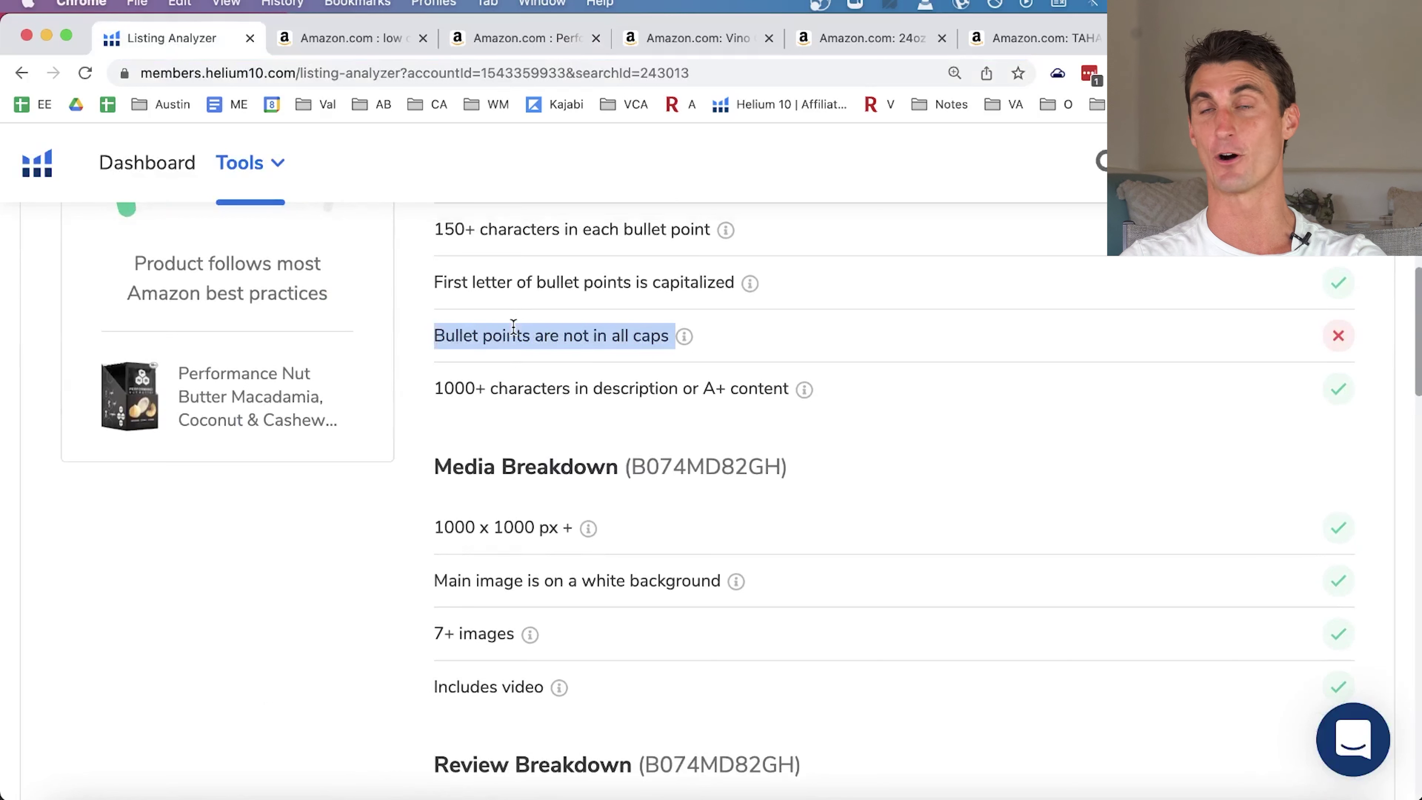
{"action": "mouse_move", "coordinate": [683, 337]}
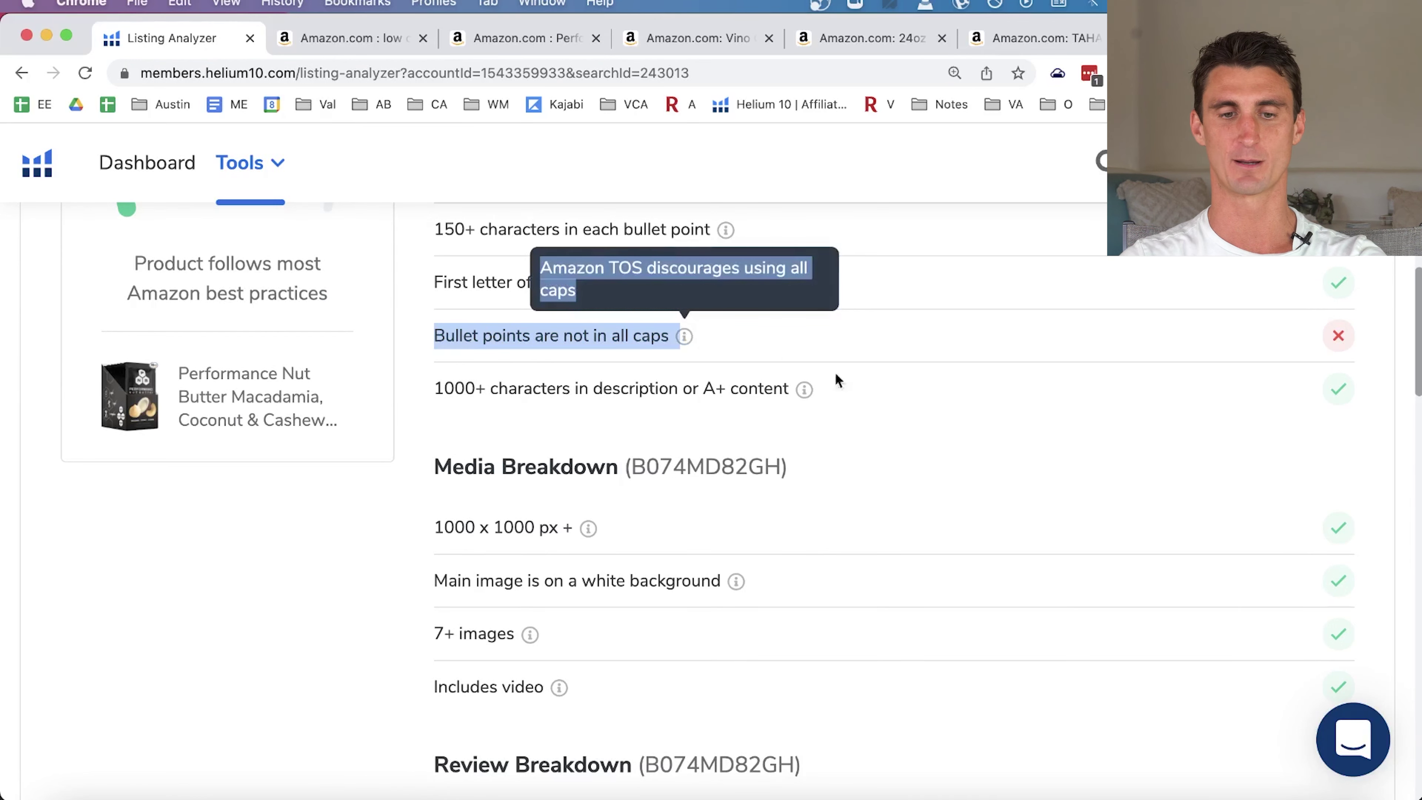
{"action": "scroll", "coordinate": [855, 386], "scroll_direction": "up", "scroll_amount": 10}
{"action": "scroll", "coordinate": [855, 387], "scroll_direction": "down", "scroll_amount": 2}
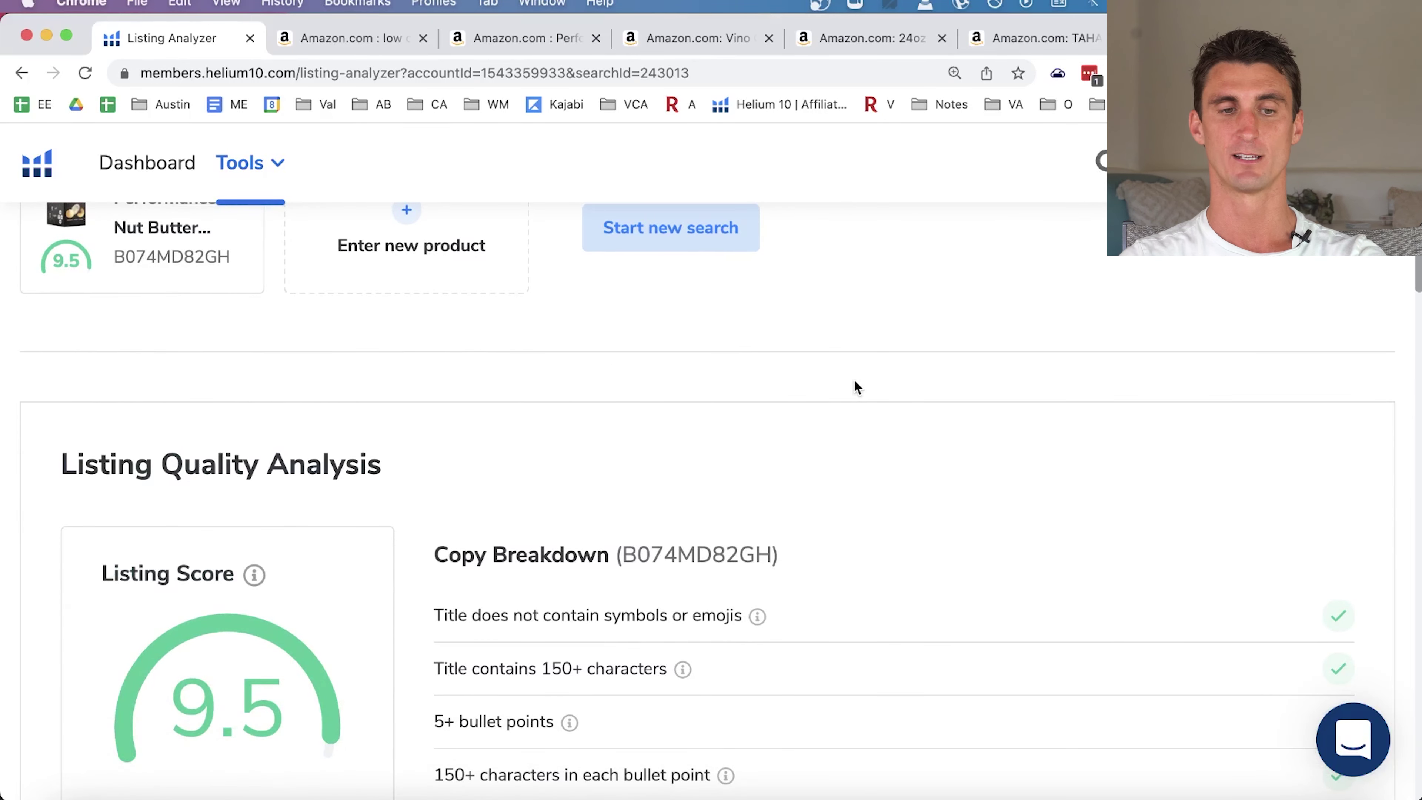
{"action": "scroll", "coordinate": [855, 387], "scroll_direction": "down", "scroll_amount": 10}
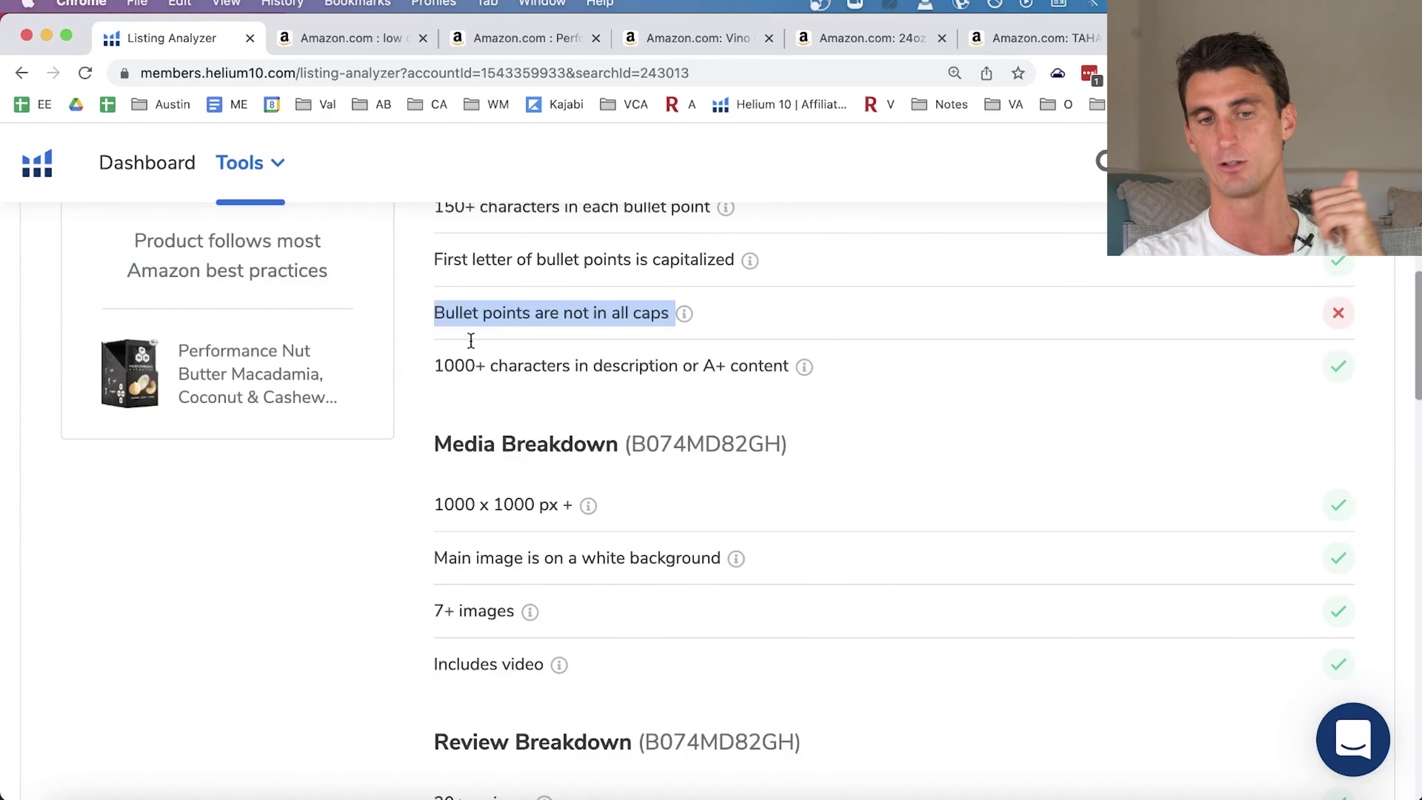
Check the Performance Nut Butter page on Amazon again, and review the all-caps criterion and the rest of the analysis.
{"action": "left_click", "coordinate": [341, 39]}
{"action": "left_click", "coordinate": [504, 36]}
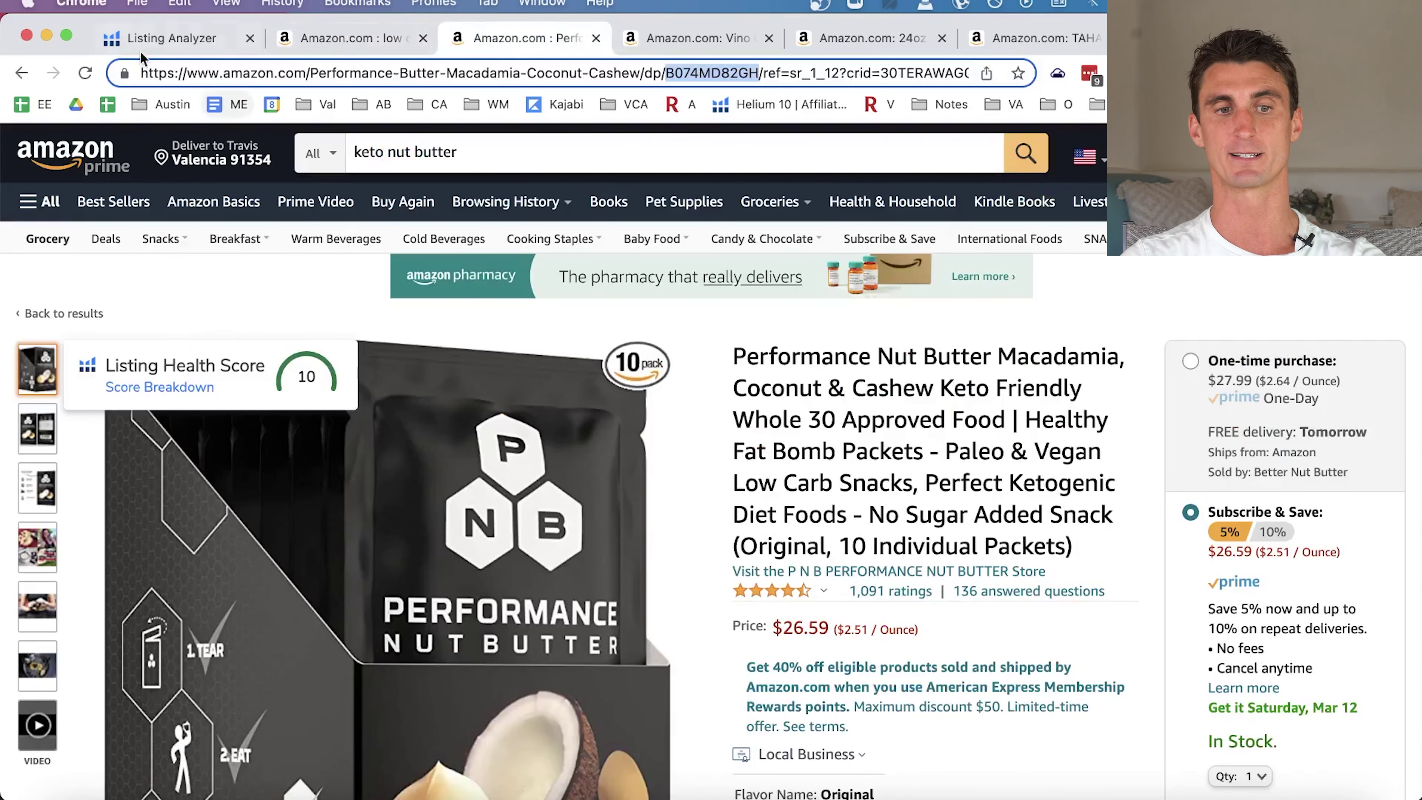
{"action": "left_click", "coordinate": [155, 36]}
{"action": "scroll", "coordinate": [492, 454], "scroll_direction": "up", "scroll_amount": 15}
{"action": "scroll", "coordinate": [497, 451], "scroll_direction": "down", "scroll_amount": 10}
{"action": "triple_click", "coordinate": [495, 443]}
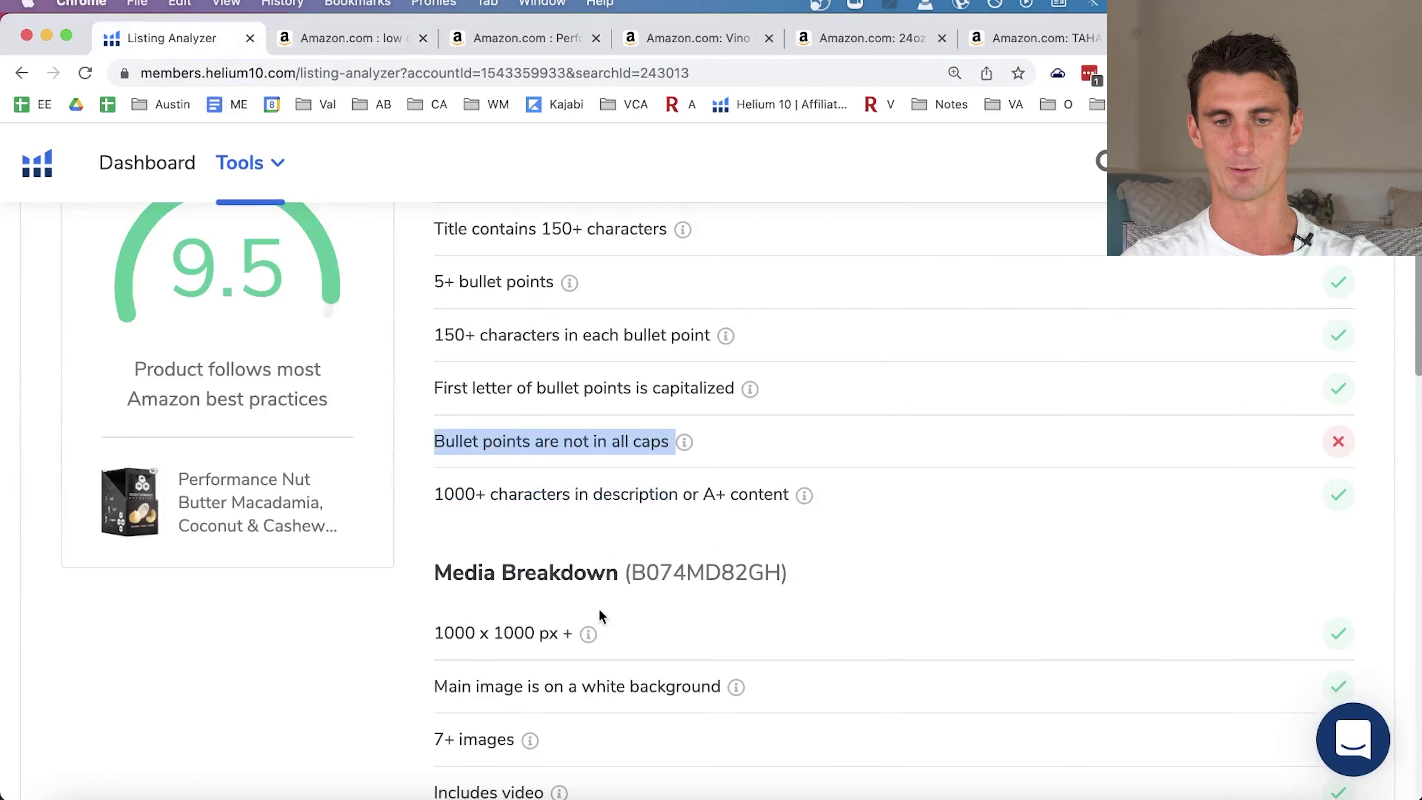
{"action": "scroll", "coordinate": [599, 612], "scroll_direction": "down", "scroll_amount": 10}
Open Listing Builder, choose to optimize an existing listing, and start optimizing the Cocktail Cards listing.
{"action": "left_click", "coordinate": [269, 192]}
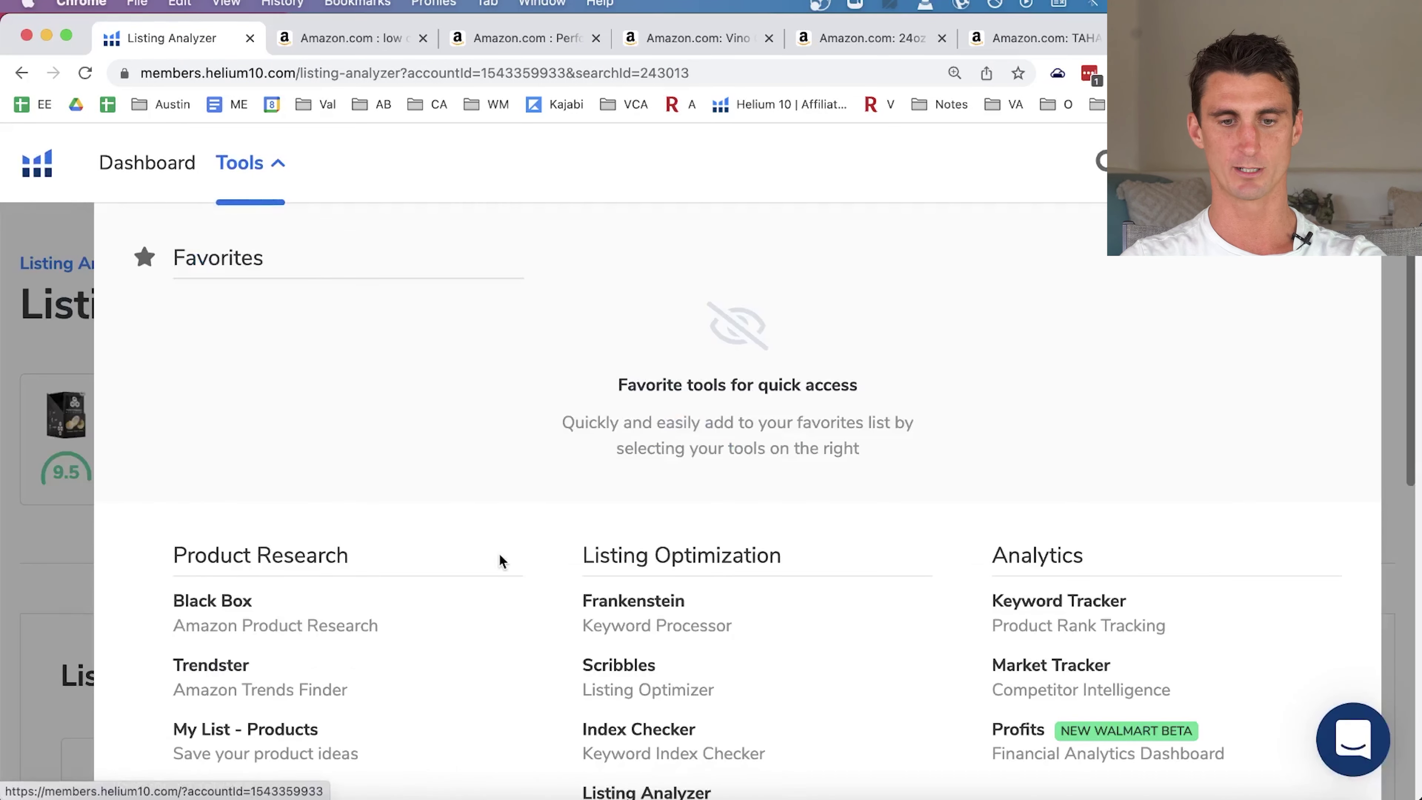
{"action": "scroll", "coordinate": [499, 552], "scroll_direction": "down", "scroll_amount": 6}
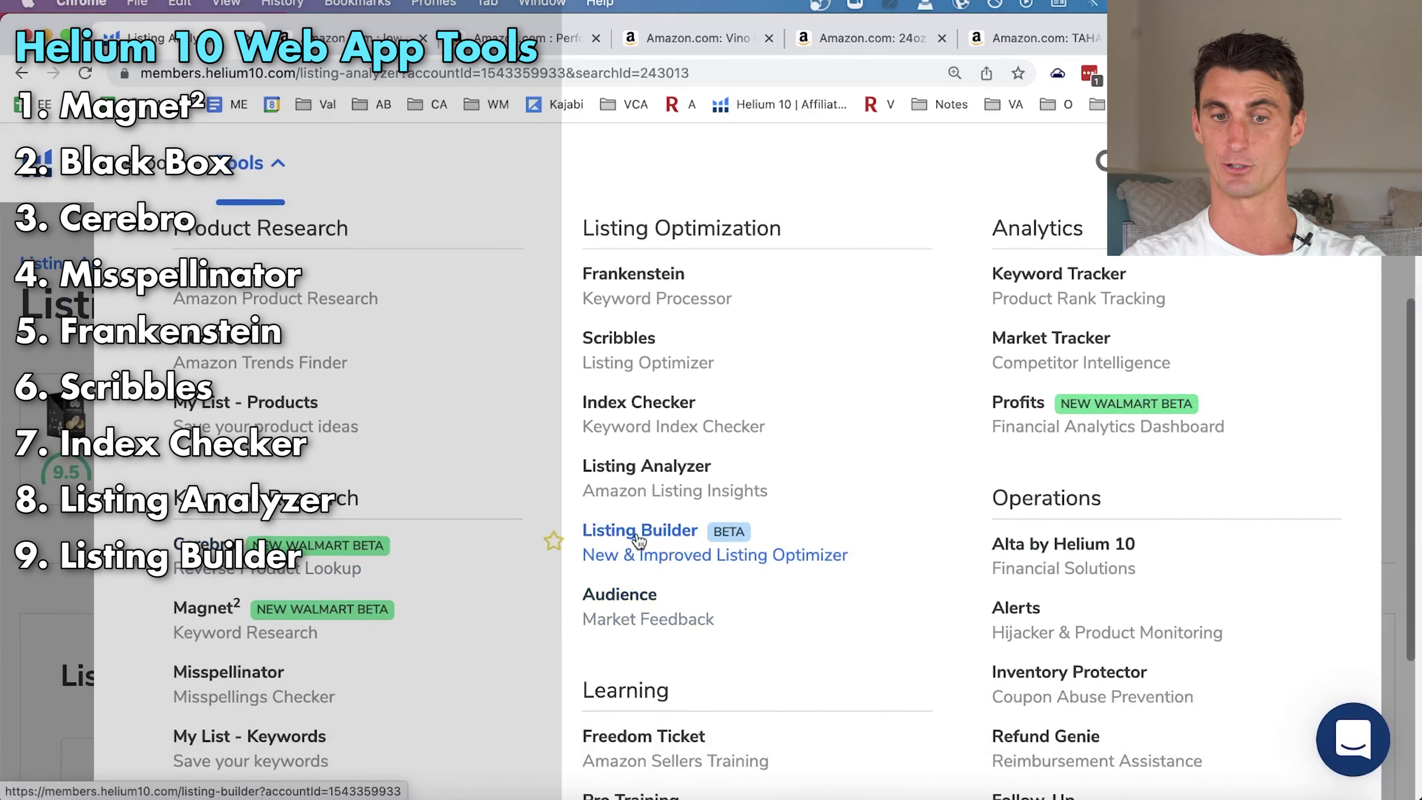
{"action": "left_click", "coordinate": [638, 541]}
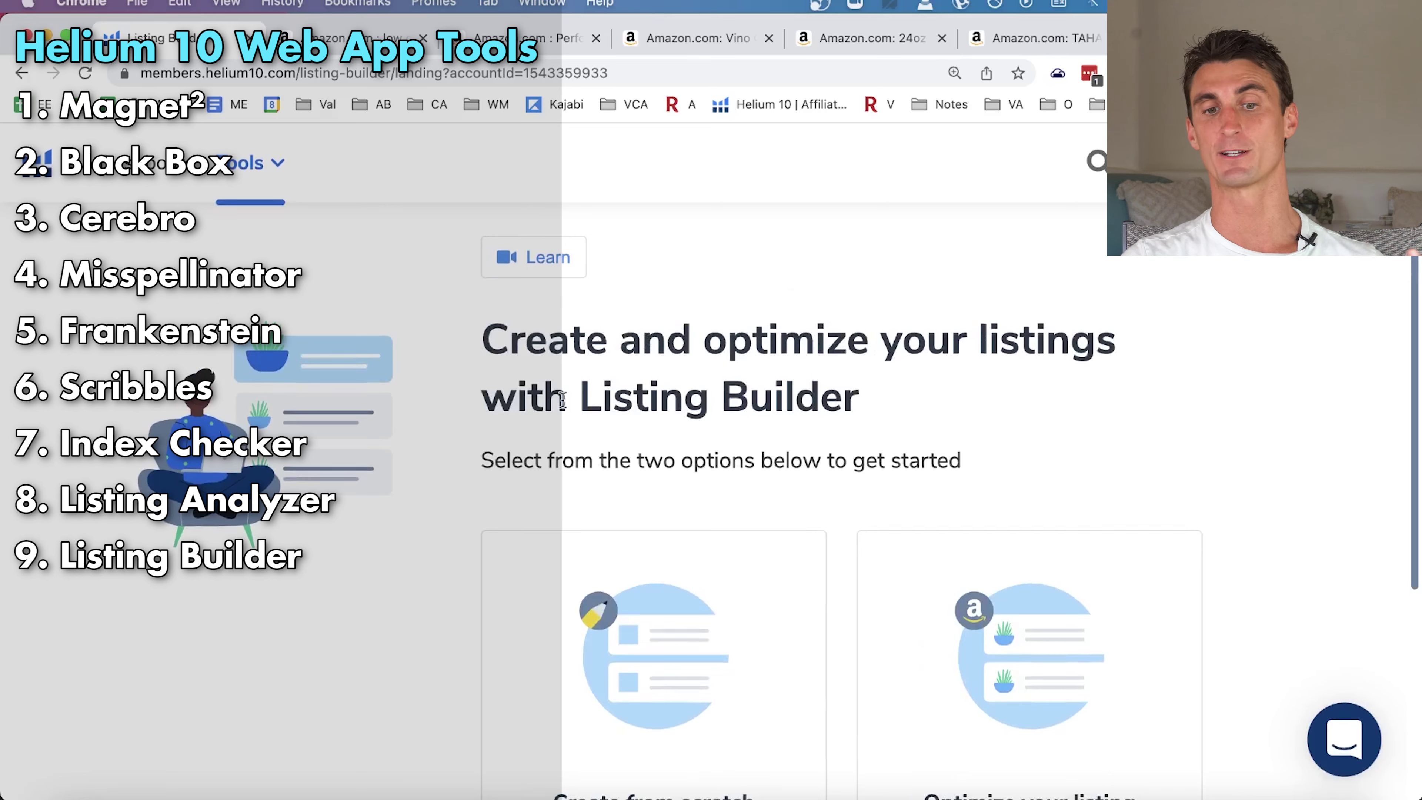
{"action": "scroll", "coordinate": [562, 401], "scroll_direction": "down", "scroll_amount": 5}
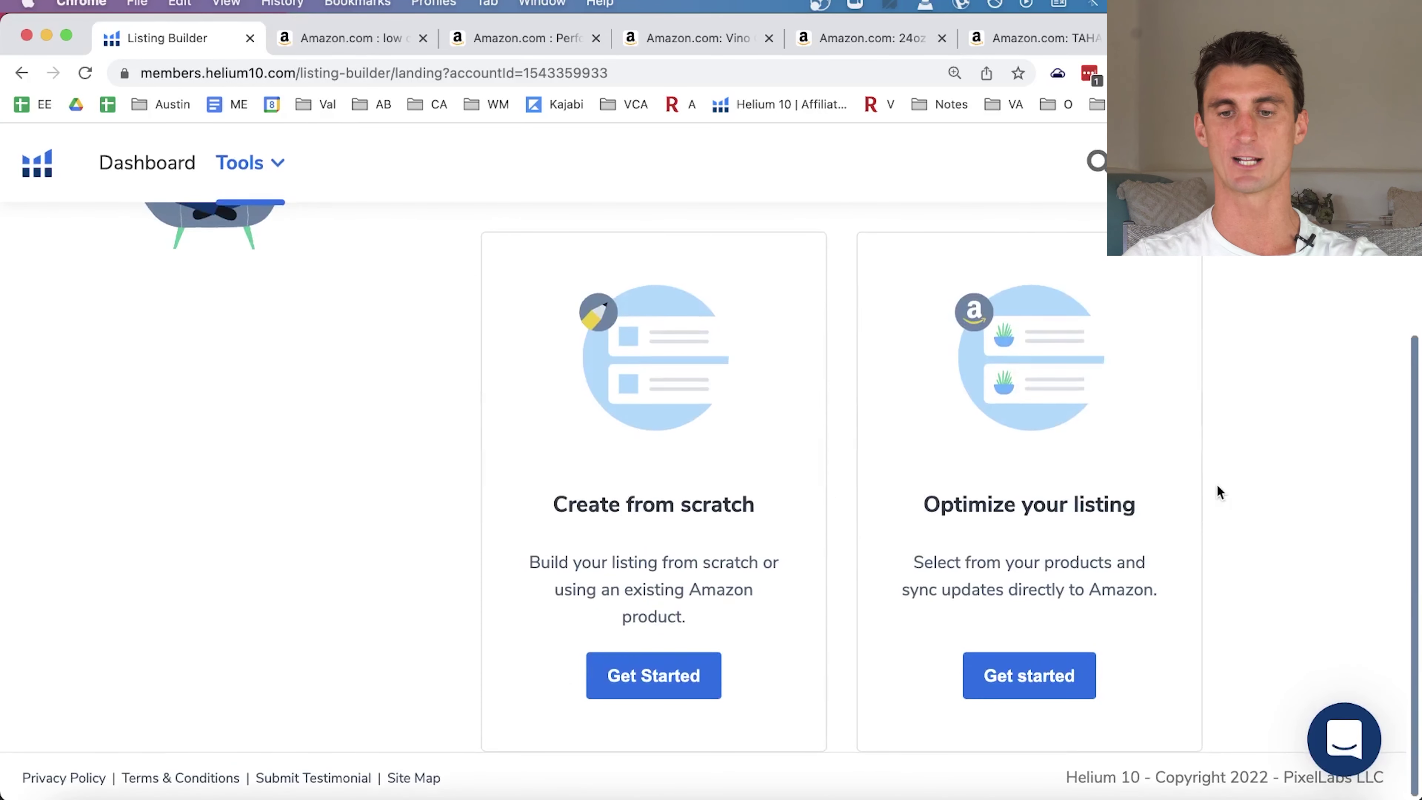
{"action": "left_click", "coordinate": [1029, 677]}
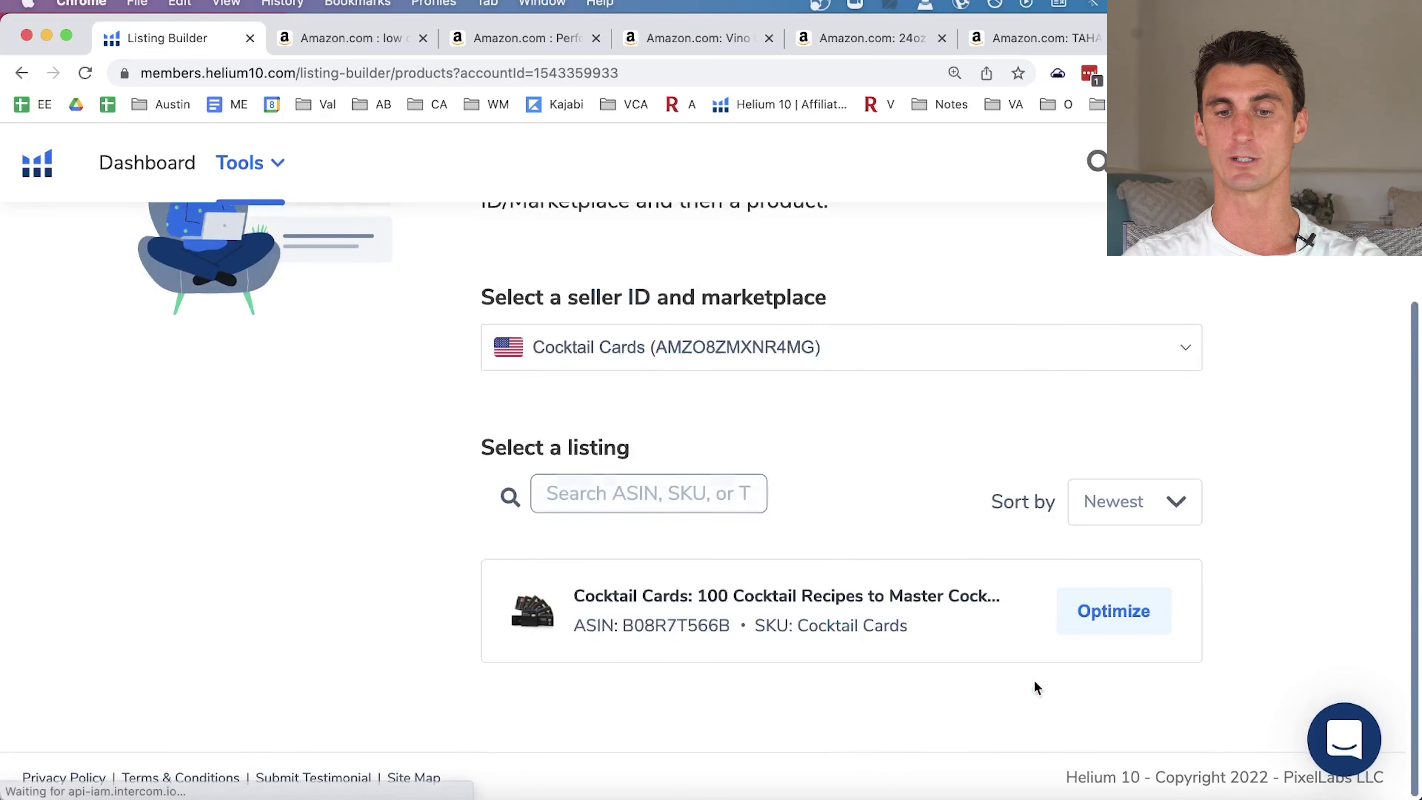
{"action": "left_click", "coordinate": [1134, 616]}
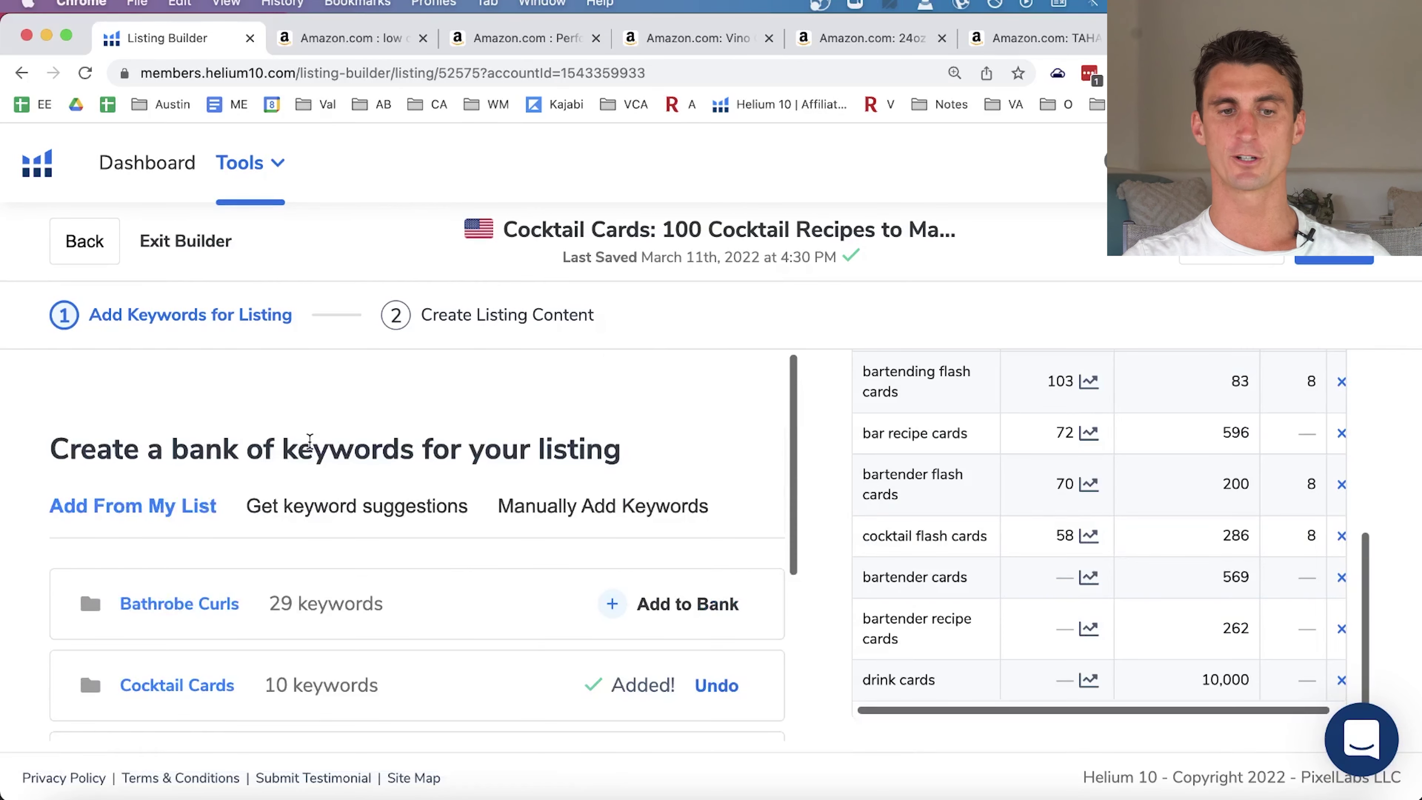
Review the saved keyword lists, including Cocktail Cards, and the keywords already in the listing's keyword bank.
{"action": "scroll", "coordinate": [317, 451], "scroll_direction": "down", "scroll_amount": 3}
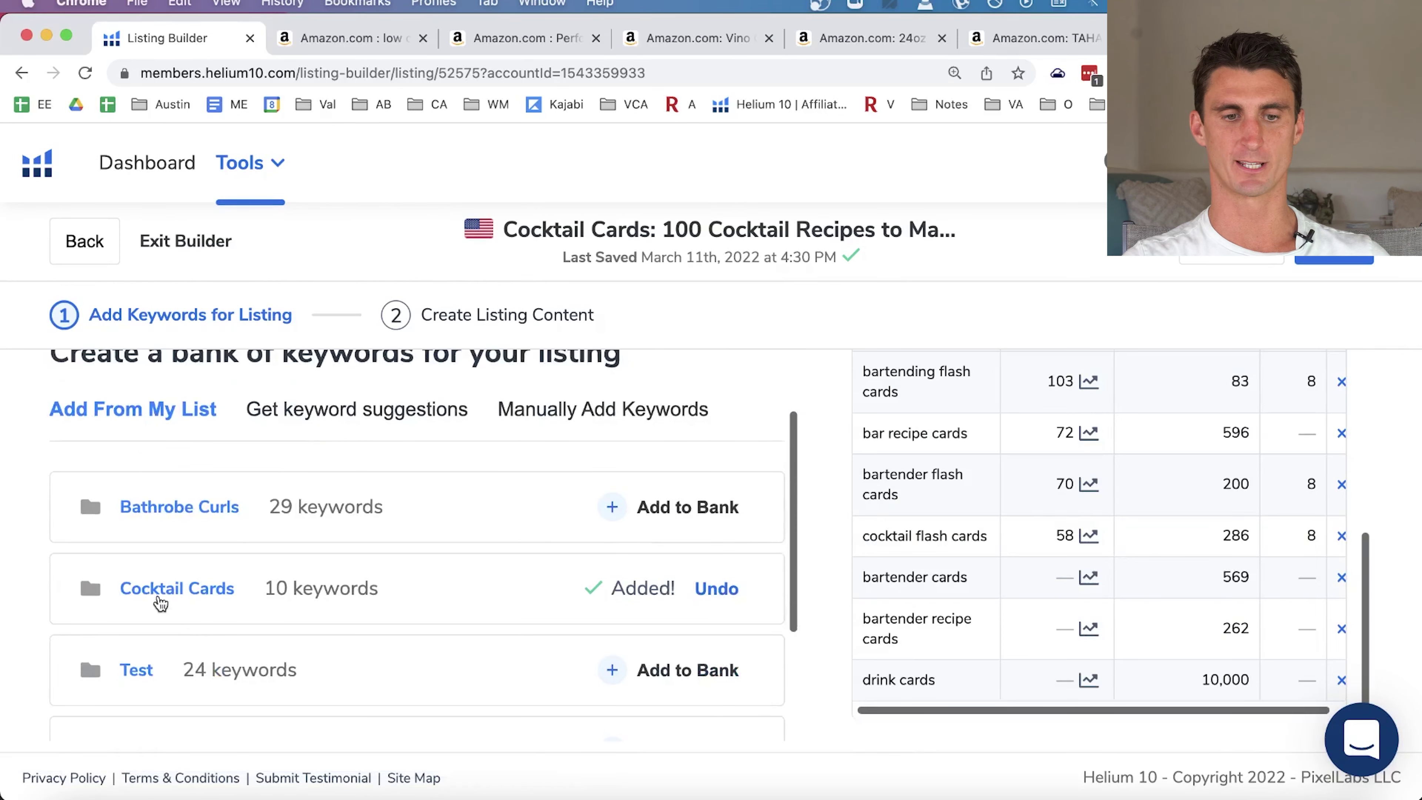
{"action": "scroll", "coordinate": [898, 547], "scroll_direction": "down", "scroll_amount": 1}
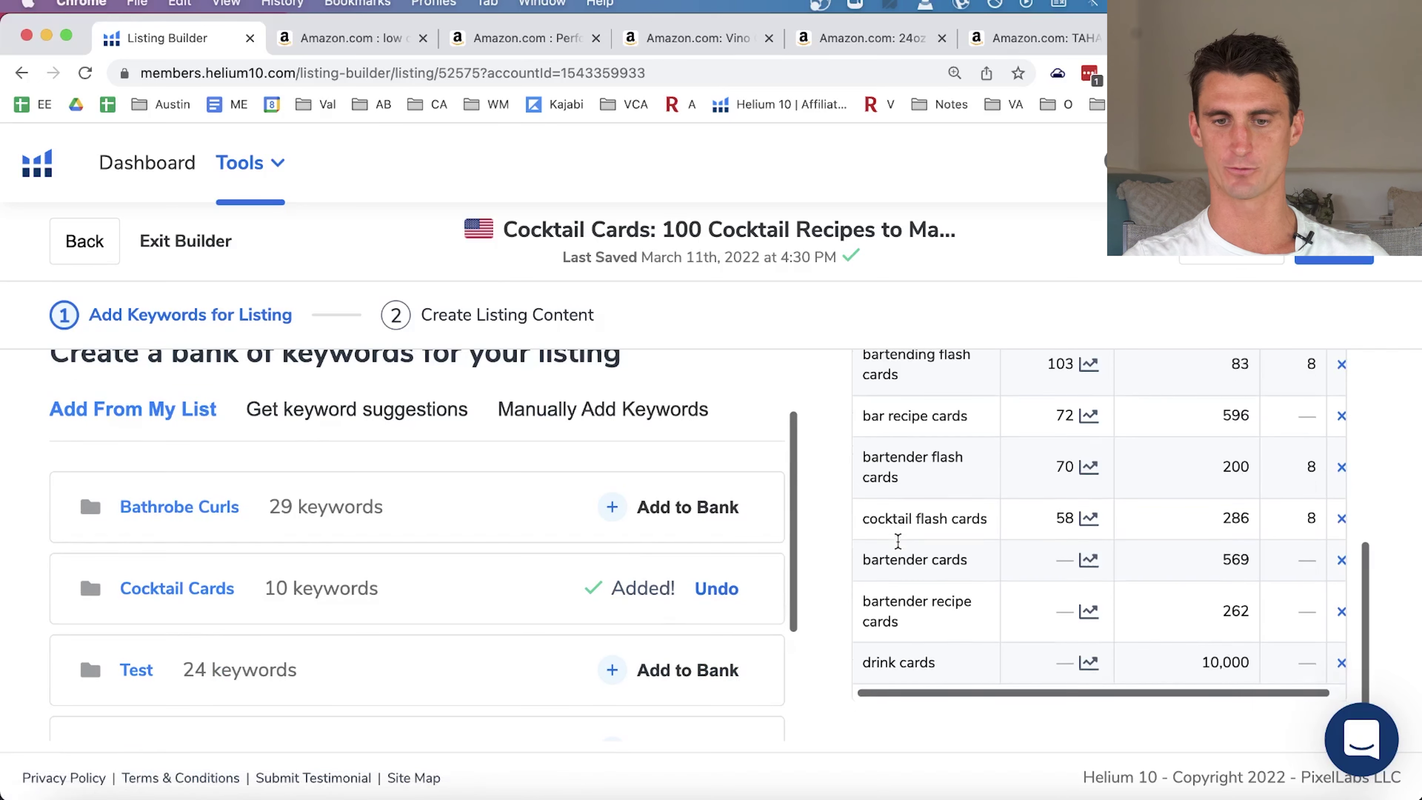
{"action": "scroll", "coordinate": [898, 544], "scroll_direction": "up", "scroll_amount": 5}
{"action": "scroll", "coordinate": [898, 541], "scroll_direction": "down", "scroll_amount": 4}
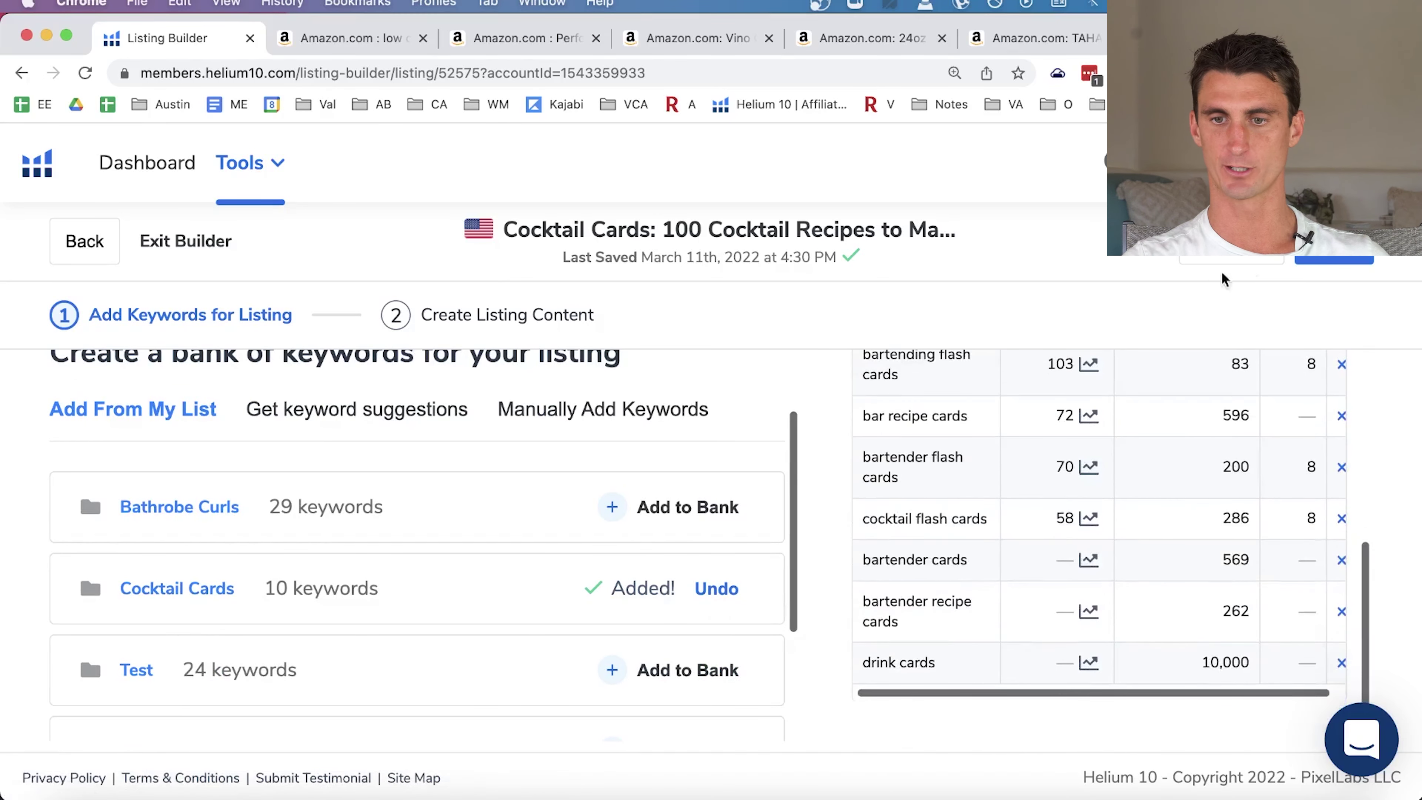
Go to the Create Listing Content stage and check the highlighted keywords "Cards" and "Cocktail" in the product title.
{"action": "left_click", "coordinate": [531, 316]}
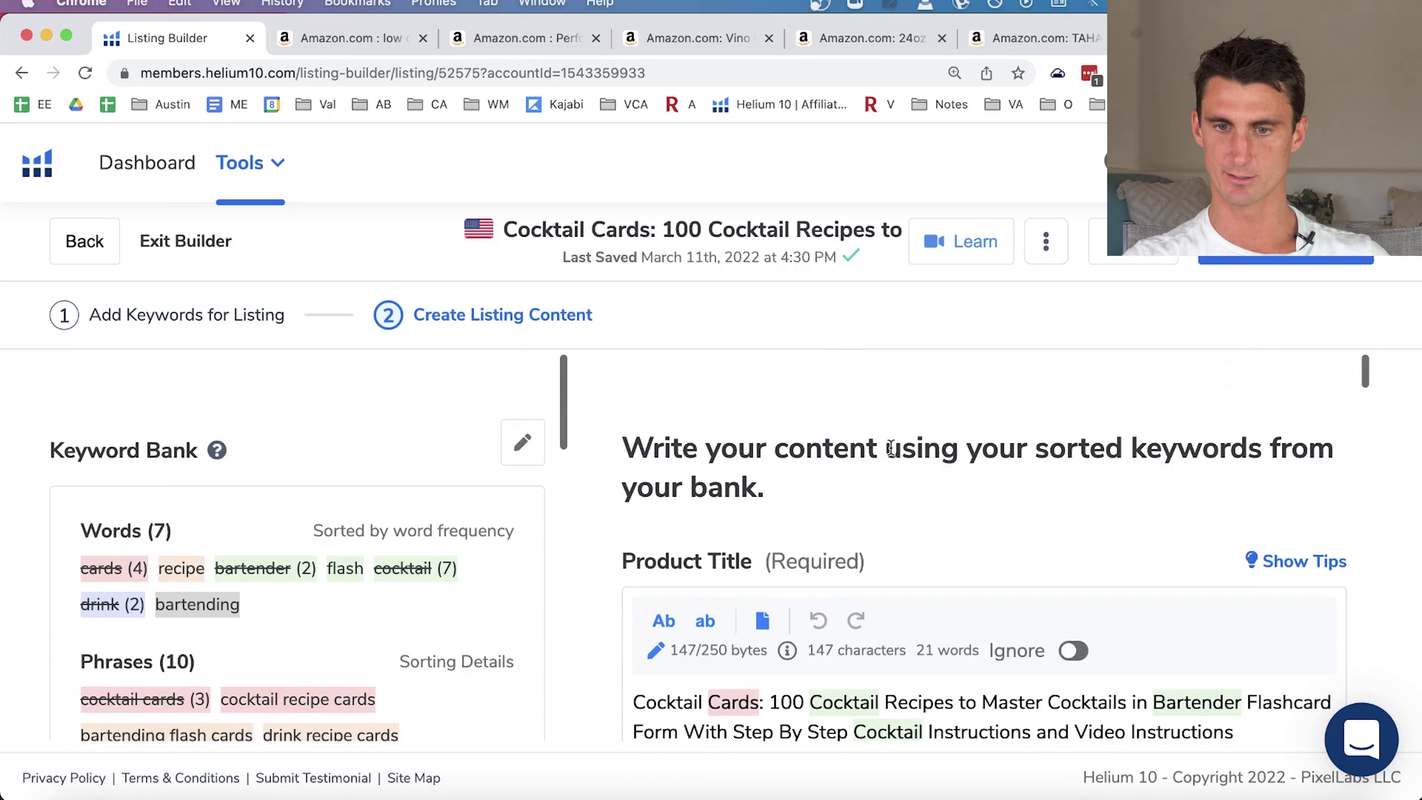
{"action": "scroll", "coordinate": [752, 459], "scroll_direction": "down", "scroll_amount": 5}
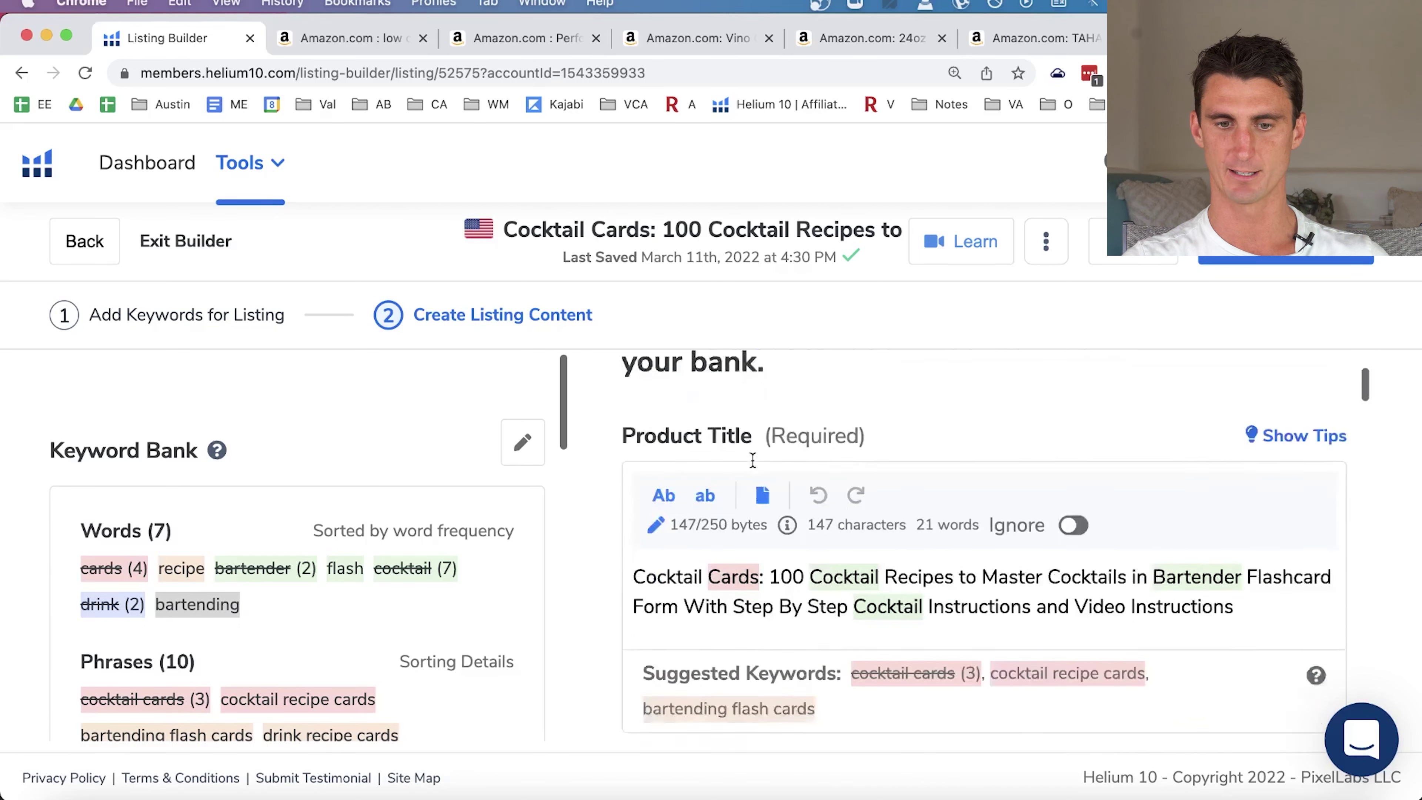
{"action": "left_click", "coordinate": [731, 464]}
{"action": "double_click", "coordinate": [731, 464]}
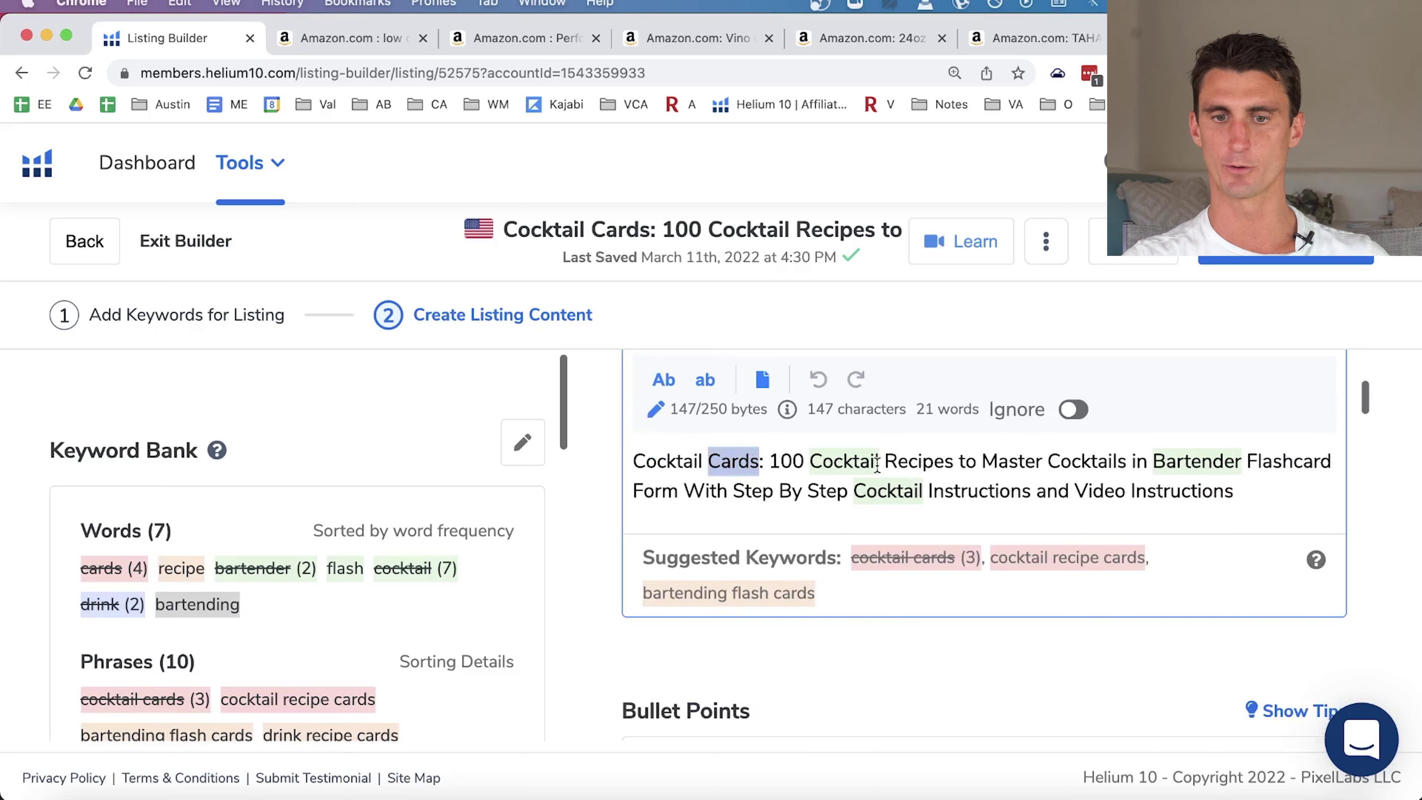
{"action": "double_click", "coordinate": [855, 458]}
{"action": "double_click", "coordinate": [886, 493]}
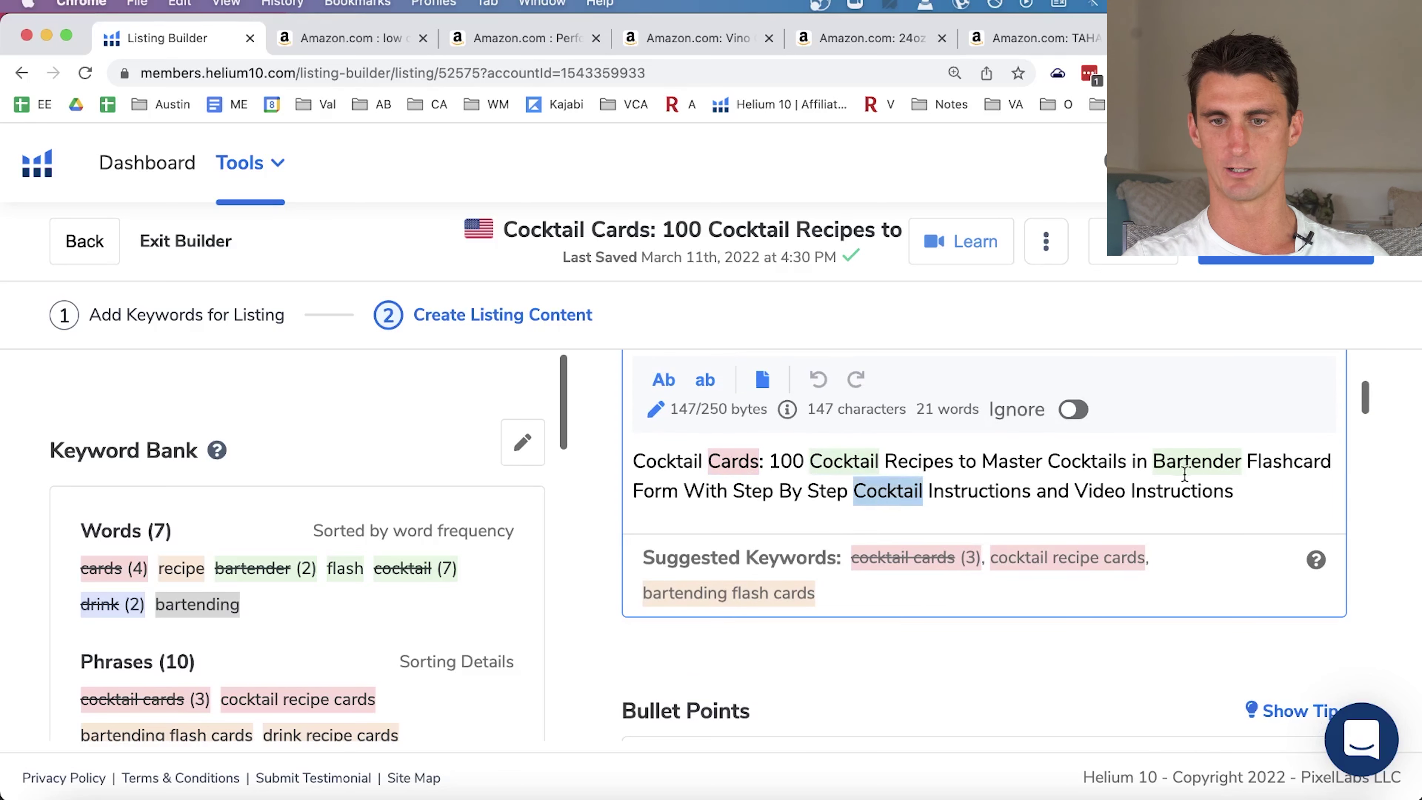
Examine keyword use and suggested keywords across the bullet points, description and search terms, comparing them with the Keyword Bank and title.
{"action": "scroll", "coordinate": [1191, 472], "scroll_direction": "down", "scroll_amount": 5}
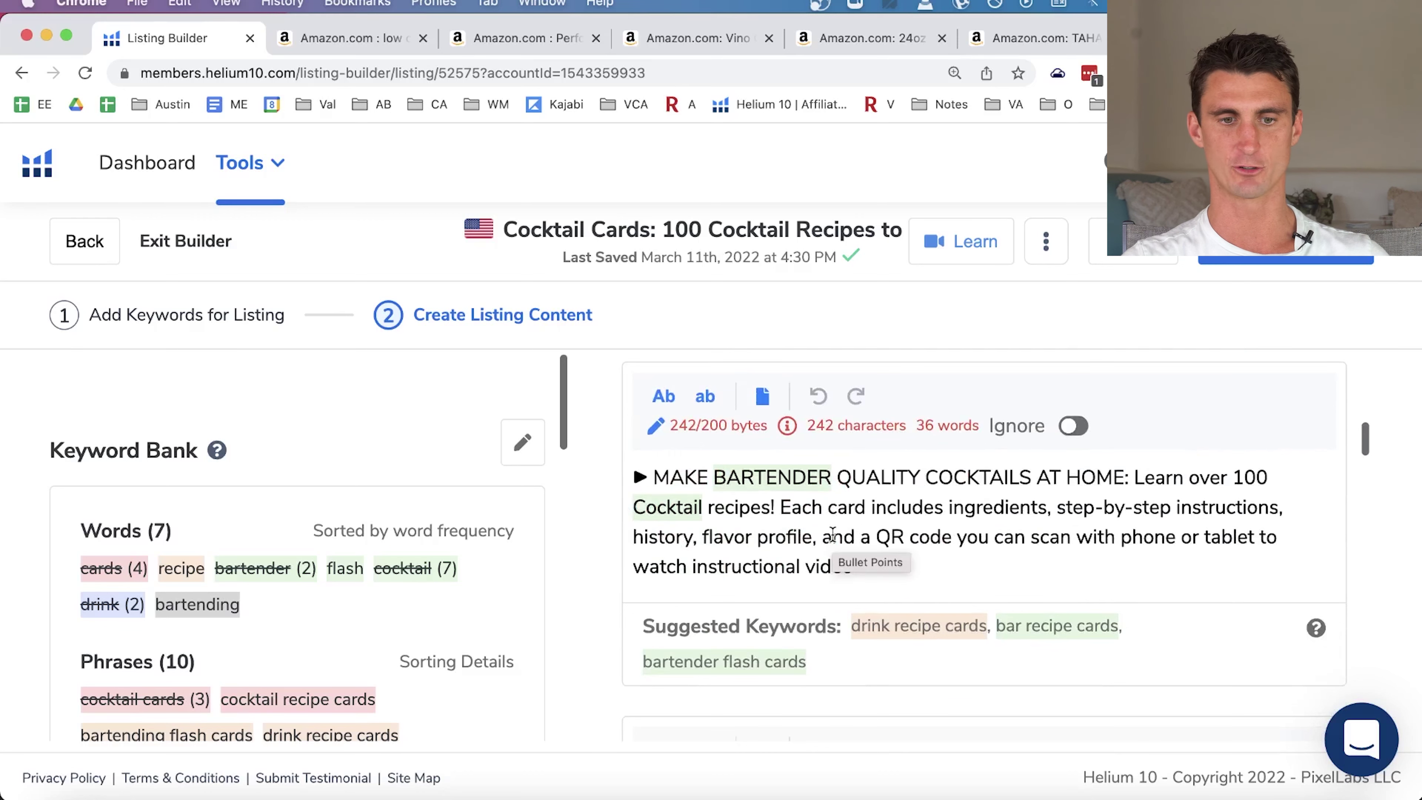
{"action": "scroll", "coordinate": [952, 599], "scroll_direction": "down", "scroll_amount": 10}
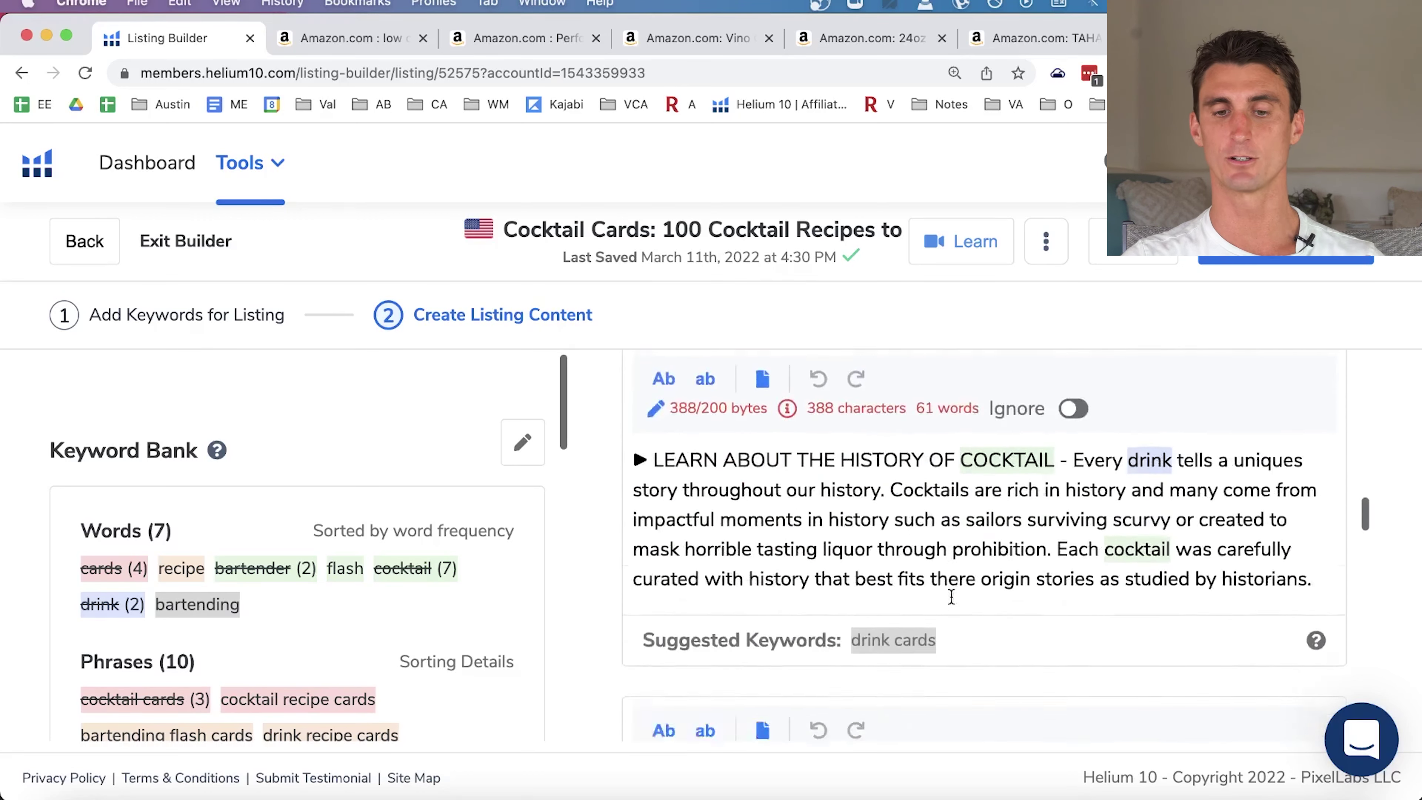
{"action": "scroll", "coordinate": [951, 595], "scroll_direction": "down", "scroll_amount": 6}
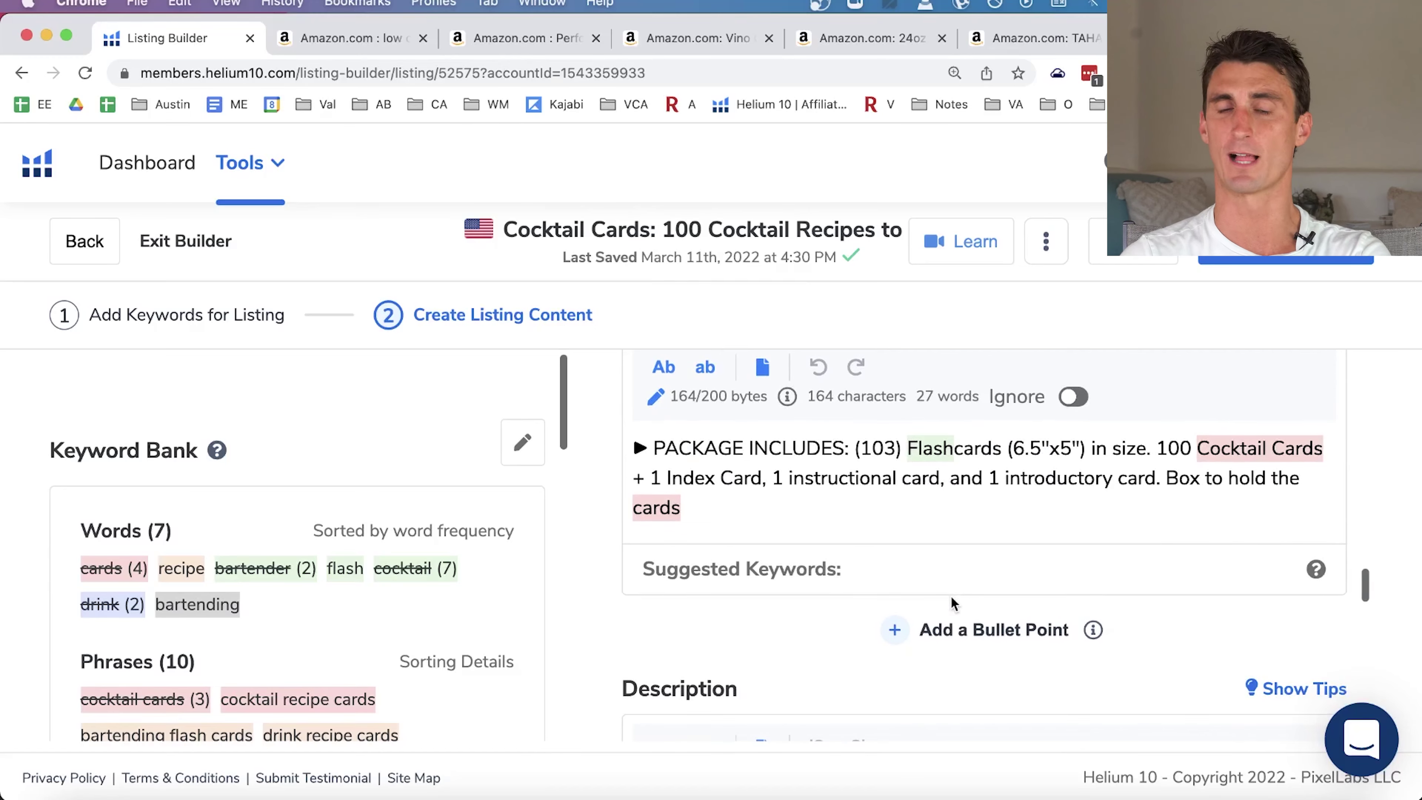
{"action": "scroll", "coordinate": [951, 596], "scroll_direction": "down", "scroll_amount": 10}
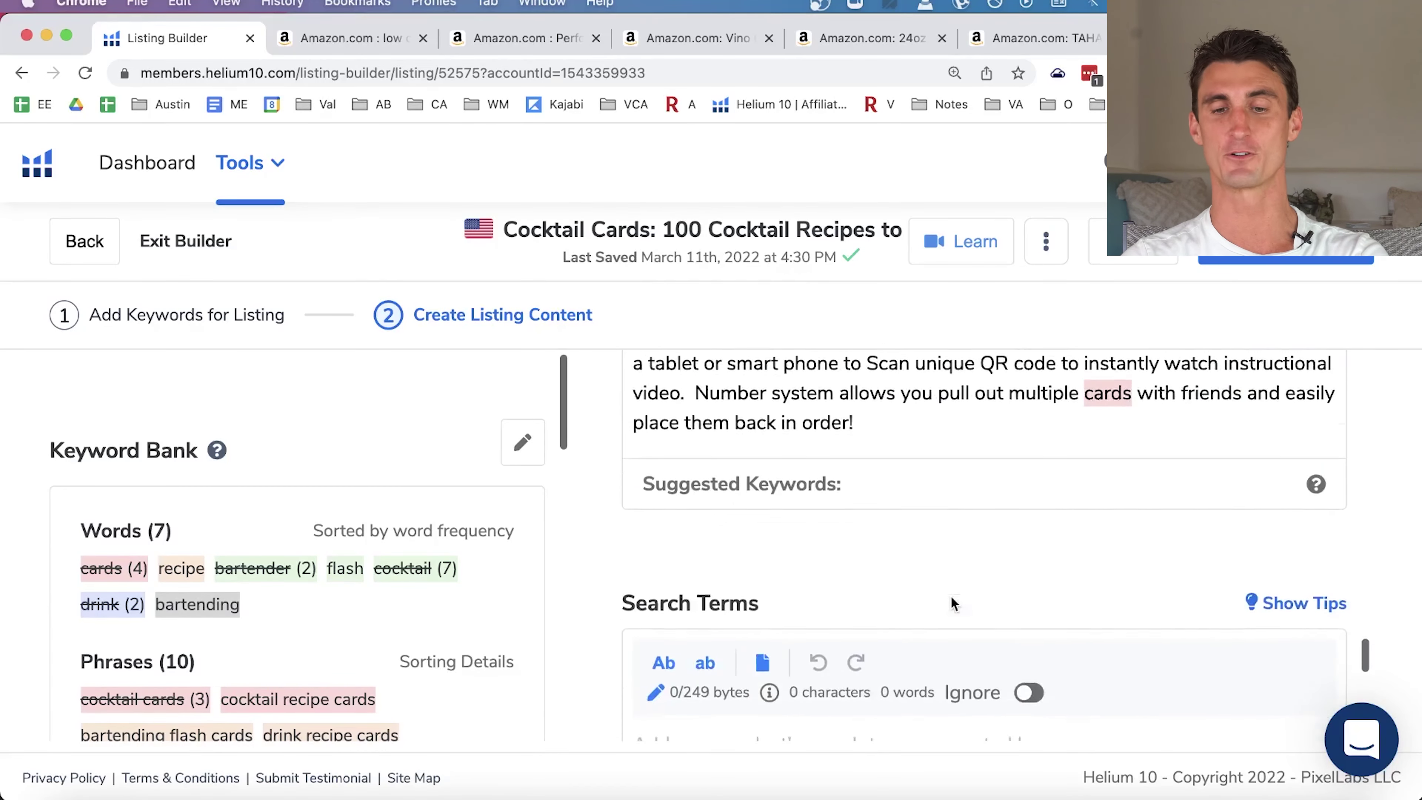
{"action": "scroll", "coordinate": [952, 596], "scroll_direction": "up", "scroll_amount": 8}
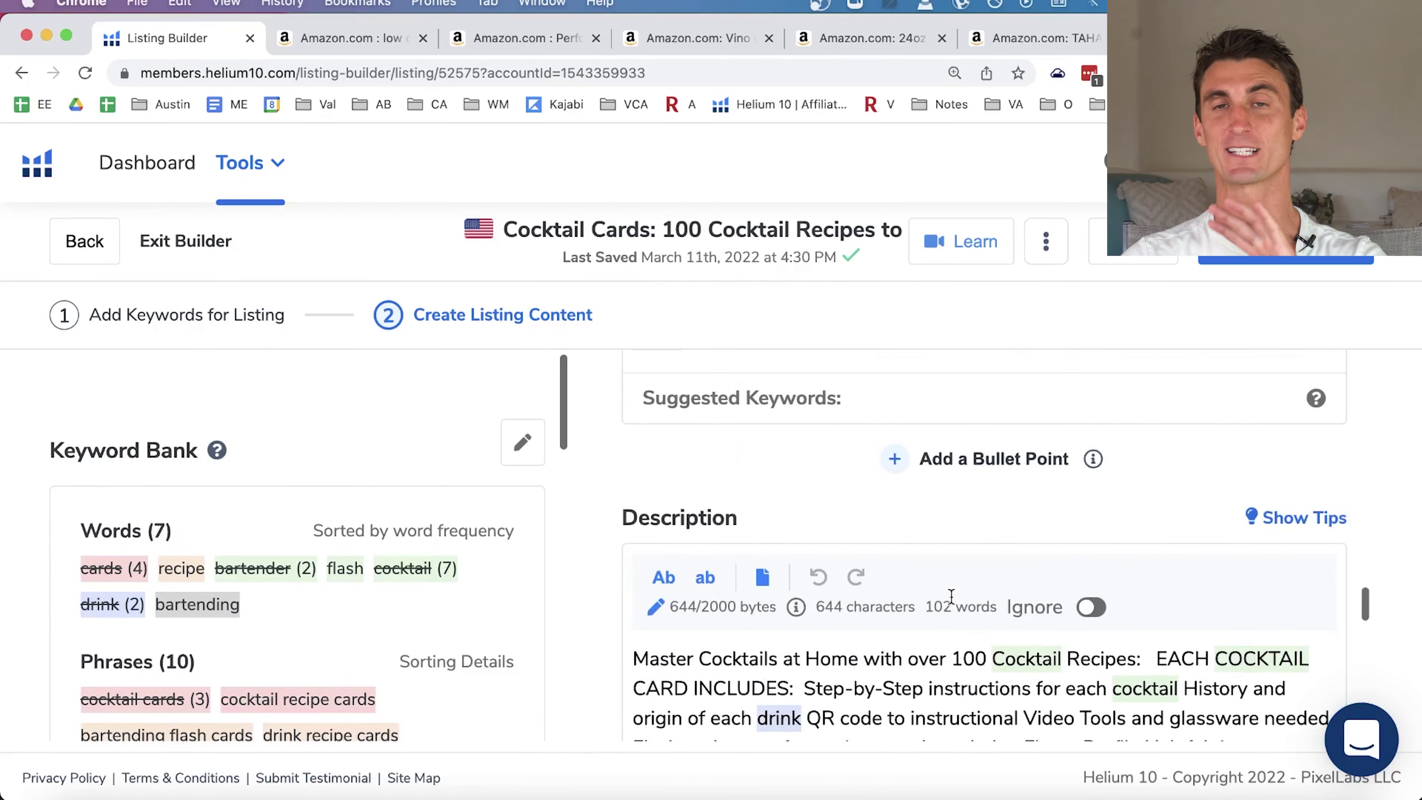
{"action": "scroll", "coordinate": [951, 596], "scroll_direction": "up", "scroll_amount": 6}
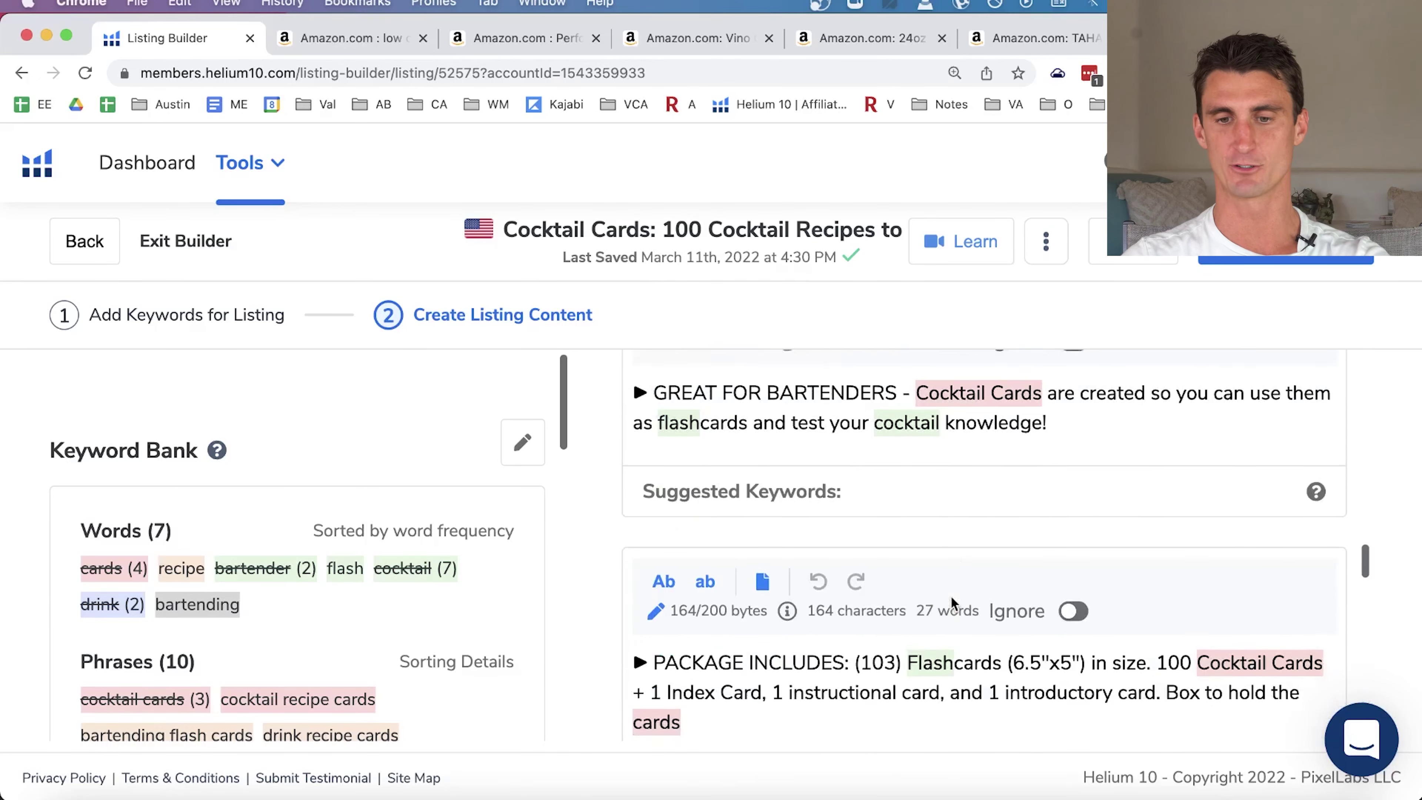
{"action": "scroll", "coordinate": [276, 700], "scroll_direction": "down", "scroll_amount": 1}
{"action": "scroll", "coordinate": [305, 654], "scroll_direction": "down", "scroll_amount": 6}
{"action": "scroll", "coordinate": [308, 648], "scroll_direction": "up", "scroll_amount": 5}
{"action": "scroll", "coordinate": [917, 504], "scroll_direction": "down", "scroll_amount": 8}
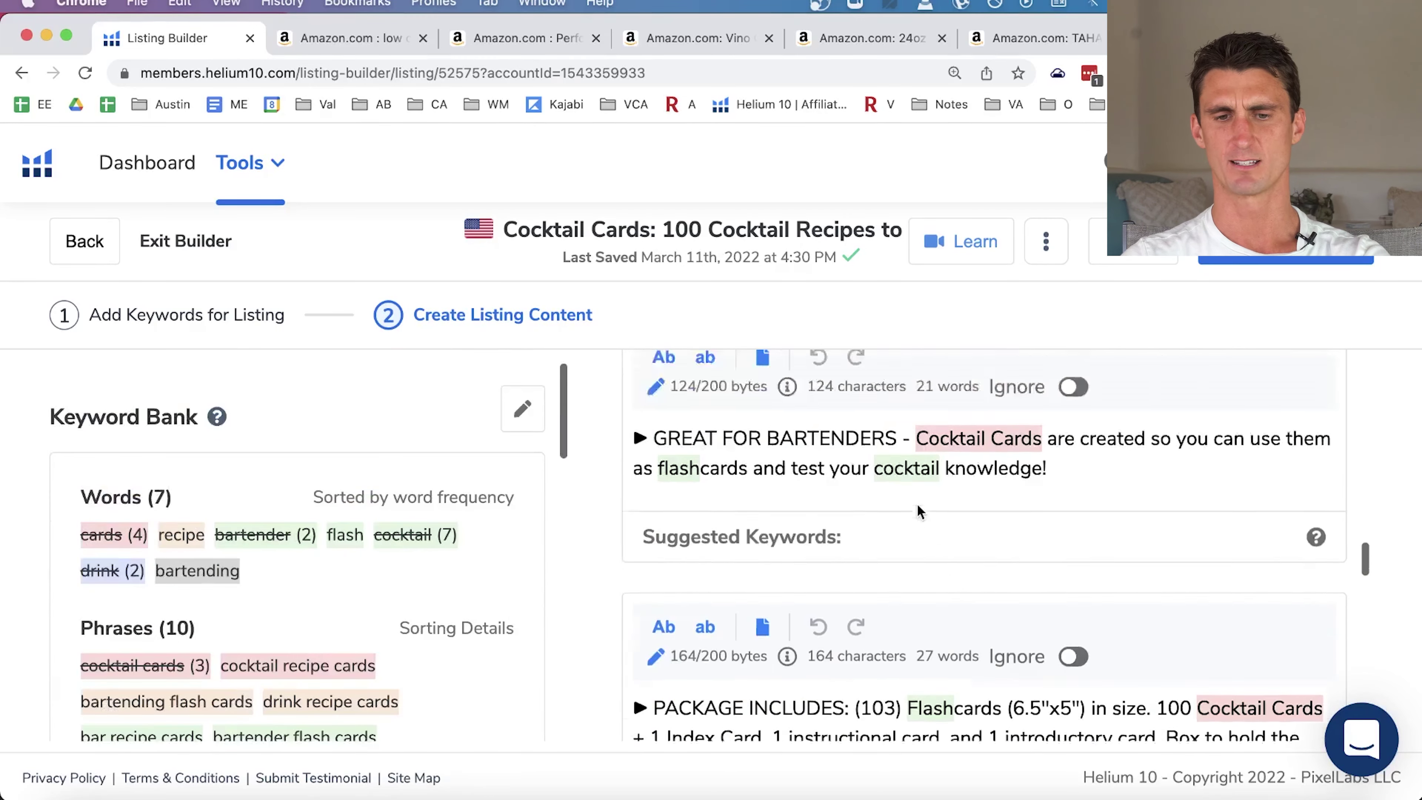
{"action": "scroll", "coordinate": [873, 501], "scroll_direction": "up", "scroll_amount": 1}
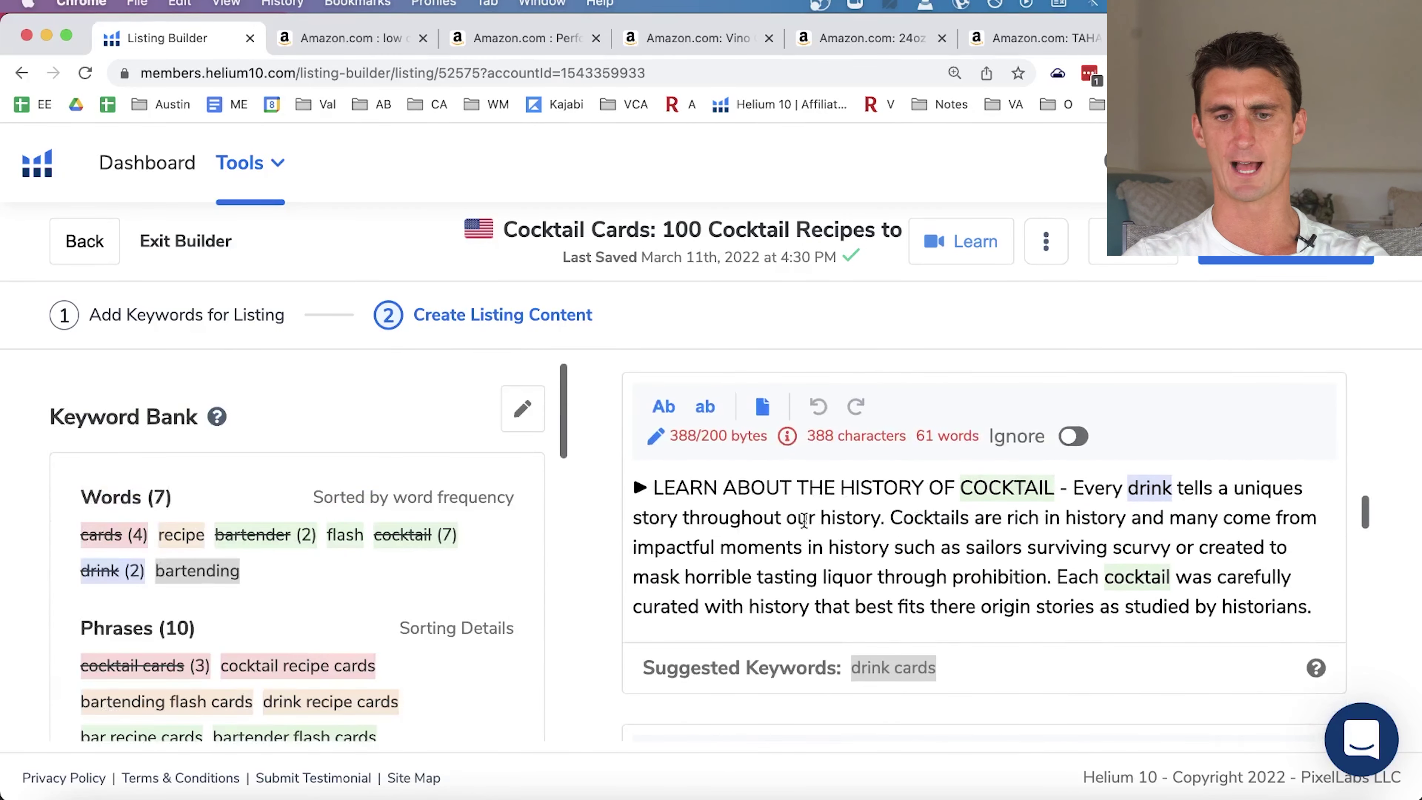
{"action": "scroll", "coordinate": [812, 510], "scroll_direction": "up", "scroll_amount": 5}
{"action": "scroll", "coordinate": [804, 521], "scroll_direction": "up", "scroll_amount": 10}
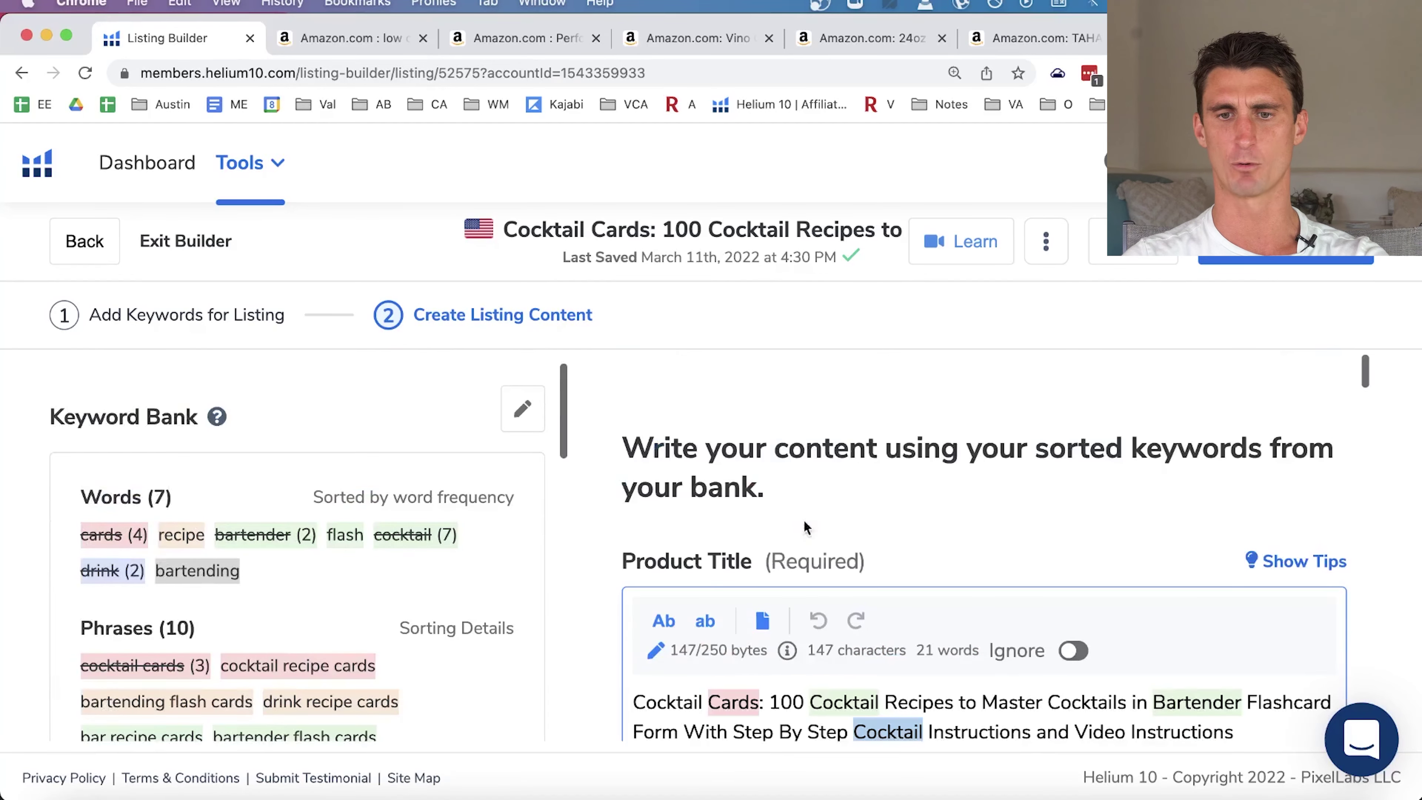
{"action": "scroll", "coordinate": [908, 524], "scroll_direction": "down", "scroll_amount": 5}
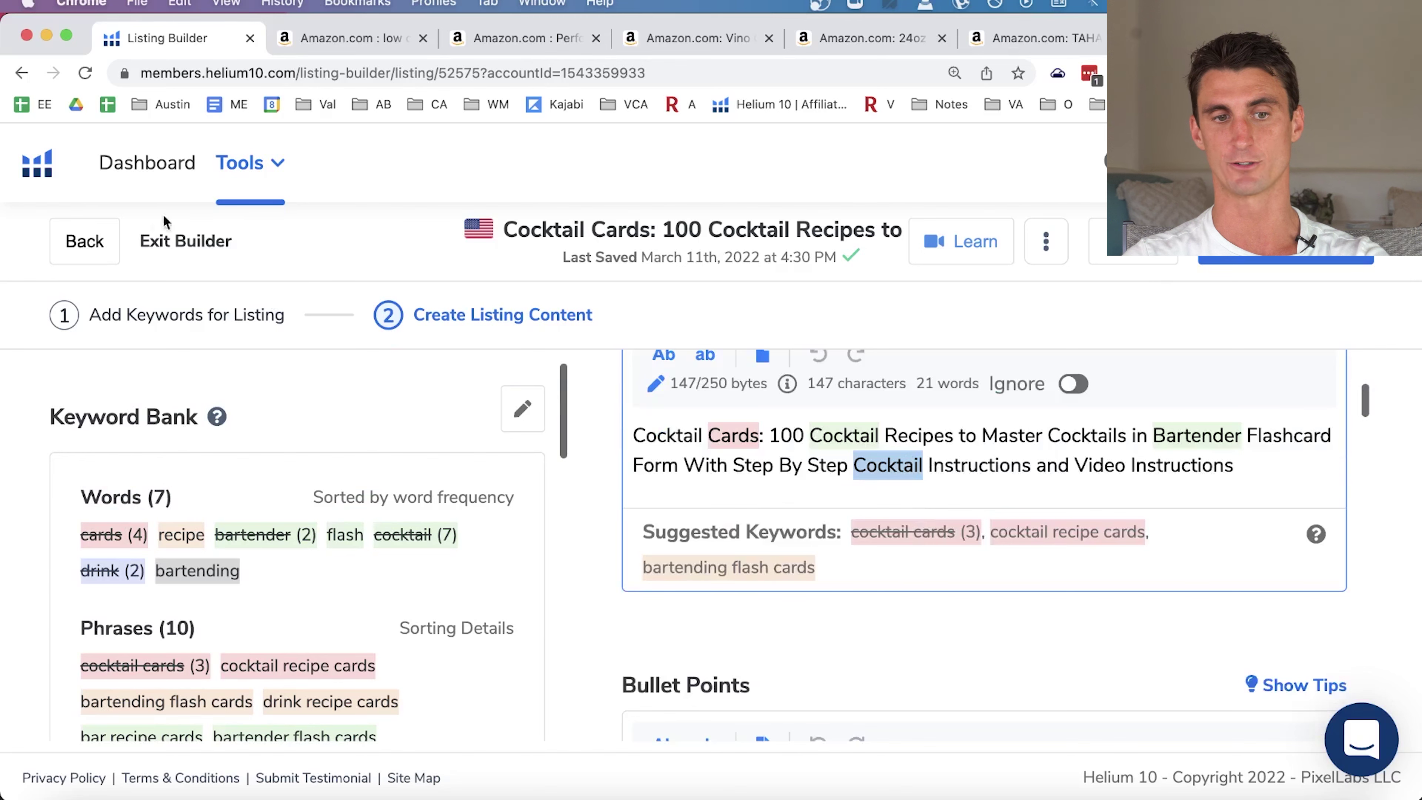
Open the Audience market feedback tool from the Listing Optimization group.
{"action": "left_click", "coordinate": [273, 164]}
{"action": "scroll", "coordinate": [588, 431], "scroll_direction": "down", "scroll_amount": 6}
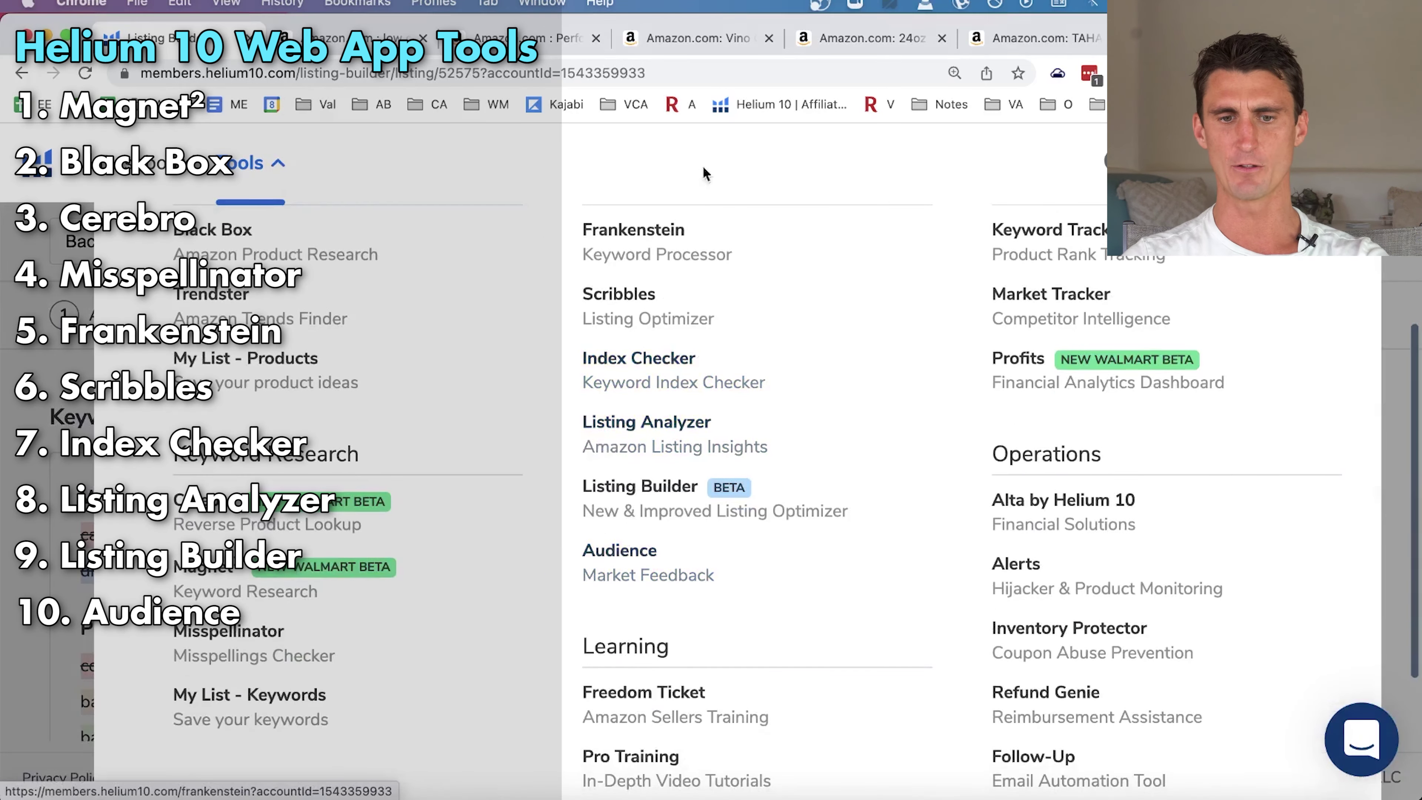
{"action": "scroll", "coordinate": [723, 545], "scroll_direction": "up", "scroll_amount": 1}
{"action": "scroll", "coordinate": [723, 545], "scroll_direction": "down", "scroll_amount": 1}
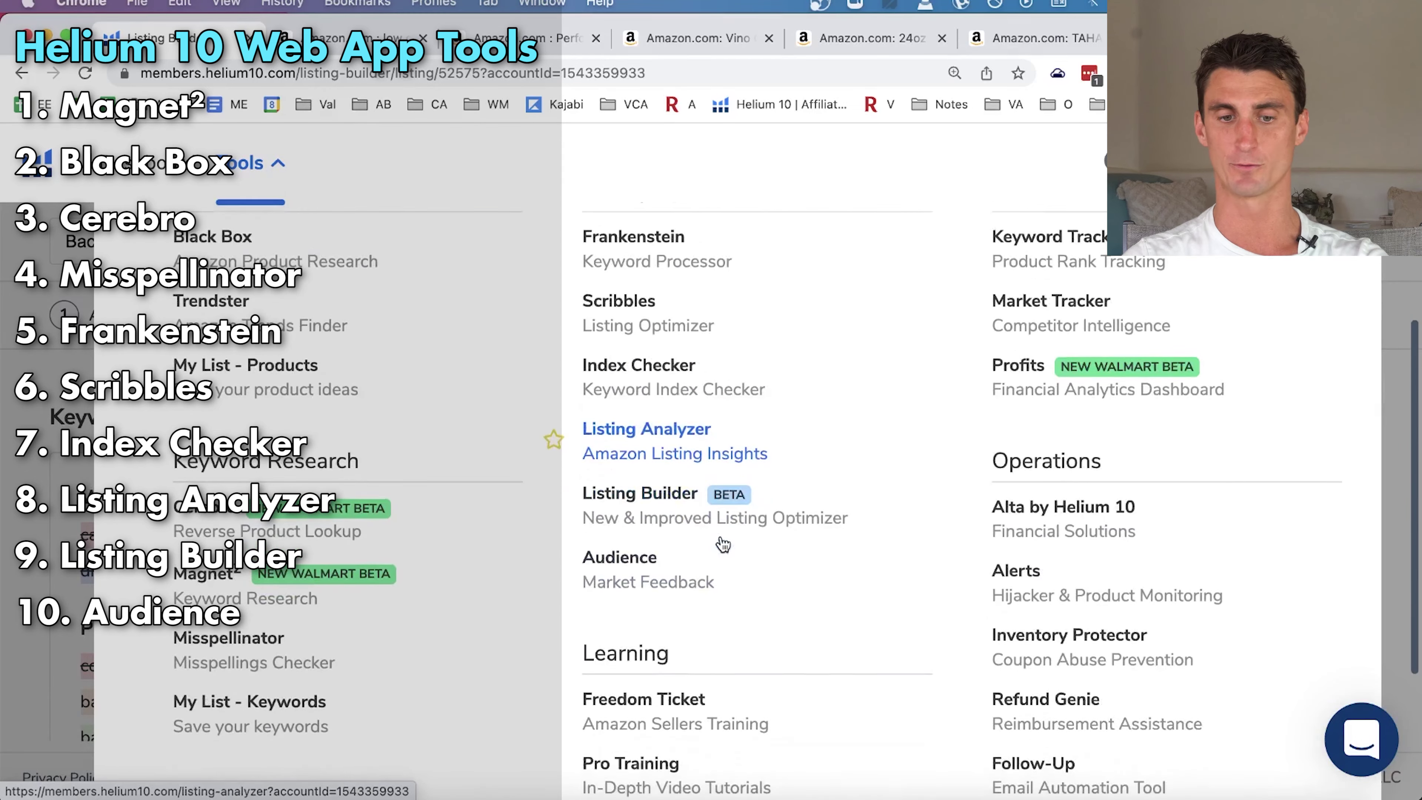
{"action": "left_click", "coordinate": [655, 577]}
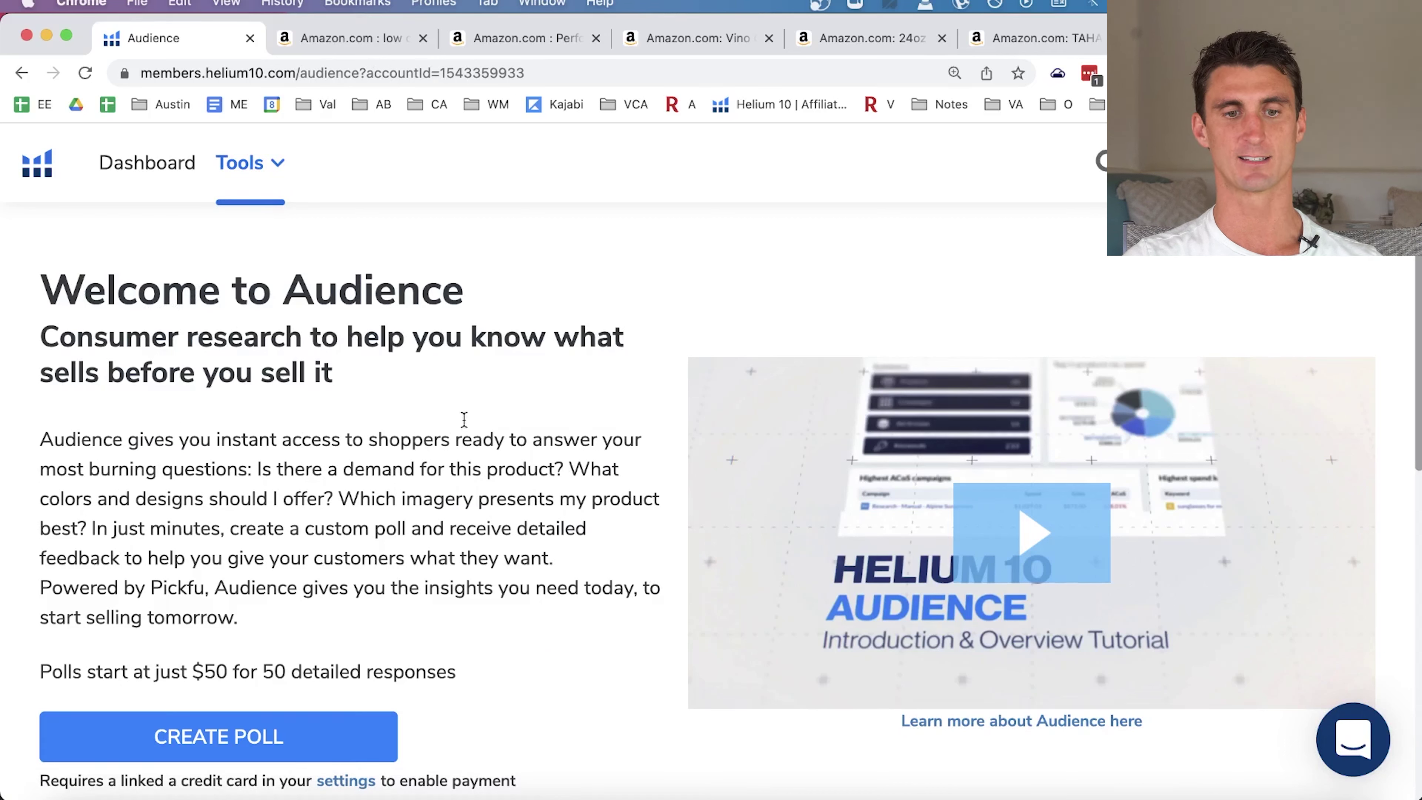
Review the Audience page, covering the poll pricing, the poll creation option and the Features section.
{"action": "scroll", "coordinate": [504, 399], "scroll_direction": "down", "scroll_amount": 3}
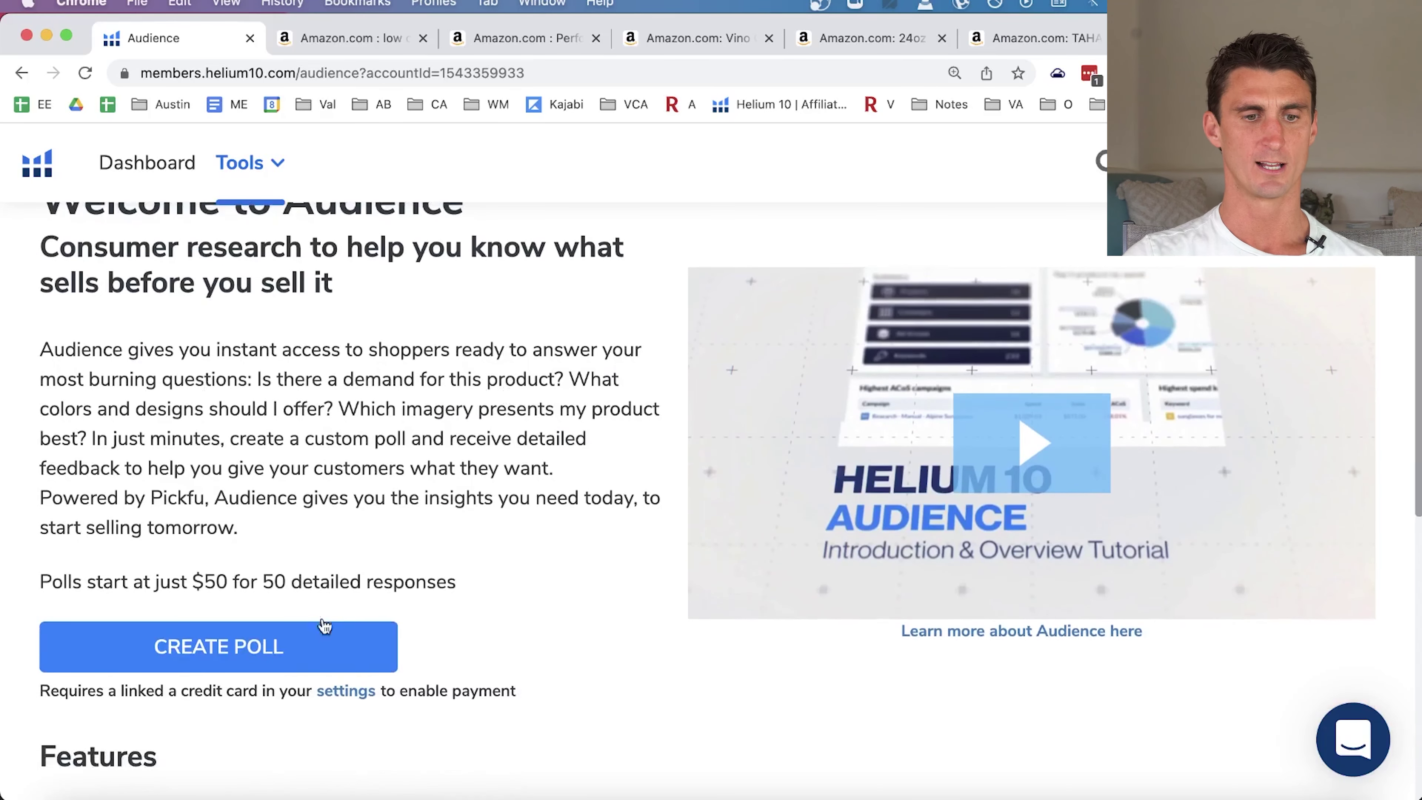
{"action": "triple_click", "coordinate": [113, 581]}
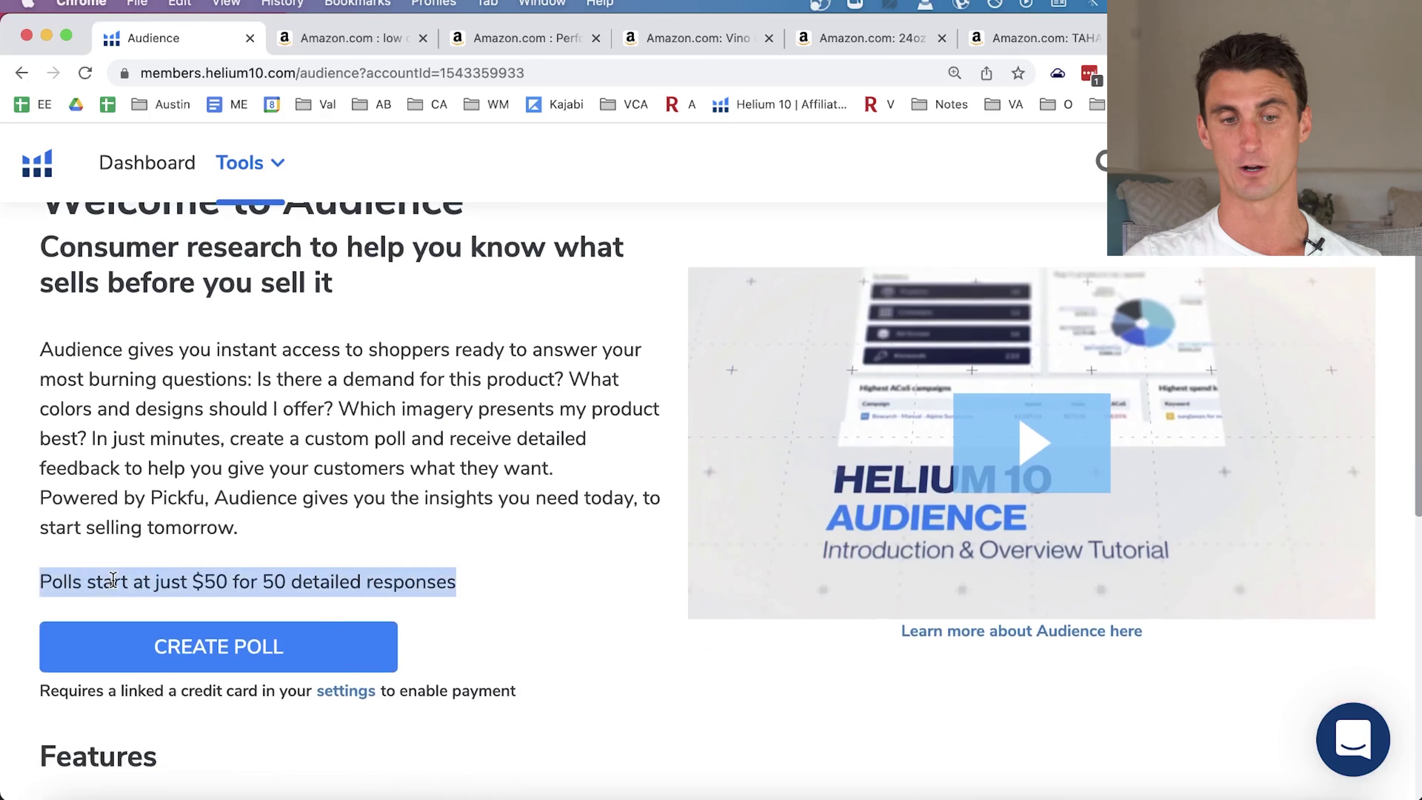
{"action": "triple_click", "coordinate": [373, 582]}
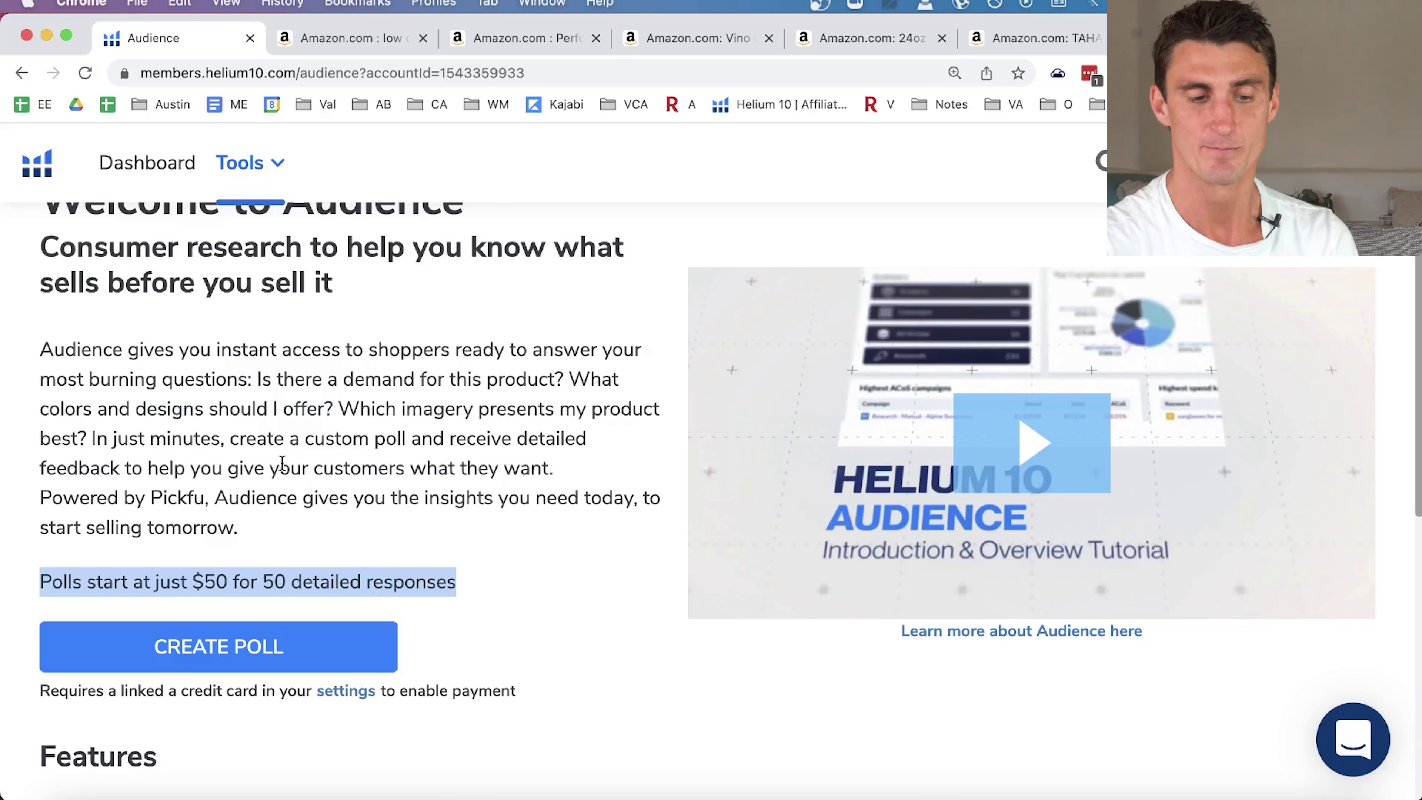
{"action": "left_click", "coordinate": [213, 464]}
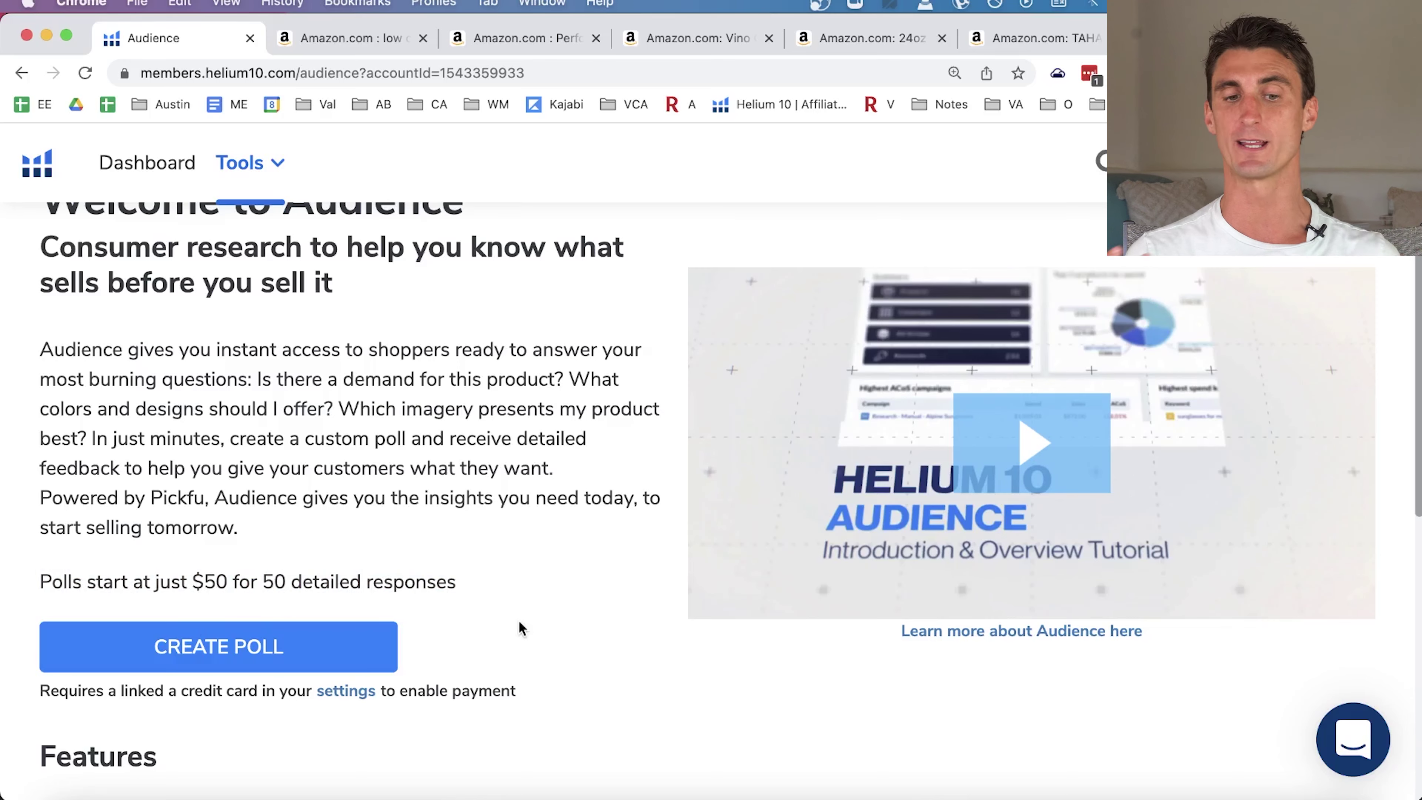
{"action": "scroll", "coordinate": [519, 630], "scroll_direction": "down", "scroll_amount": 7}
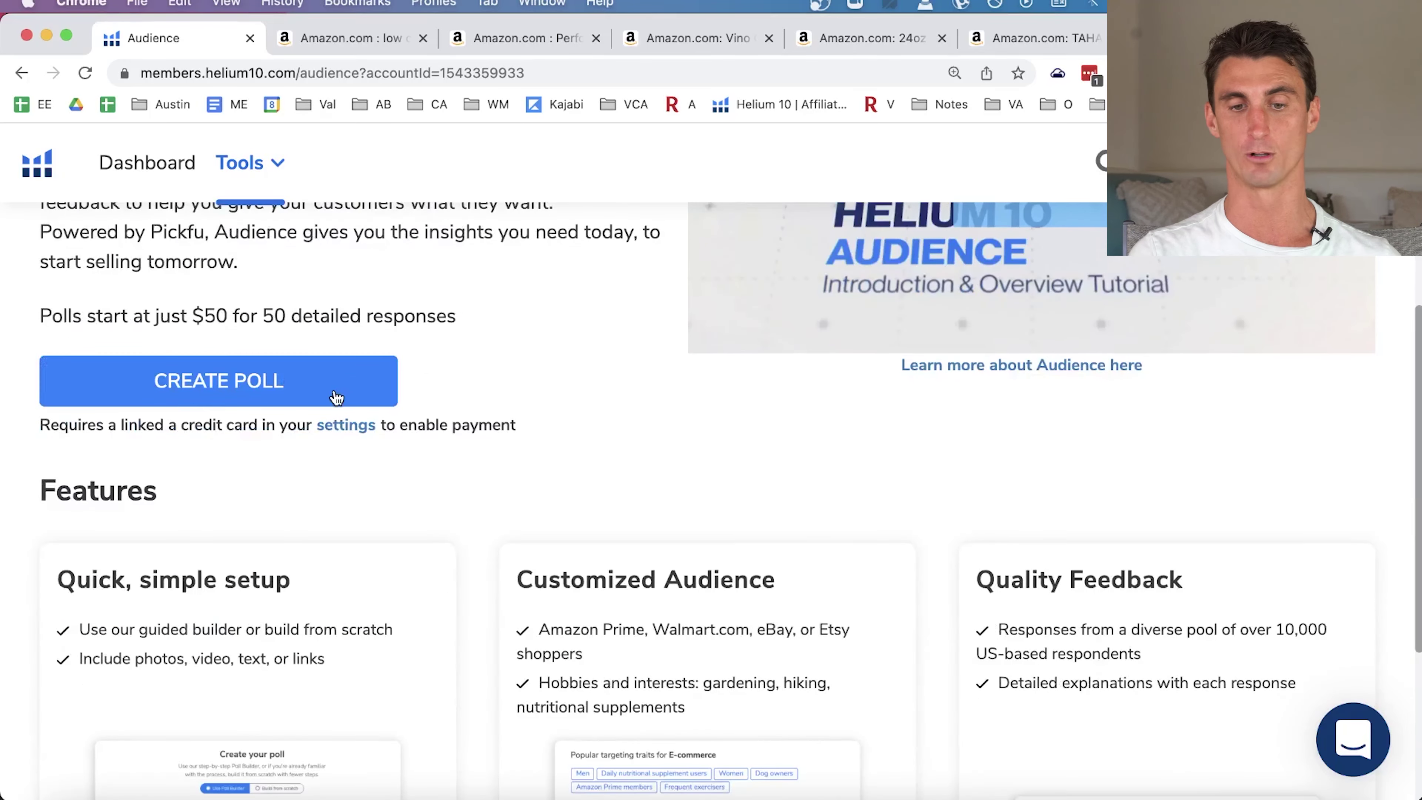
{"action": "scroll", "coordinate": [586, 532], "scroll_direction": "down", "scroll_amount": 4}
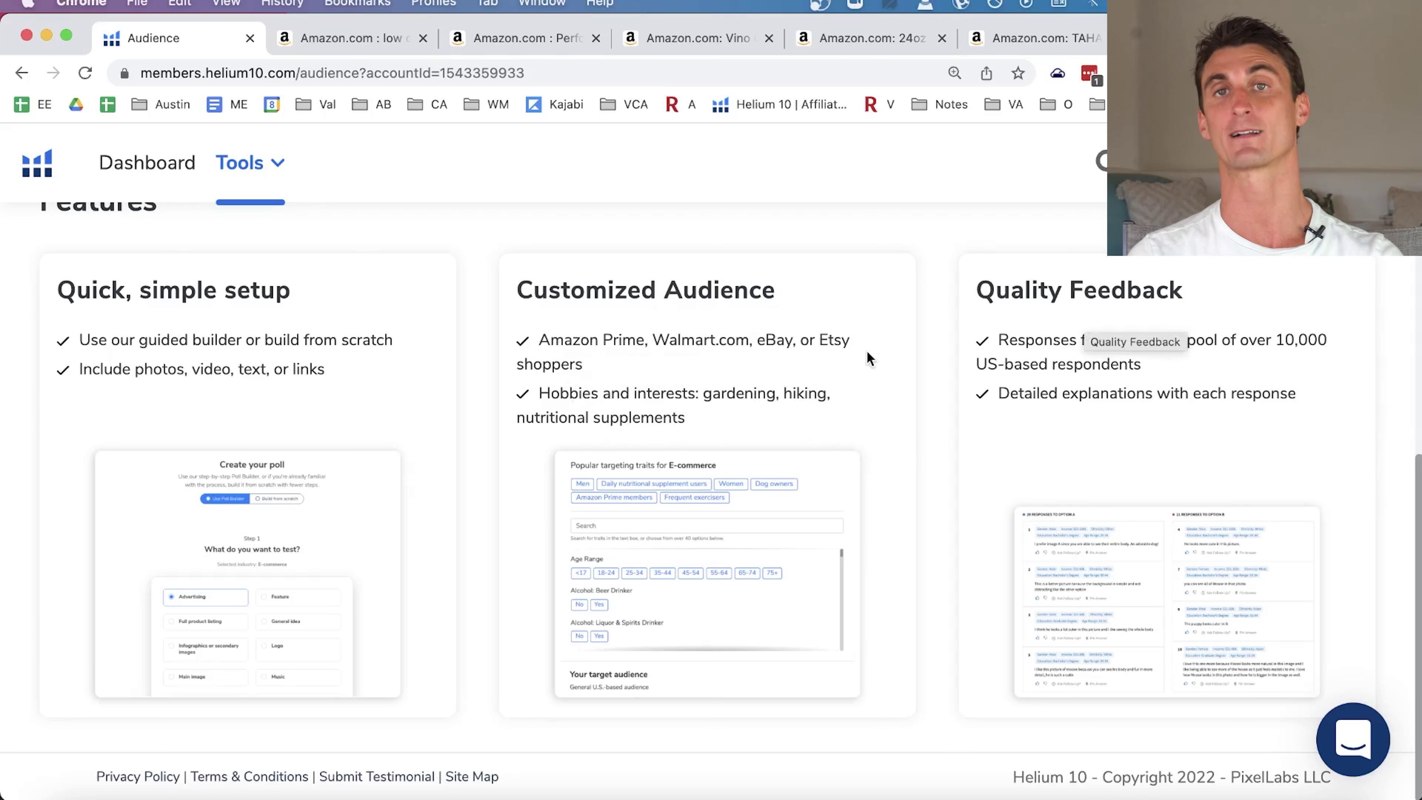
{"action": "scroll", "coordinate": [867, 353], "scroll_direction": "up", "scroll_amount": 10}
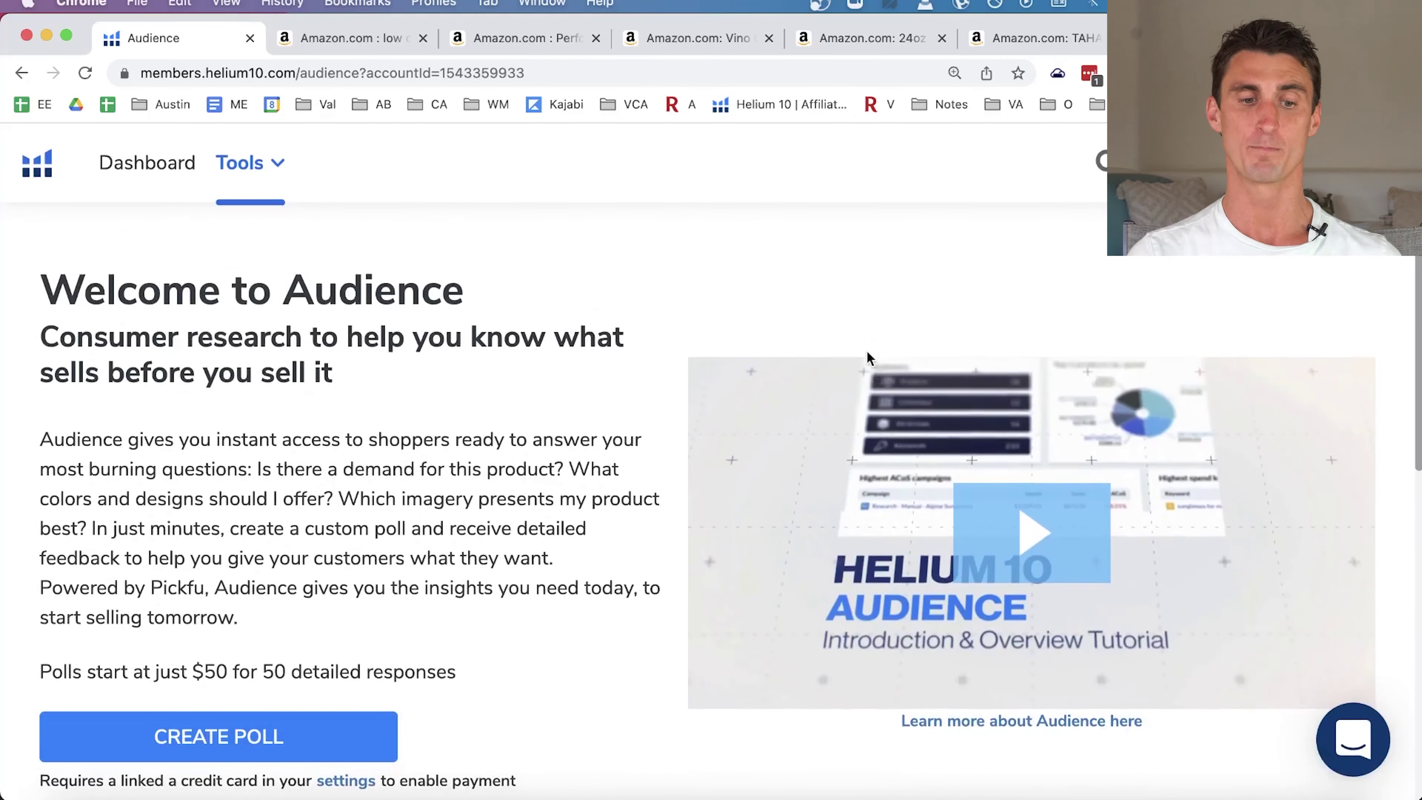
Look through the available tools and open Adtomic, the Amazon Advertising Platform, from the Marketing group.
{"action": "left_click", "coordinate": [277, 166]}
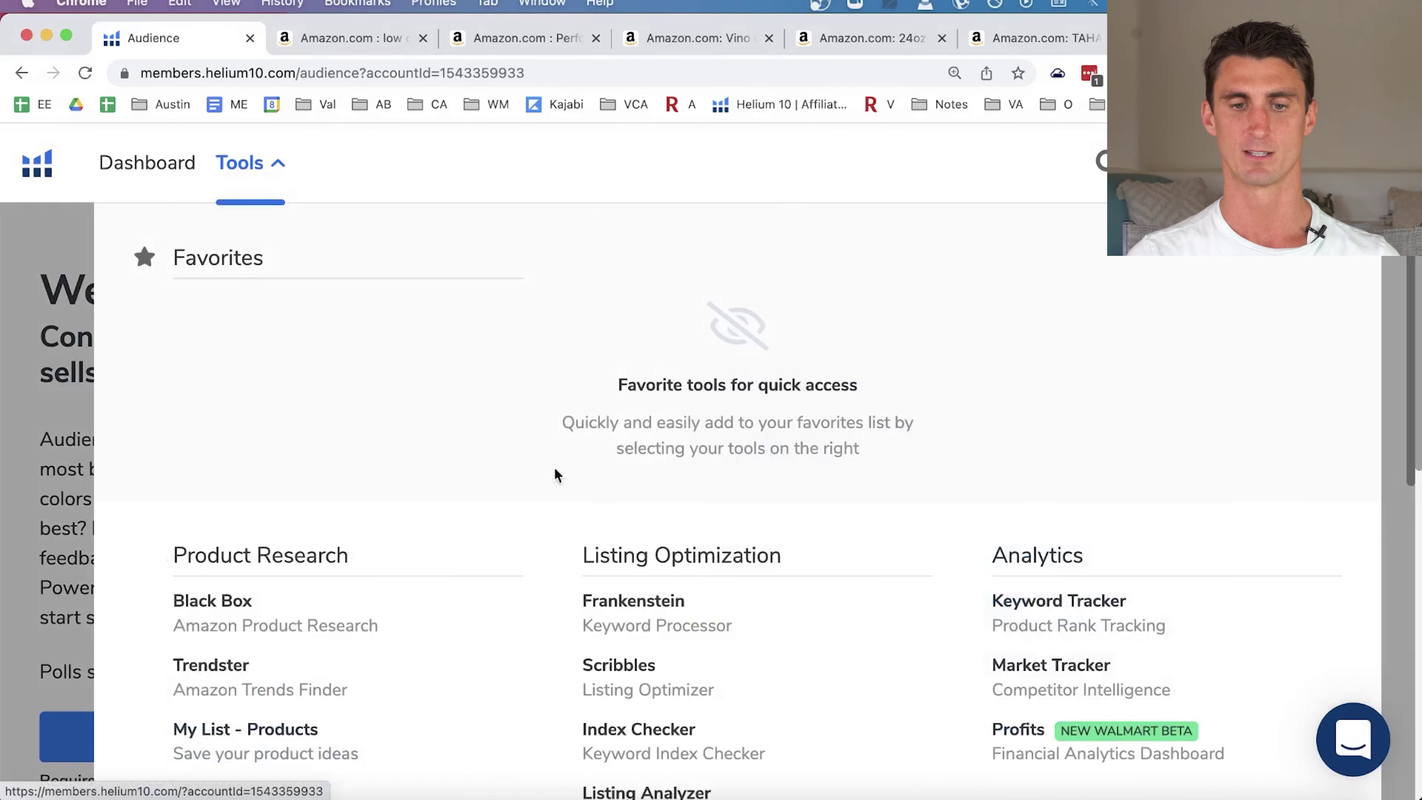
{"action": "scroll", "coordinate": [580, 493], "scroll_direction": "down", "scroll_amount": 8}
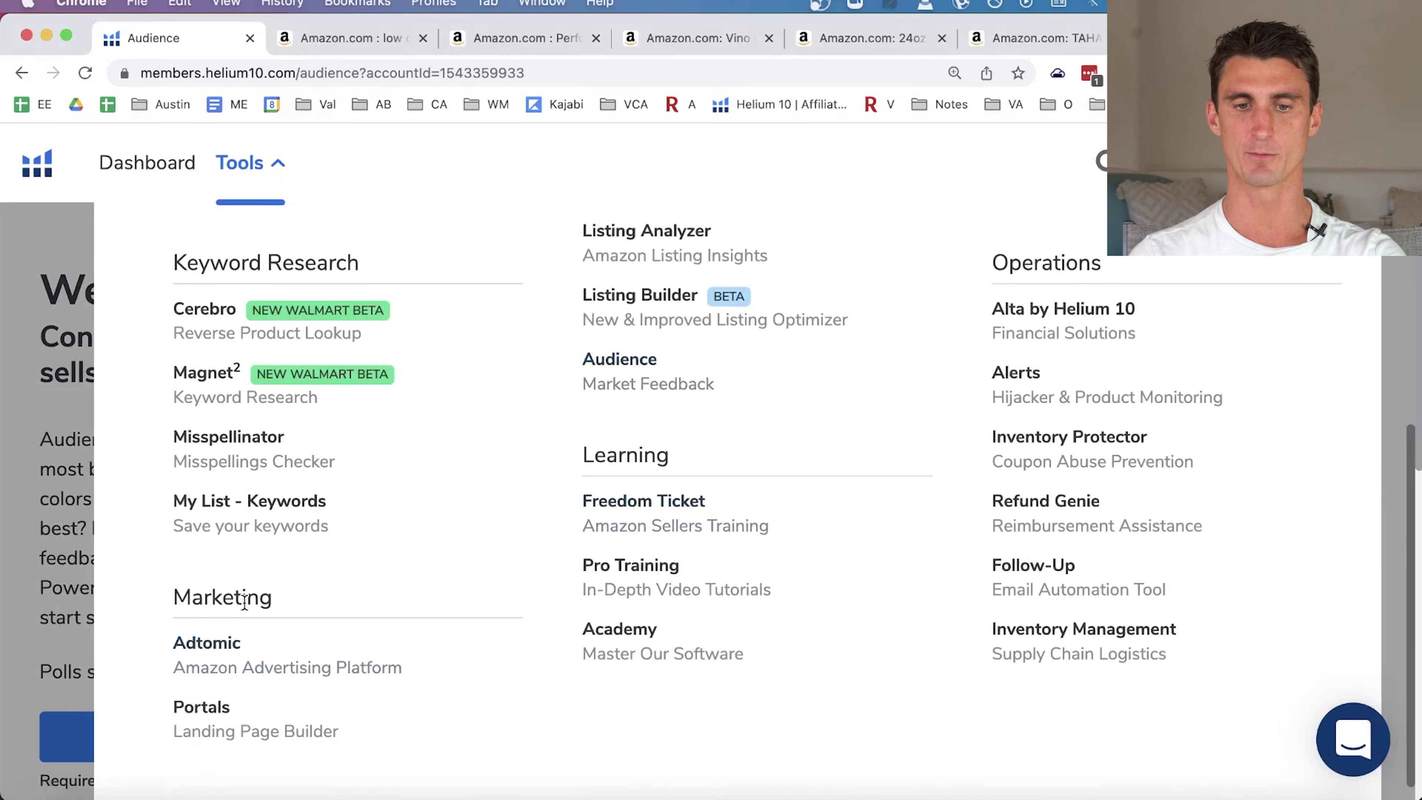
{"action": "scroll", "coordinate": [817, 442], "scroll_direction": "up", "scroll_amount": 5}
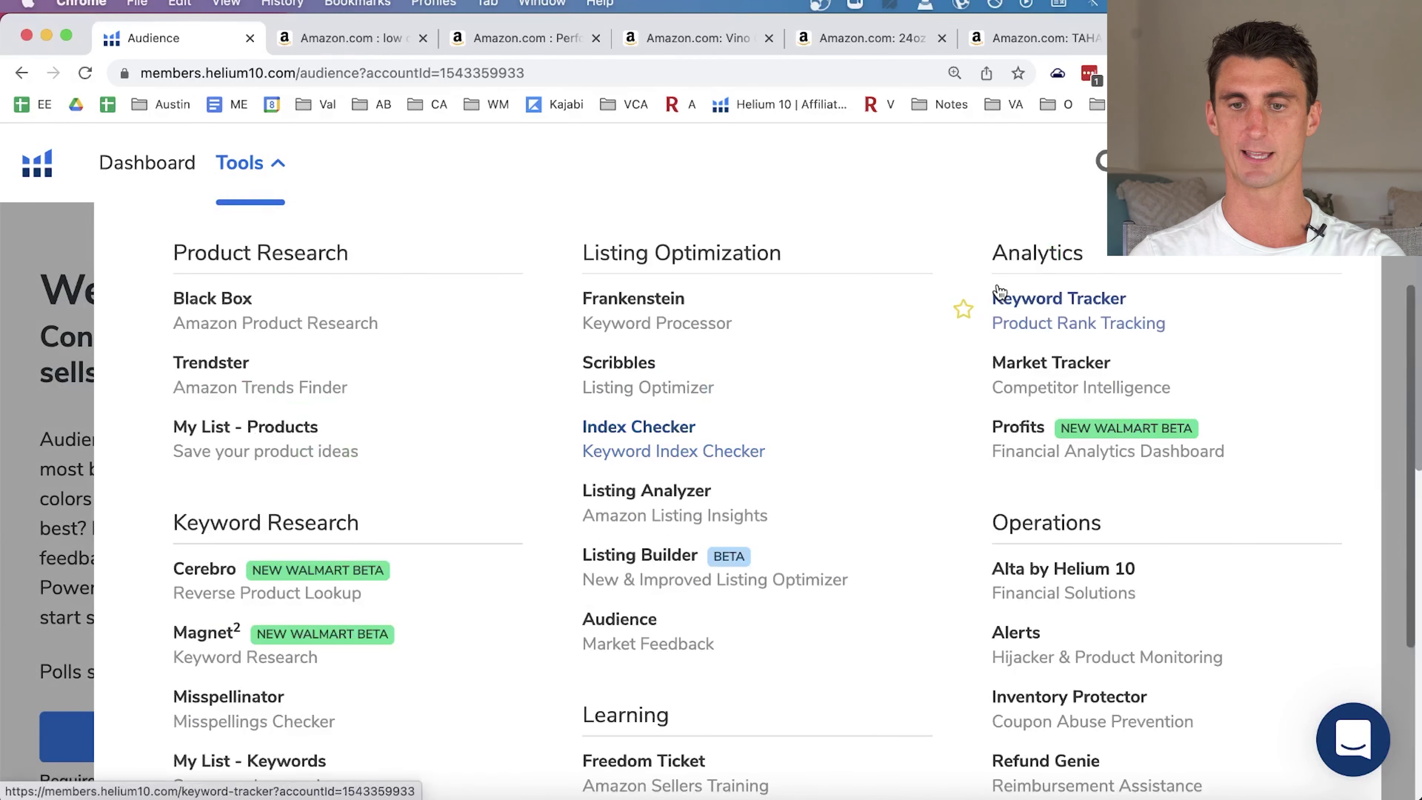
{"action": "scroll", "coordinate": [730, 702], "scroll_direction": "down", "scroll_amount": 5}
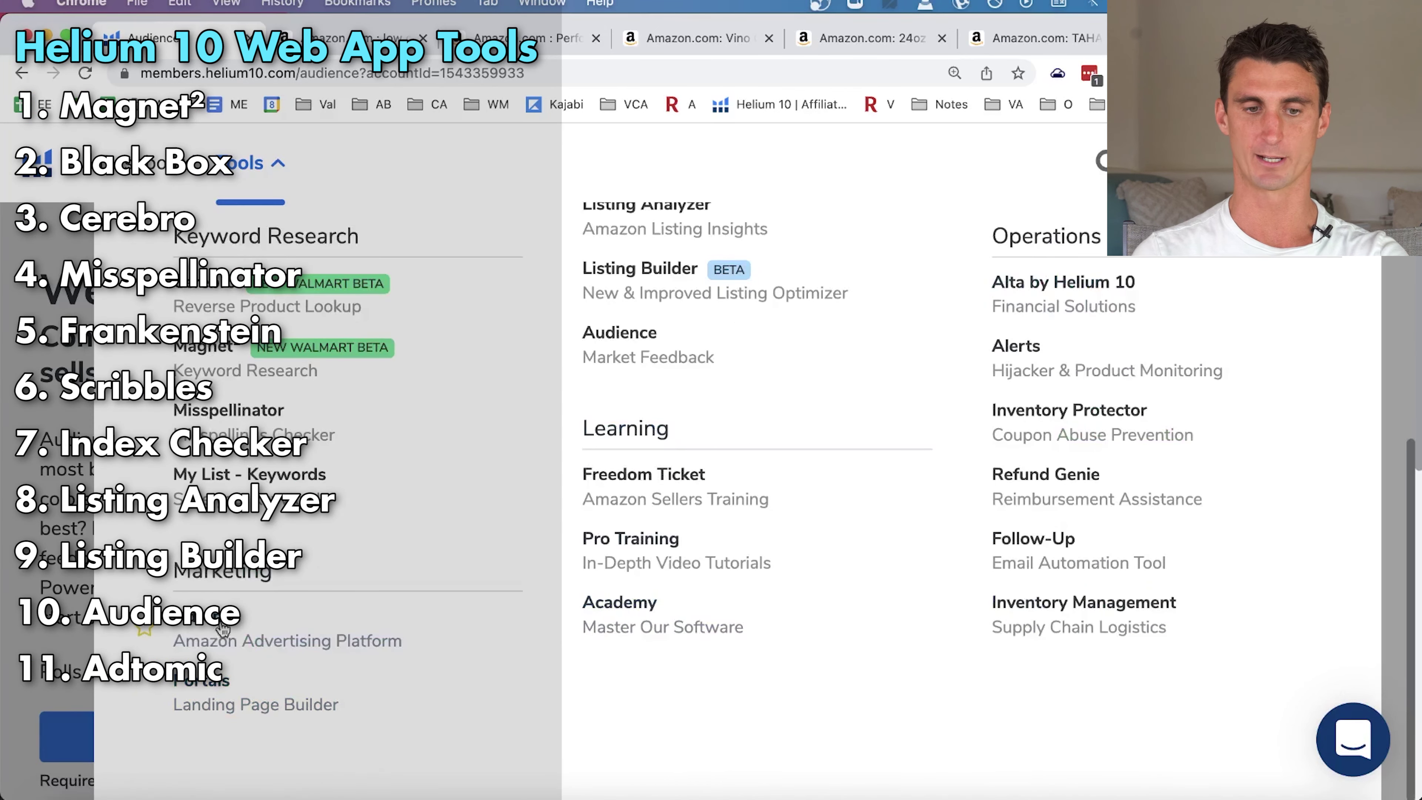
{"action": "left_click", "coordinate": [200, 631]}
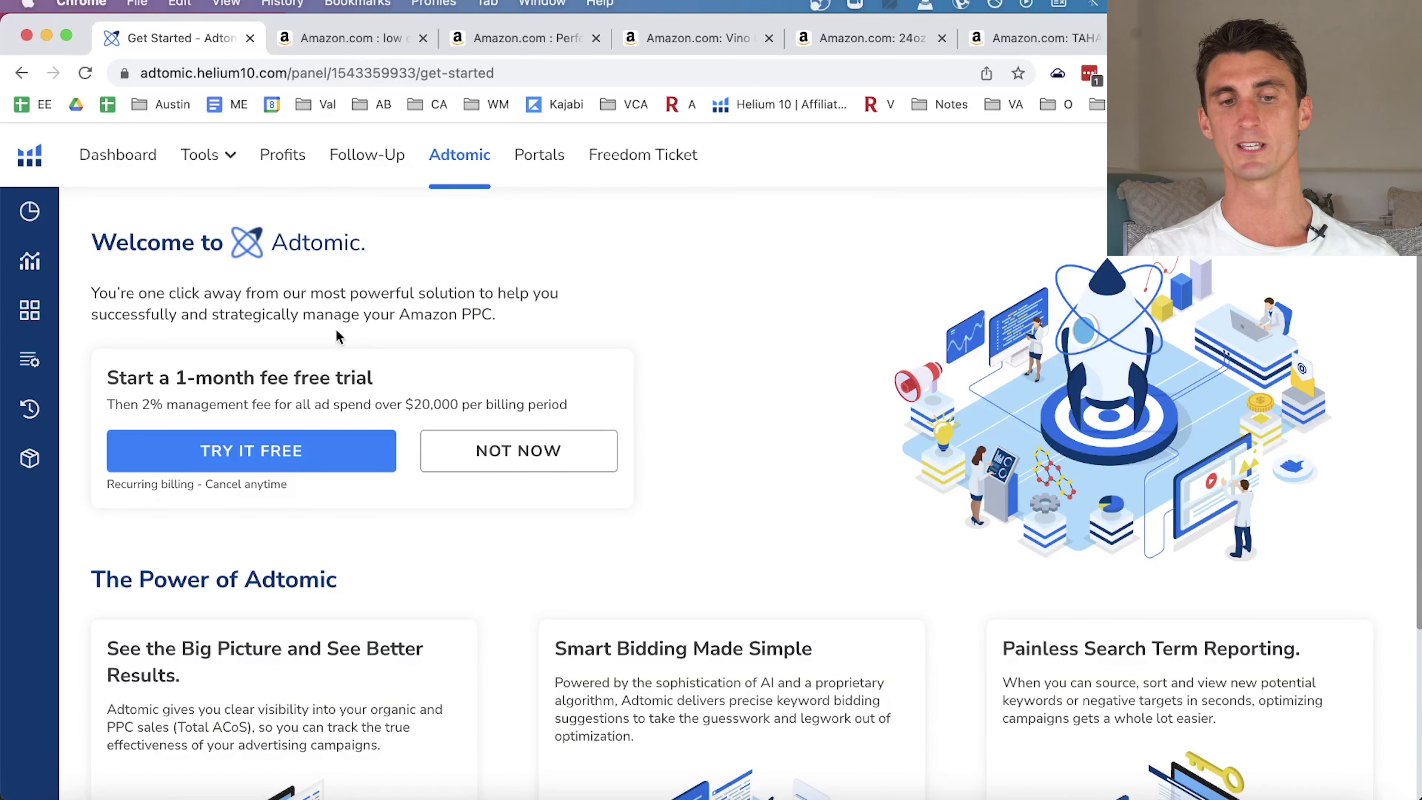
Review Adtomic's free trial offer, its management fee terms and the features under The Power of Adtomic.
{"action": "triple_click", "coordinate": [307, 375]}
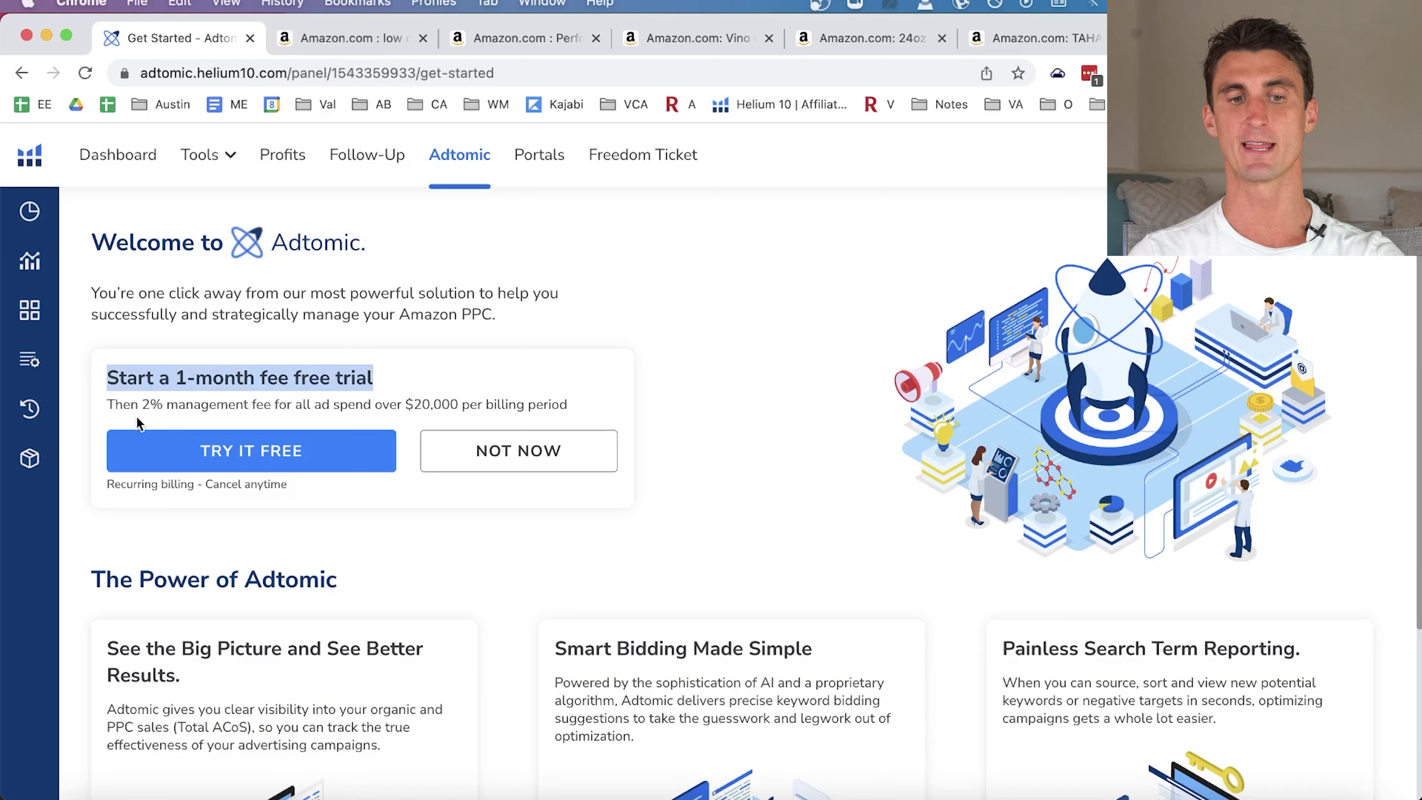
{"action": "left_click", "coordinate": [151, 410]}
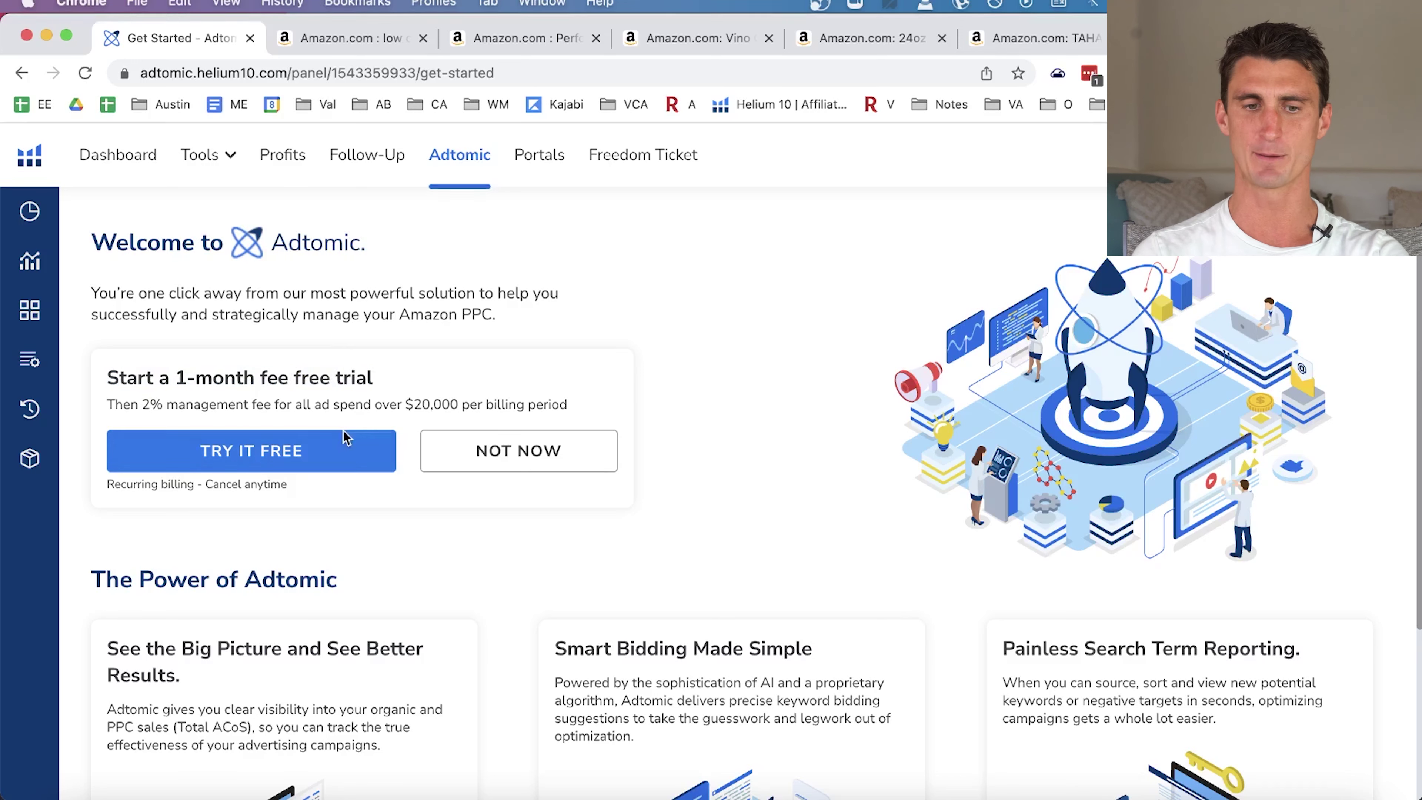
{"action": "scroll", "coordinate": [634, 354], "scroll_direction": "down", "scroll_amount": 2}
{"action": "scroll", "coordinate": [634, 354], "scroll_direction": "down", "scroll_amount": 3}
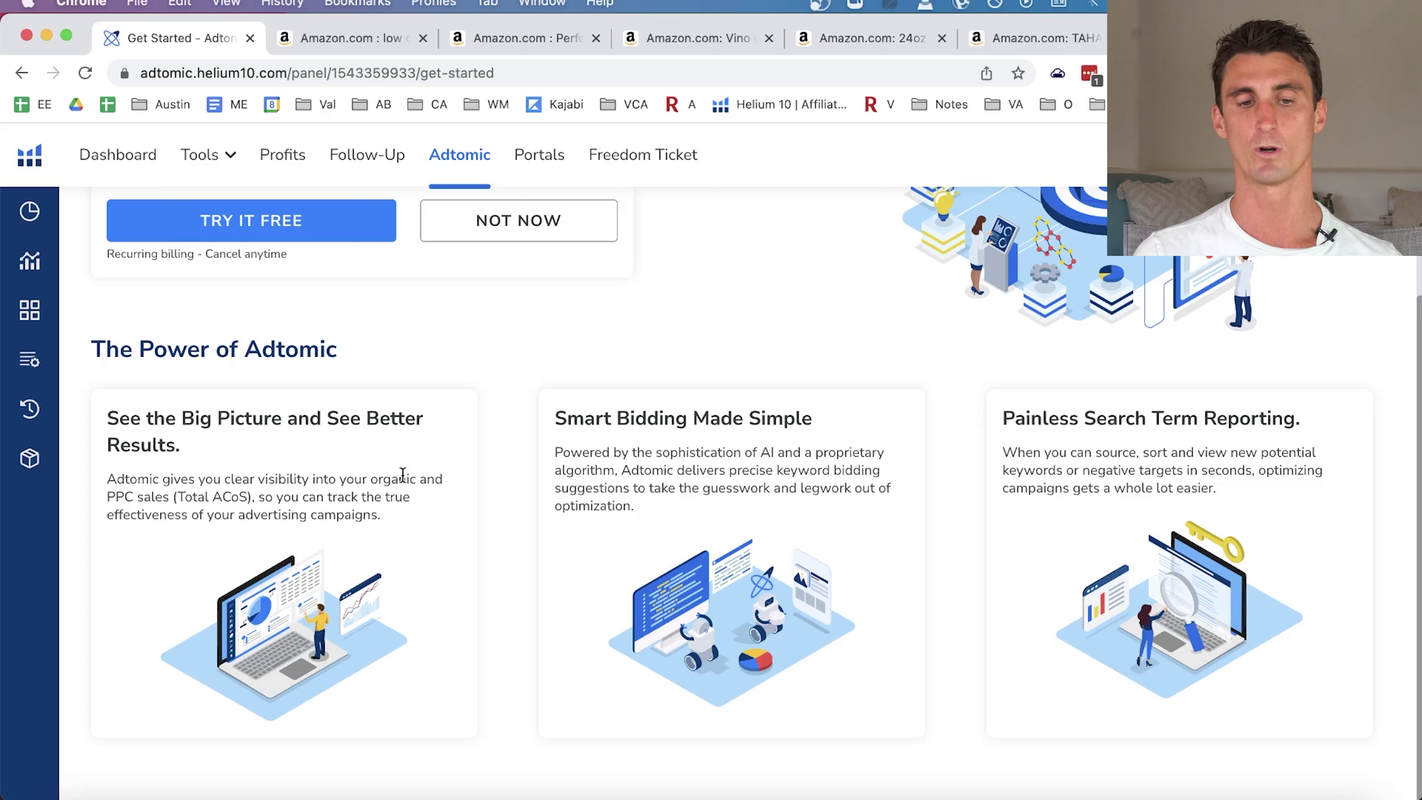
Examine Adtomic's Smart Bidding Made Simple and Painless Search Term Reporting feature descriptions.
{"action": "triple_click", "coordinate": [689, 411]}
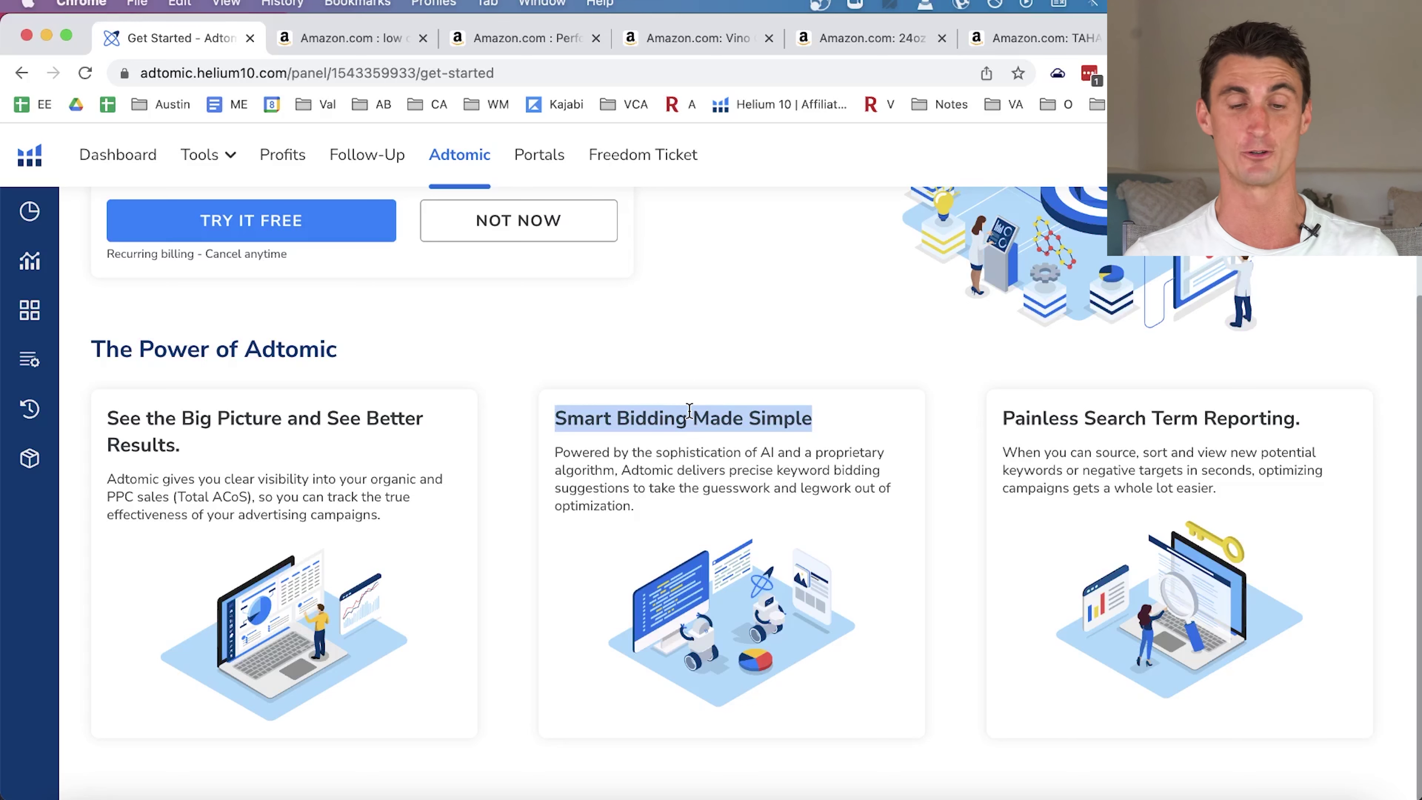
{"action": "triple_click", "coordinate": [726, 418]}
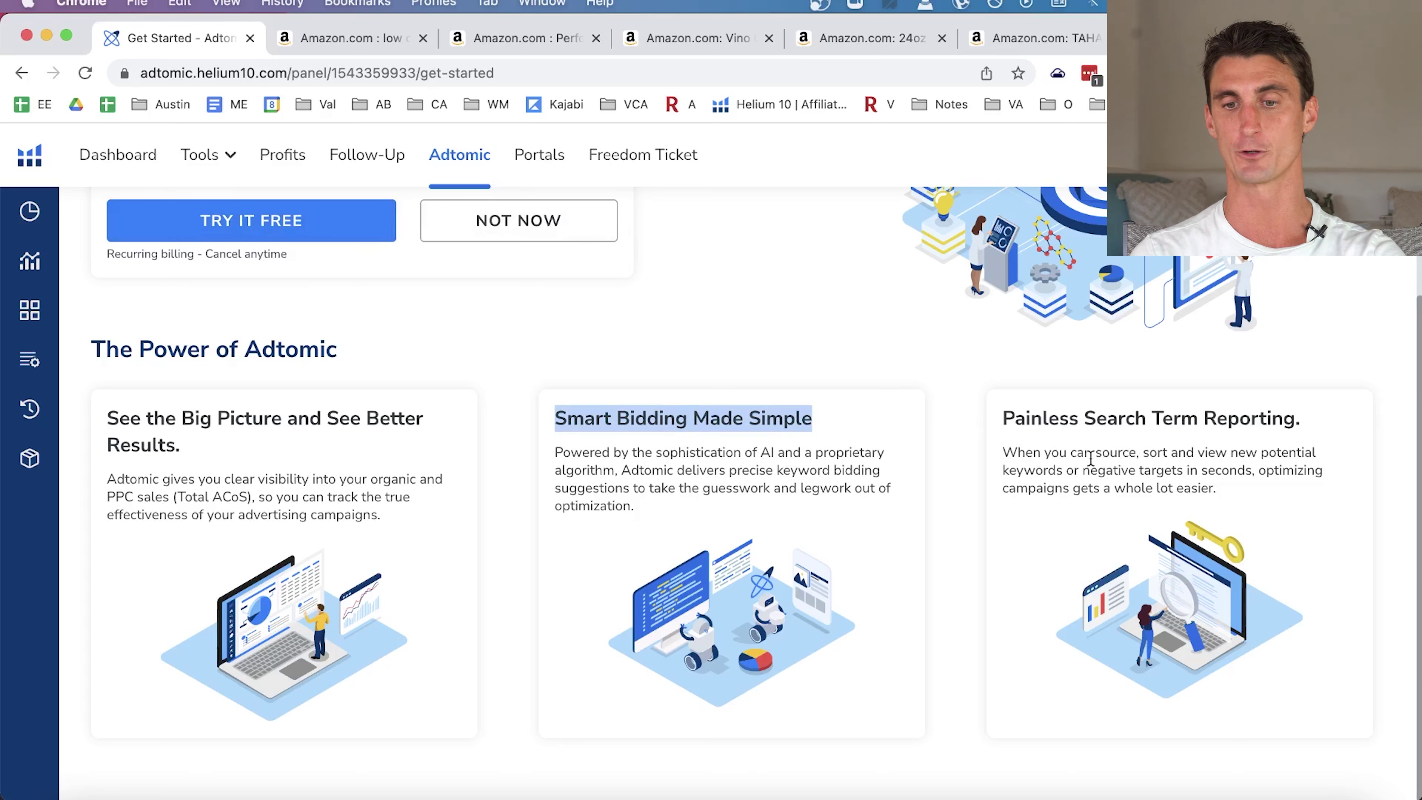
{"action": "double_click", "coordinate": [1085, 421]}
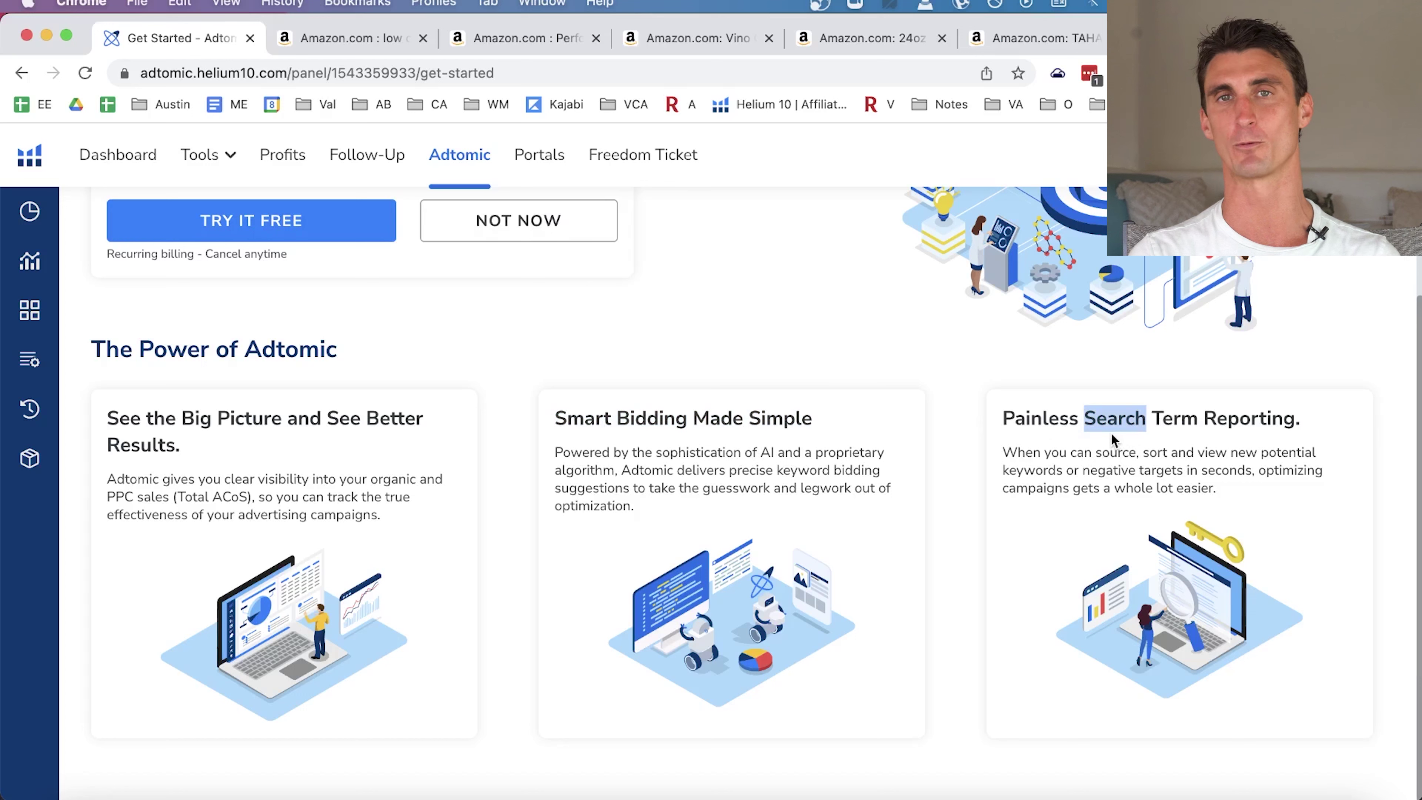
{"action": "triple_click", "coordinate": [1128, 472]}
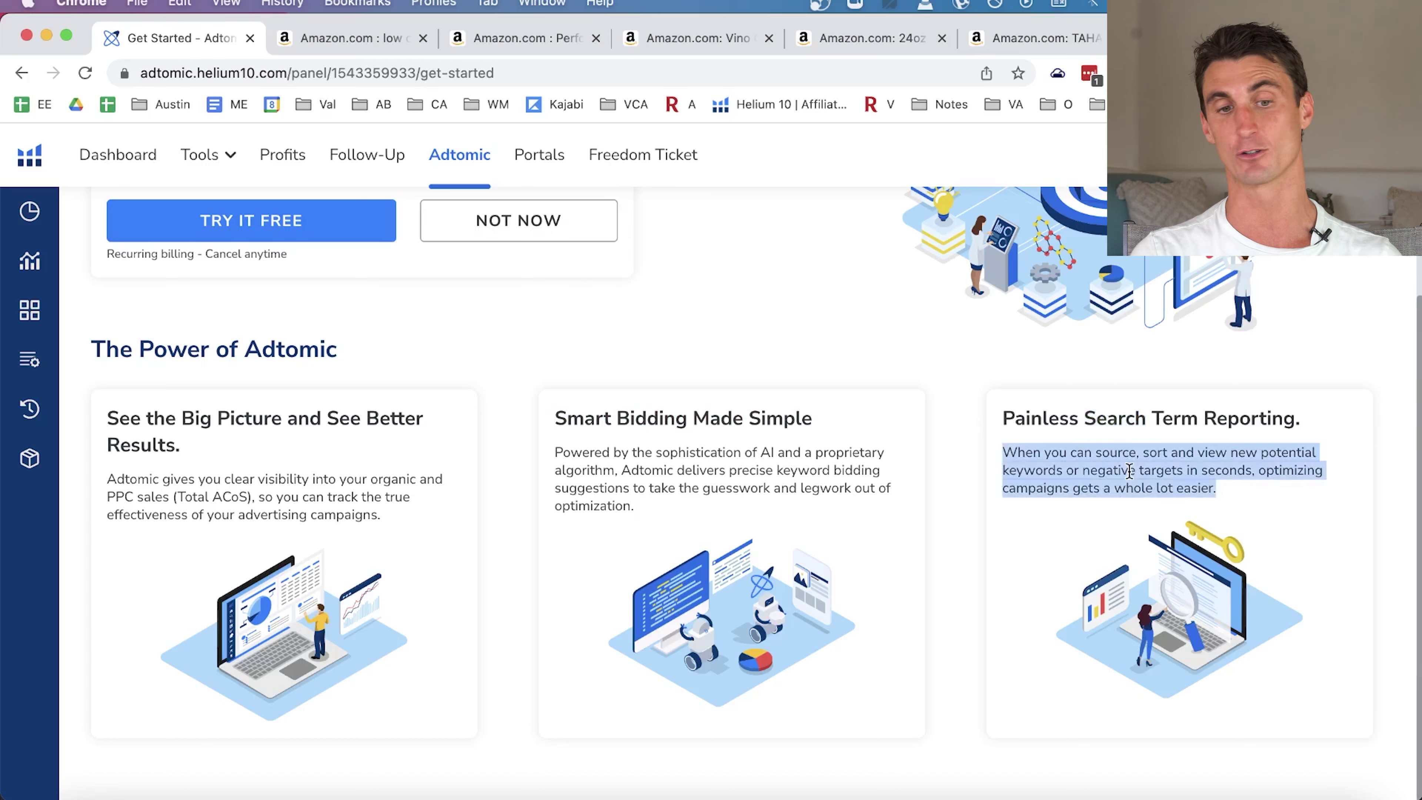
Open the Portals landing page builder from the Marketing group of tools.
{"action": "scroll", "coordinate": [1129, 472], "scroll_direction": "up", "scroll_amount": 5}
{"action": "left_click", "coordinate": [207, 155]}
{"action": "scroll", "coordinate": [561, 540], "scroll_direction": "down", "scroll_amount": 2}
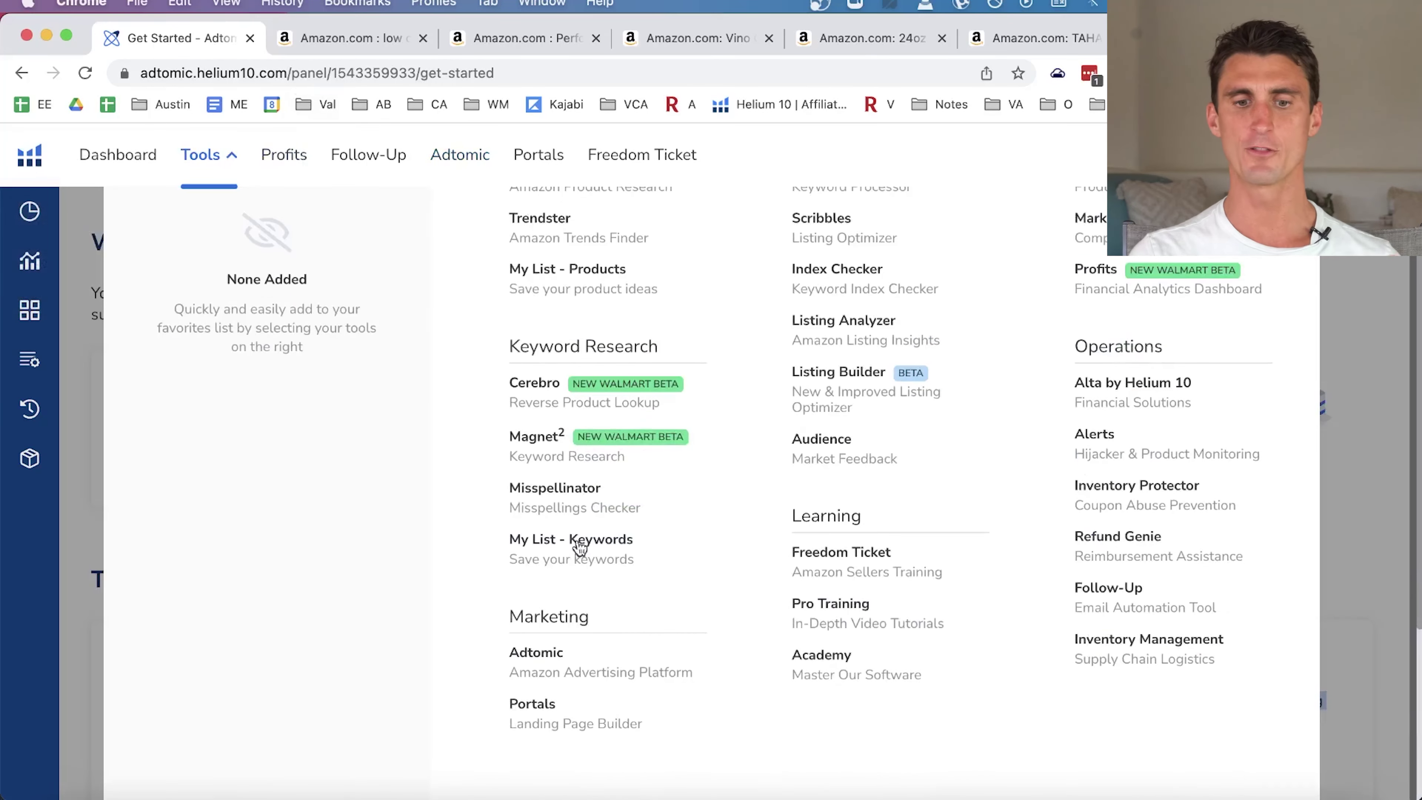
{"action": "left_click", "coordinate": [541, 715]}
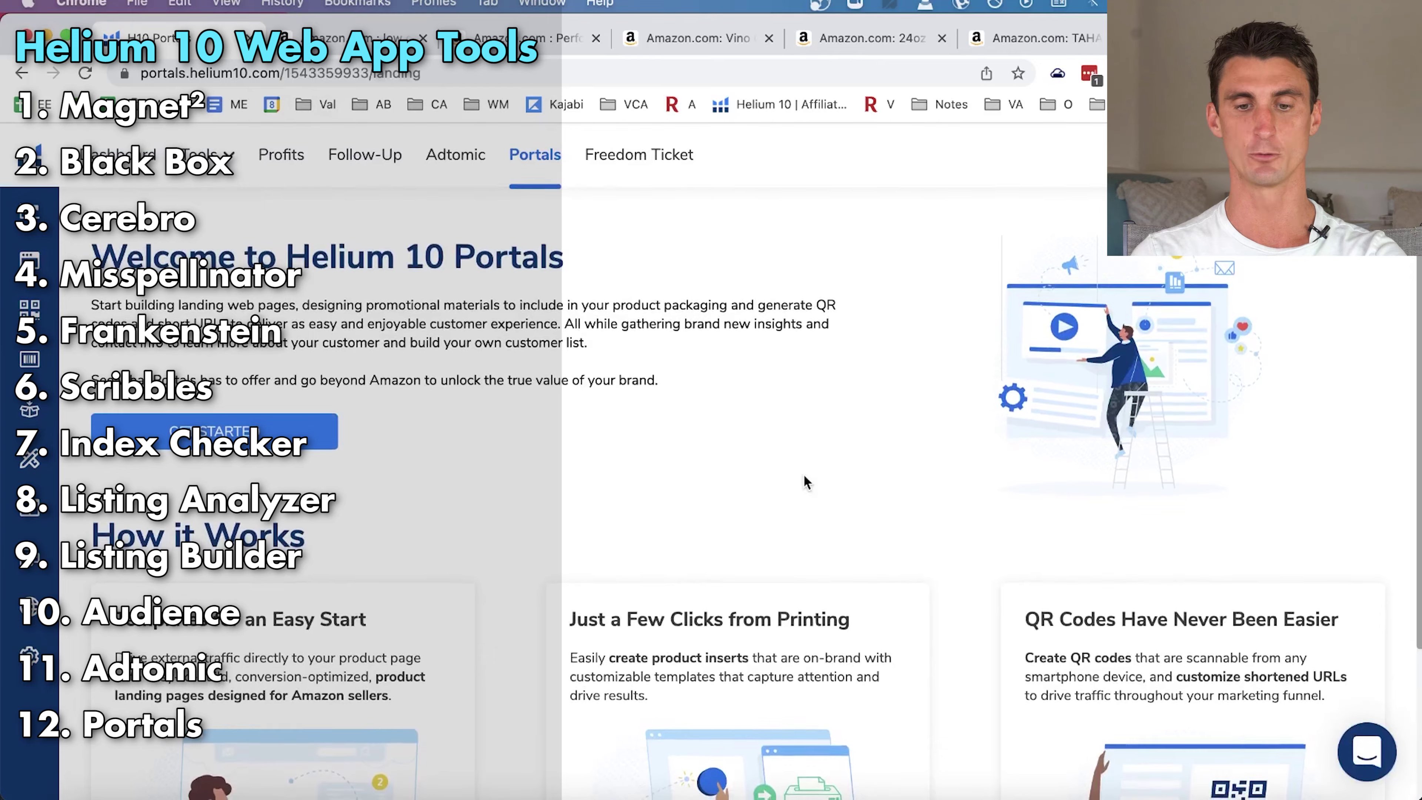
Review Portals' How it Works section, covering the landing page templates, printable product inserts and QR codes.
{"action": "scroll", "coordinate": [804, 475], "scroll_direction": "down", "scroll_amount": 3}
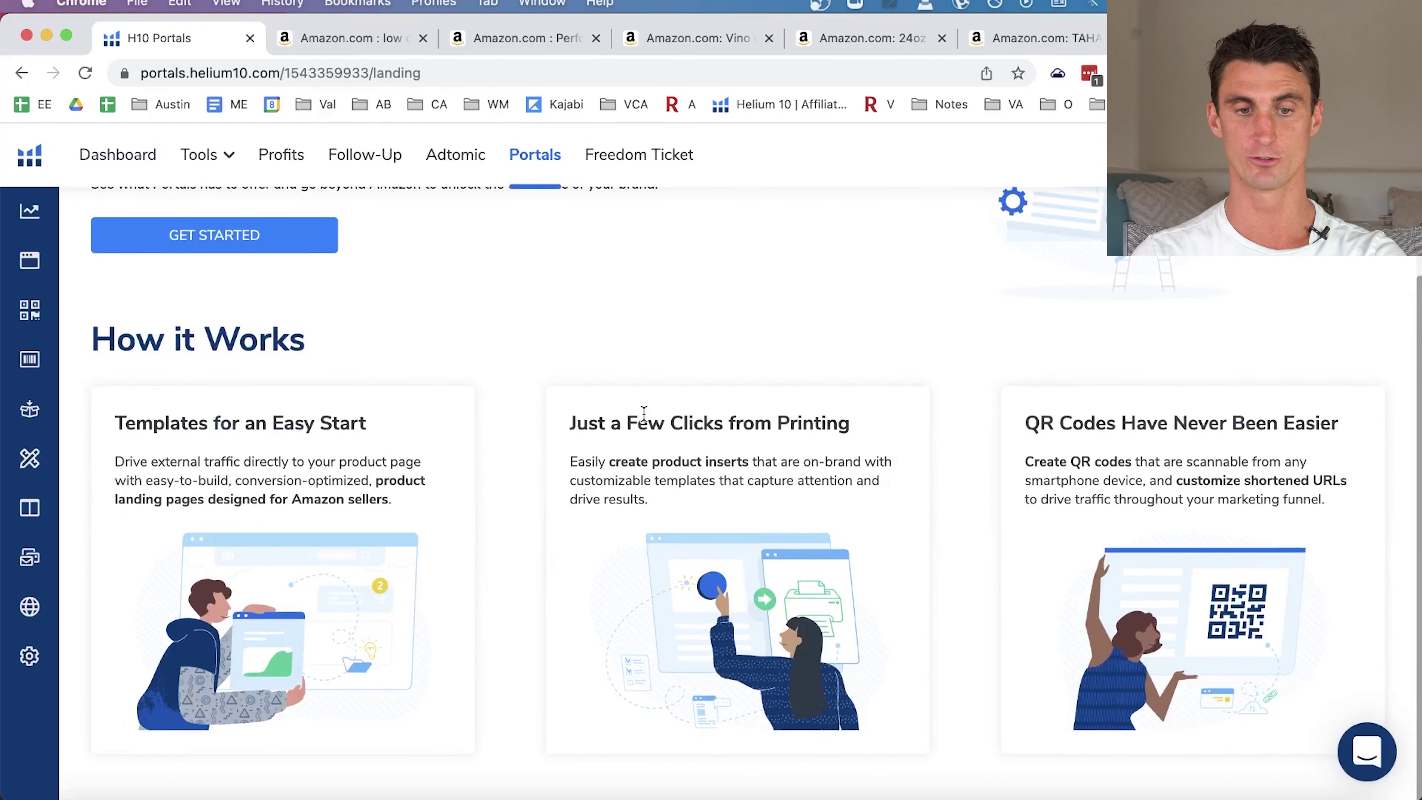
{"action": "triple_click", "coordinate": [612, 424]}
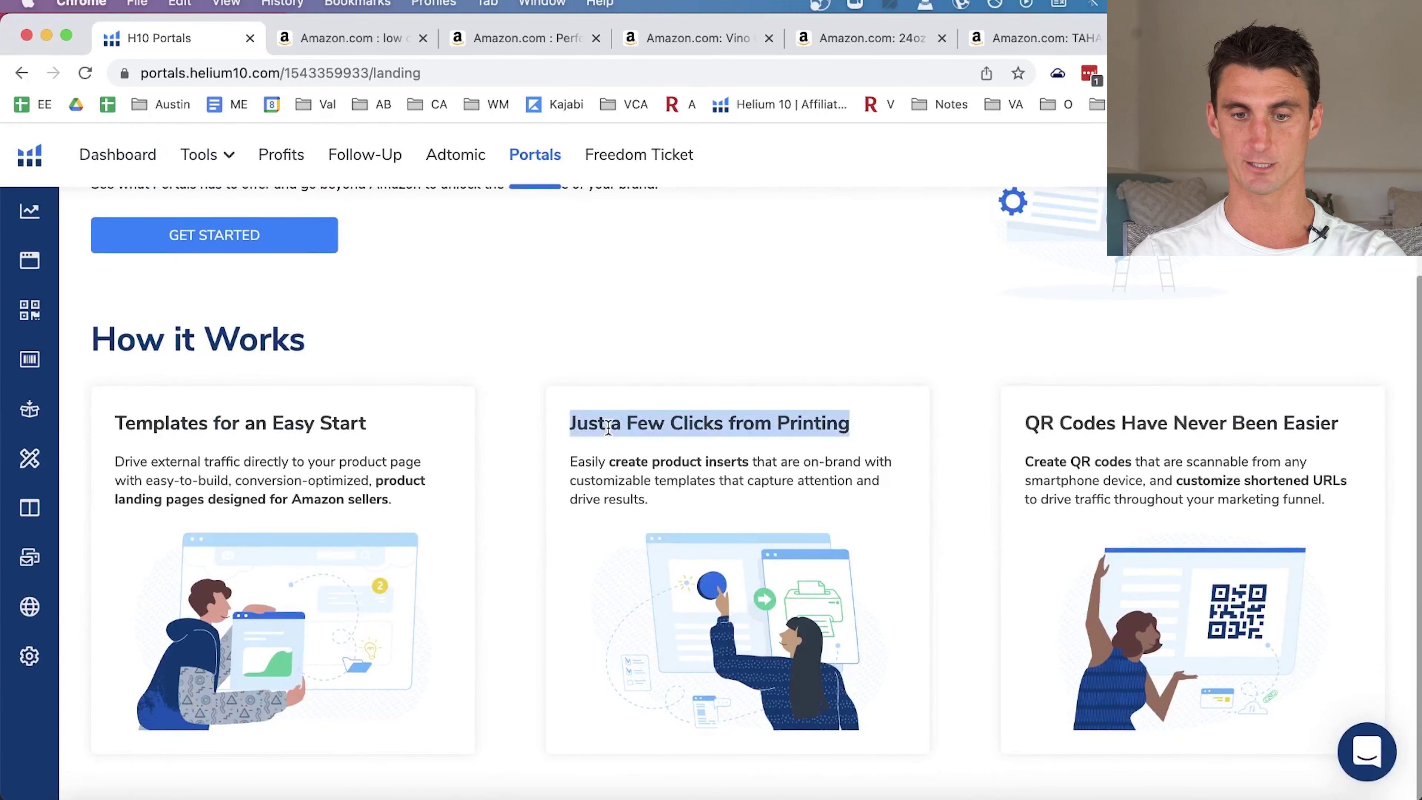
{"action": "left_click", "coordinate": [613, 356]}
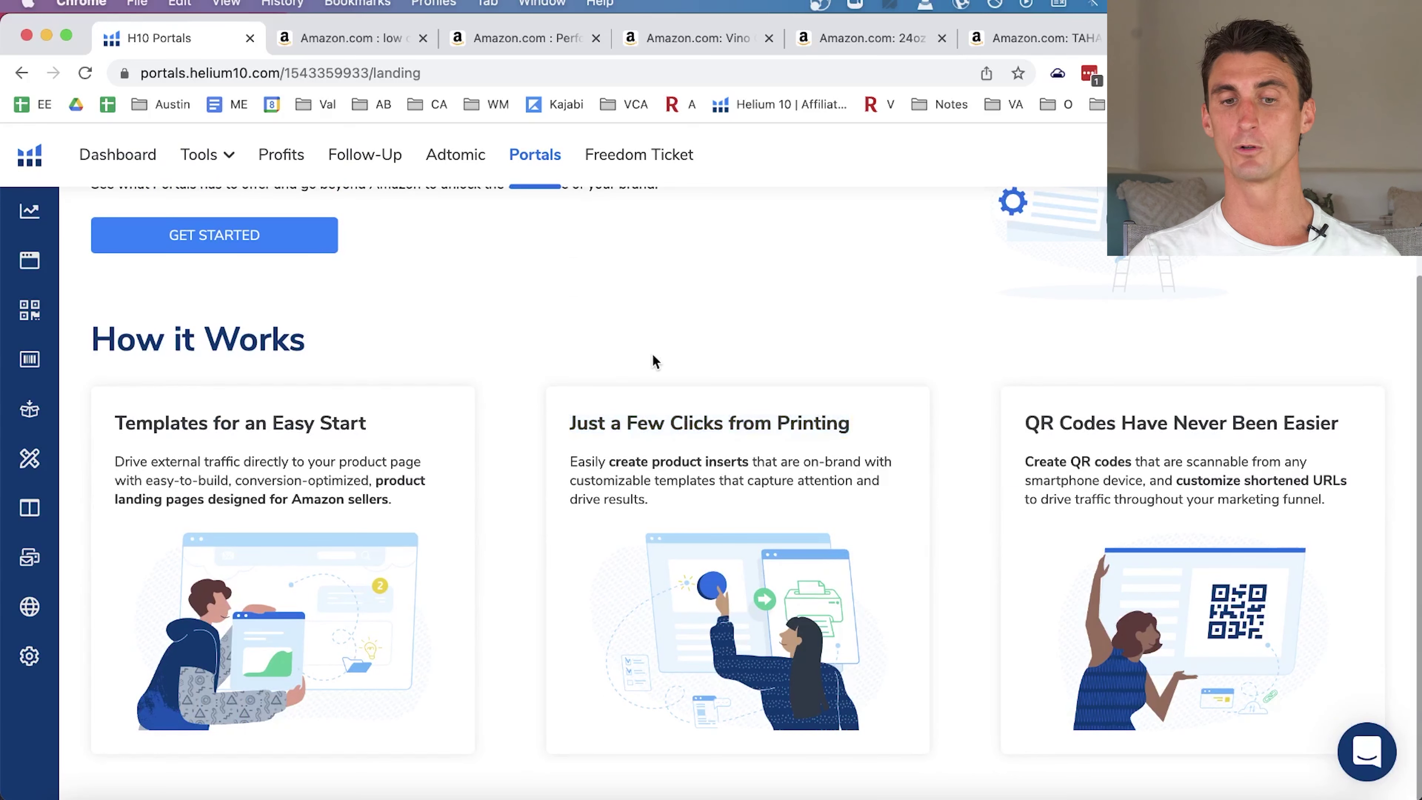
{"action": "left_click_drag", "start_coordinate": [621, 463], "coordinate": [737, 464]}
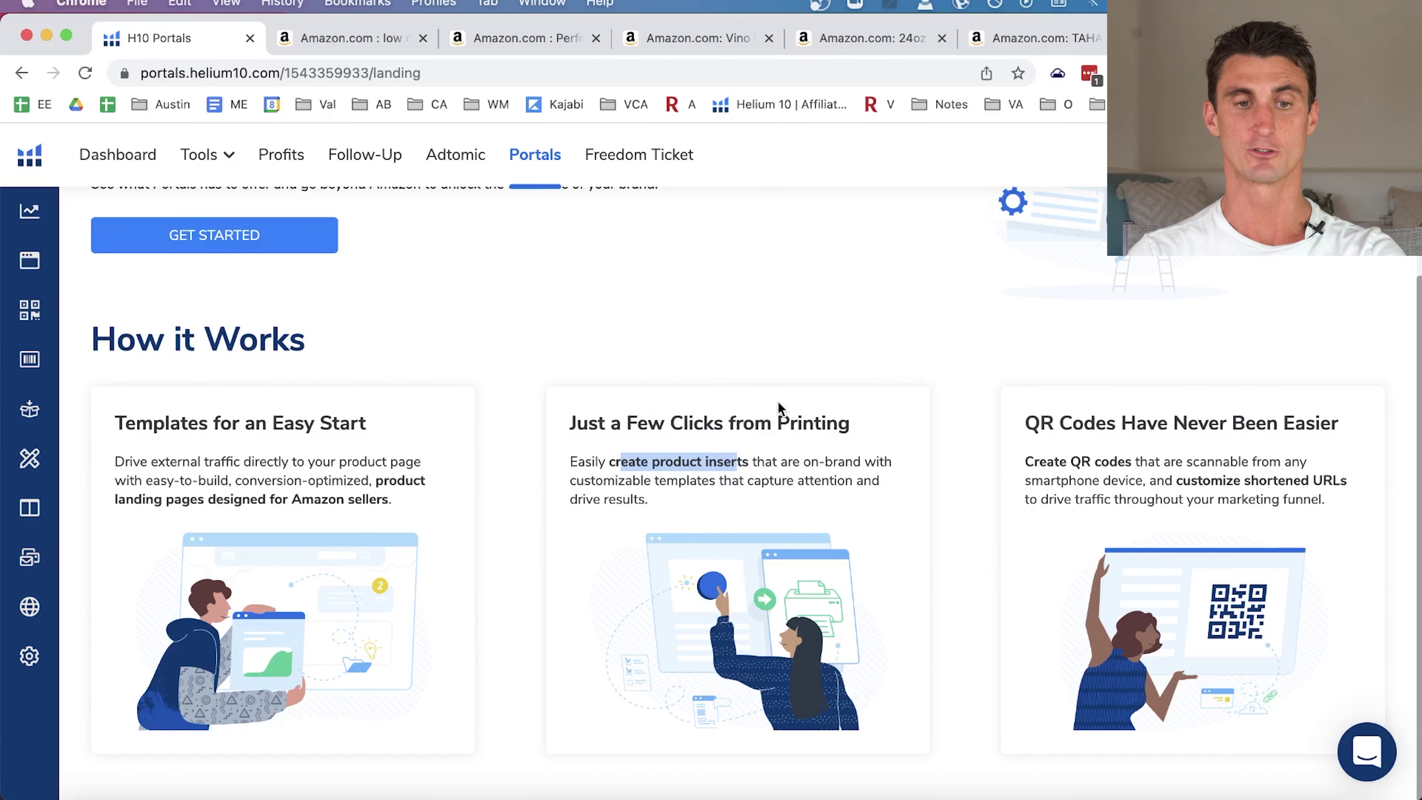
{"action": "scroll", "coordinate": [777, 400], "scroll_direction": "up", "scroll_amount": 4}
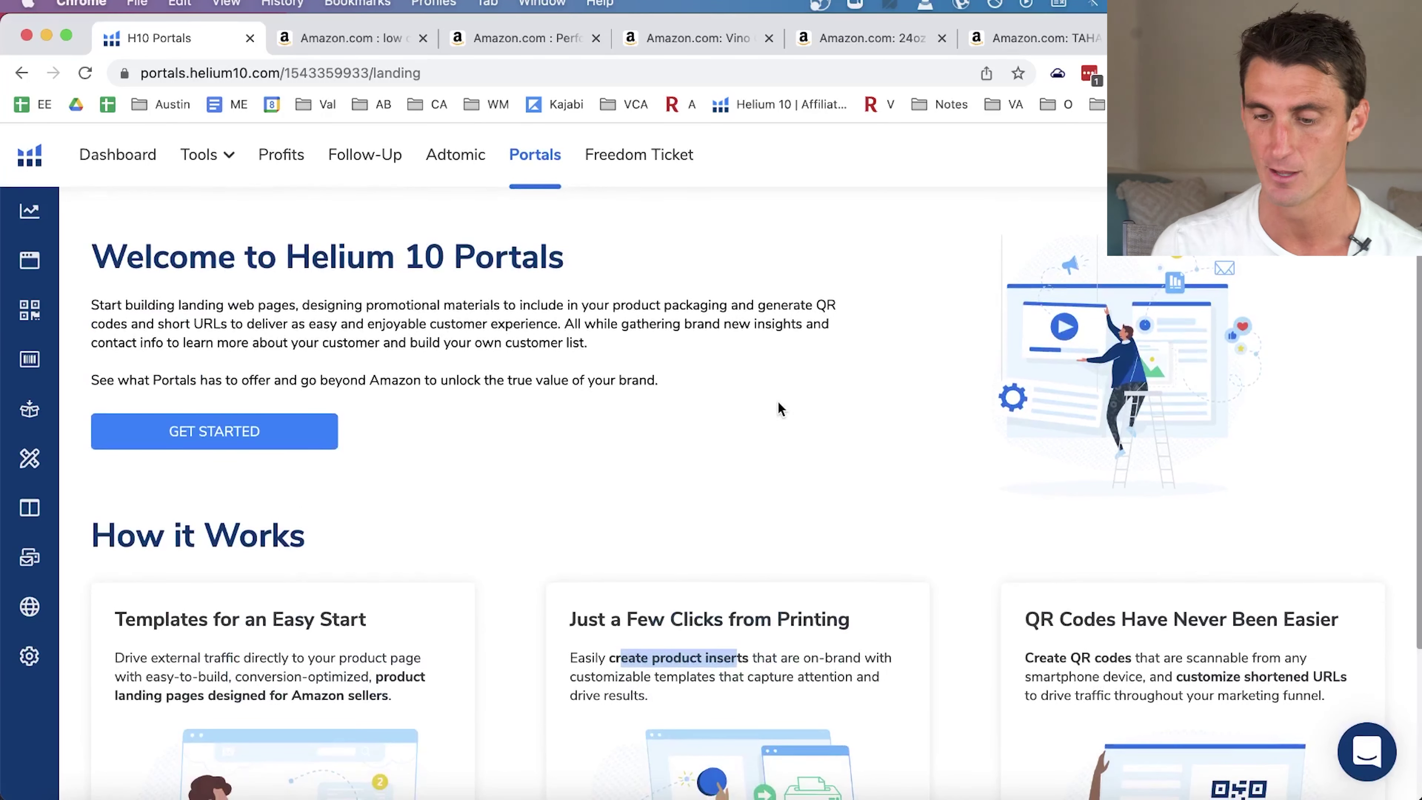
{"action": "triple_click", "coordinate": [1118, 612]}
{"action": "scroll", "coordinate": [1118, 613], "scroll_direction": "down", "scroll_amount": 4}
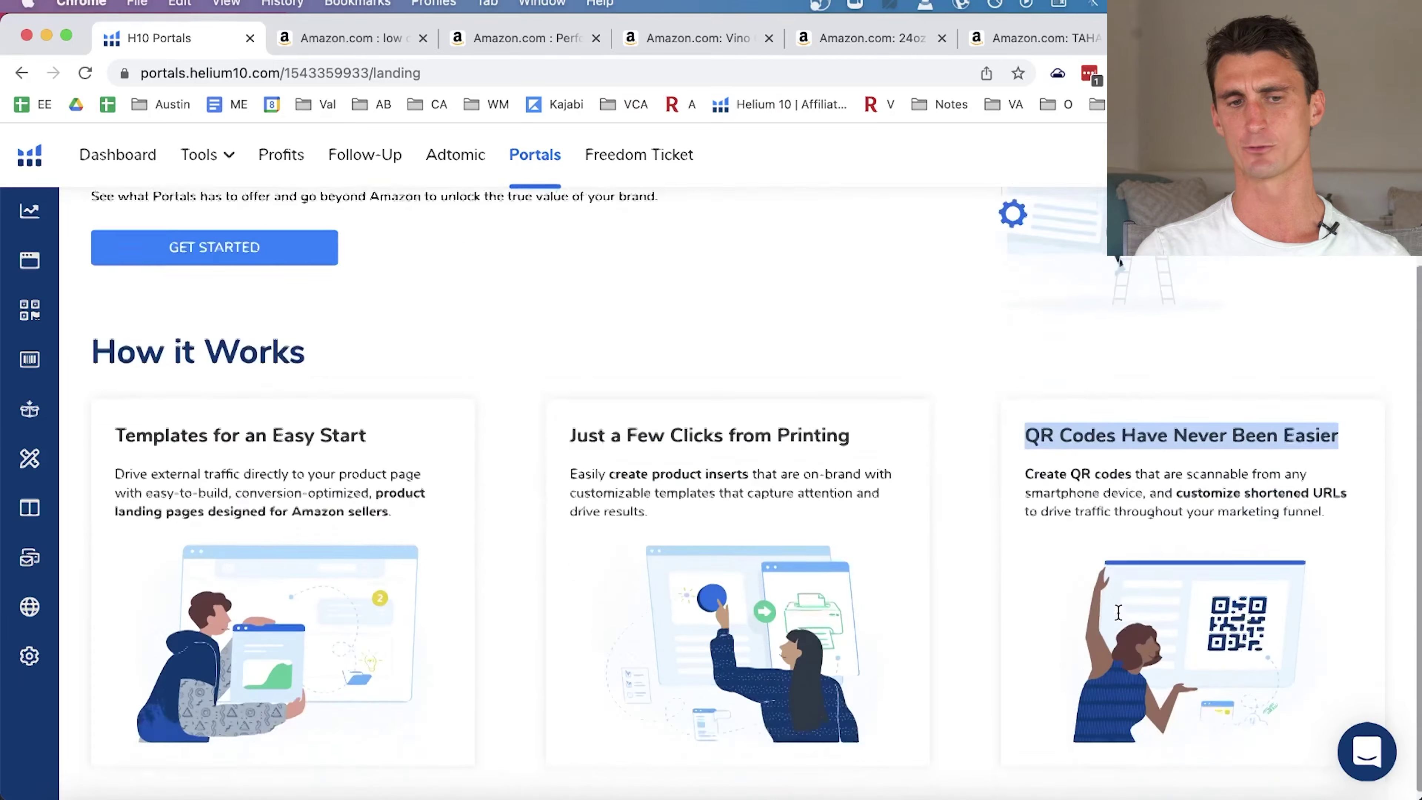
{"action": "scroll", "coordinate": [696, 490], "scroll_direction": "up", "scroll_amount": 4}
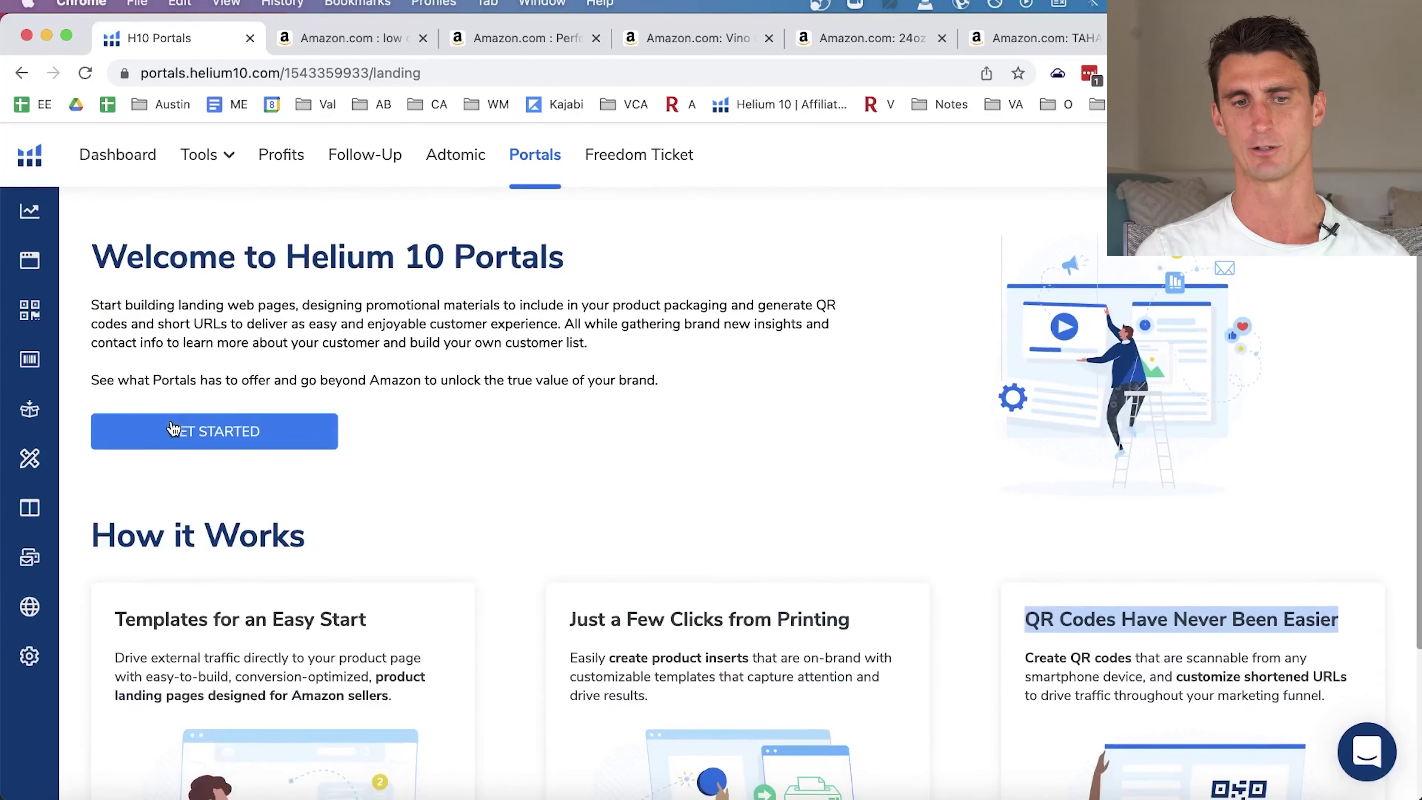
Get started with Portals, open its Templates page and browse the premade portal templates.
{"action": "left_click", "coordinate": [179, 431]}
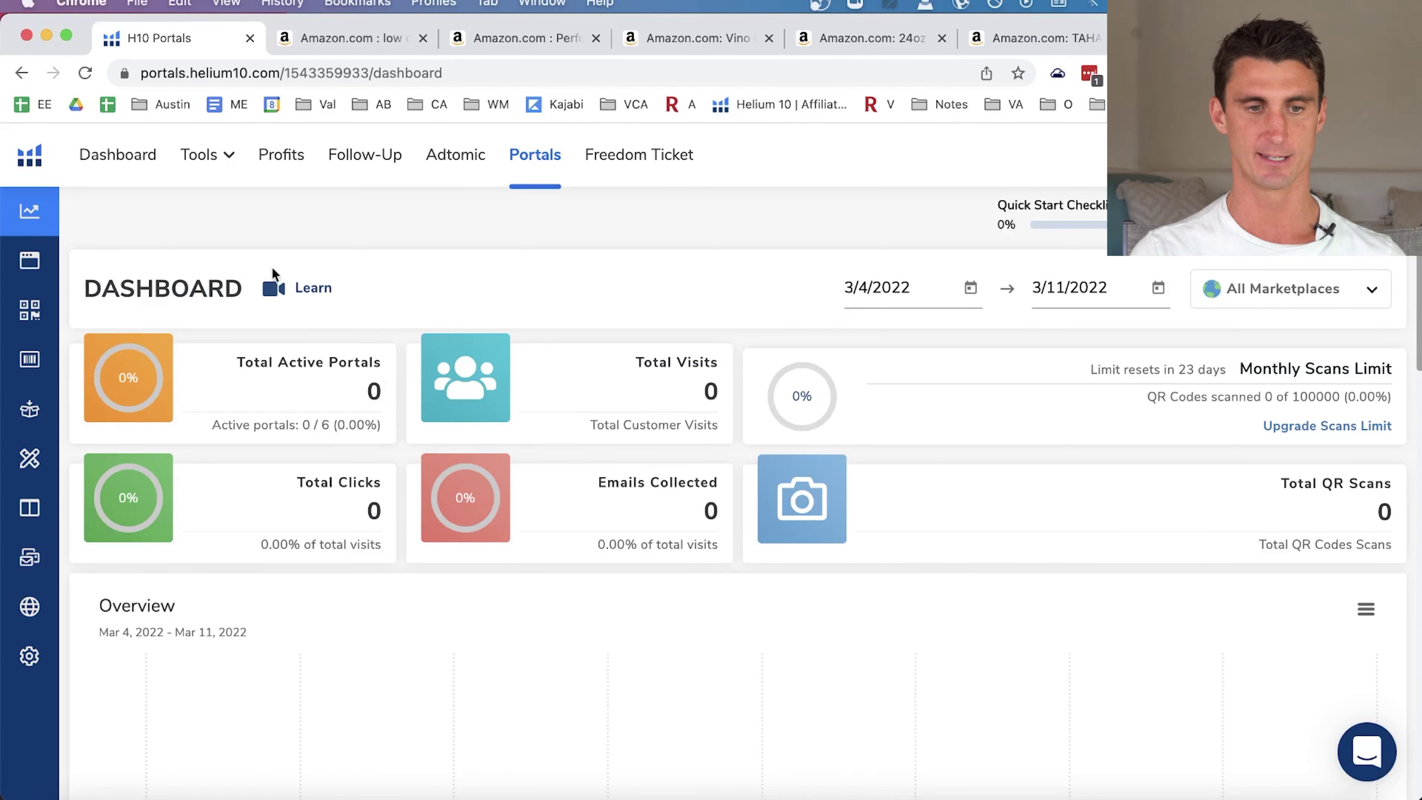
{"action": "mouse_move", "coordinate": [99, 295]}
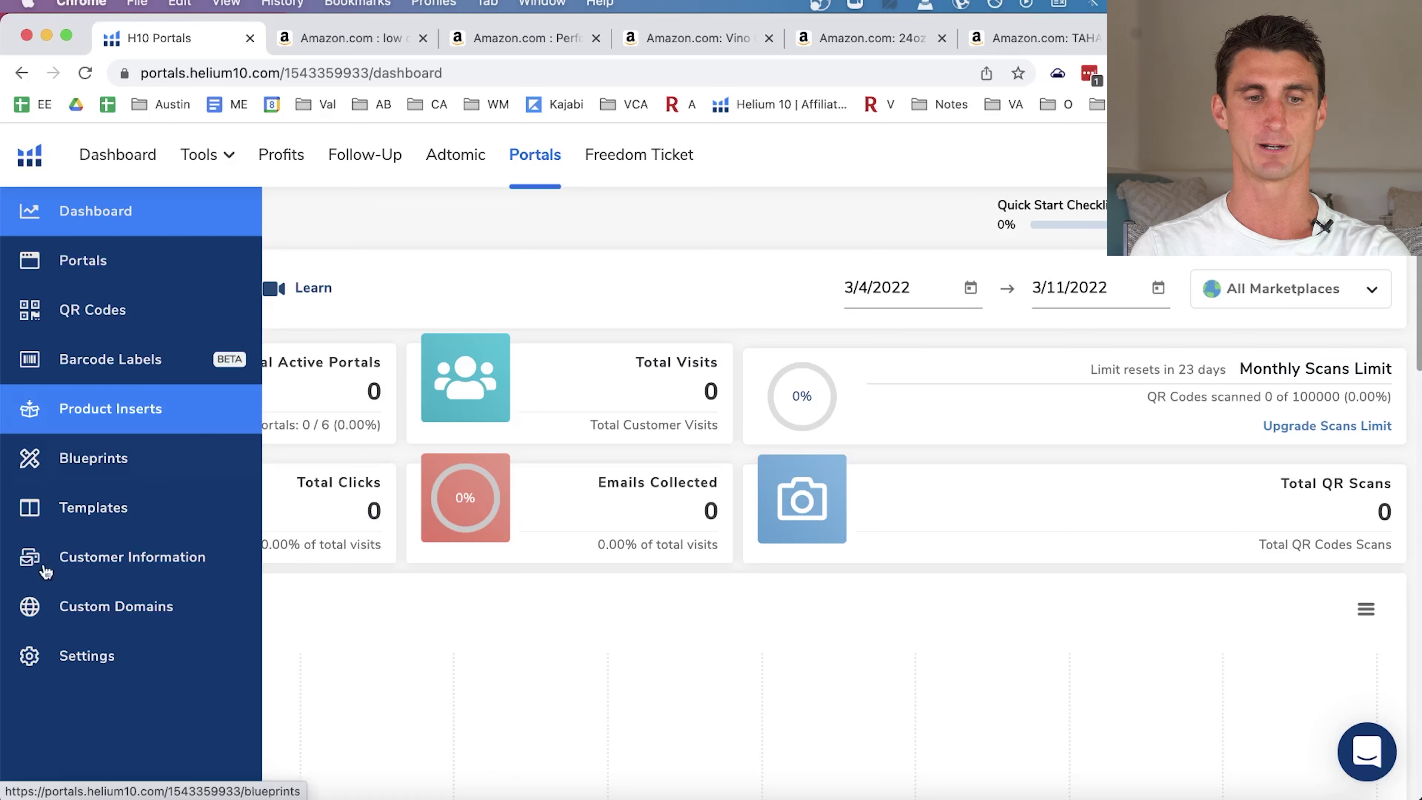
{"action": "left_click", "coordinate": [165, 505]}
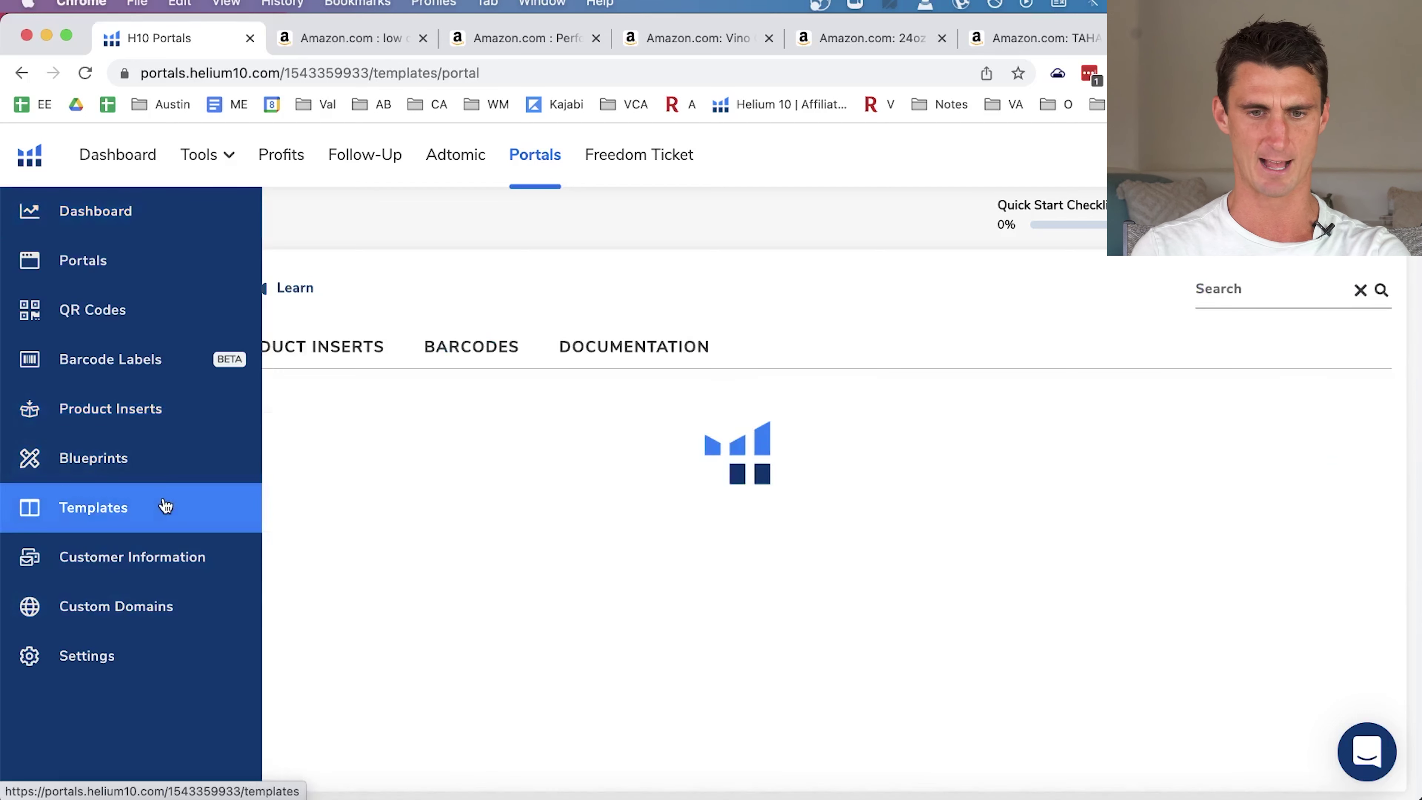
{"action": "scroll", "coordinate": [650, 301], "scroll_direction": "down", "scroll_amount": 5}
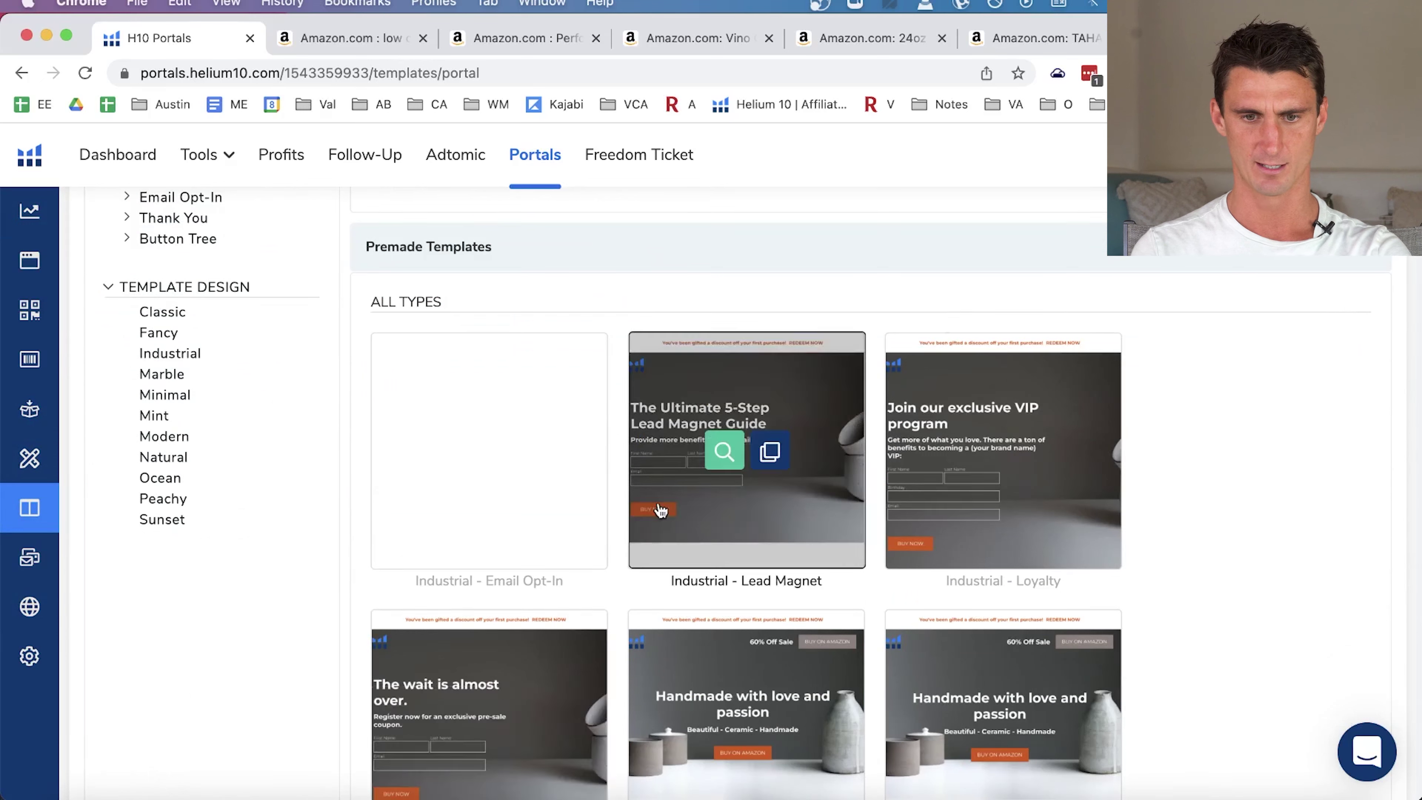
{"action": "mouse_move", "coordinate": [507, 448]}
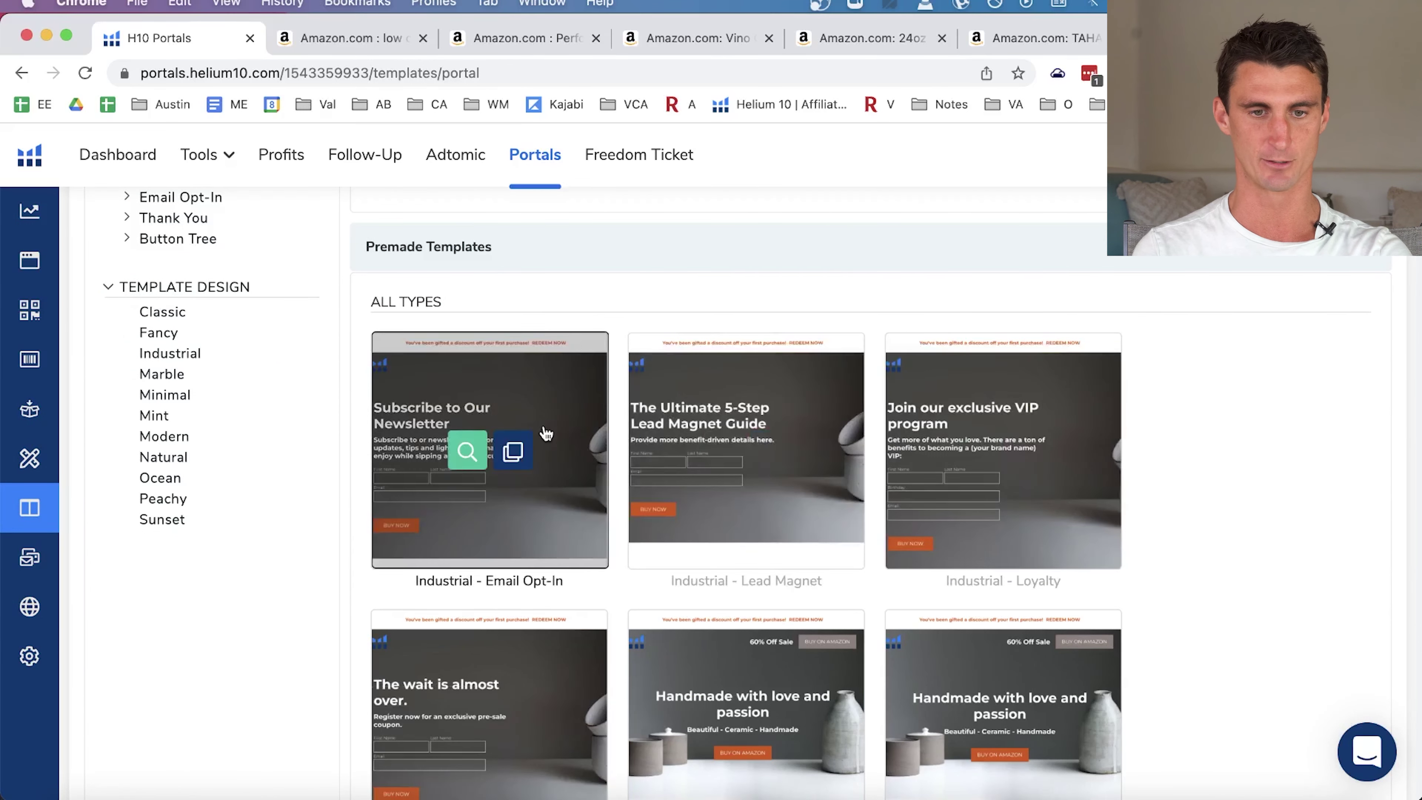
{"action": "scroll", "coordinate": [543, 437], "scroll_direction": "up", "scroll_amount": 2}
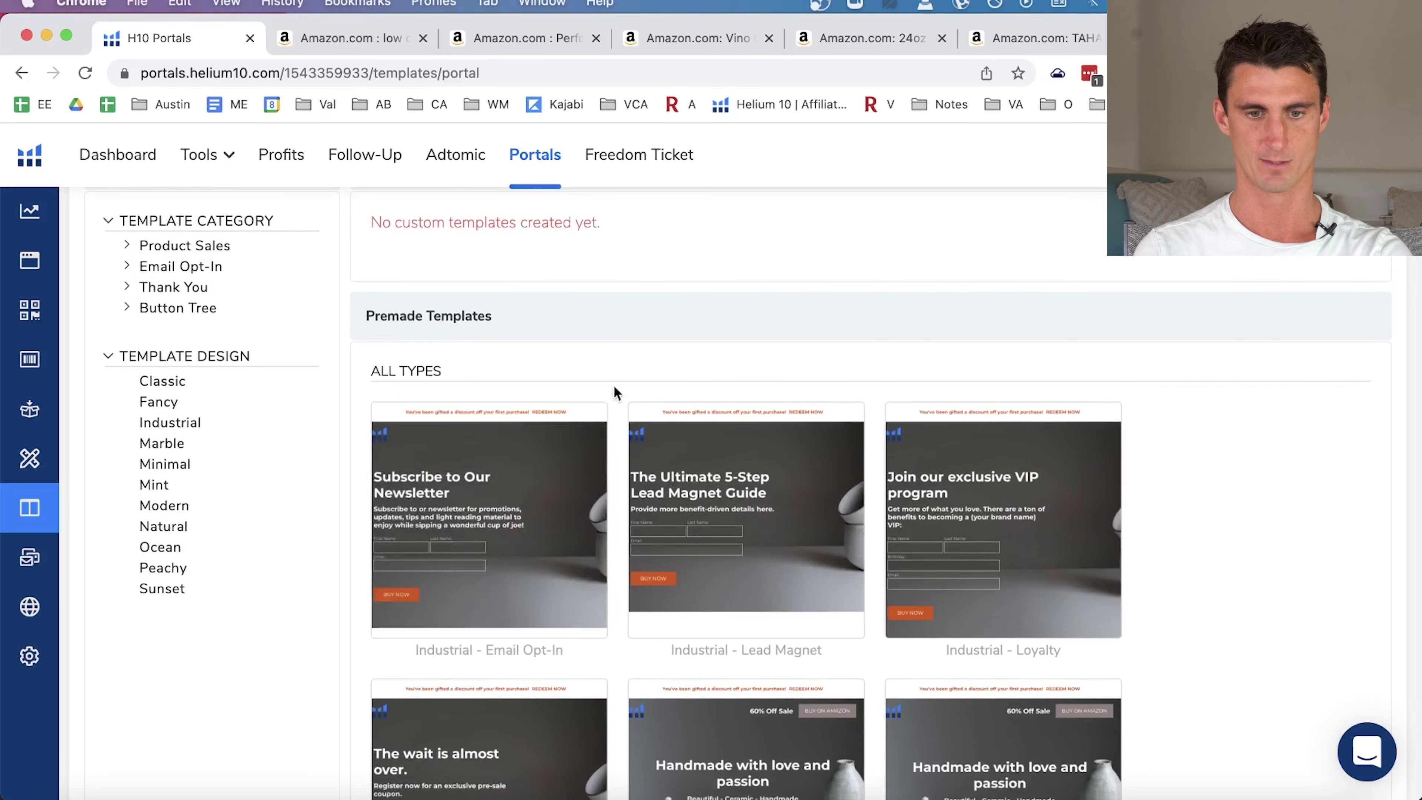
Preview the Industrial - Email Opt-In template through its newsletter form and product sections, and close the preview.
{"action": "left_click", "coordinate": [462, 520]}
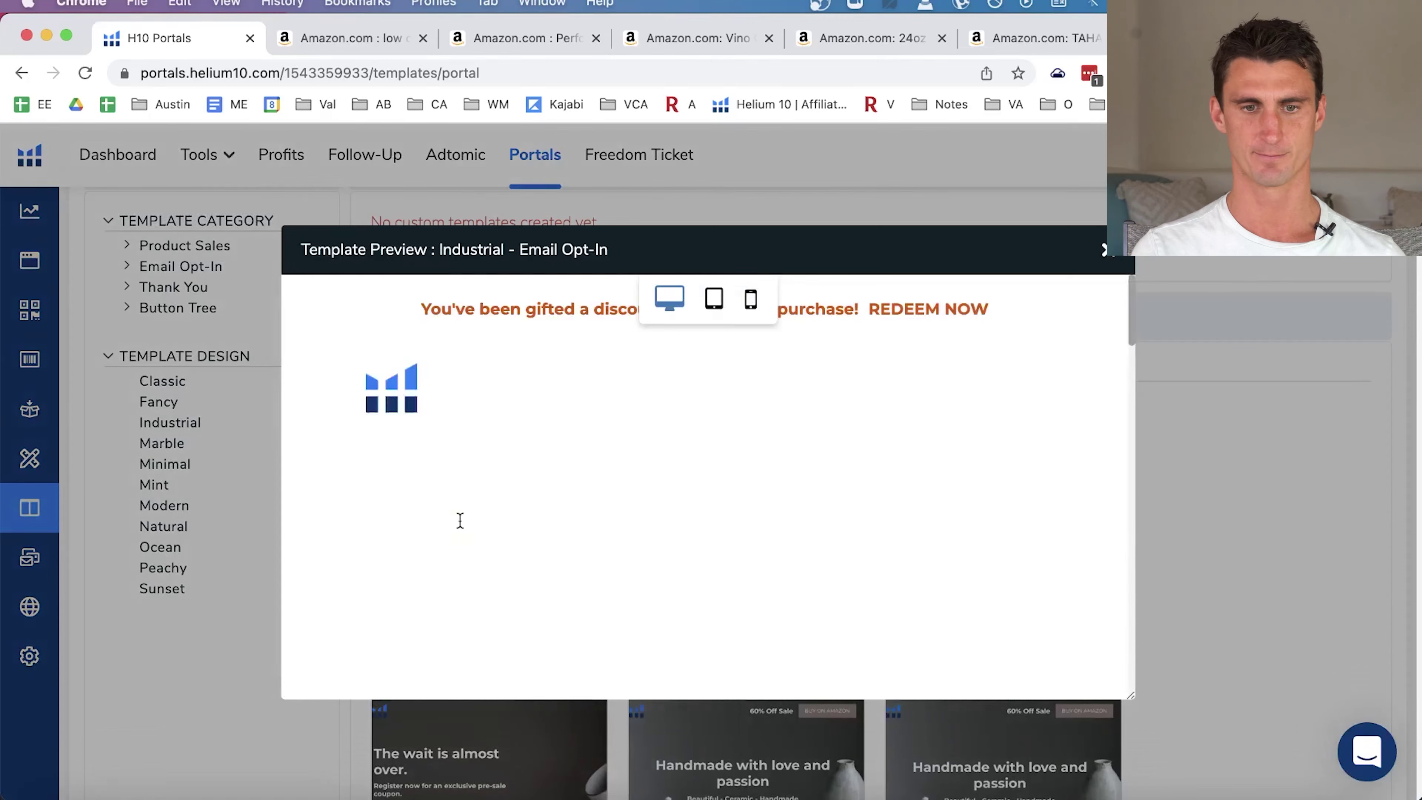
{"action": "scroll", "coordinate": [460, 520], "scroll_direction": "down", "scroll_amount": 5}
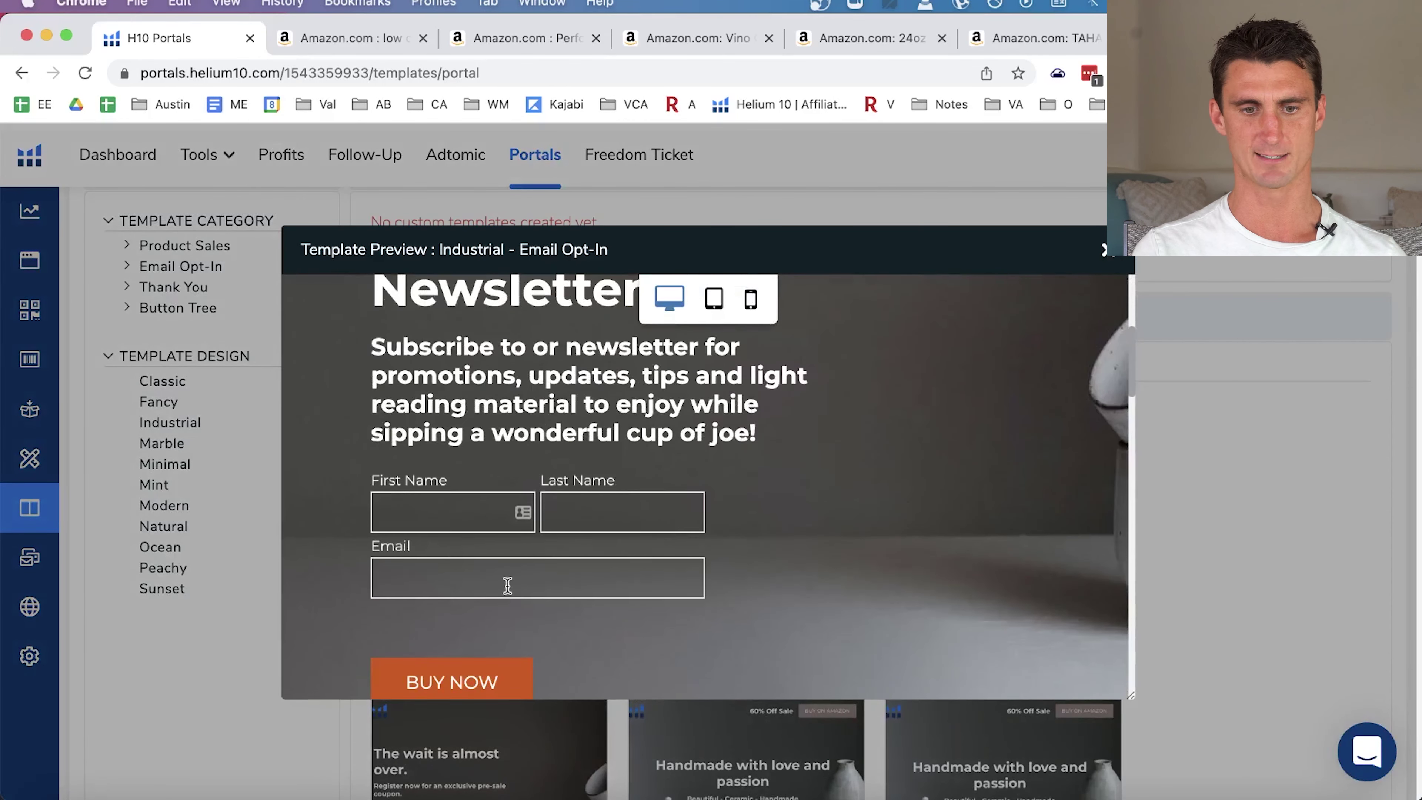
{"action": "scroll", "coordinate": [508, 588], "scroll_direction": "down", "scroll_amount": 8}
{"action": "scroll", "coordinate": [507, 585], "scroll_direction": "down", "scroll_amount": 5}
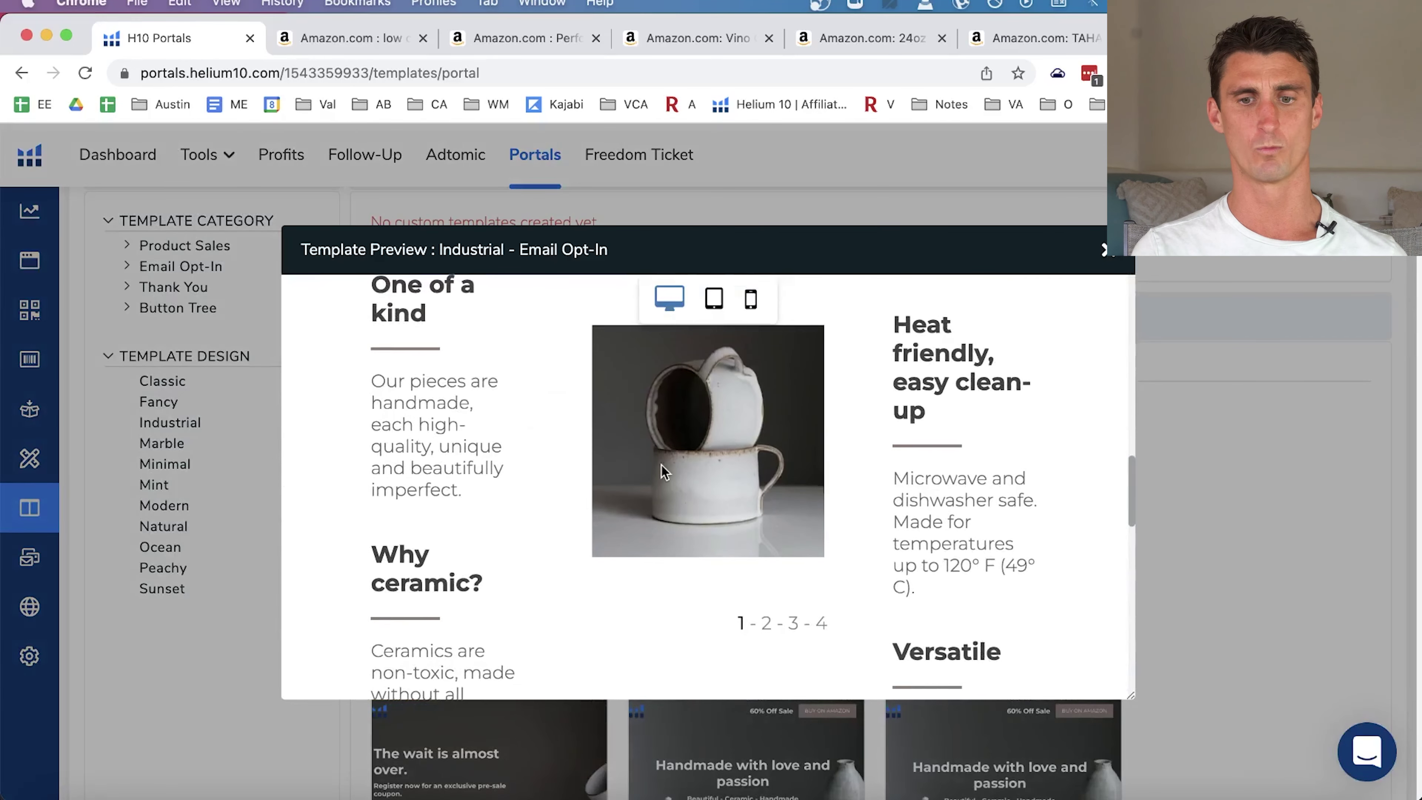
{"action": "left_click", "coordinate": [1112, 254]}
Expand the Thank You, Button Tree and Product Sales template categories and filter the portal templates by Single Product.
{"action": "mouse_move", "coordinate": [70, 487]}
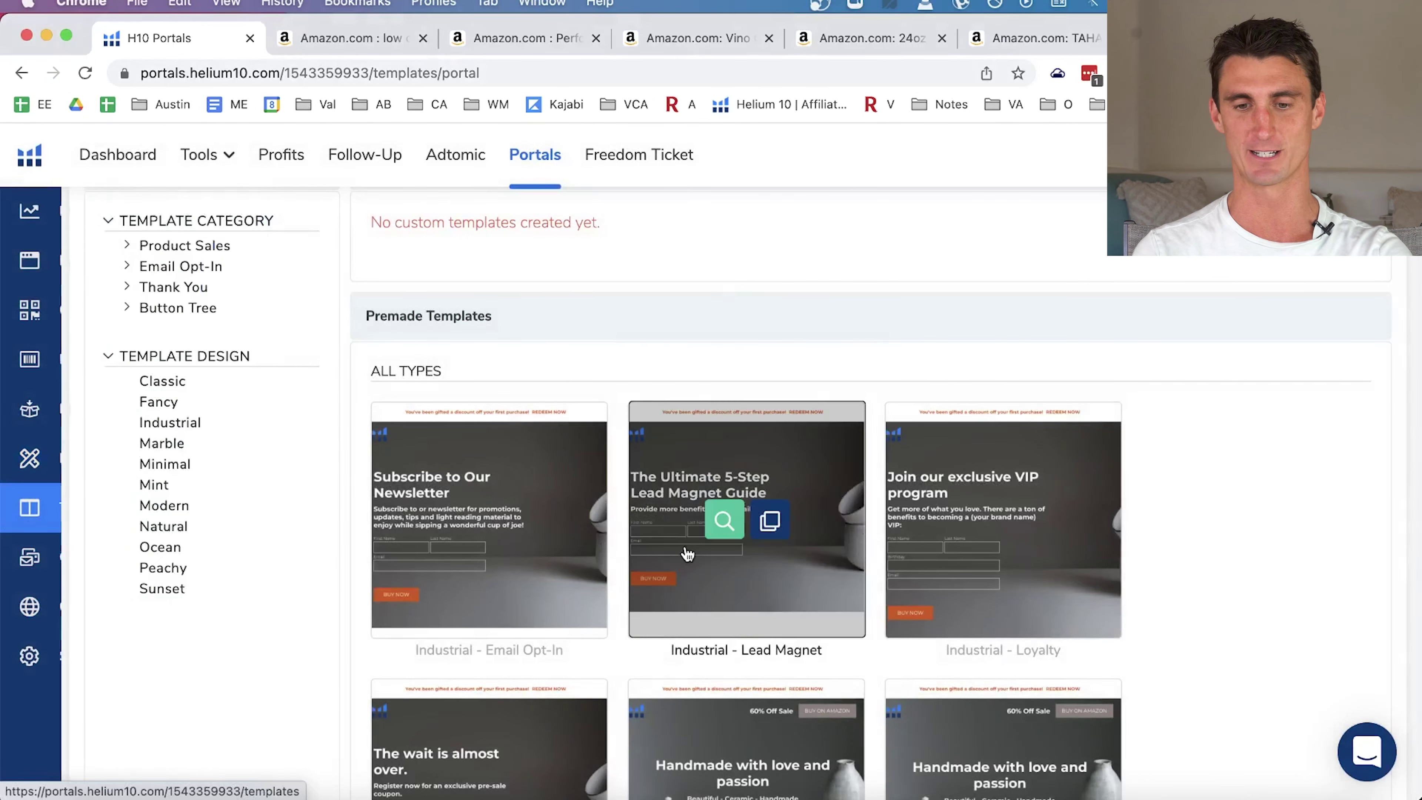
{"action": "scroll", "coordinate": [724, 518], "scroll_direction": "down", "scroll_amount": 1}
{"action": "scroll", "coordinate": [305, 390], "scroll_direction": "up", "scroll_amount": 5}
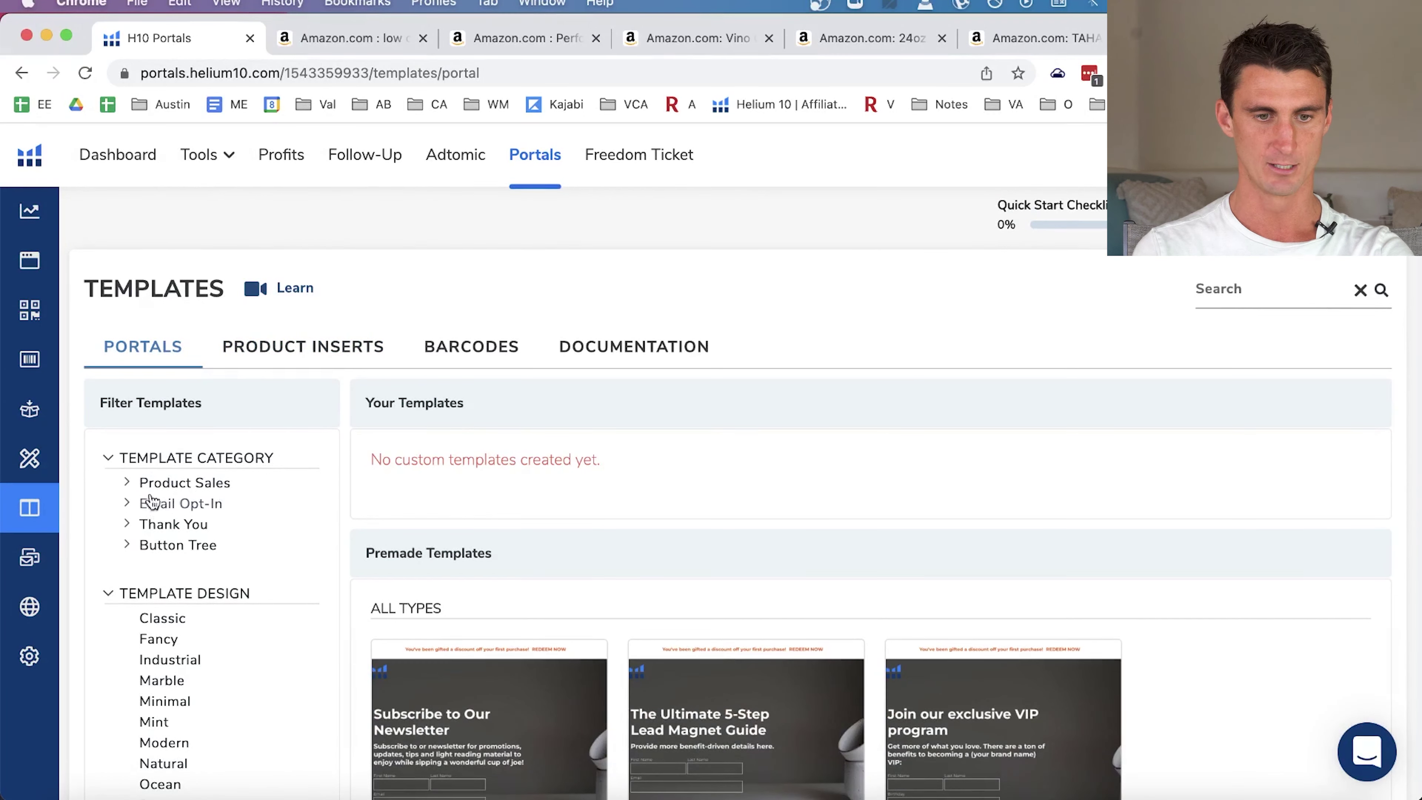
{"action": "left_click", "coordinate": [175, 526]}
{"action": "left_click", "coordinate": [188, 570]}
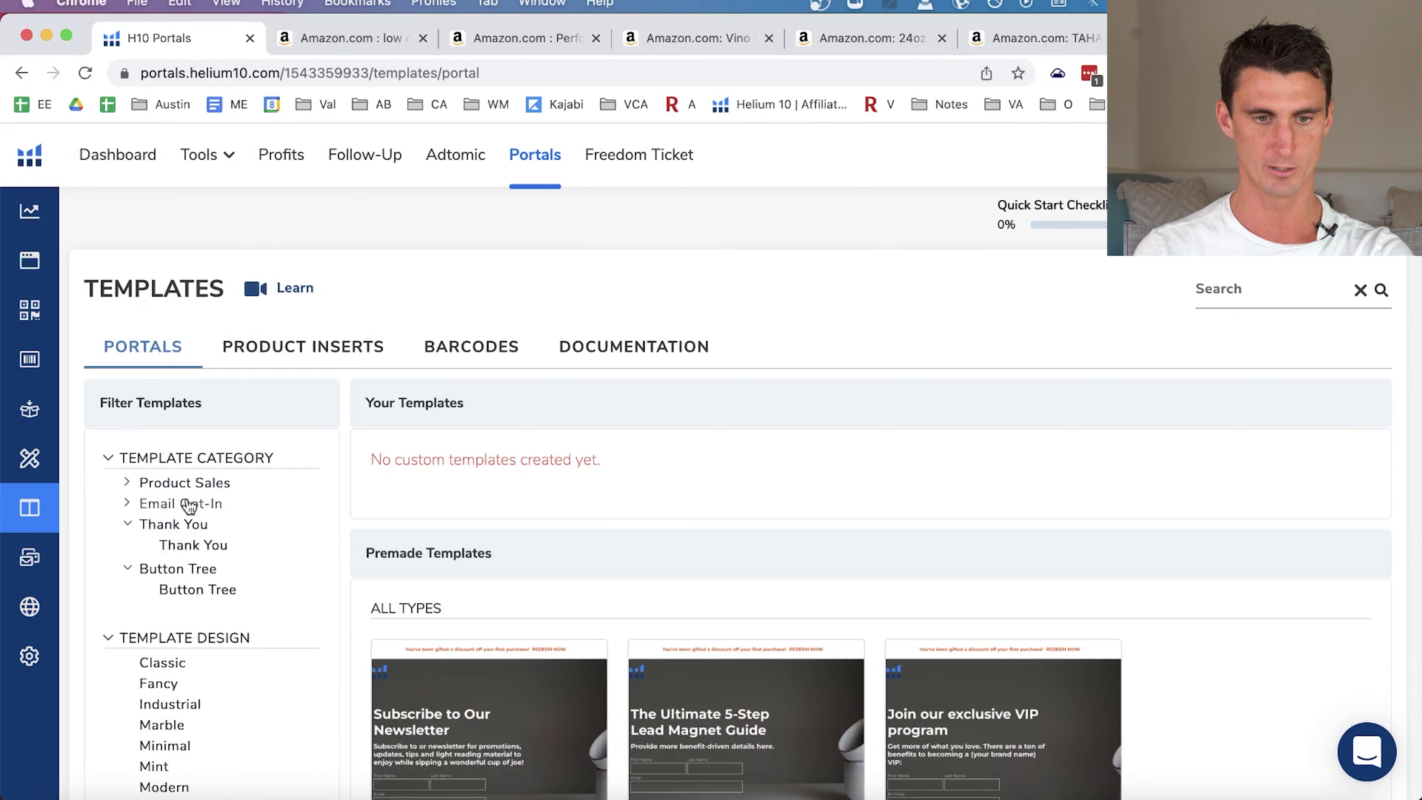
{"action": "left_click", "coordinate": [186, 486]}
{"action": "left_click", "coordinate": [200, 504]}
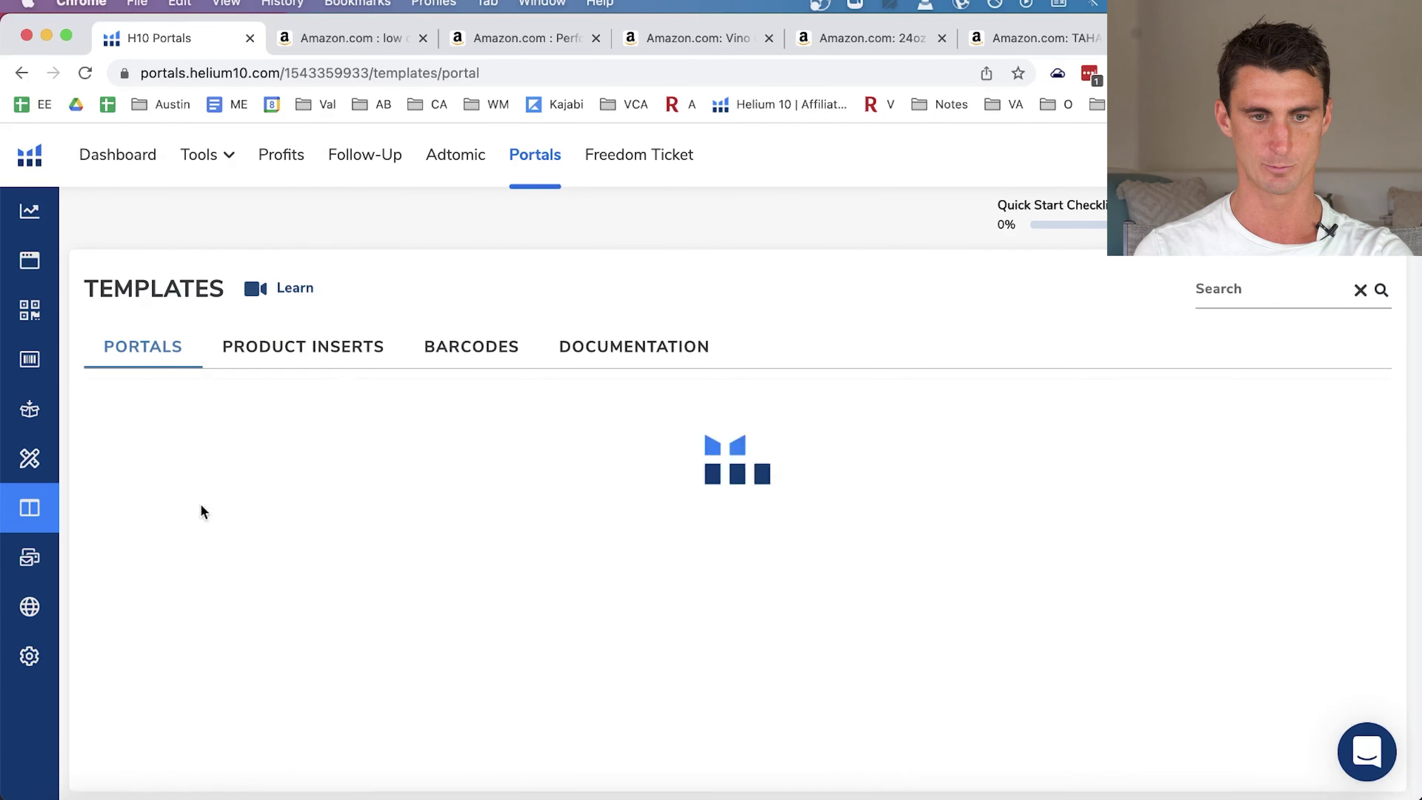
Preview the Peachy - Product Sales template down to its price and purchase section, and close the preview.
{"action": "scroll", "coordinate": [395, 510], "scroll_direction": "down", "scroll_amount": 3}
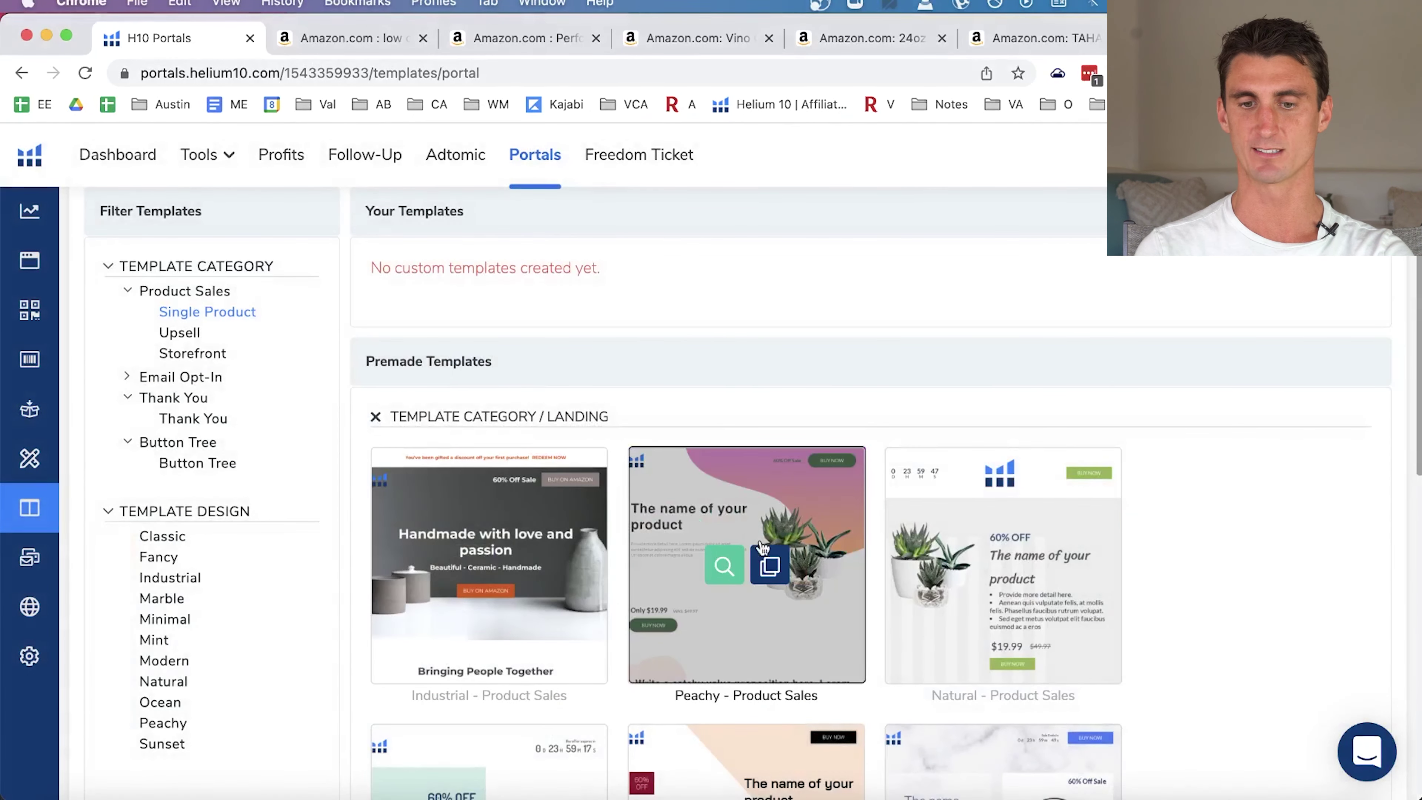
{"action": "left_click", "coordinate": [725, 565]}
{"action": "scroll", "coordinate": [695, 518], "scroll_direction": "down", "scroll_amount": 6}
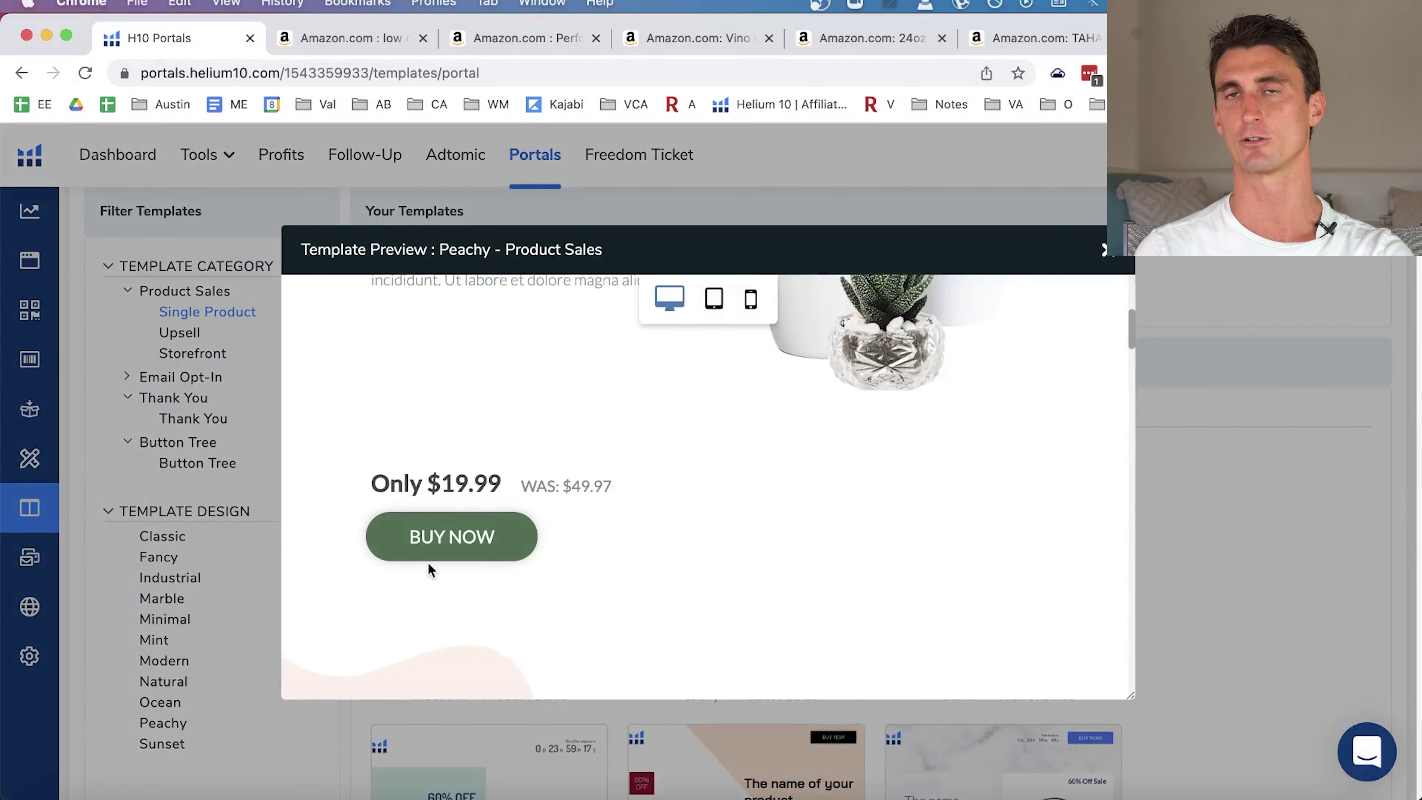
{"action": "left_click", "coordinate": [1104, 250]}
Create a product insert in the Claim Coupon Code category and accept the landscape 9"x6", single-sided sizing.
{"action": "mouse_move", "coordinate": [4, 482]}
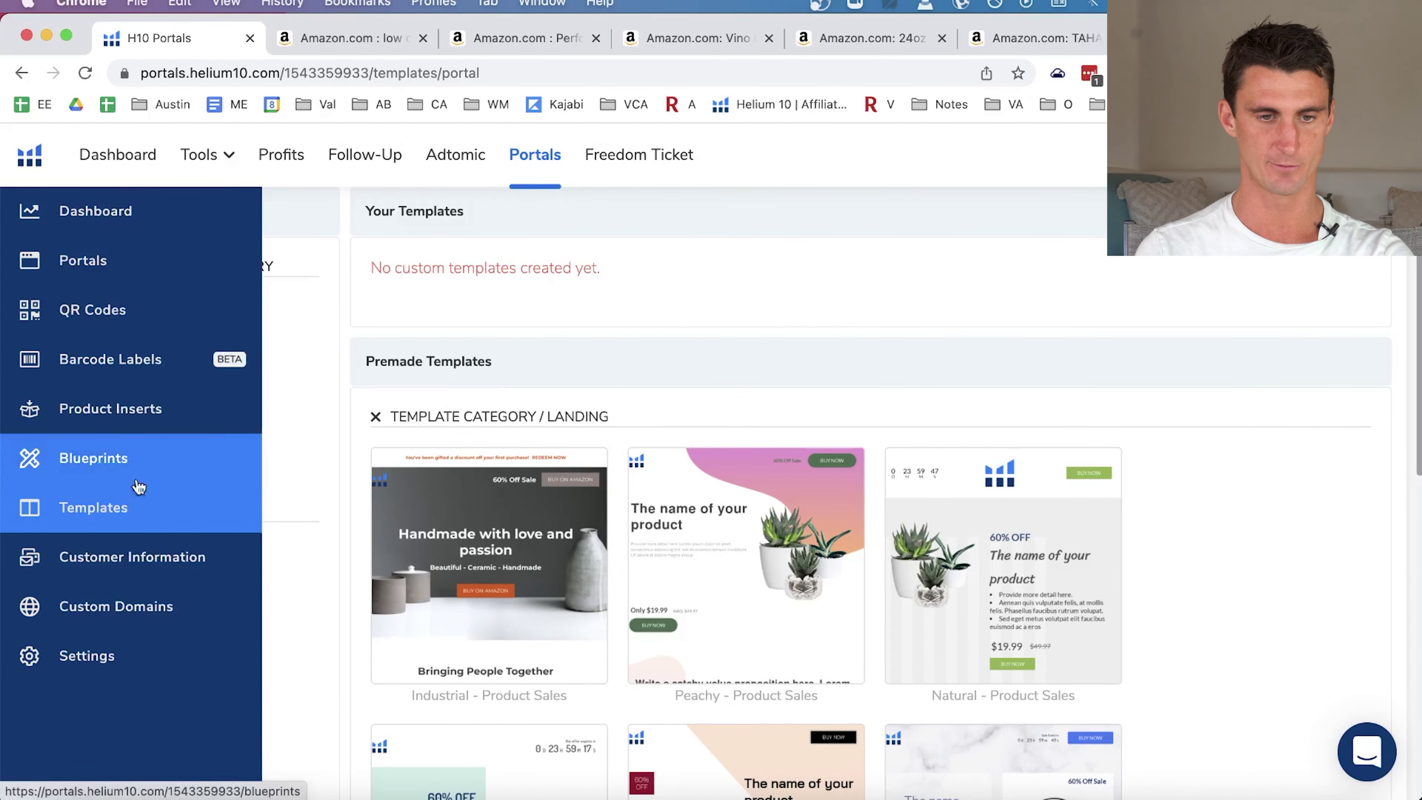
{"action": "left_click", "coordinate": [174, 414]}
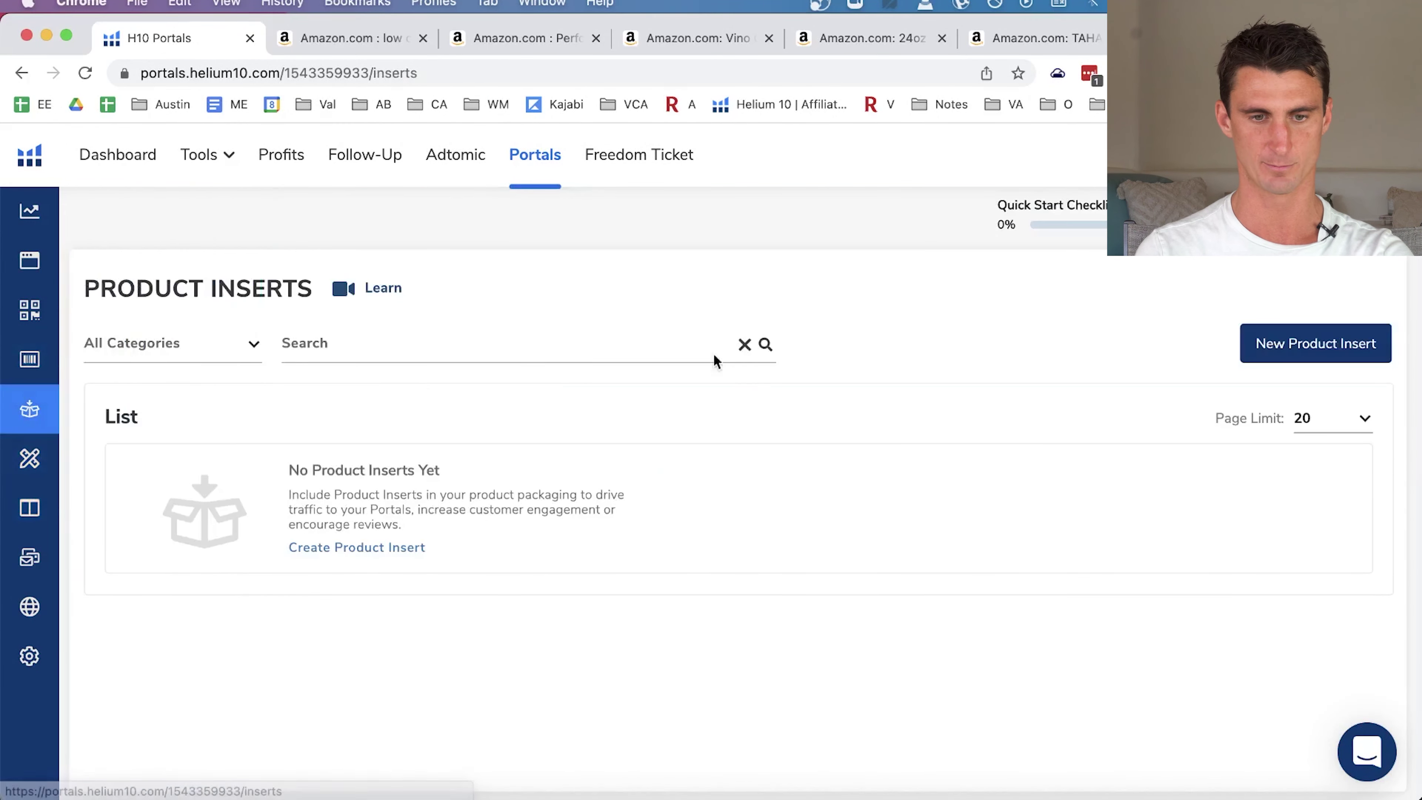
{"action": "left_click", "coordinate": [389, 547]}
{"action": "scroll", "coordinate": [409, 533], "scroll_direction": "down", "scroll_amount": 4}
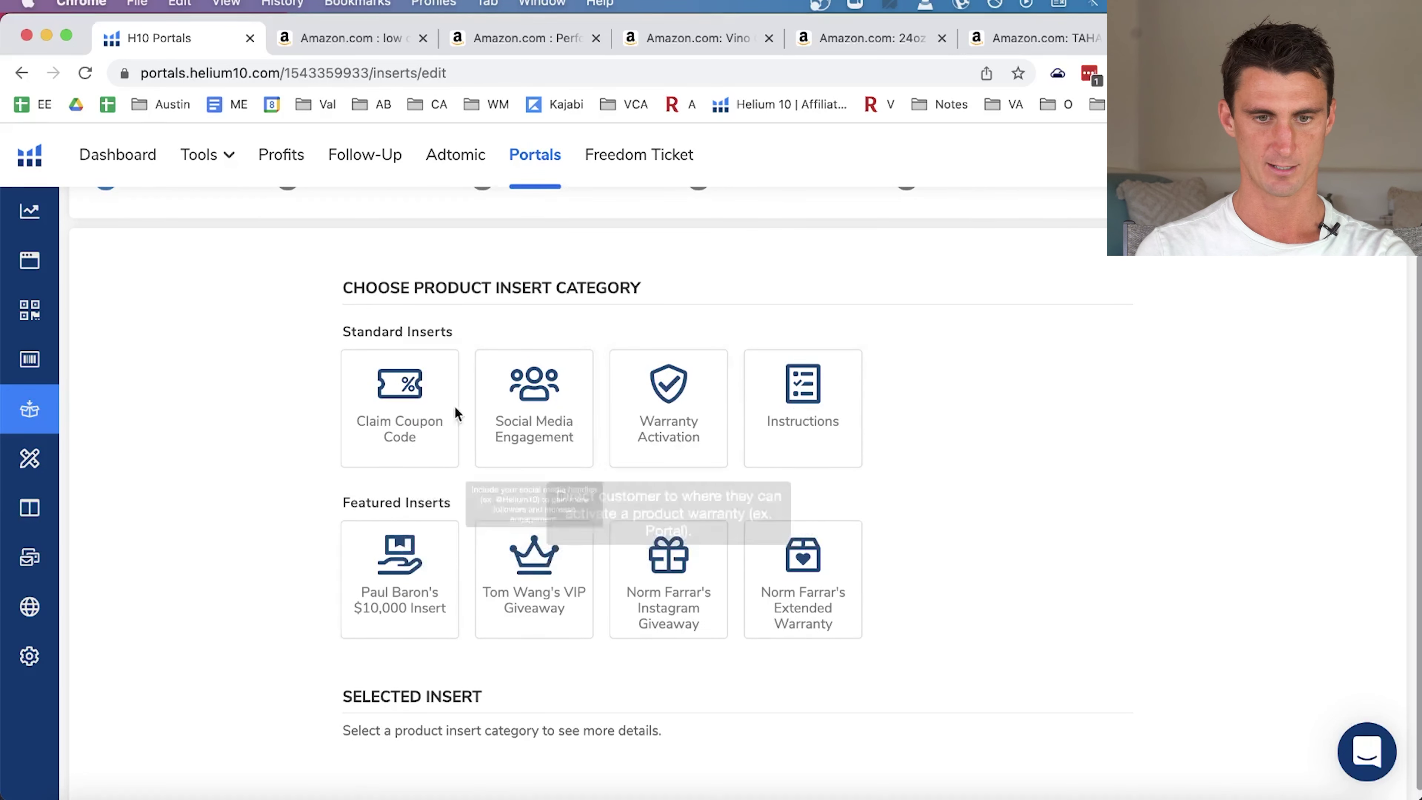
{"action": "left_click", "coordinate": [420, 385]}
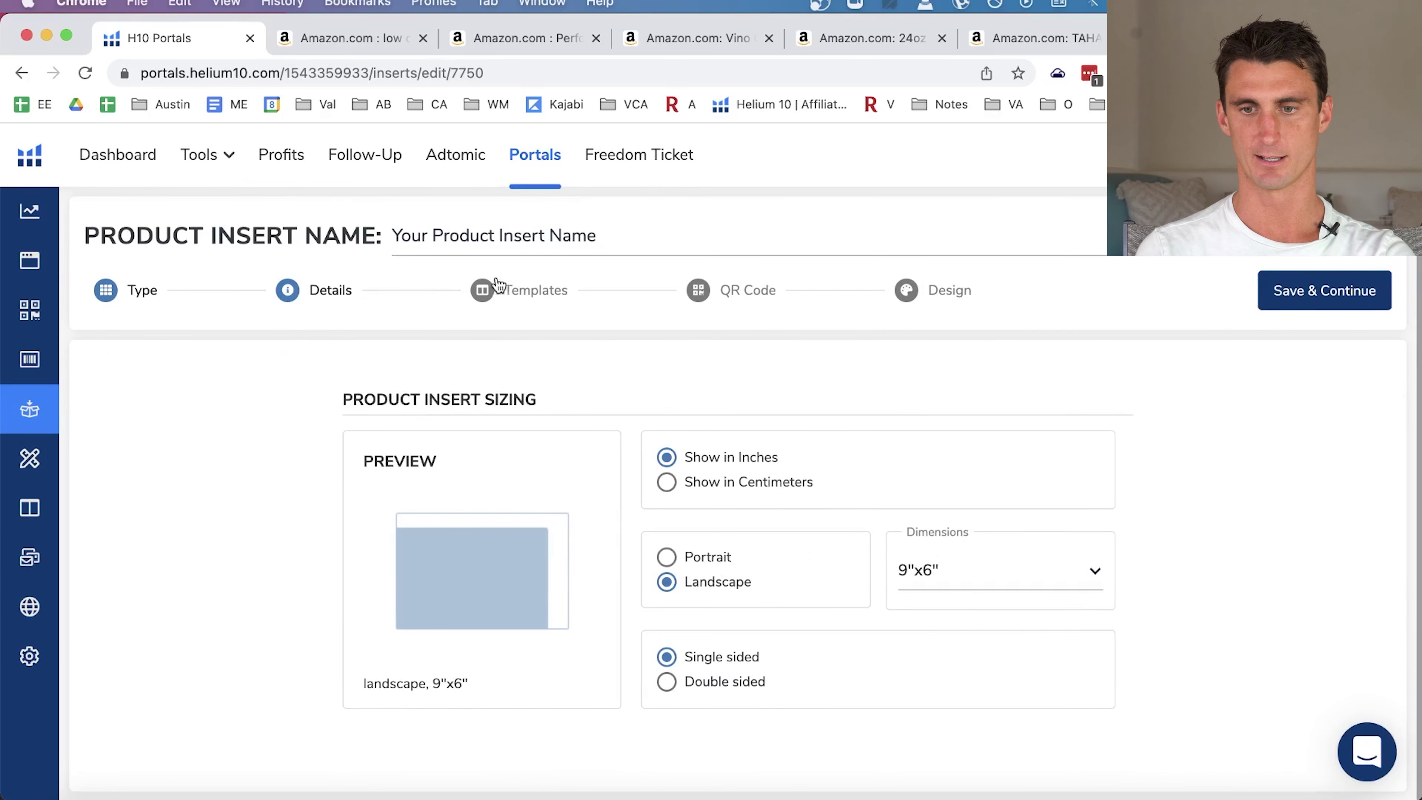
{"action": "left_click", "coordinate": [1295, 305]}
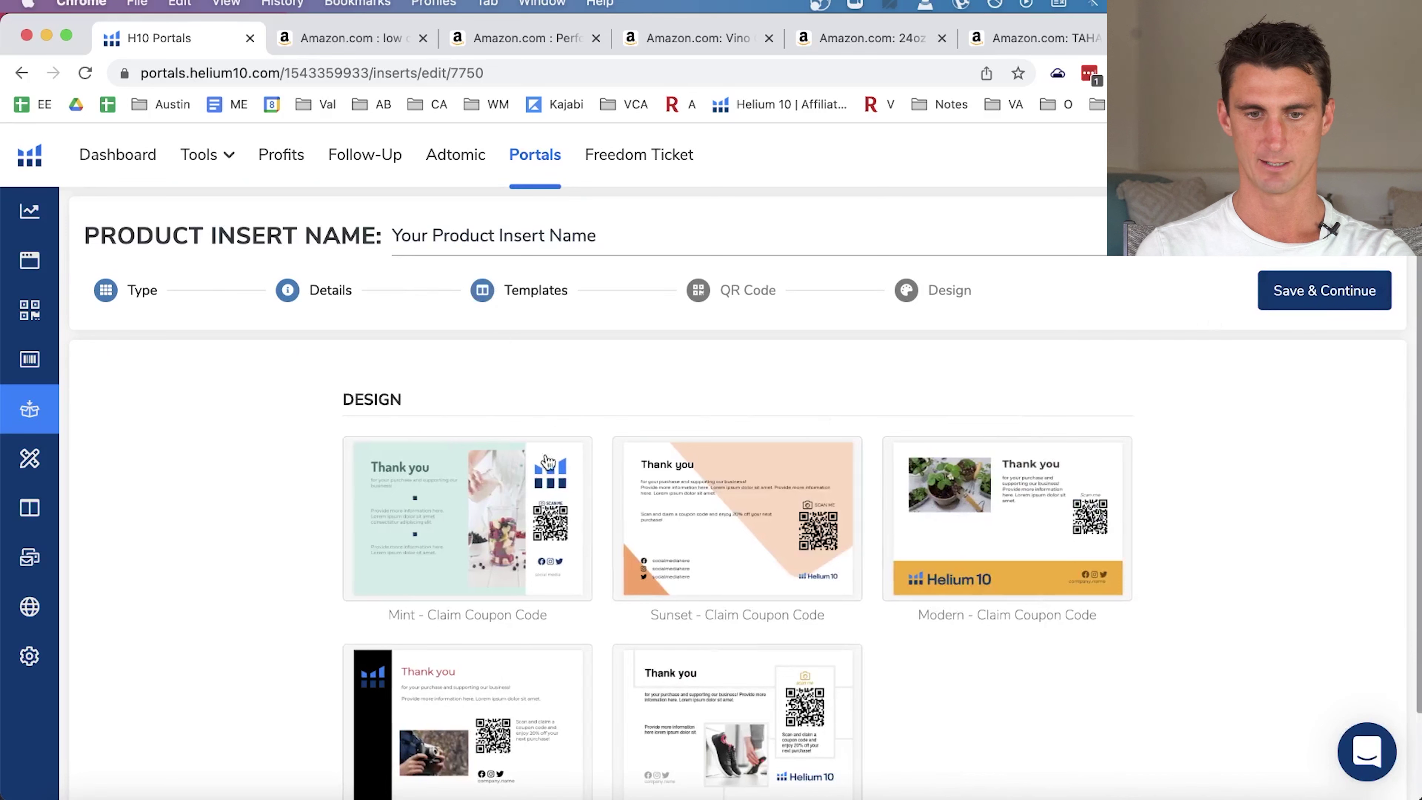
Preview the Mint - Claim Coupon Code insert design and close the preview.
{"action": "left_click", "coordinate": [479, 499]}
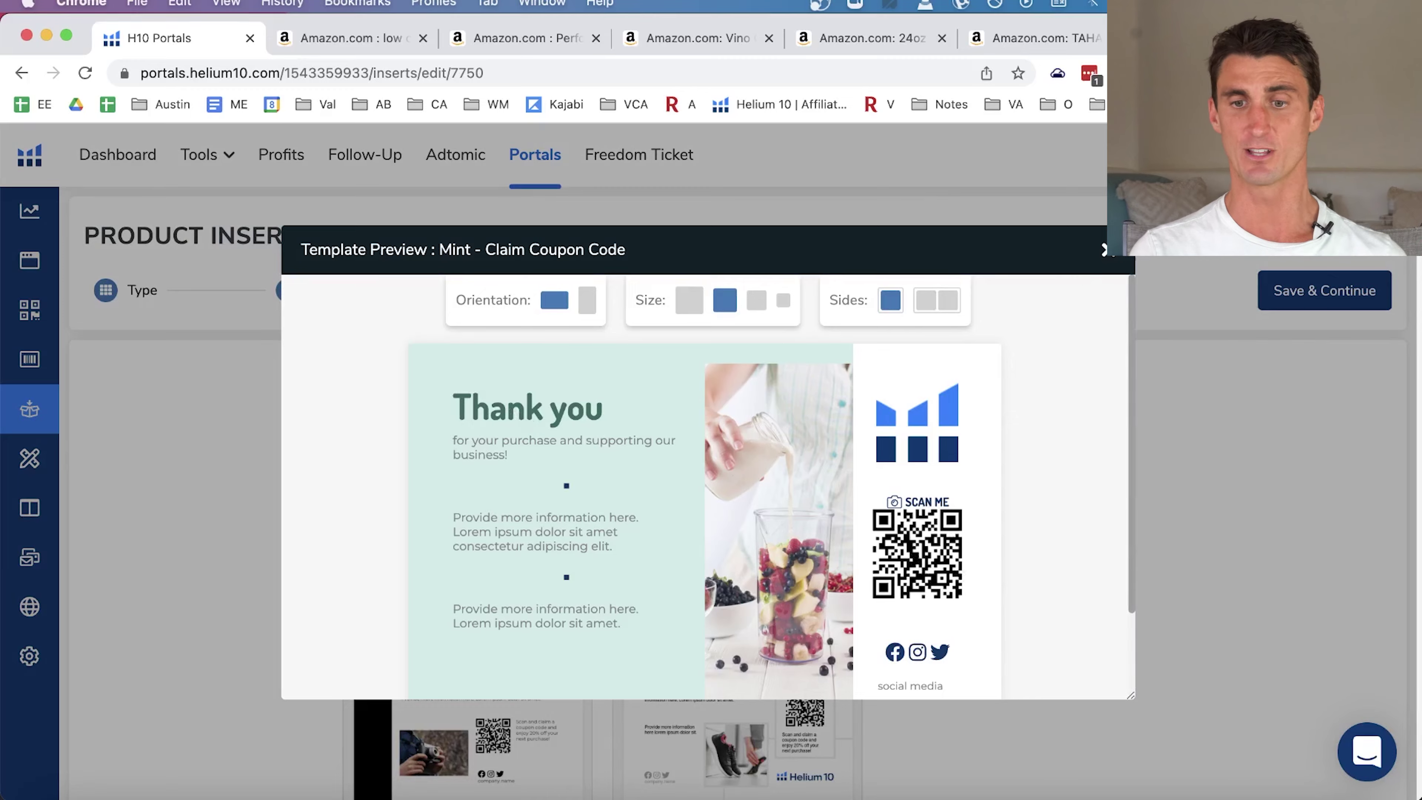
{"action": "left_click", "coordinate": [1104, 249]}
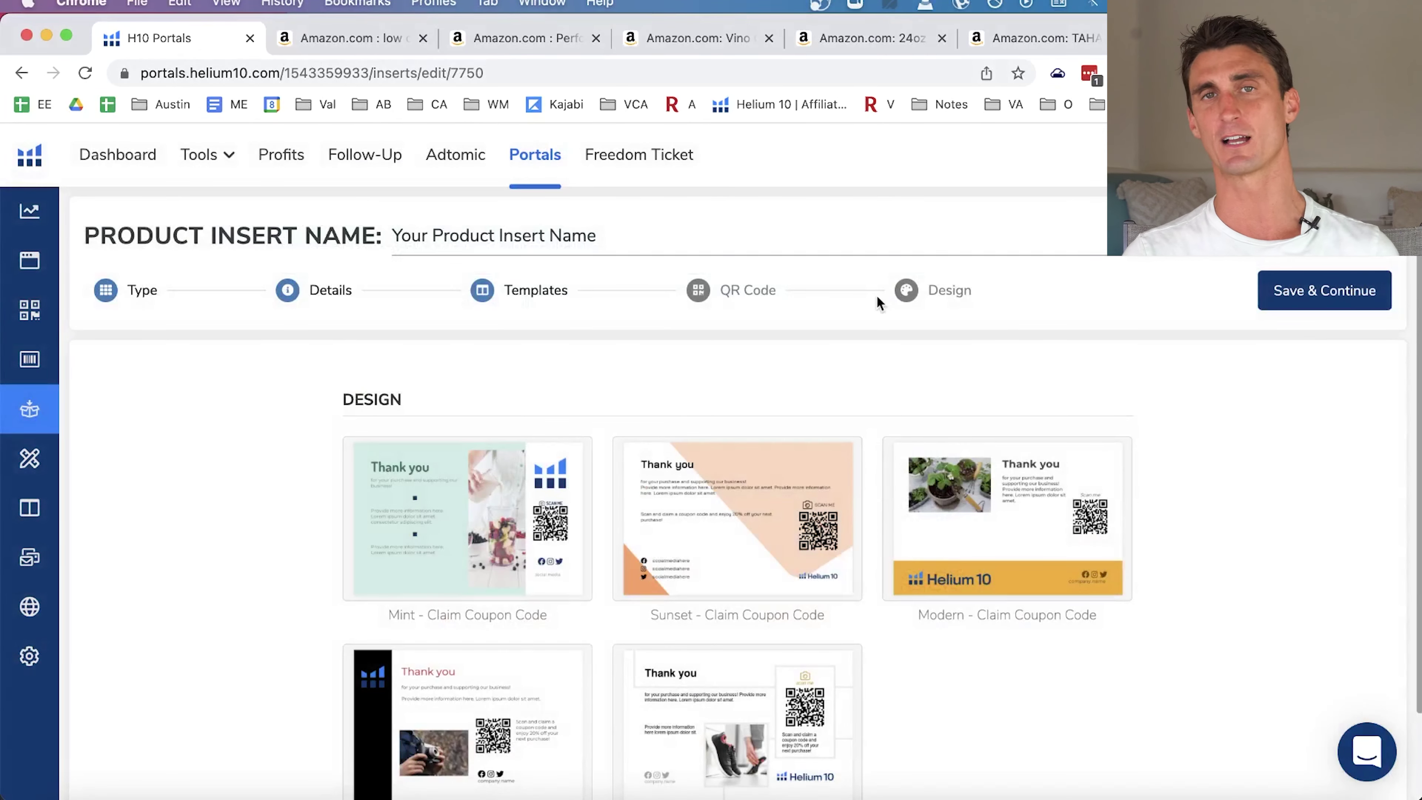
Look through the Learning section of the tools overview, with Freedom Ticket, Pro Training and Academy.
{"action": "left_click", "coordinate": [231, 168]}
{"action": "scroll", "coordinate": [672, 728], "scroll_direction": "down", "scroll_amount": 3}
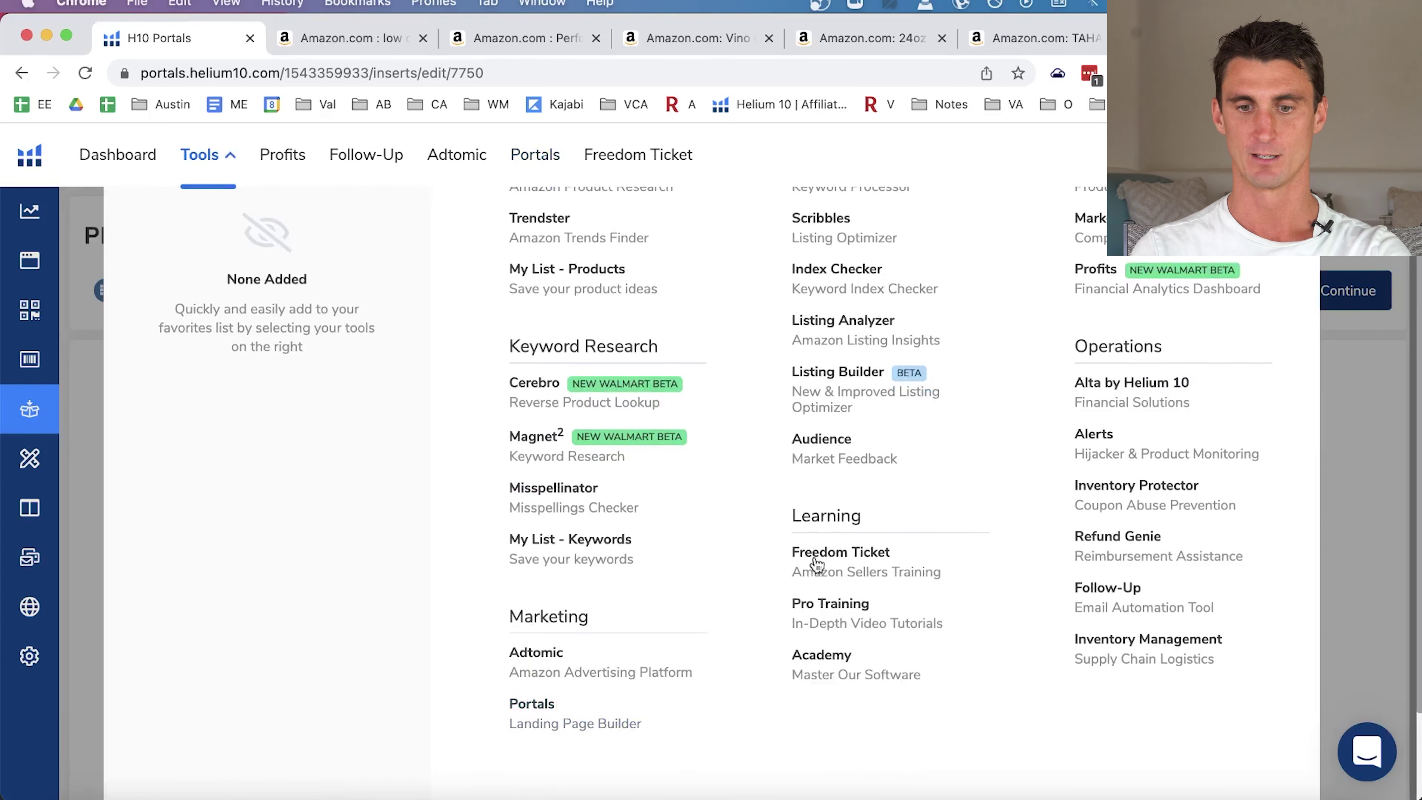
{"action": "double_click", "coordinate": [824, 517]}
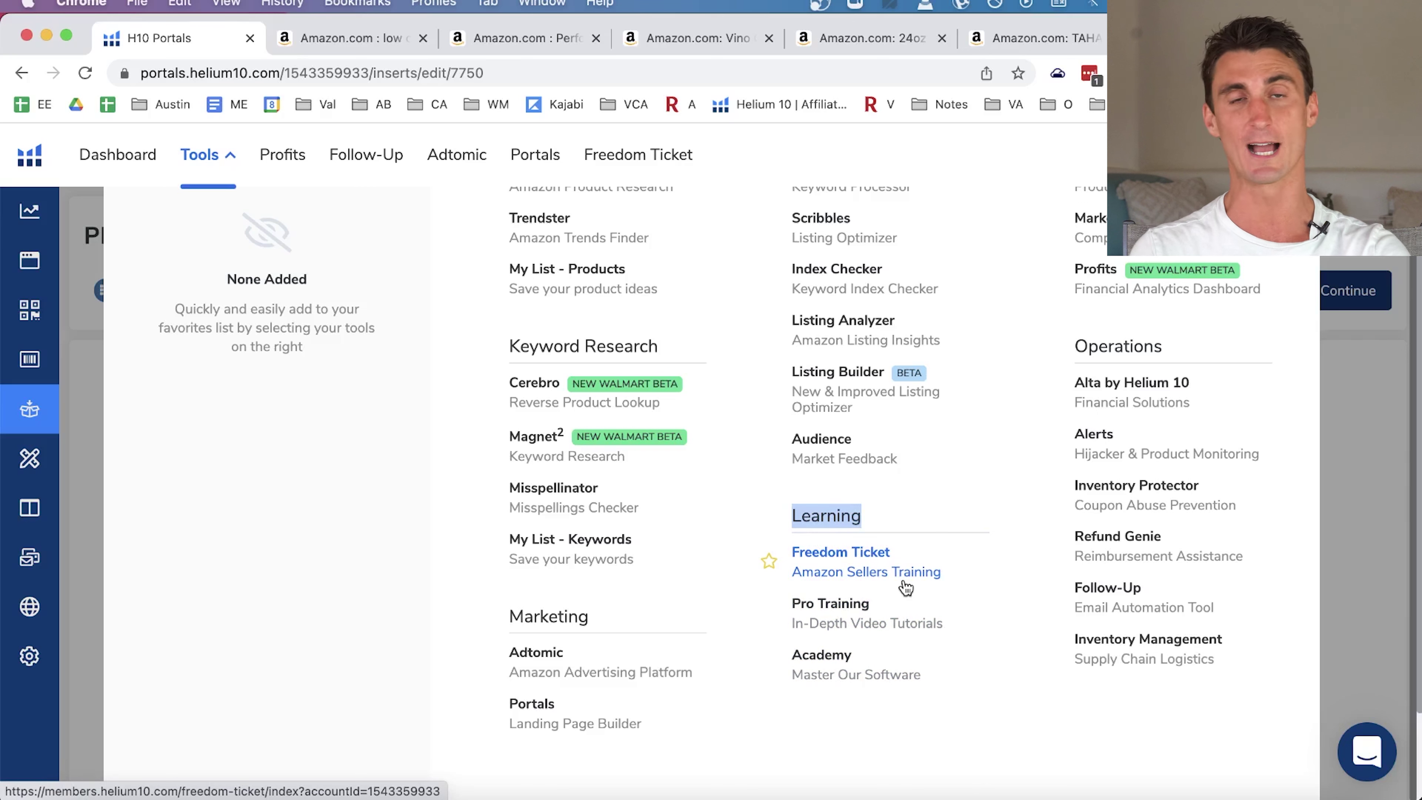
{"action": "left_click", "coordinate": [968, 511]}
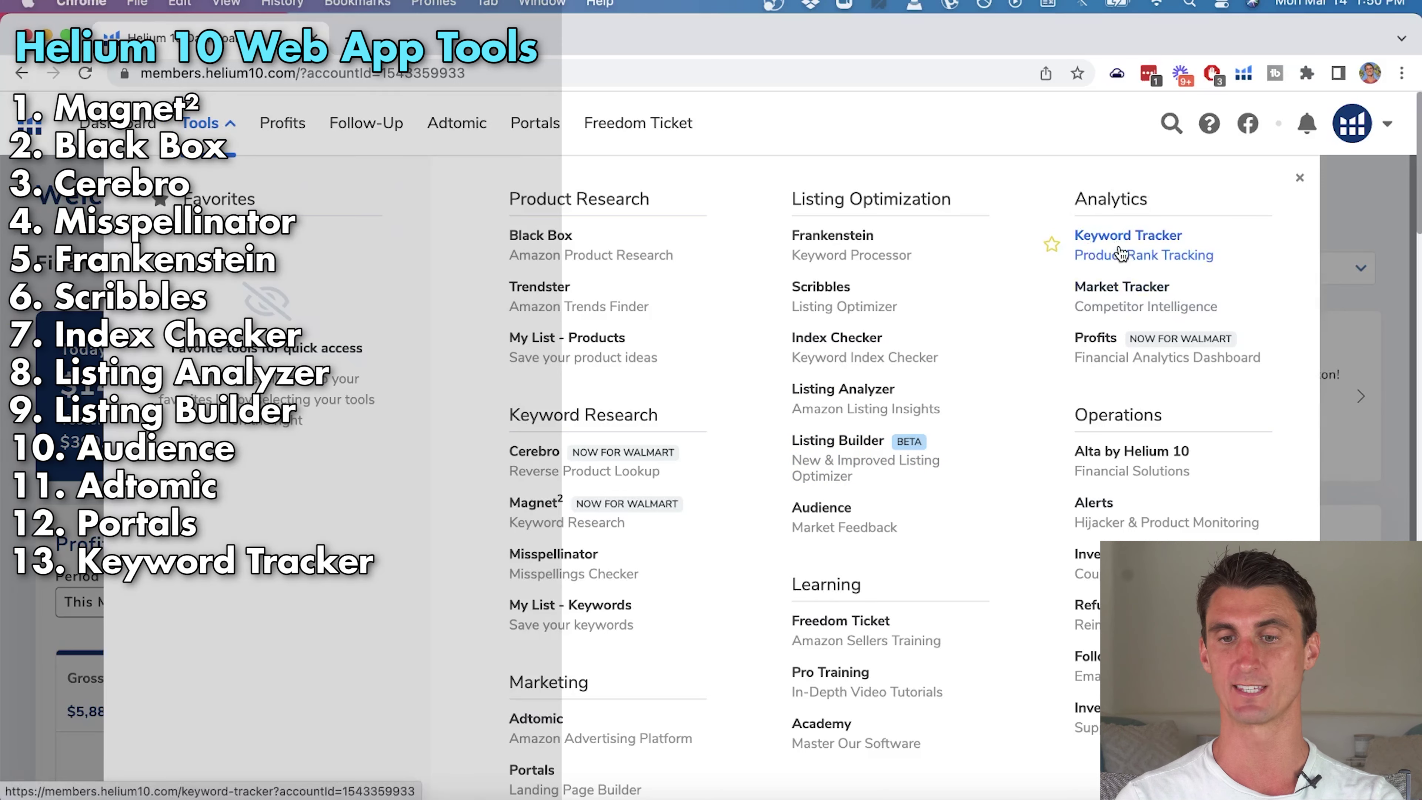
Open Keyword Tracker and expand the tracked keywords of the Performance Nut Butter product.
{"action": "left_click", "coordinate": [1115, 253]}
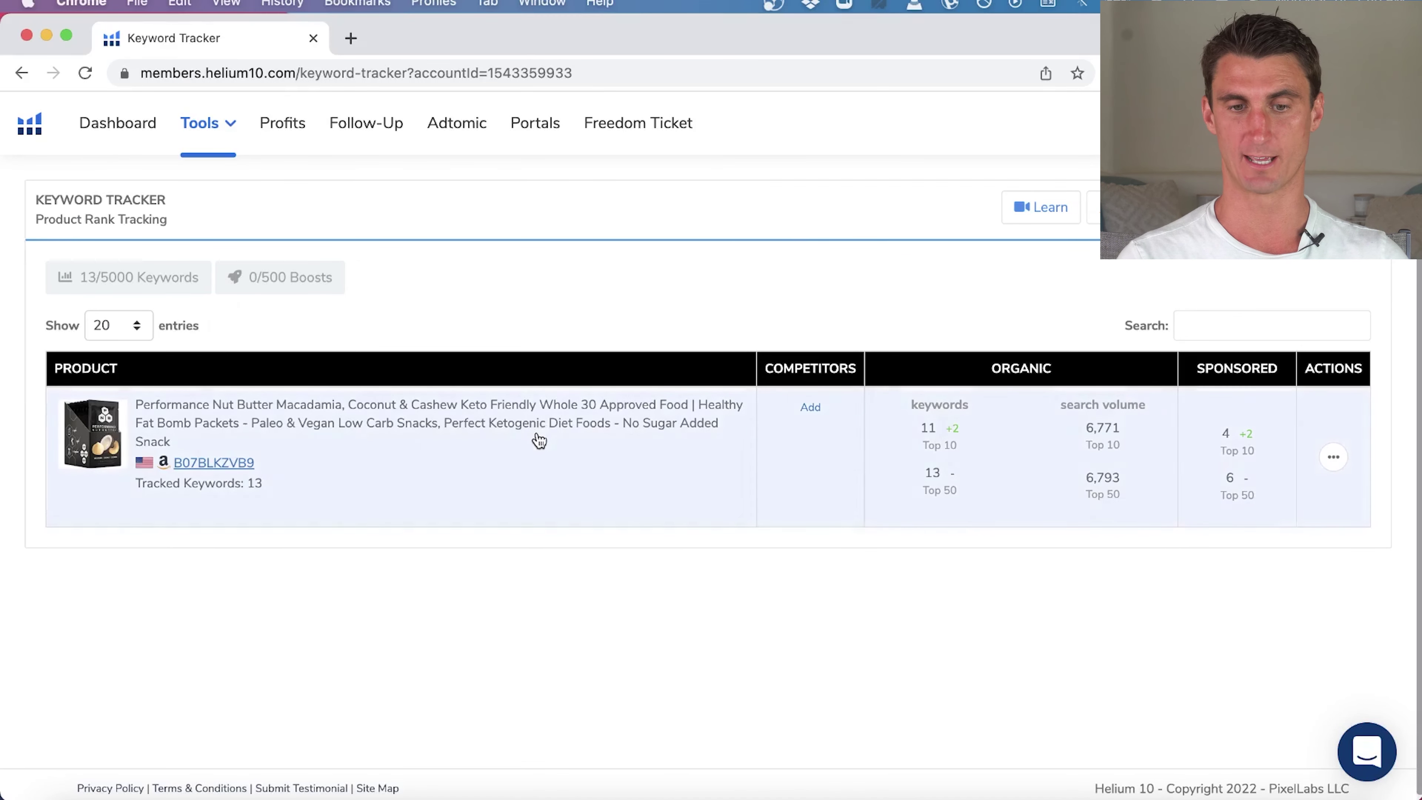
{"action": "mouse_move", "coordinate": [952, 433]}
{"action": "left_click", "coordinate": [546, 445]}
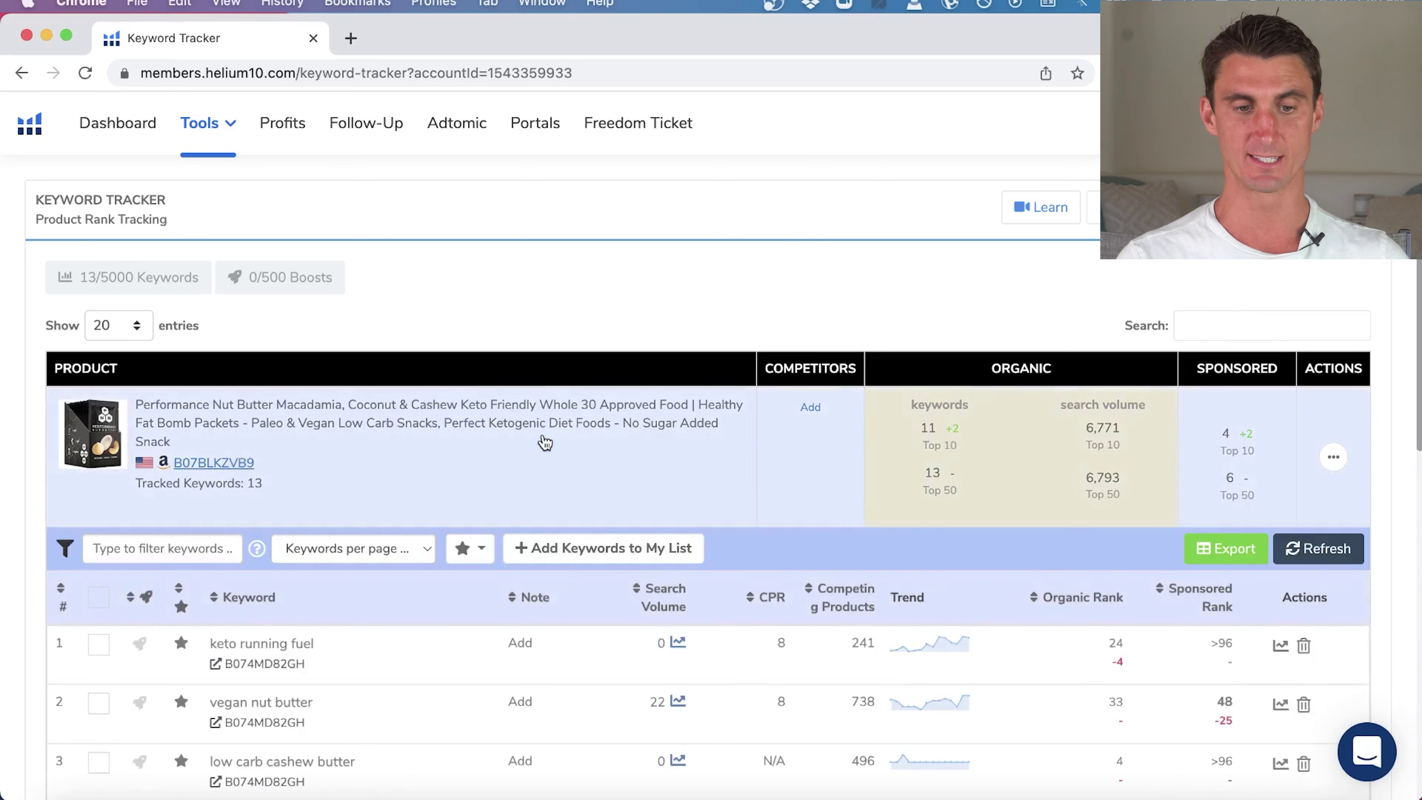
Review the search volume, trend, organic rank and sponsored rank of the nut butter product's tracked keywords.
{"action": "scroll", "coordinate": [533, 497], "scroll_direction": "down", "scroll_amount": 5}
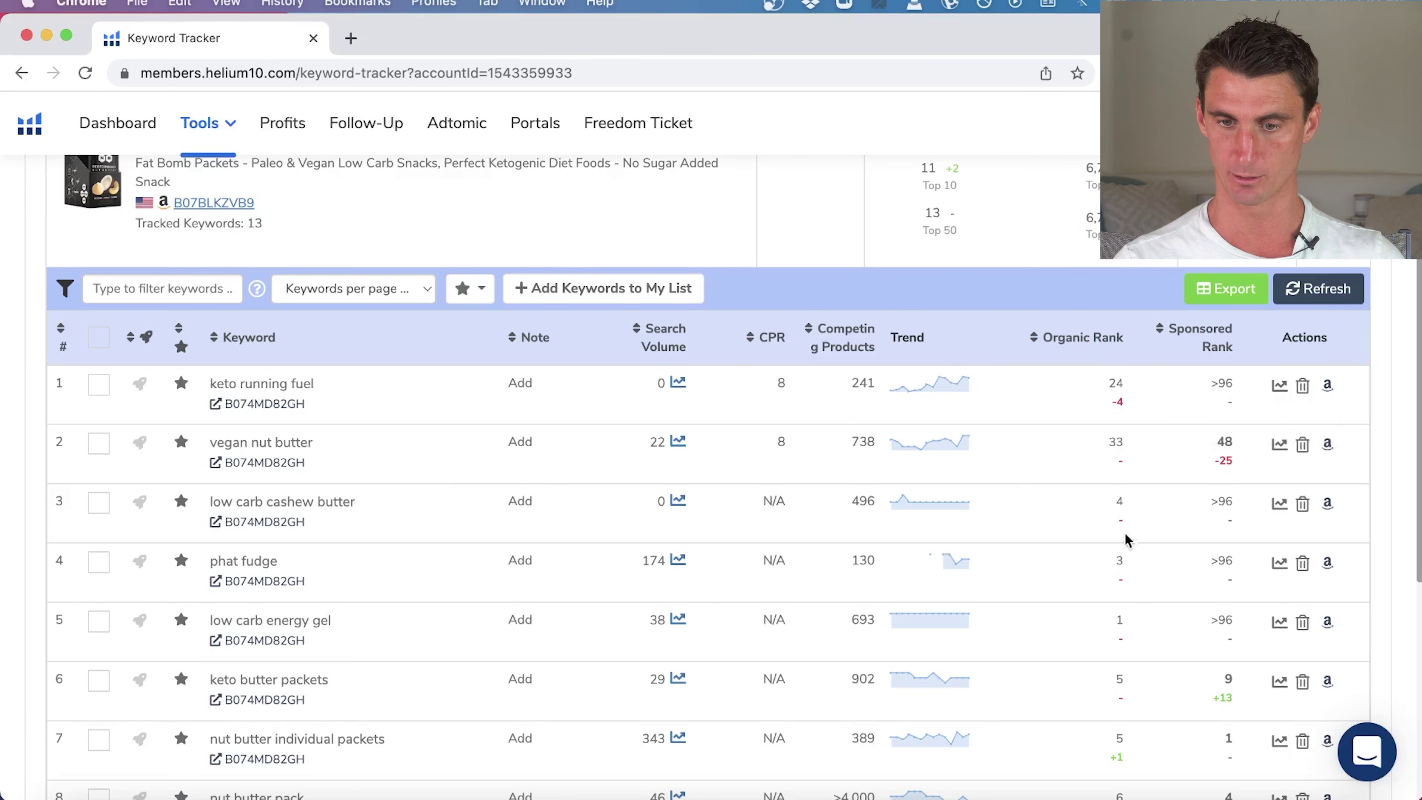
{"action": "scroll", "coordinate": [1125, 541], "scroll_direction": "down", "scroll_amount": 3}
{"action": "scroll", "coordinate": [1137, 365], "scroll_direction": "down", "scroll_amount": 5}
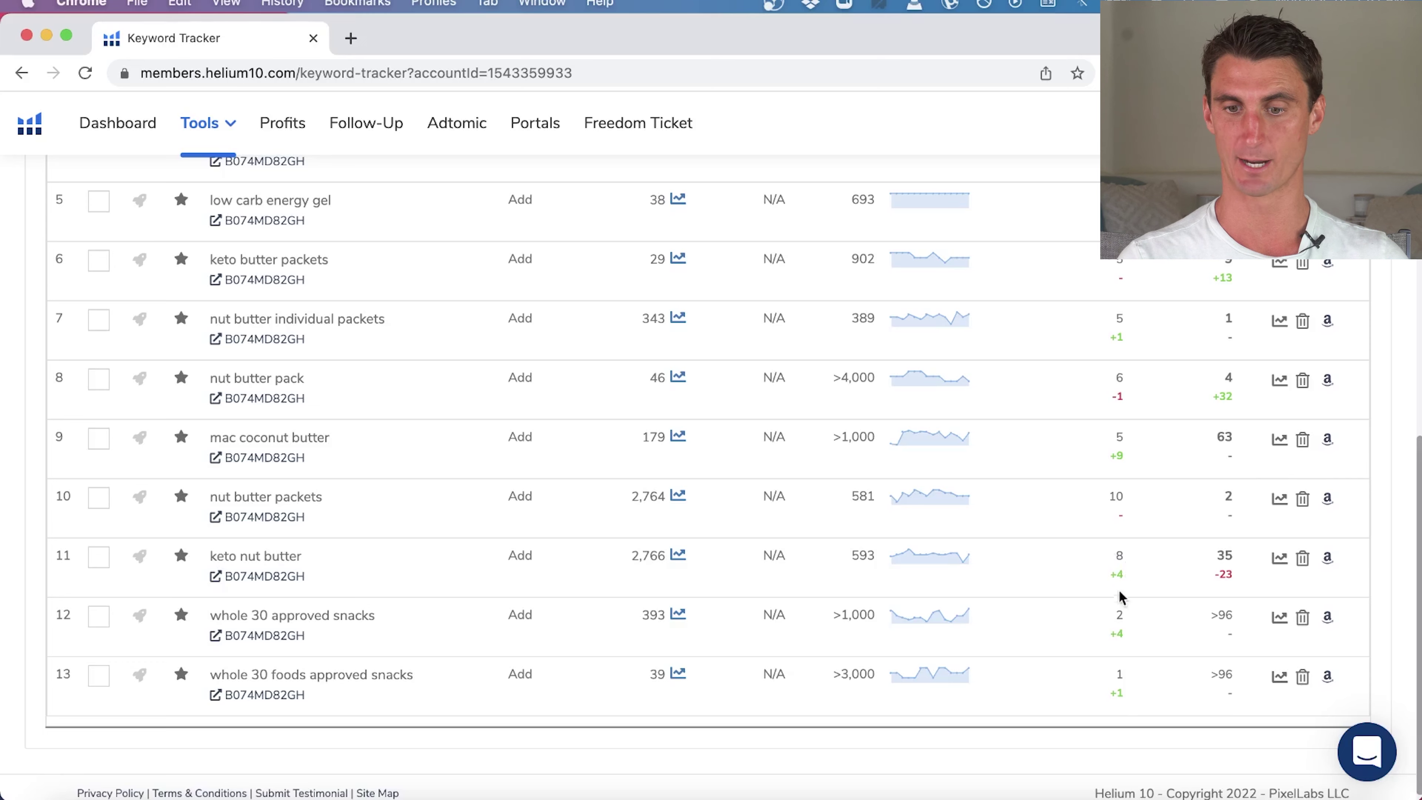
{"action": "scroll", "coordinate": [1184, 557], "scroll_direction": "up", "scroll_amount": 15}
{"action": "scroll", "coordinate": [1186, 557], "scroll_direction": "down", "scroll_amount": 2}
{"action": "scroll", "coordinate": [1184, 558], "scroll_direction": "down", "scroll_amount": 3}
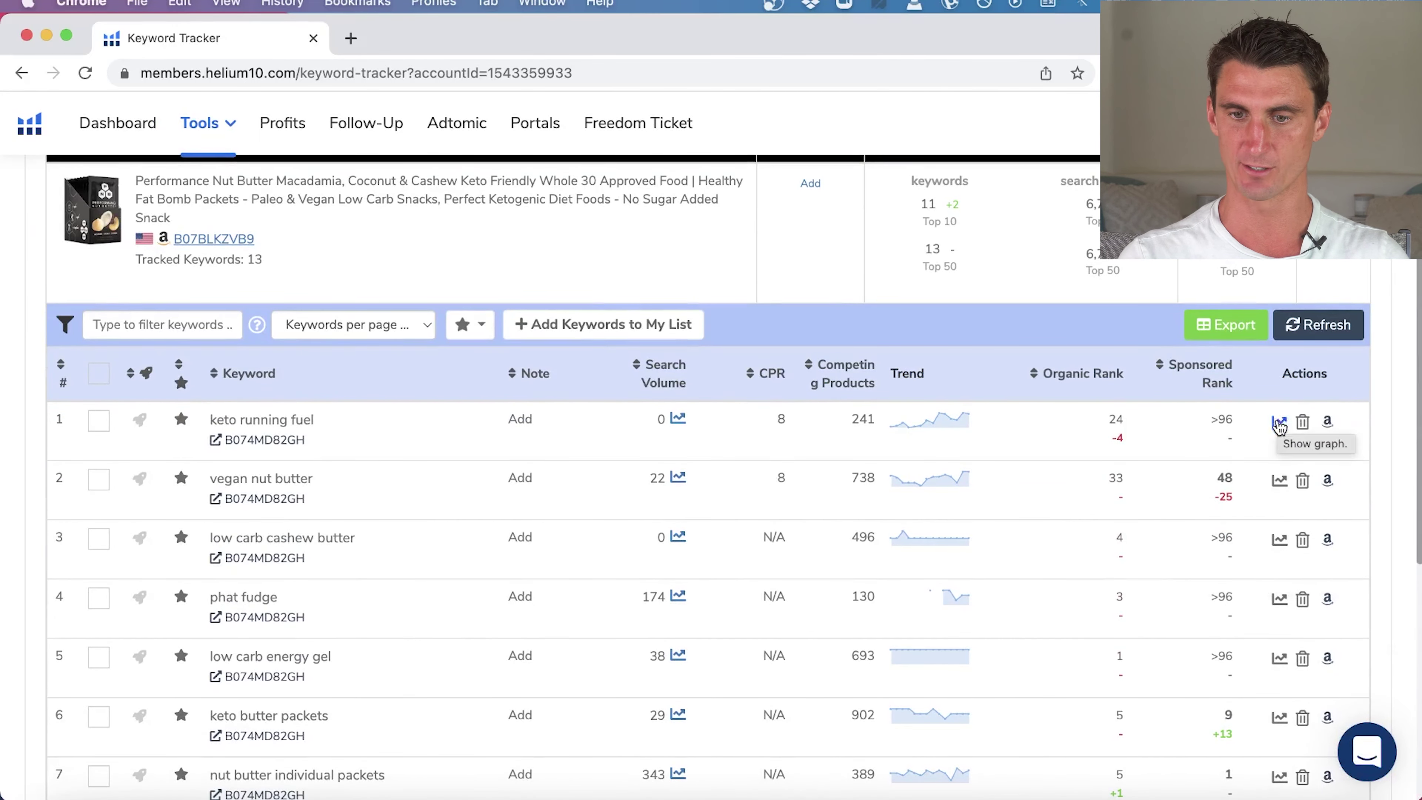
View the rank history graph of the keyword "keto nut butter" over 1 year and close it.
{"action": "scroll", "coordinate": [1170, 613], "scroll_direction": "down", "scroll_amount": 10}
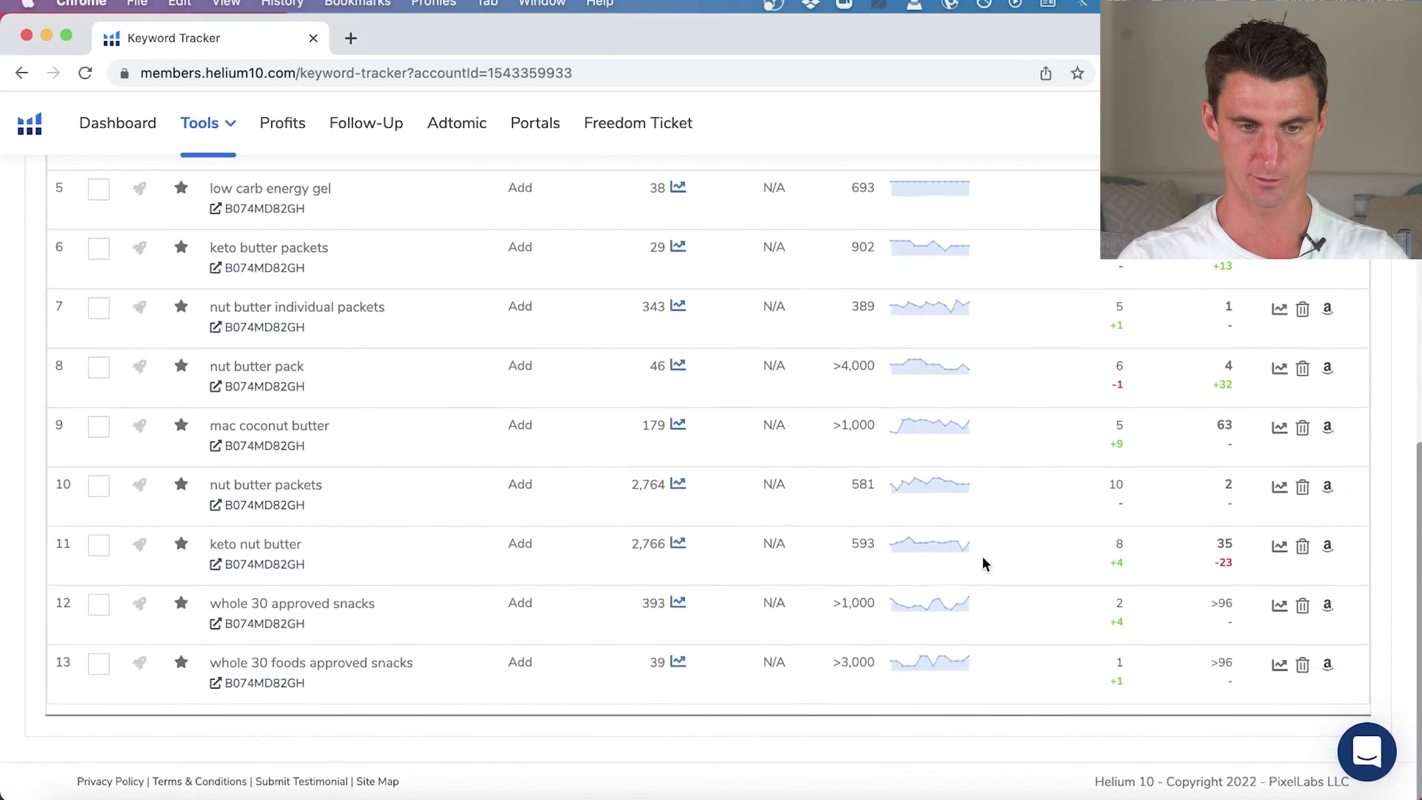
{"action": "left_click", "coordinate": [1279, 546]}
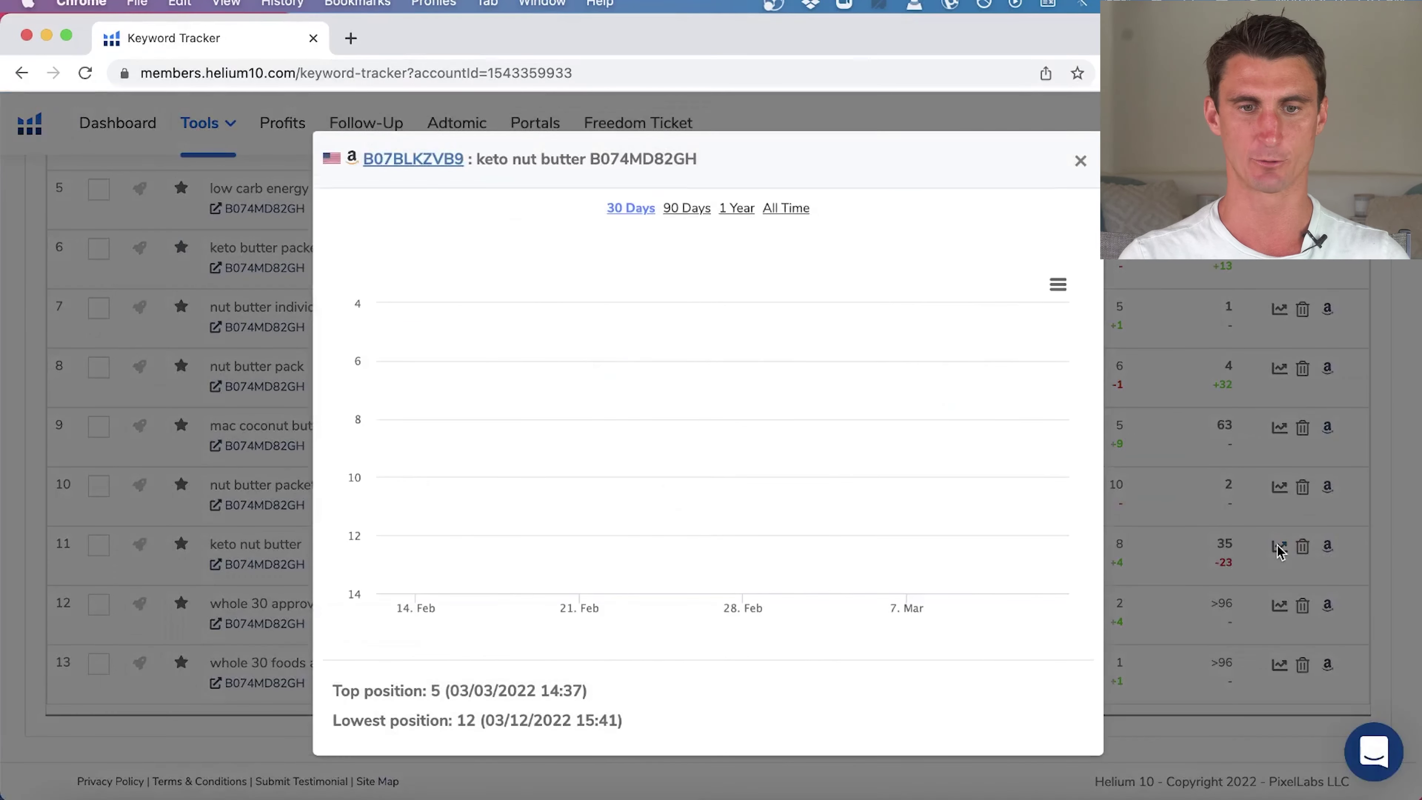
{"action": "left_click", "coordinate": [736, 208]}
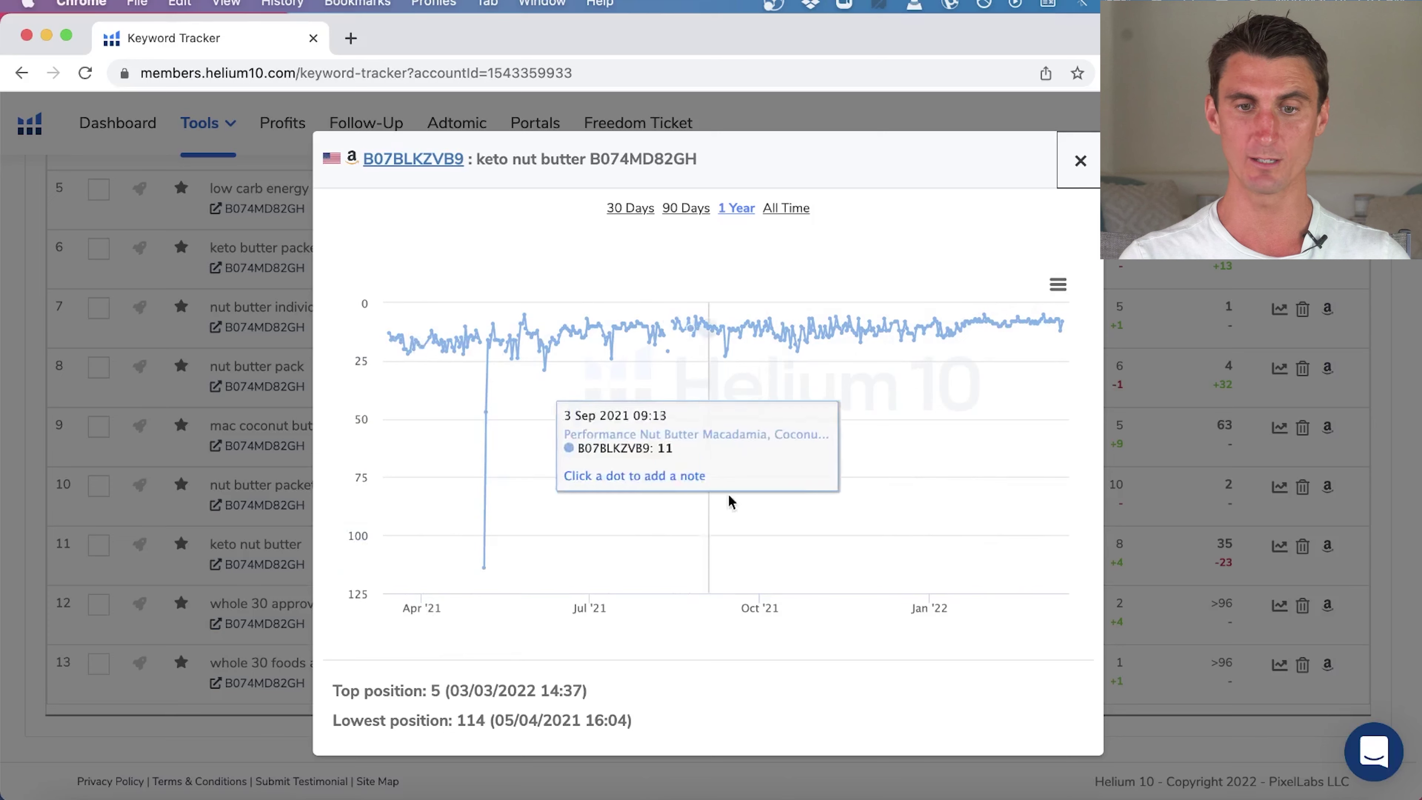
{"action": "left_click", "coordinate": [1080, 162]}
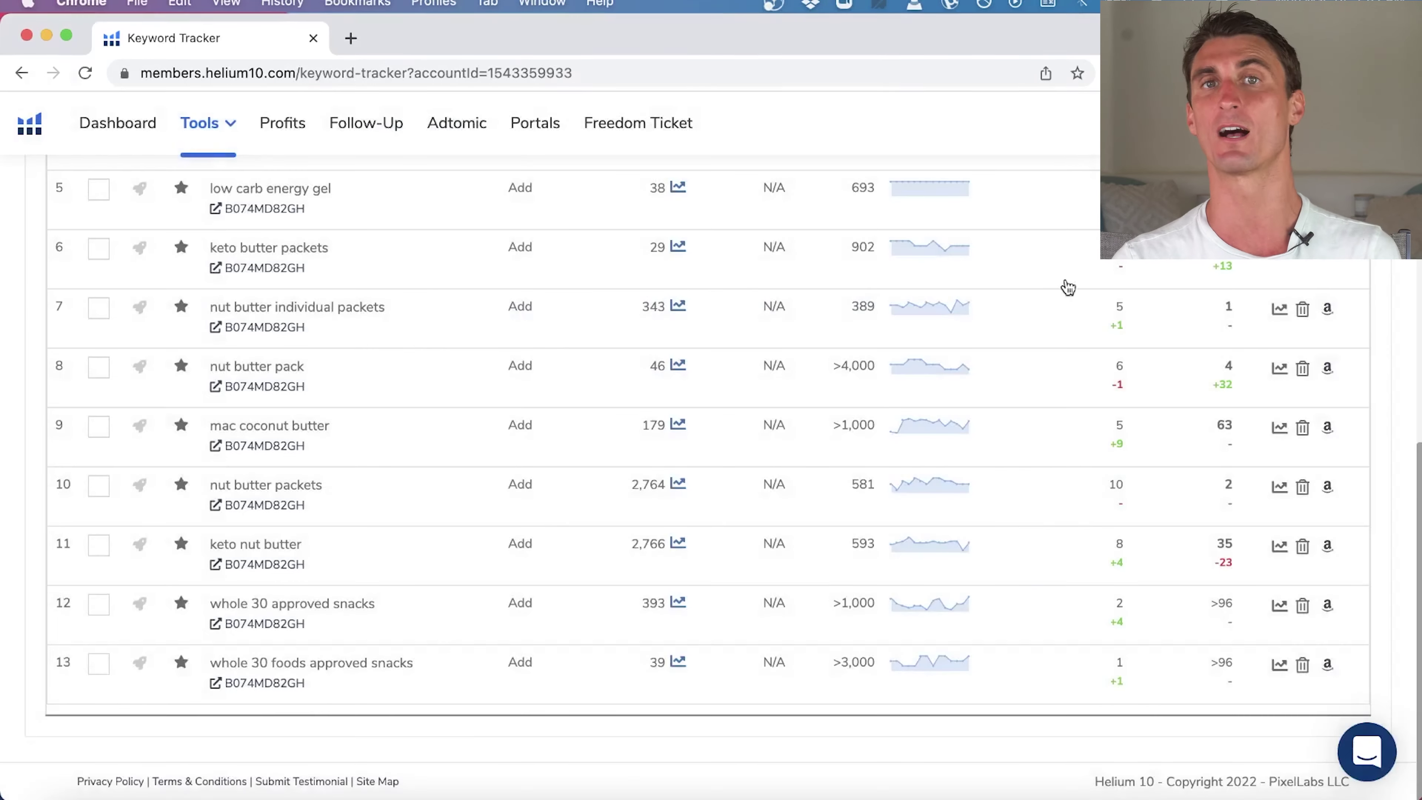
Begin adding a new product to Keyword Tracker, ready to enter its Amazon URL or ASIN.
{"action": "scroll", "coordinate": [1066, 470], "scroll_direction": "up", "scroll_amount": 12}
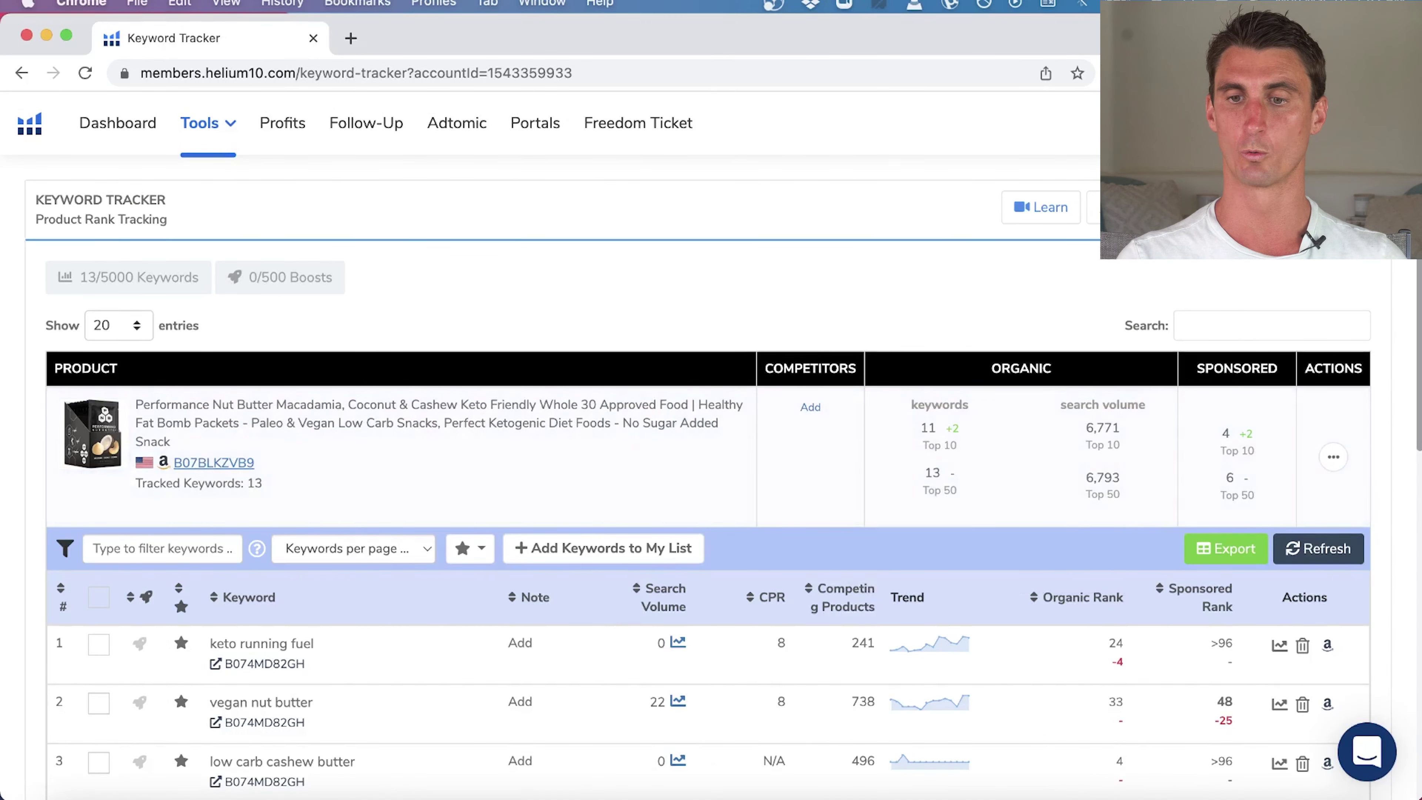
{"action": "left_click", "coordinate": [1125, 207]}
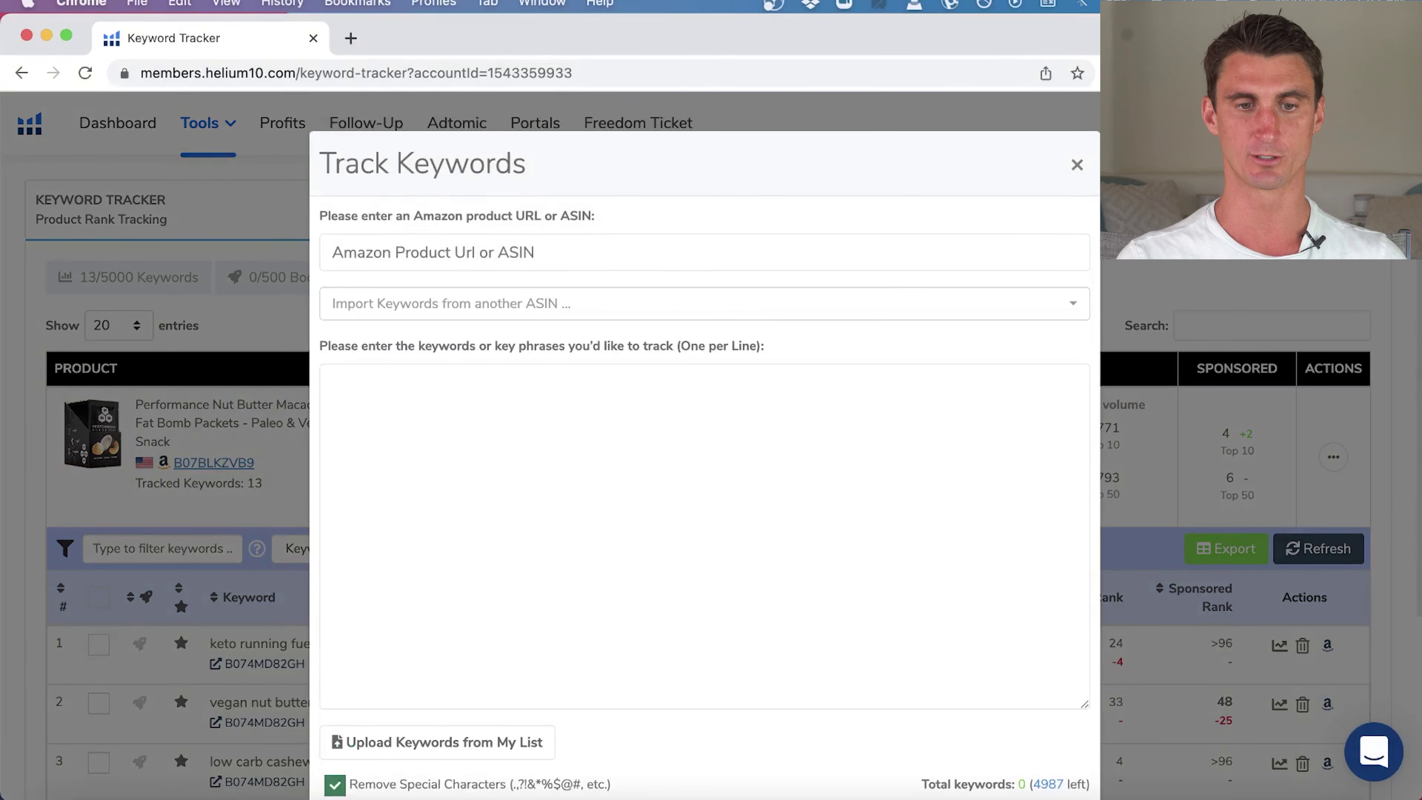
{"action": "left_click", "coordinate": [454, 252]}
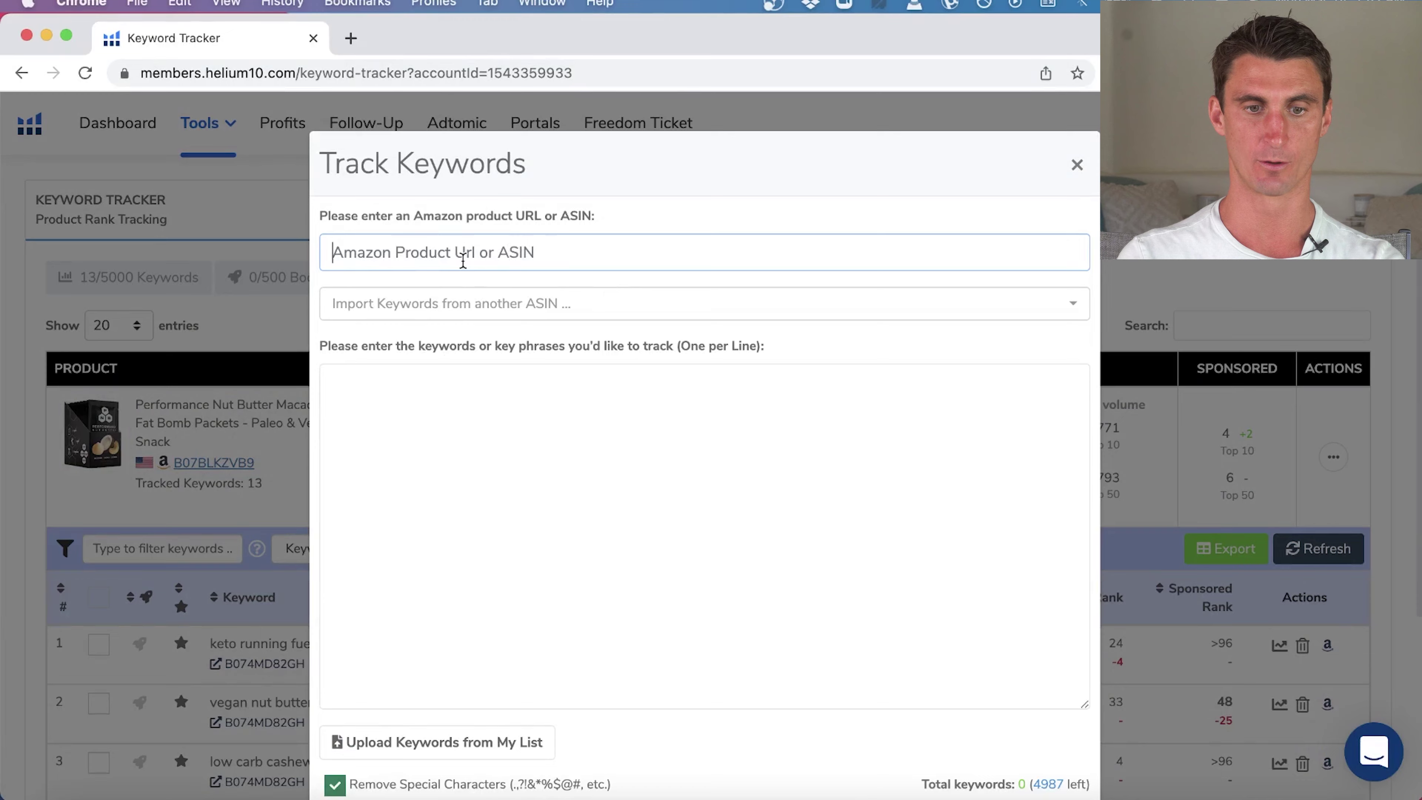
Open amazon.com in a new browser tab and search for "cocktail cards".
{"action": "left_click", "coordinate": [351, 37]}
{"action": "type", "text": "amazon.com"}
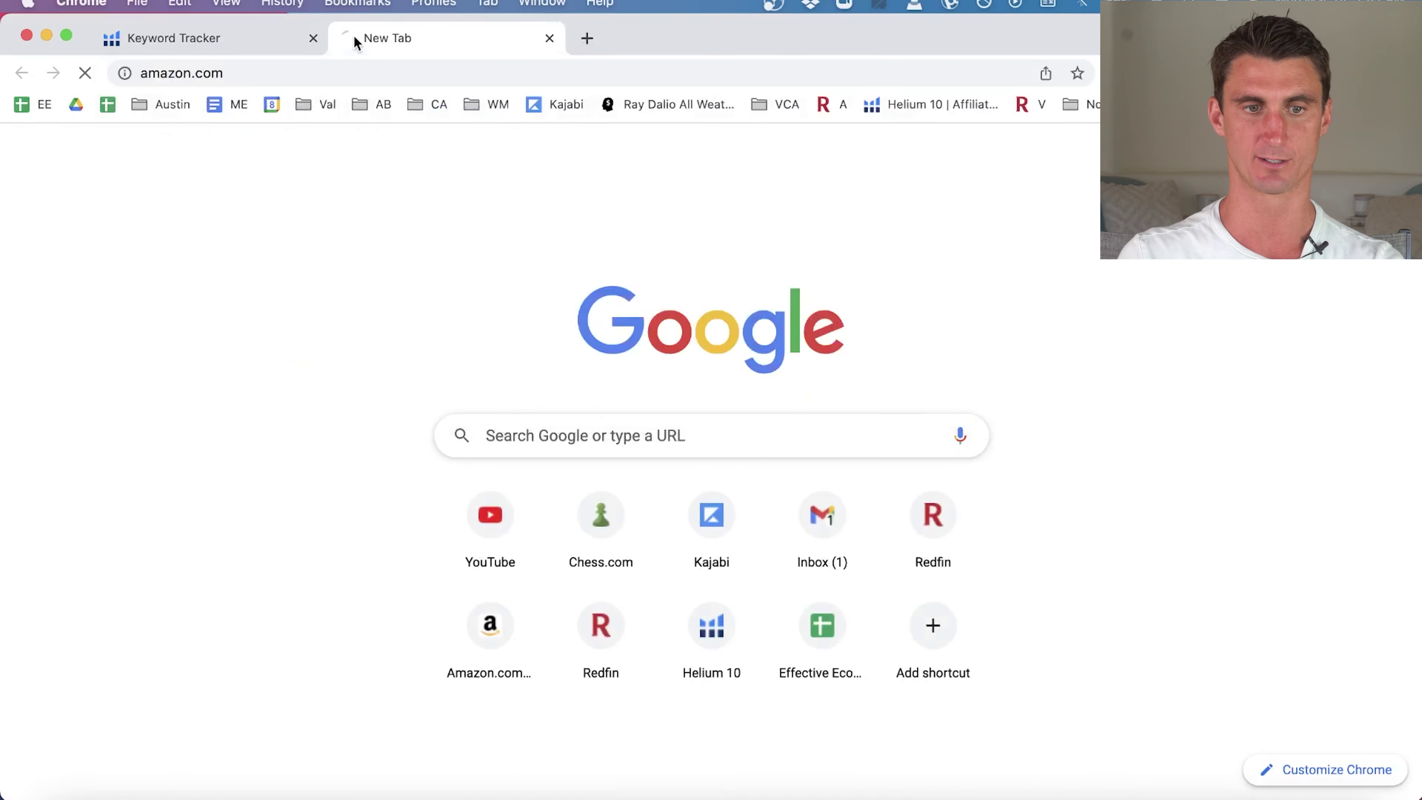
{"action": "key", "text": "Return"}
{"action": "left_click", "coordinate": [546, 121]}
{"action": "type", "text": "cocktail a"}
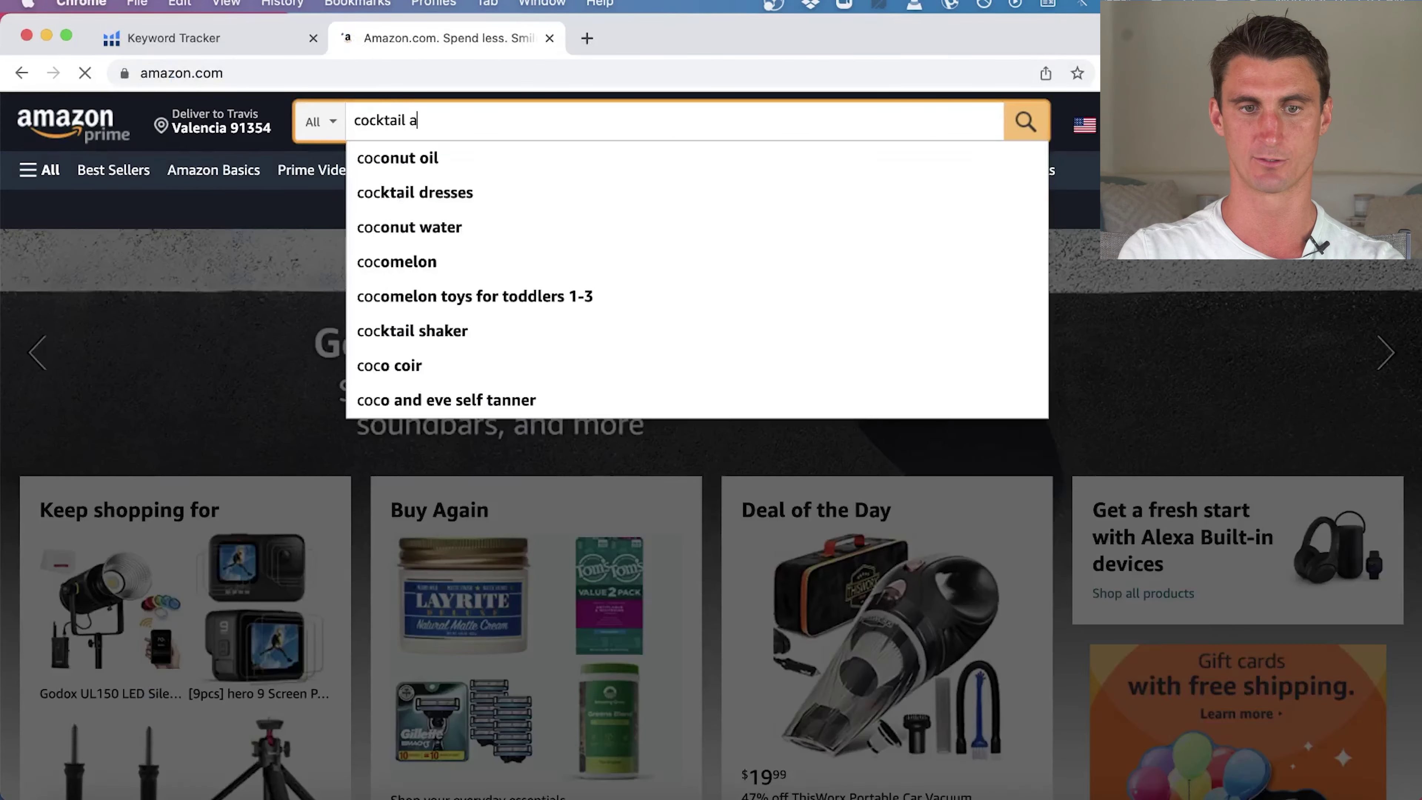
{"action": "key", "text": "BackSpace"}
{"action": "type", "text": "cards"}
{"action": "key", "text": "Return"}
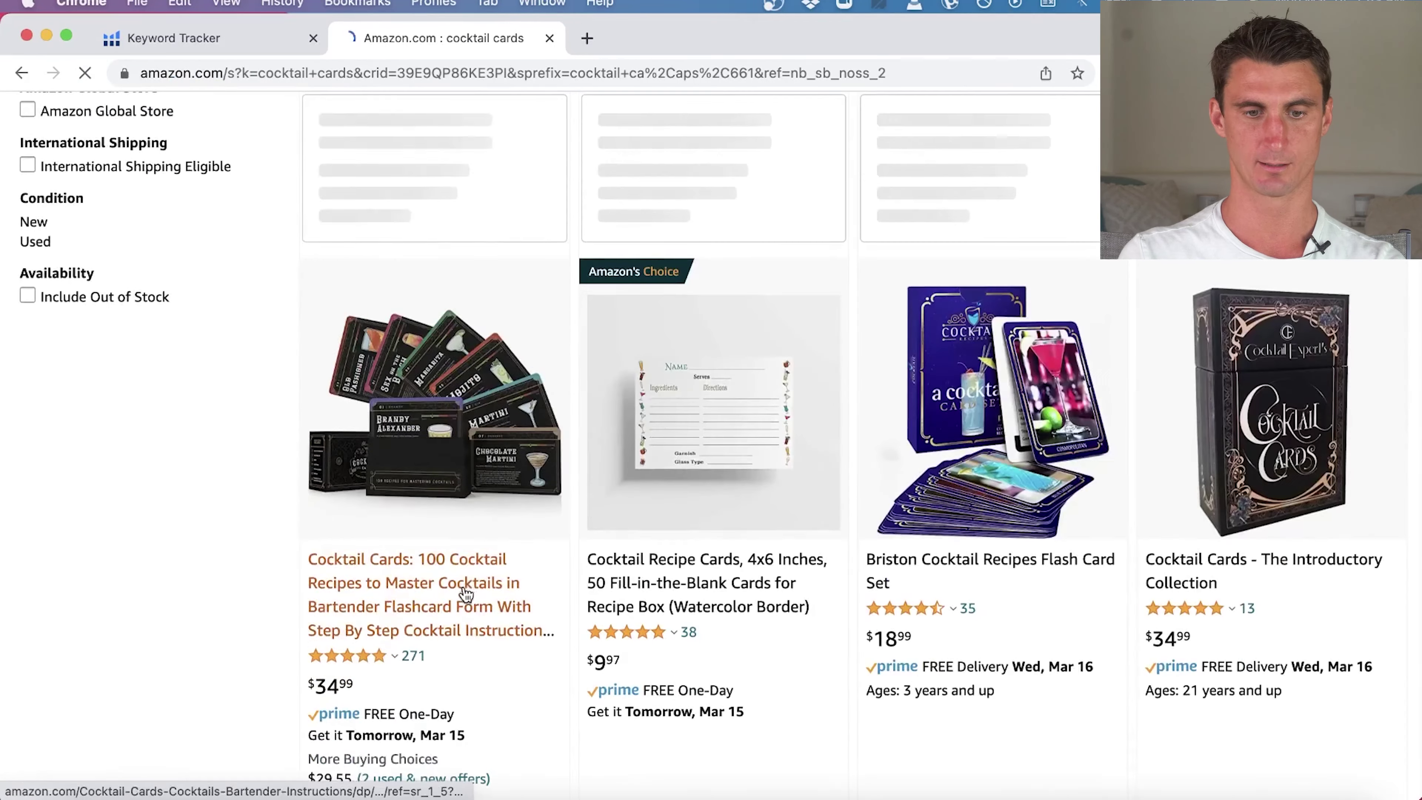
Copy the ASIN B08R7T566B from the "Cocktail Cards: 100 Cocktail Recipes" listing's address into Keyword Tracker's product field.
{"action": "left_click", "coordinate": [465, 593]}
{"action": "double_click", "coordinate": [698, 73]}
{"action": "key", "text": "super+c"}
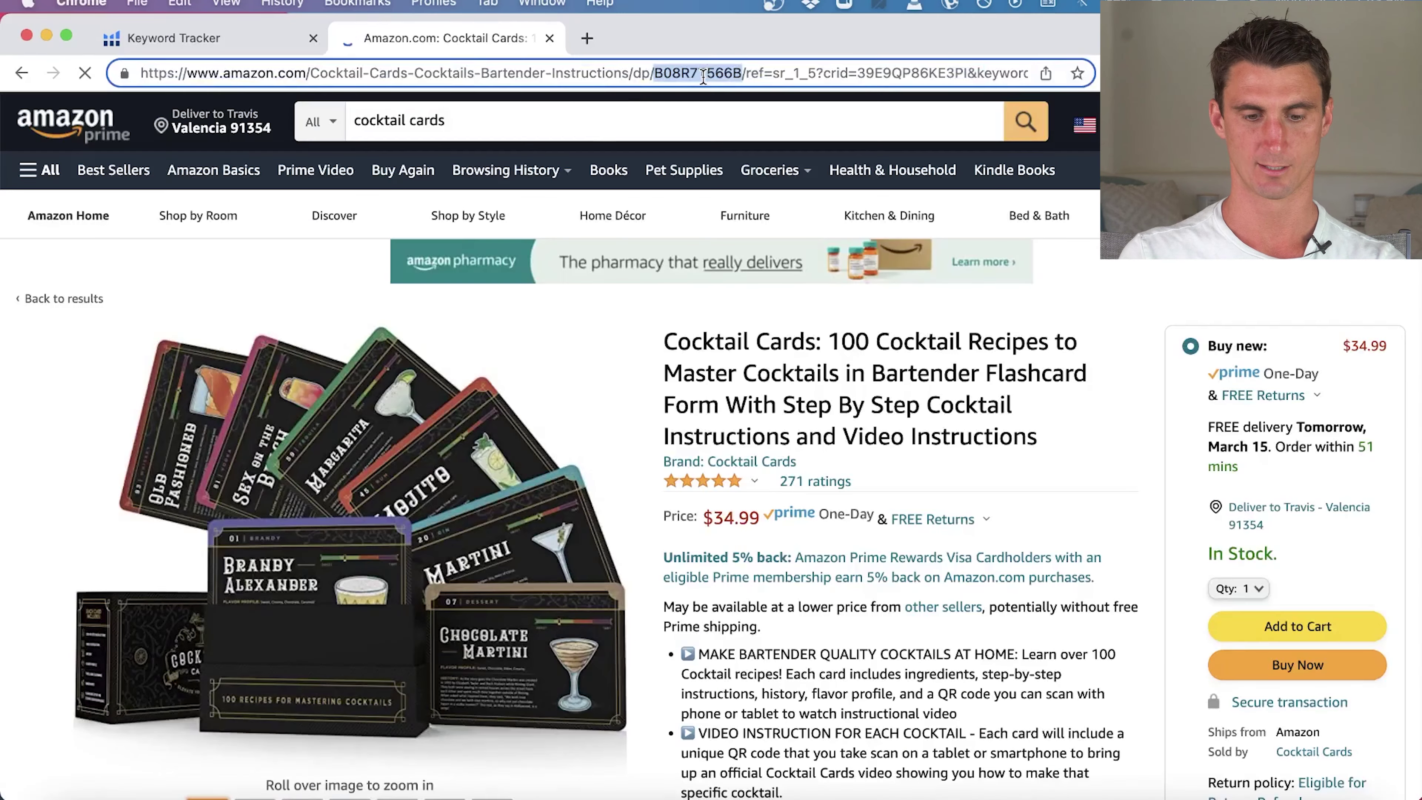
{"action": "left_click", "coordinate": [214, 47]}
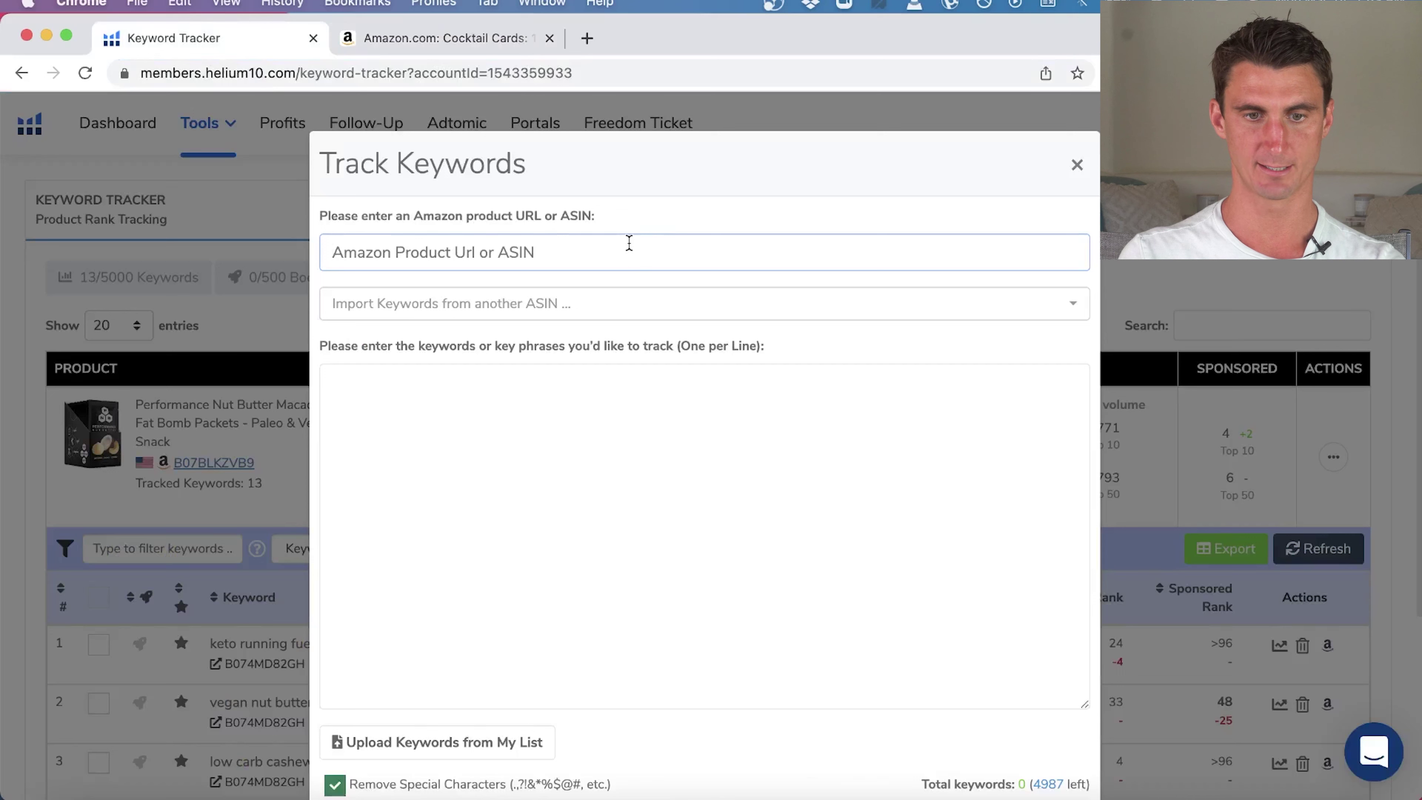
{"action": "key", "text": "super+v"}
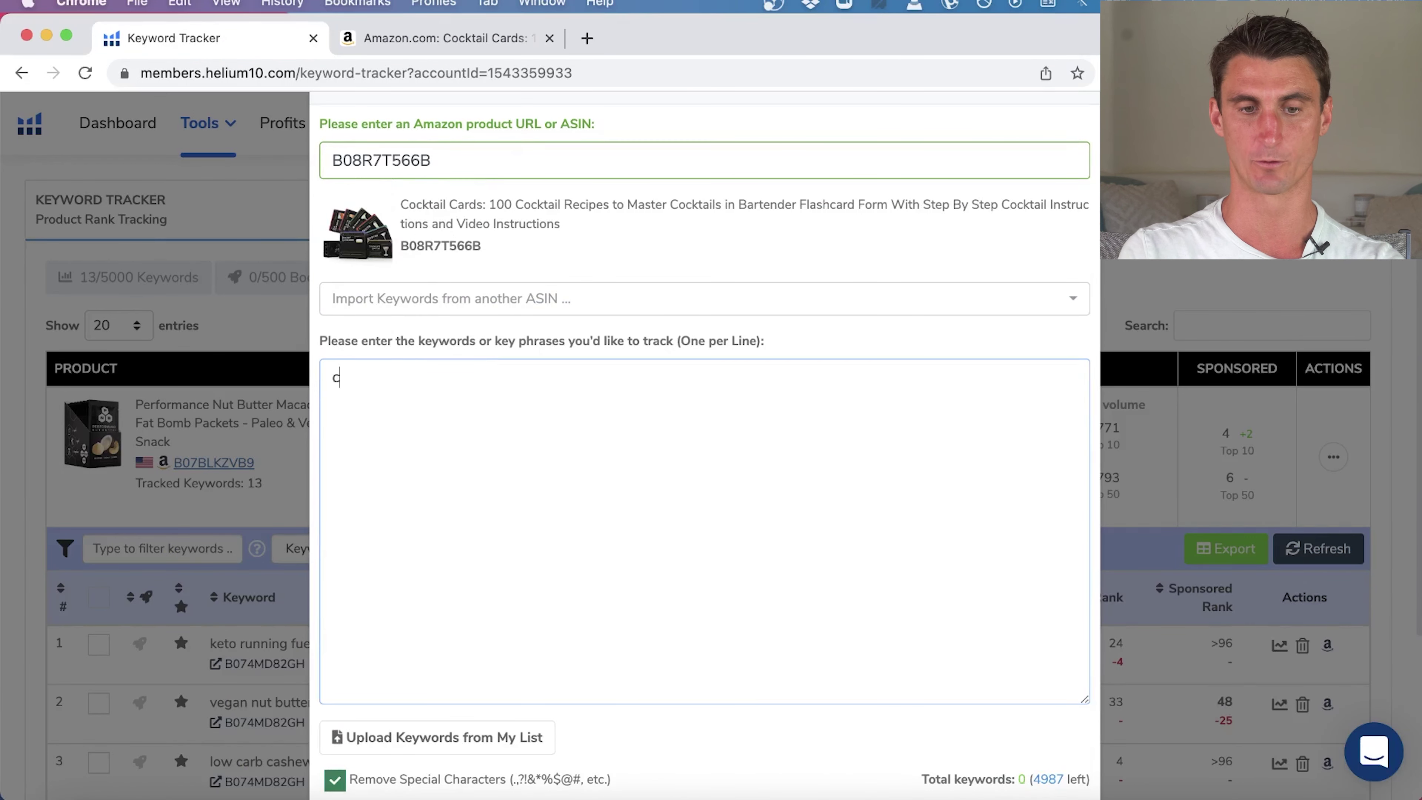
Enter the keywords "cocktail flashcards", "cocktail recipe cards", "bartender flash cards" and "bartender flashcards", one per line.
{"action": "type", "text": "flashcards"}
{"action": "key", "text": "Return"}
{"action": "type", "text": "cock"}
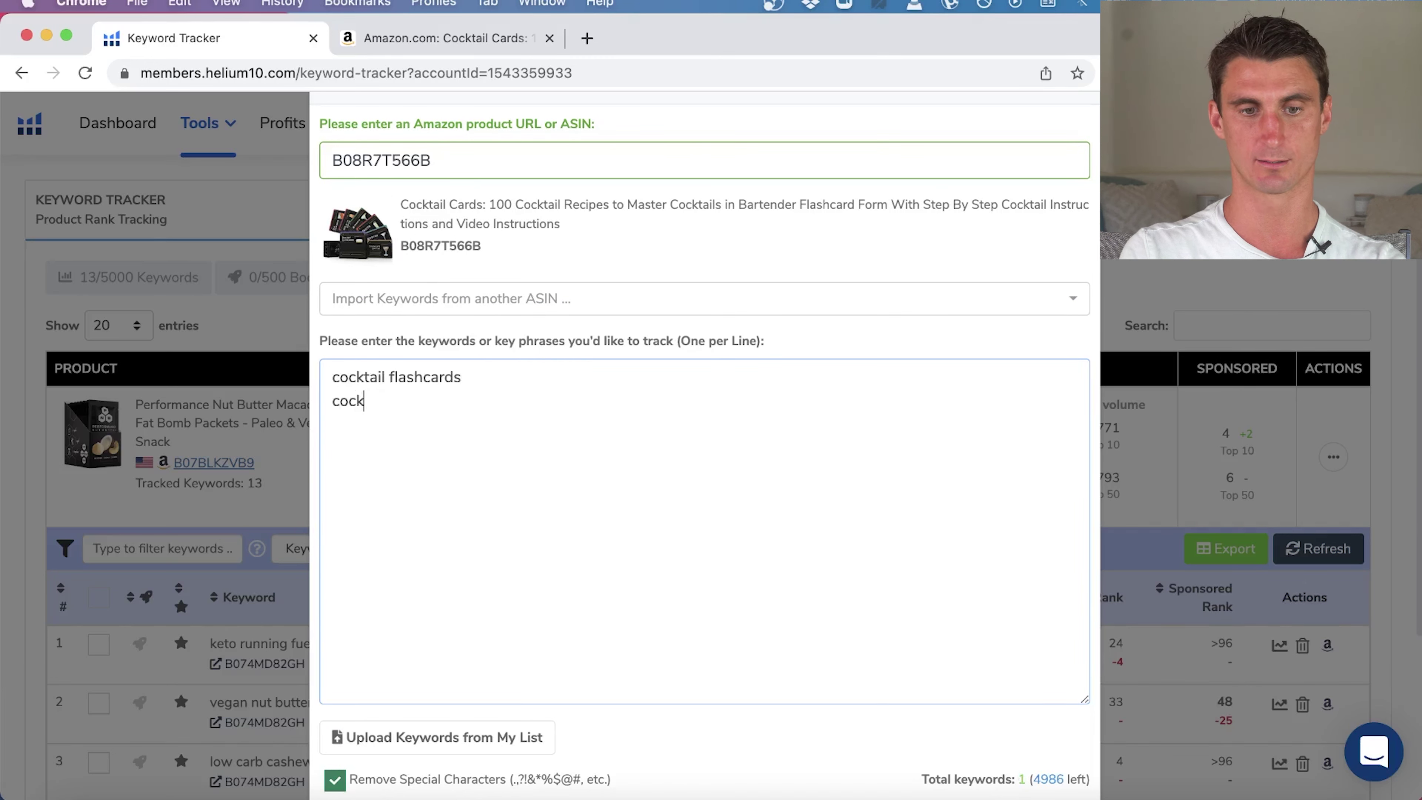
{"action": "type", "text": "tail rec"}
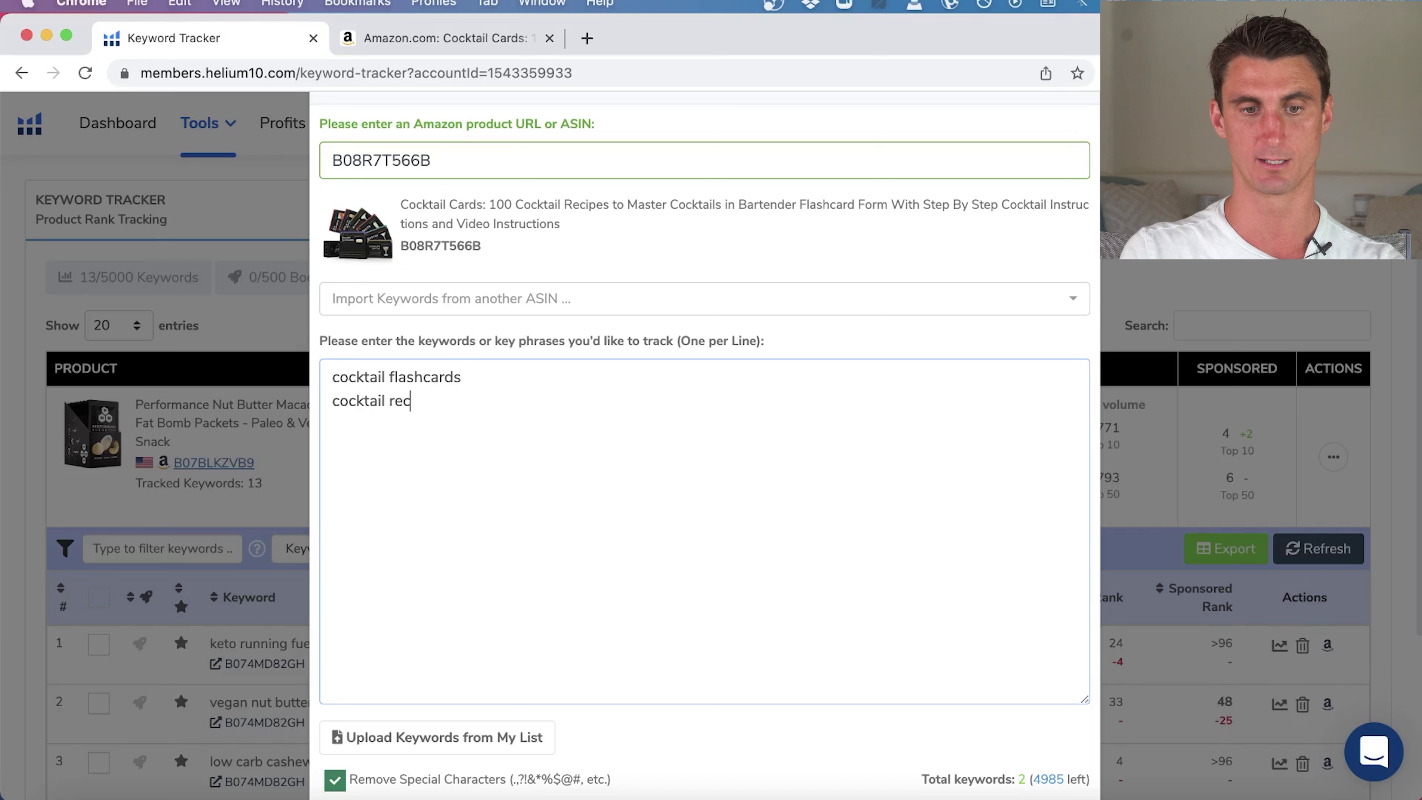
{"action": "type", "text": "ipe cards"}
{"action": "key", "text": "Return"}
{"action": "type", "text": "bartender flash ca"}
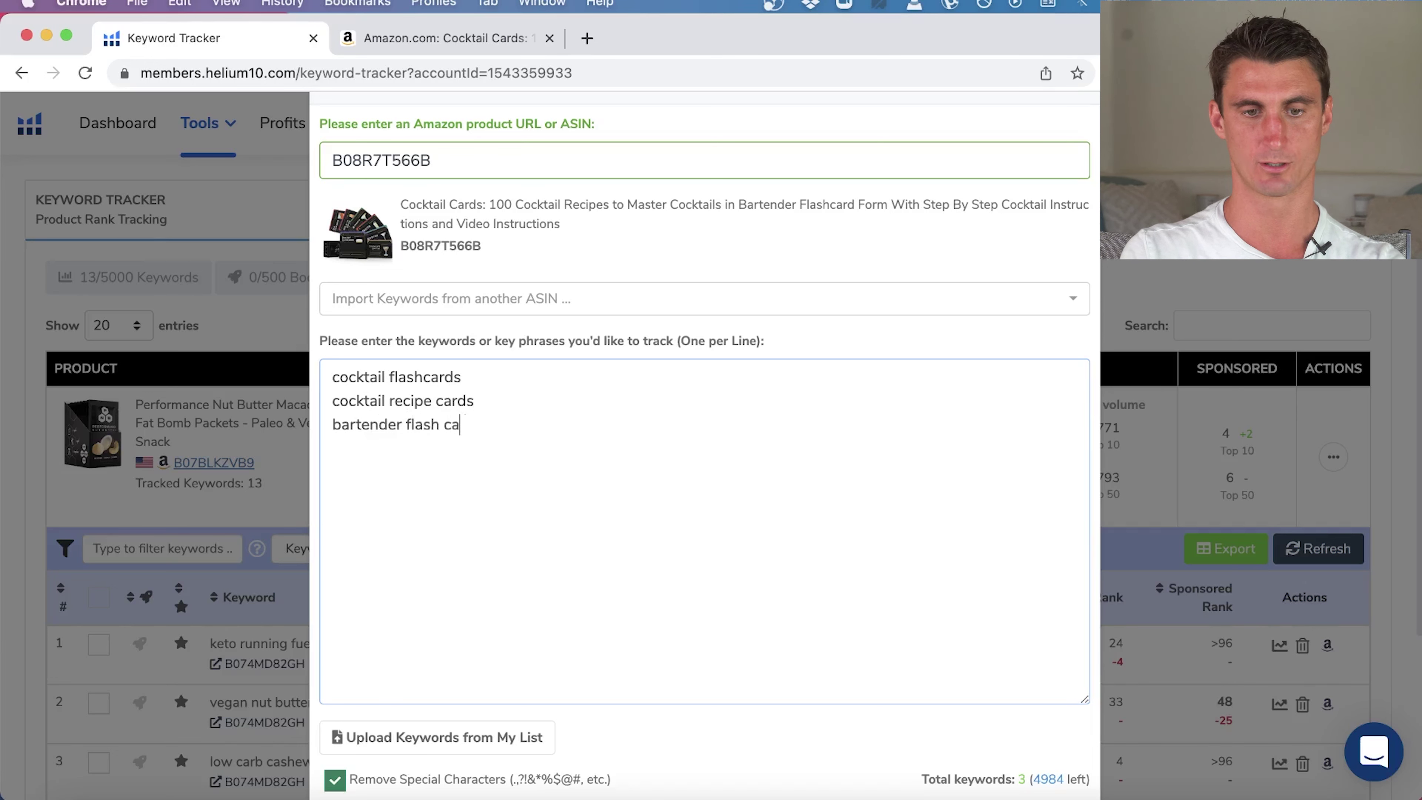
{"action": "type", "text": "rds barten"}
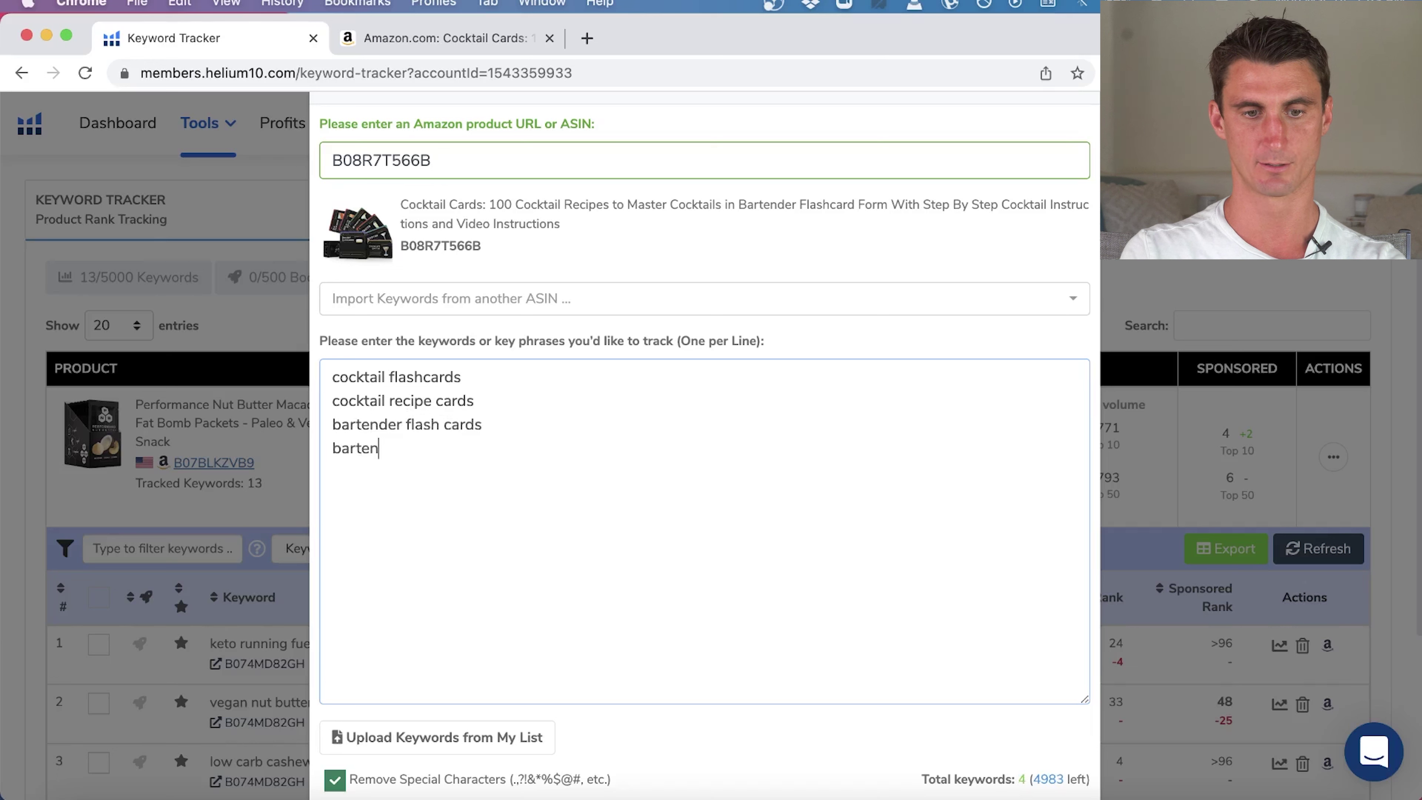
{"action": "type", "text": "der flashcards"}
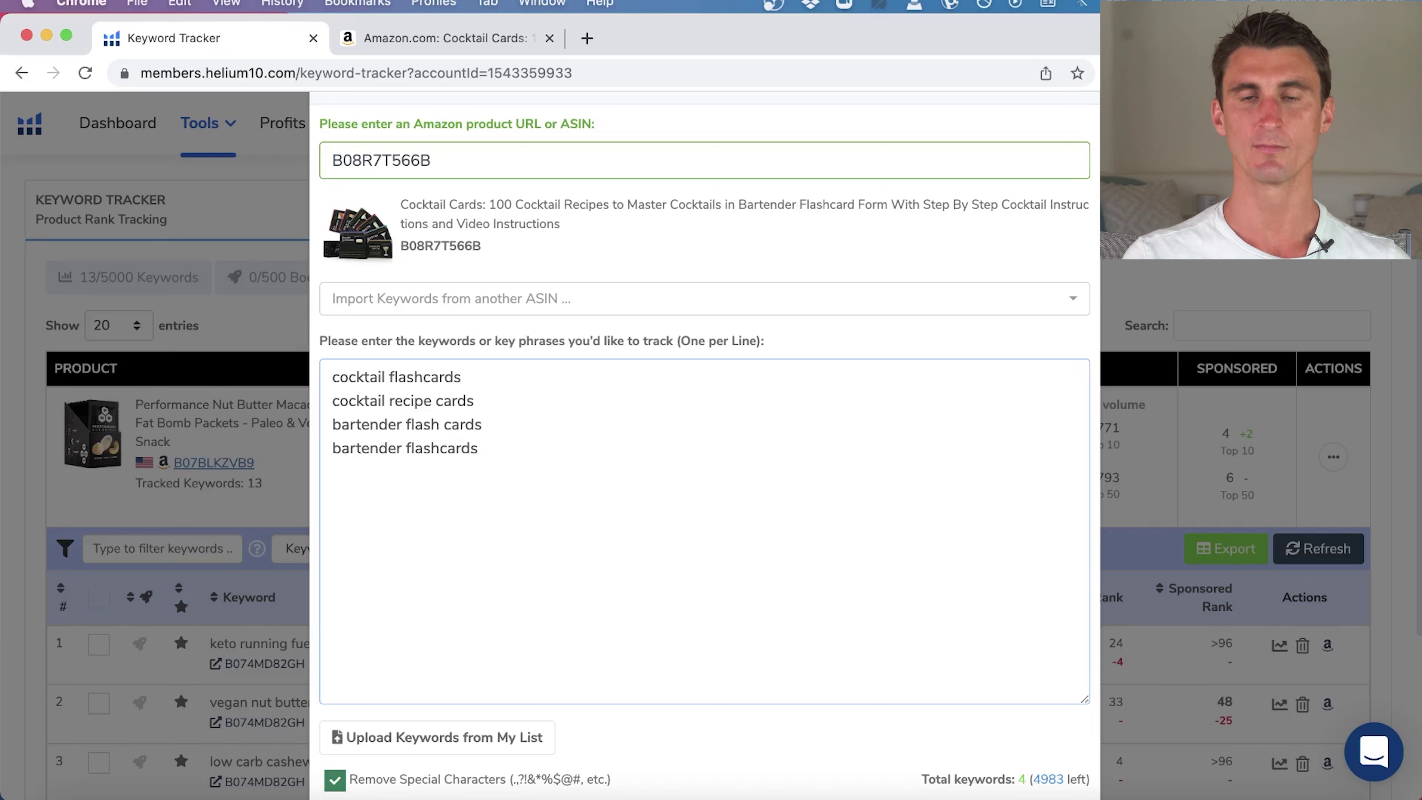
{"action": "scroll", "coordinate": [426, 544], "scroll_direction": "down", "scroll_amount": 2}
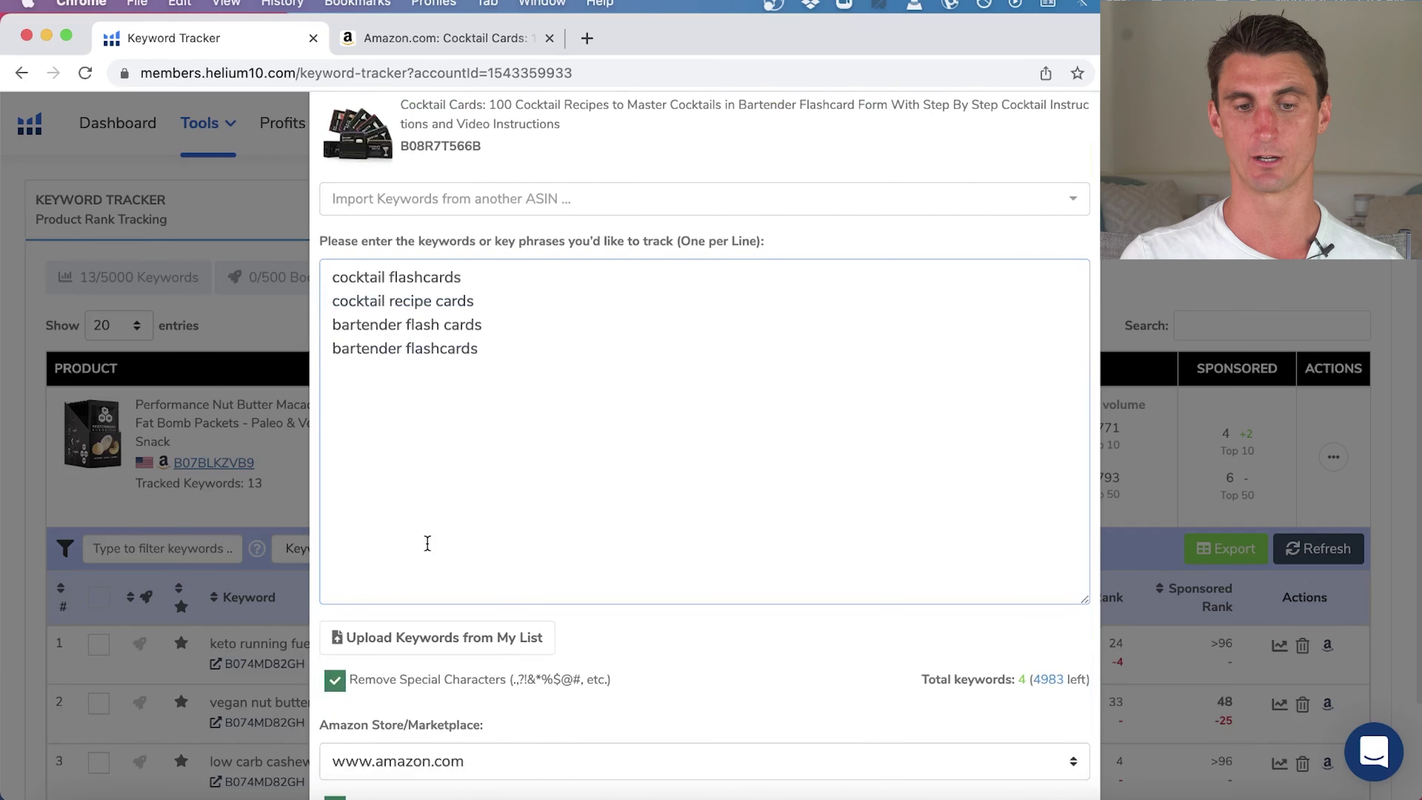
{"action": "scroll", "coordinate": [470, 331], "scroll_direction": "down", "scroll_amount": 3}
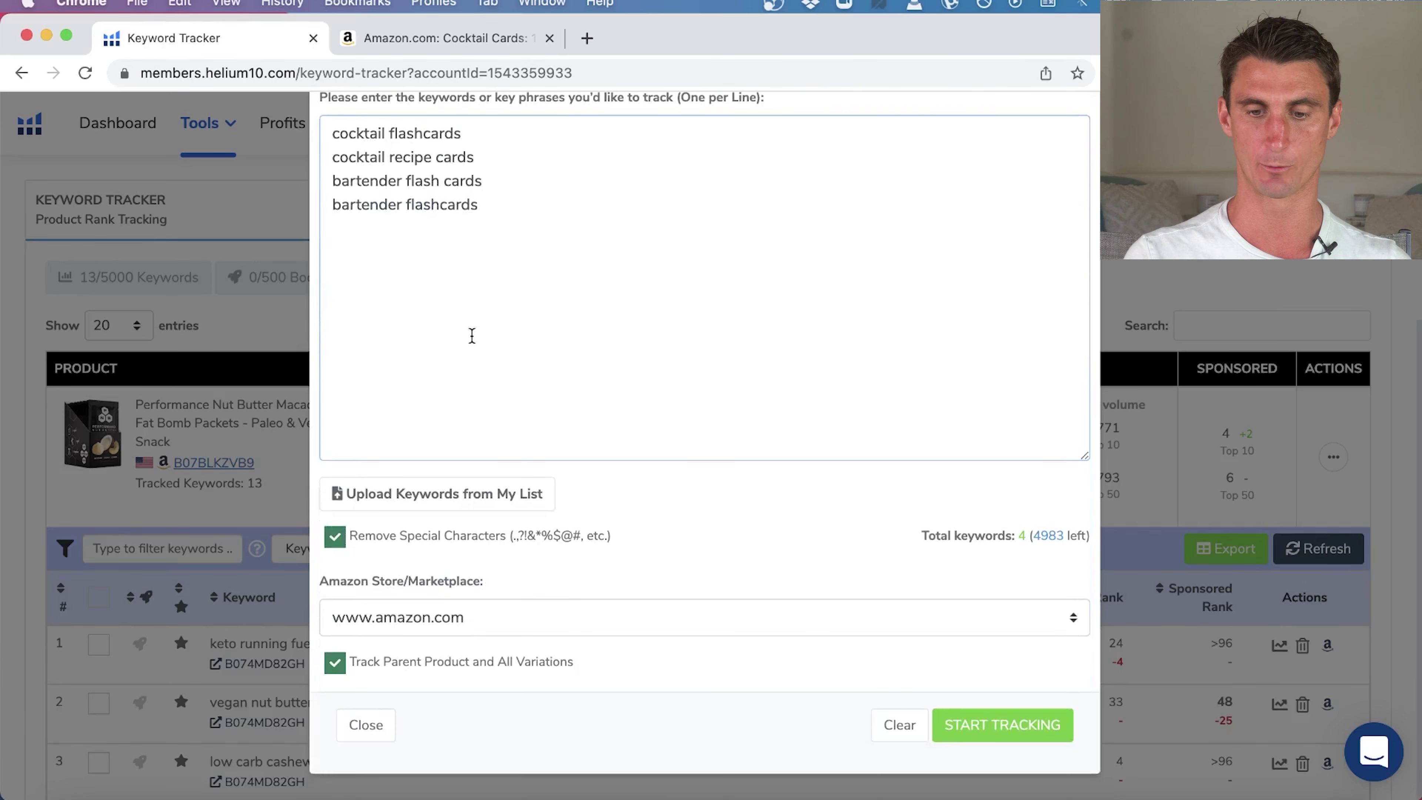
{"action": "left_click", "coordinate": [1006, 723]}
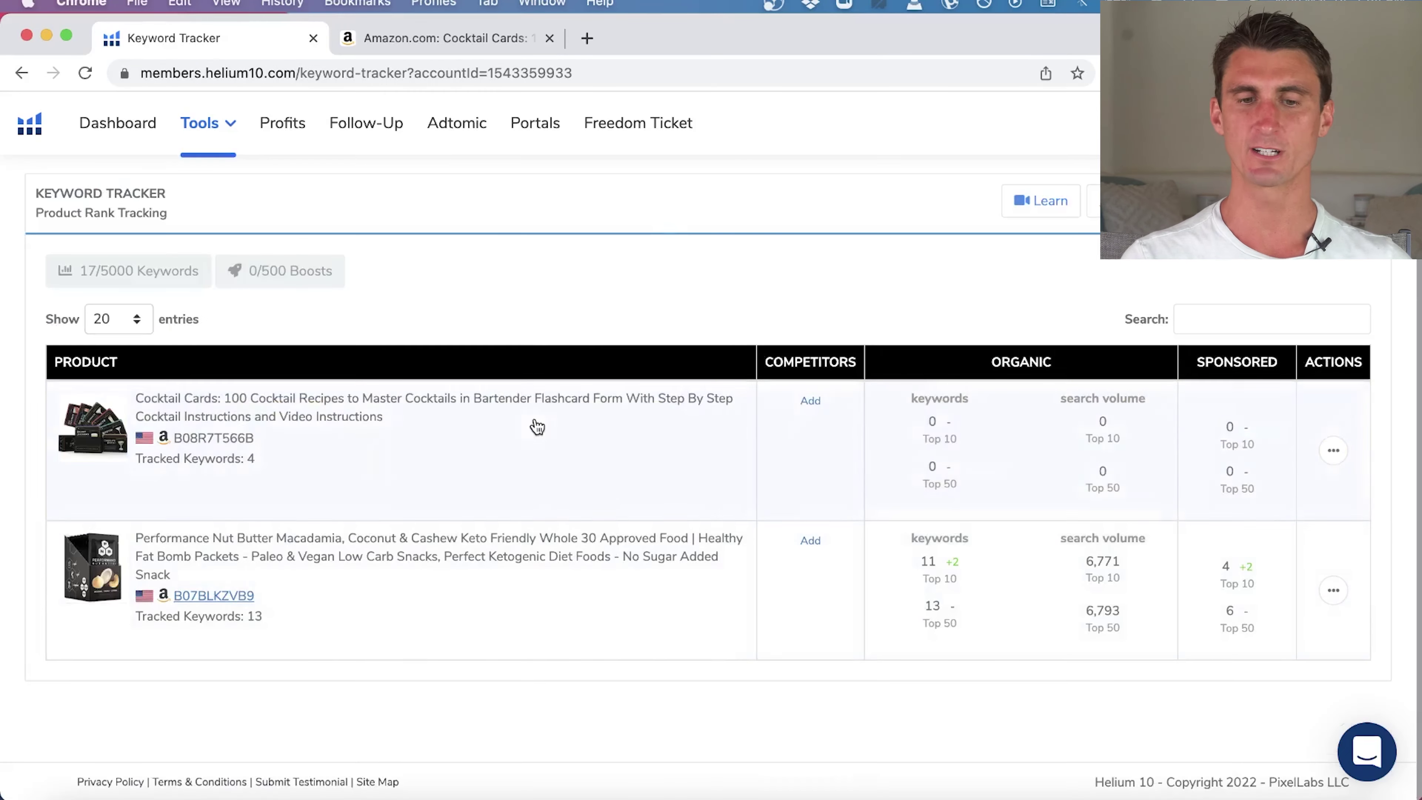
{"action": "left_click", "coordinate": [536, 427]}
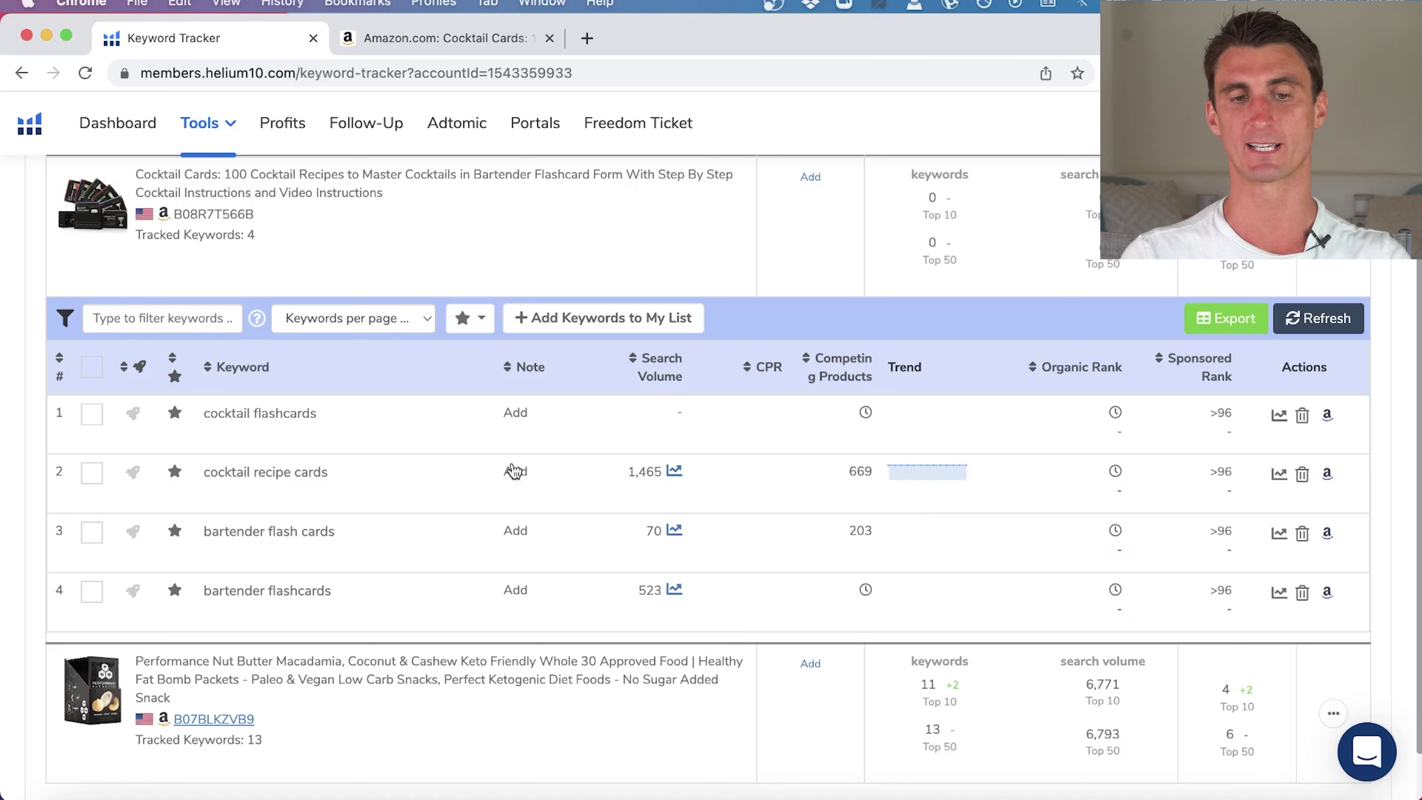
{"action": "scroll", "coordinate": [392, 462], "scroll_direction": "up", "scroll_amount": 5}
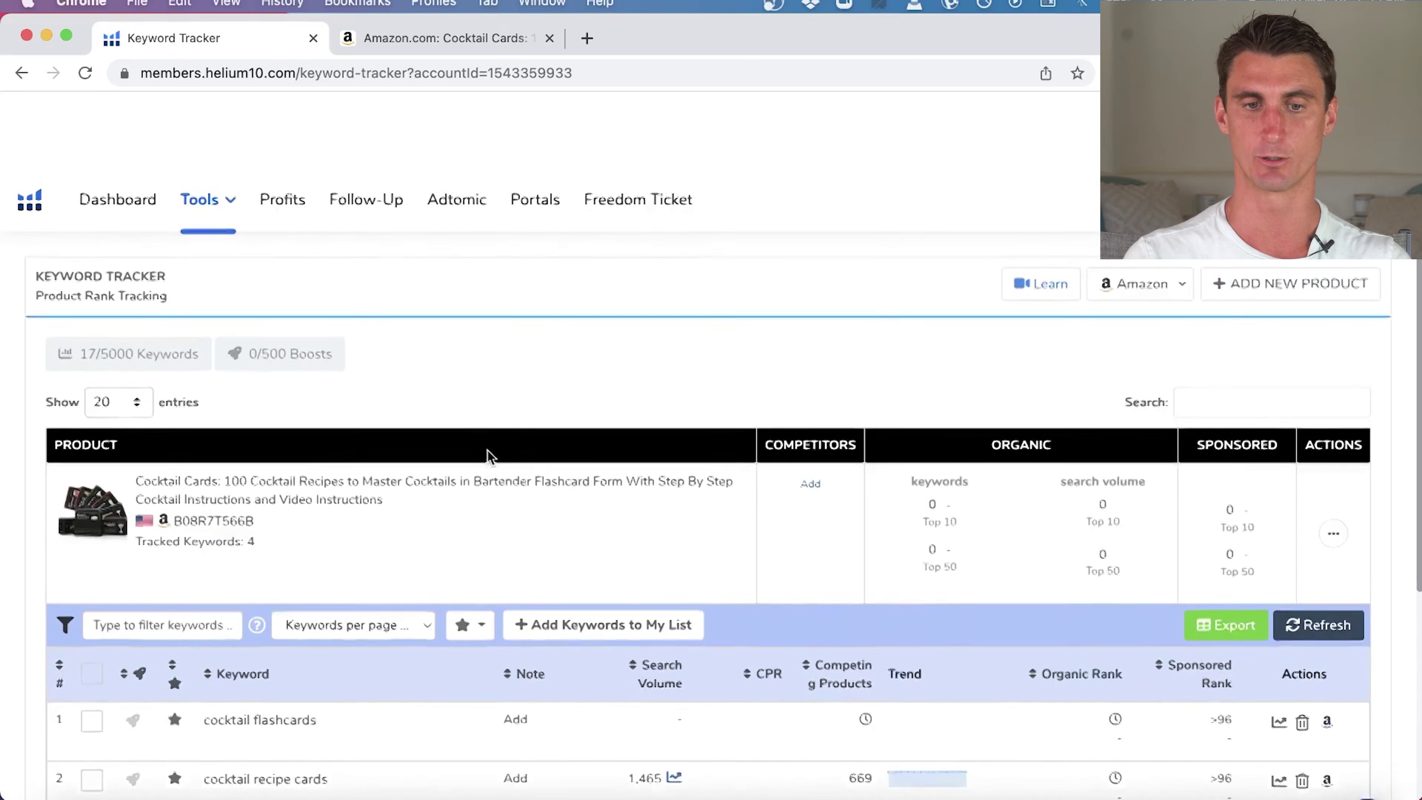
Open Market Tracker and read its Overview and How It Works sections on creating, organizing and analyzing a market.
{"action": "left_click", "coordinate": [218, 126]}
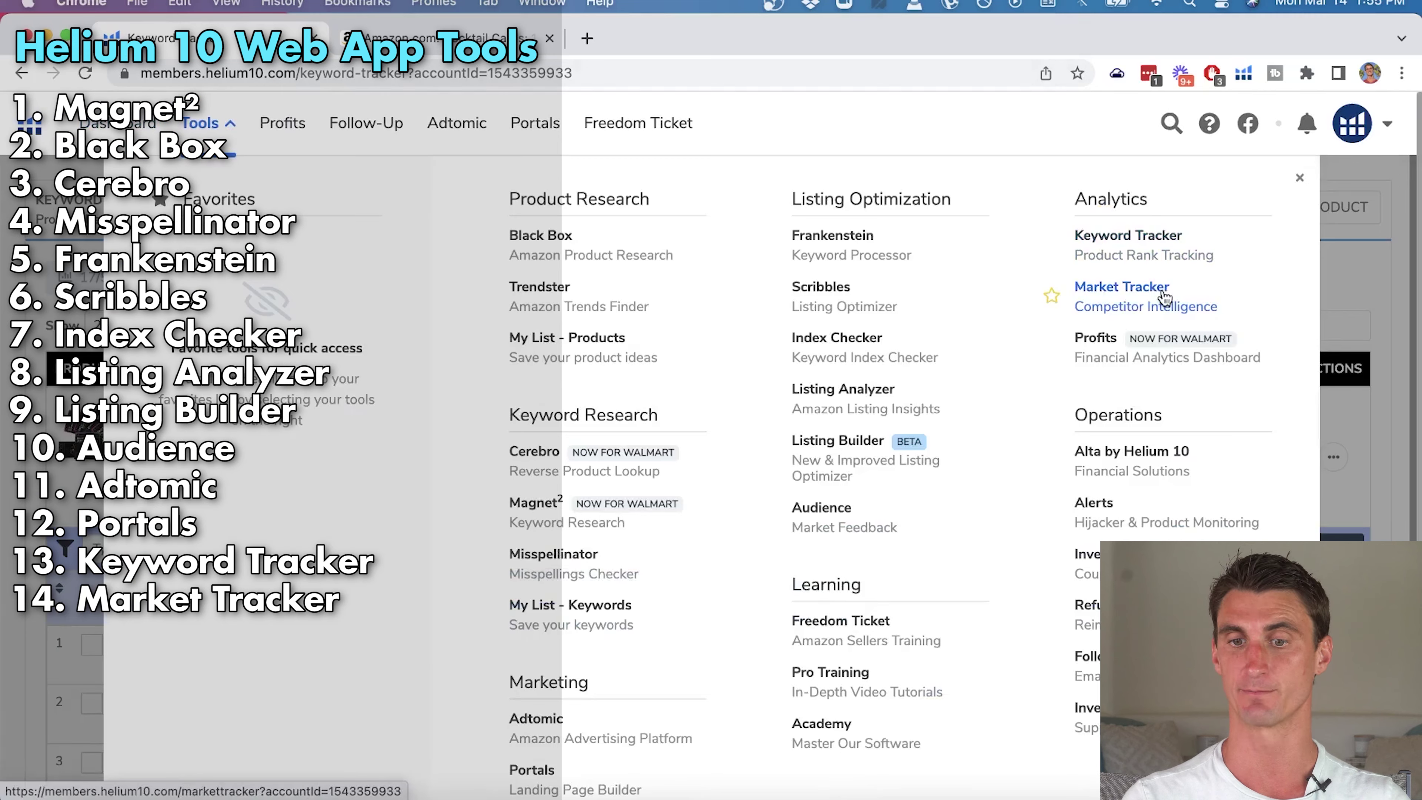
{"action": "left_click", "coordinate": [1165, 297]}
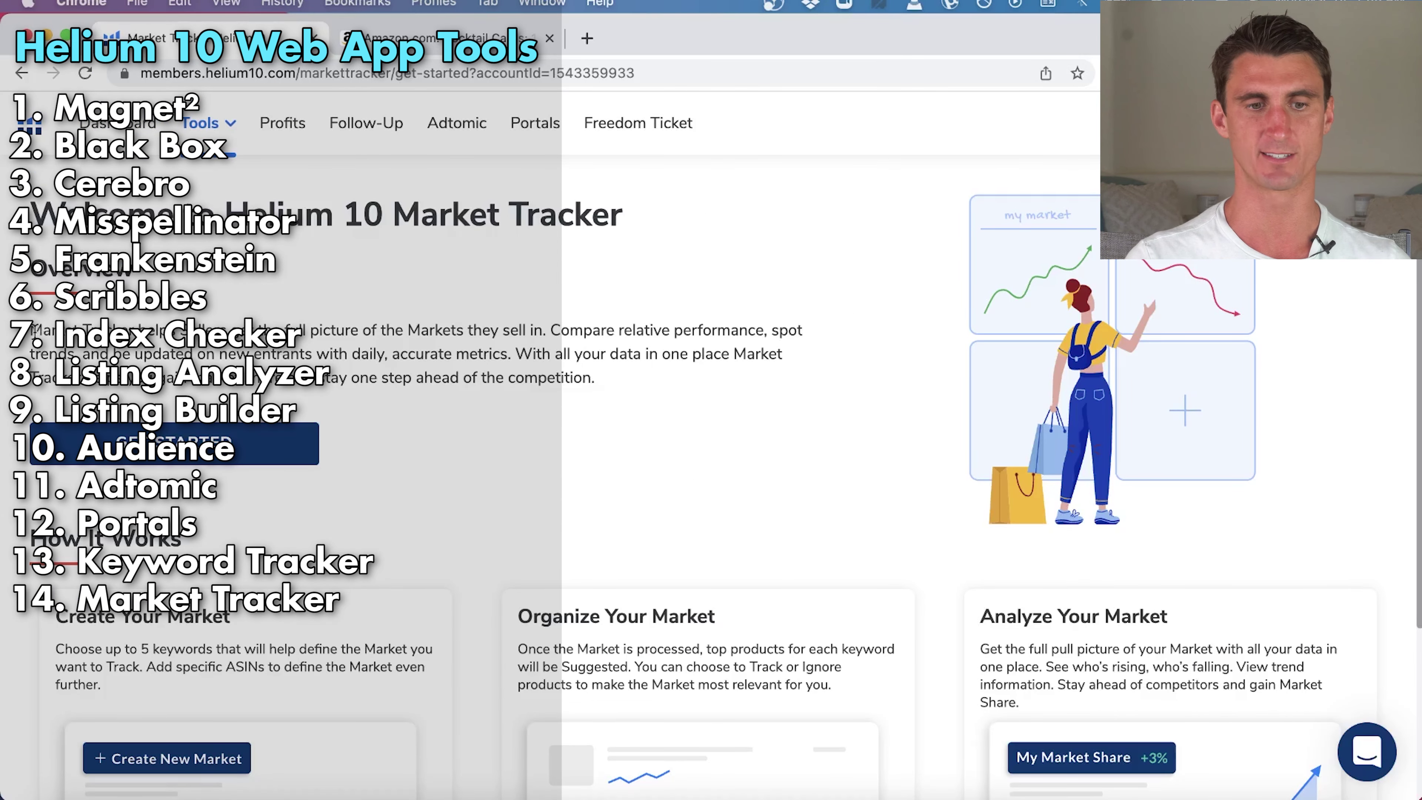
{"action": "left_click_drag", "start_coordinate": [31, 330], "coordinate": [196, 331]}
{"action": "left_click", "coordinate": [411, 392]}
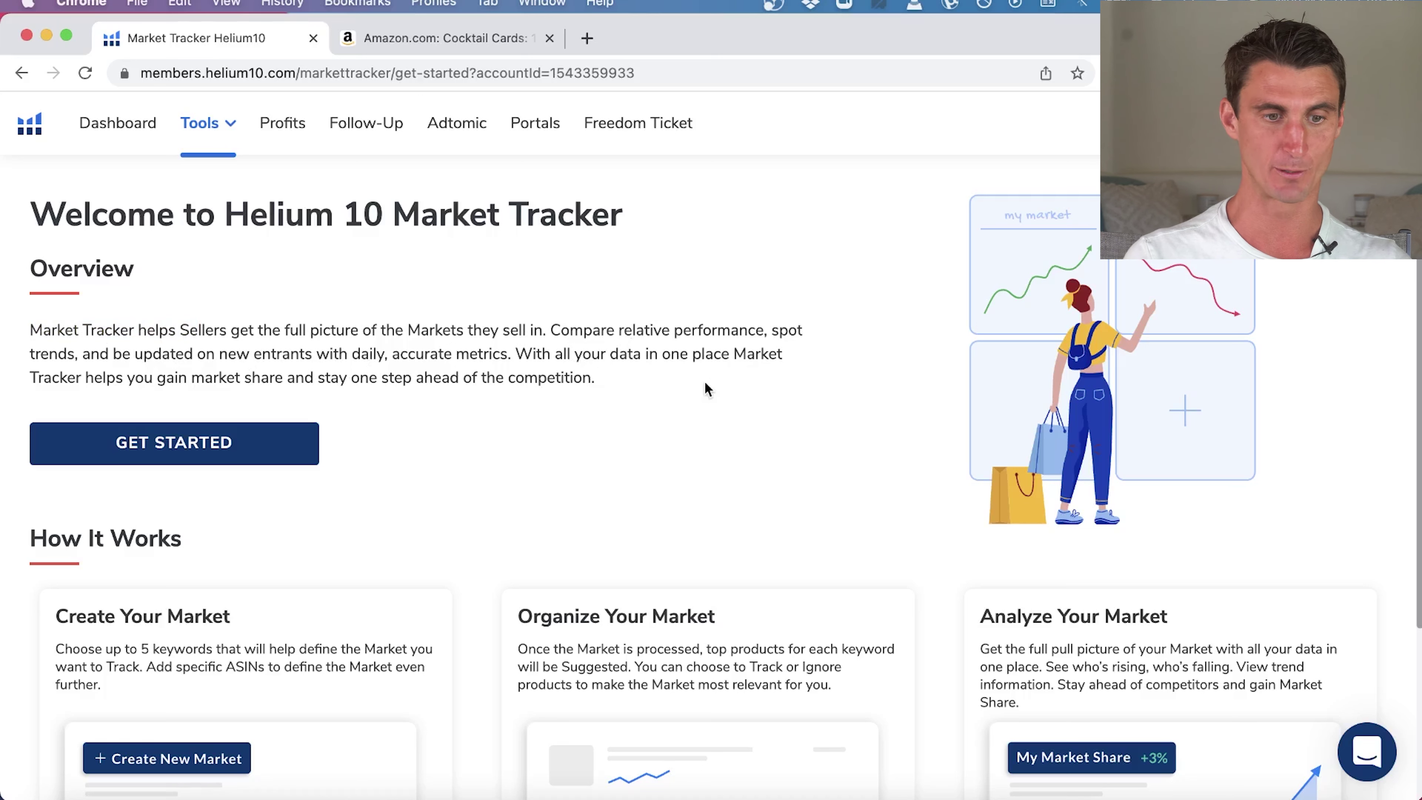
{"action": "triple_click", "coordinate": [237, 380]}
{"action": "left_click", "coordinate": [600, 434]}
{"action": "scroll", "coordinate": [601, 434], "scroll_direction": "down", "scroll_amount": 5}
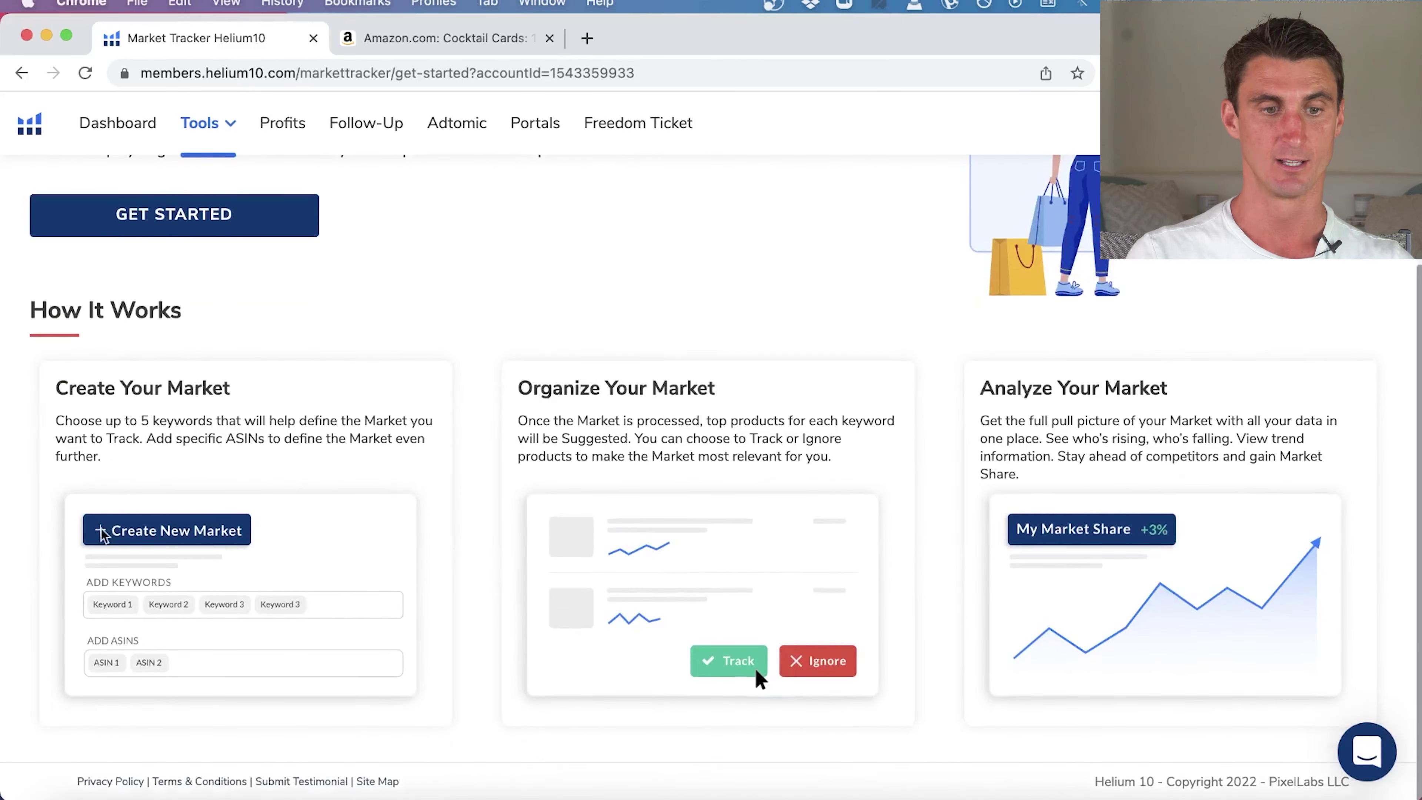
Read the How It Works cards on creating, organizing and analyzing a market.
{"action": "triple_click", "coordinate": [76, 381]}
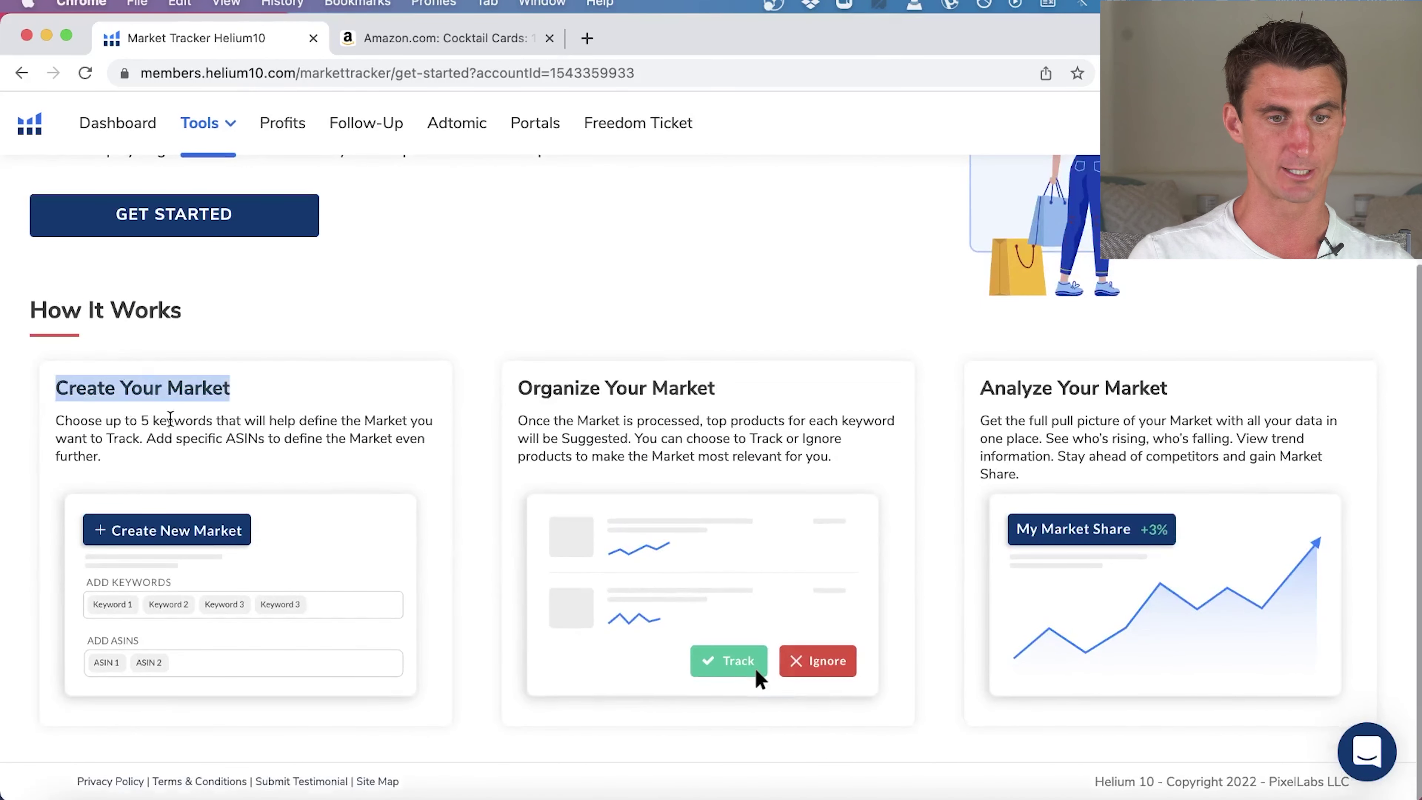
{"action": "left_click", "coordinate": [199, 417]}
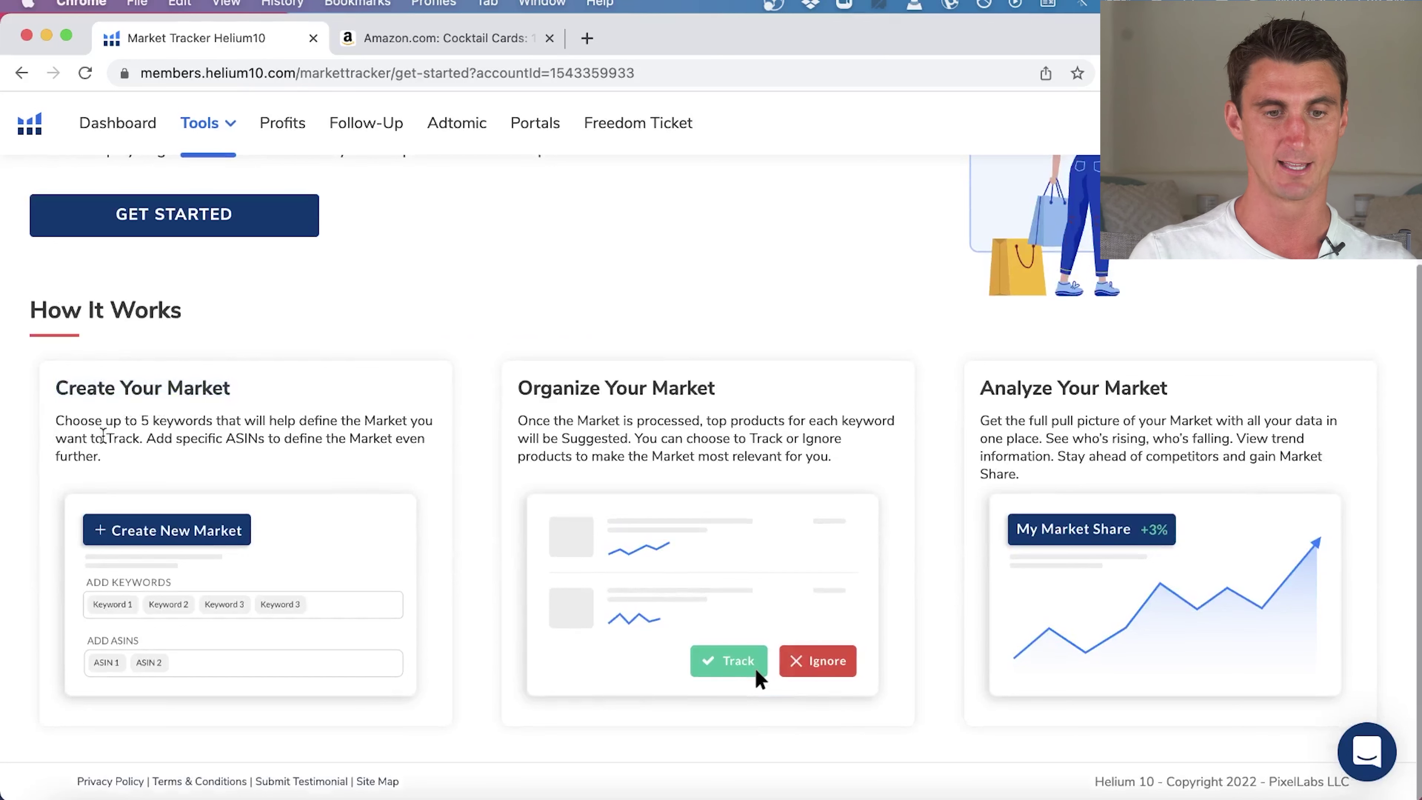
{"action": "triple_click", "coordinate": [193, 445]}
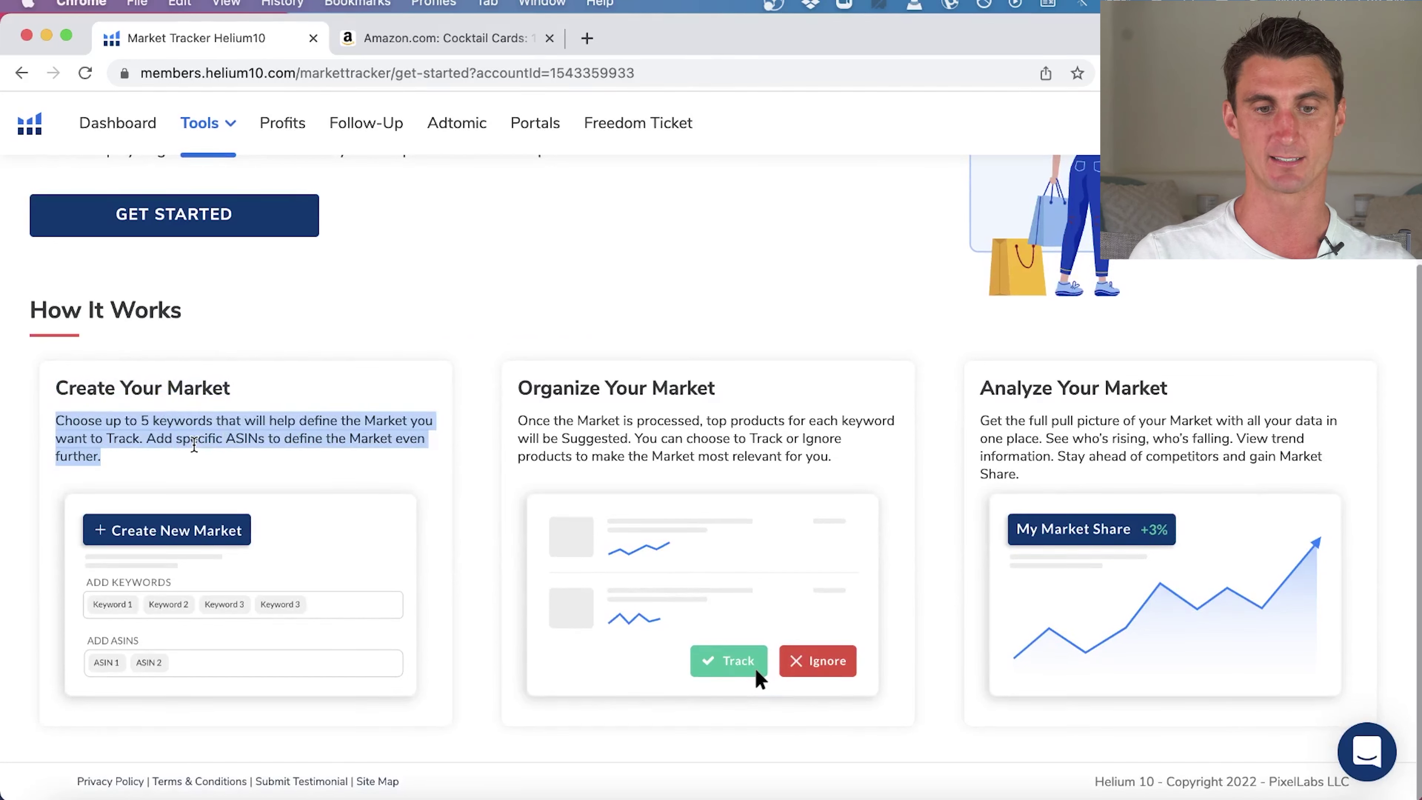
{"action": "left_click", "coordinate": [255, 470]}
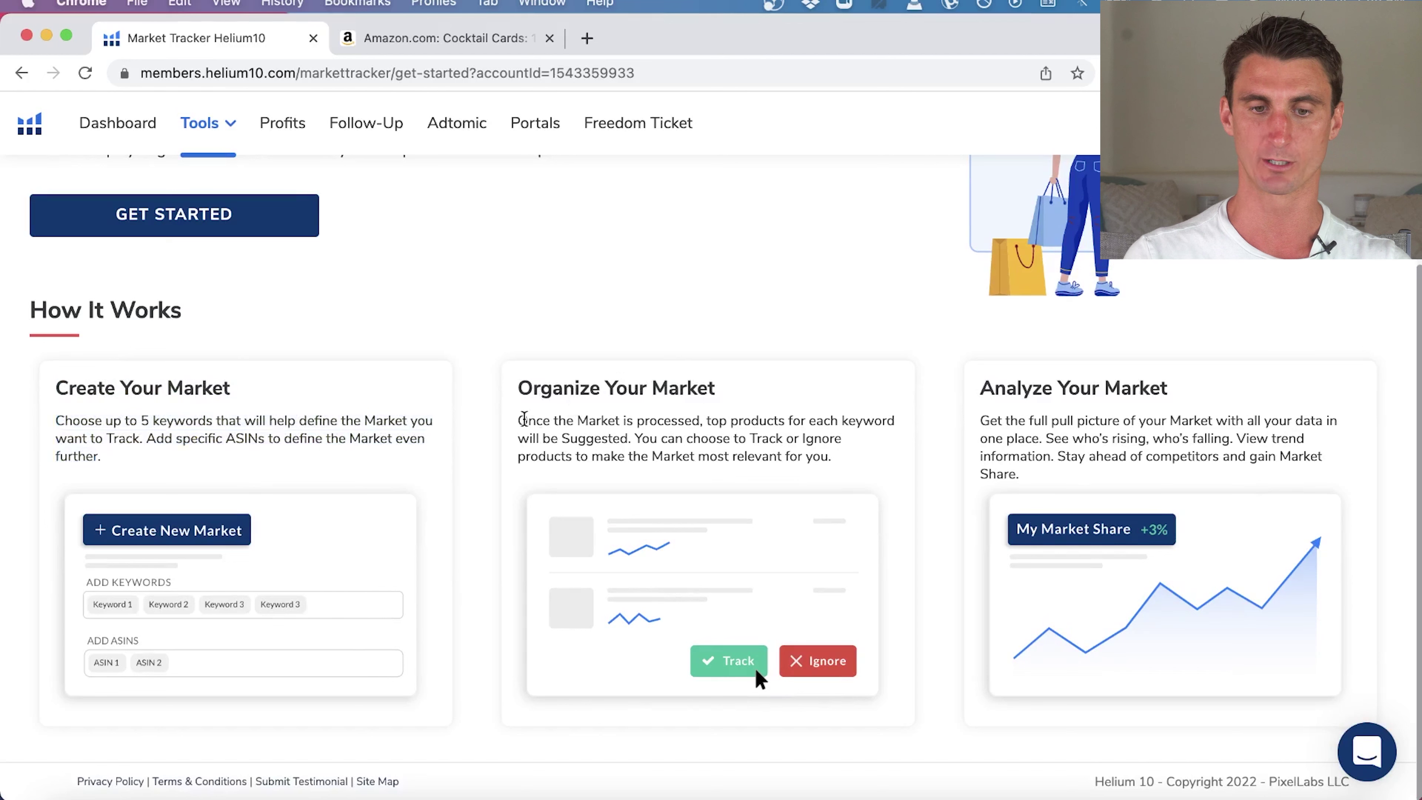
{"action": "triple_click", "coordinate": [535, 422]}
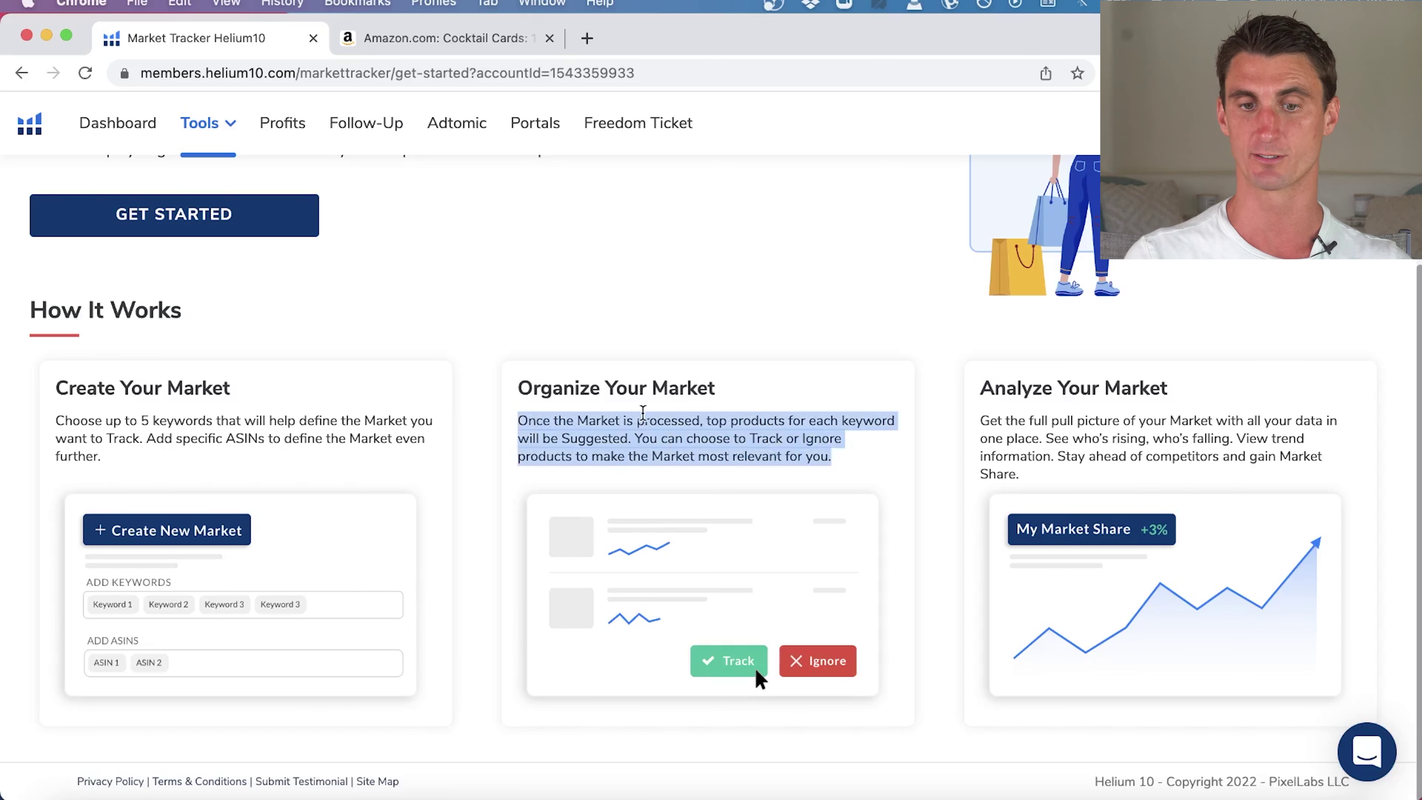
{"action": "left_click", "coordinate": [675, 428]}
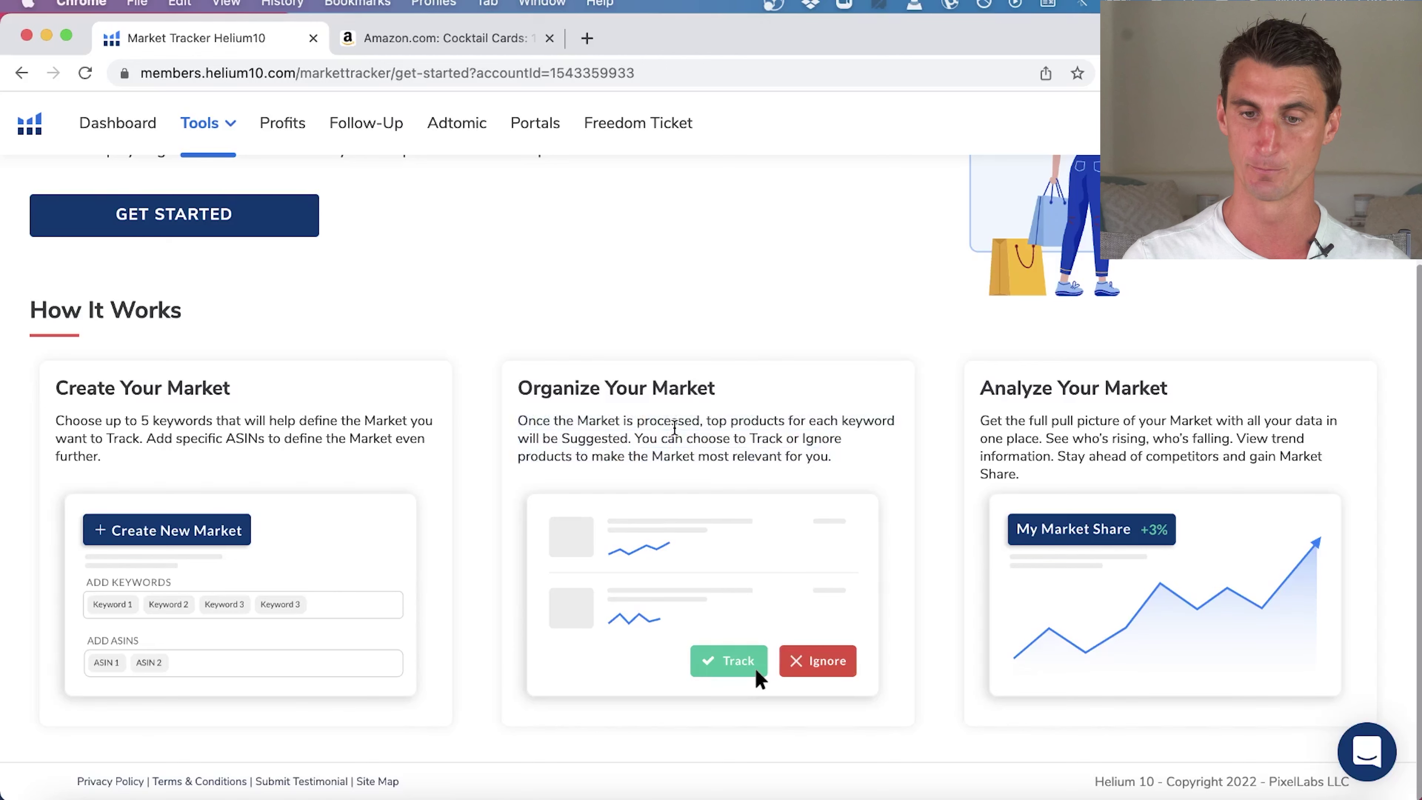
{"action": "scroll", "coordinate": [986, 454], "scroll_direction": "down", "scroll_amount": 1}
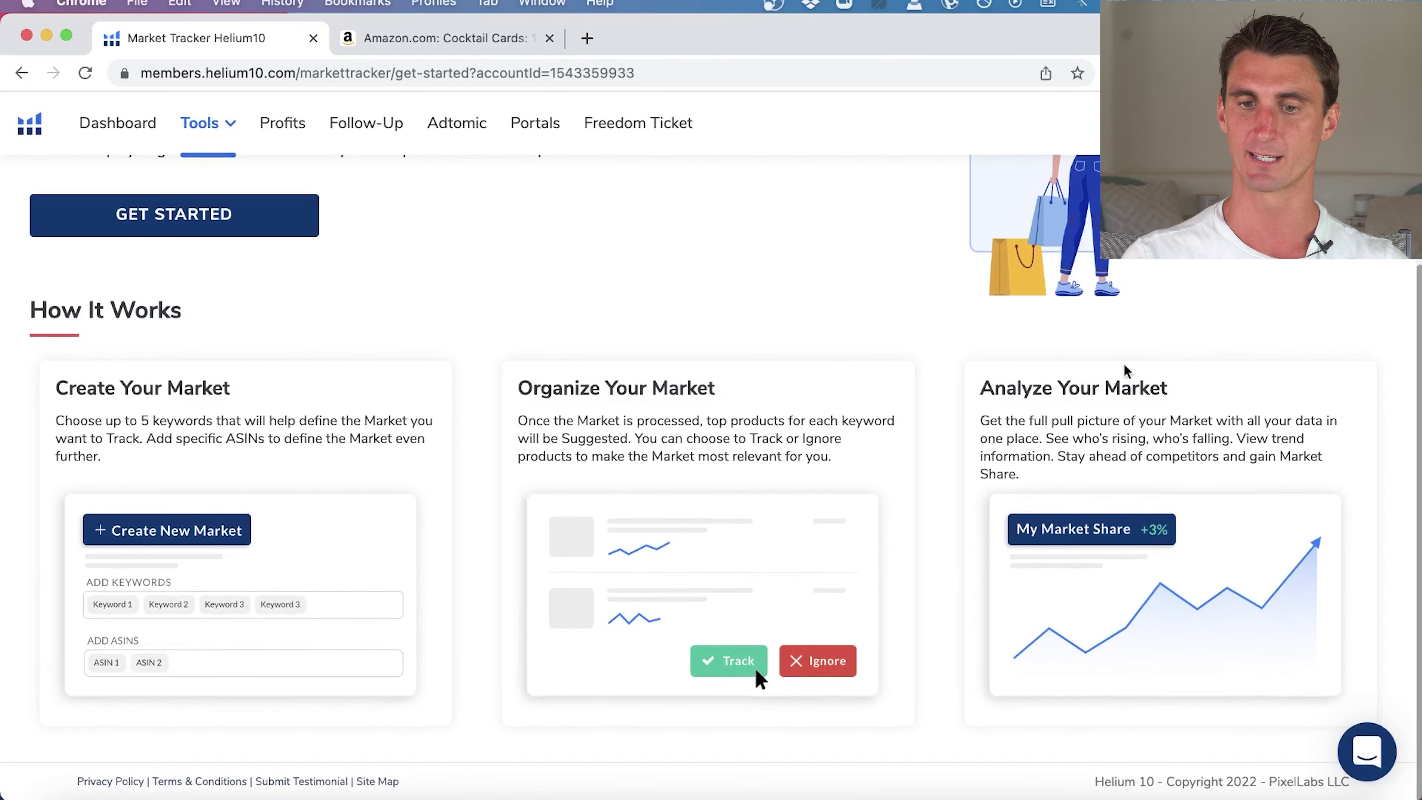
{"action": "triple_click", "coordinate": [1009, 428]}
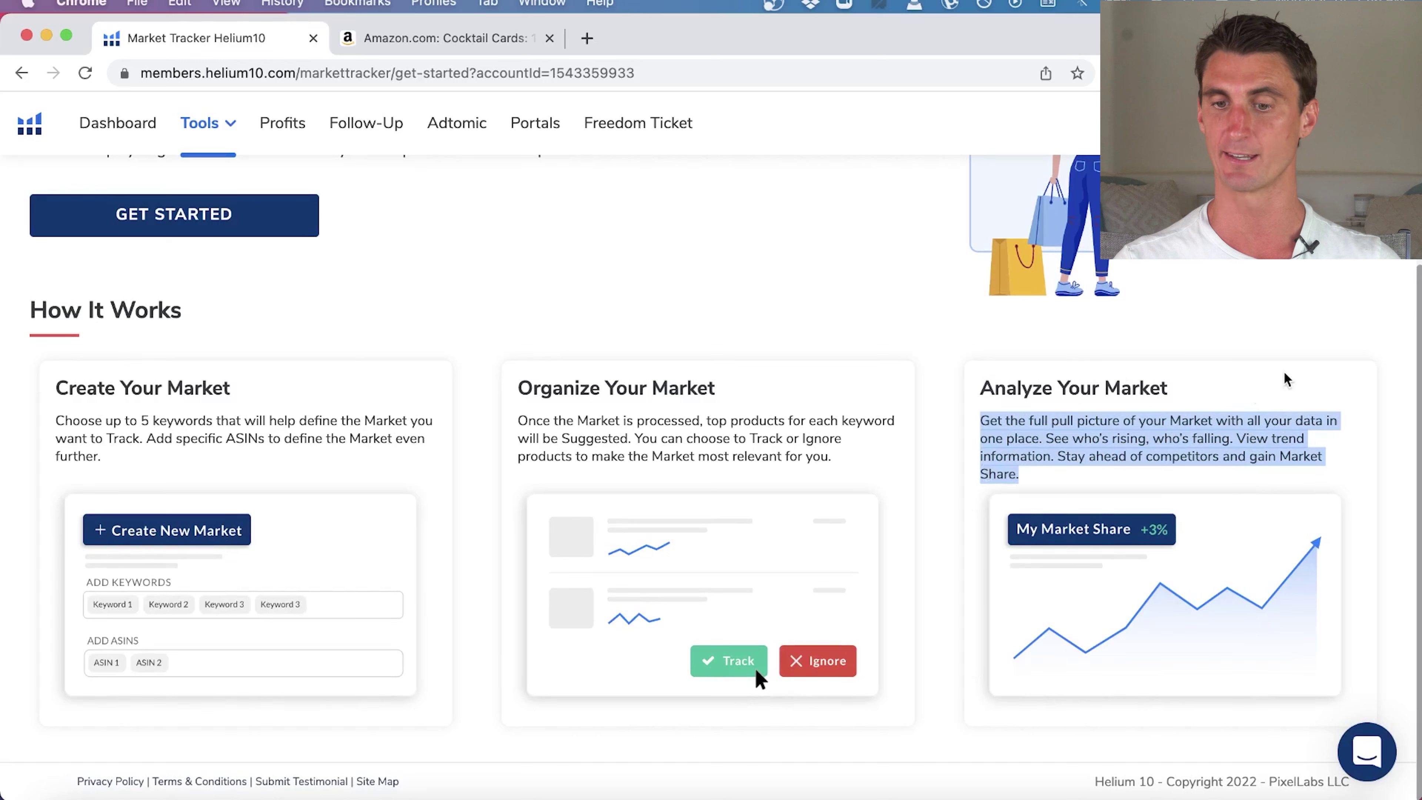
{"action": "left_click", "coordinate": [739, 370]}
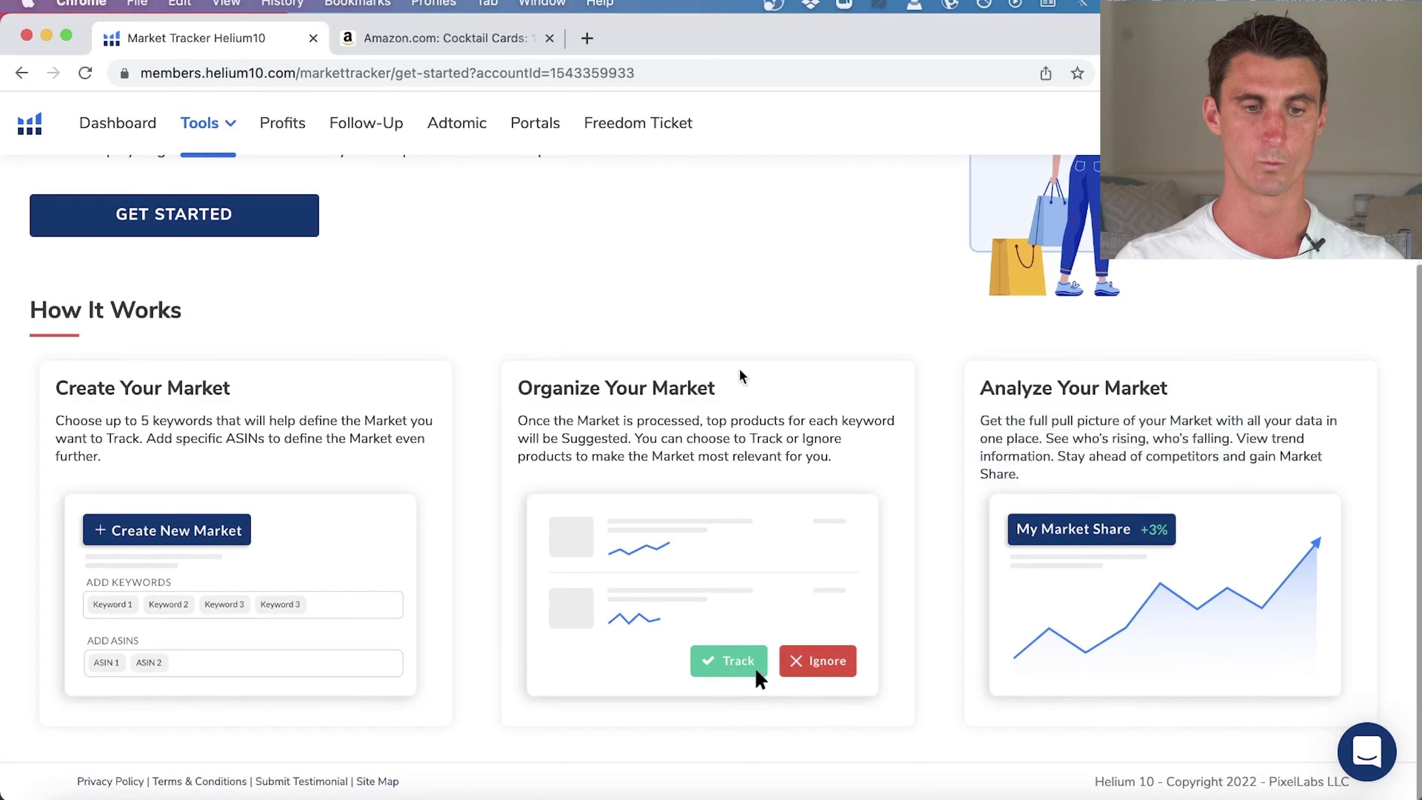
Start a new market in Market Tracker and add the keywords "cocktail cards" and "cocktail flashcards".
{"action": "scroll", "coordinate": [739, 369], "scroll_direction": "up", "scroll_amount": 3}
{"action": "left_click", "coordinate": [252, 380]}
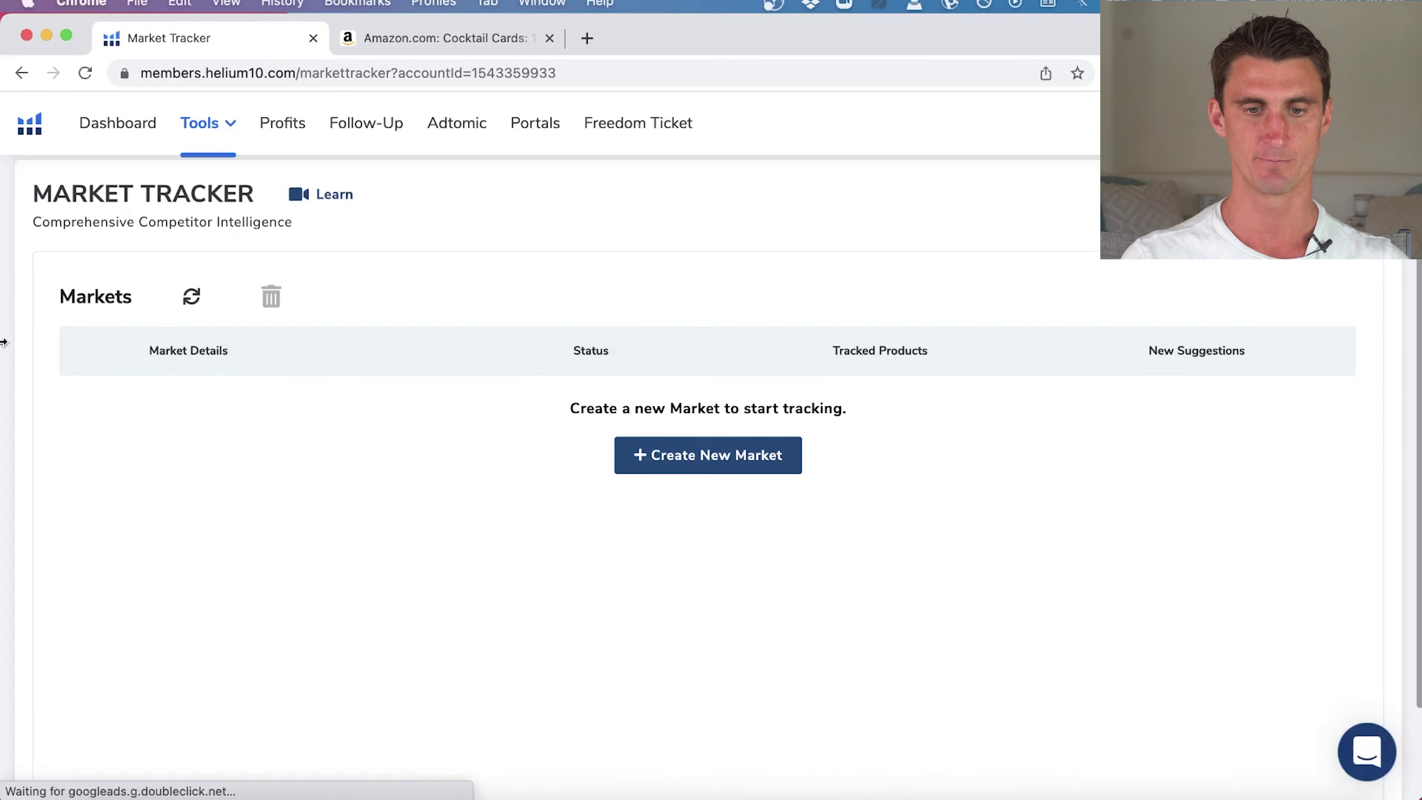
{"action": "left_click", "coordinate": [699, 472]}
{"action": "type", "text": "cocktail "}
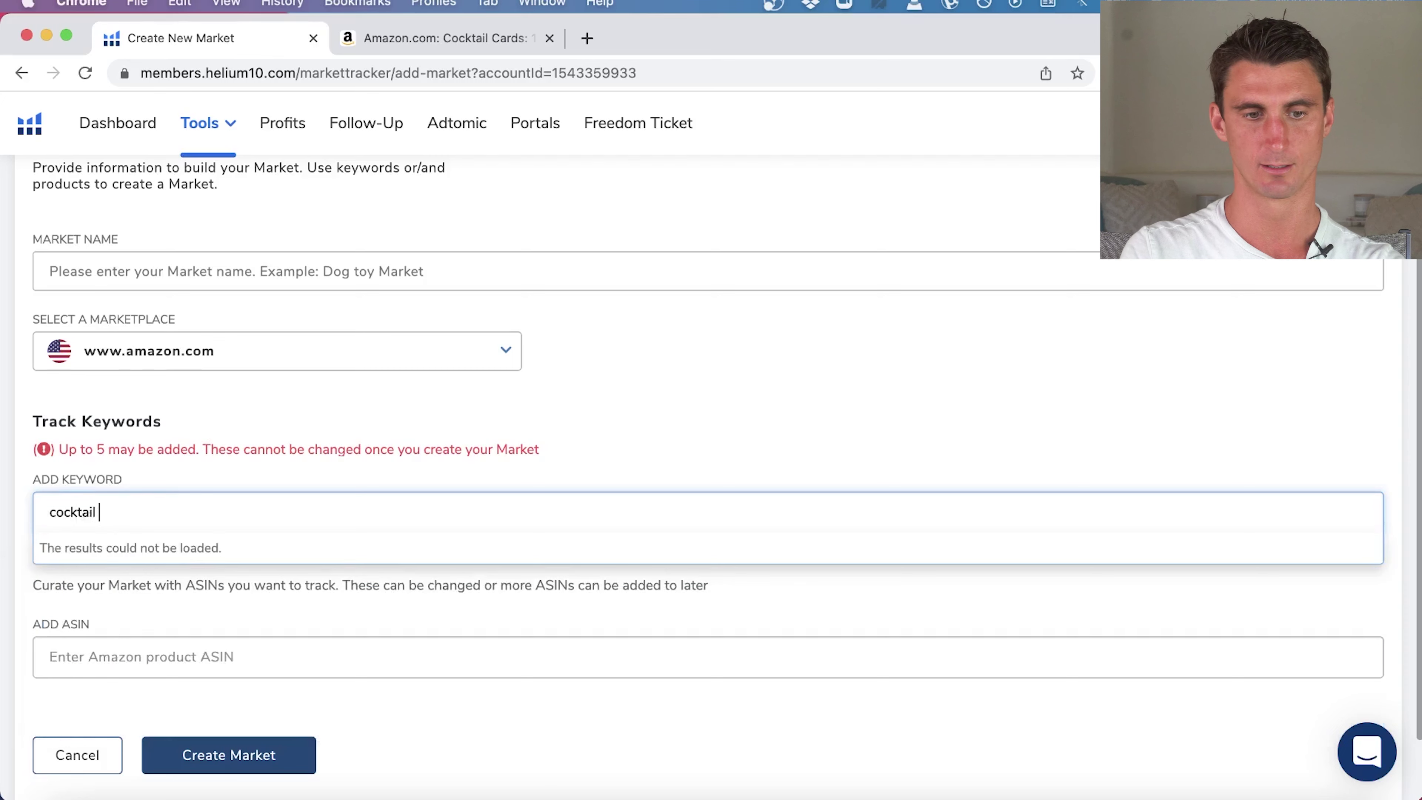
{"action": "type", "text": "cards"}
{"action": "key", "text": "Return"}
{"action": "type", "text": "cocktail flashcards"}
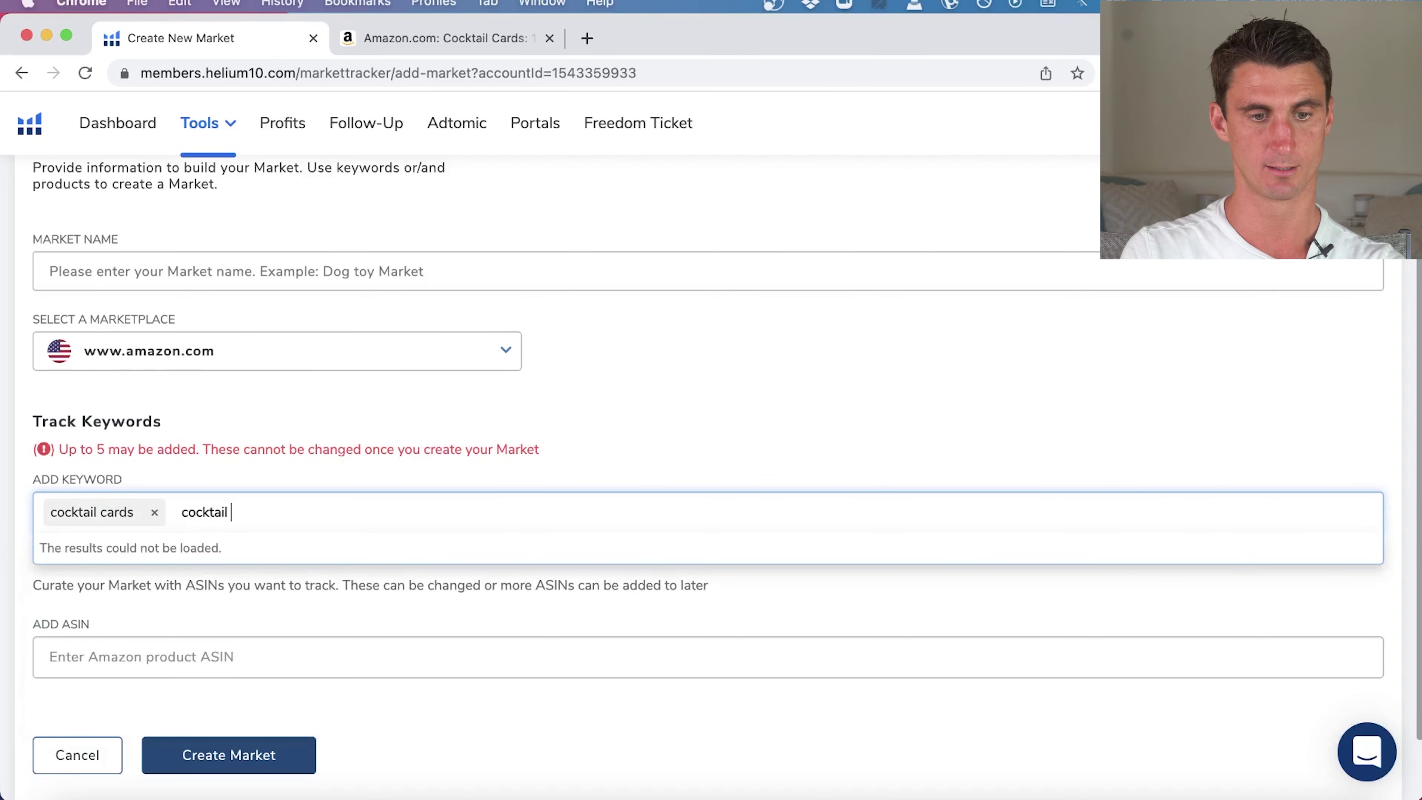
{"action": "key", "text": "Return"}
Add the keywords "cocktail flash cards", "bartending cards" and "cocktail recipe cards" to the new market.
{"action": "type", "text": "coc"}
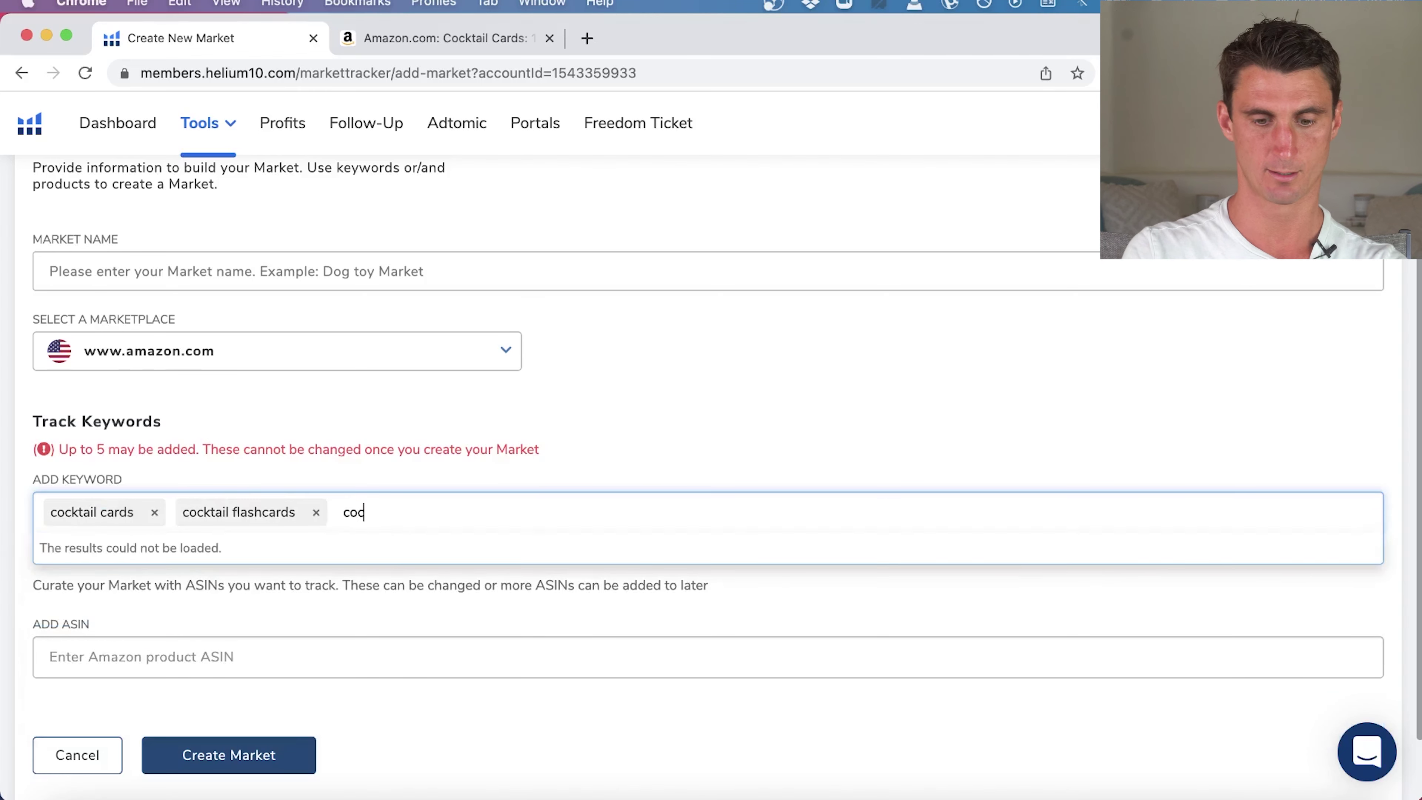
{"action": "type", "text": "ktail flash"}
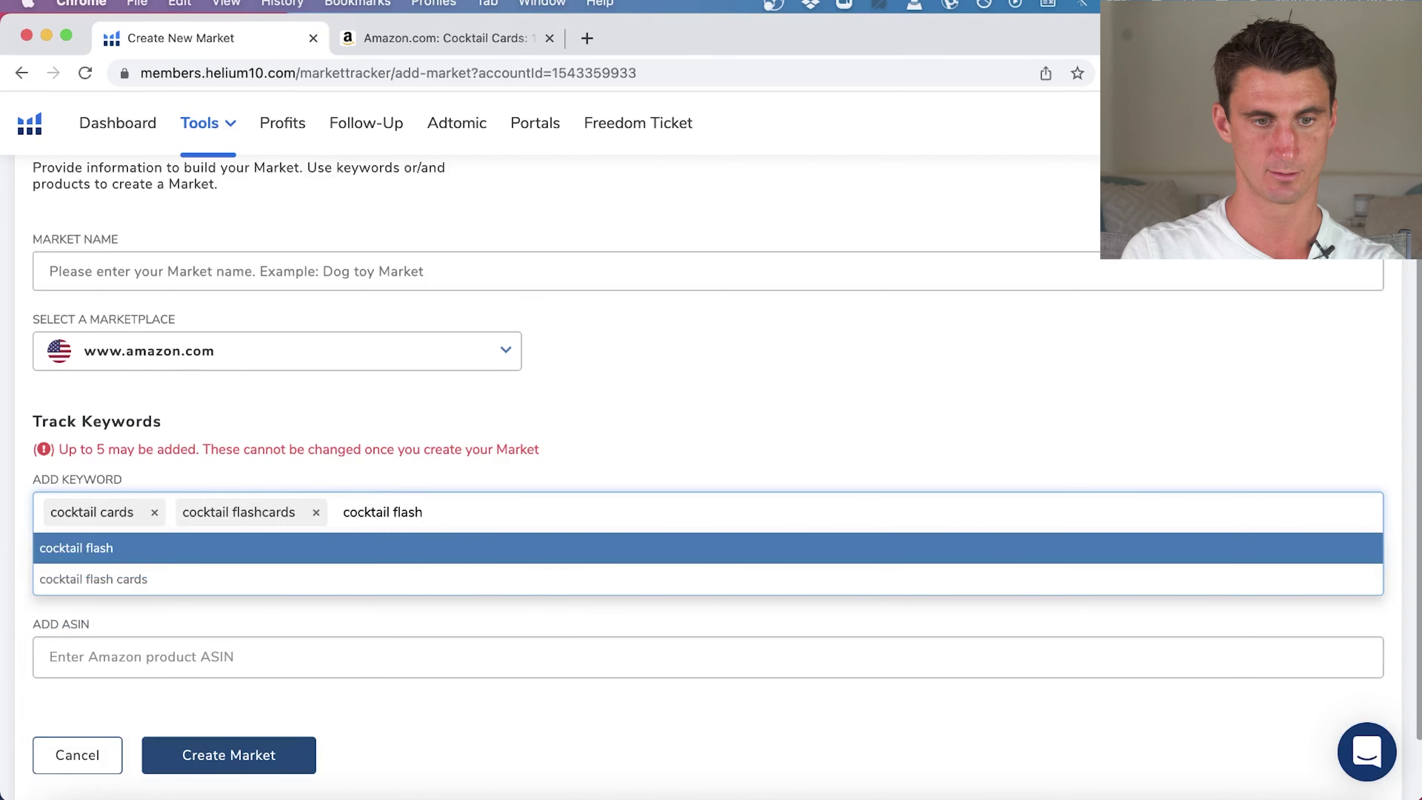
{"action": "left_click", "coordinate": [165, 580]}
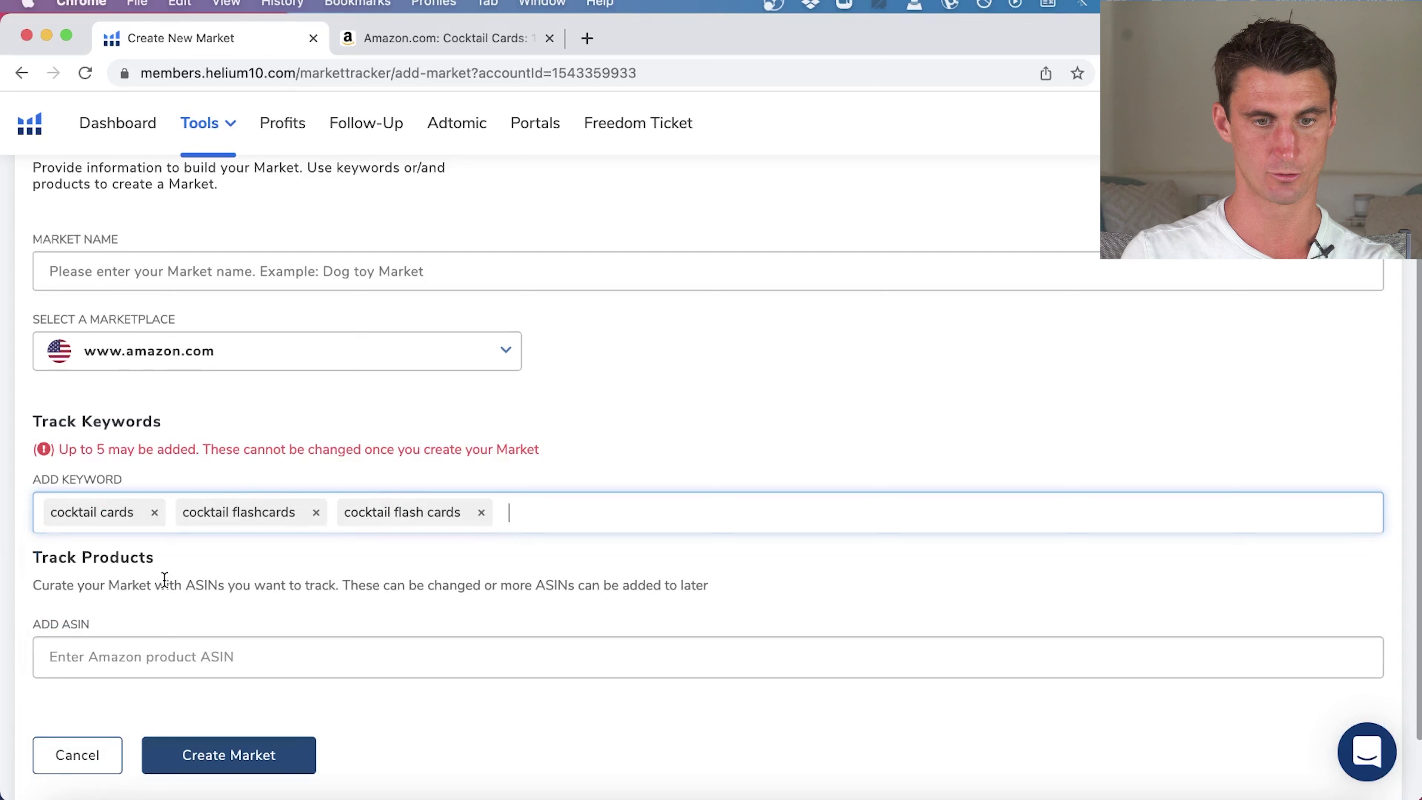
{"action": "type", "text": "bartending c"}
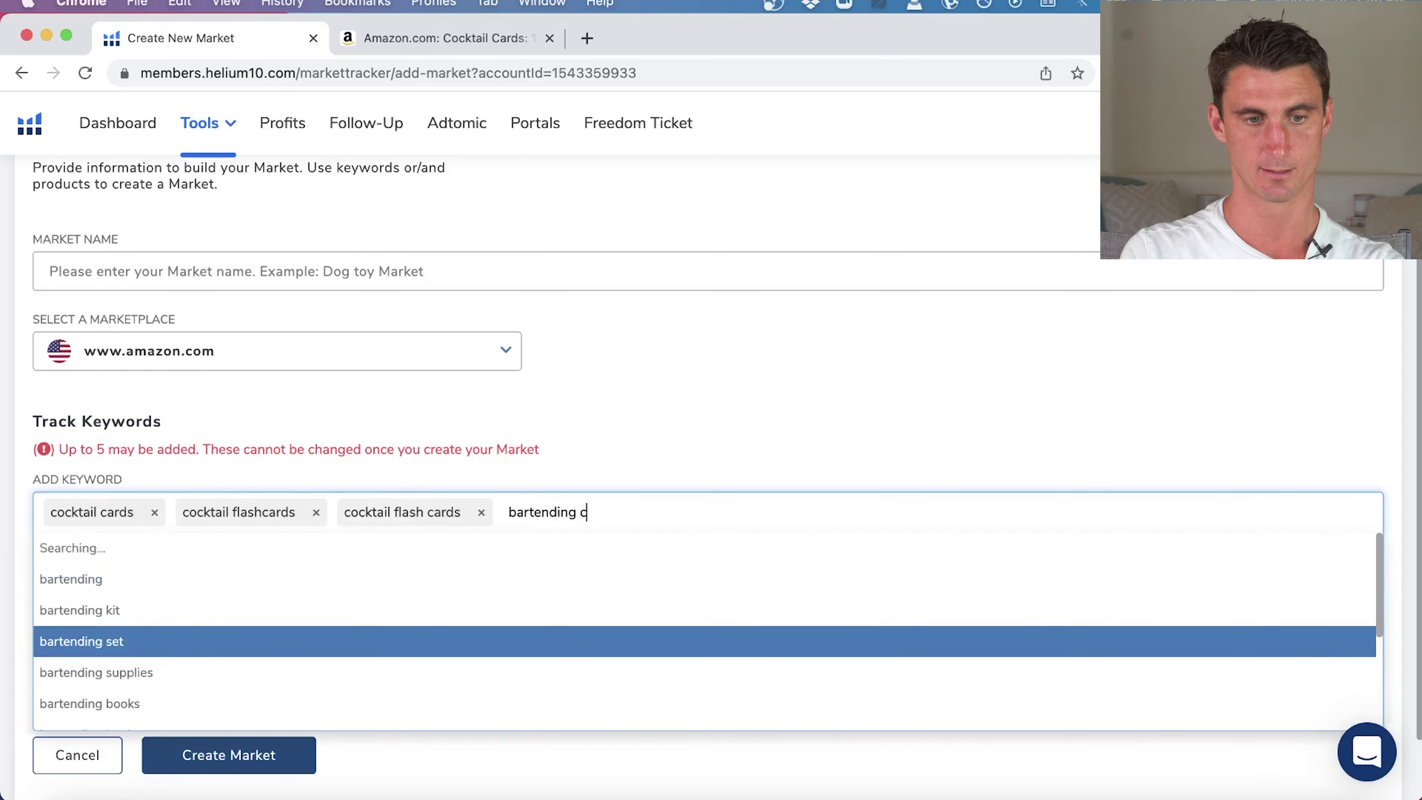
{"action": "type", "text": "ards"}
{"action": "key", "text": "Return"}
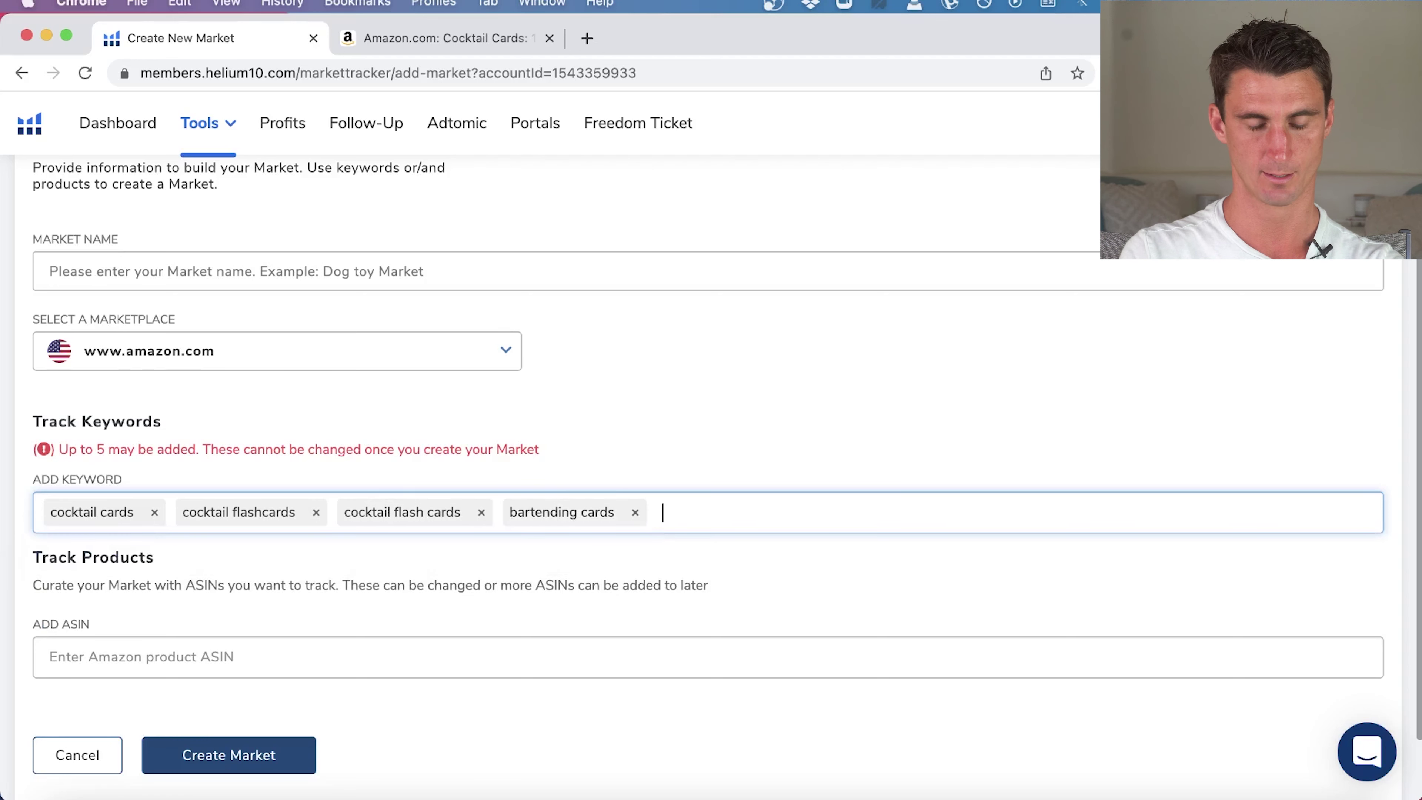
{"action": "type", "text": "cocktail "}
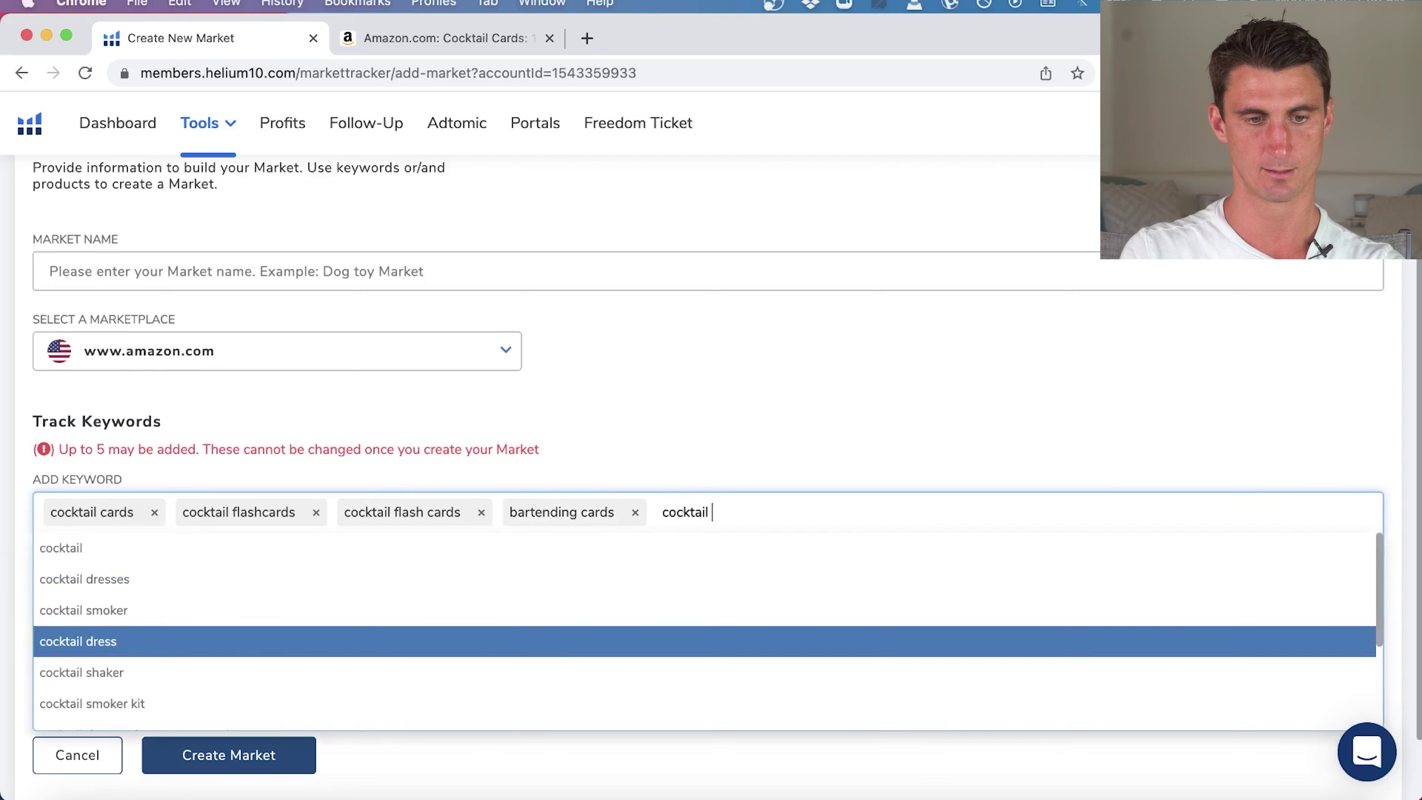
{"action": "type", "text": "recipe"}
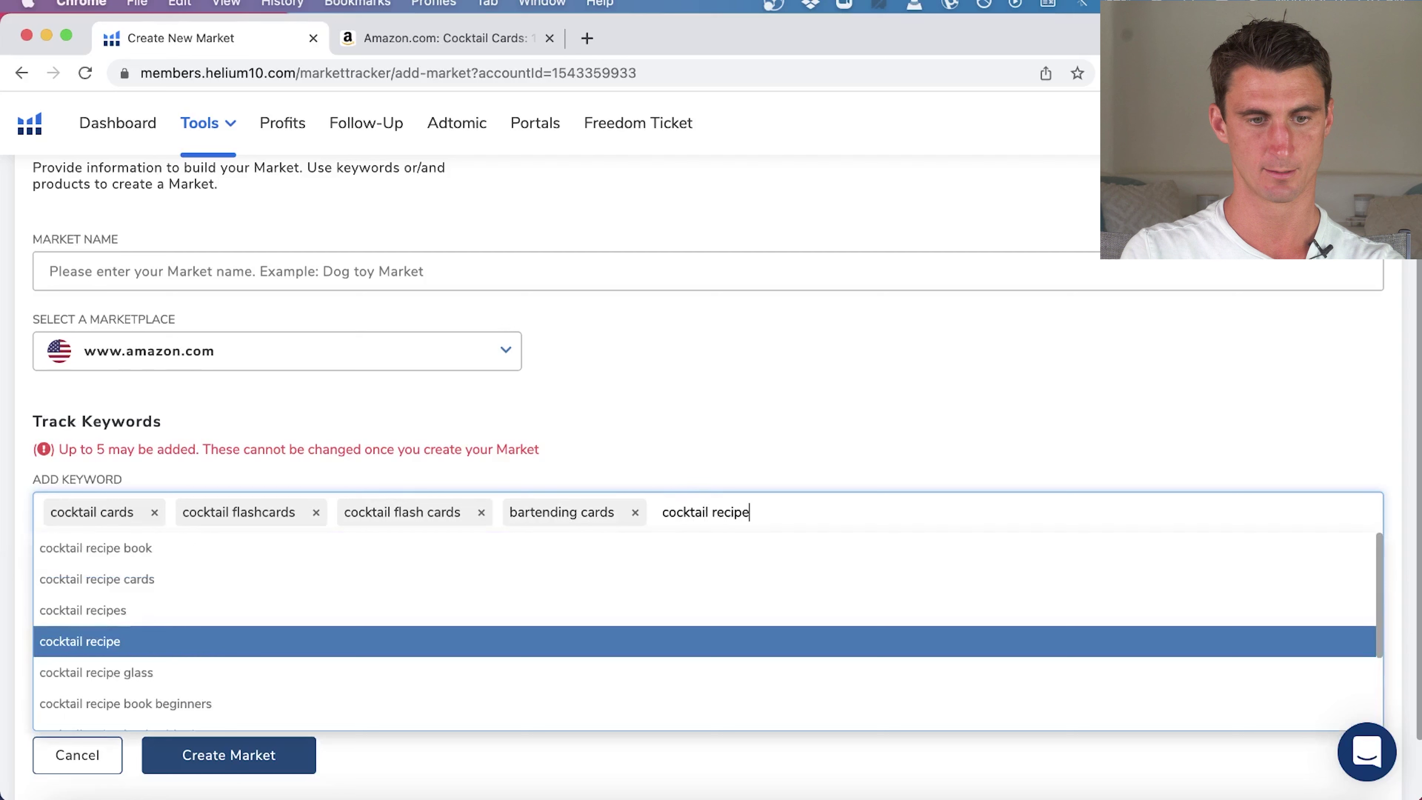
{"action": "left_click", "coordinate": [147, 580]}
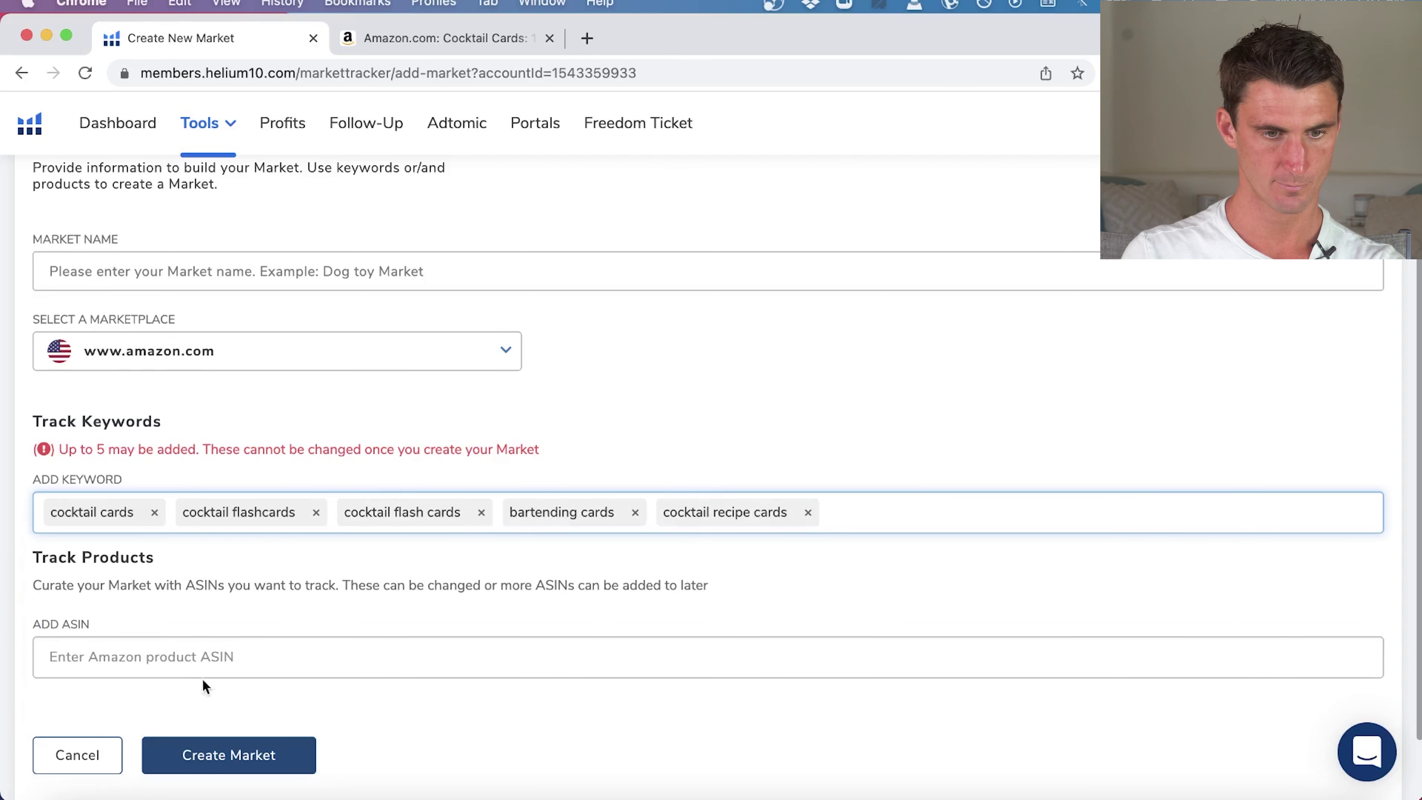
Add the Cocktail Cards listing's ASIN B08R7T566B to the market's tracked products.
{"action": "left_click", "coordinate": [243, 653]}
{"action": "left_click", "coordinate": [479, 30]}
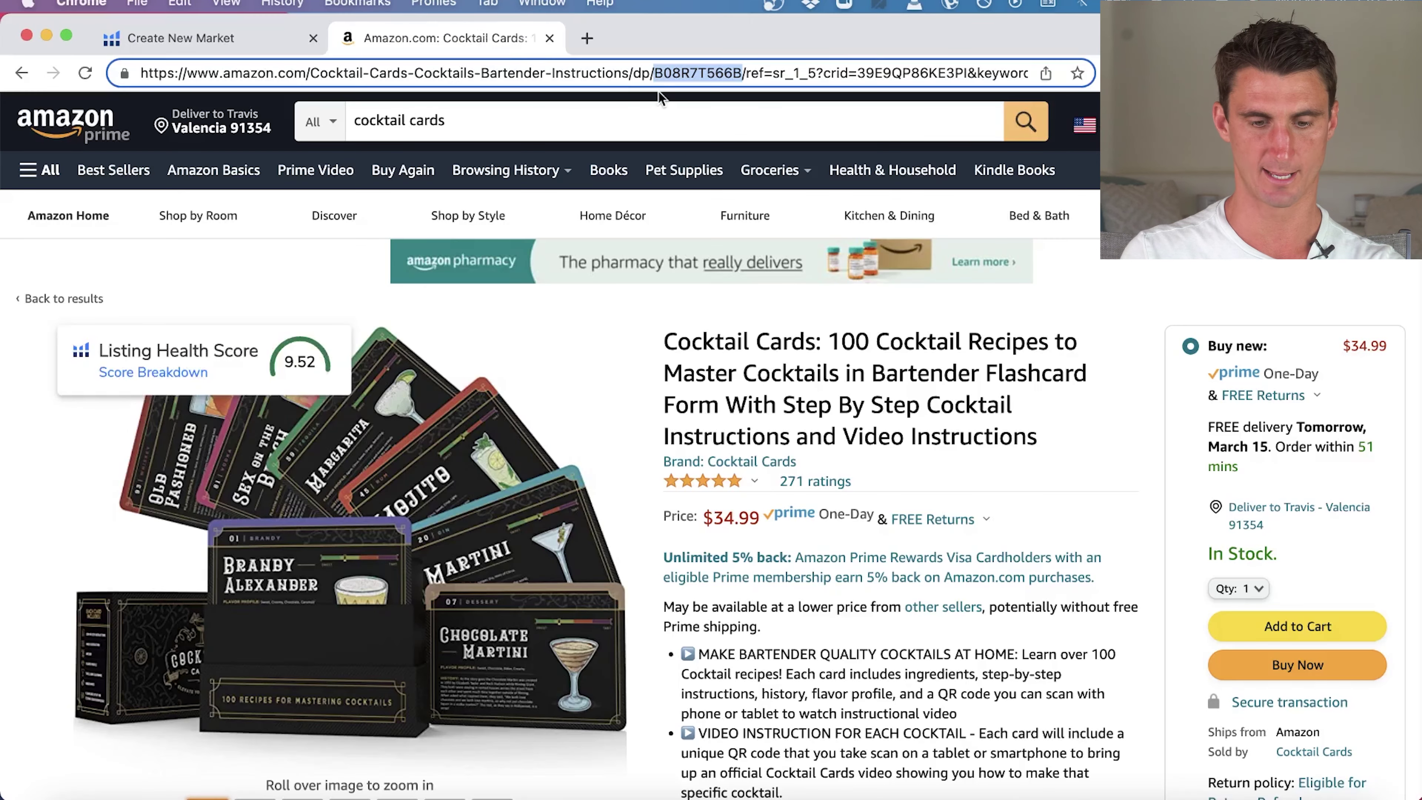
{"action": "left_click", "coordinate": [189, 49]}
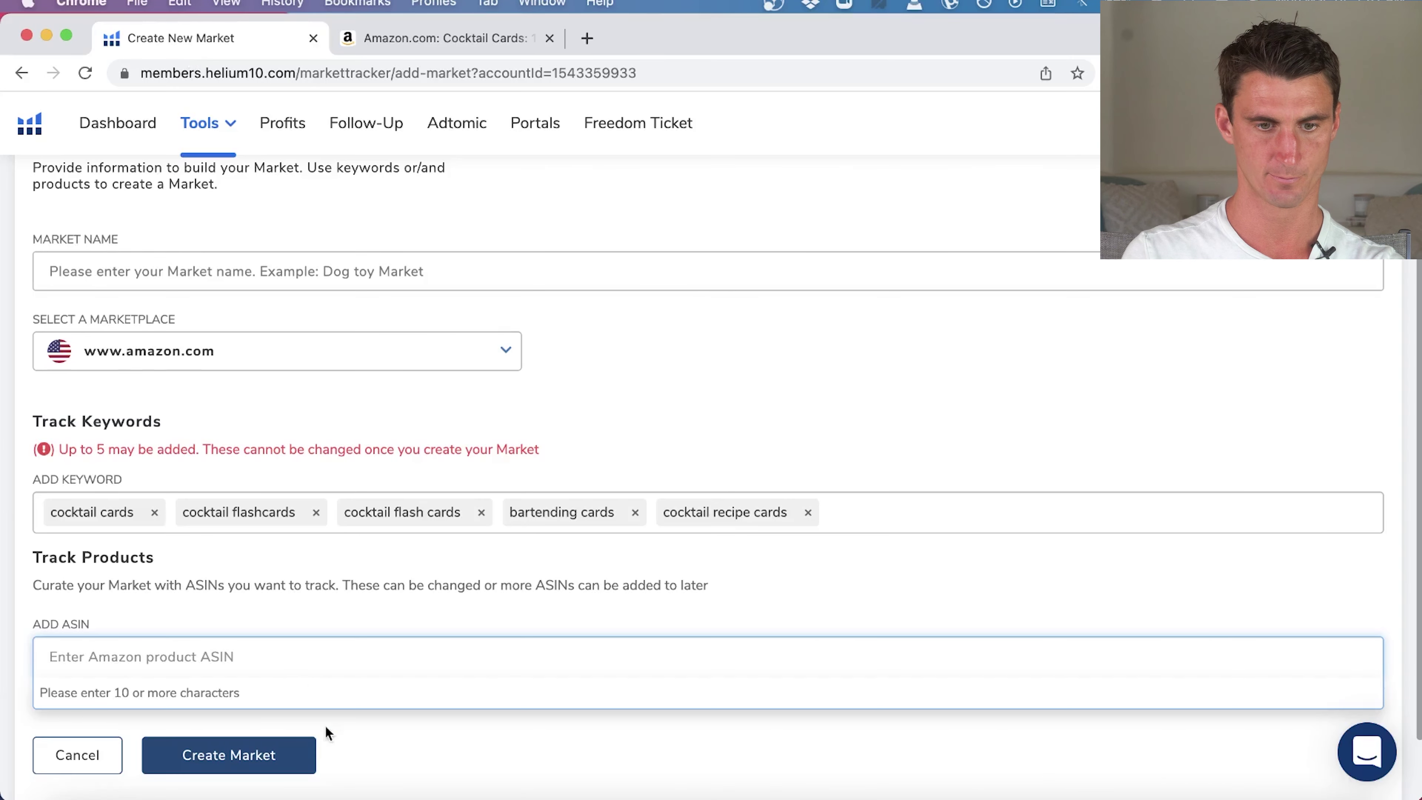
{"action": "type", "text": "B08R7T566B"}
{"action": "left_click", "coordinate": [339, 693]}
Name the market "Cocktail Flashcards", create it and check its status in the markets list.
{"action": "left_click", "coordinate": [278, 756]}
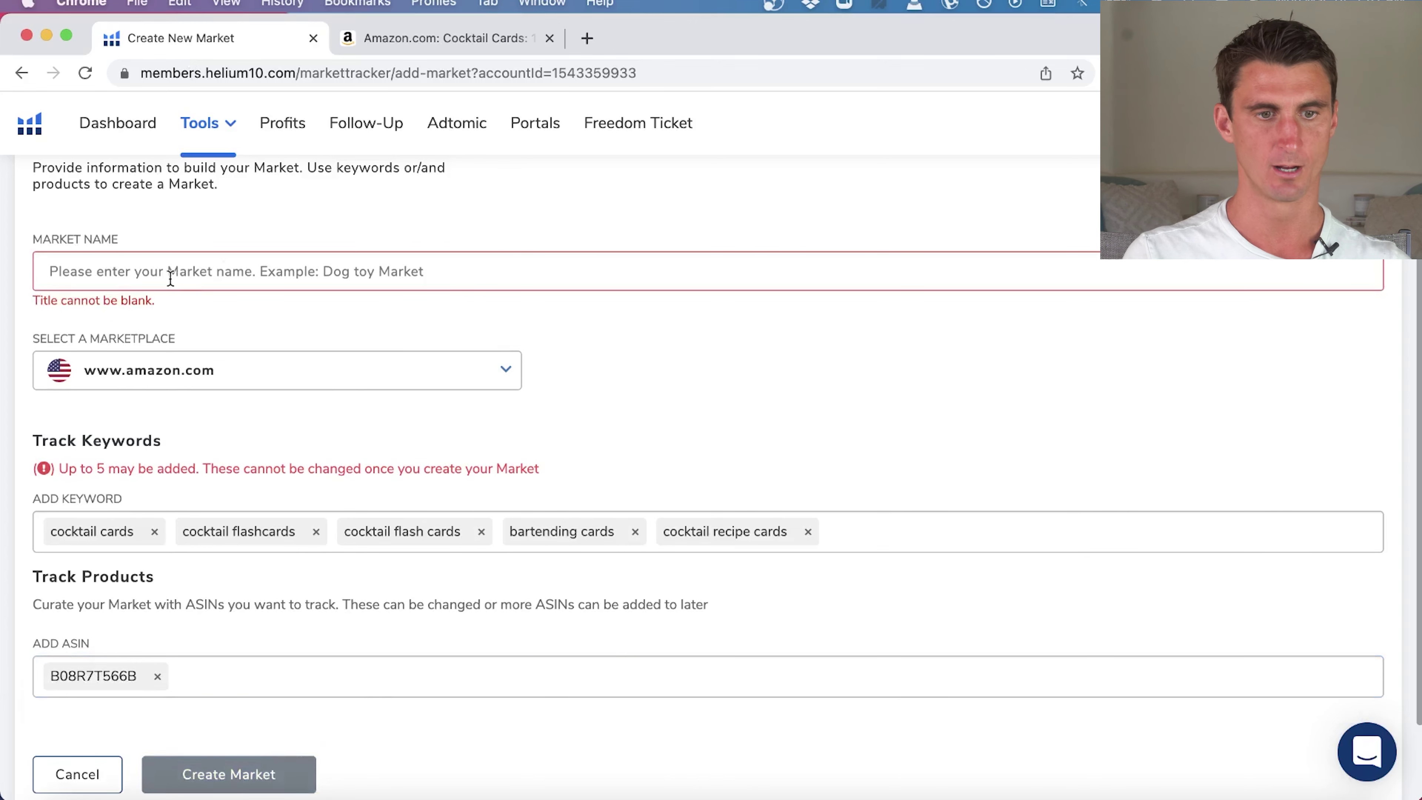
{"action": "type", "text": "Cocktial"}
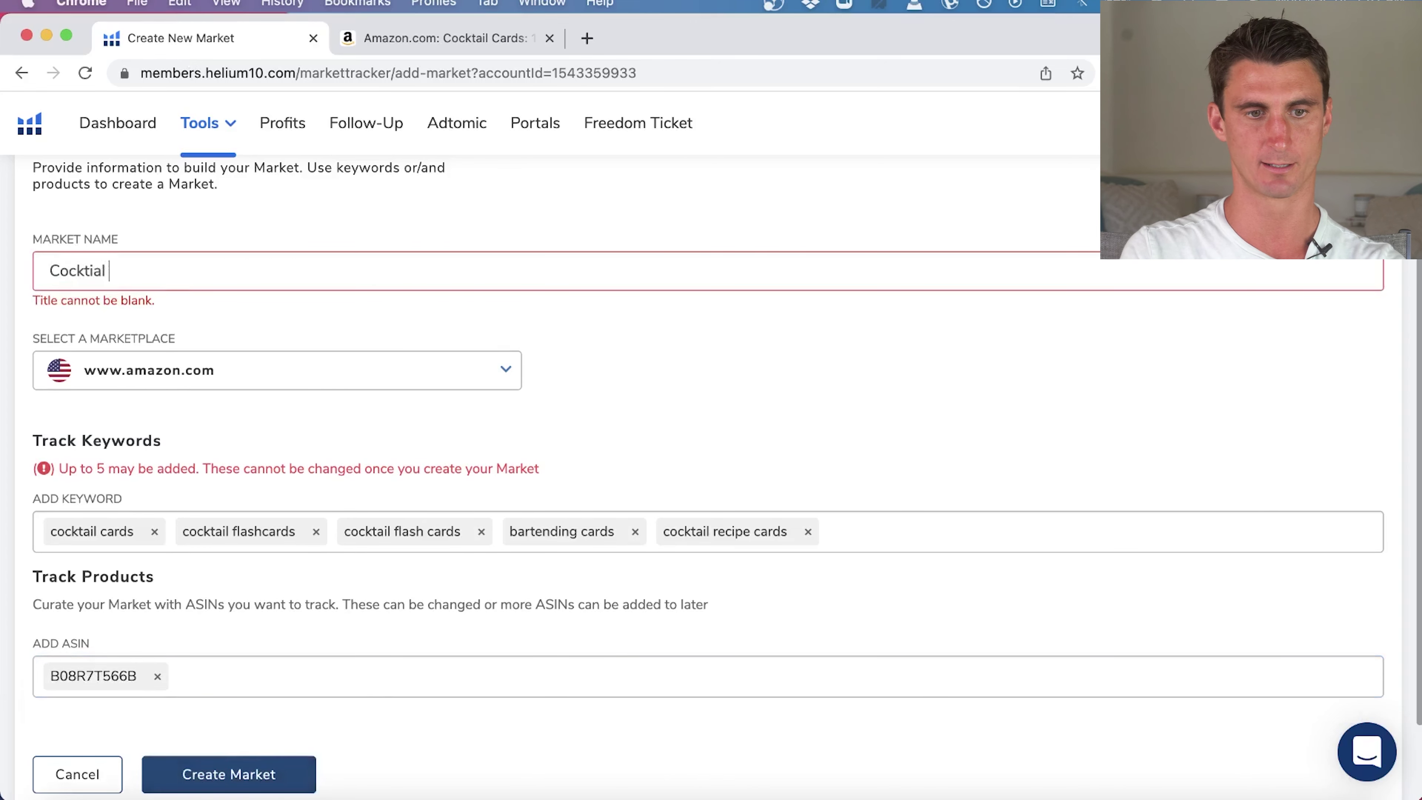
{"action": "type", "text": " Flashcards"}
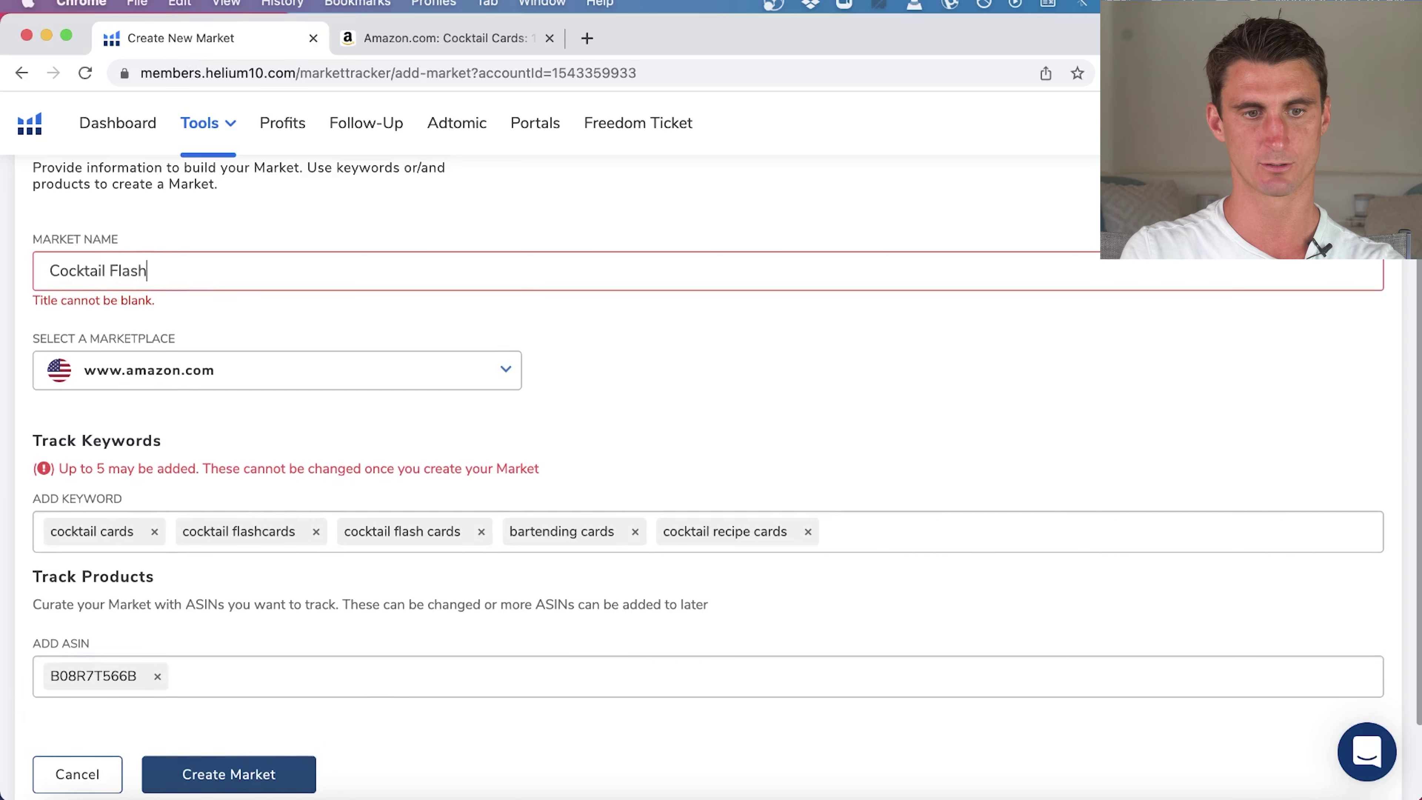
{"action": "left_click", "coordinate": [230, 774]}
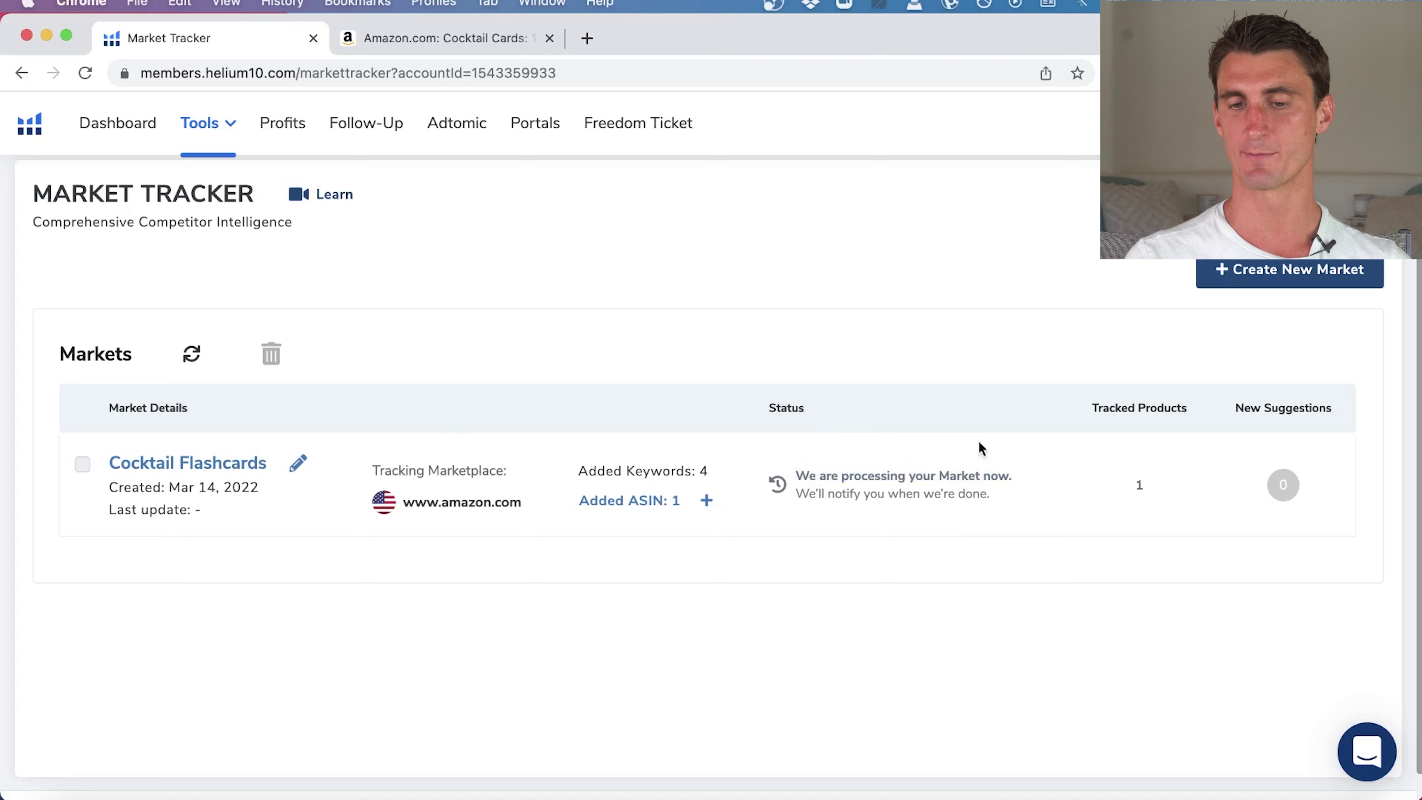
{"action": "triple_click", "coordinate": [918, 477]}
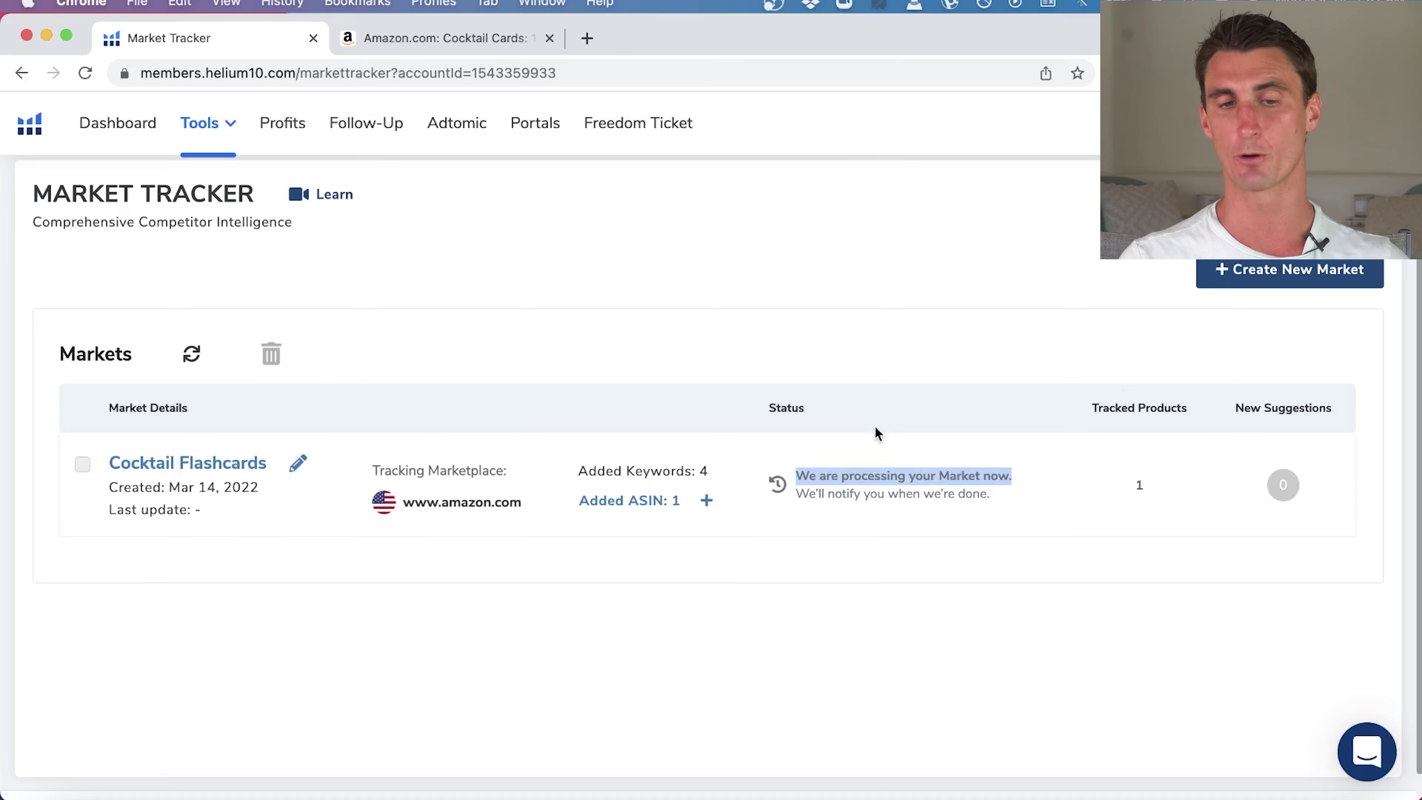
Open the Profits dashboard and review the store performance figures, including the week's net profit.
{"action": "mouse_move", "coordinate": [235, 131]}
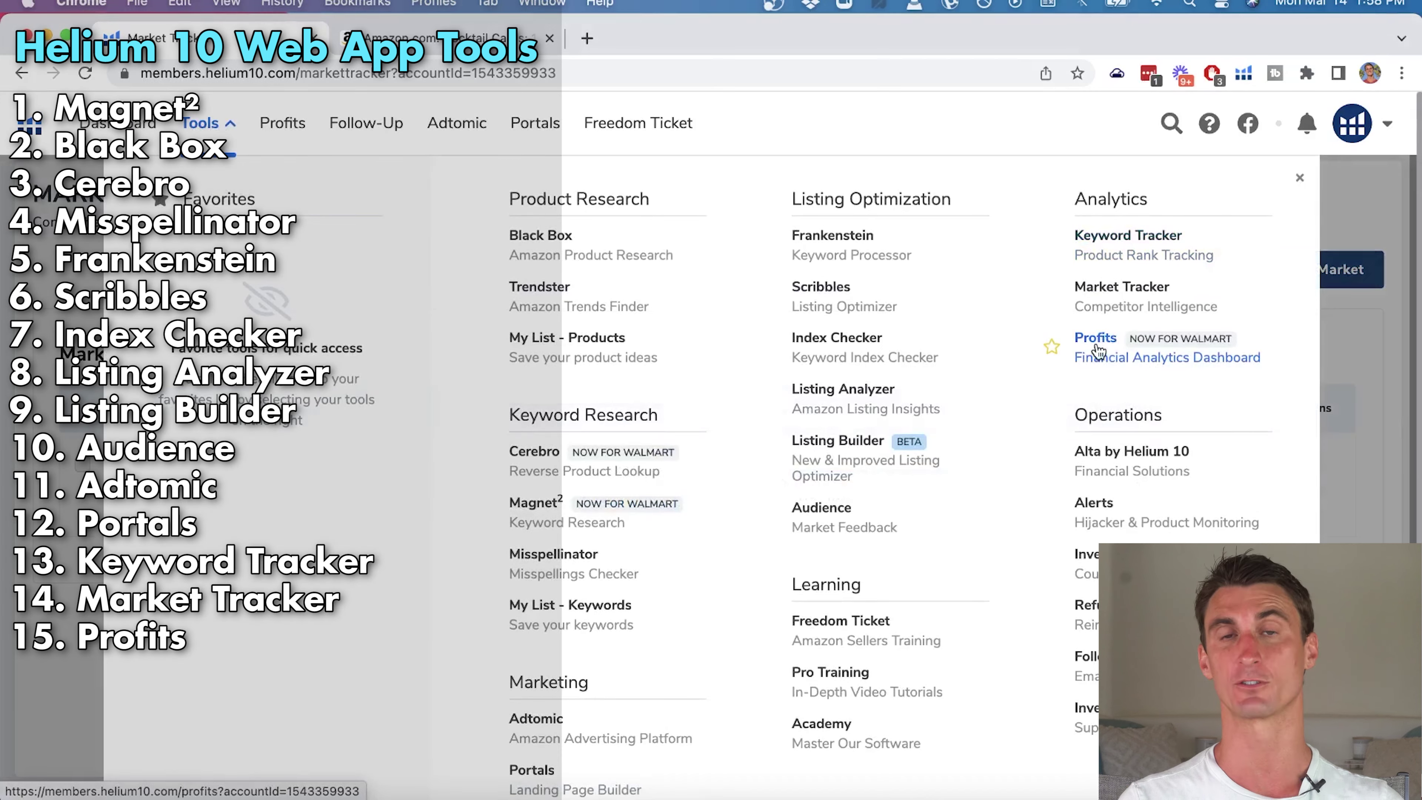
{"action": "left_click", "coordinate": [1096, 339]}
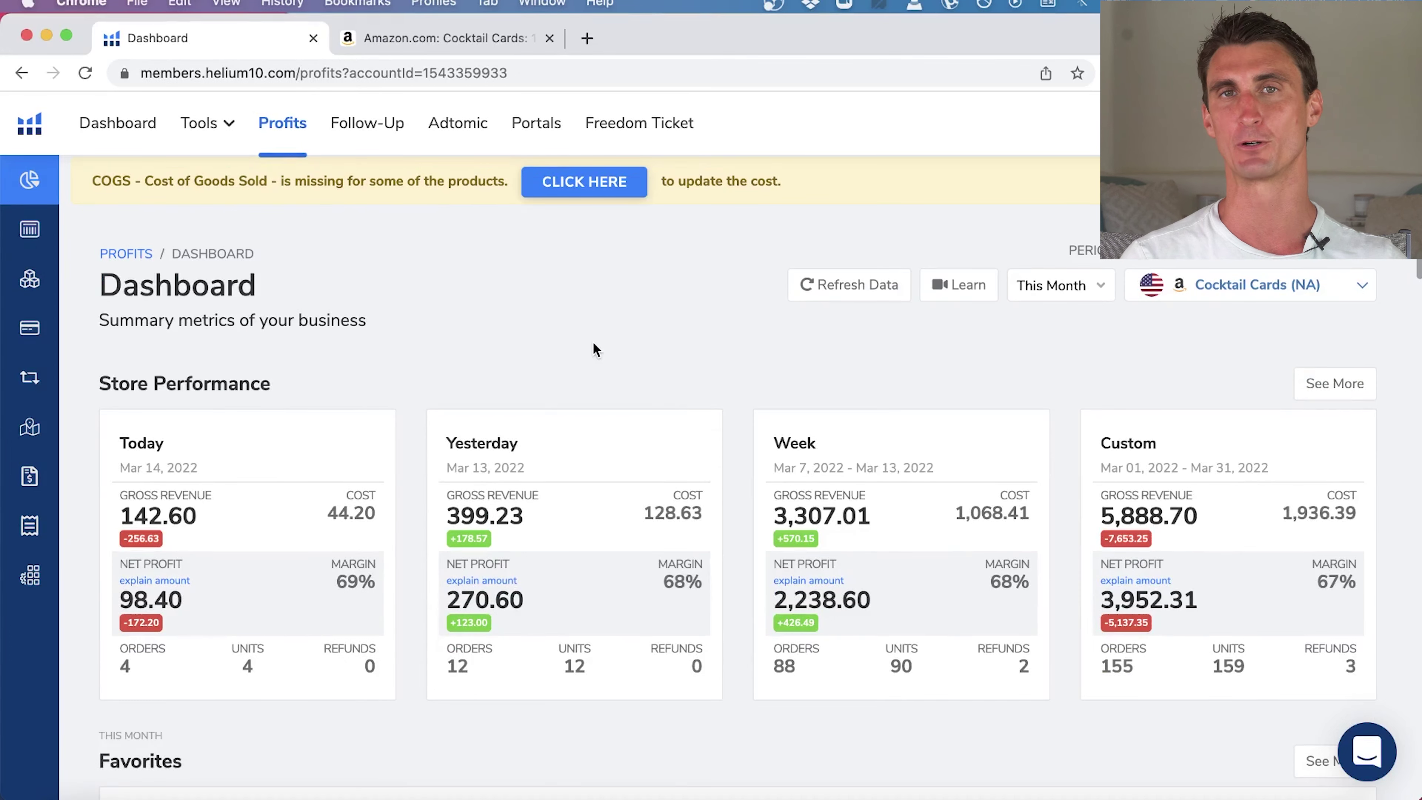
{"action": "scroll", "coordinate": [593, 341], "scroll_direction": "down", "scroll_amount": 5}
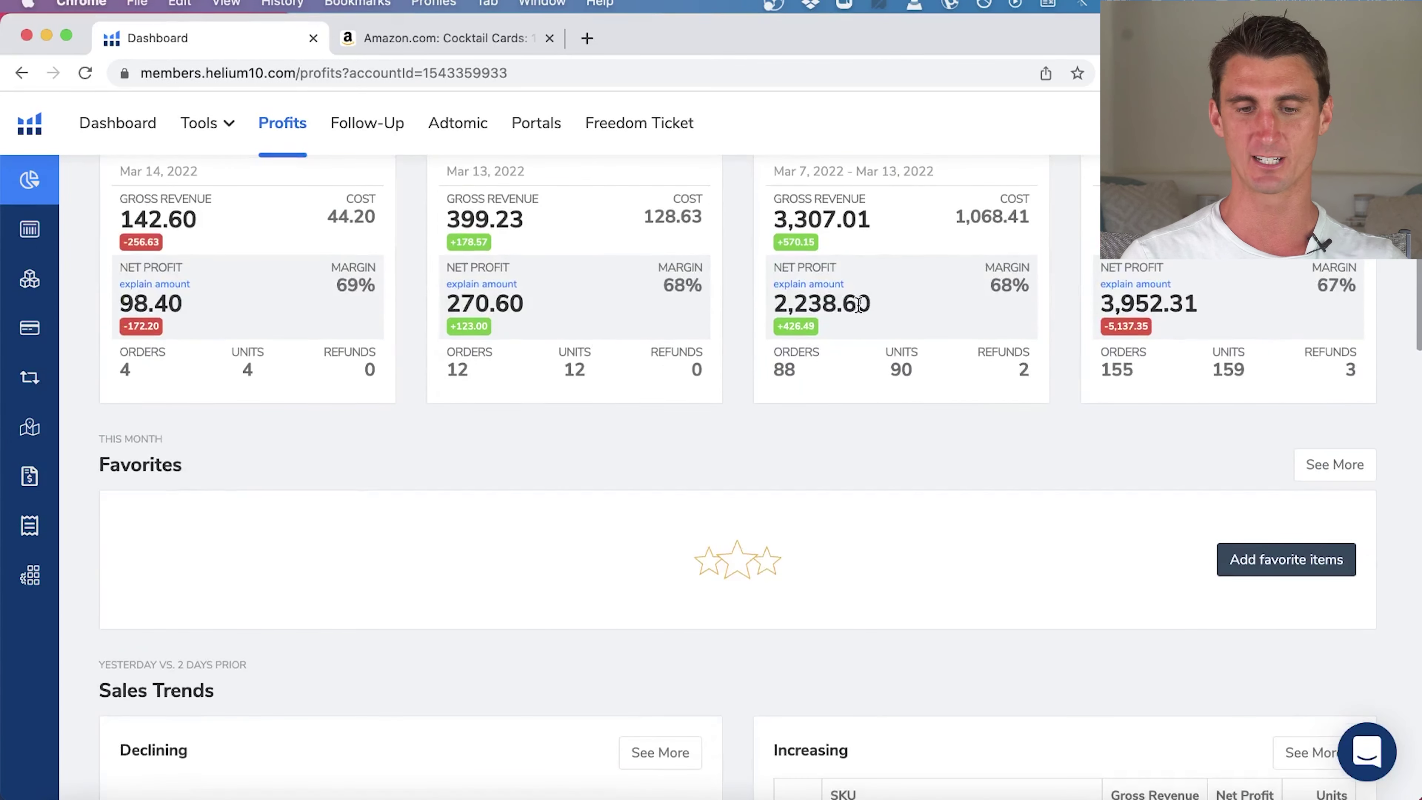
{"action": "scroll", "coordinate": [883, 305], "scroll_direction": "up", "scroll_amount": 3}
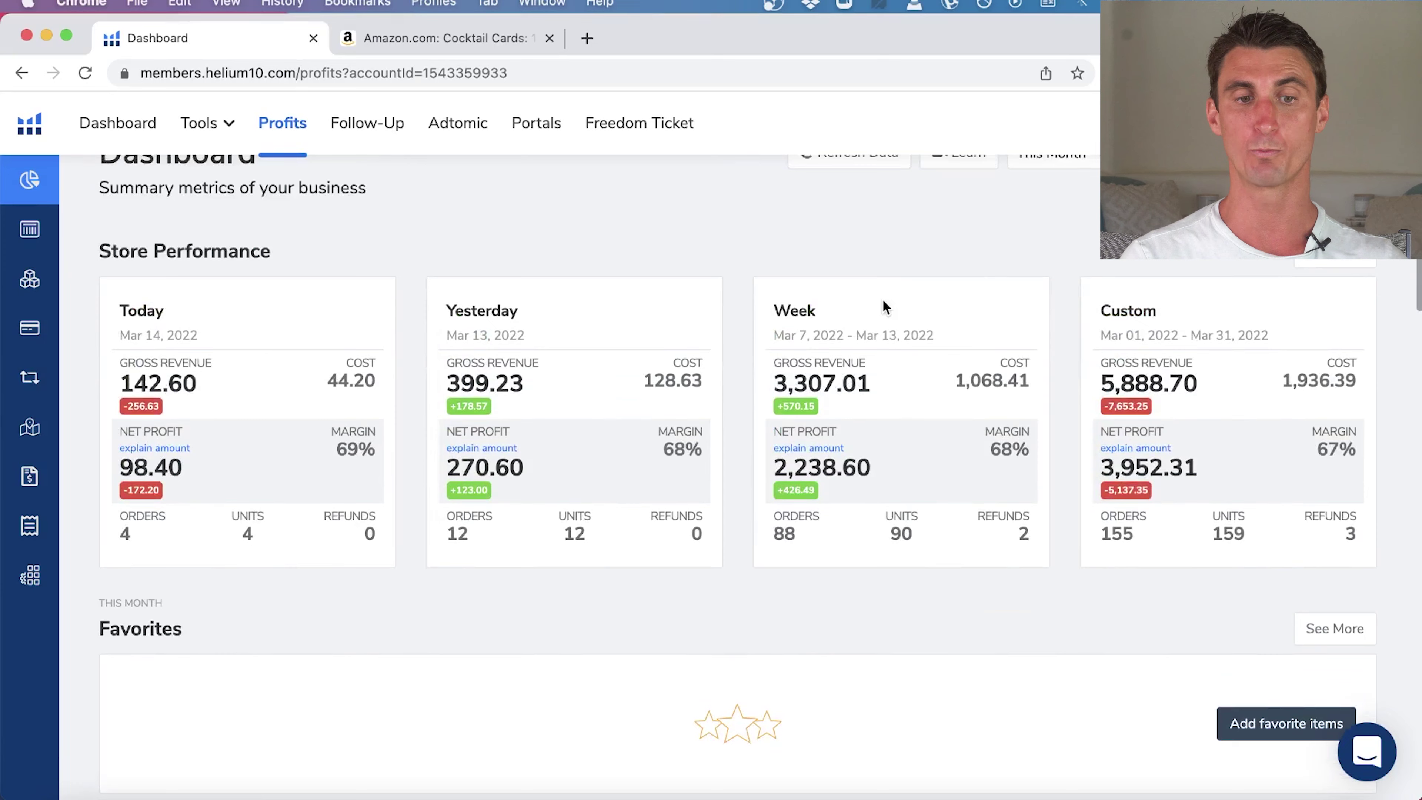
{"action": "scroll", "coordinate": [883, 307], "scroll_direction": "up", "scroll_amount": 2}
{"action": "double_click", "coordinate": [851, 535]}
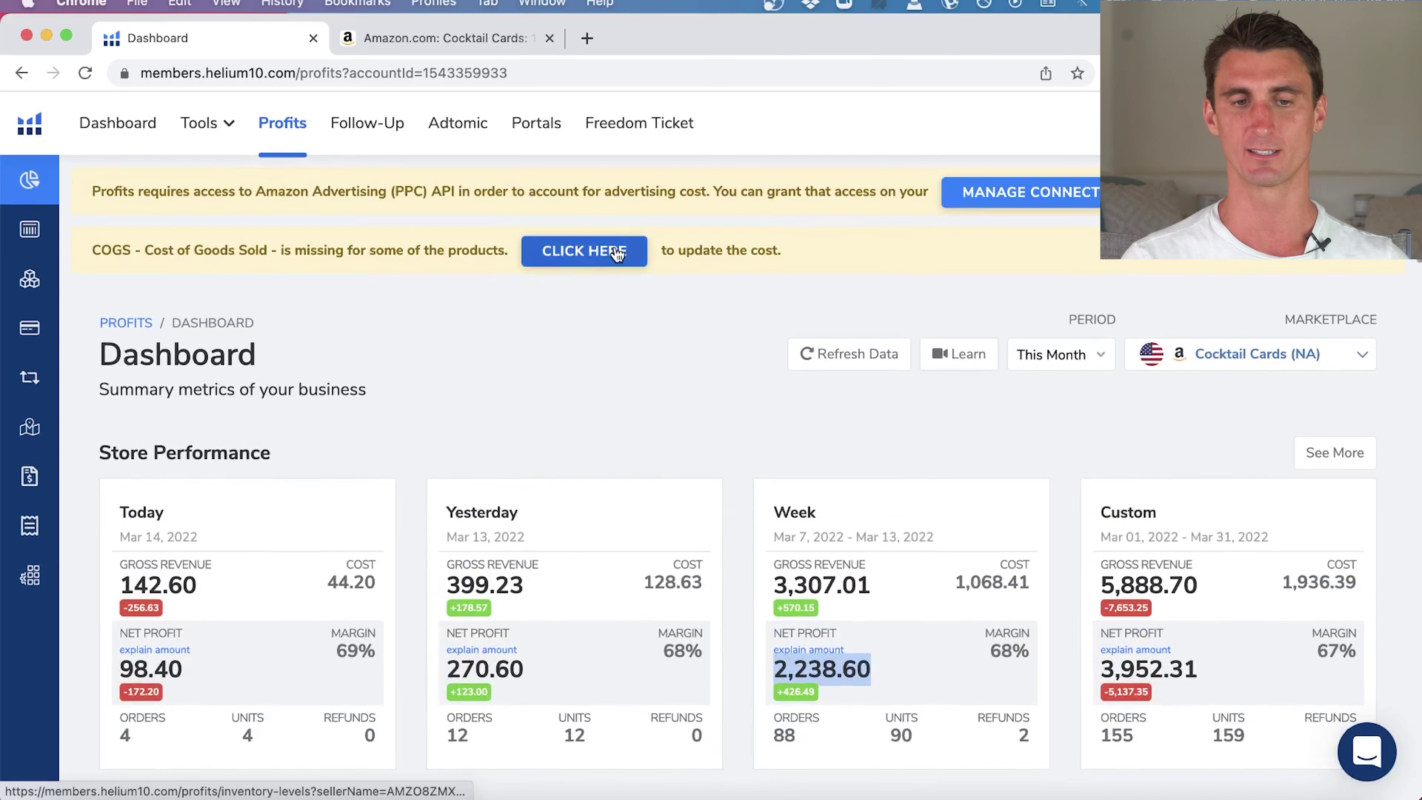
Open the inventory of products missing cost of goods, export the COGS file to the Desktop and open it in Numbers.
{"action": "left_click_drag", "start_coordinate": [155, 250], "coordinate": [270, 250]}
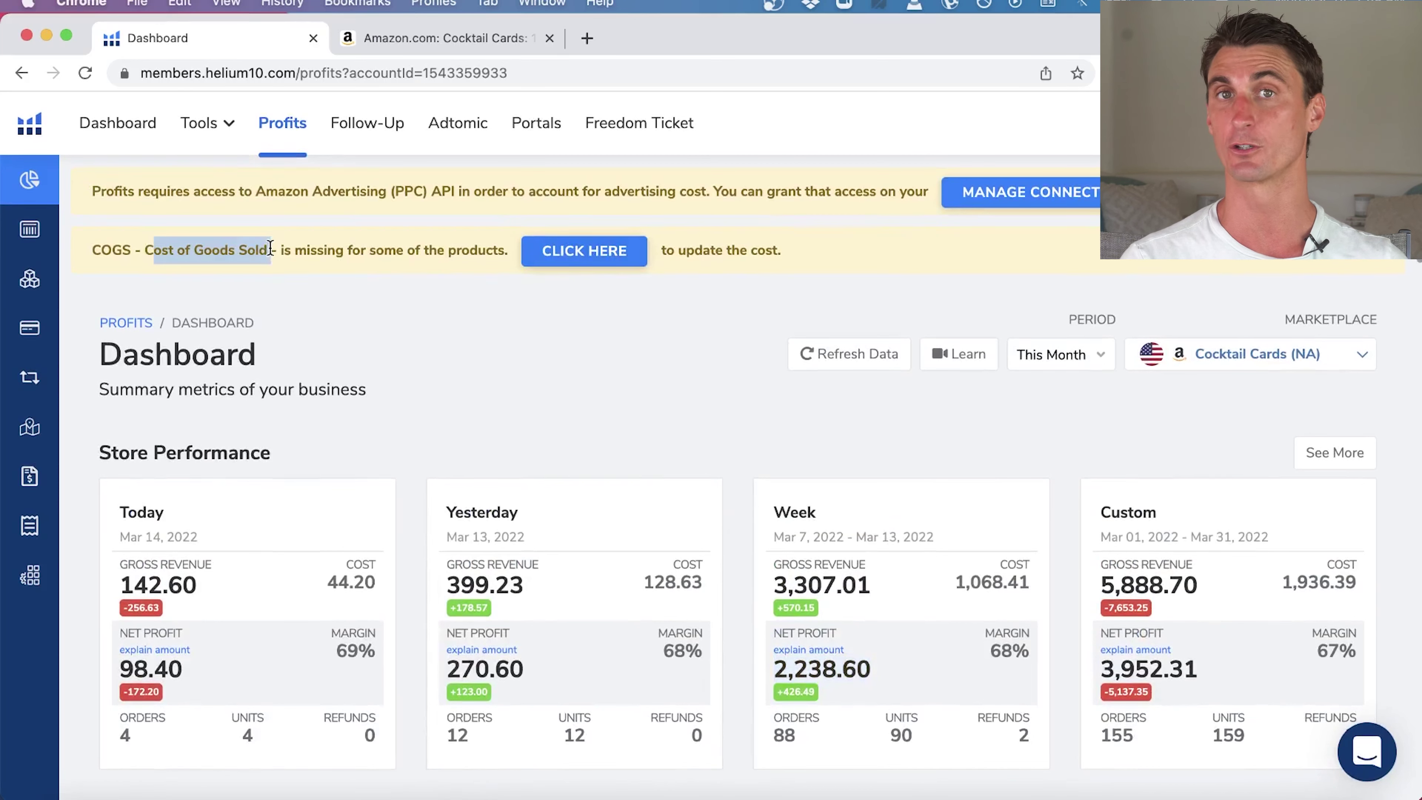
{"action": "left_click", "coordinate": [576, 258]}
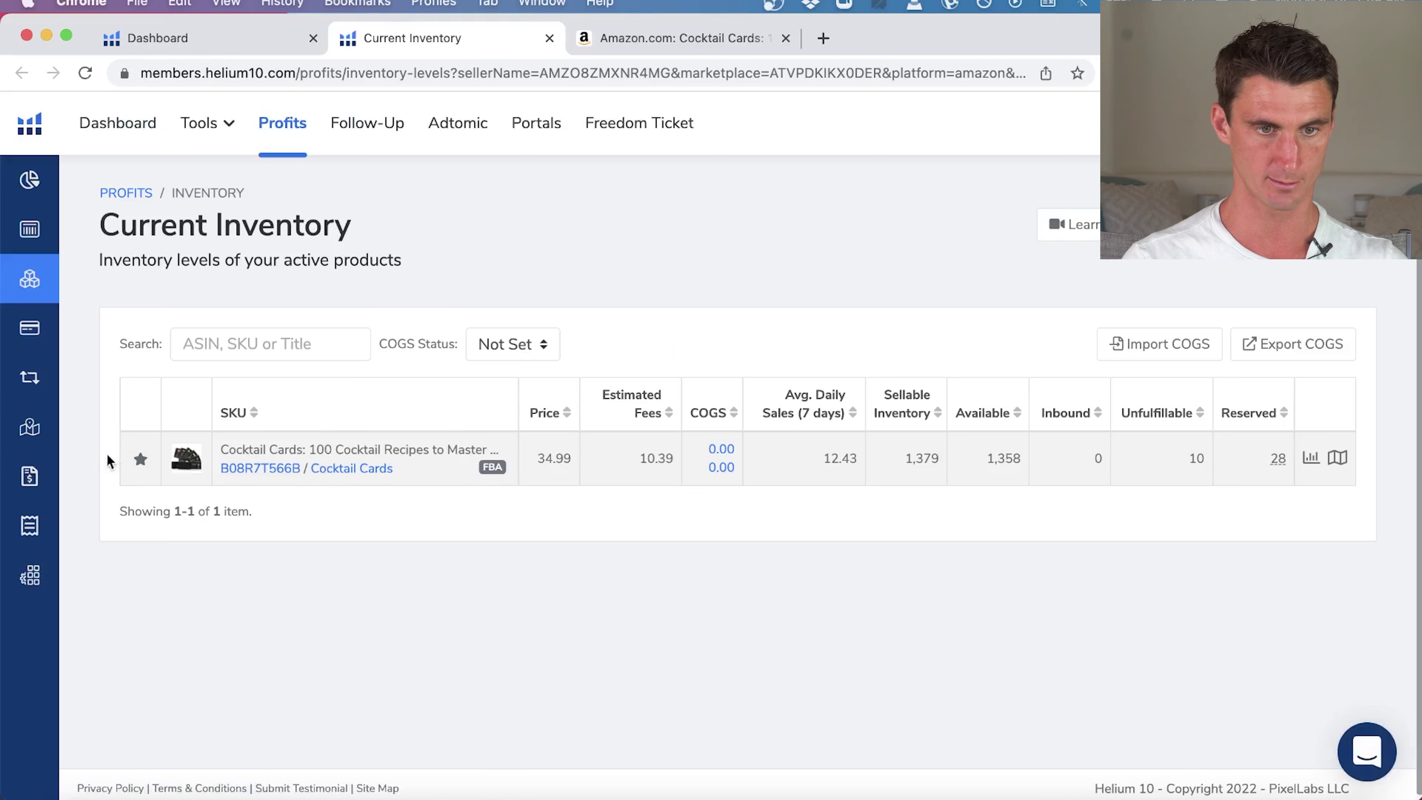
{"action": "left_click", "coordinate": [1298, 351]}
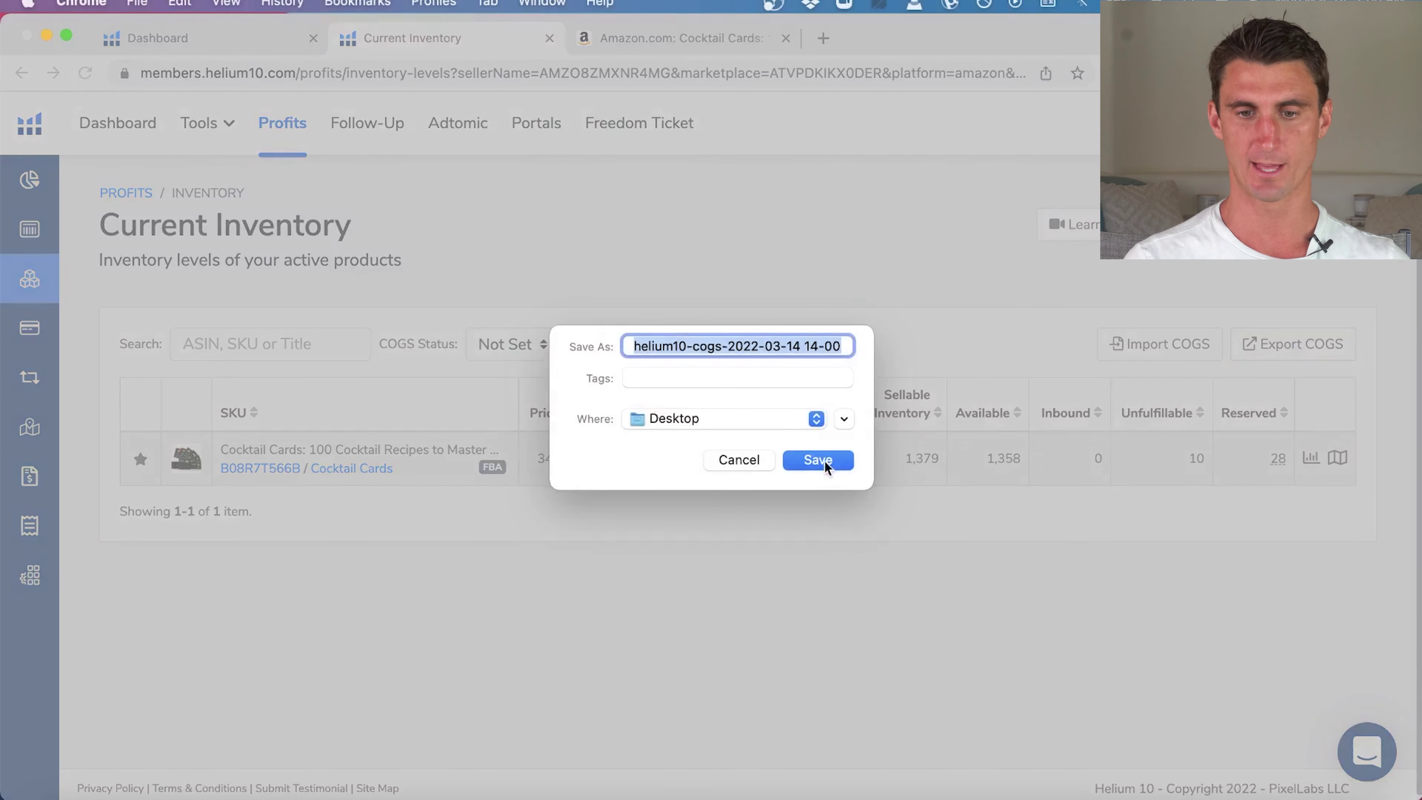
{"action": "left_click", "coordinate": [827, 465]}
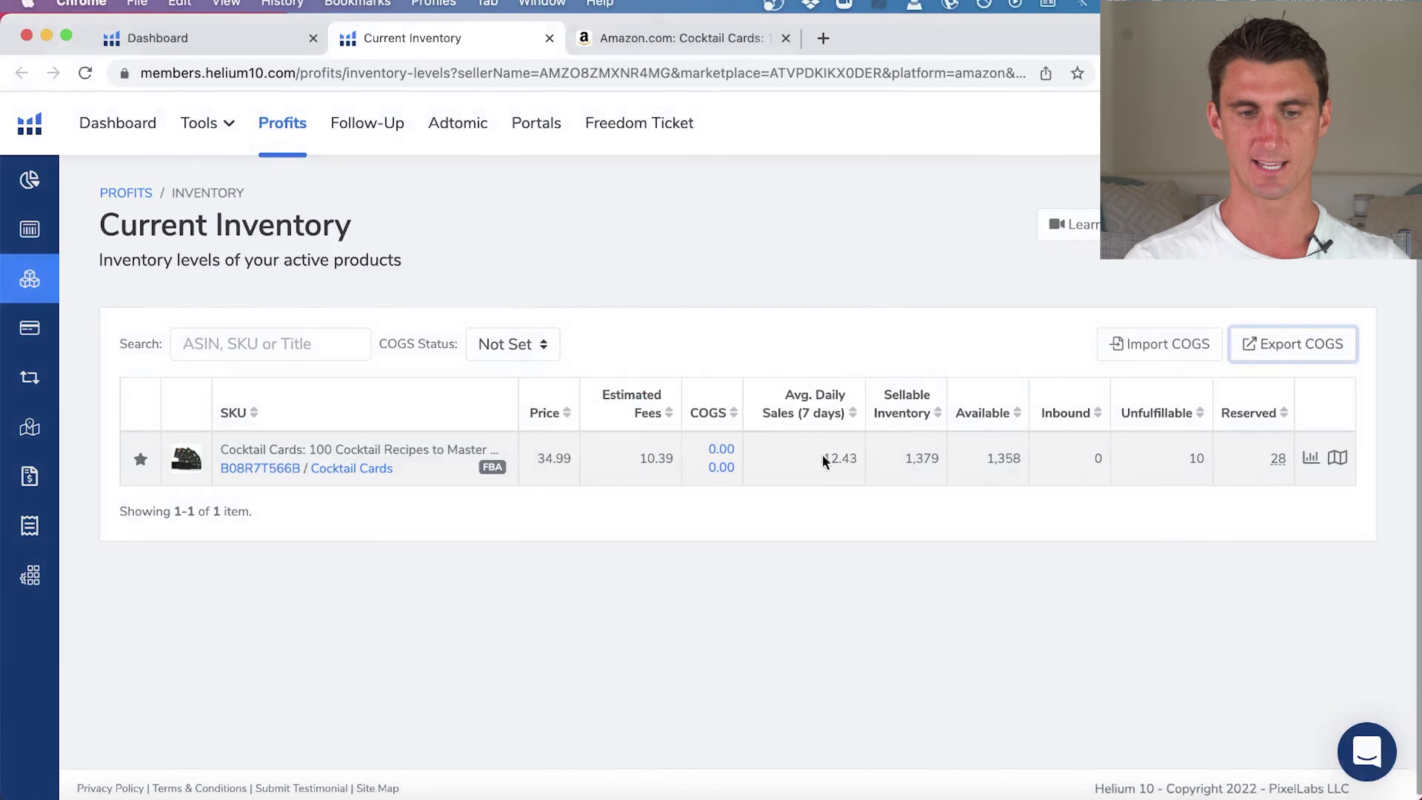
{"action": "left_click", "coordinate": [126, 782]}
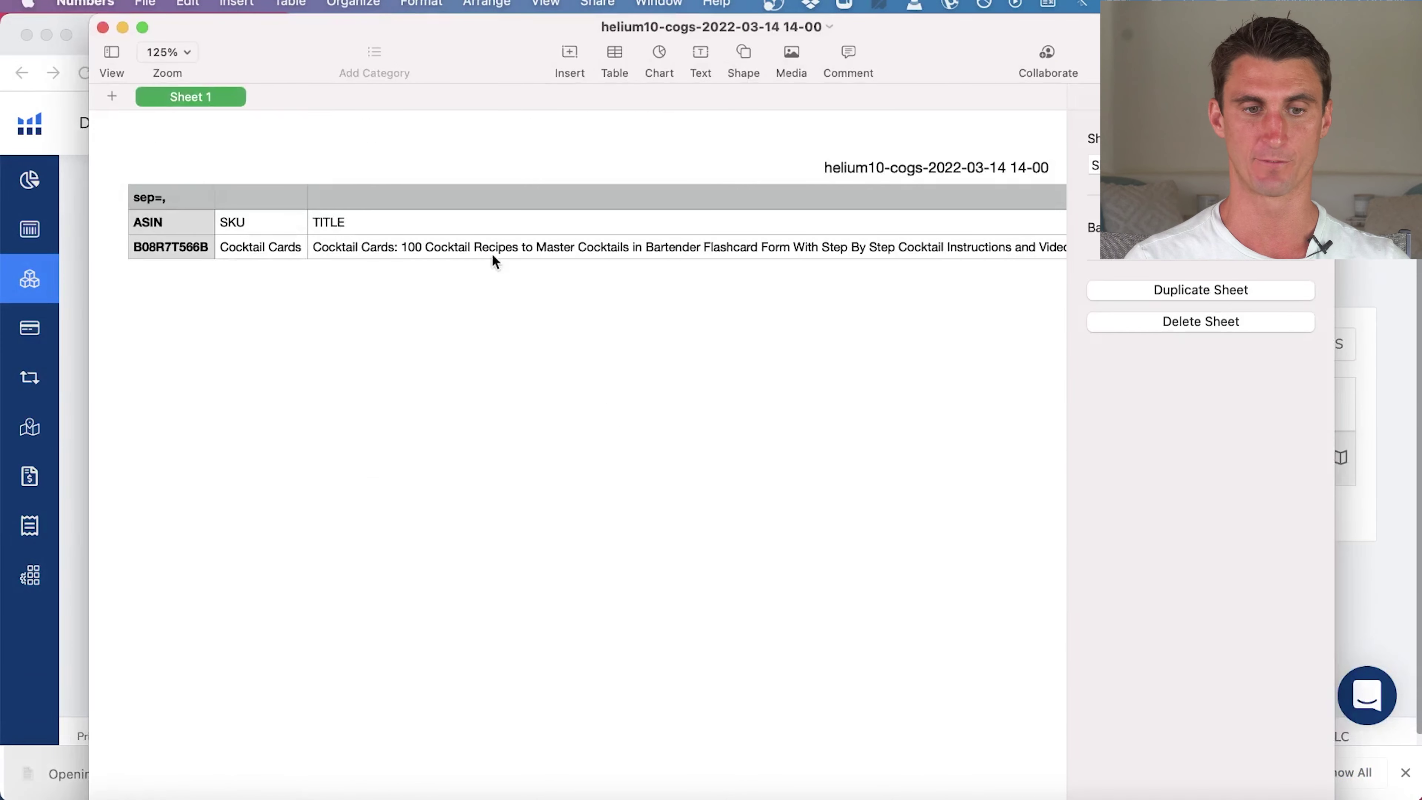
Enter a product cost of 6 and a shipping cost of 2 for the Cocktail Cards row.
{"action": "scroll", "coordinate": [493, 261], "scroll_direction": "right", "scroll_amount": 10}
{"action": "scroll", "coordinate": [492, 261], "scroll_direction": "right", "scroll_amount": 2}
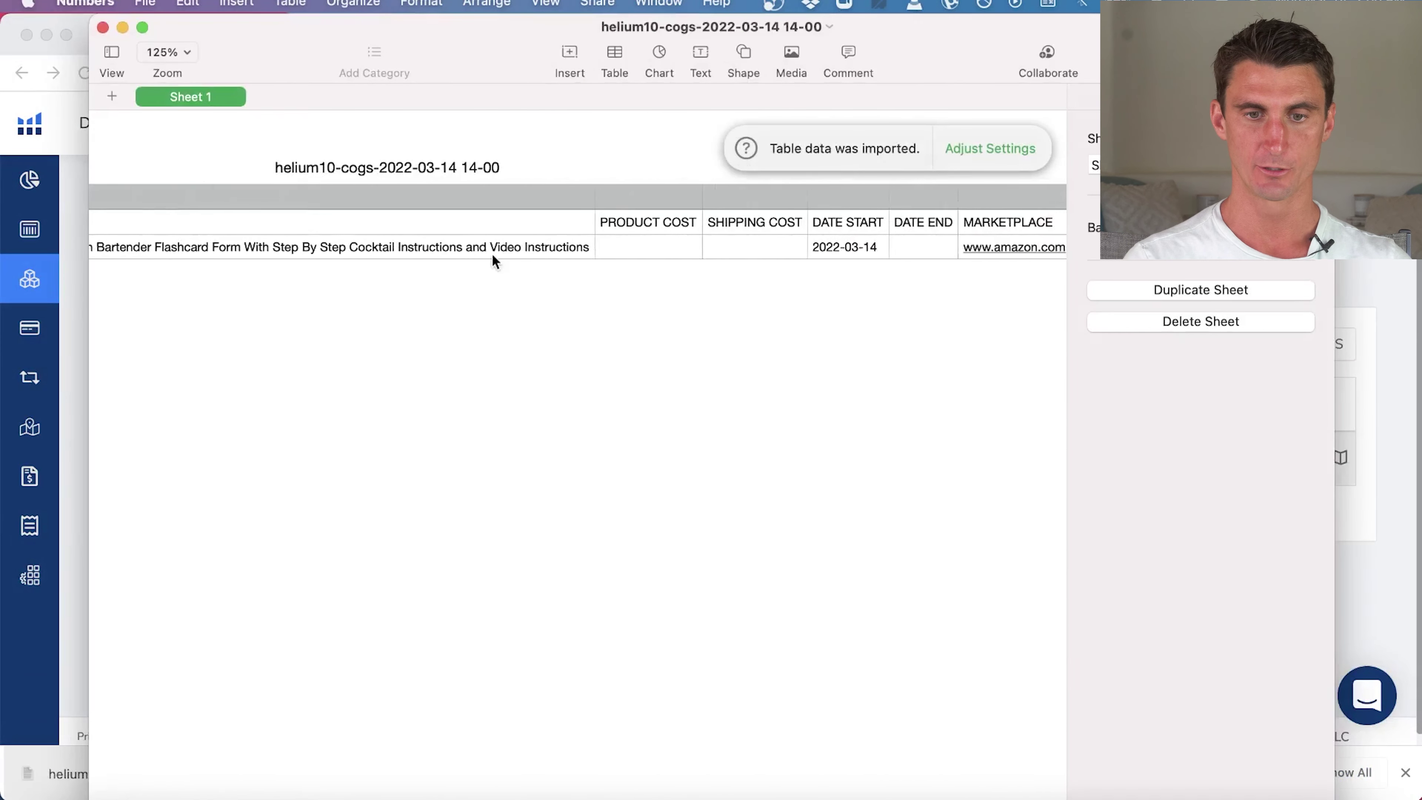
{"action": "left_click", "coordinate": [671, 241]}
{"action": "left_click", "coordinate": [672, 241]}
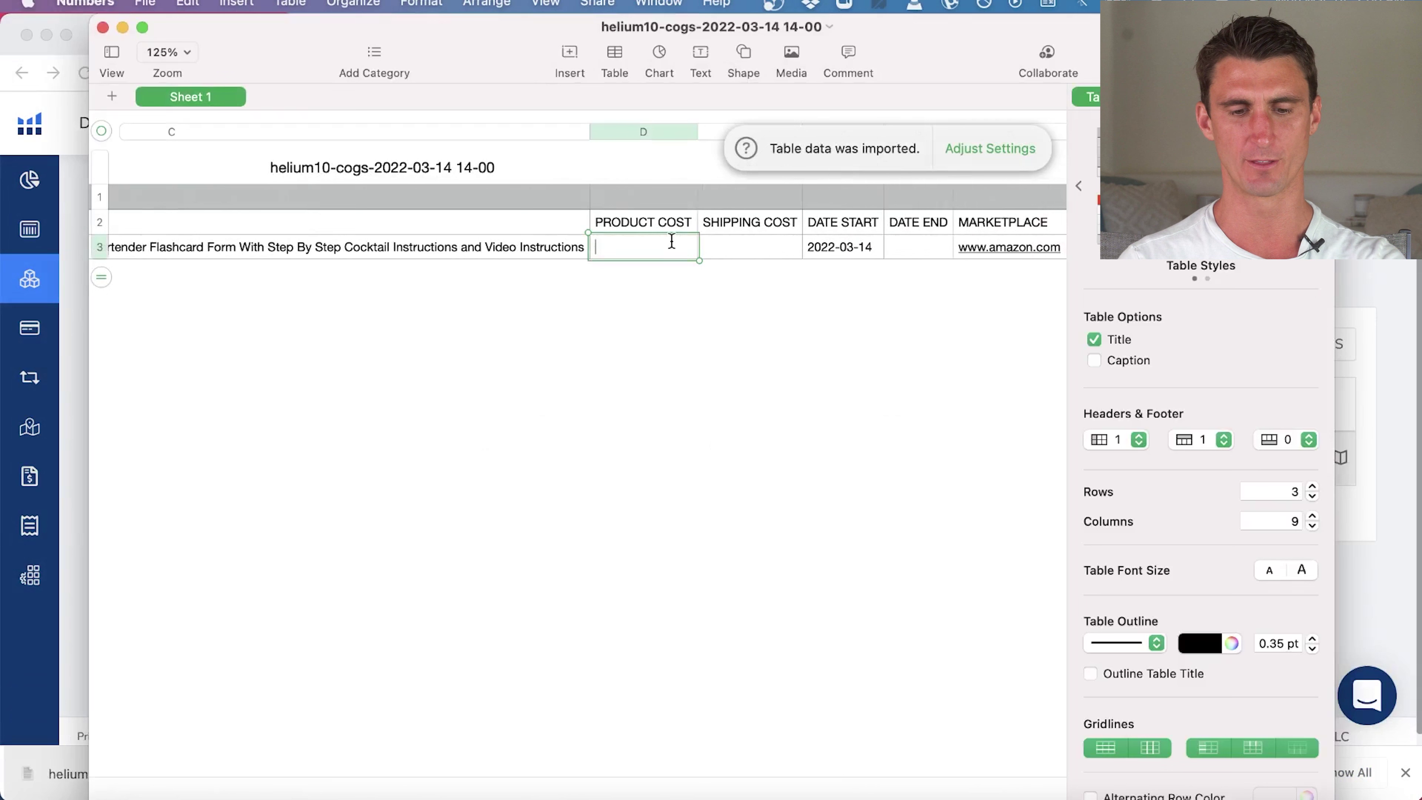
{"action": "type", "text": "6"}
{"action": "left_click", "coordinate": [761, 254]}
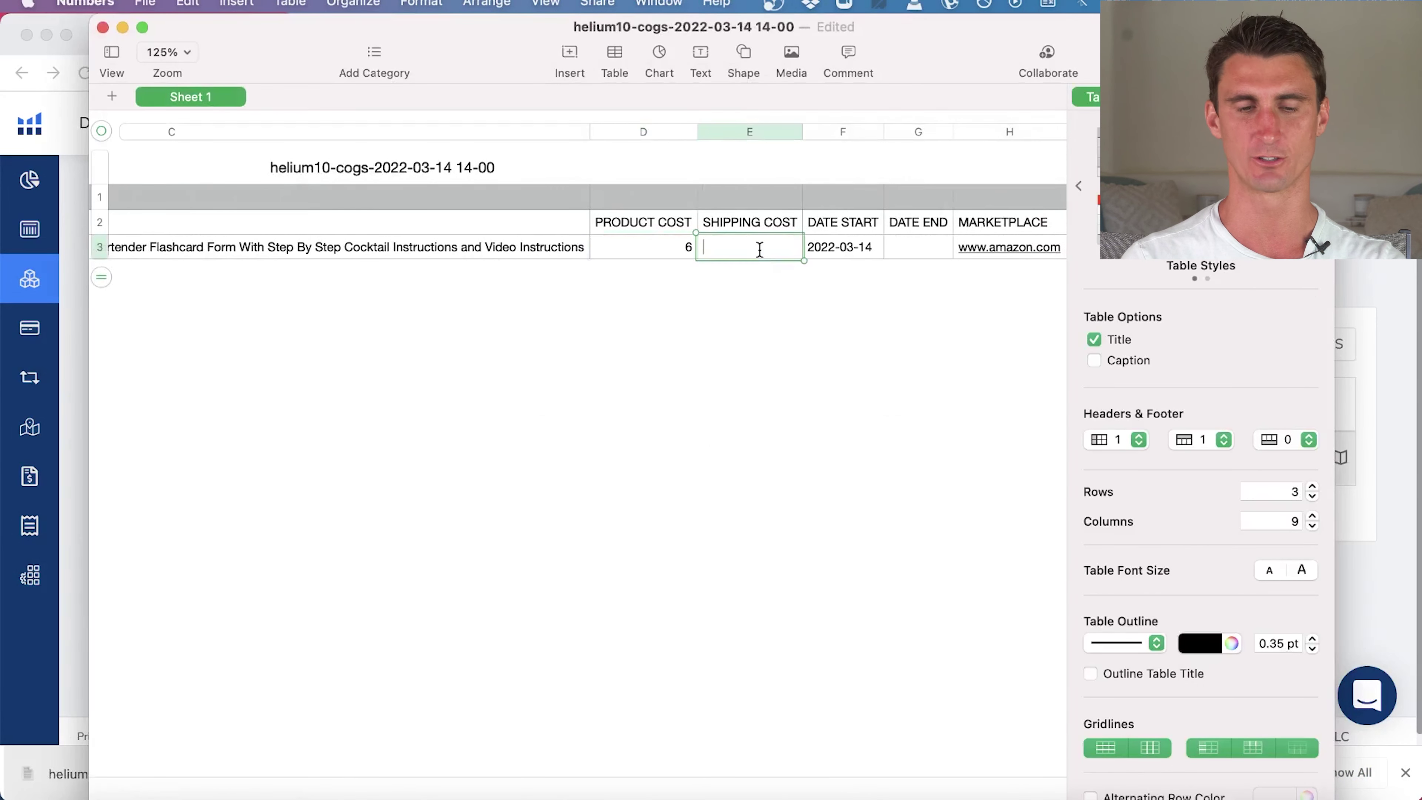
{"action": "type", "text": "2"}
{"action": "left_click", "coordinate": [808, 393]}
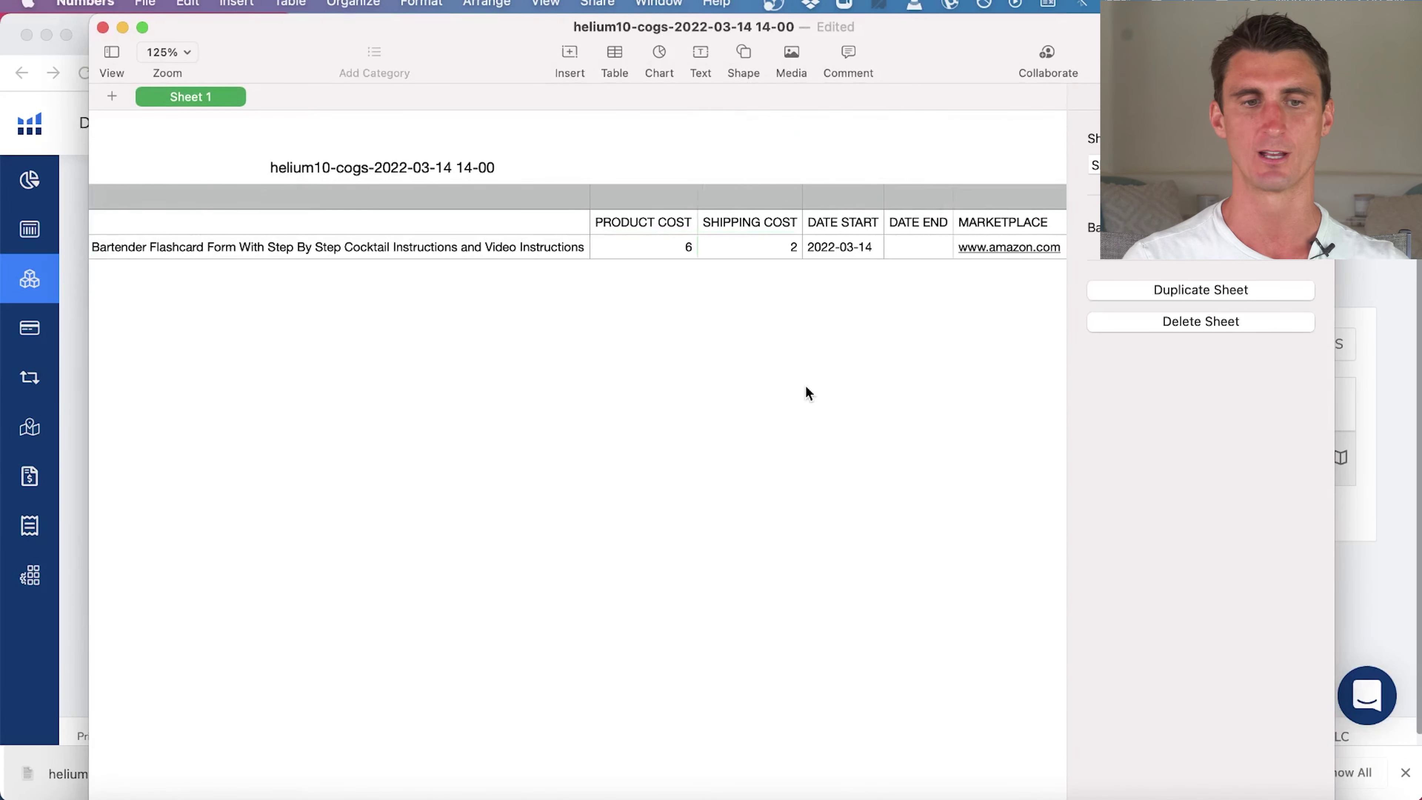
Save the completed cost spreadsheet and import h10cogsdone.csv from the Desktop as the inventory's COGS in Helium 10.
{"action": "left_click", "coordinate": [145, 3]}
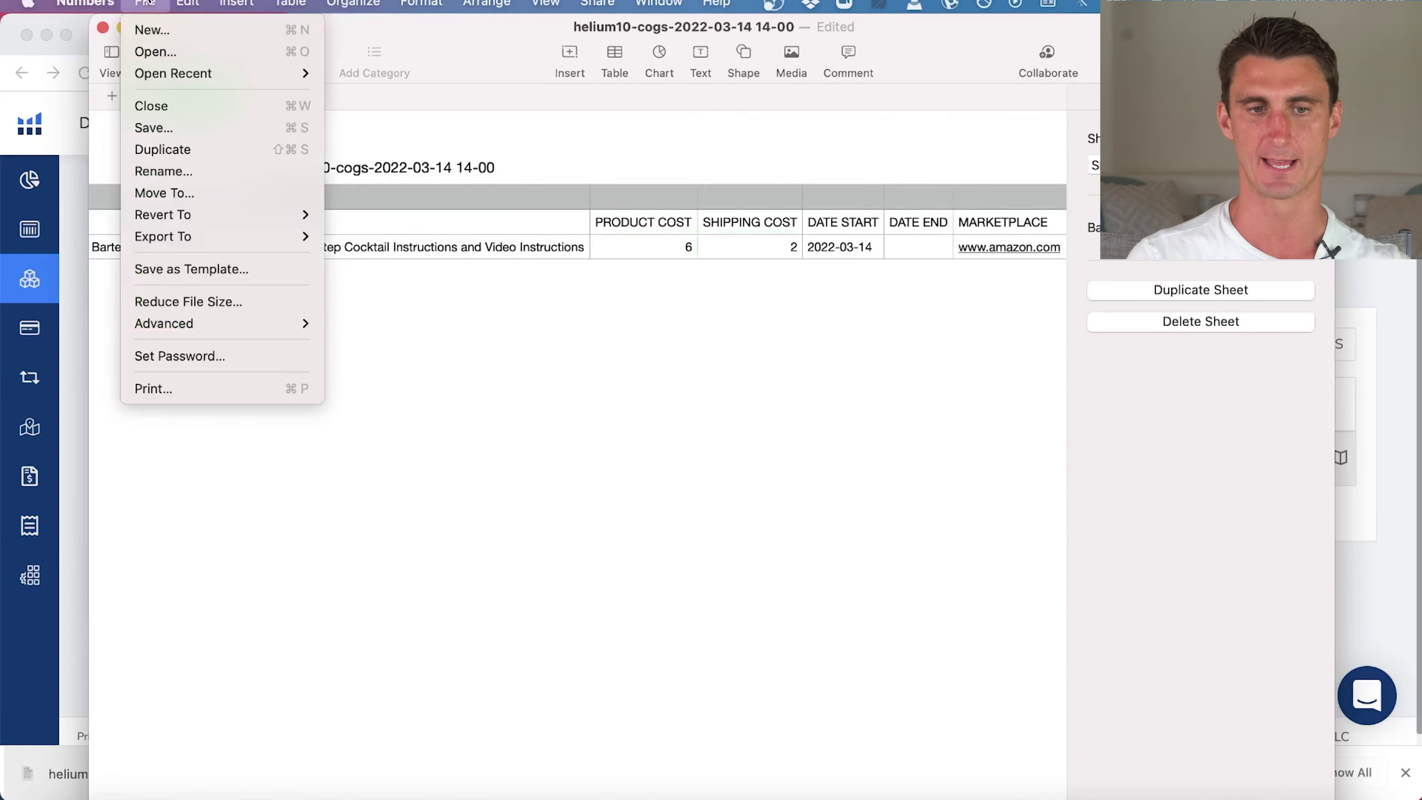
{"action": "left_click", "coordinate": [200, 137]}
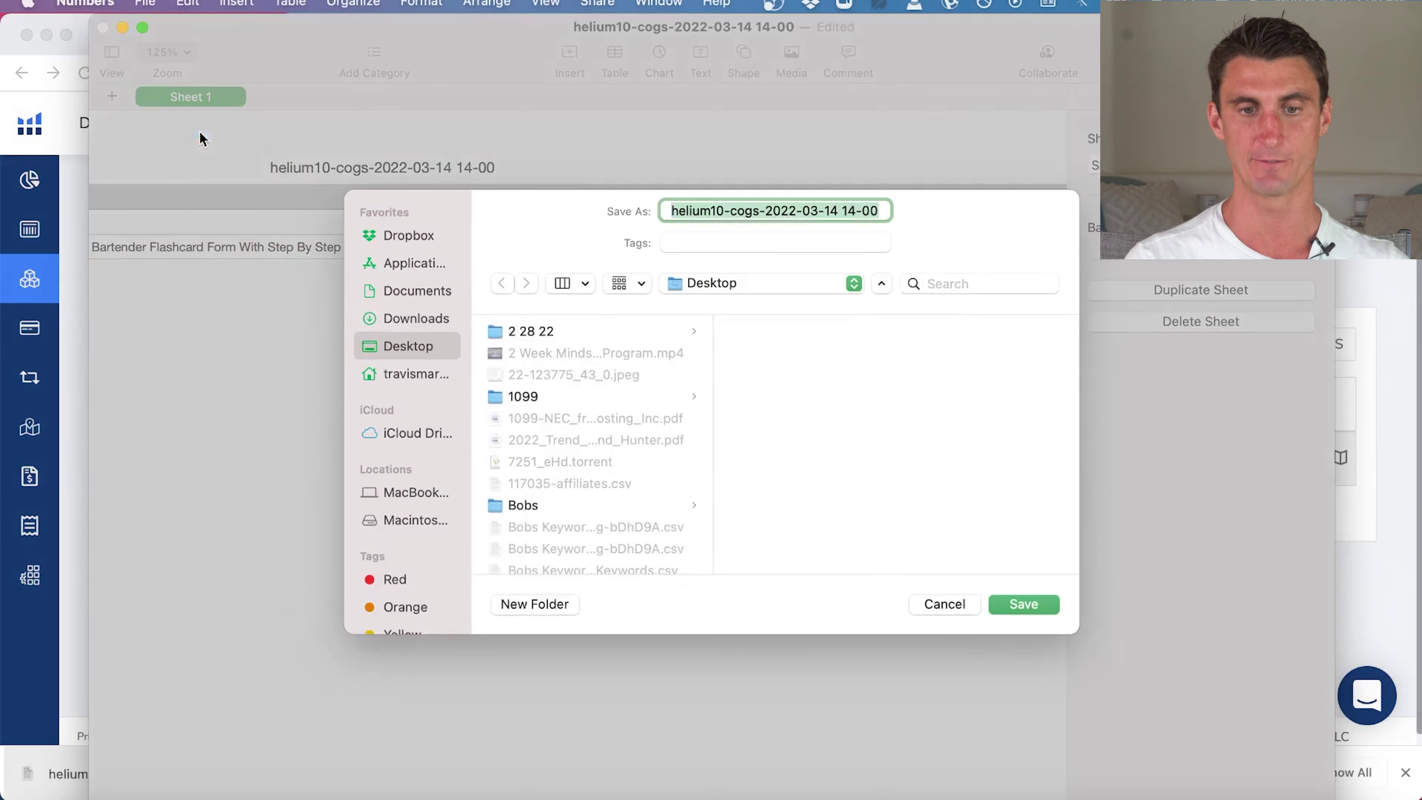
{"action": "left_click", "coordinate": [565, 385]}
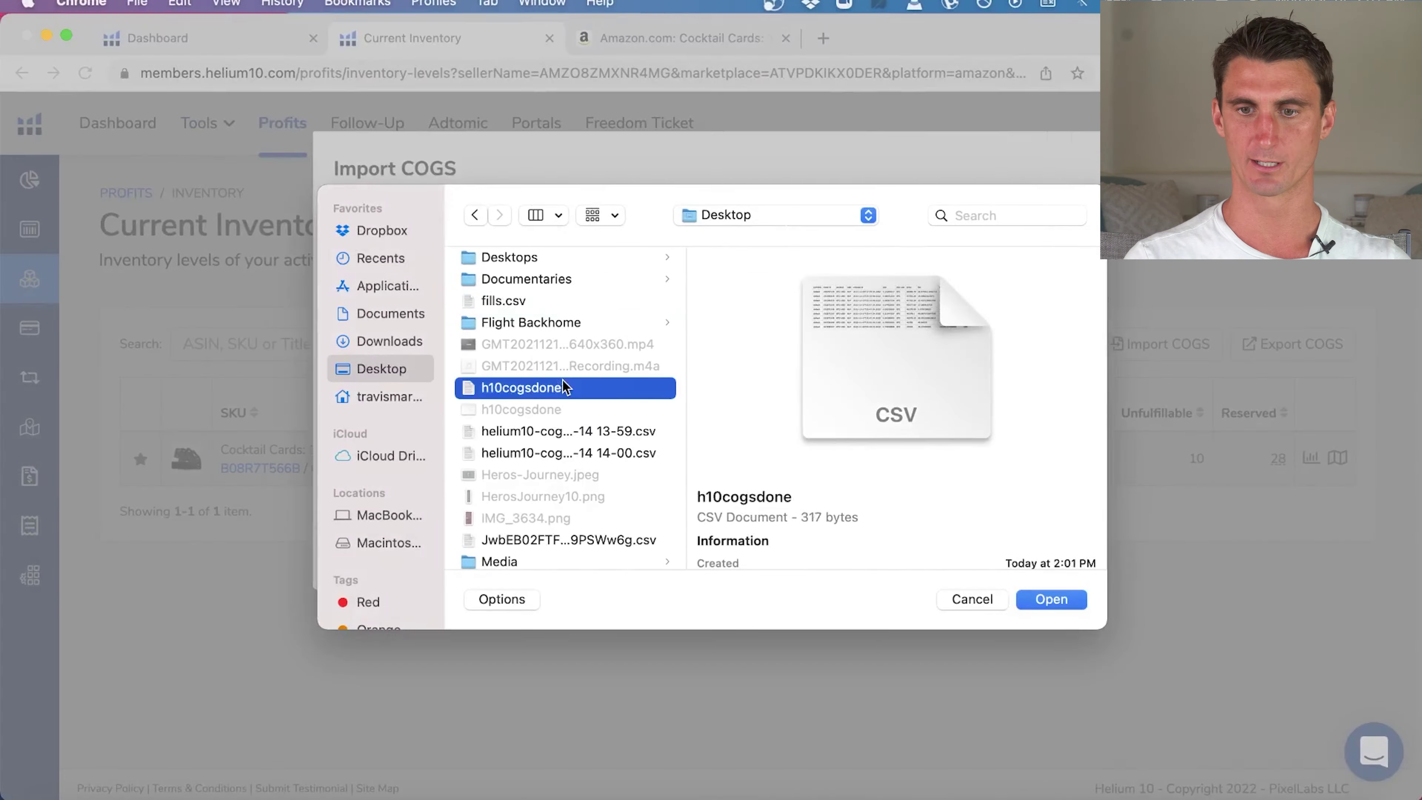
{"action": "left_click", "coordinate": [1052, 598]}
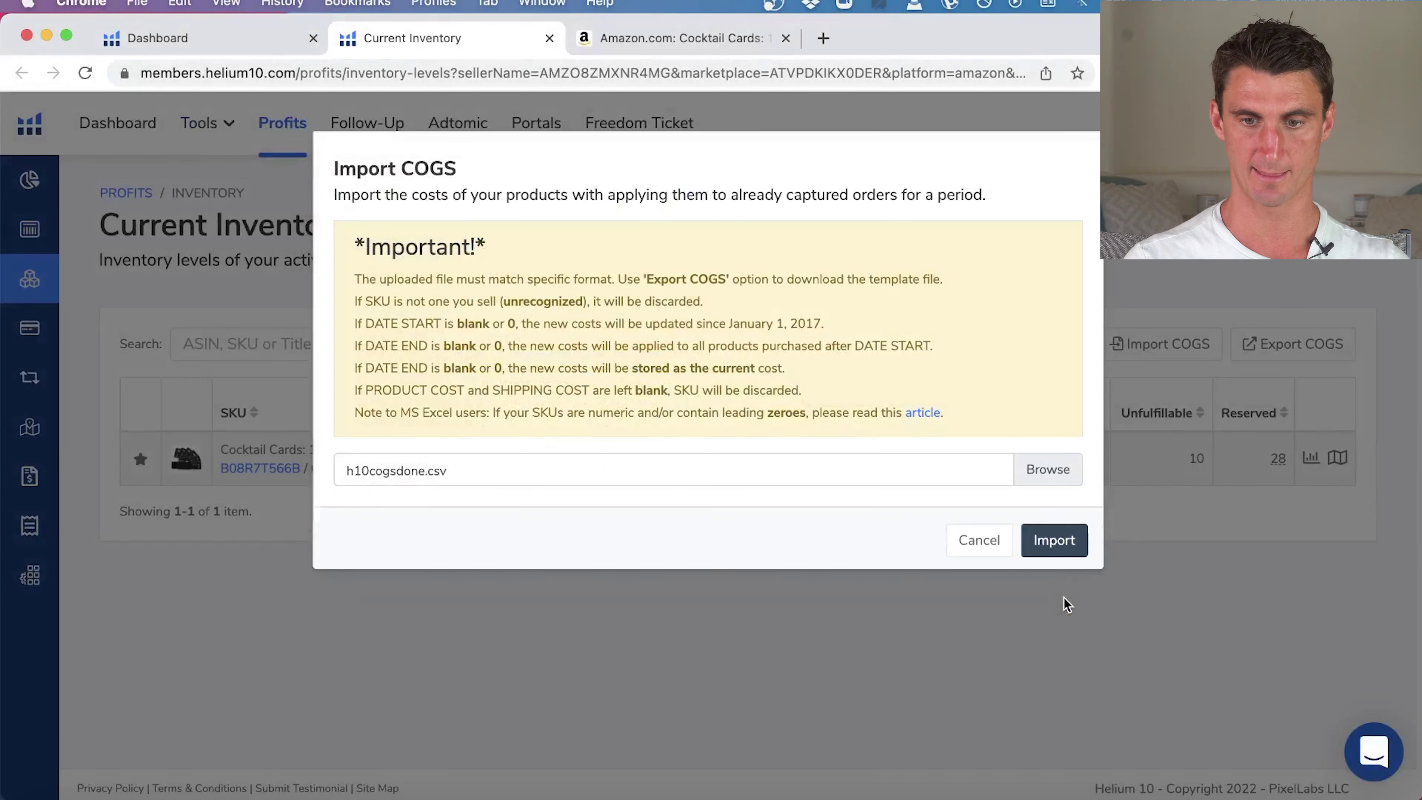
{"action": "left_click", "coordinate": [1053, 540]}
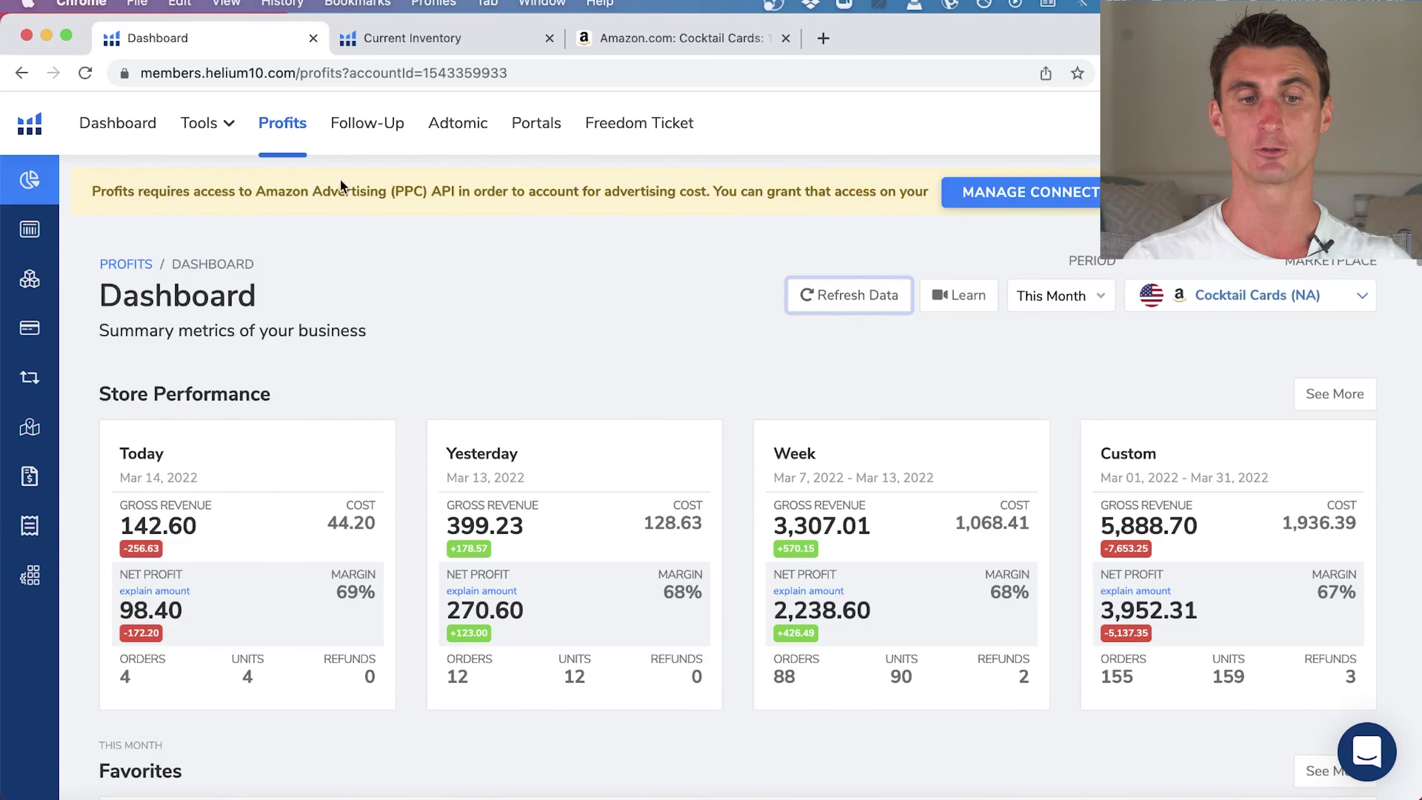
Read the notice about Amazon Advertising (PPC) API access on the Profits dashboard.
{"action": "triple_click", "coordinate": [255, 196]}
{"action": "left_click", "coordinate": [366, 247]}
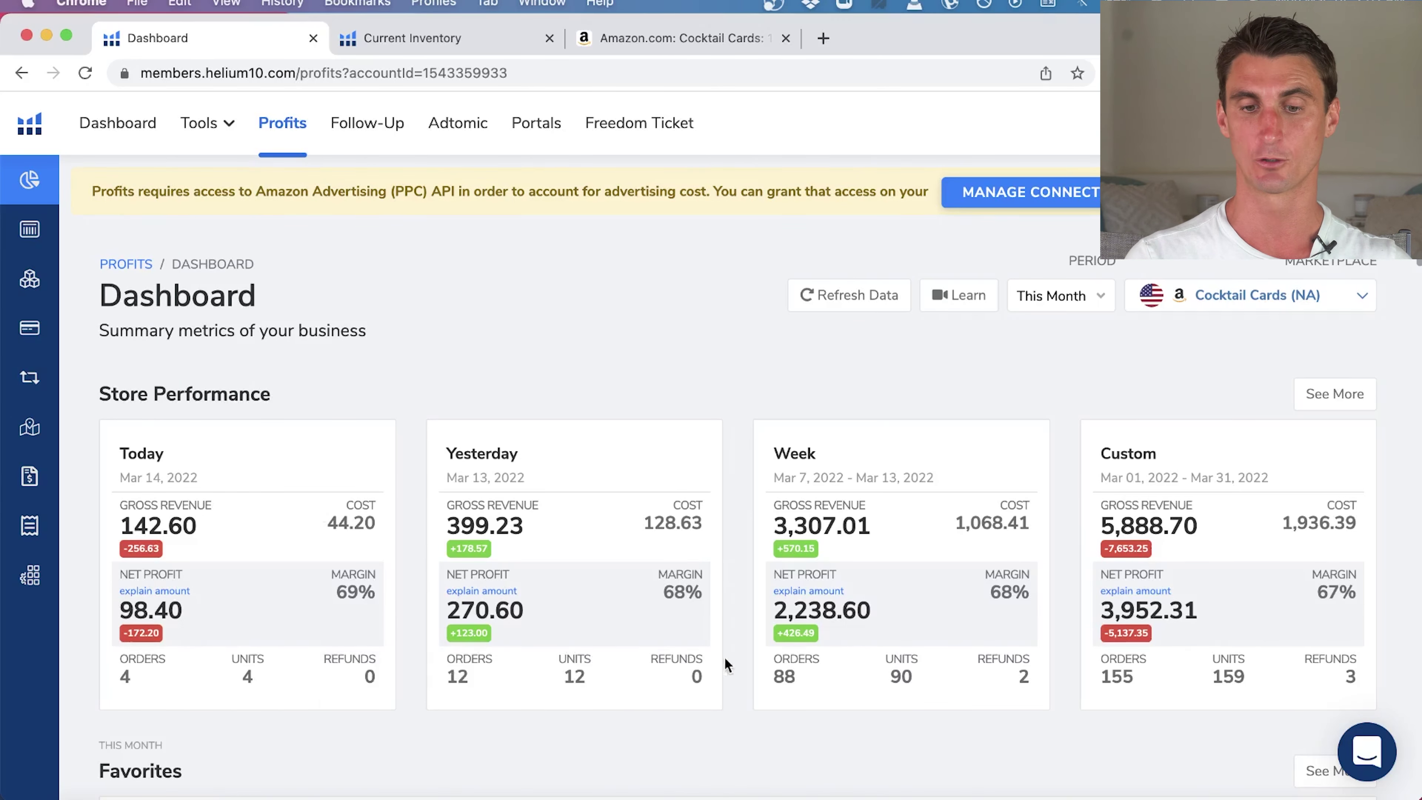
Open Alta by Helium 10 and review its introduction and the Credit Line service.
{"action": "left_click", "coordinate": [207, 150]}
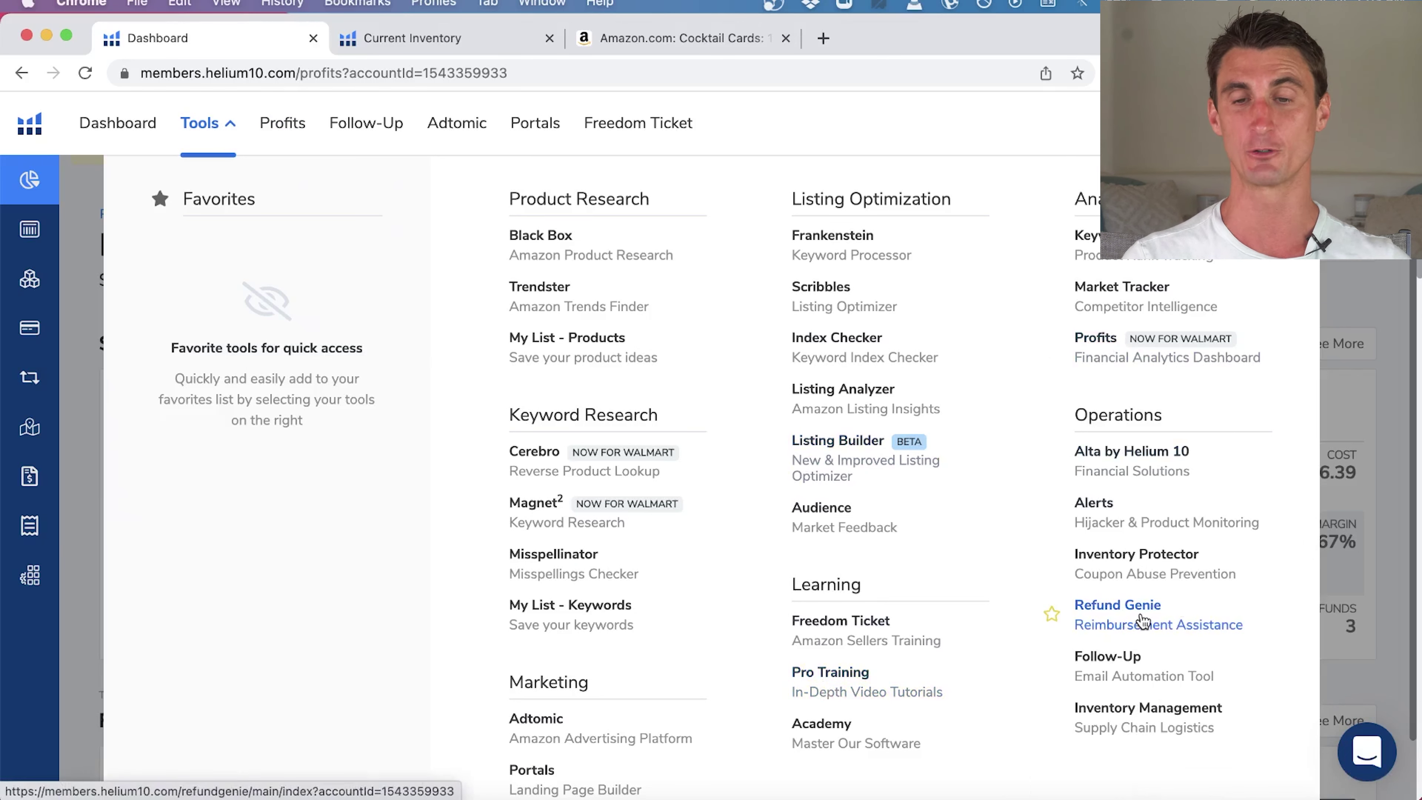
{"action": "left_click", "coordinate": [1150, 470]}
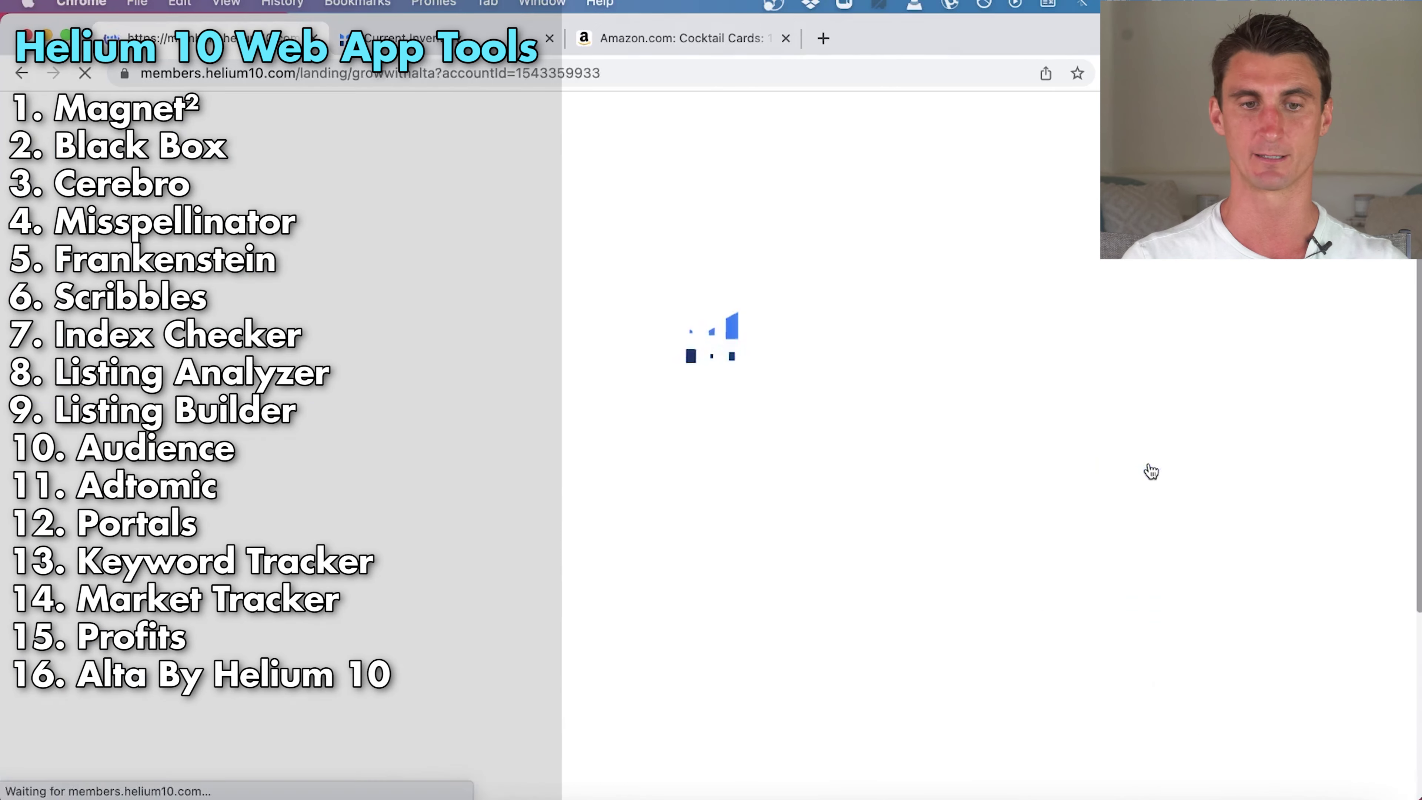
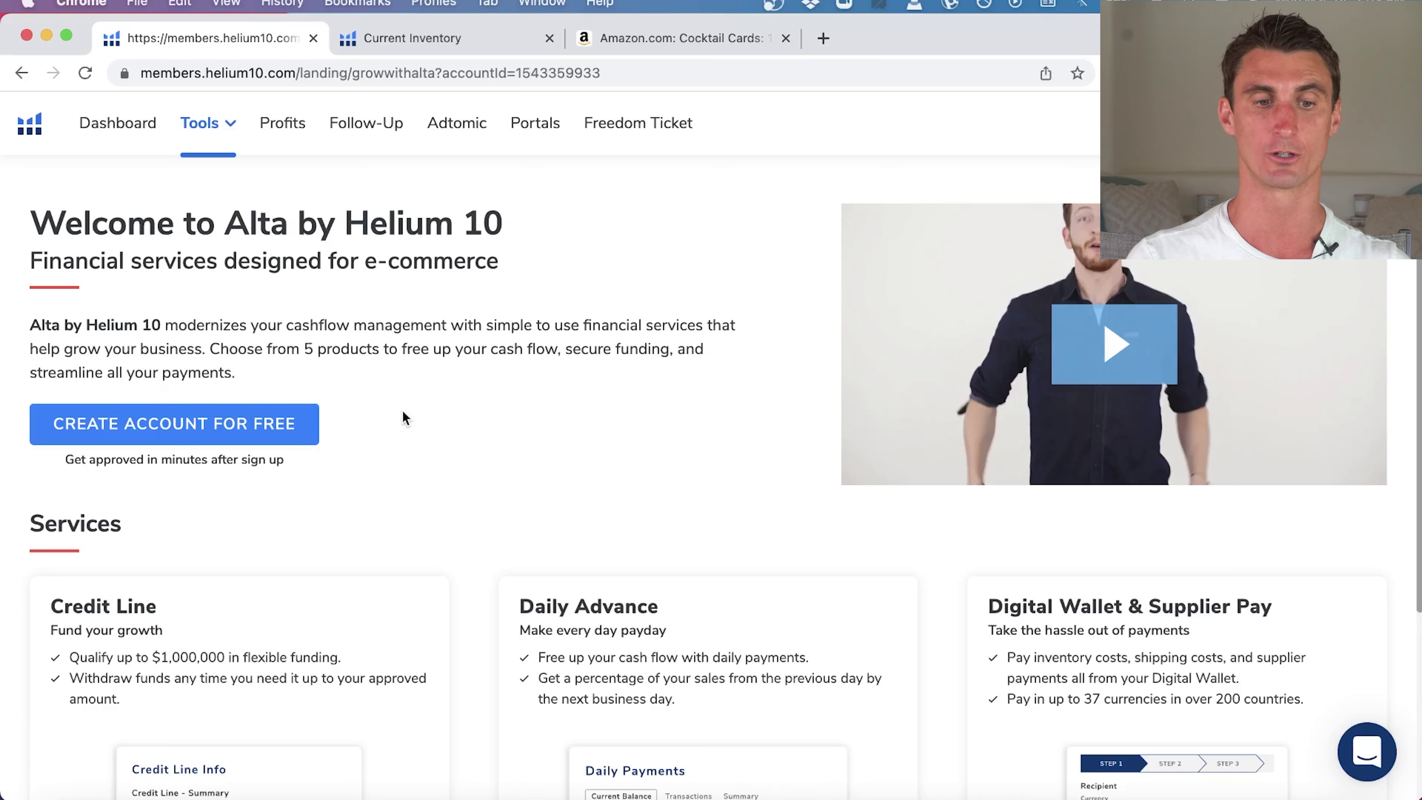
{"action": "scroll", "coordinate": [403, 413], "scroll_direction": "down", "scroll_amount": 5}
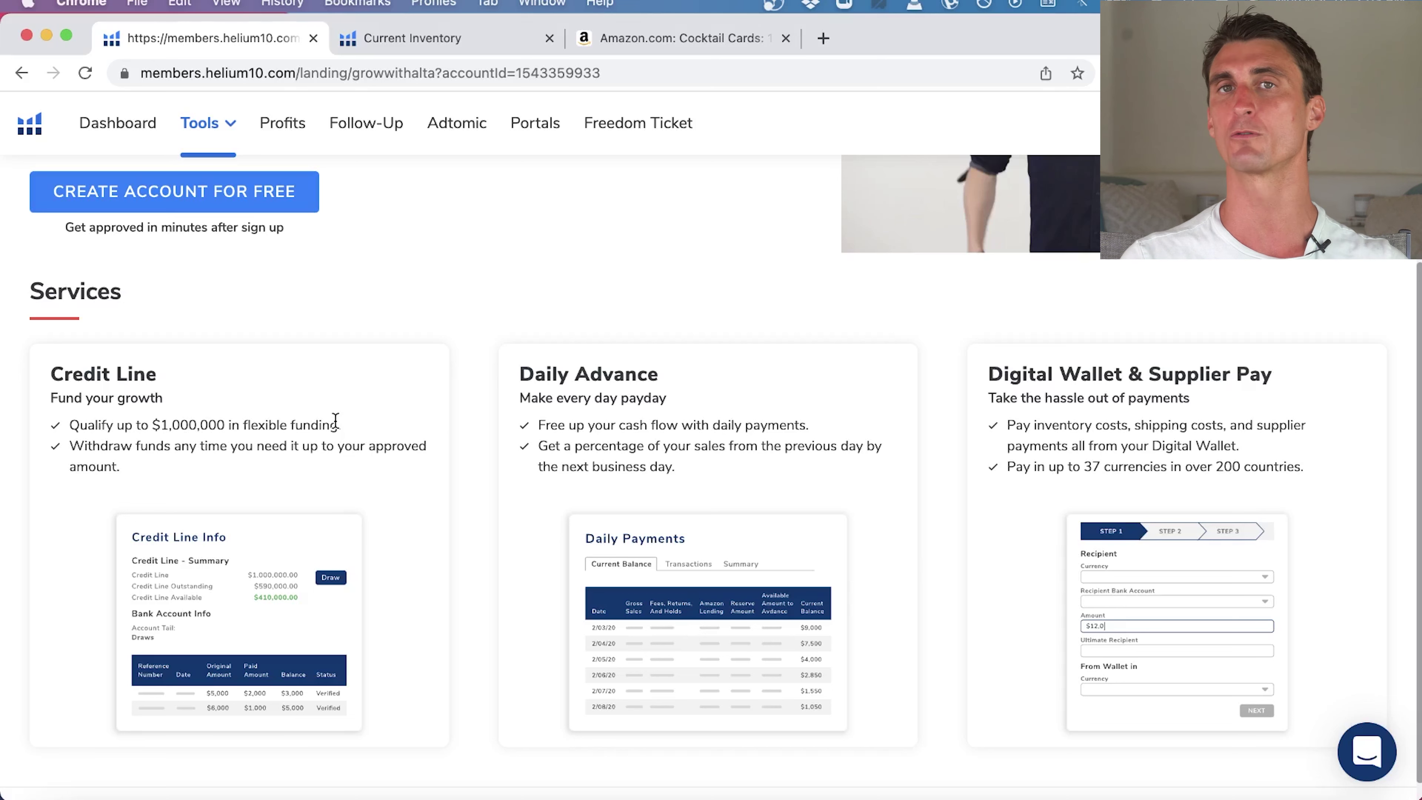
{"action": "triple_click", "coordinate": [119, 373]}
{"action": "left_click", "coordinate": [315, 413]}
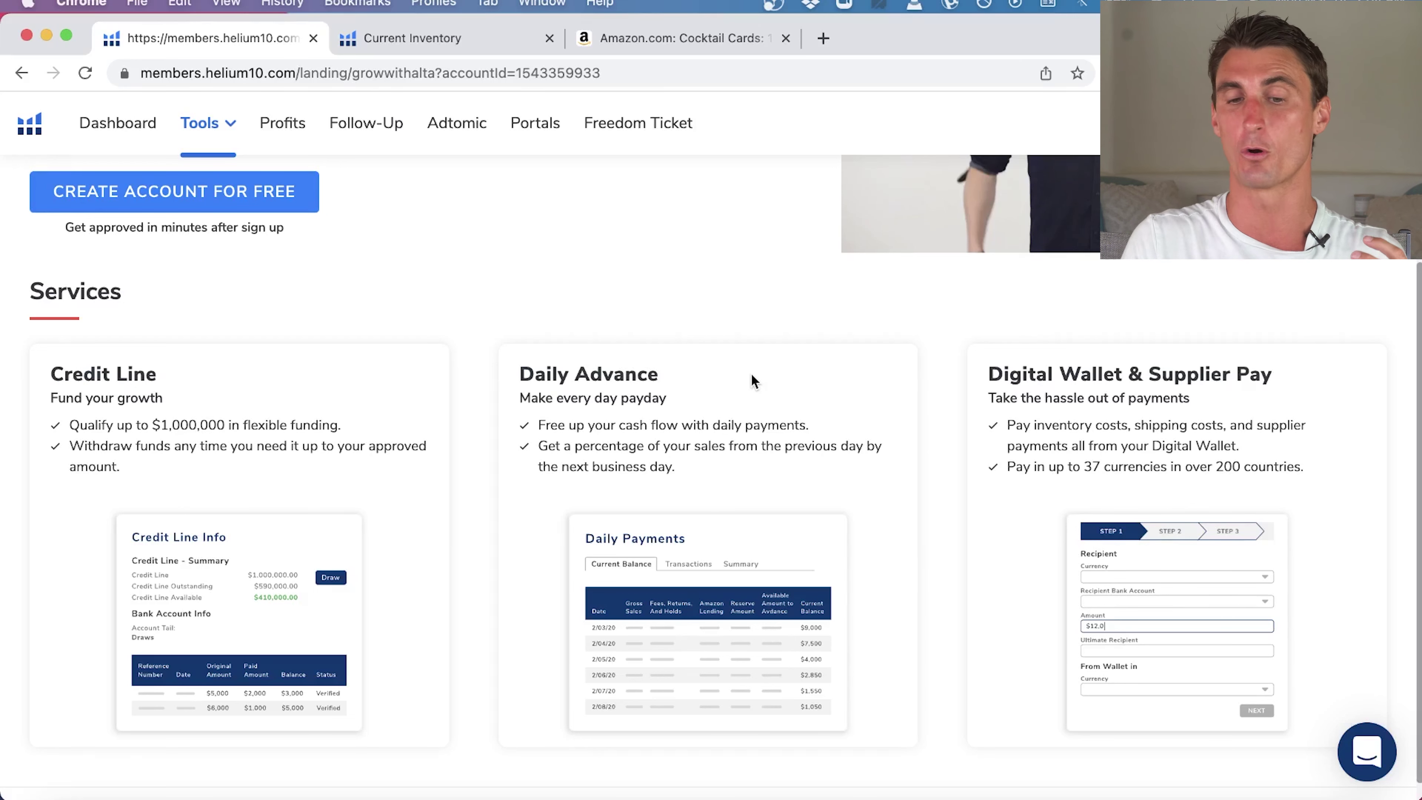
Review Alta's Daily Advance and Digital Wallet & Supplier Pay services.
{"action": "triple_click", "coordinate": [568, 420]}
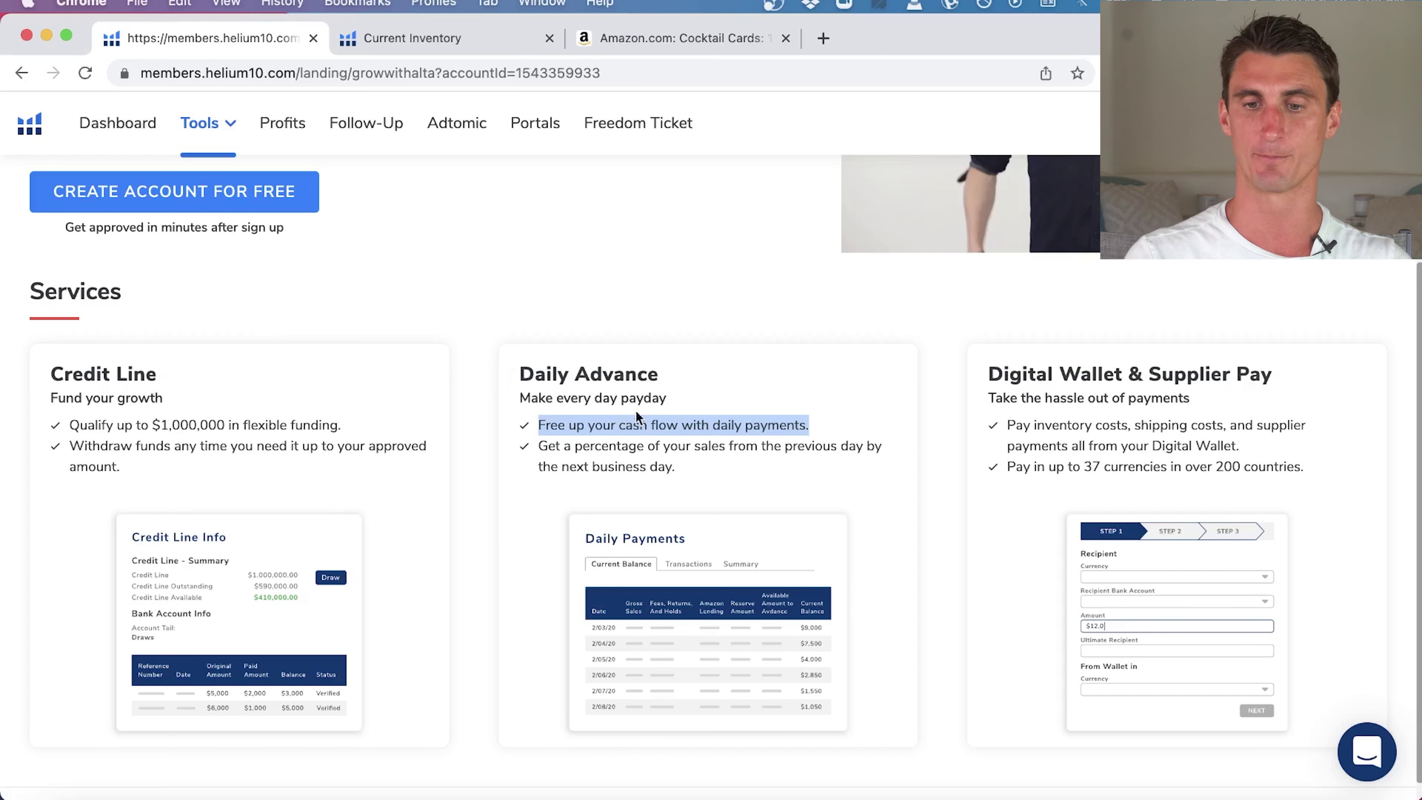
{"action": "double_click", "coordinate": [1062, 375]}
{"action": "triple_click", "coordinate": [1061, 375]}
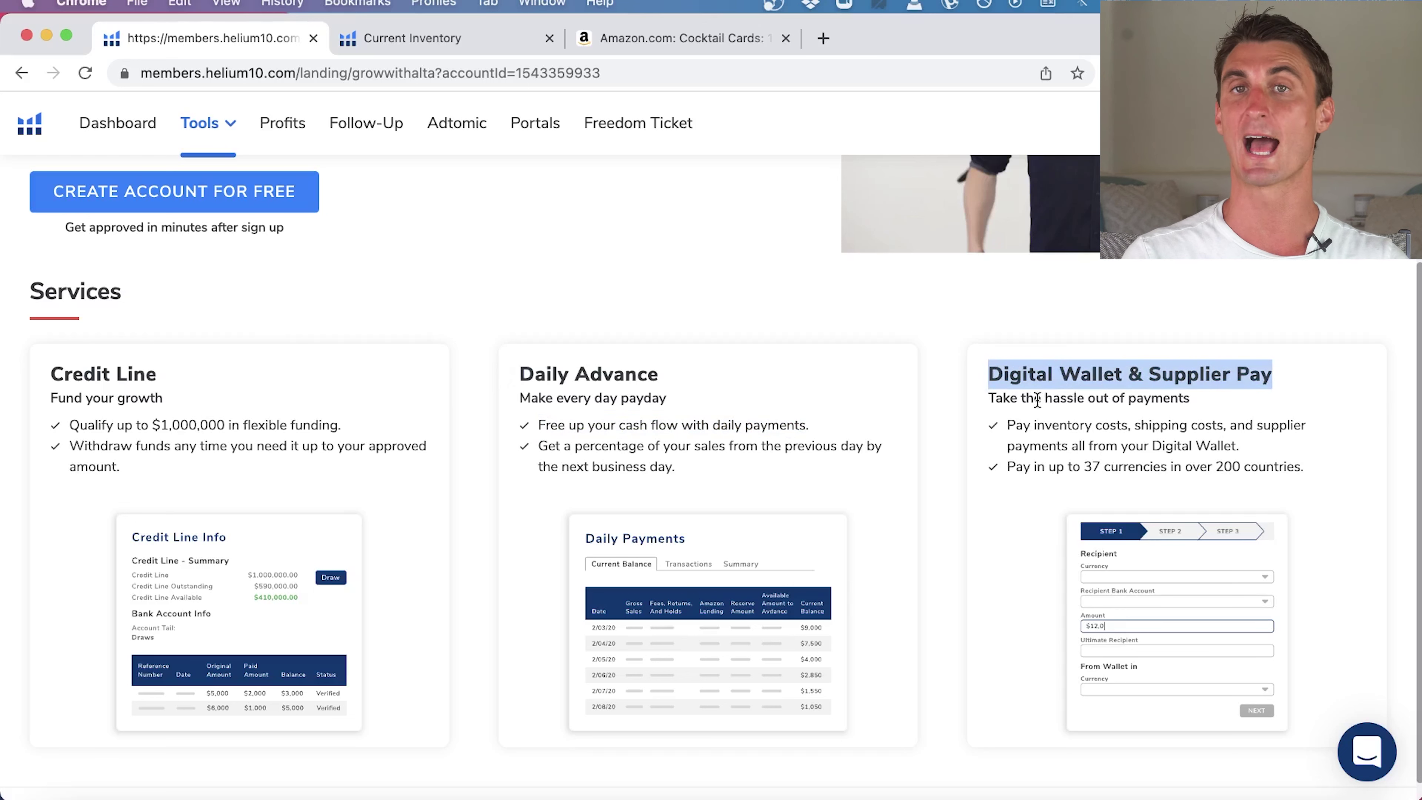
{"action": "triple_click", "coordinate": [1035, 427]}
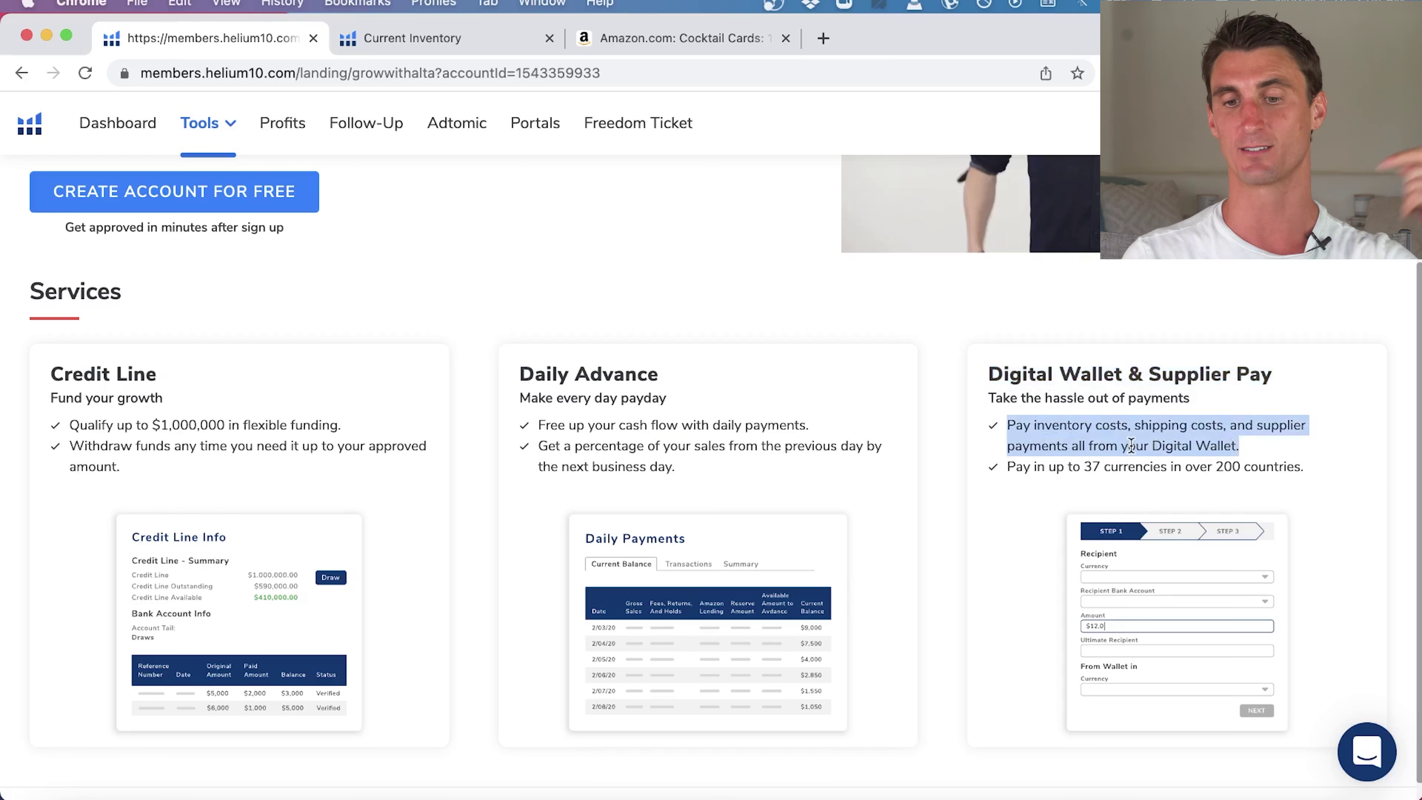
{"action": "left_click", "coordinate": [1041, 460]}
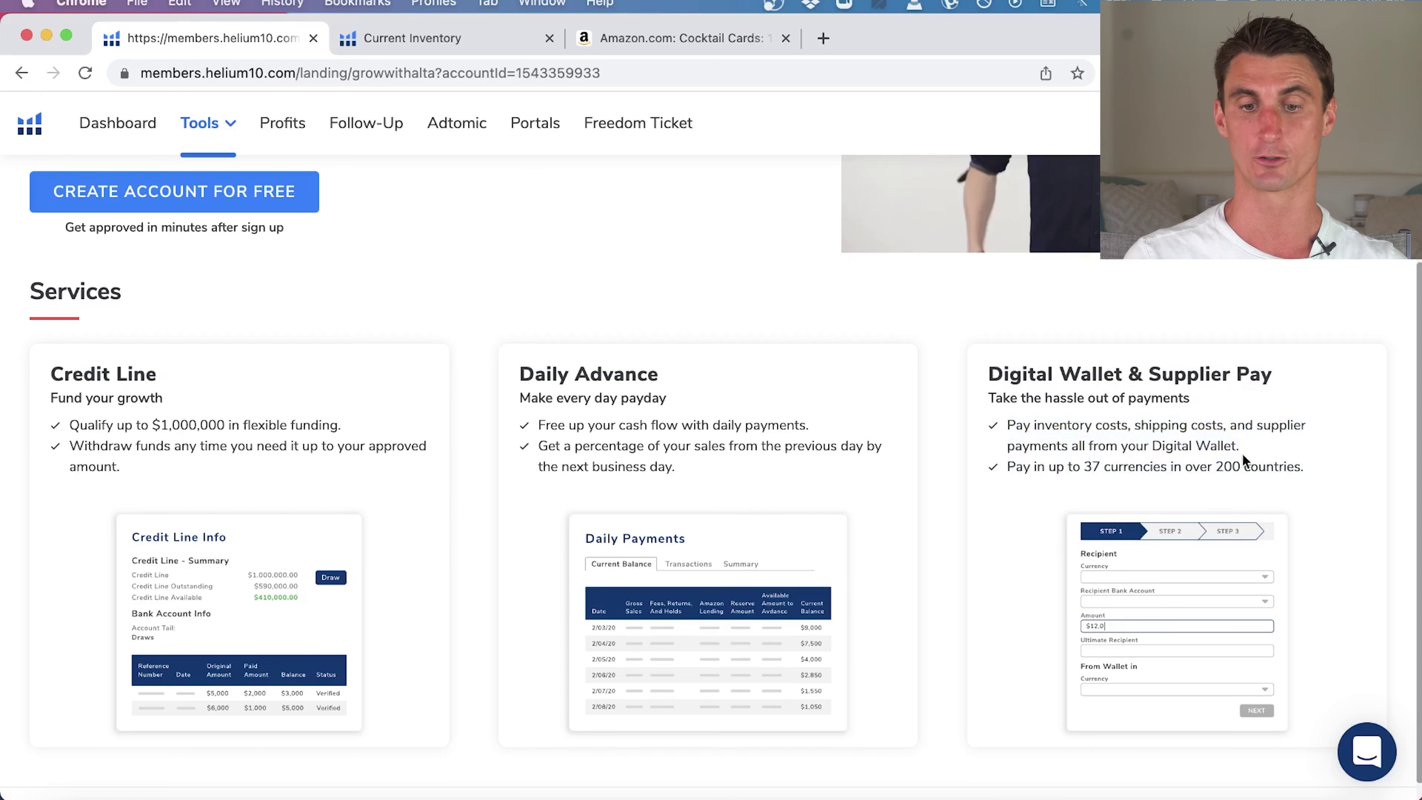
{"action": "scroll", "coordinate": [1241, 461], "scroll_direction": "down", "scroll_amount": 2}
{"action": "scroll", "coordinate": [1242, 460], "scroll_direction": "up", "scroll_amount": 5}
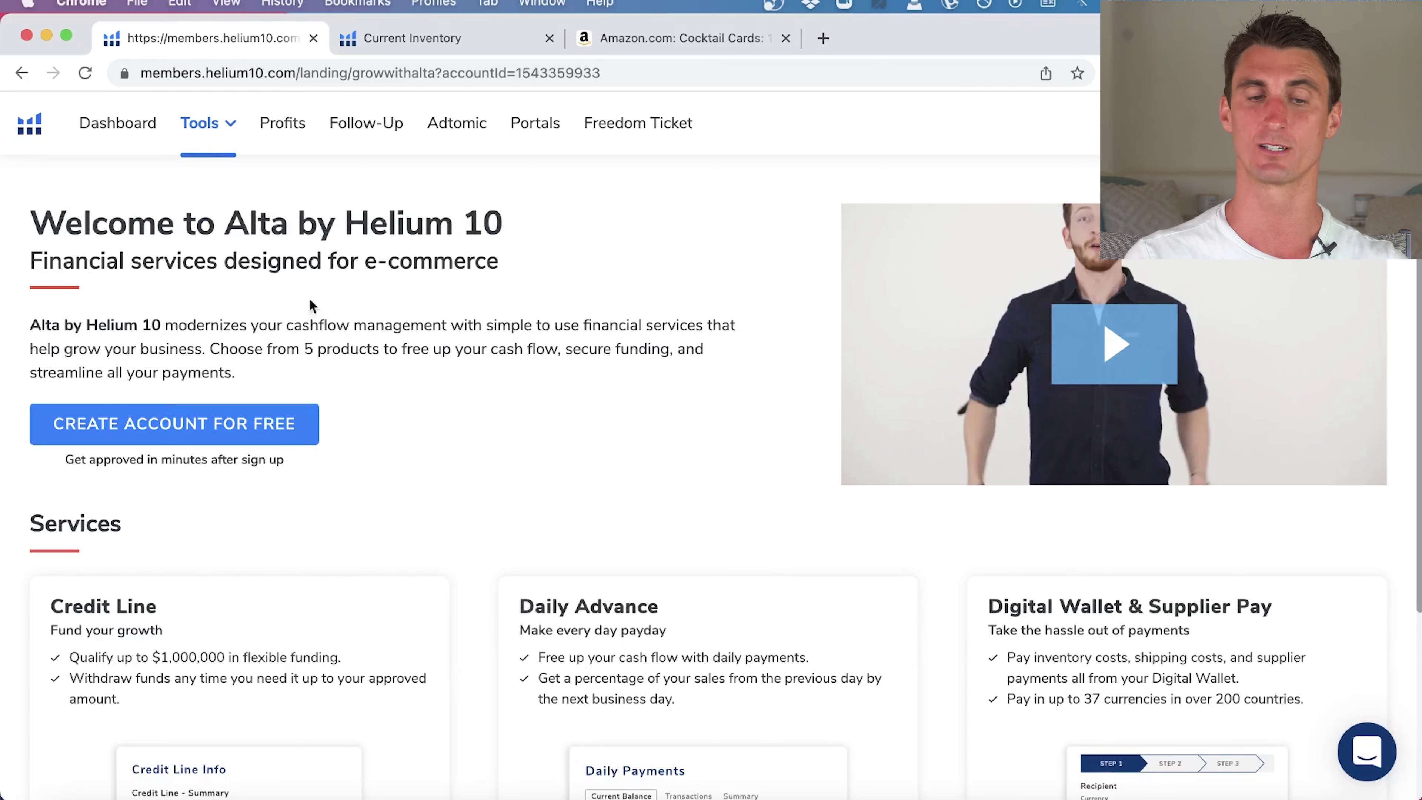
Open Alerts and review the monitoring overview and the Cocktail Cards listings for the US and Canada.
{"action": "left_click", "coordinate": [228, 126]}
{"action": "left_click", "coordinate": [1102, 520]}
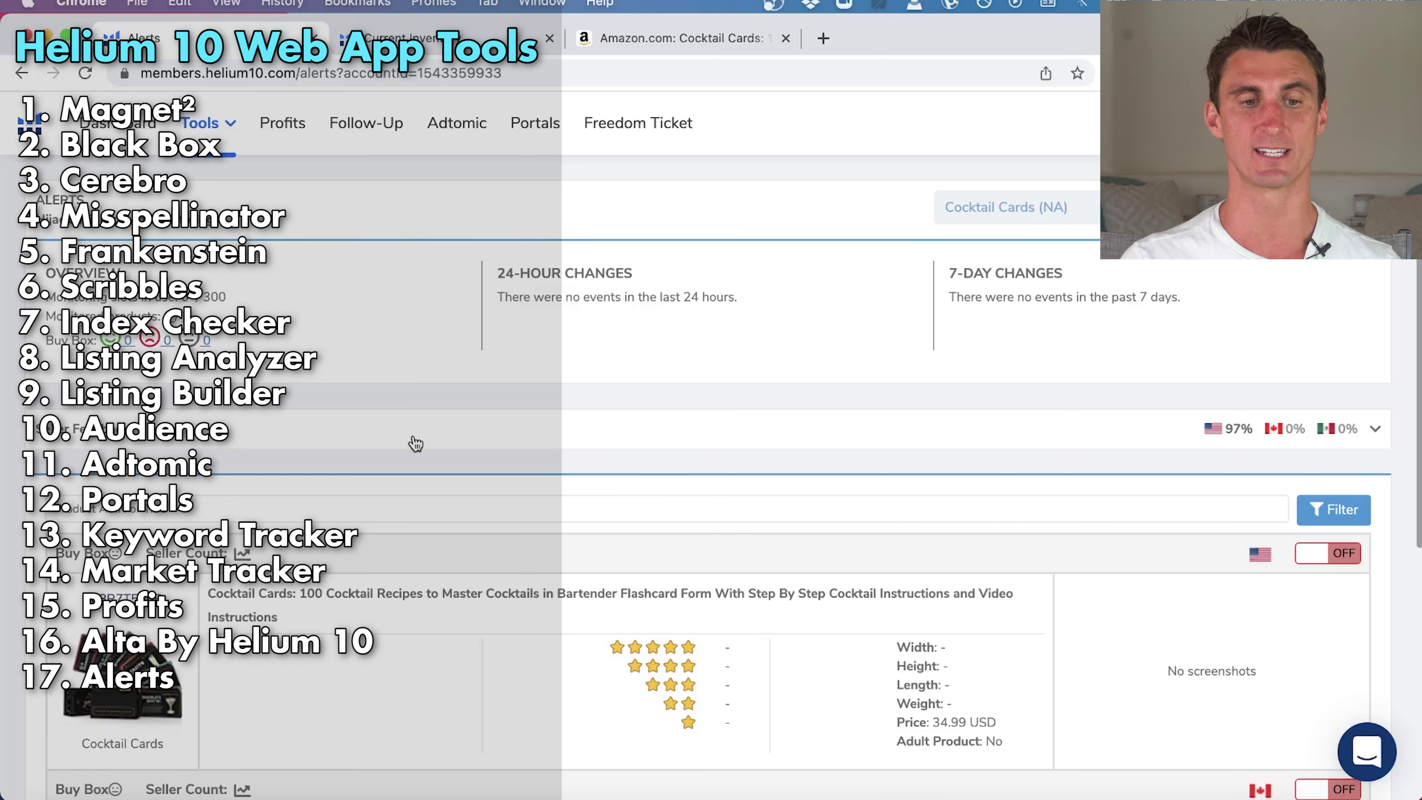
{"action": "scroll", "coordinate": [412, 442], "scroll_direction": "down", "scroll_amount": 5}
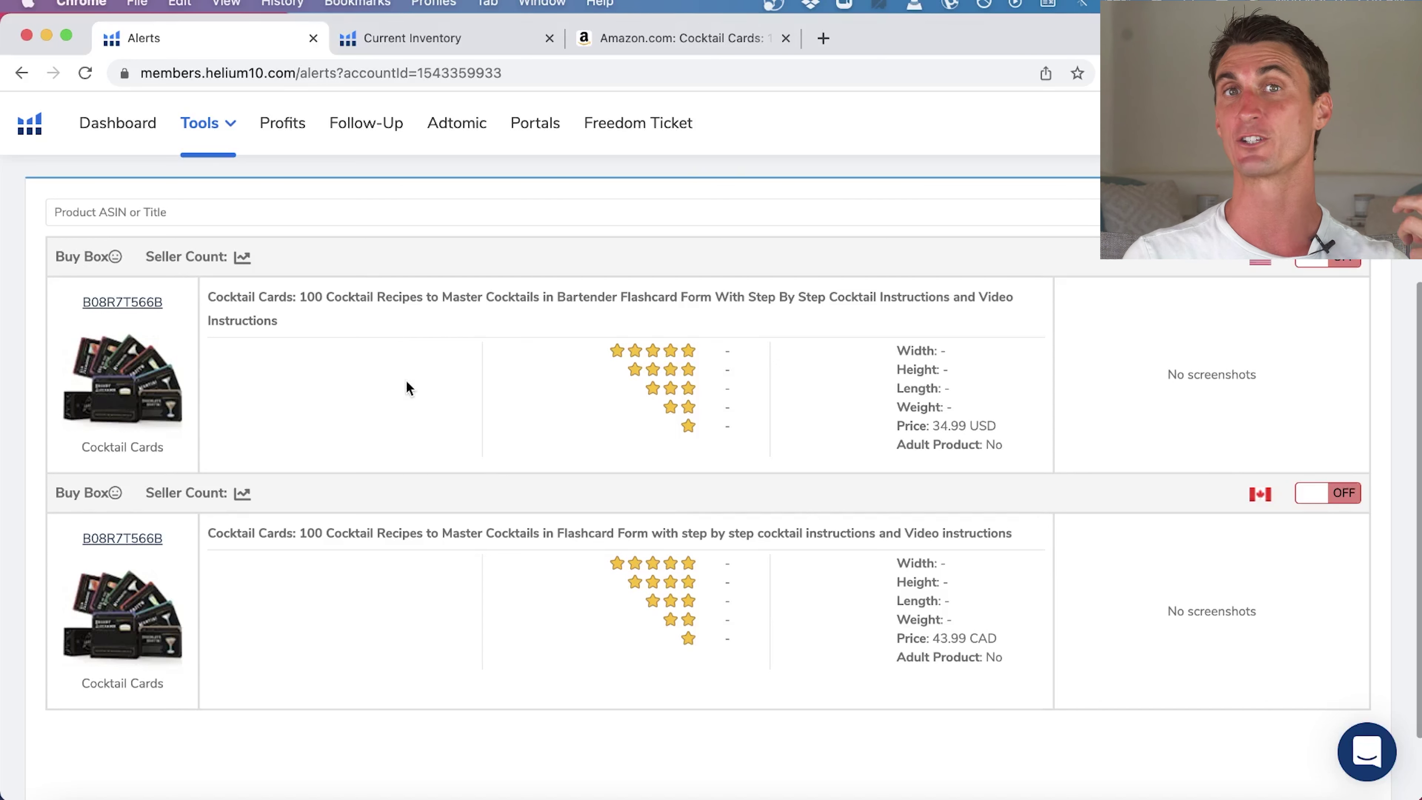
{"action": "mouse_move", "coordinate": [85, 388]}
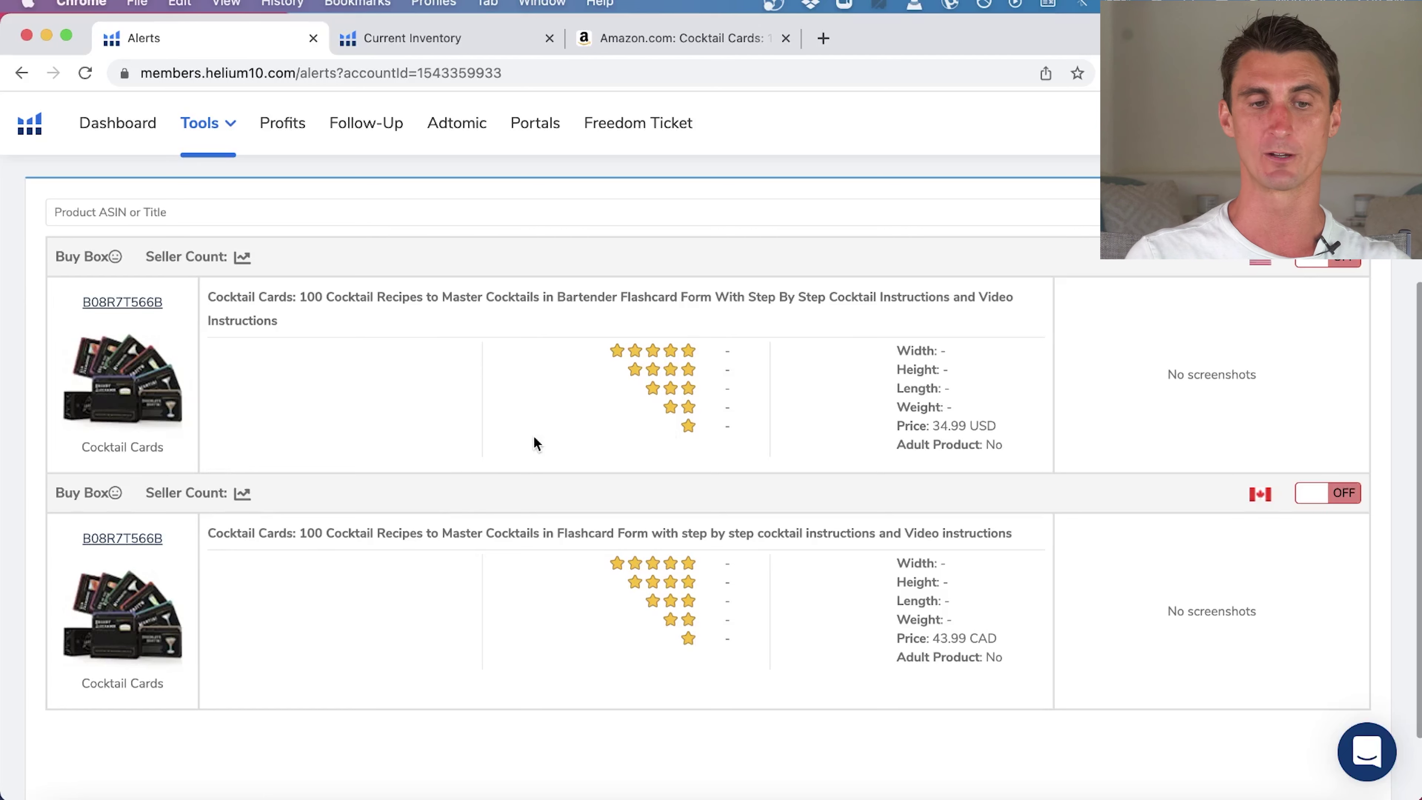
{"action": "scroll", "coordinate": [415, 403], "scroll_direction": "up", "scroll_amount": 5}
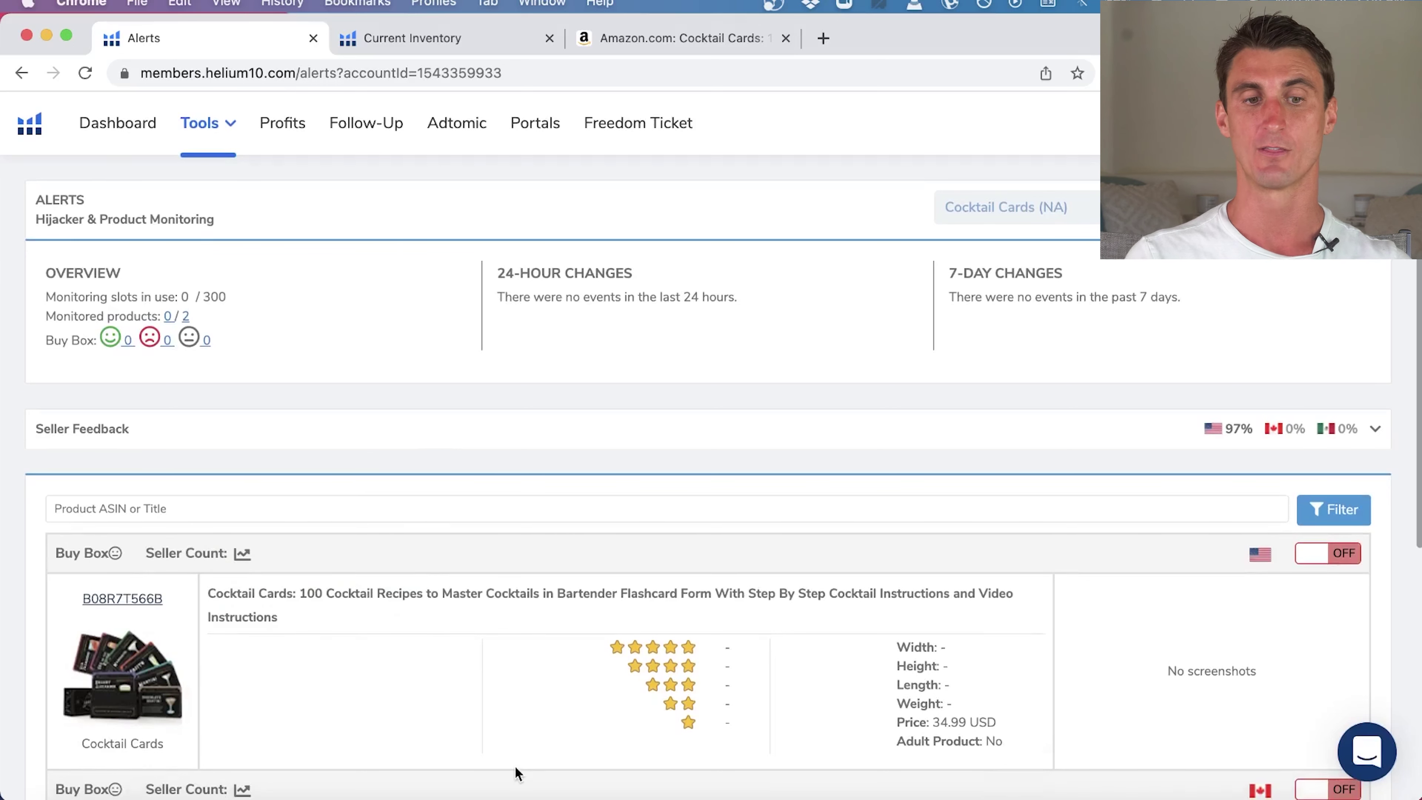
{"action": "scroll", "coordinate": [514, 766], "scroll_direction": "down", "scroll_amount": 7}
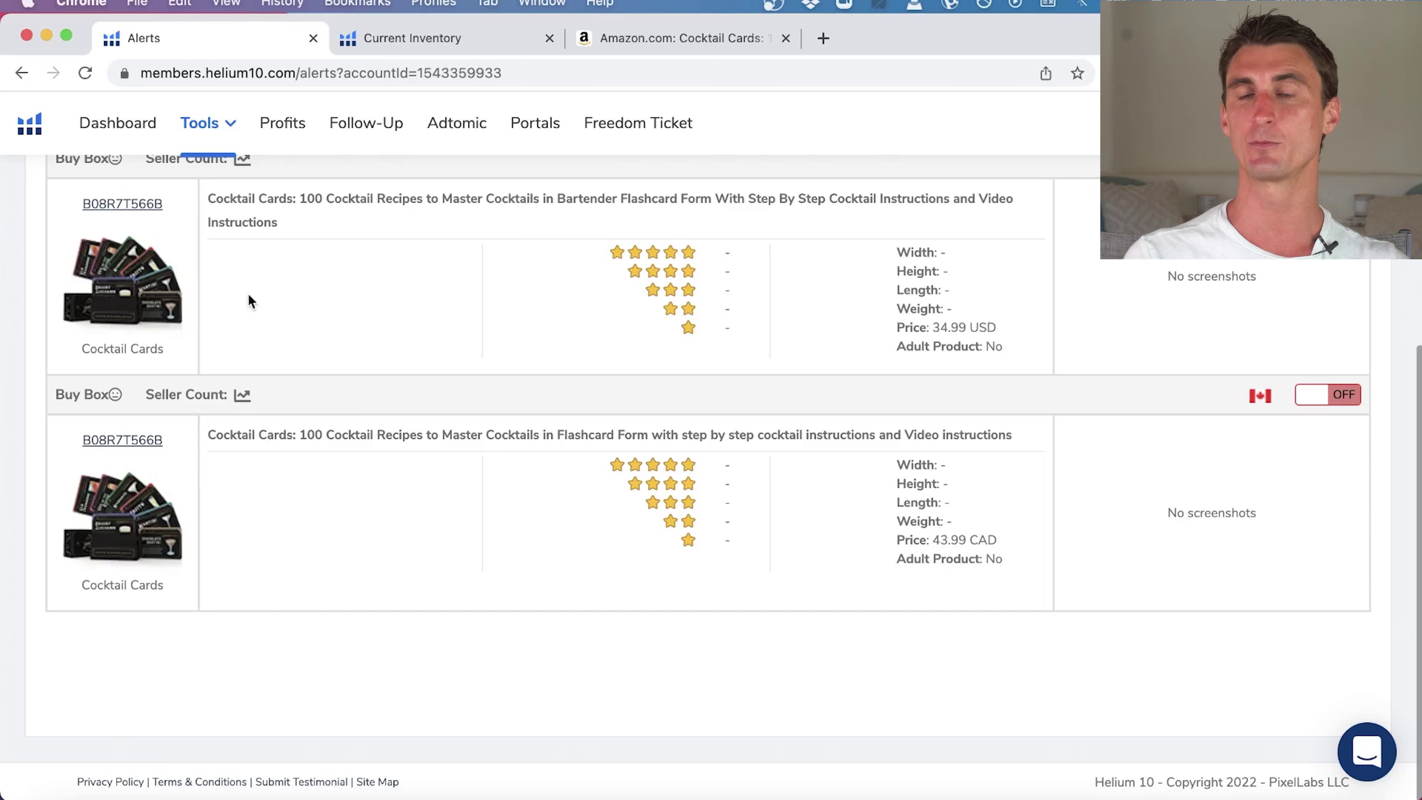
{"action": "scroll", "coordinate": [312, 359], "scroll_direction": "up", "scroll_amount": 10}
Open Inventory Protector to view the coupon abuse prevention settings for the Cocktail Cards product.
{"action": "left_click", "coordinate": [222, 124]}
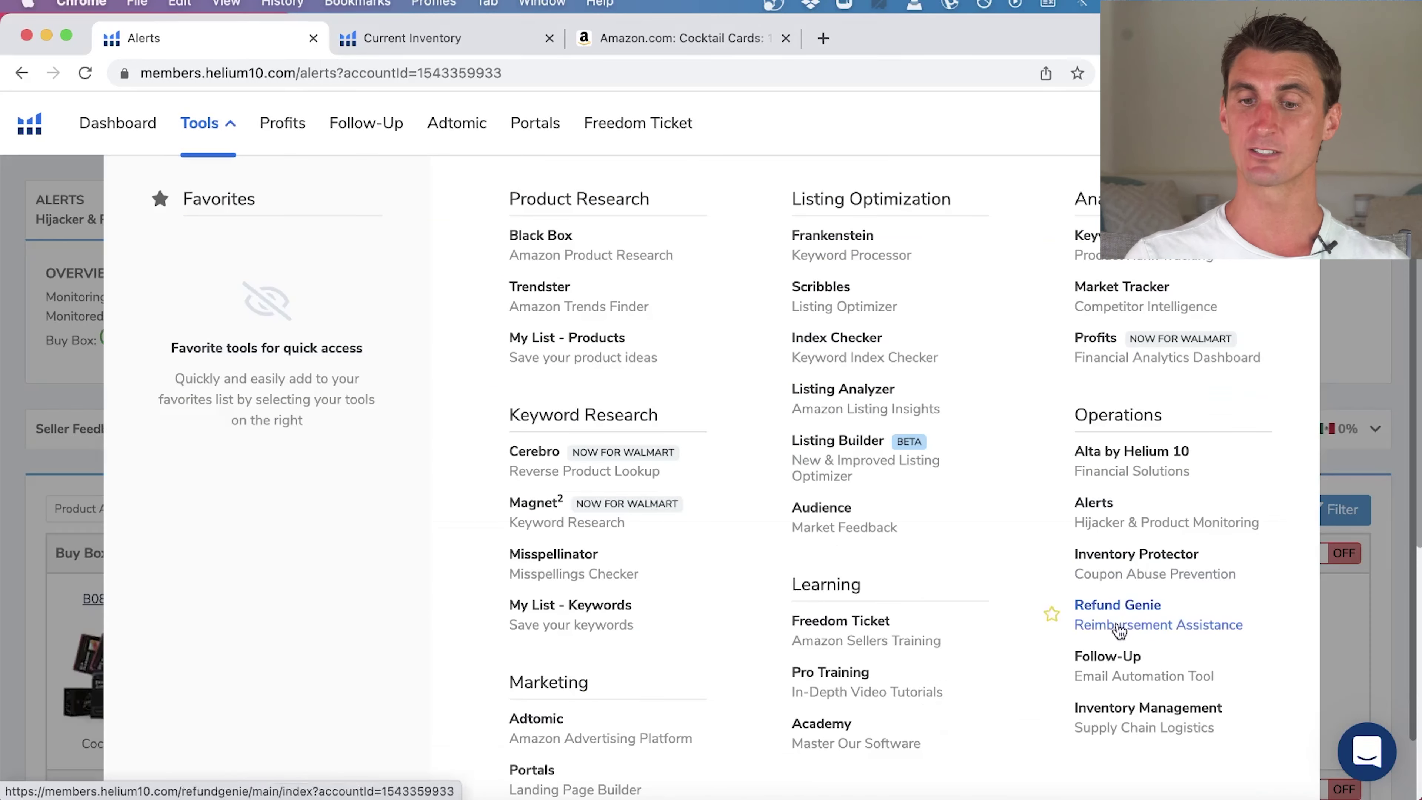
{"action": "left_click", "coordinate": [1166, 572]}
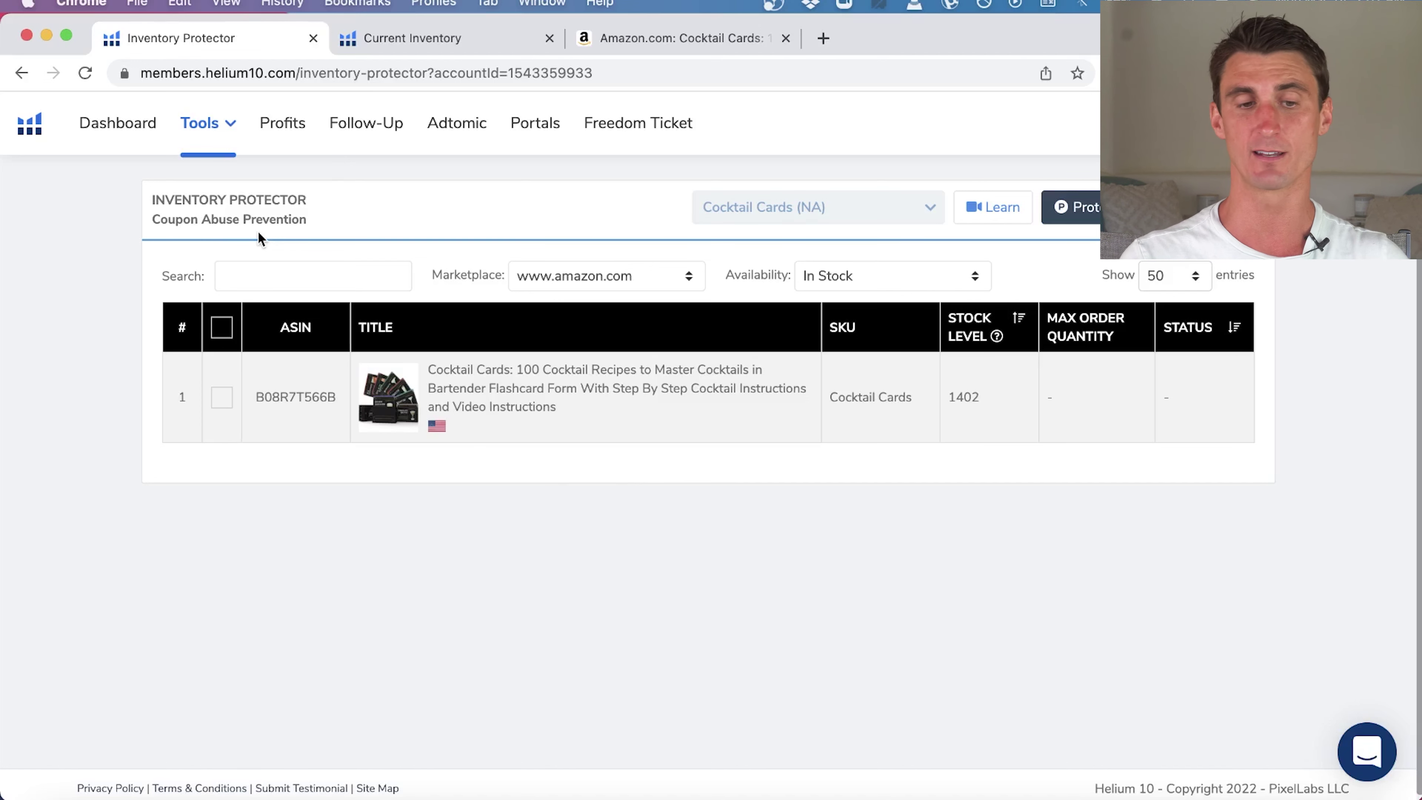
Open Refund Genie and read through its description of reimbursement reports and usage instructions.
{"action": "mouse_move", "coordinate": [226, 120]}
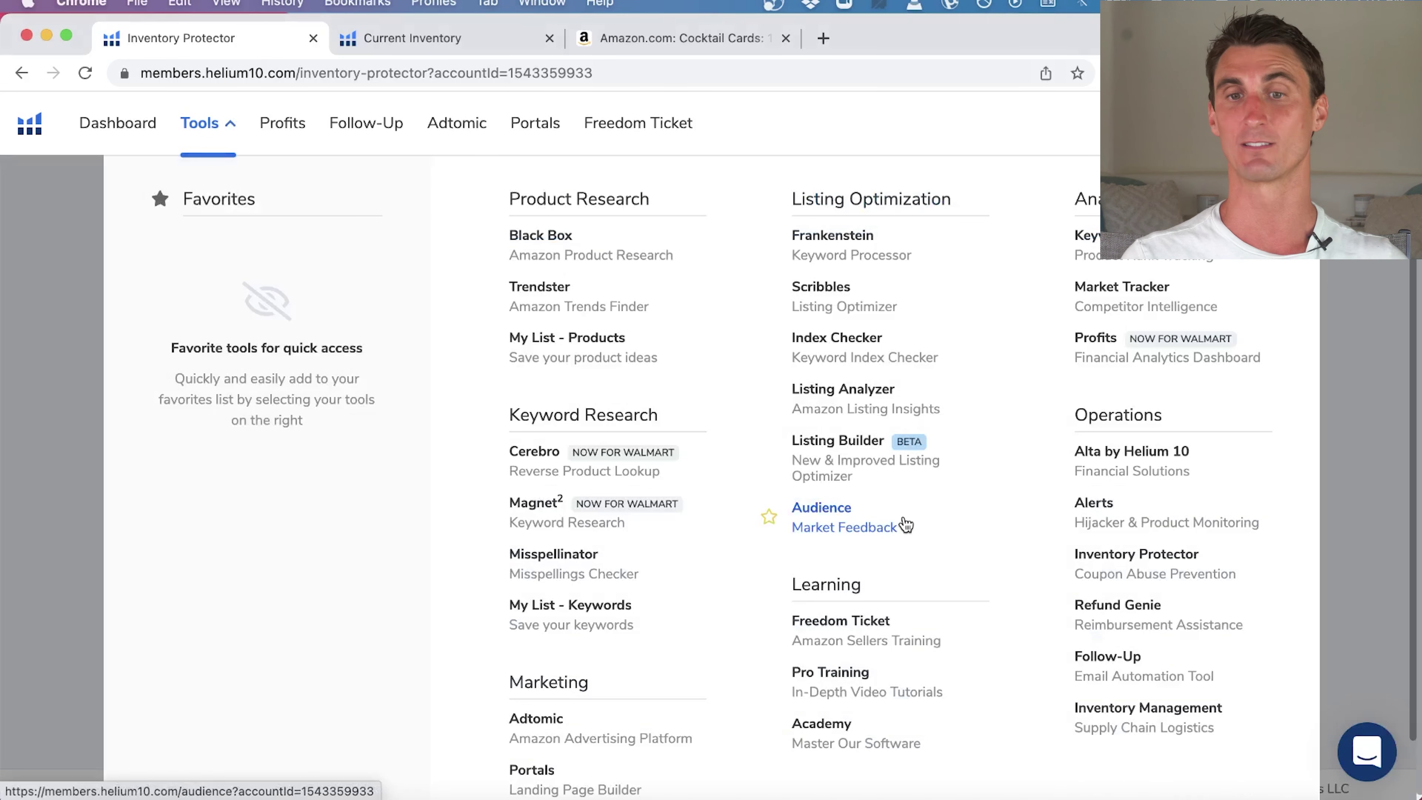
{"action": "left_click", "coordinate": [1121, 612]}
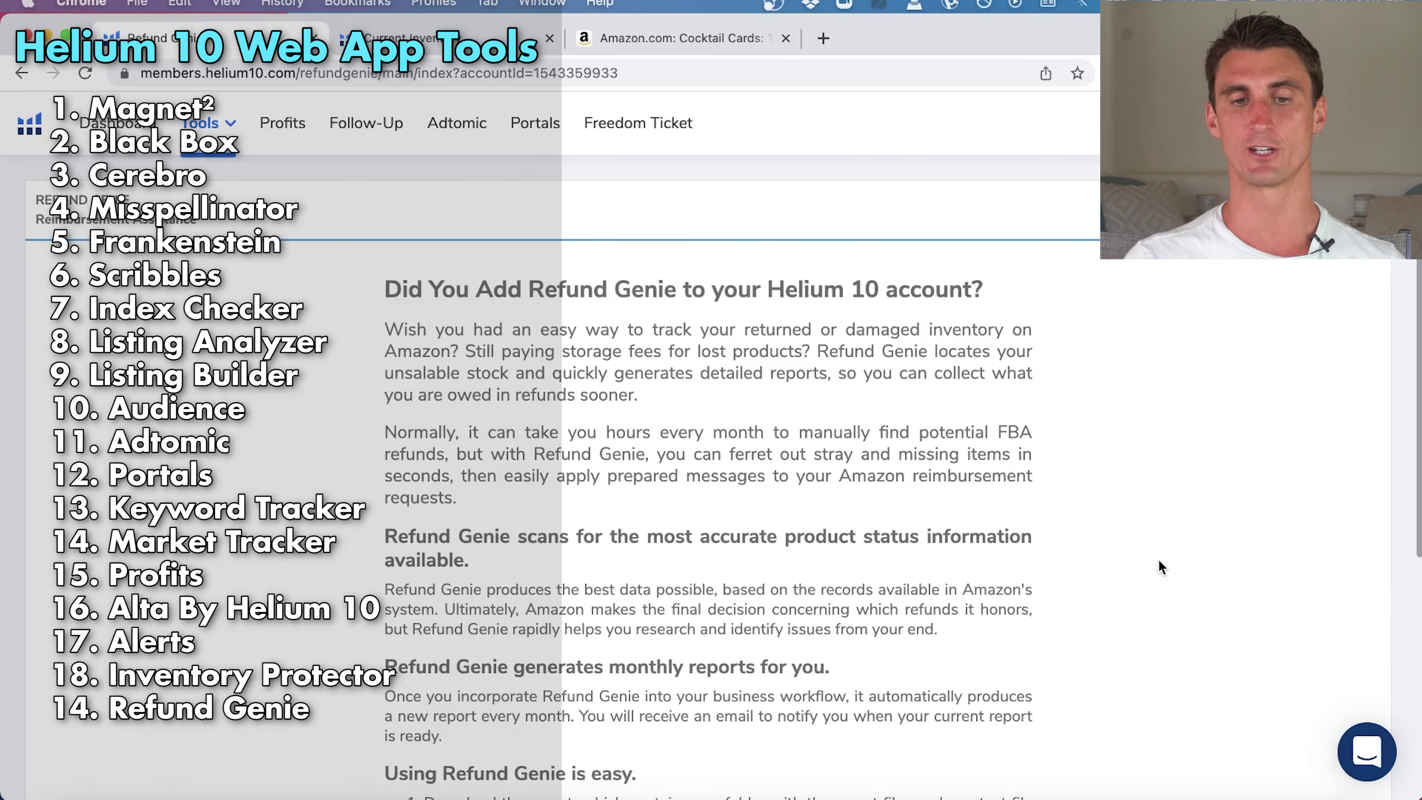
{"action": "scroll", "coordinate": [624, 531], "scroll_direction": "down", "scroll_amount": 7}
{"action": "scroll", "coordinate": [627, 528], "scroll_direction": "up", "scroll_amount": 4}
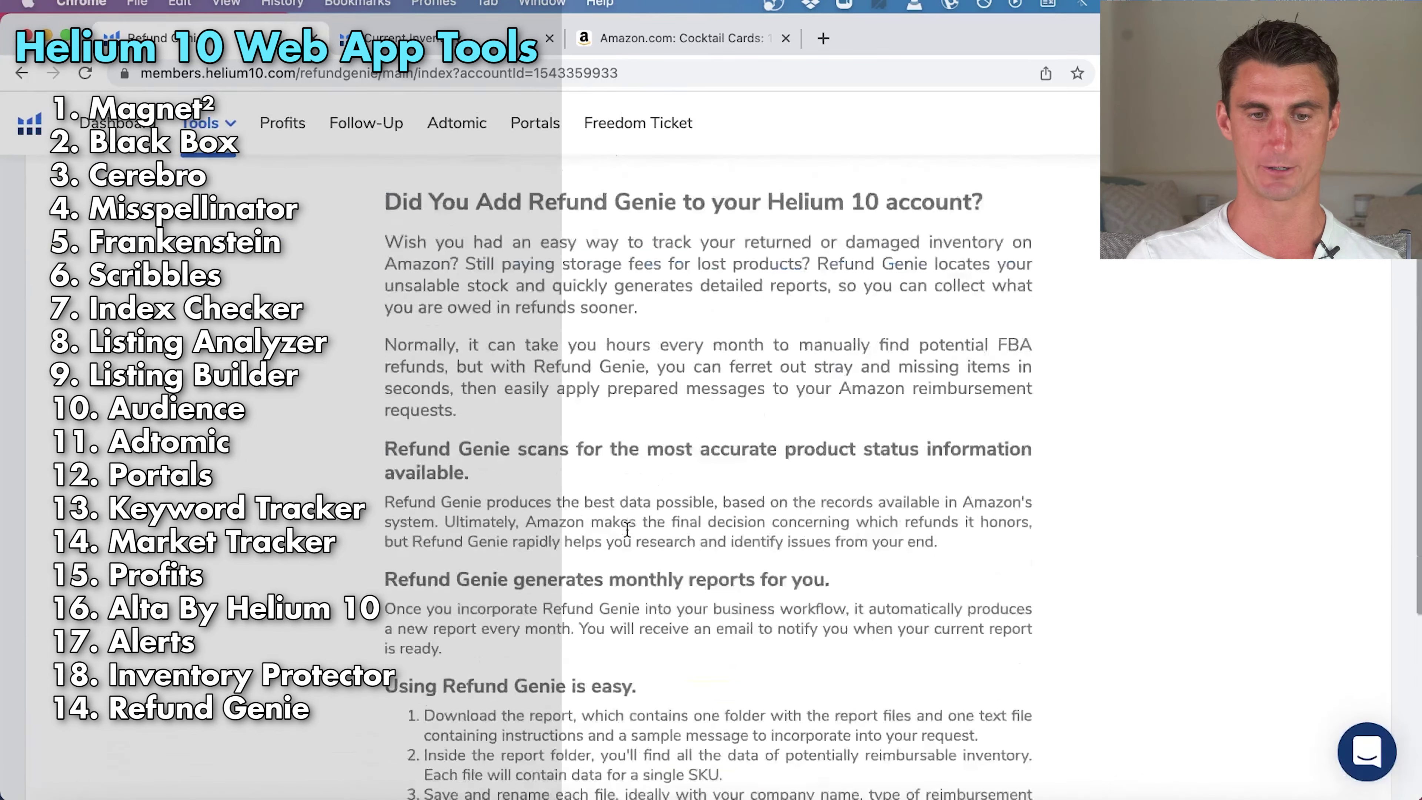
Read Refund Genie's description, focusing on the section about accurate product status information and Amazon's final refund decisions.
{"action": "scroll", "coordinate": [627, 528], "scroll_direction": "up", "scroll_amount": 3}
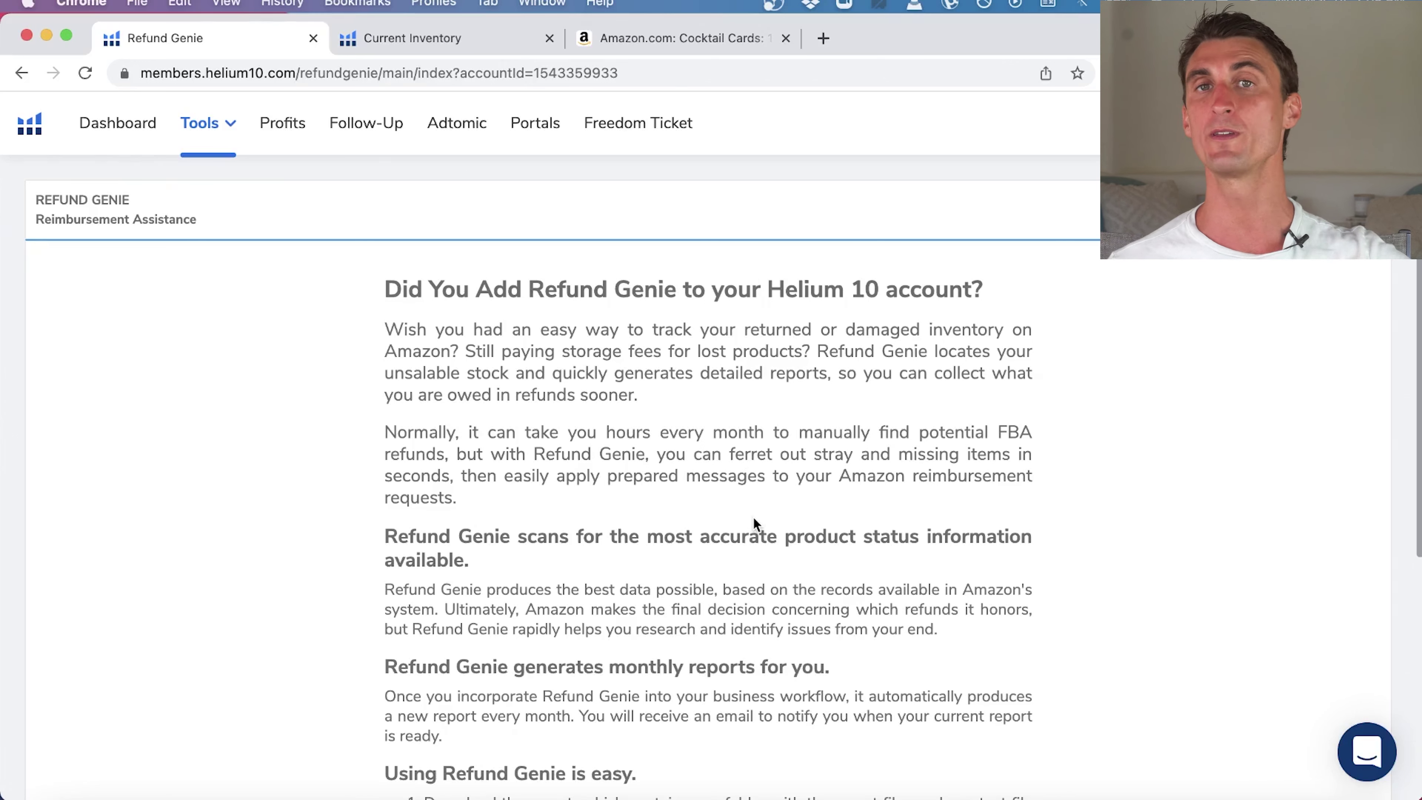
{"action": "scroll", "coordinate": [753, 517], "scroll_direction": "down", "scroll_amount": 2}
{"action": "triple_click", "coordinate": [421, 481]}
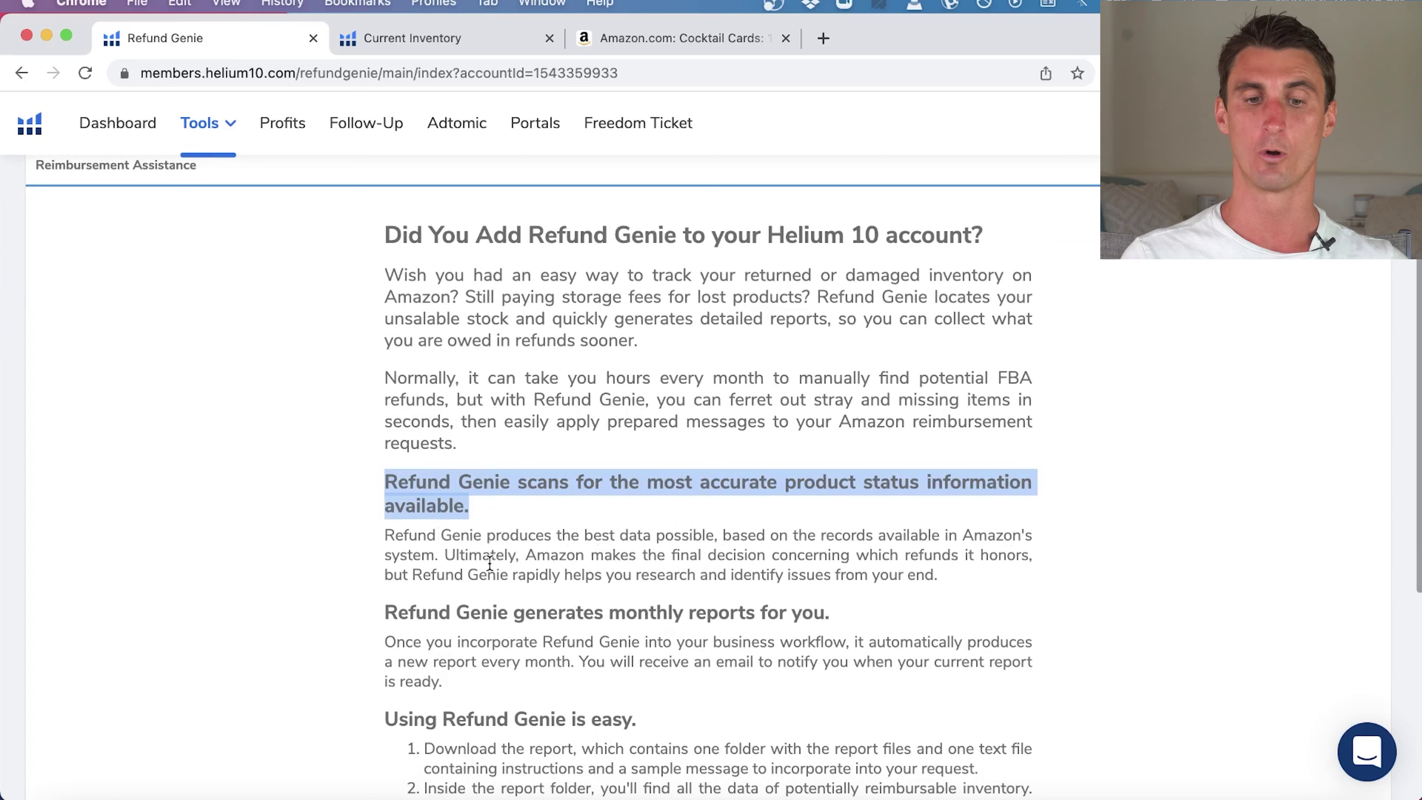
{"action": "triple_click", "coordinate": [526, 563]}
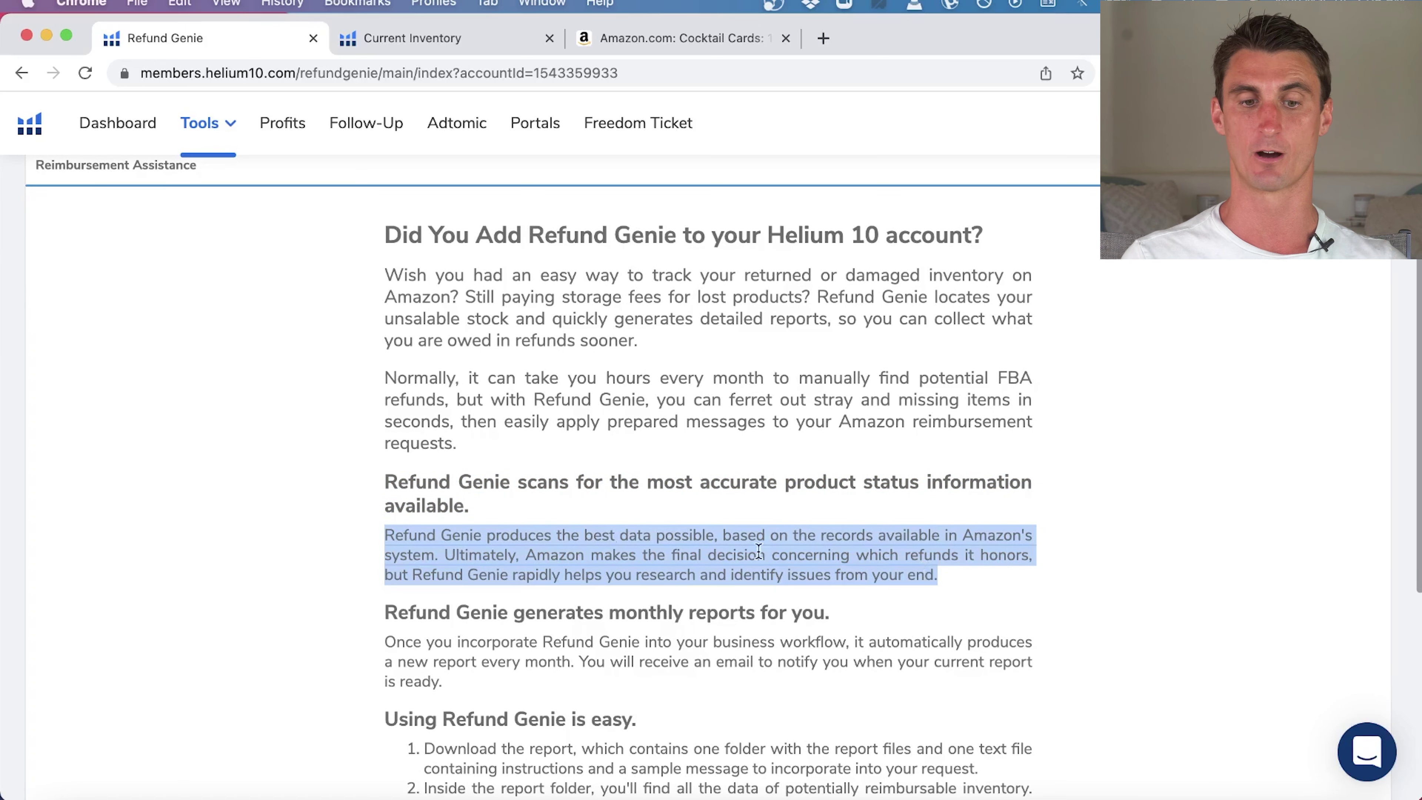
{"action": "left_click", "coordinate": [724, 574]}
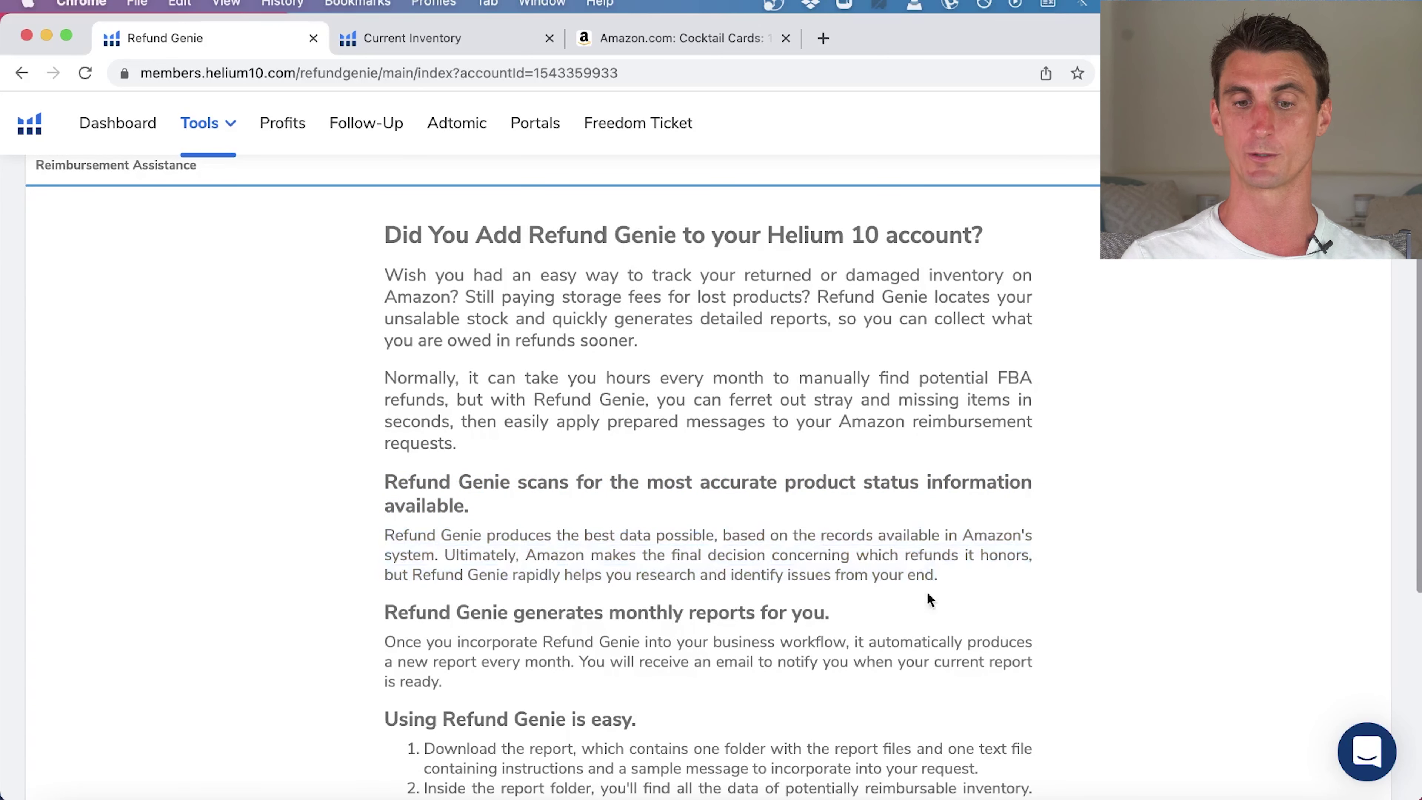
Review the Refund Genie usage instructions and proceed with adding the tool to the account.
{"action": "scroll", "coordinate": [982, 618], "scroll_direction": "down", "scroll_amount": 4}
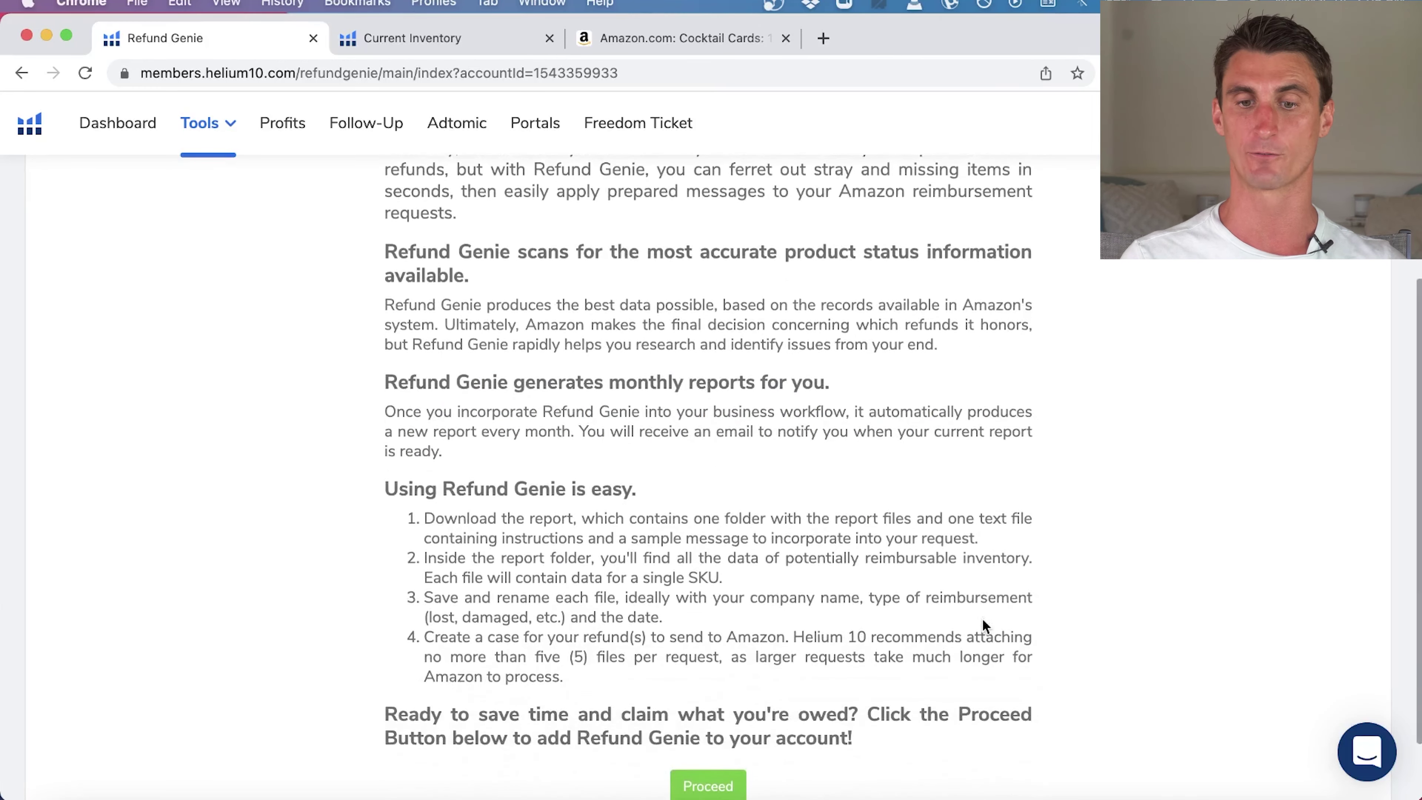
{"action": "scroll", "coordinate": [652, 580], "scroll_direction": "down", "scroll_amount": 3}
{"action": "left_click", "coordinate": [726, 699]}
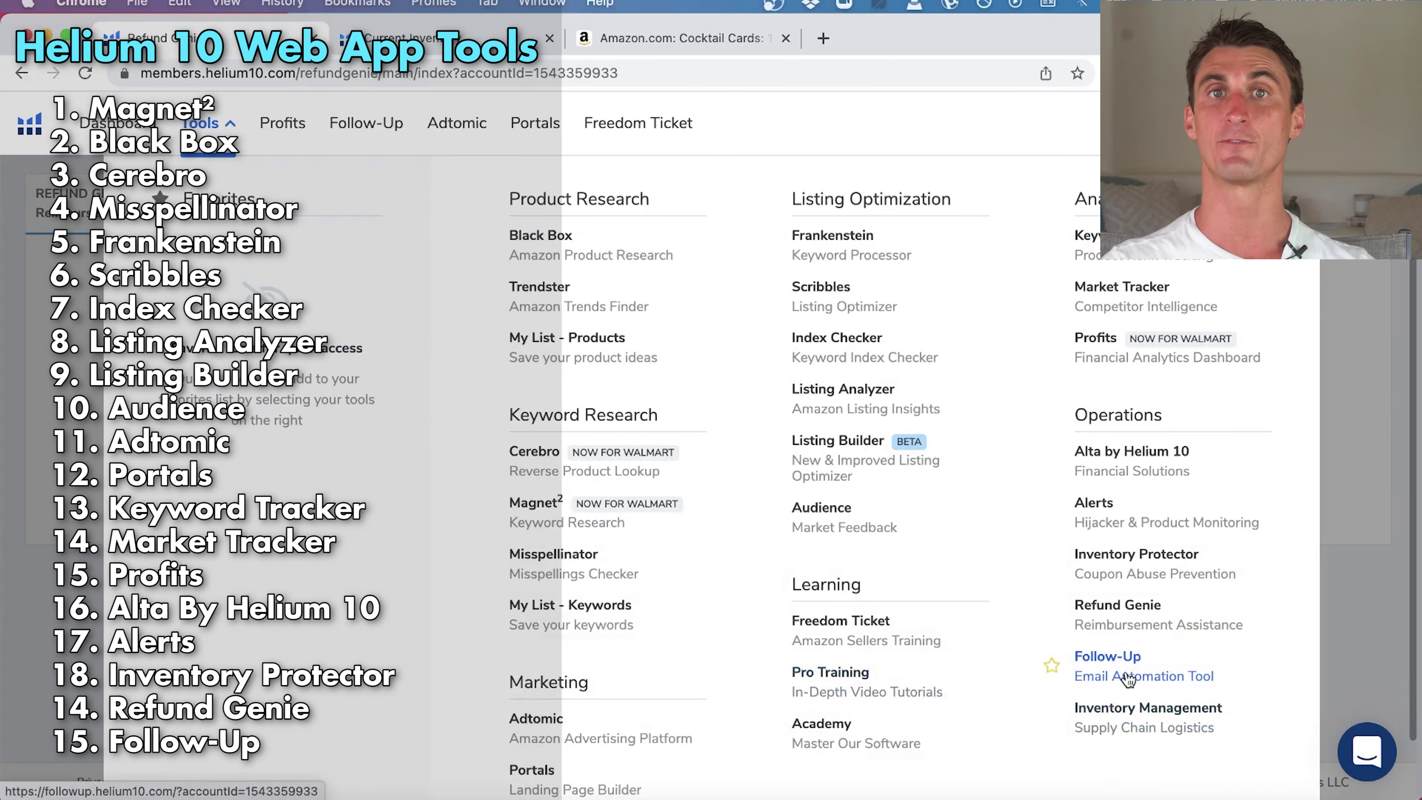
Open Follow-Up and review its overview of Custom Email Templates, Automated Workflows and Request a Review.
{"action": "left_click", "coordinate": [1127, 679]}
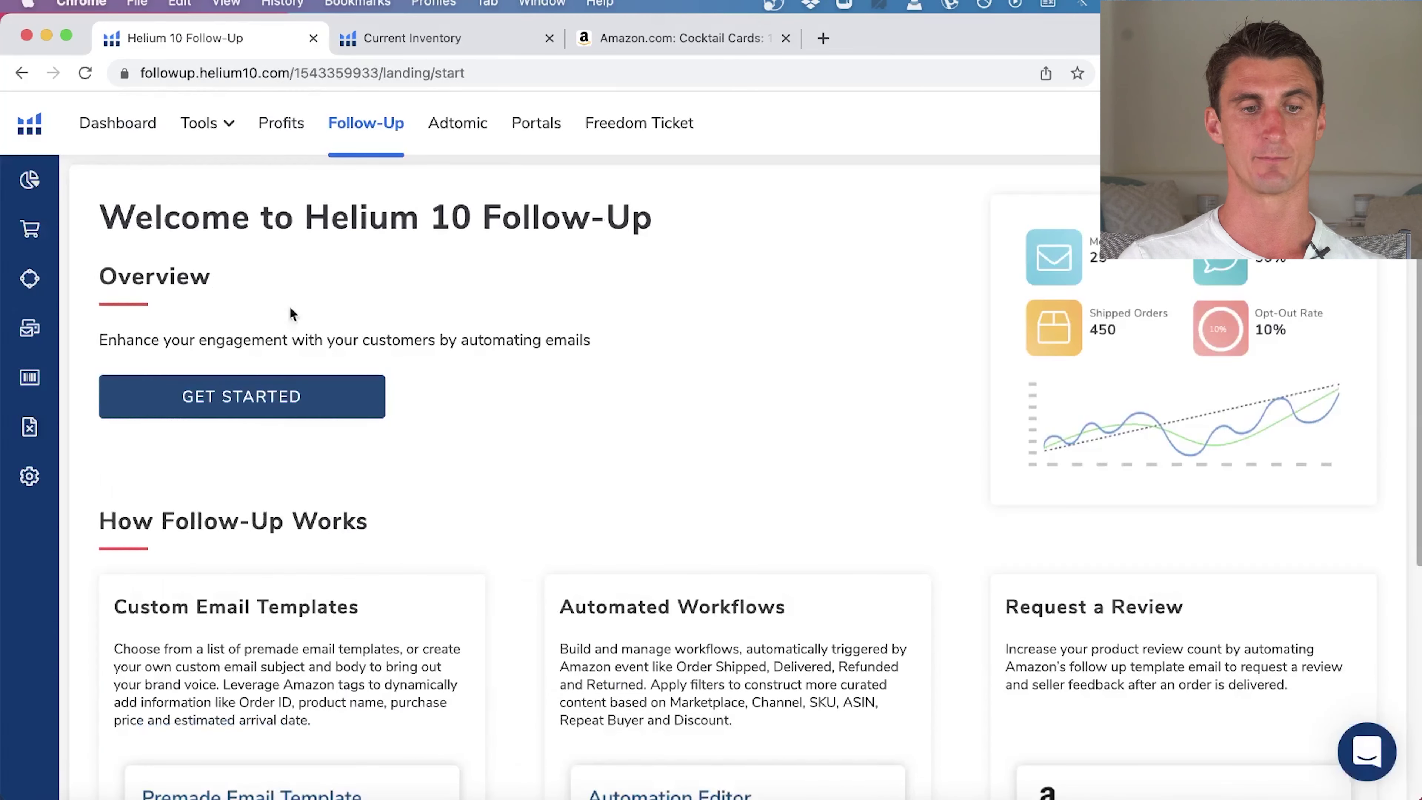
{"action": "double_click", "coordinate": [207, 336]}
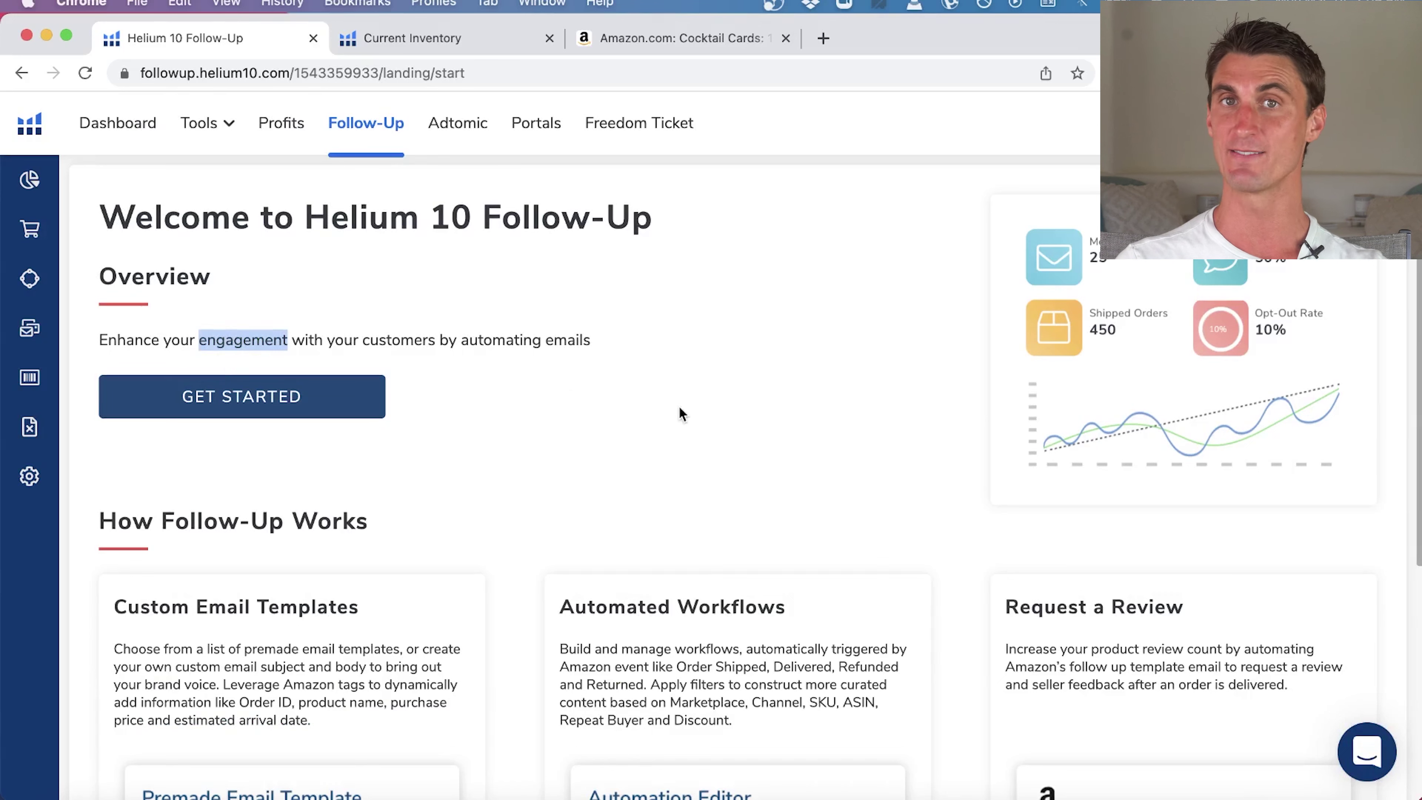
{"action": "scroll", "coordinate": [678, 414], "scroll_direction": "down", "scroll_amount": 5}
{"action": "double_click", "coordinate": [147, 287]}
{"action": "triple_click", "coordinate": [148, 287]}
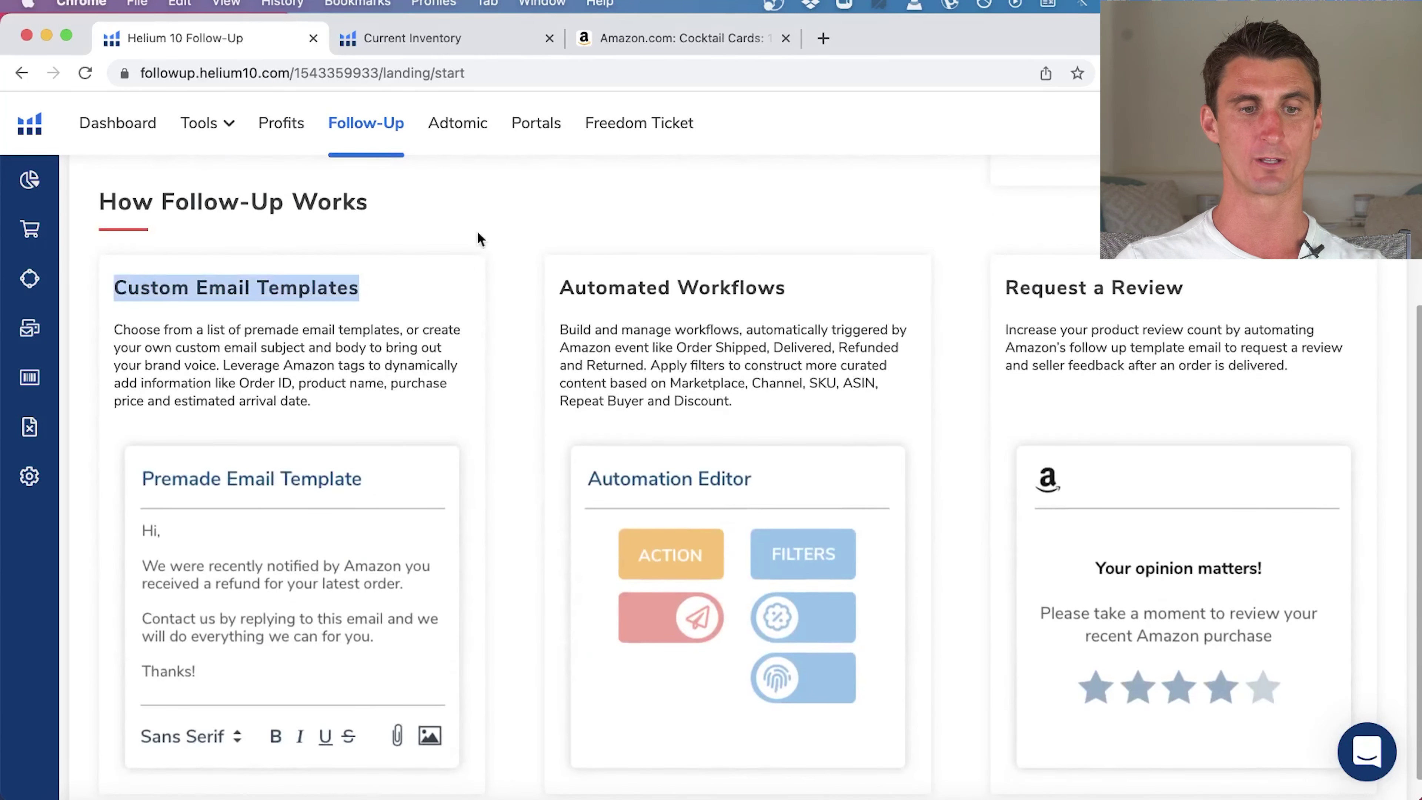
{"action": "double_click", "coordinate": [722, 289]}
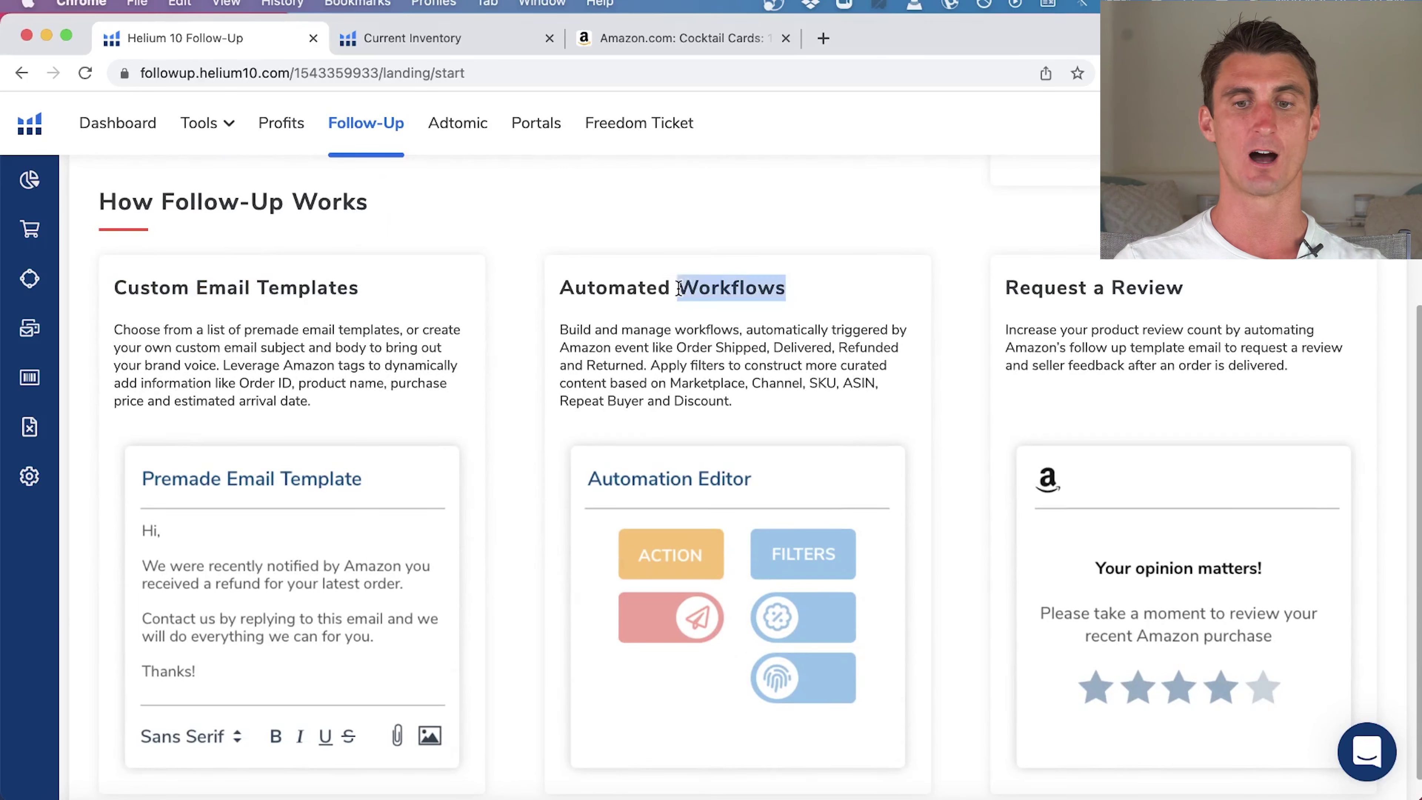
{"action": "triple_click", "coordinate": [722, 290]}
{"action": "double_click", "coordinate": [1078, 289]}
{"action": "scroll", "coordinate": [1089, 294], "scroll_direction": "down", "scroll_amount": 1}
{"action": "left_click", "coordinate": [1089, 345]}
Start the Follow-Up setup and turn on Request a Review to automate product review requests.
{"action": "scroll", "coordinate": [1089, 343], "scroll_direction": "up", "scroll_amount": 6}
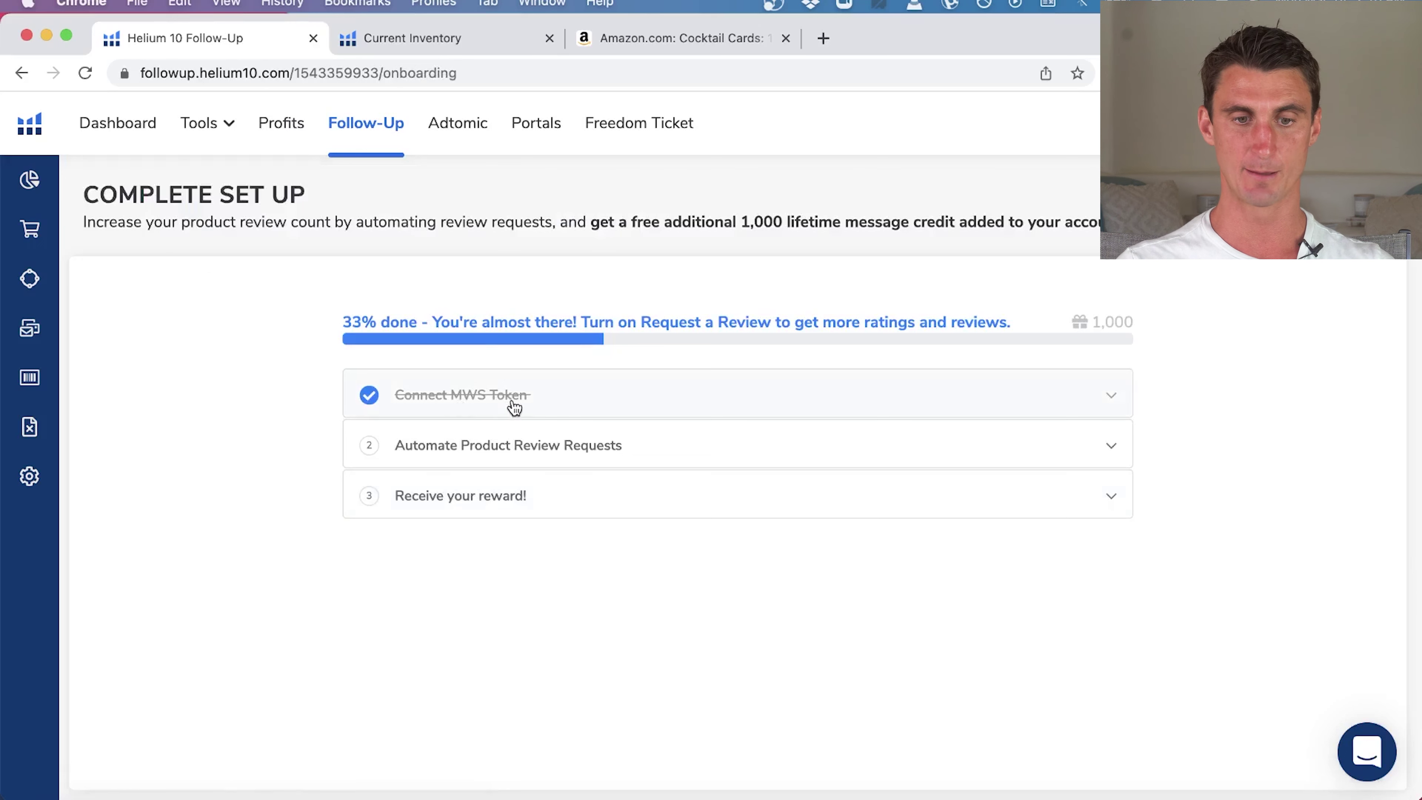
{"action": "left_click", "coordinate": [568, 464]}
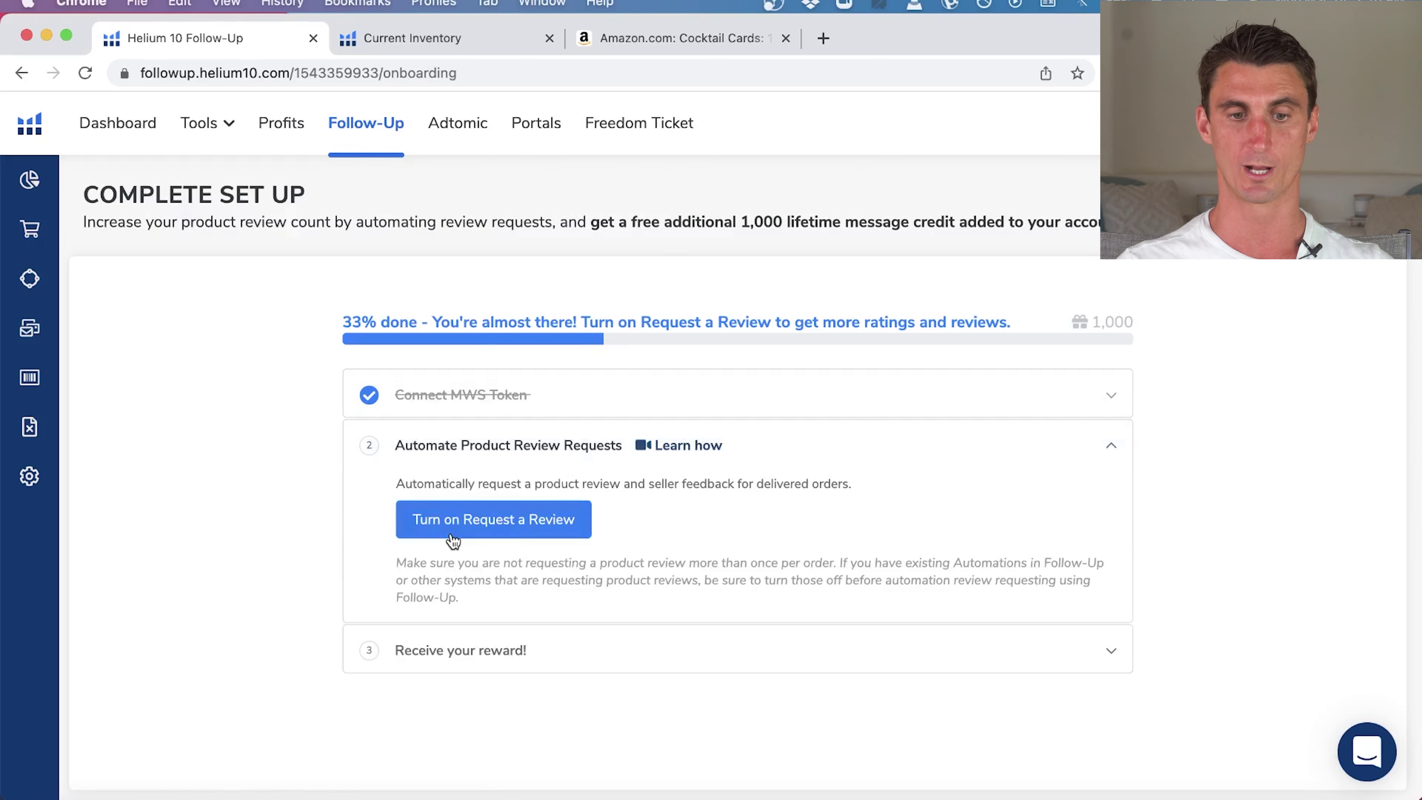
{"action": "left_click", "coordinate": [477, 533]}
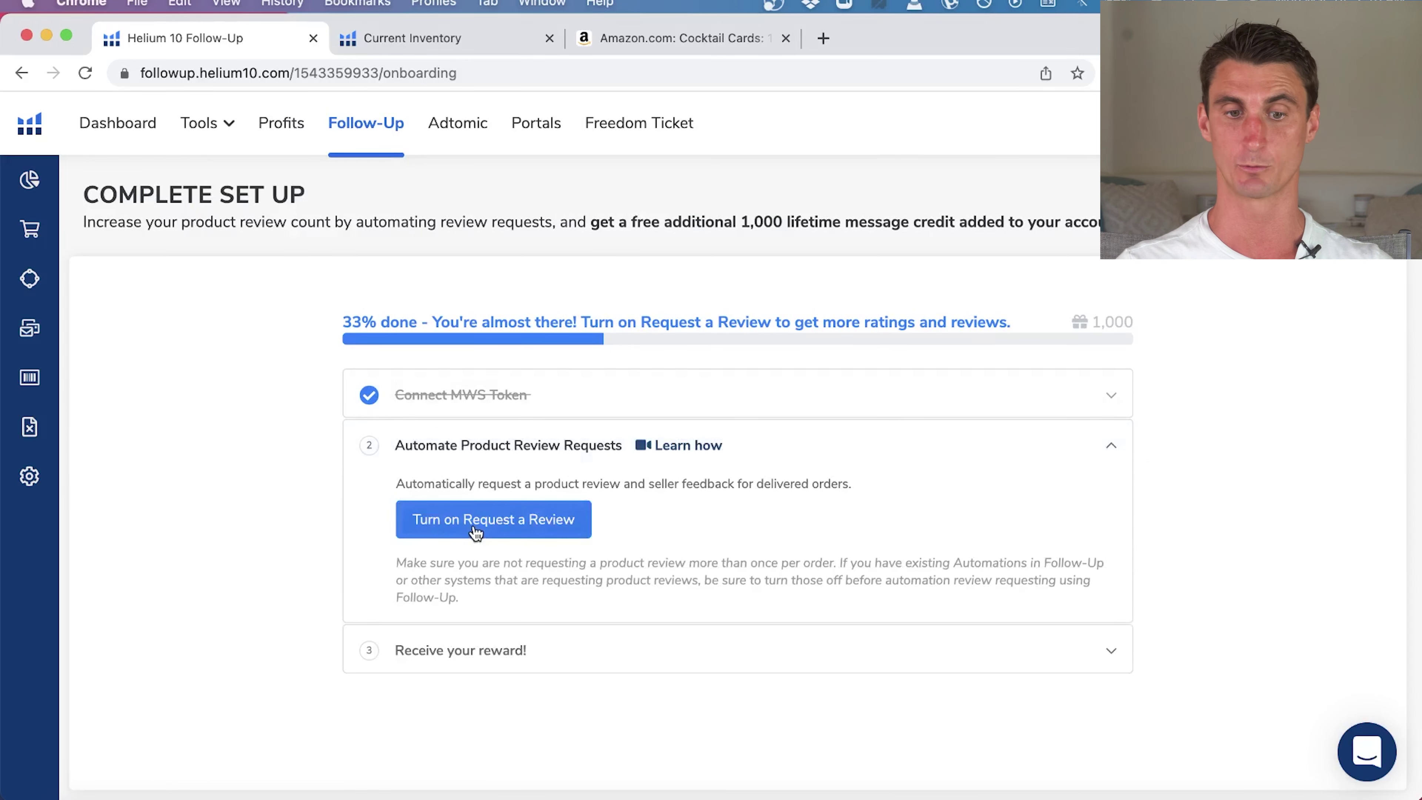
{"action": "left_click", "coordinate": [931, 533]}
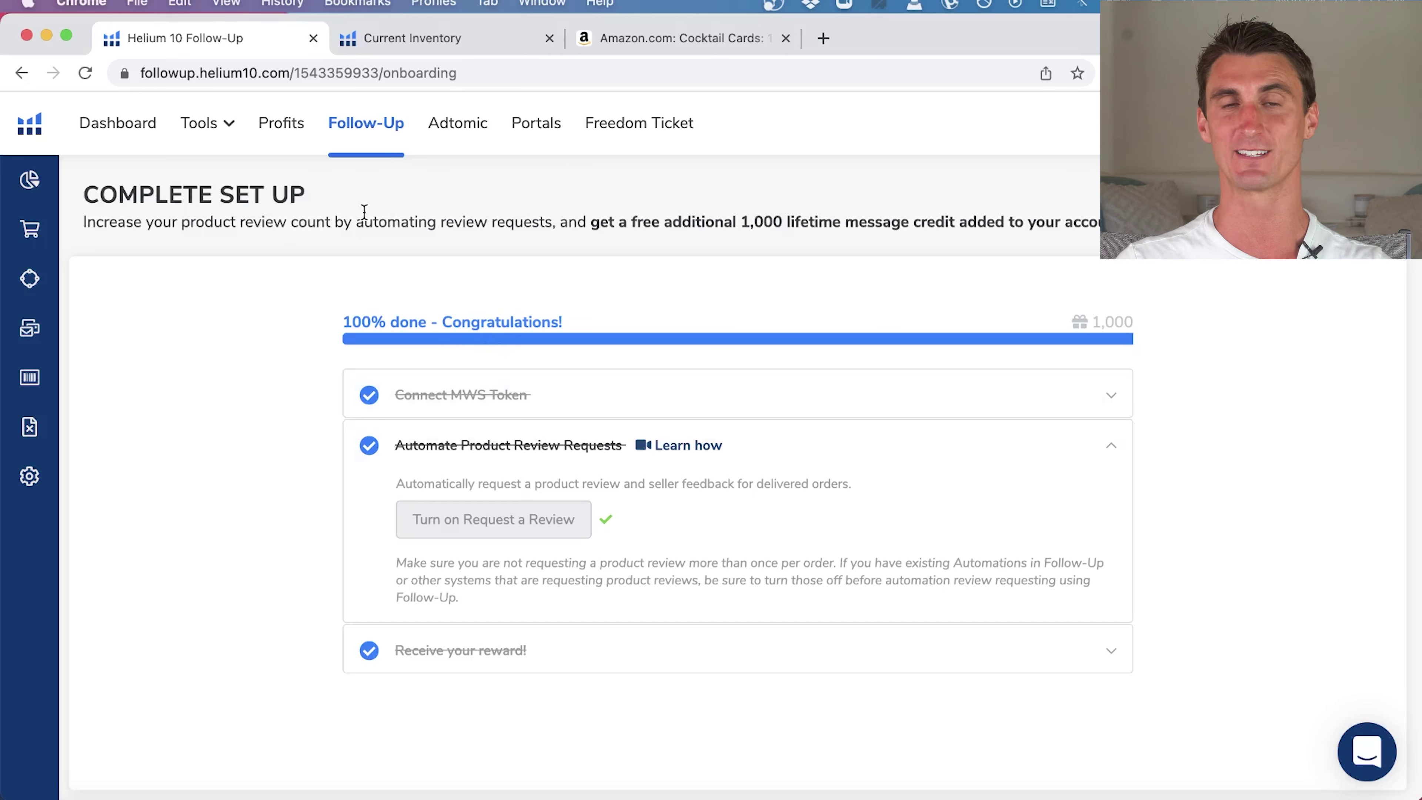
Open Follow-Up's Automation page and view the Request a Review & Seller Feedback automation in the list.
{"action": "mouse_move", "coordinate": [42, 280]}
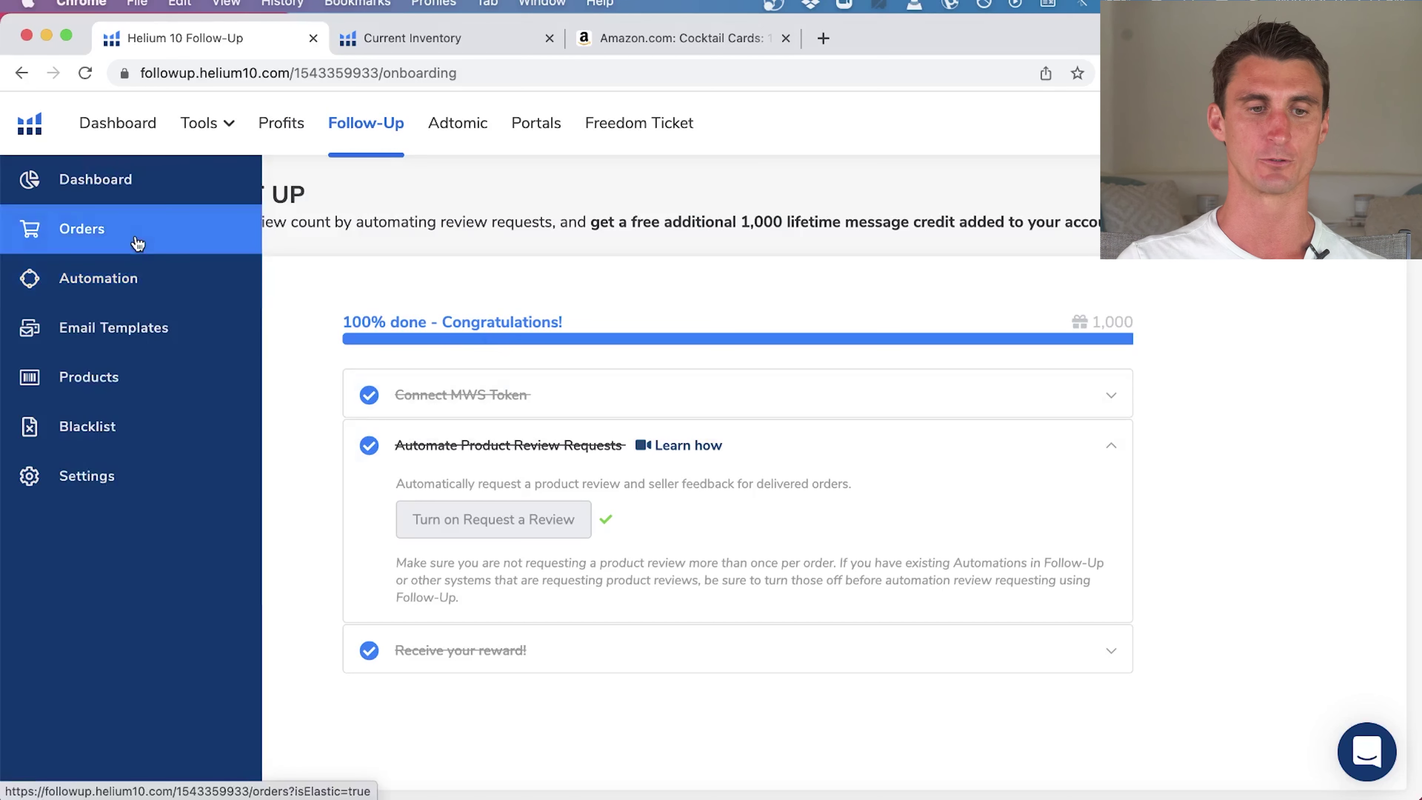
{"action": "left_click", "coordinate": [157, 284]}
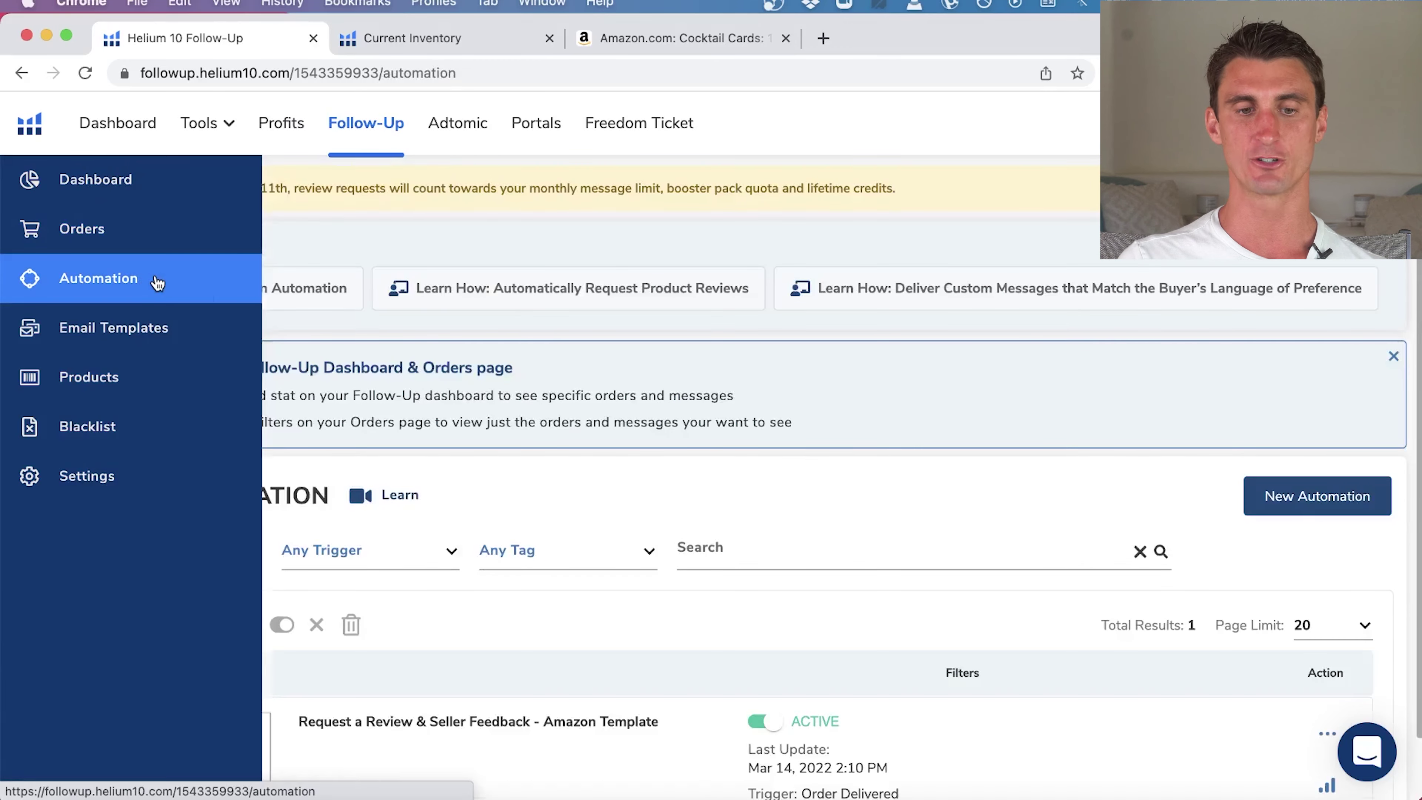
{"action": "scroll", "coordinate": [605, 432], "scroll_direction": "down", "scroll_amount": 2}
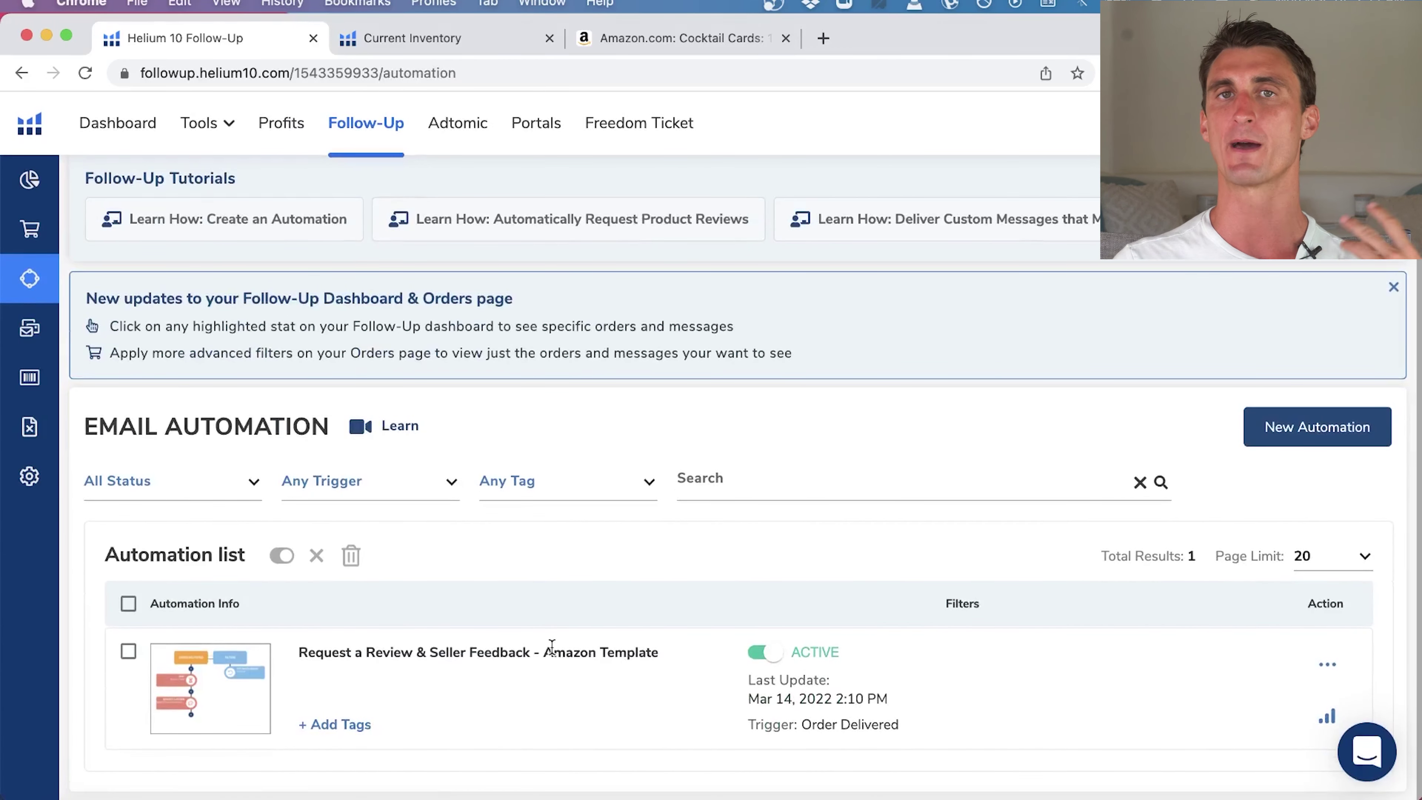
Look through Follow-Up's Email Templates and Products sections, including the product review tracking overview.
{"action": "mouse_move", "coordinate": [34, 330]}
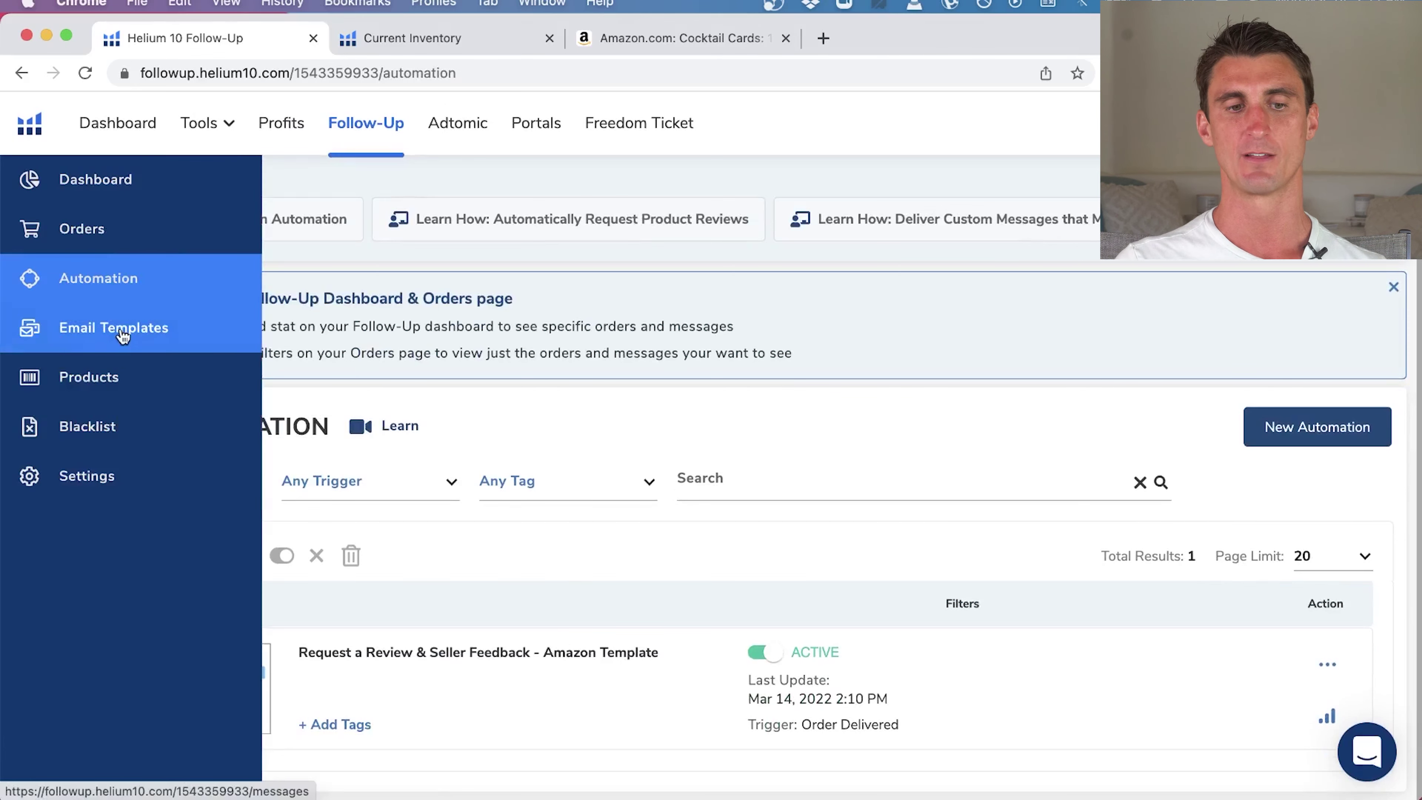
{"action": "left_click", "coordinate": [124, 335]}
{"action": "left_click", "coordinate": [106, 379]}
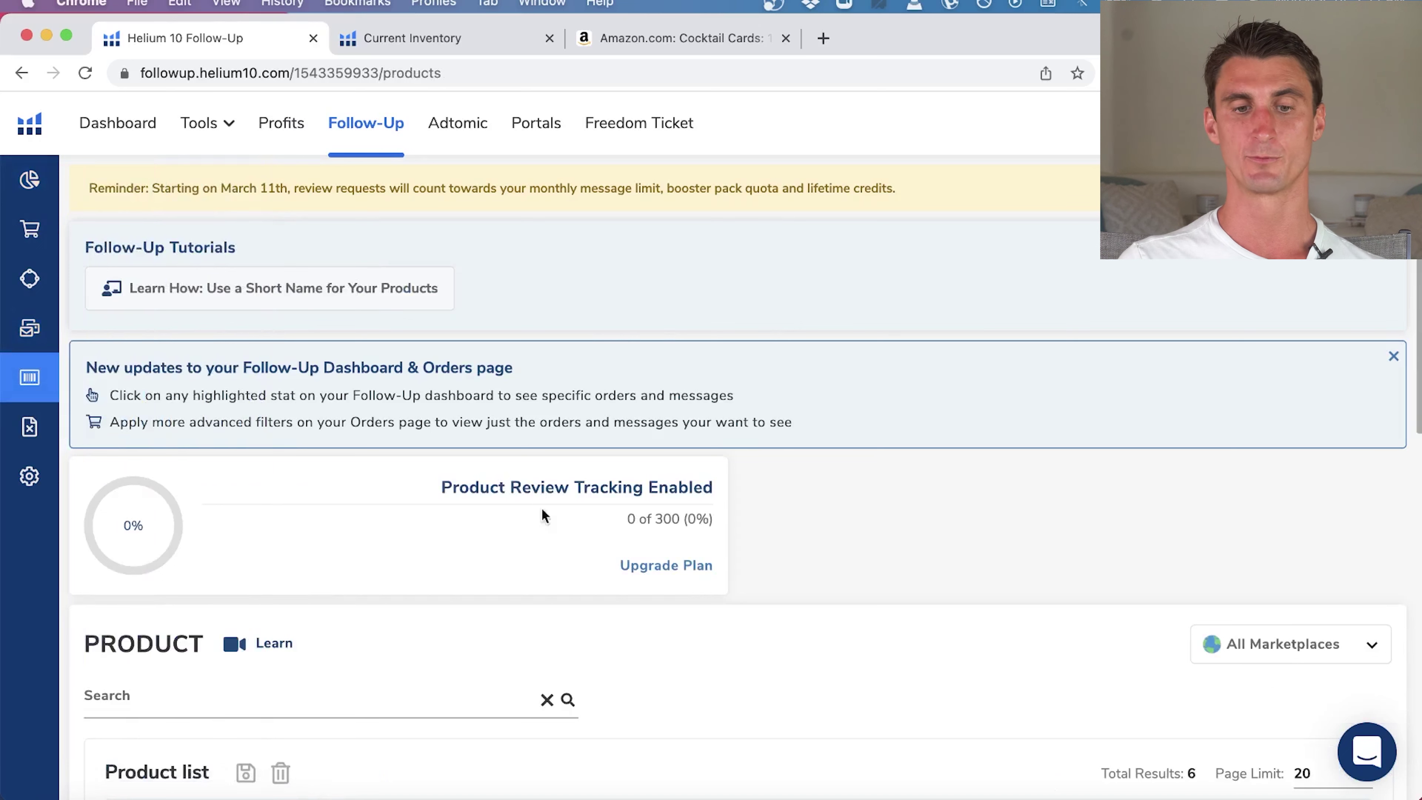
{"action": "mouse_move", "coordinate": [42, 434]}
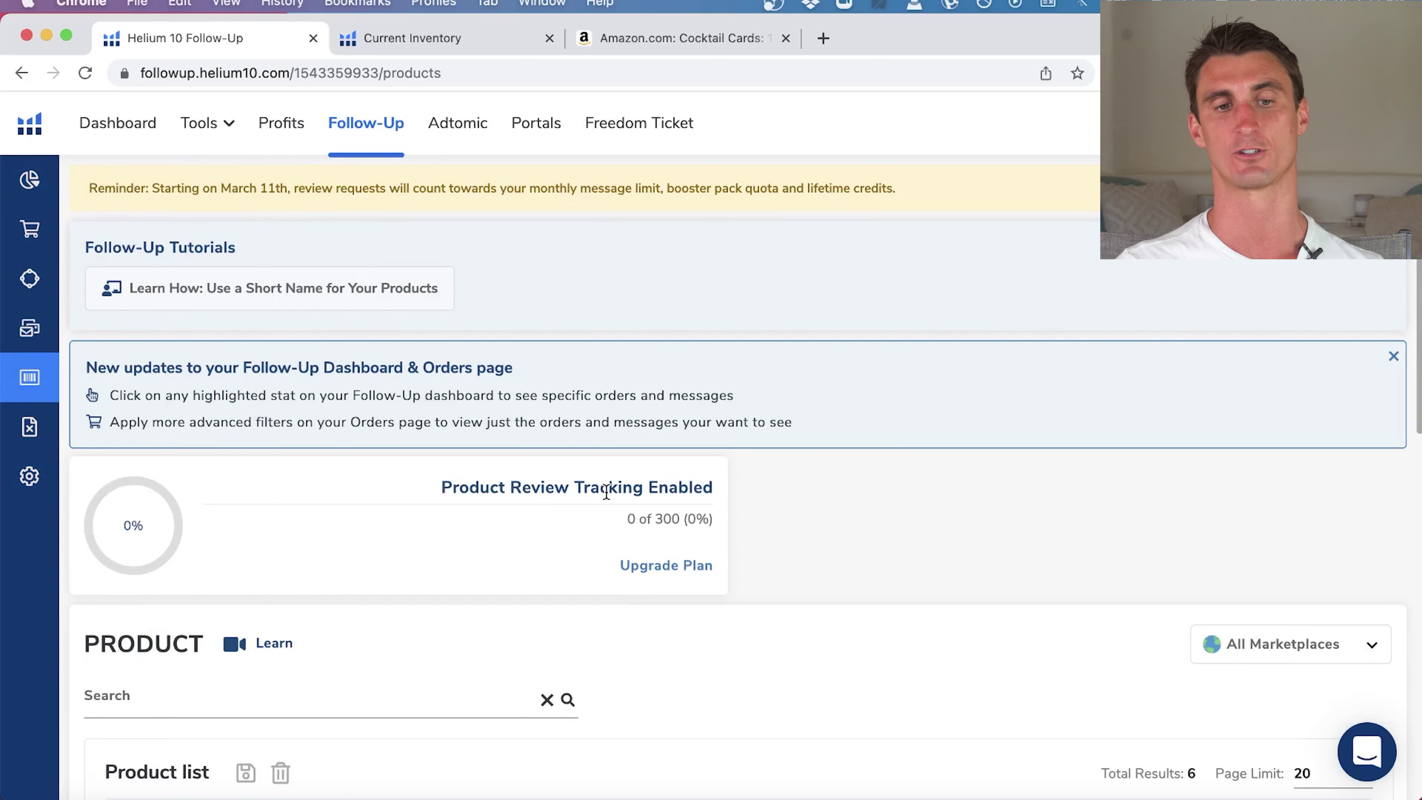
{"action": "mouse_move", "coordinate": [174, 378]}
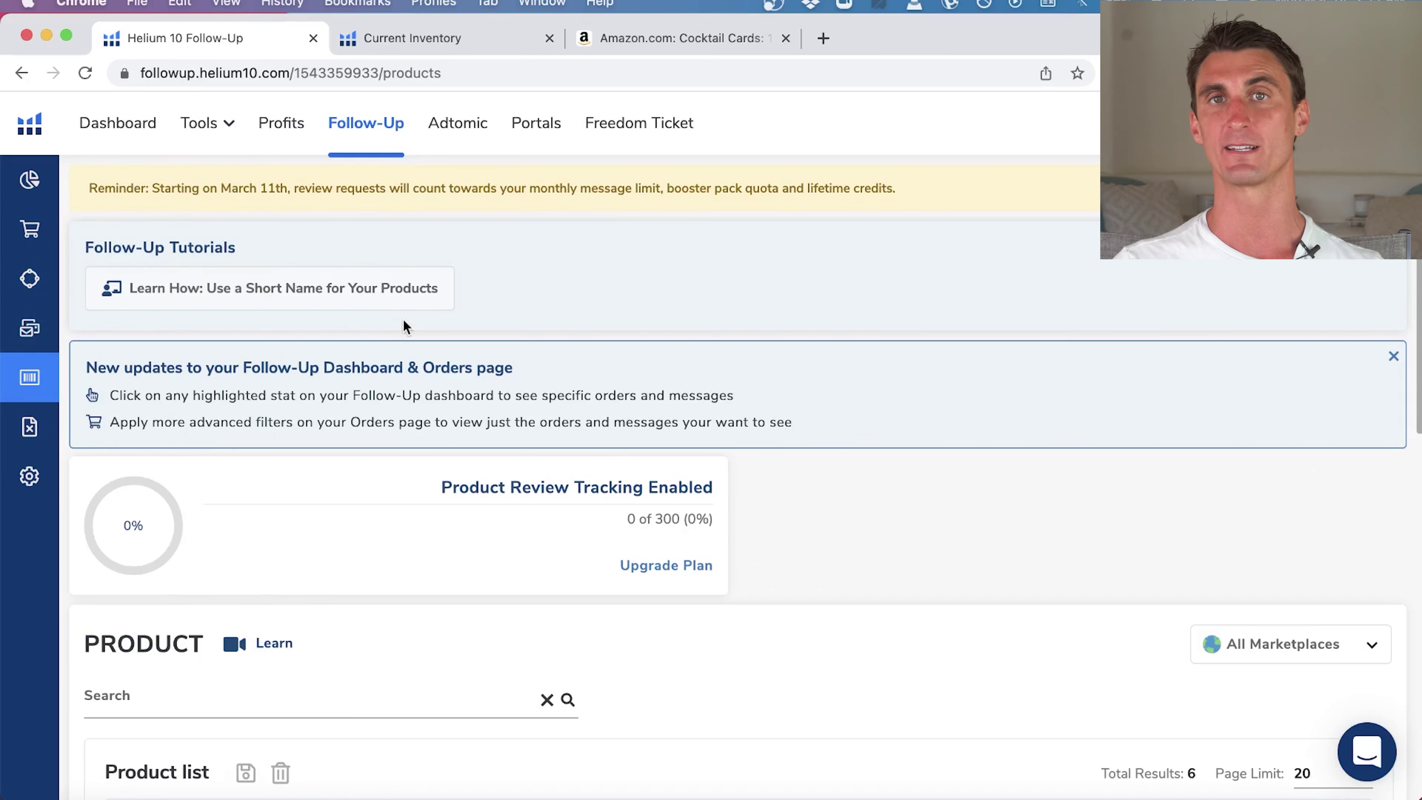
{"action": "mouse_move", "coordinate": [70, 376]}
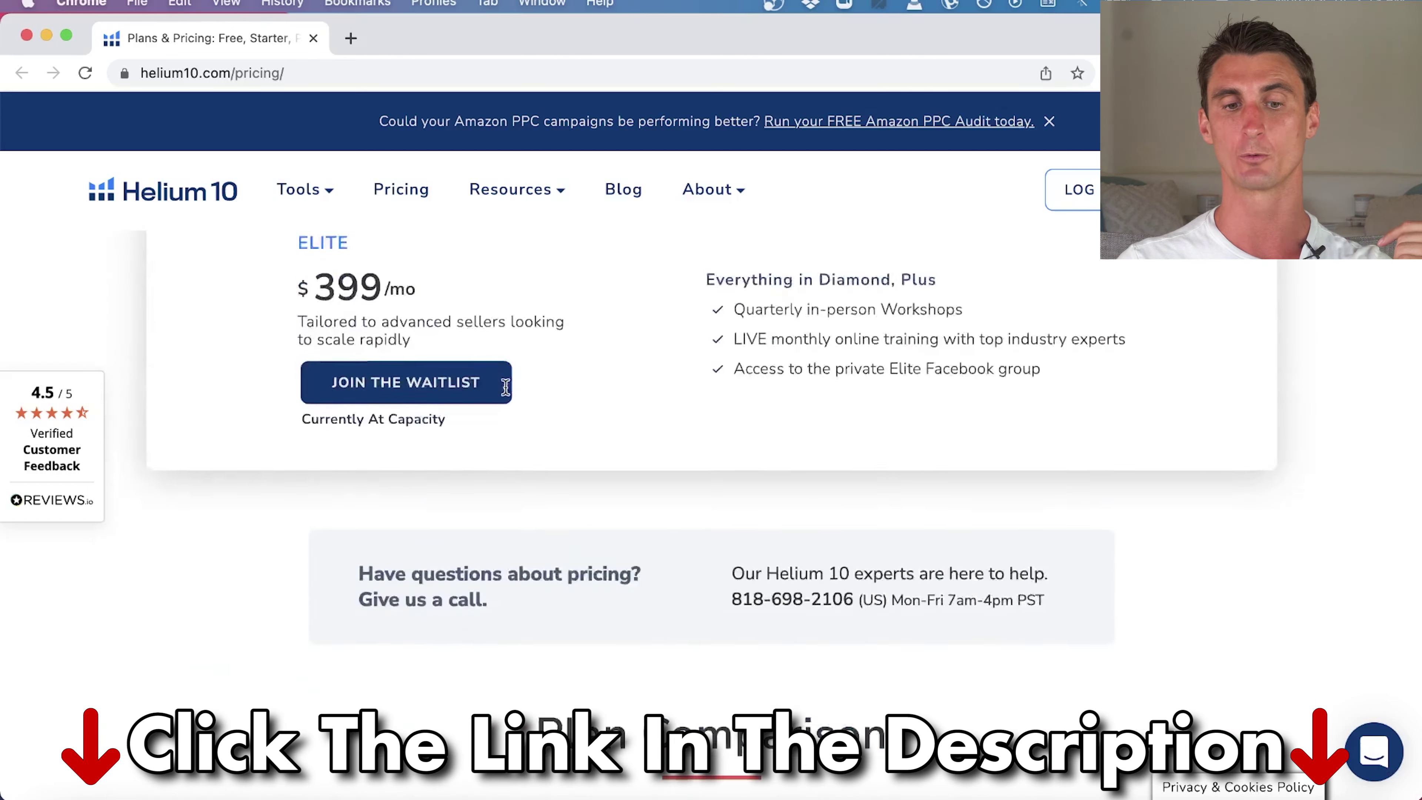
Return to the start of the Helium 10 pricing page and activate the coupon code field.
{"action": "scroll", "coordinate": [504, 389], "scroll_direction": "up", "scroll_amount": 20}
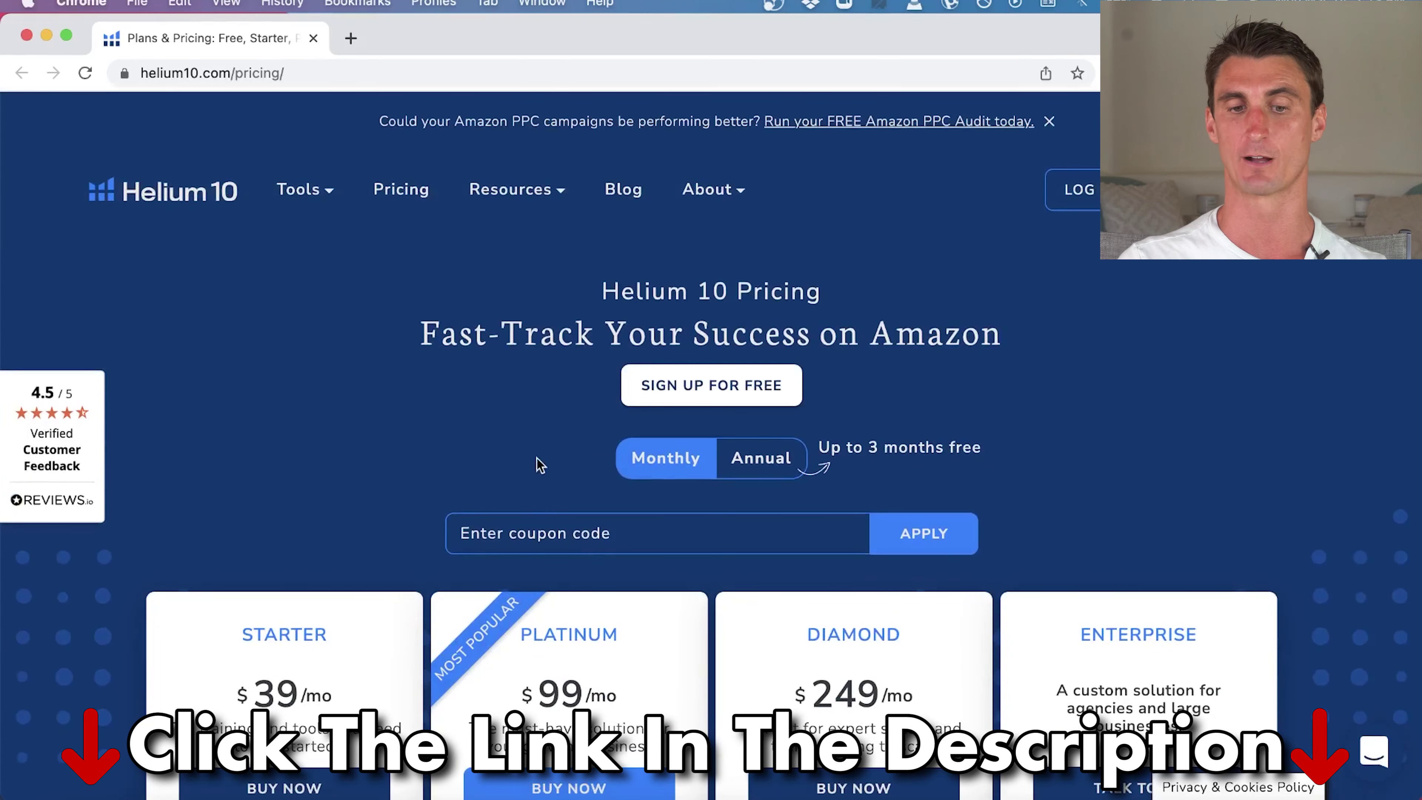
{"action": "left_click", "coordinate": [566, 535]}
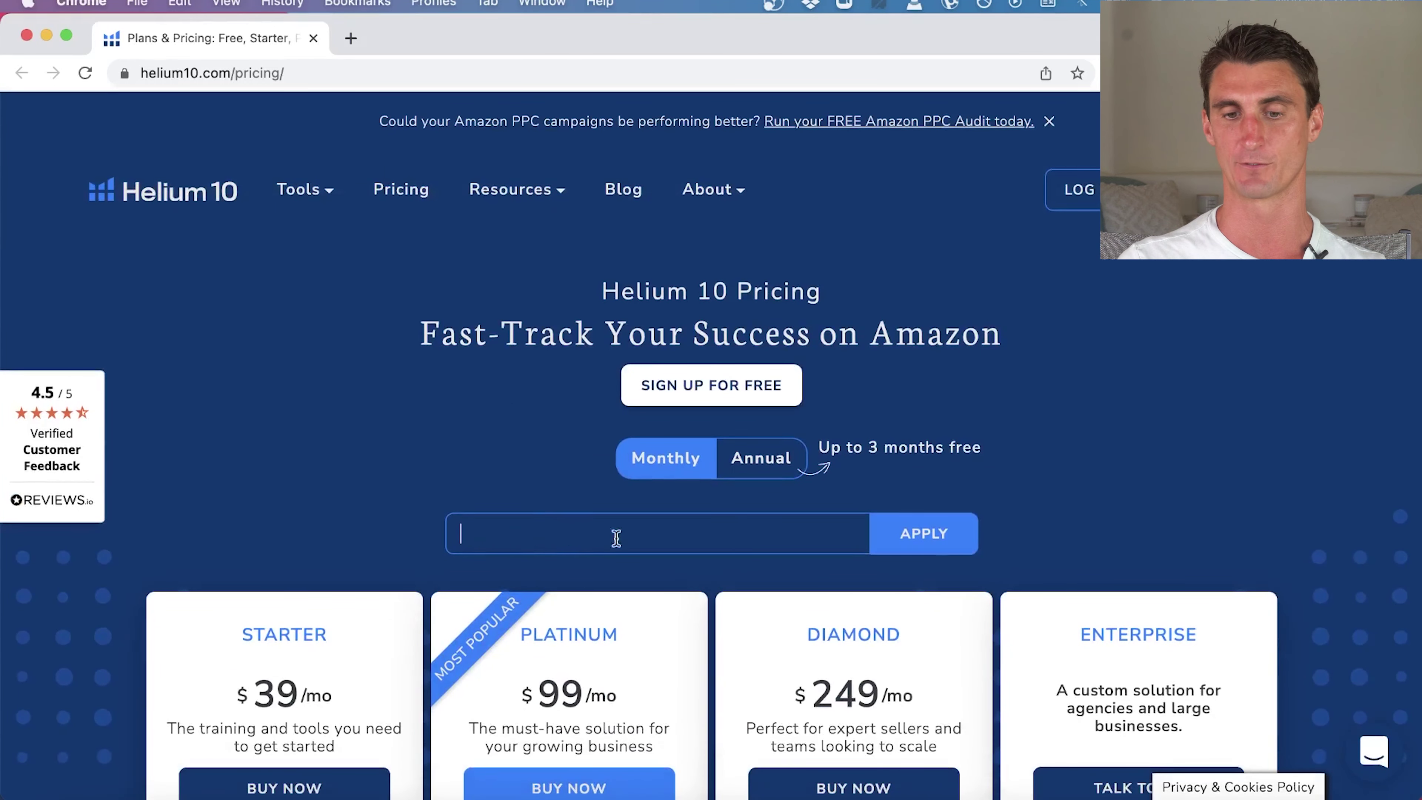
Compare the plan prices and the Product Research limits for Black Box, Trendster and Xray in the plan comparison.
{"action": "scroll", "coordinate": [949, 539], "scroll_direction": "down", "scroll_amount": 15}
{"action": "scroll", "coordinate": [948, 536], "scroll_direction": "down", "scroll_amount": 10}
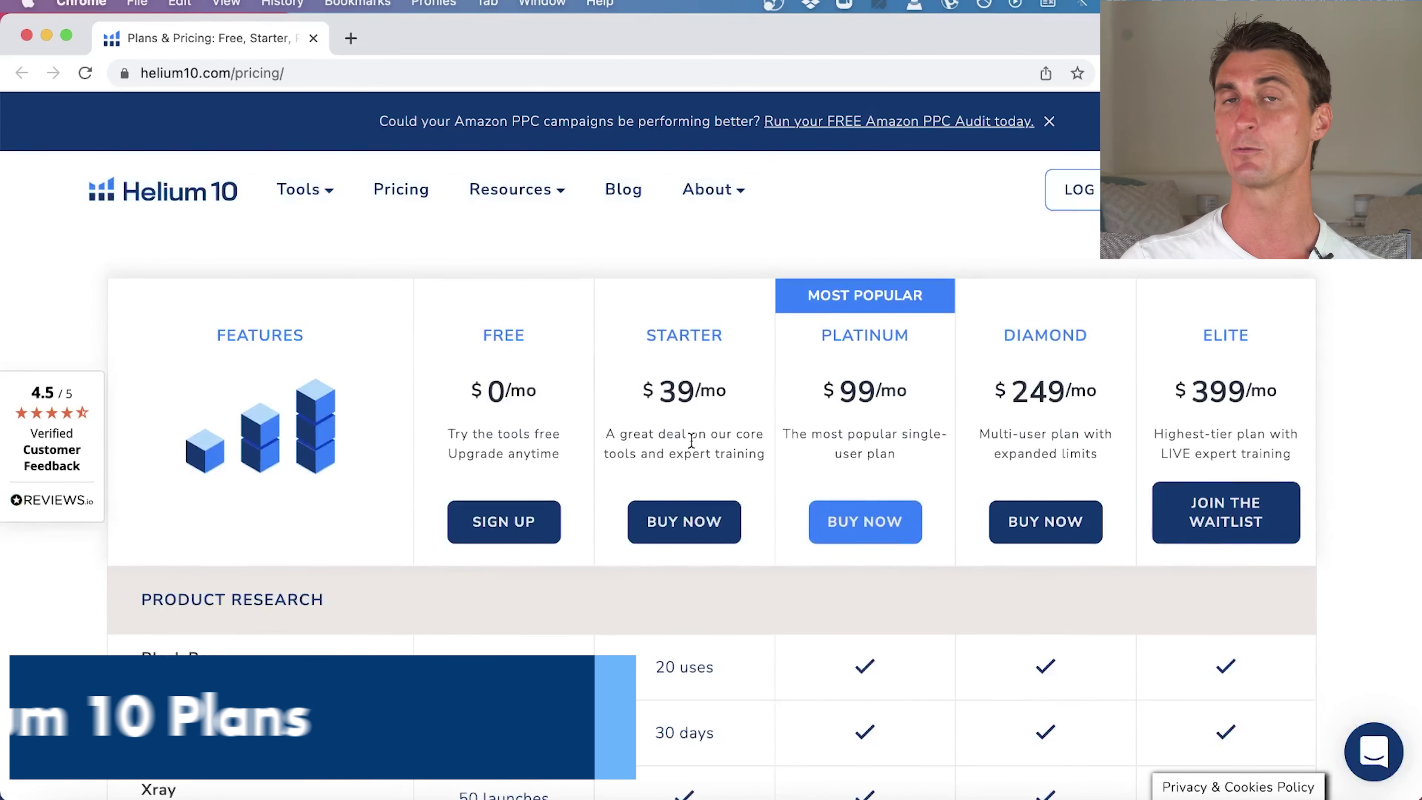
{"action": "scroll", "coordinate": [691, 441], "scroll_direction": "down", "scroll_amount": 1}
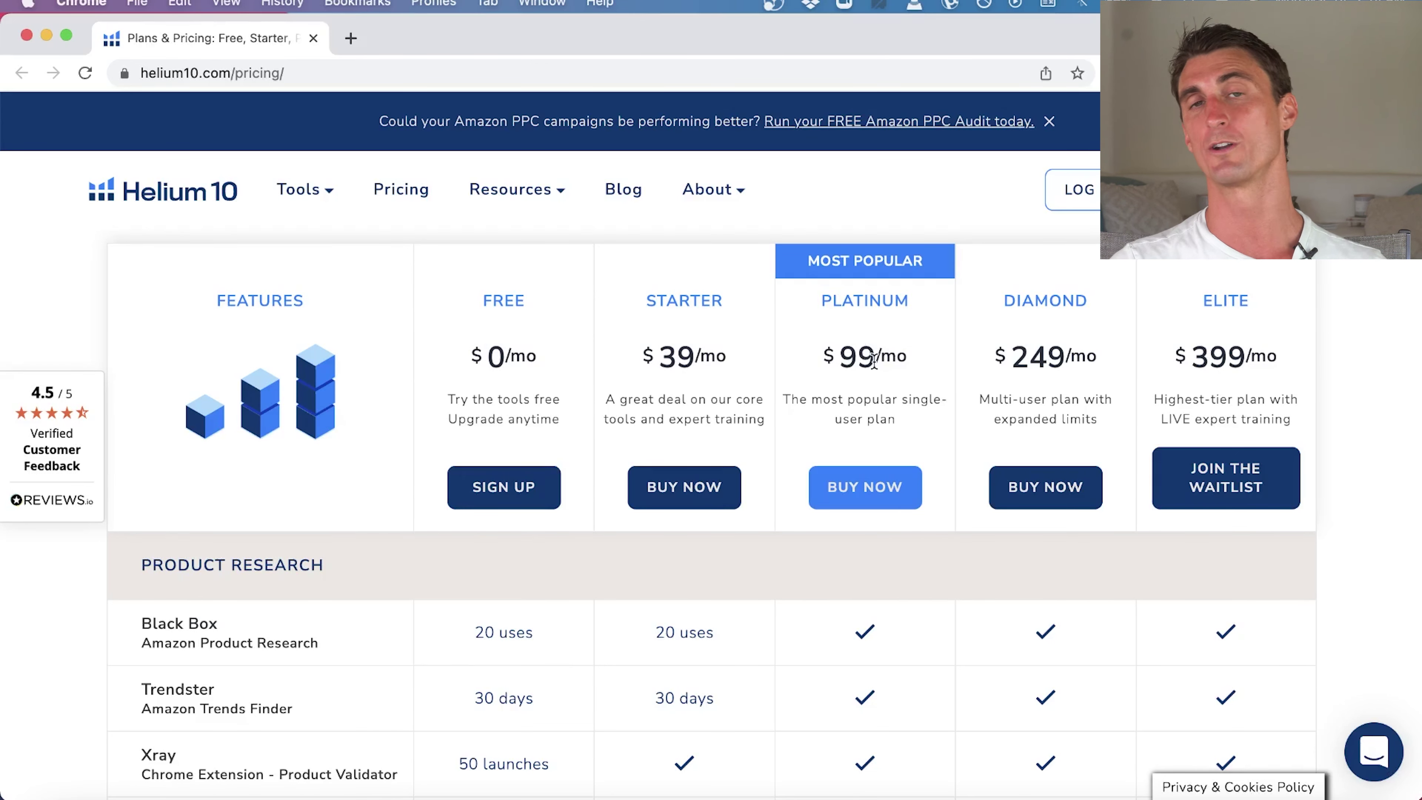
{"action": "scroll", "coordinate": [885, 377], "scroll_direction": "down", "scroll_amount": 1}
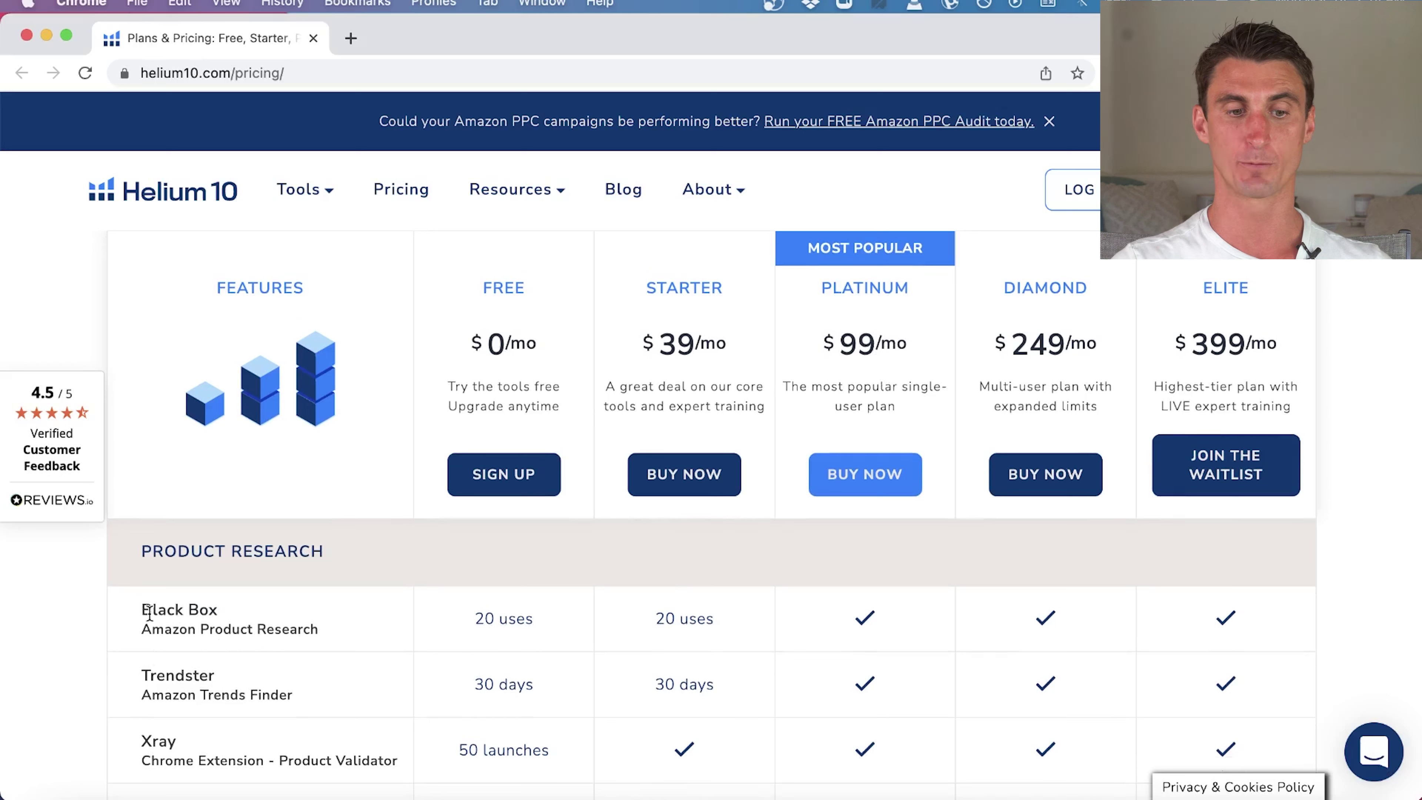
{"action": "double_click", "coordinate": [518, 620]}
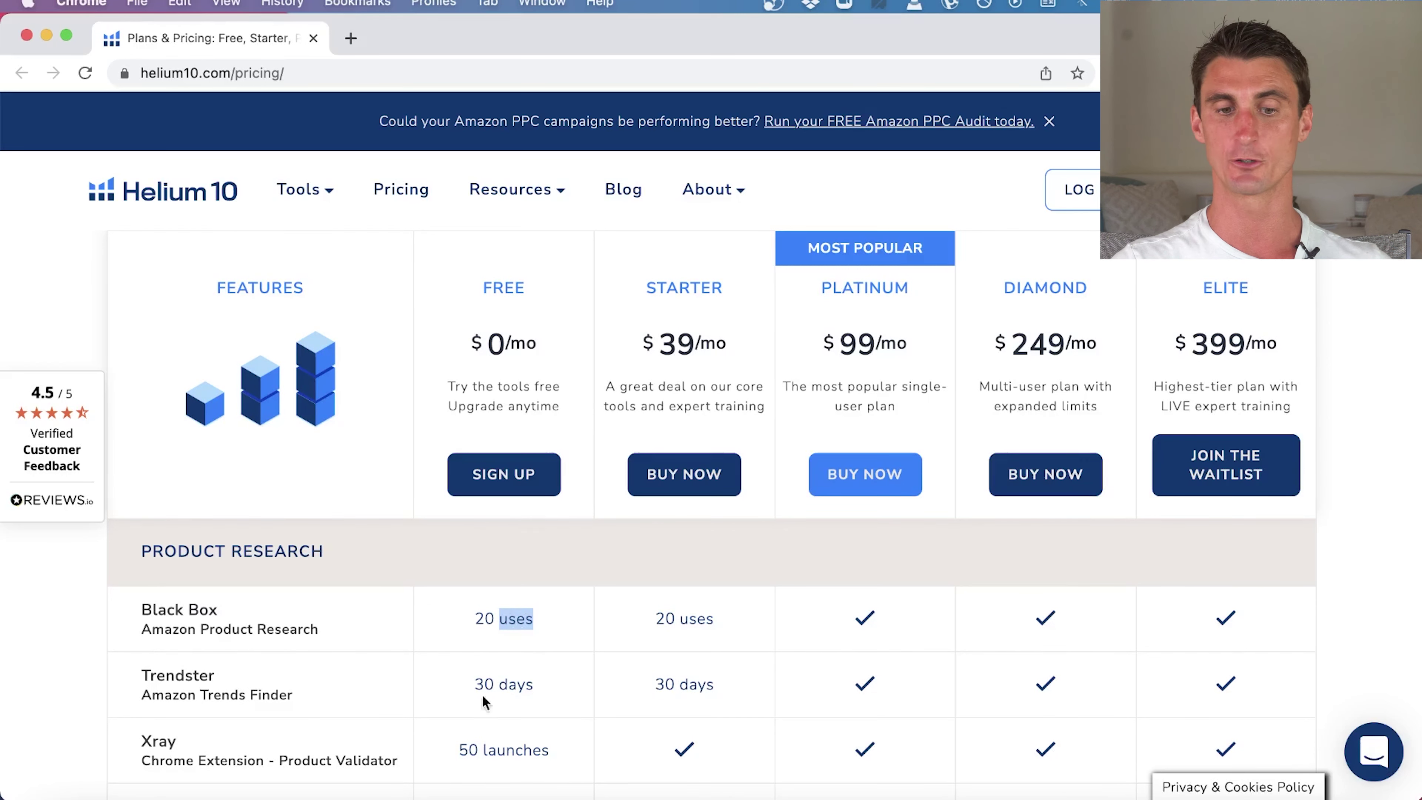
{"action": "scroll", "coordinate": [212, 651], "scroll_direction": "down", "scroll_amount": 3}
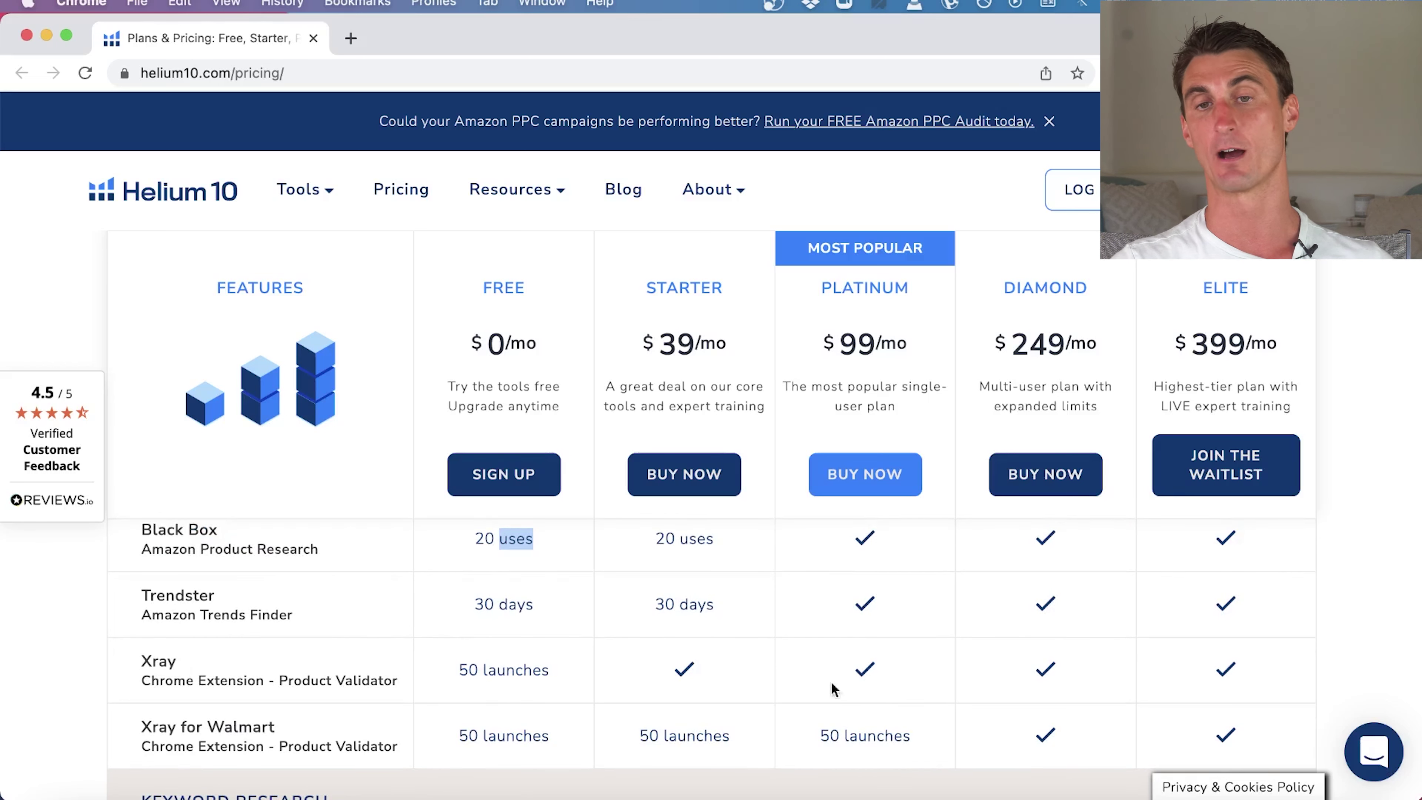
Examine the Xray for Walmart launch limits across the Free to Elite plans.
{"action": "scroll", "coordinate": [409, 675], "scroll_direction": "down", "scroll_amount": 1}
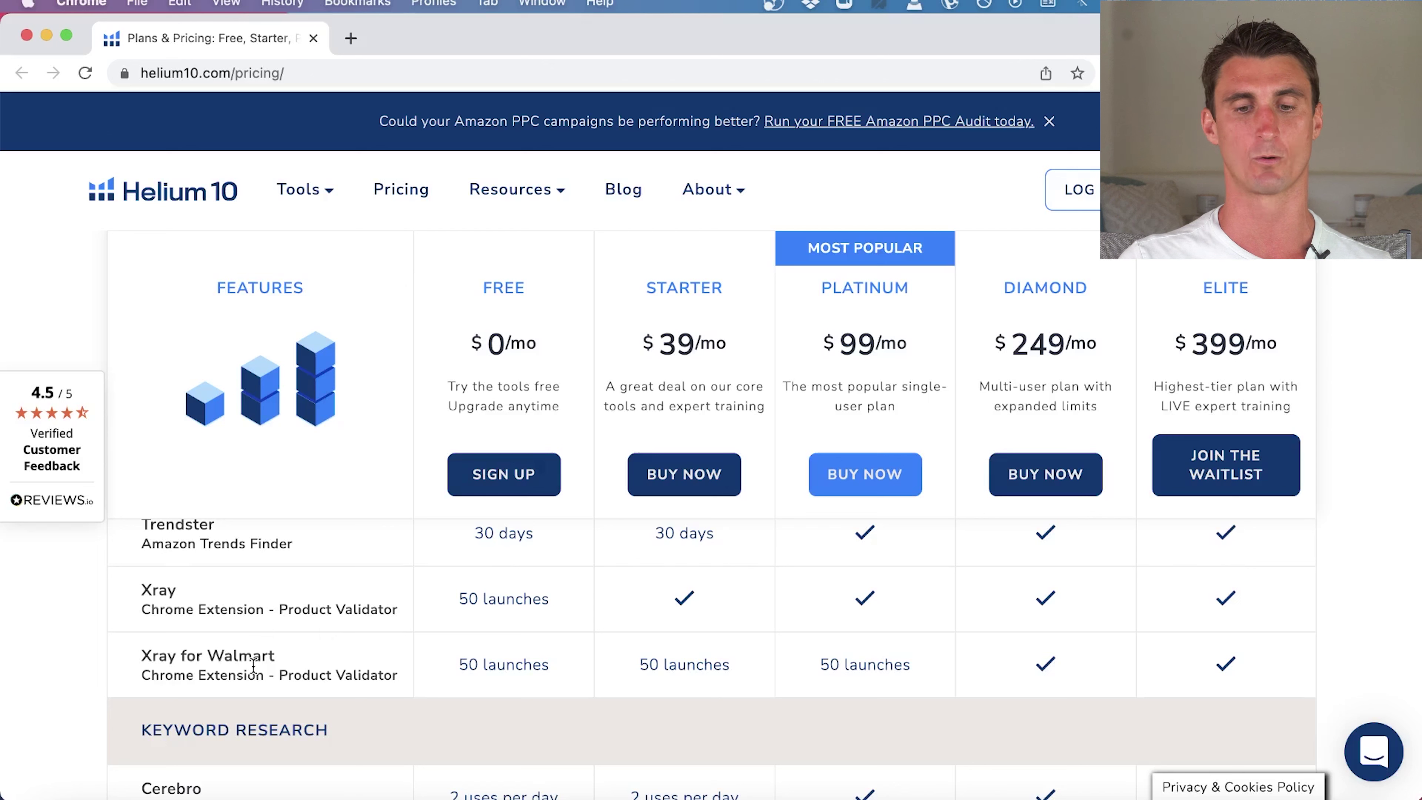
{"action": "triple_click", "coordinate": [197, 656]}
{"action": "triple_click", "coordinate": [490, 667]}
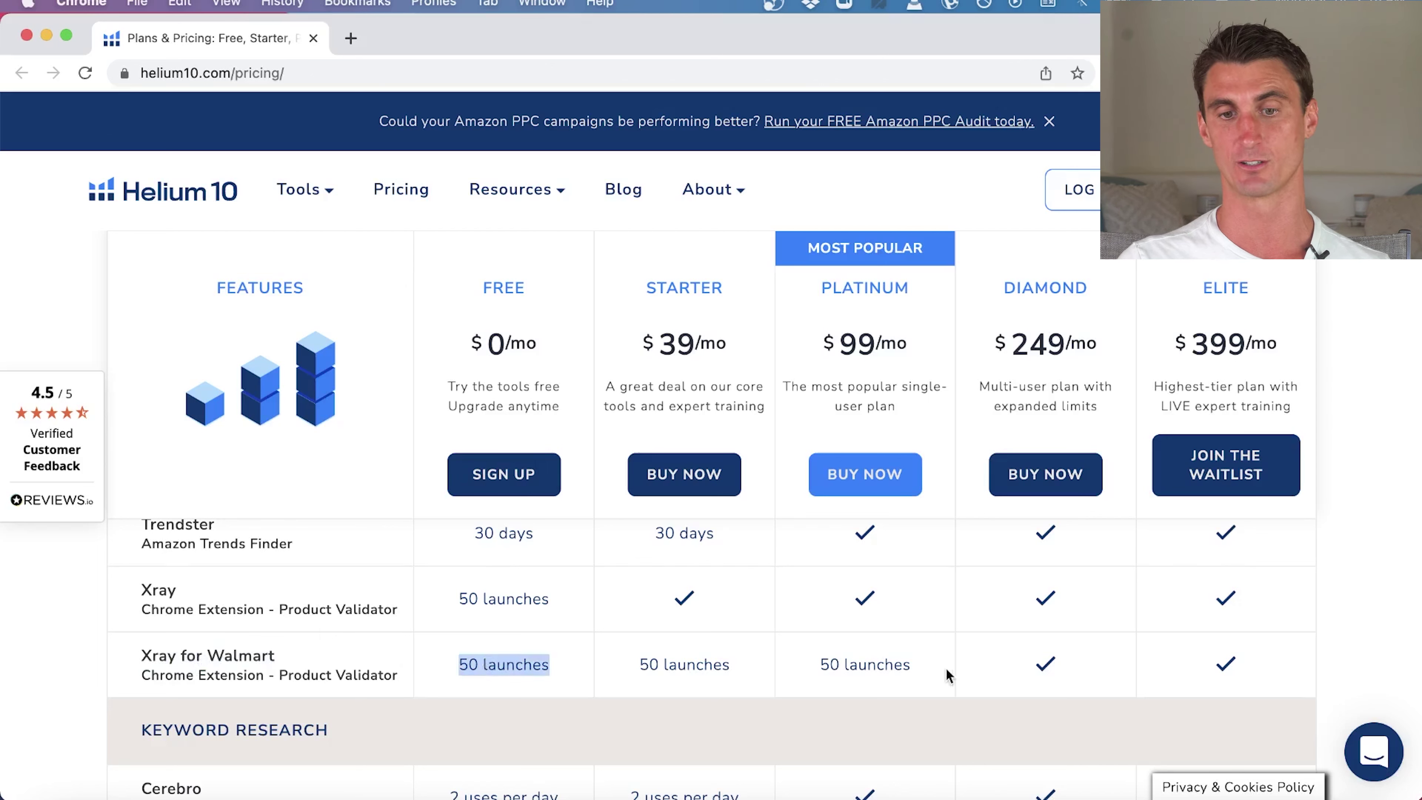
{"action": "left_click", "coordinate": [906, 666]}
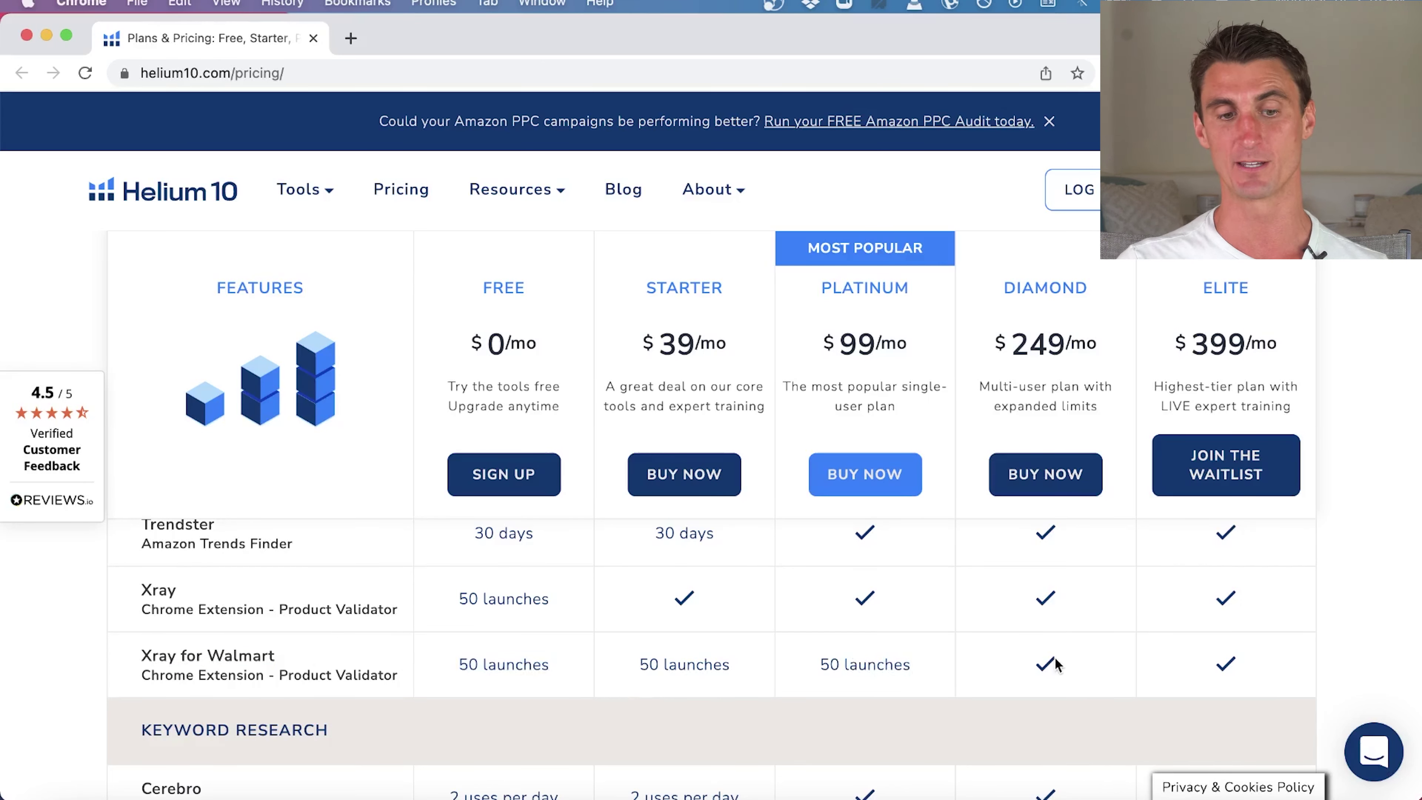
Review the Keyword Research limits for Cerebro and Magnet, including their Walmart versions, across the plans.
{"action": "scroll", "coordinate": [820, 679], "scroll_direction": "down", "scroll_amount": 3}
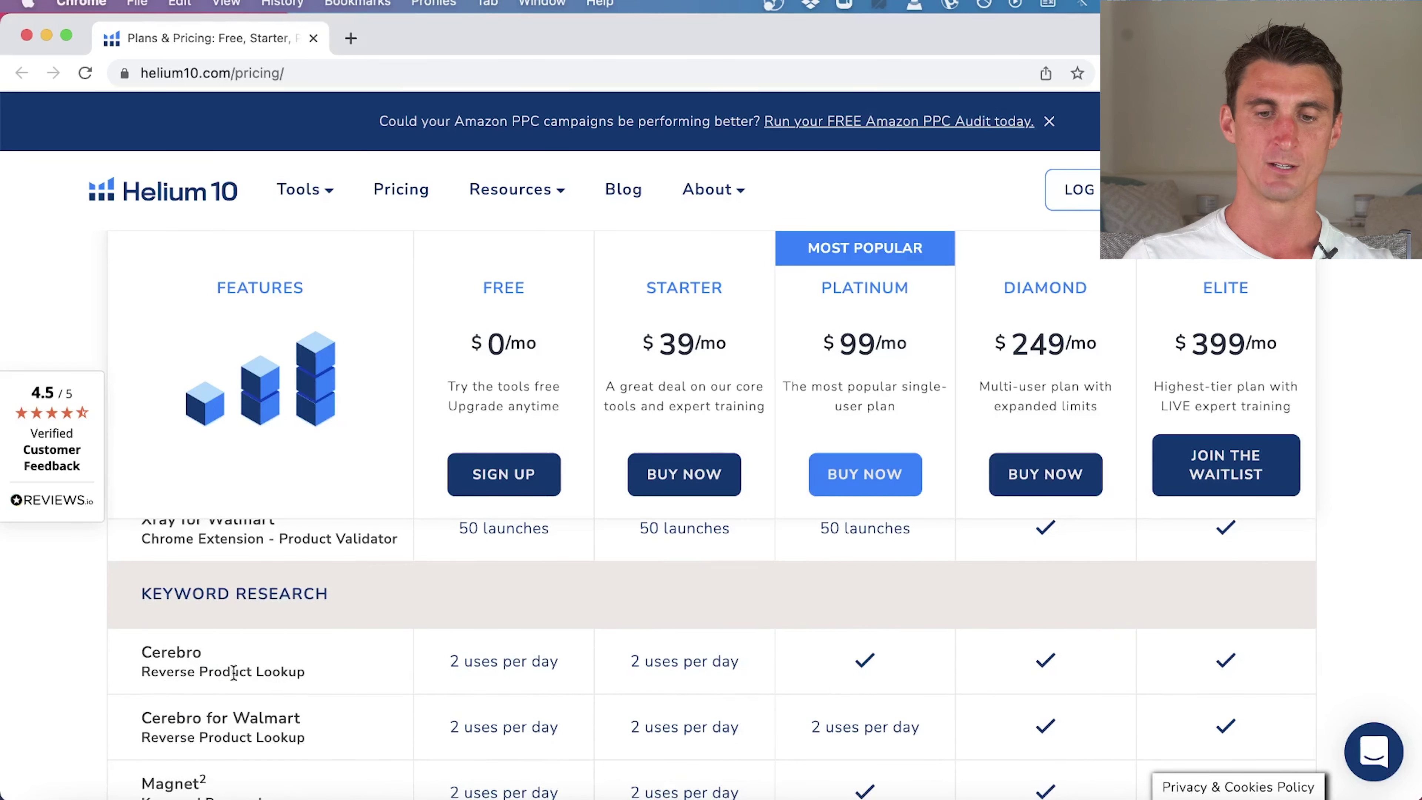
{"action": "scroll", "coordinate": [284, 680], "scroll_direction": "down", "scroll_amount": 3}
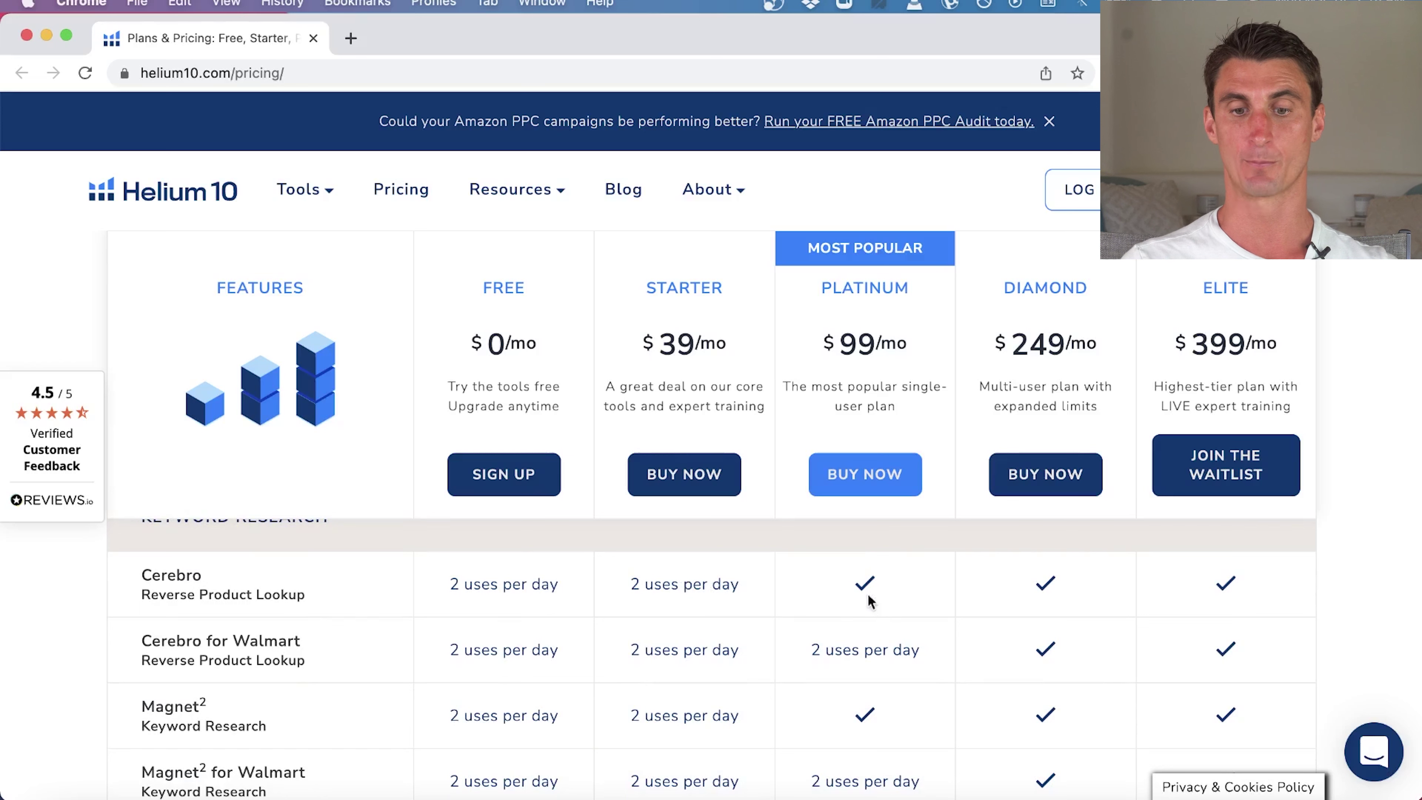
{"action": "scroll", "coordinate": [374, 671], "scroll_direction": "down", "scroll_amount": 1}
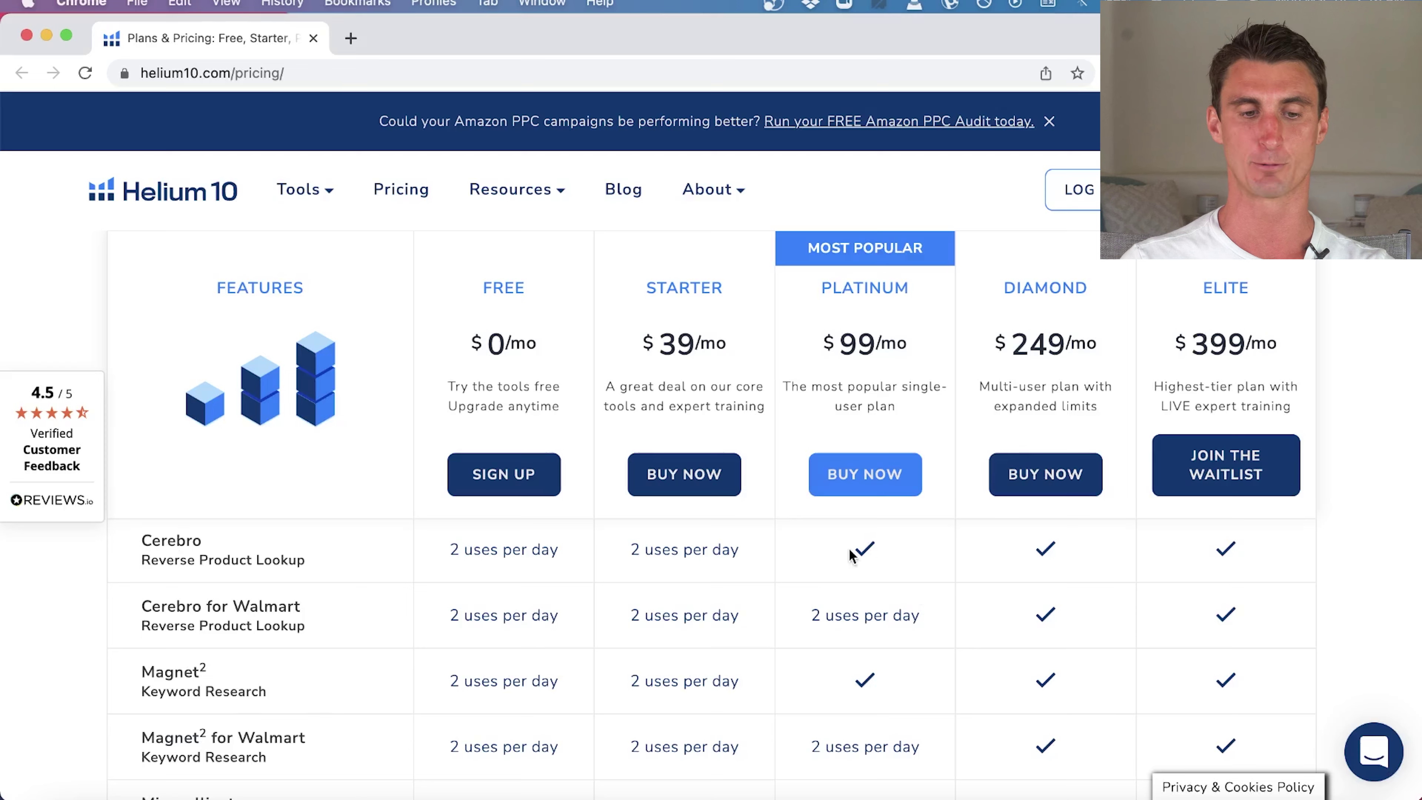
Review the Misspellinator and Listing Optimization limits across the plans, comparing the Index Checker allowance on Free and Platinum.
{"action": "scroll", "coordinate": [849, 555], "scroll_direction": "down", "scroll_amount": 3}
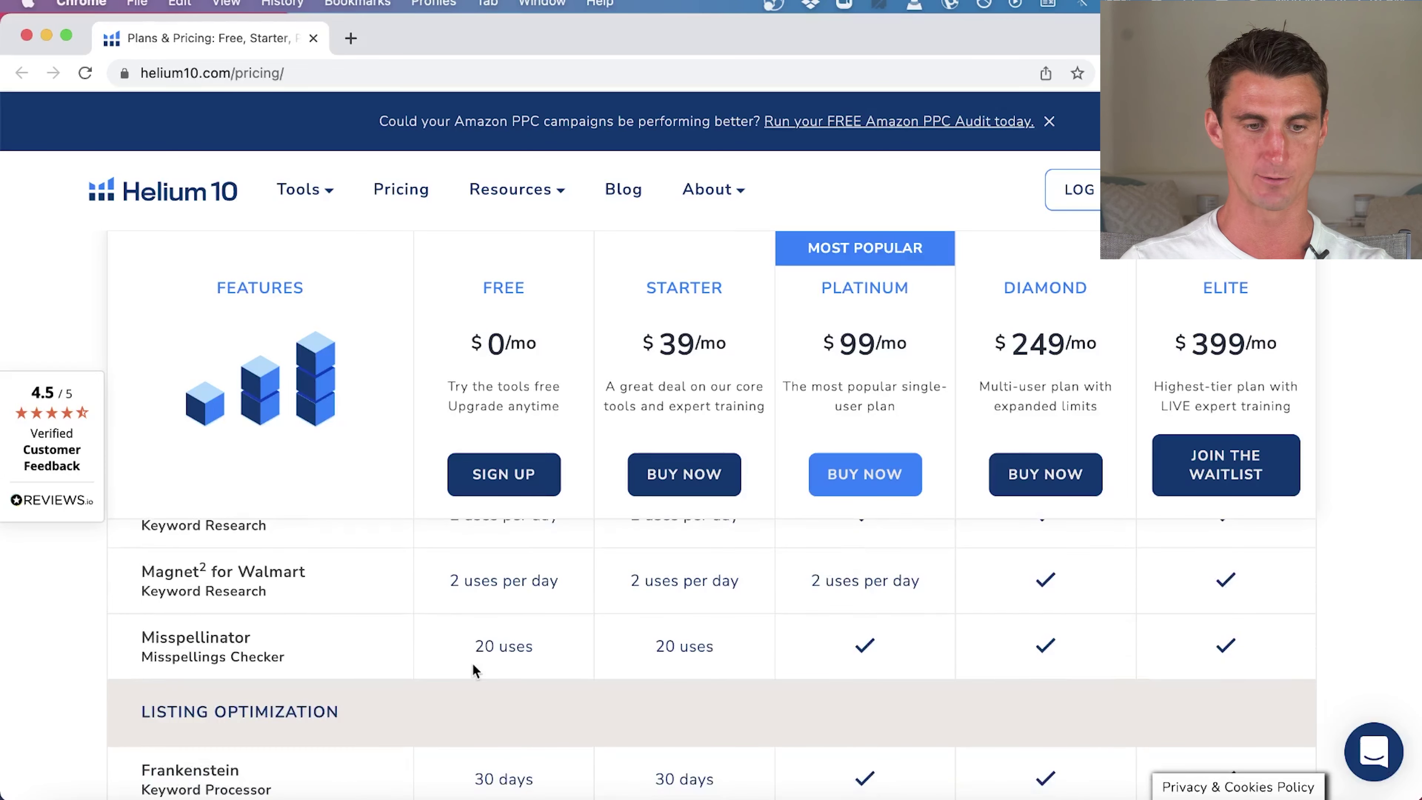
{"action": "scroll", "coordinate": [591, 638], "scroll_direction": "down", "scroll_amount": 3}
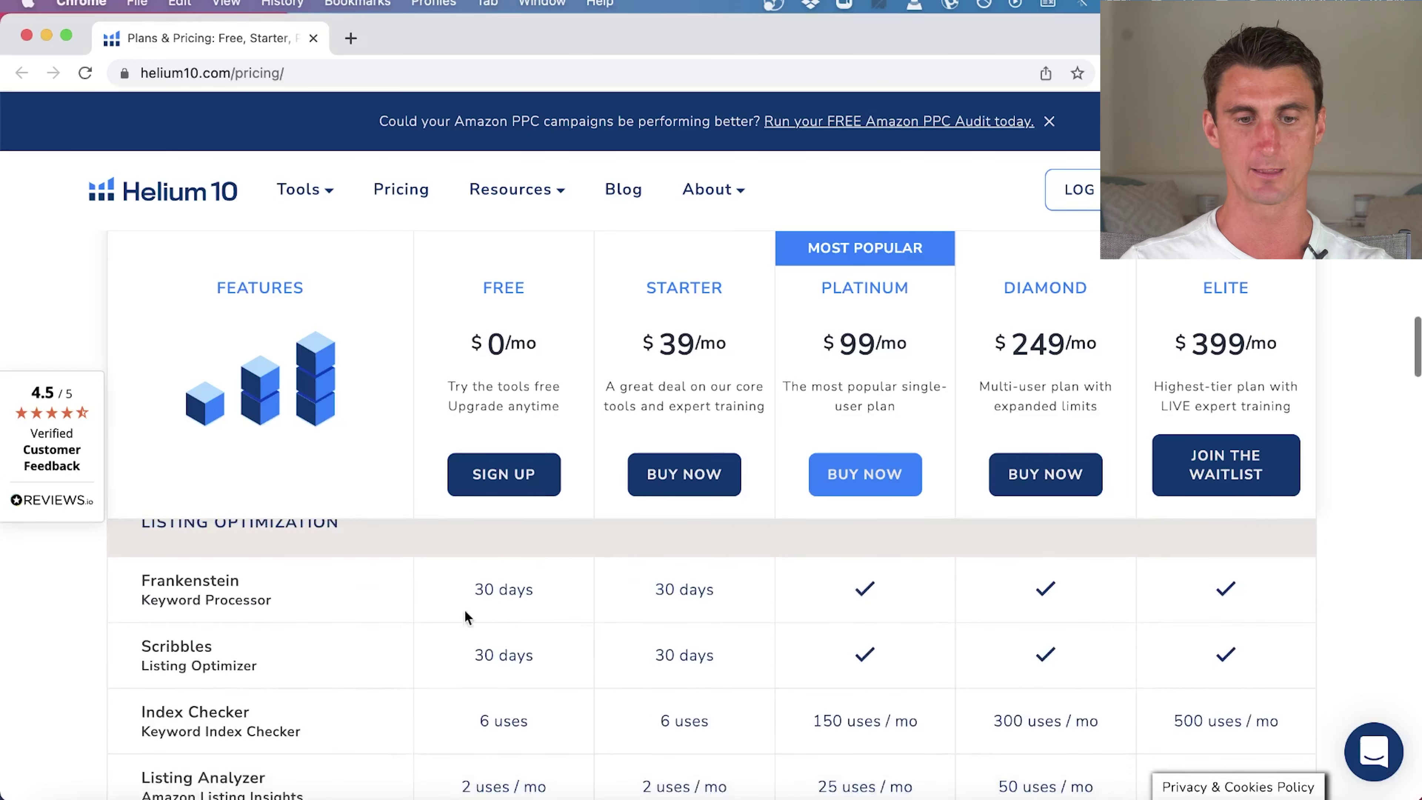
{"action": "scroll", "coordinate": [824, 627], "scroll_direction": "down", "scroll_amount": 1}
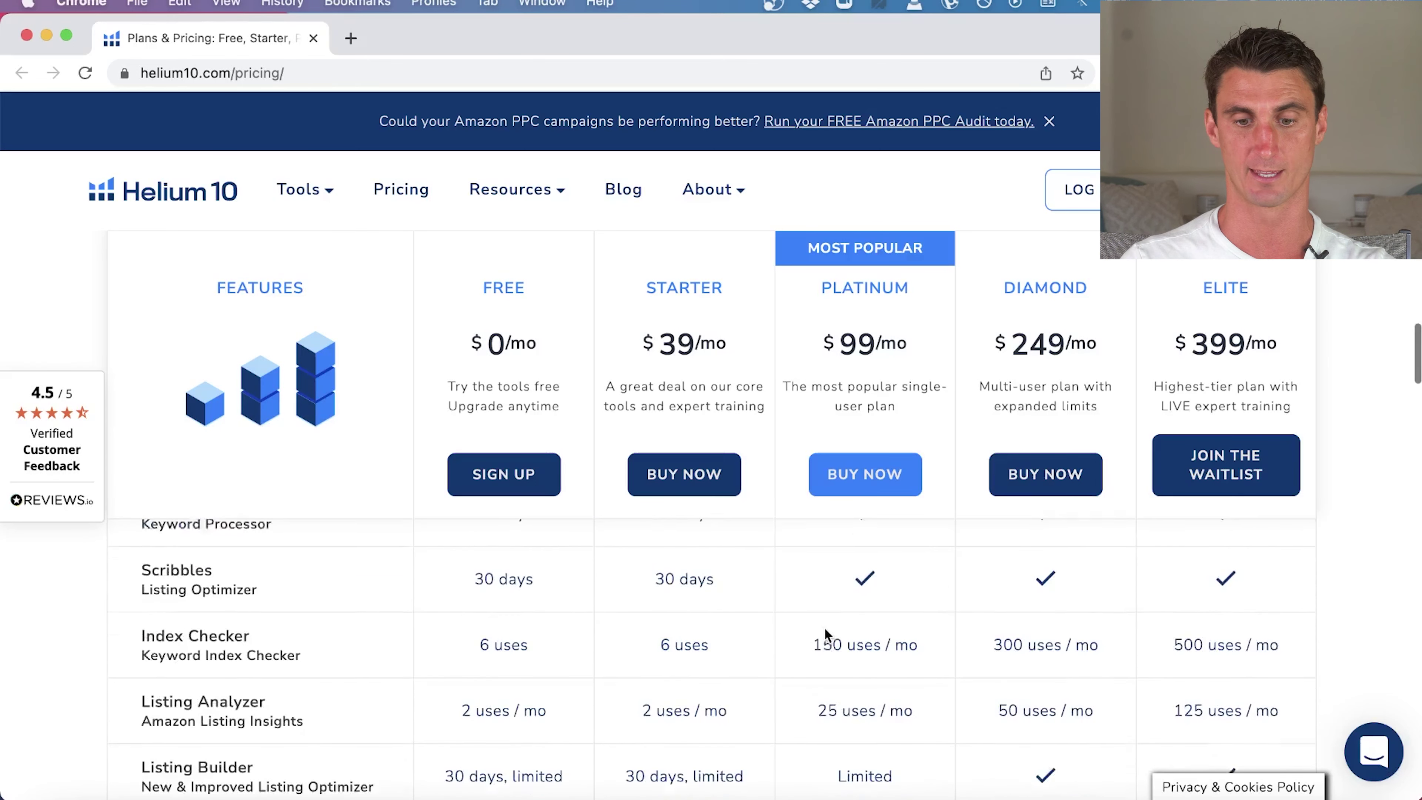
{"action": "triple_click", "coordinate": [491, 634]}
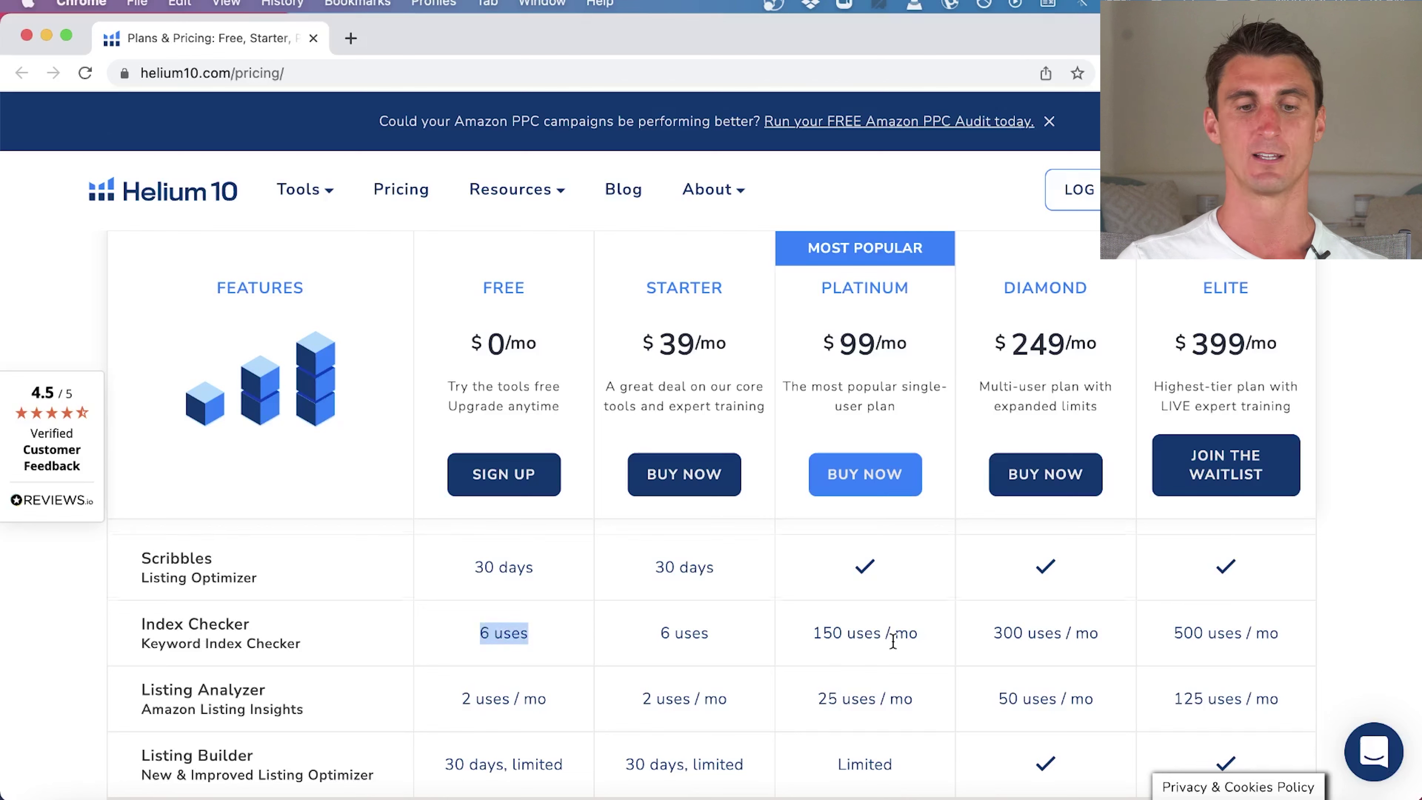
{"action": "scroll", "coordinate": [893, 642], "scroll_direction": "down", "scroll_amount": 1}
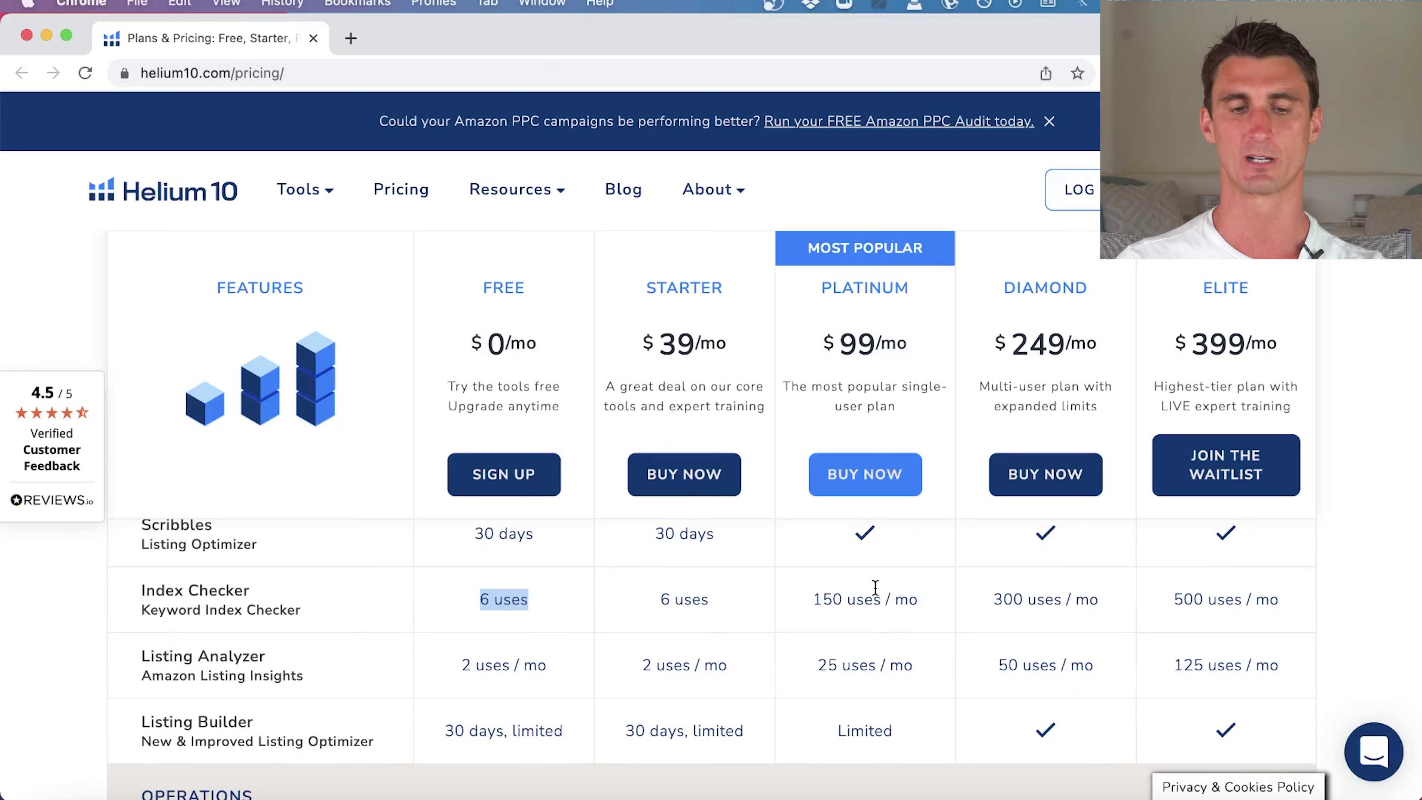
Examine the Operations limits across the plans, highlighting Platinum's Refund Genie limit, Follow-Up email allowance and monthly price.
{"action": "scroll", "coordinate": [755, 604], "scroll_direction": "down", "scroll_amount": 5}
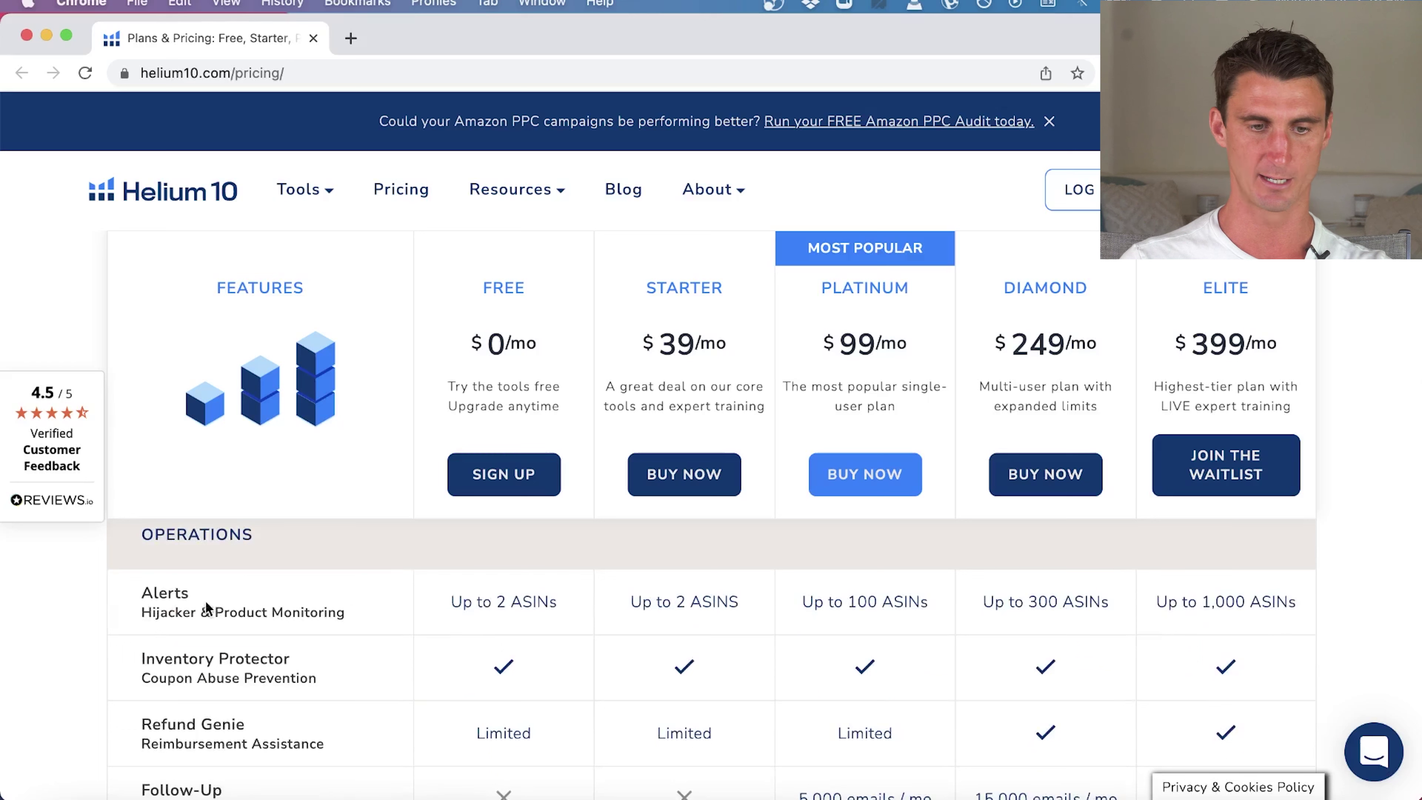
{"action": "scroll", "coordinate": [368, 696], "scroll_direction": "down", "scroll_amount": 2}
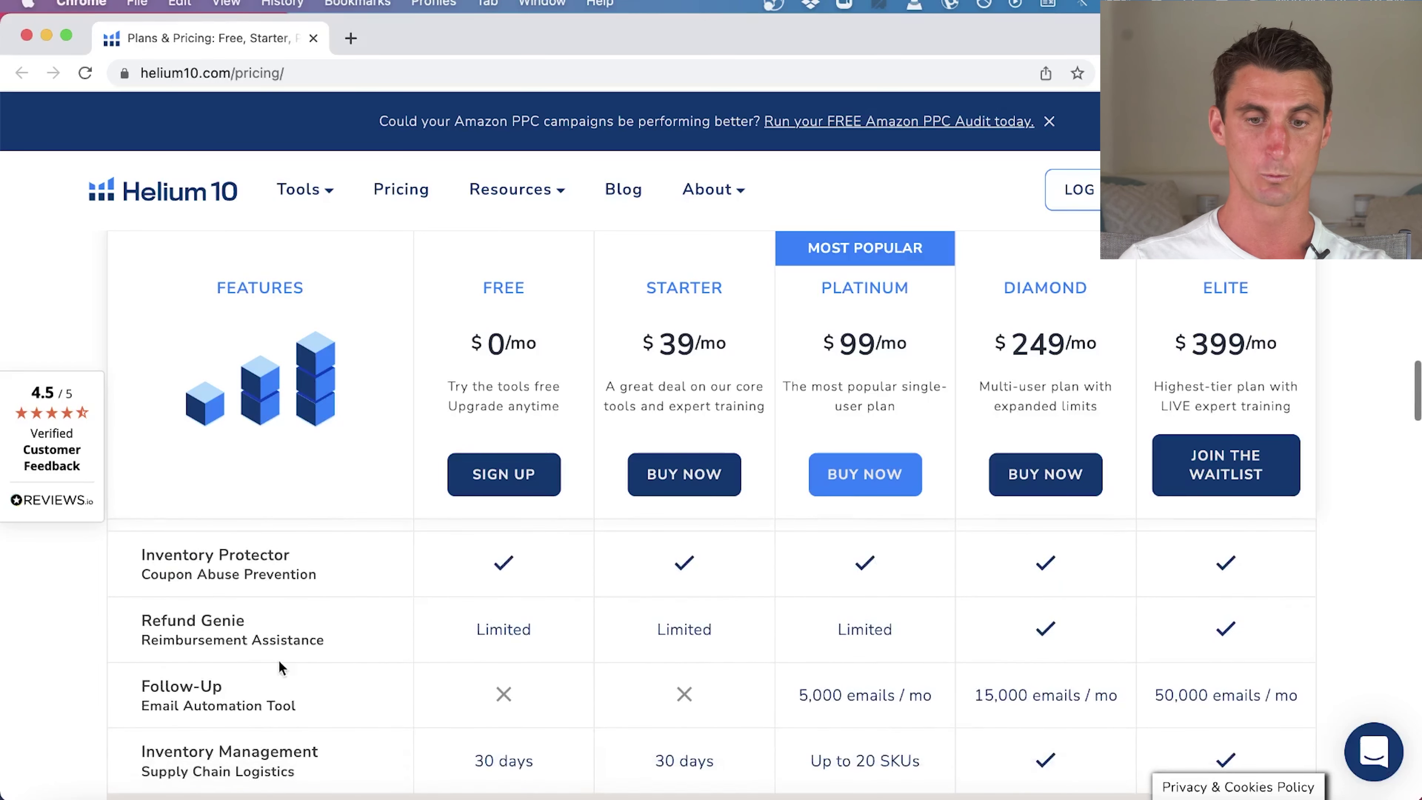
{"action": "double_click", "coordinate": [888, 632]}
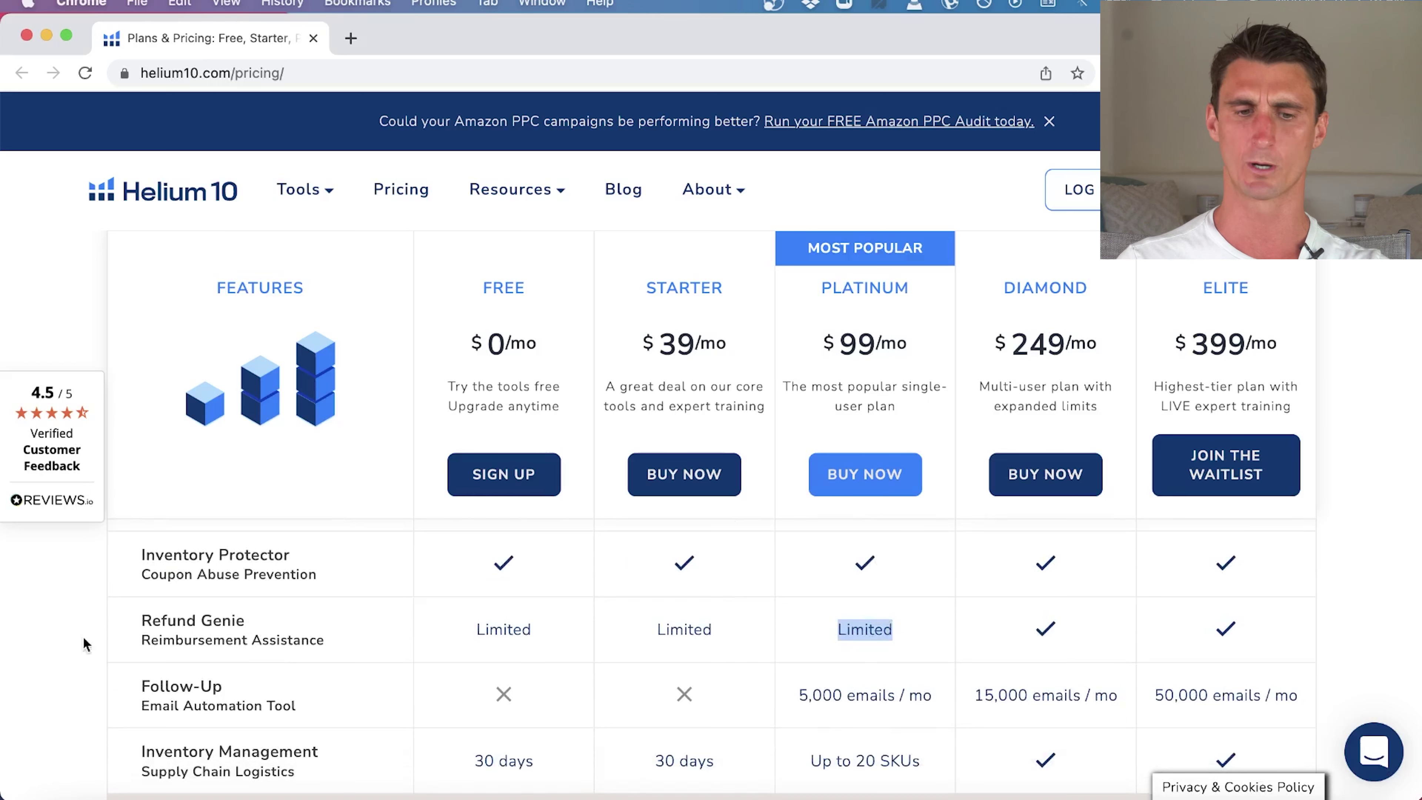
{"action": "scroll", "coordinate": [536, 646], "scroll_direction": "down", "scroll_amount": 2}
{"action": "left_click", "coordinate": [229, 576]}
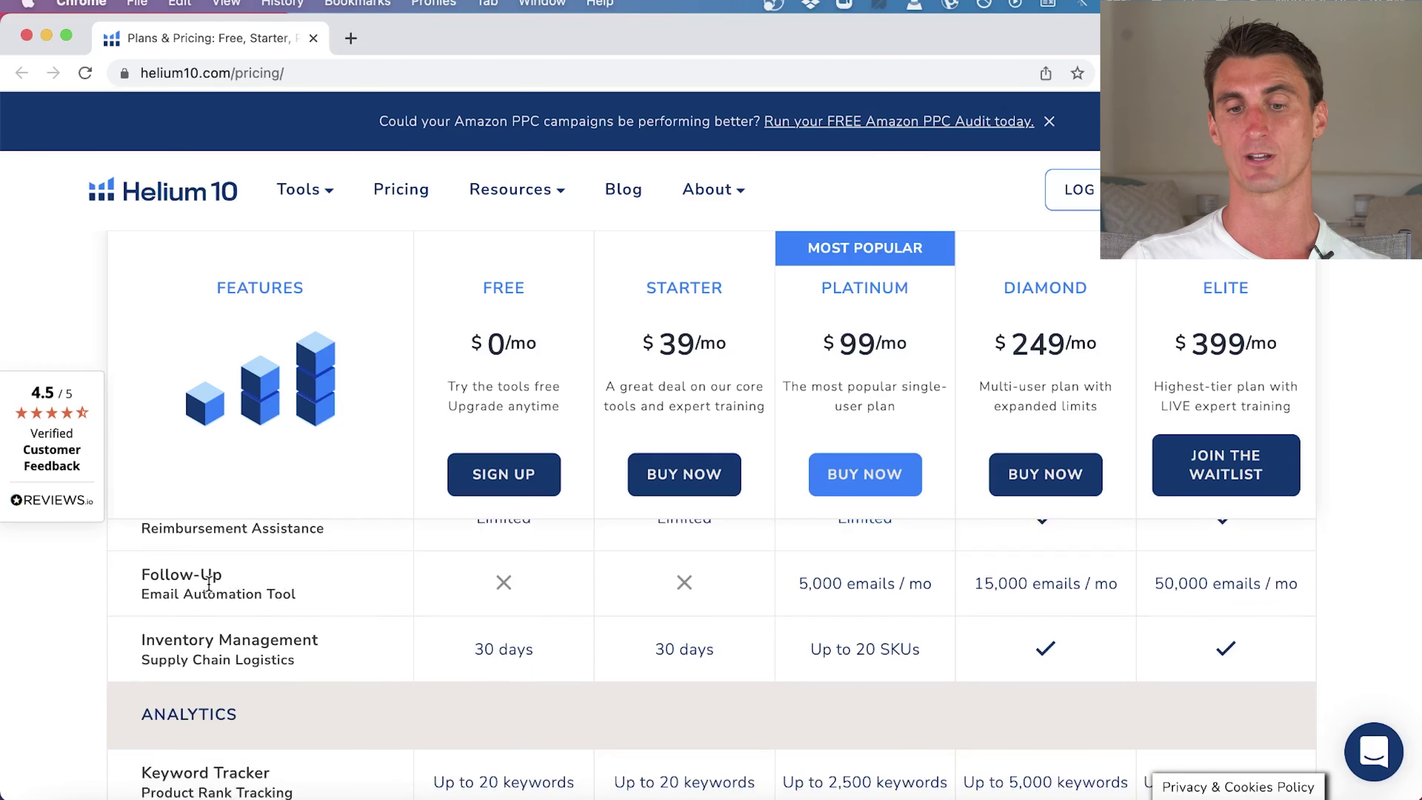
{"action": "triple_click", "coordinate": [892, 588]}
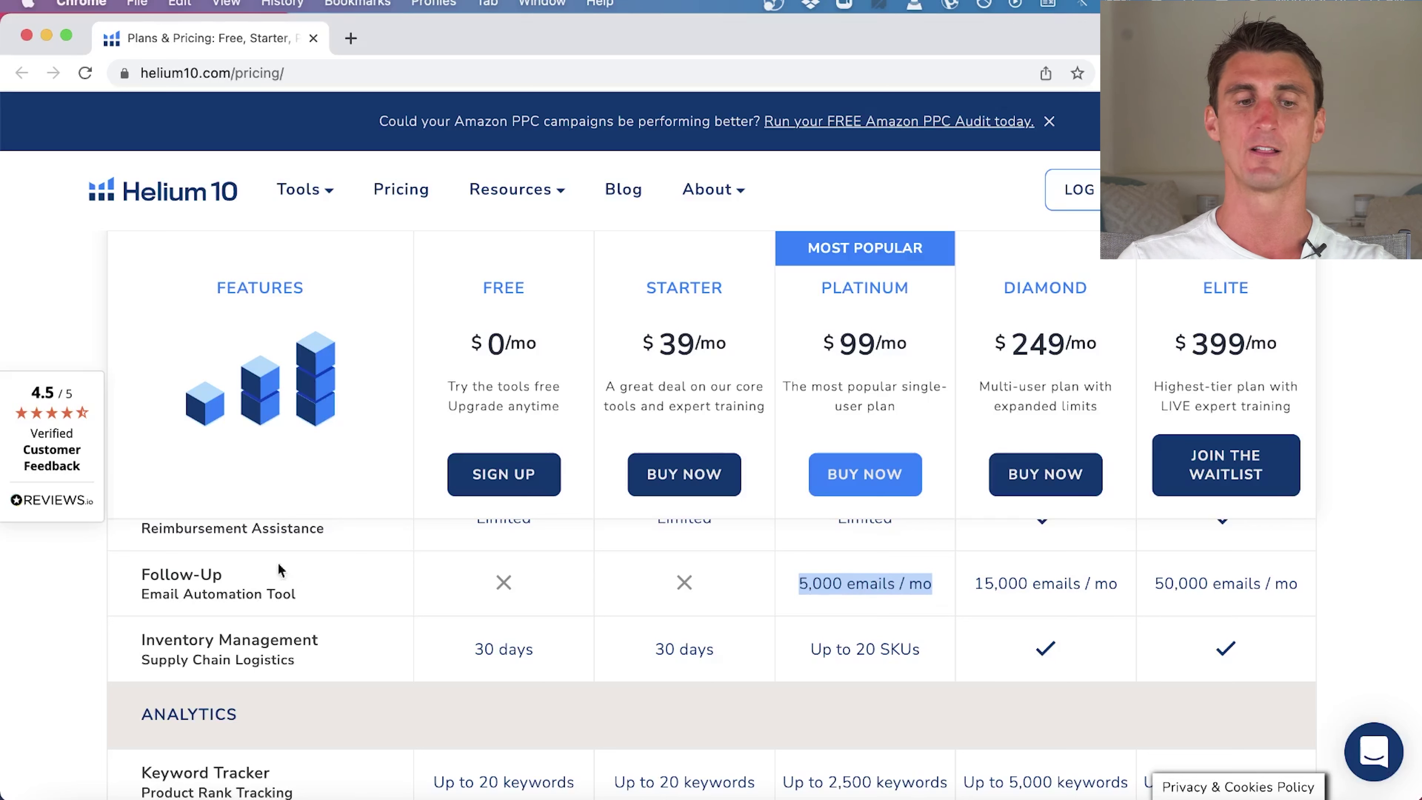
{"action": "double_click", "coordinate": [855, 347]}
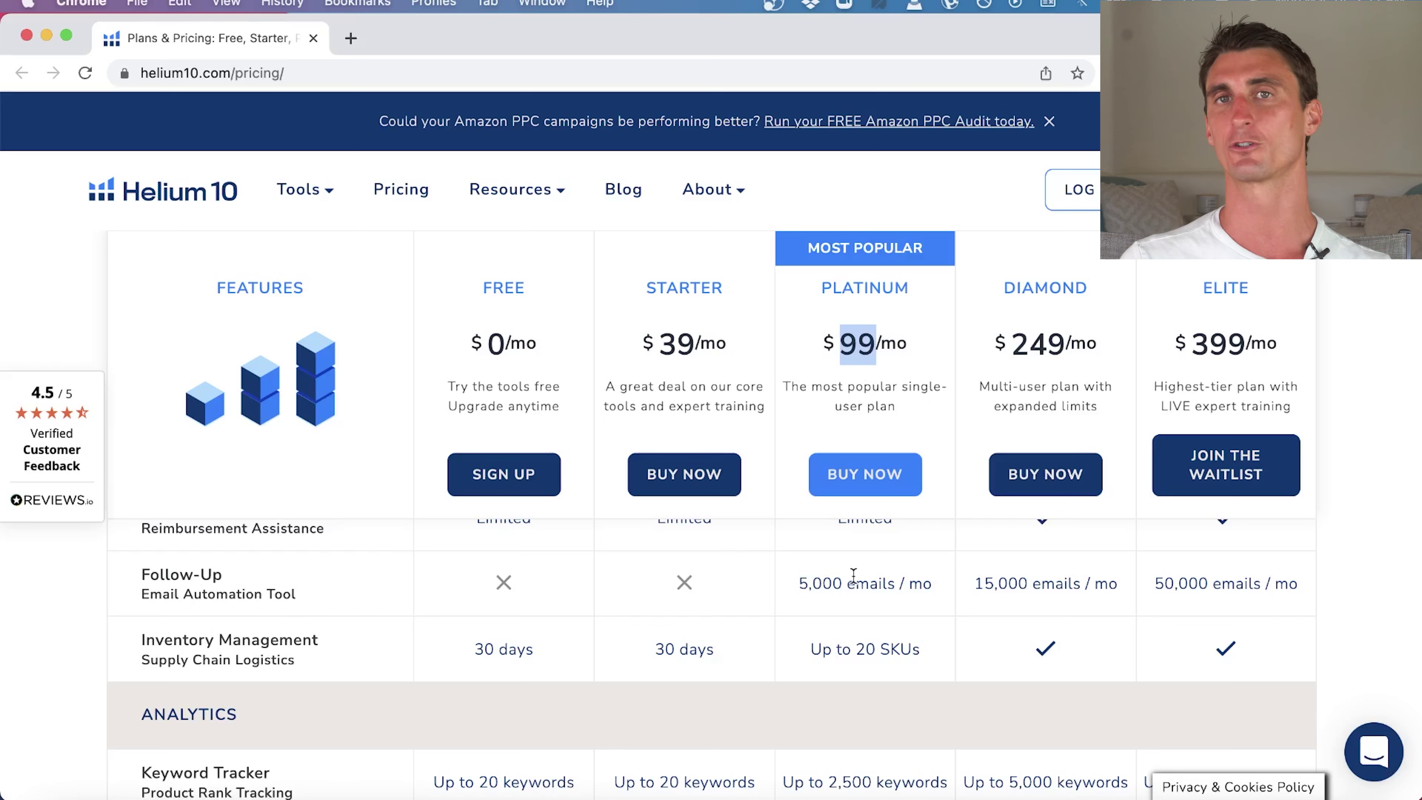
Compare the Analytics and Marketing limits across the plans, from Keyword Tracker and Profits to Adtomic and Portals.
{"action": "scroll", "coordinate": [853, 576], "scroll_direction": "down", "scroll_amount": 2}
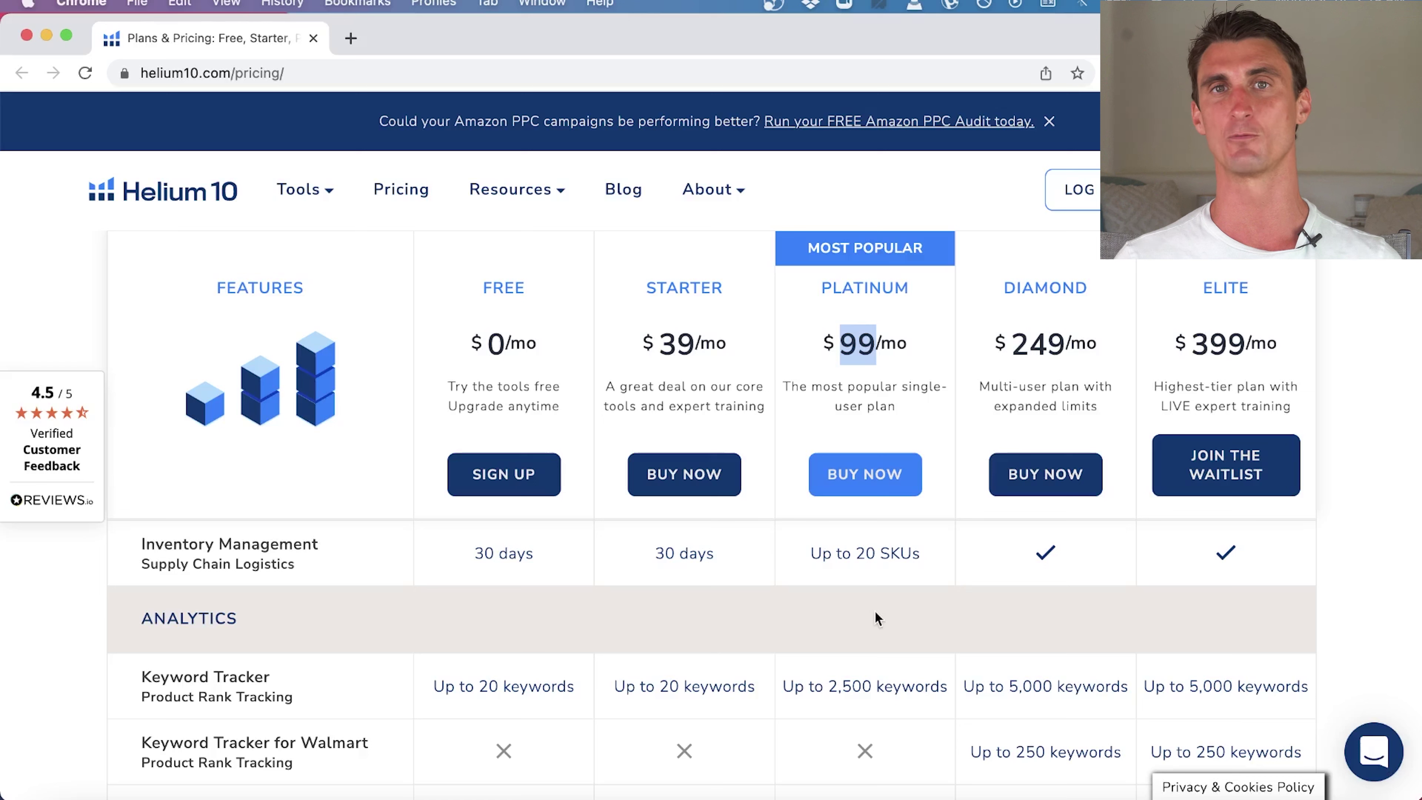
{"action": "scroll", "coordinate": [874, 610], "scroll_direction": "down", "scroll_amount": 3}
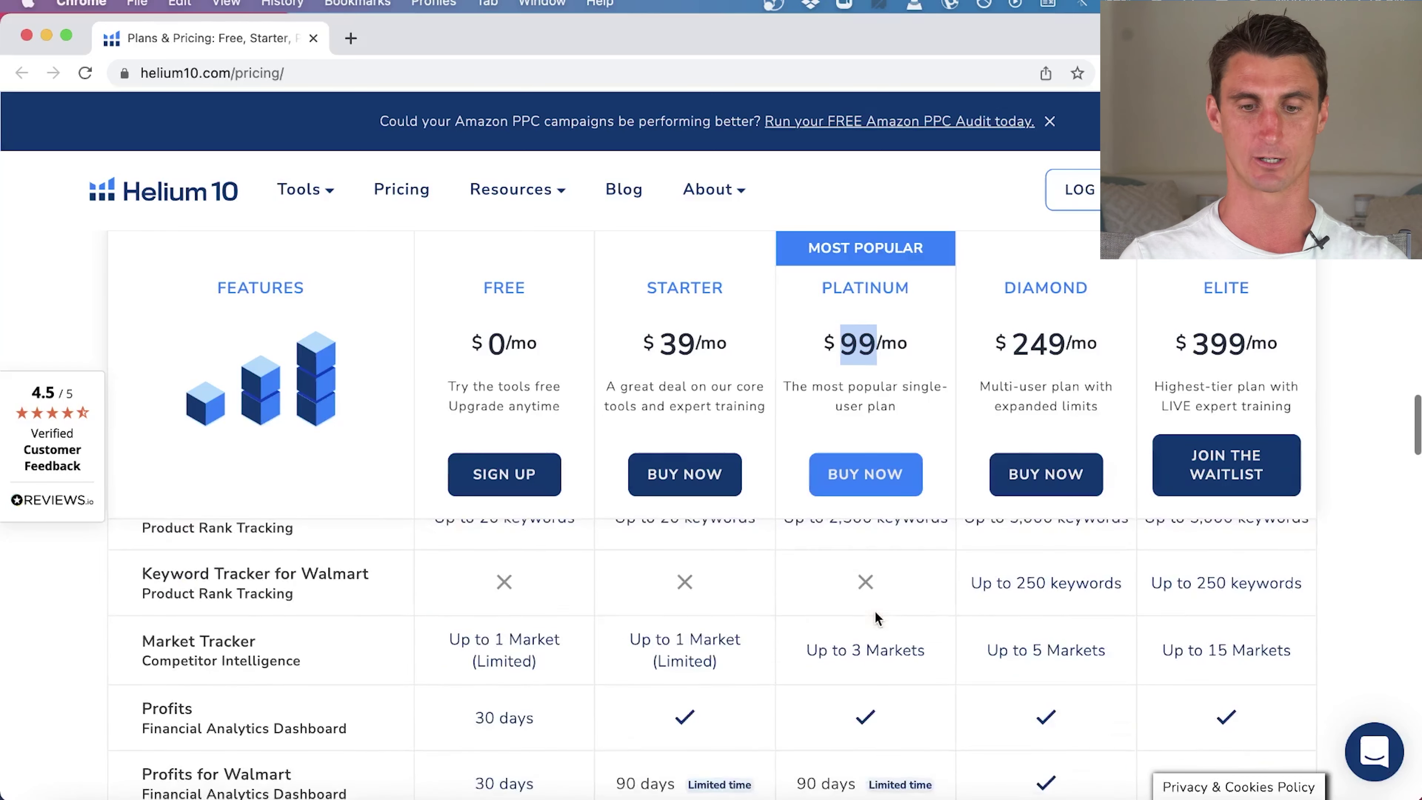
{"action": "scroll", "coordinate": [771, 656], "scroll_direction": "down", "scroll_amount": 4}
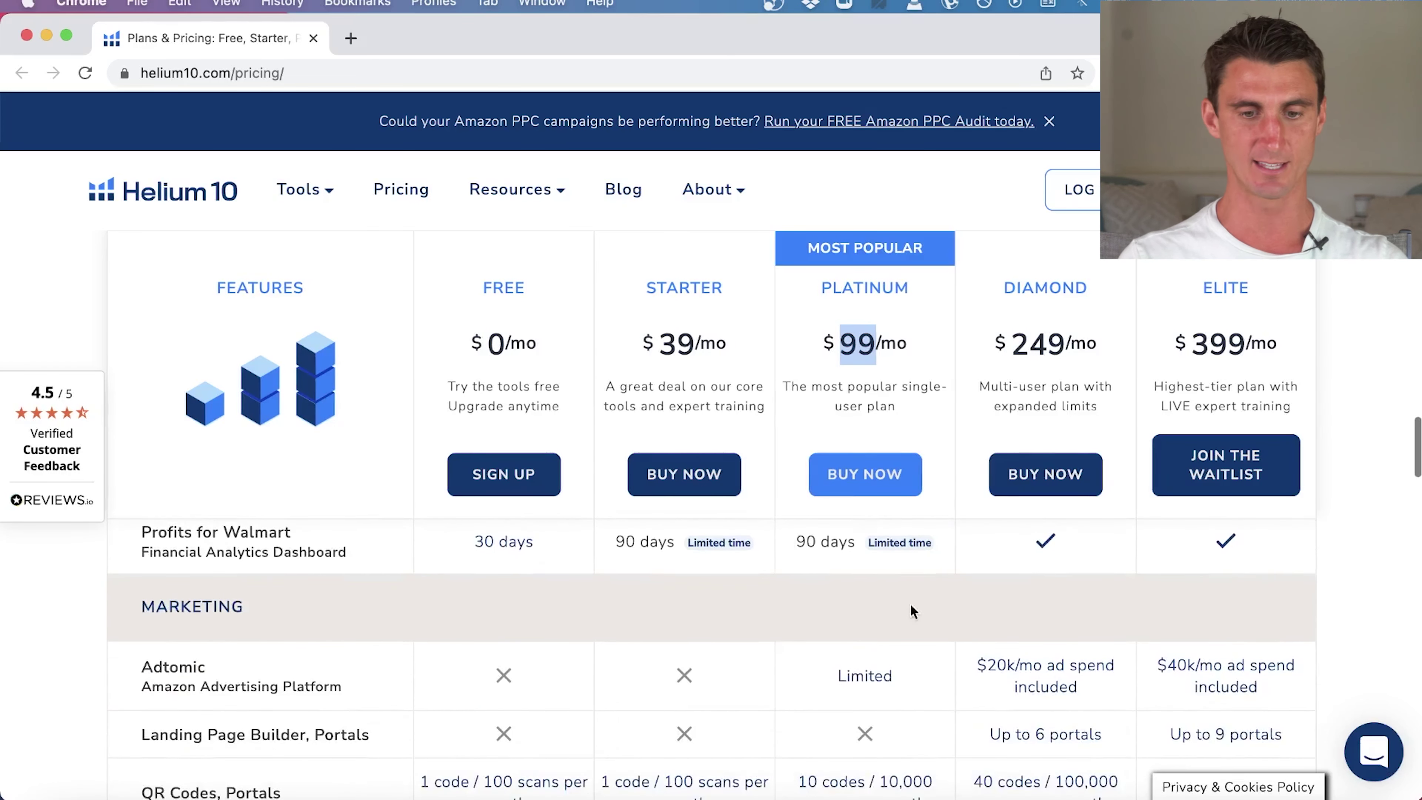
{"action": "scroll", "coordinate": [621, 676], "scroll_direction": "down", "scroll_amount": 2}
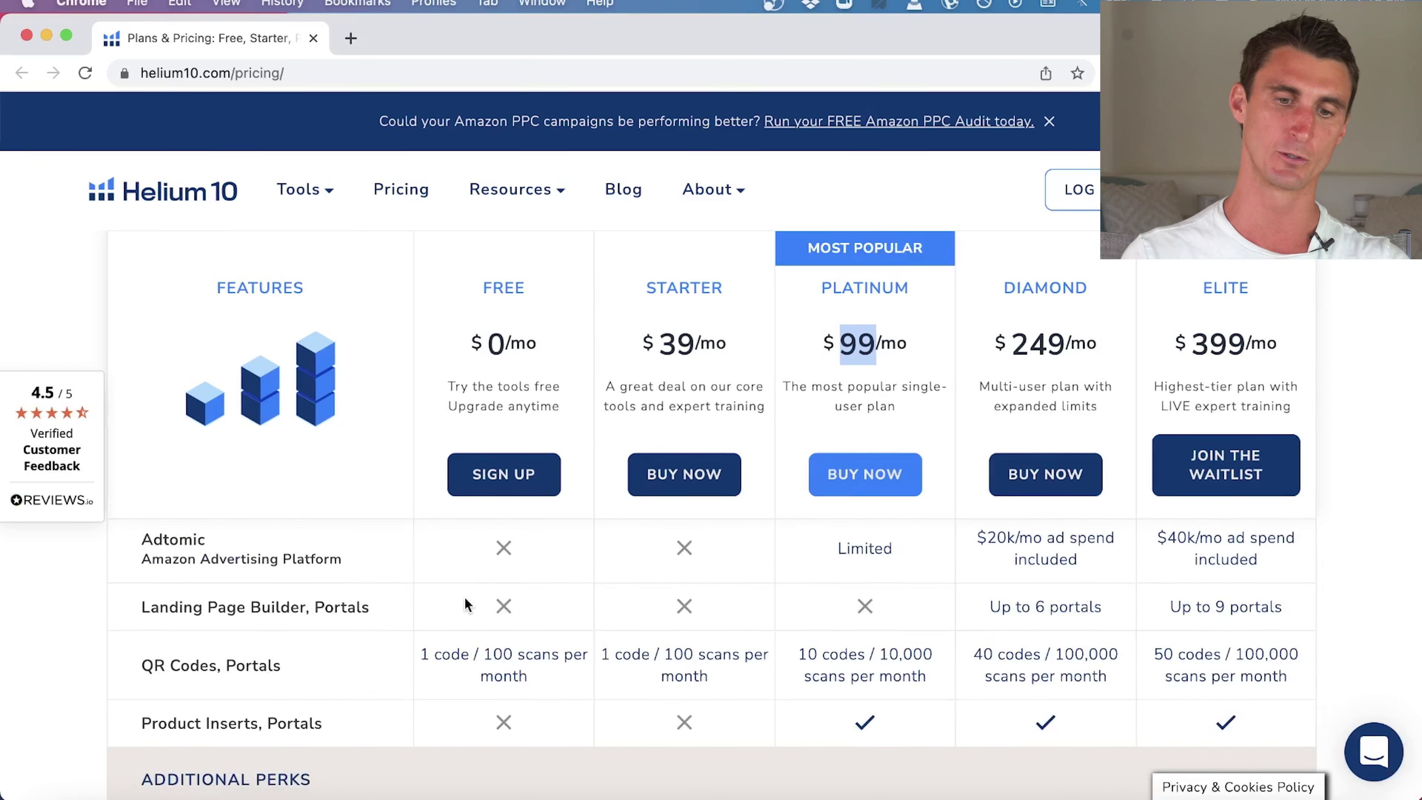
{"action": "scroll", "coordinate": [822, 619], "scroll_direction": "down", "scroll_amount": 3}
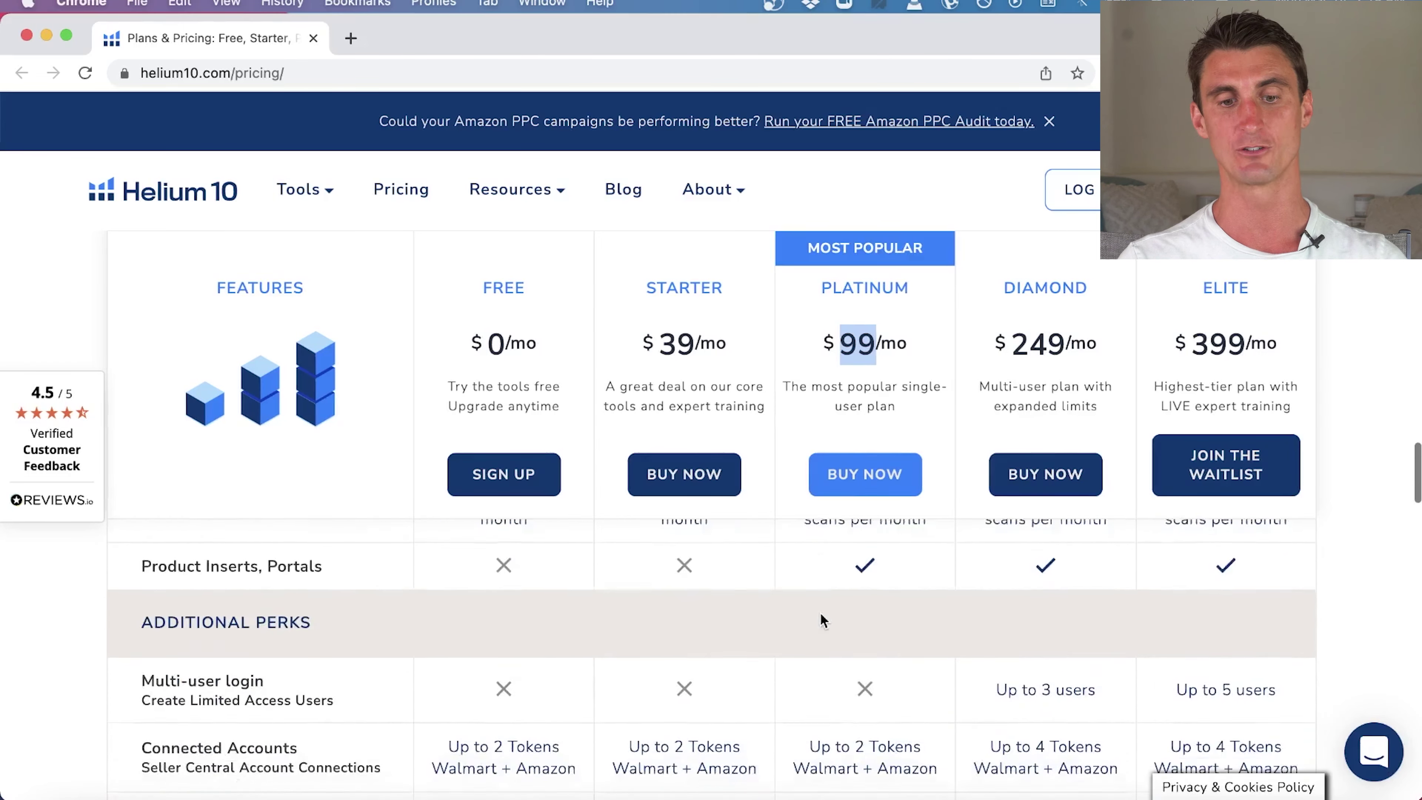